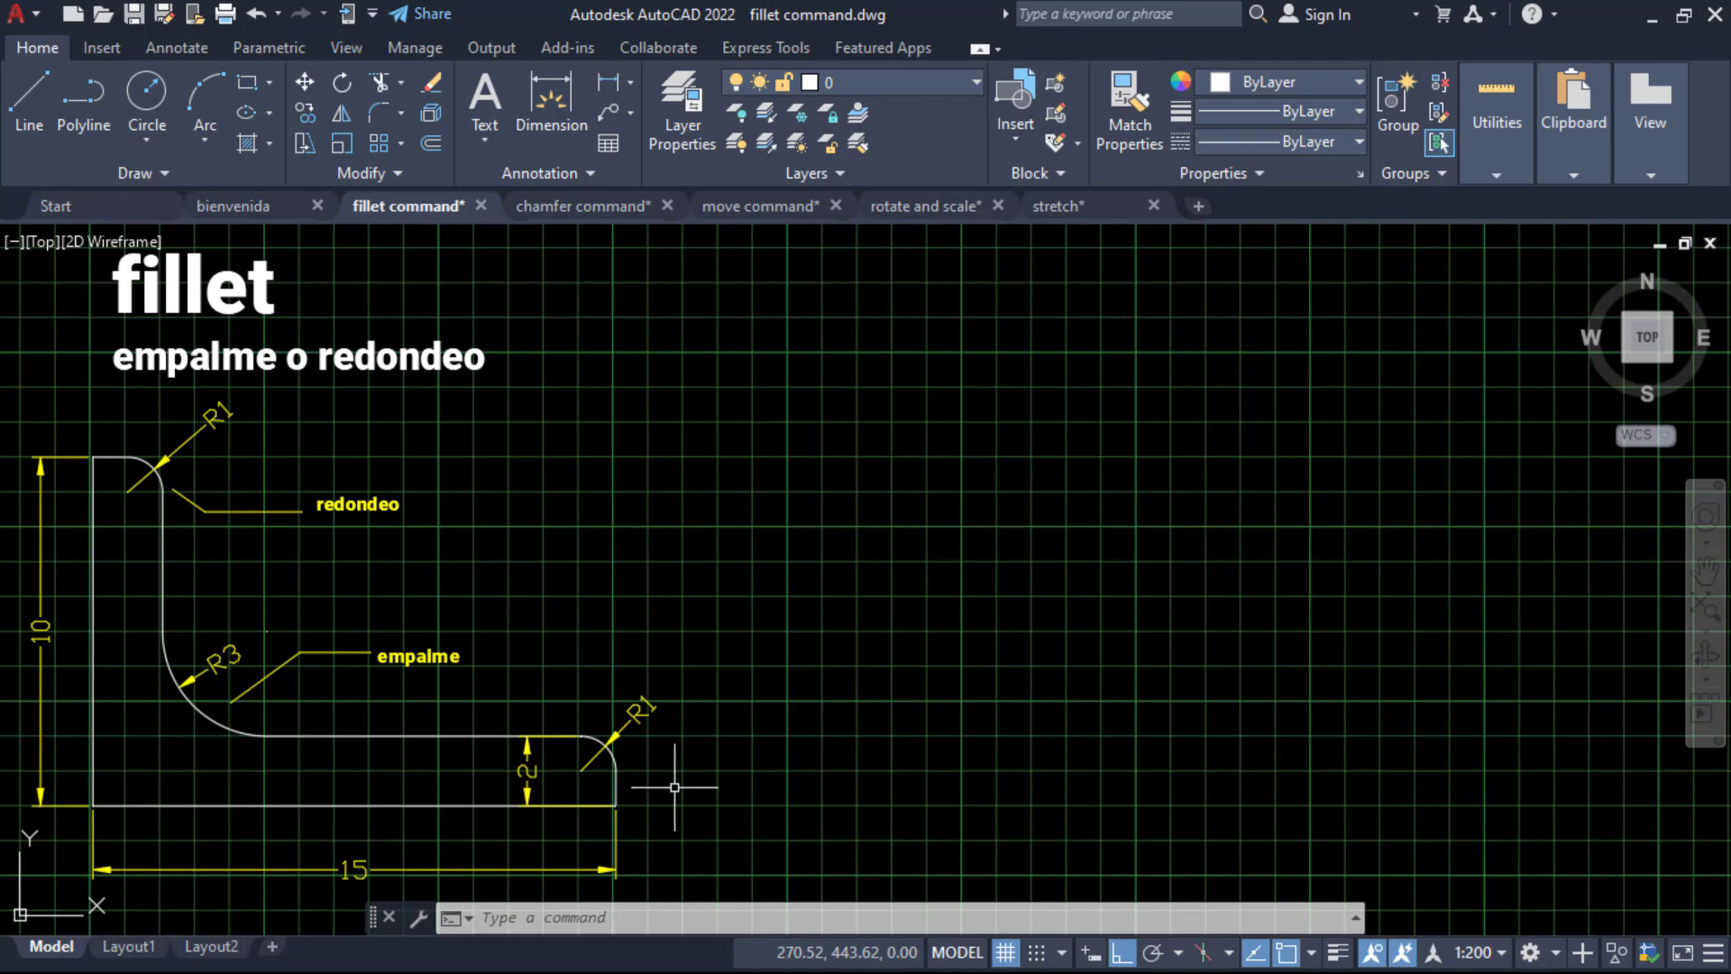
left_click(246, 82)
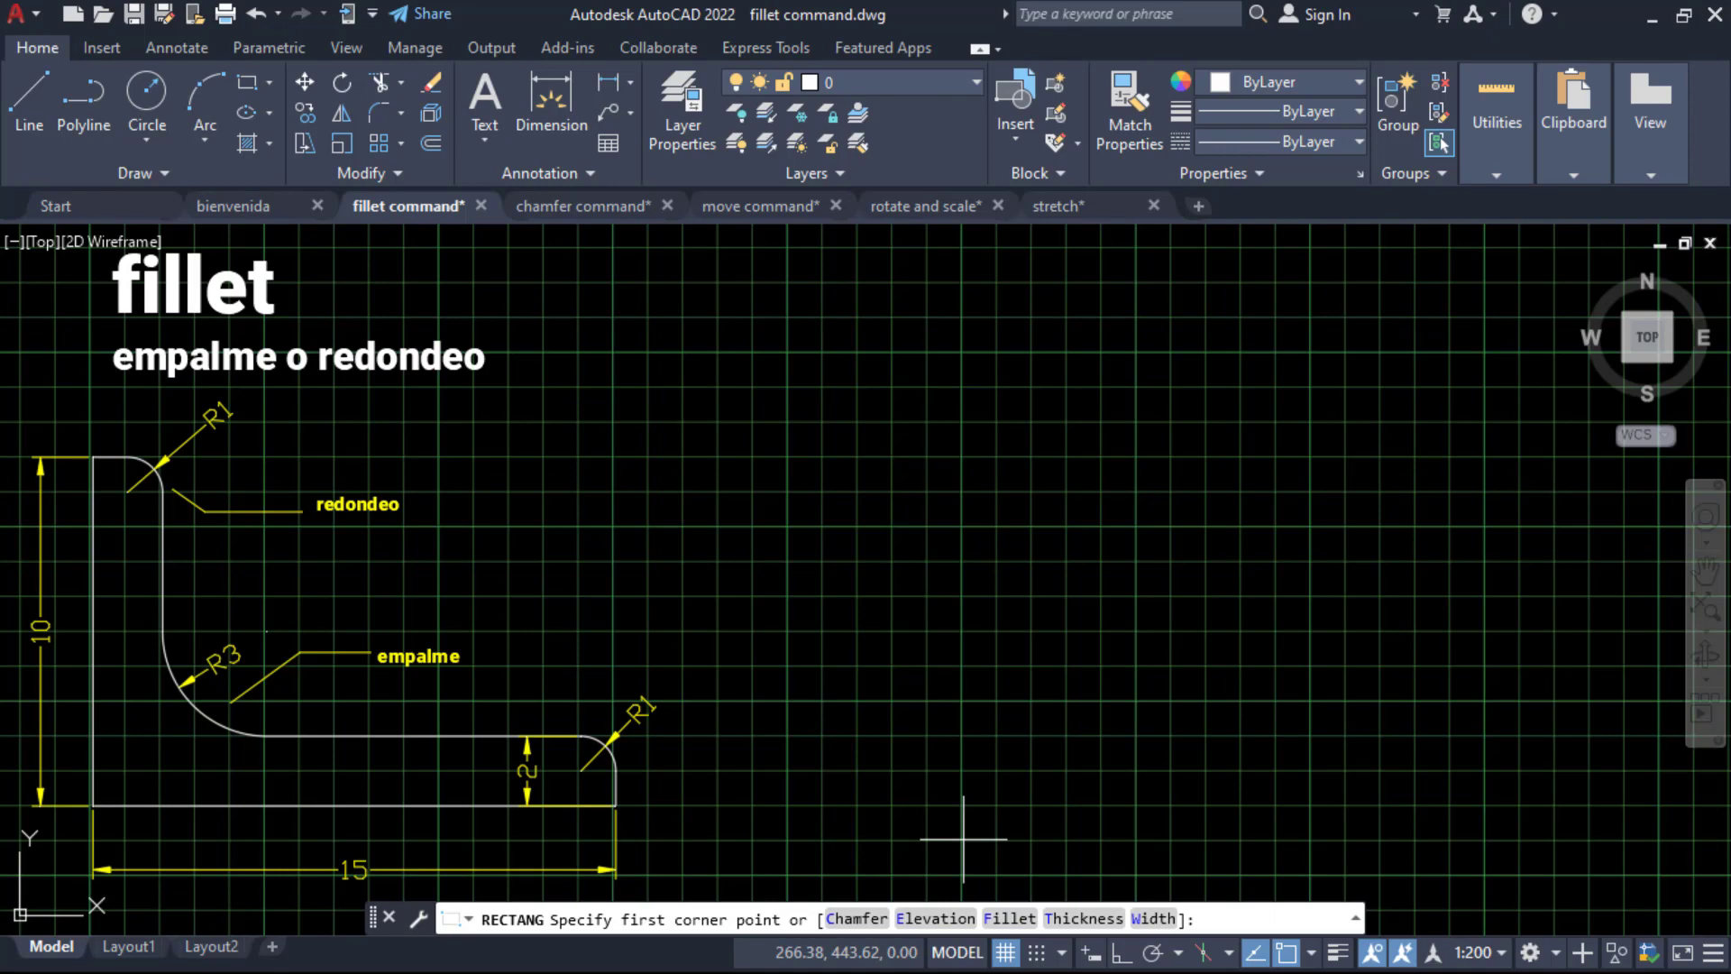
key("Escape")
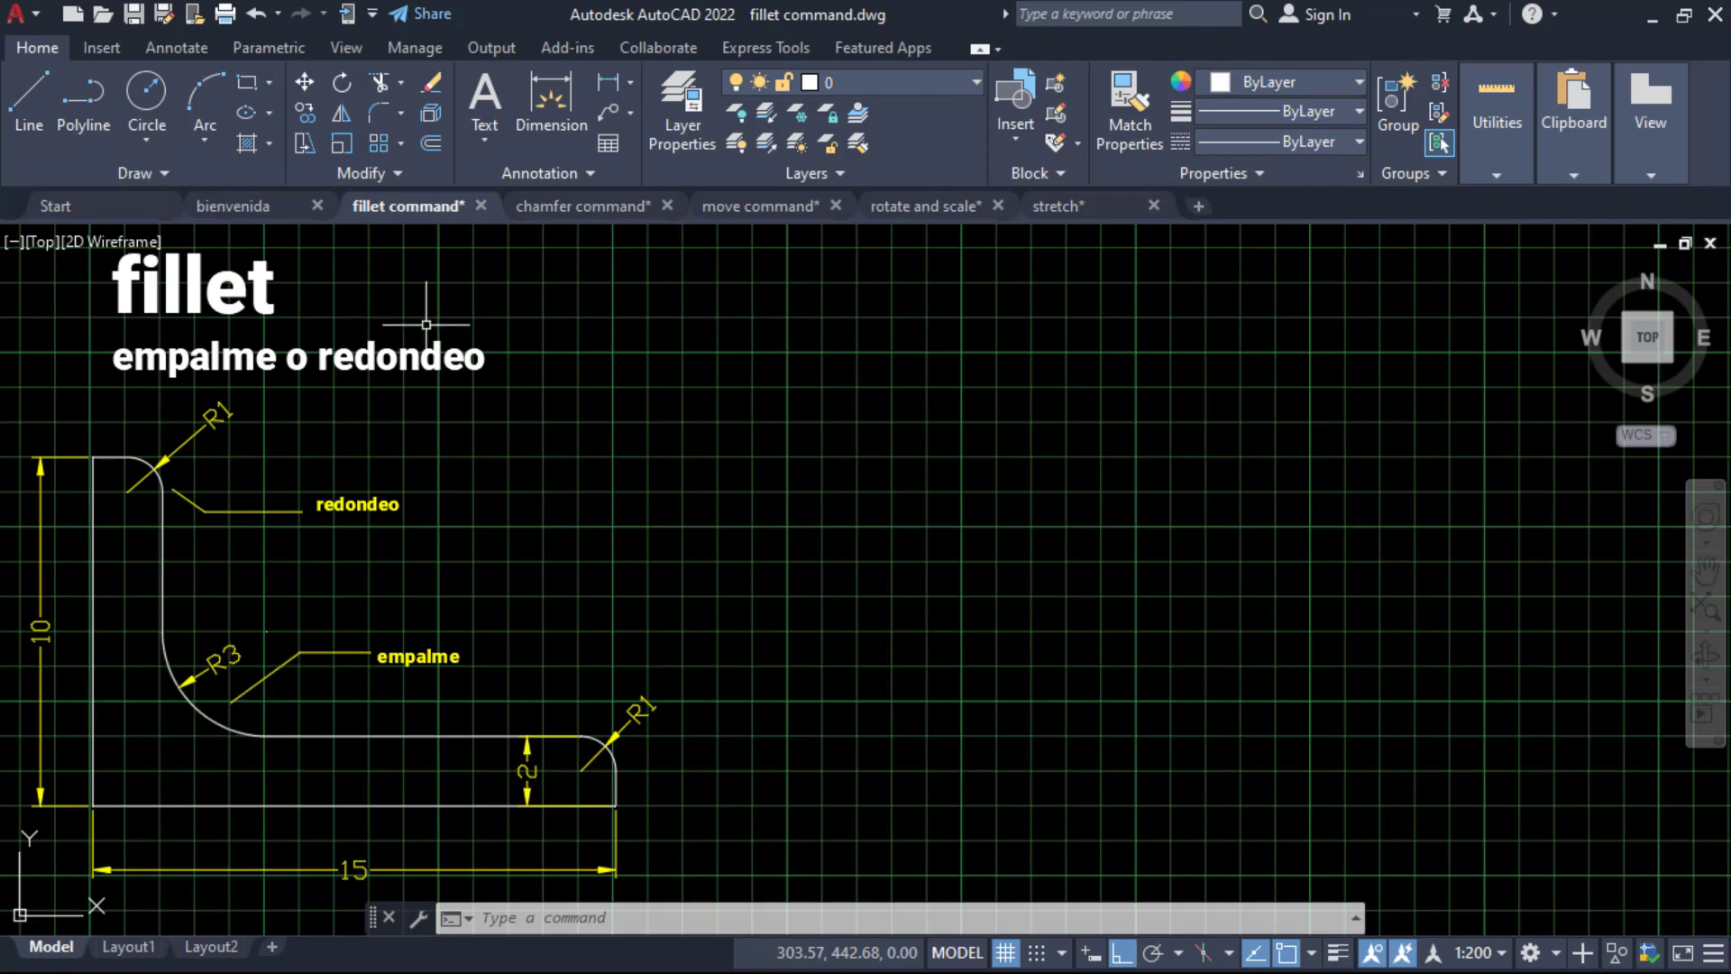
Start a polyline in the empty area beside the dimensioned profile, with a 15-unit horizontal base and a 2-unit vertical segment going up from its right end.
left_click(88, 108)
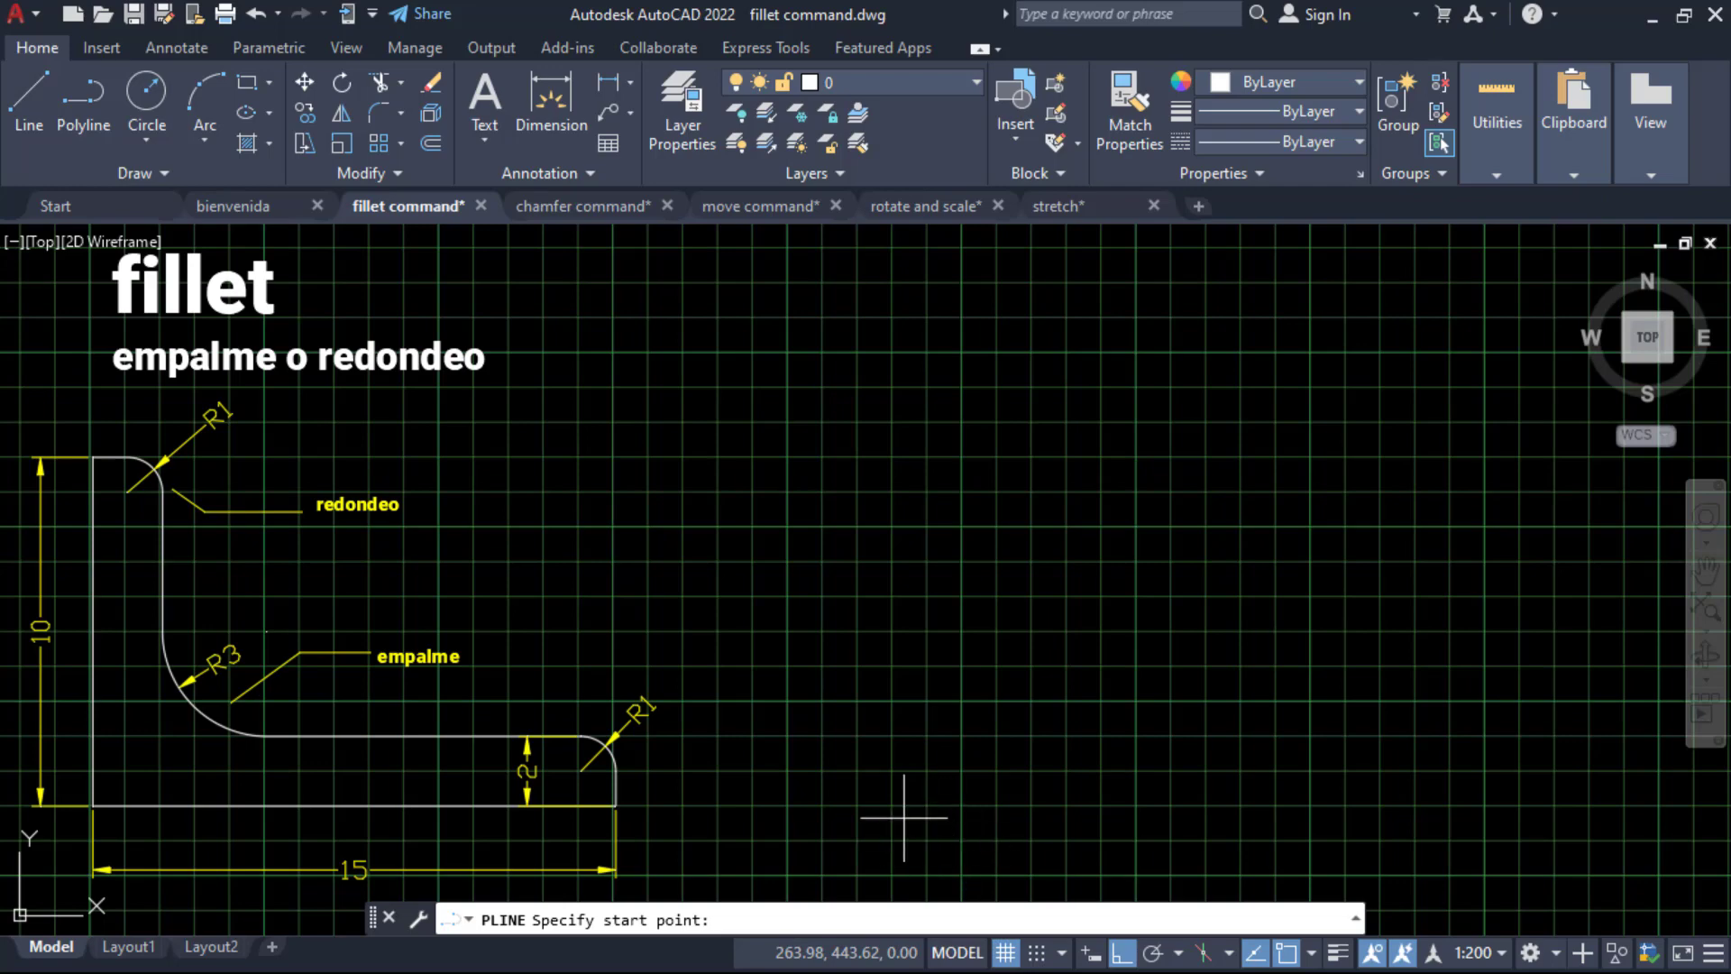
left_click(789, 806)
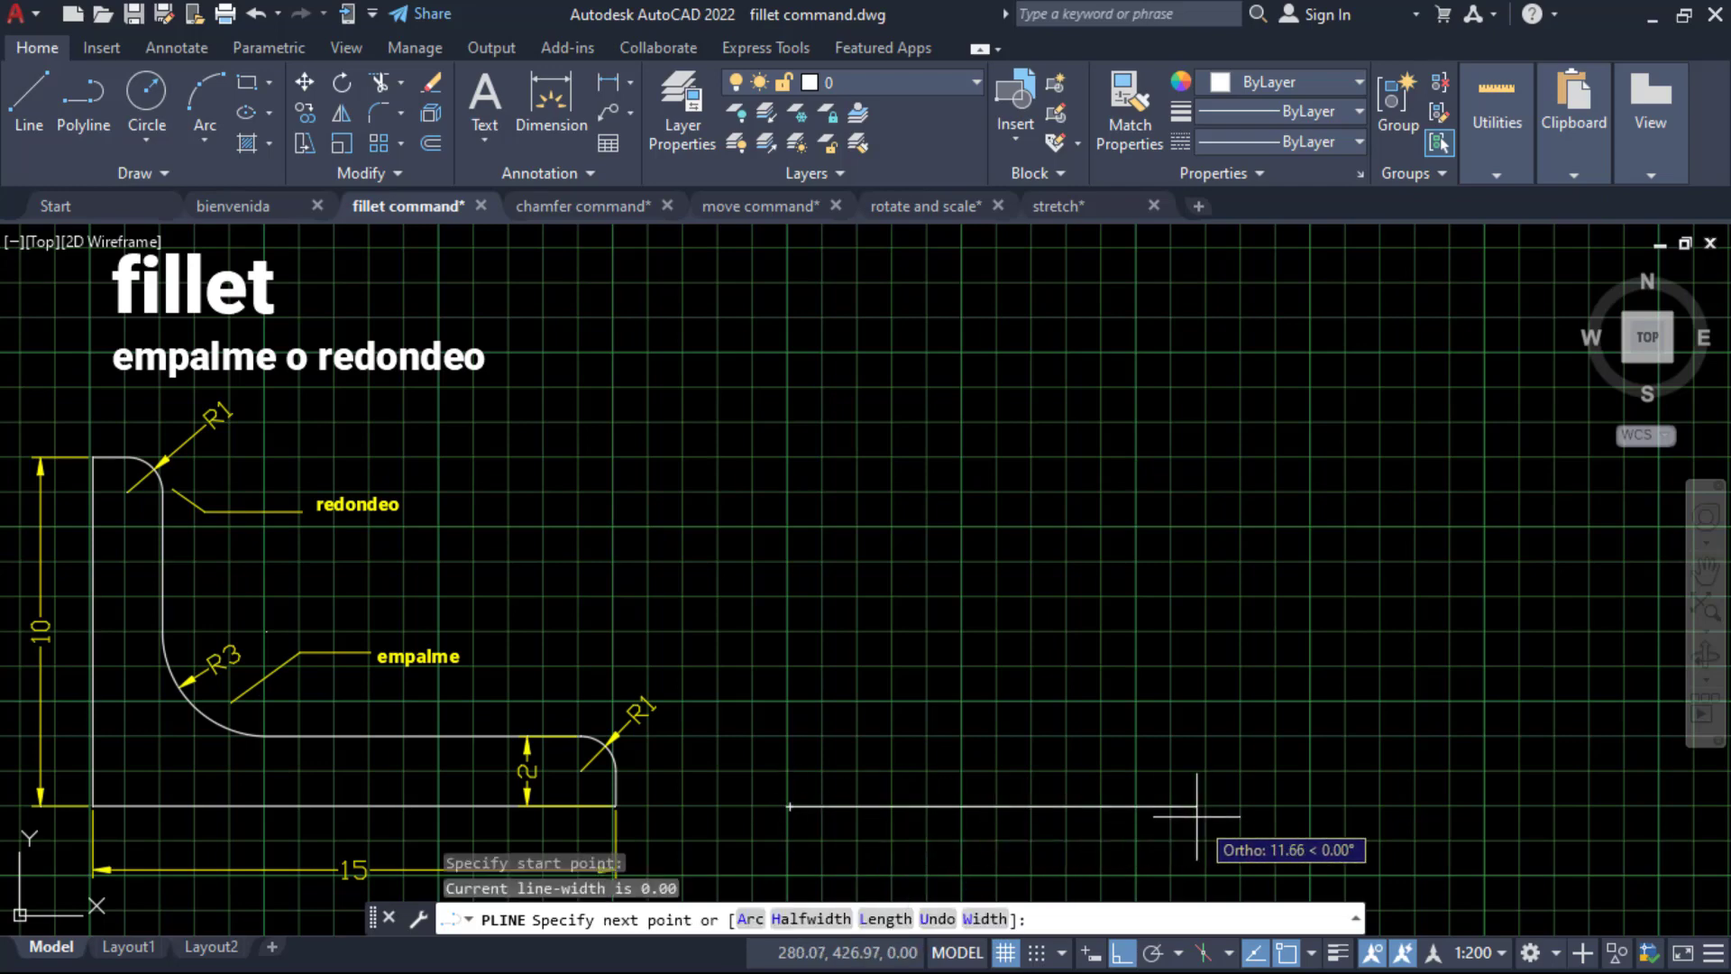
type("15")
key("Return")
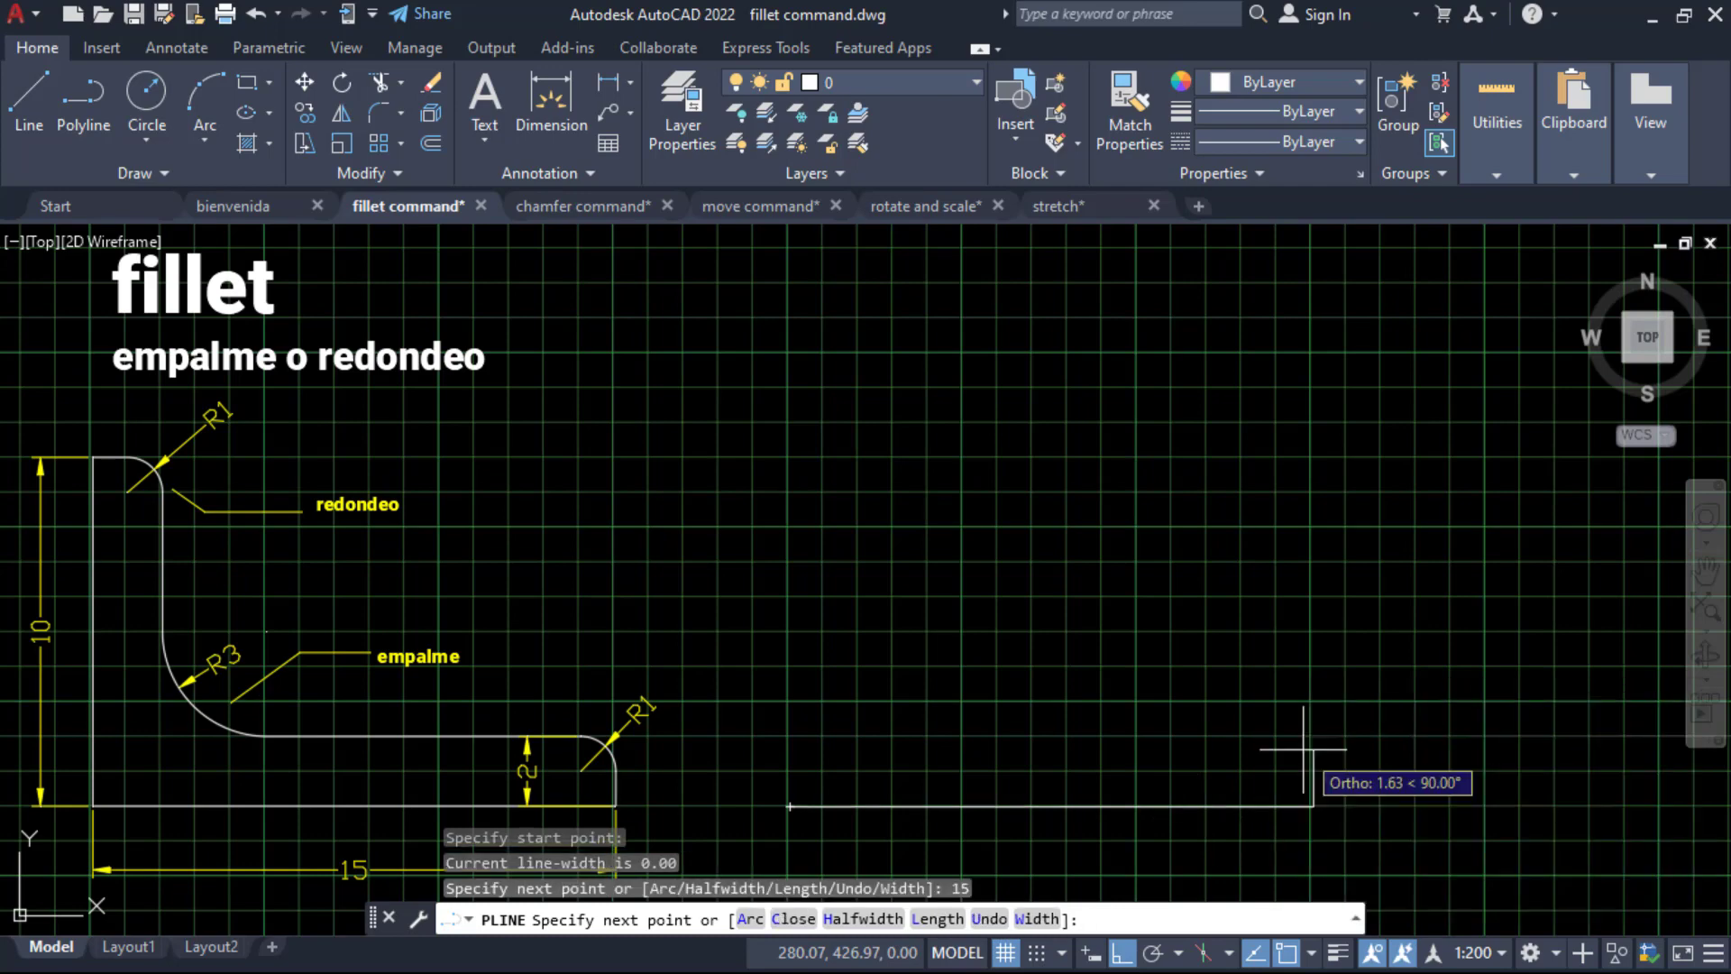
type("2")
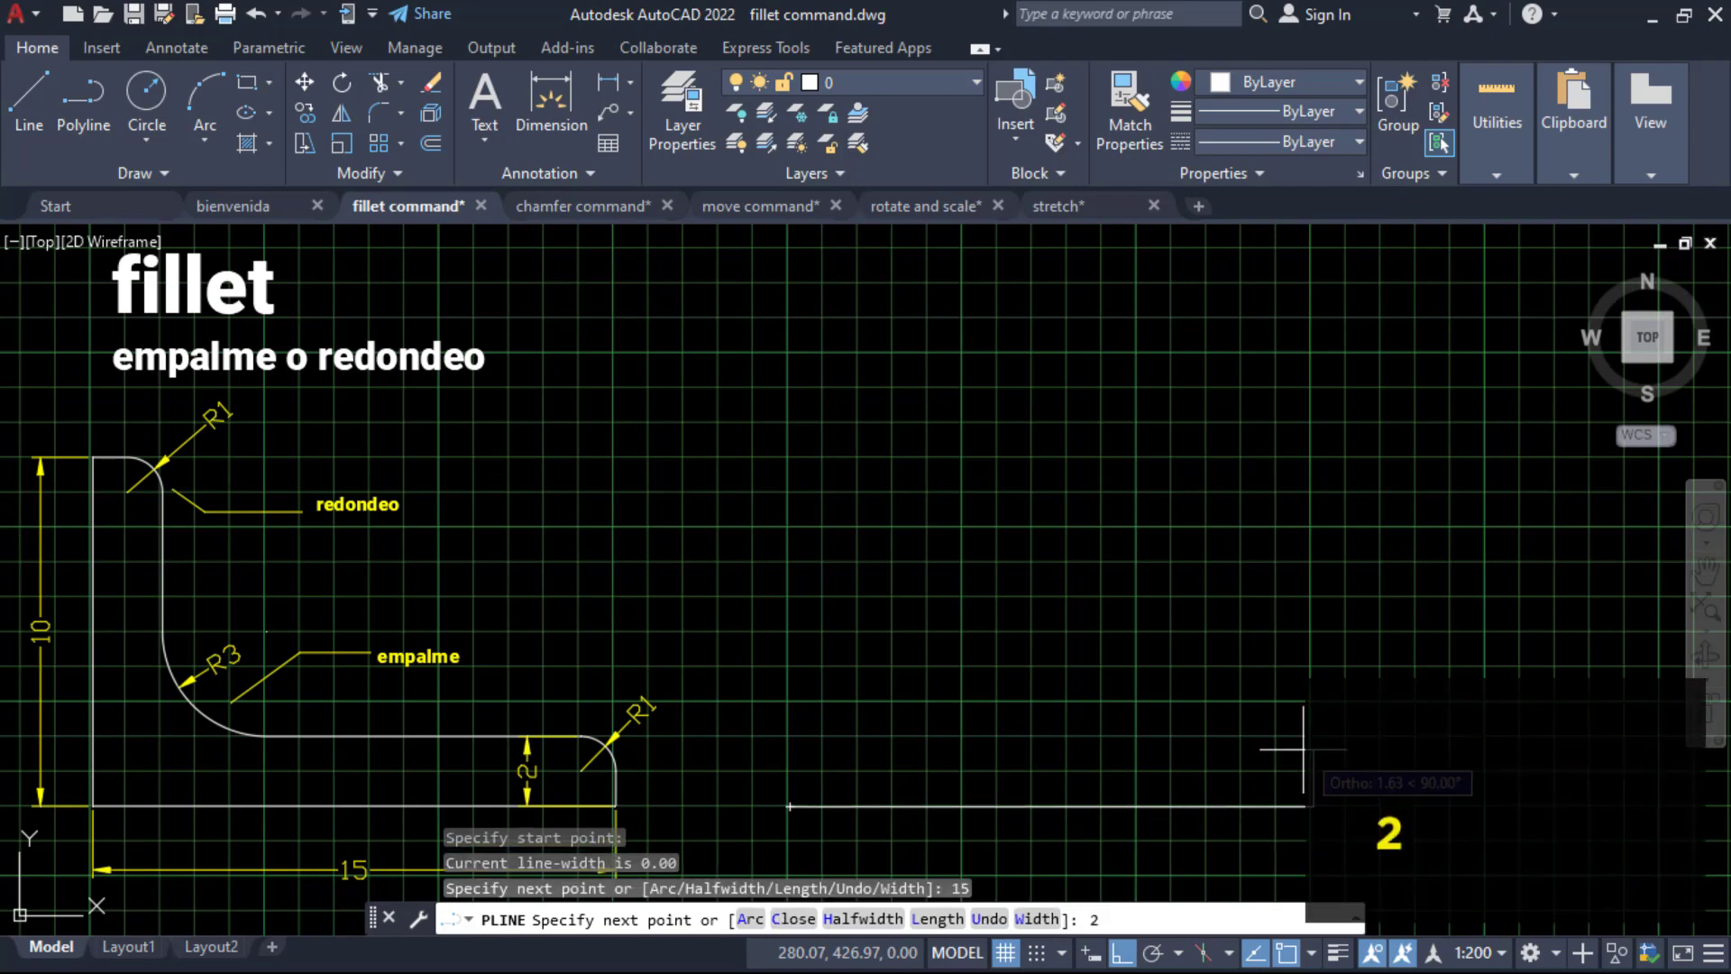
type("2")
key("Return")
key("ctrl+z")
type("2")
key("Return")
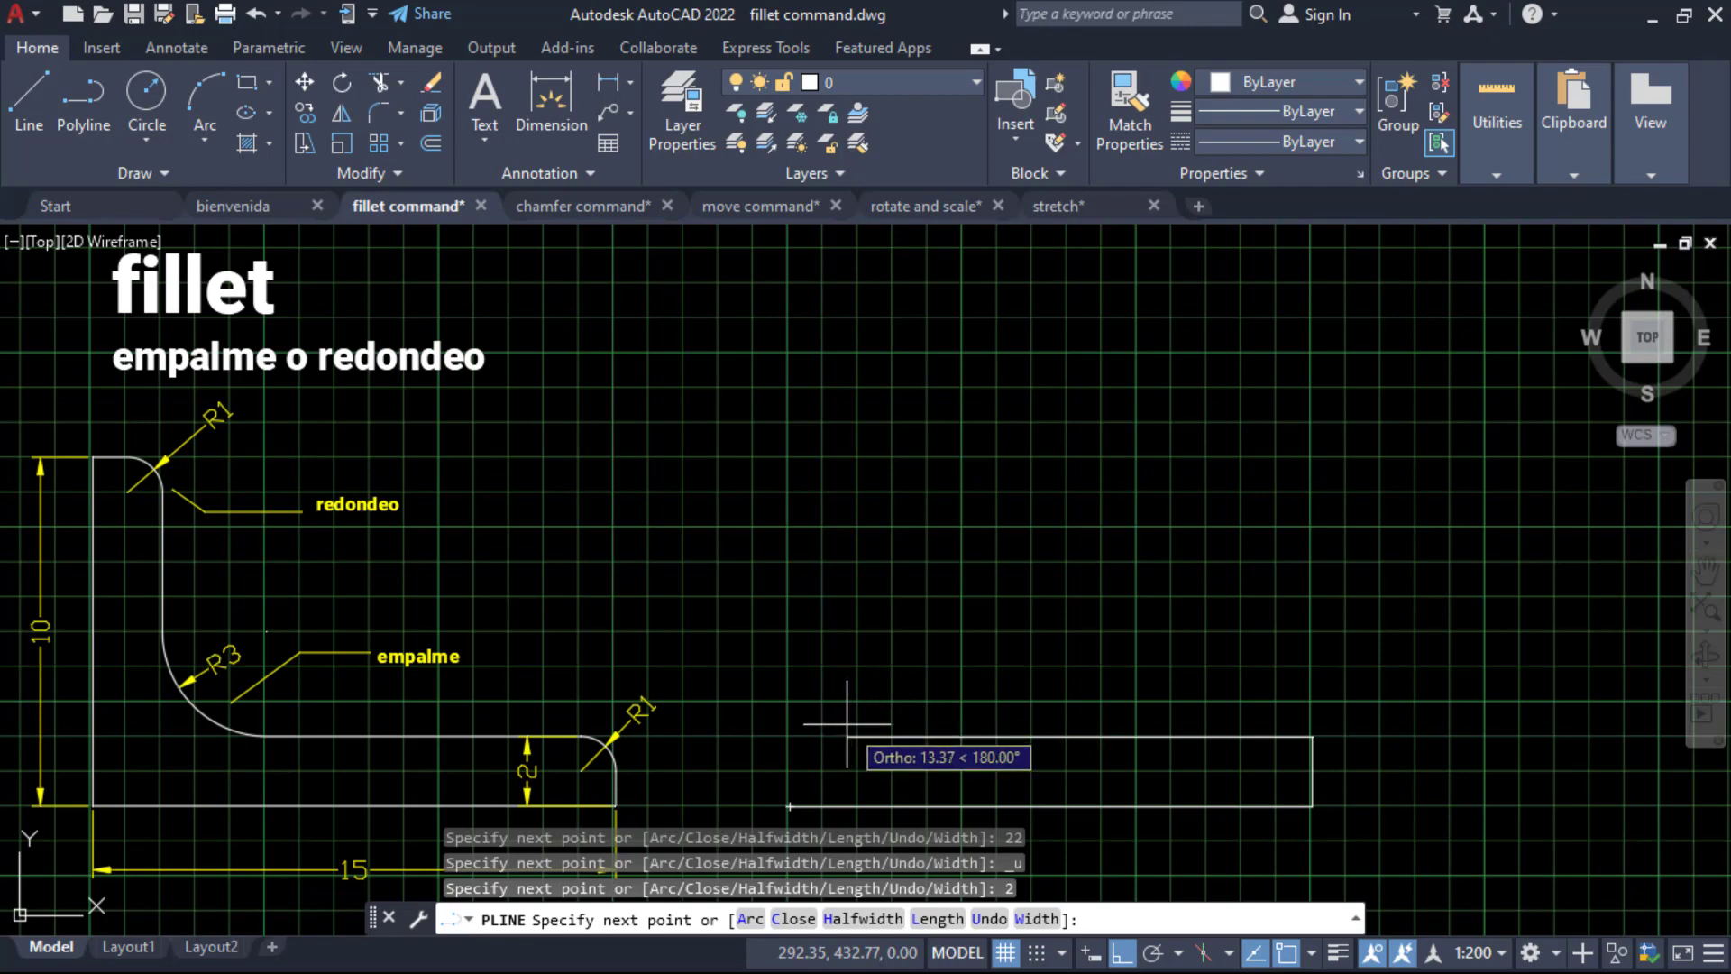
Continue the polyline 13 units left, 8 units up and 2 units left, and close it into an L-shaped outline.
type("13")
key("Return")
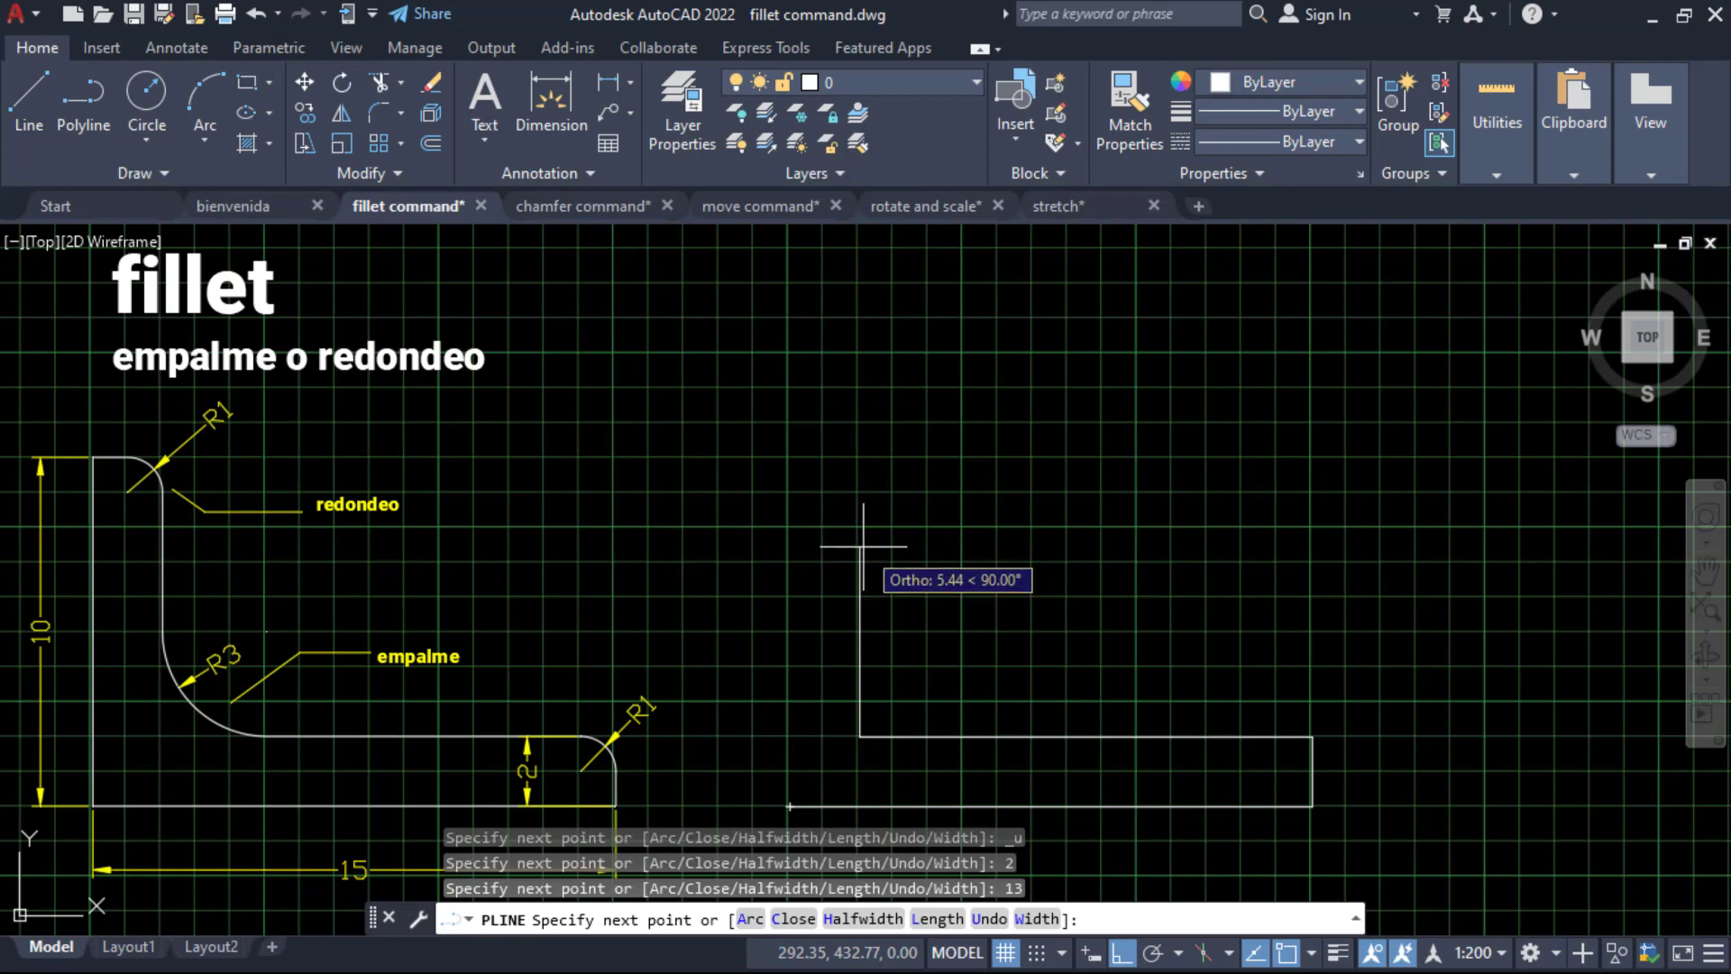
type("8")
key("Return")
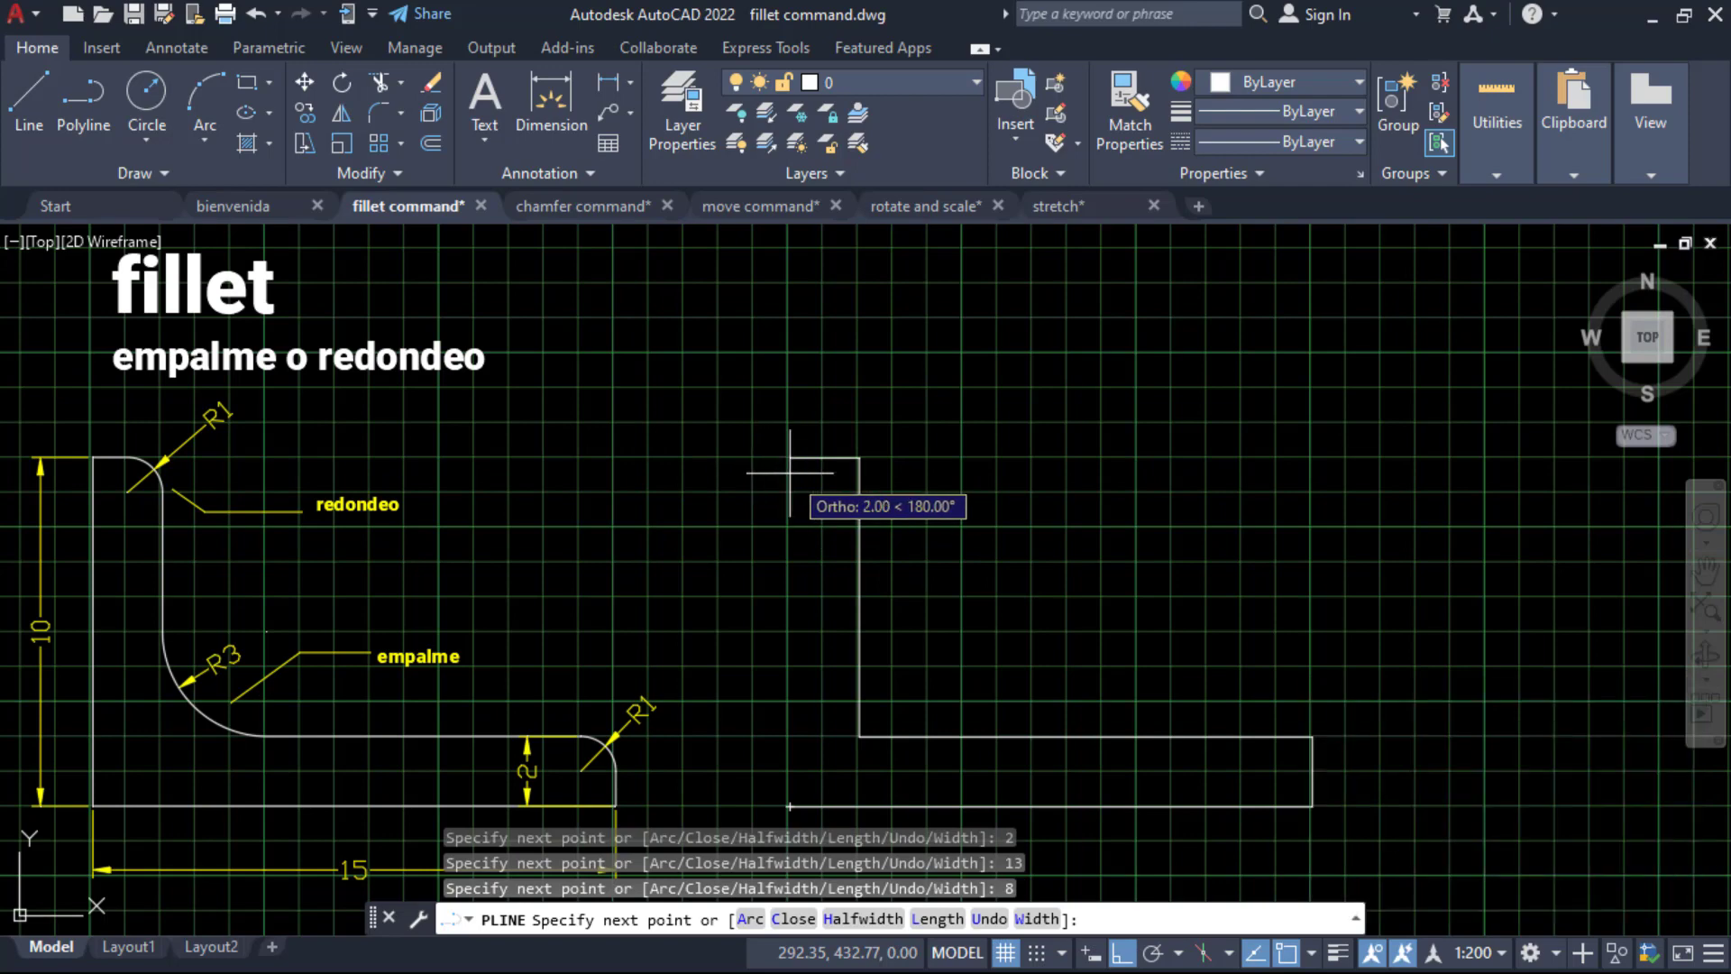
type("2")
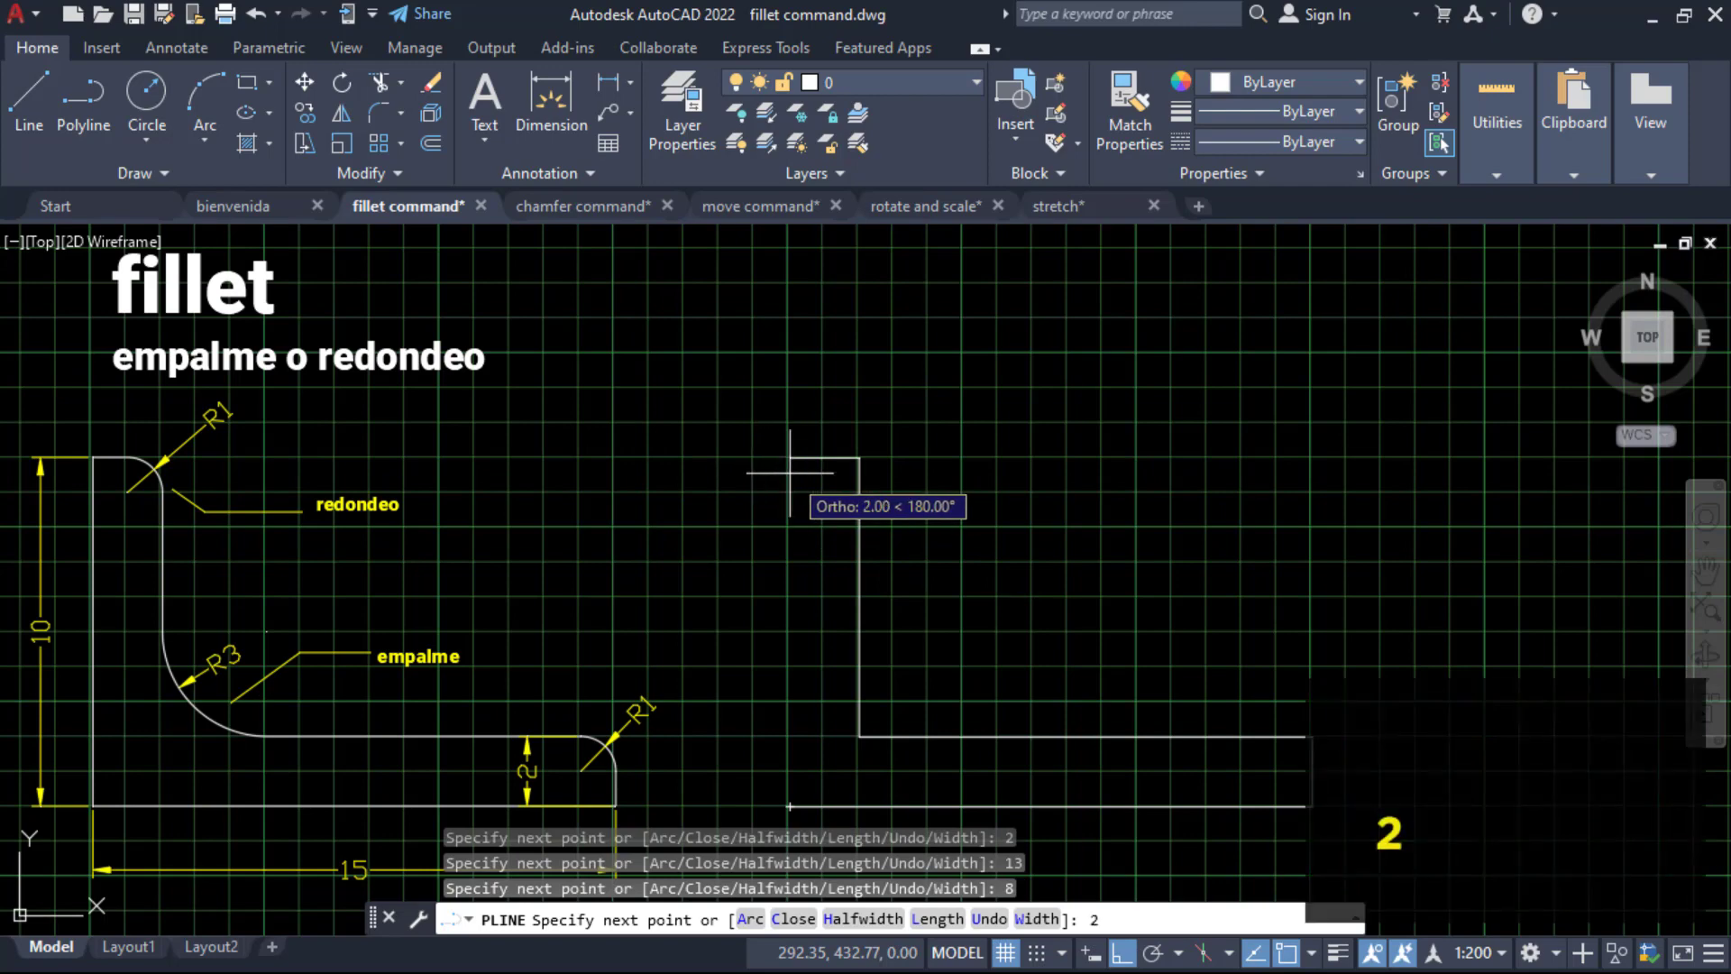
key("Return")
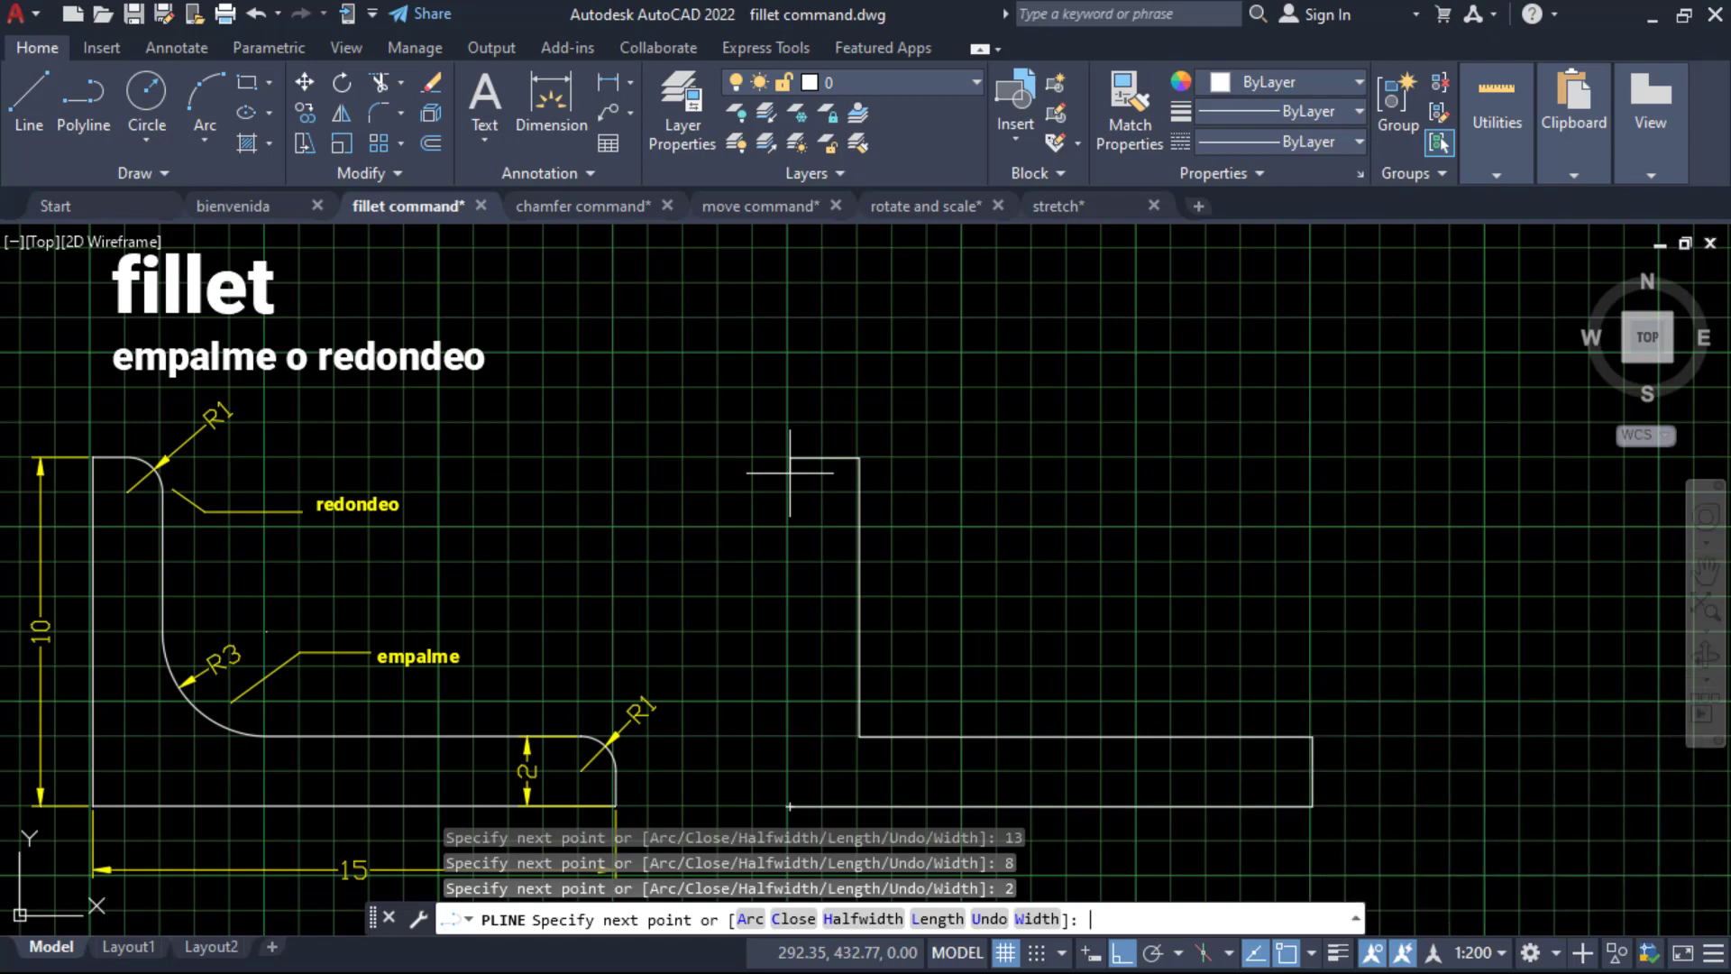
type("c")
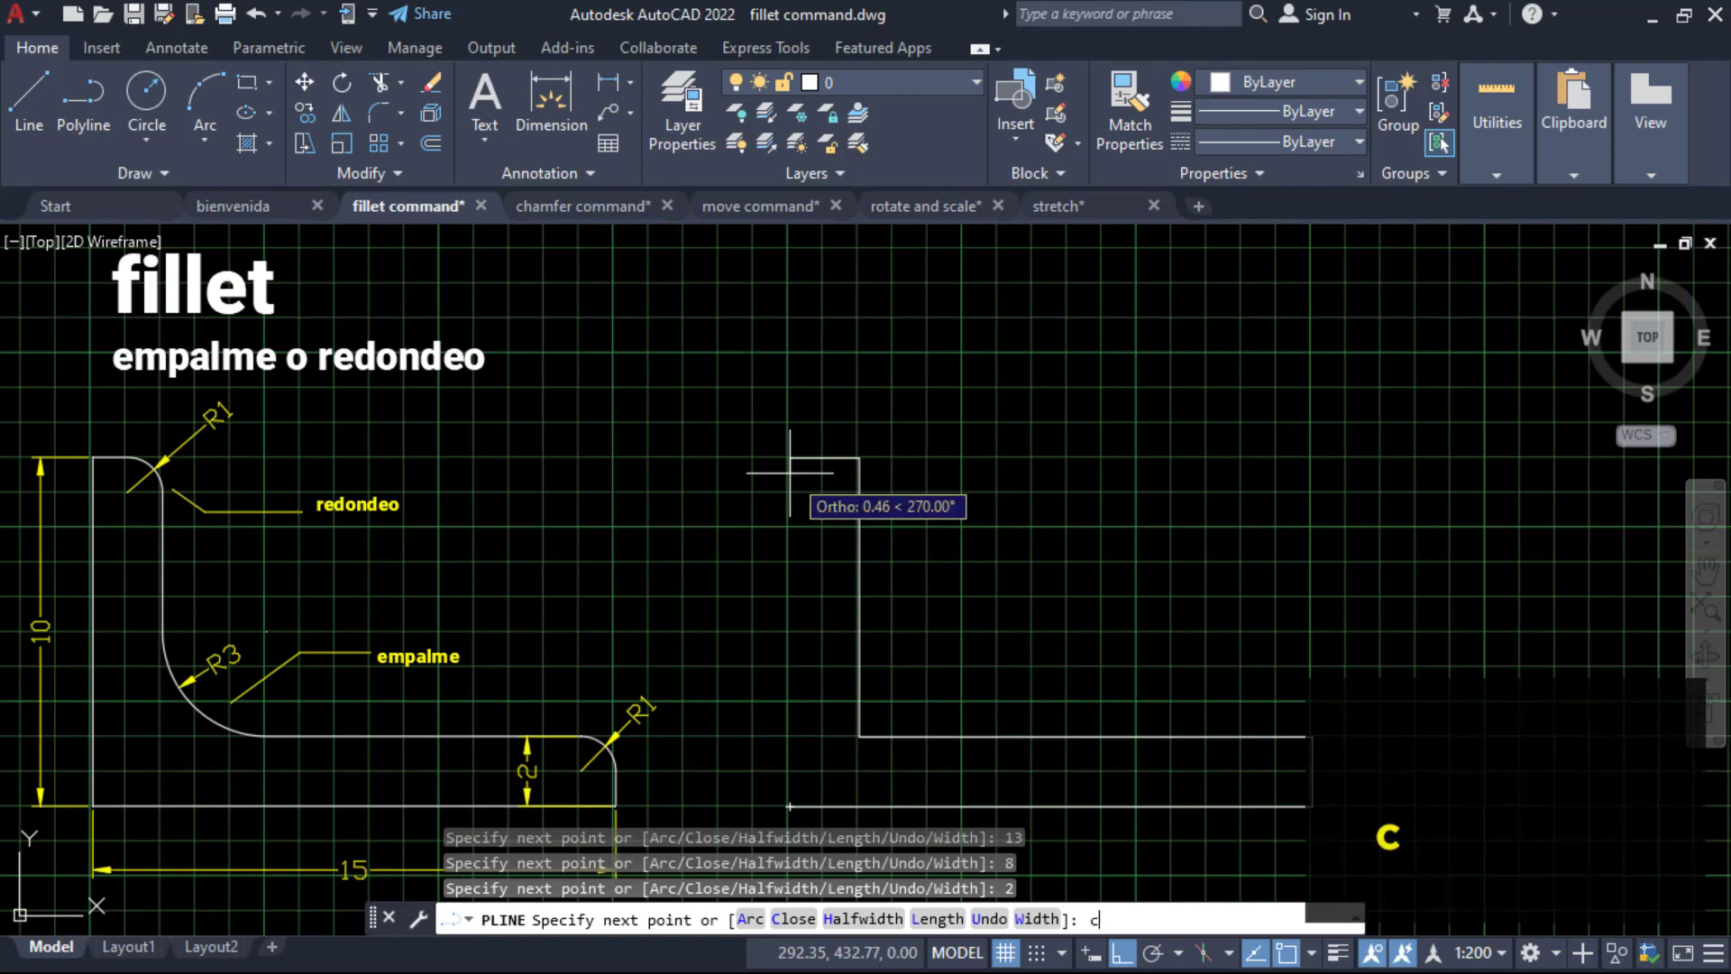
key("Return")
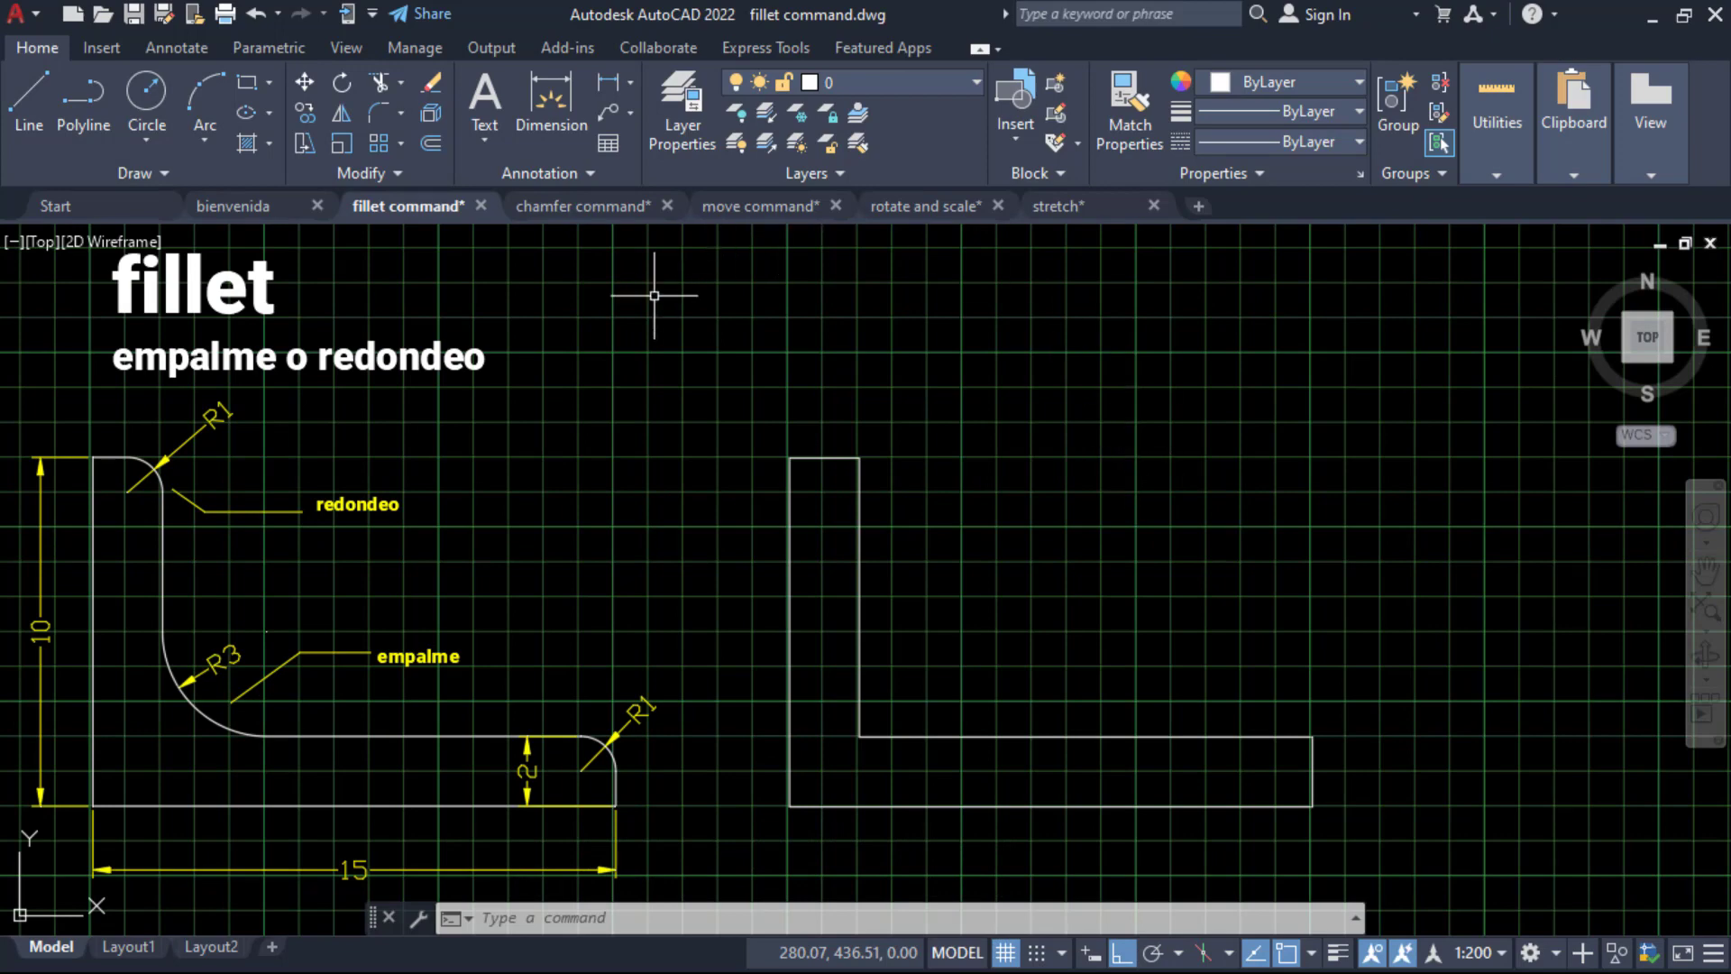
Fillet the upper corner at the right end of the new L profile's horizontal leg with radius 1.
left_click(377, 110)
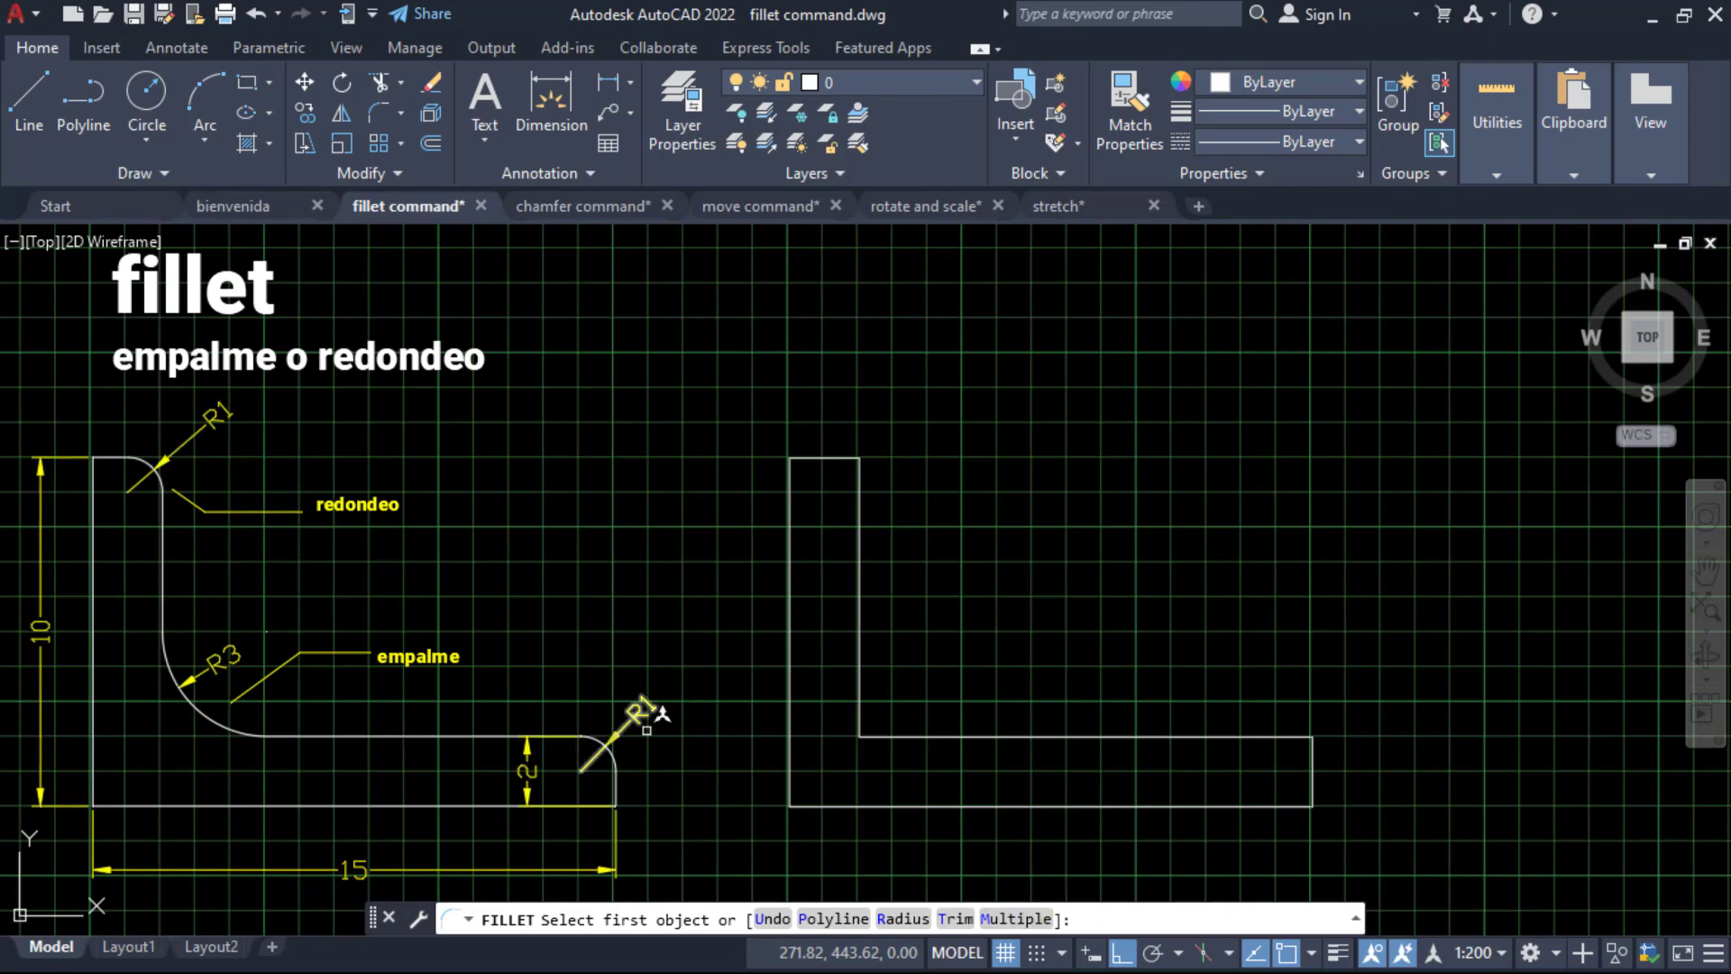
left_click(904, 918)
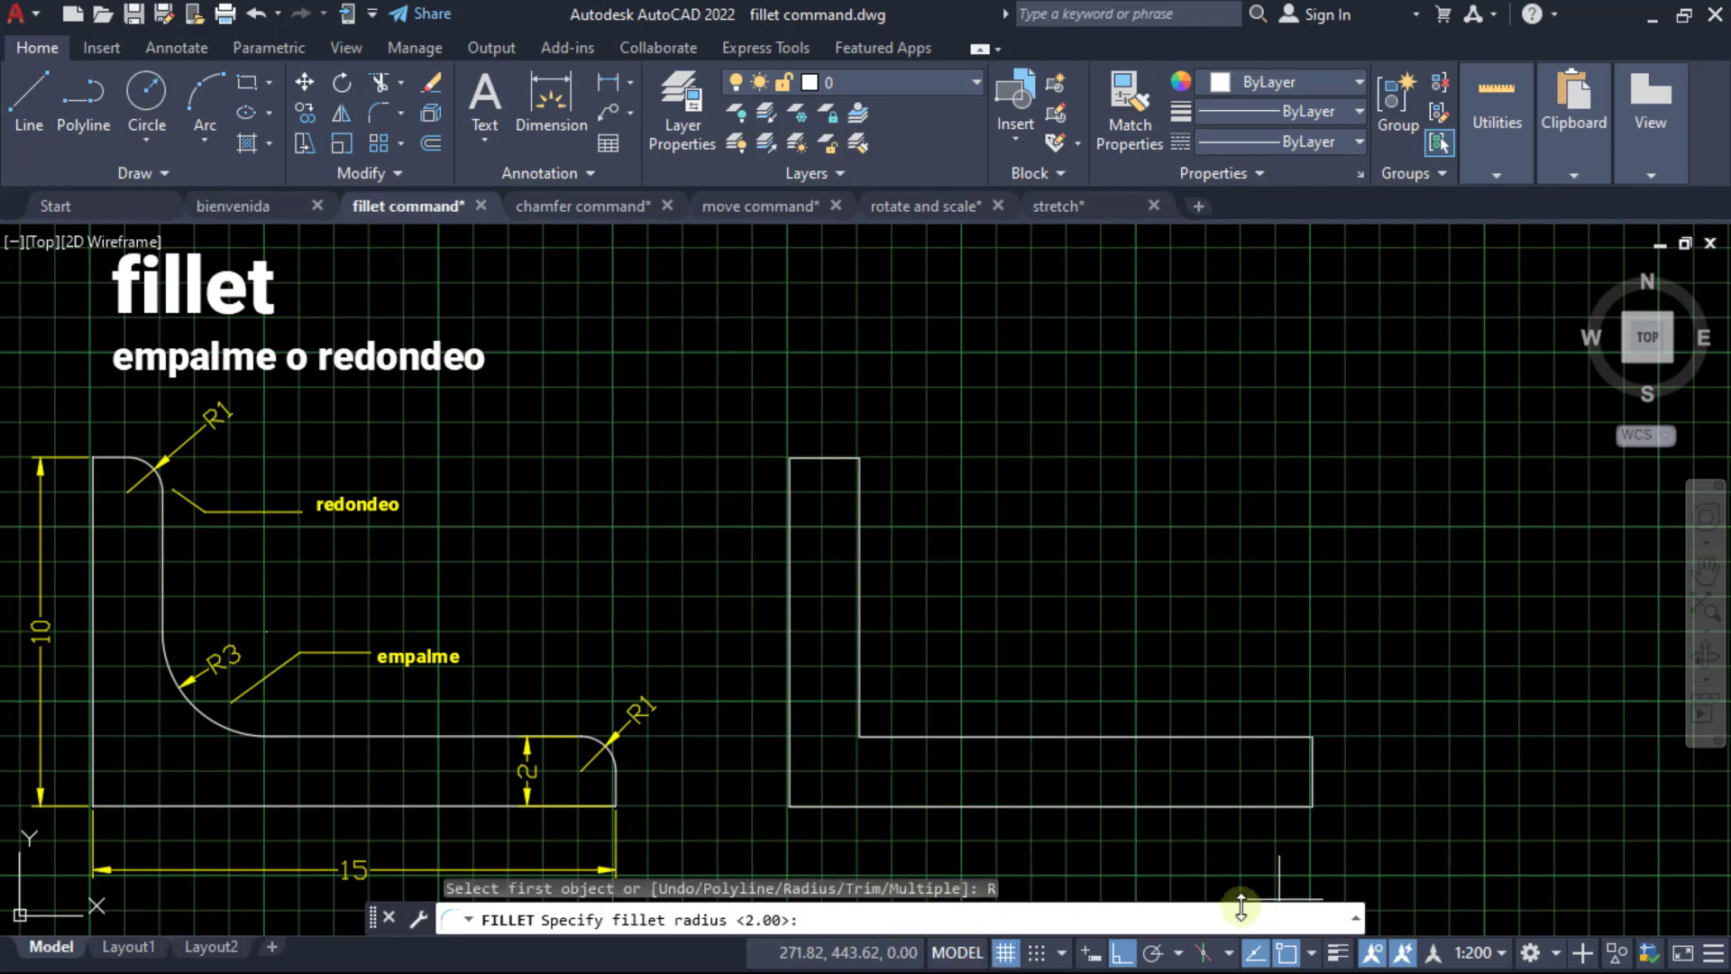
type("1")
key("Return")
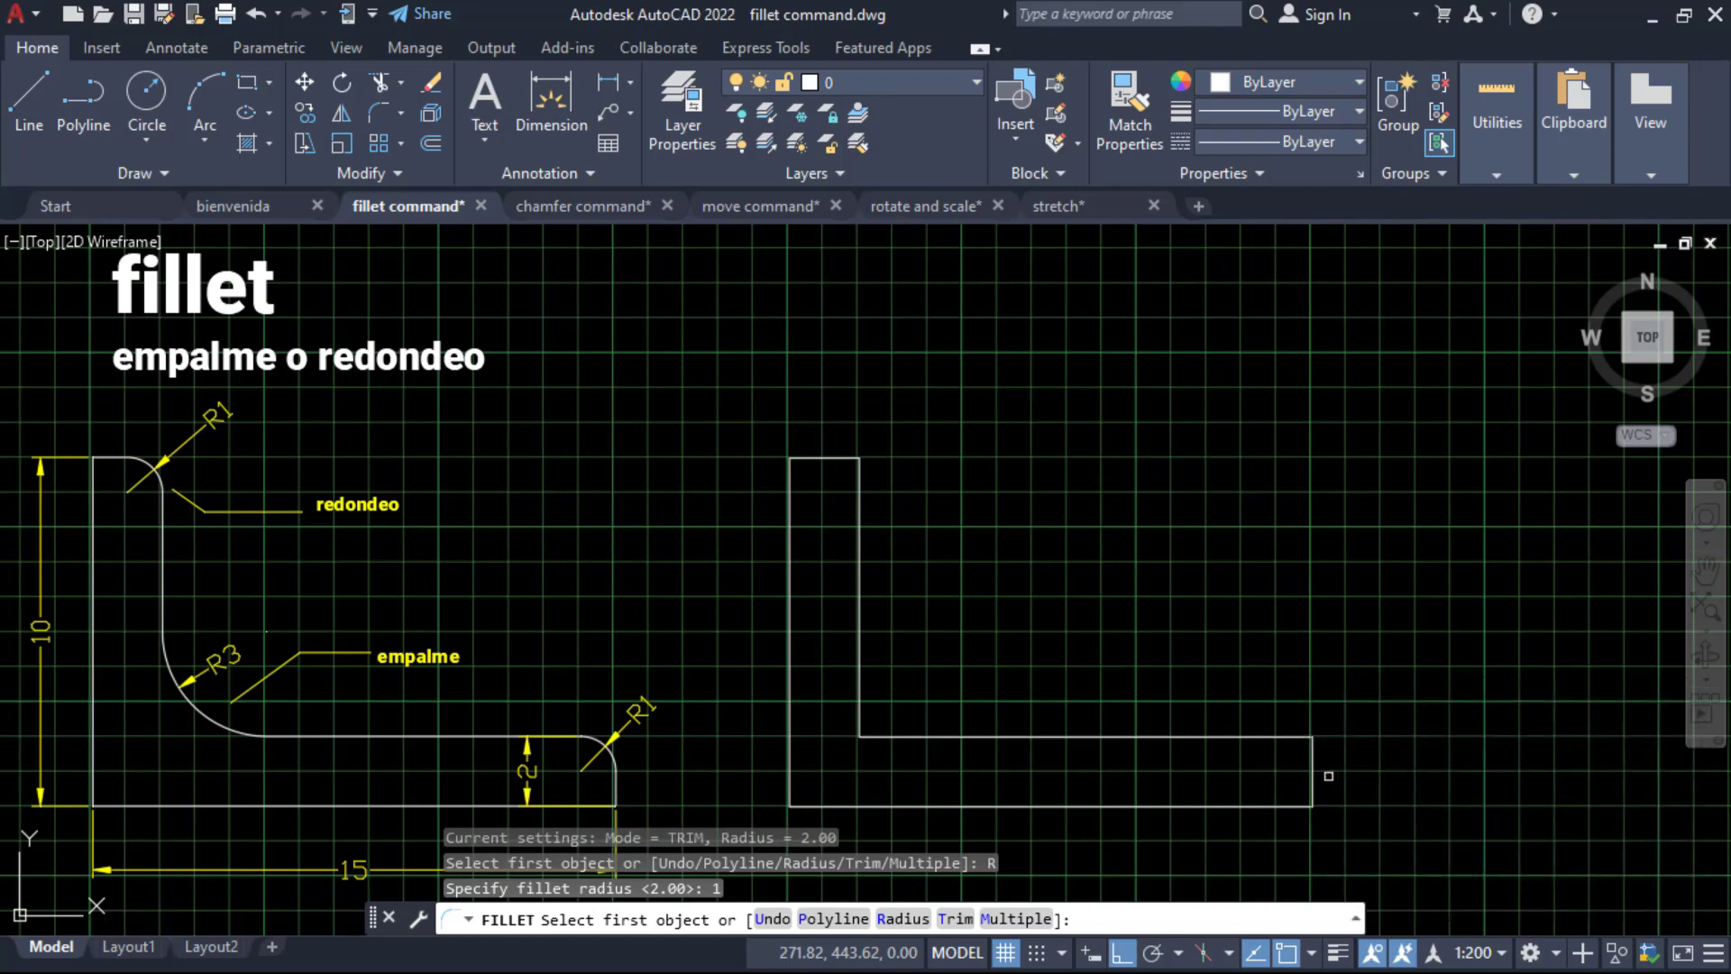
left_click(1314, 767)
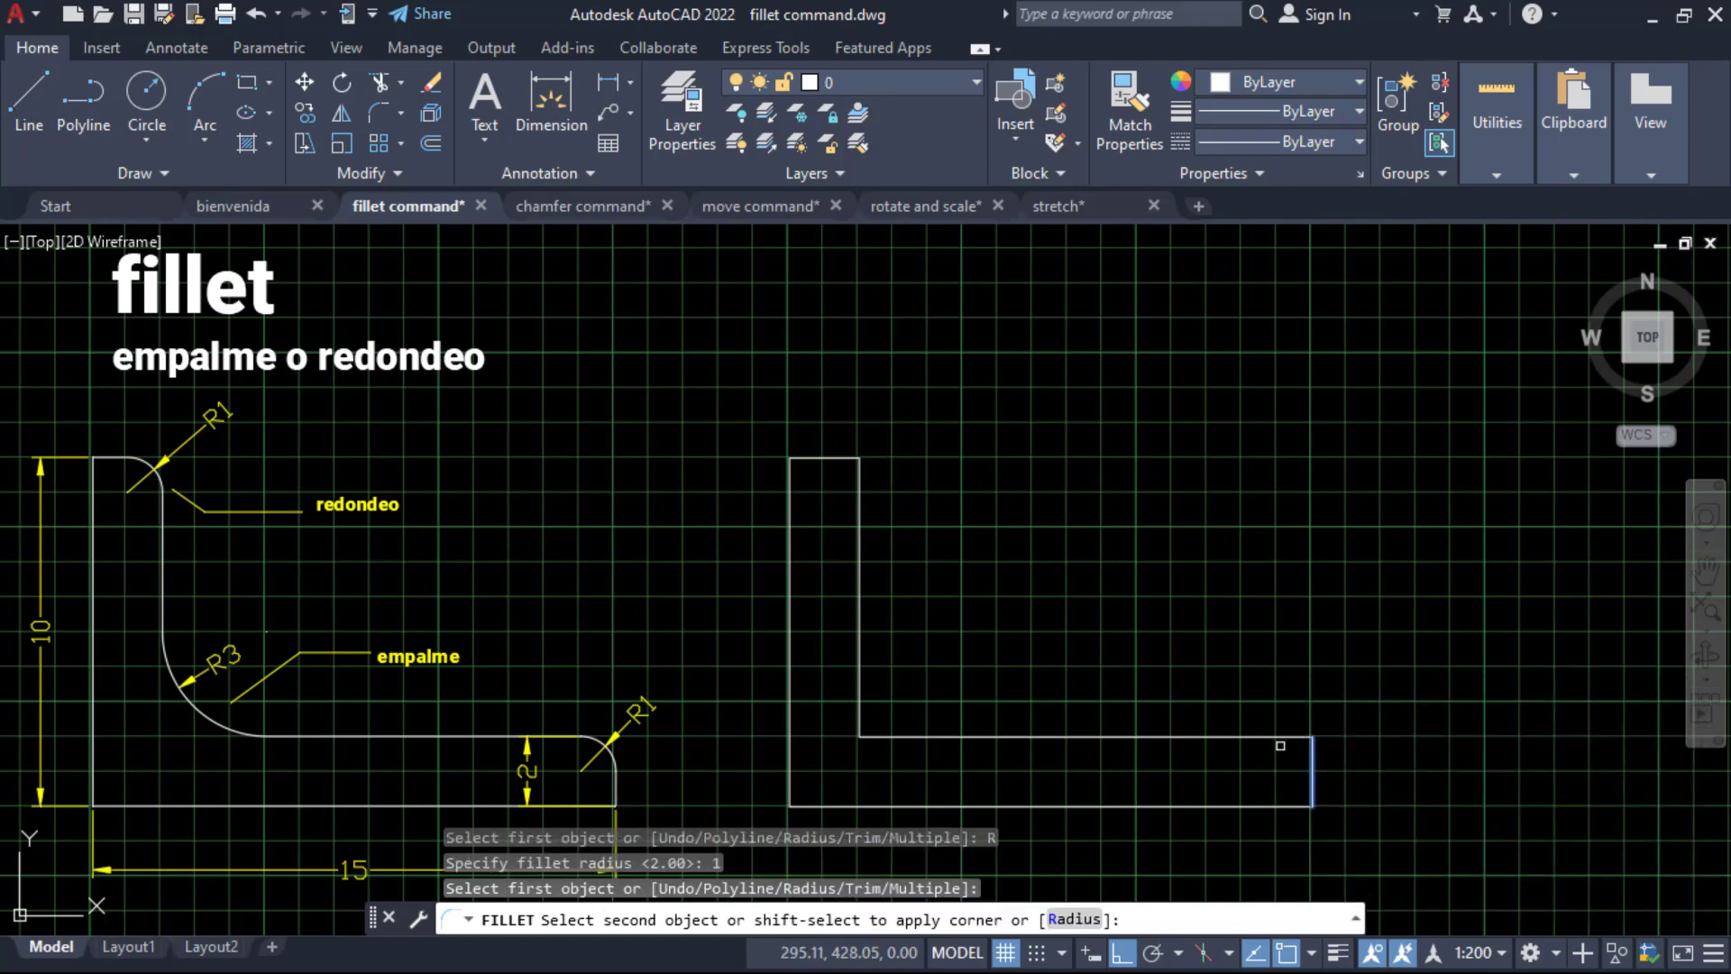
left_click(1280, 741)
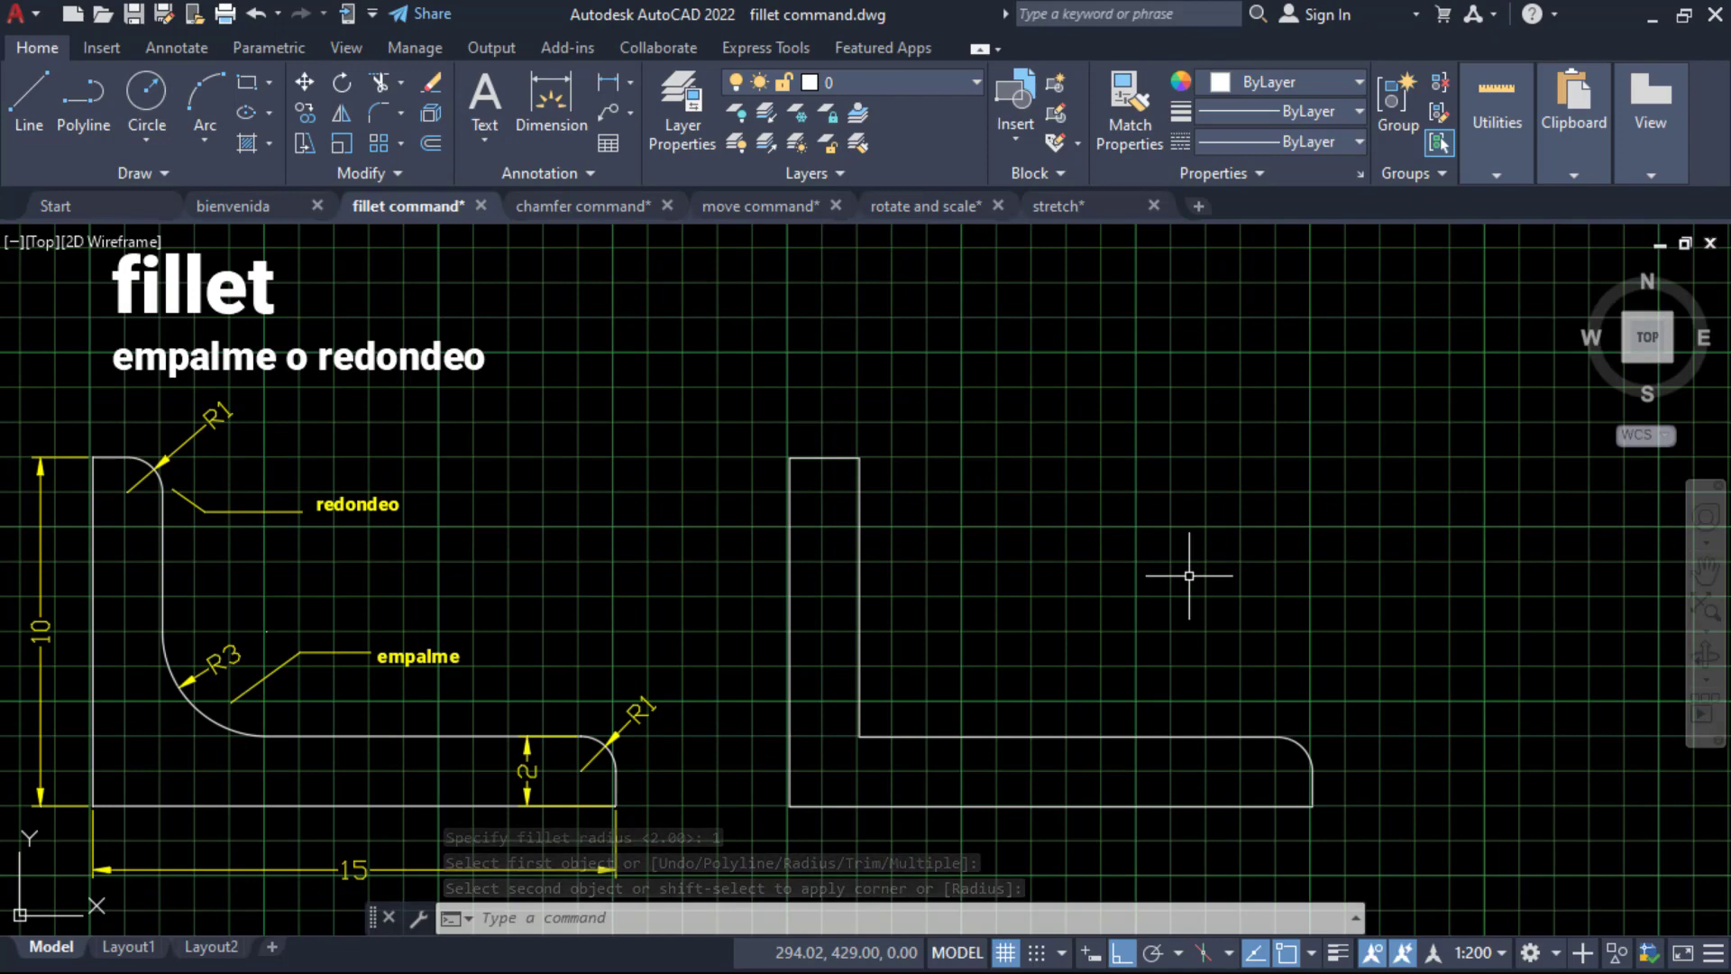
Fillet the top right corner of the L profile's vertical leg with the same radius of 1.
key("space")
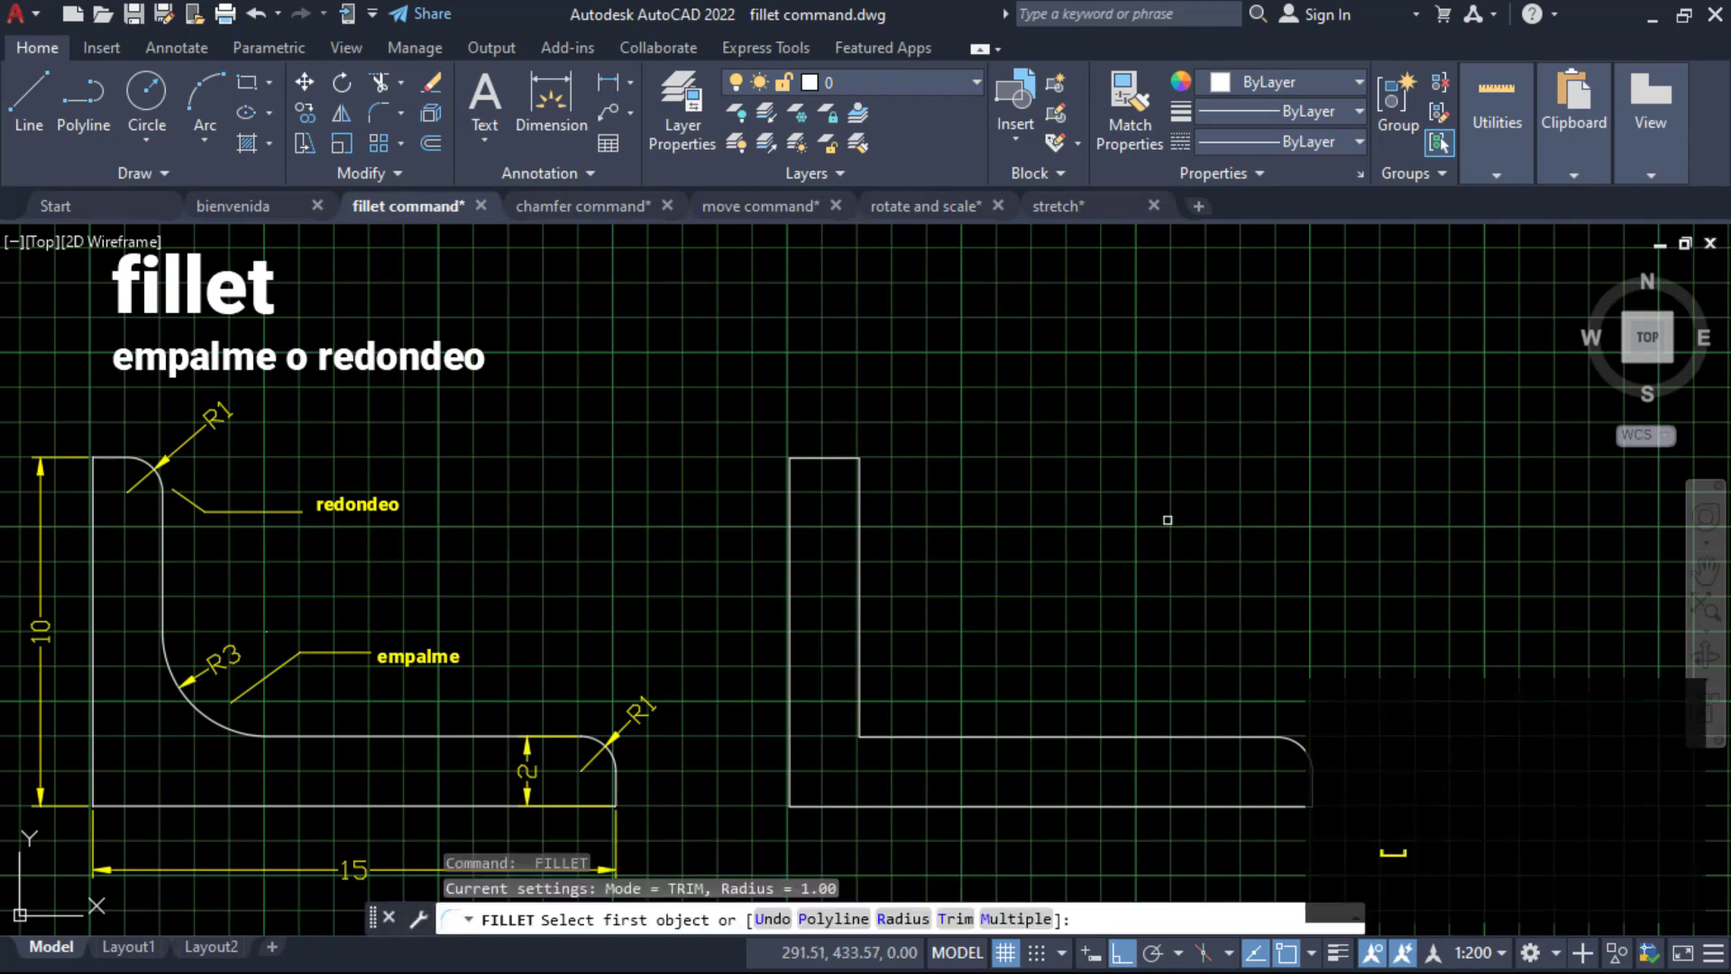
left_click(860, 492)
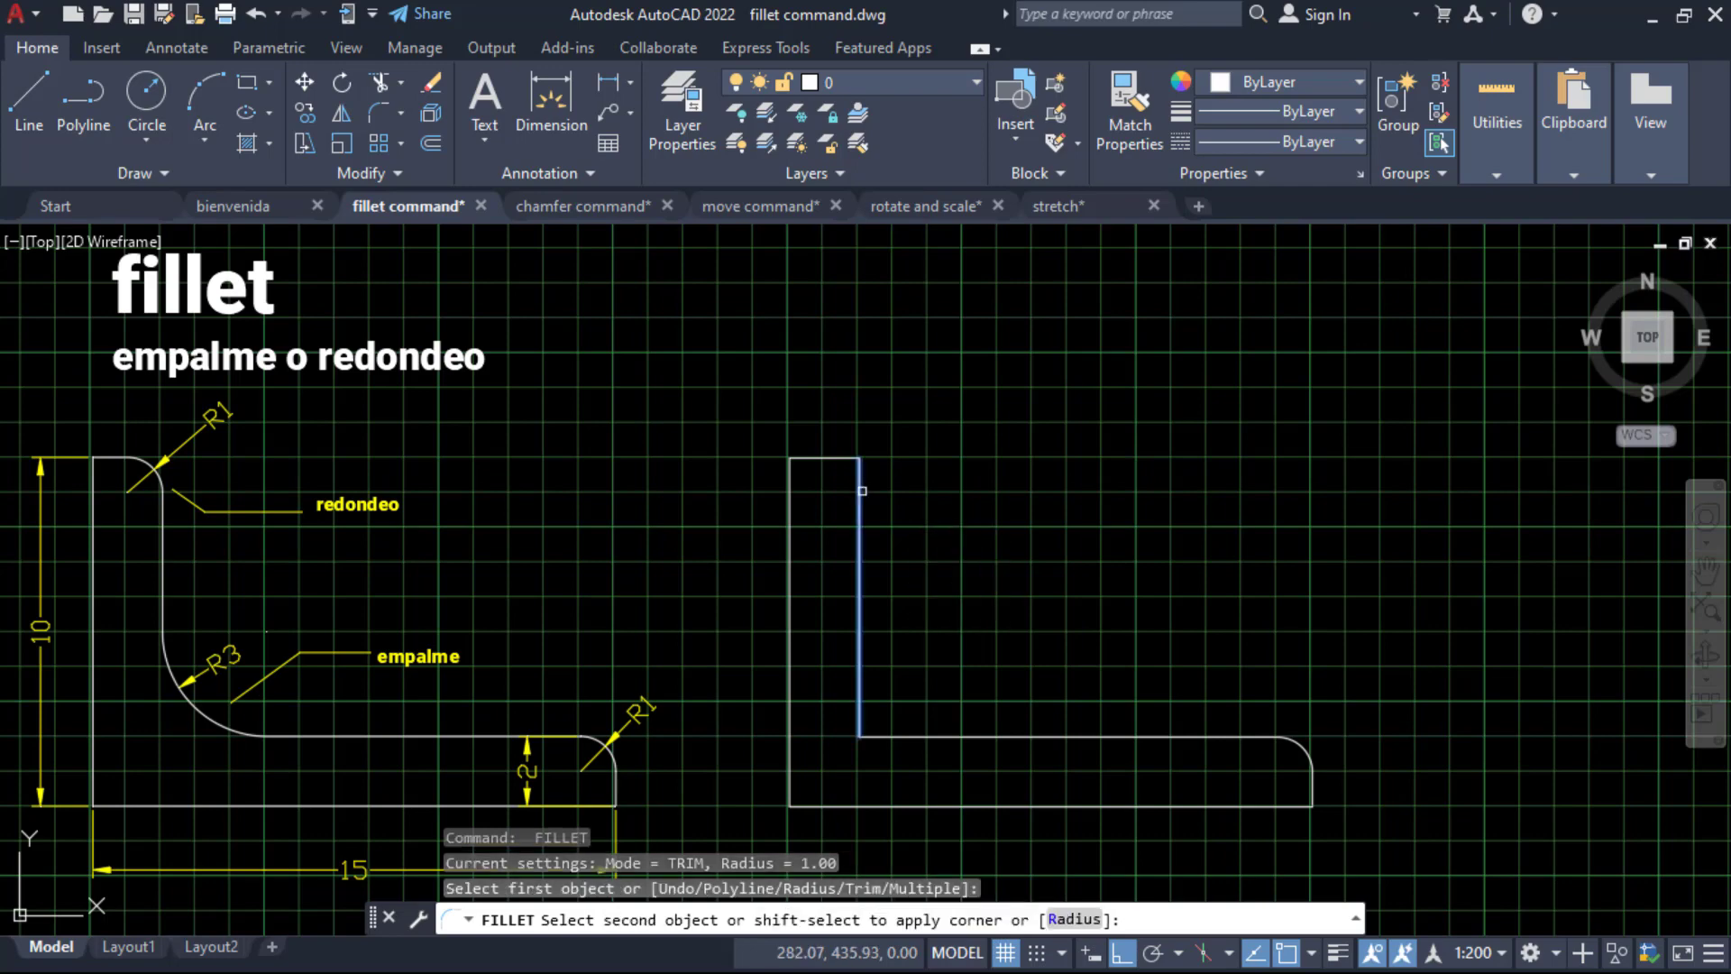
left_click(828, 459)
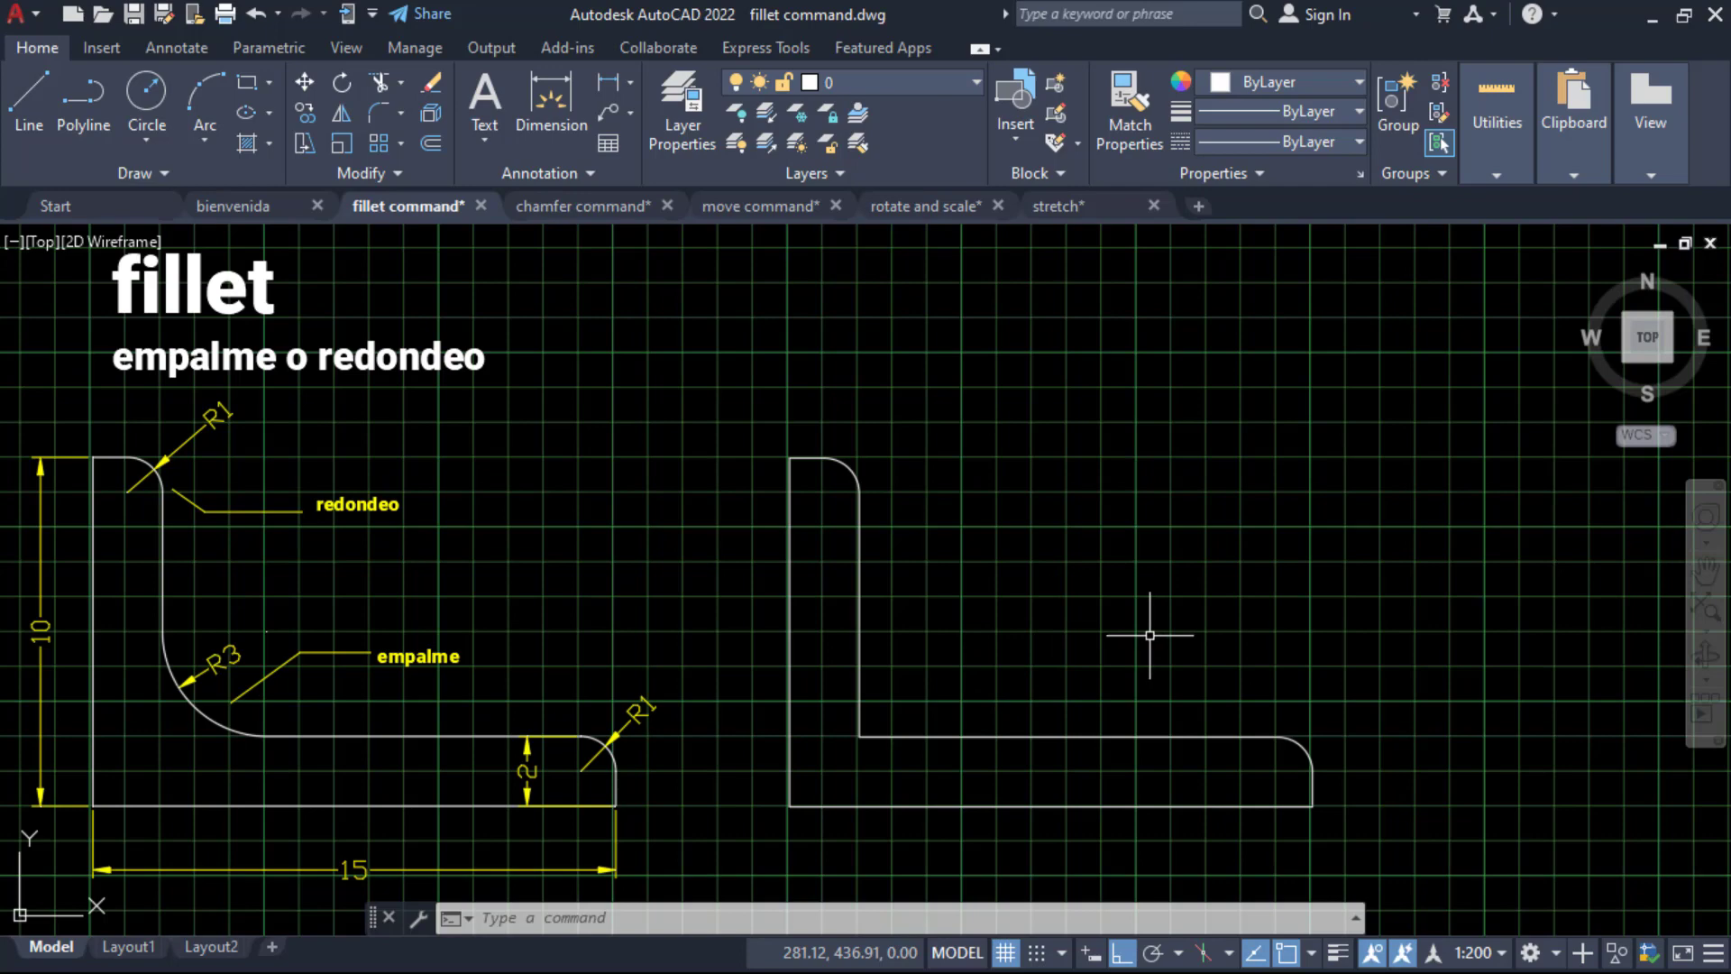
Fillet the inner corner between the L profile's vertical and horizontal legs with radius 3.
type("fillet")
key("Return")
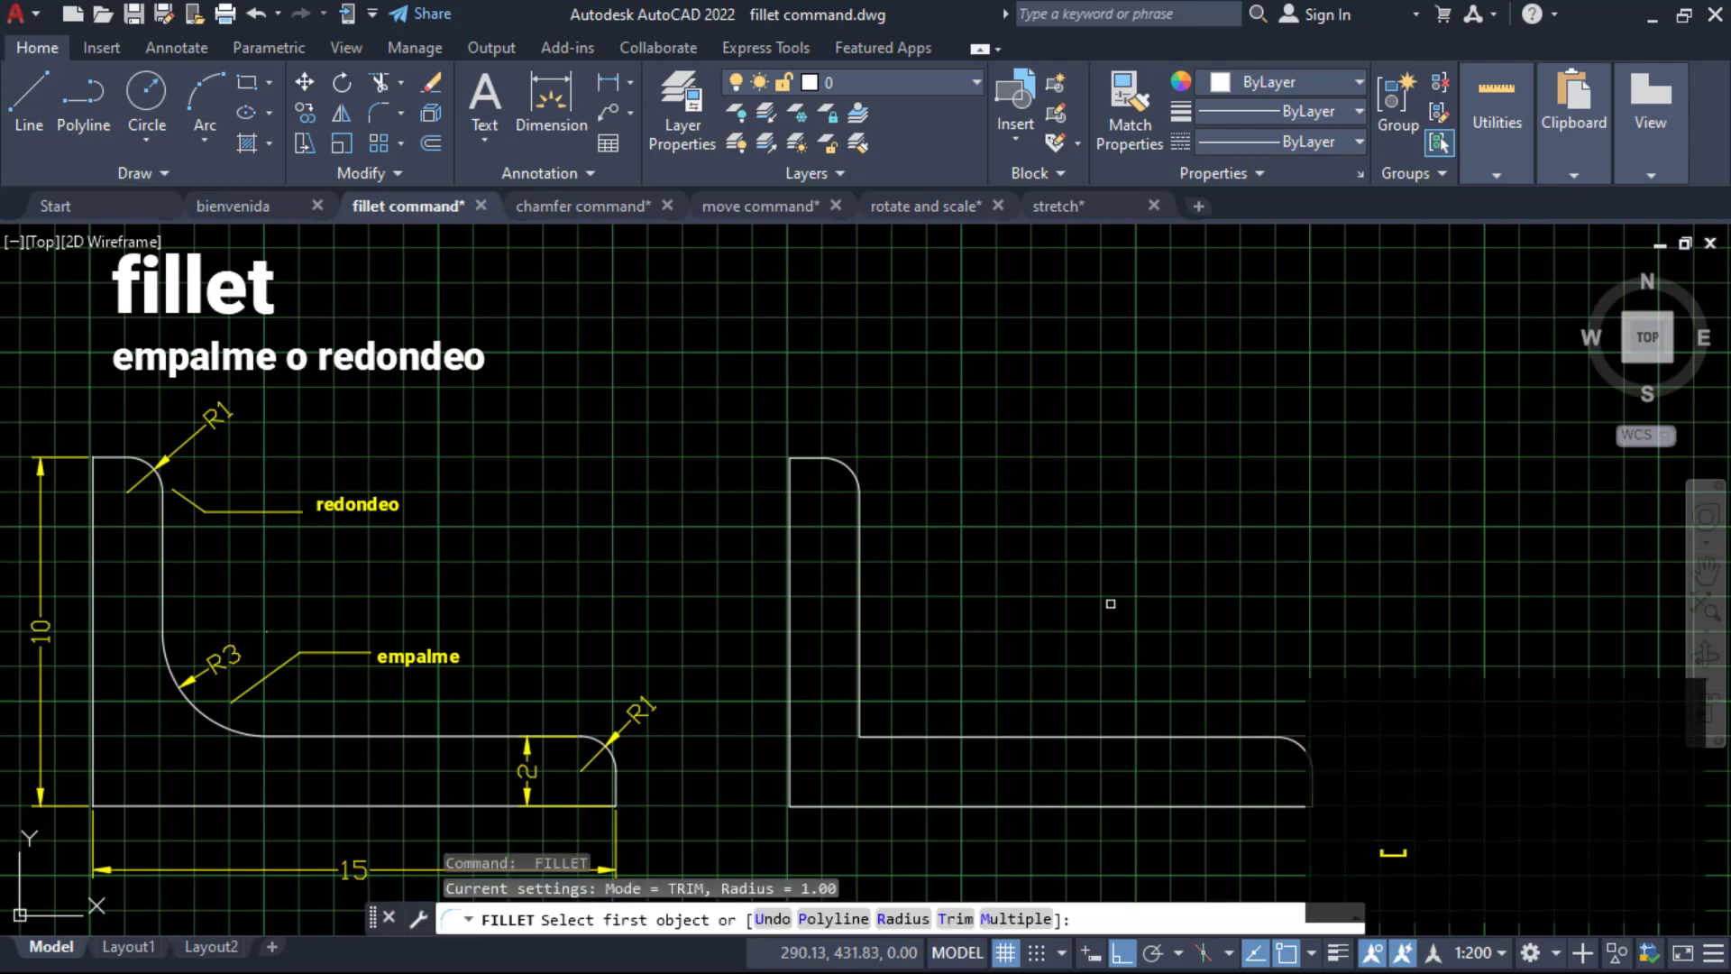
left_click(906, 919)
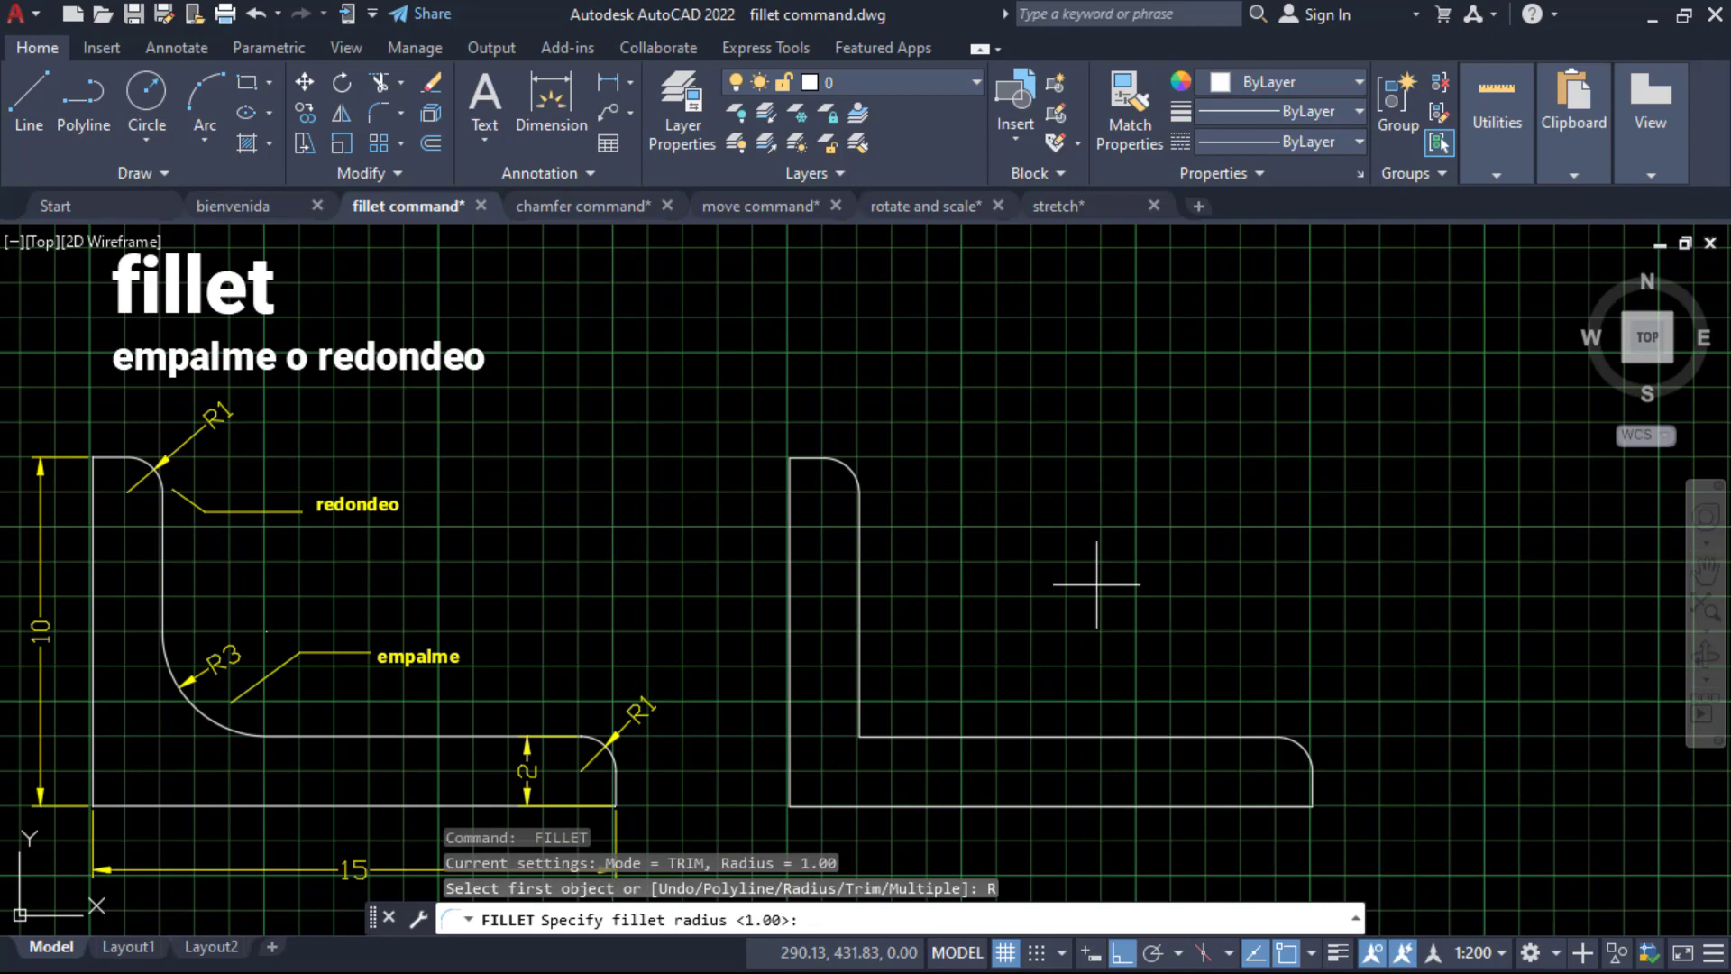
type("3")
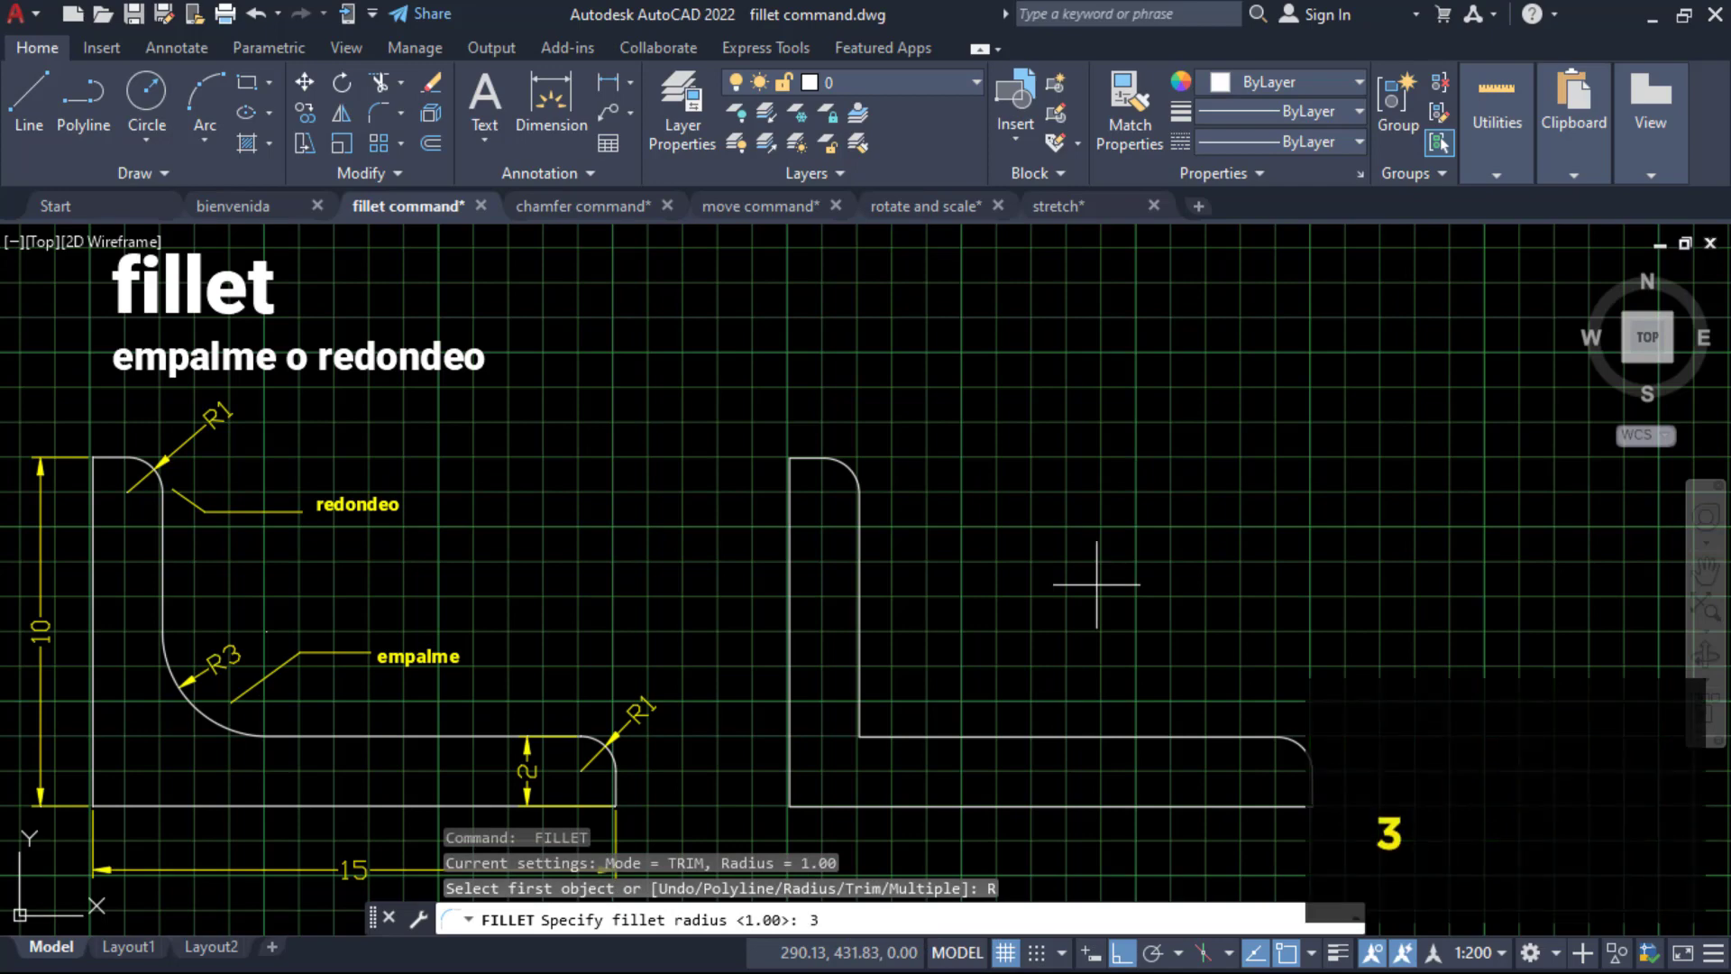
key("Return")
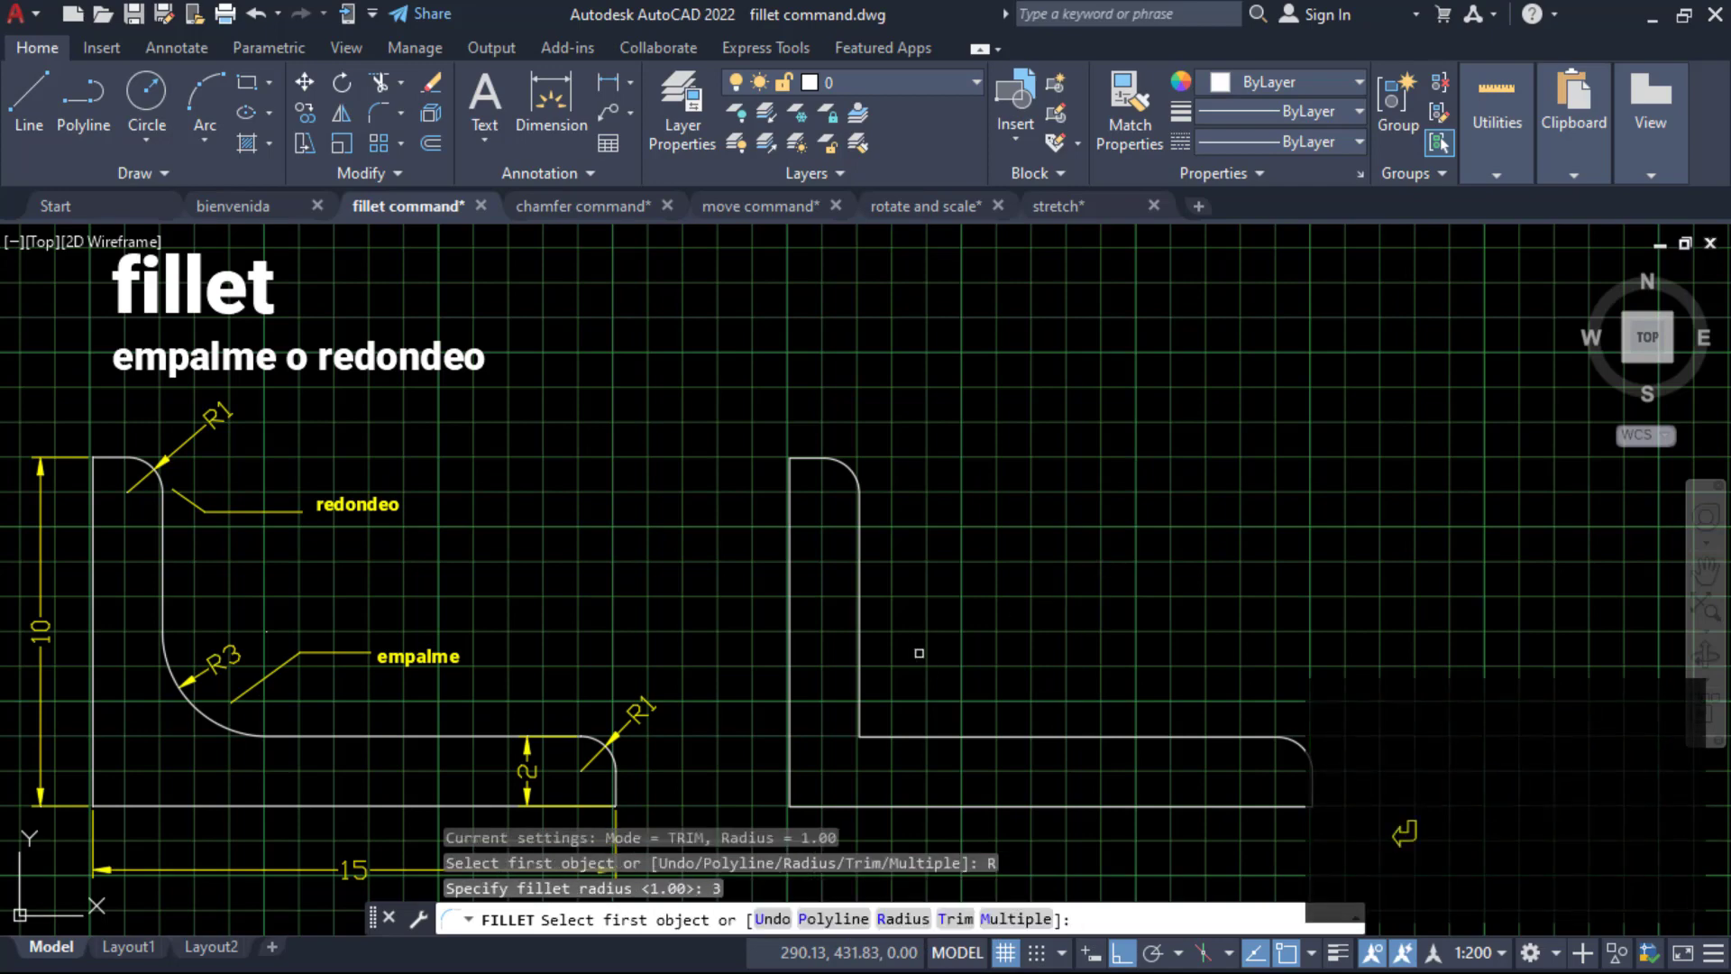
left_click(924, 737)
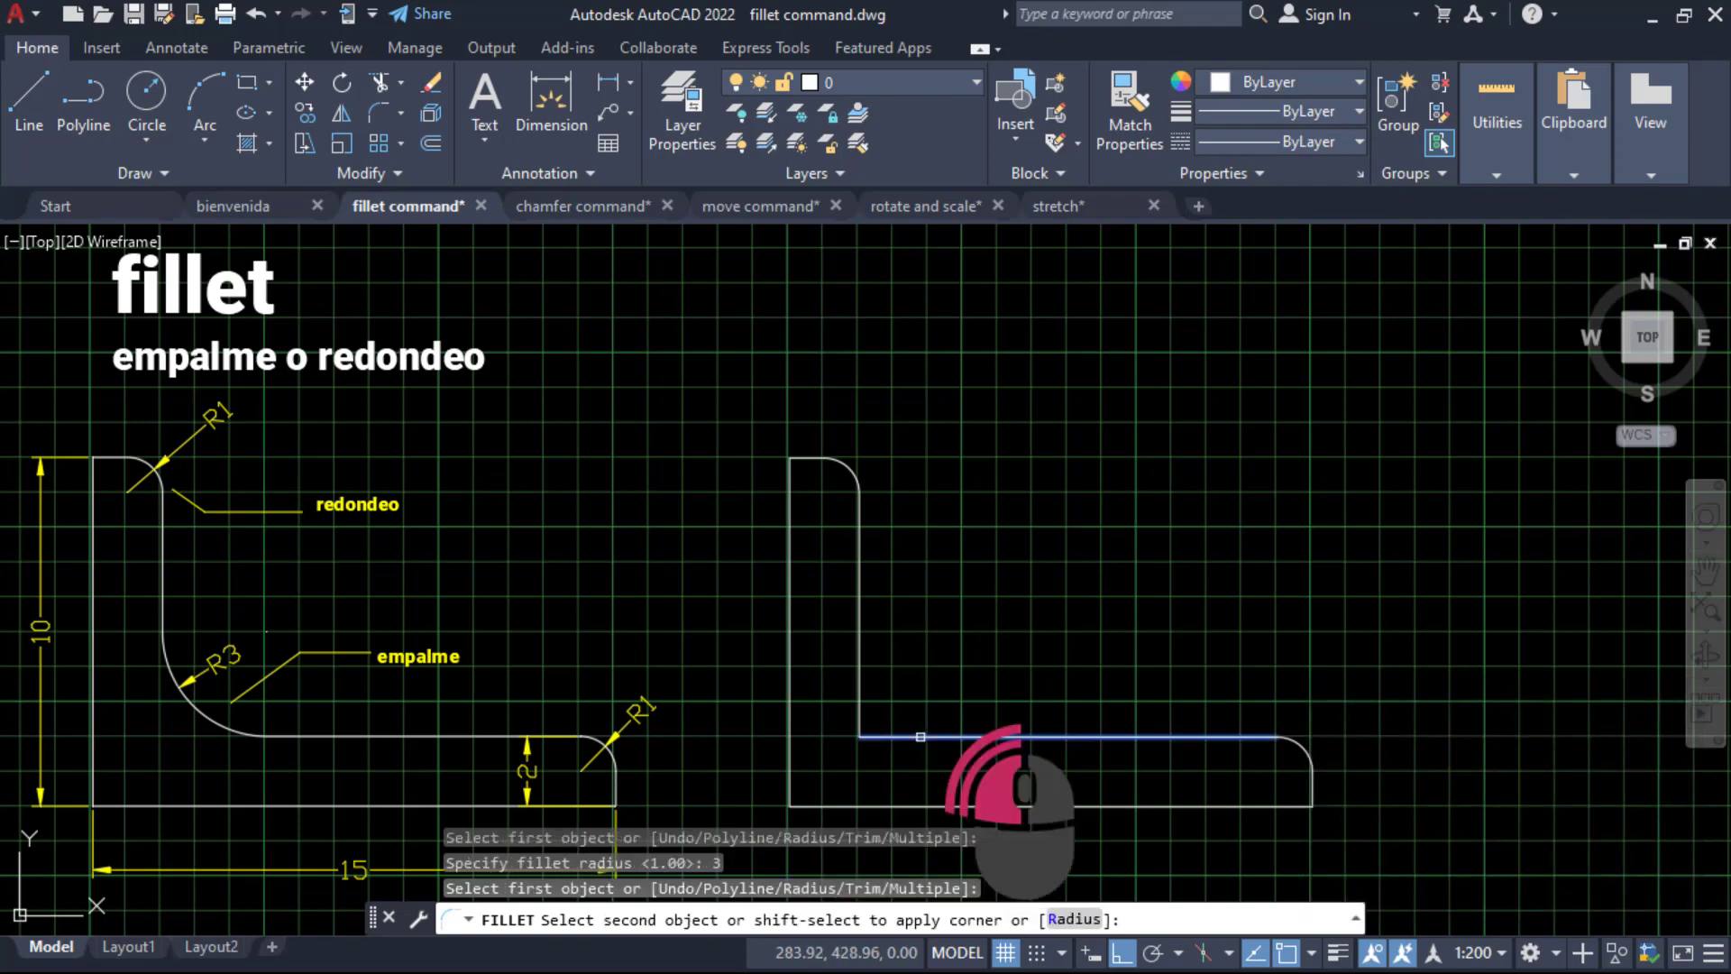
left_click(859, 671)
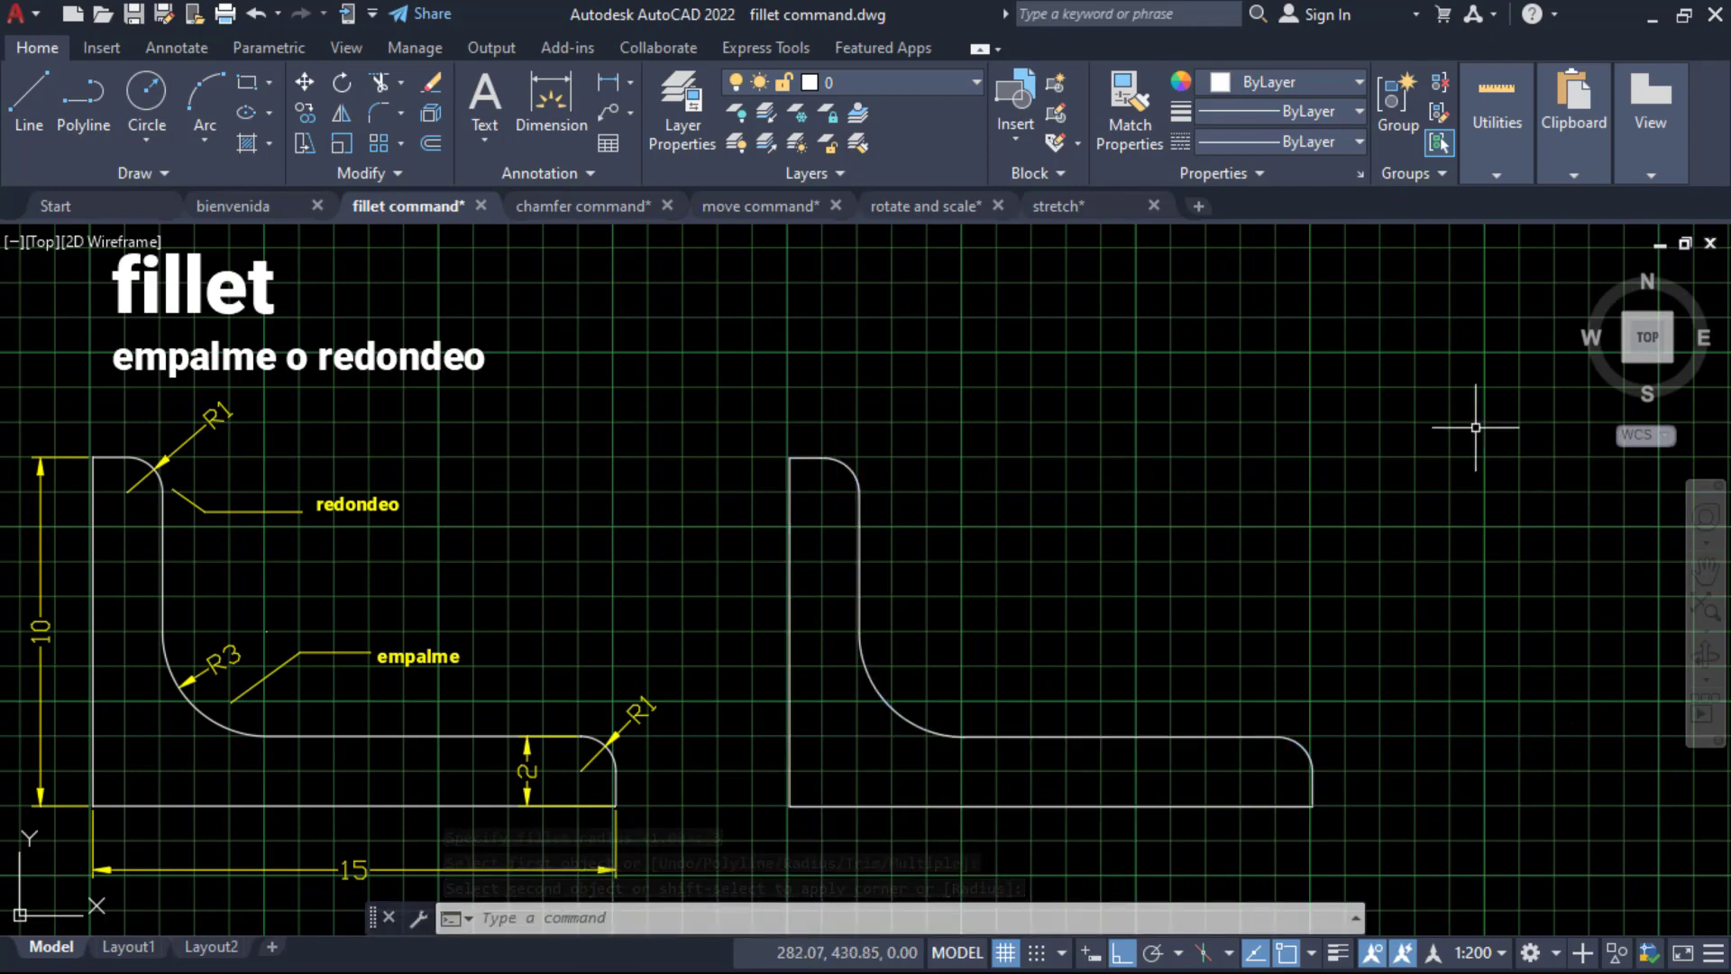
Add a radius dimension to the fillet at the right end of the L profile's horizontal leg, placing its text outside the corner.
left_click(631, 83)
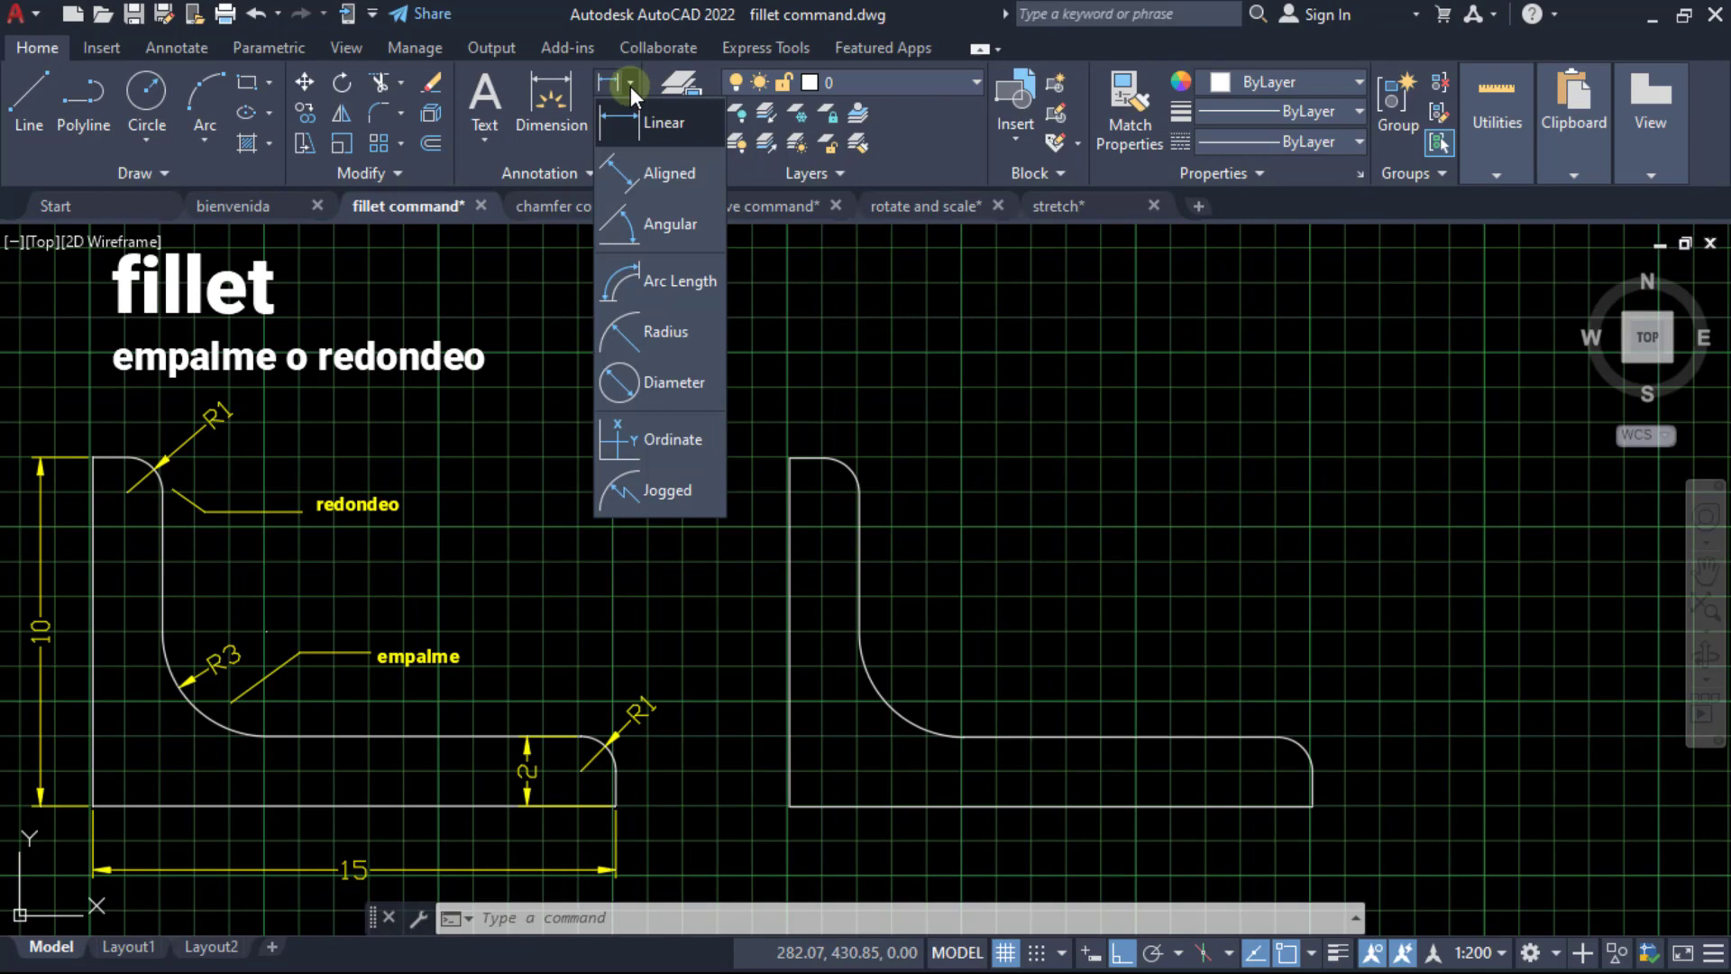
left_click(694, 334)
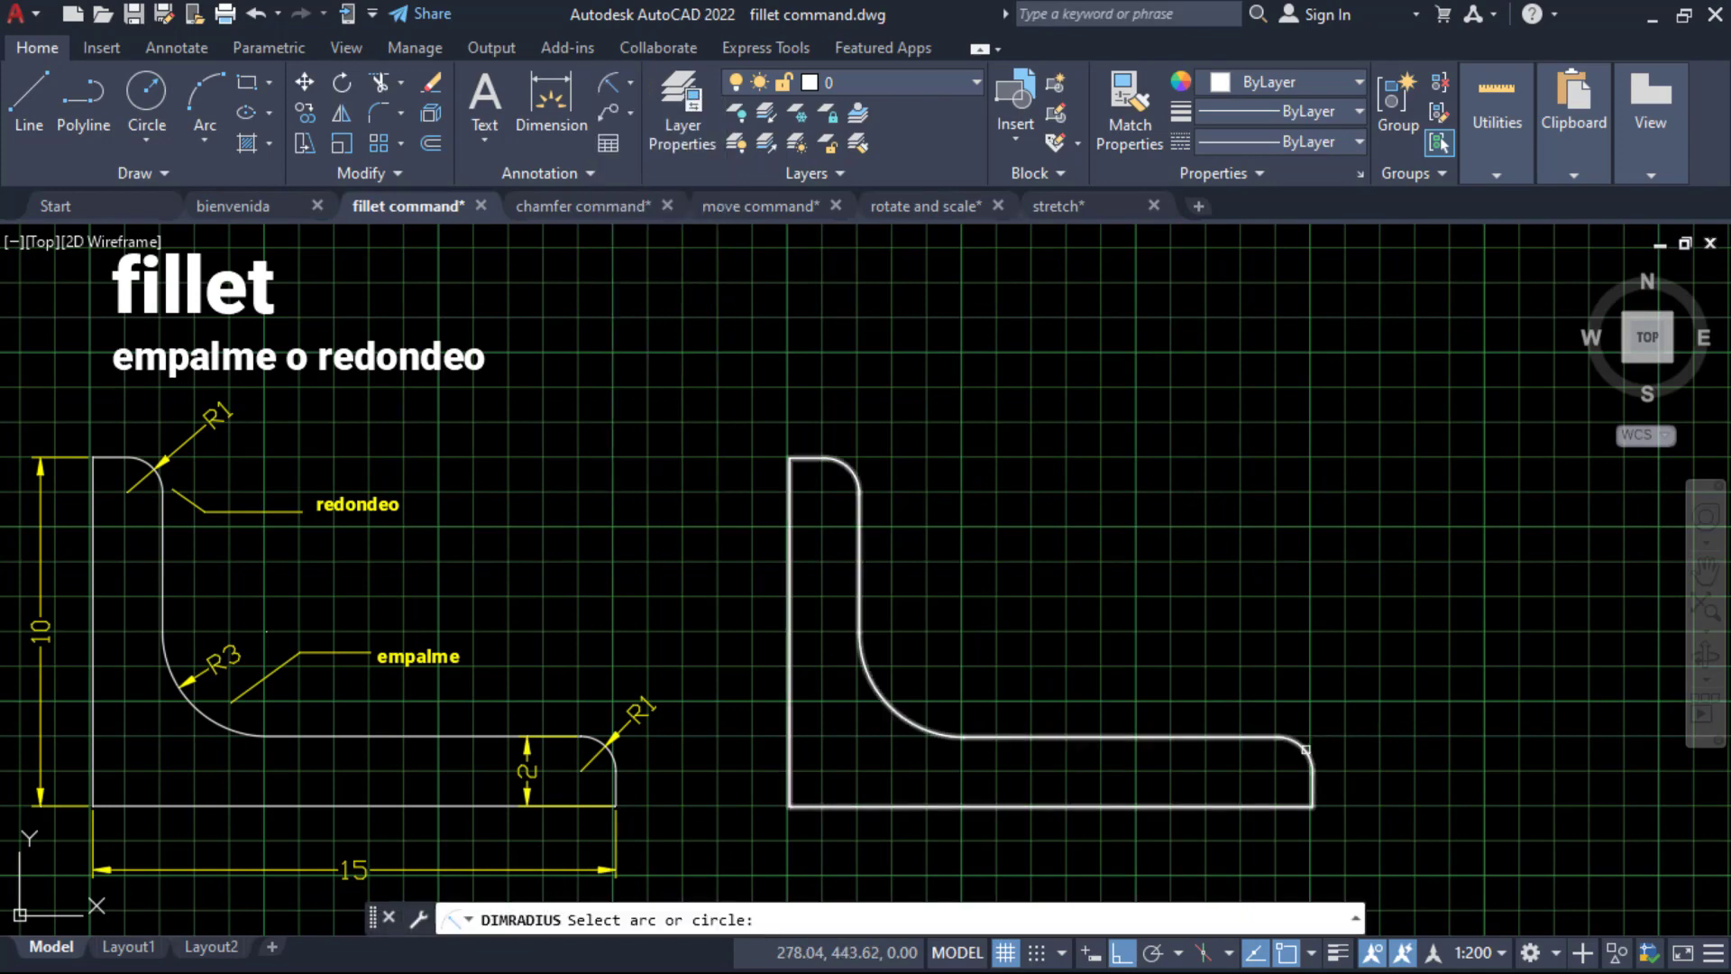
left_click(1304, 750)
left_click(1341, 707)
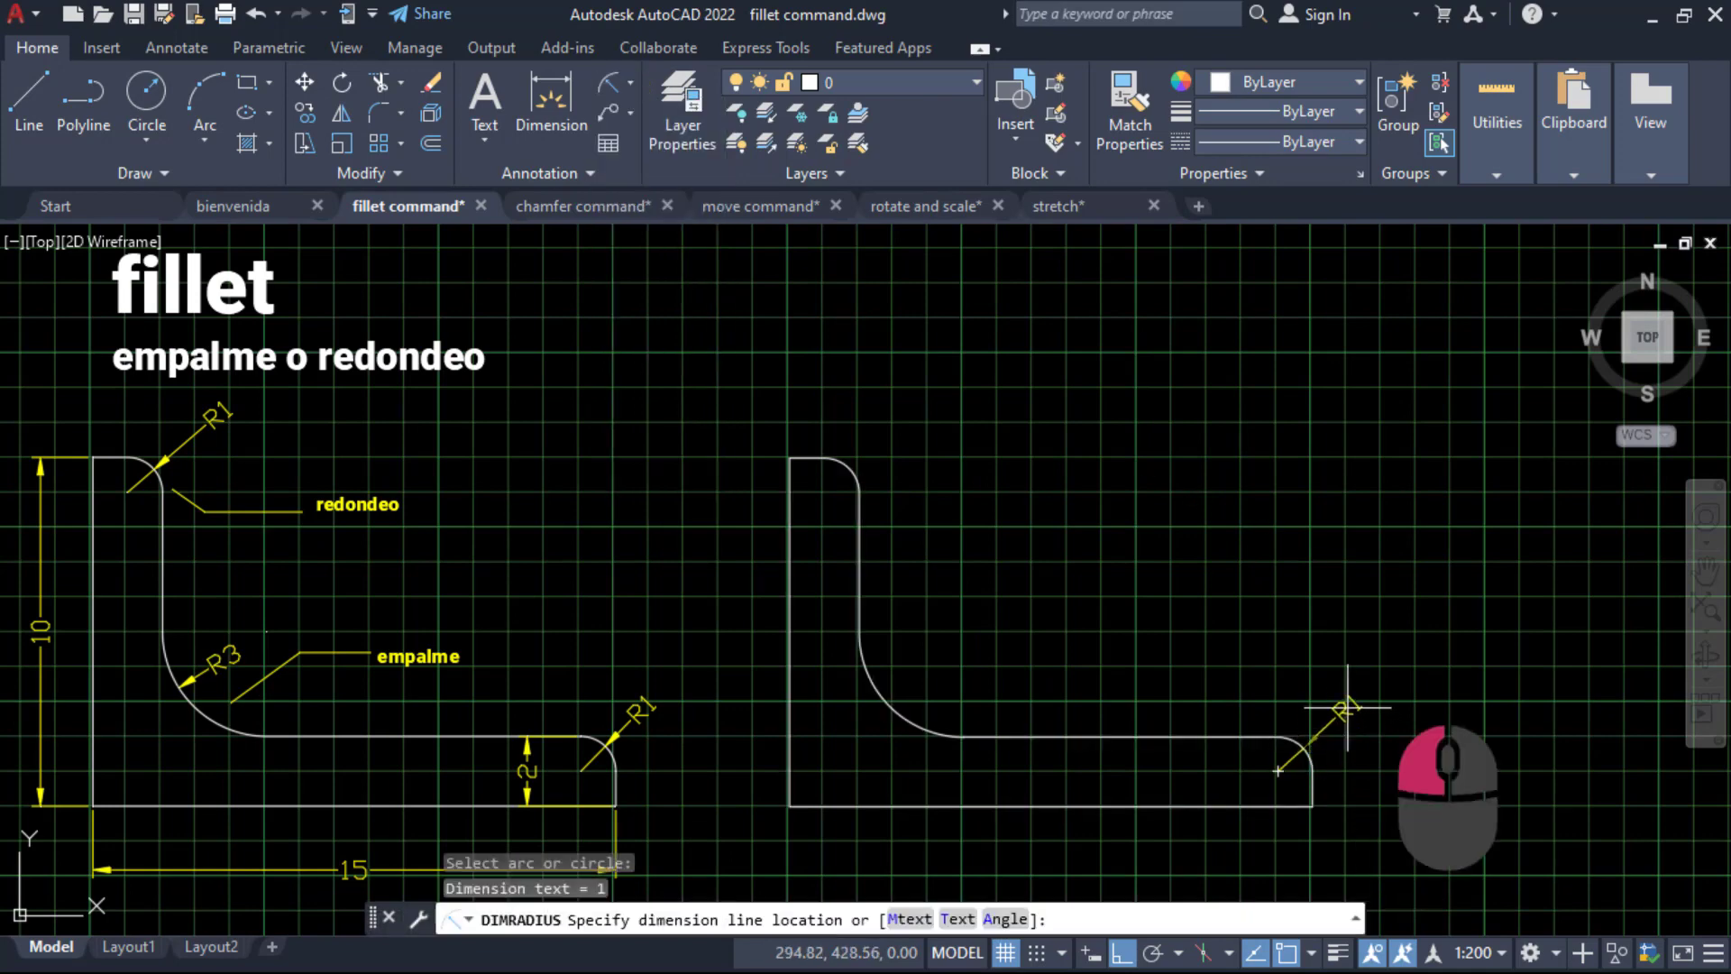
Add radius dimensions to the L profile's inner corner fillet and to the fillet at the top of its vertical leg.
key("Return")
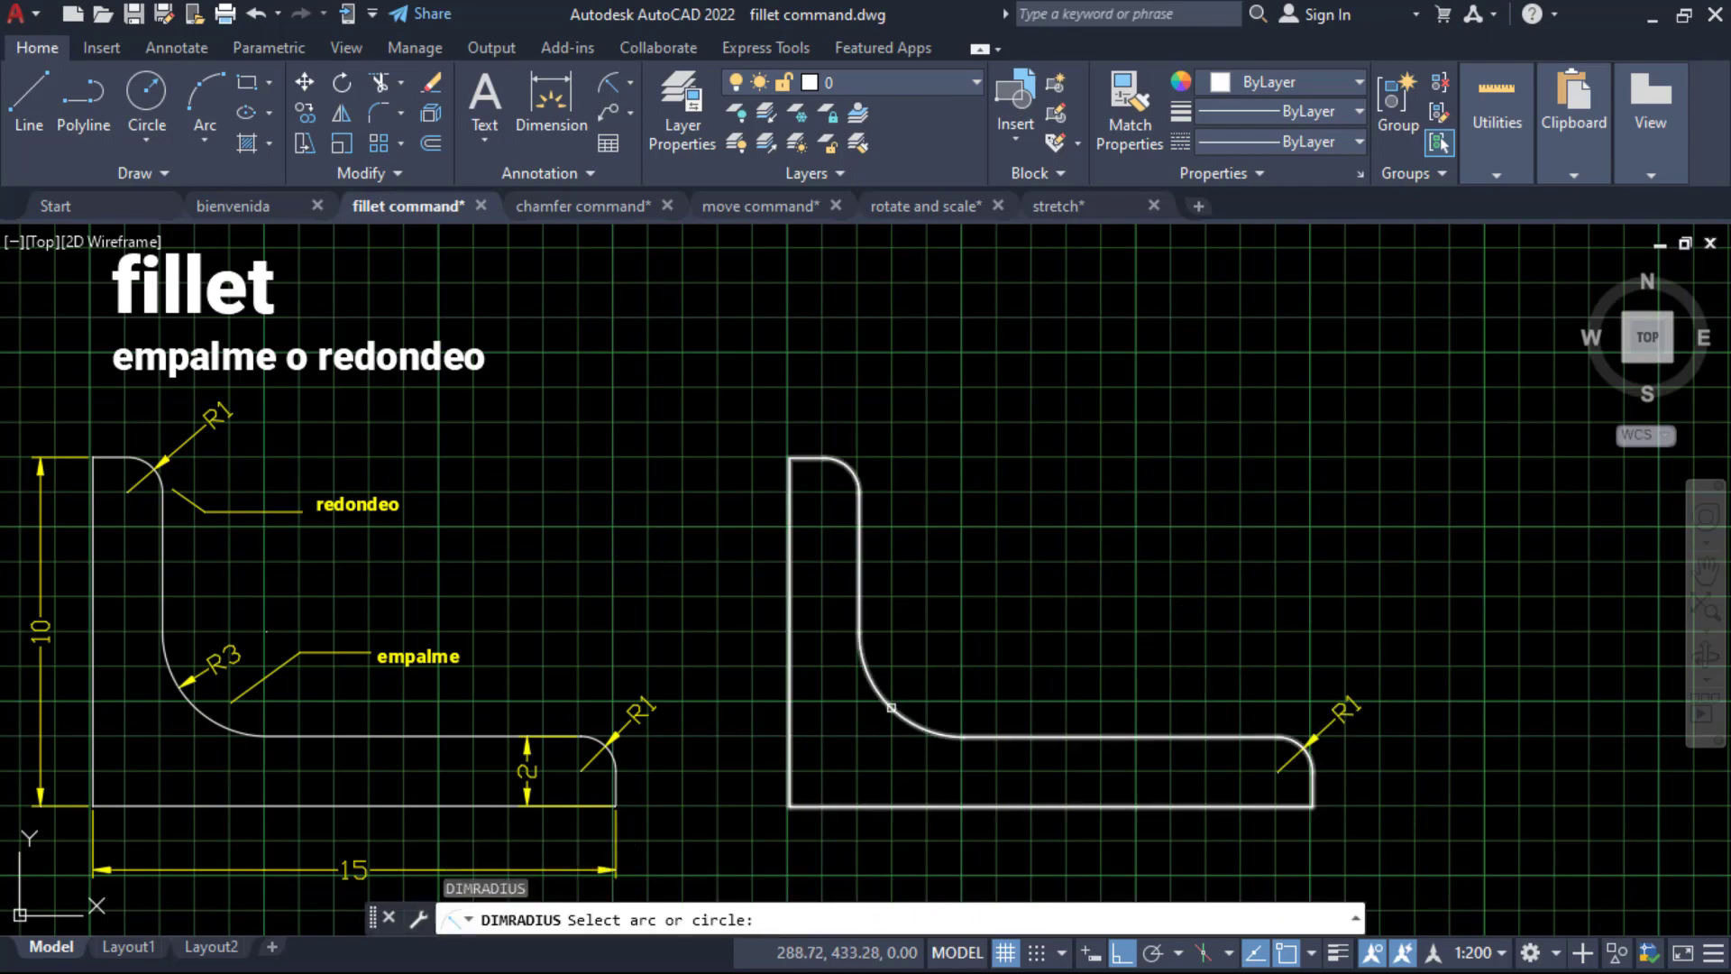
left_click(892, 706)
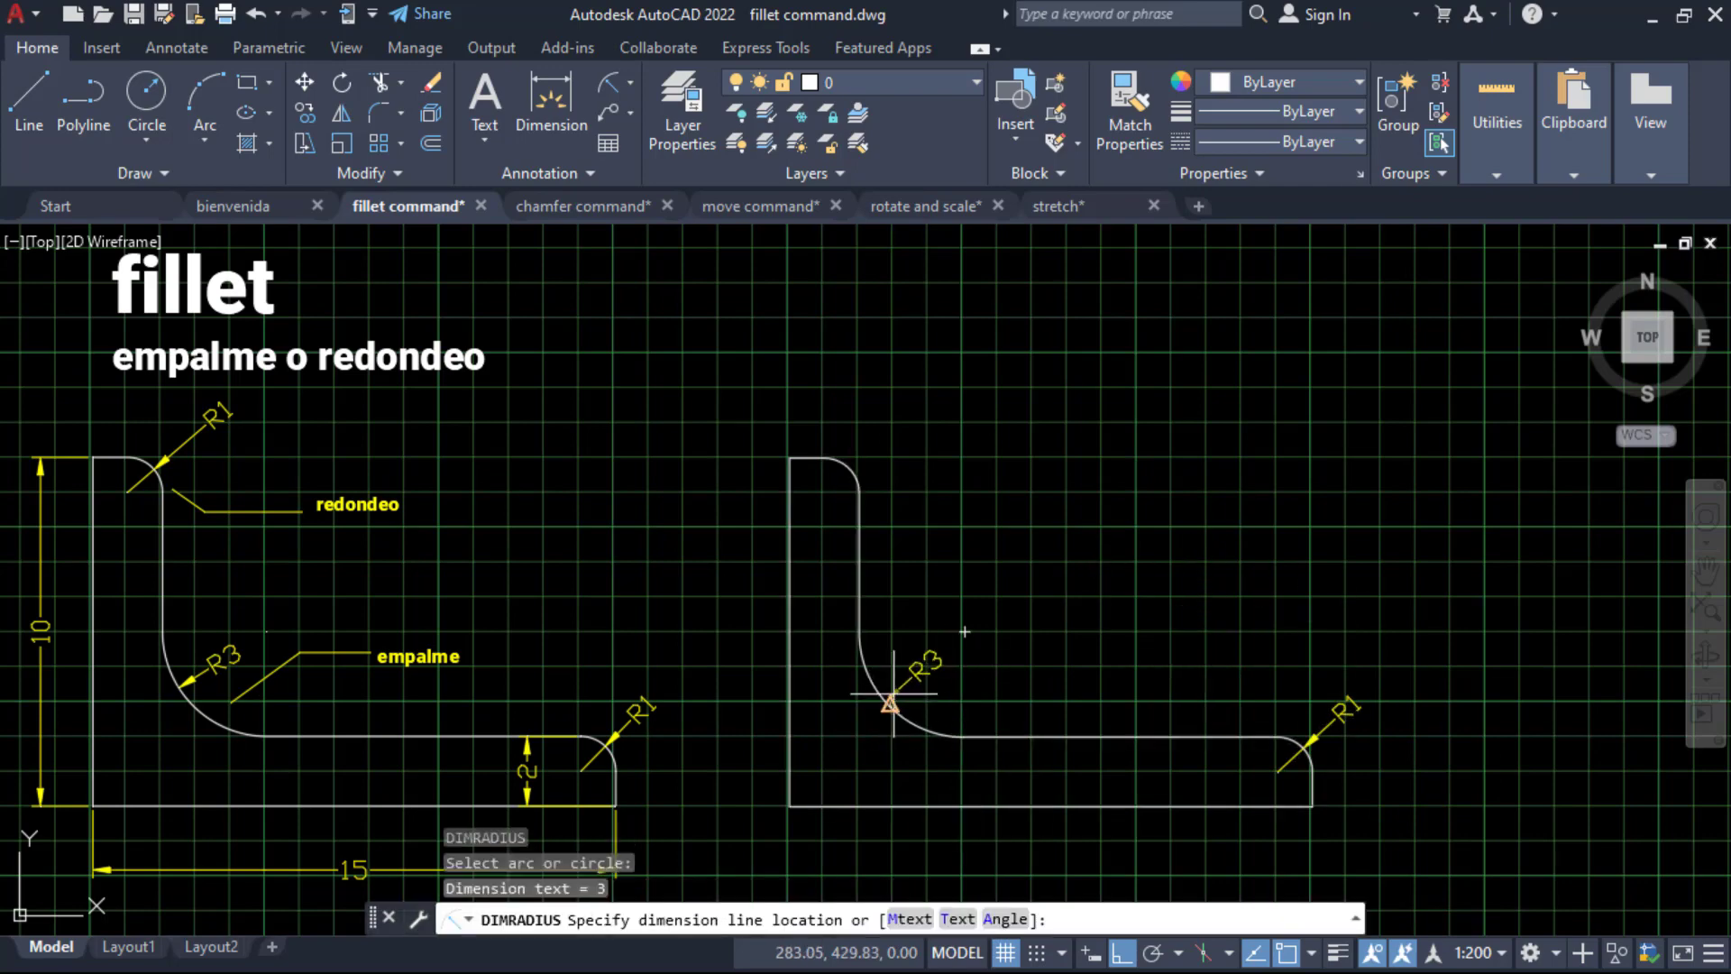
left_click(894, 694)
right_click(952, 472)
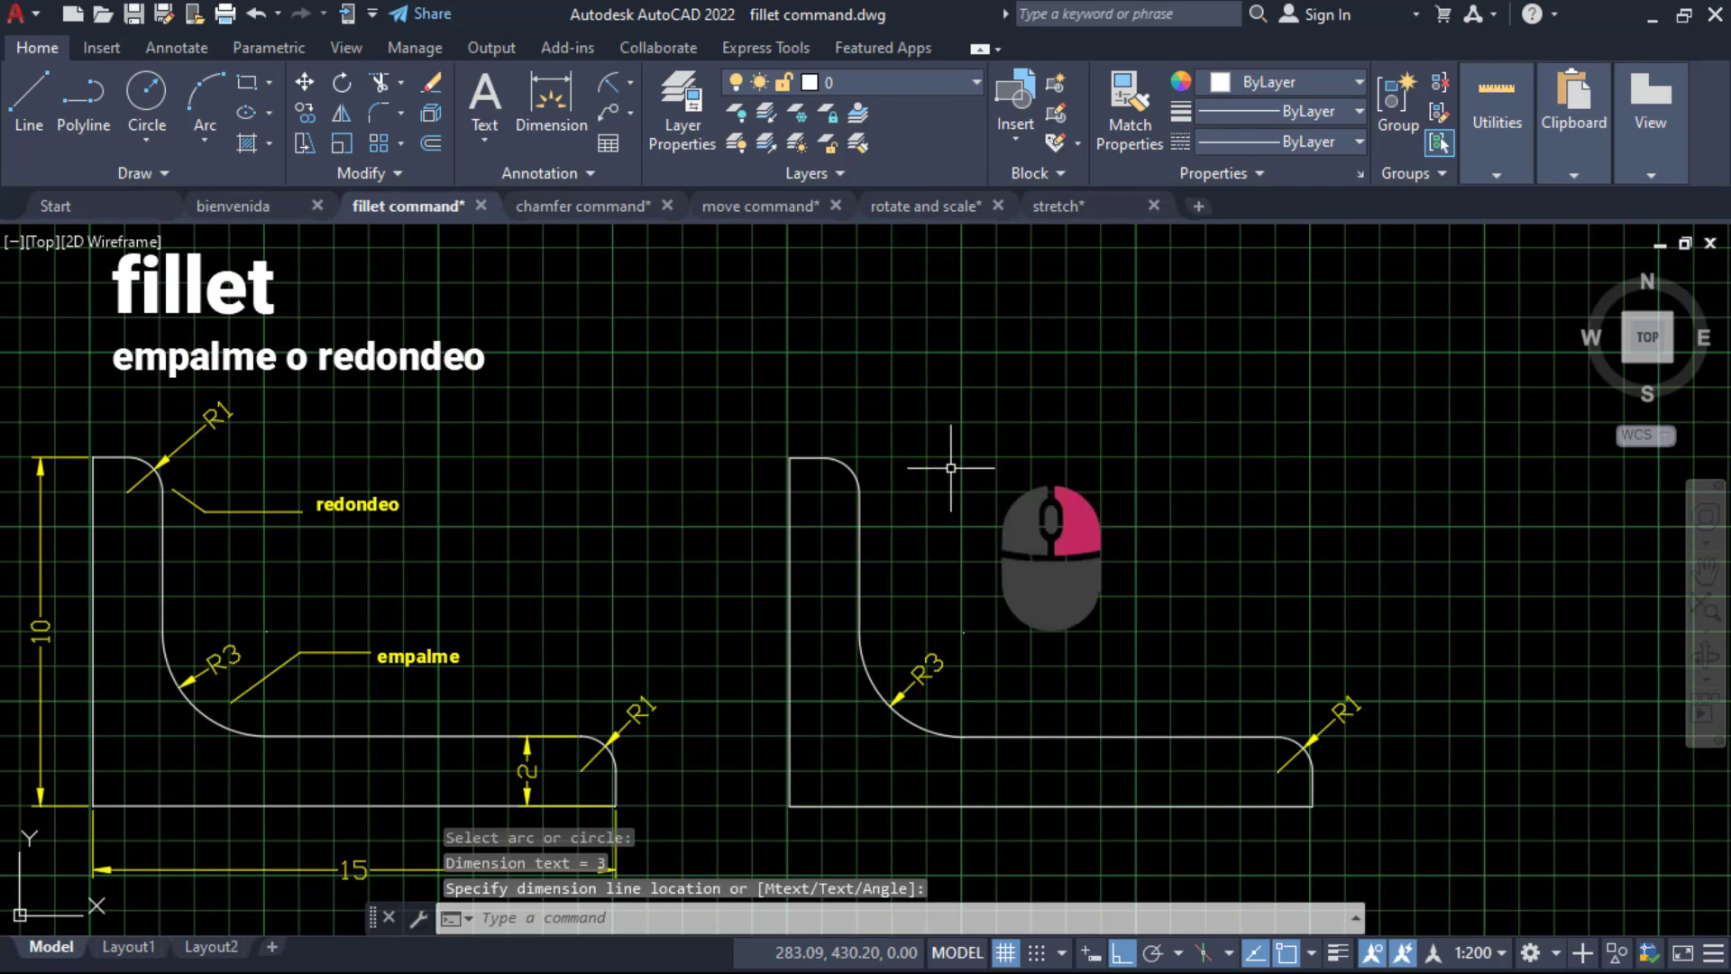
left_click(847, 472)
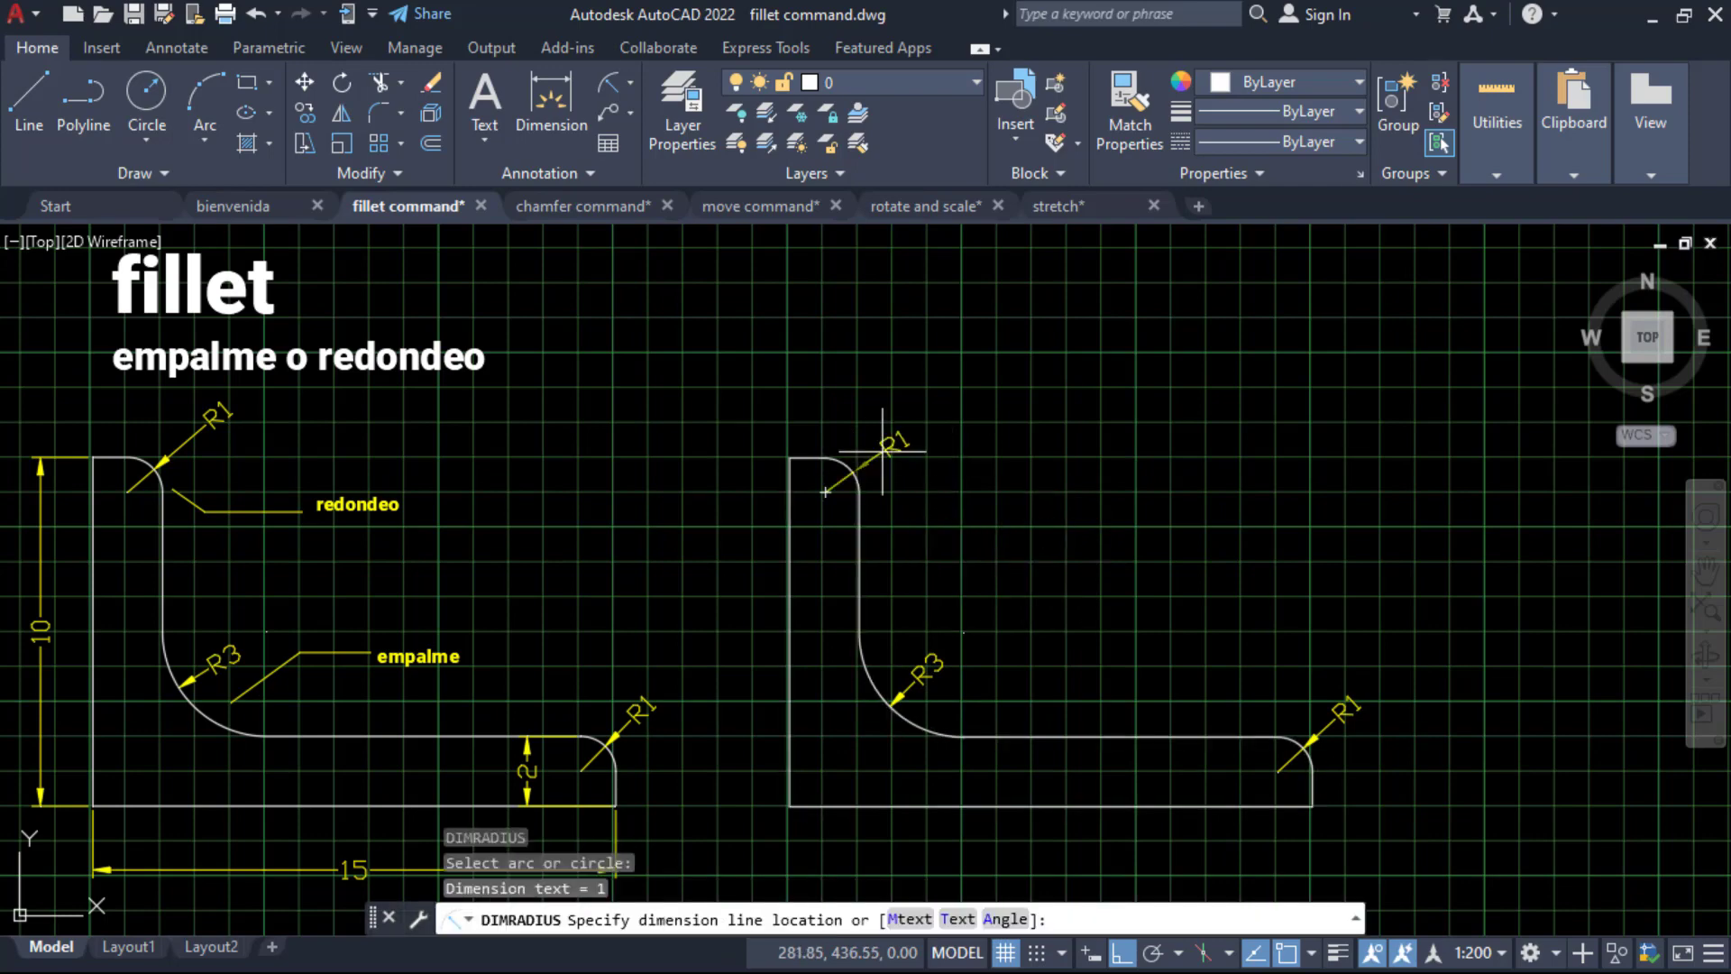
left_click(871, 454)
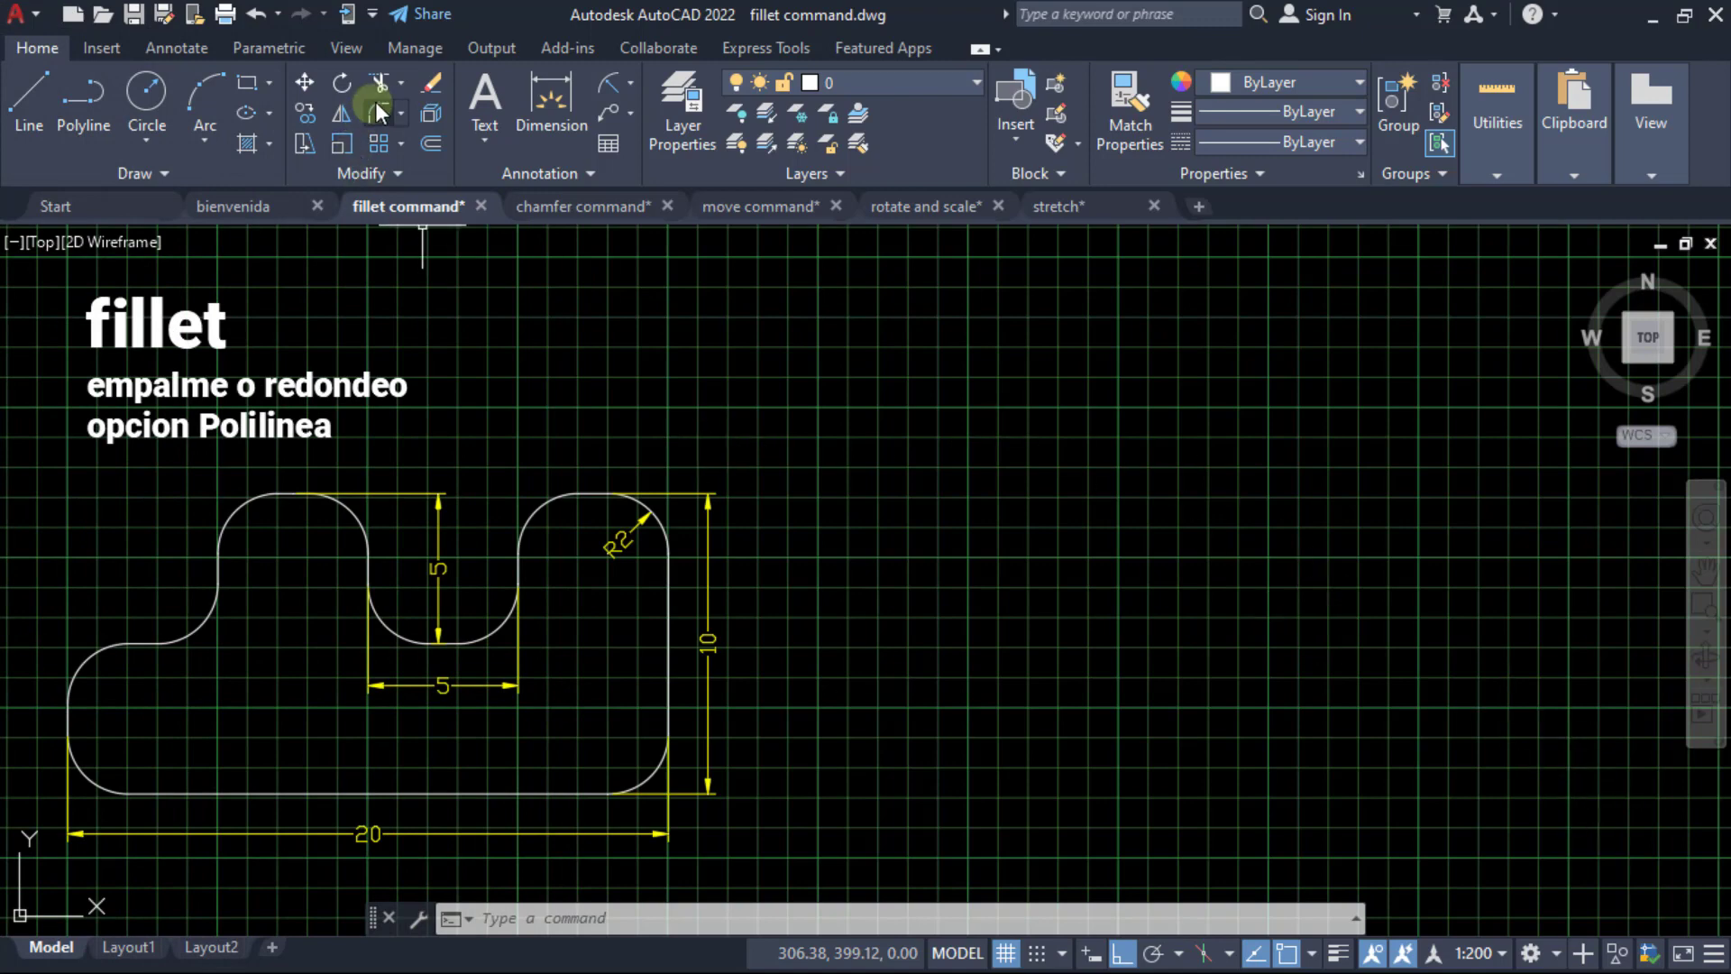
left_click(377, 112)
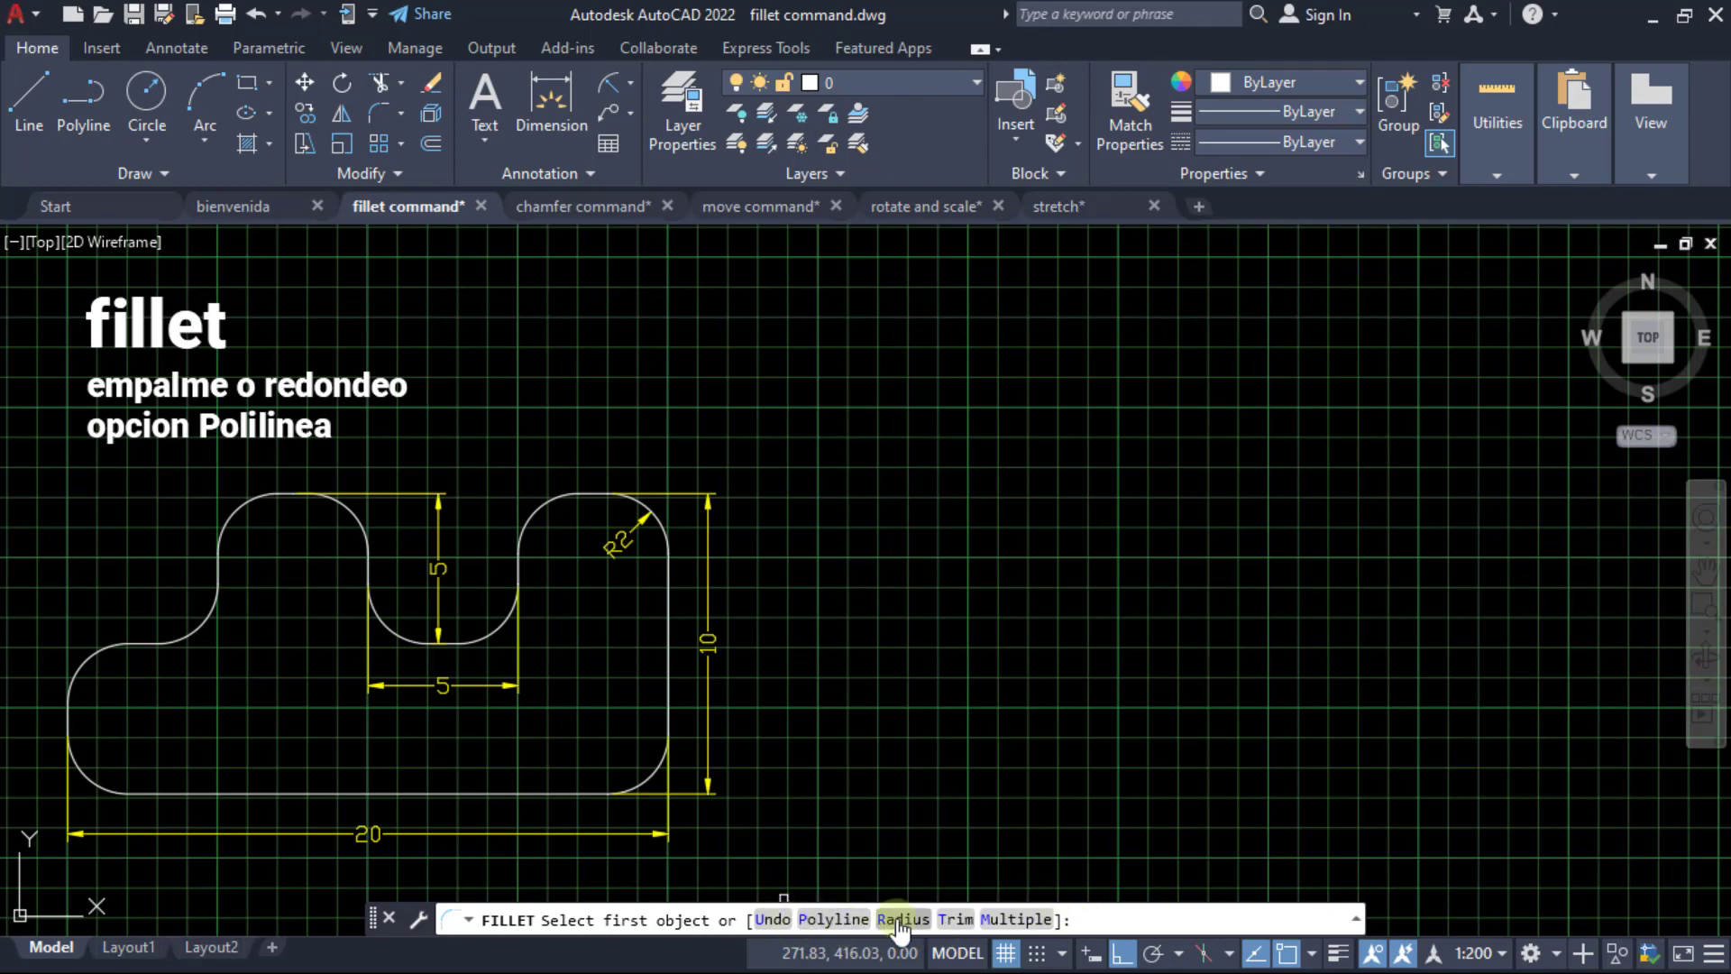
left_click(833, 919)
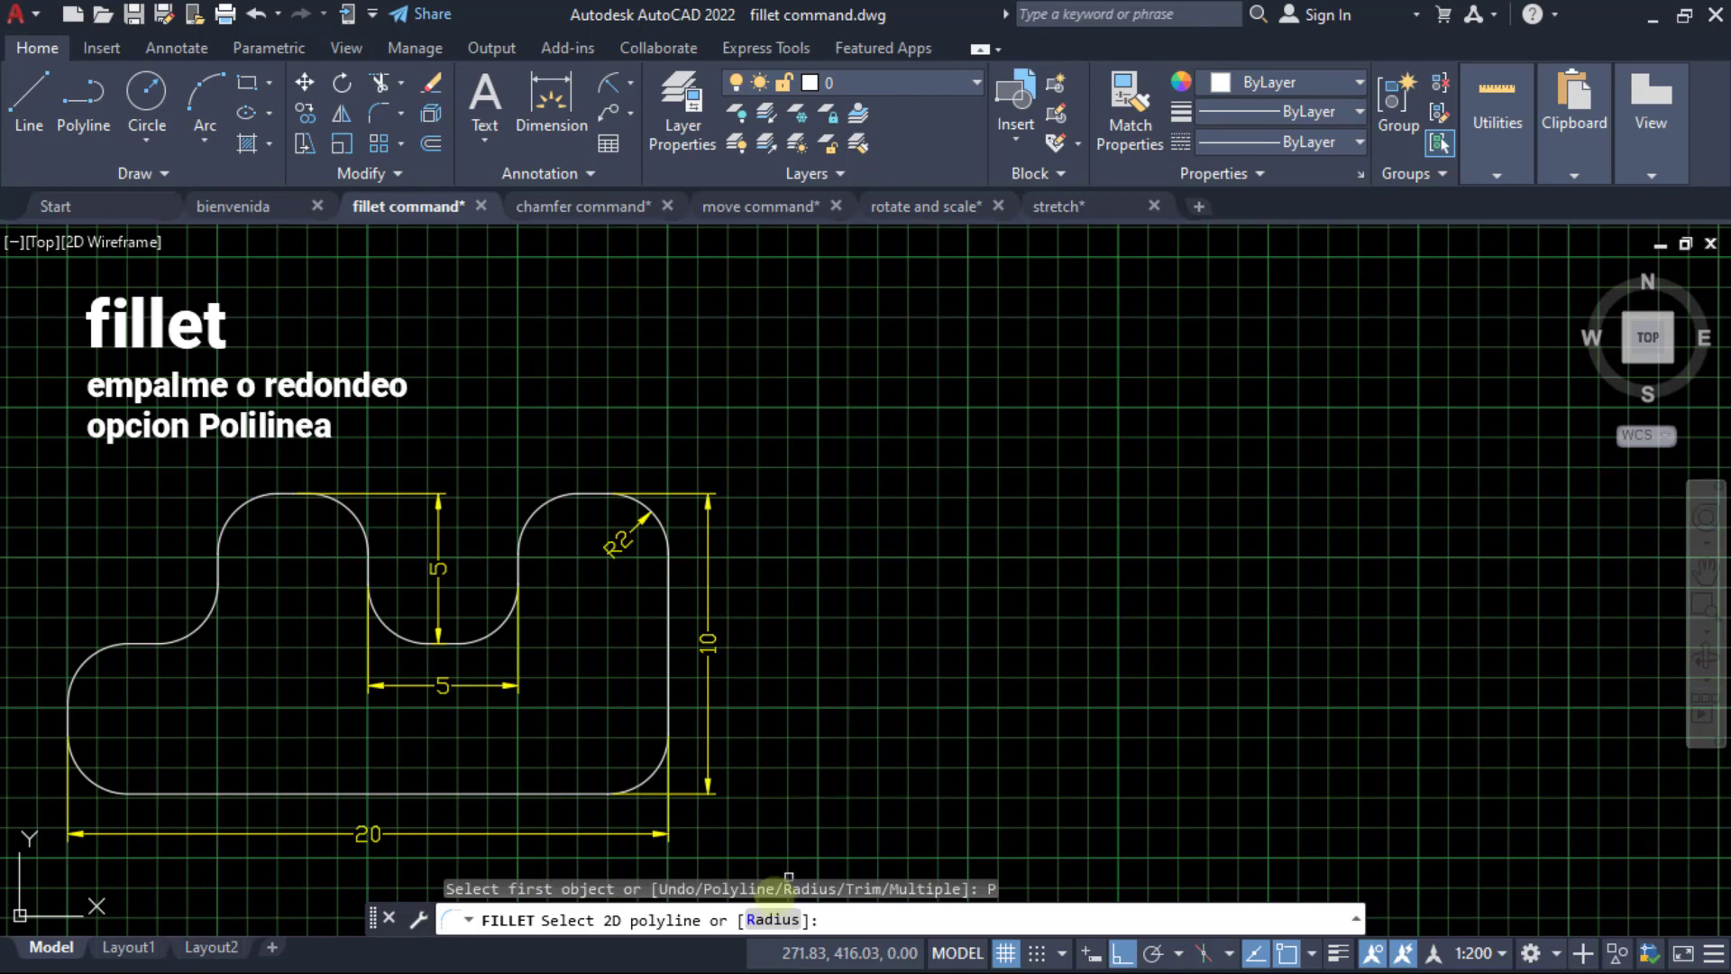
key("Escape")
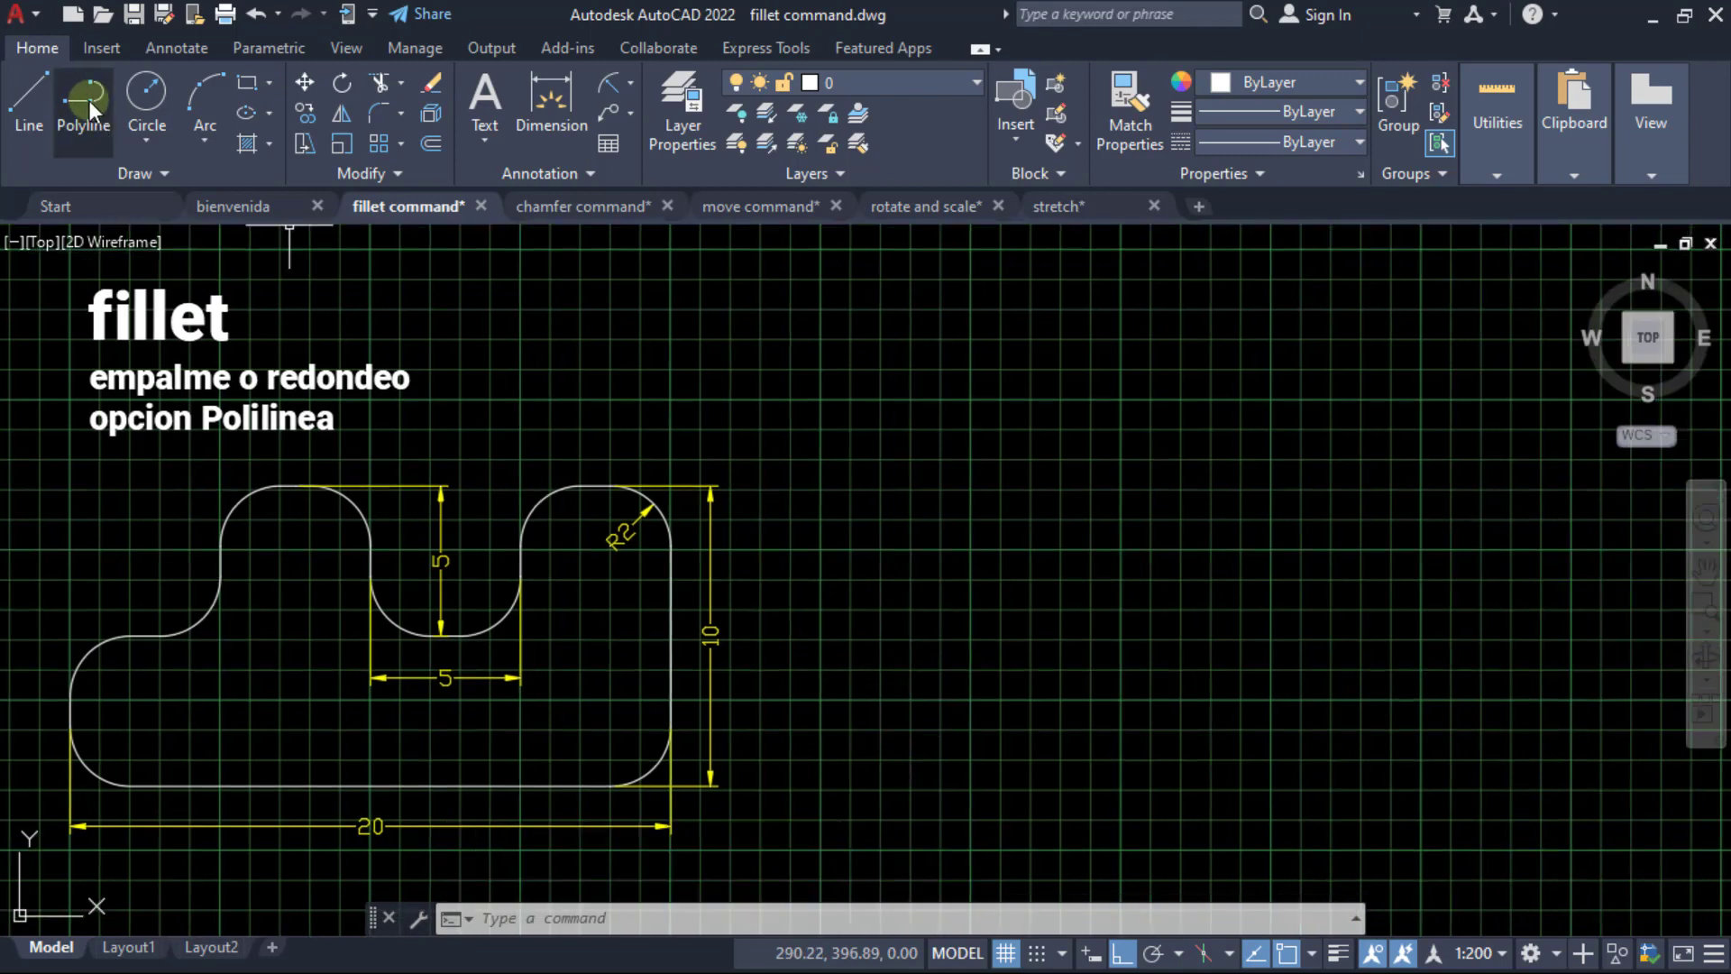
Start a polyline beside the dimensioned sample, with segments 20 to the right, 10 up and 5 to the left.
left_click(96, 106)
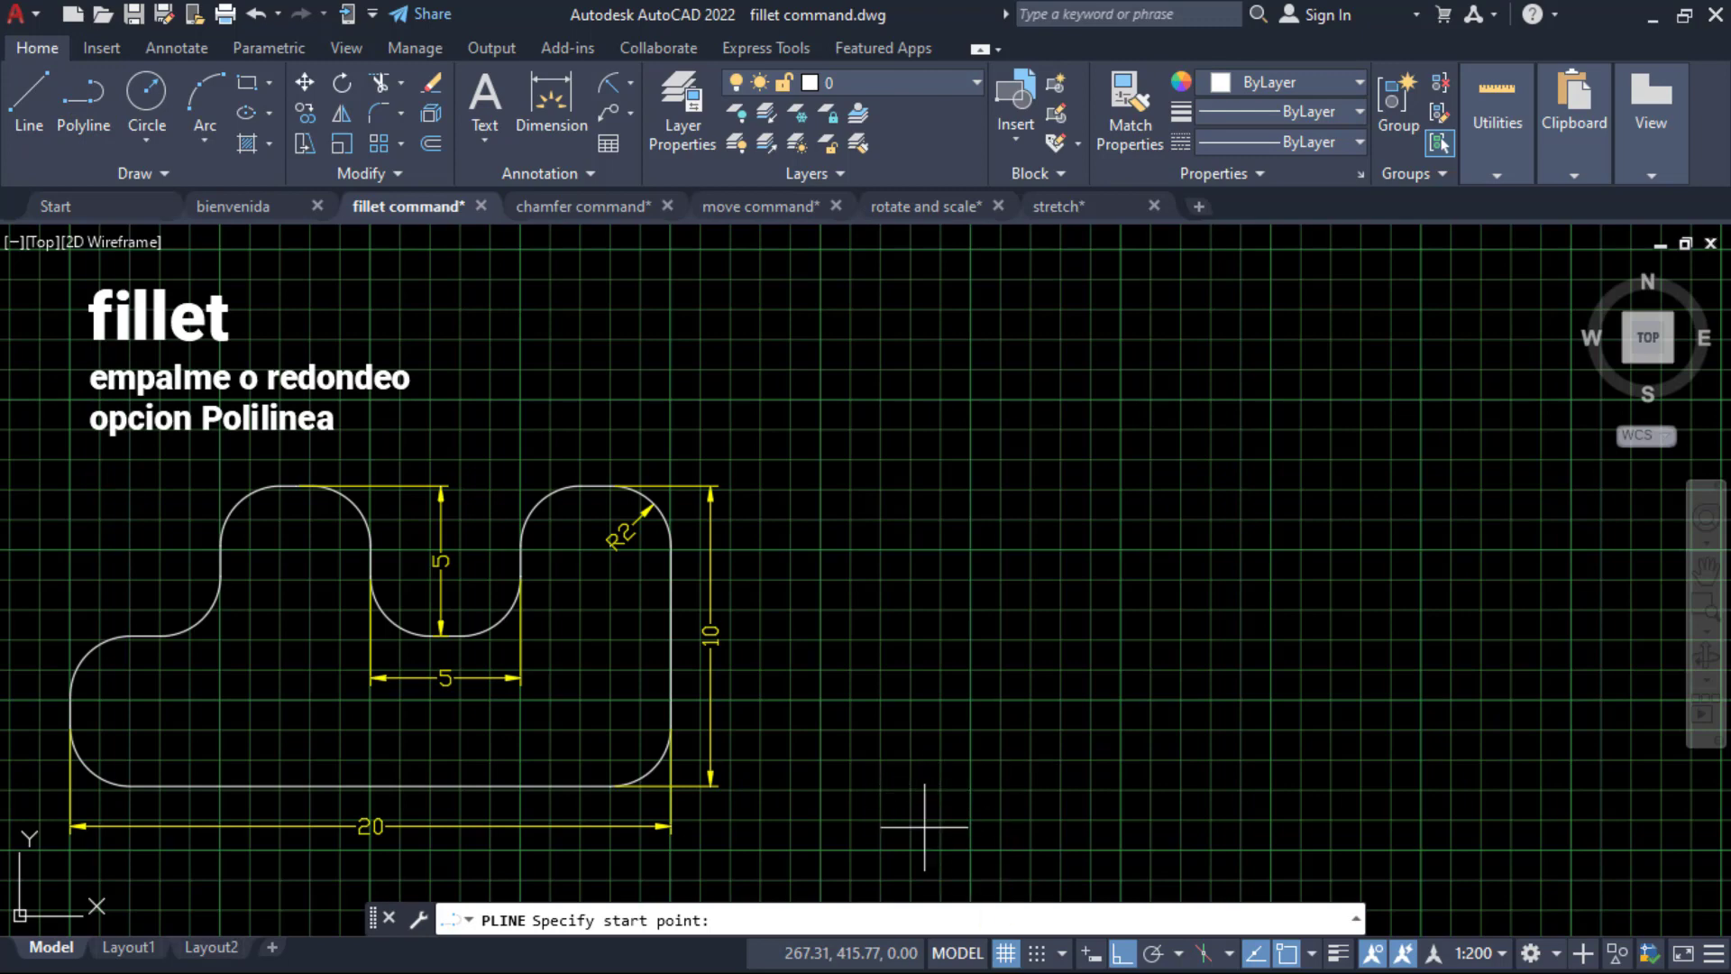
left_click(883, 817)
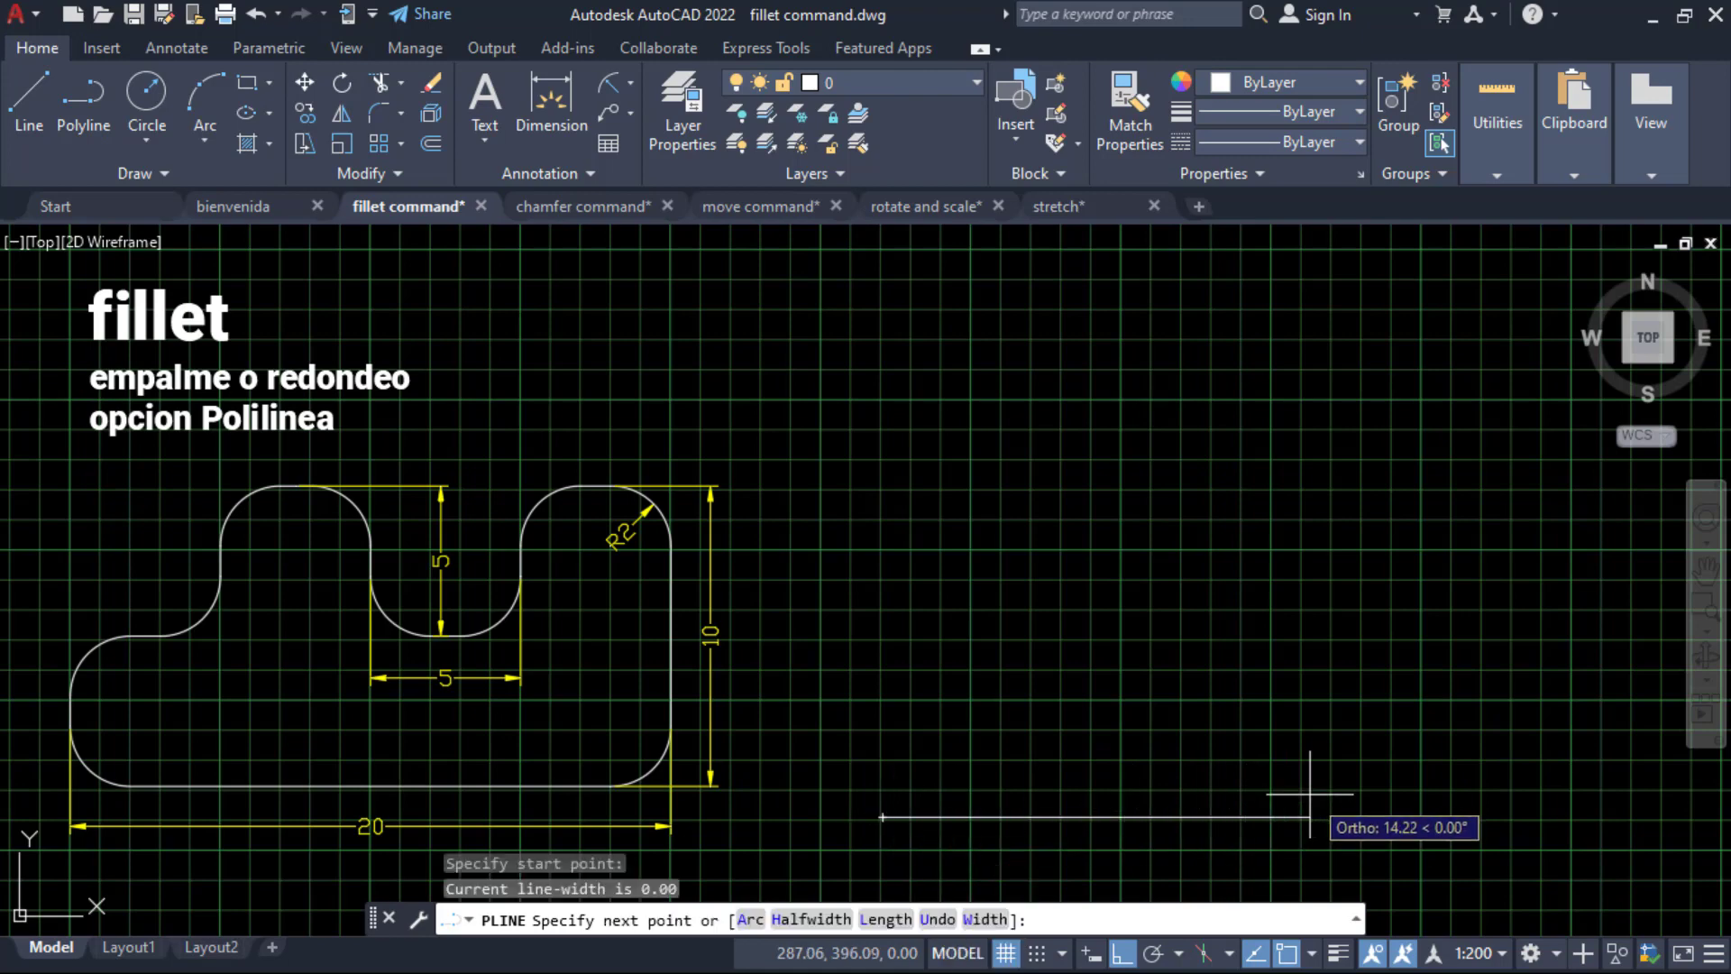
type("20")
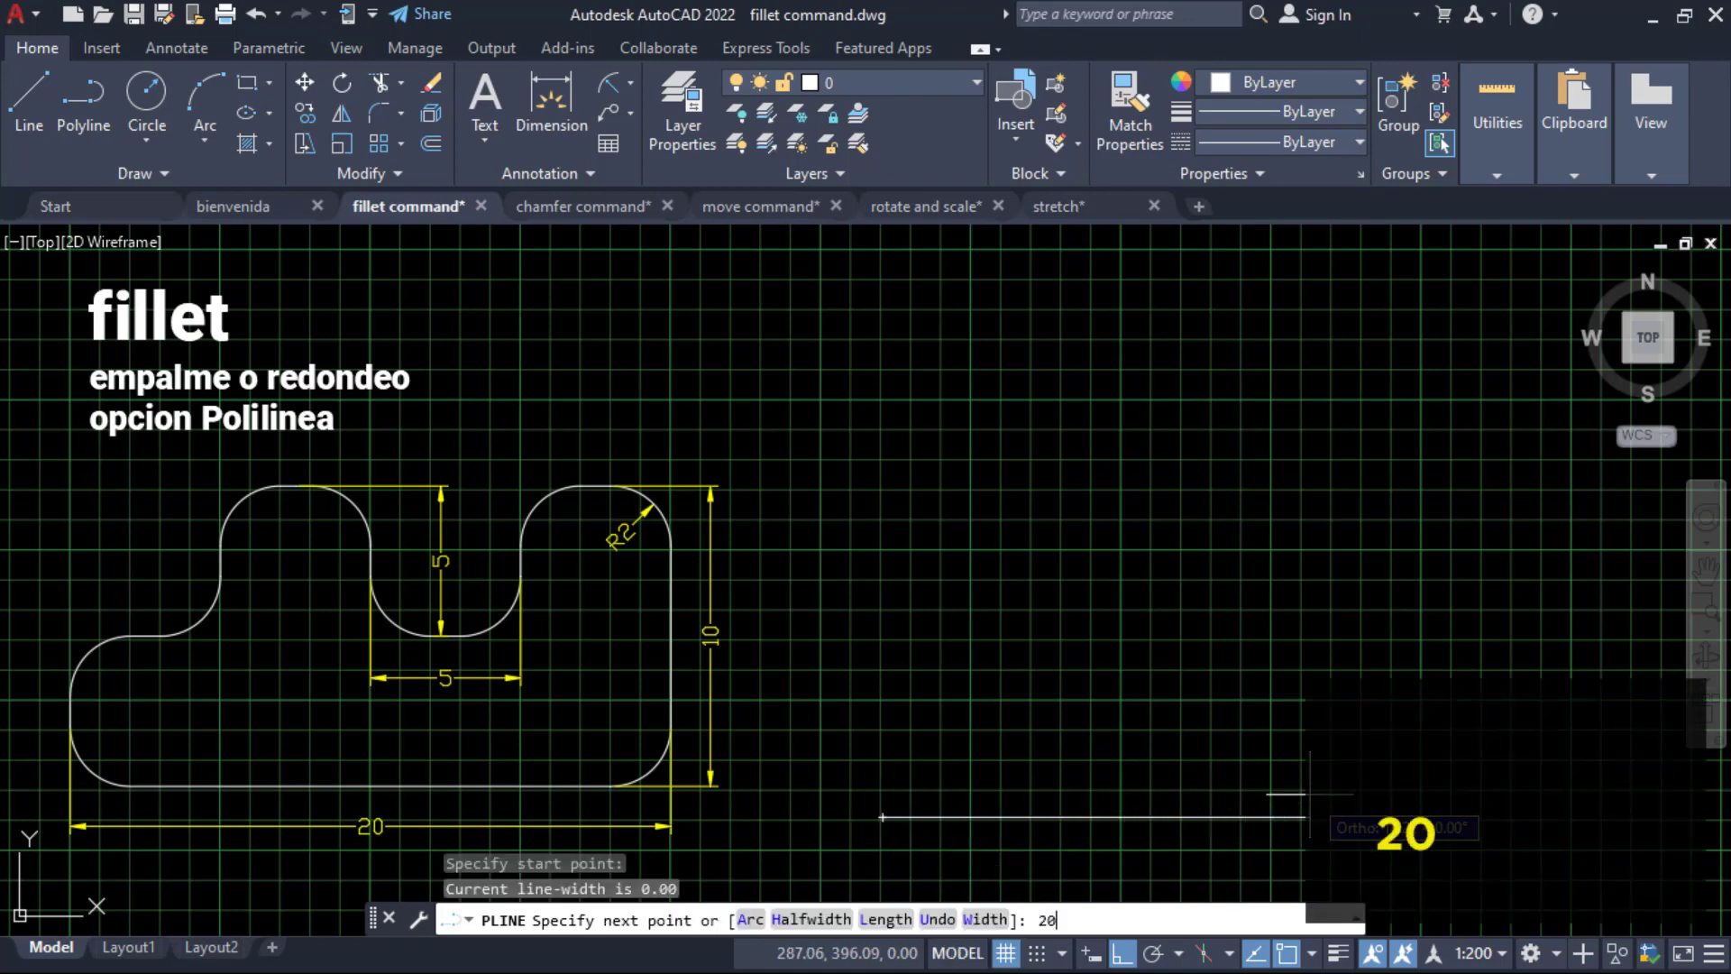
key("Return")
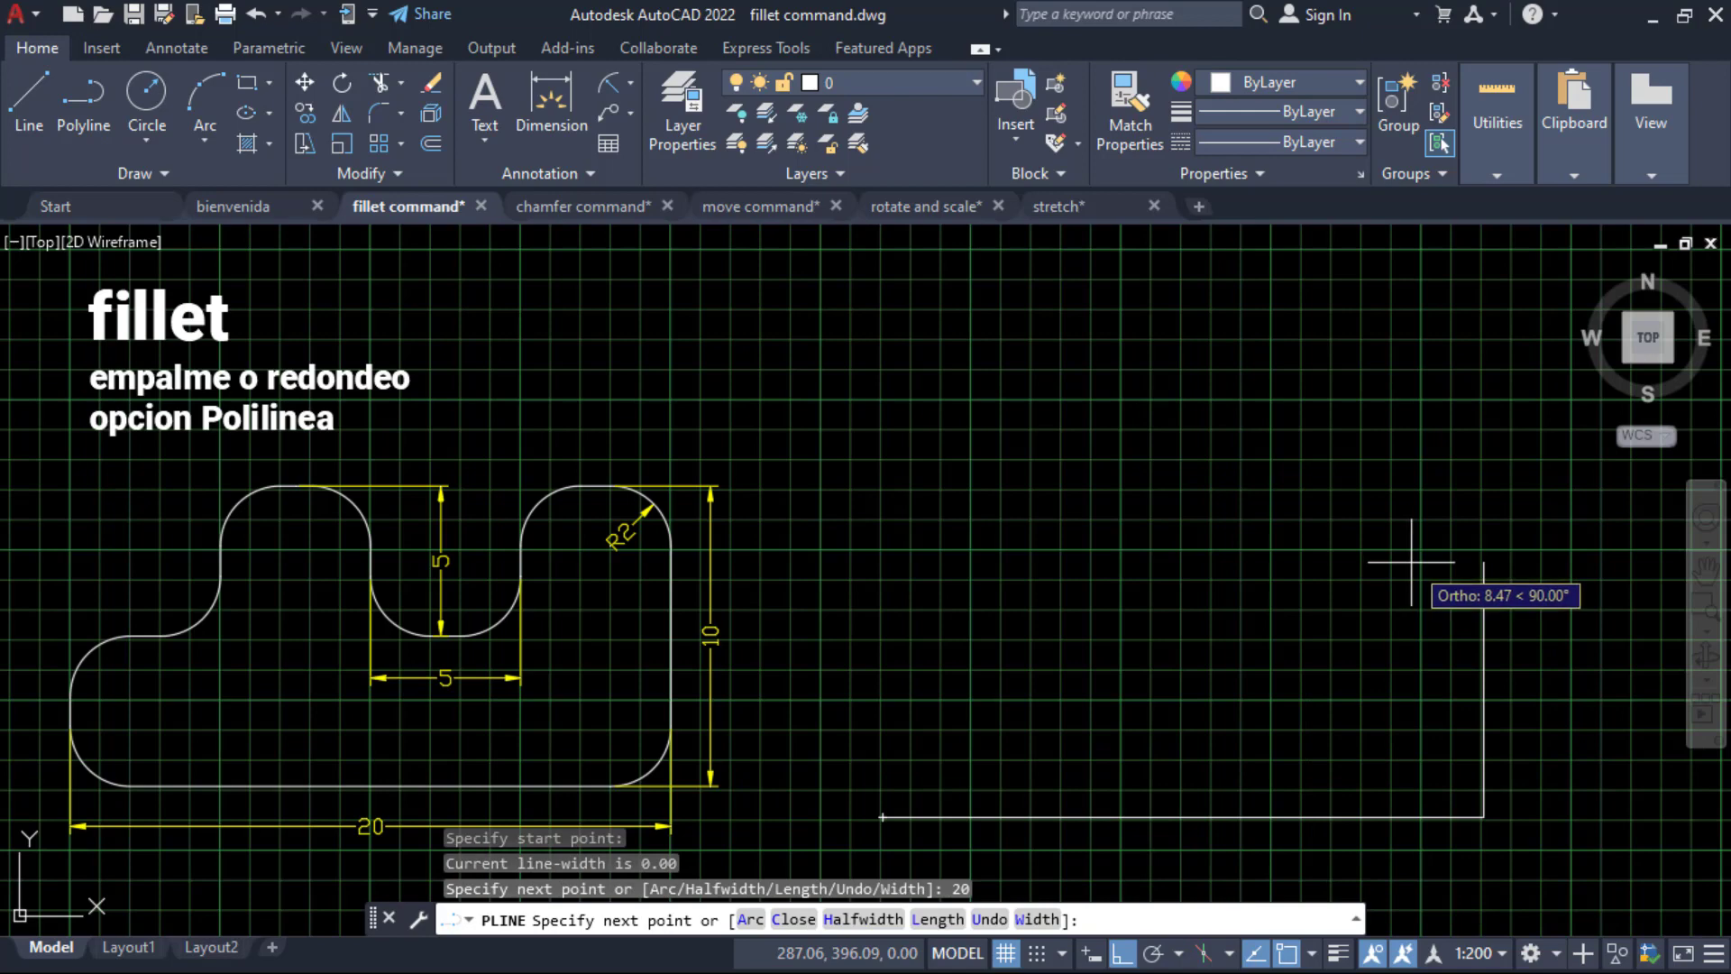
type("10")
key("Return")
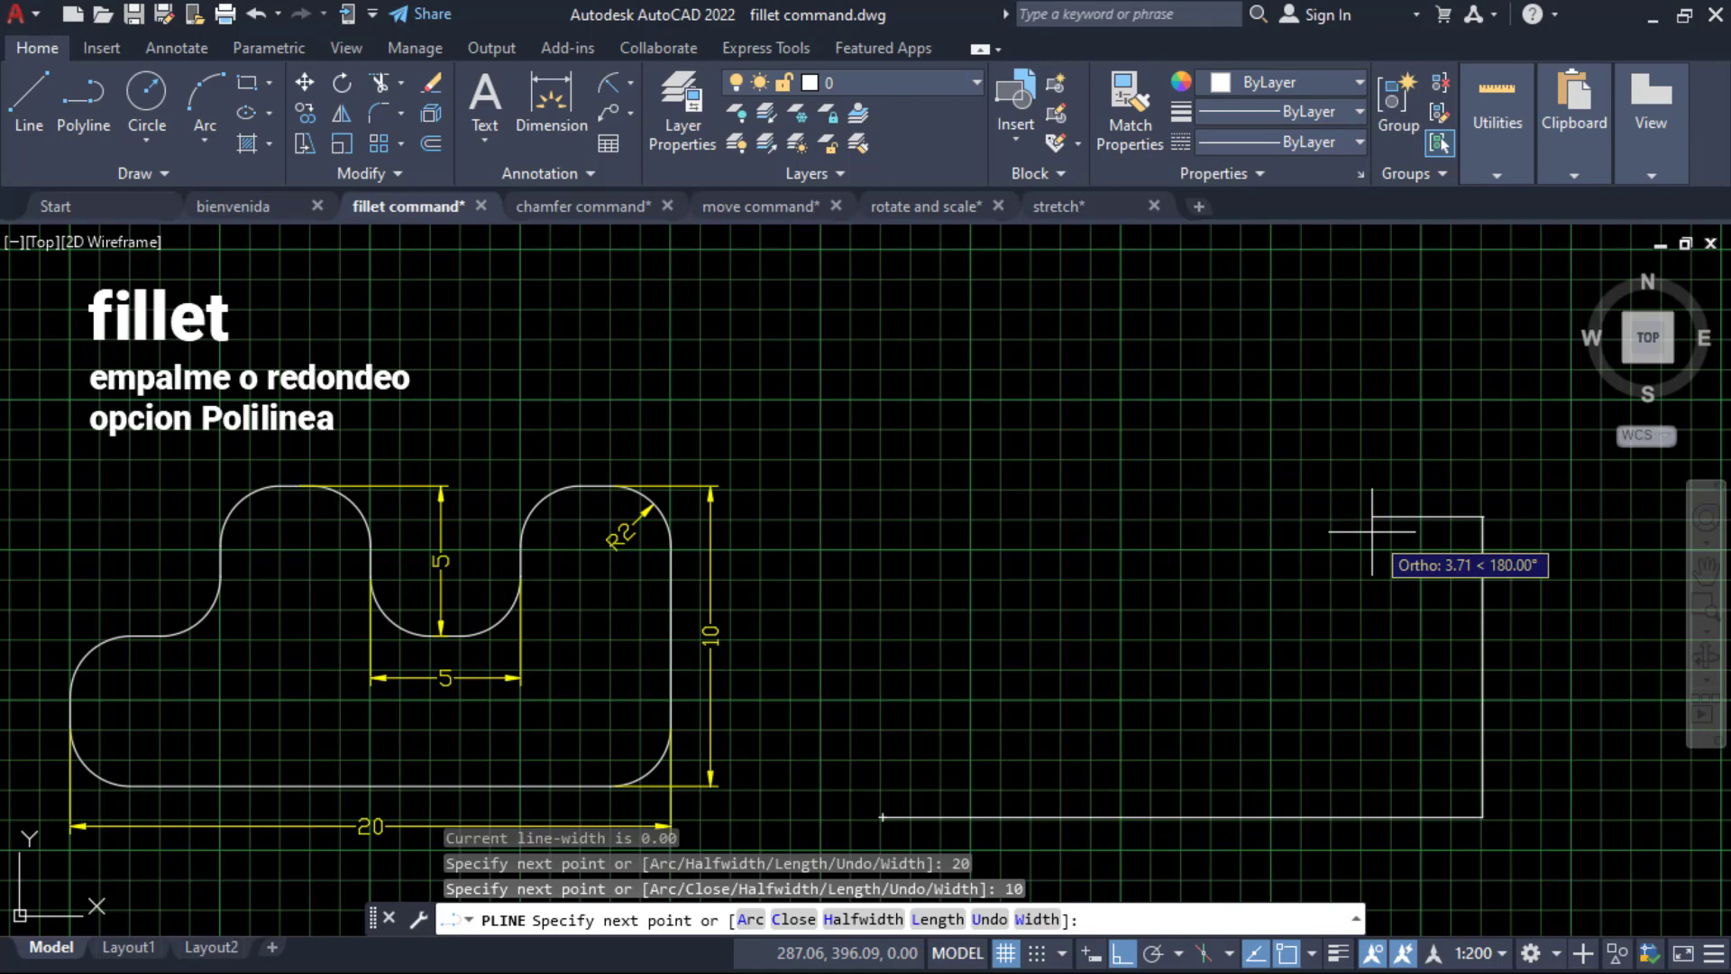
type("5")
key("Return")
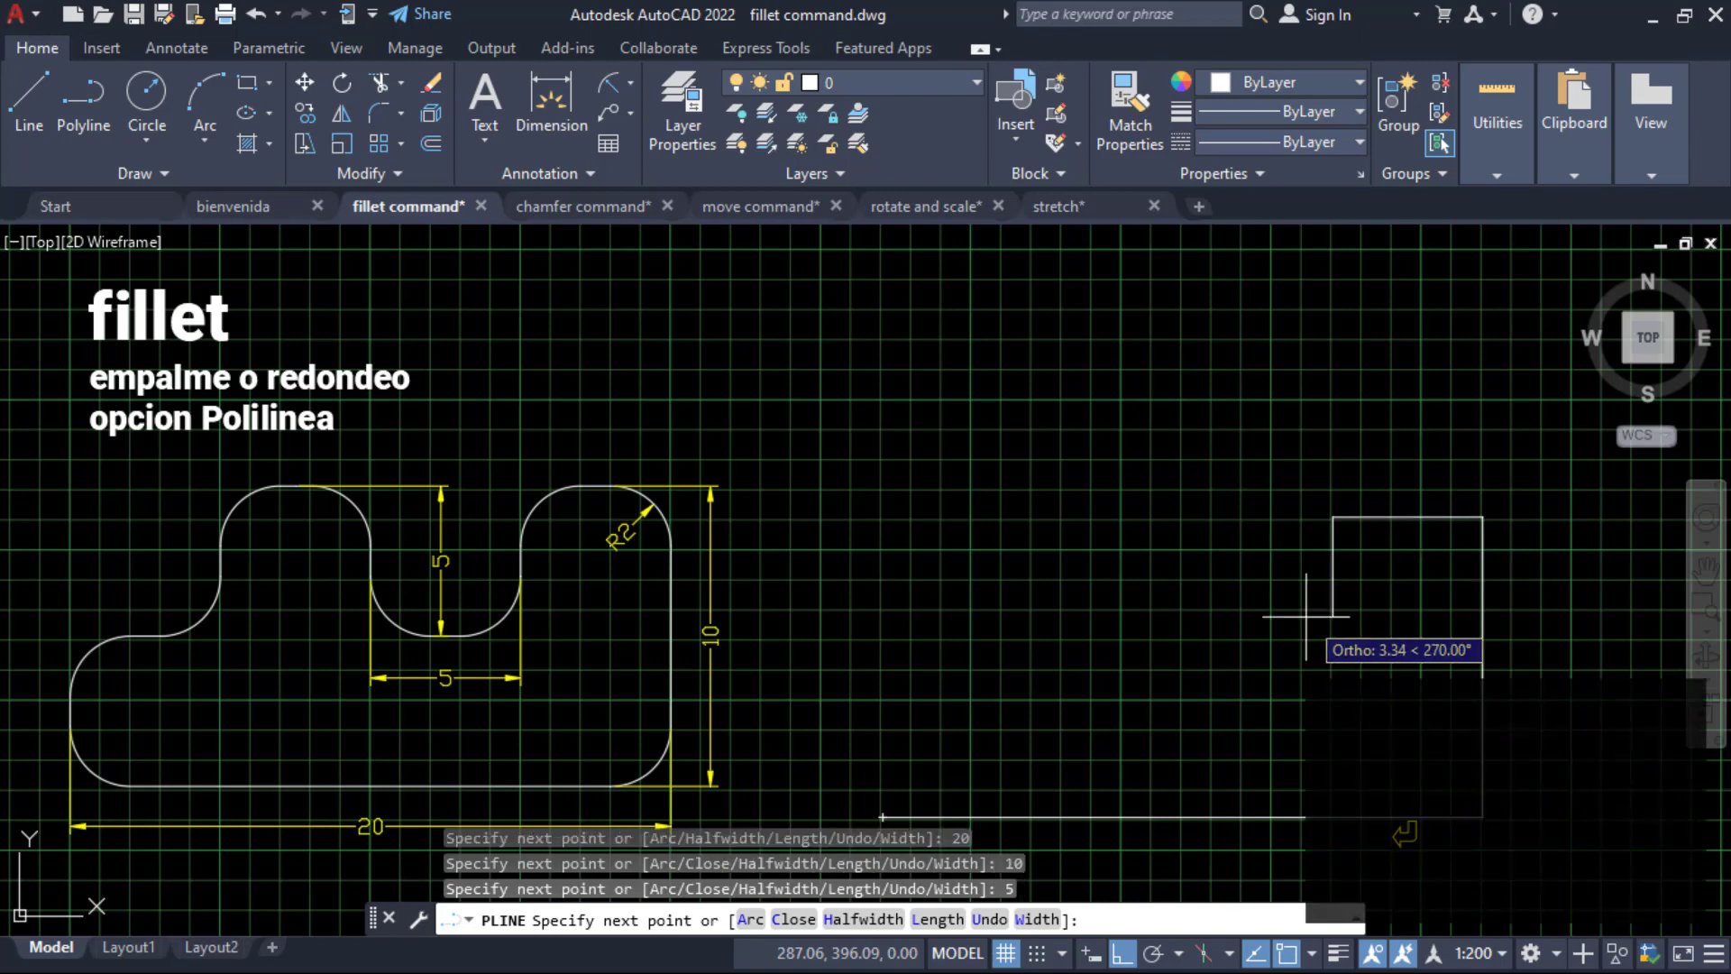
Continue the polyline around the notch with segments 5 down, 5 to the left and 5 up.
type("5")
key("Return")
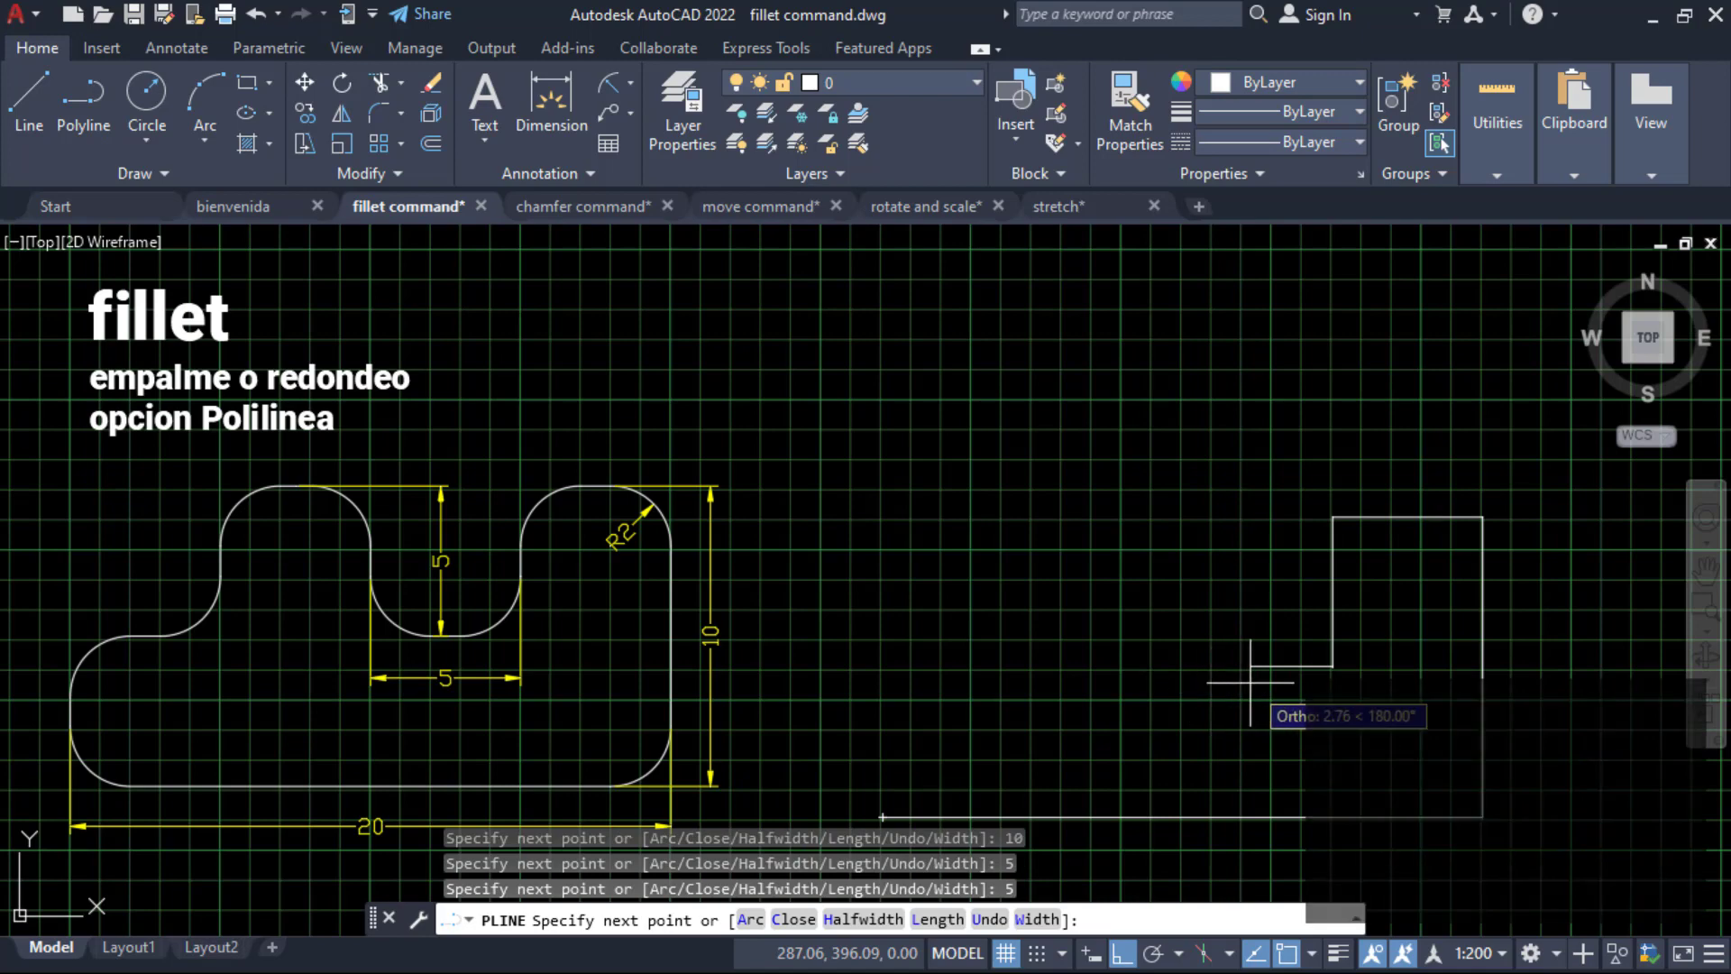
type("5")
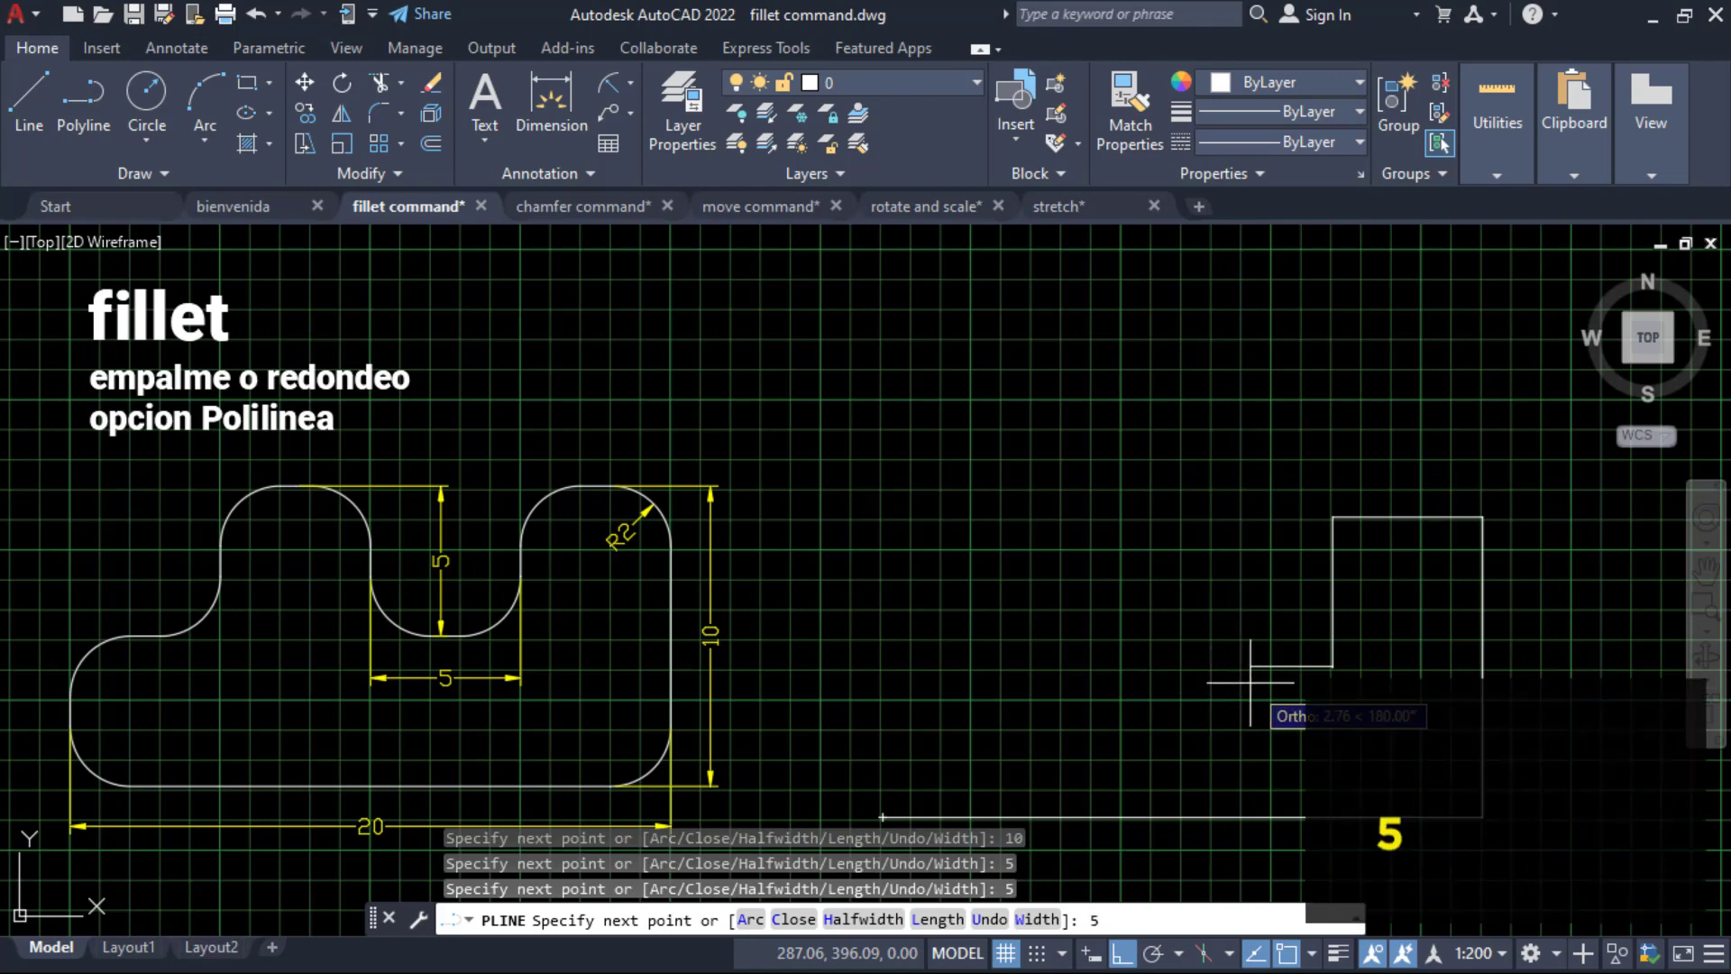
key("Return")
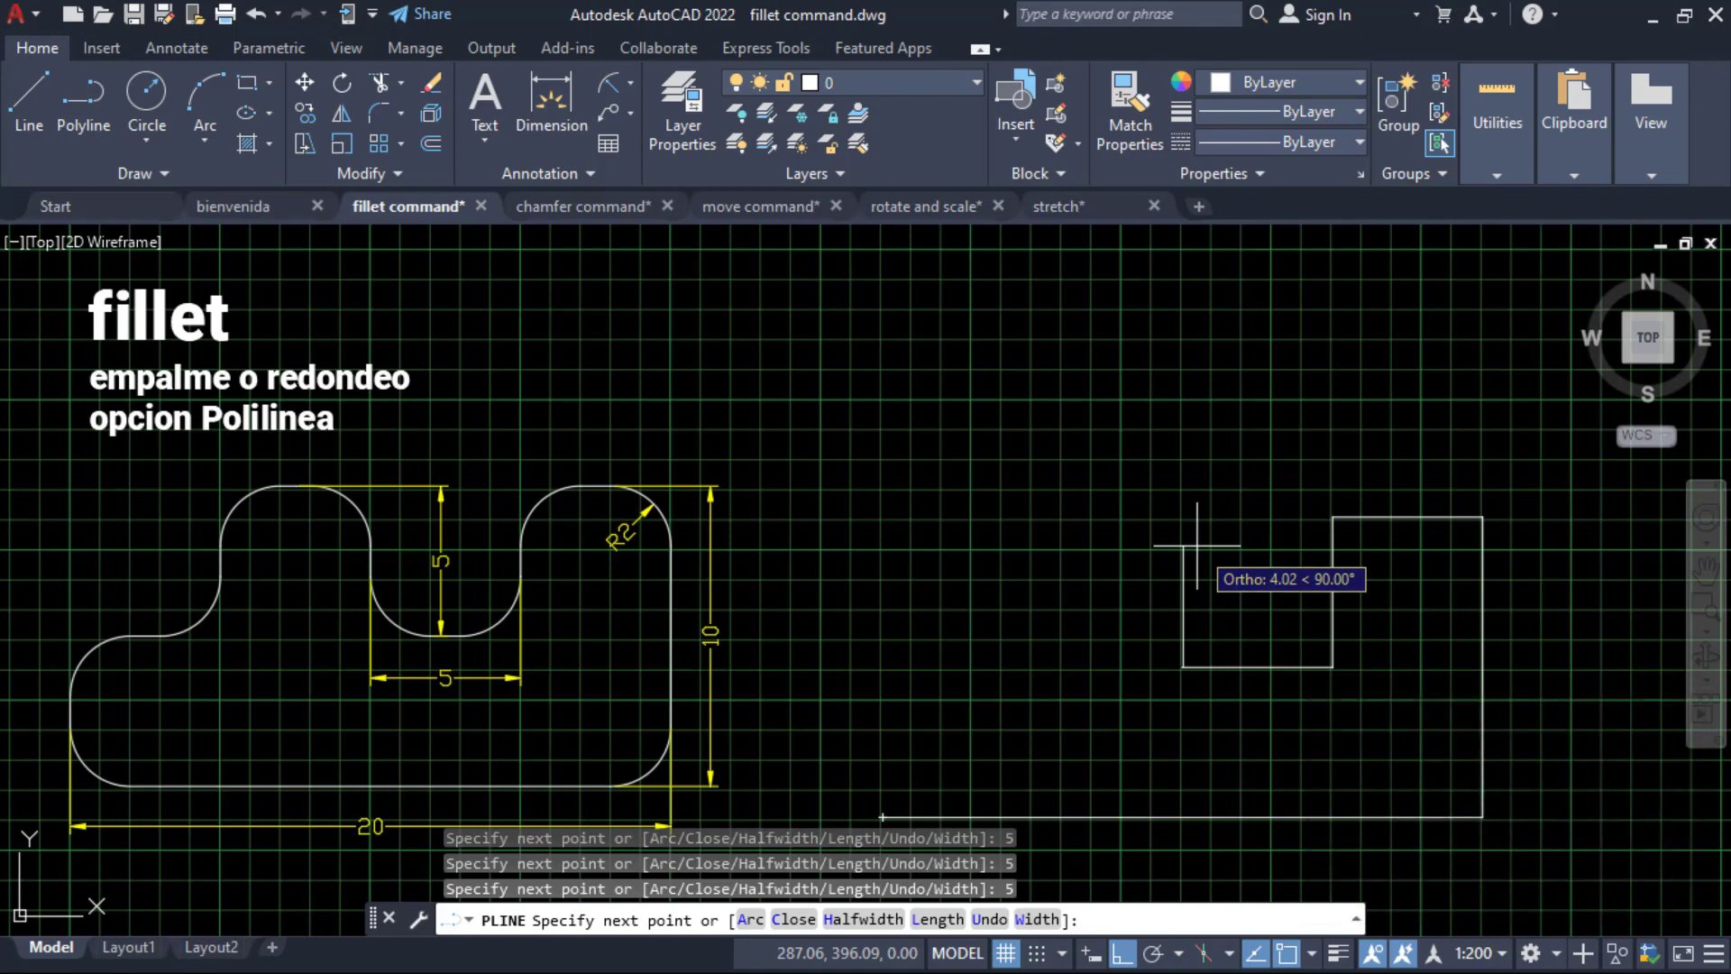
type("5")
key("Return")
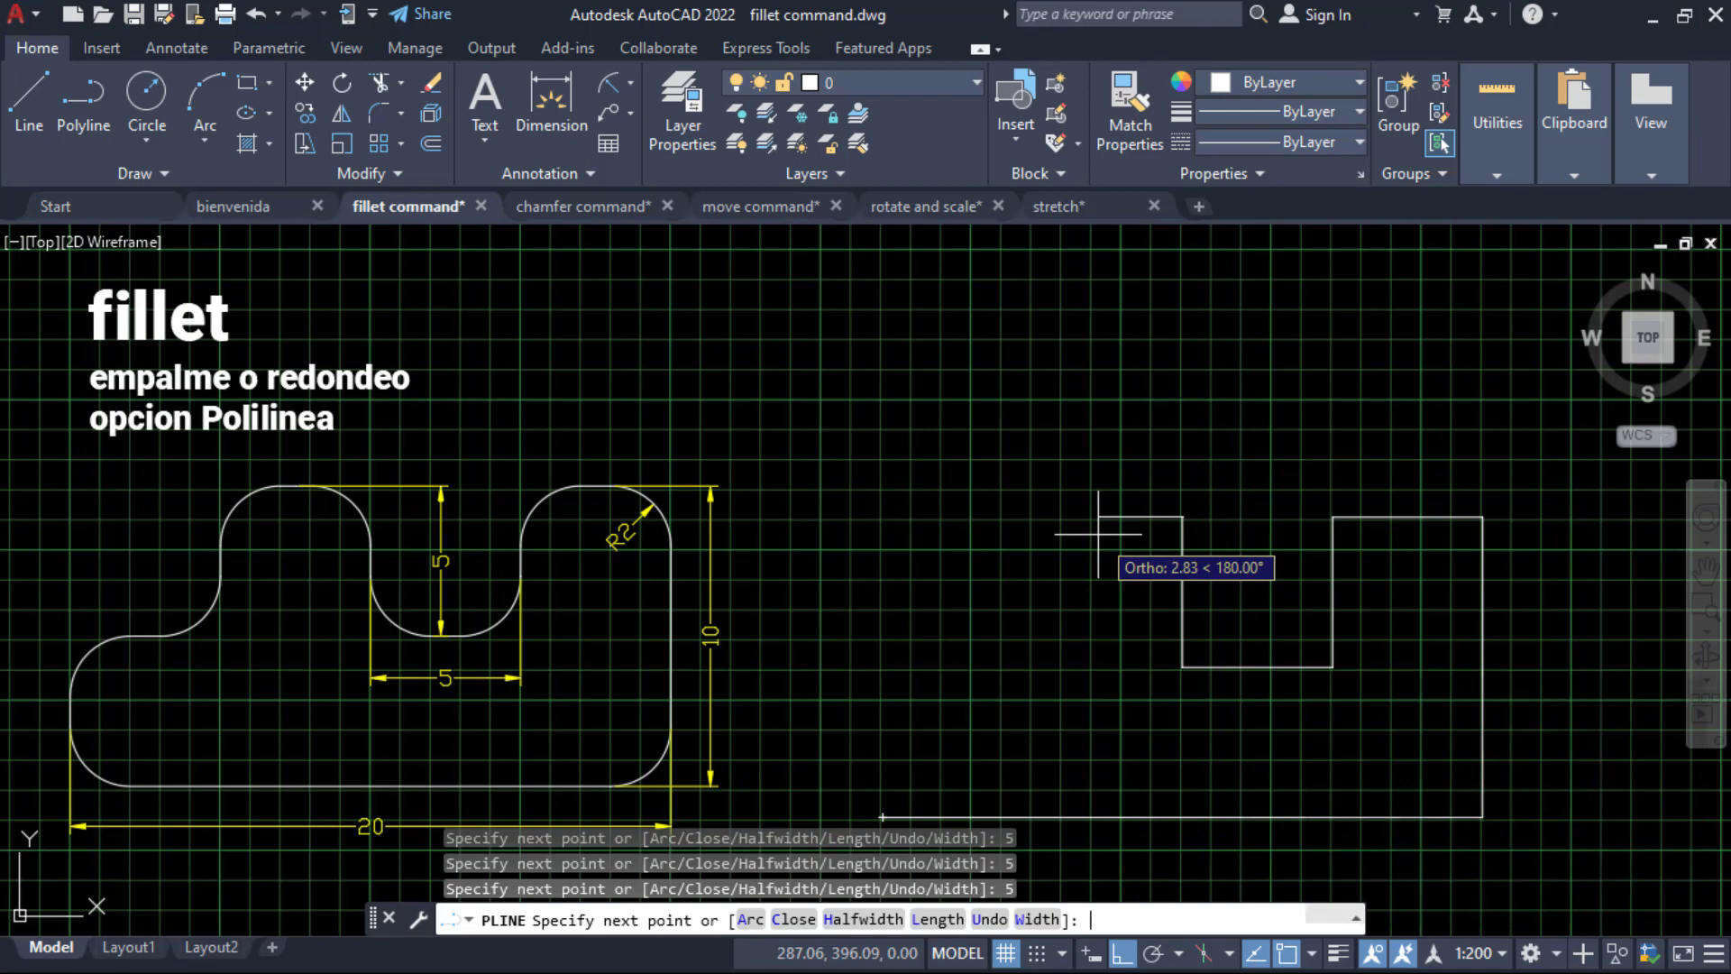
Continue the polyline 5 to the left, 5 down and 5 to the left, and close it at its start point.
type("5")
key("Return")
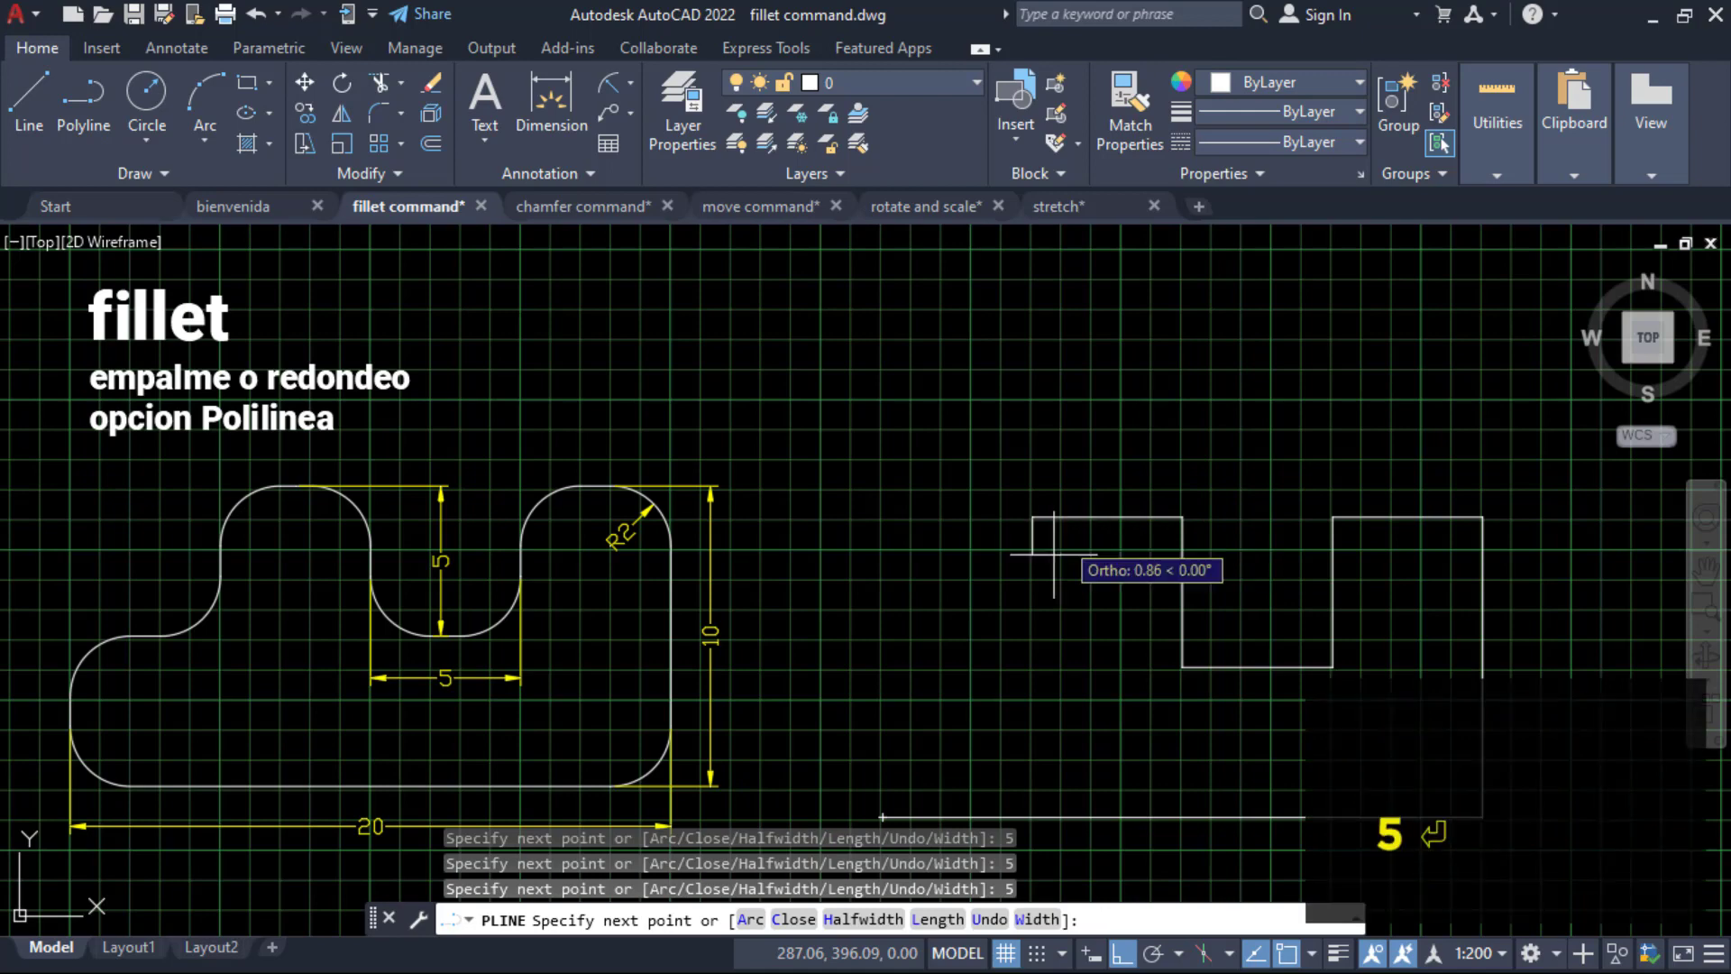
type("5")
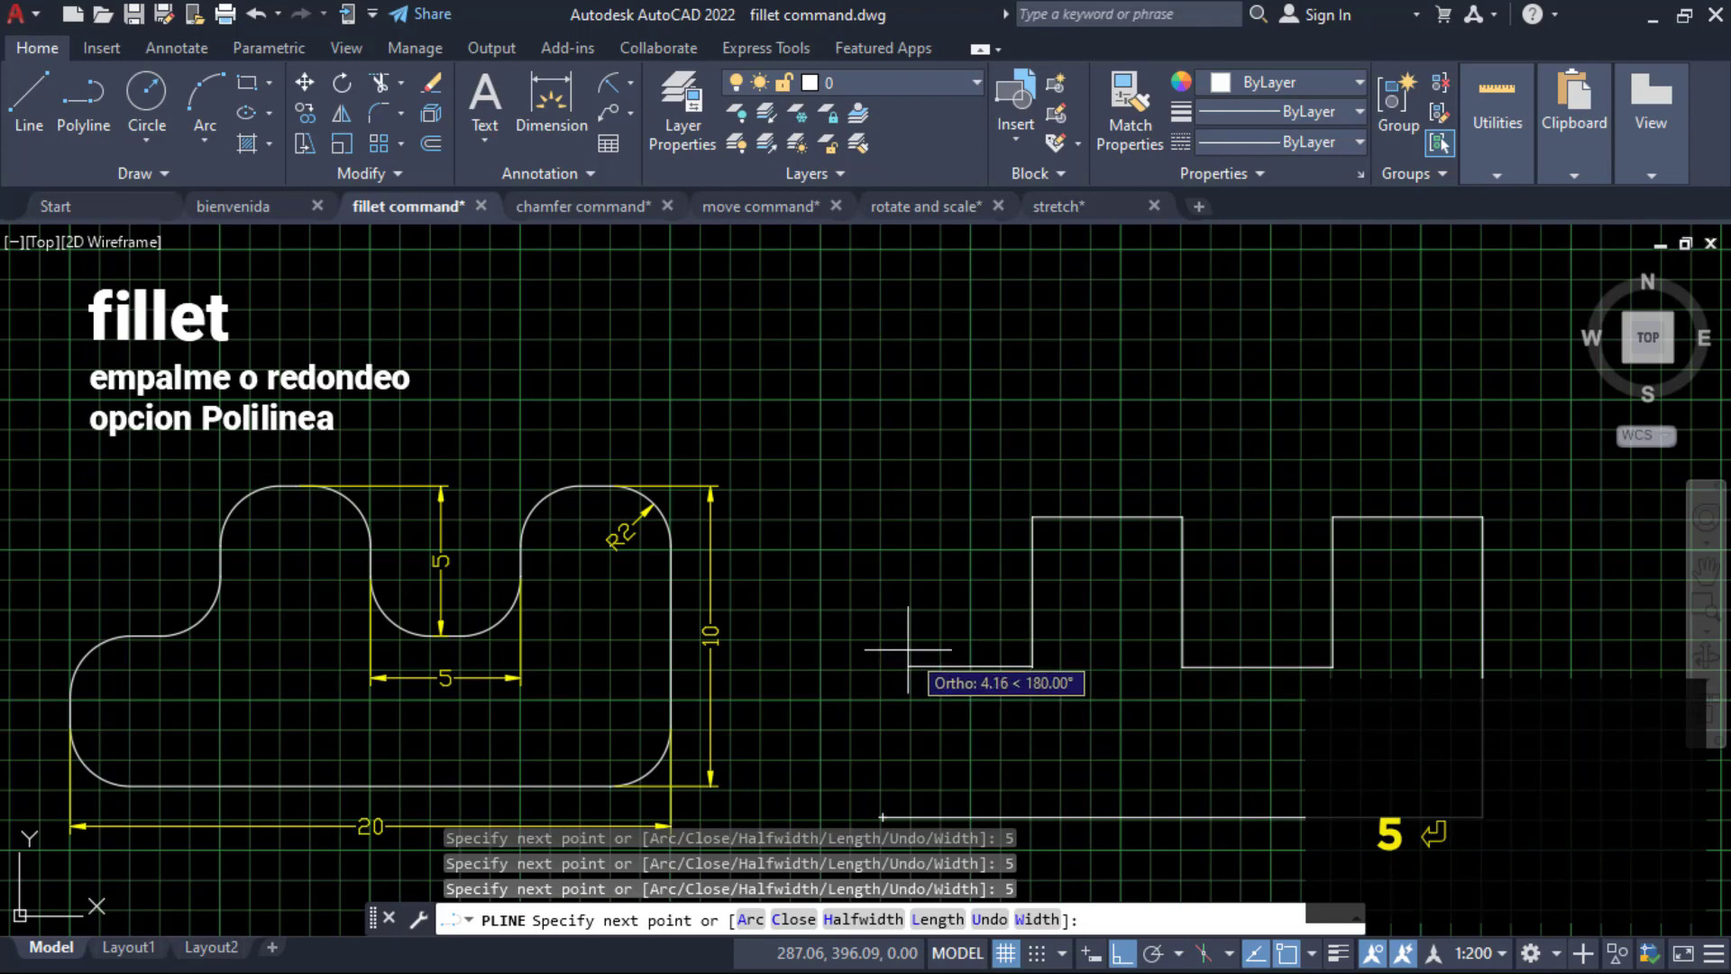
type("5")
key("Return")
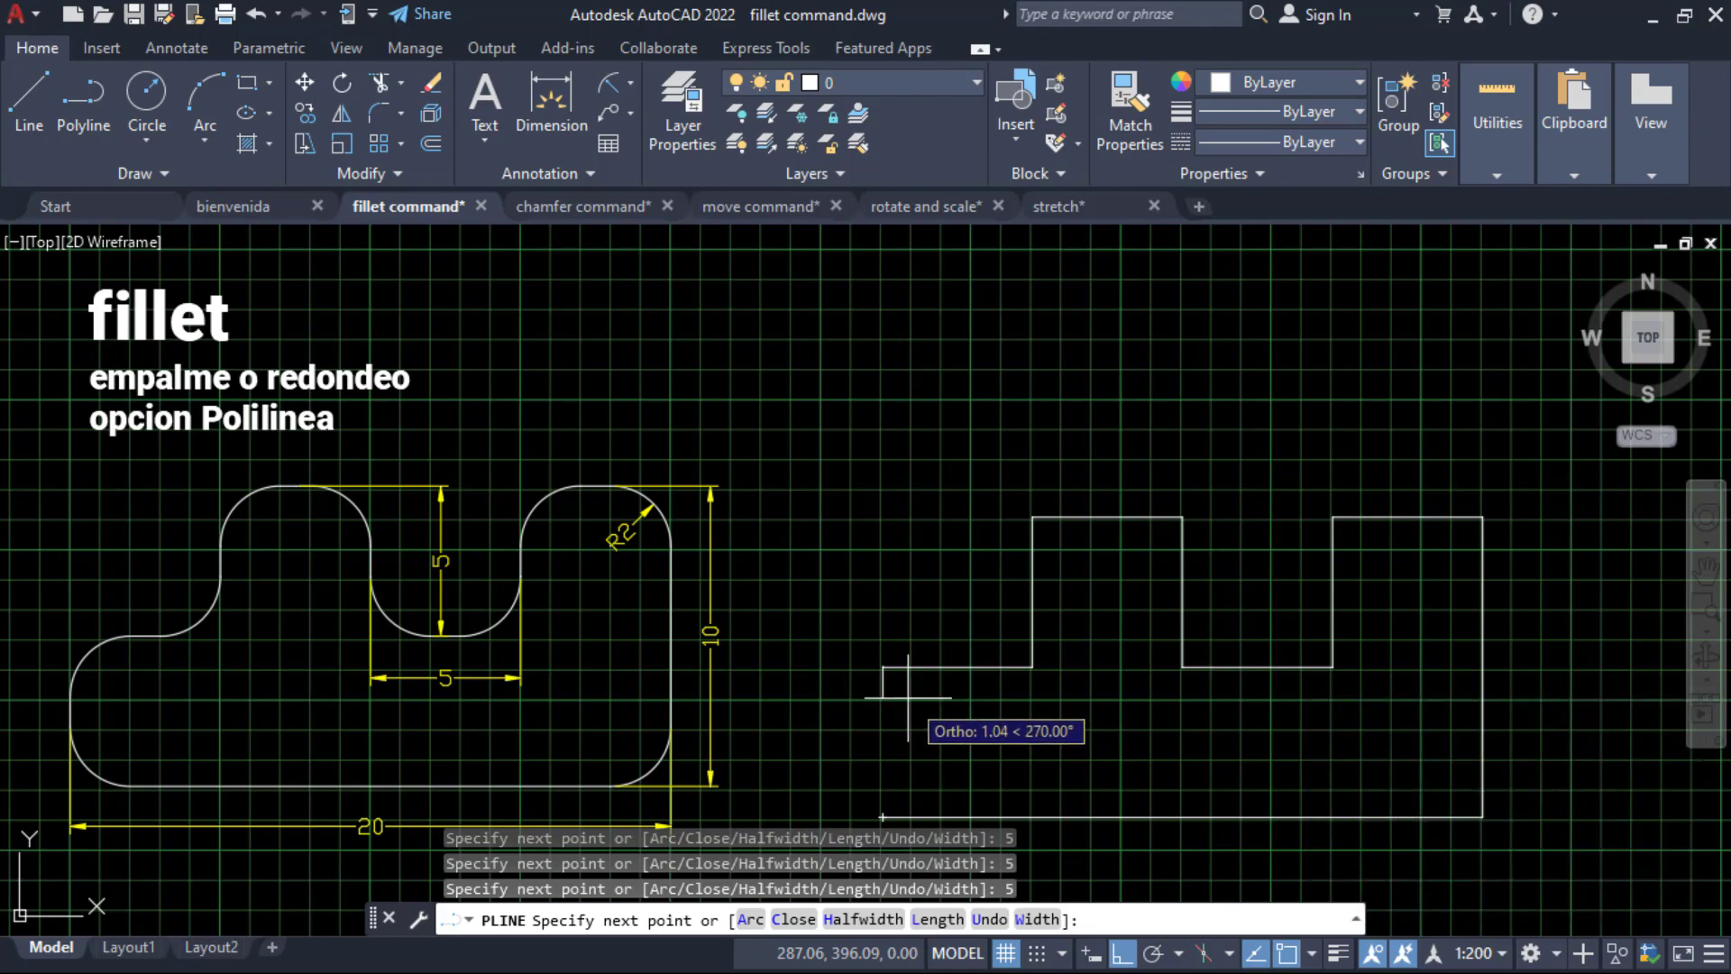
type("c")
key("Return")
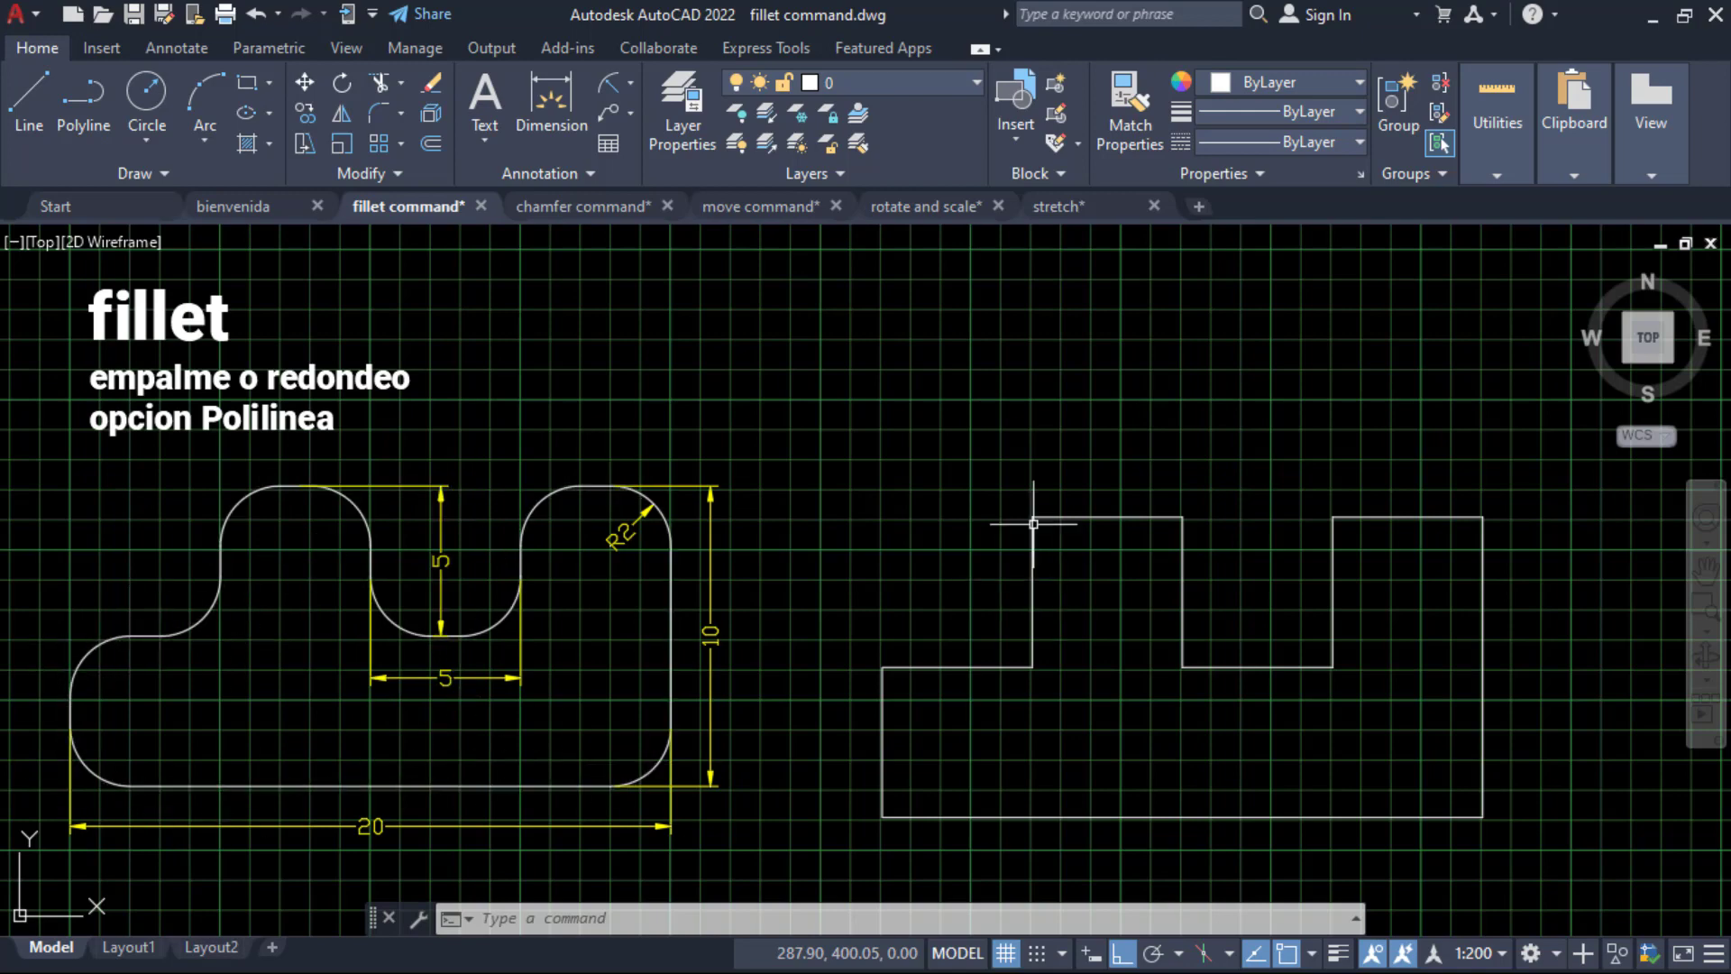
left_click(377, 113)
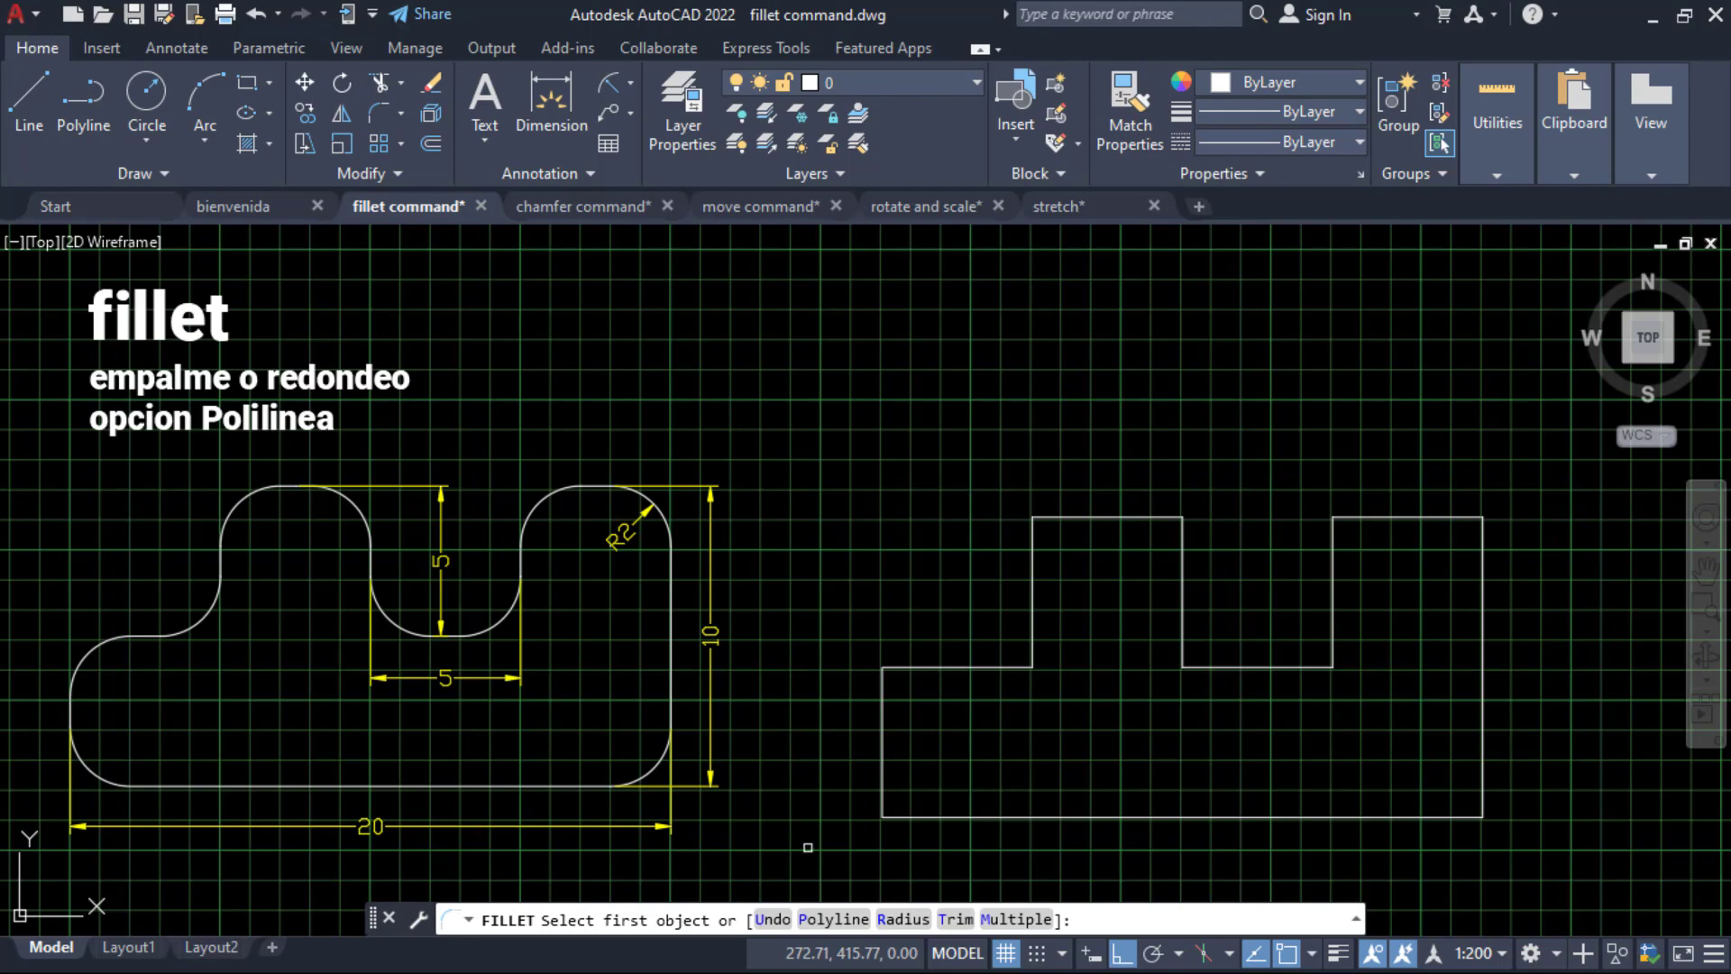
left_click(833, 920)
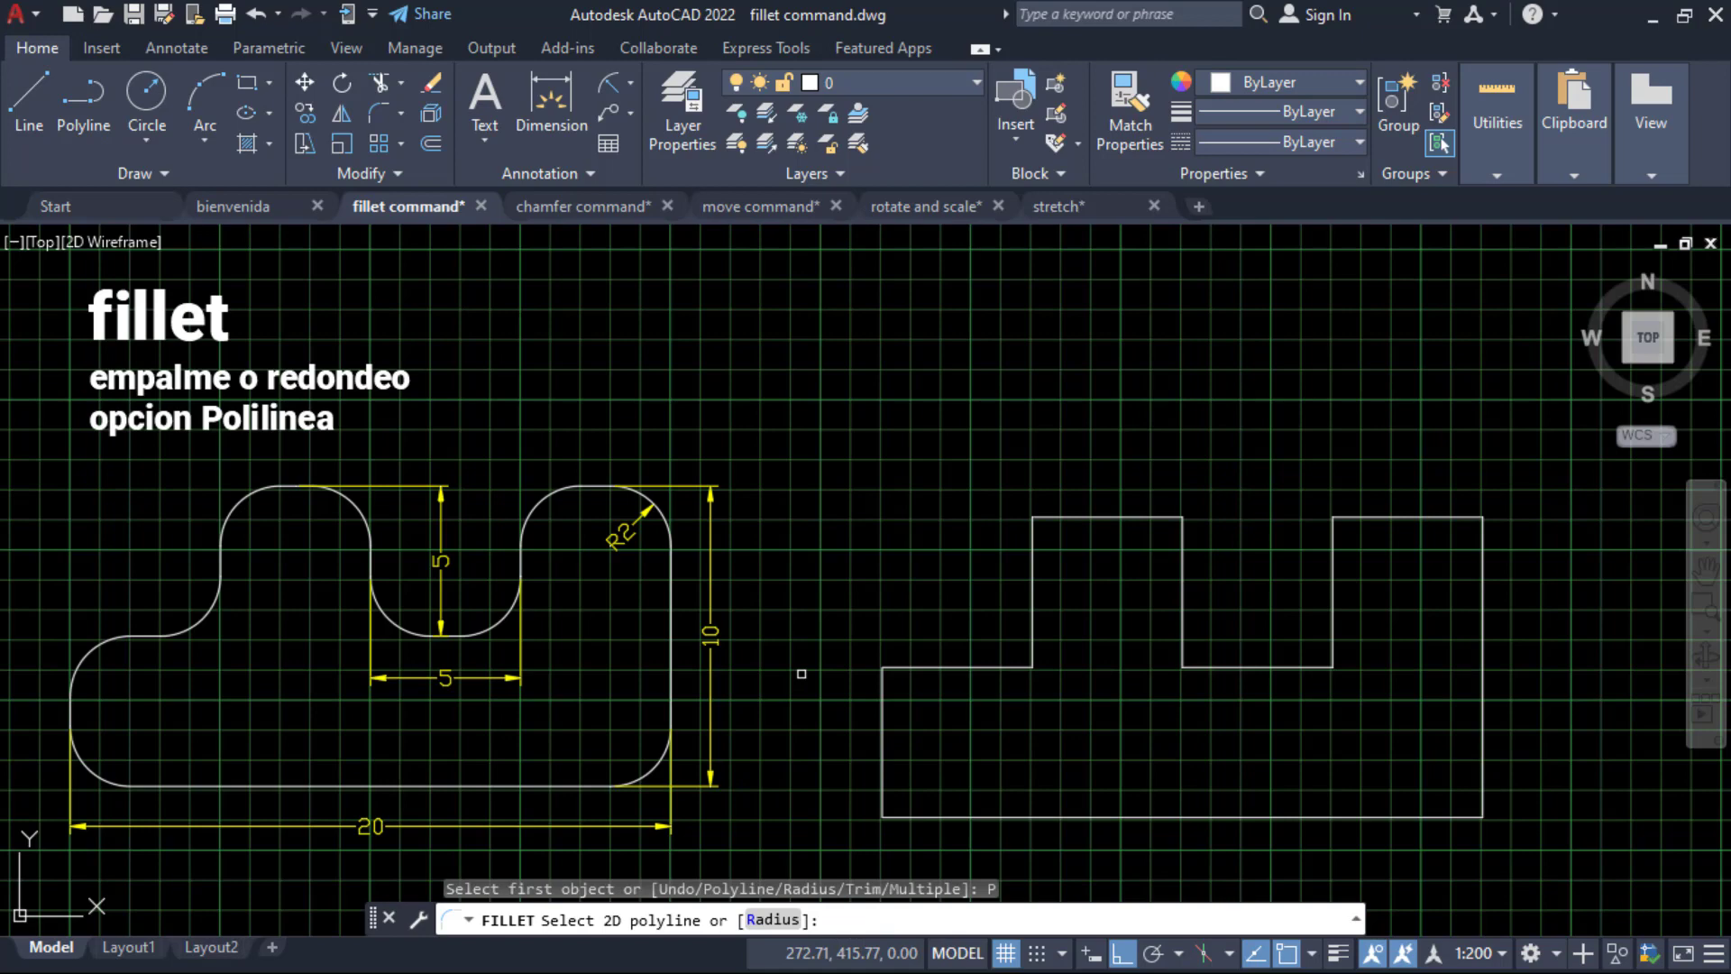
key("Escape")
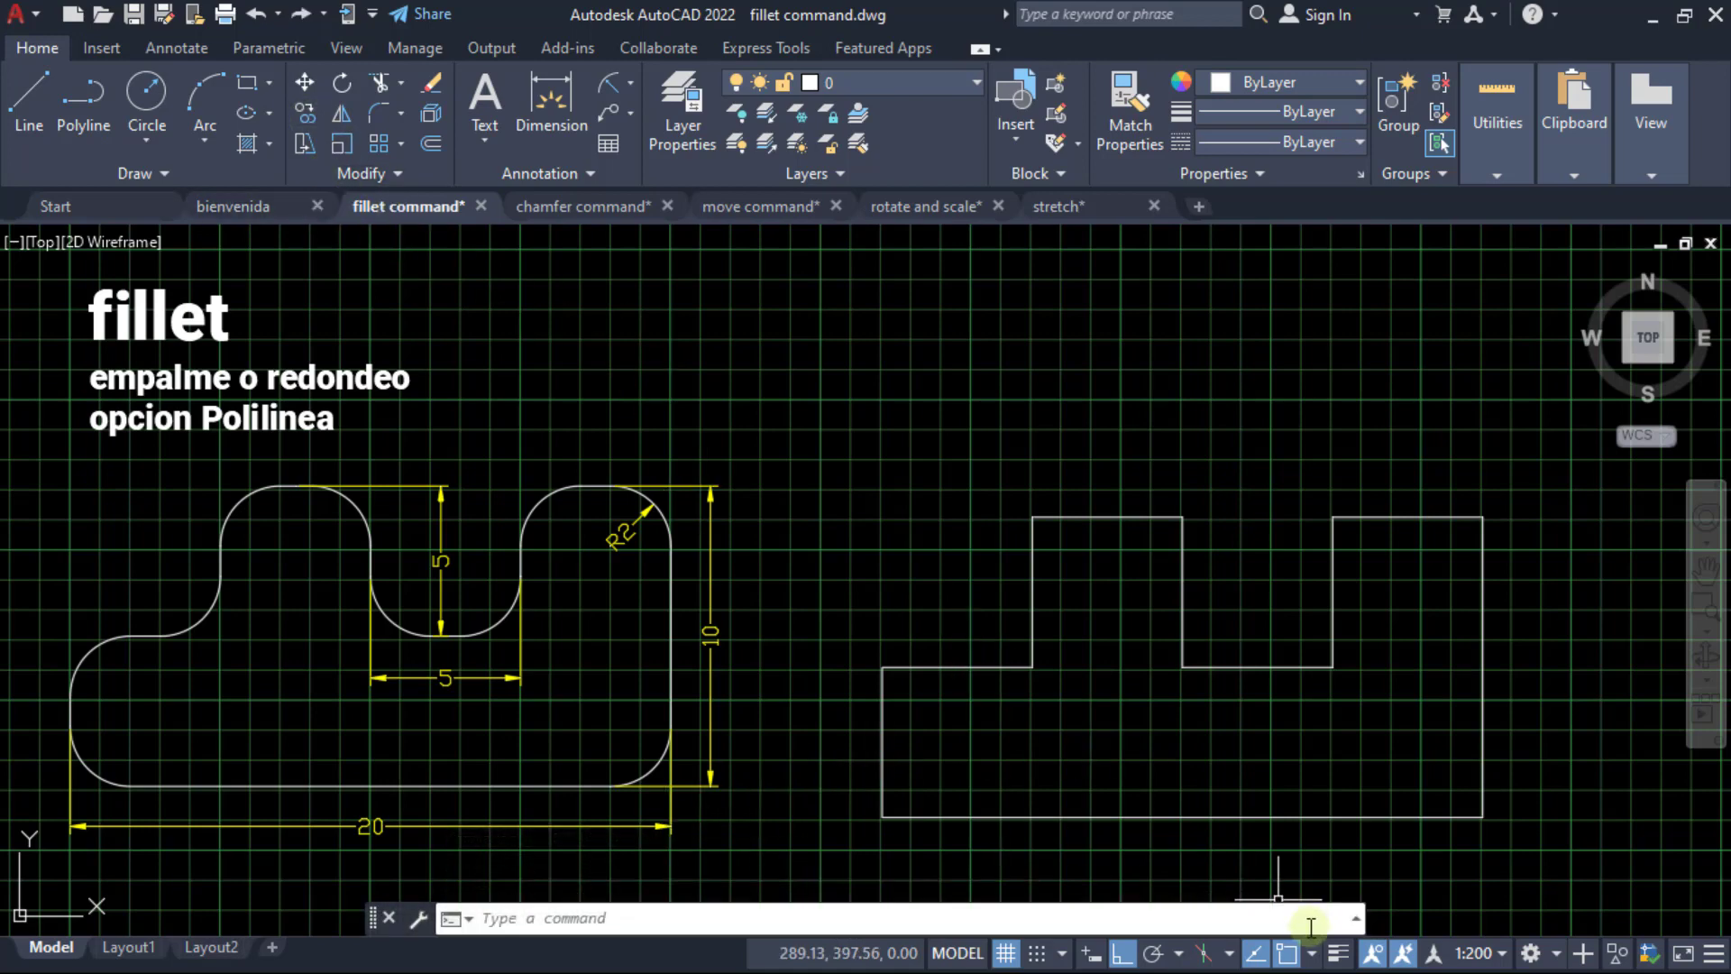
left_click(1355, 919)
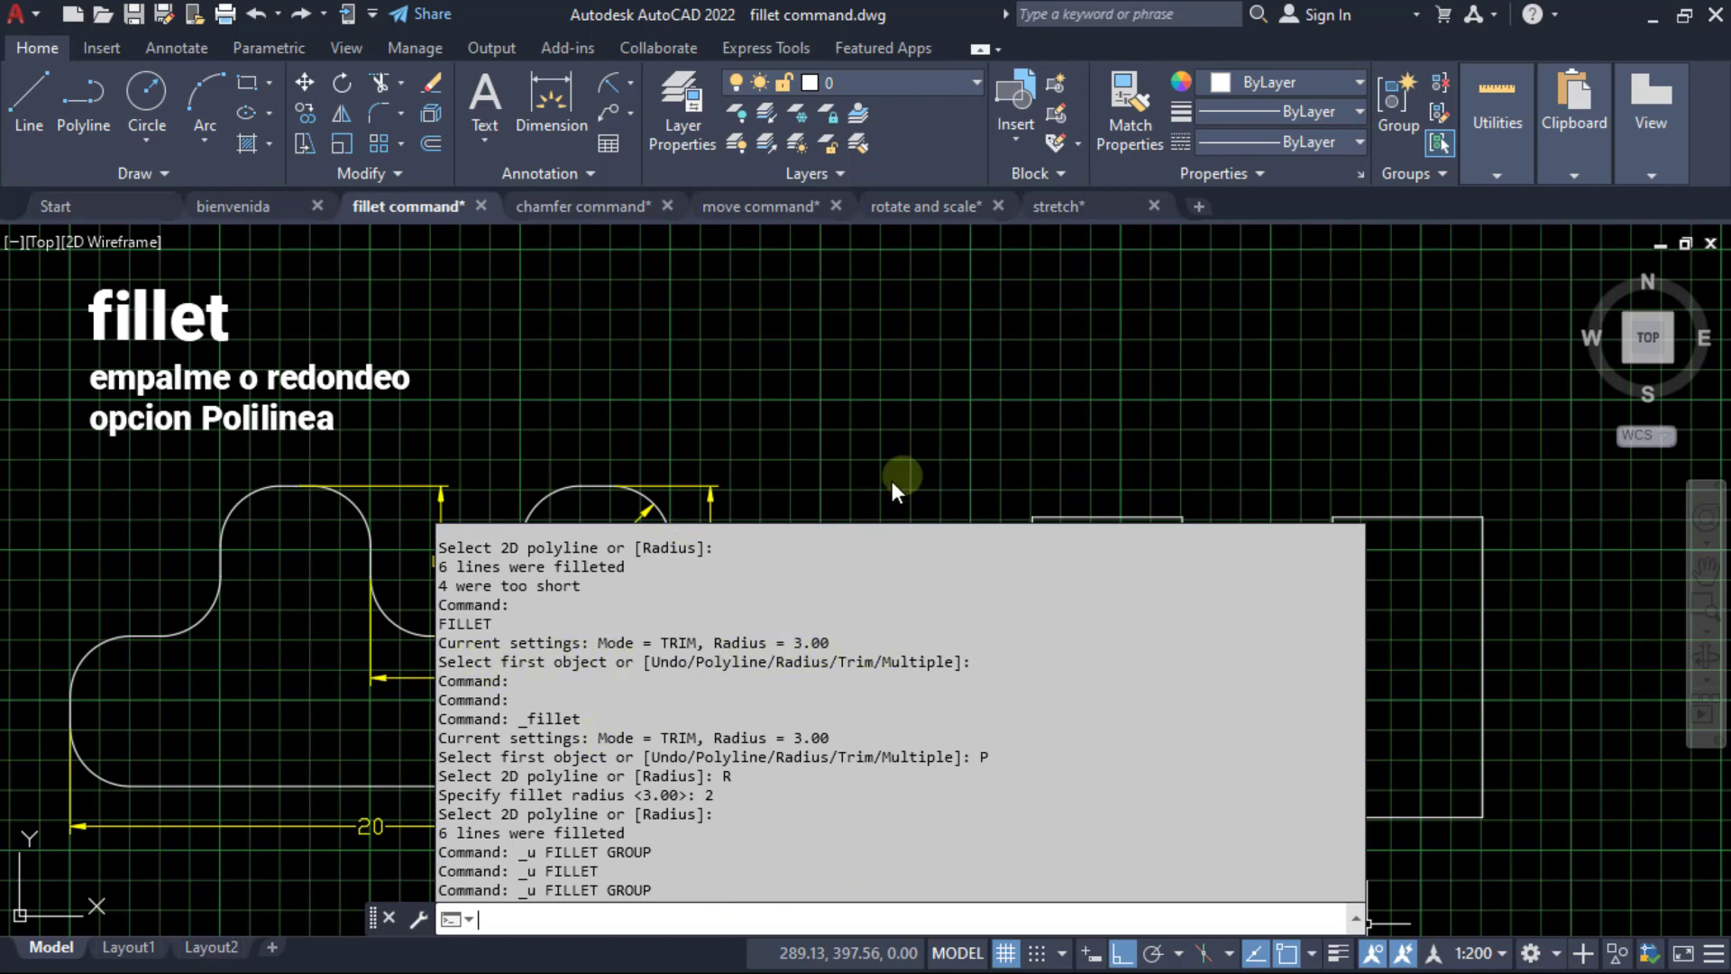
key("Escape")
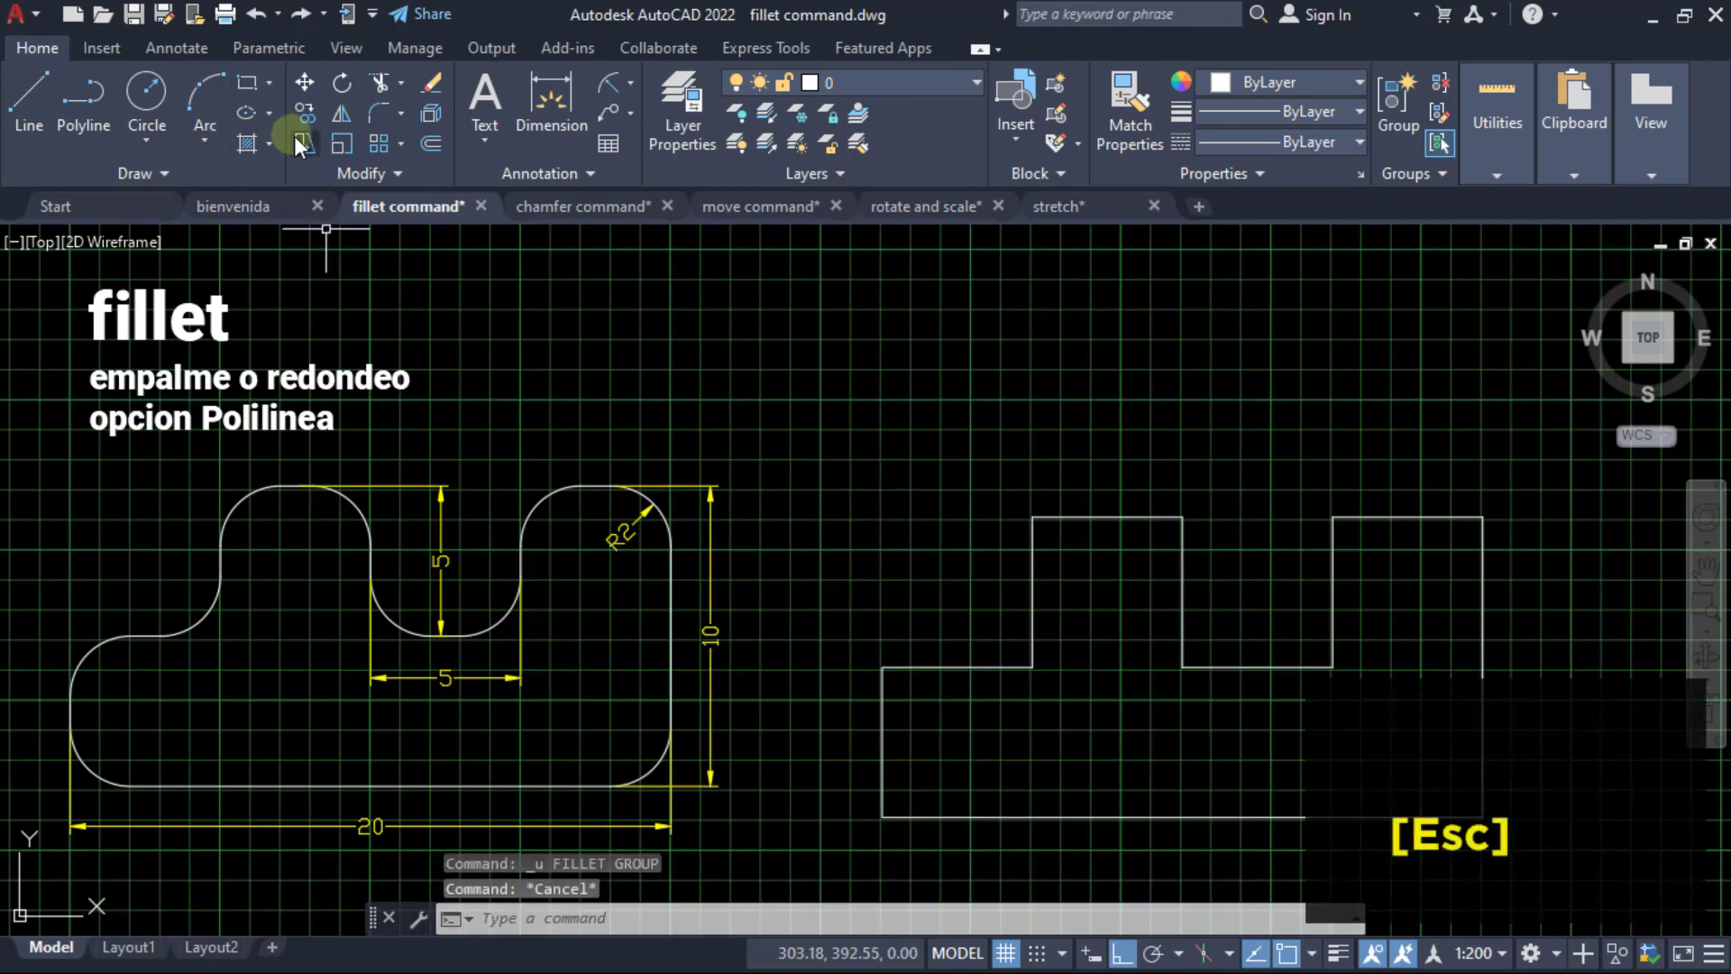
Fillet all corners of the new stepped polyline at once with radius 2, using Fillet's Polyline option.
left_click(371, 111)
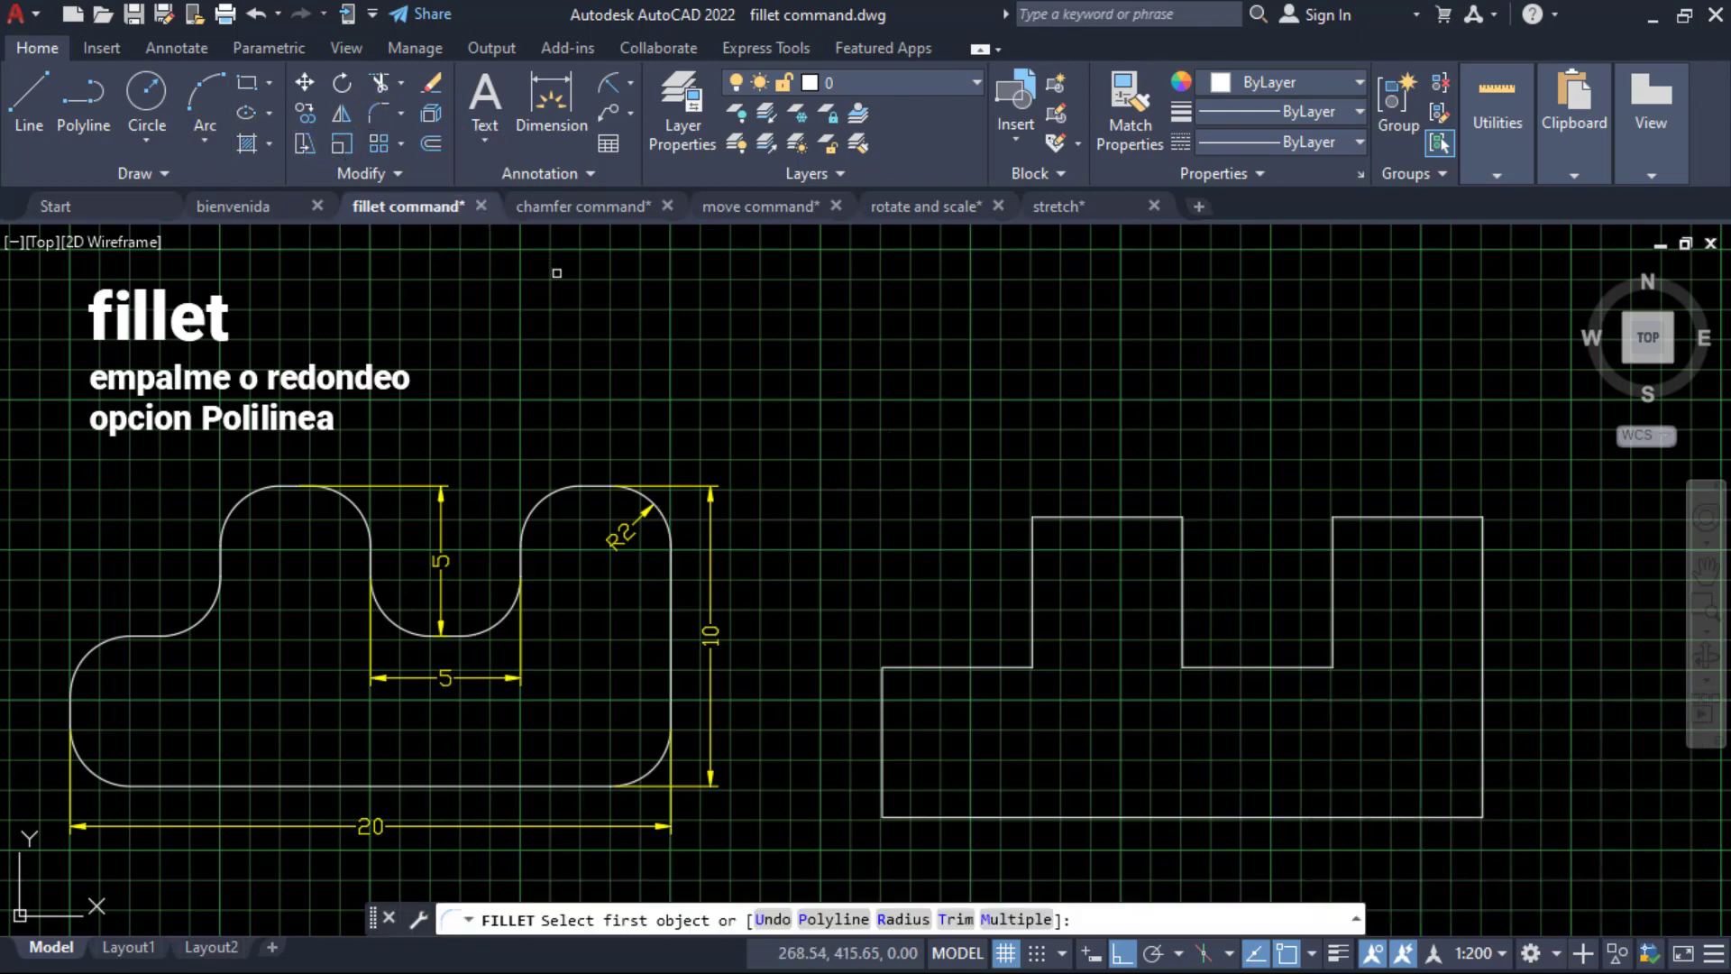
left_click(374, 112)
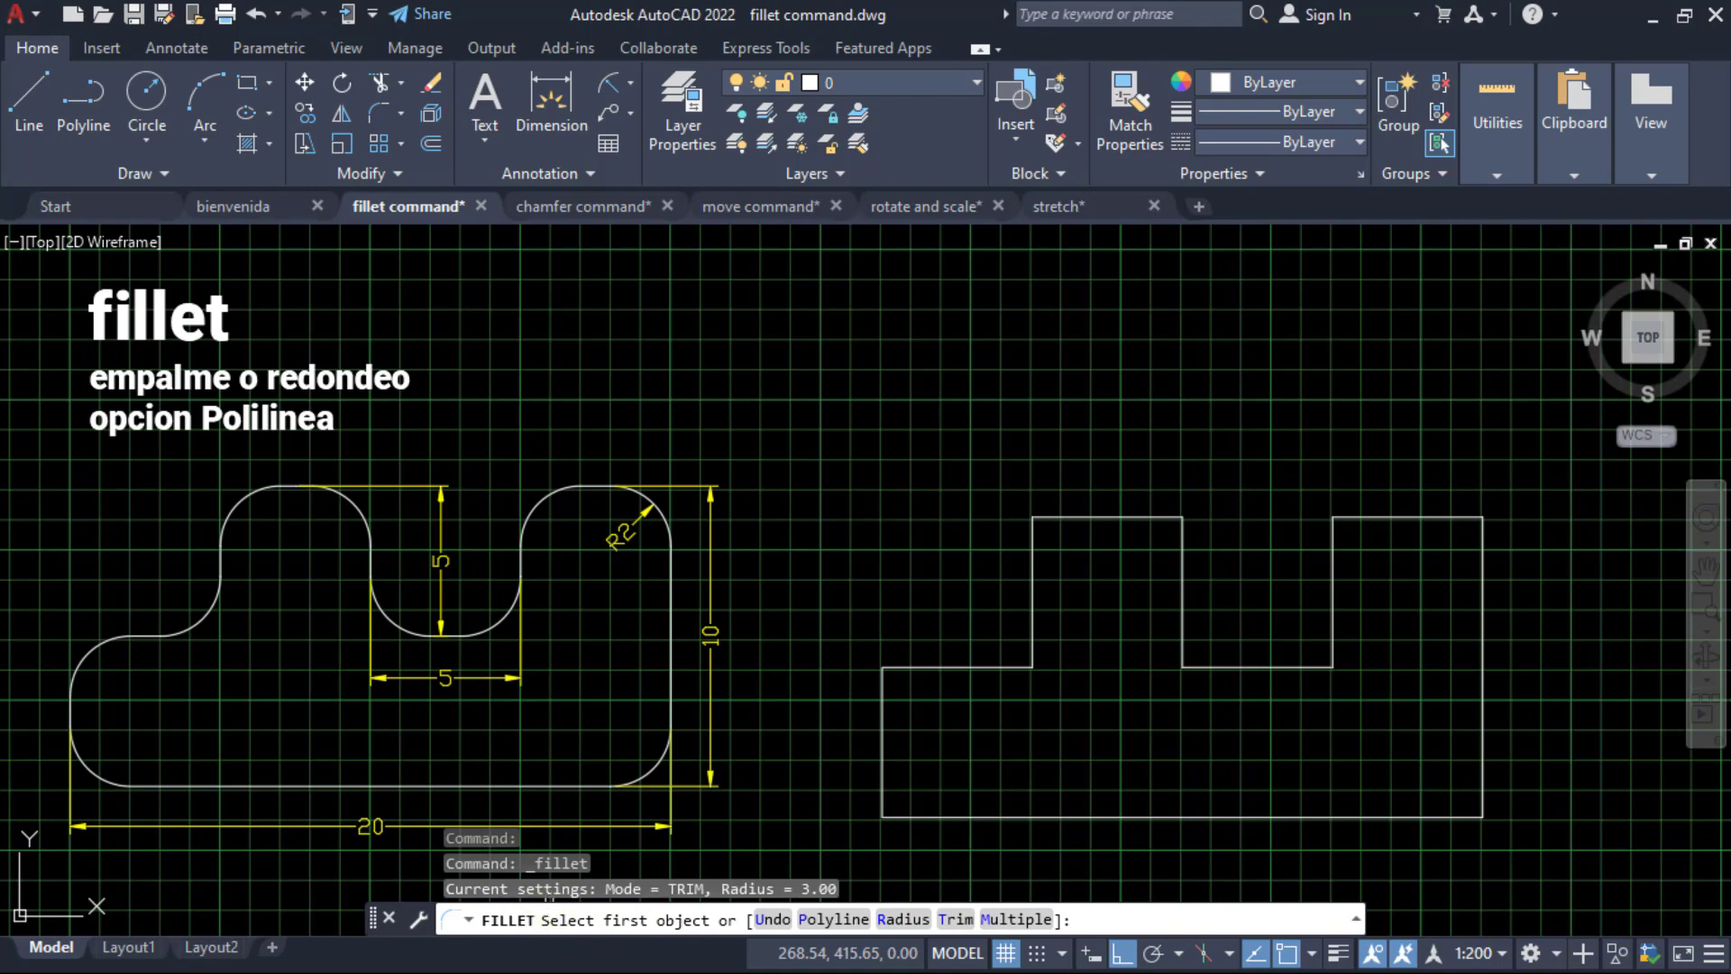
left_click(660, 915)
left_click(834, 919)
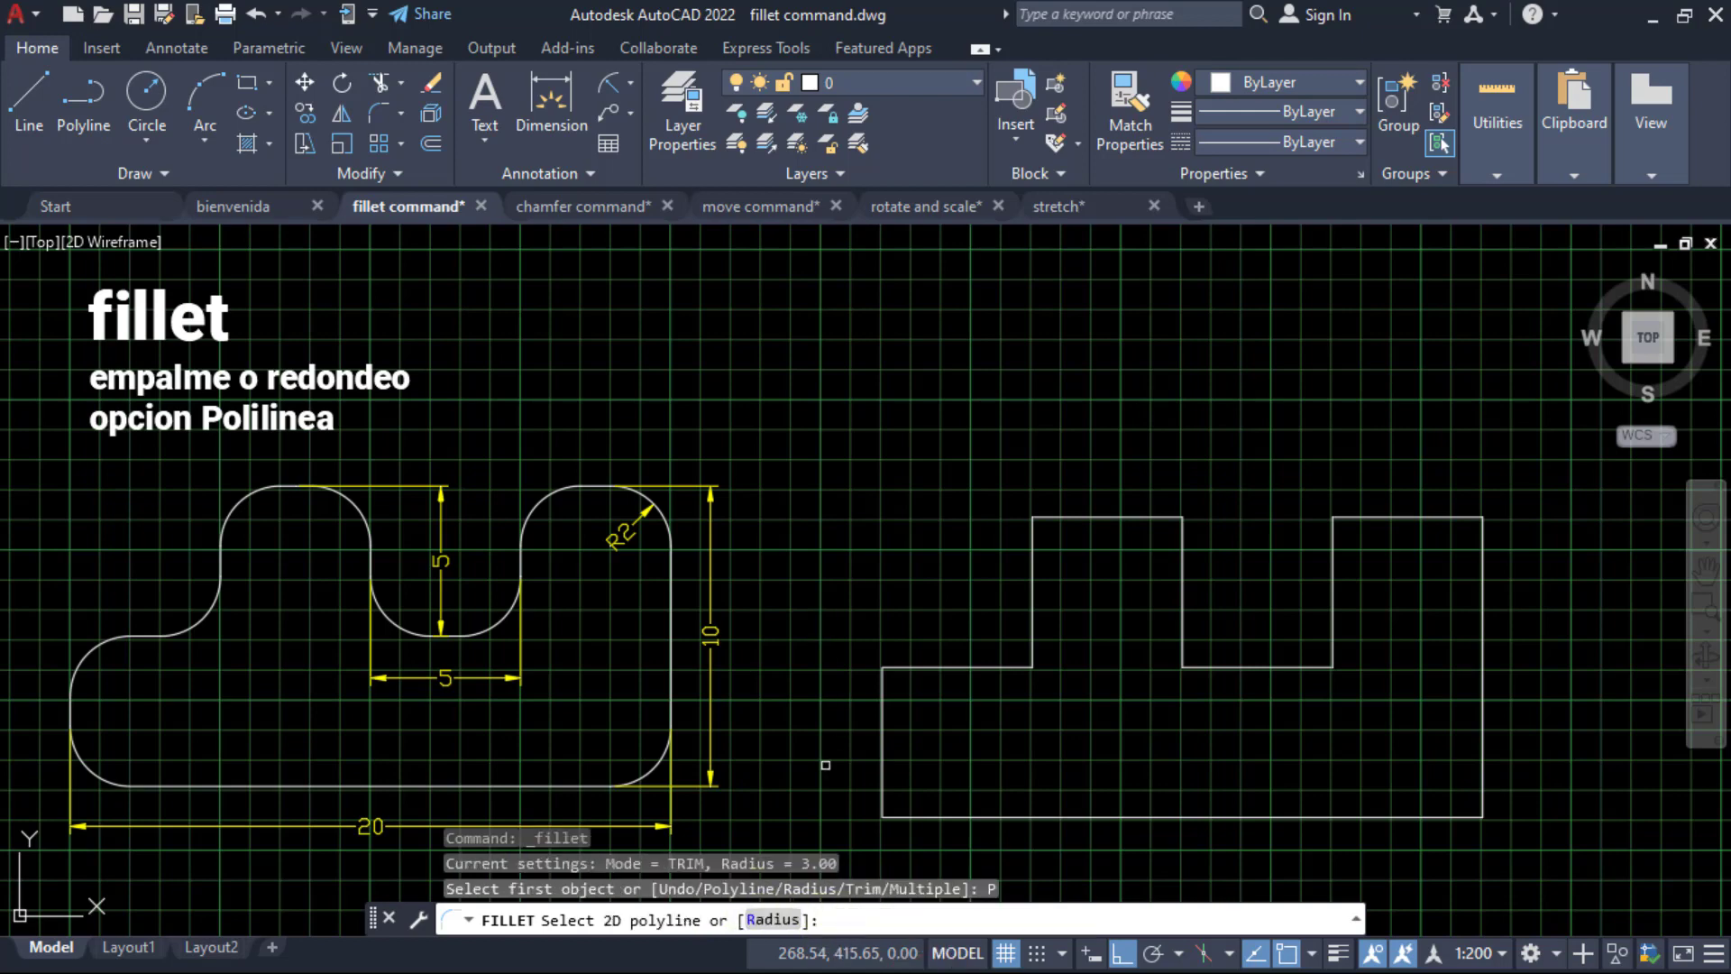
left_click(773, 919)
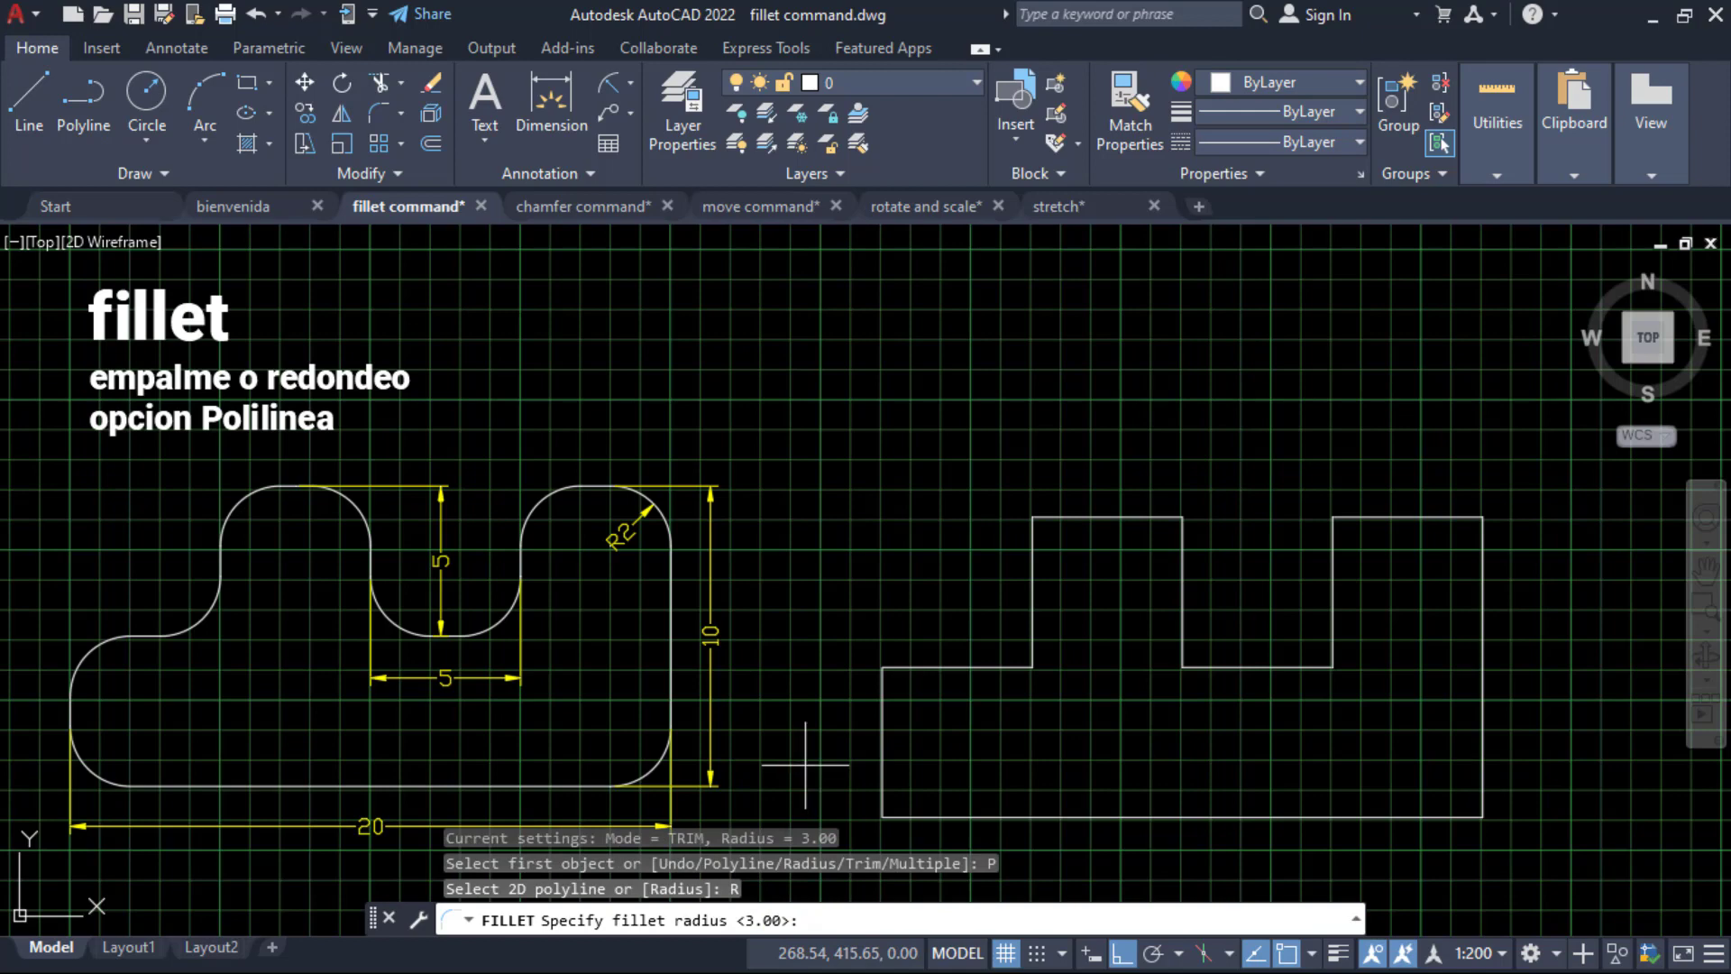
type("2")
key("Return")
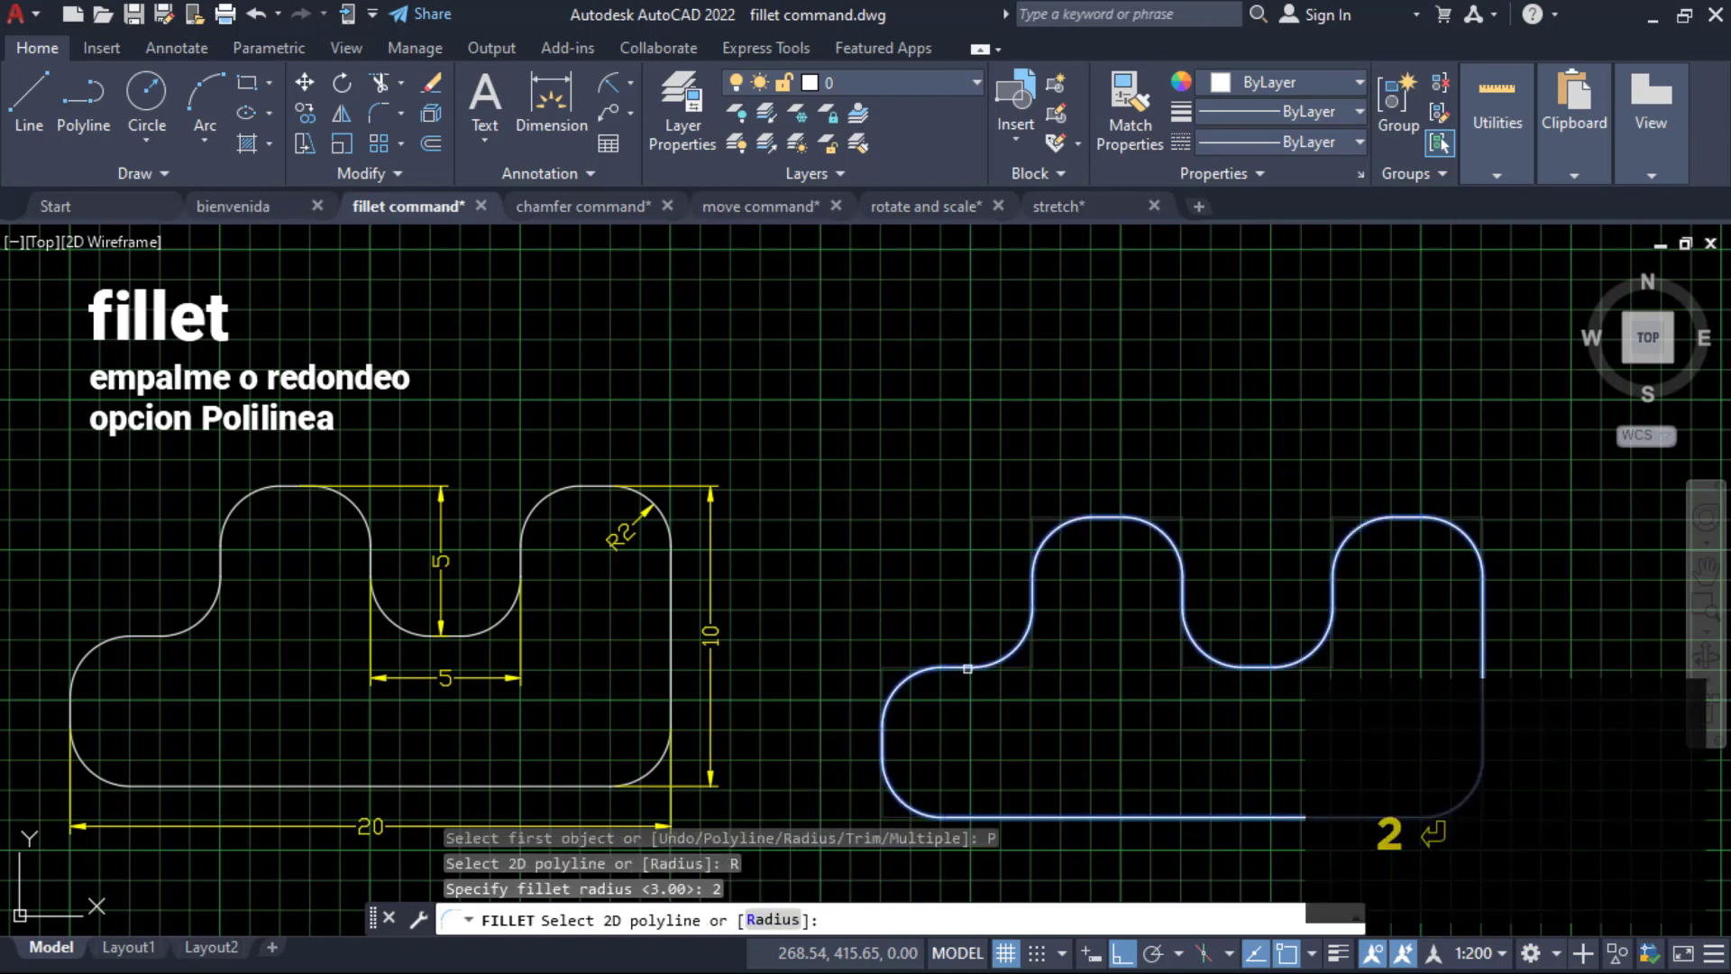
left_click(970, 666)
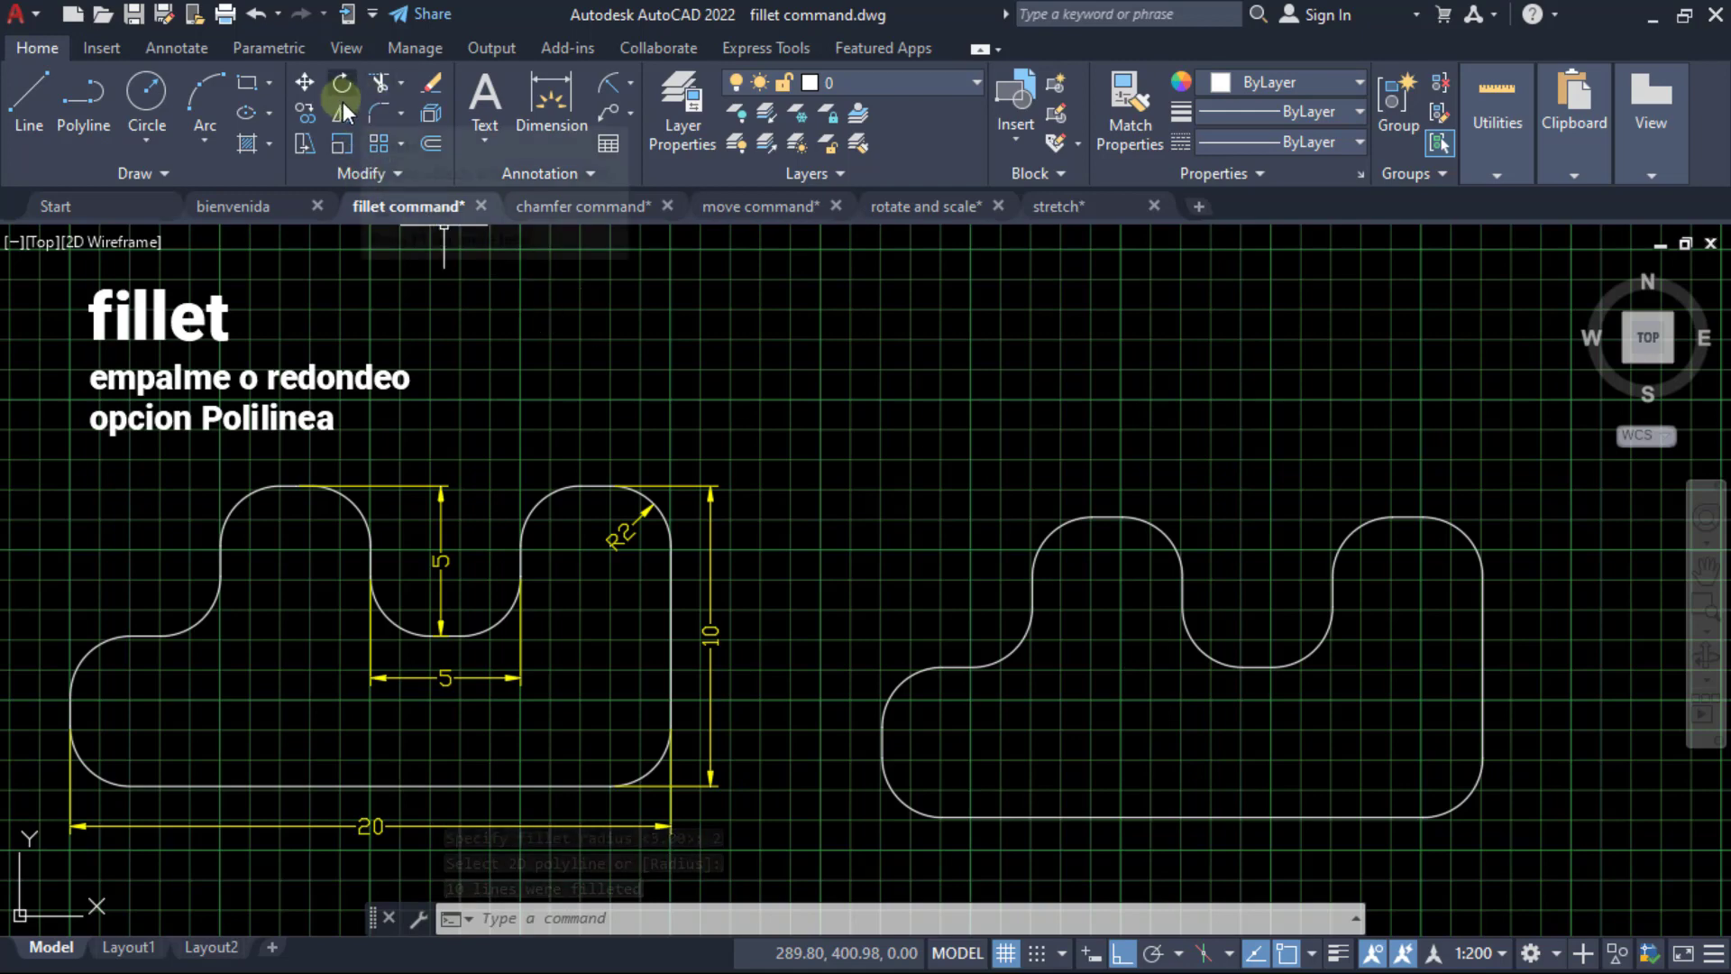
left_click(377, 116)
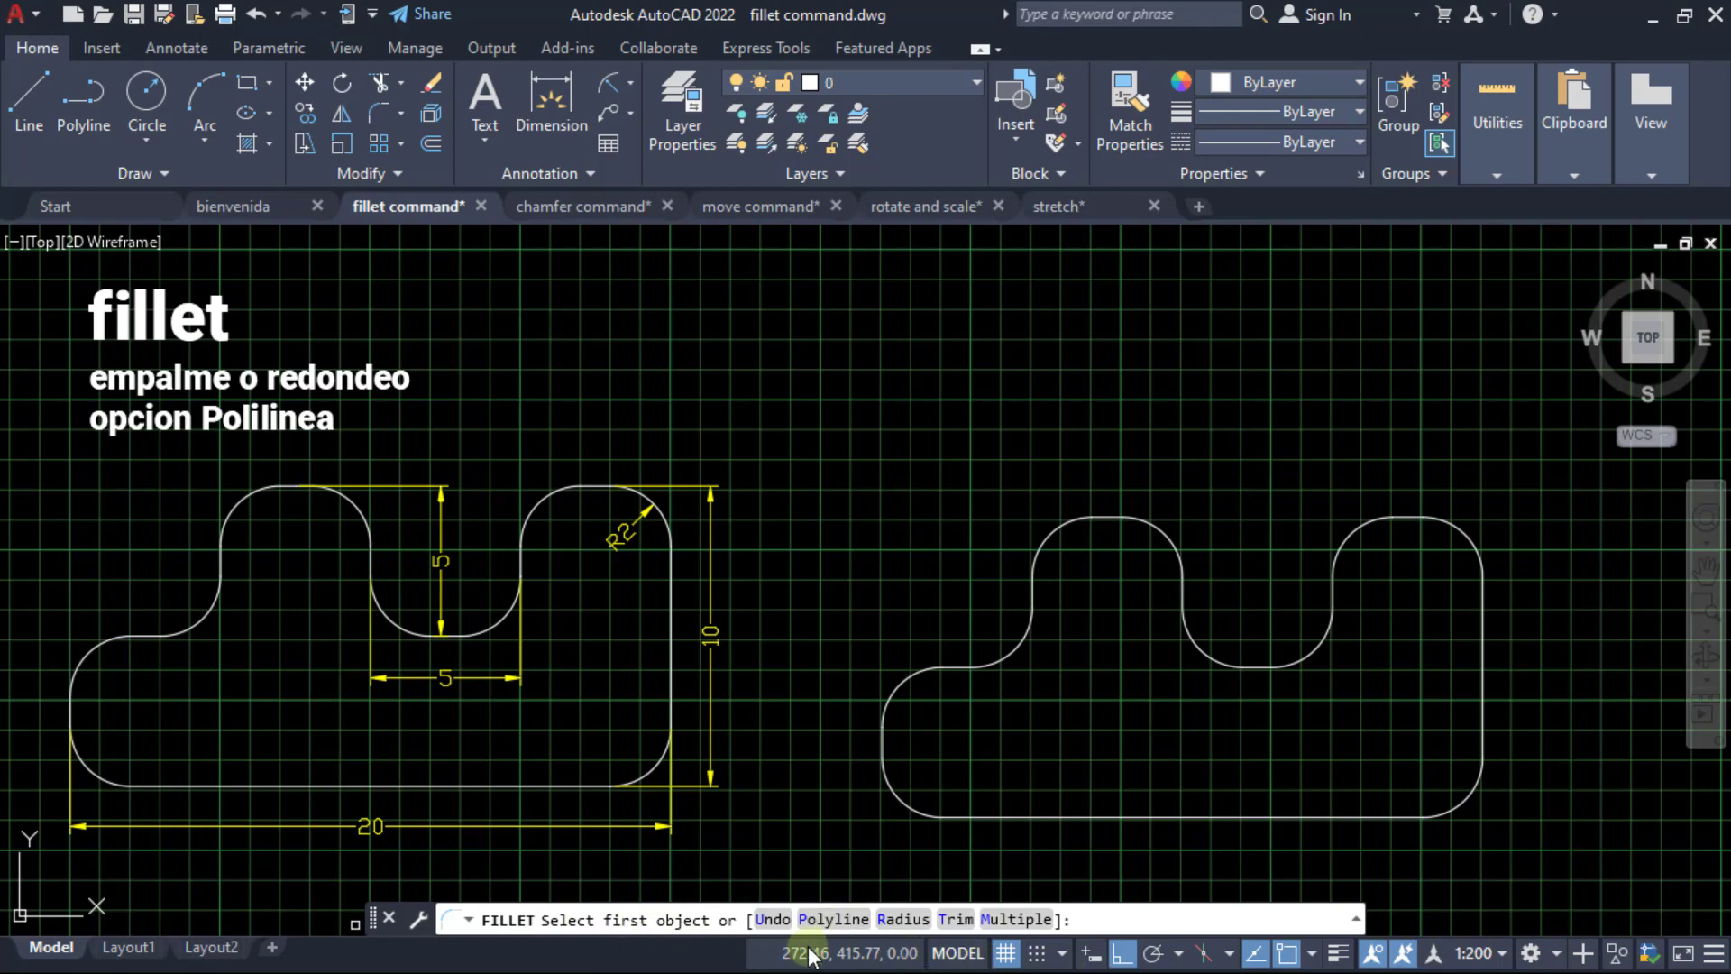
left_click(1355, 920)
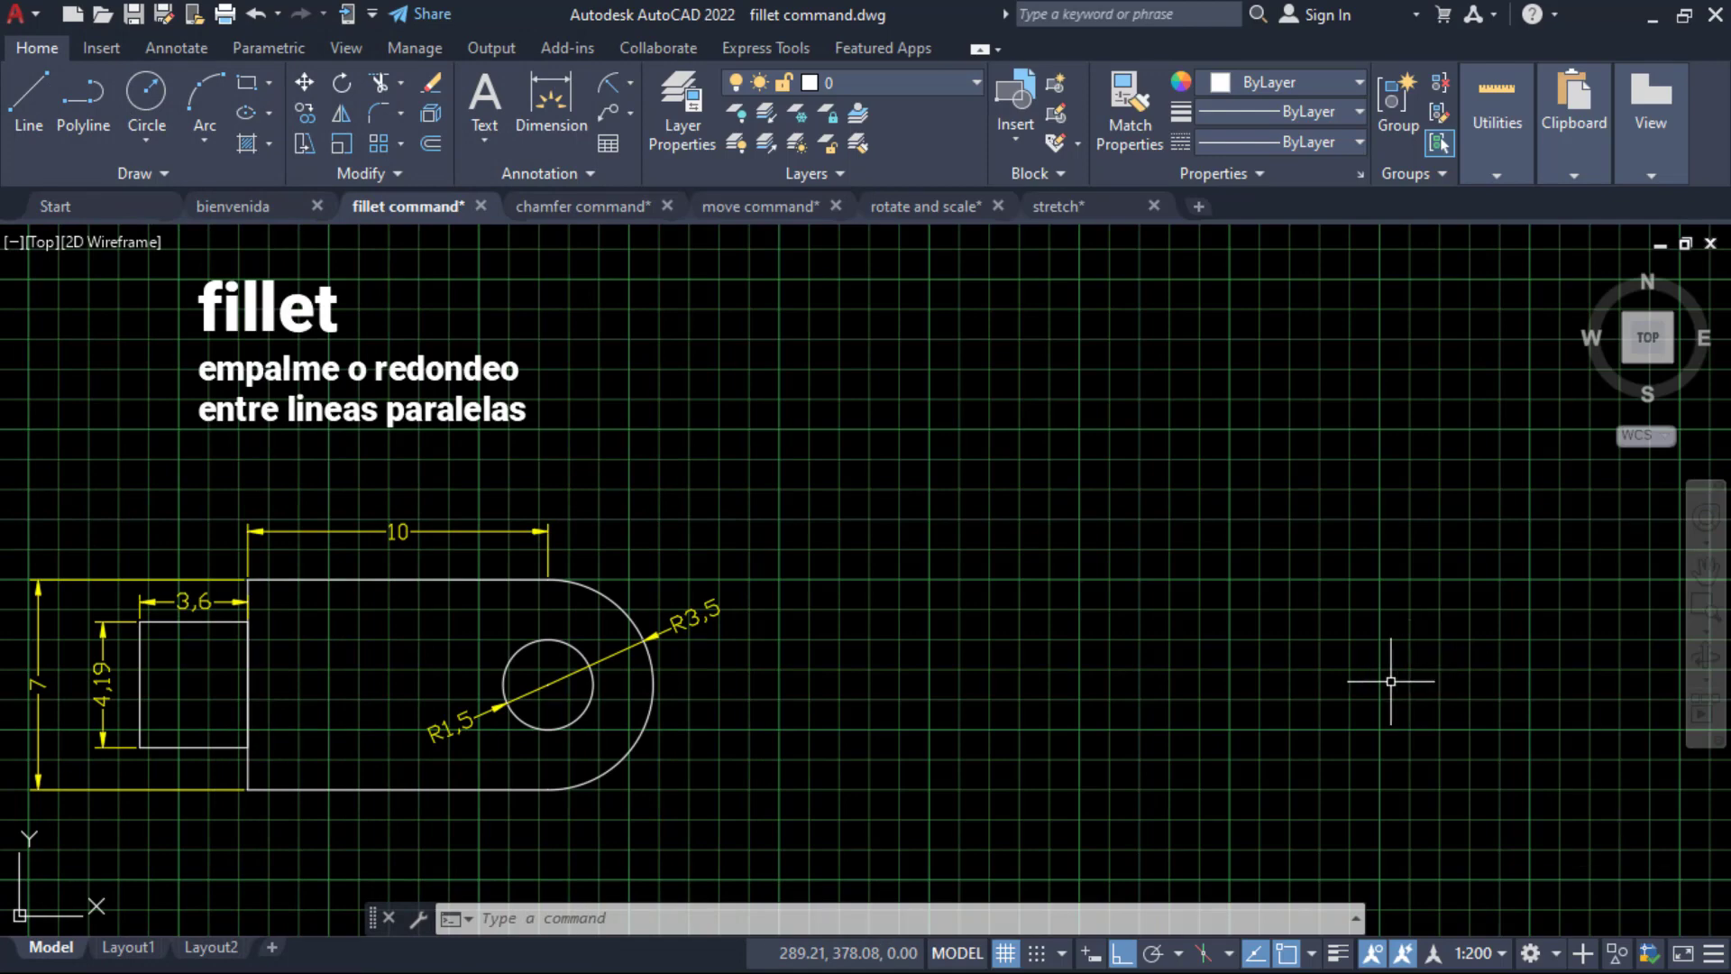
Draw a horizontal line about 9.45 units long in the empty area beside the dimensioned rounded-end part.
type("l")
key("Return")
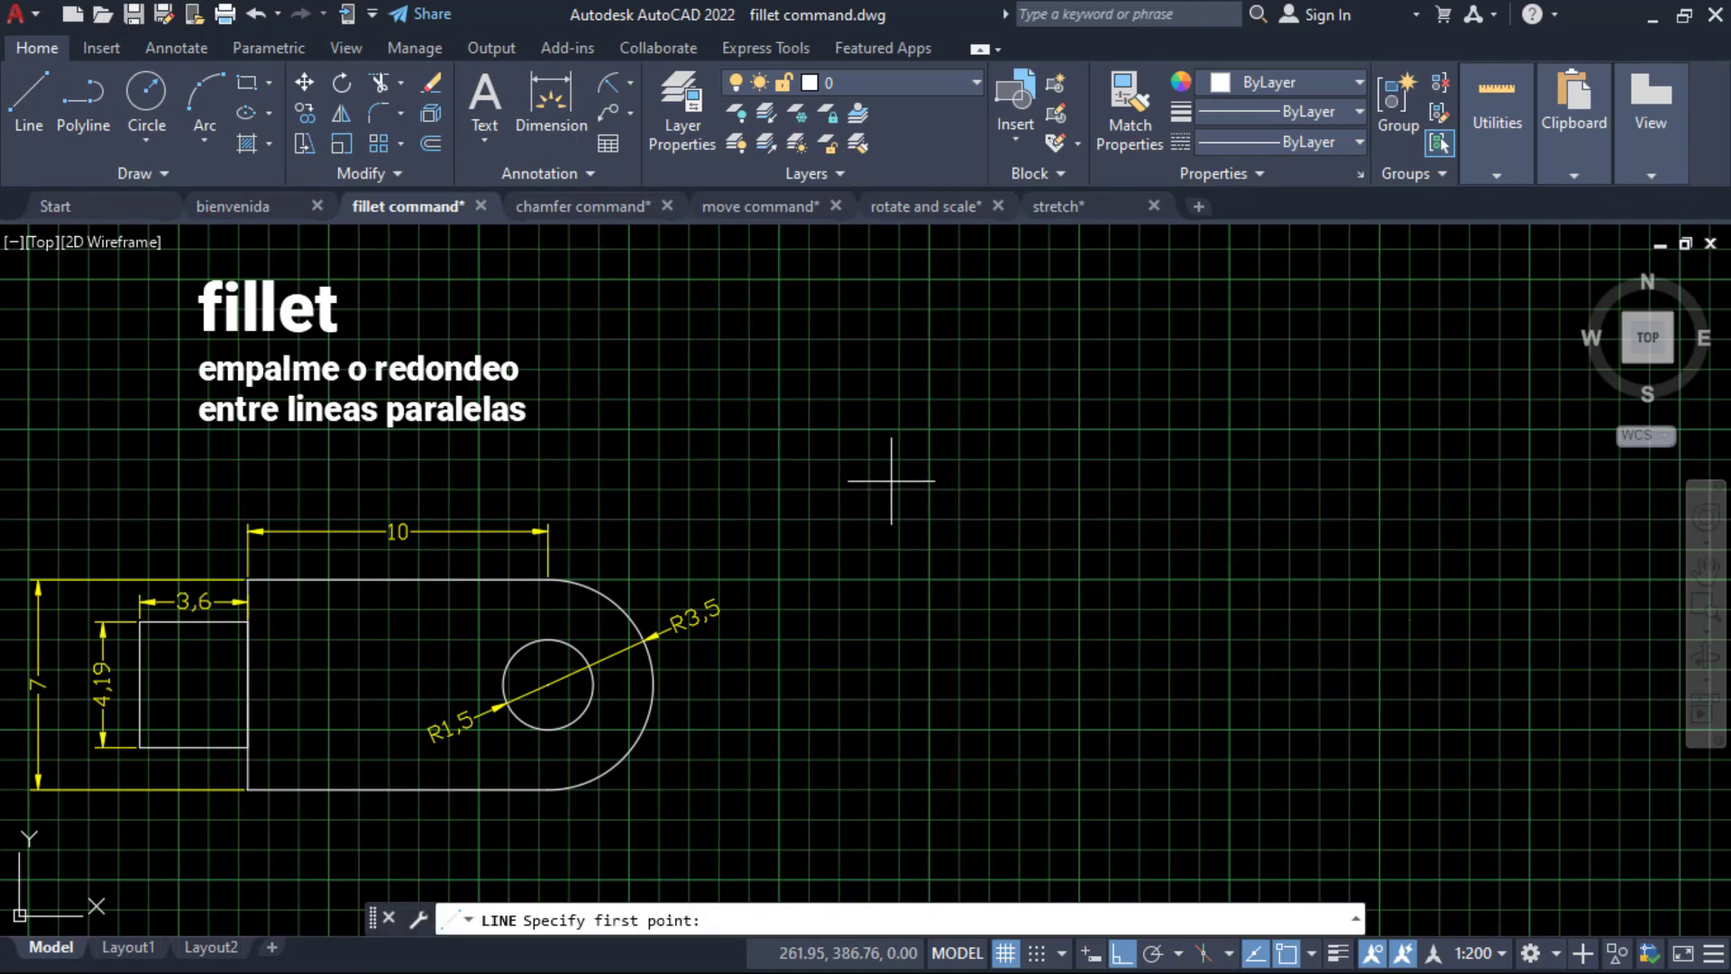
left_click(918, 493)
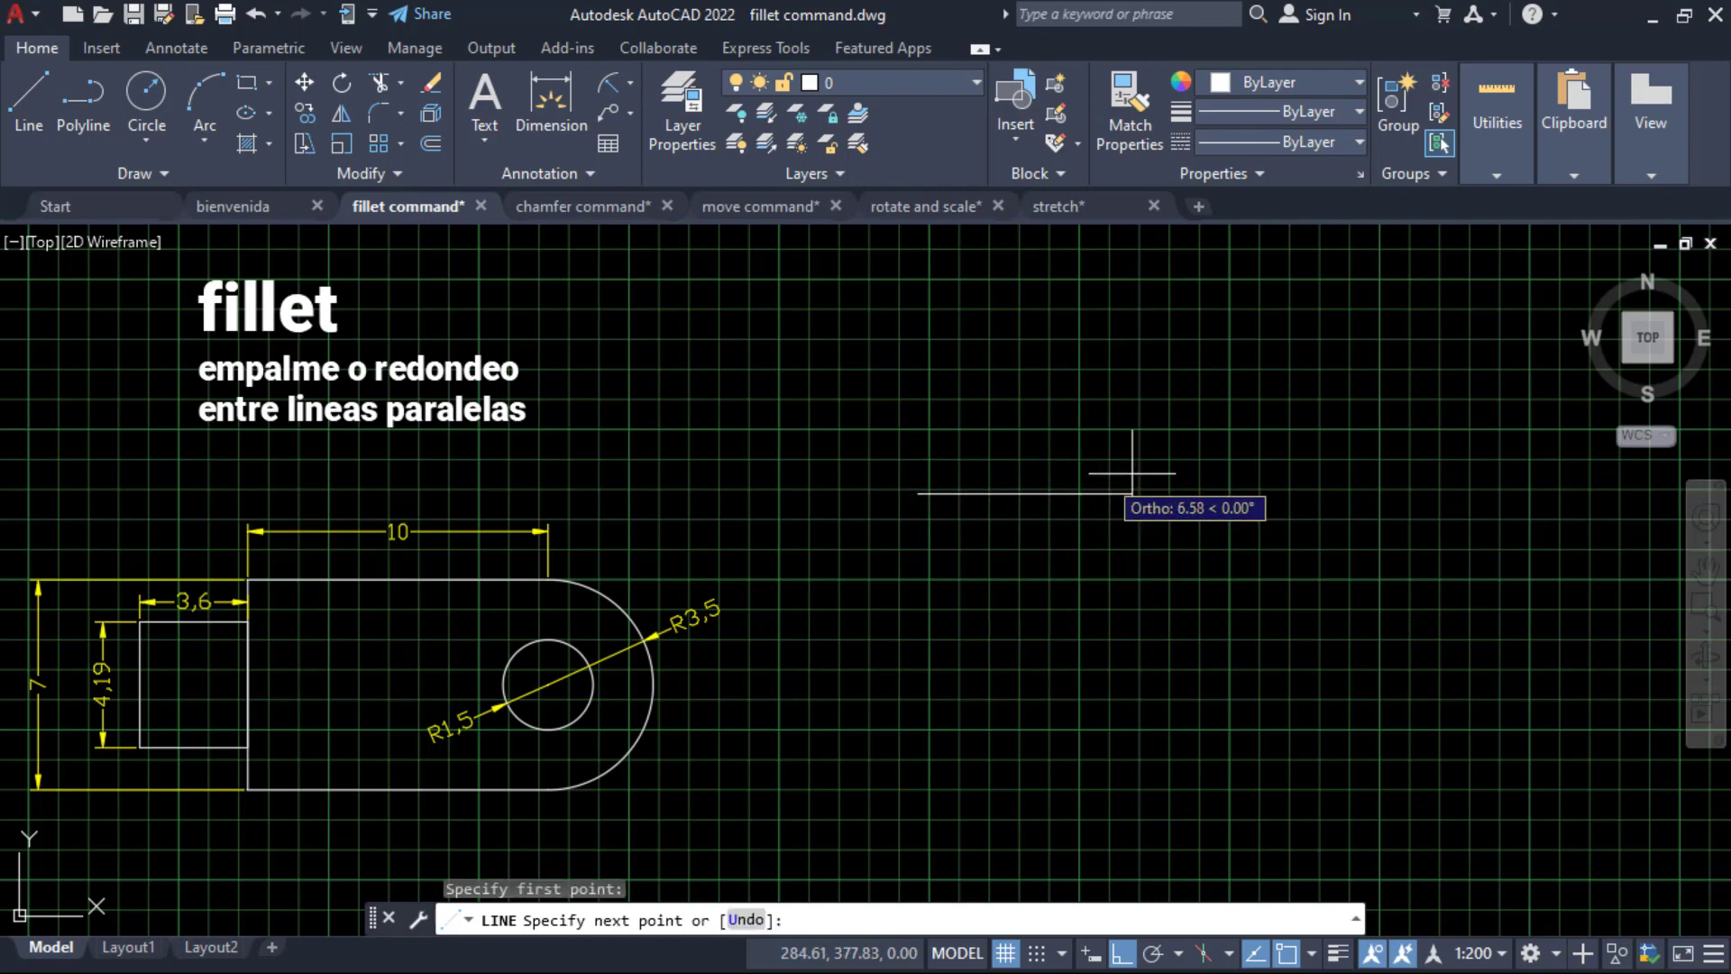
left_click(1201, 485)
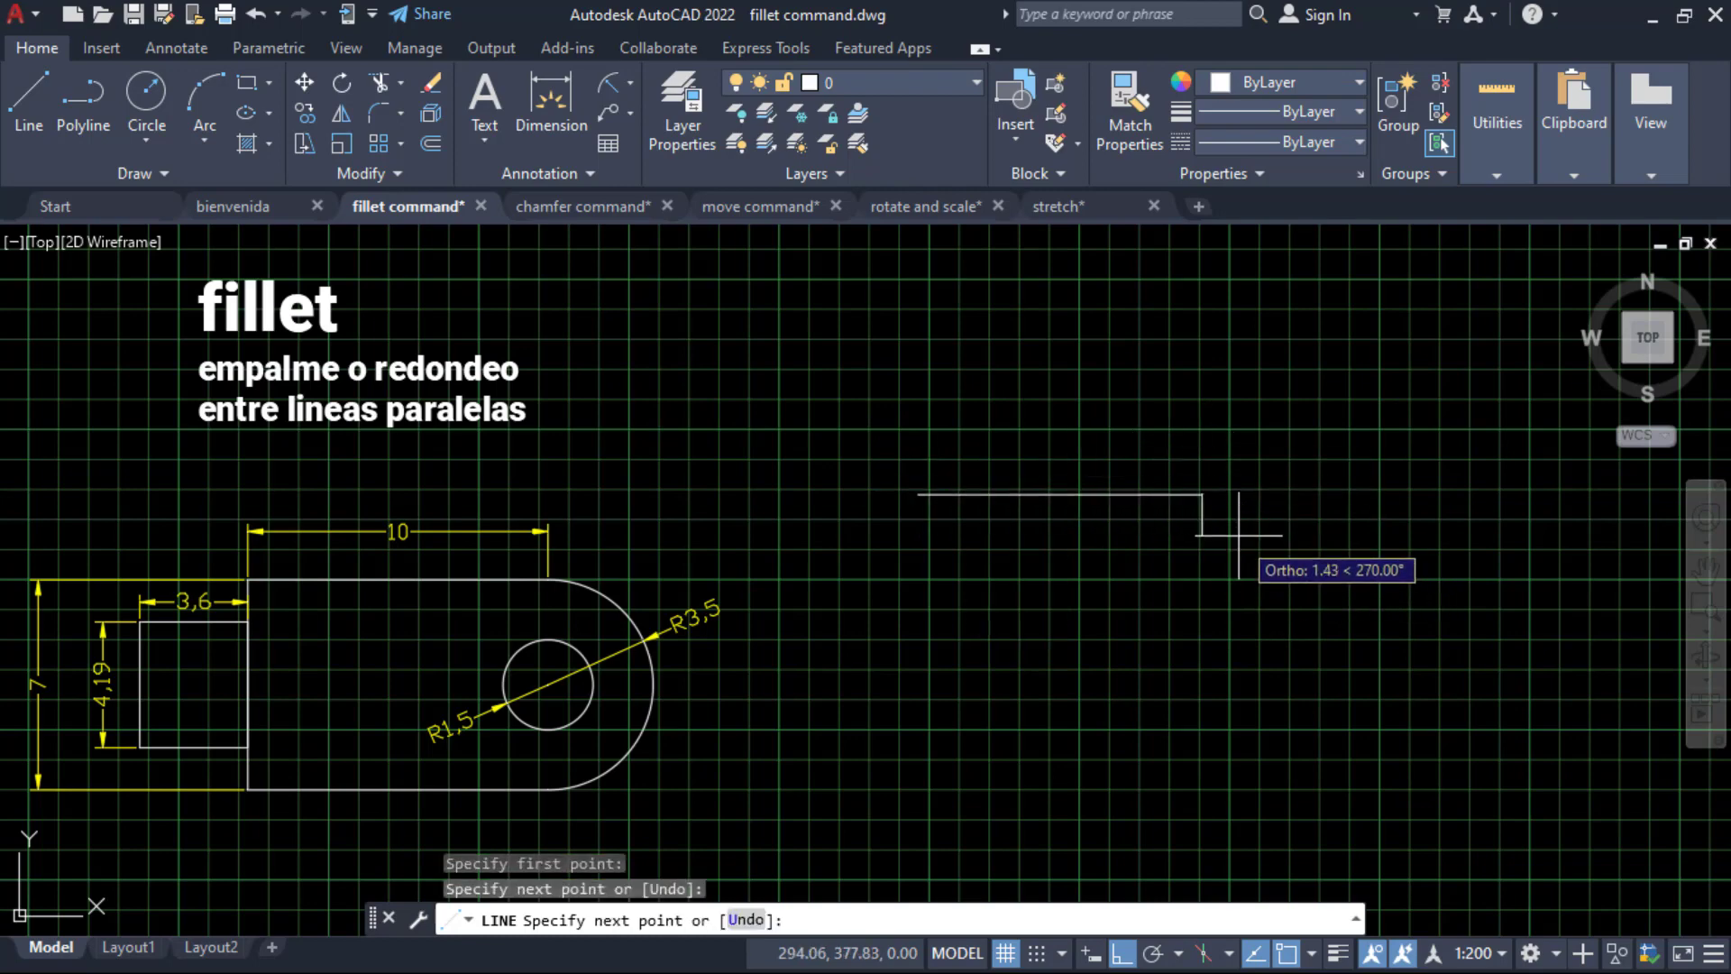
key("Return")
Draw a second, parallel horizontal line below the first one, shifted to the right and slightly longer.
right_click(1026, 663)
left_click(1047, 633)
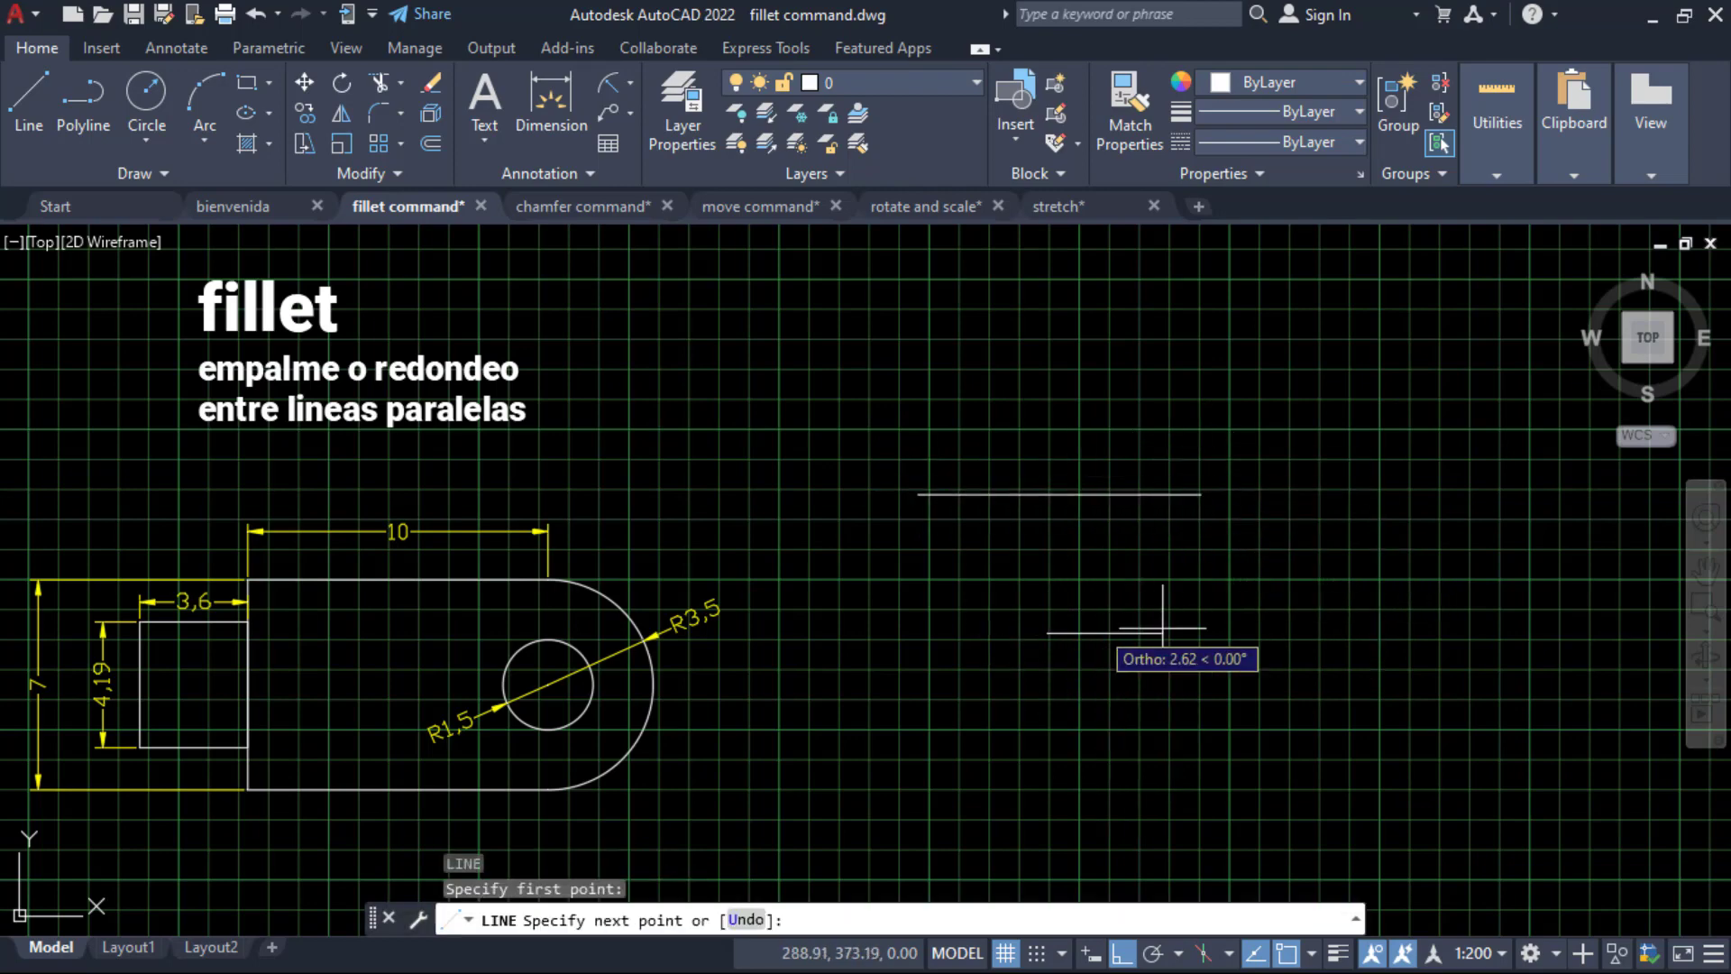
left_click(1381, 626)
right_click(1361, 608)
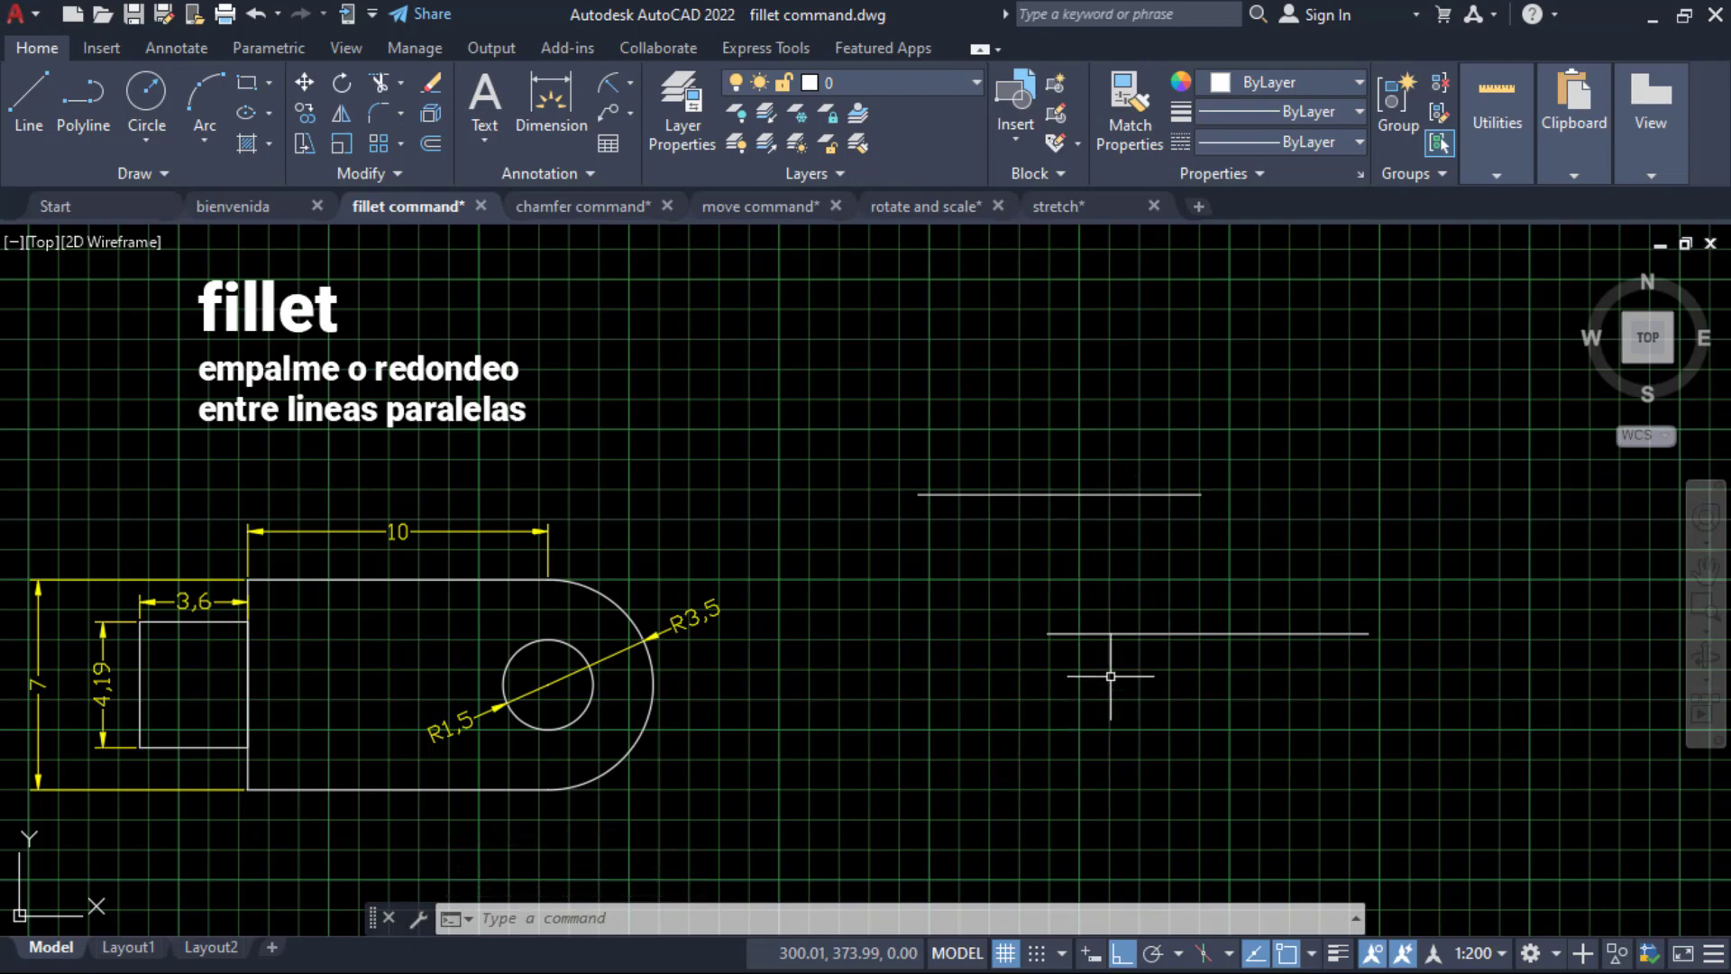
Fillet the two parallel lines with a semicircular arc at their ends farther from the dimensioned part, and erase the resulting shape.
left_click(377, 116)
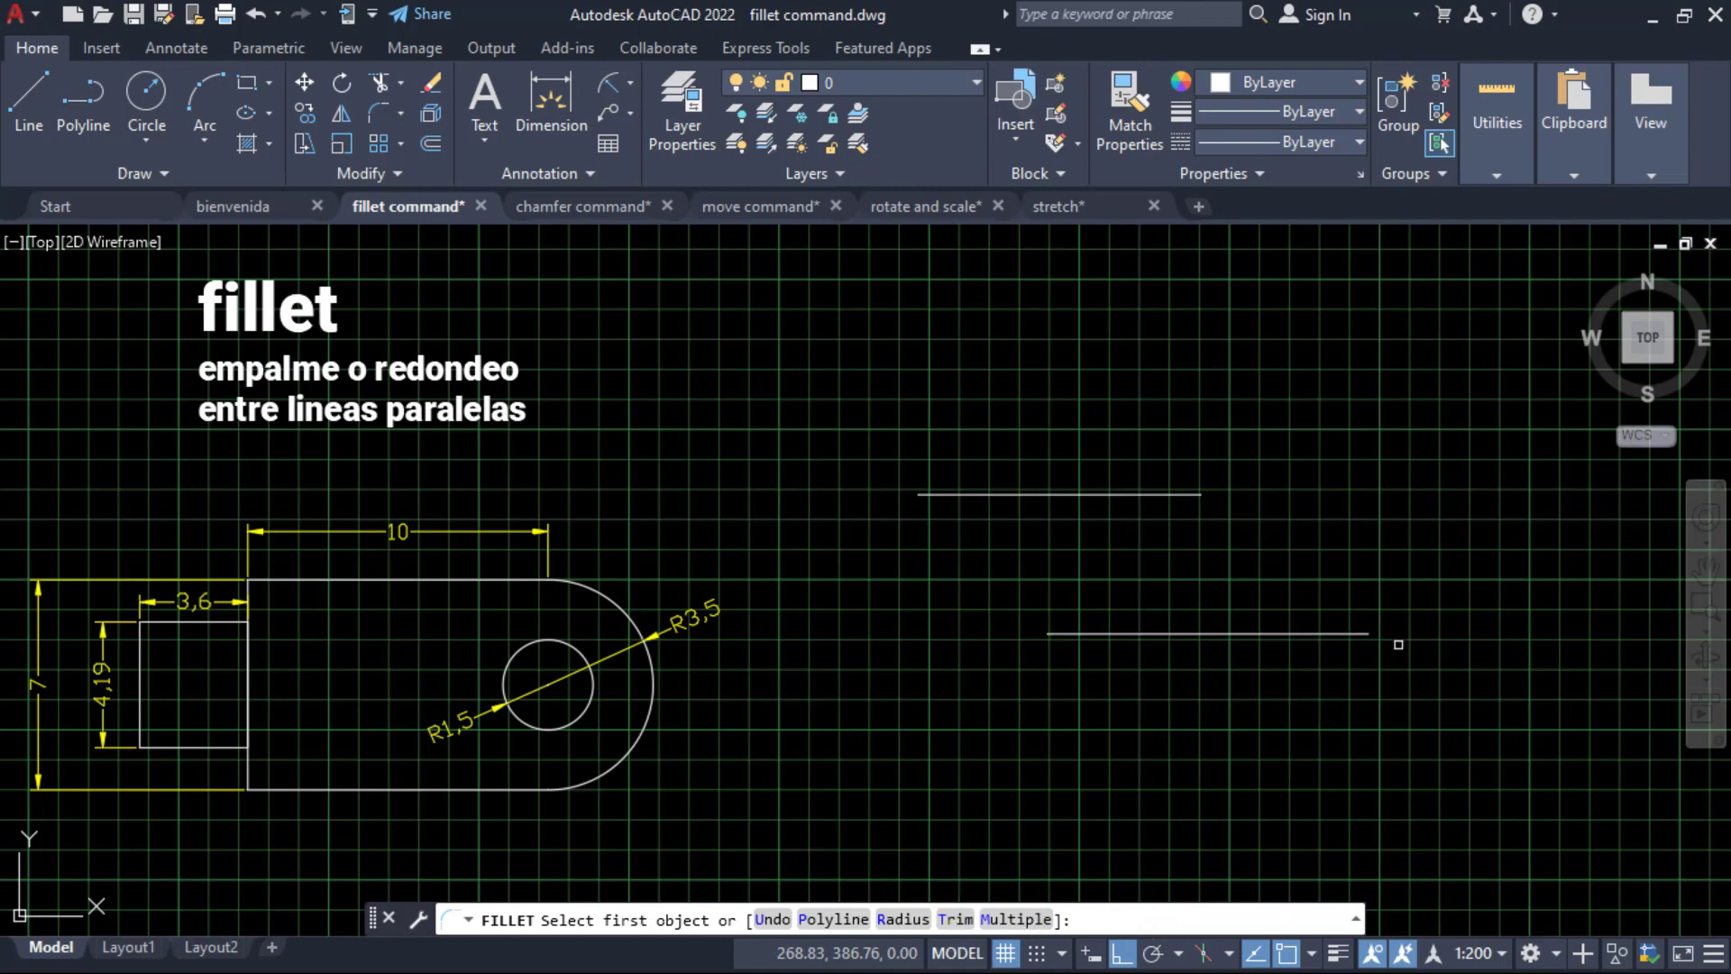
left_click(1339, 633)
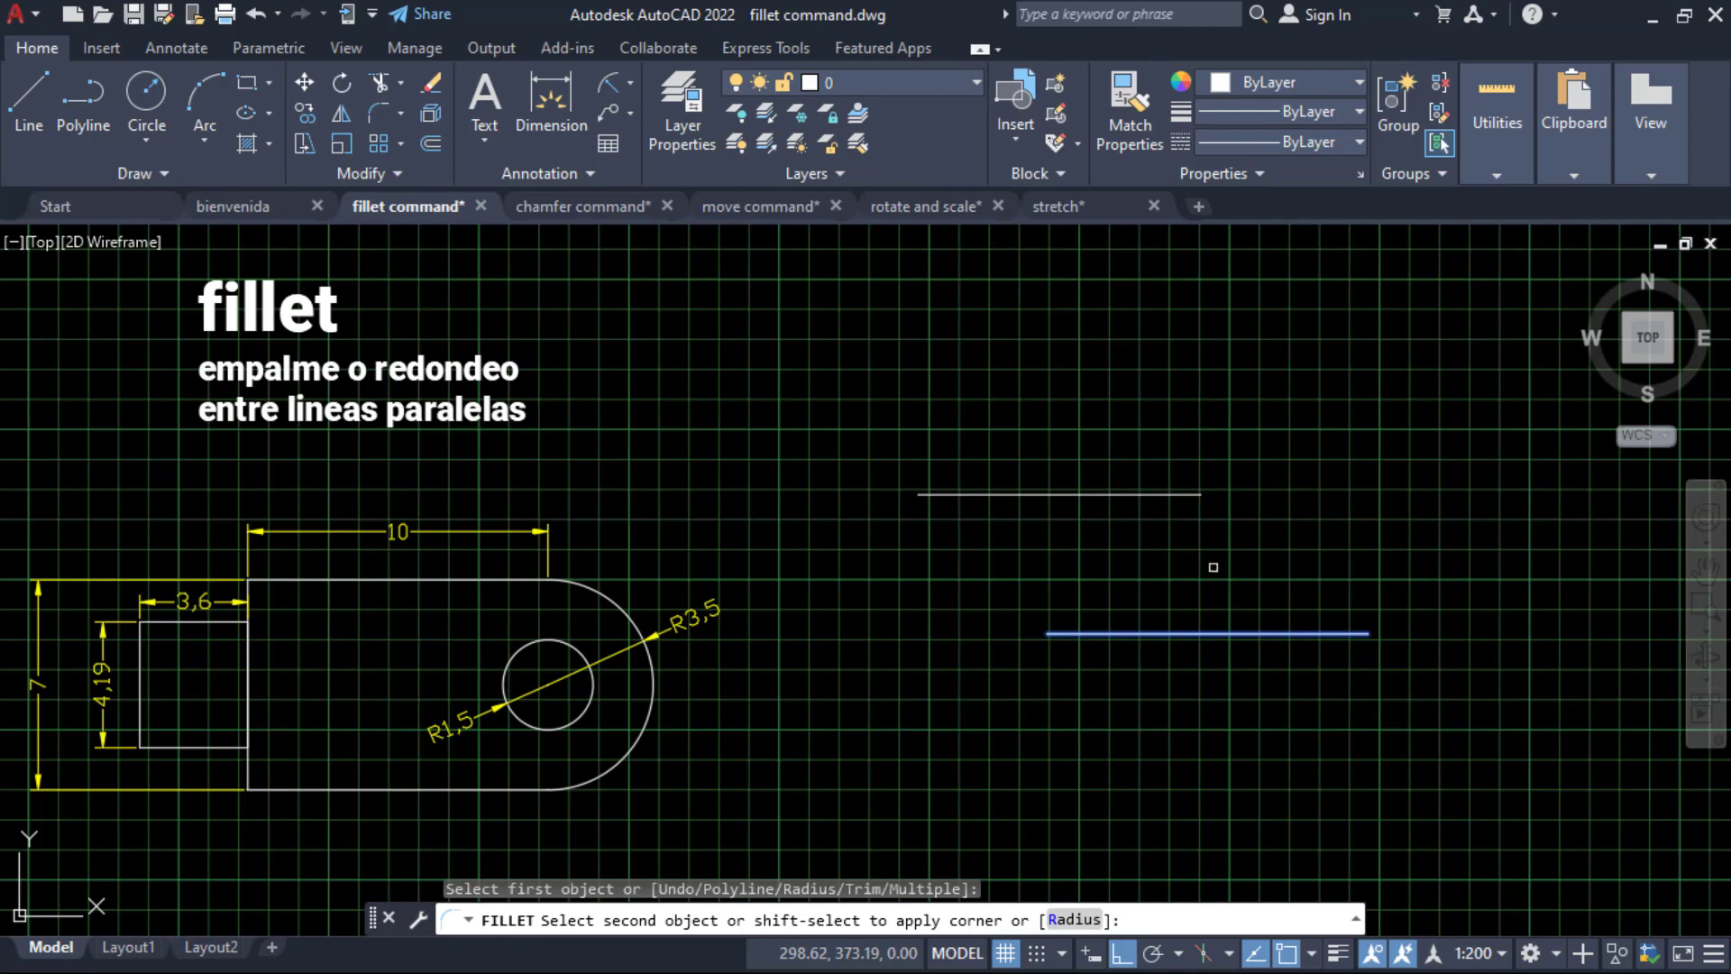
left_click(1176, 496)
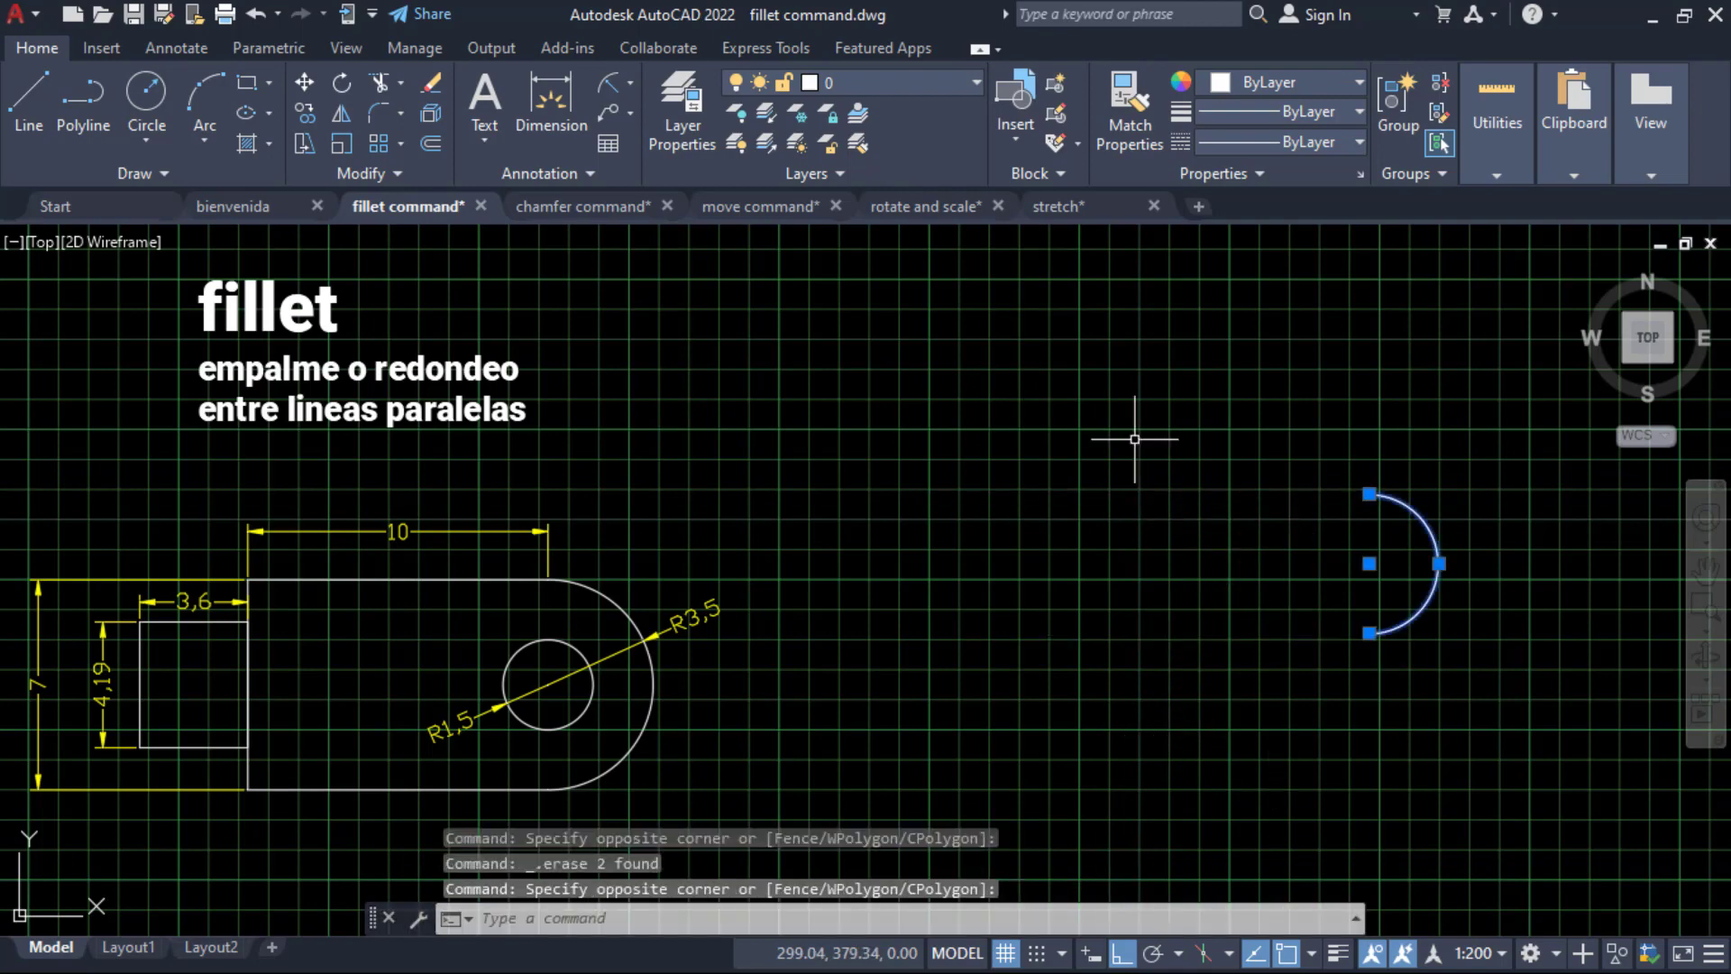
key("Delete")
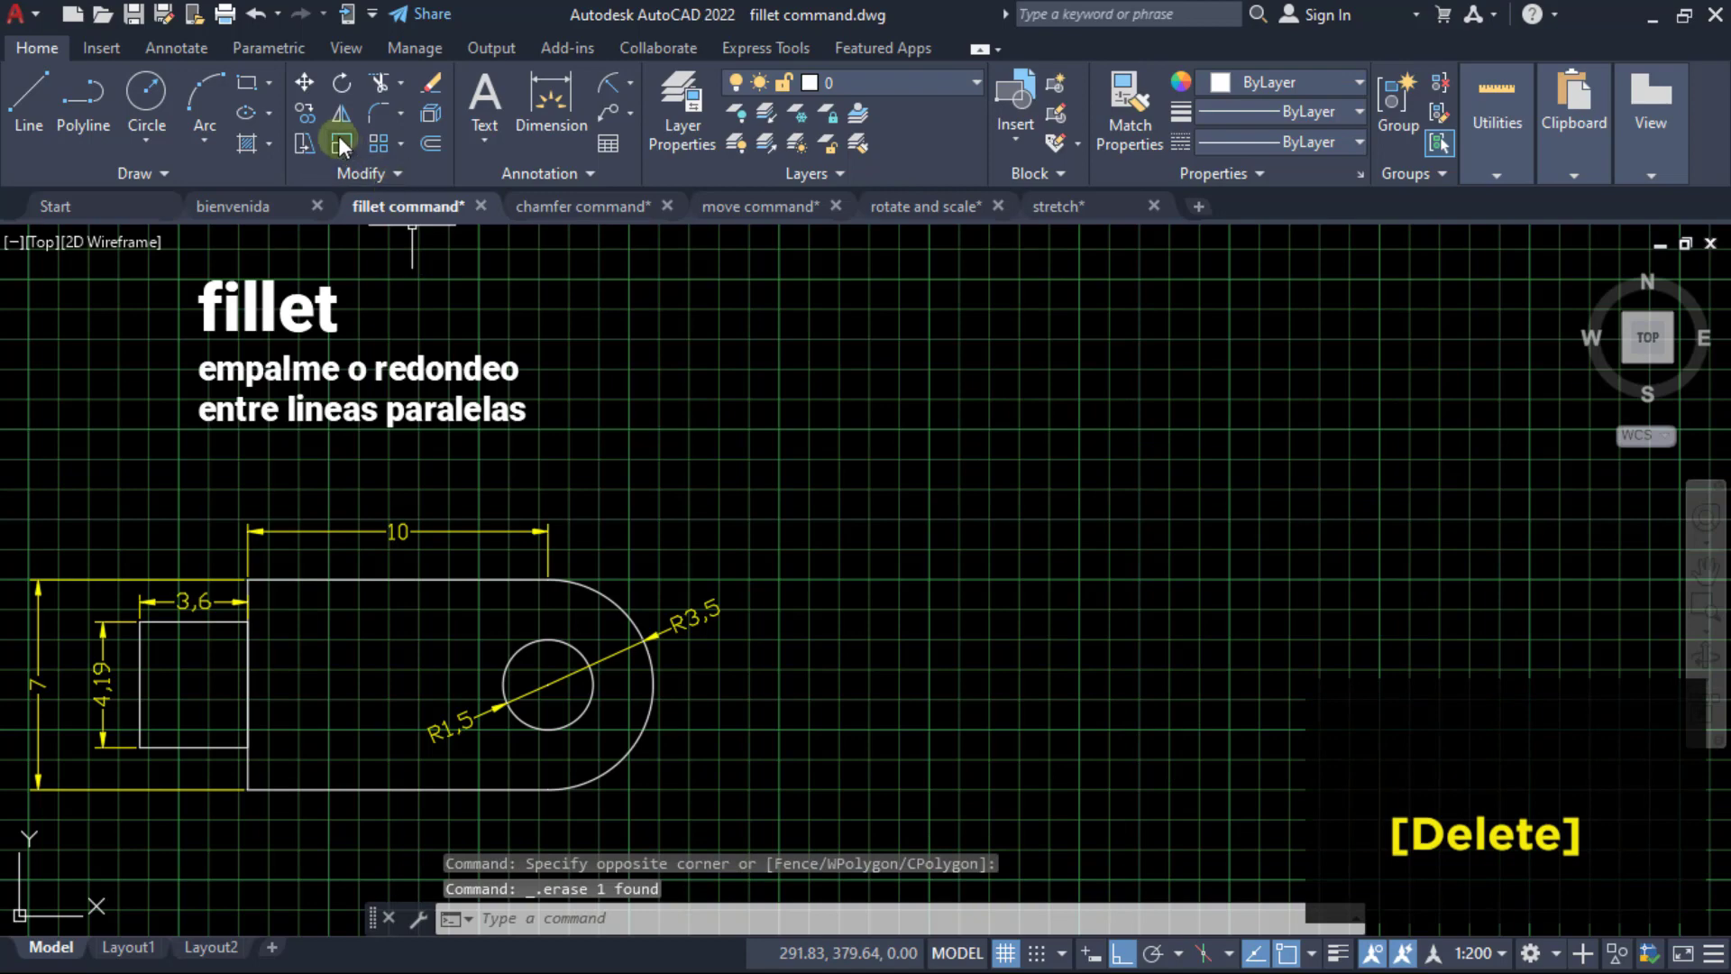
Draw two parallel horizontal lines, widely spaced one above the other, in the empty area beside the dimensioned part.
left_click(40, 95)
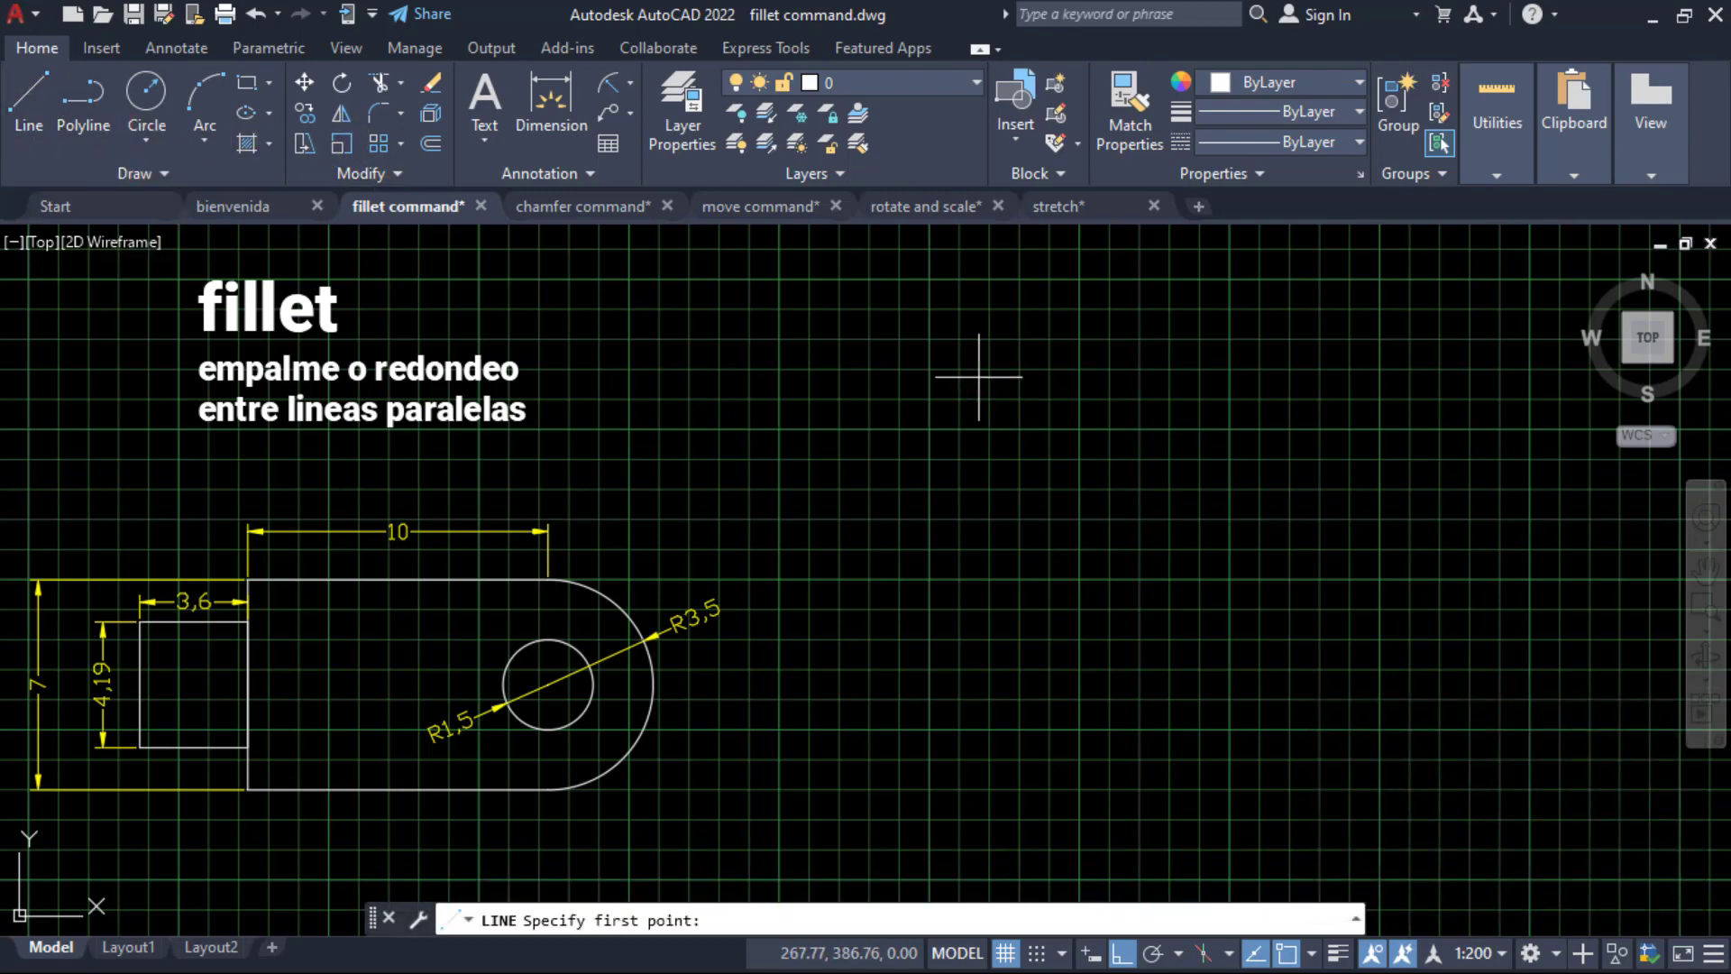
left_click(895, 377)
left_click(1142, 377)
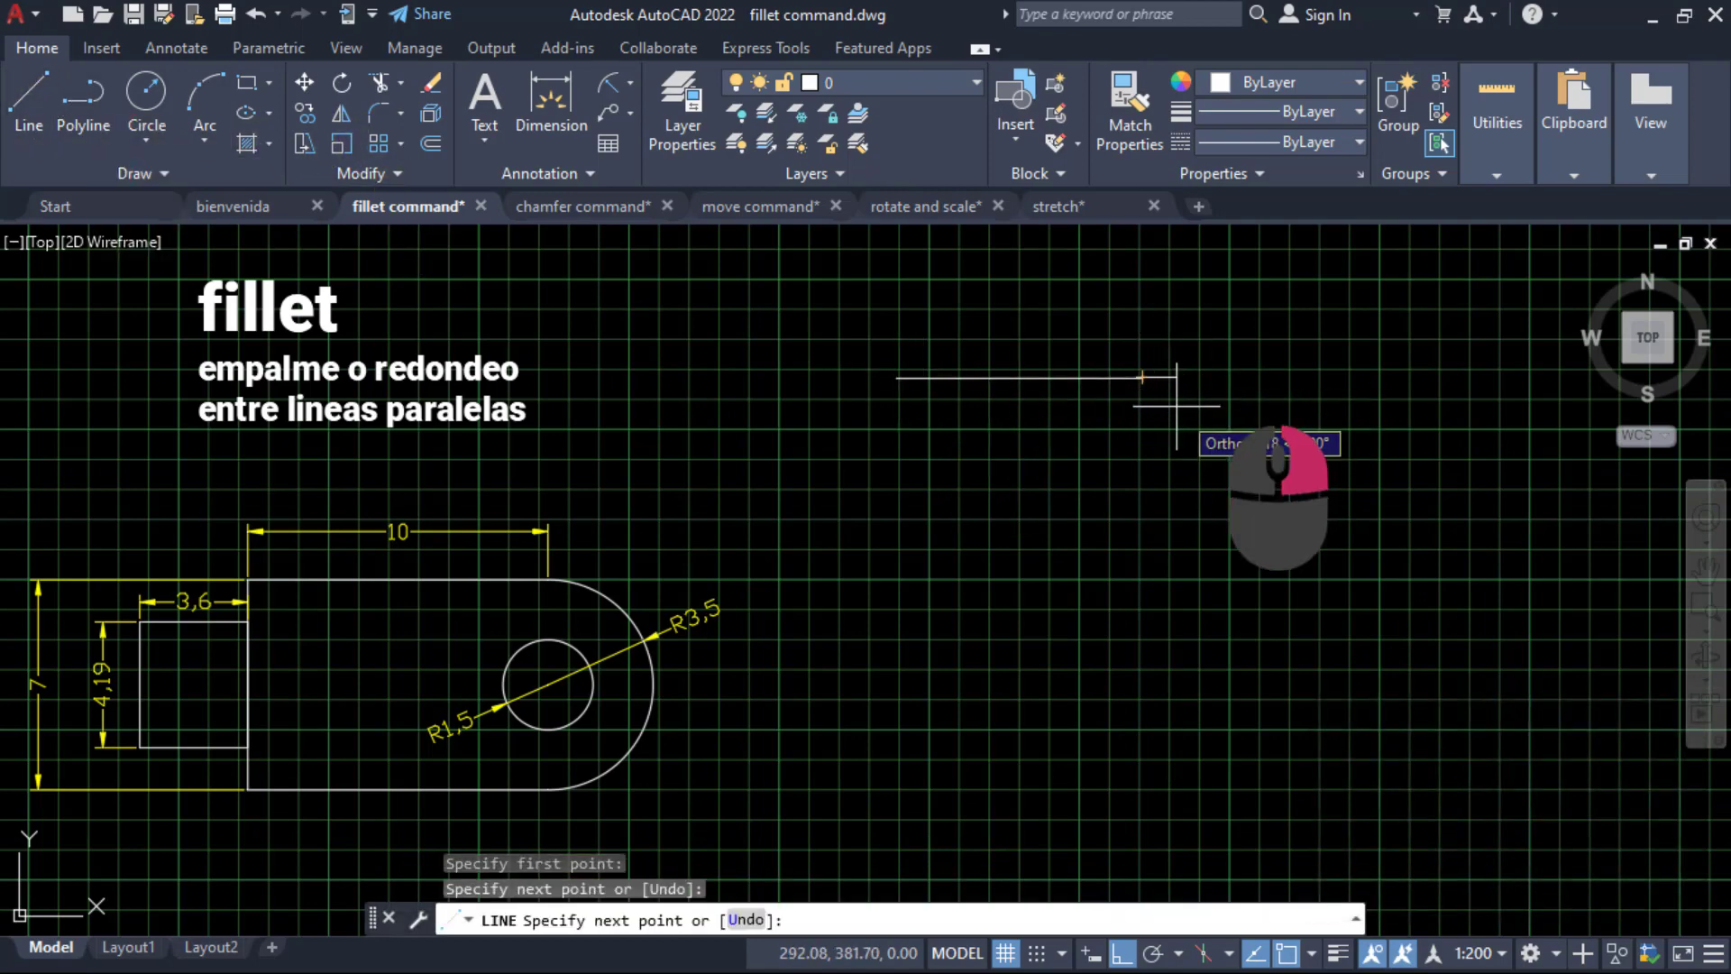
right_click(1142, 377)
left_click(29, 106)
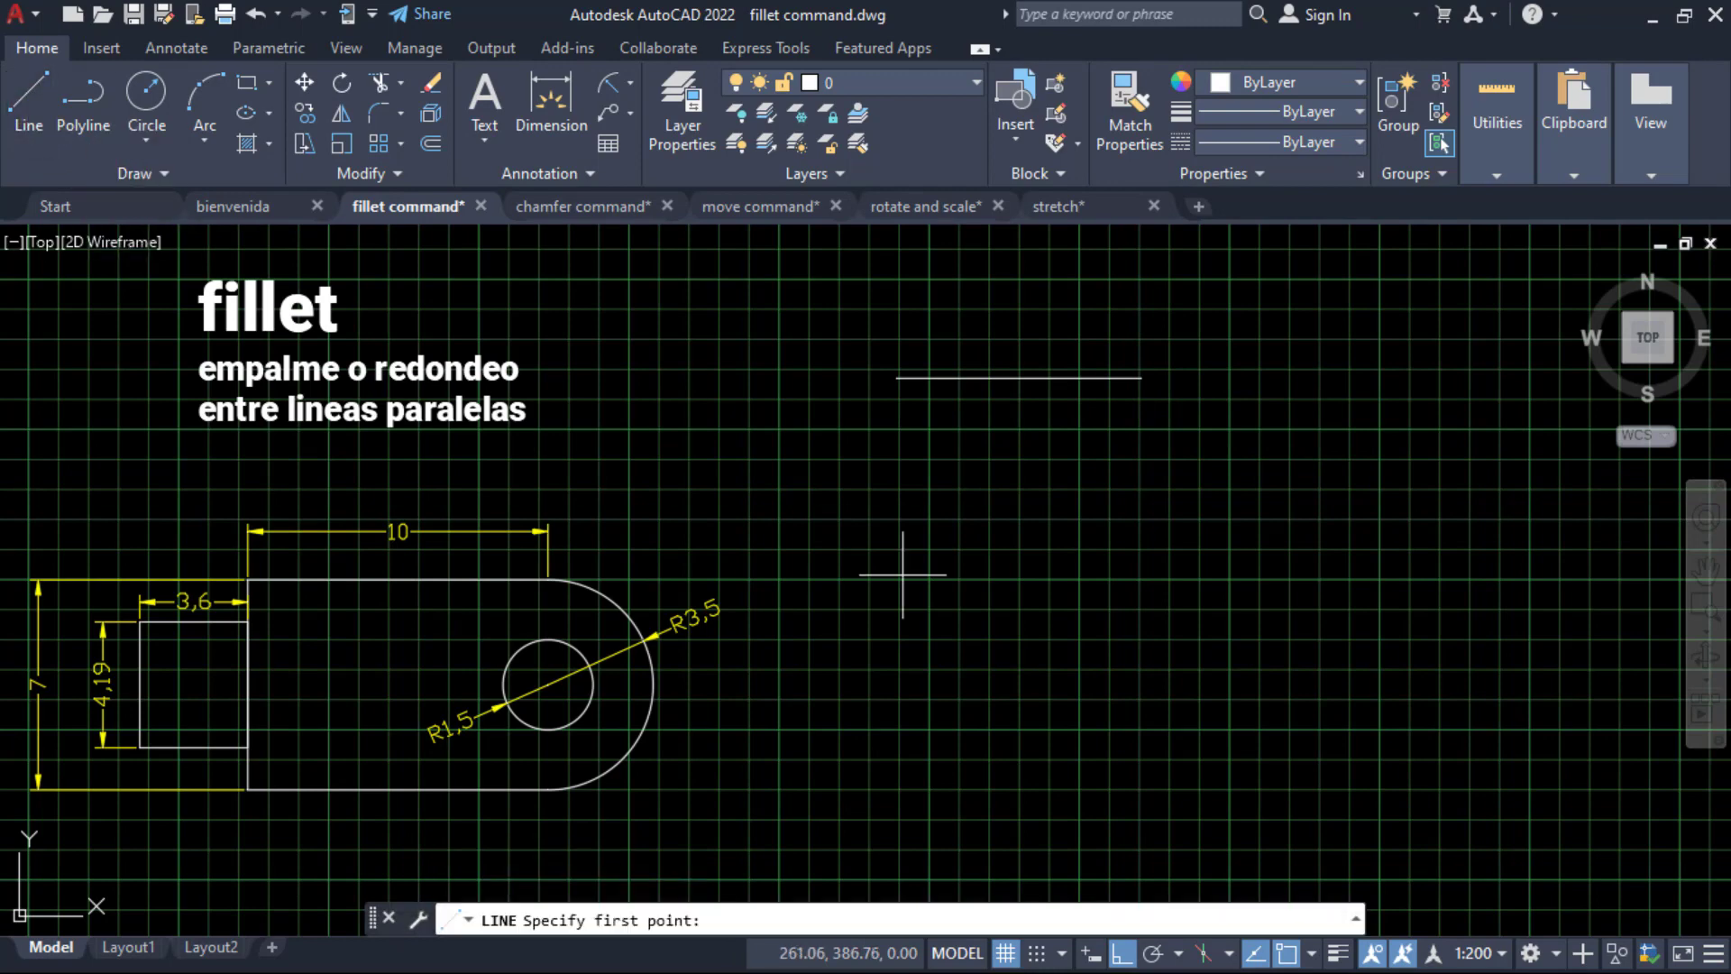
left_click(901, 826)
right_click(1181, 804)
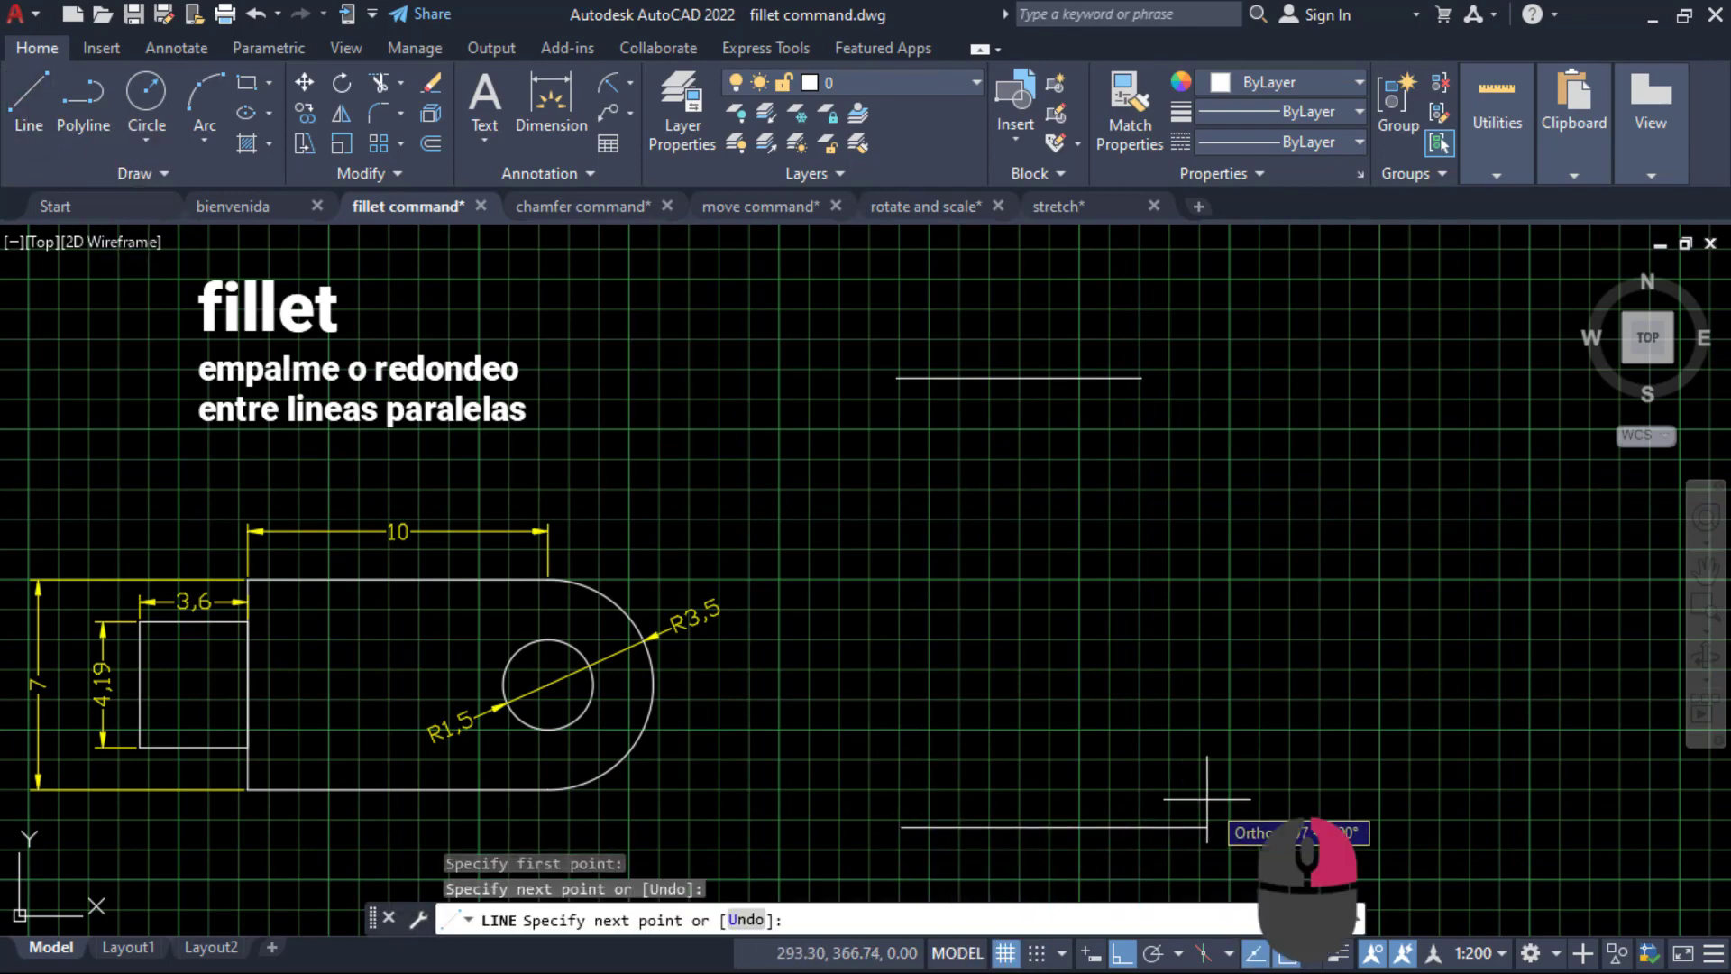
Fillet the widely spaced parallel lines with a semicircular arc joining their ends farther from the dimensioned part.
left_click(377, 114)
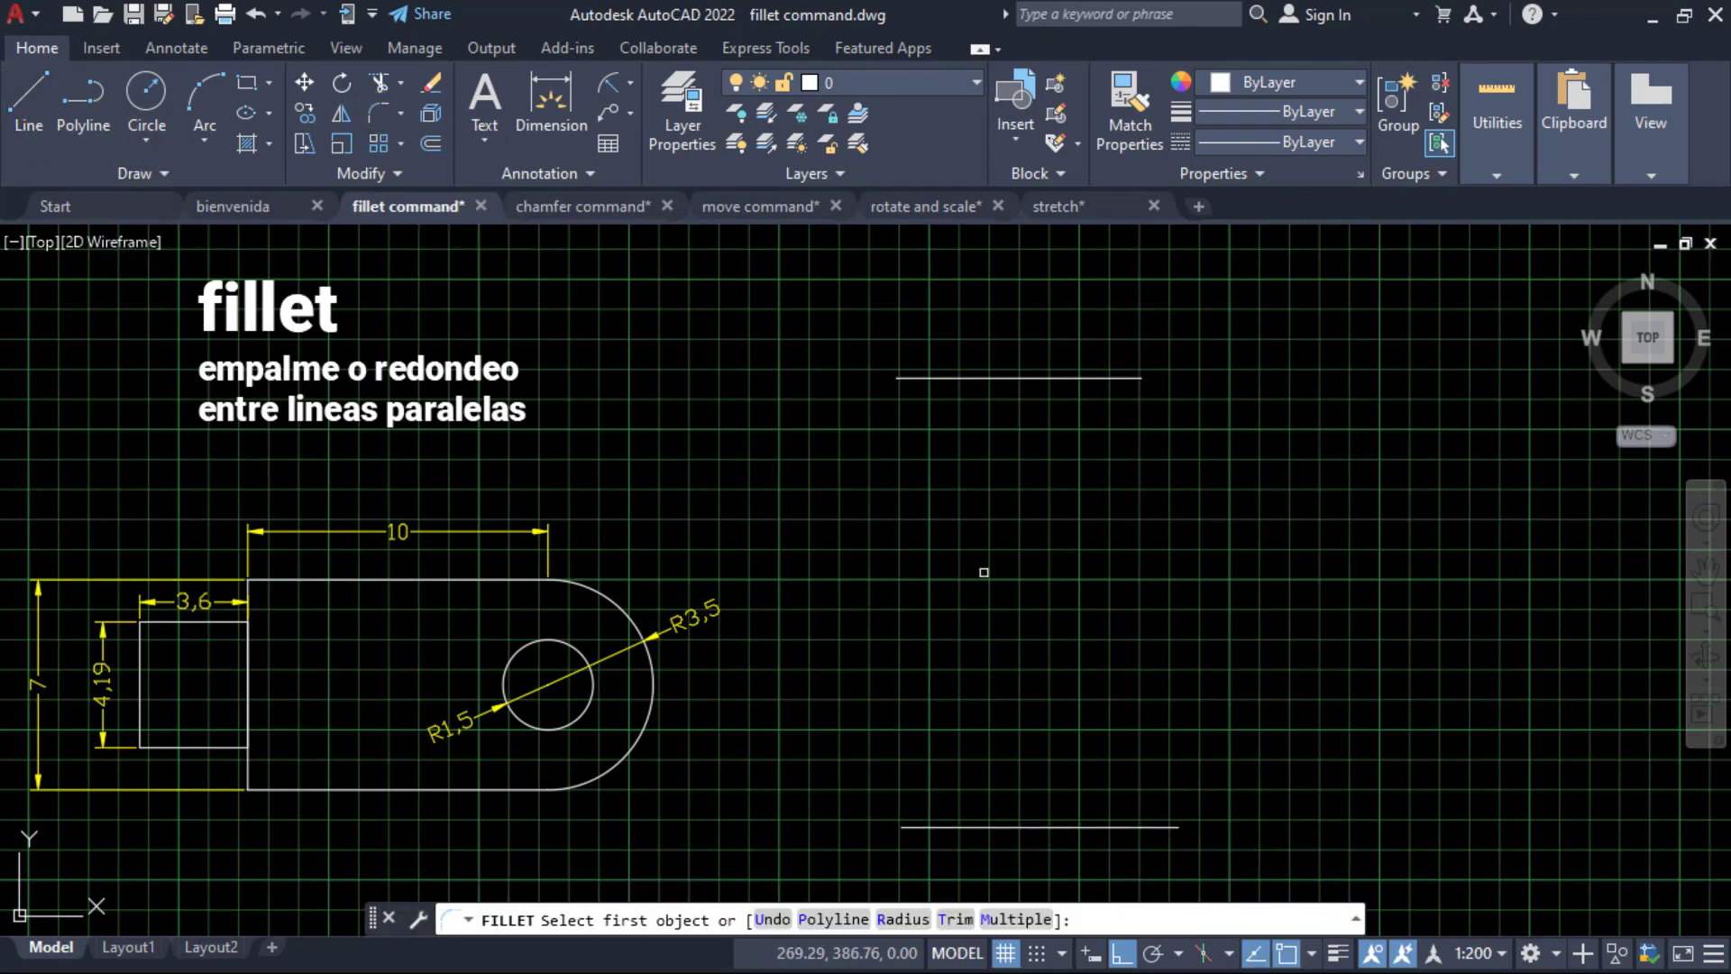
left_click(1159, 827)
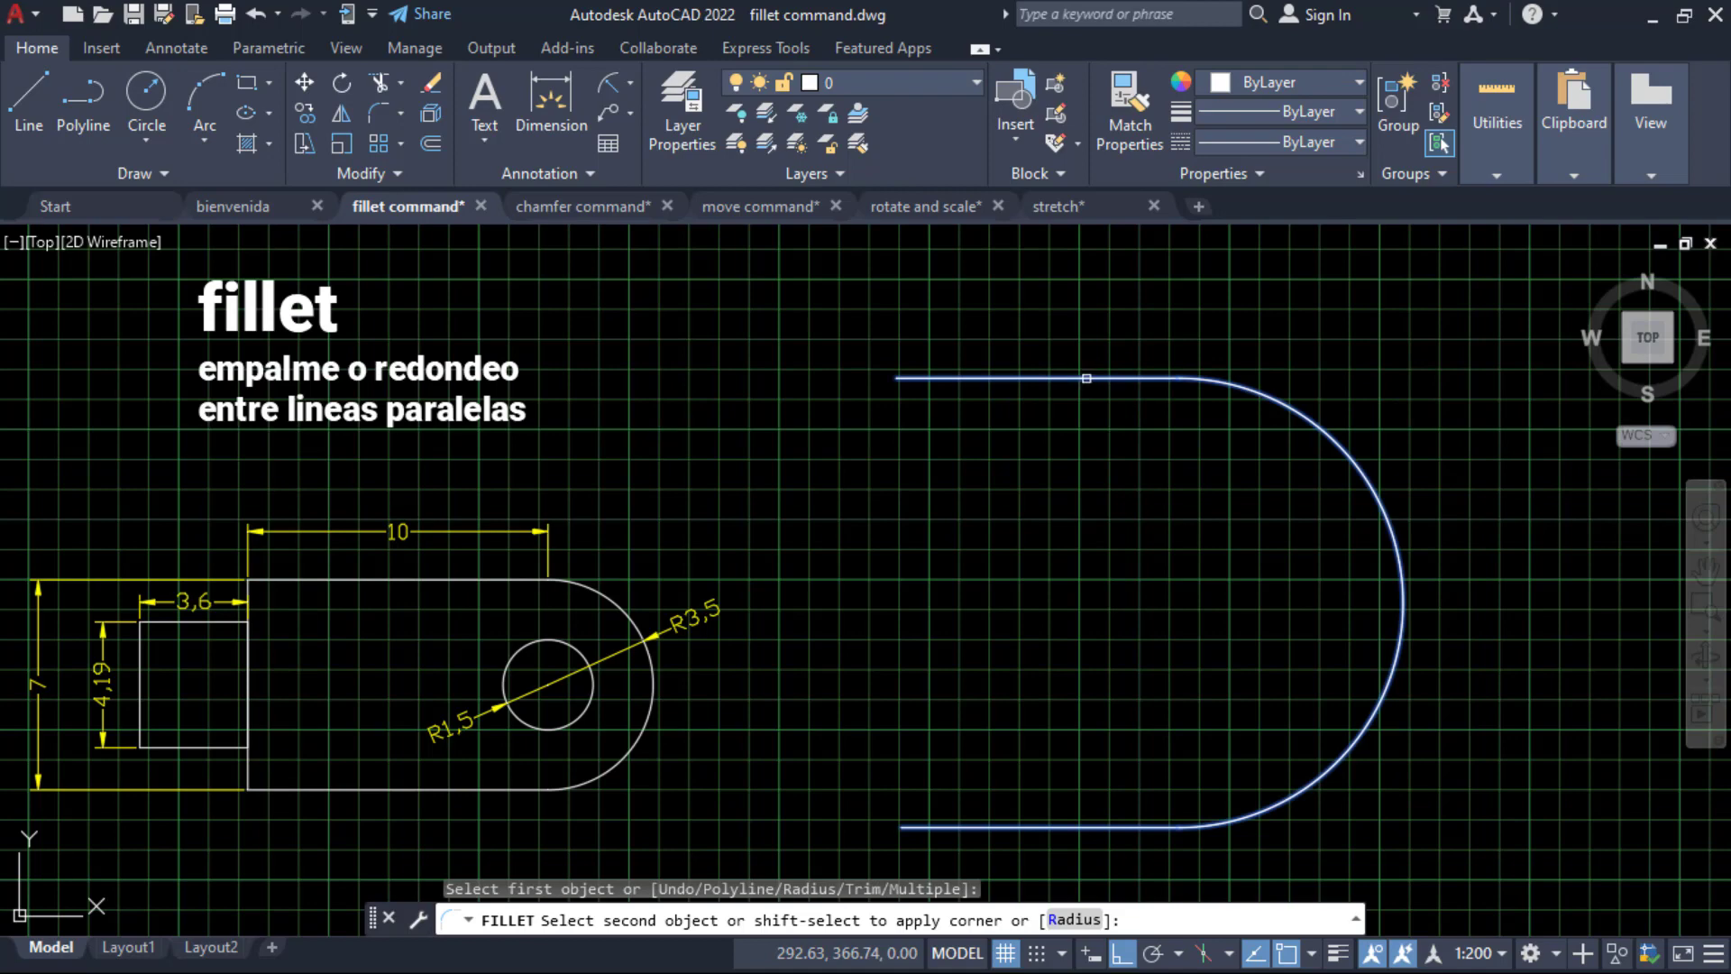
key("Escape")
Erase the two widely spaced lines and the arc joining them.
left_click(1489, 825)
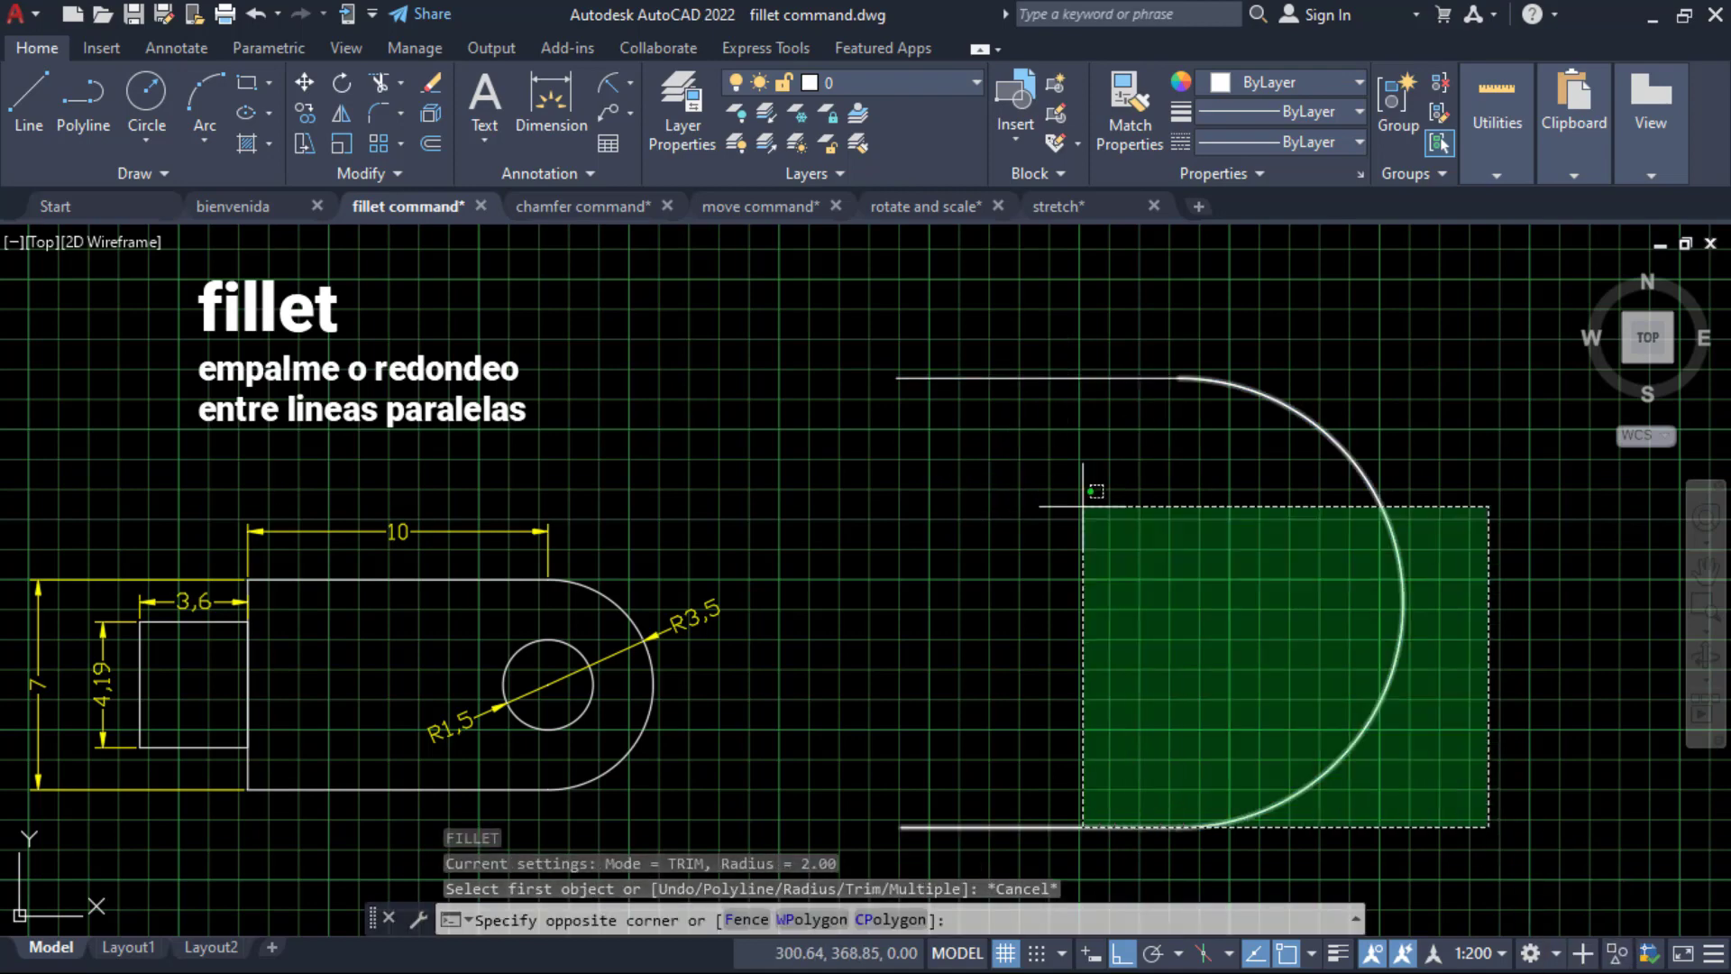
left_click(937, 331)
key("Delete")
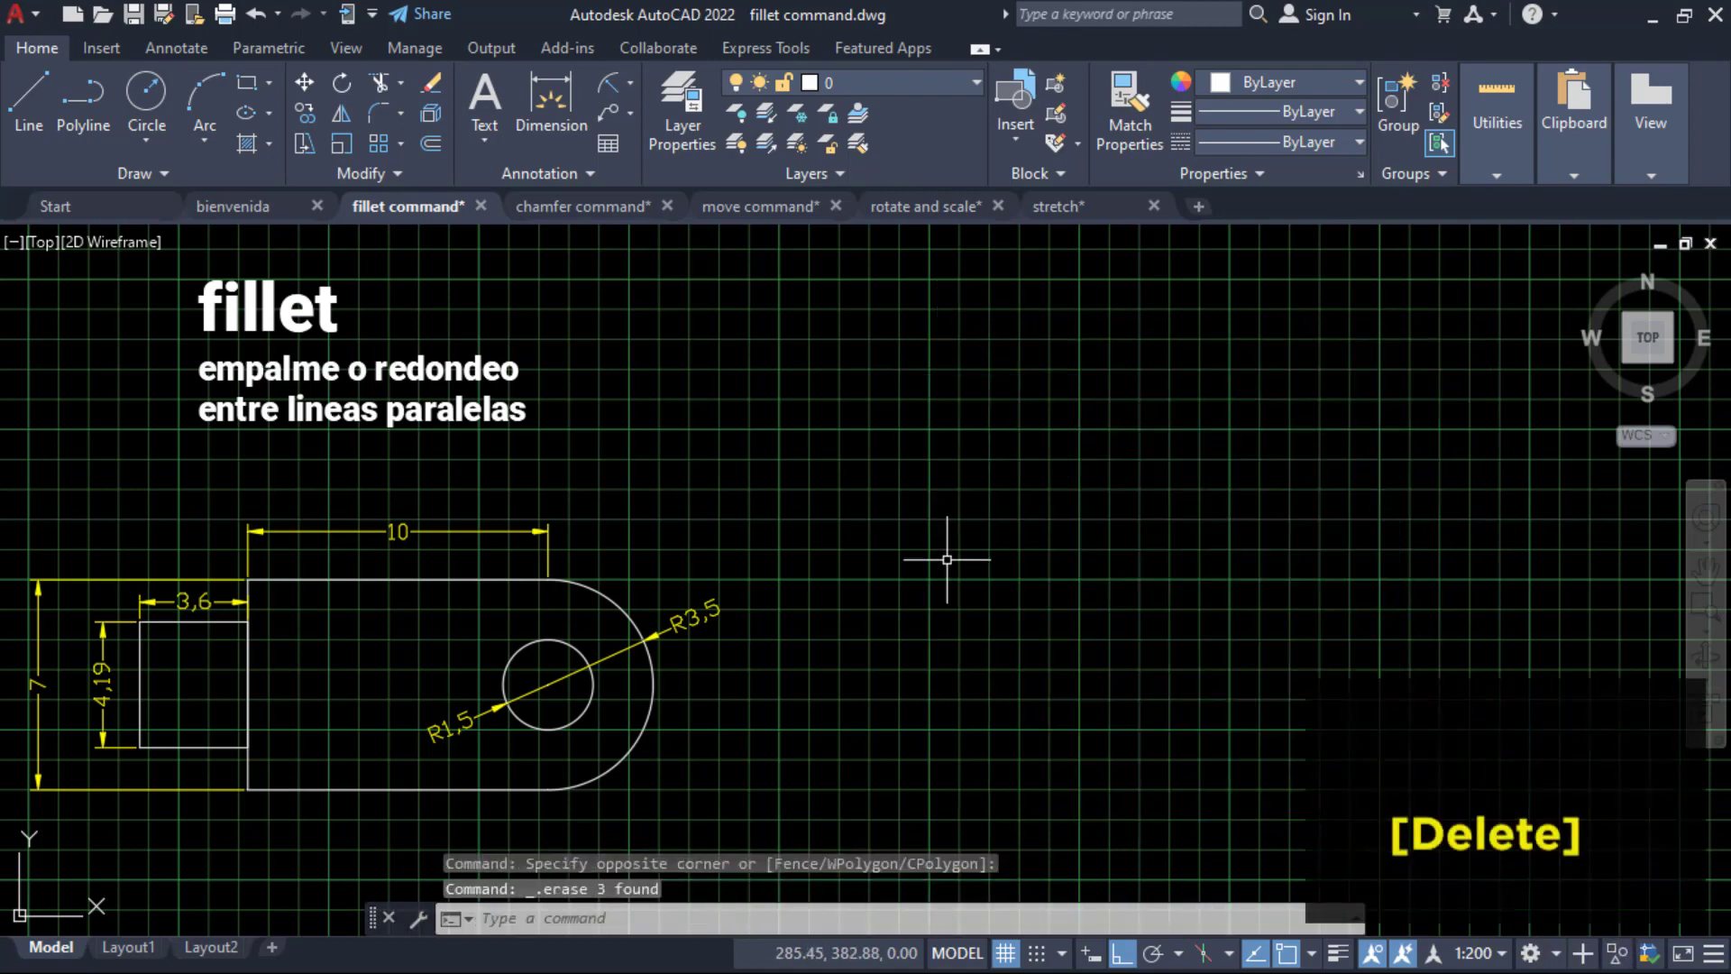
Draw an open polyline beside the dimensioned part, going 10 to the left, 7 down and 10 to the right.
mouse_move(955, 622)
middle_mouse_down()
mouse_move(965, 610)
mouse_move(962, 626)
middle_mouse_up()
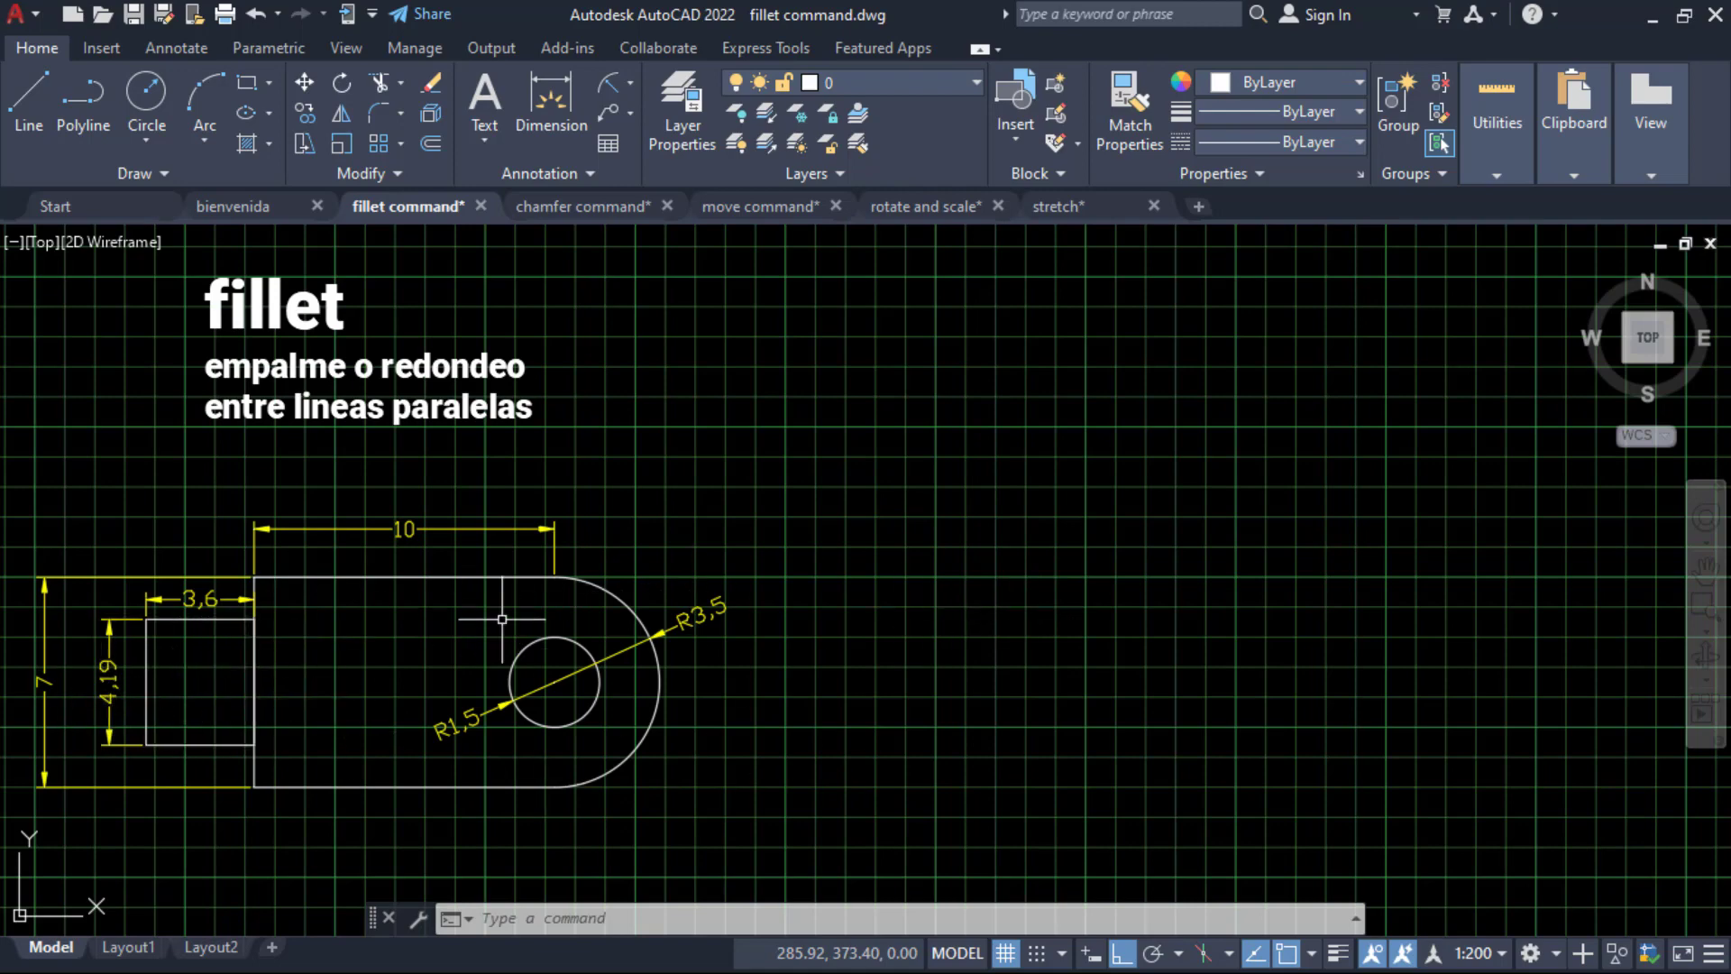
left_click(83, 101)
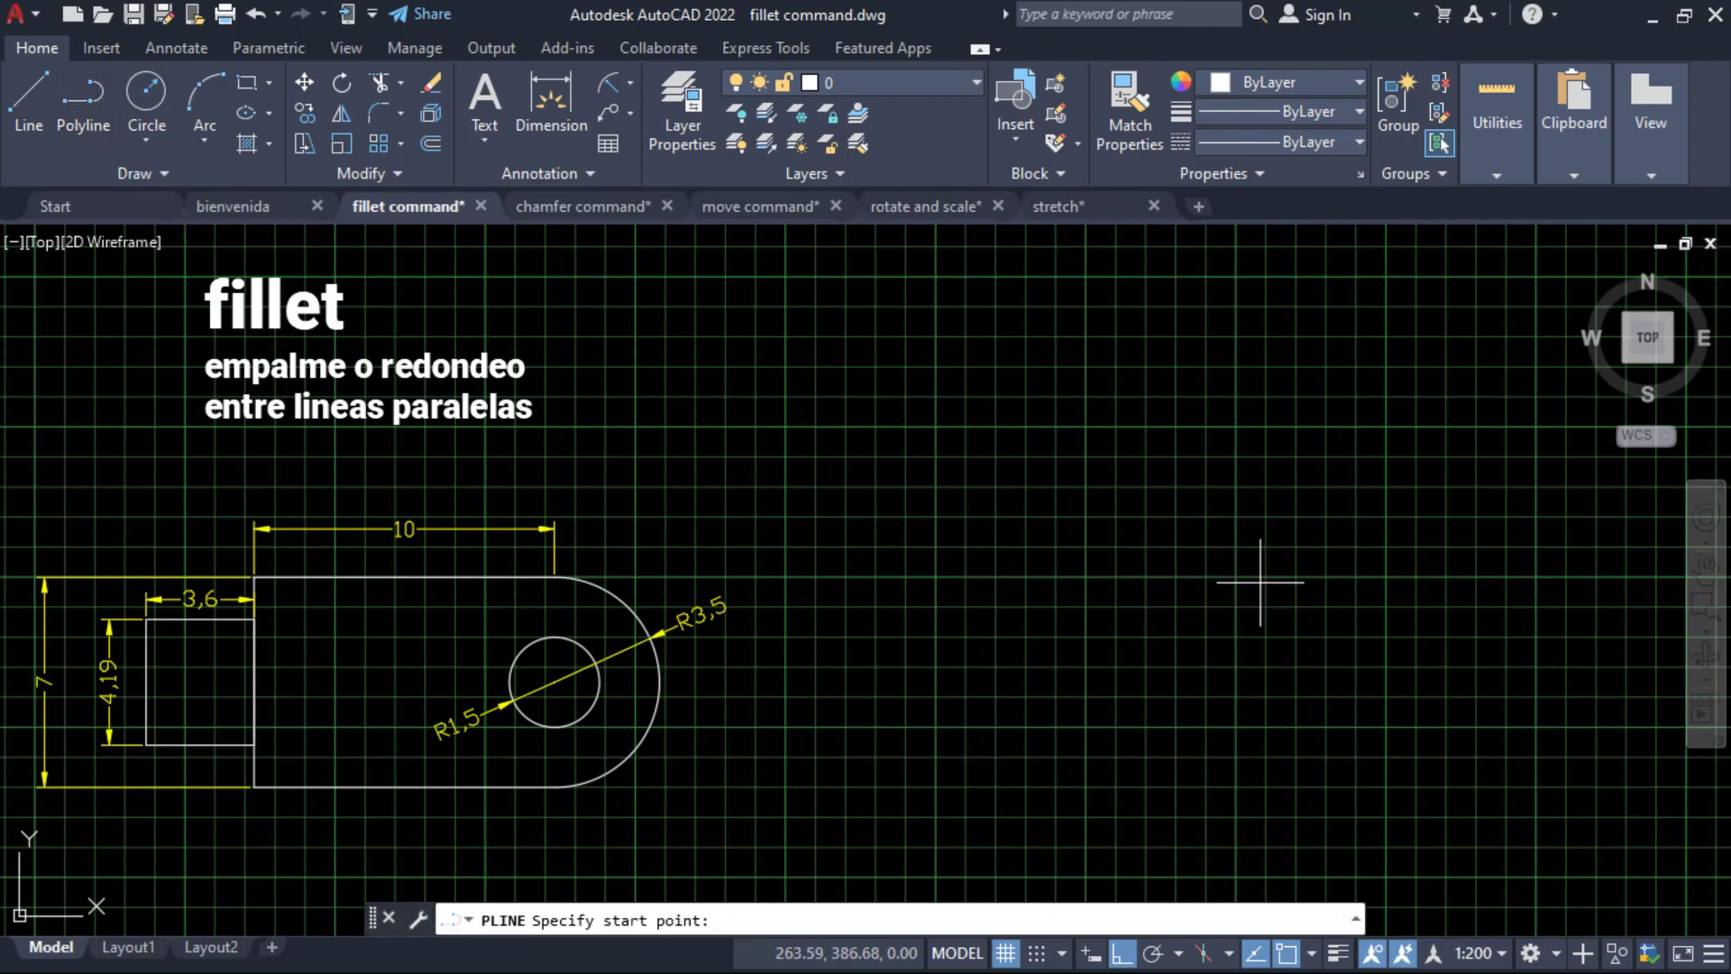
left_click(1389, 574)
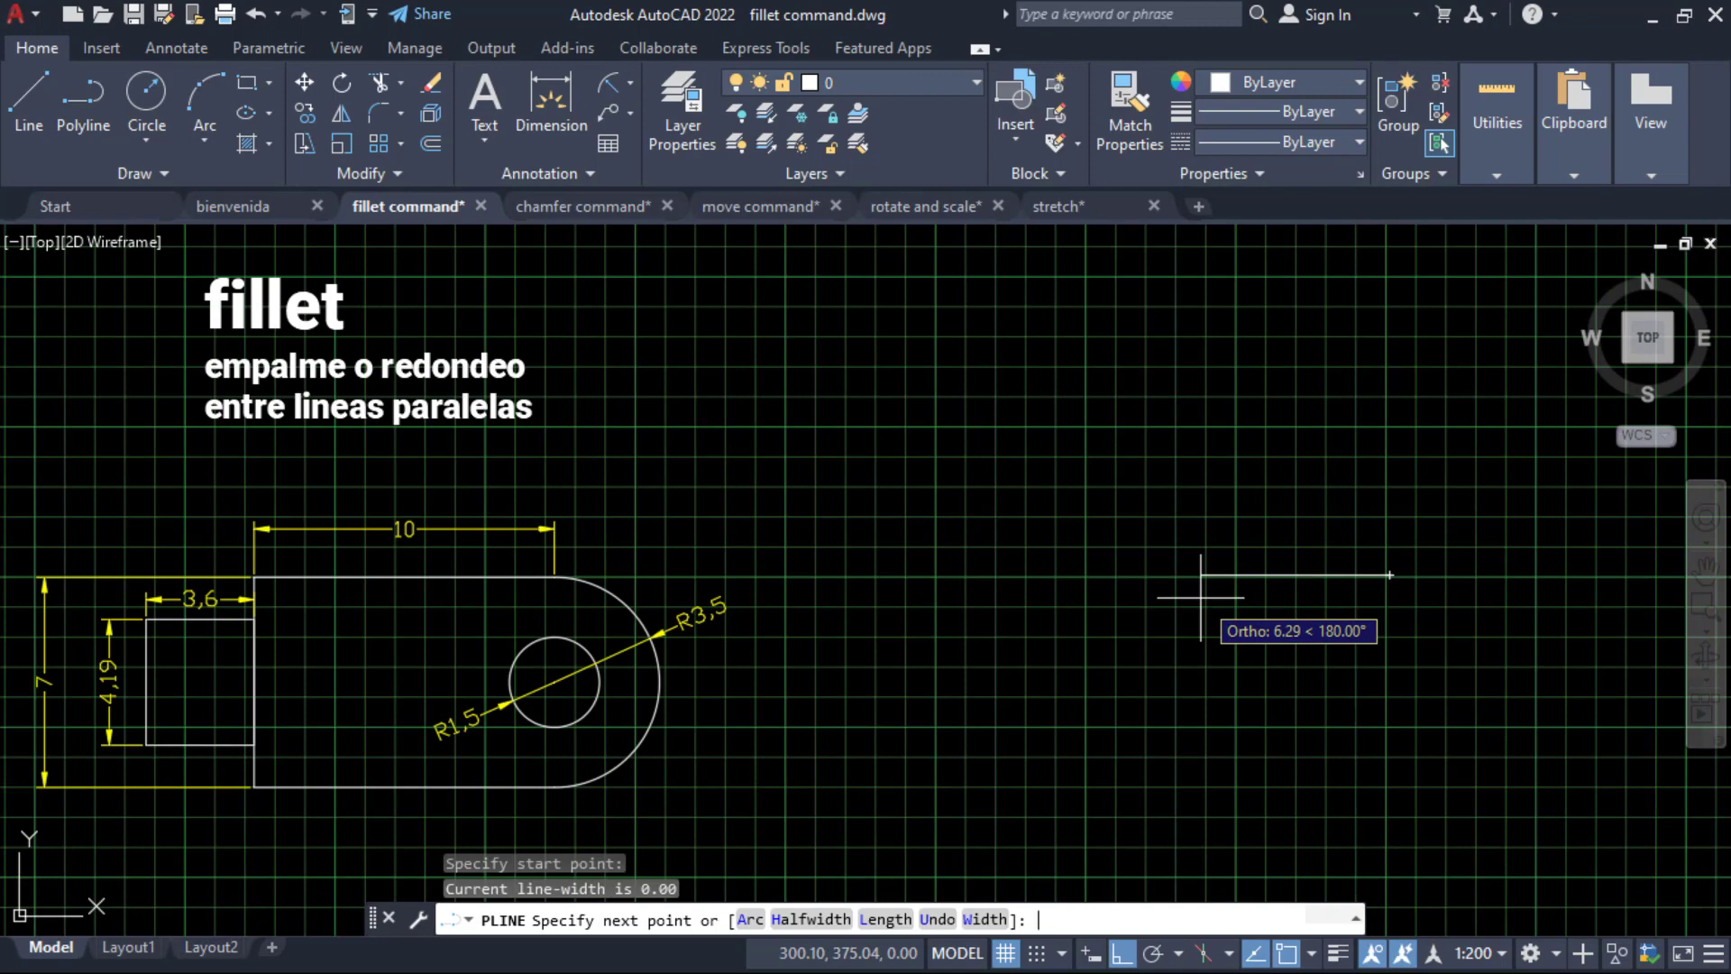
type("10")
key("Return")
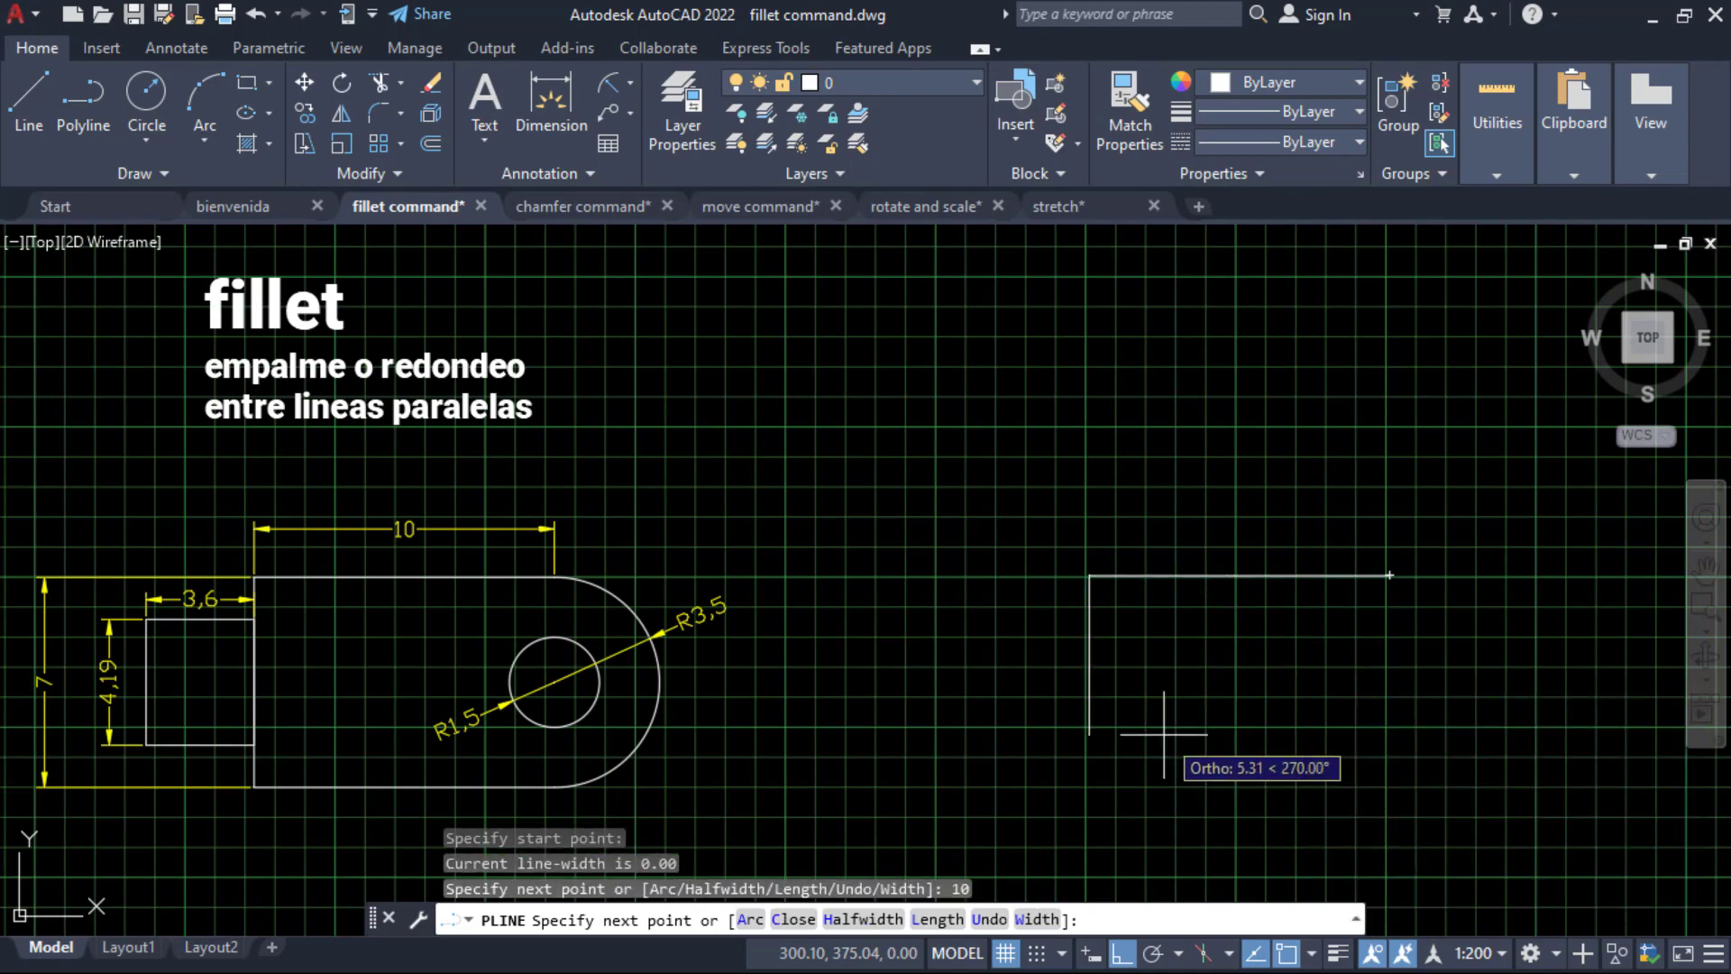
type("7")
key("Return")
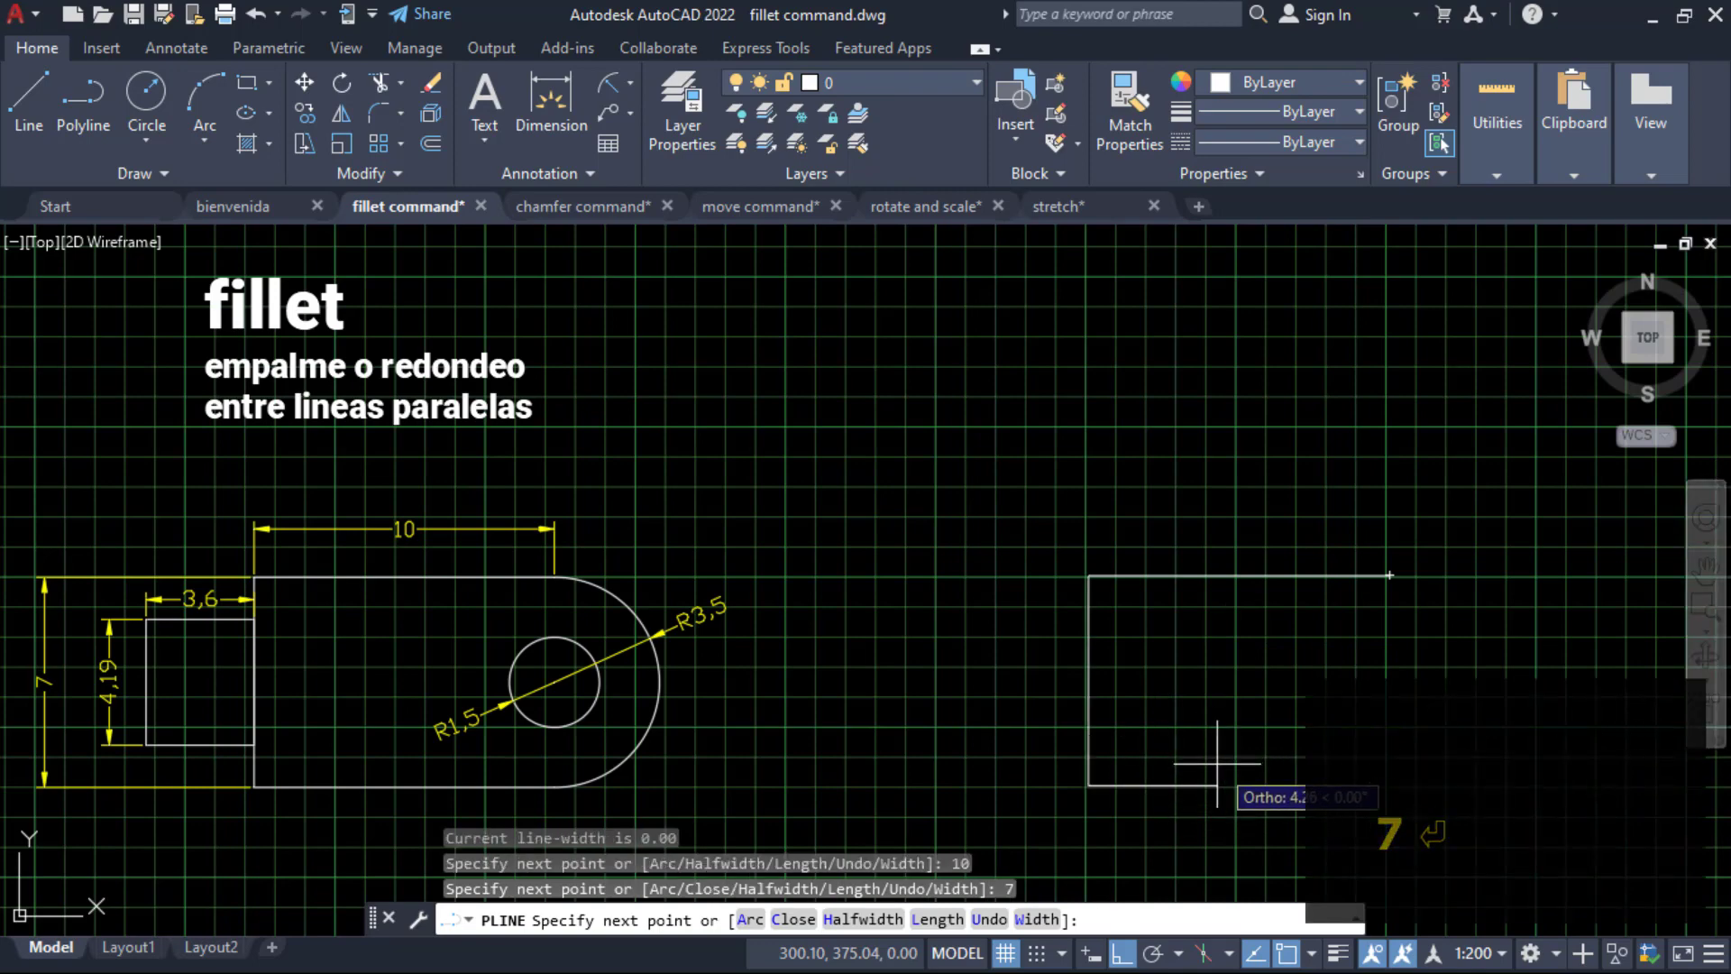
type("1")
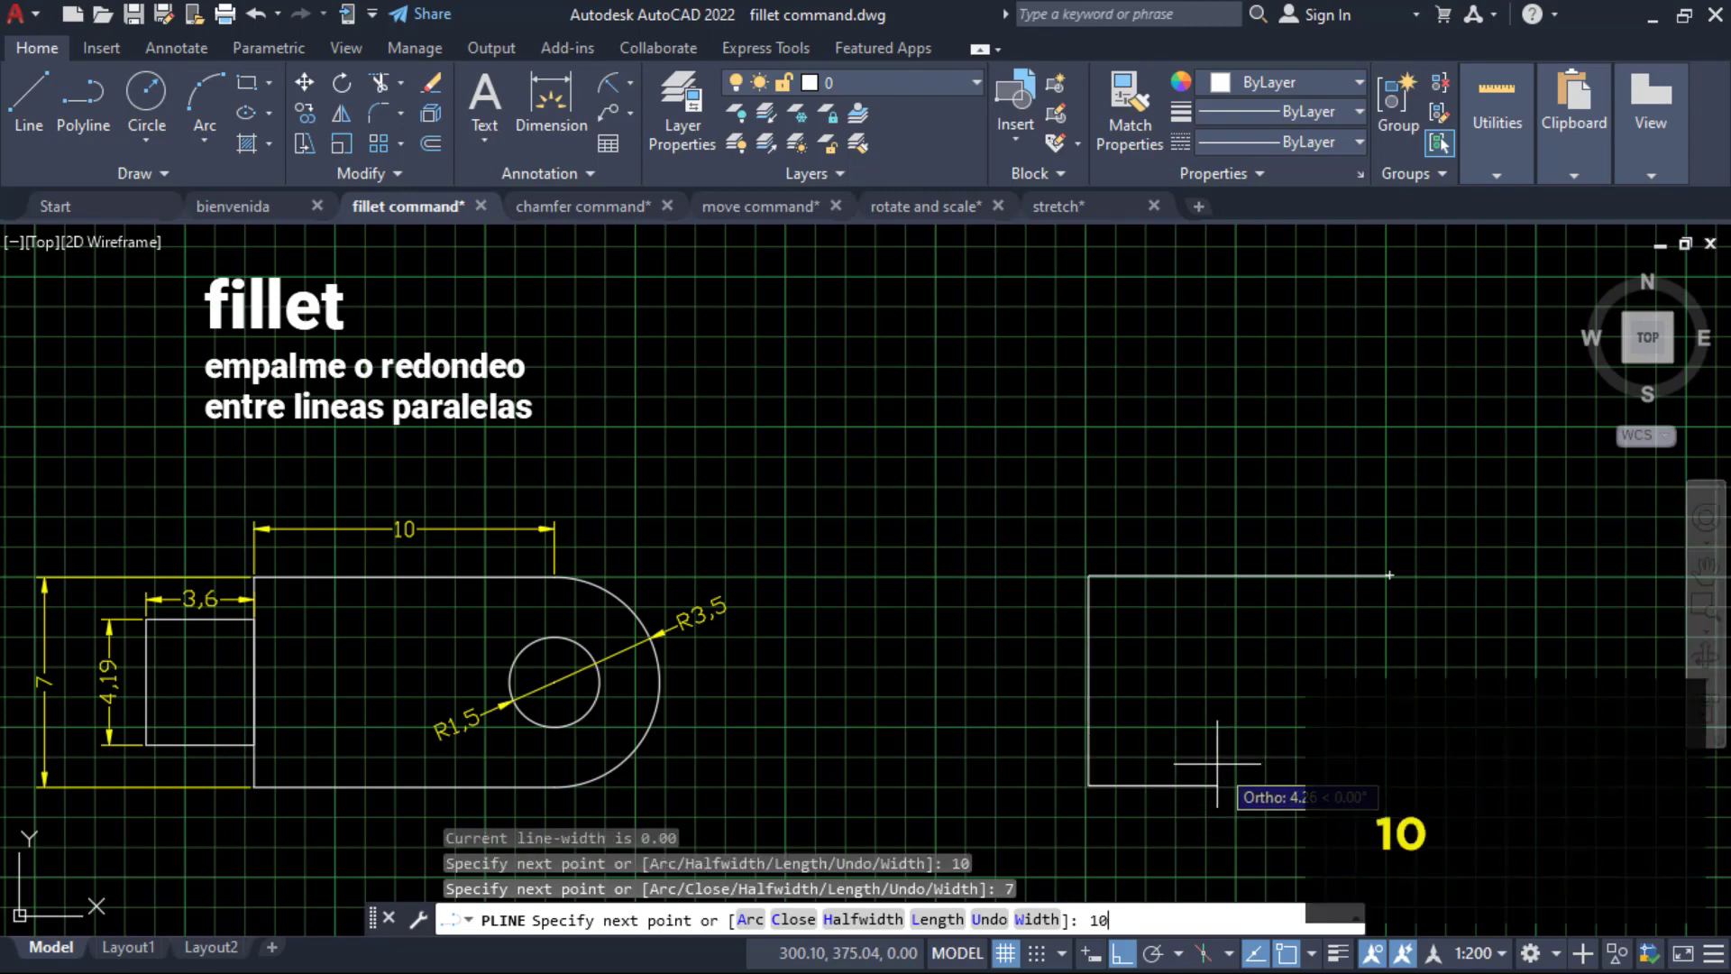
type("0")
key("Return")
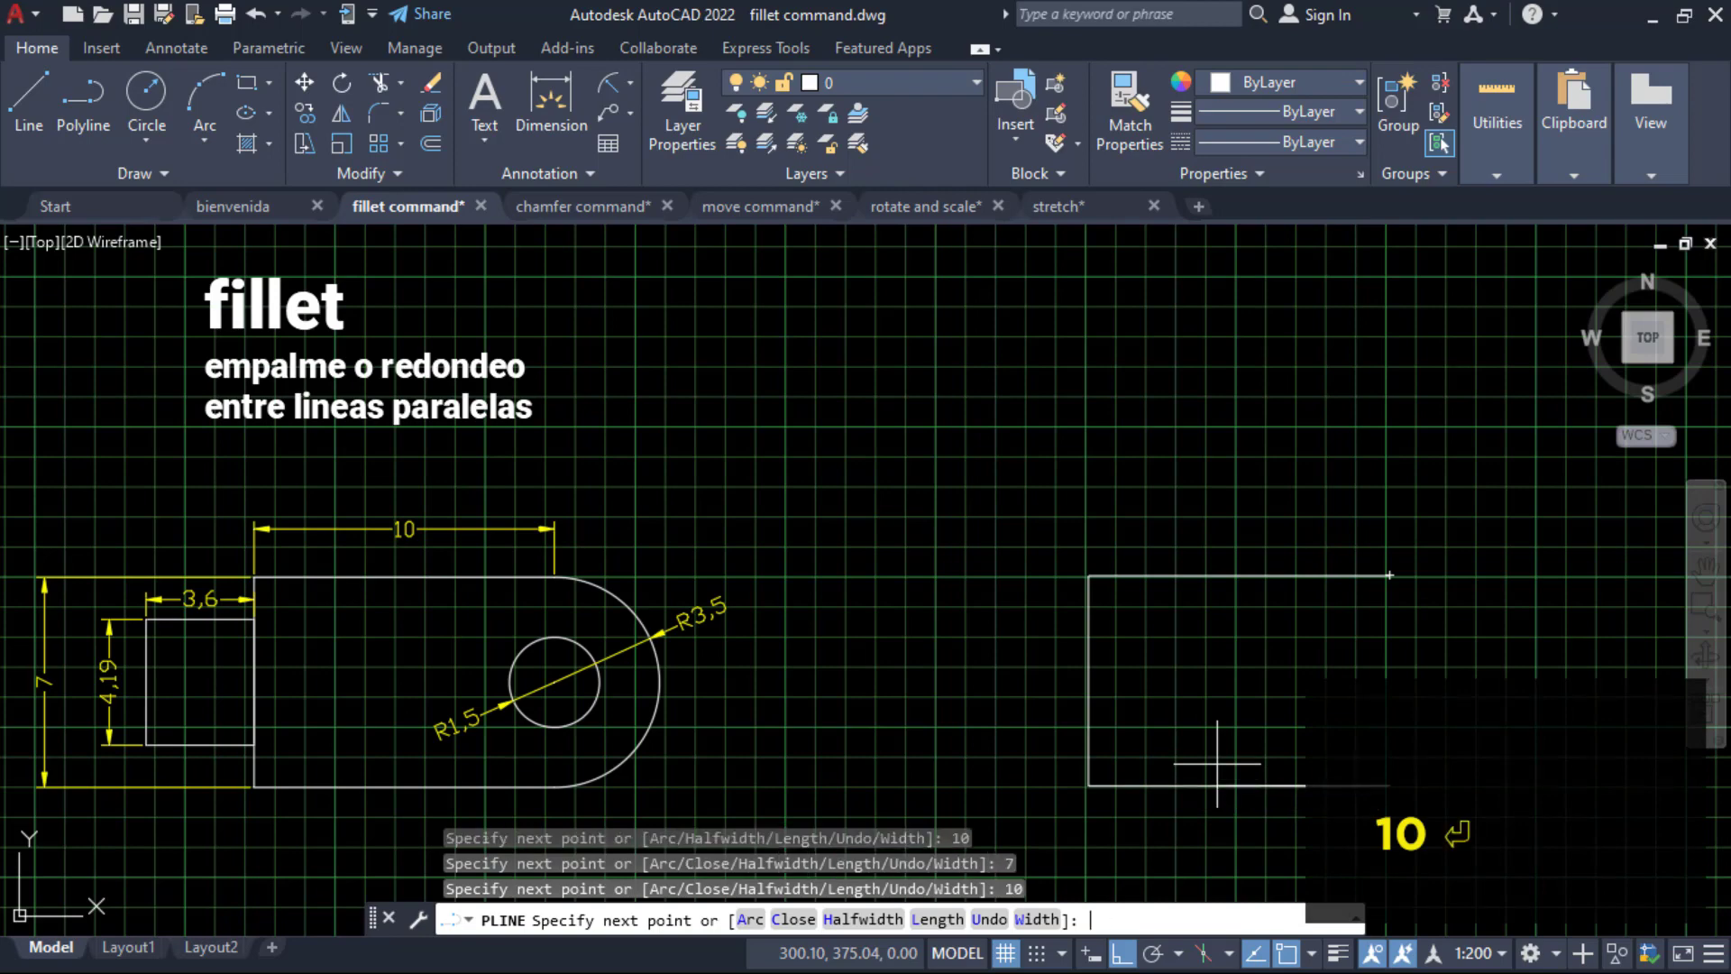
middle_click_drag(1224, 665, 1141, 546)
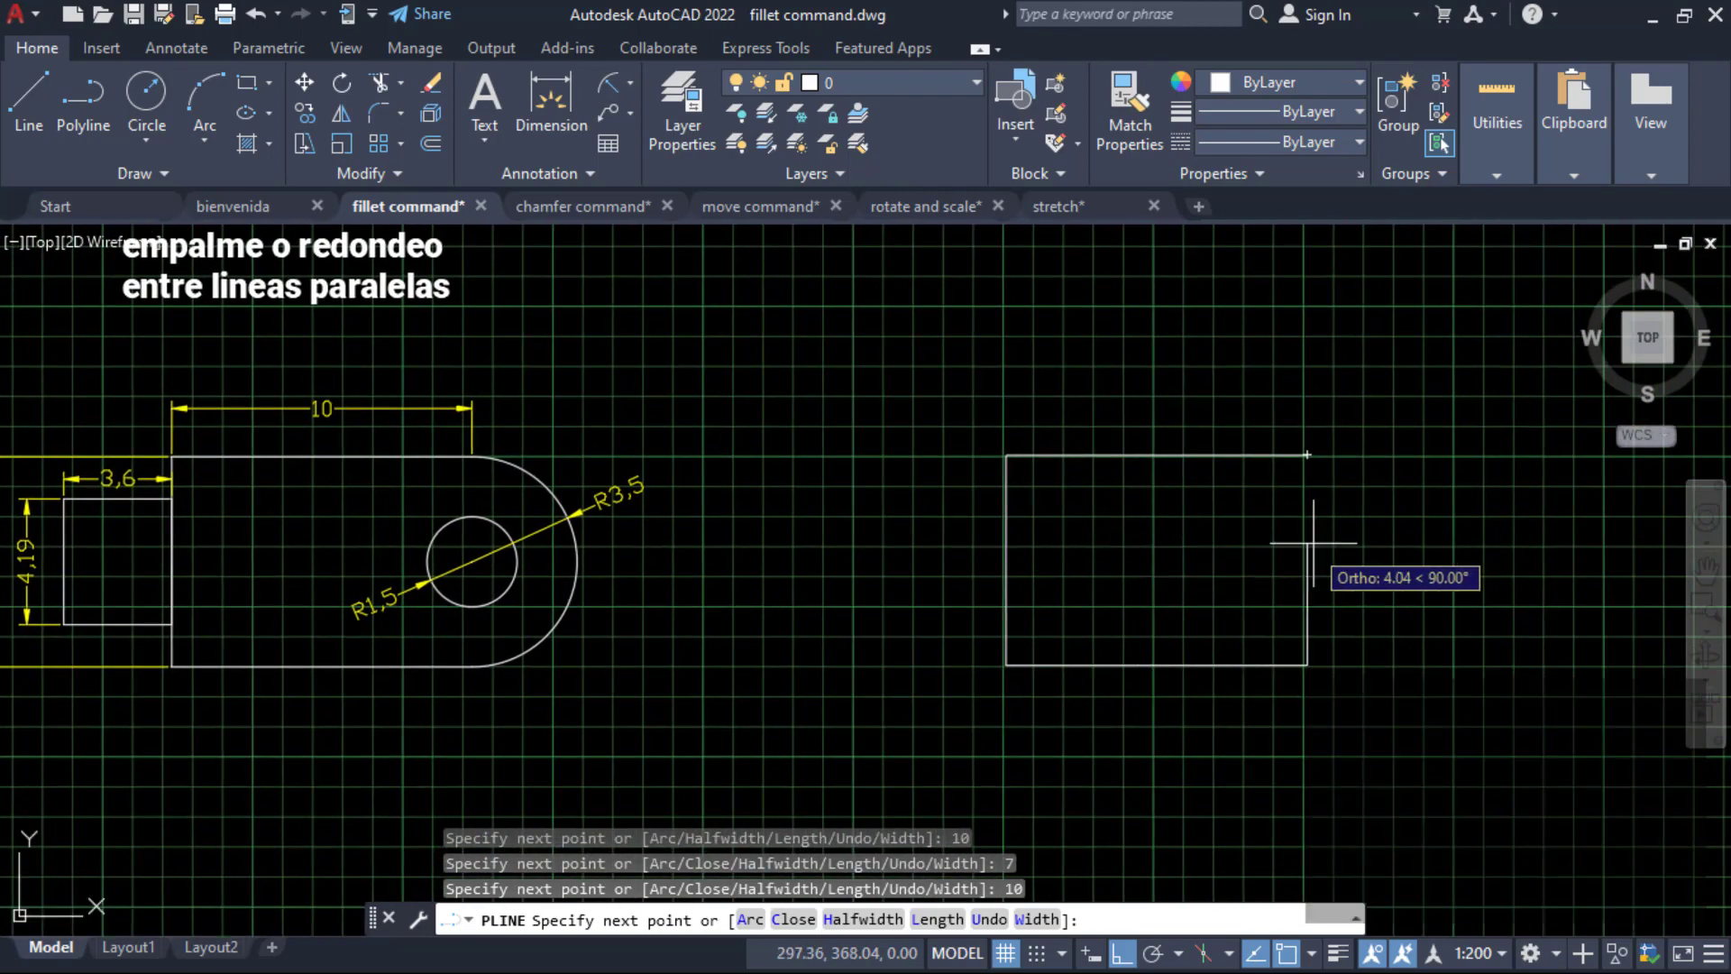
key("Return")
Draw a rectangle 3.6 long and 4.19 wide between the dimensioned part and the open polyline, using the Dimensions option.
middle_click_drag(991, 733, 1092, 708)
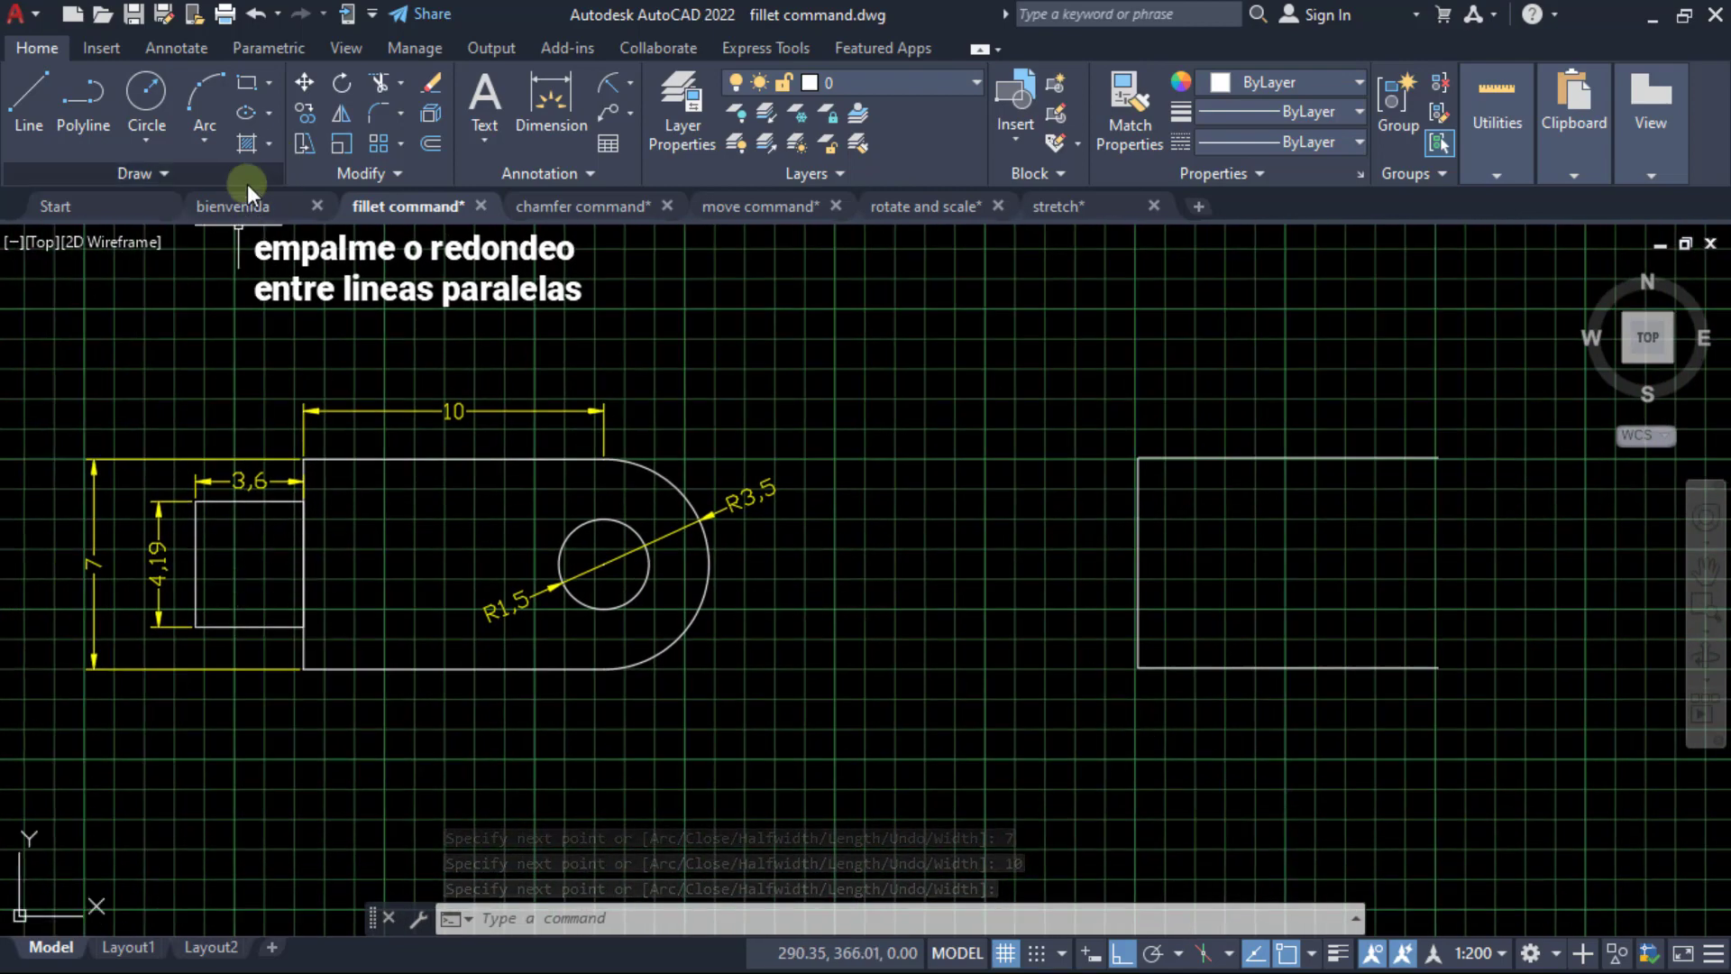
left_click(246, 83)
left_click(910, 651)
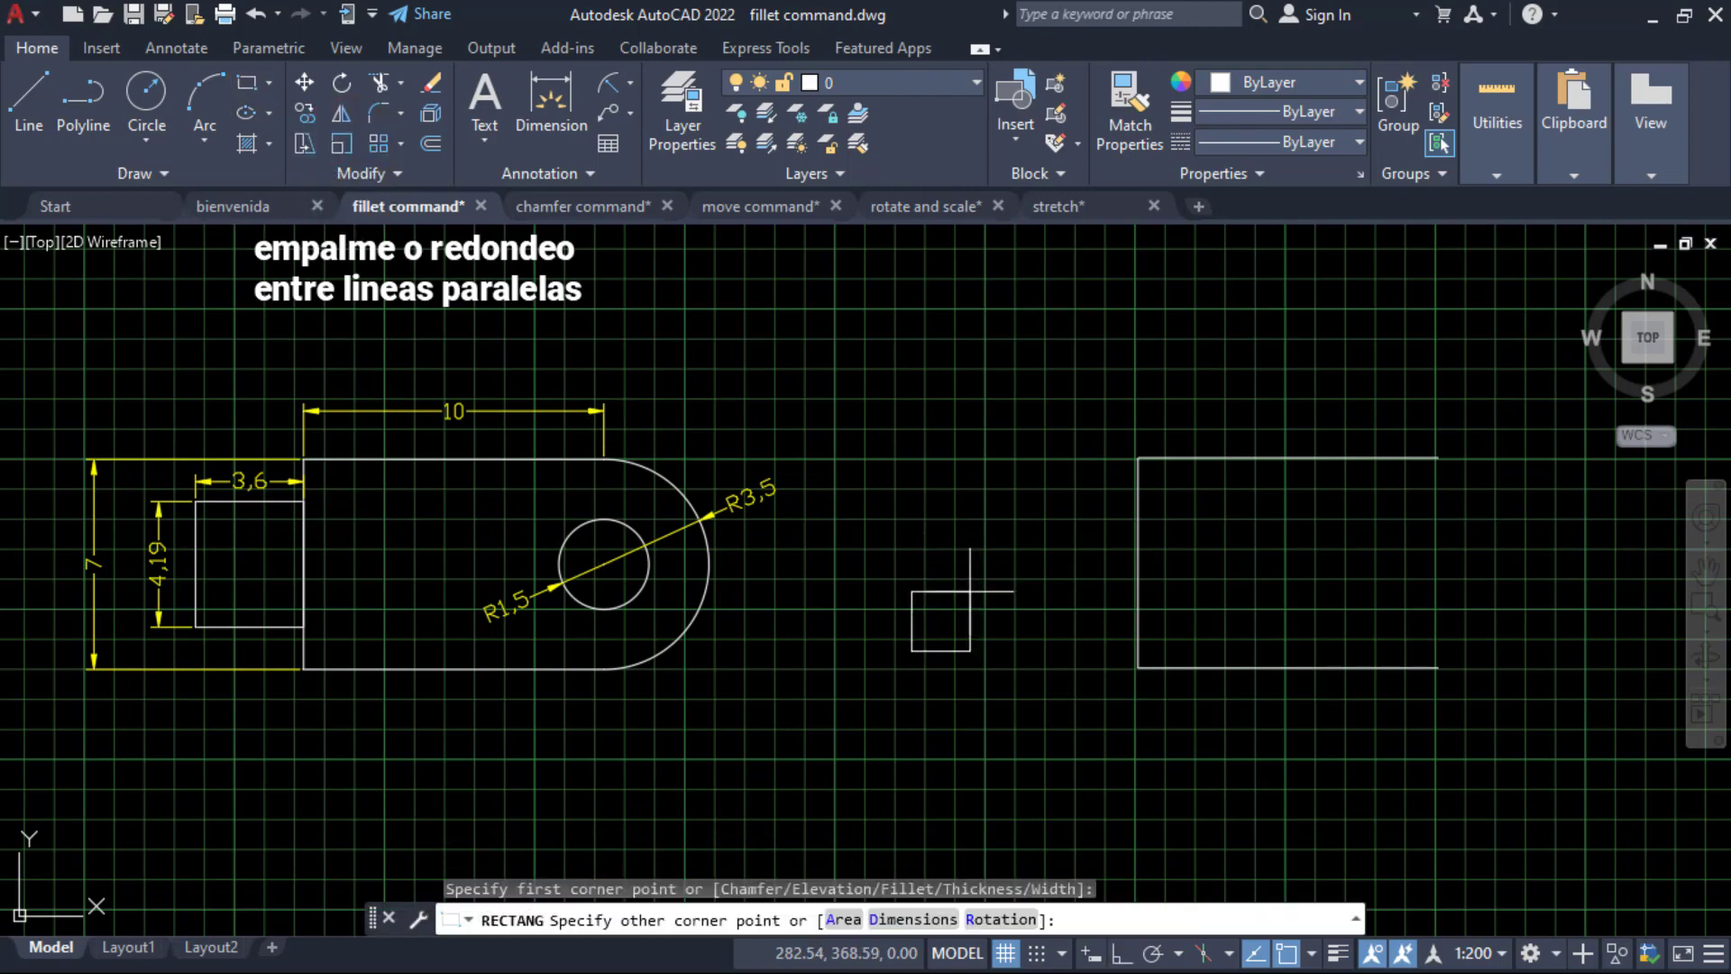
type("D")
key("Return")
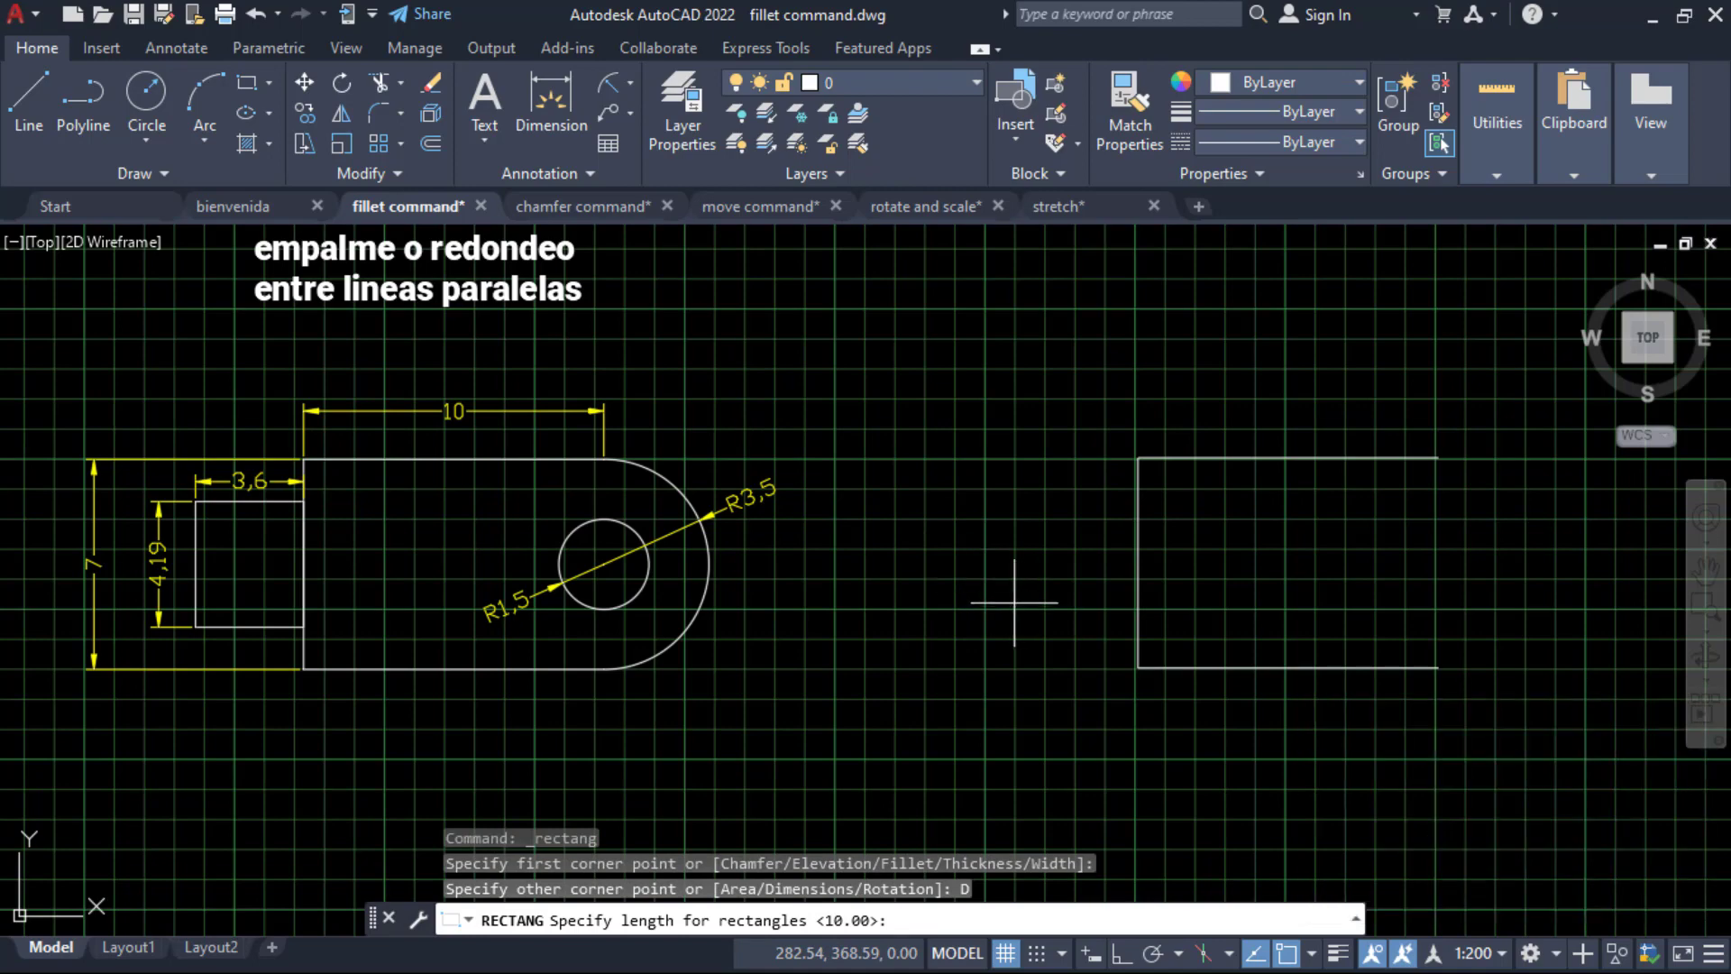
type("3.6")
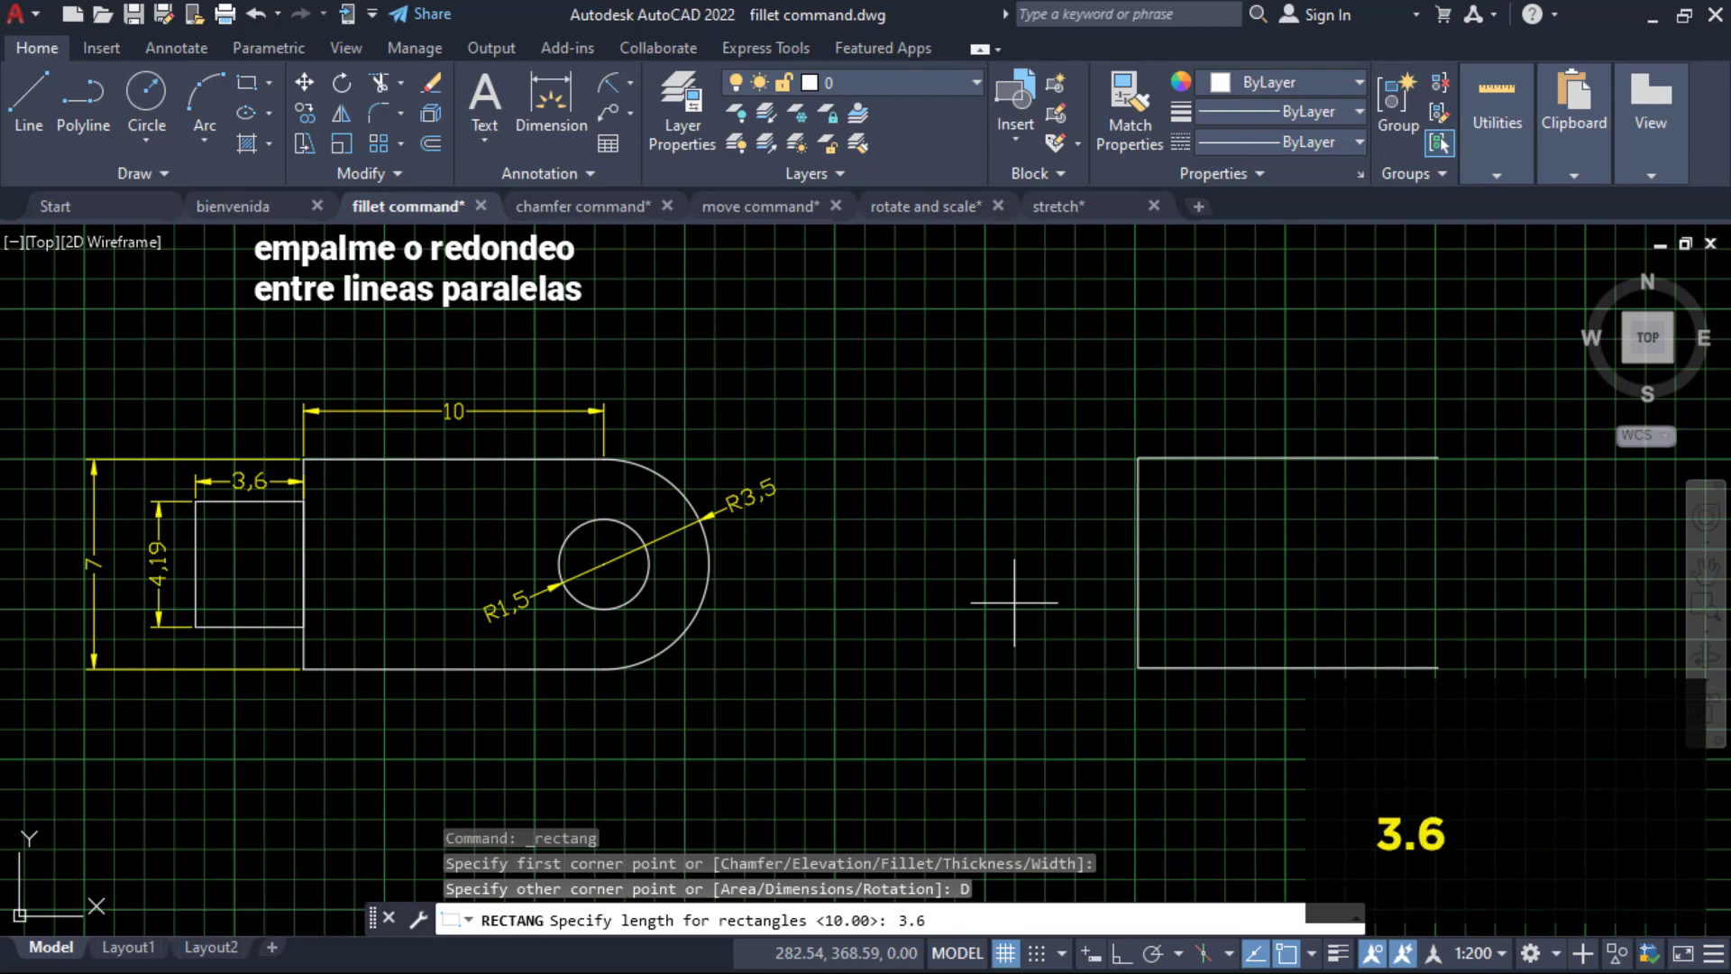
key("Return")
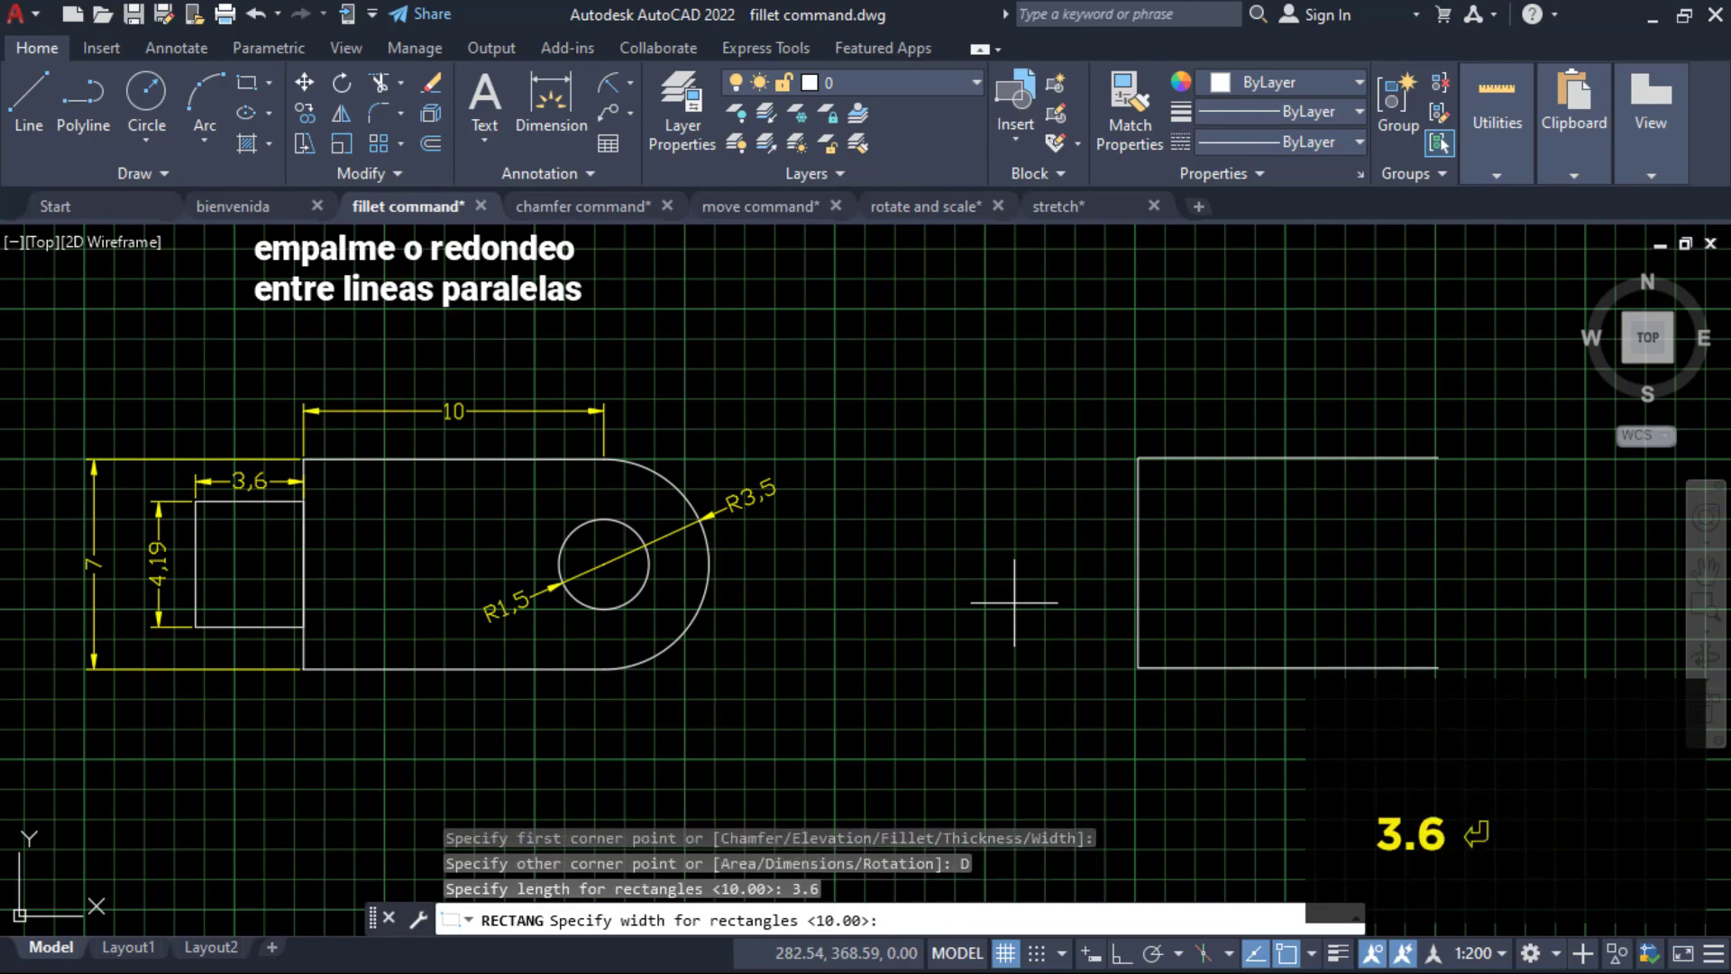
type("4.19")
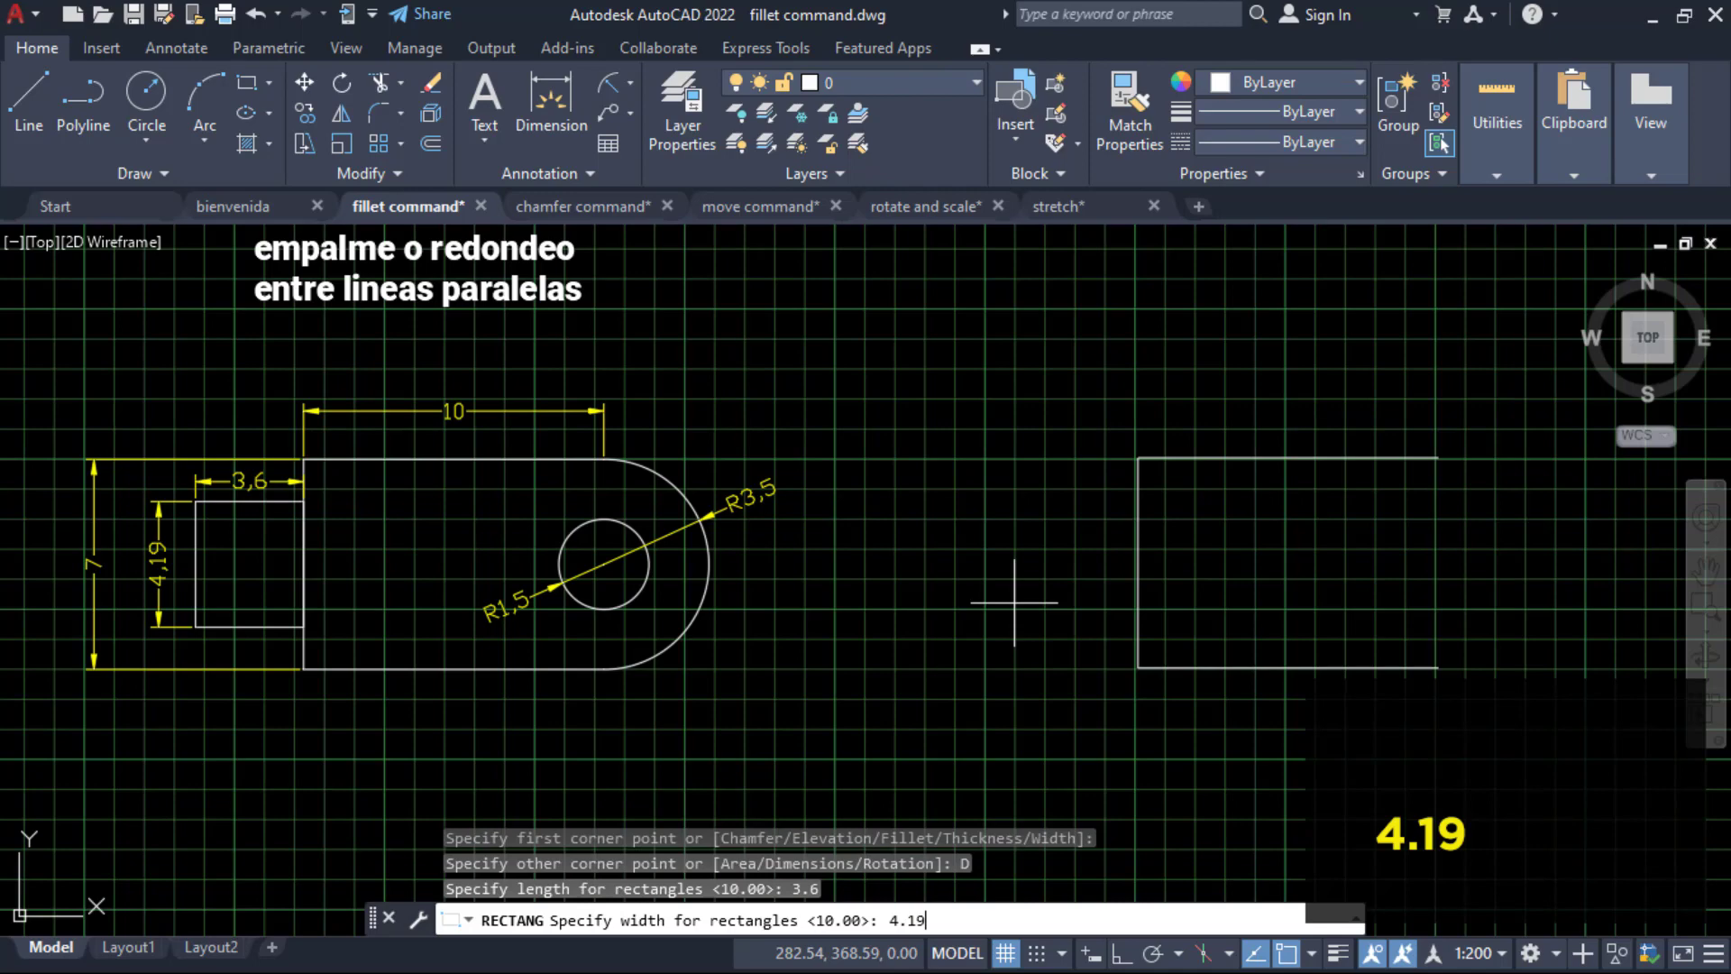
key("Return")
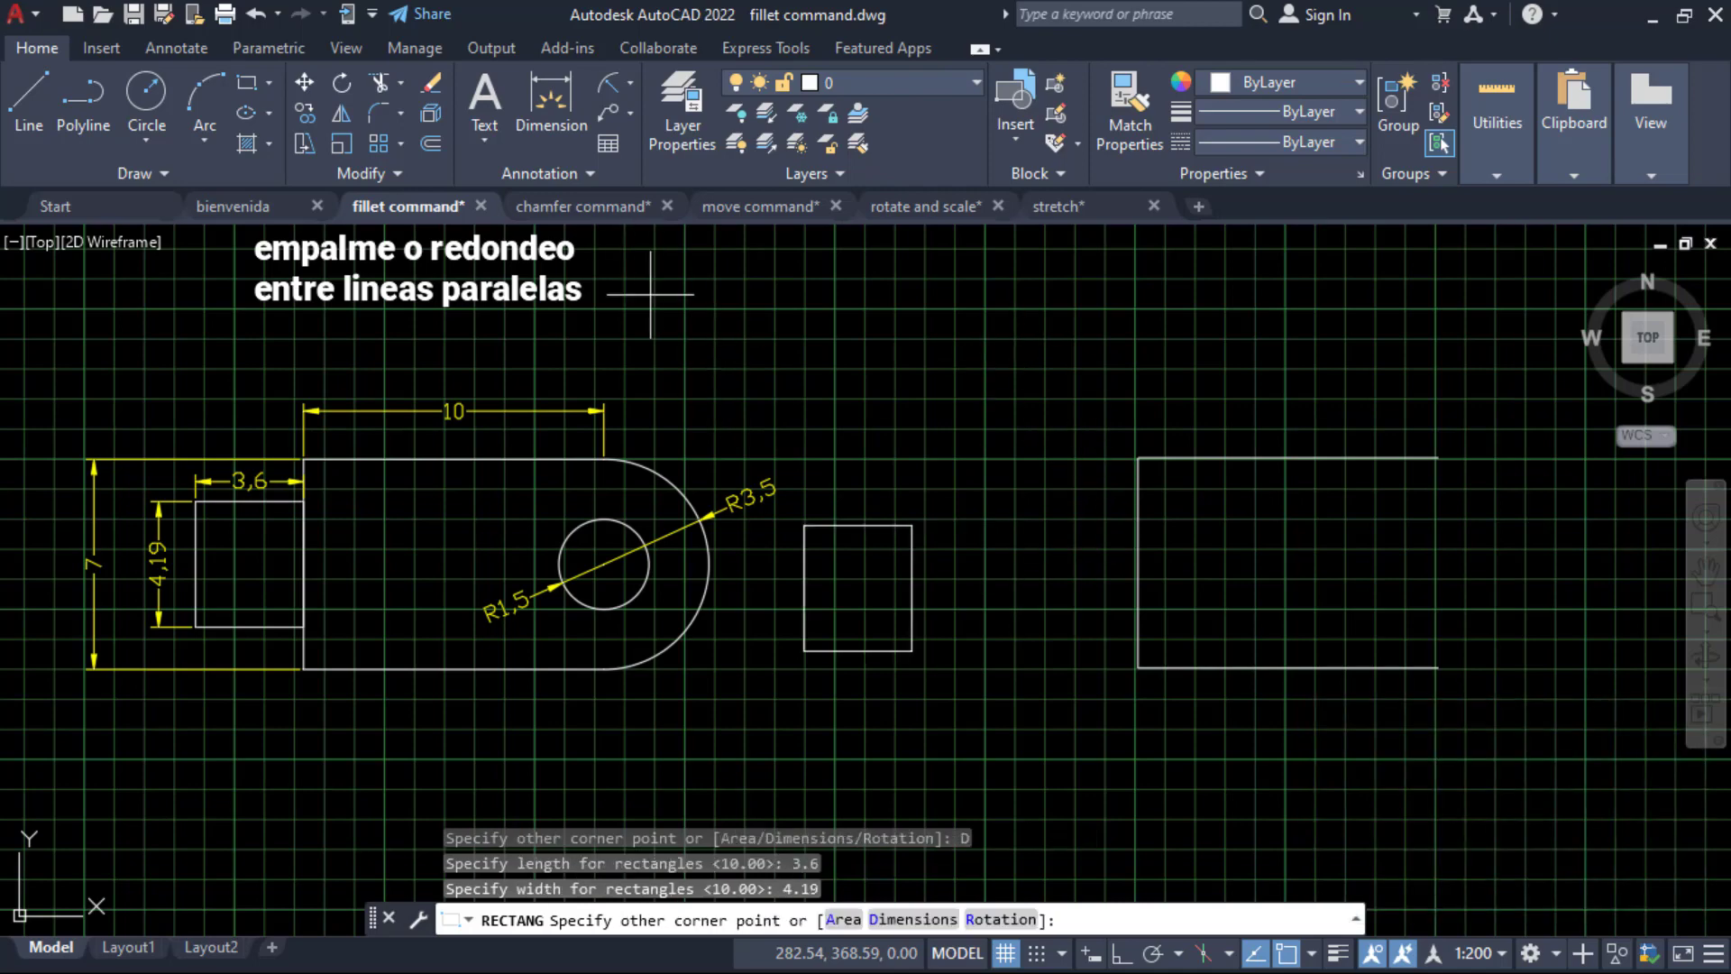
left_click(1029, 459)
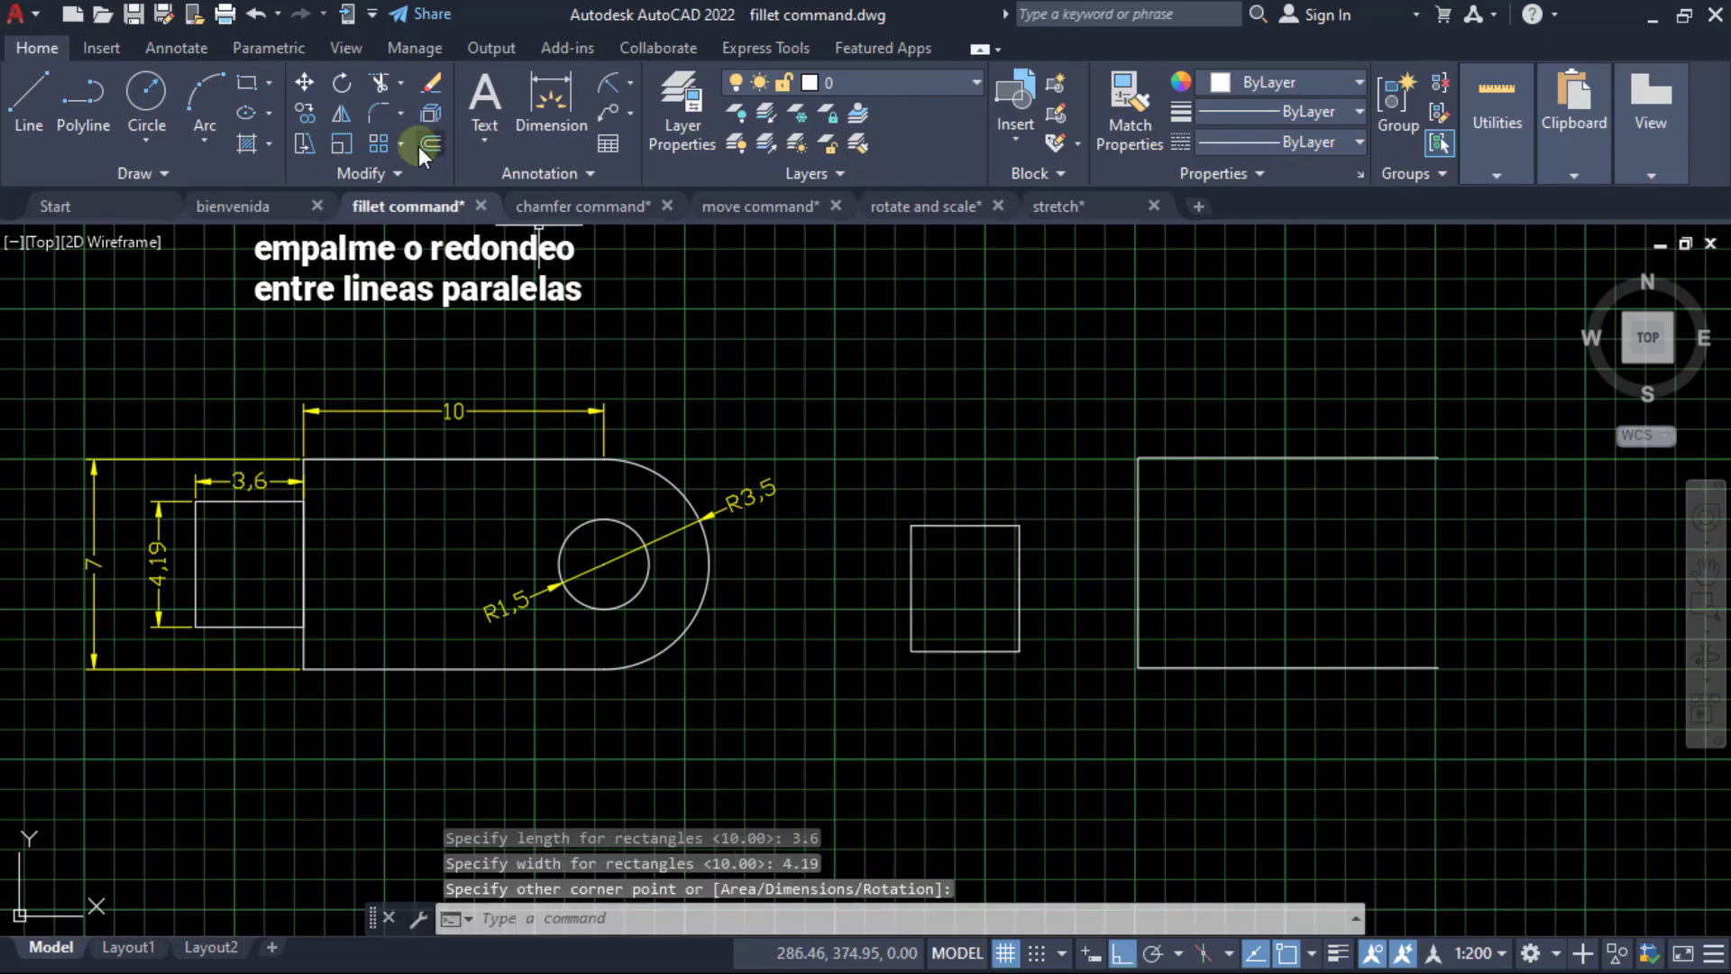
Move the small rectangle by its right side's midpoint onto the midpoint of the open polyline's vertical side.
left_click(304, 82)
left_click(1019, 591)
key("Return")
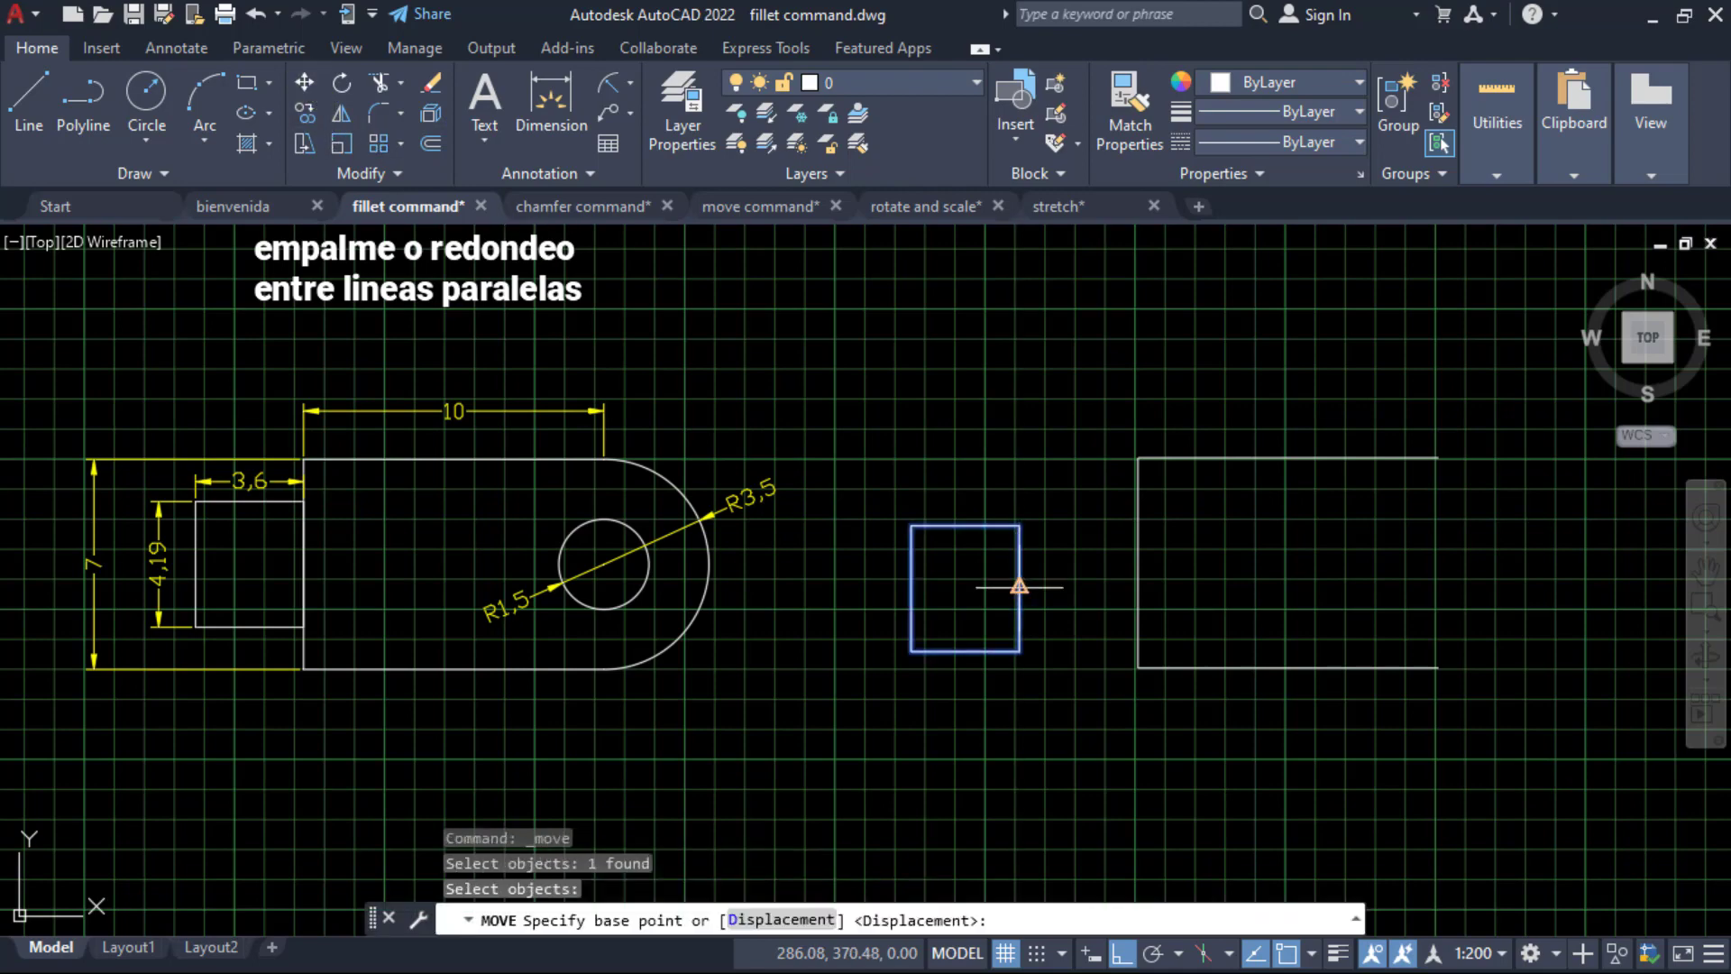
left_click(1020, 587)
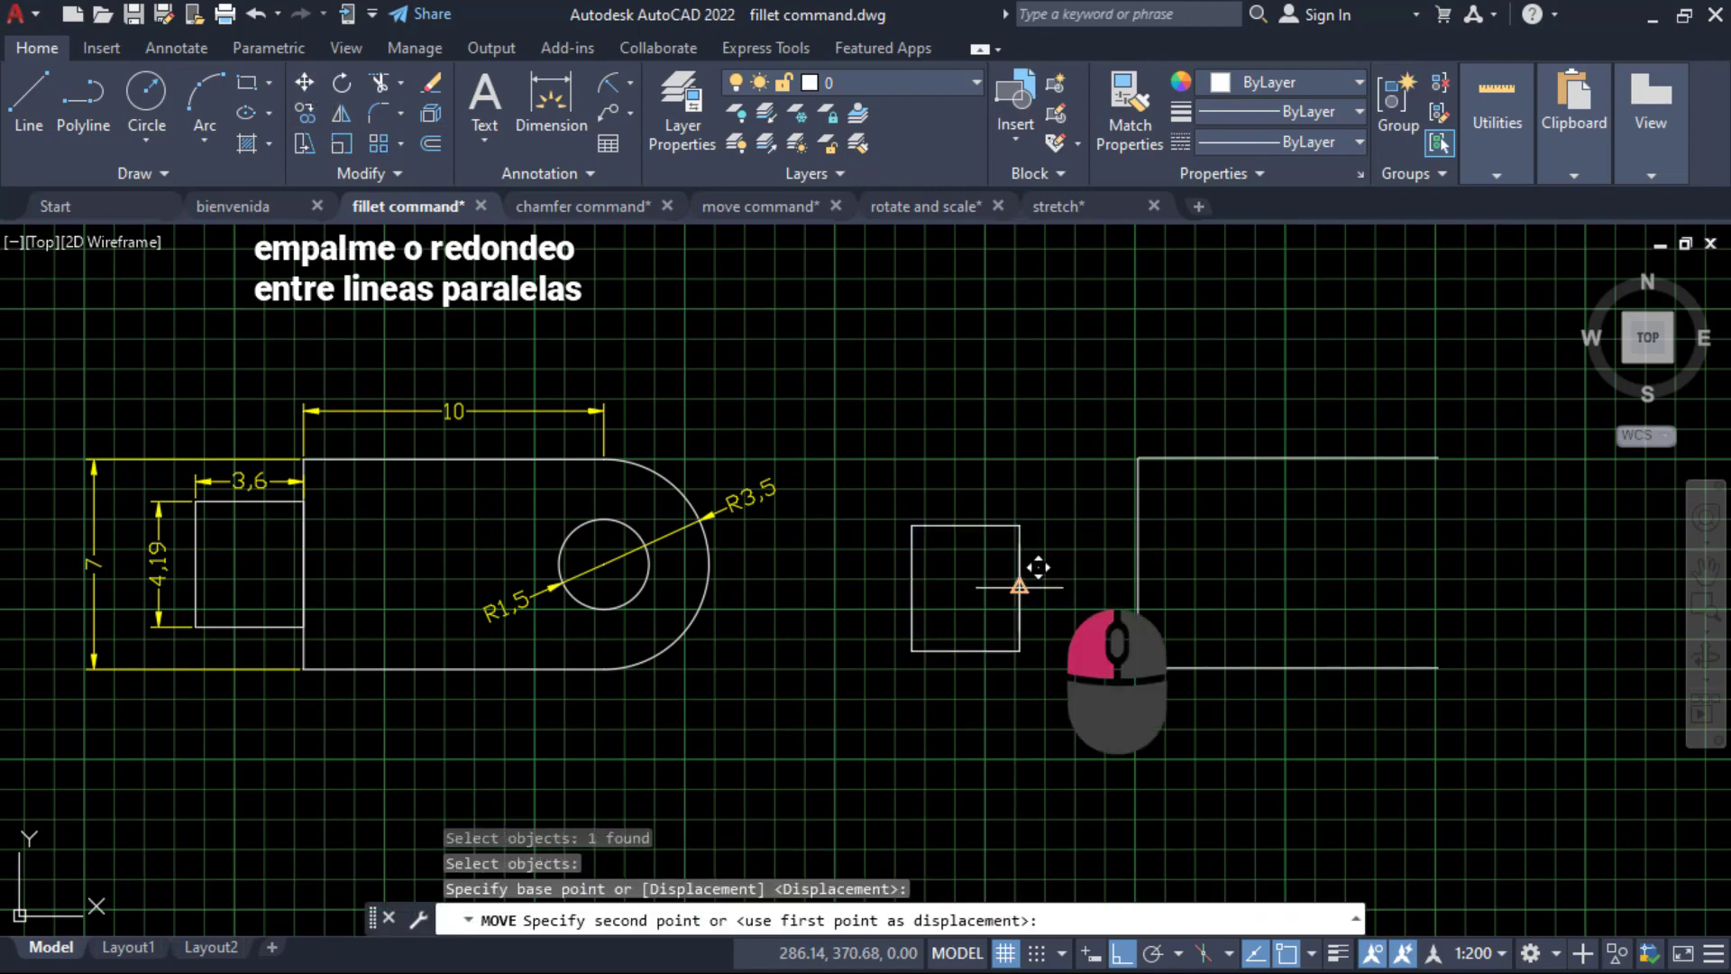
left_click(1157, 542)
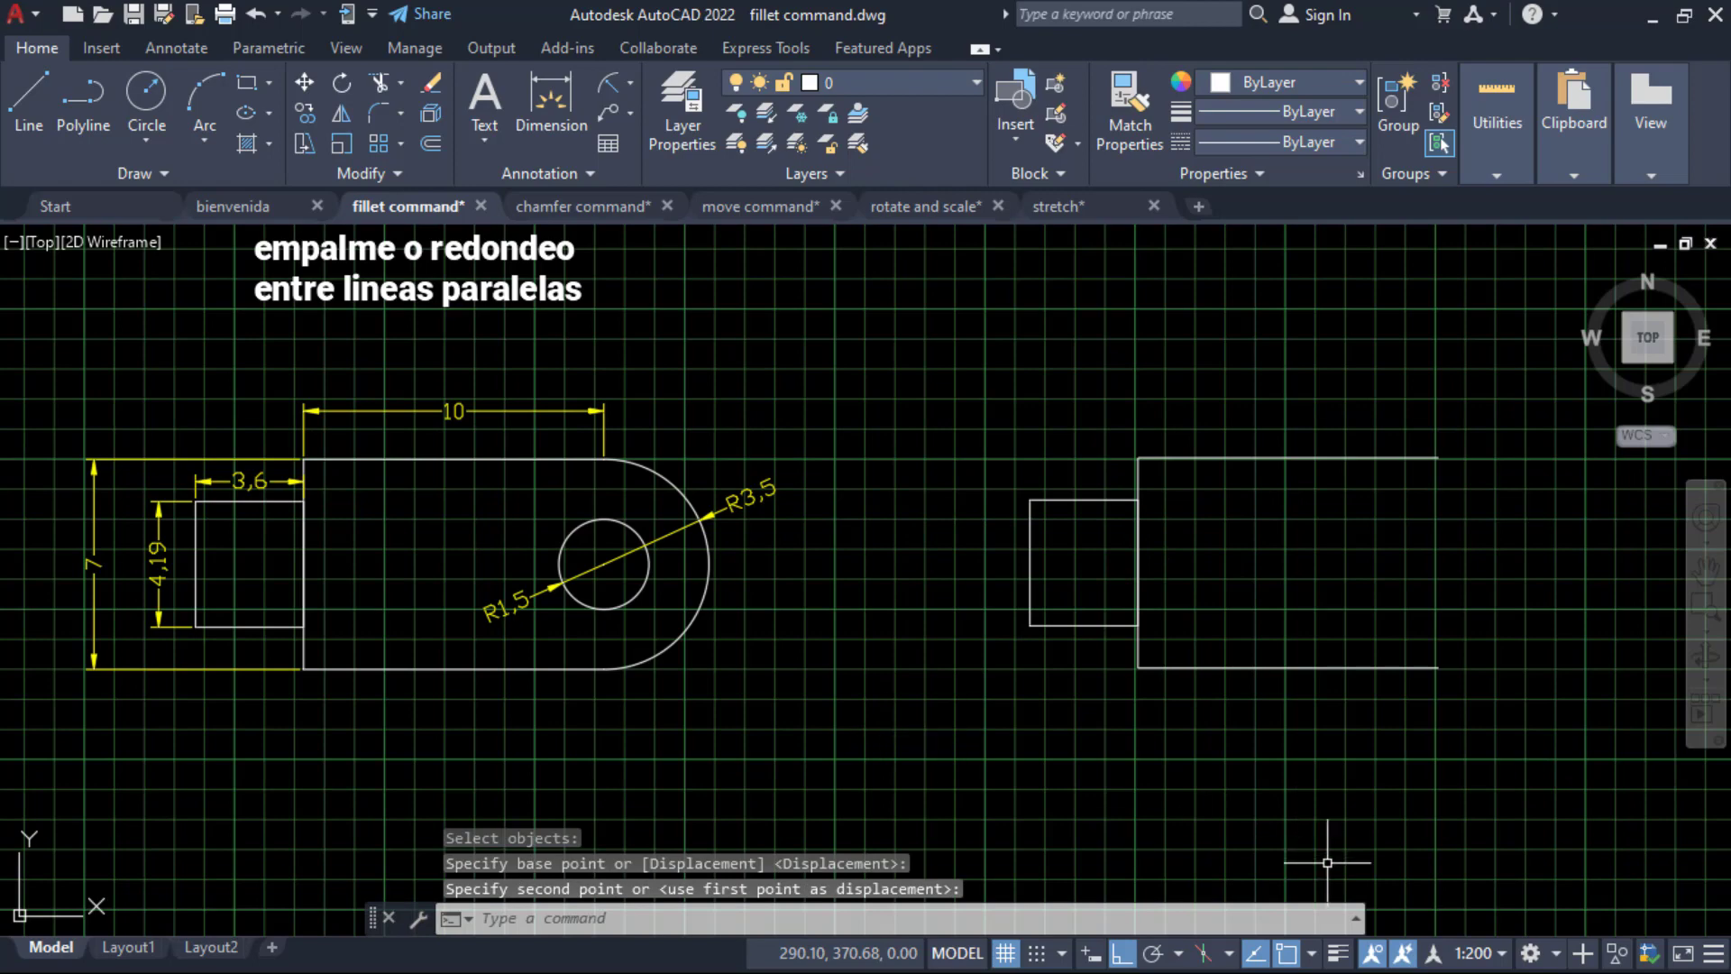
Try to fillet the two parallel horizontal sides of the open polyline into a rounded end.
middle_click_drag(1364, 458, 1283, 436)
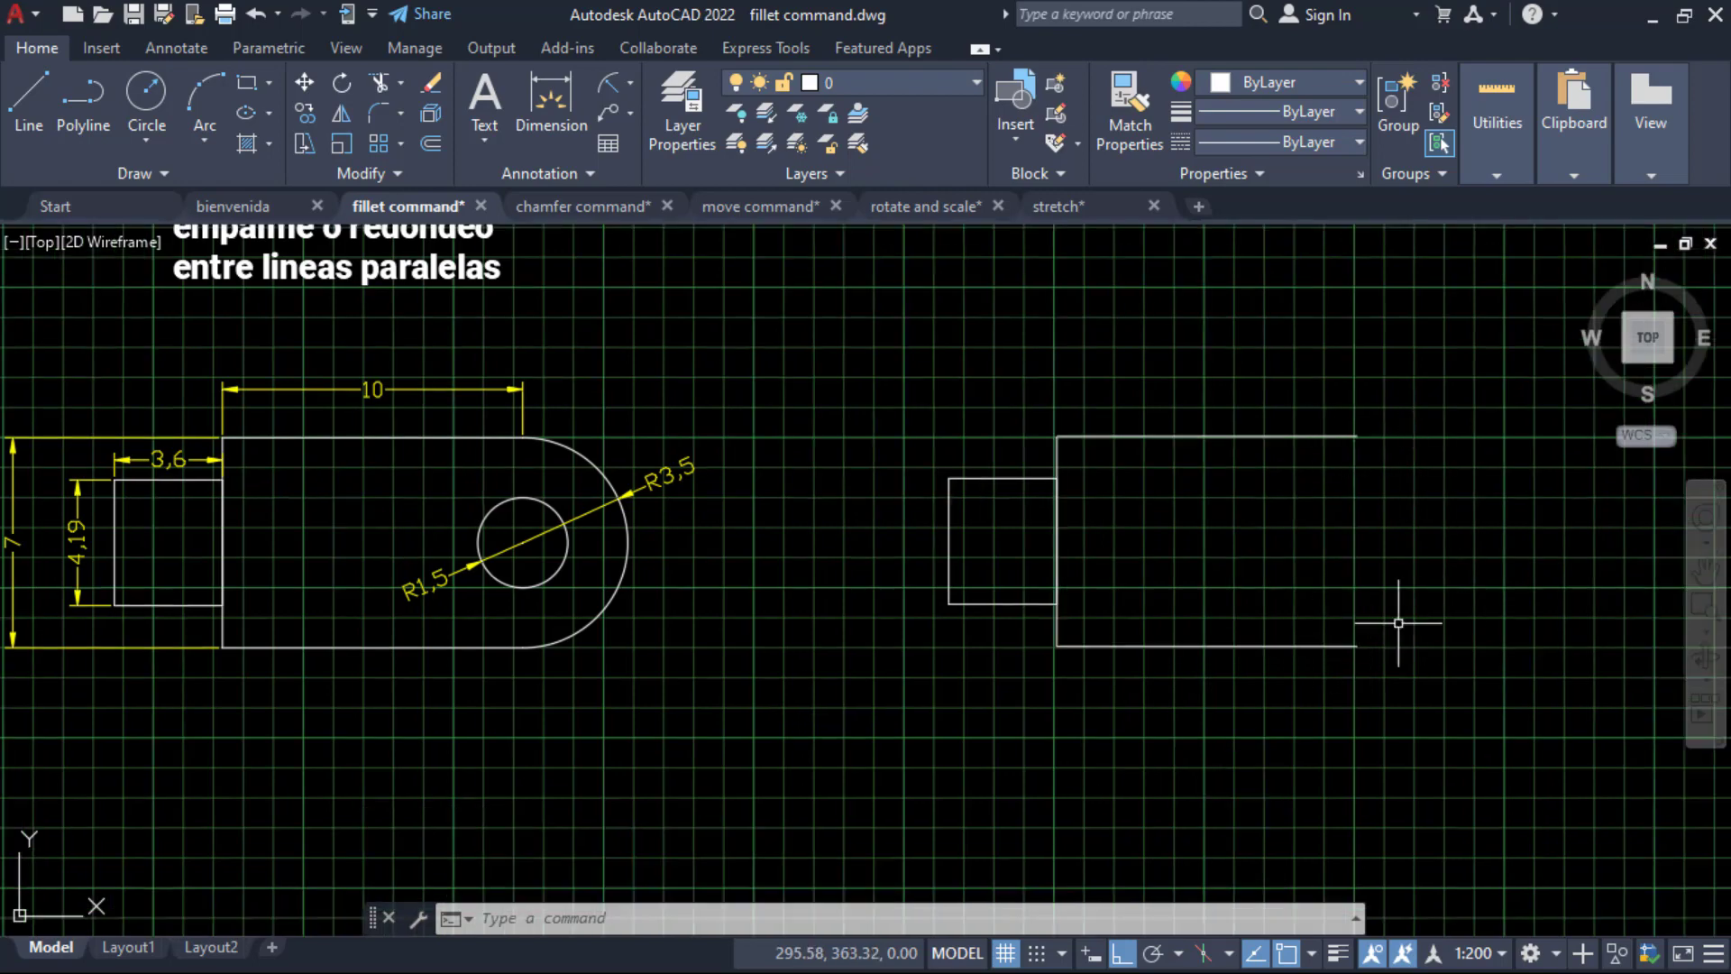
left_click(375, 112)
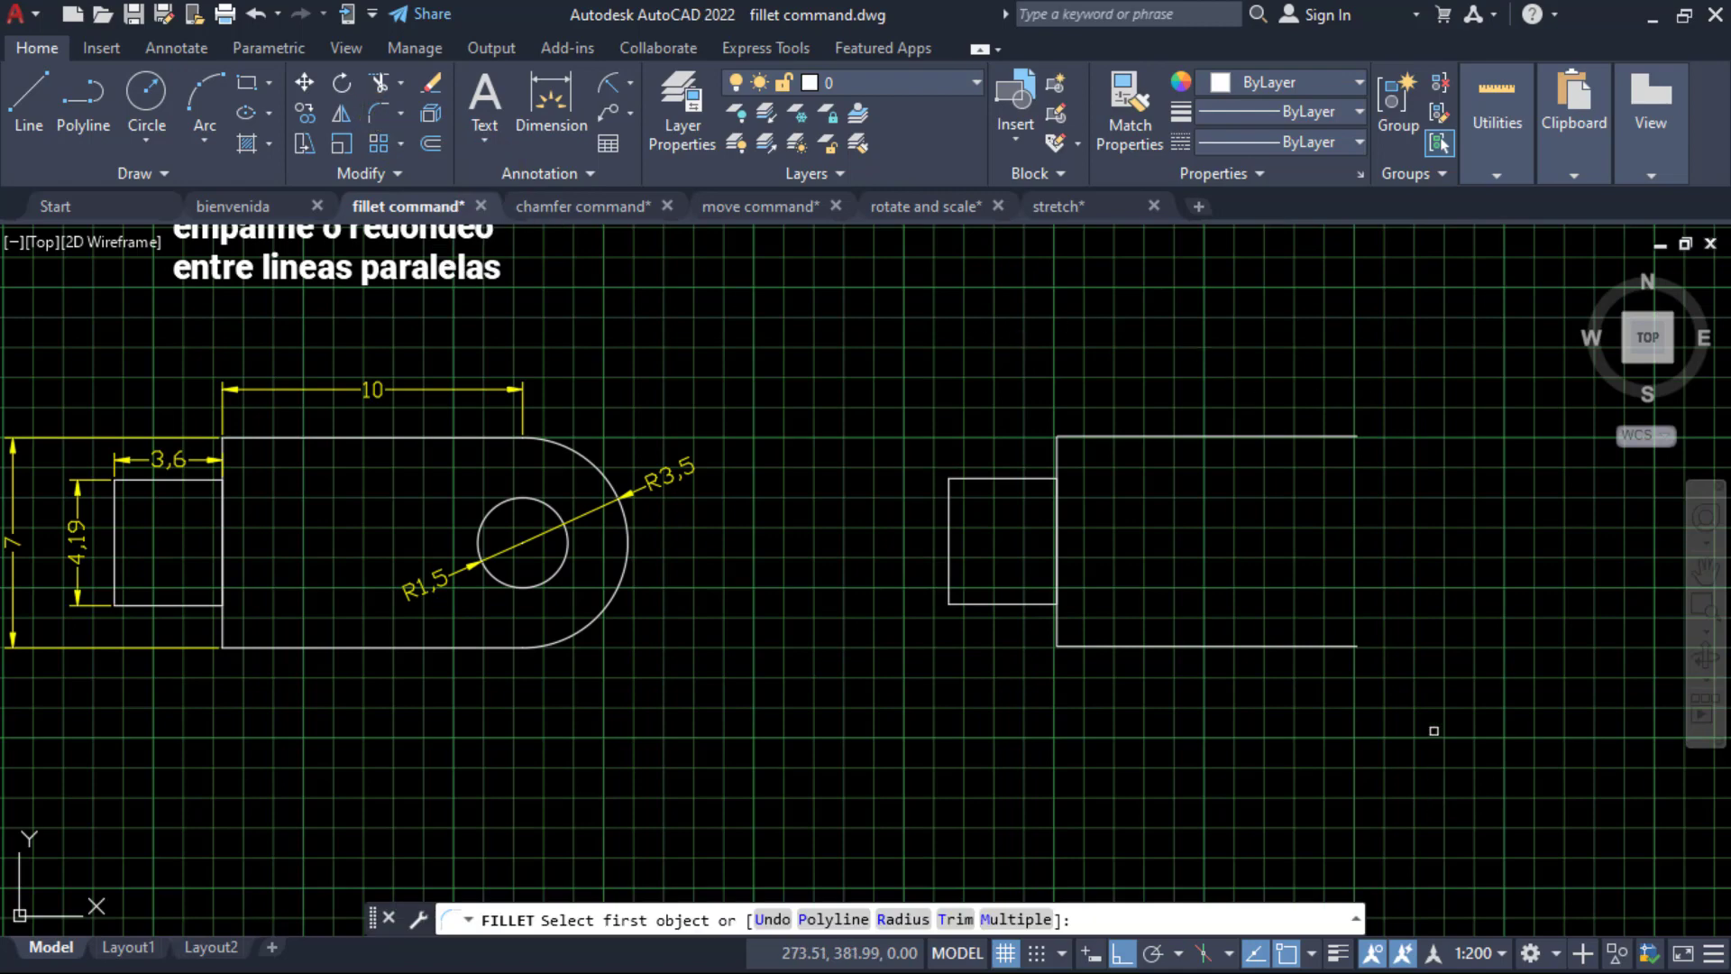
left_click(1346, 643)
left_click(1338, 435)
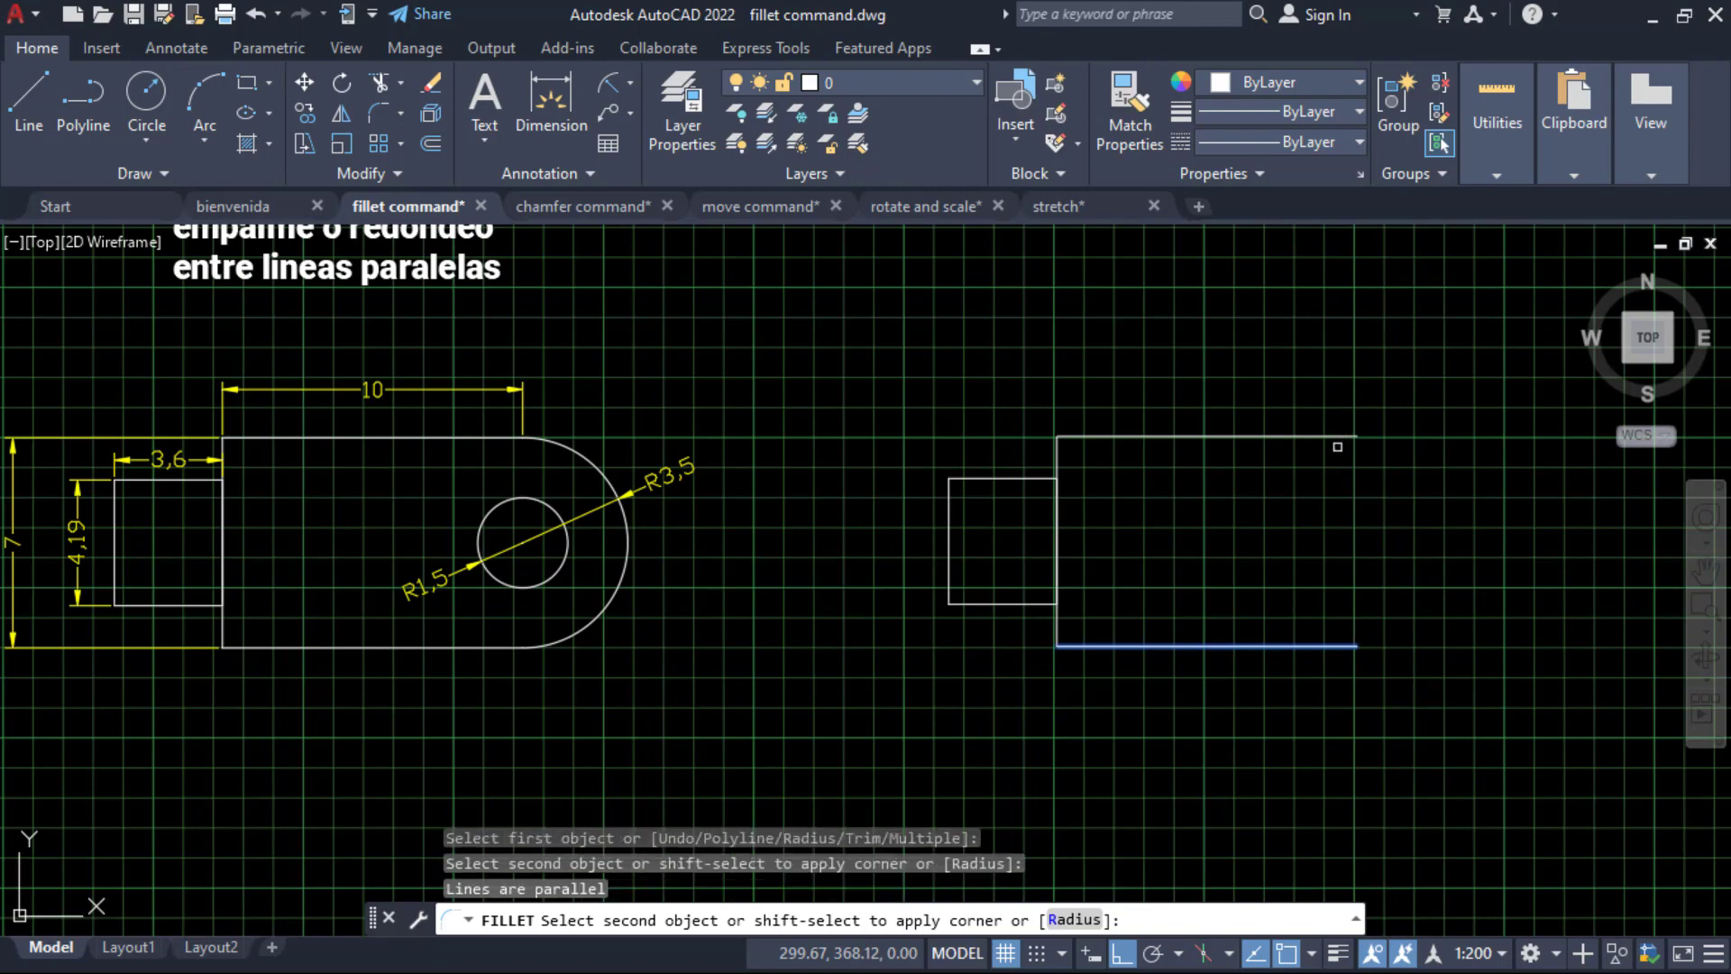
left_click(1333, 439)
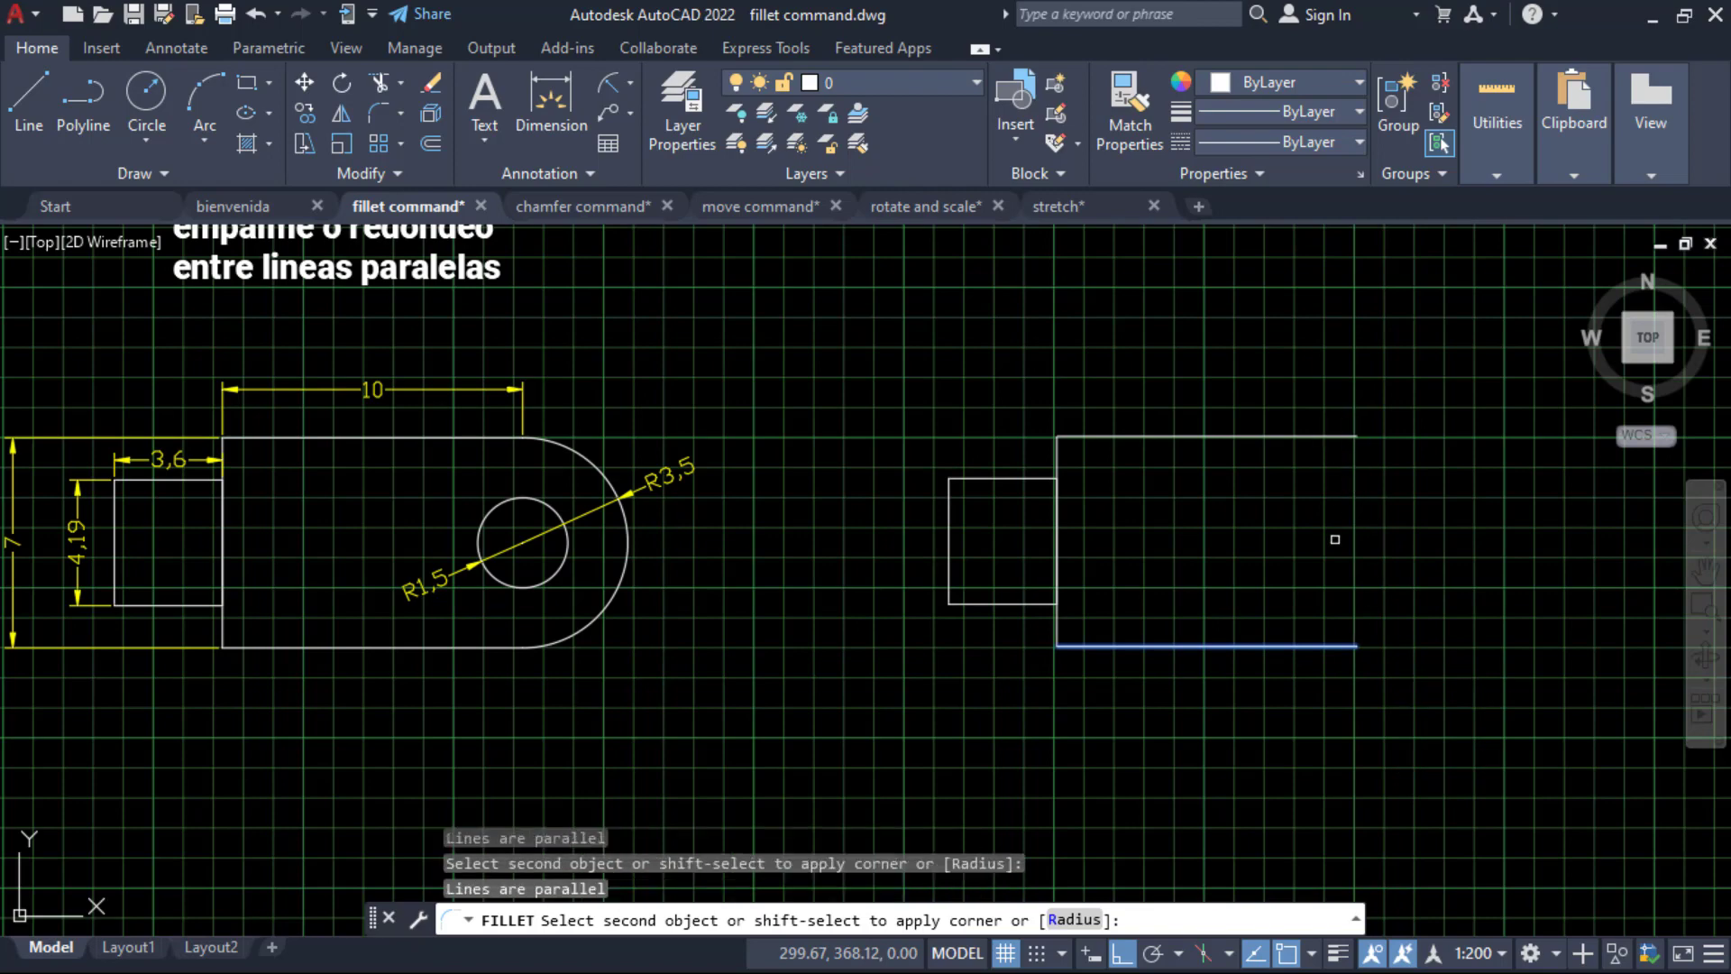
middle_click_drag(1375, 606, 1314, 637)
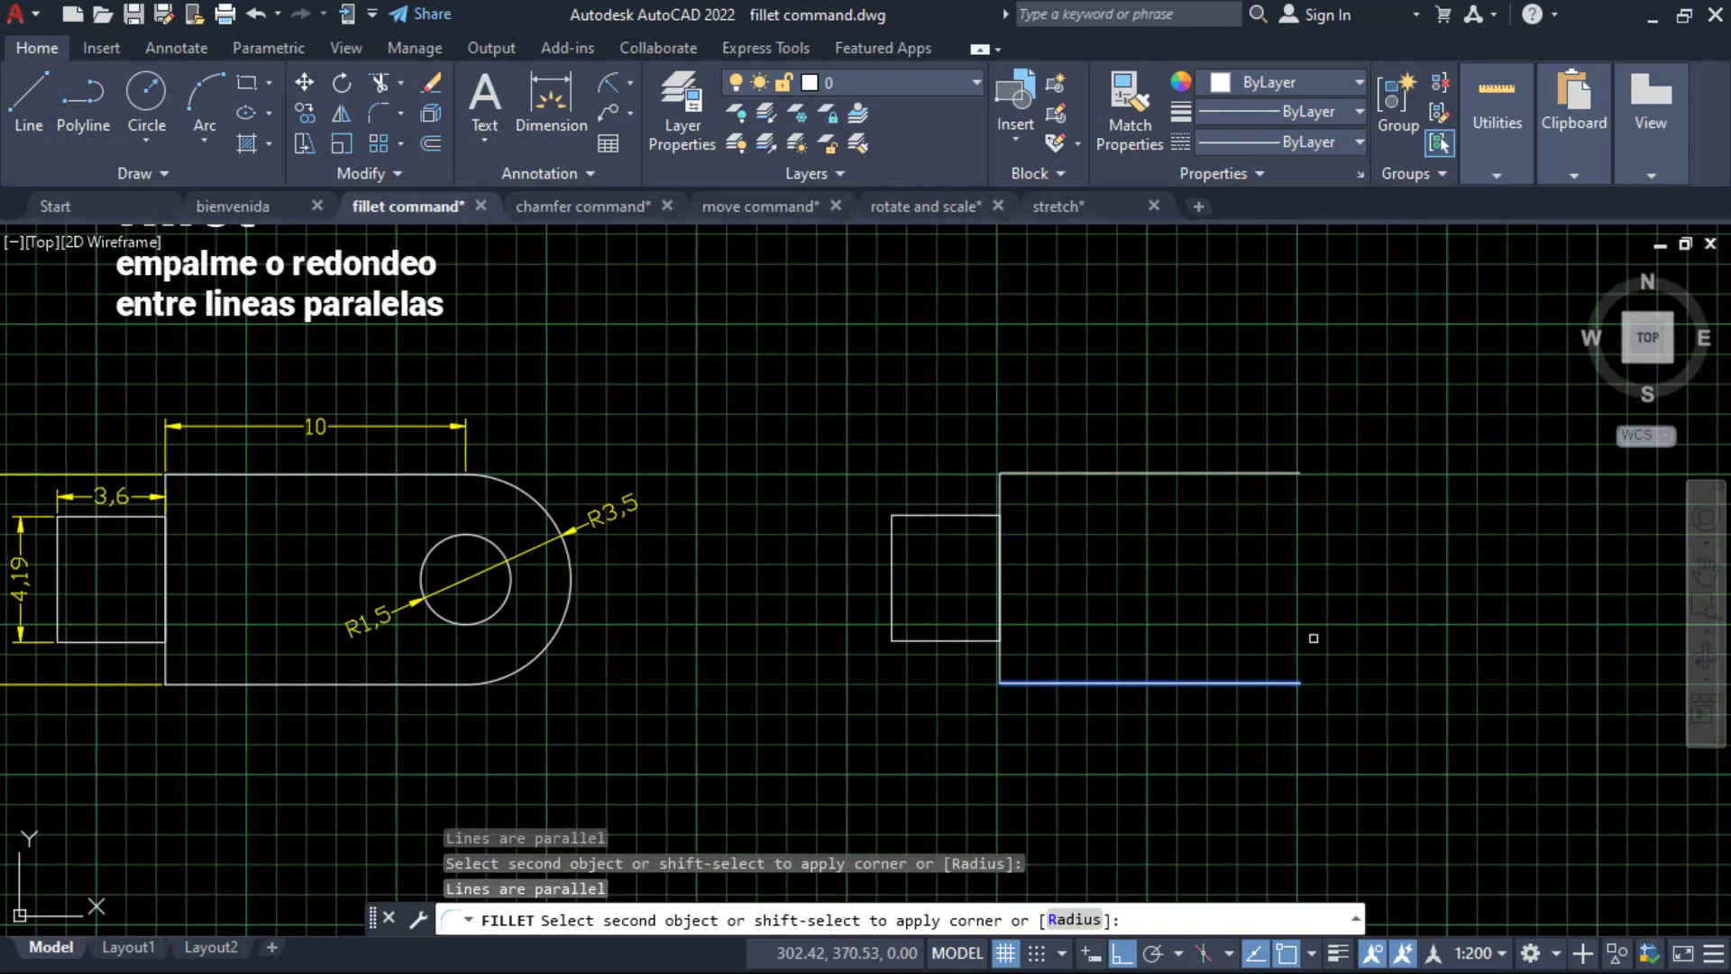
left_click(1273, 474)
left_click(1258, 473)
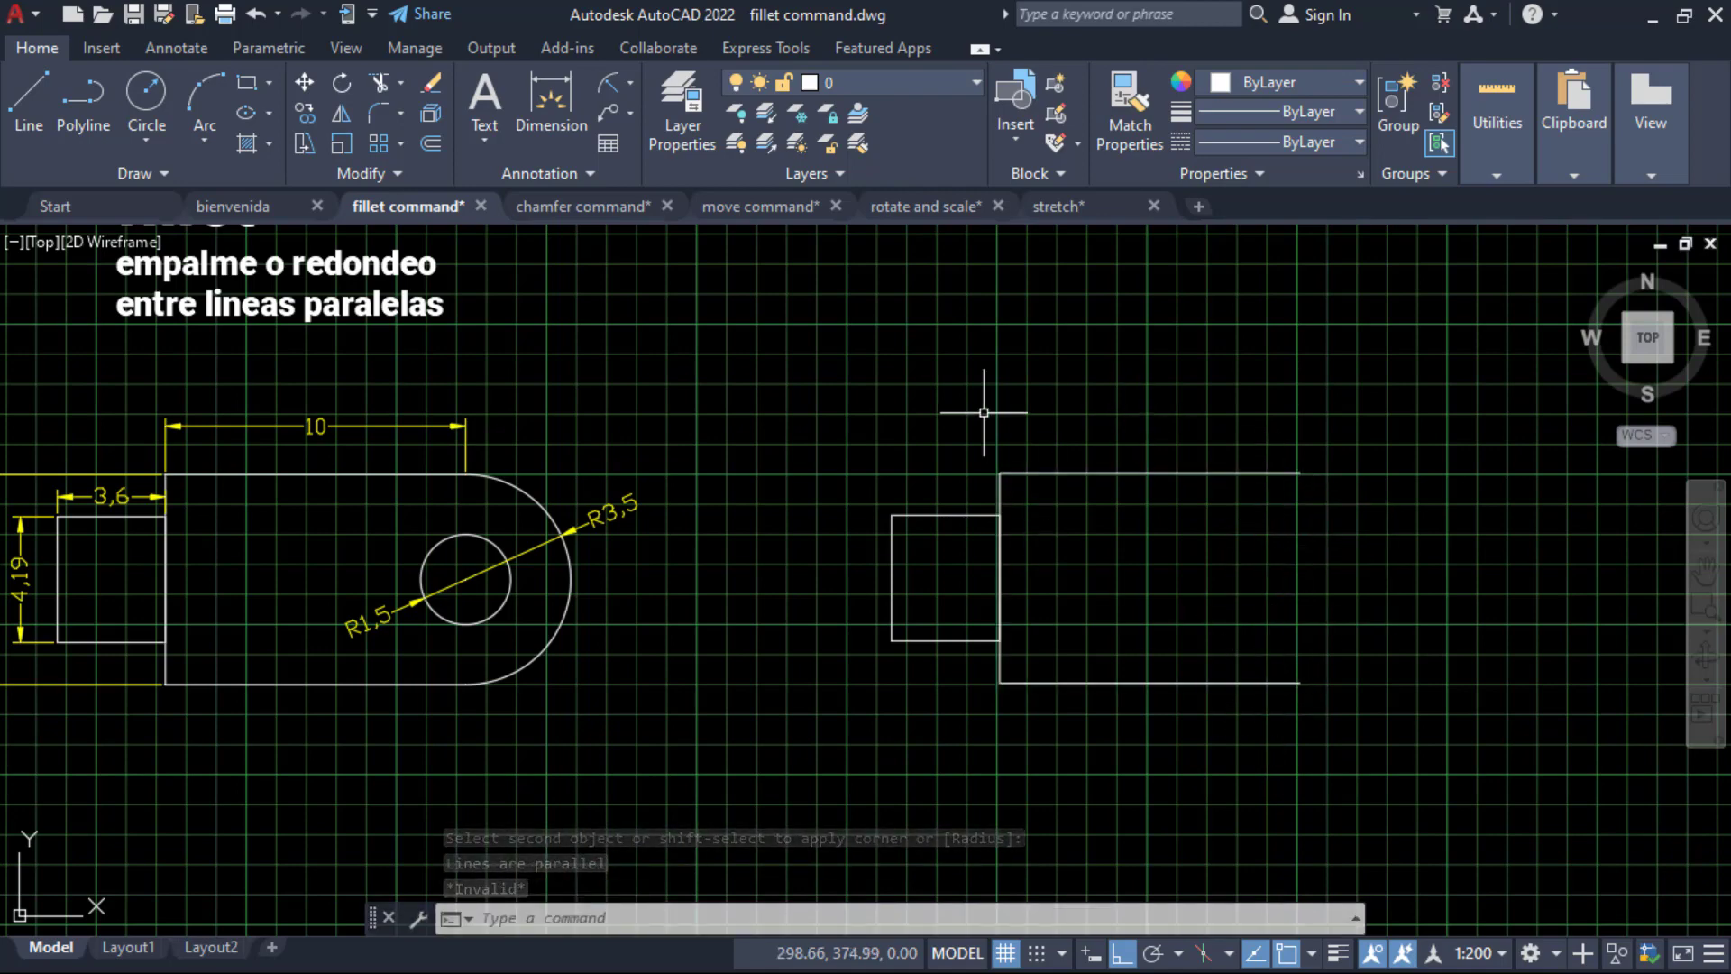
Explode the open polyline beside the dimensioned part into separate lines.
middle_click_drag(1265, 650, 1342, 713)
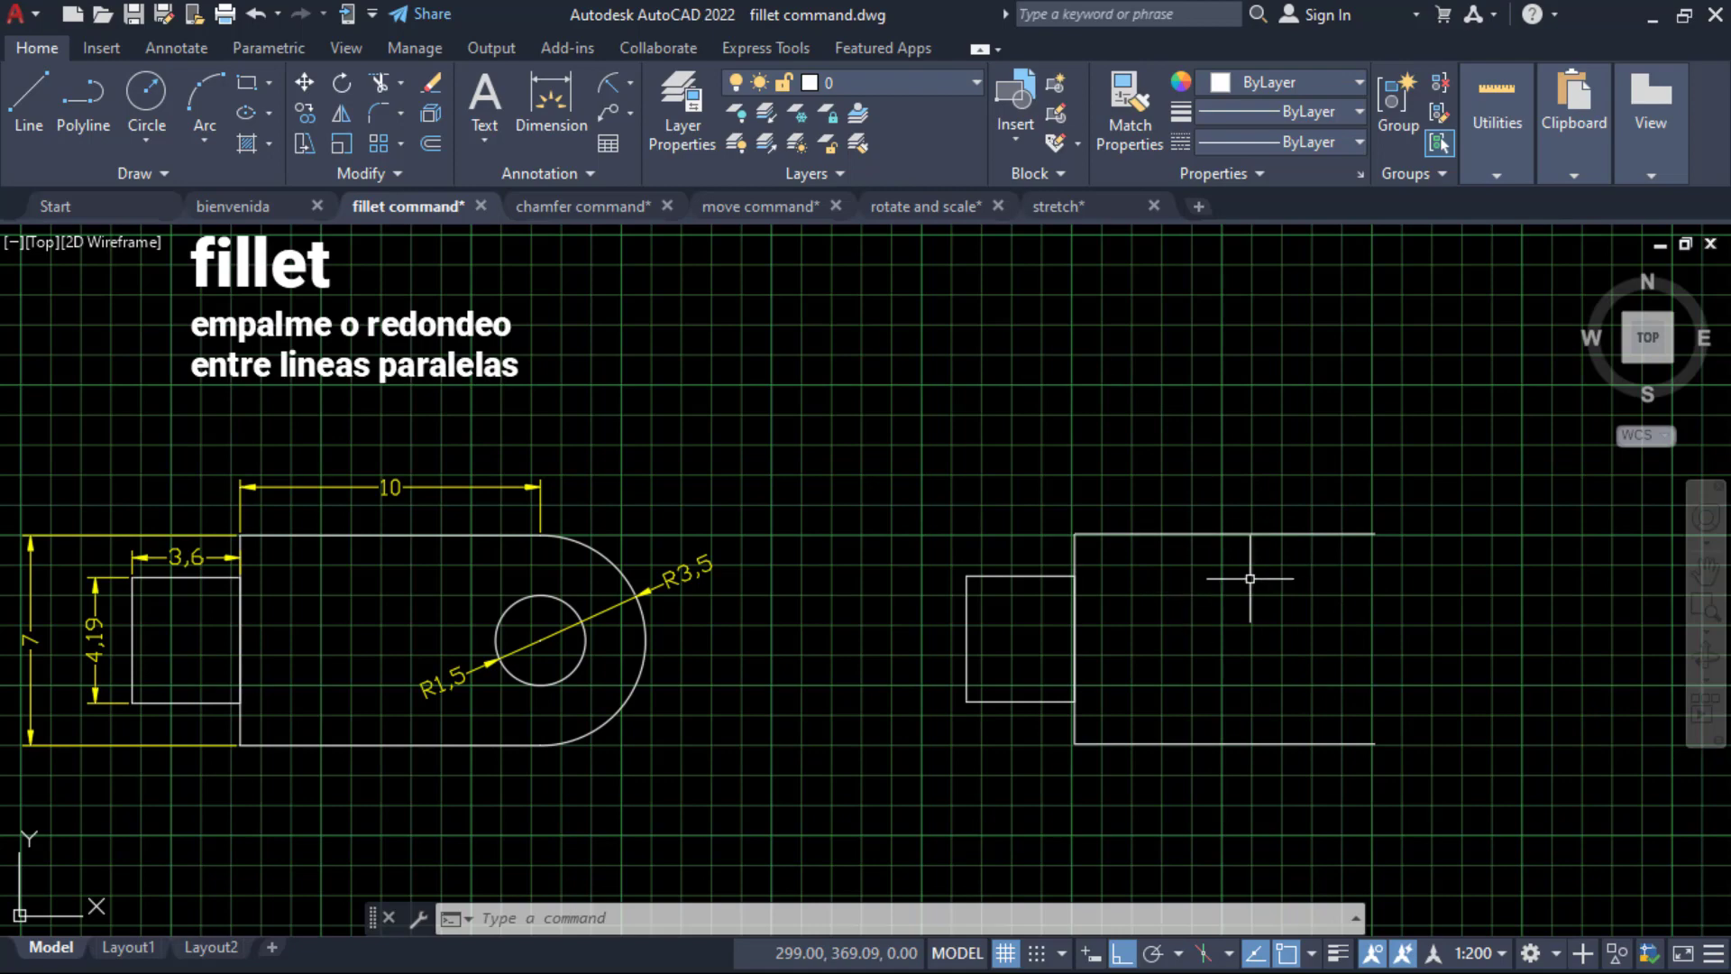
middle_click_drag(1388, 695, 1276, 677)
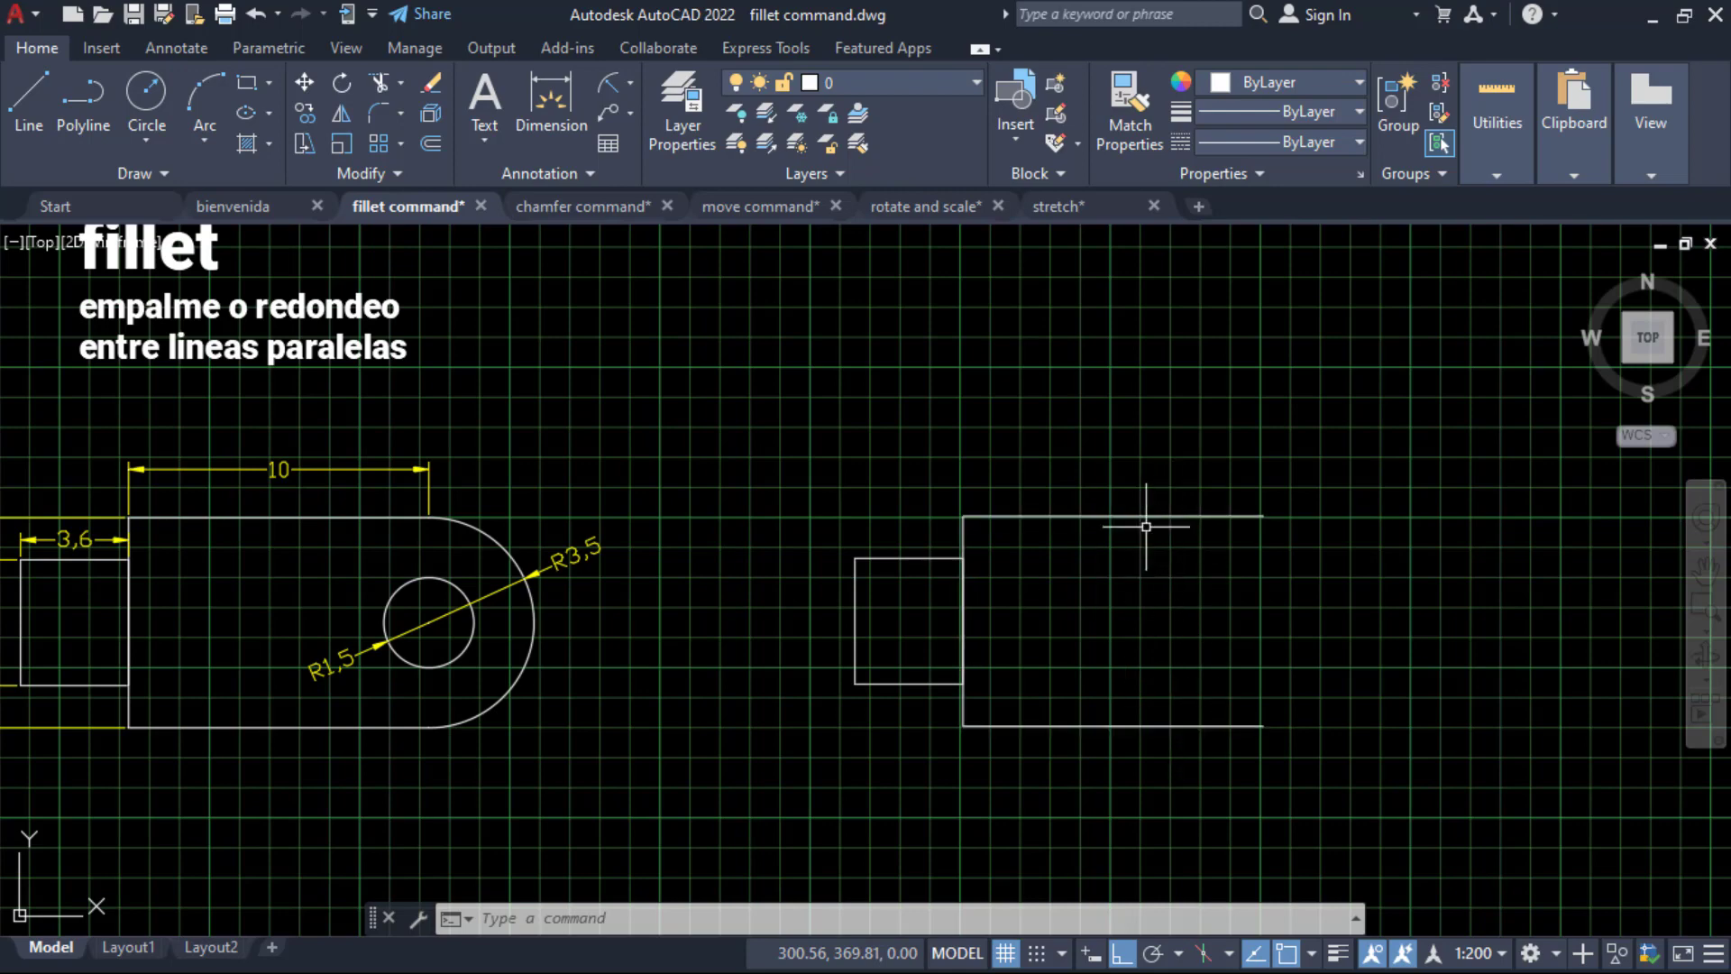
left_click(427, 112)
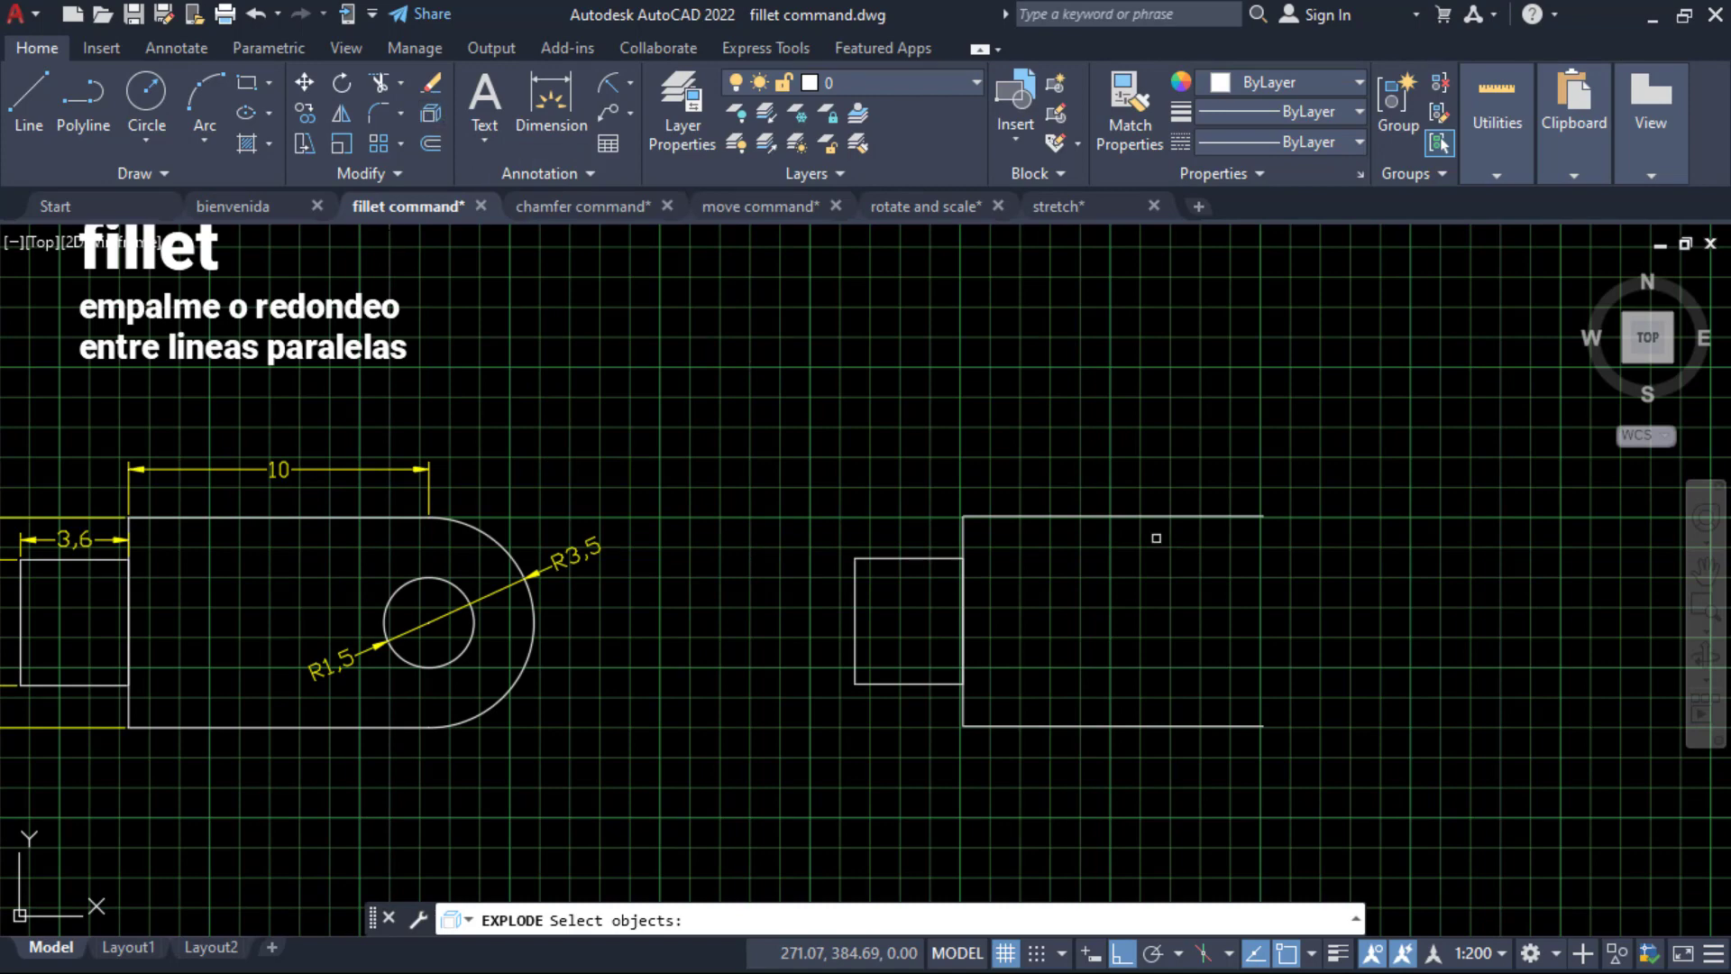
left_click(1129, 514)
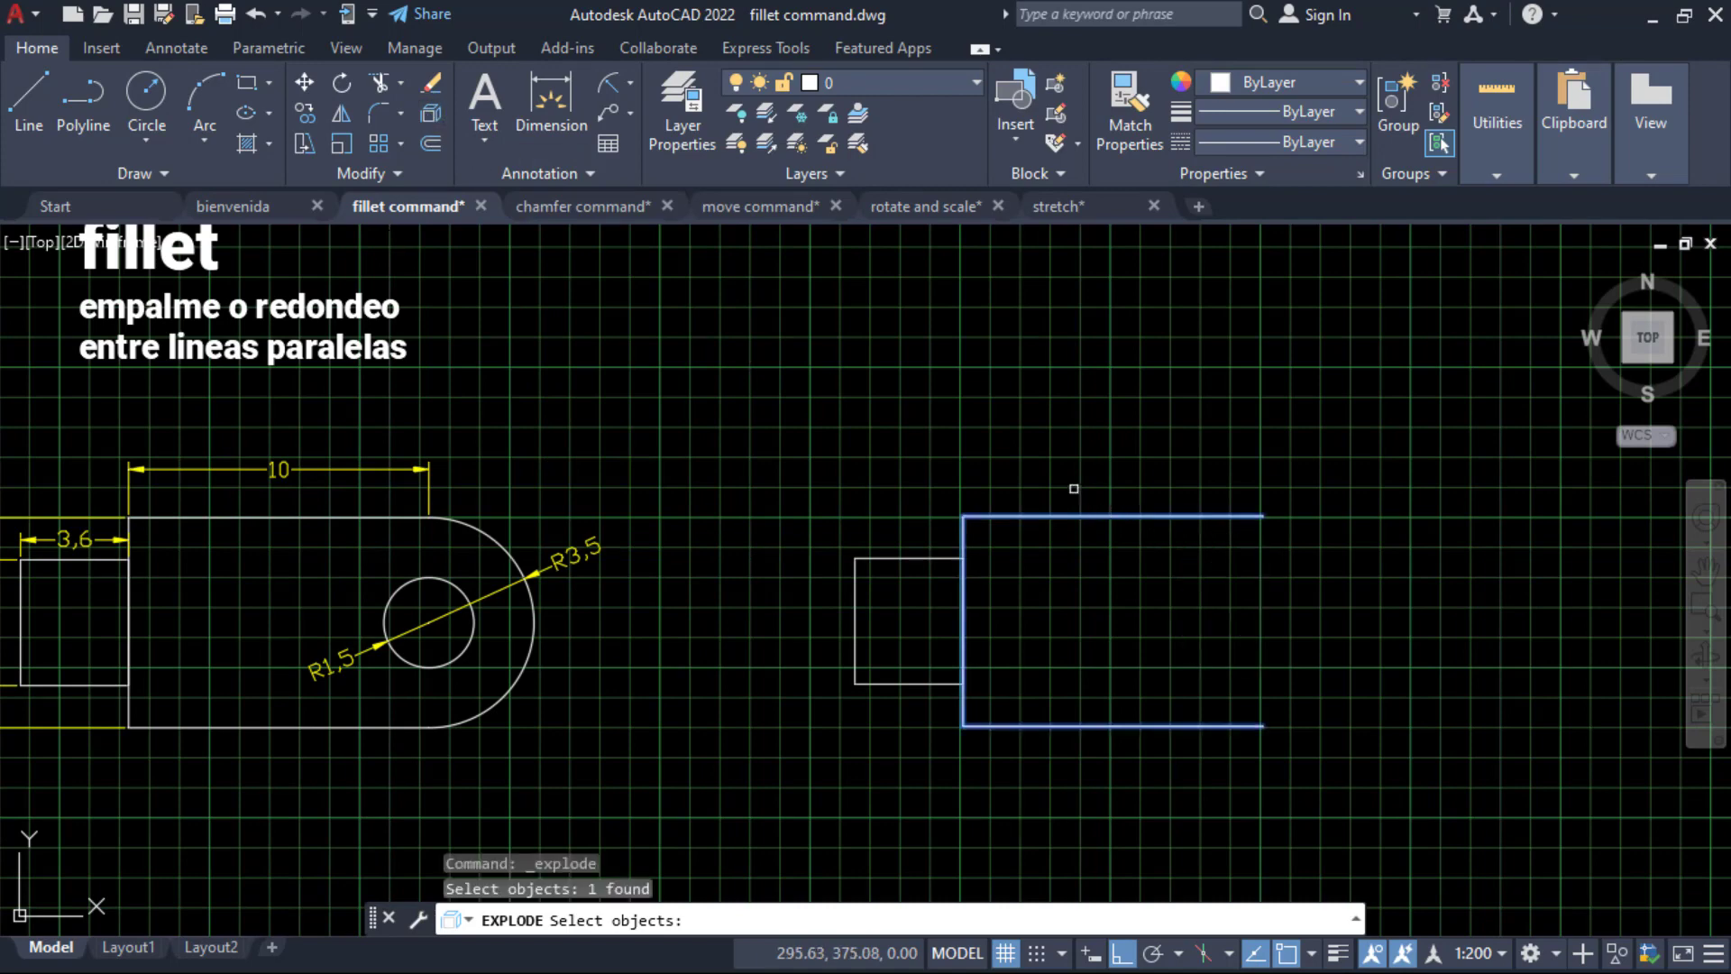
key("Return")
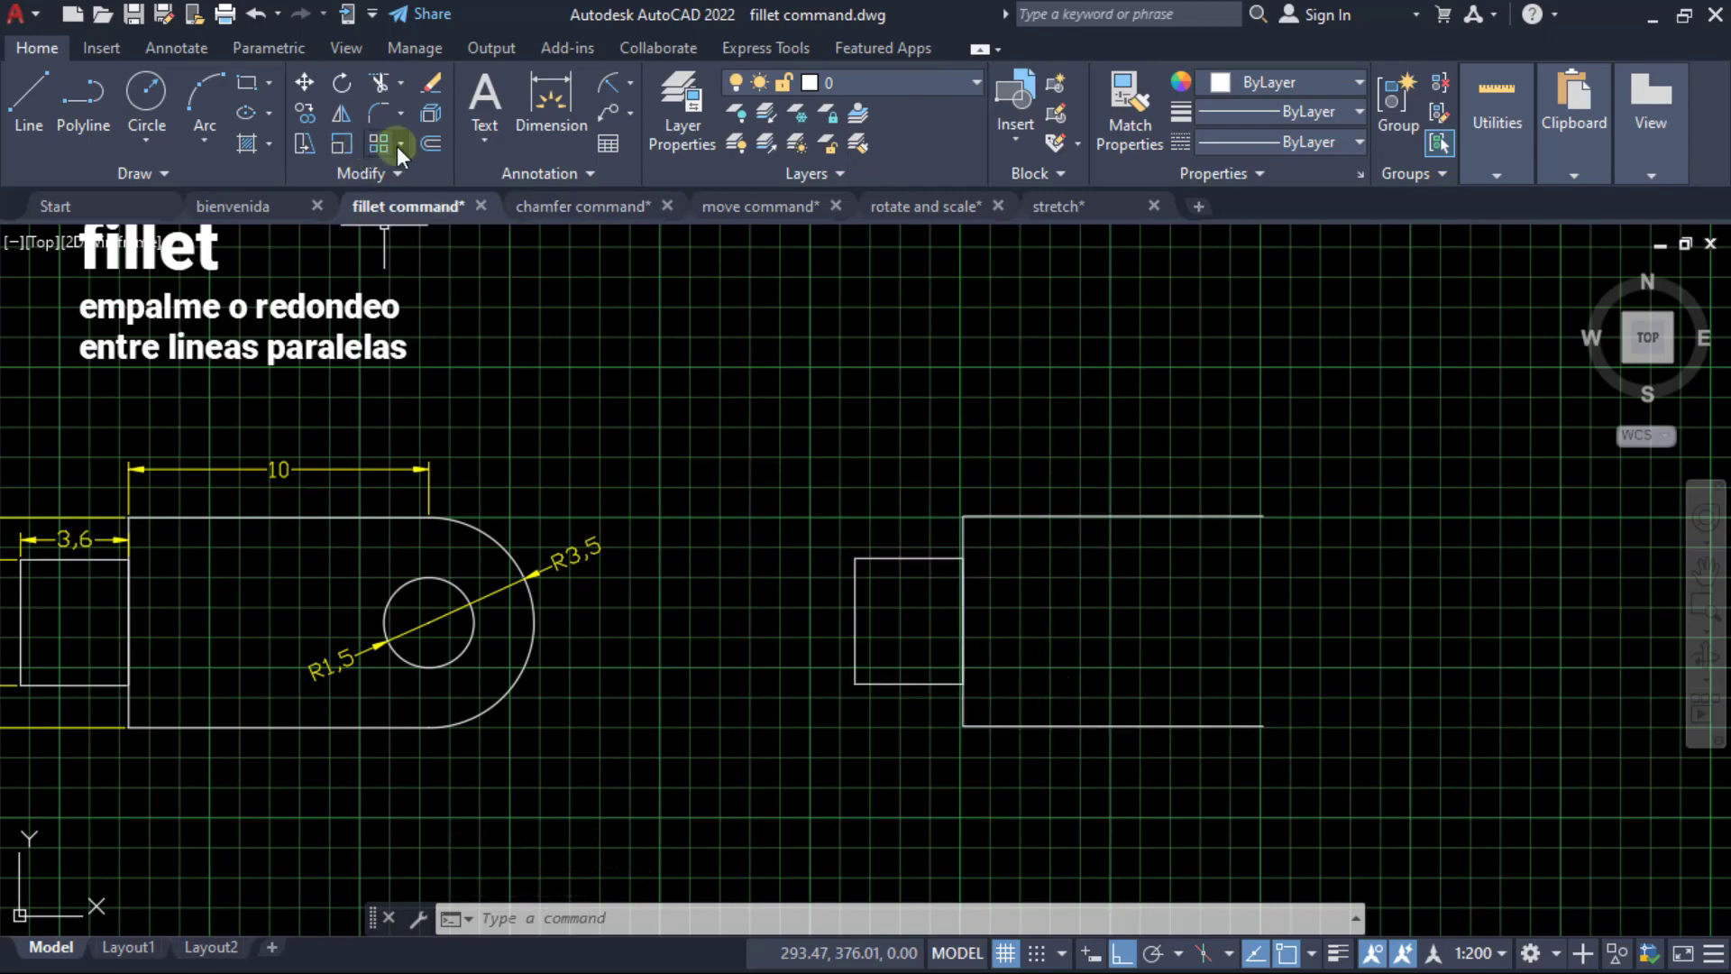
Fillet the two parallel horizontal lines of the exploded outline to close their open ends with a semicircular arc.
left_click(377, 112)
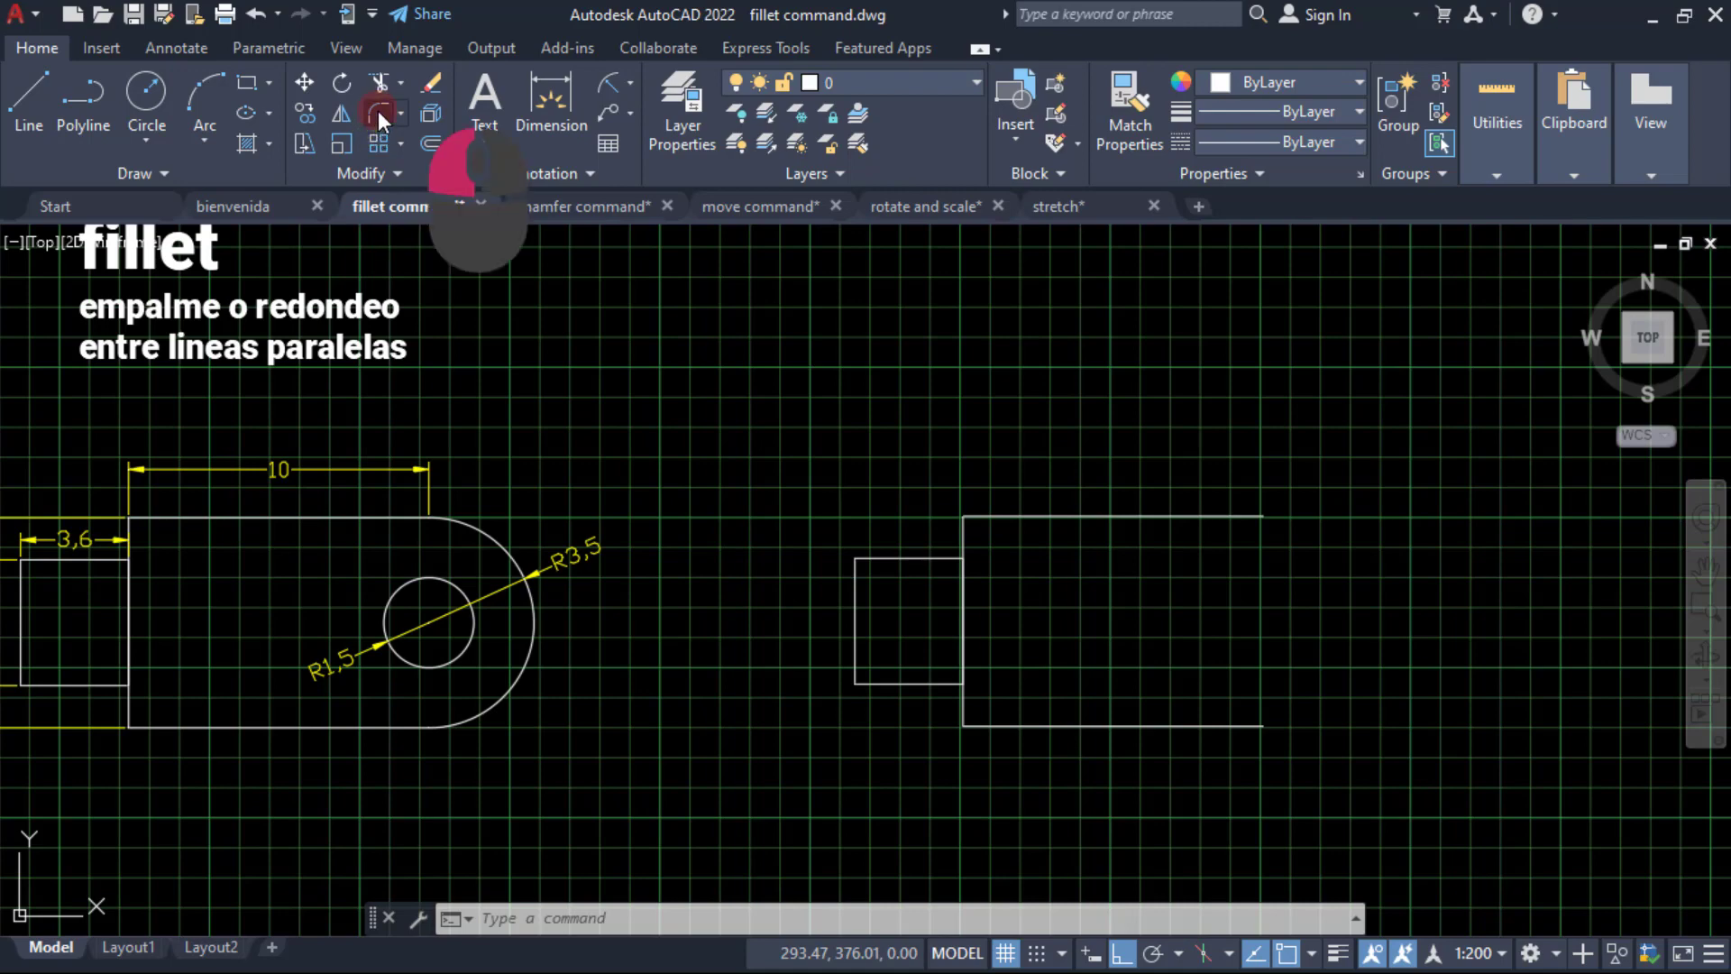
left_click(1187, 515)
left_click(1197, 726)
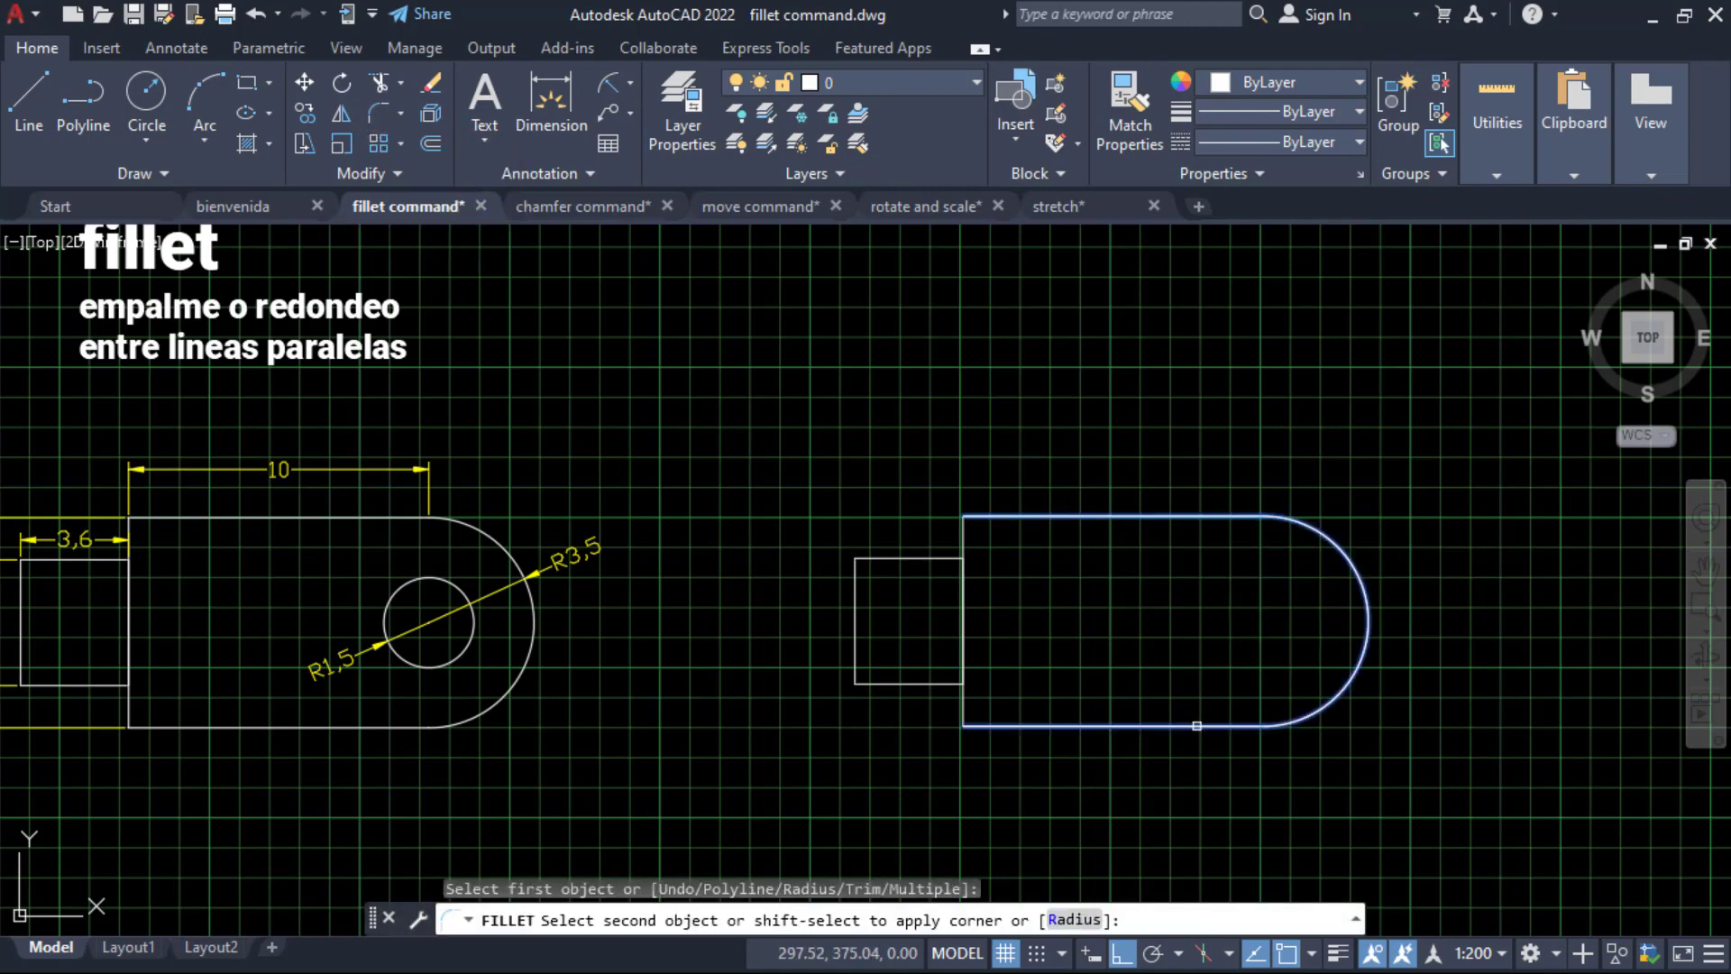
left_click(1197, 726)
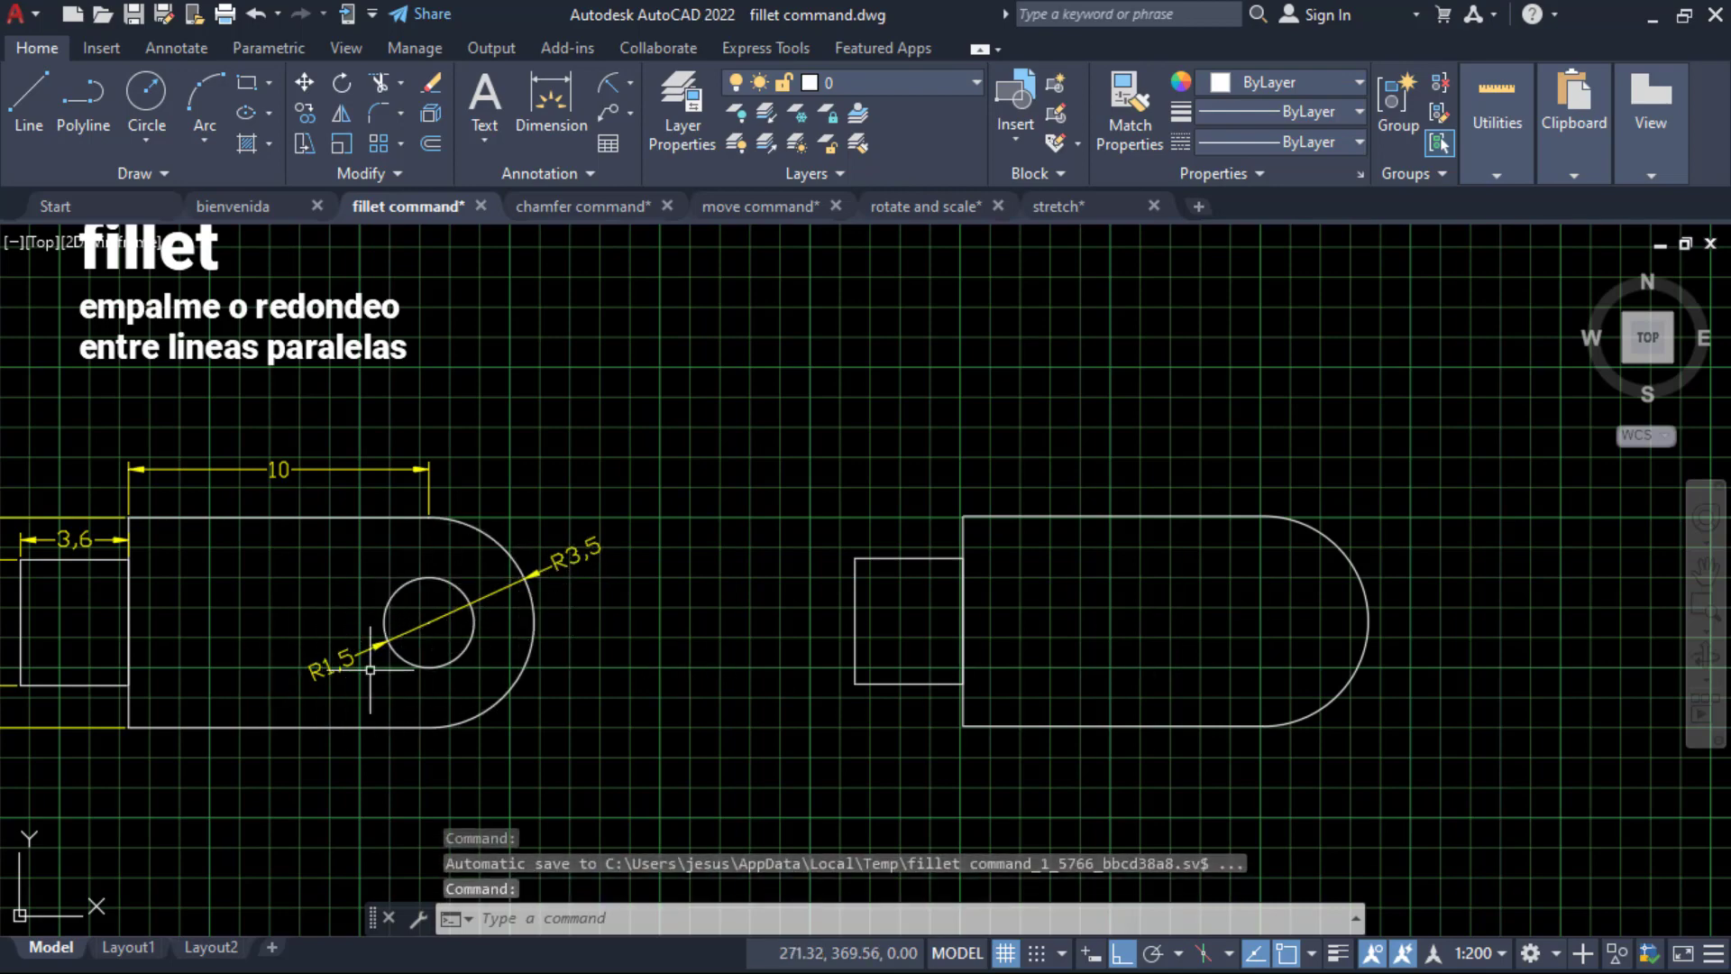
Draw a circle of radius 1.5 centred on the centre of the copied part's rounded end.
left_click(149, 94)
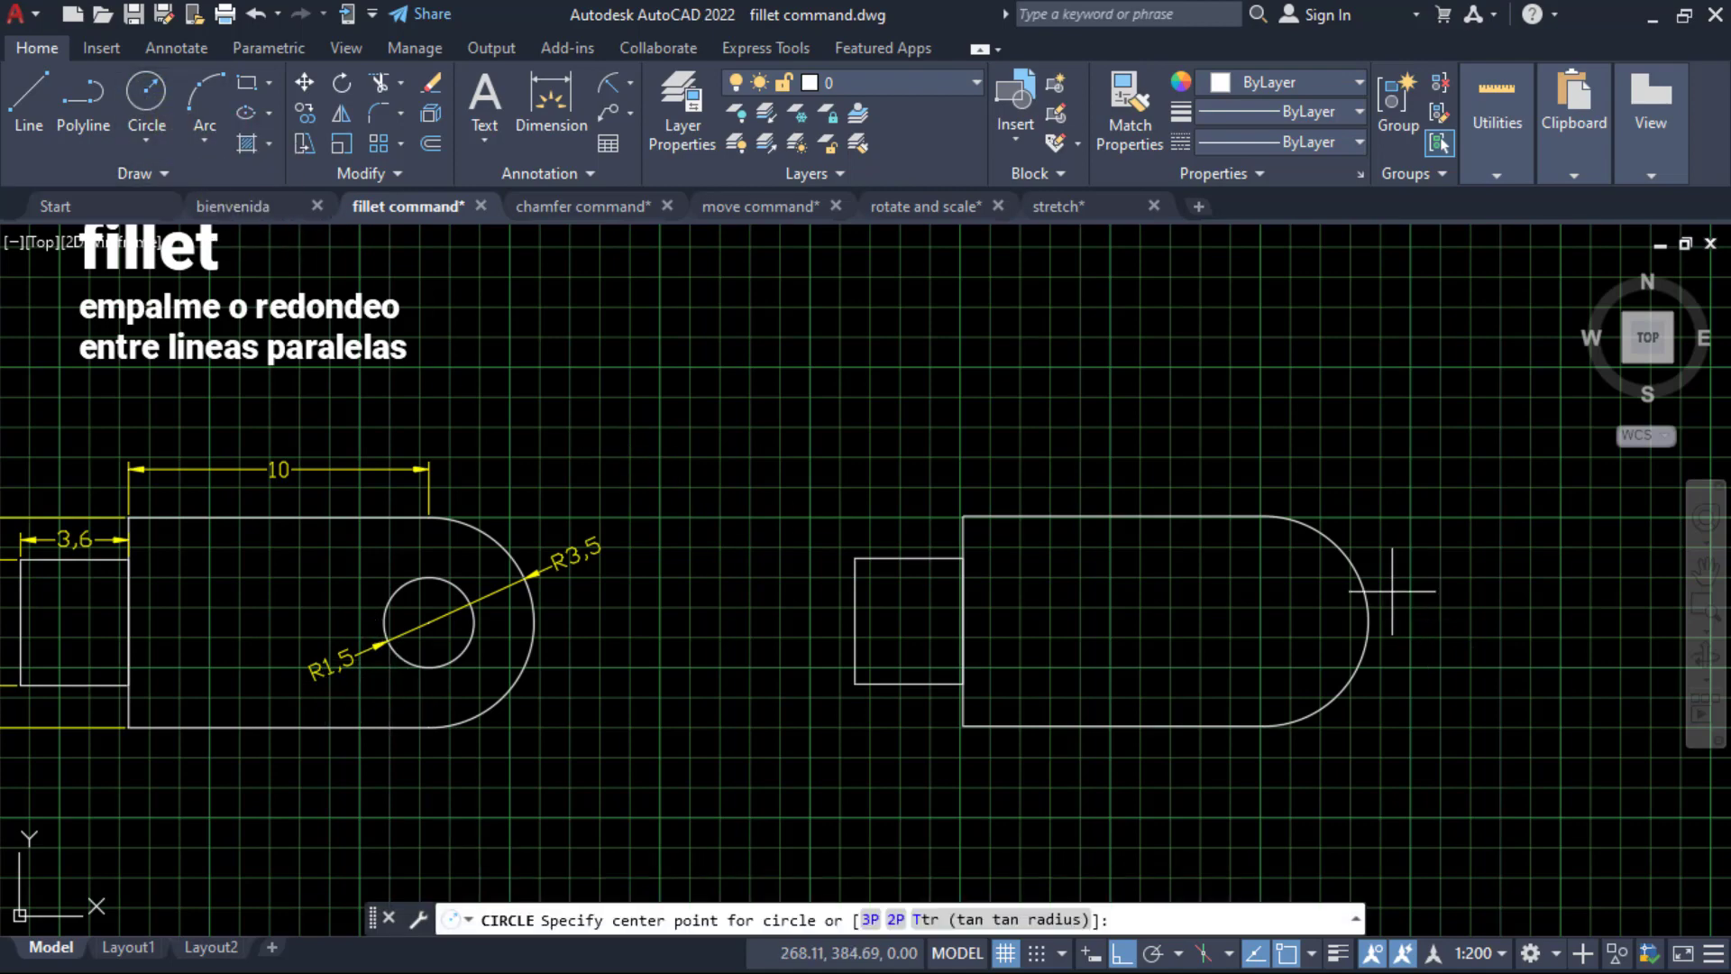
left_click(1263, 620)
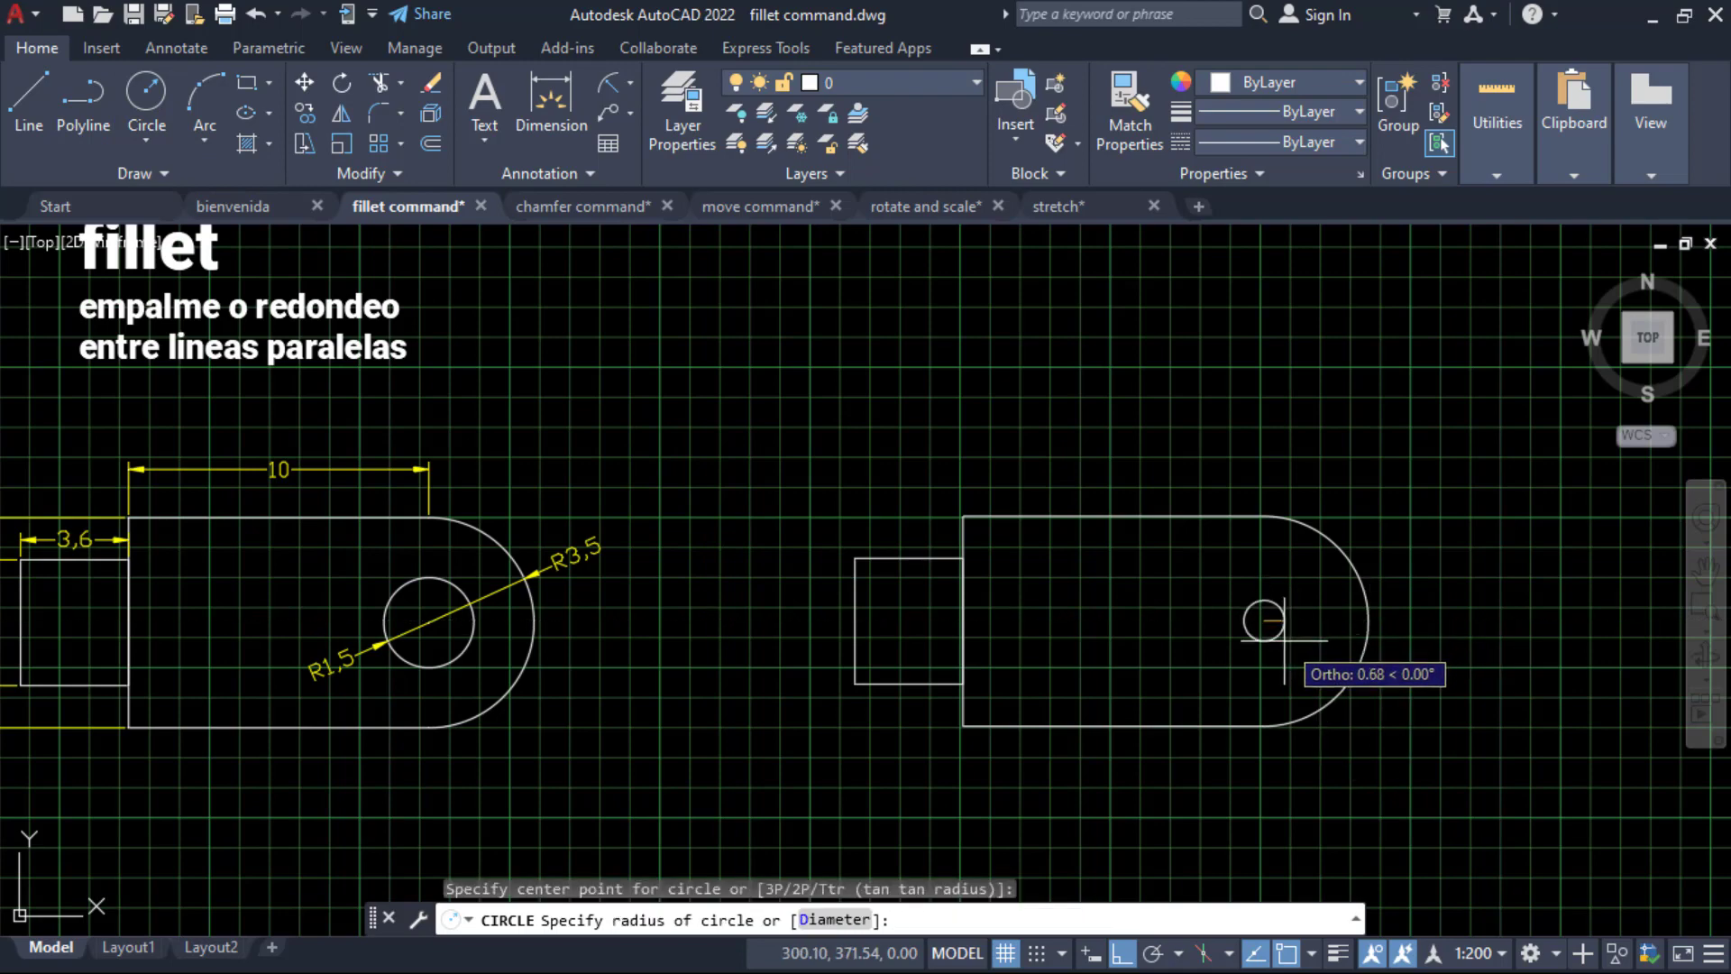
type("1.5")
key("Return")
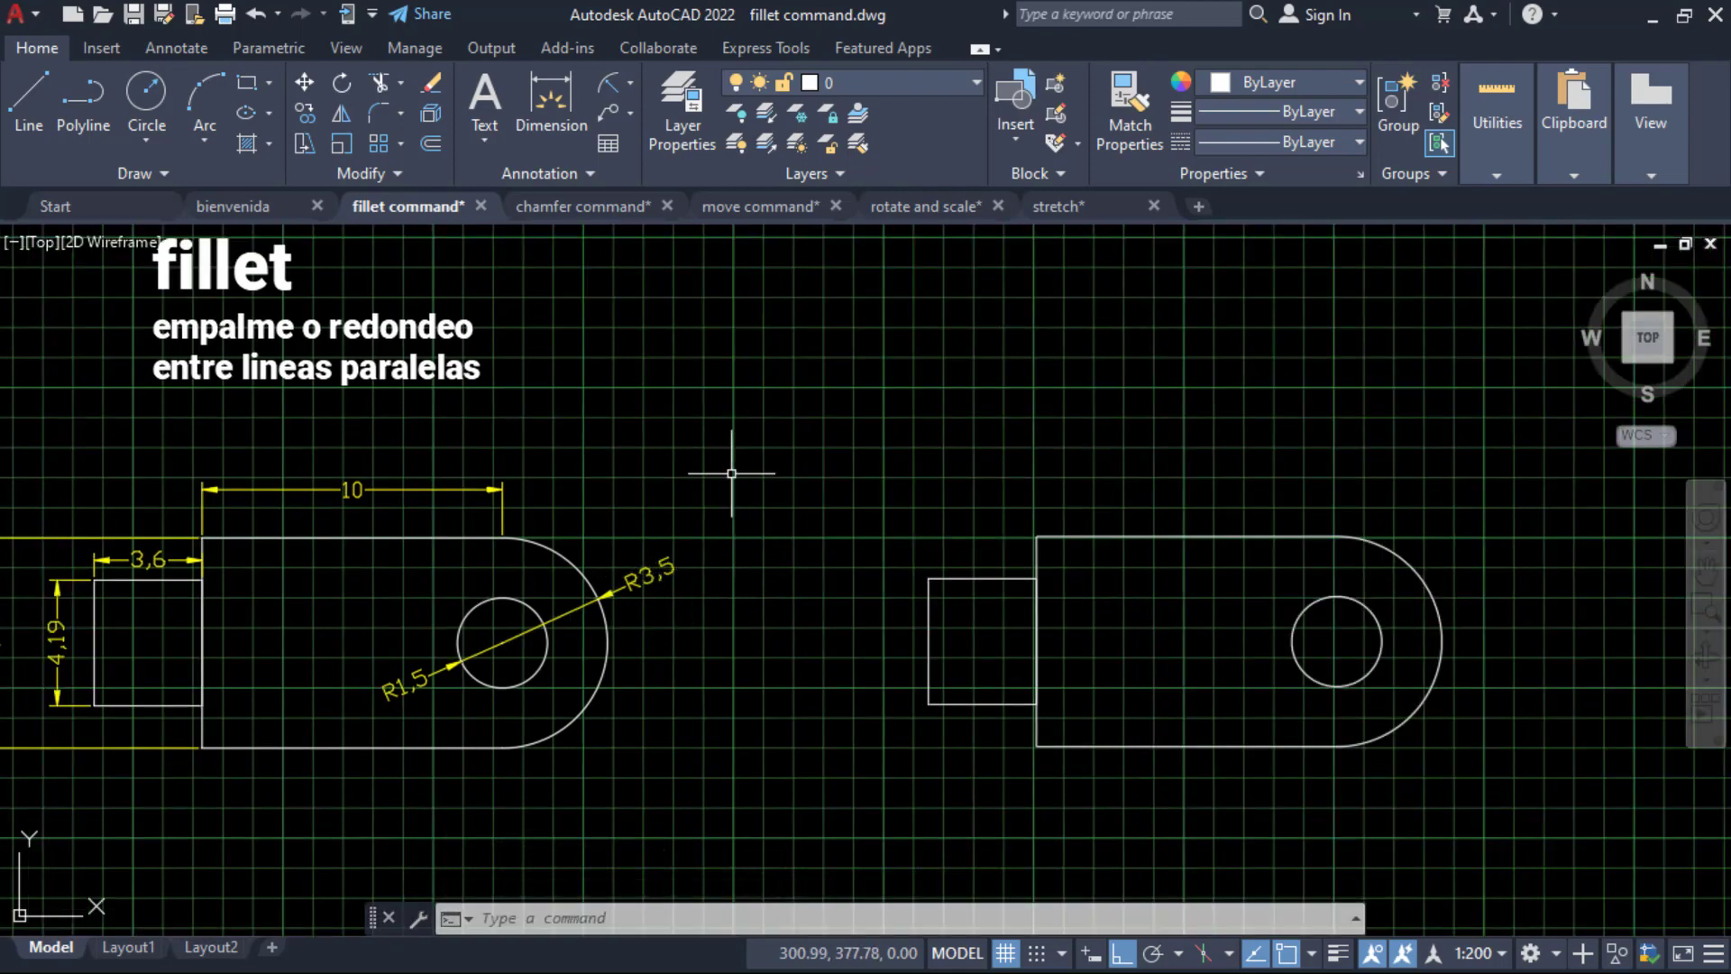
Add radius dimensions to the copied part's rounded end and to its inner circle.
left_click(612, 86)
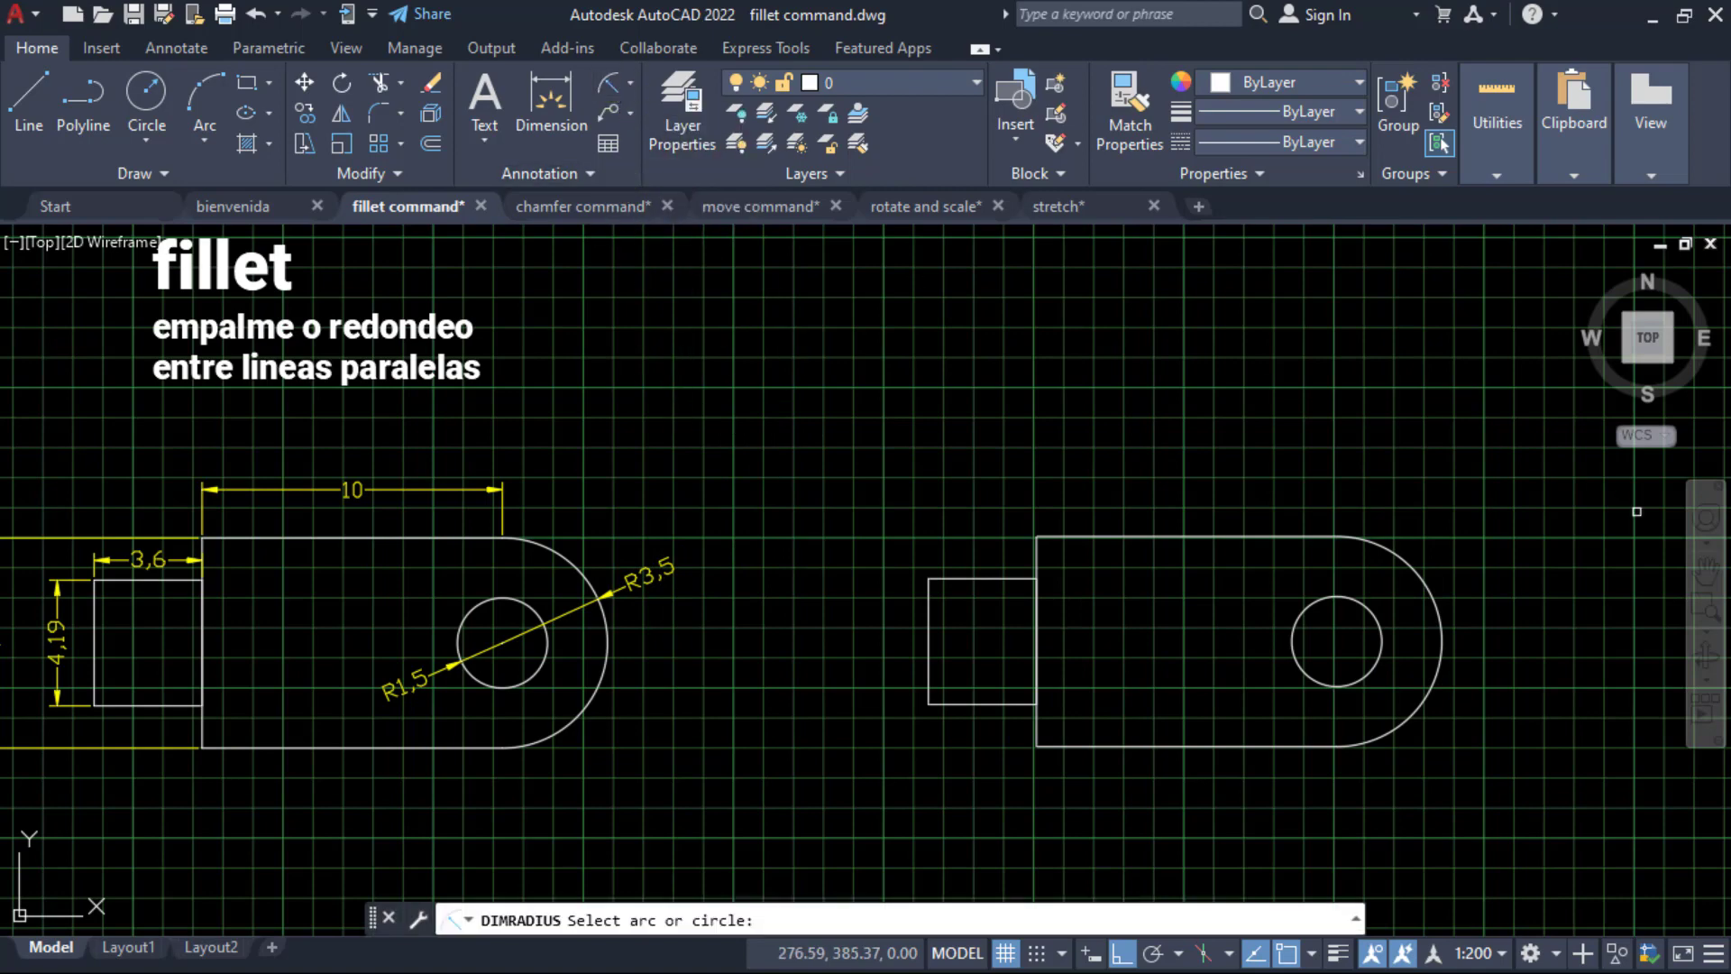
left_click(1441, 603)
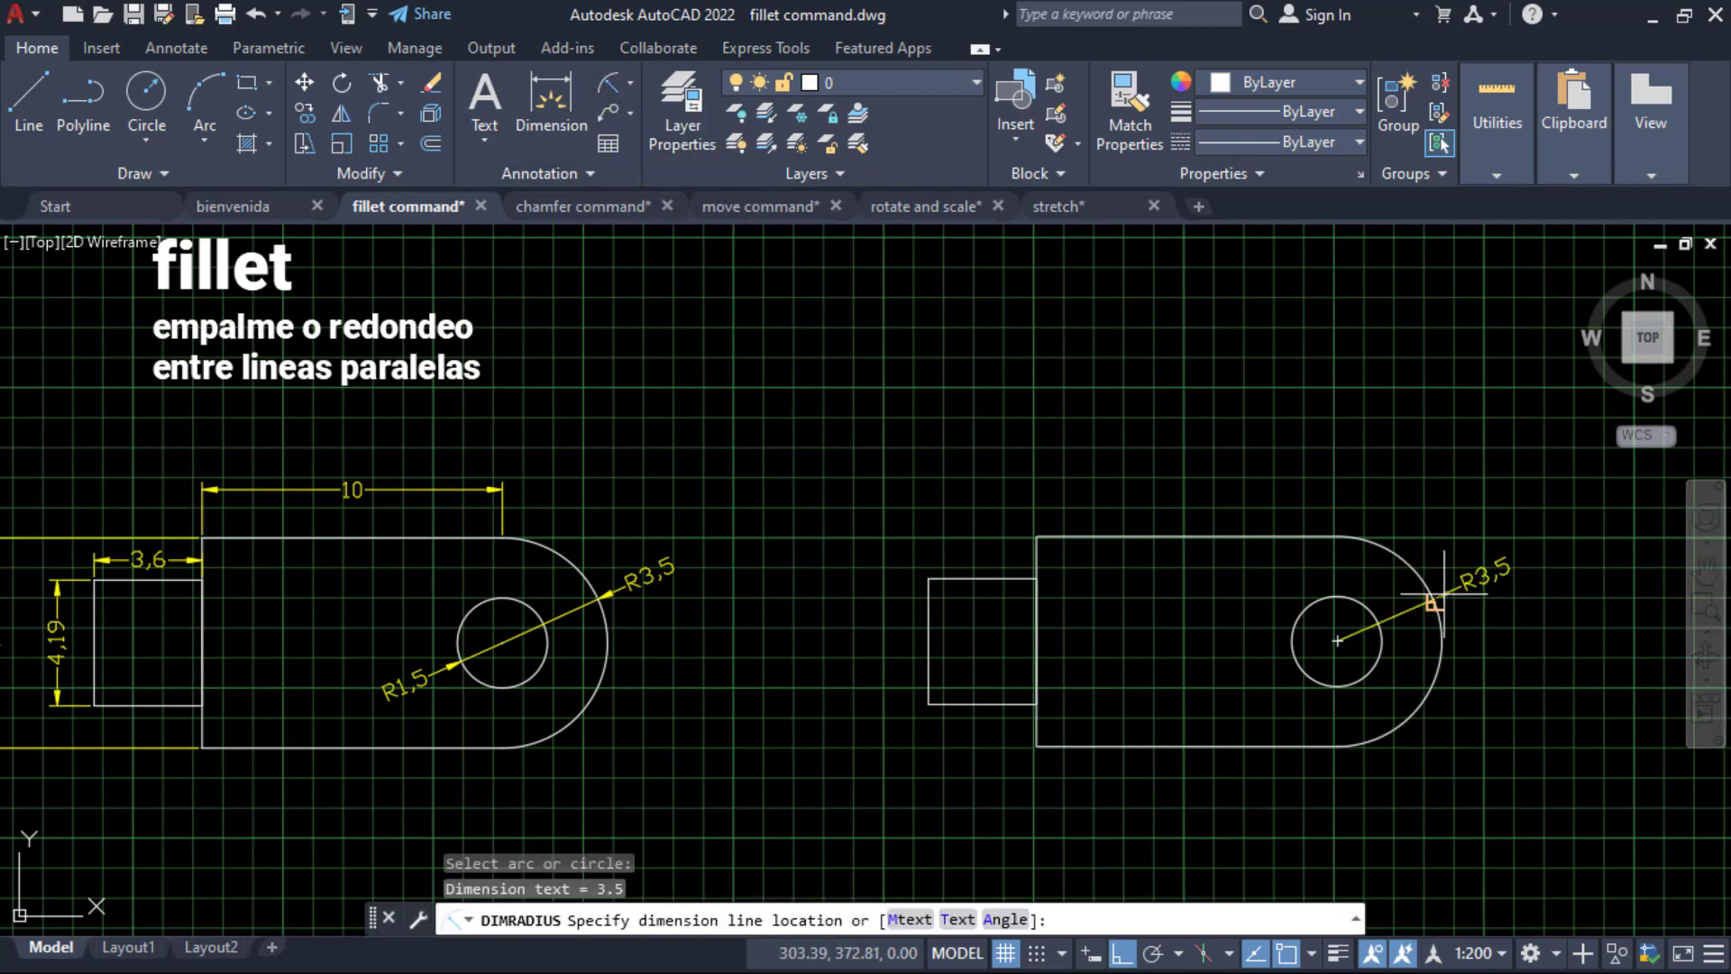
left_click(1497, 562)
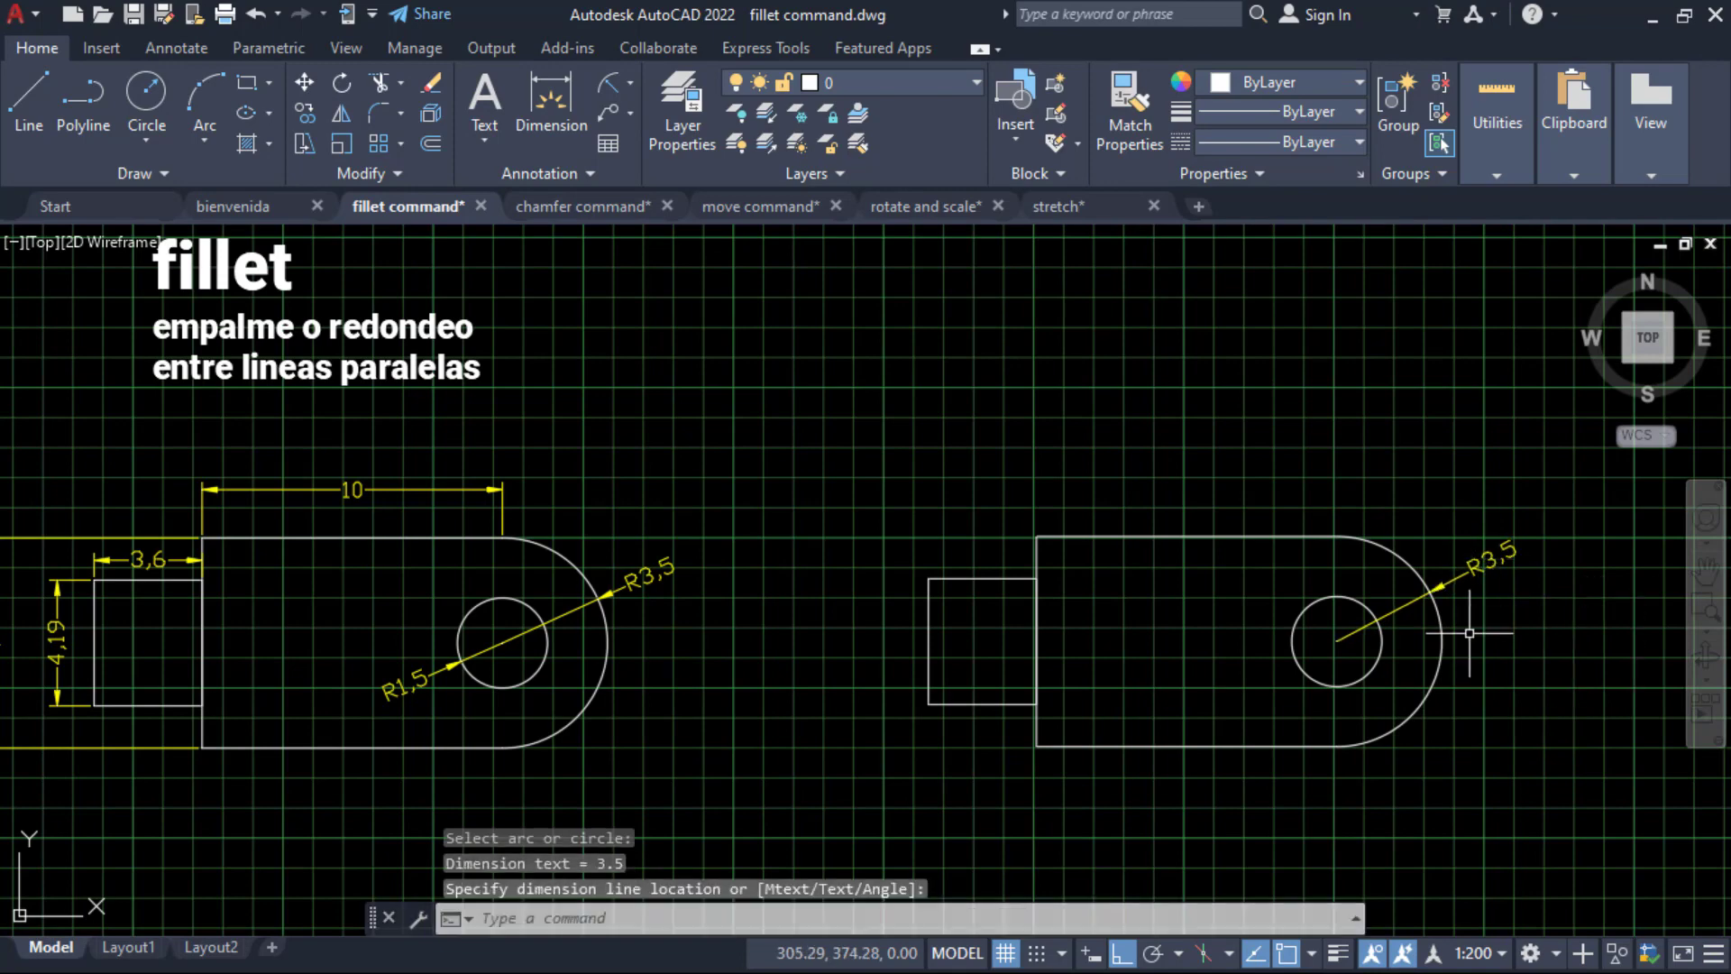
middle_click_drag(914, 590, 951, 574)
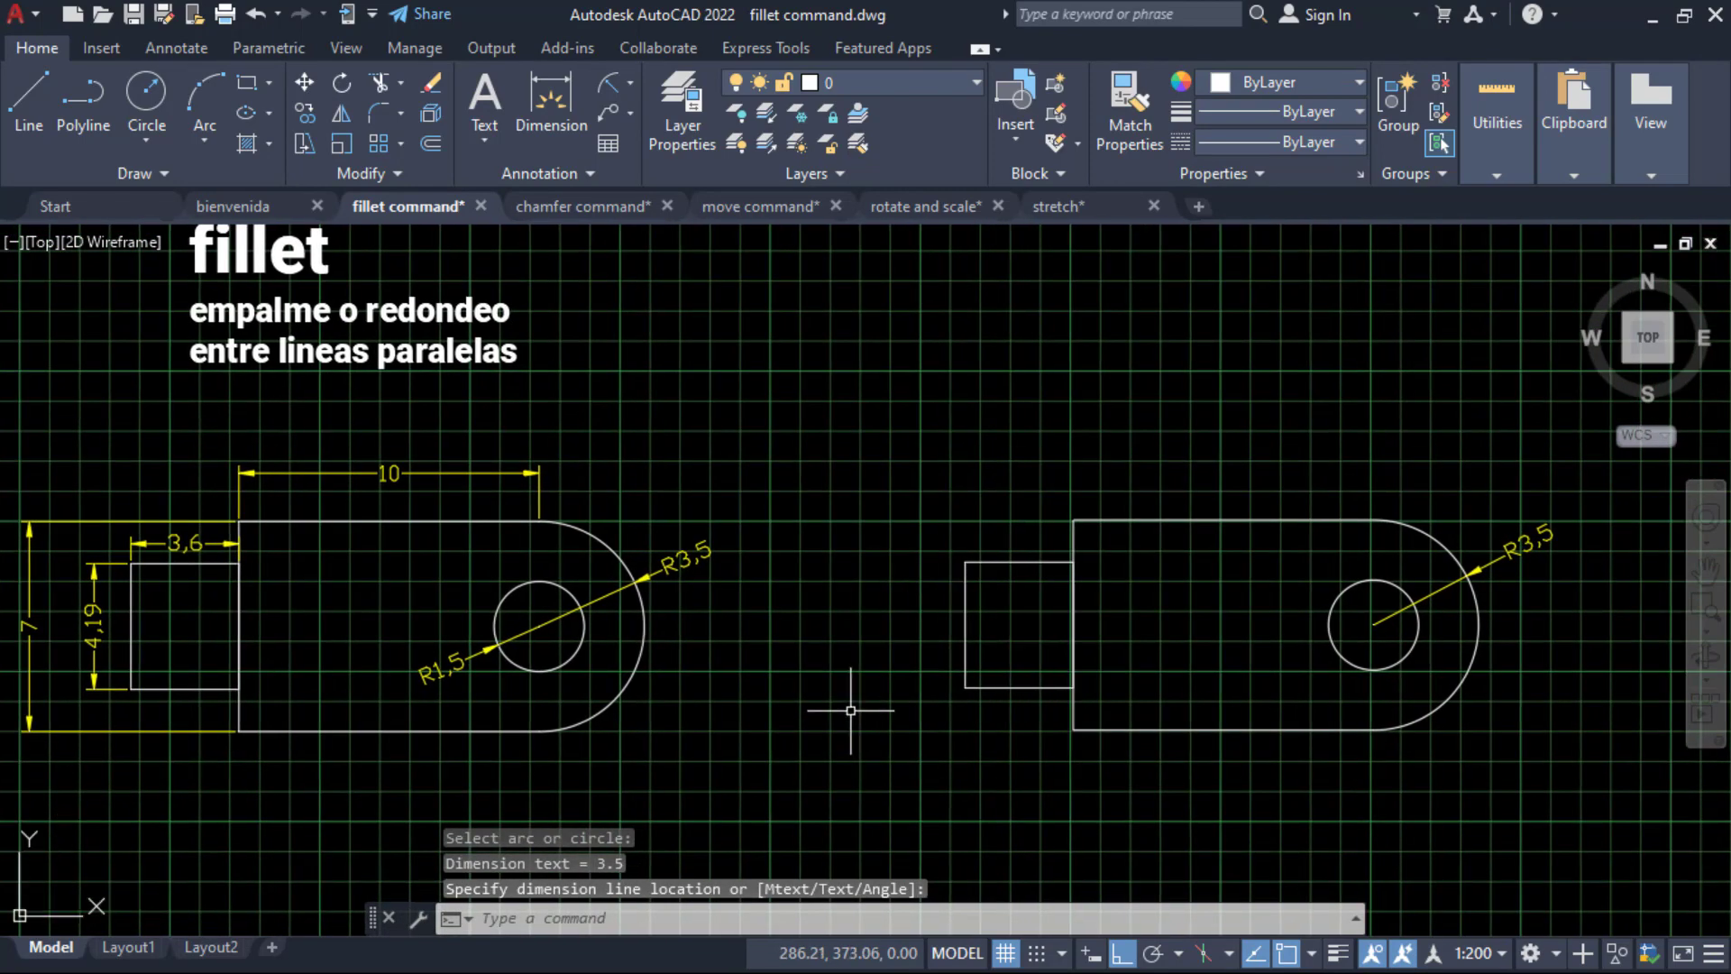
key("Return")
left_click(1336, 651)
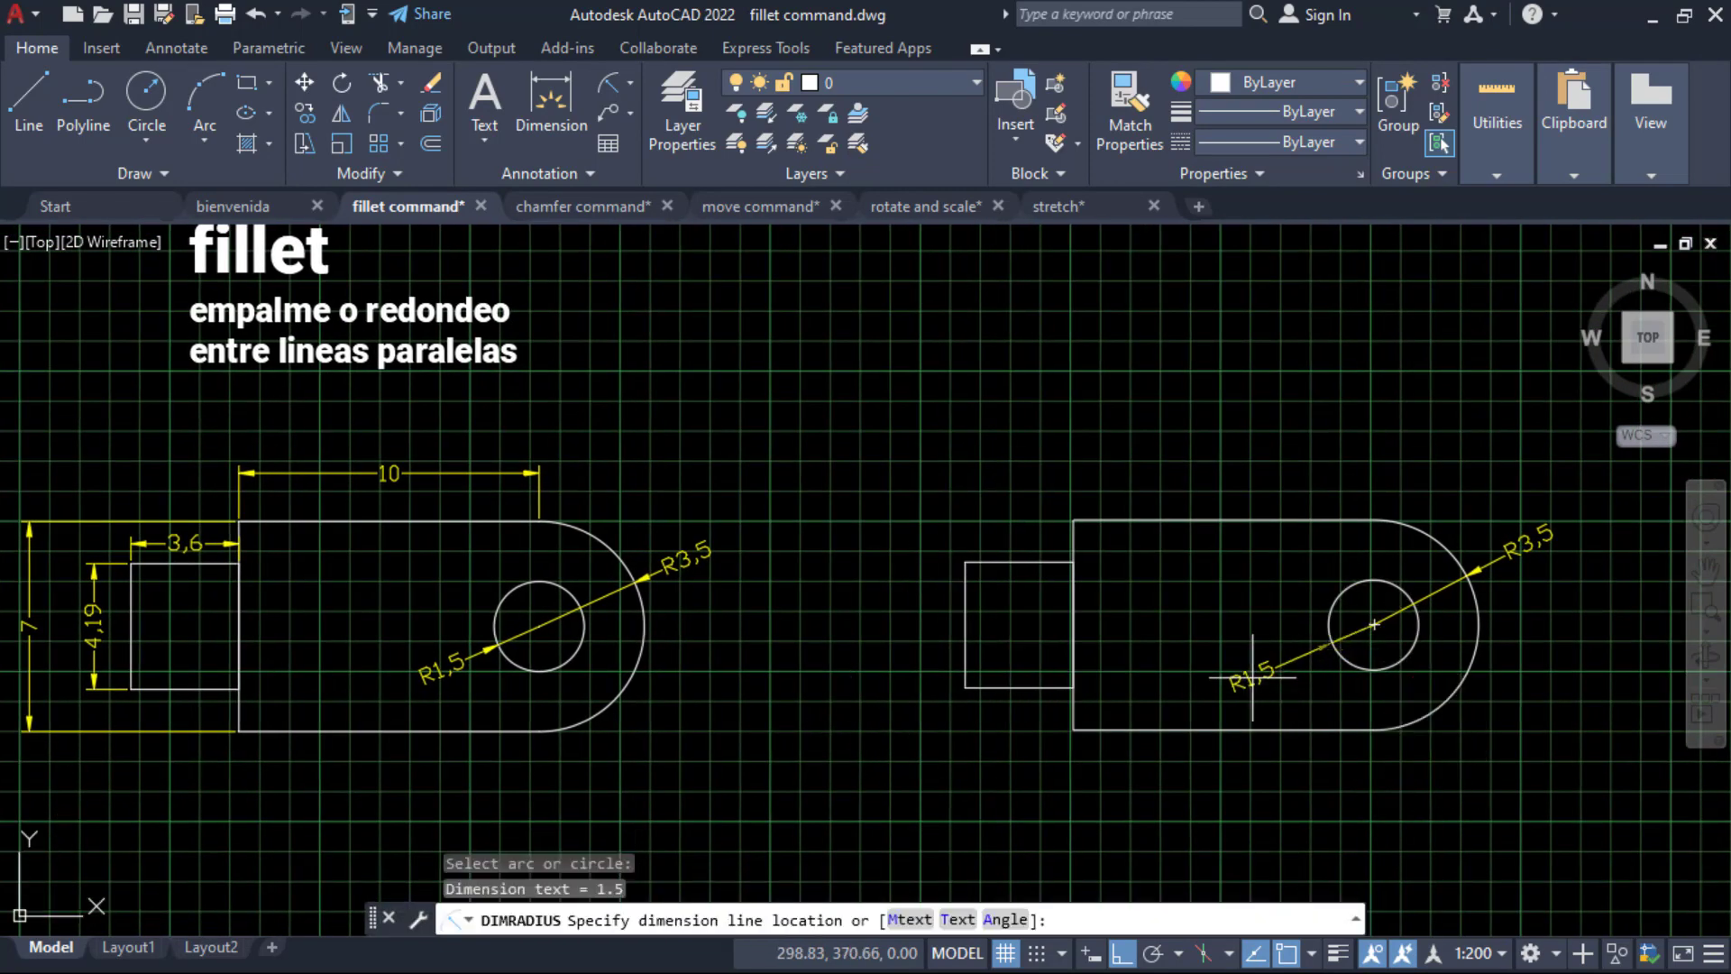
left_click(1265, 630)
In the two-object fillet example, use Fillet to join the long horizontal line and the diagonal line in a sharp corner.
middle_click_drag(1512, 853, 1547, 874)
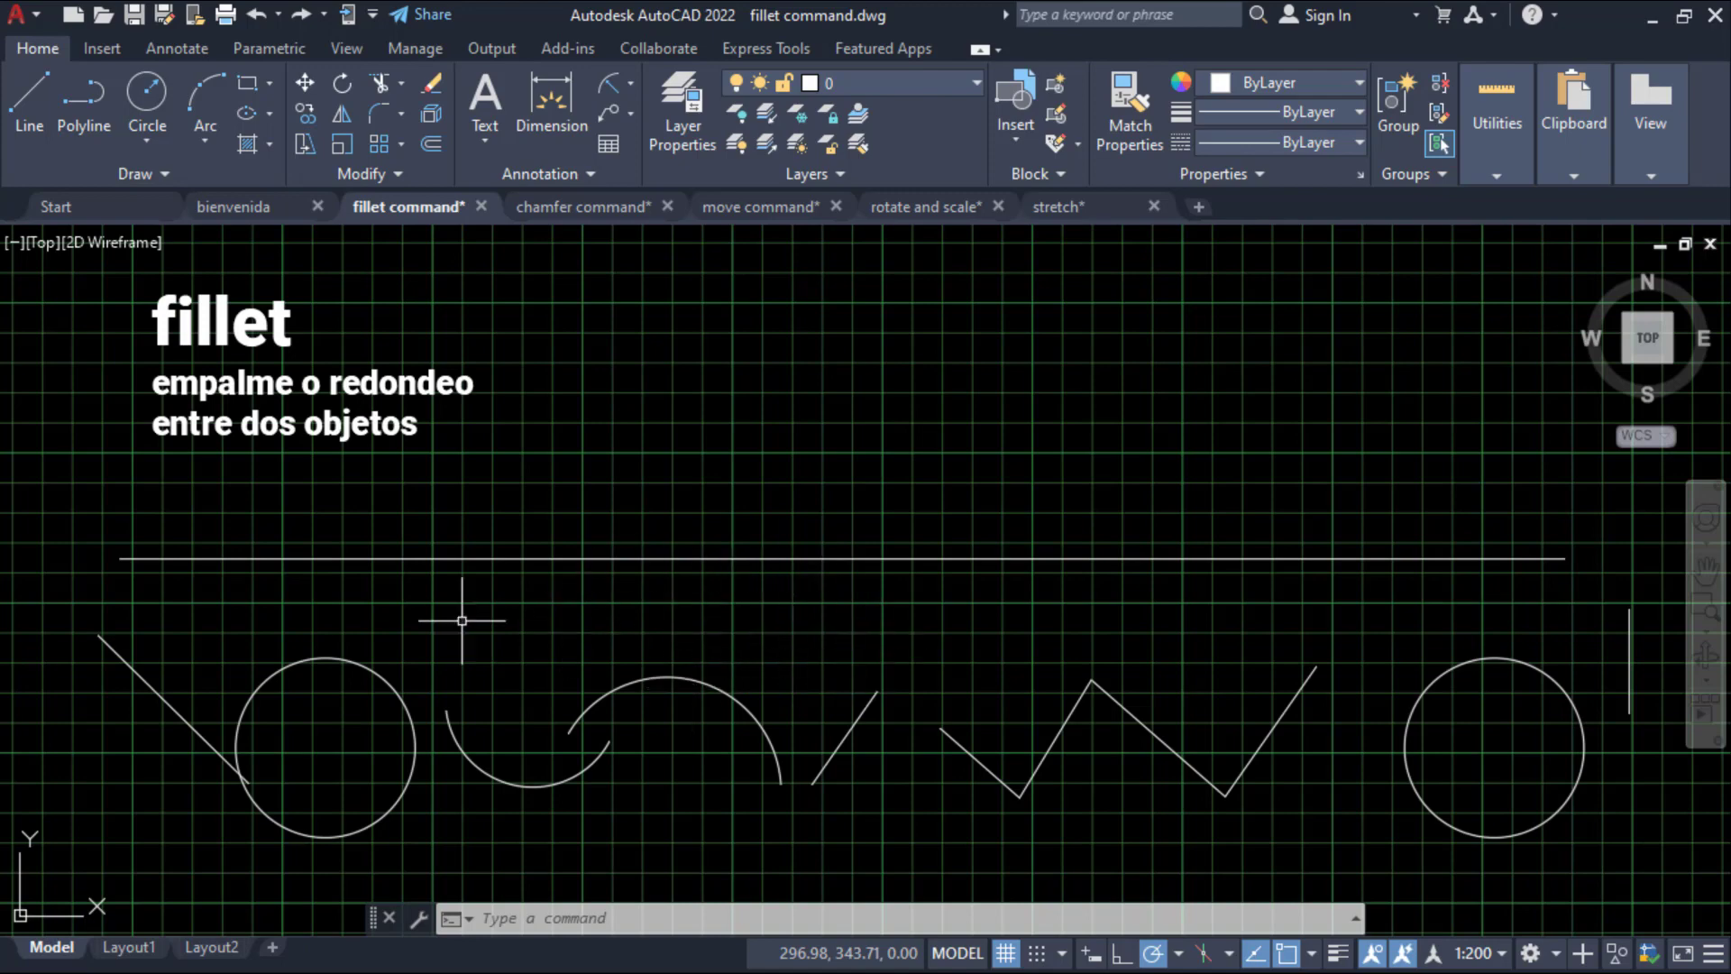
type("f")
key("Return")
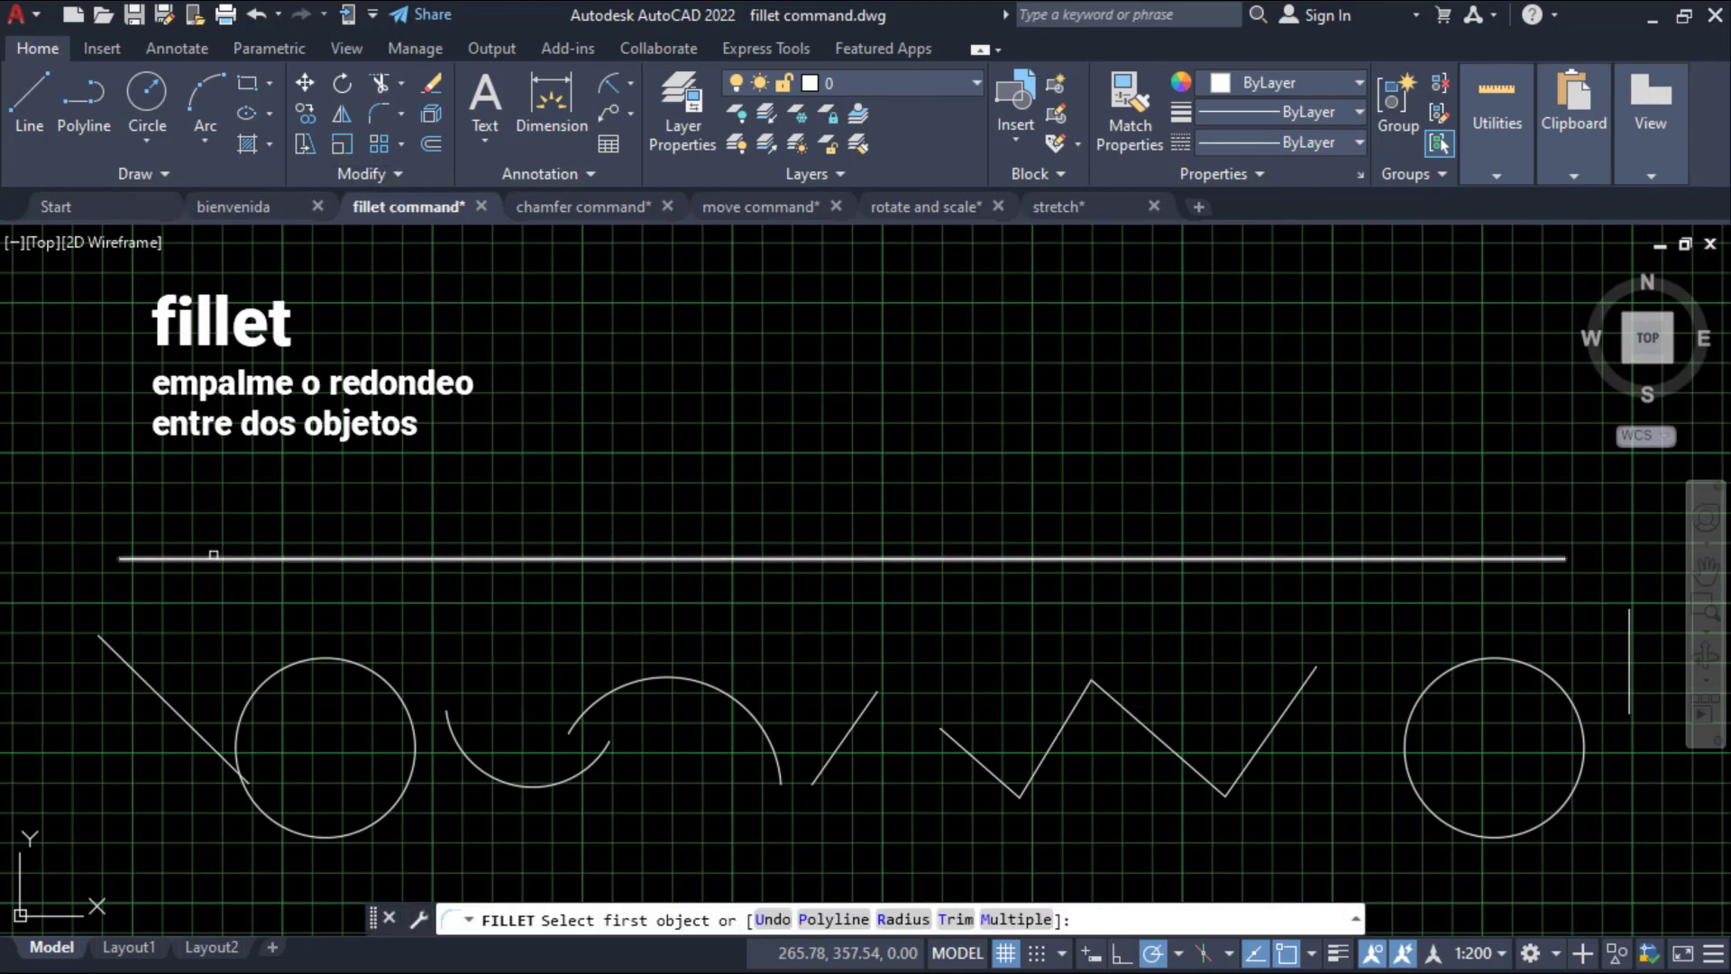
left_click(205, 558)
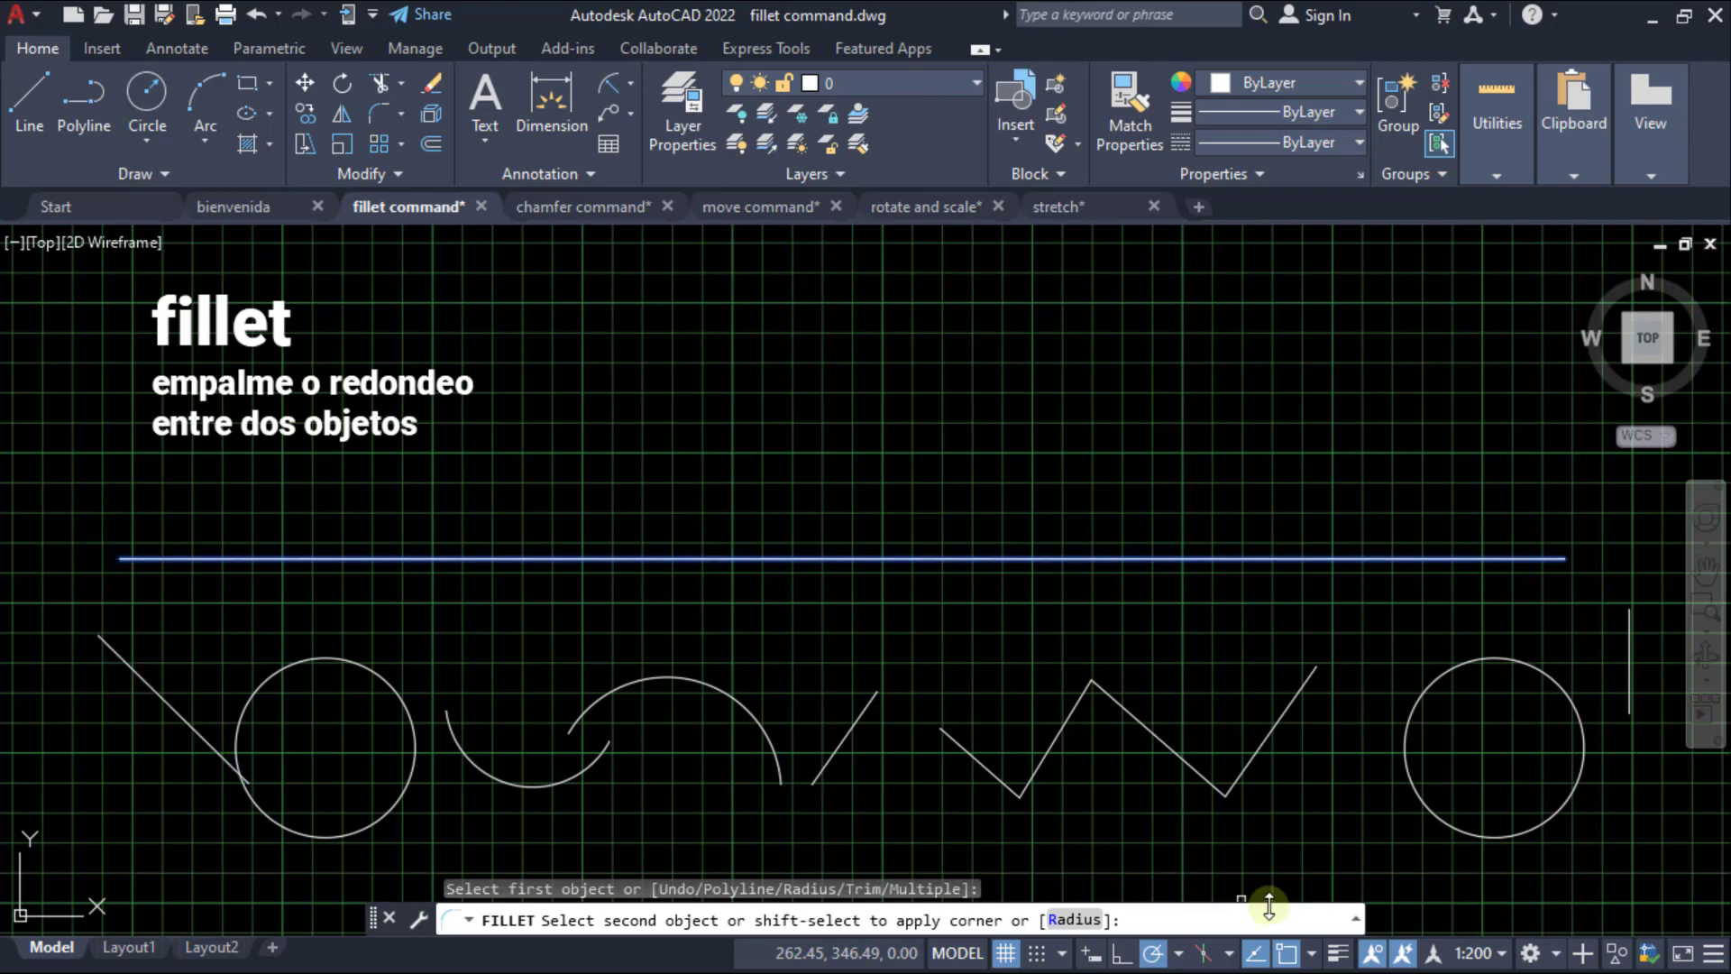
left_click(1355, 920)
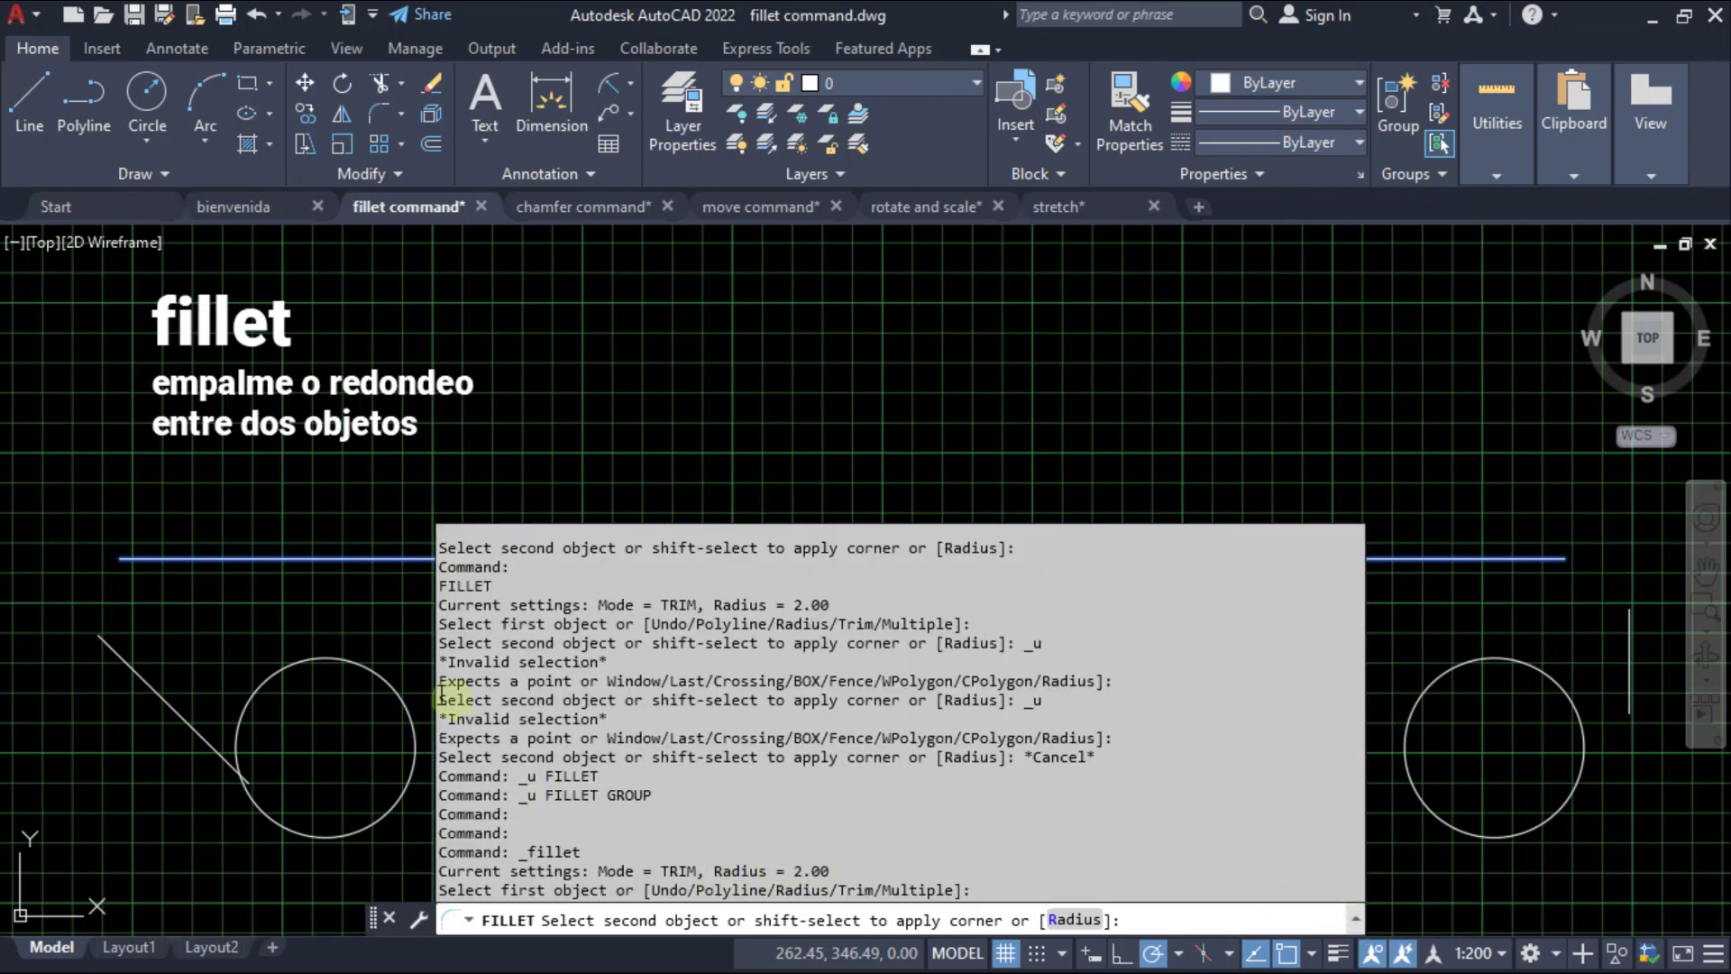
left_click(231, 607)
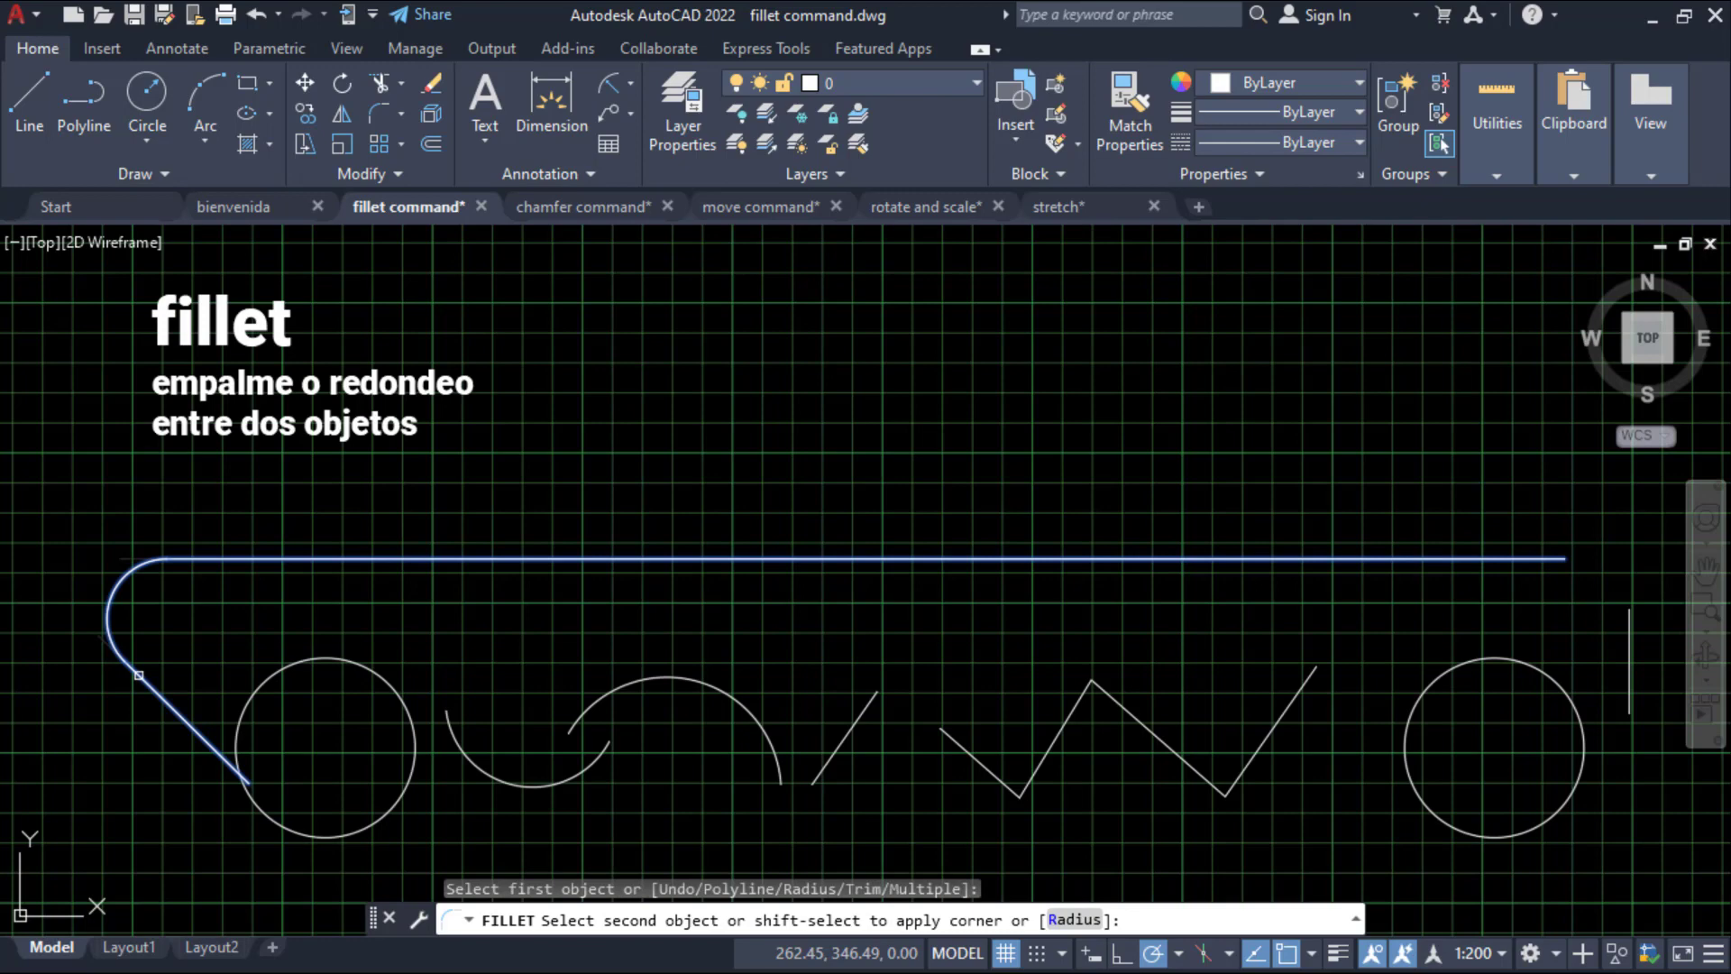
key("shift")
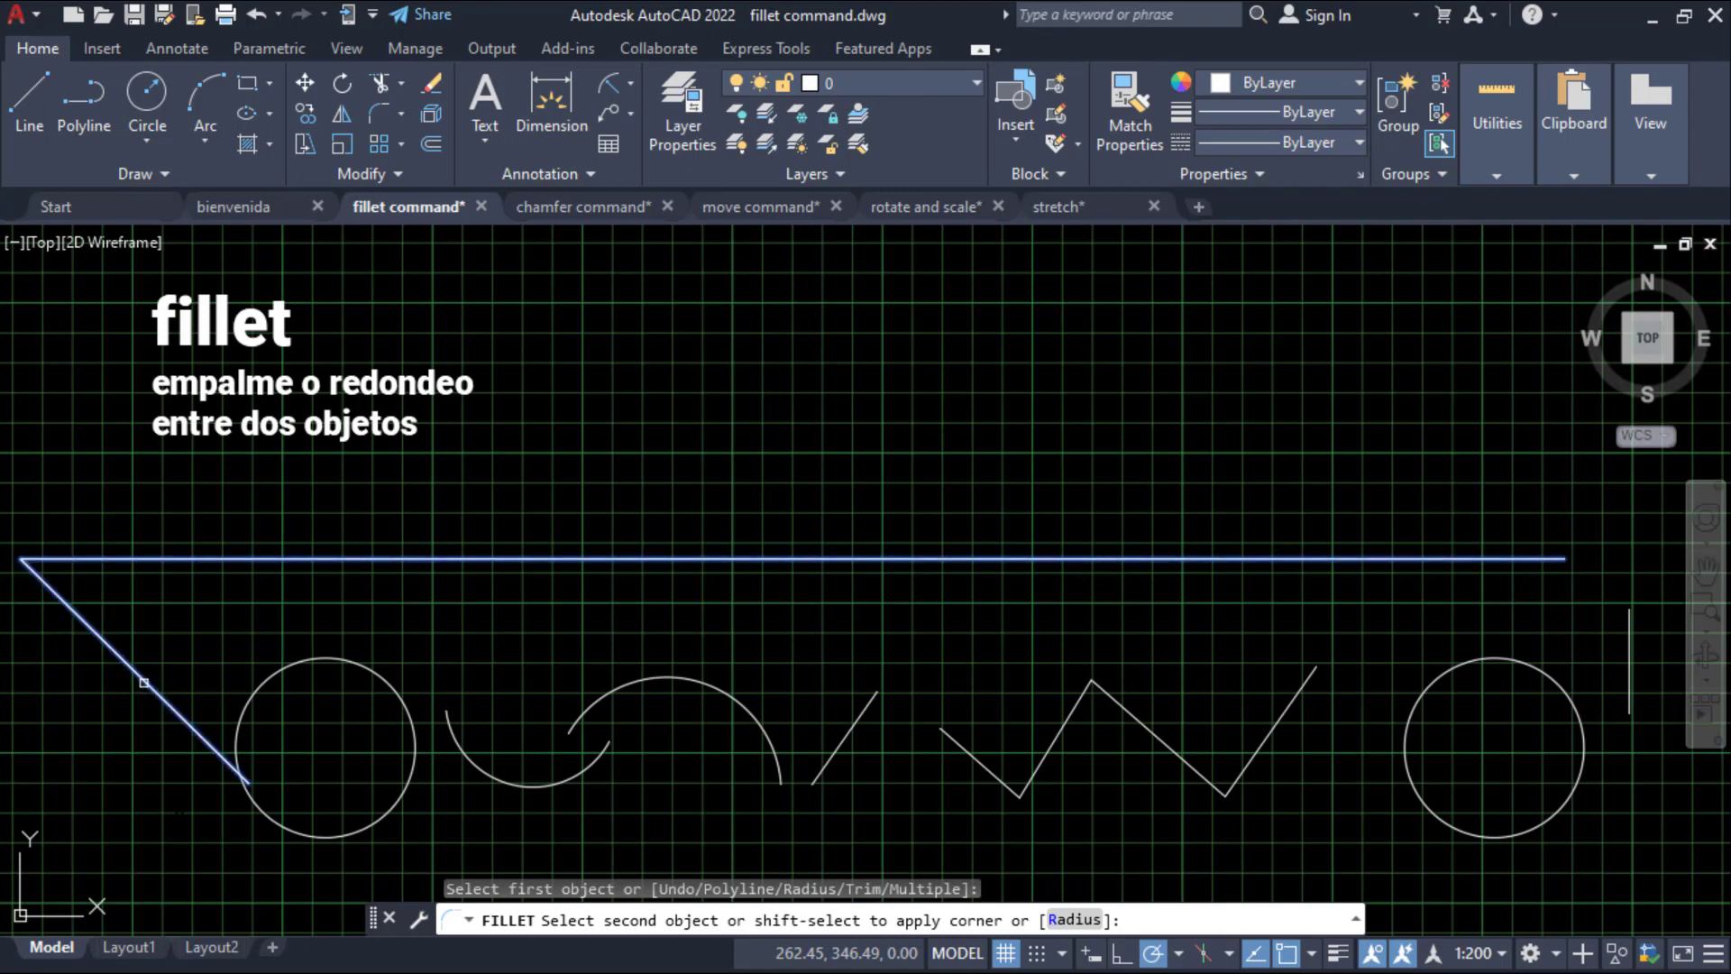
left_click(145, 683)
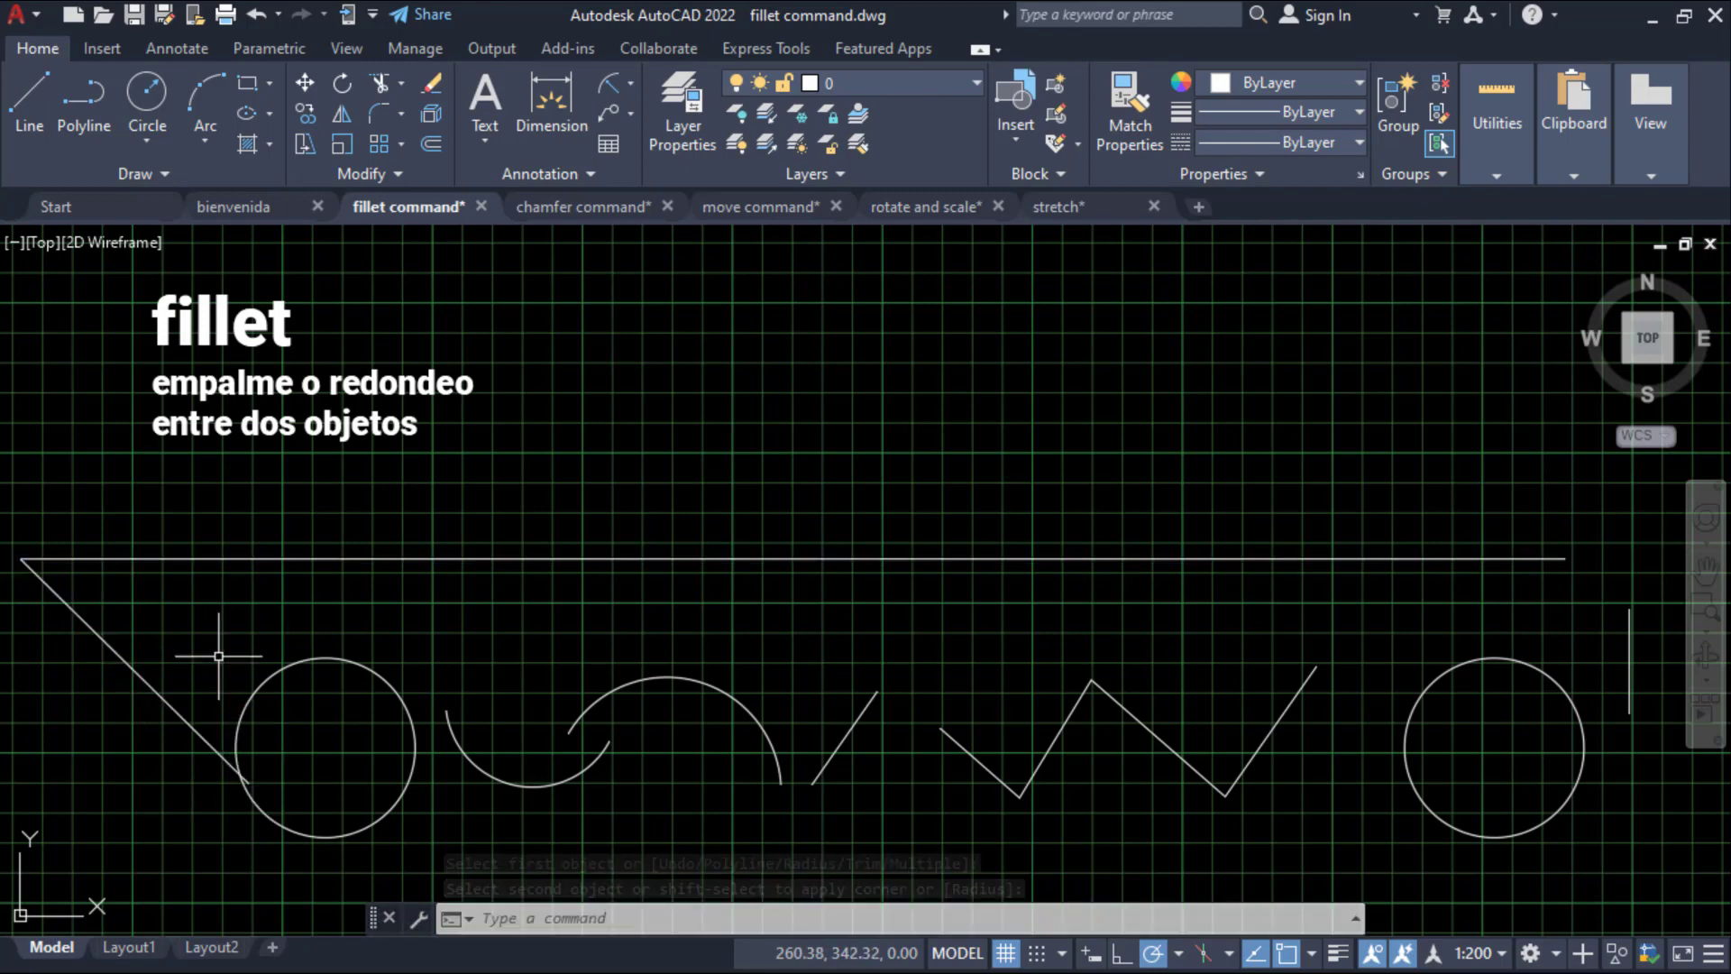
Fillet the diagonal line's lower end to the upper left of the adjacent circle with radius 2.
key("Return")
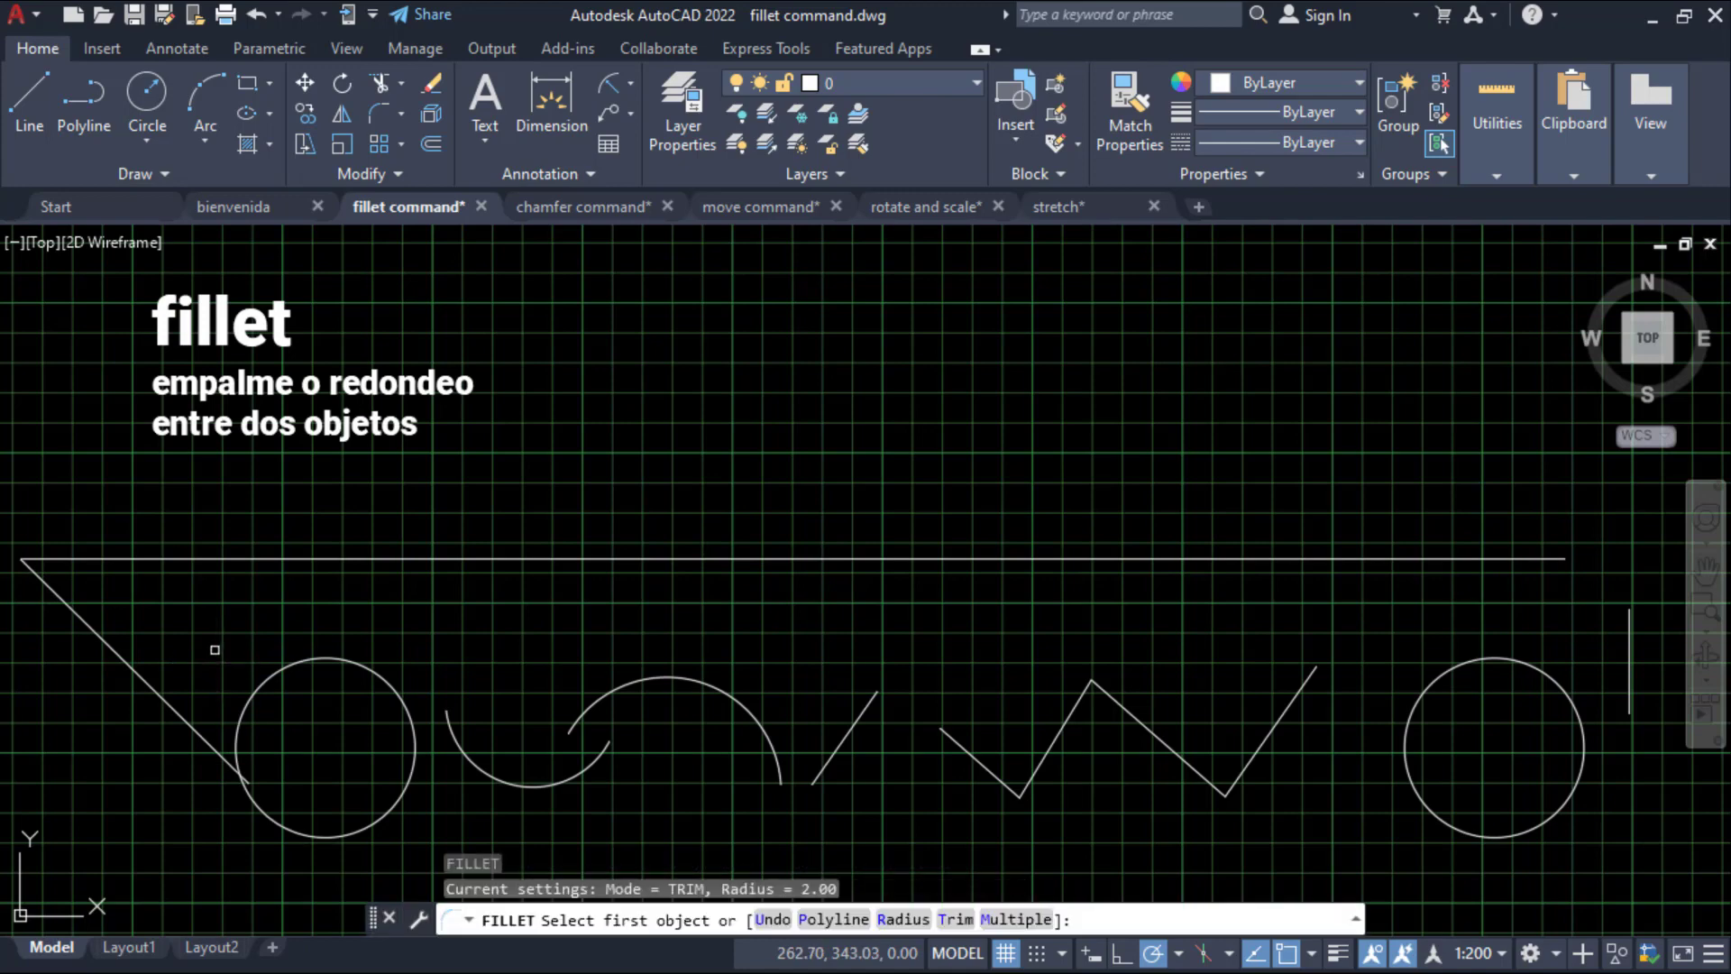
left_click(209, 742)
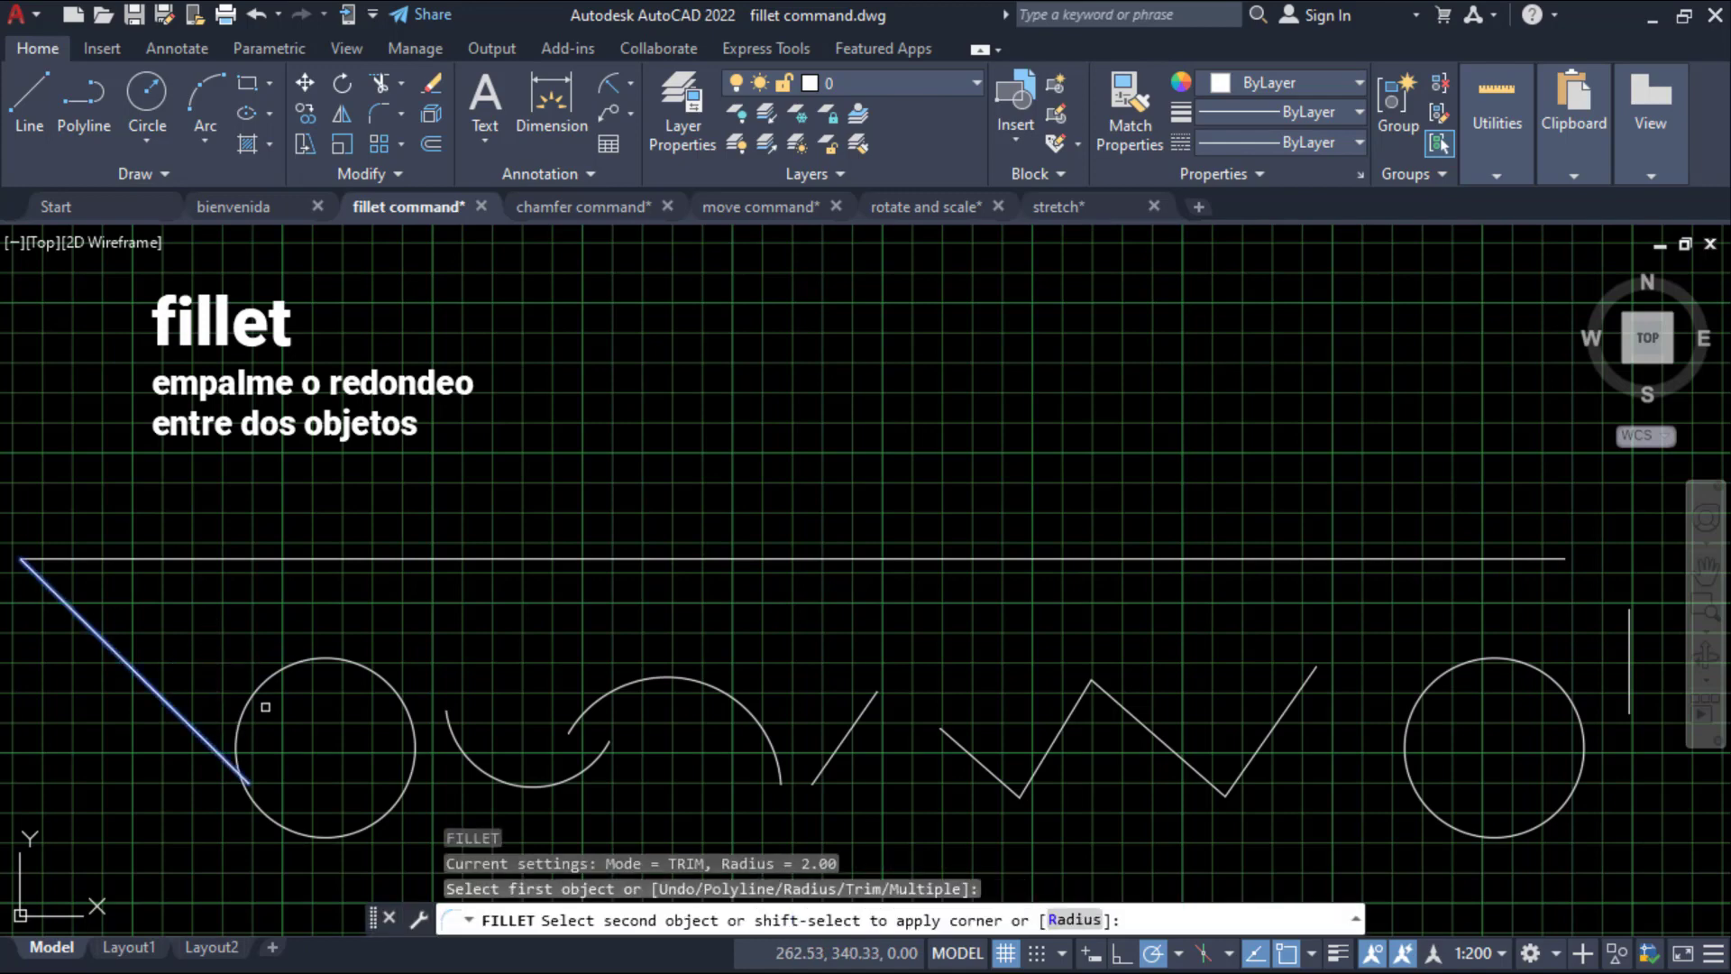
left_click(271, 670)
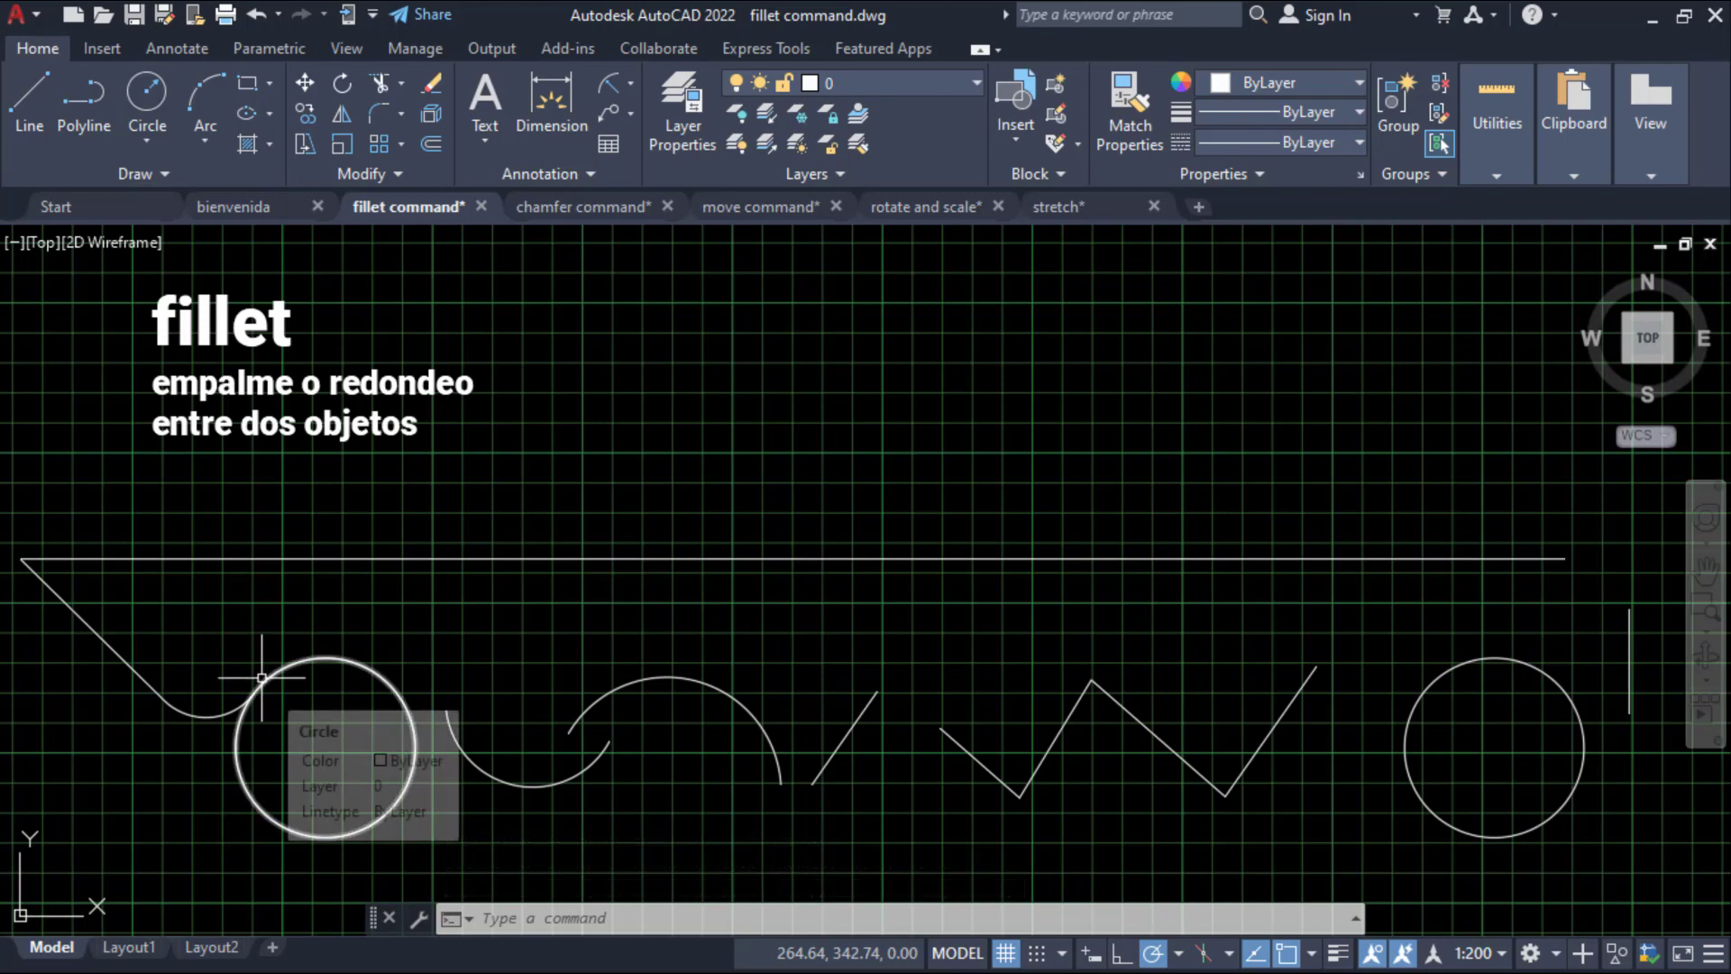
Fillet the lower arc's left end to the lower right of the first circle with radius 2.
key("Return")
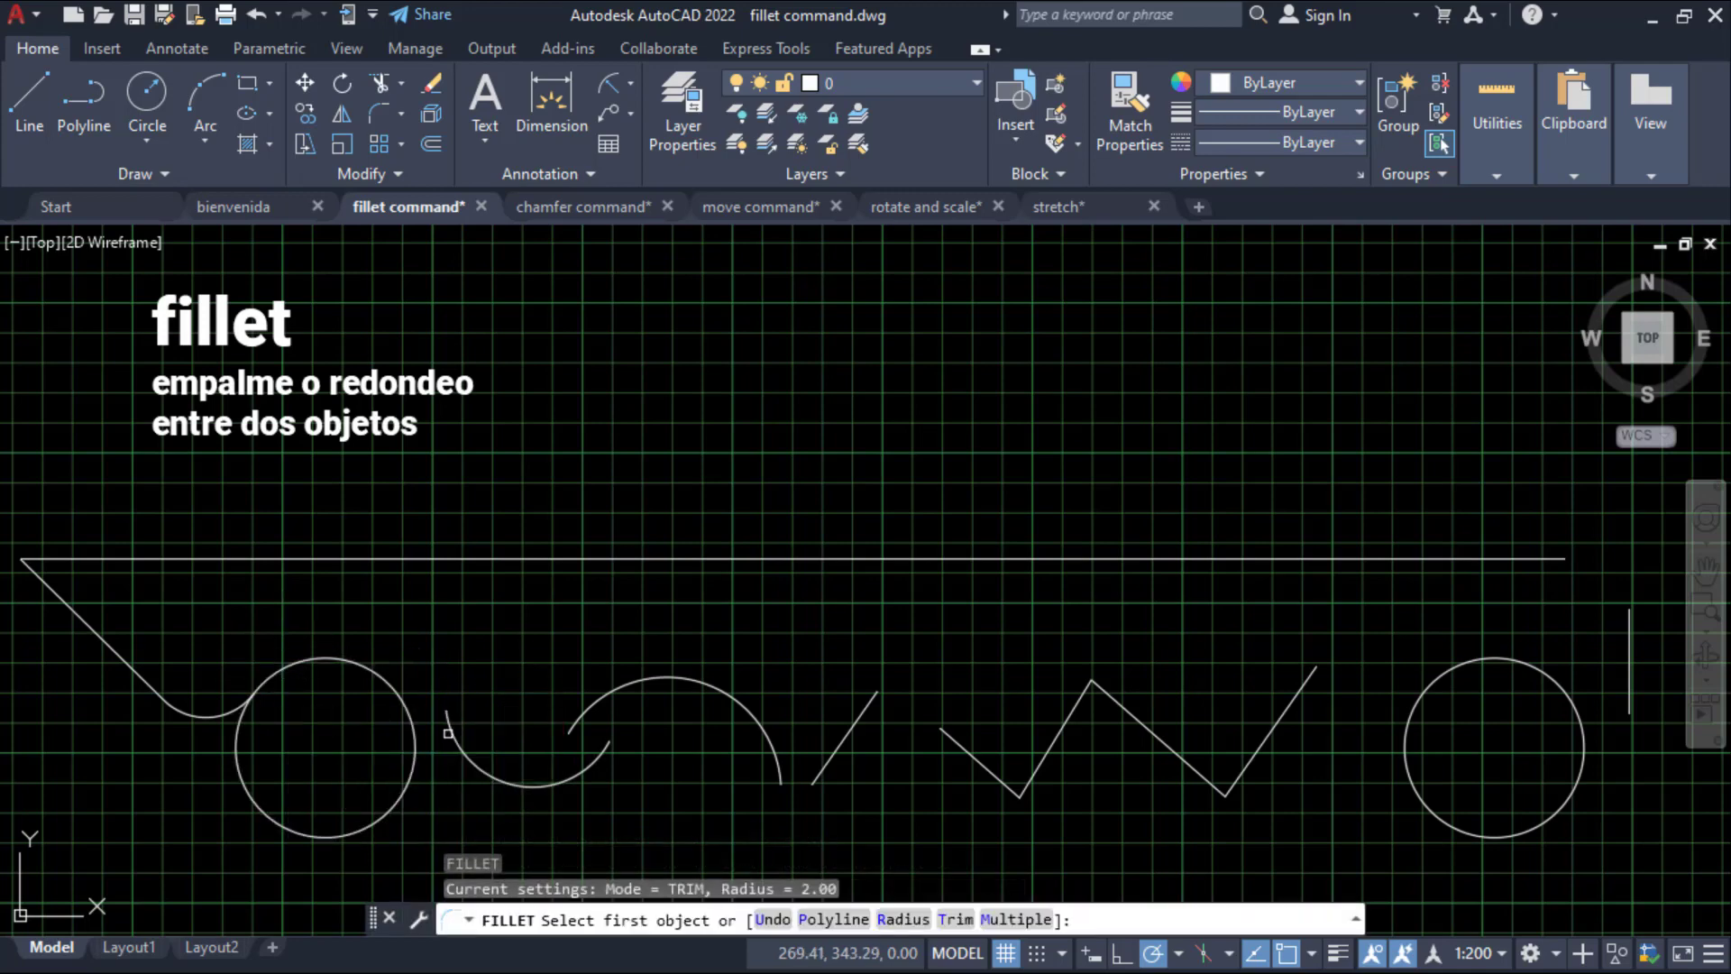
left_click(452, 726)
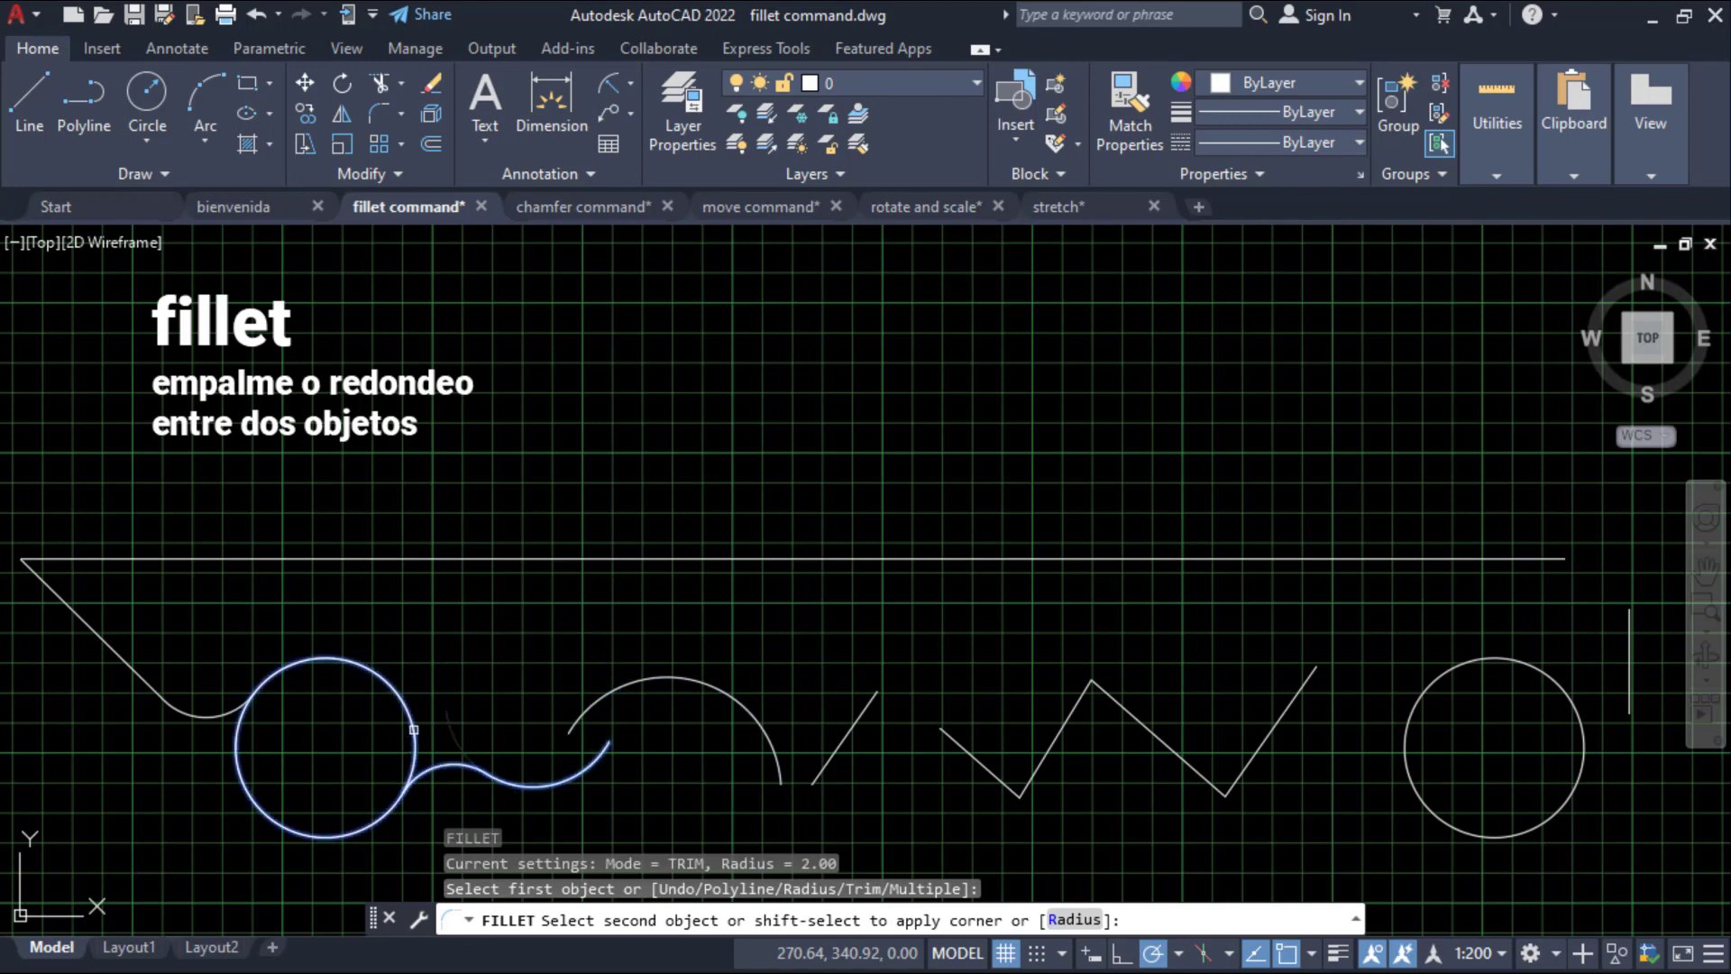
left_click(389, 809)
Fillet the upper arc's left end to the small connecting arc beside the first circle with radius 2.
key("Return")
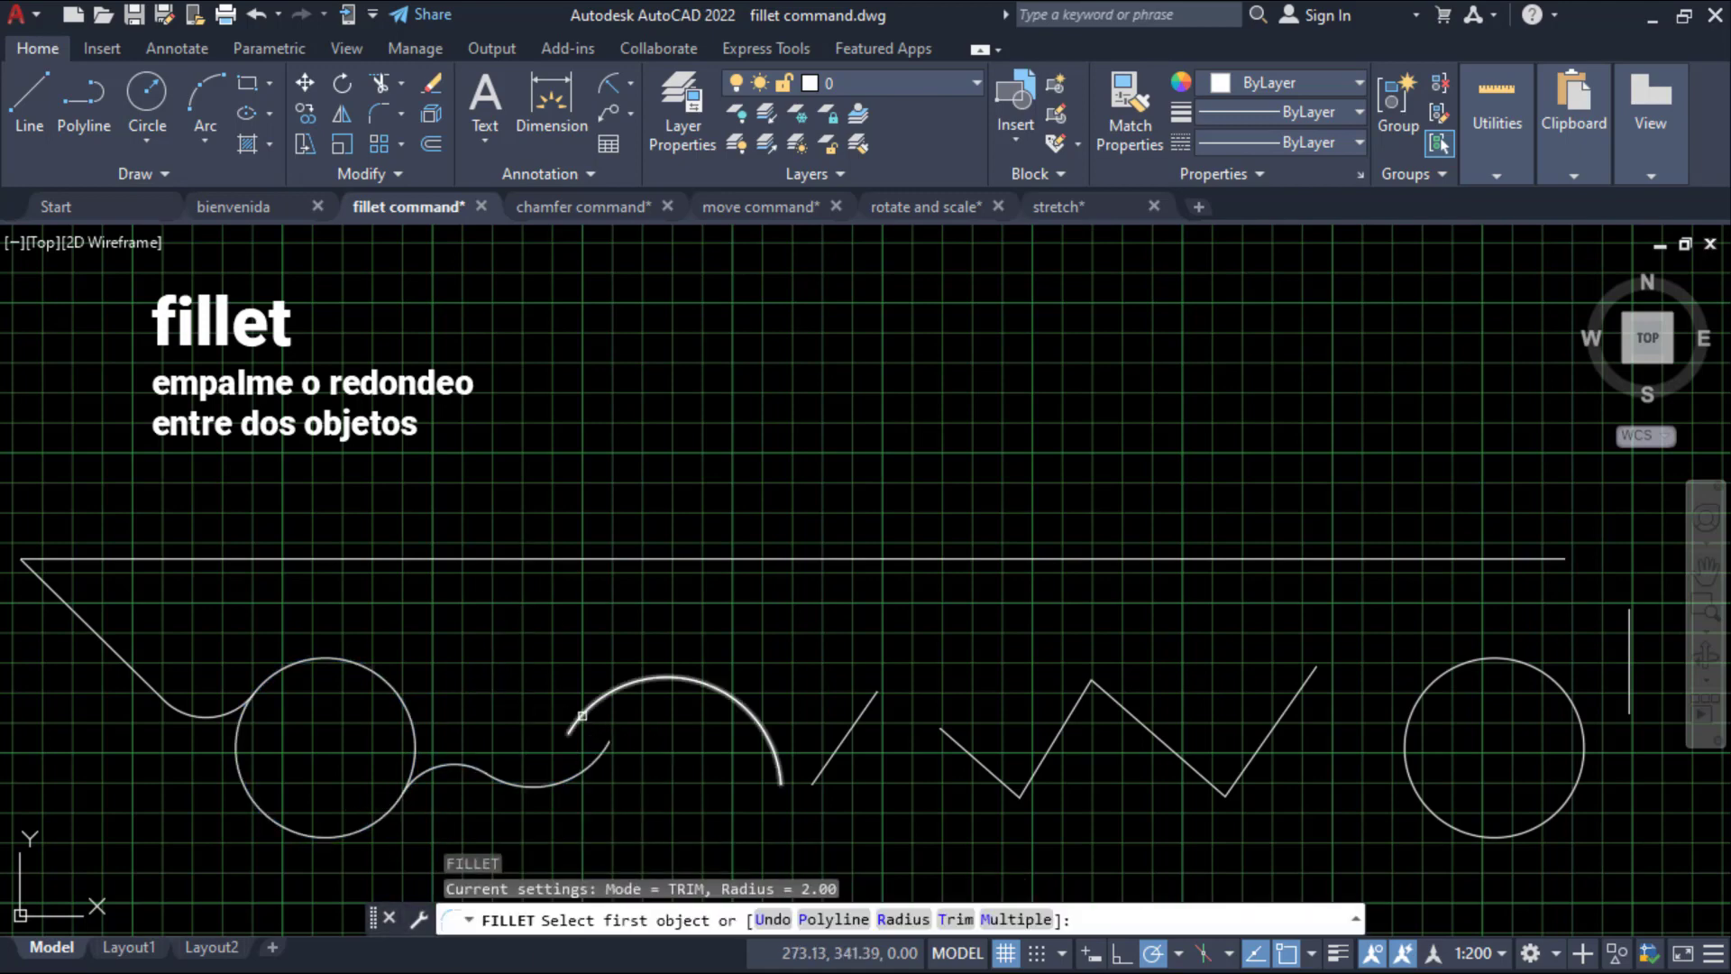
left_click(581, 715)
left_click(591, 756)
left_click(603, 751)
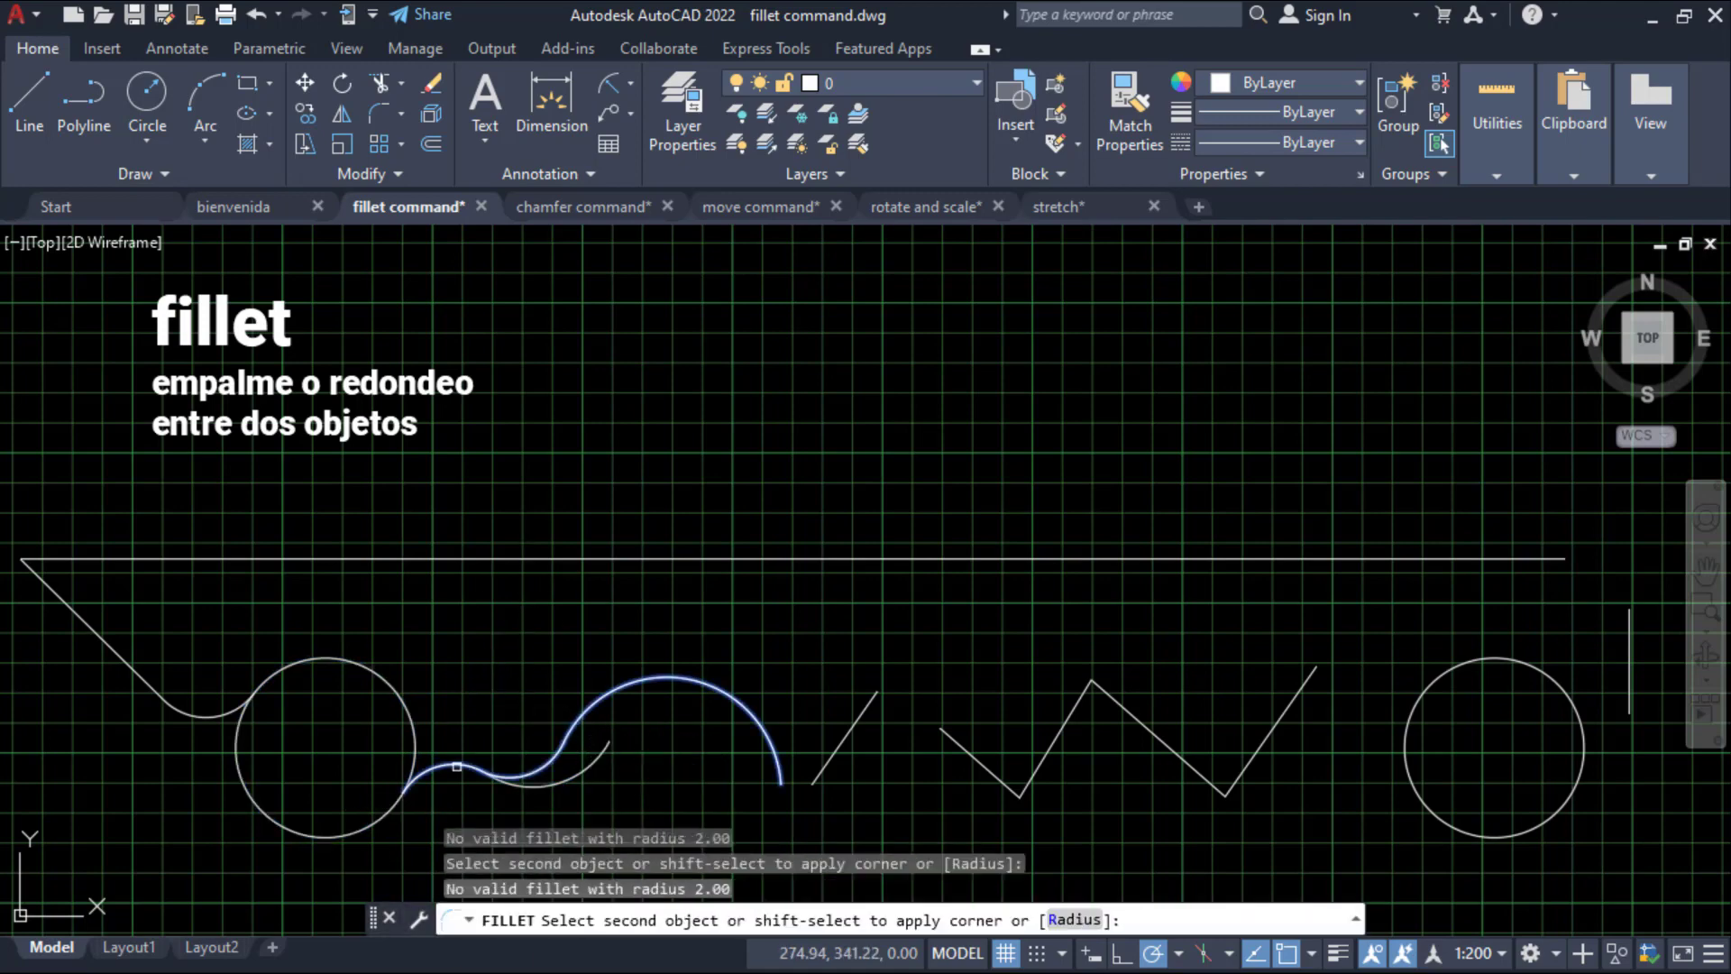
left_click(445, 767)
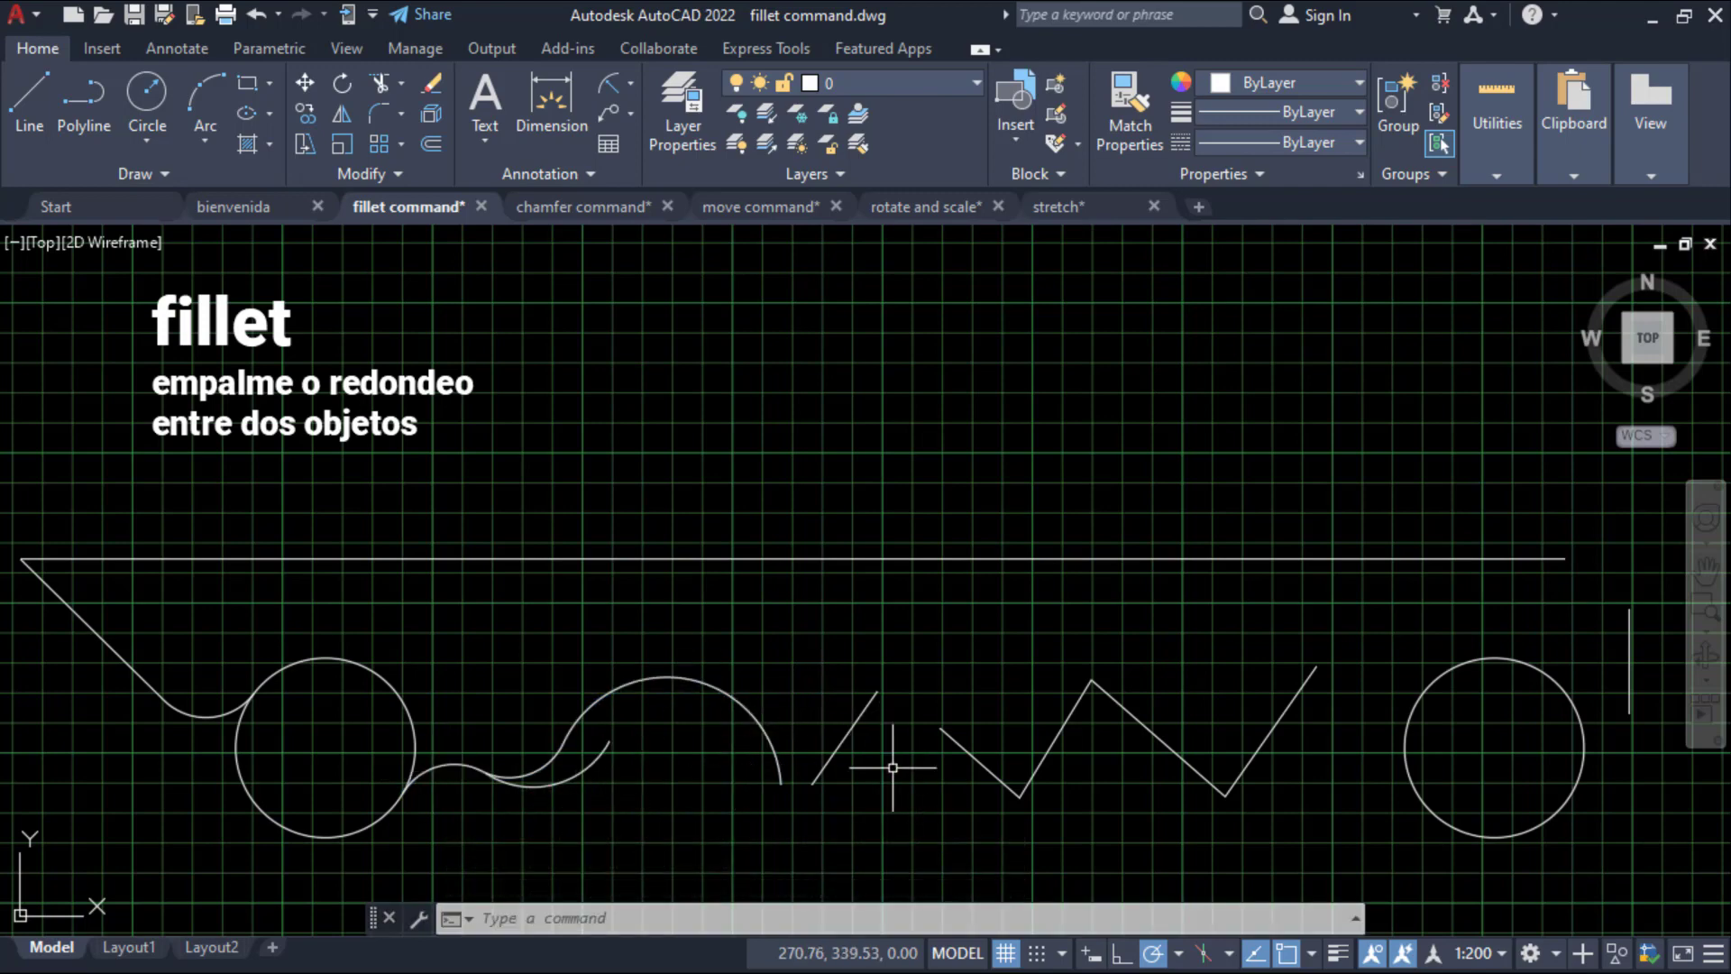
Use Fillet to join the short slanted line's upper end to the zigzag's left end in a sharp corner.
key("Return")
left_click(864, 708)
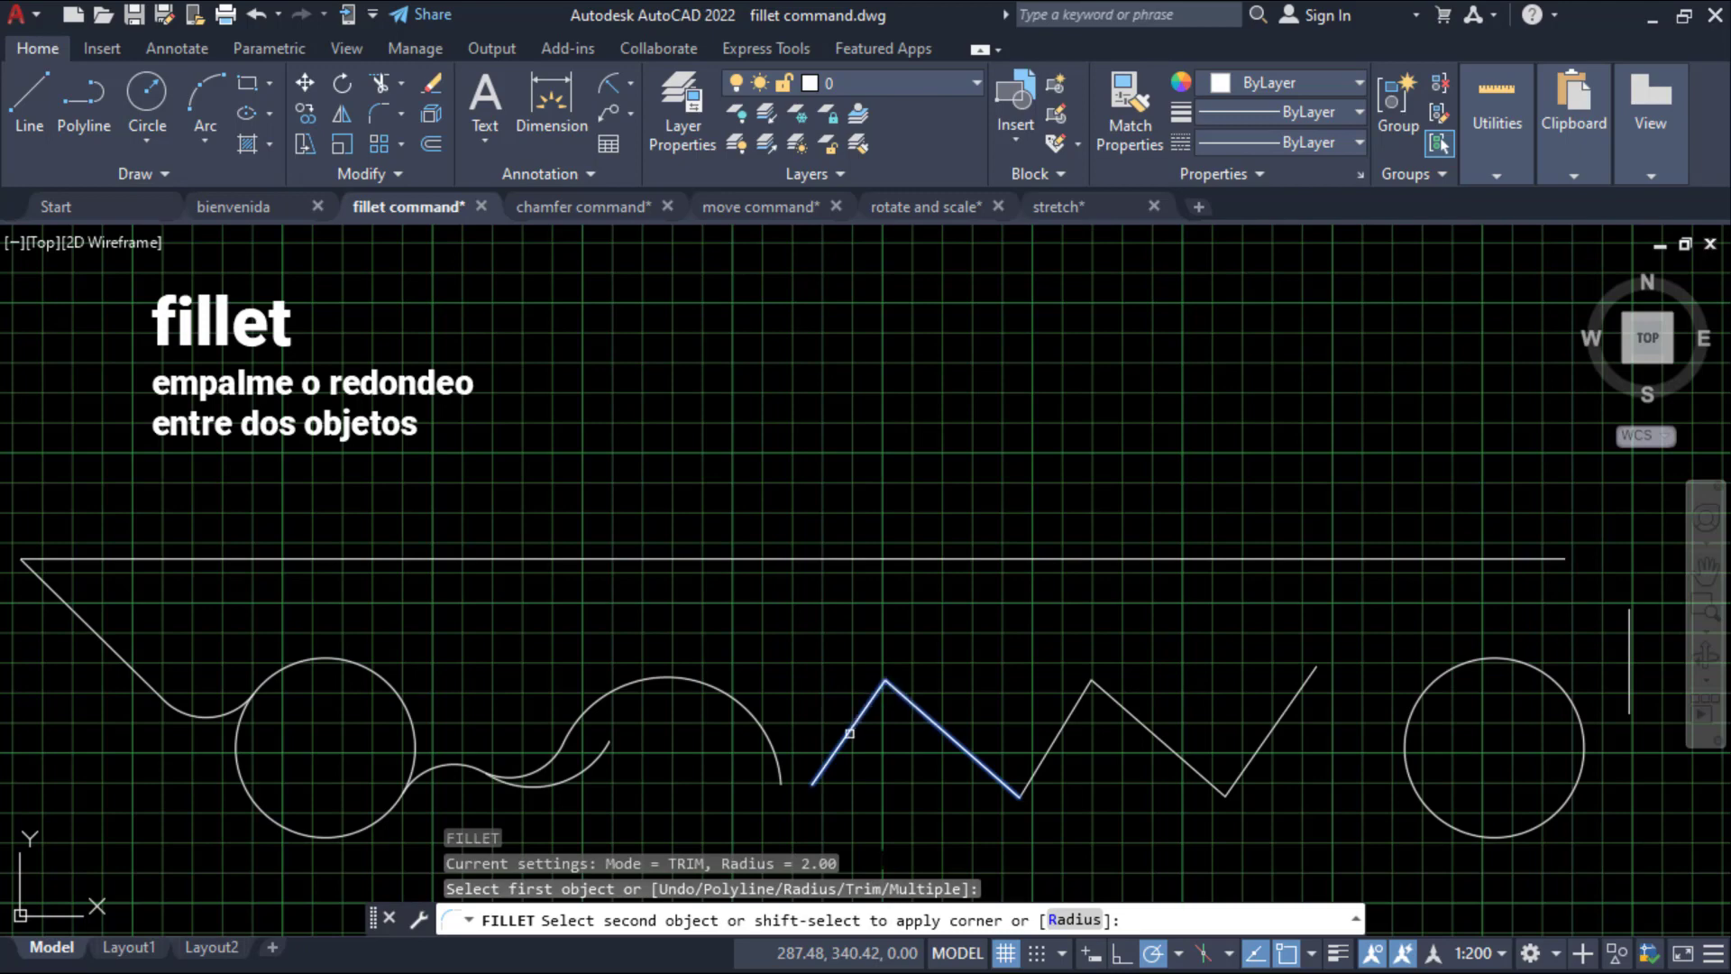
left_click(844, 726)
Fillet the slanted line's lower end to the upper arc's right end with radius 2, and delete the leftover lower arc.
key("Return")
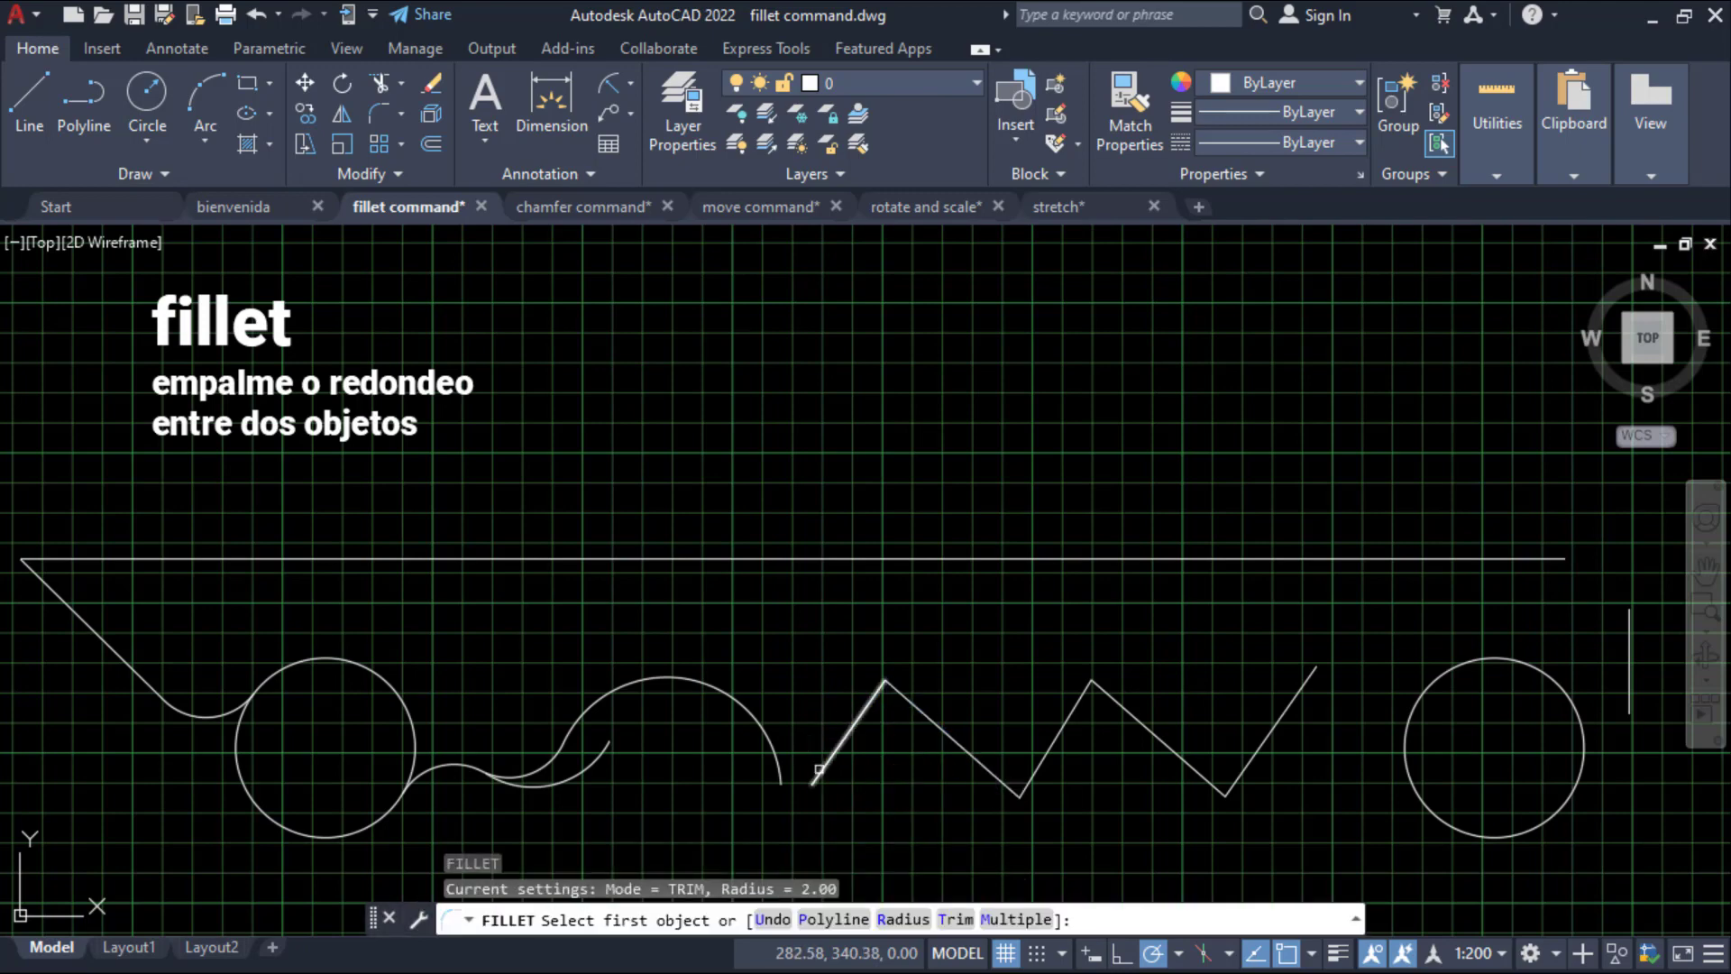
left_click(819, 771)
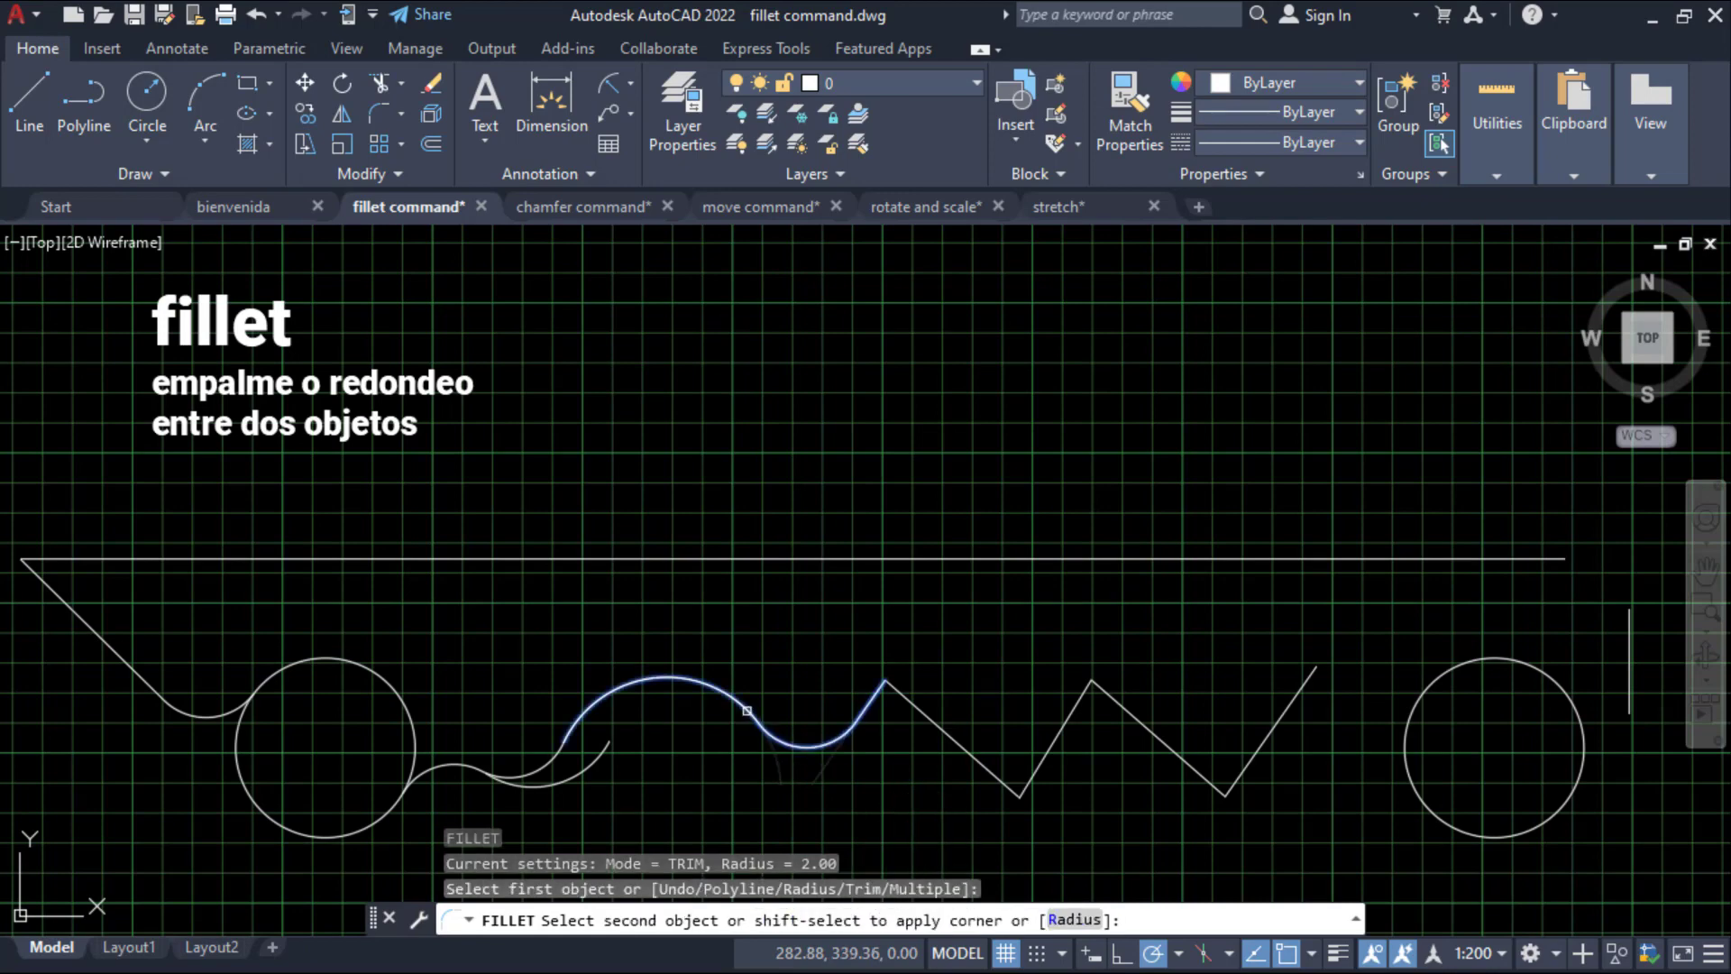
left_click(746, 711)
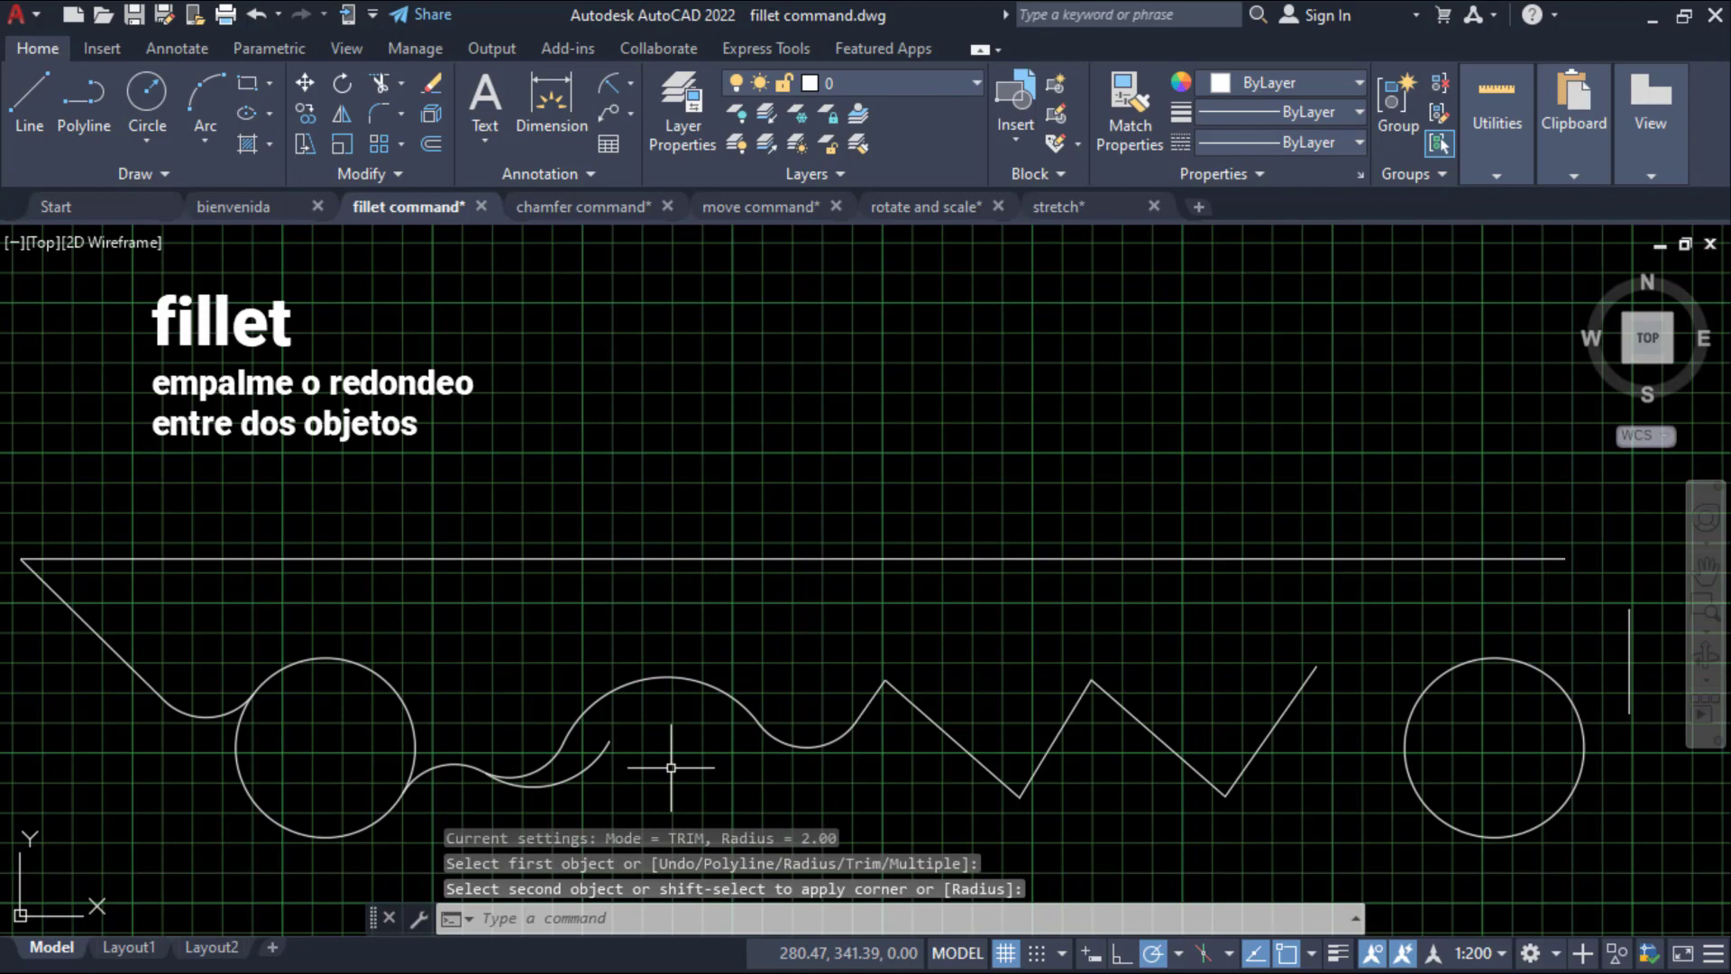
left_click(597, 752)
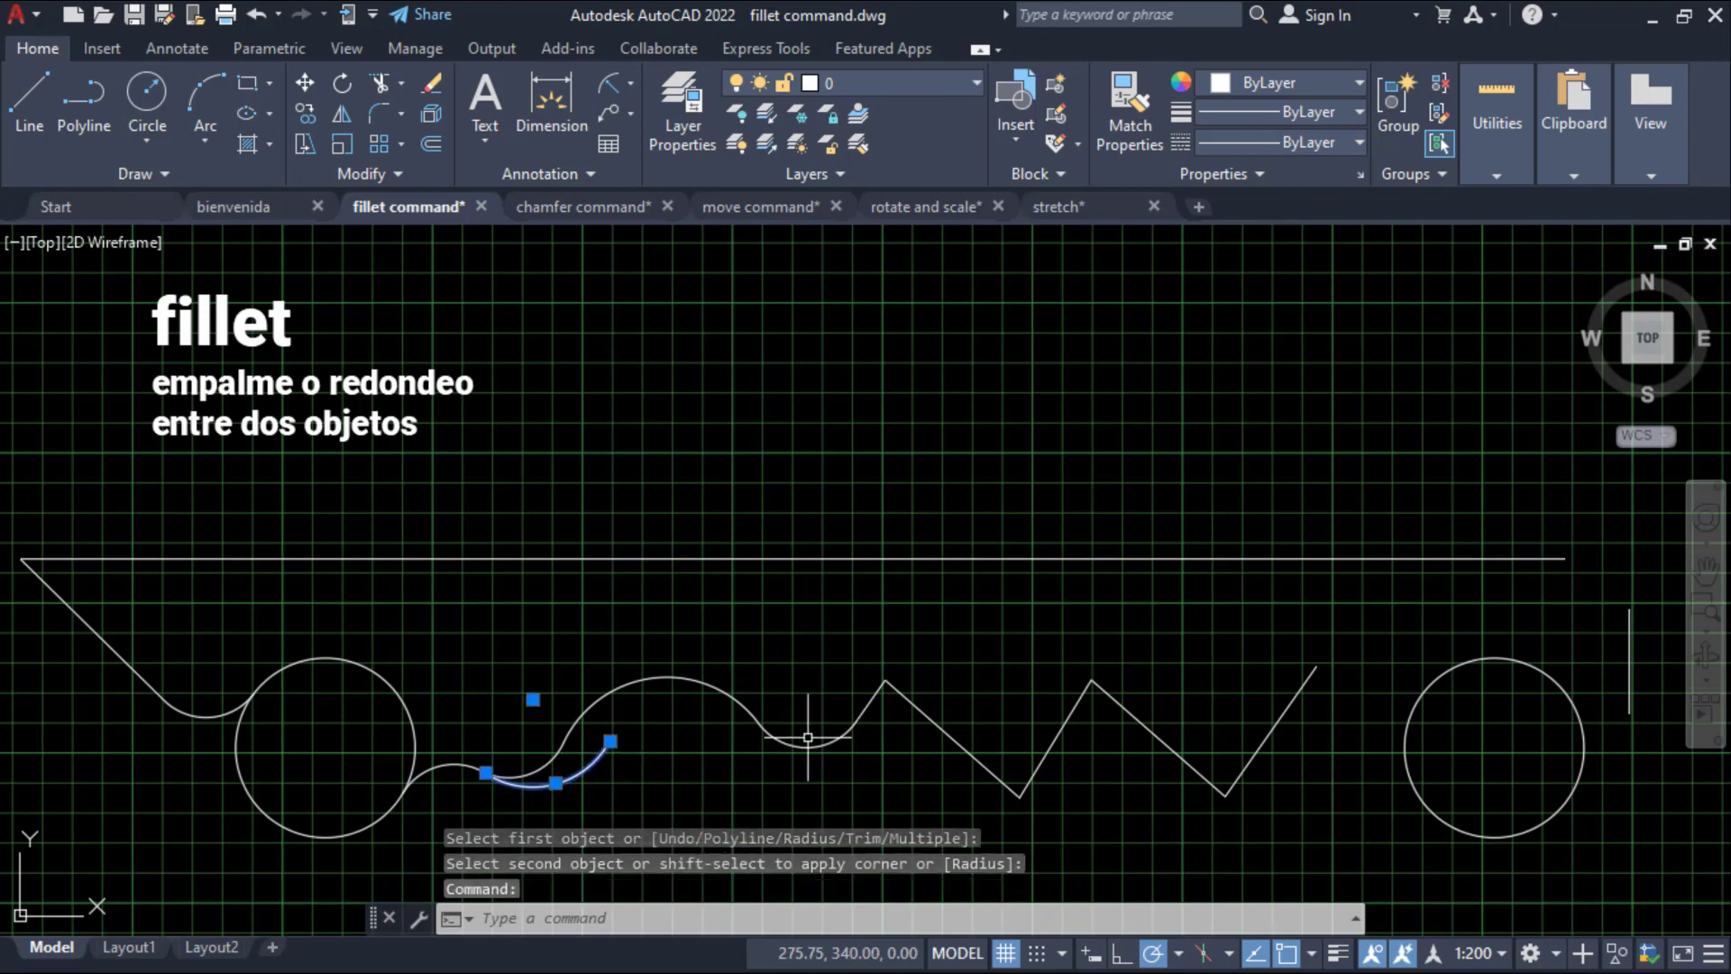
key("Delete")
Fillet the zigzag's upper right end to the left side of the second circle with radius 2.
right_click(953, 768)
left_click(1301, 689)
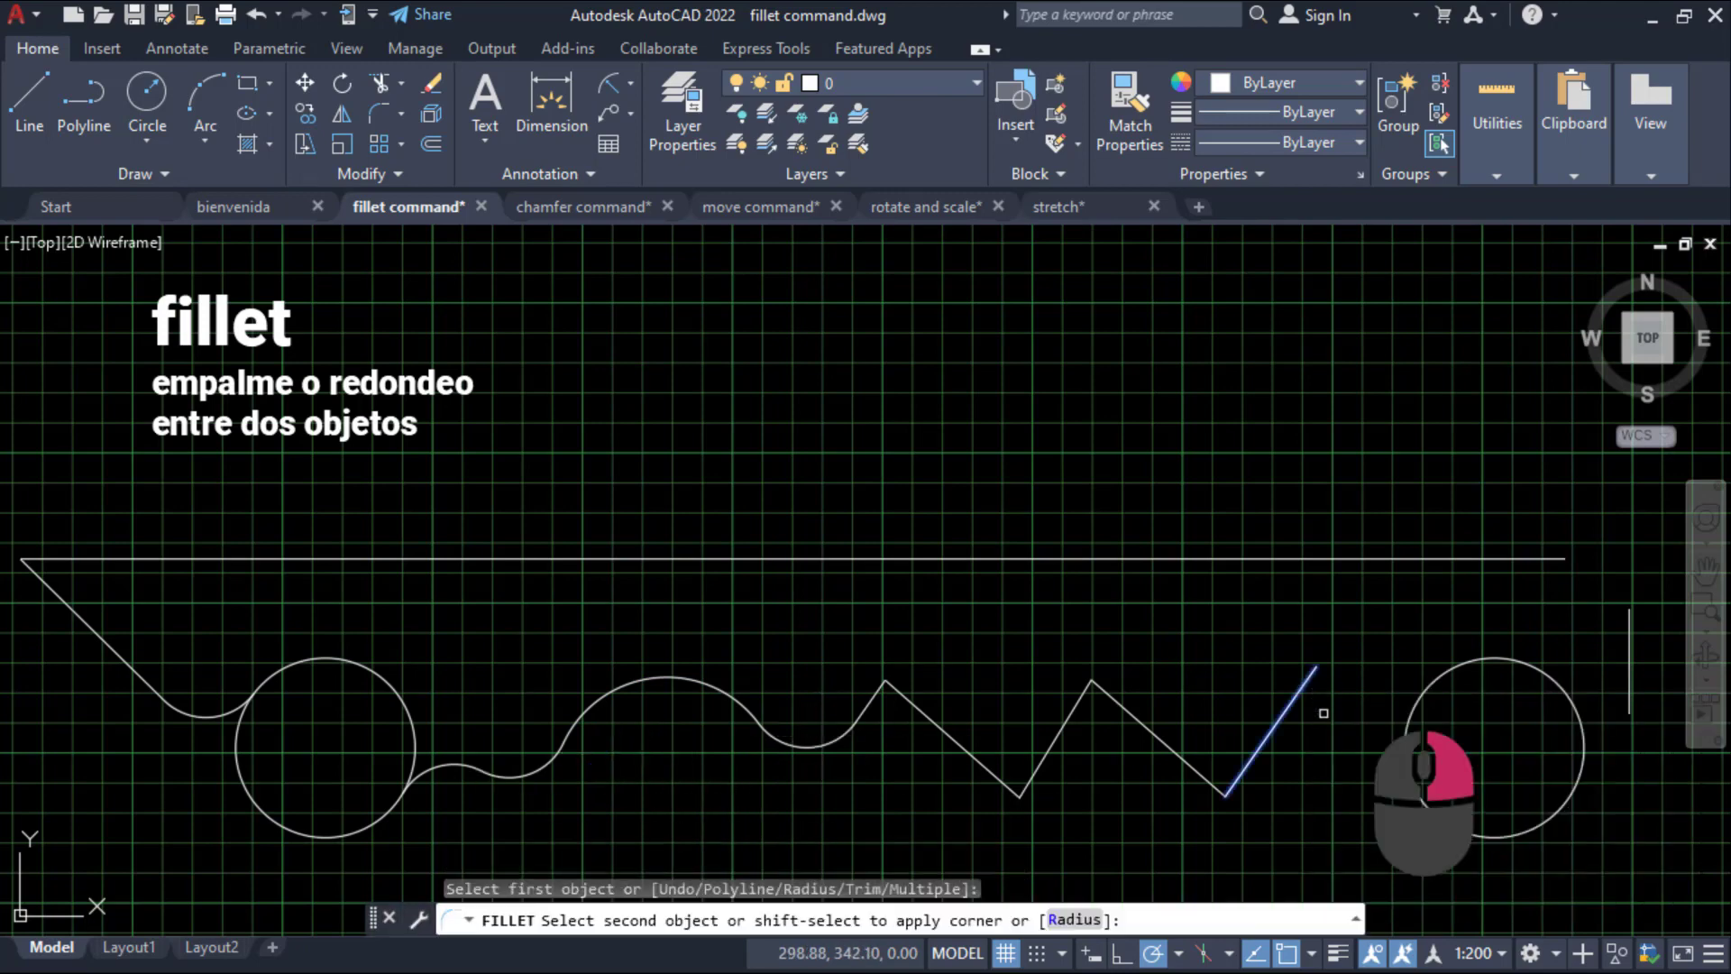
left_click(1407, 718)
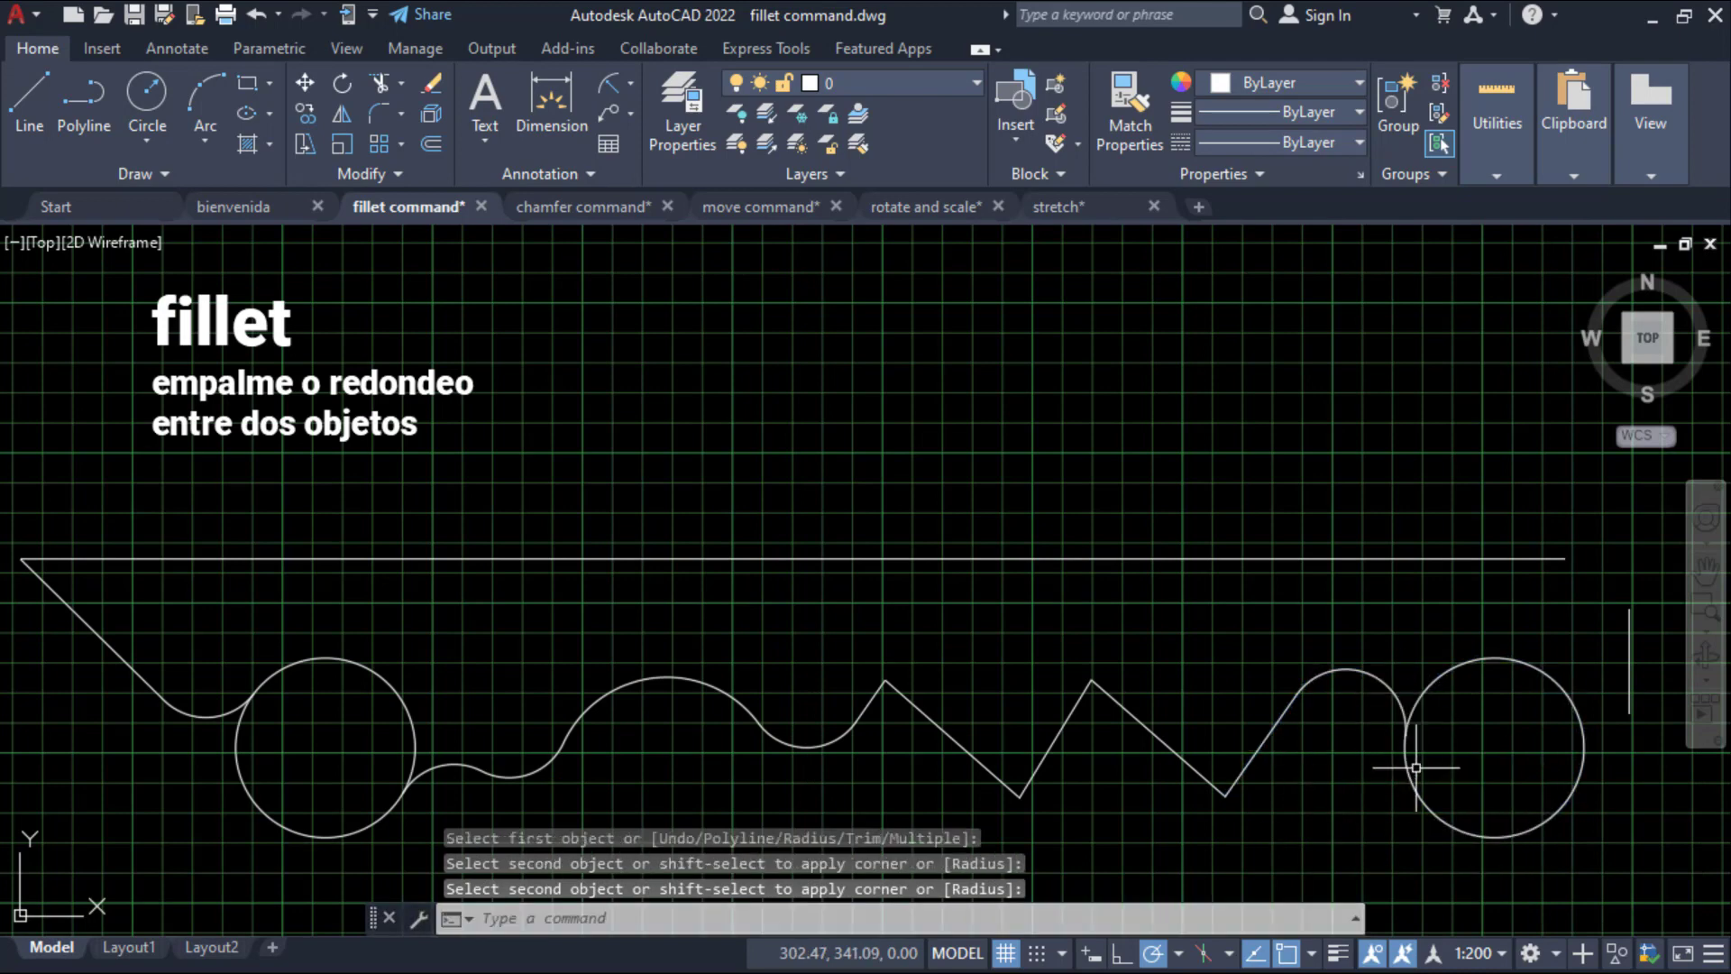
Use Fillet to join the short vertical line and the long horizontal line in a sharp corner.
key("Return")
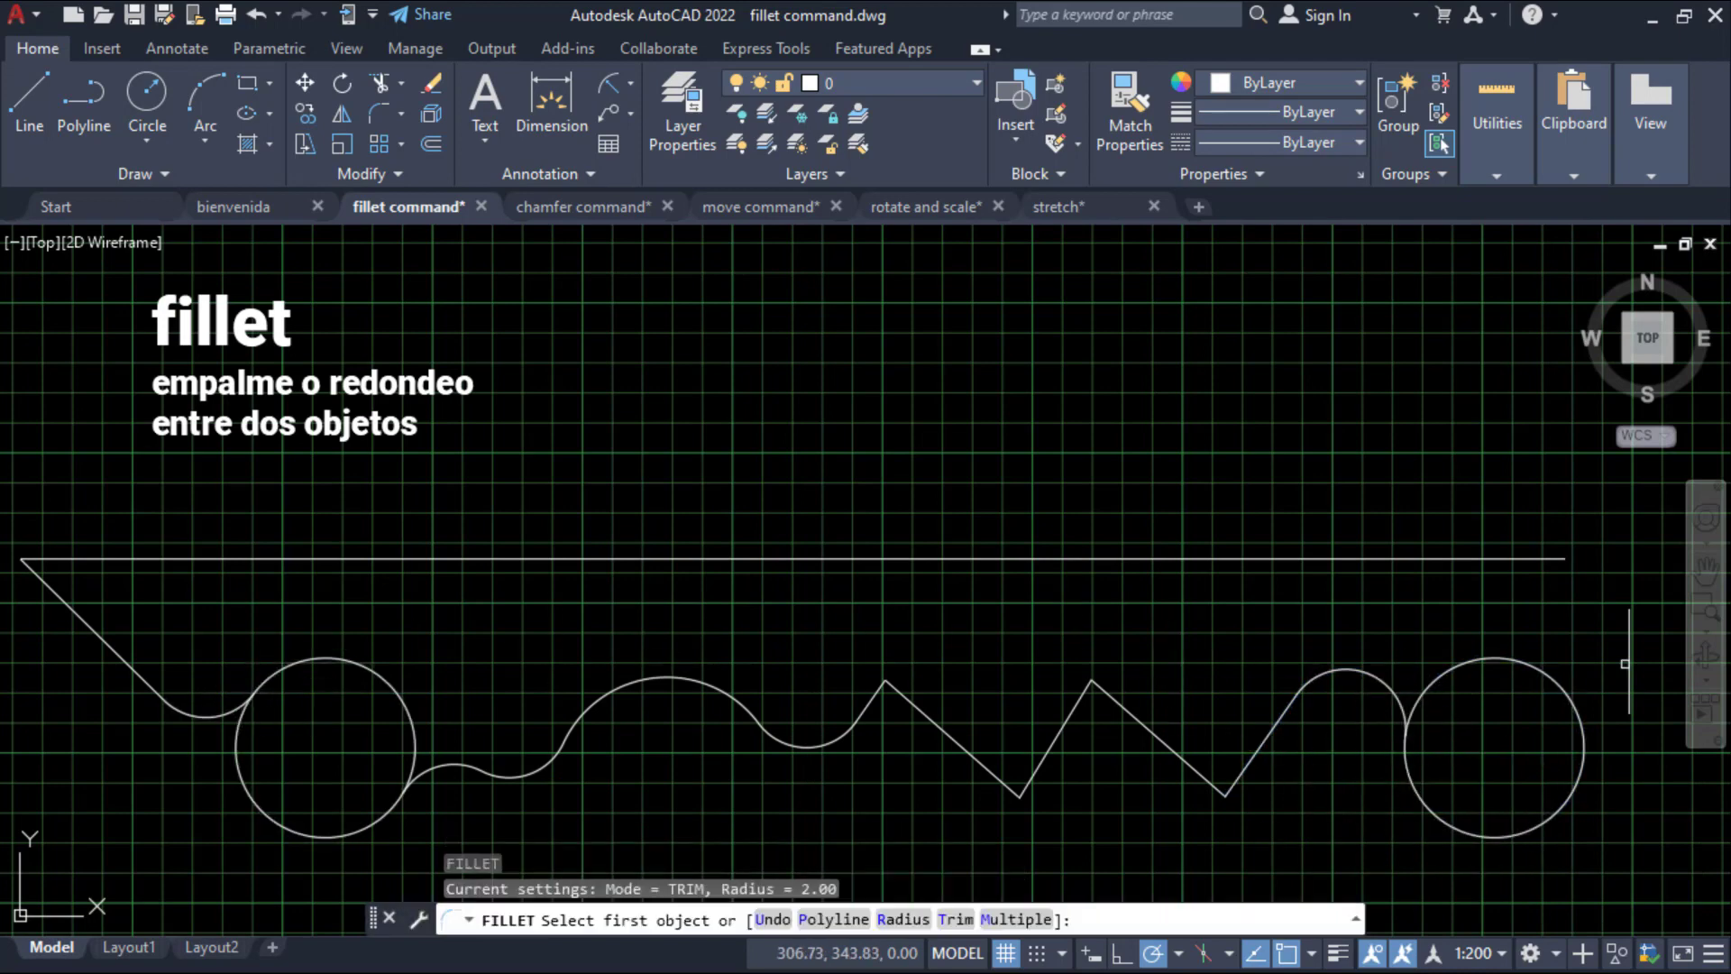
left_click(1631, 664)
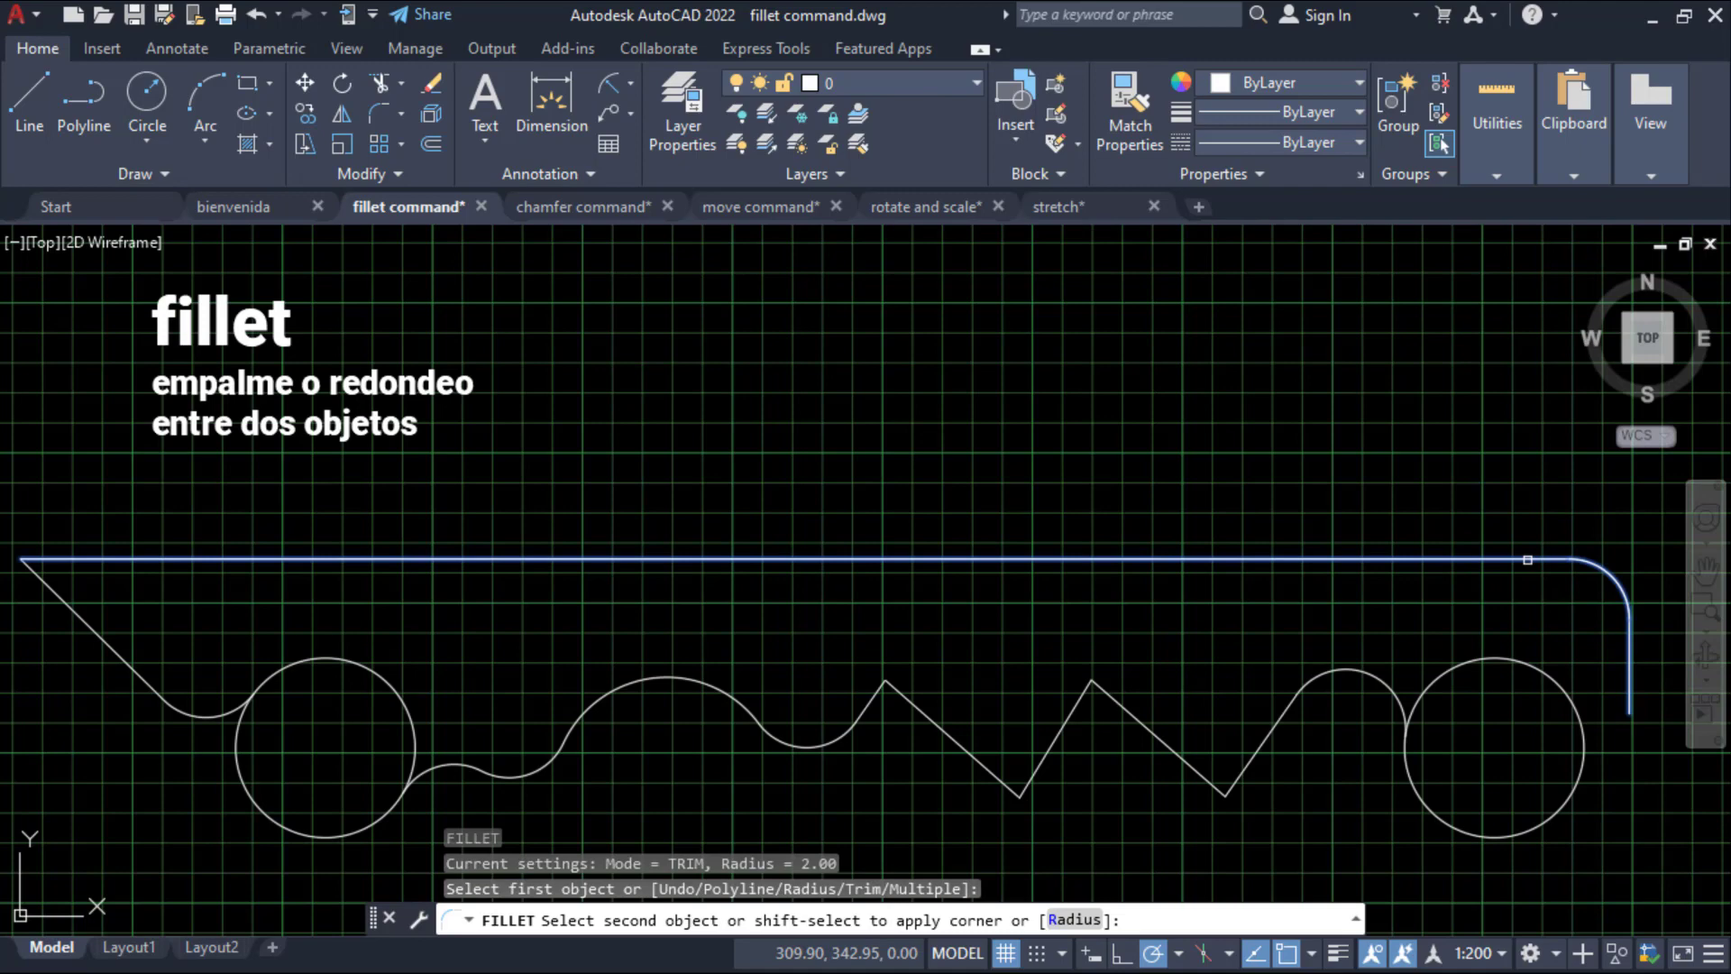
left_click(1528, 560)
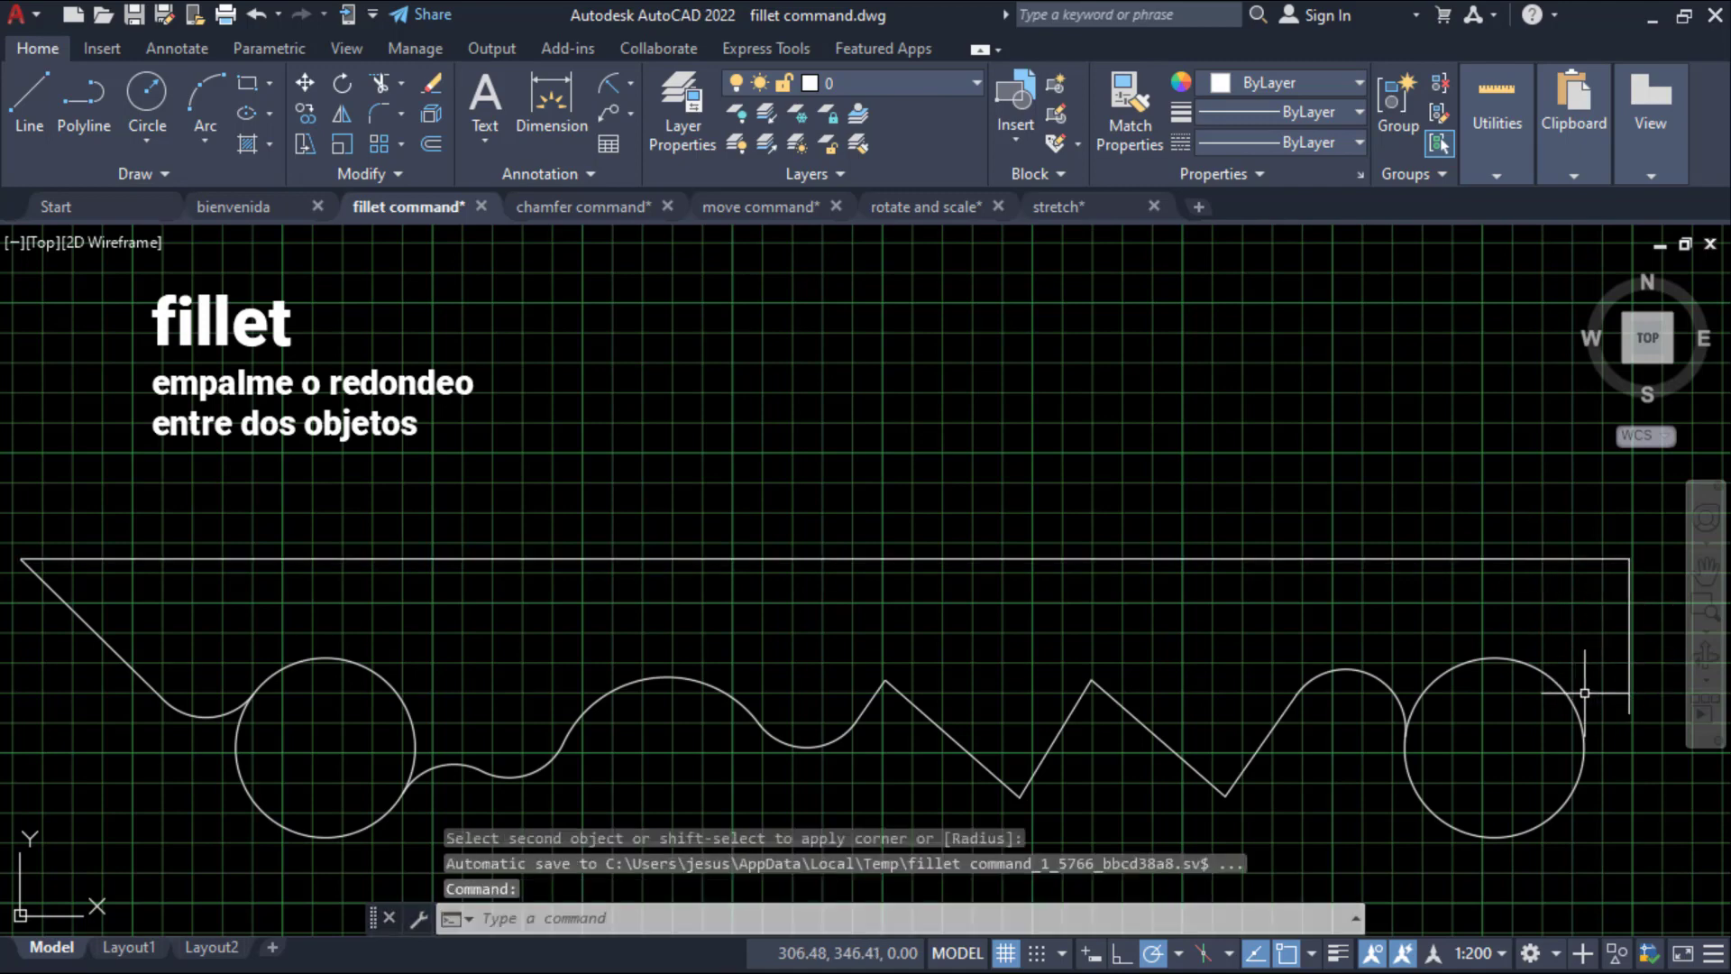
Fillet the vertical line's lower end to the right side of the second circle with radius 2.
right_click(1612, 708)
left_click(1630, 703)
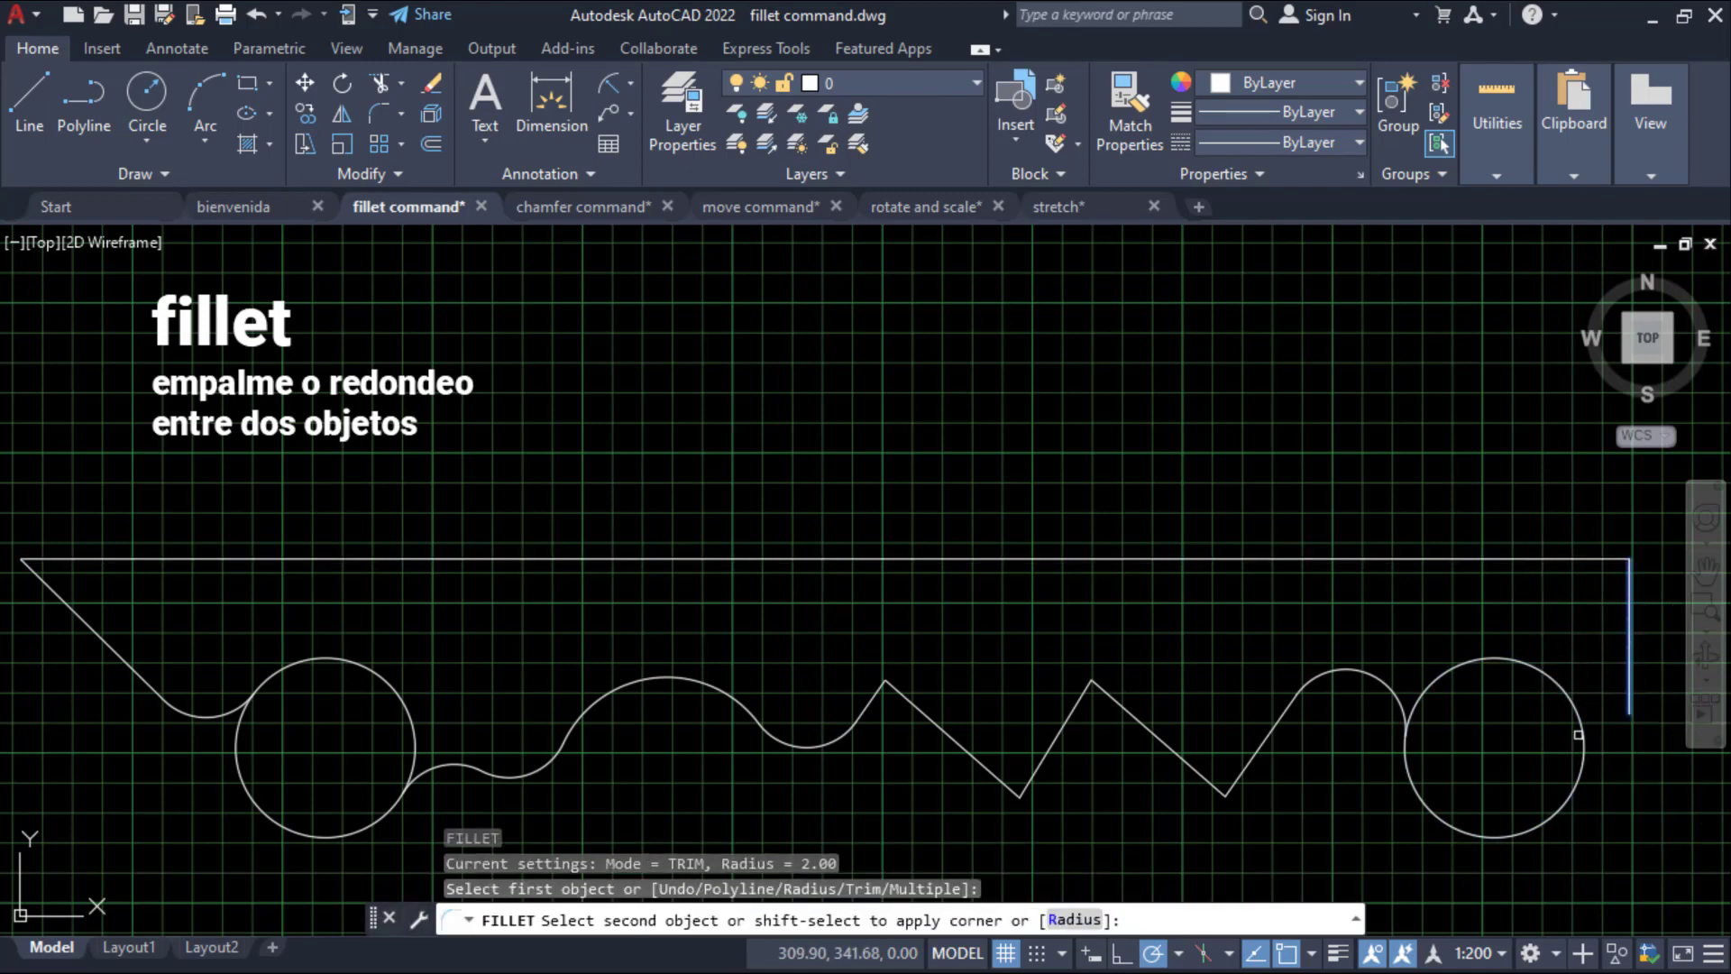
left_click(1580, 732)
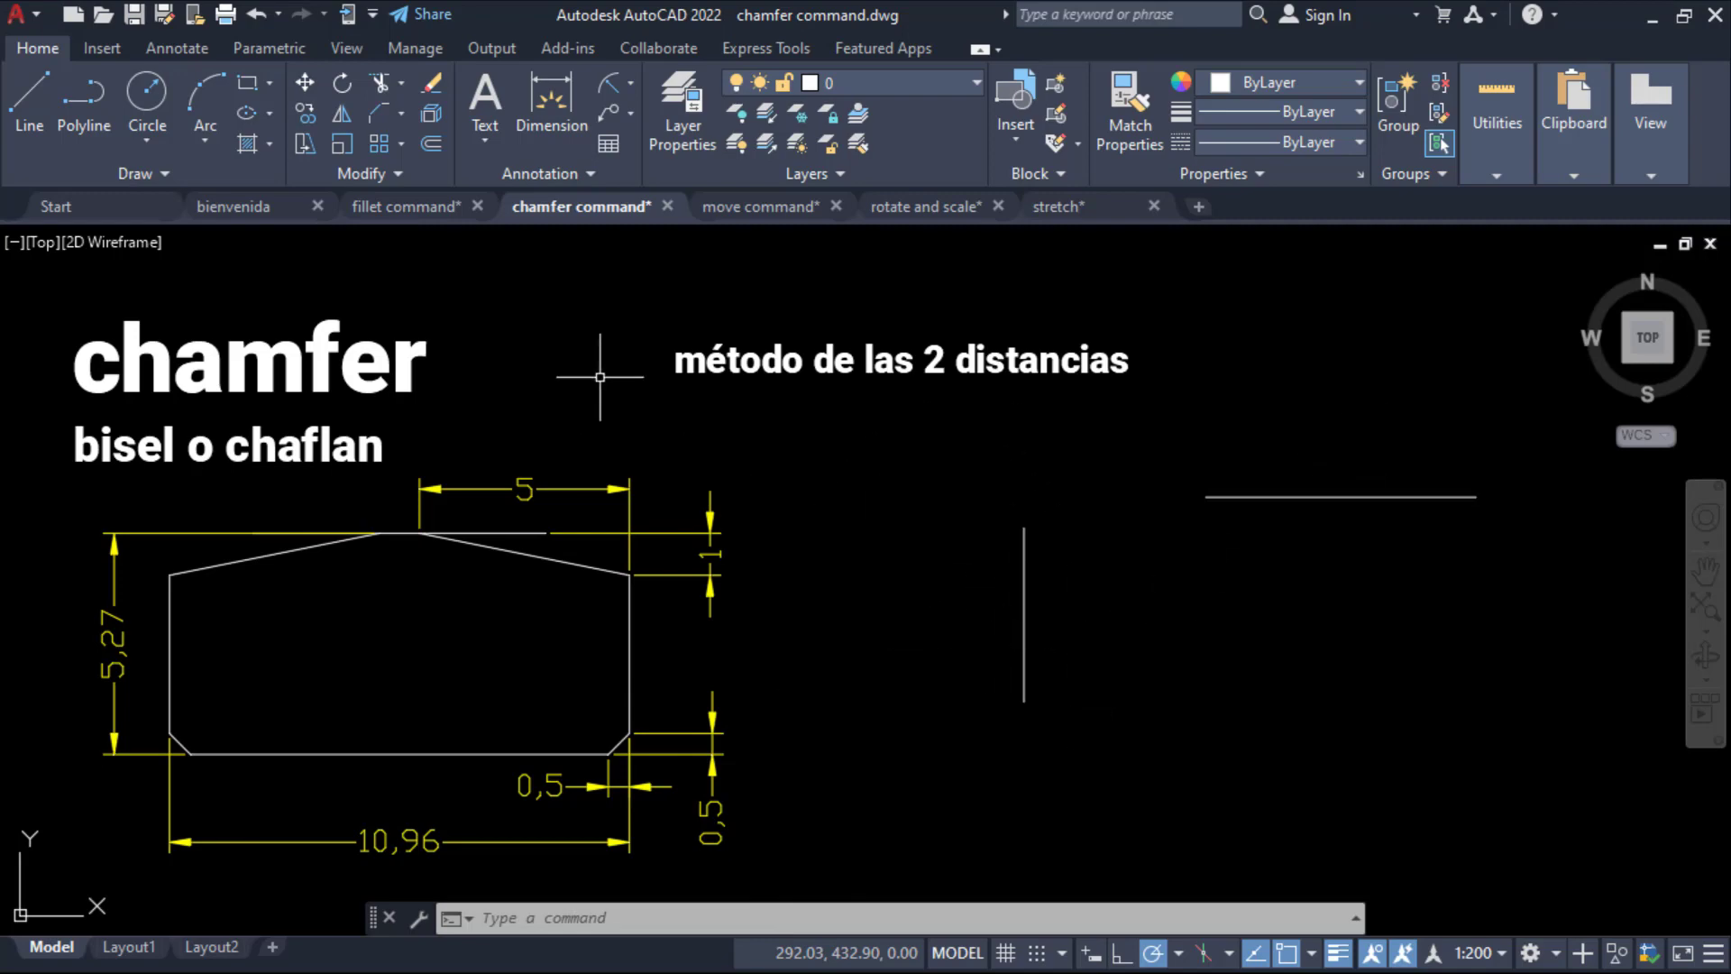
left_click(400, 114)
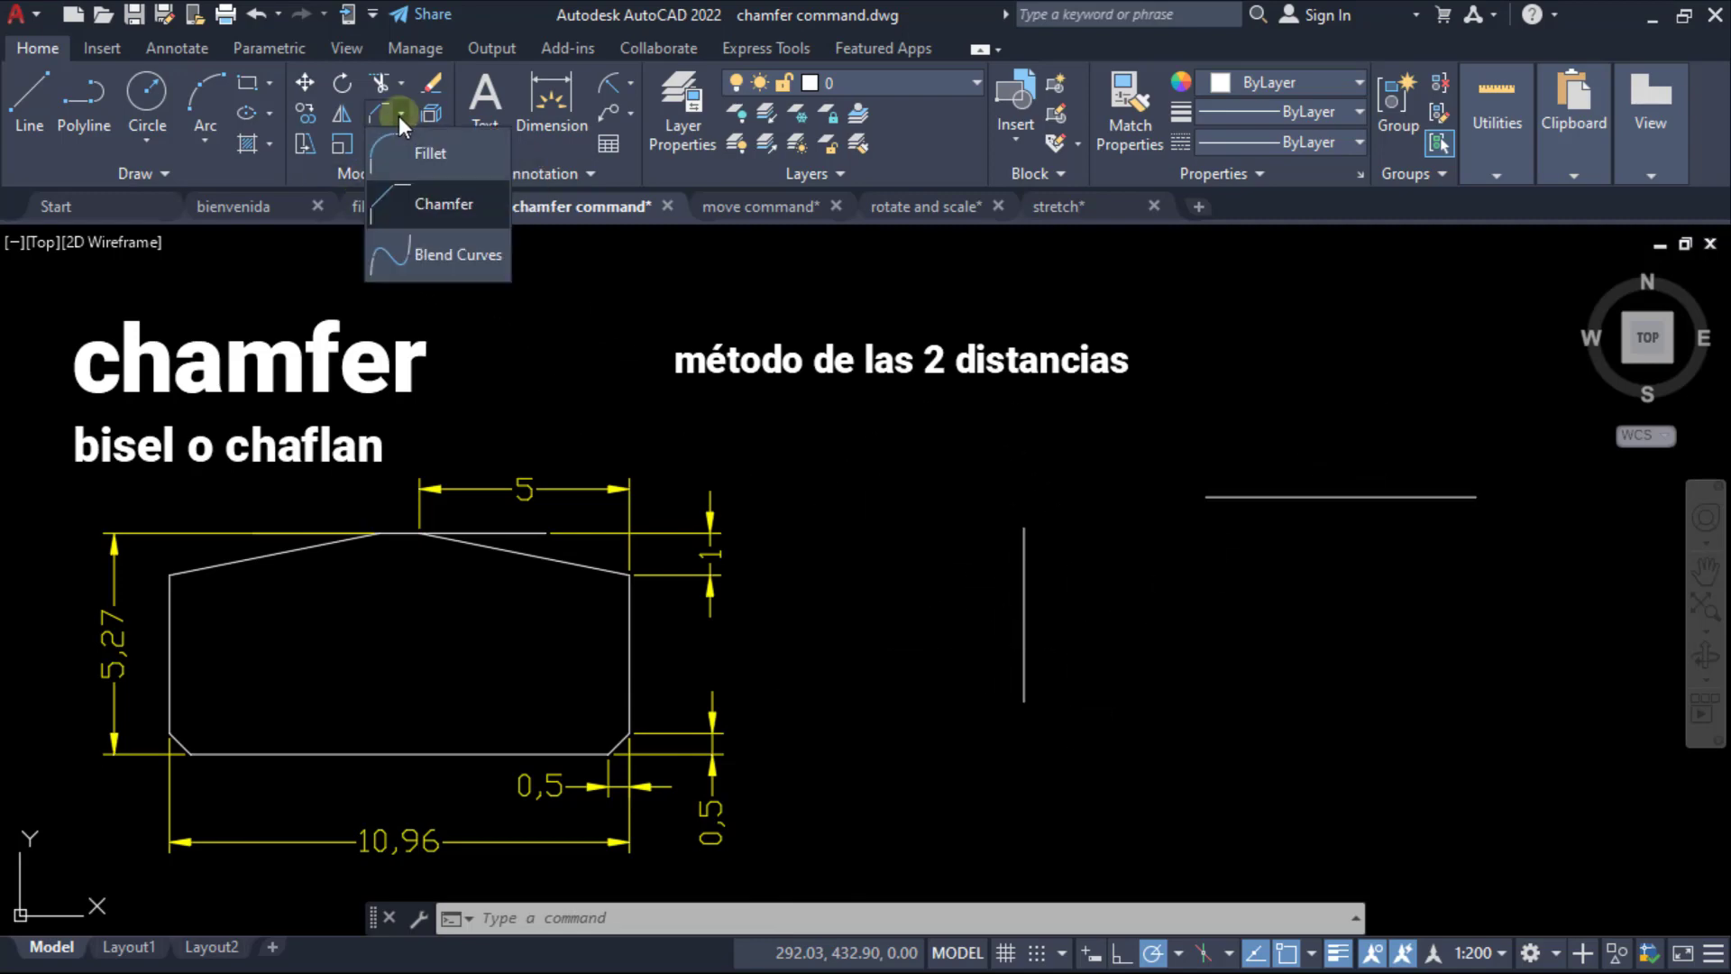
left_click(404, 197)
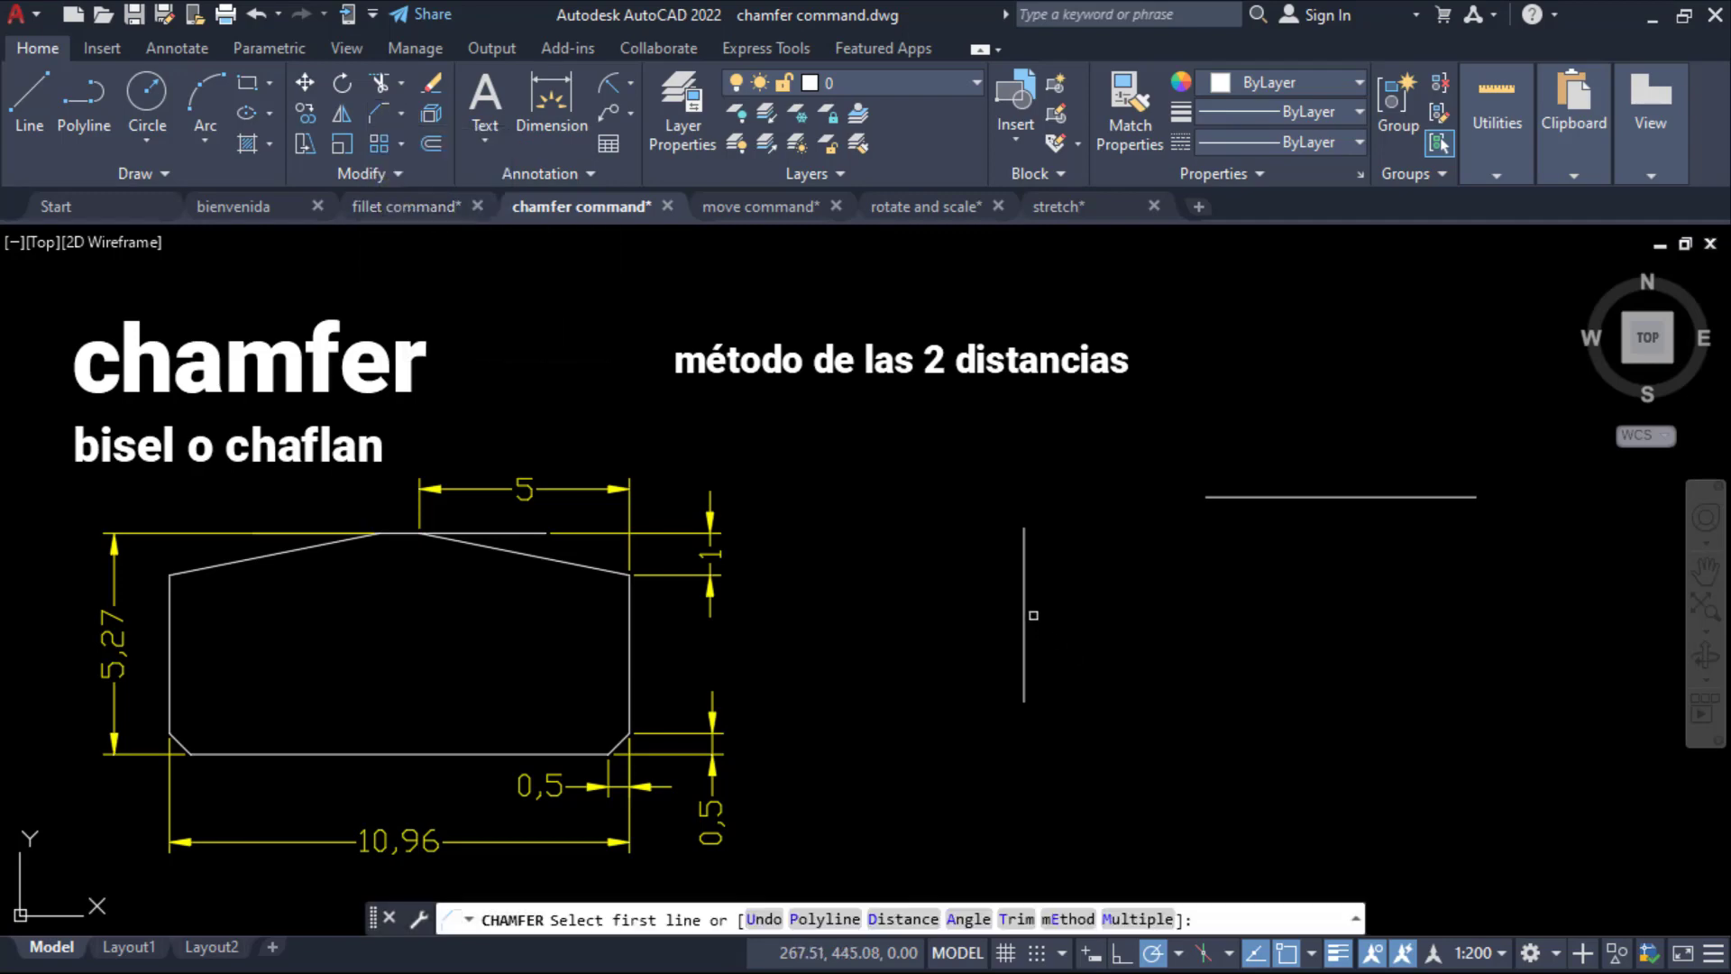
left_click(1025, 613)
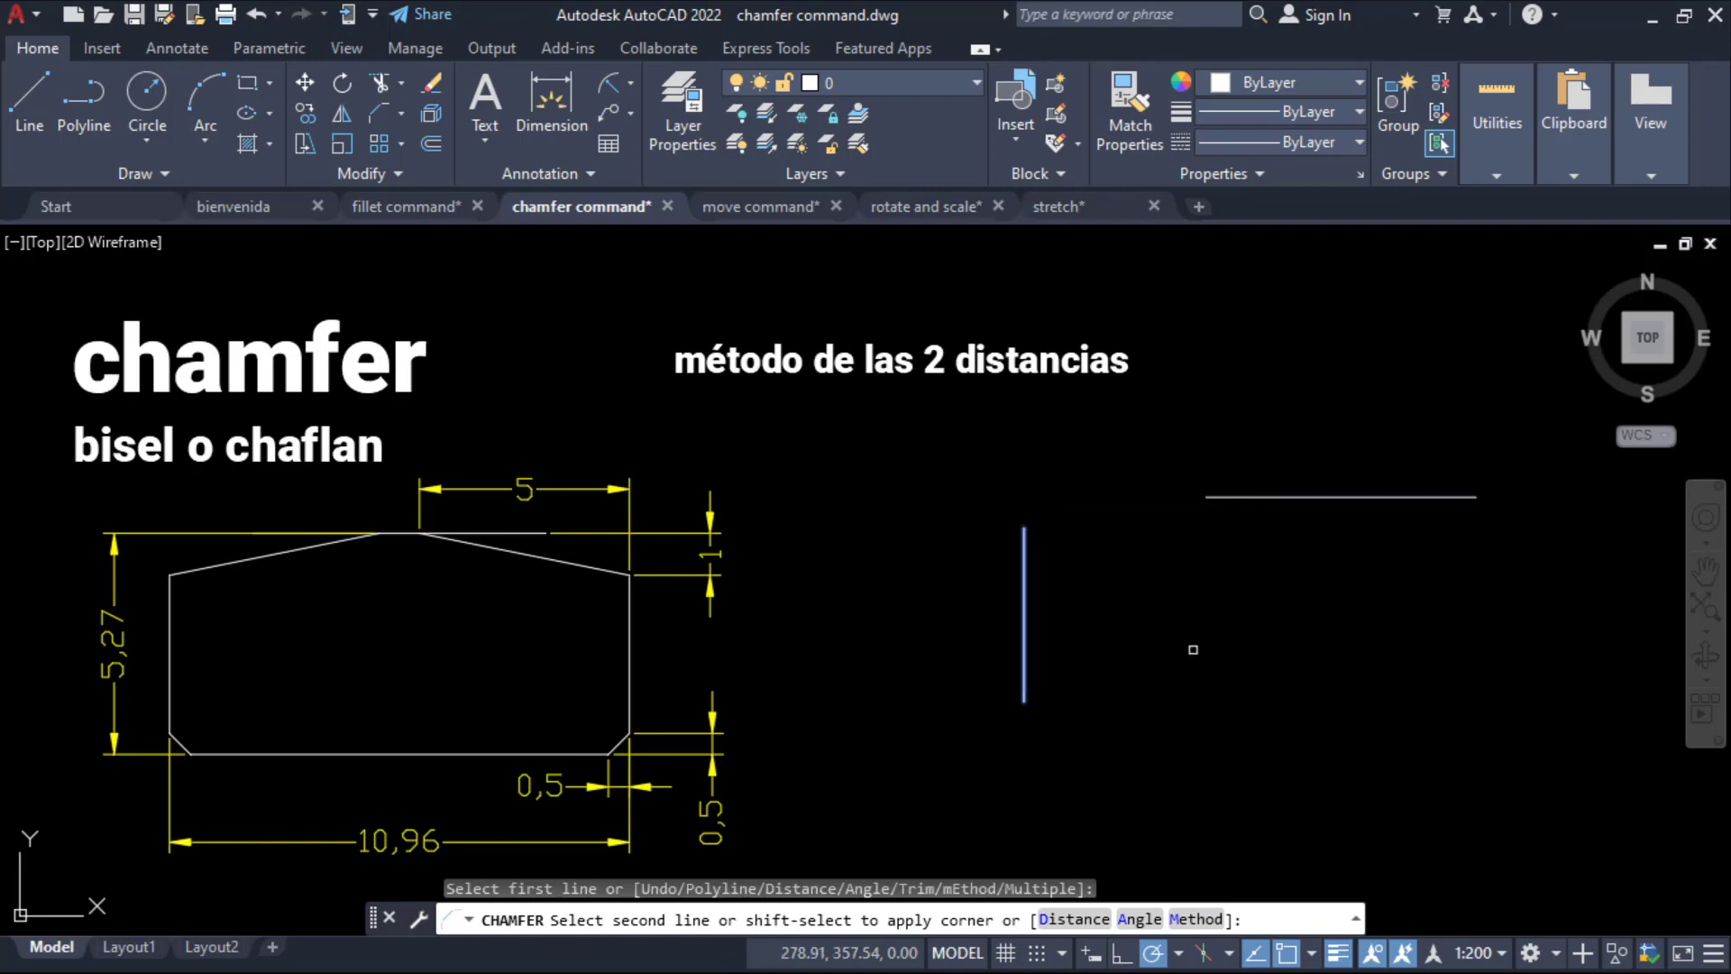
key("Escape")
Delete the loose vertical and horizontal lines in the chamfer drawing.
left_click(1335, 642)
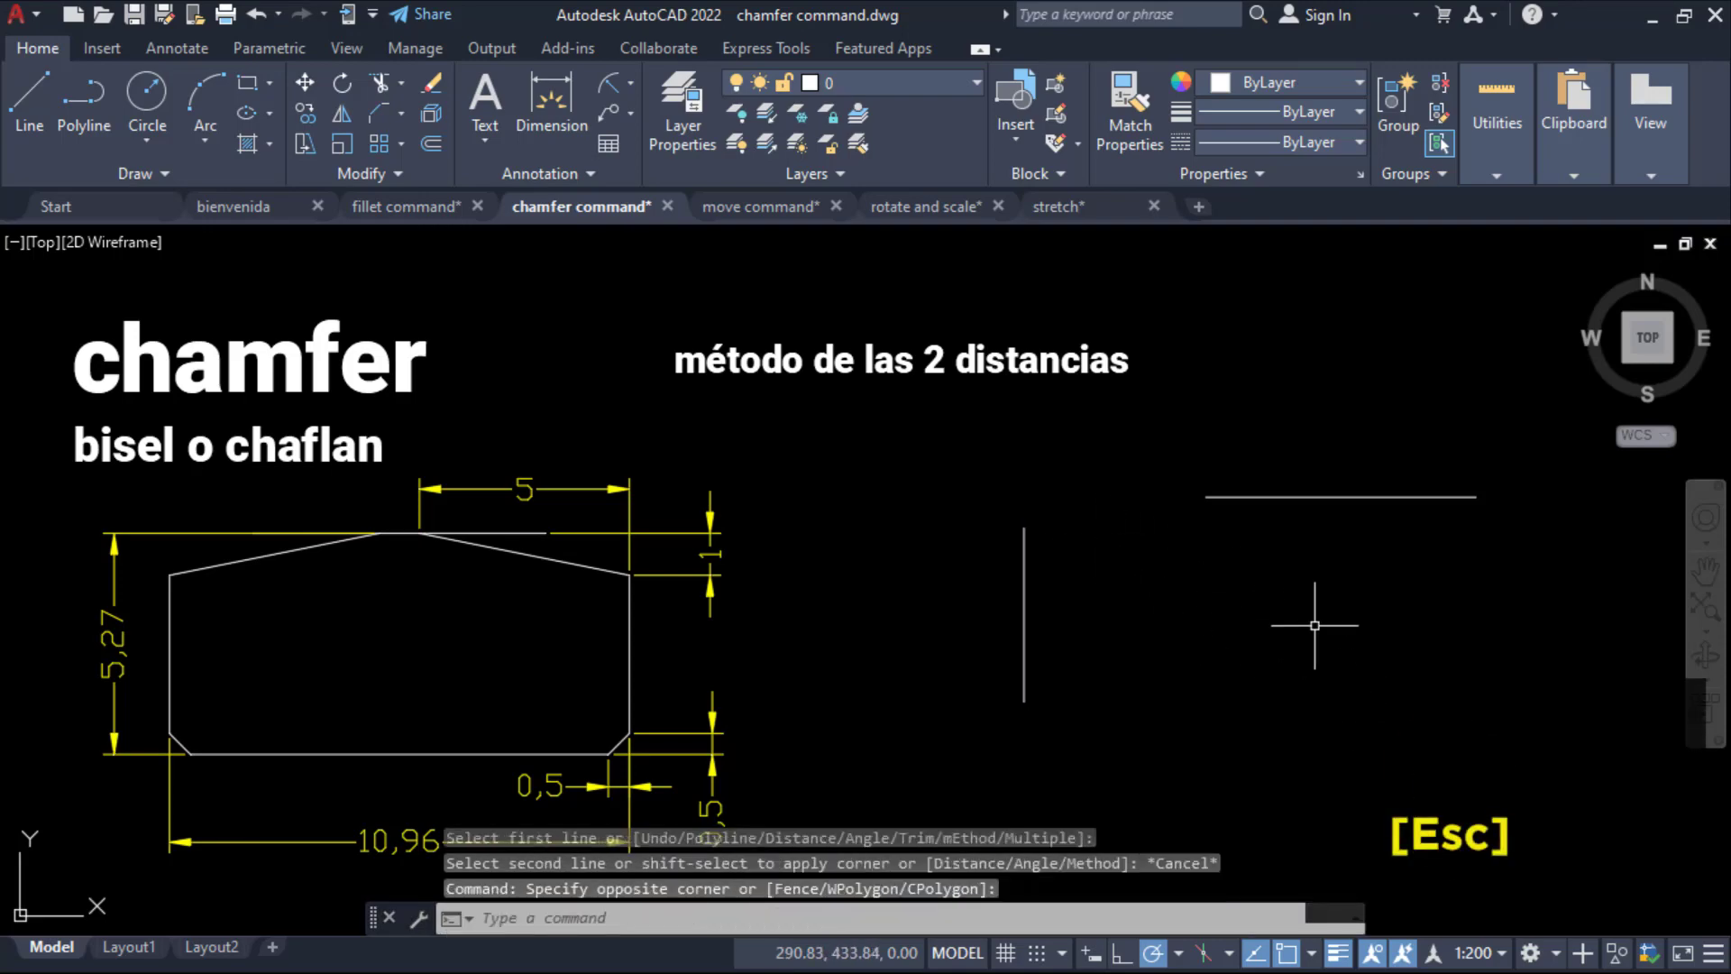
left_click(957, 457)
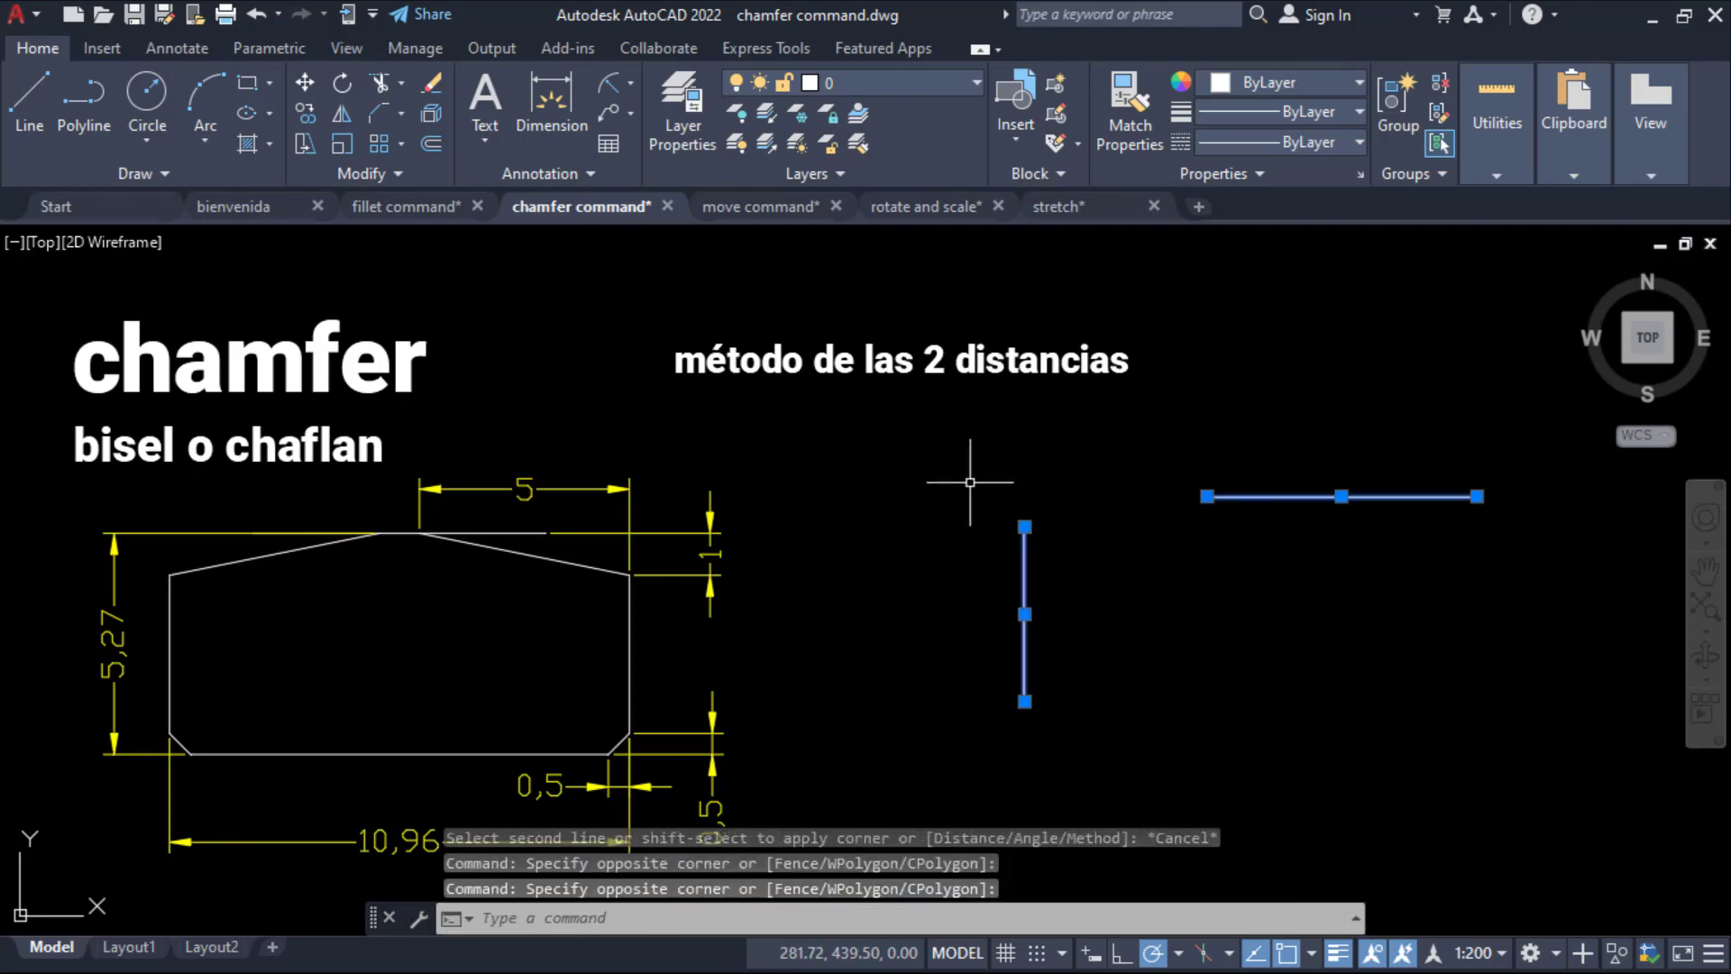
key("Delete")
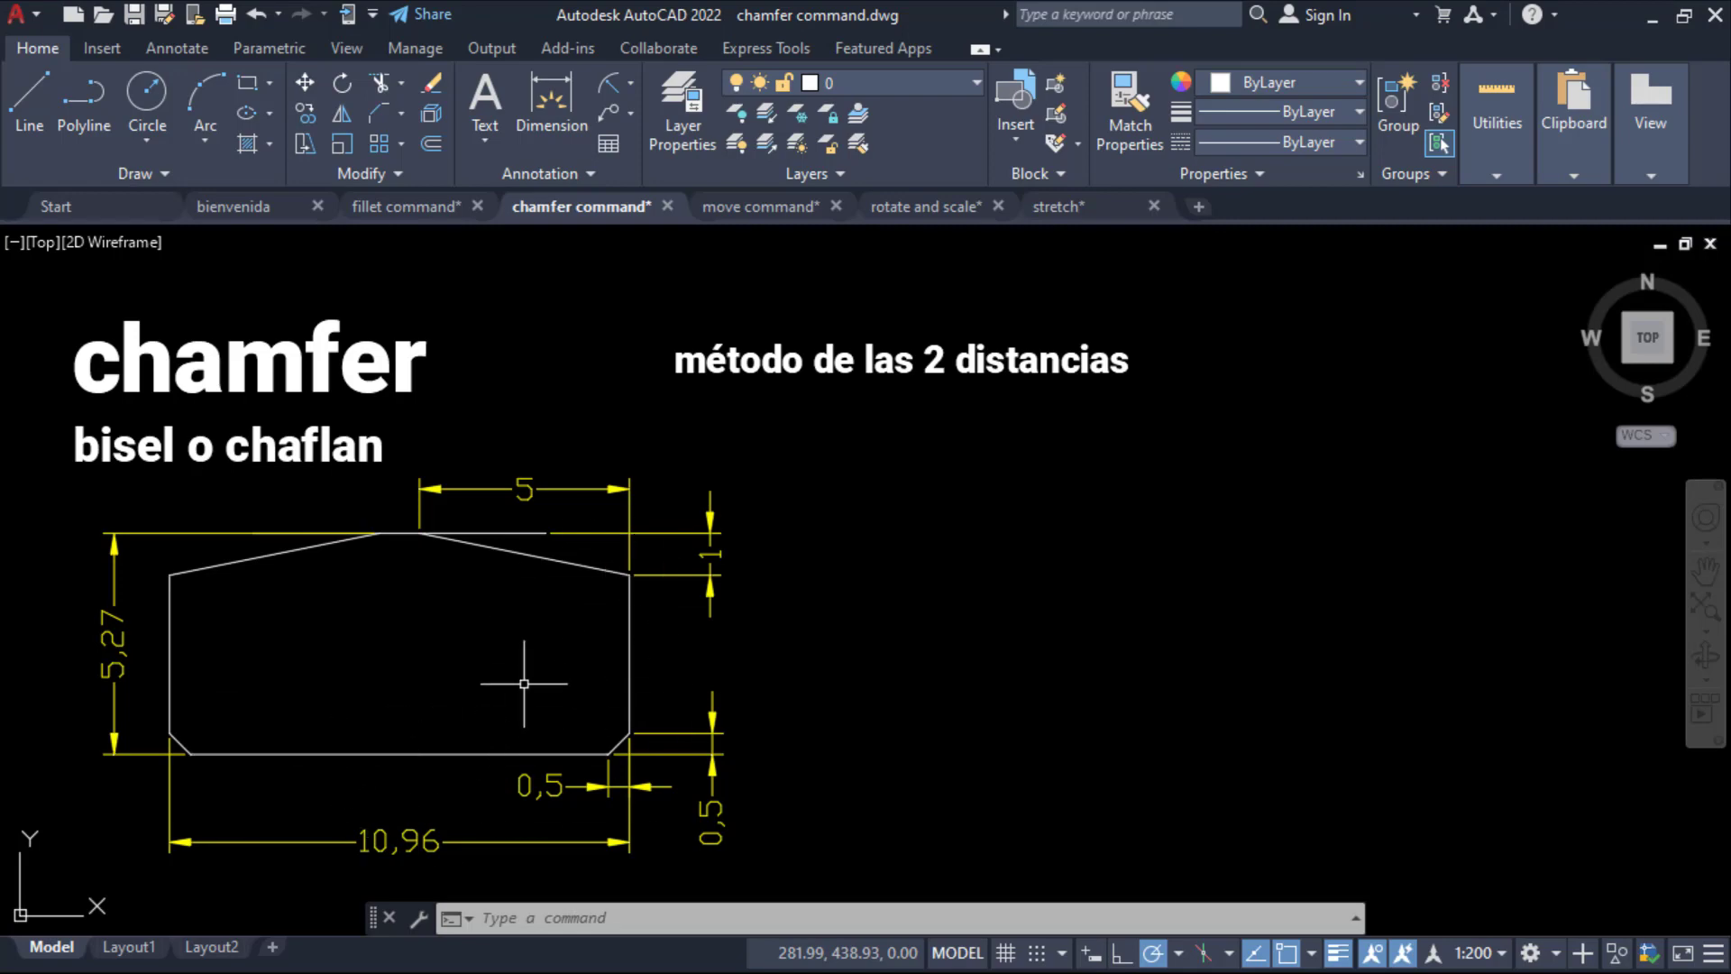
With Ortho on, draw a rectangle 10.96 long and 5.27 wide to the right of the dimensioned chamfer sample.
left_click(243, 81)
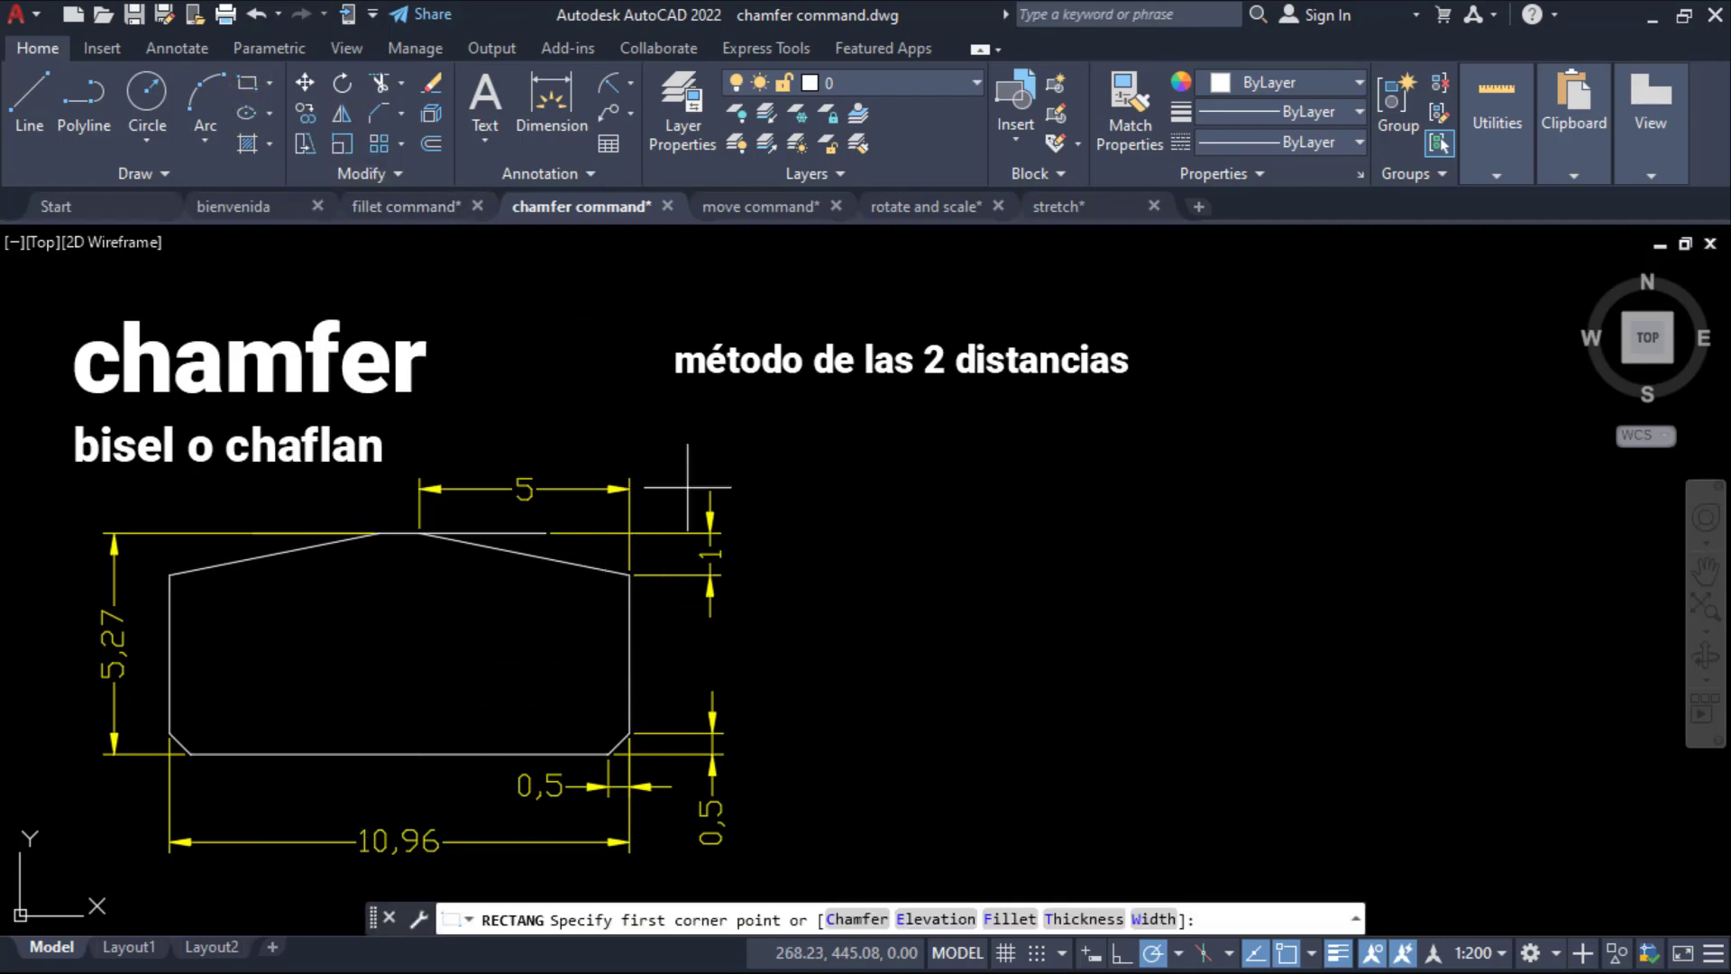
left_click(966, 751)
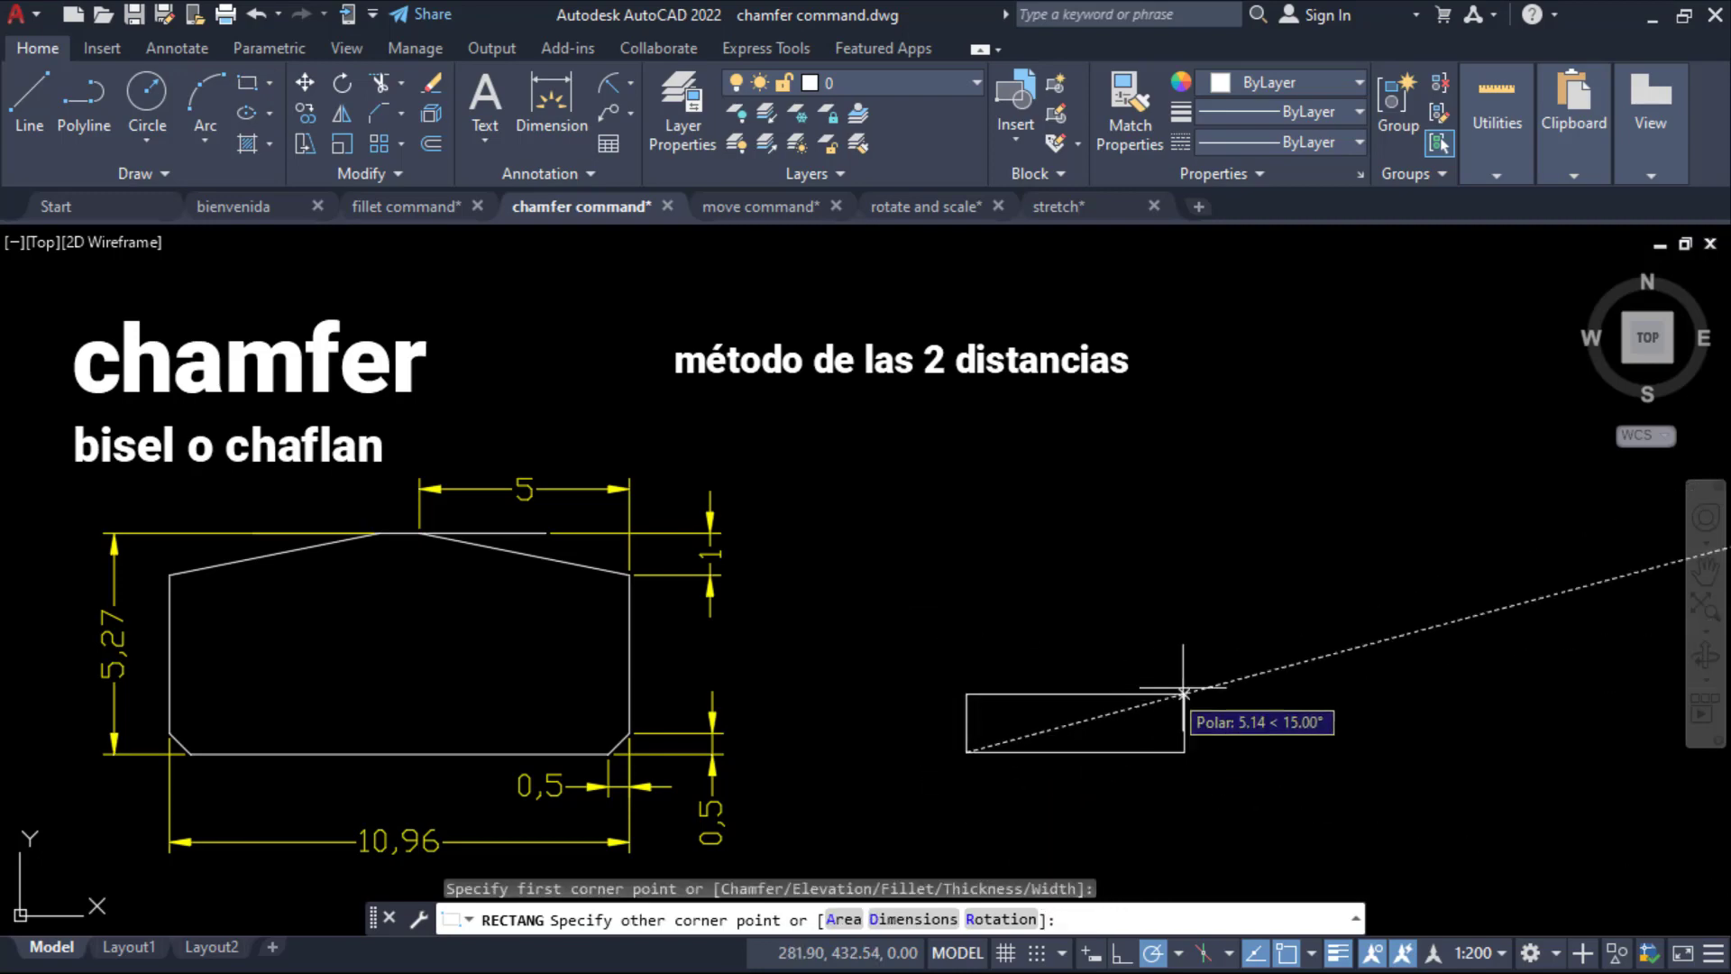
left_click(1121, 953)
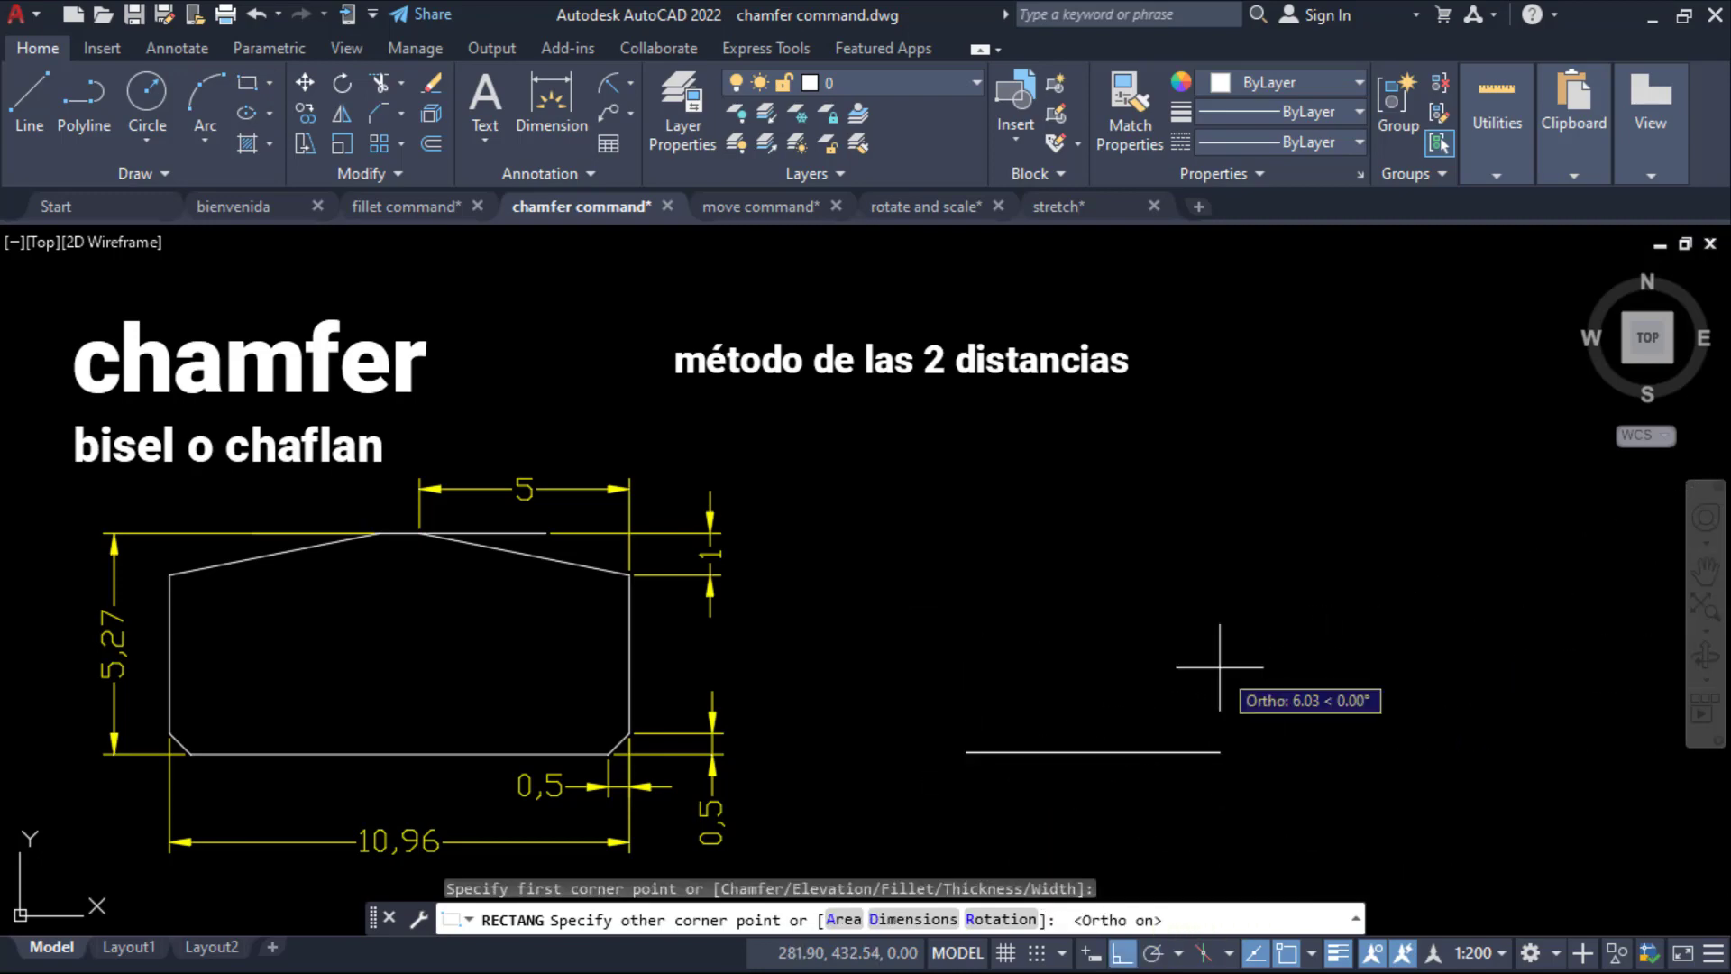
type("D")
key("Return")
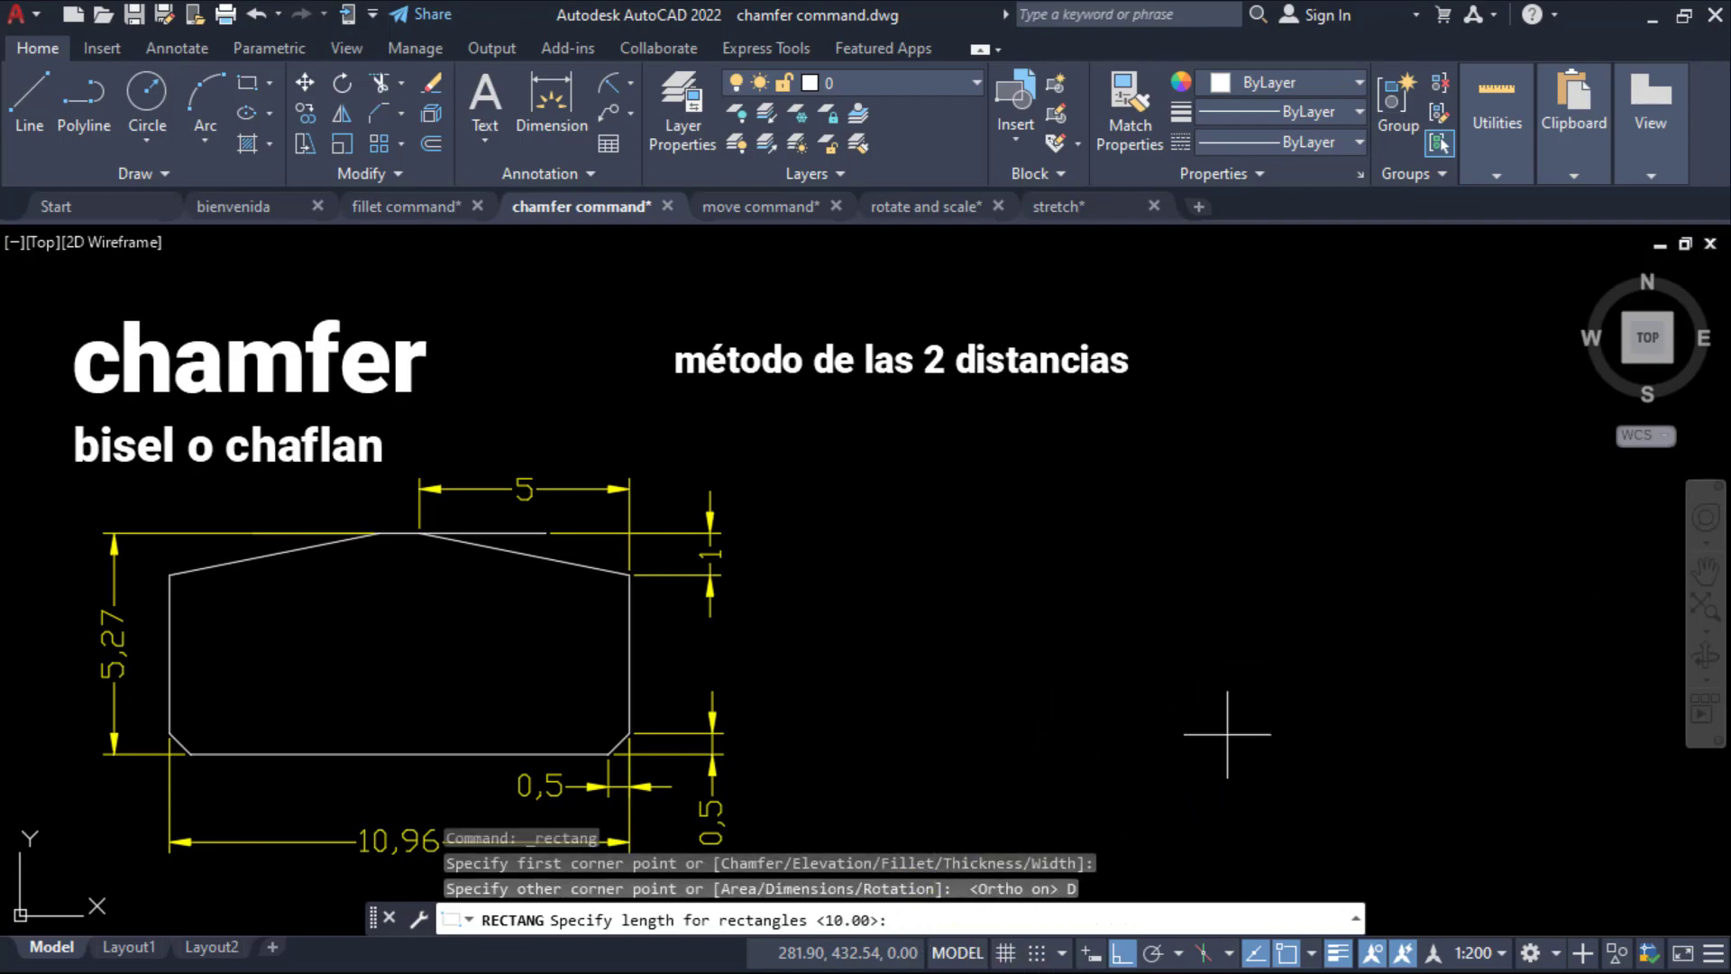
type("1")
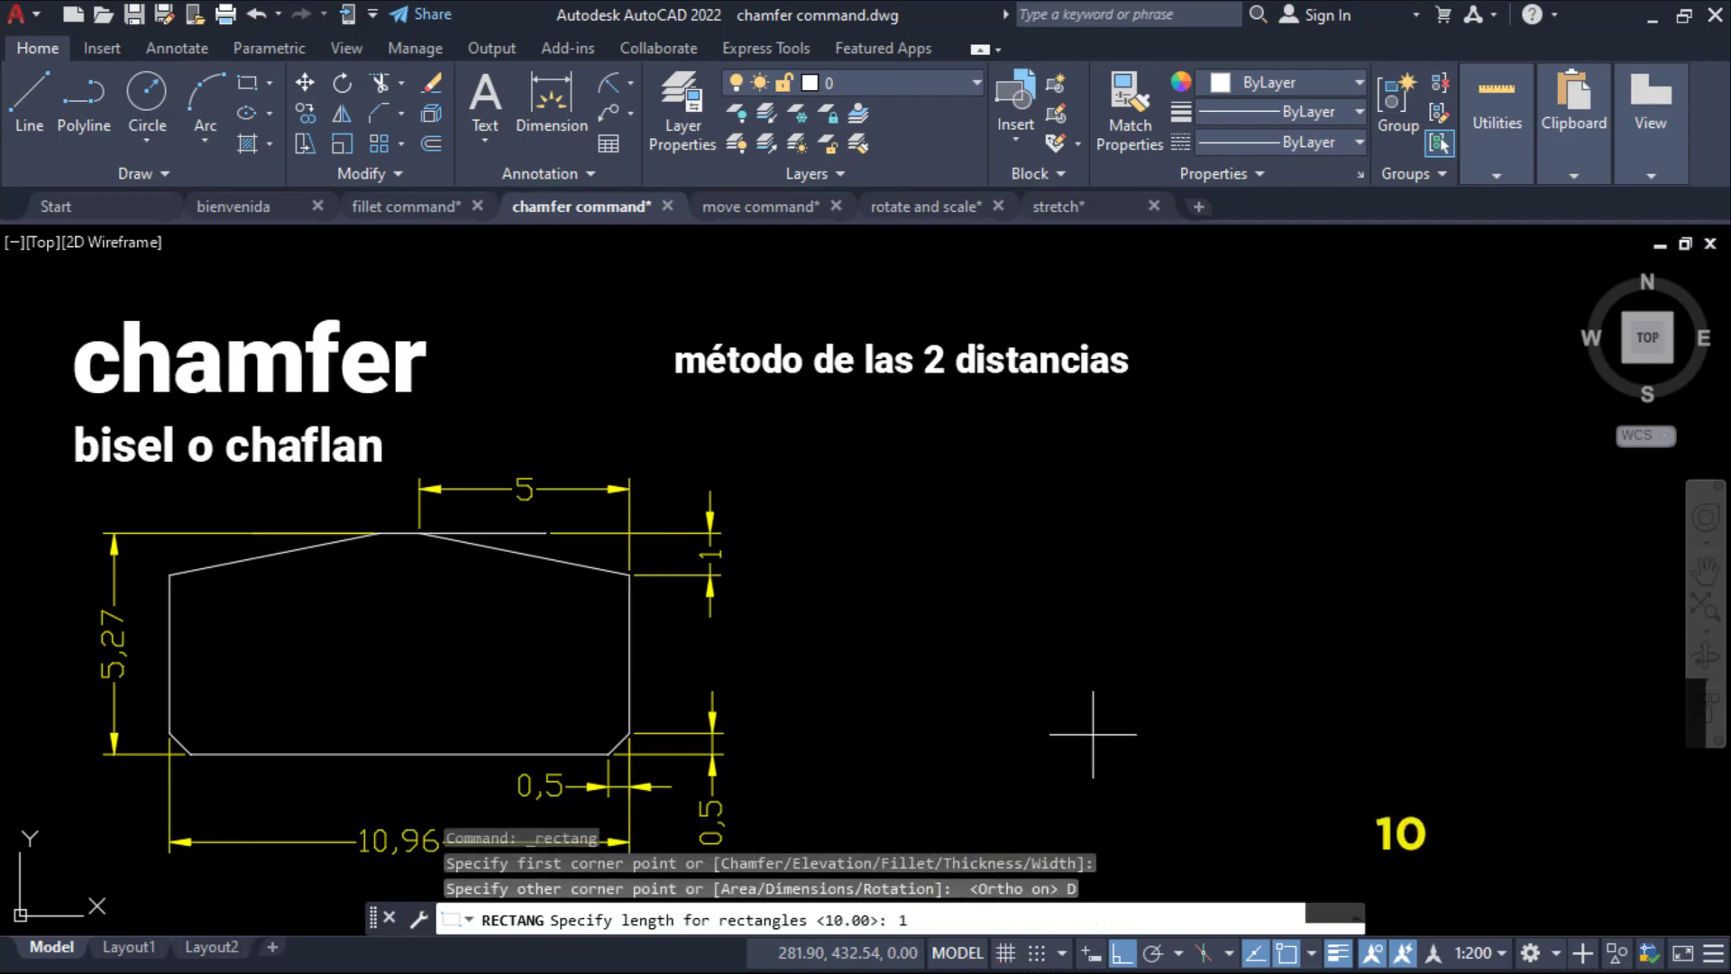
type("0.96")
key("Return")
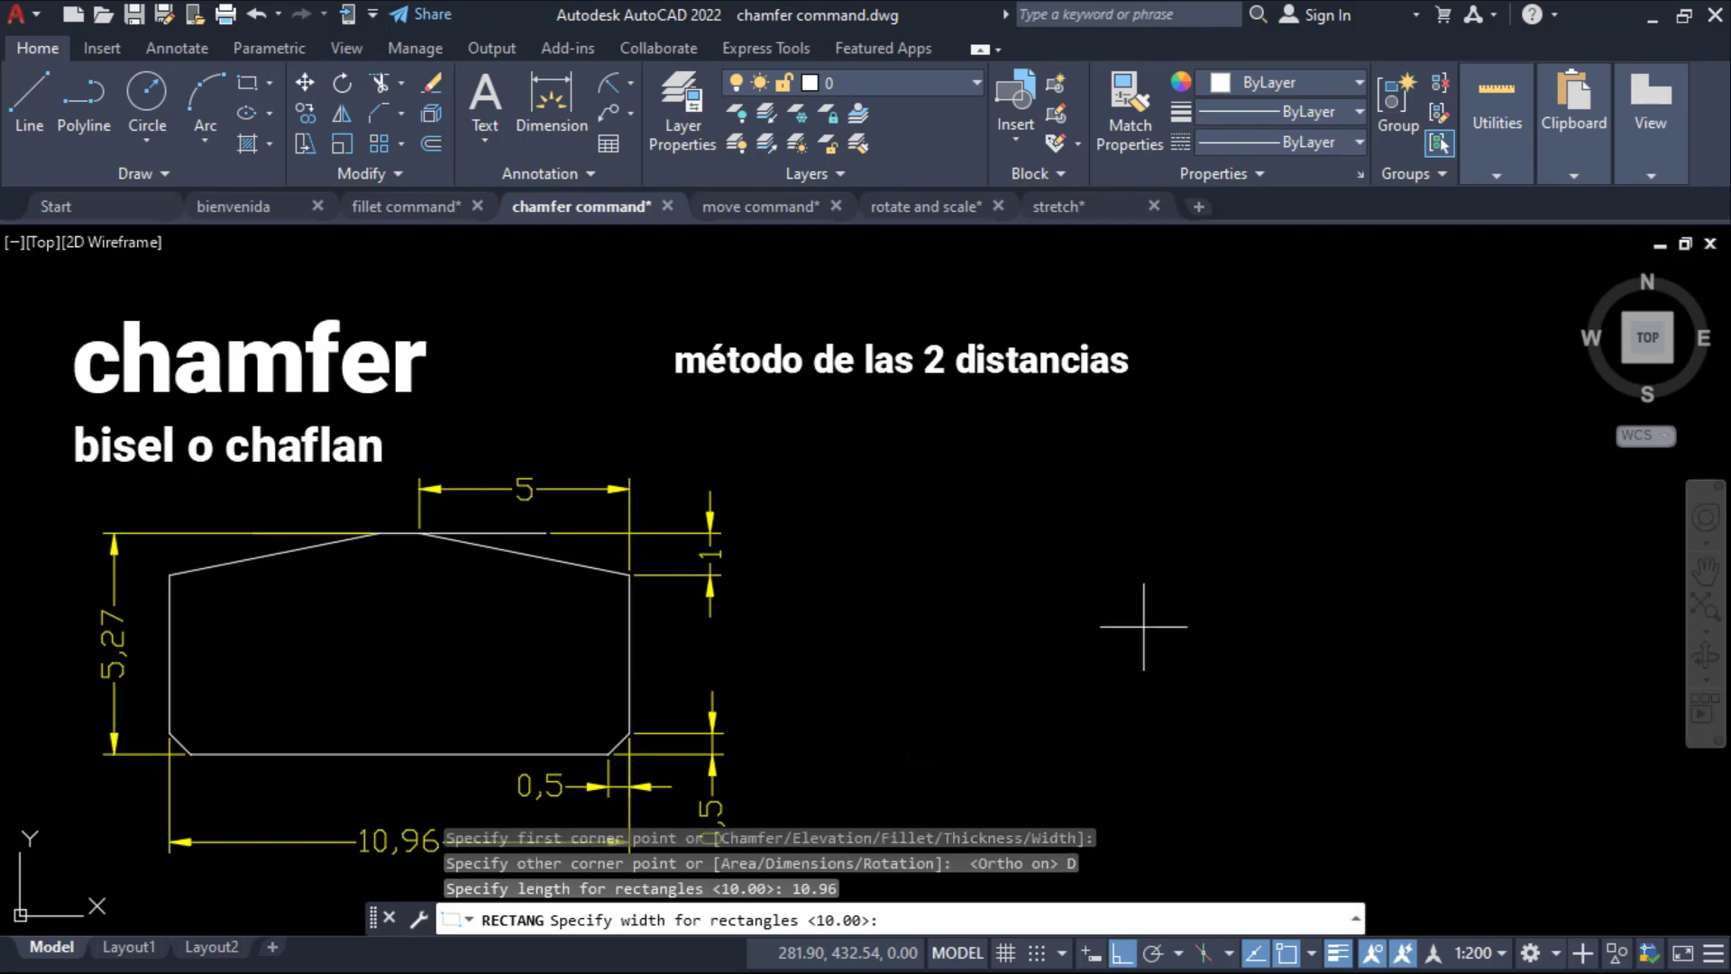
type("5.27")
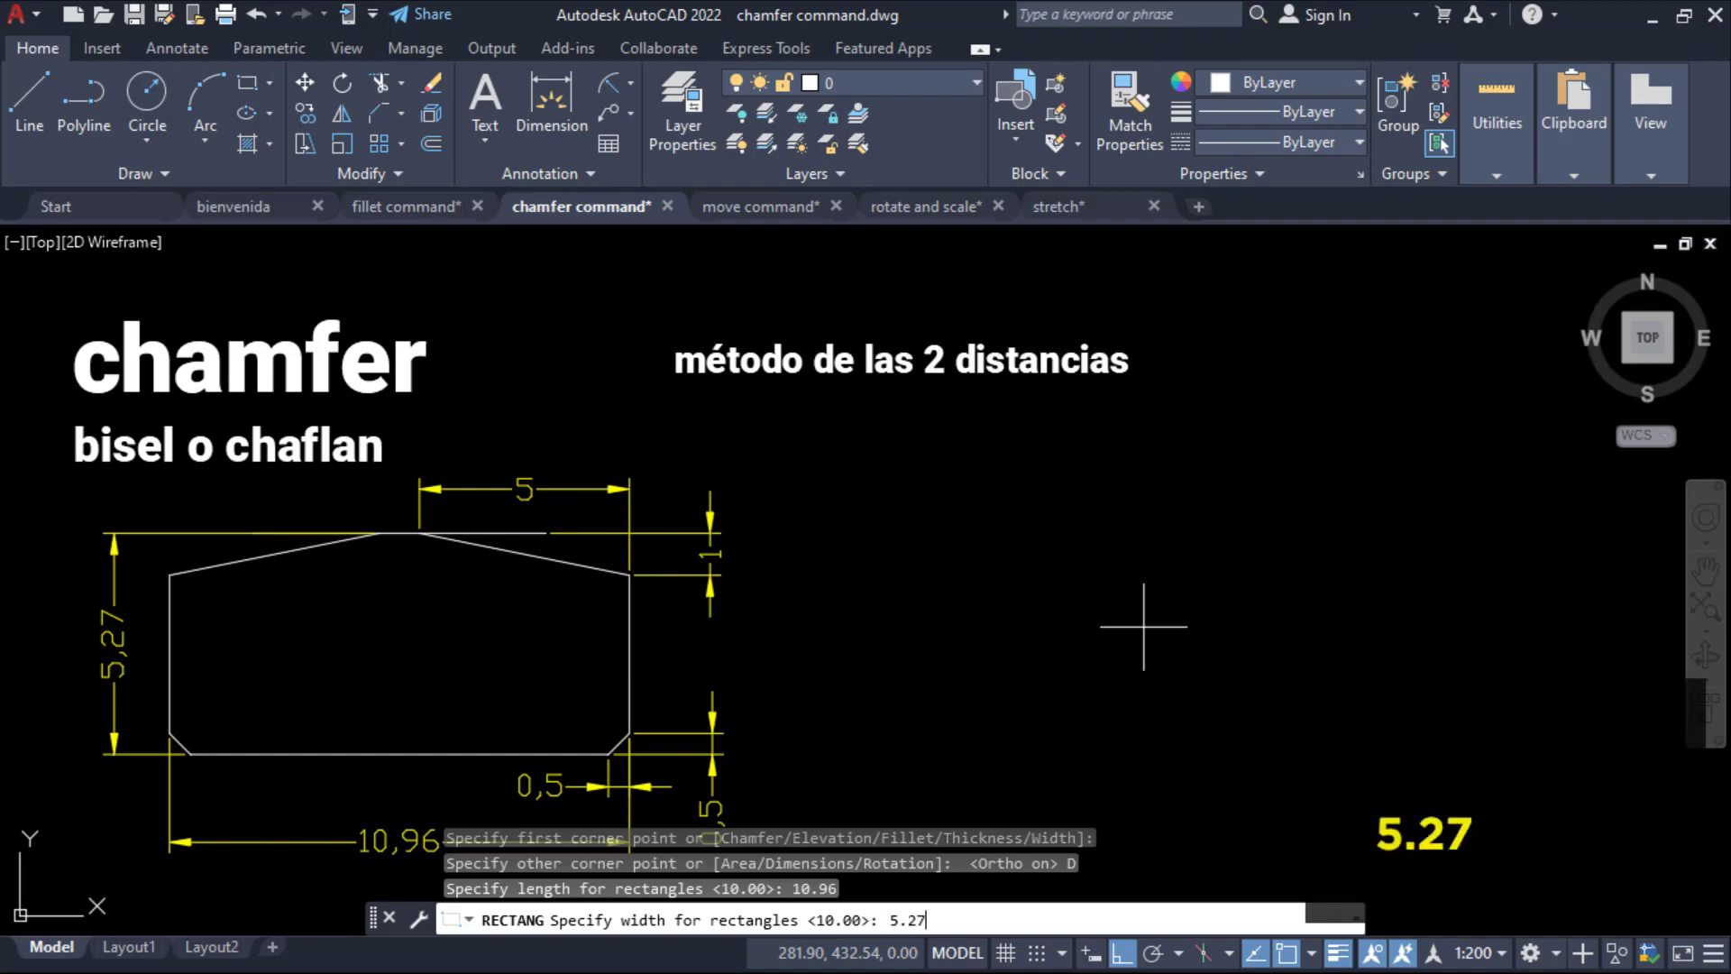
key("Return")
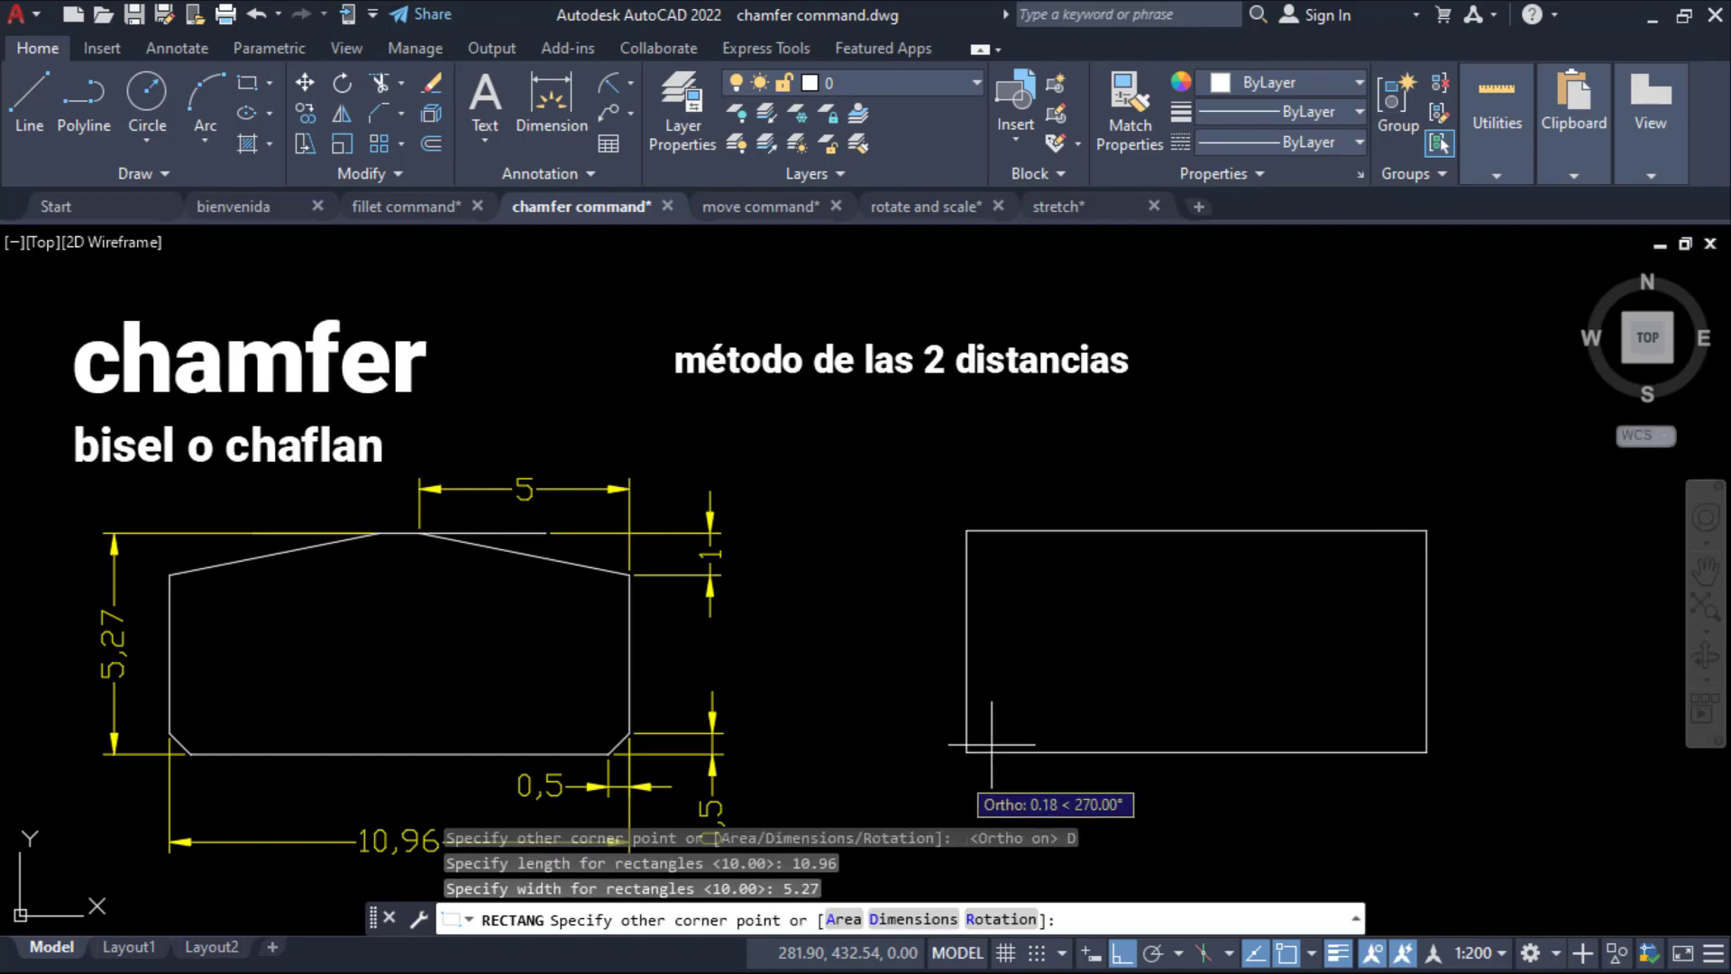
left_click(1091, 595)
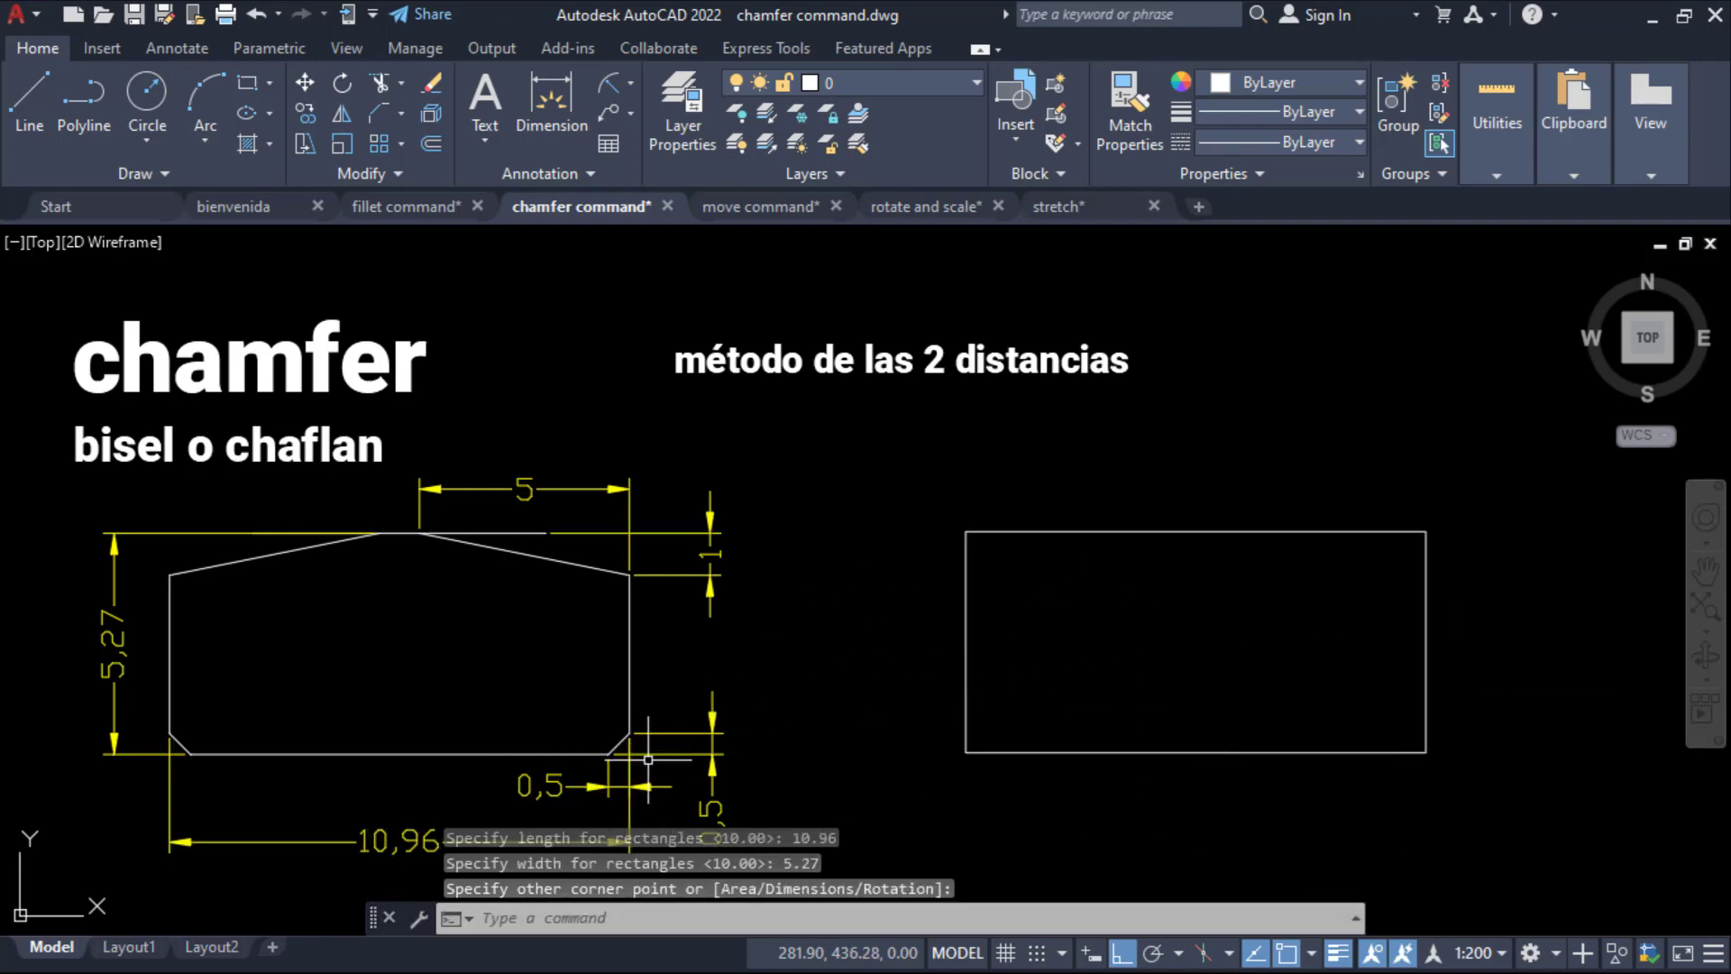
Chamfer the rectangle's lower-right corner using the Distance trim method and the current distances, selecting the bottom edge before the right side.
middle_click_drag(811, 760, 801, 747)
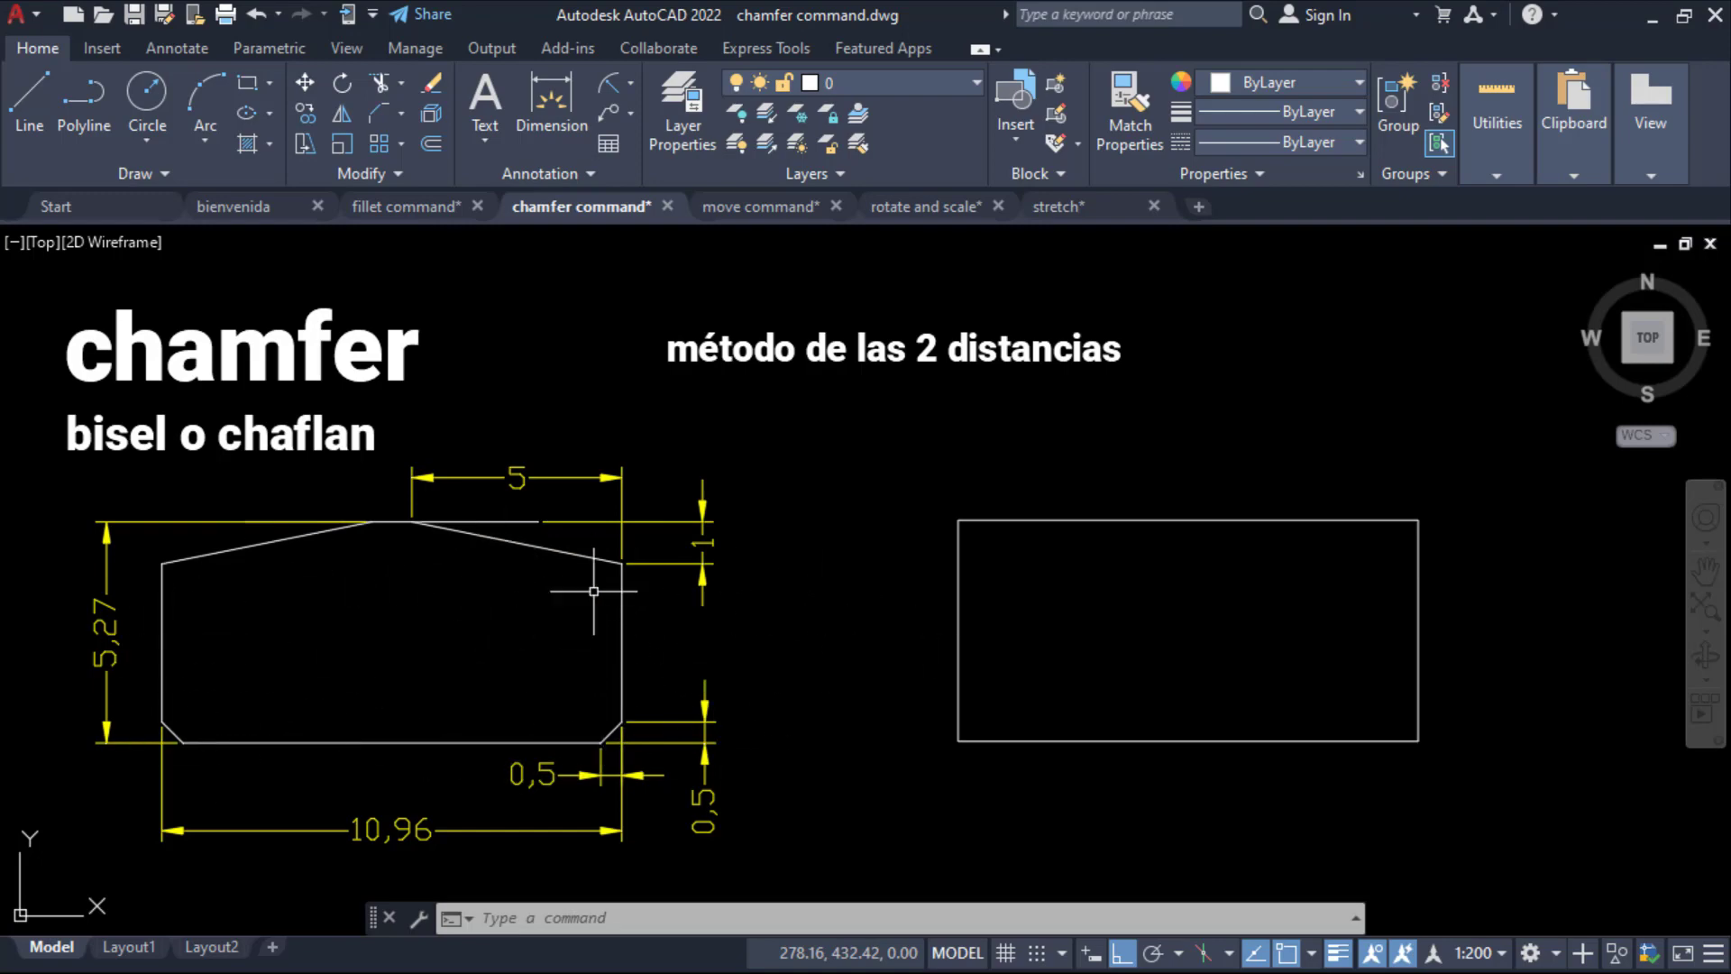
left_click(380, 112)
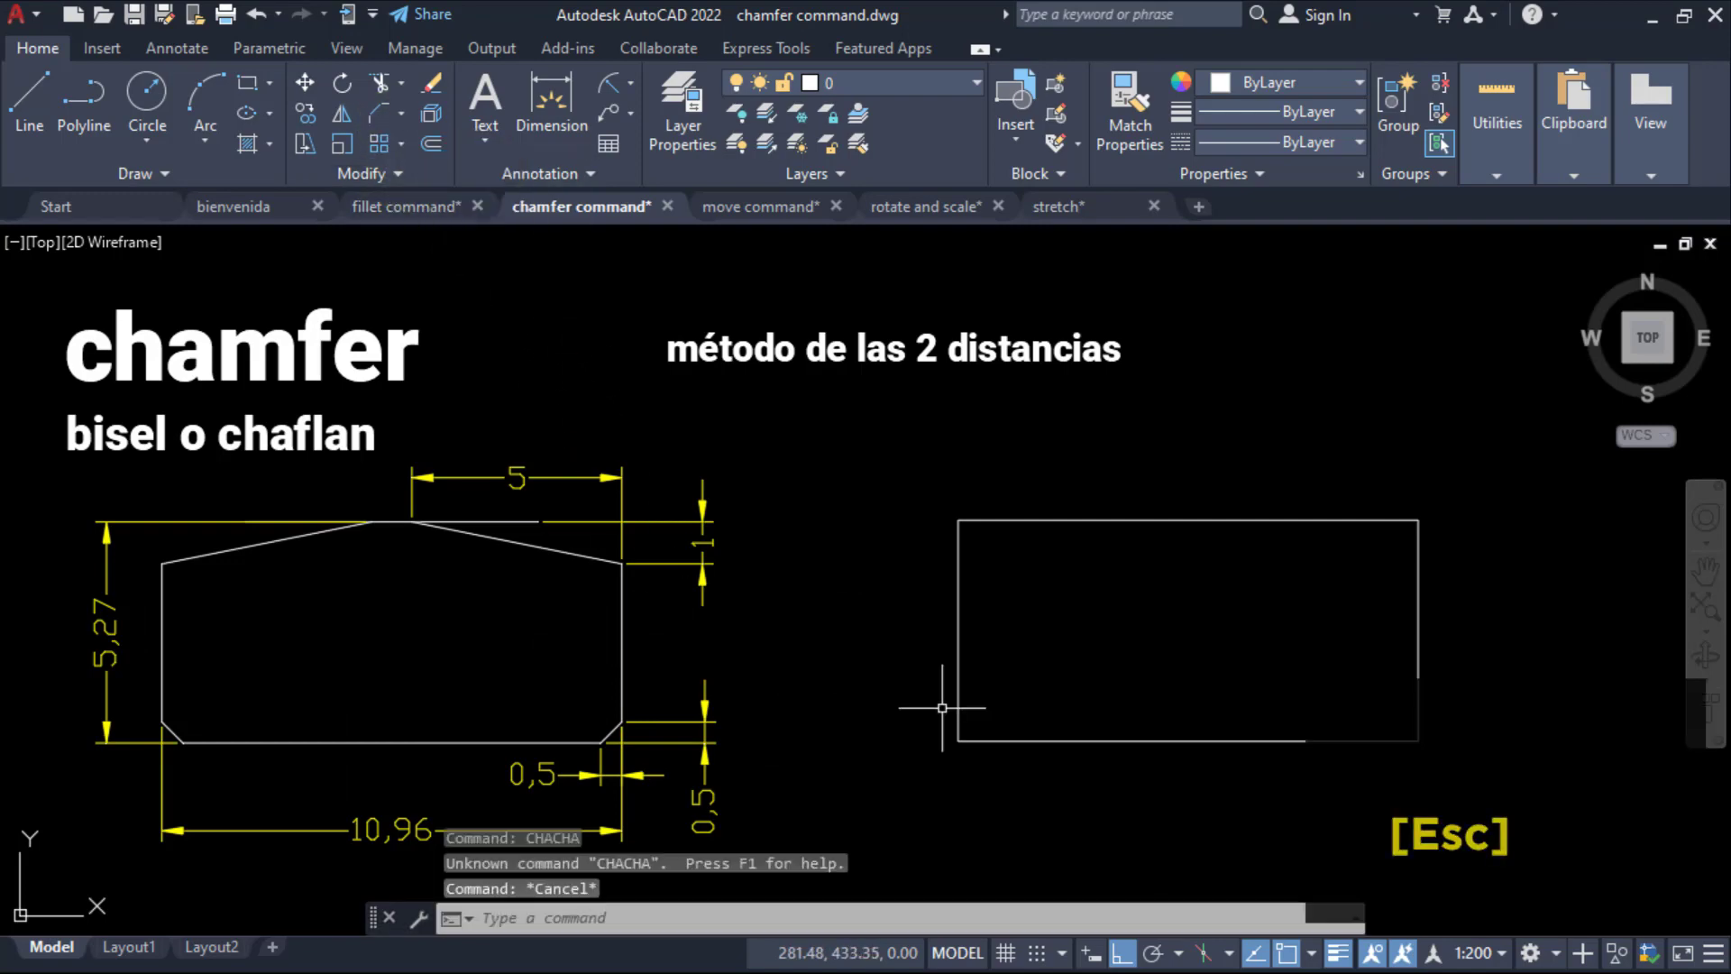
type("C")
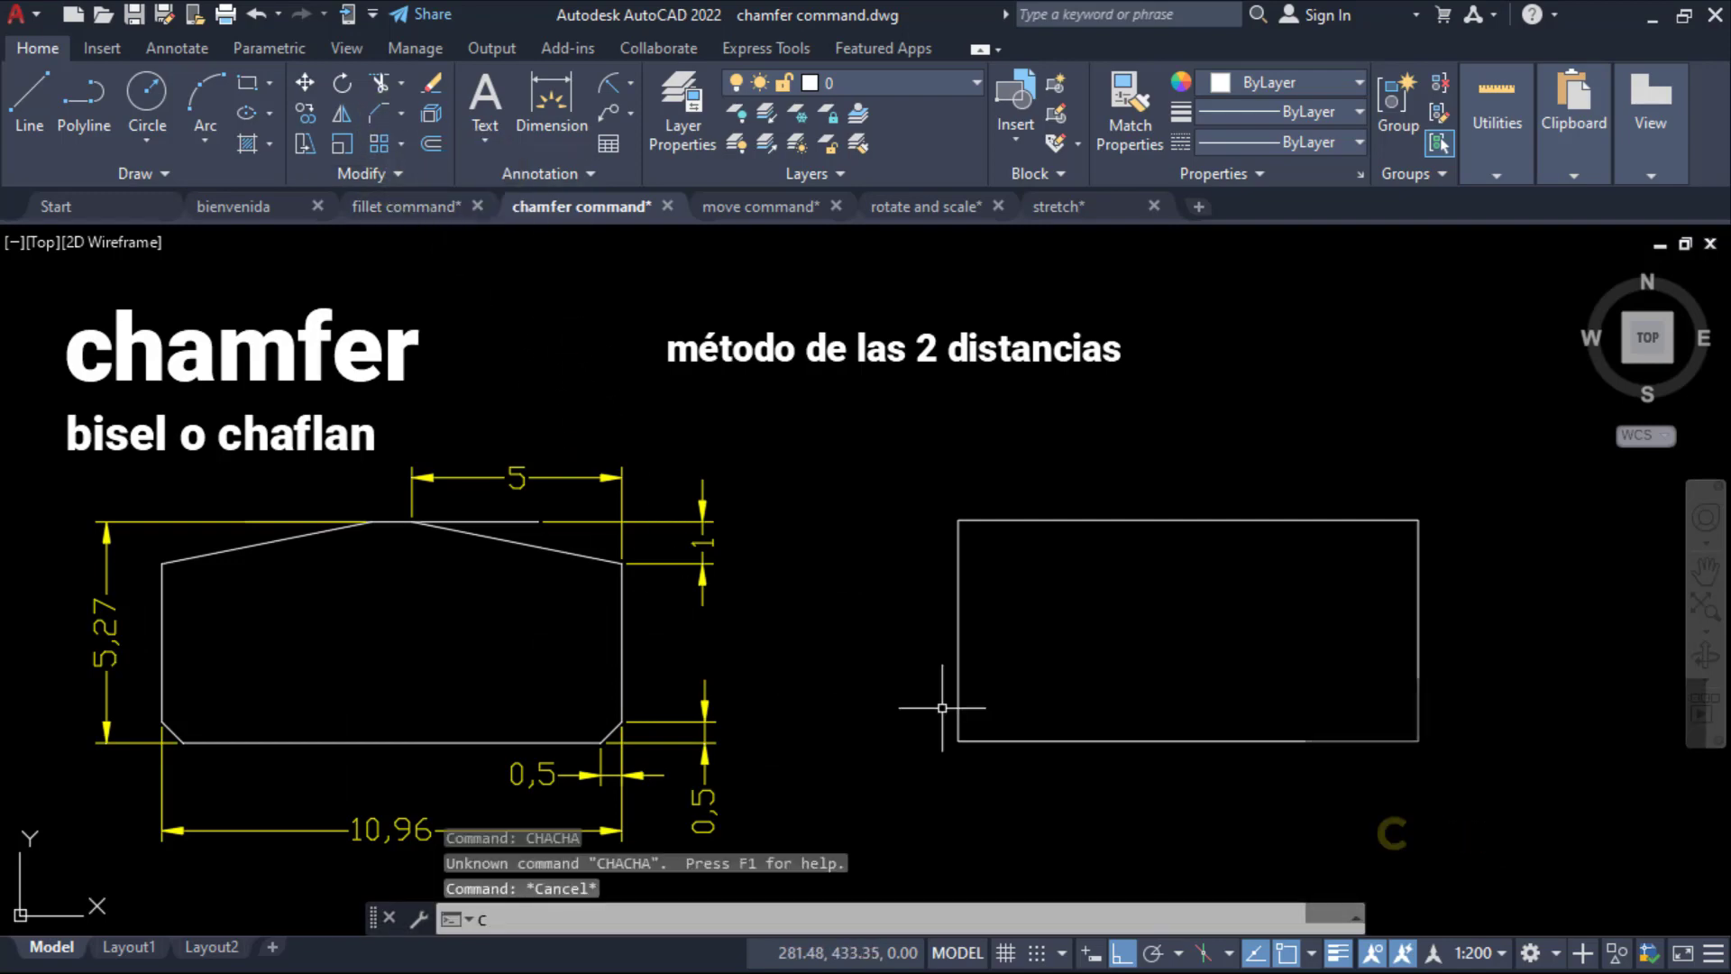
type("HA")
key("Return")
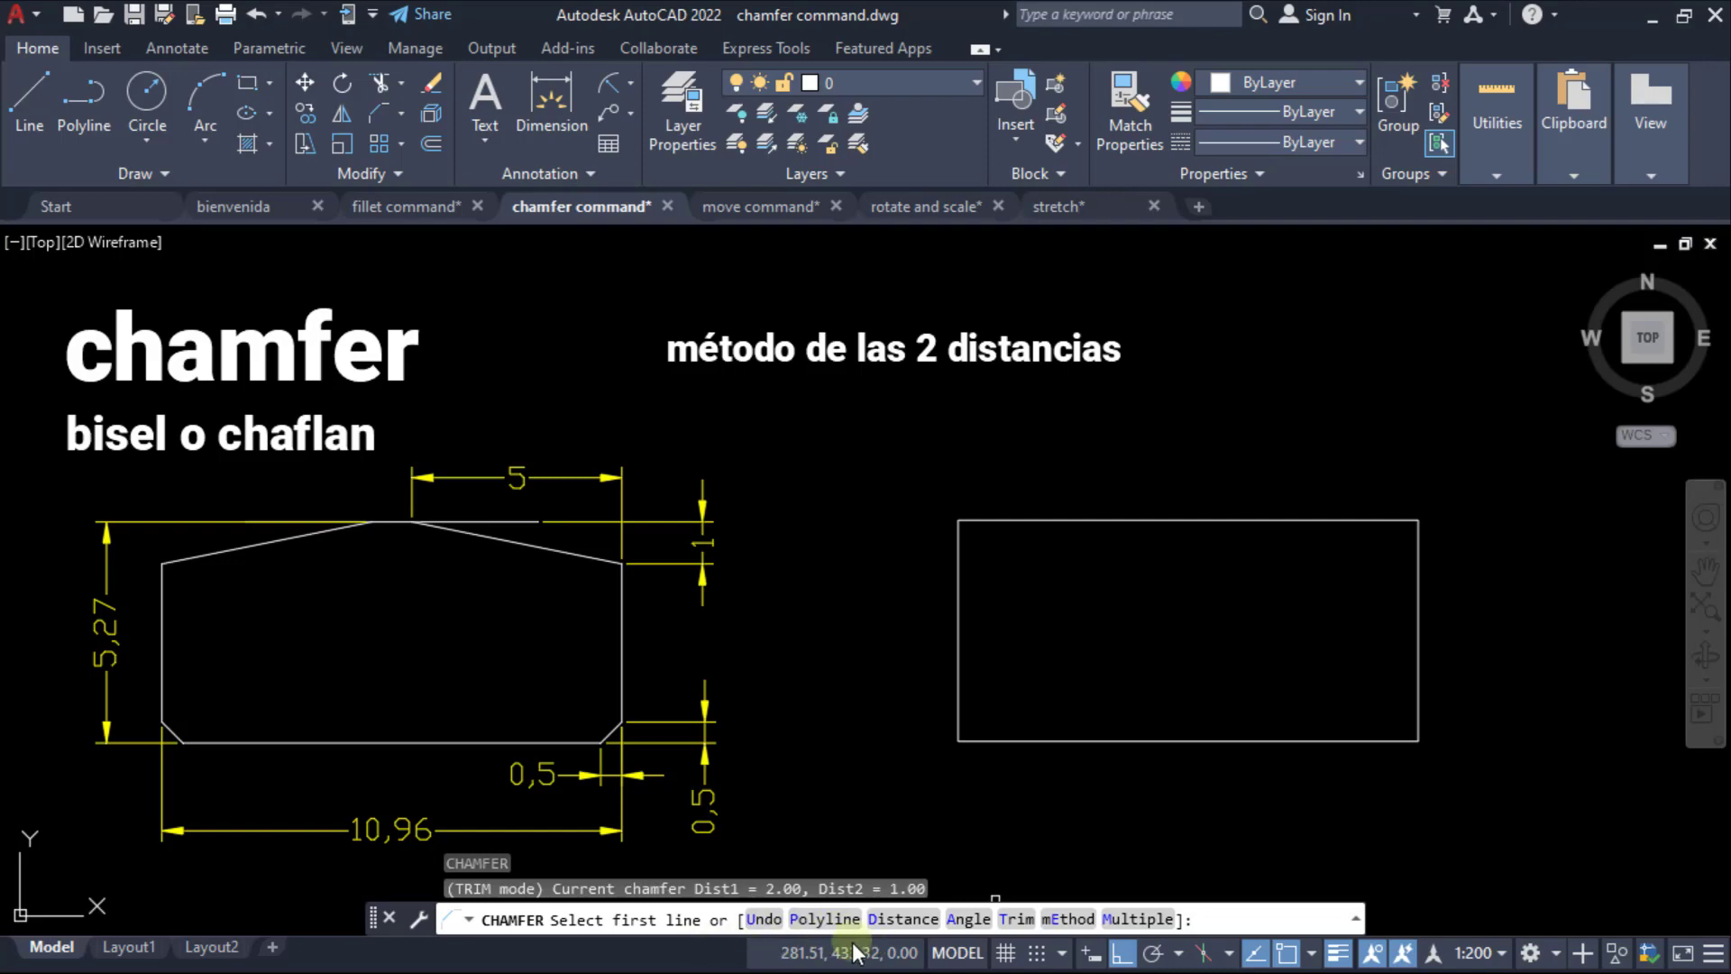
left_click(1069, 922)
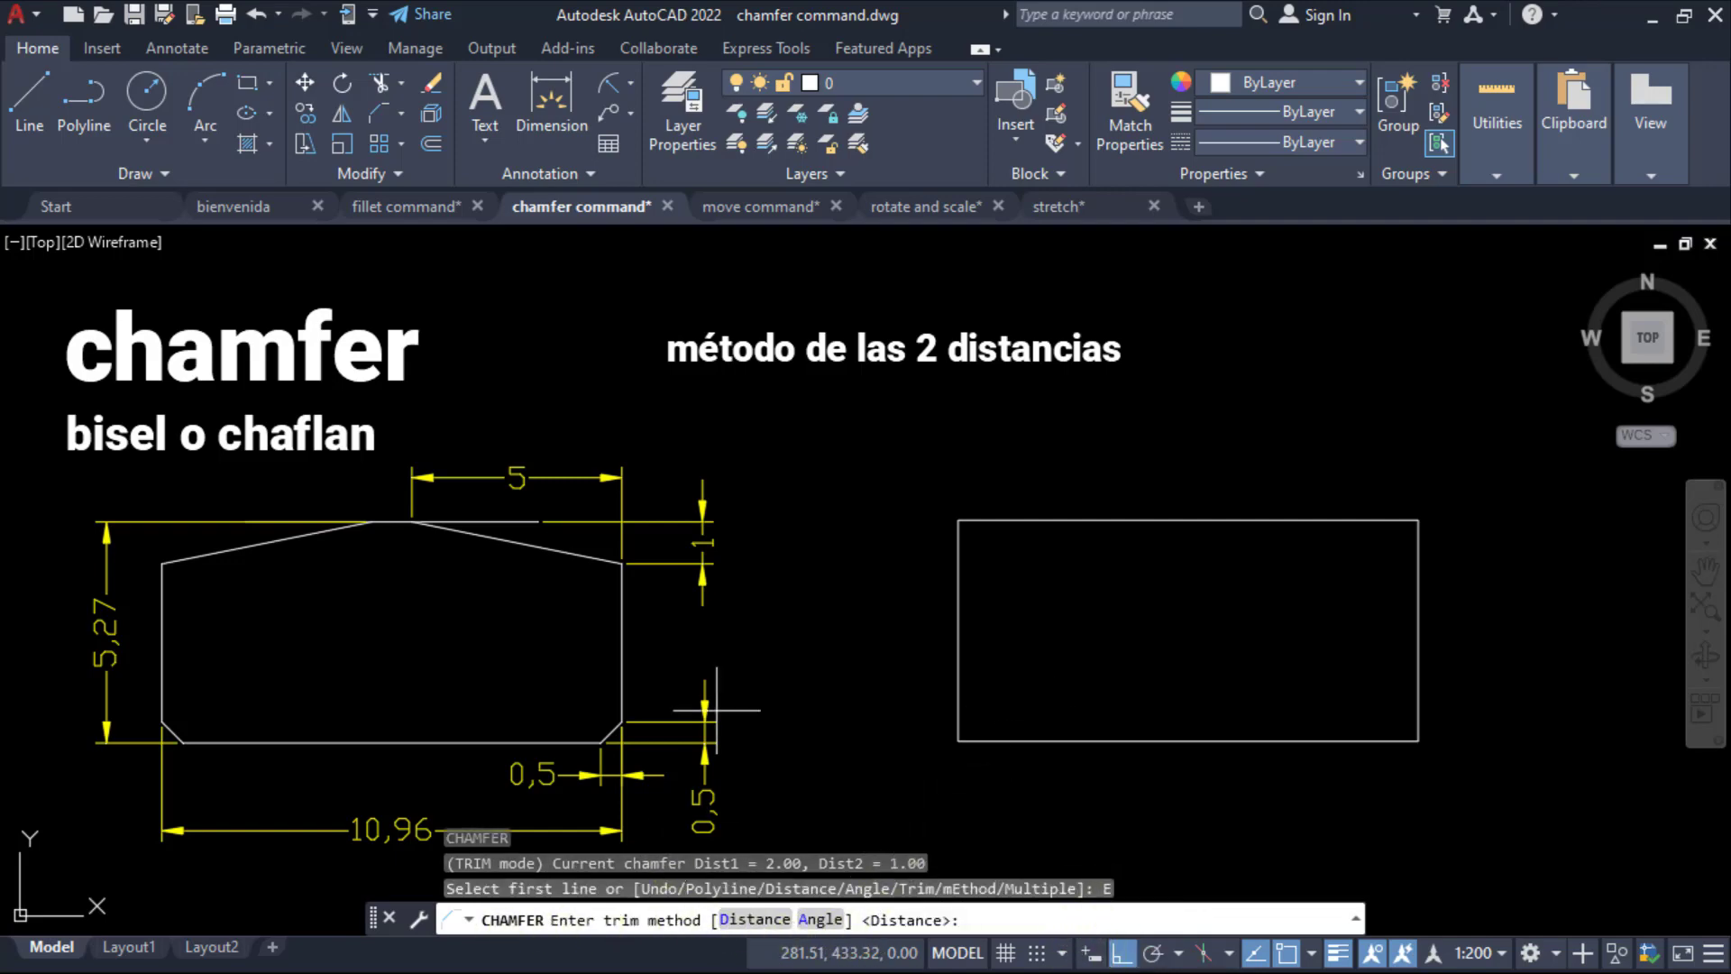
left_click(754, 921)
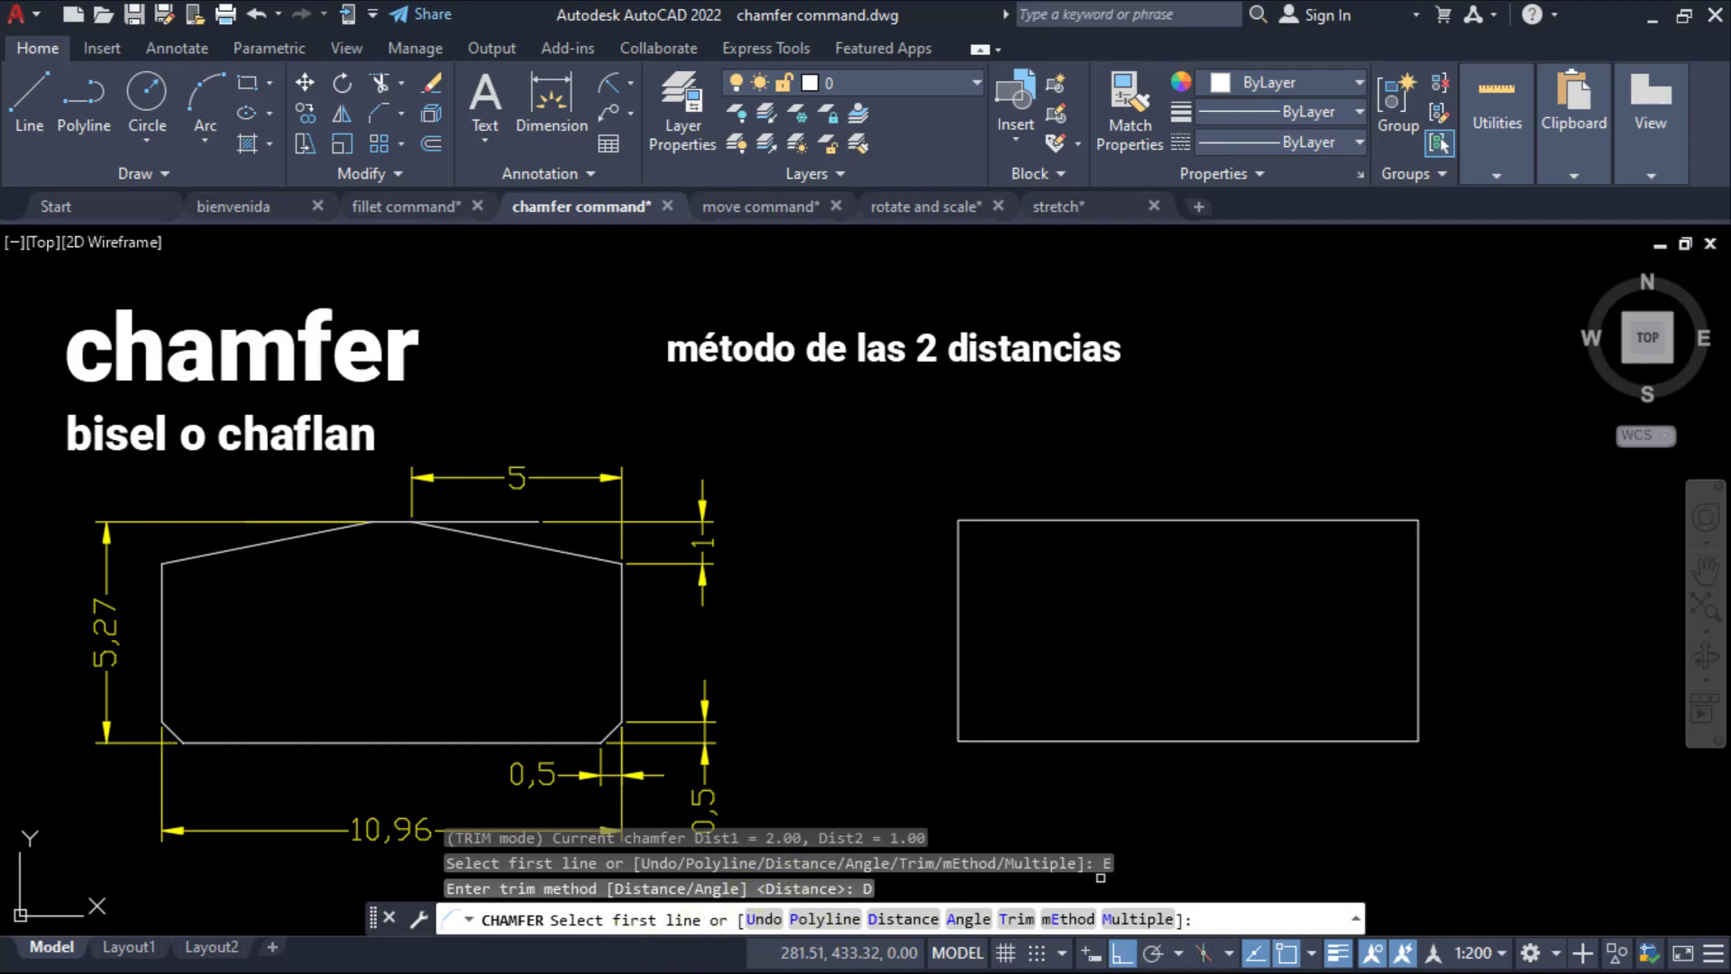
left_click(1386, 745)
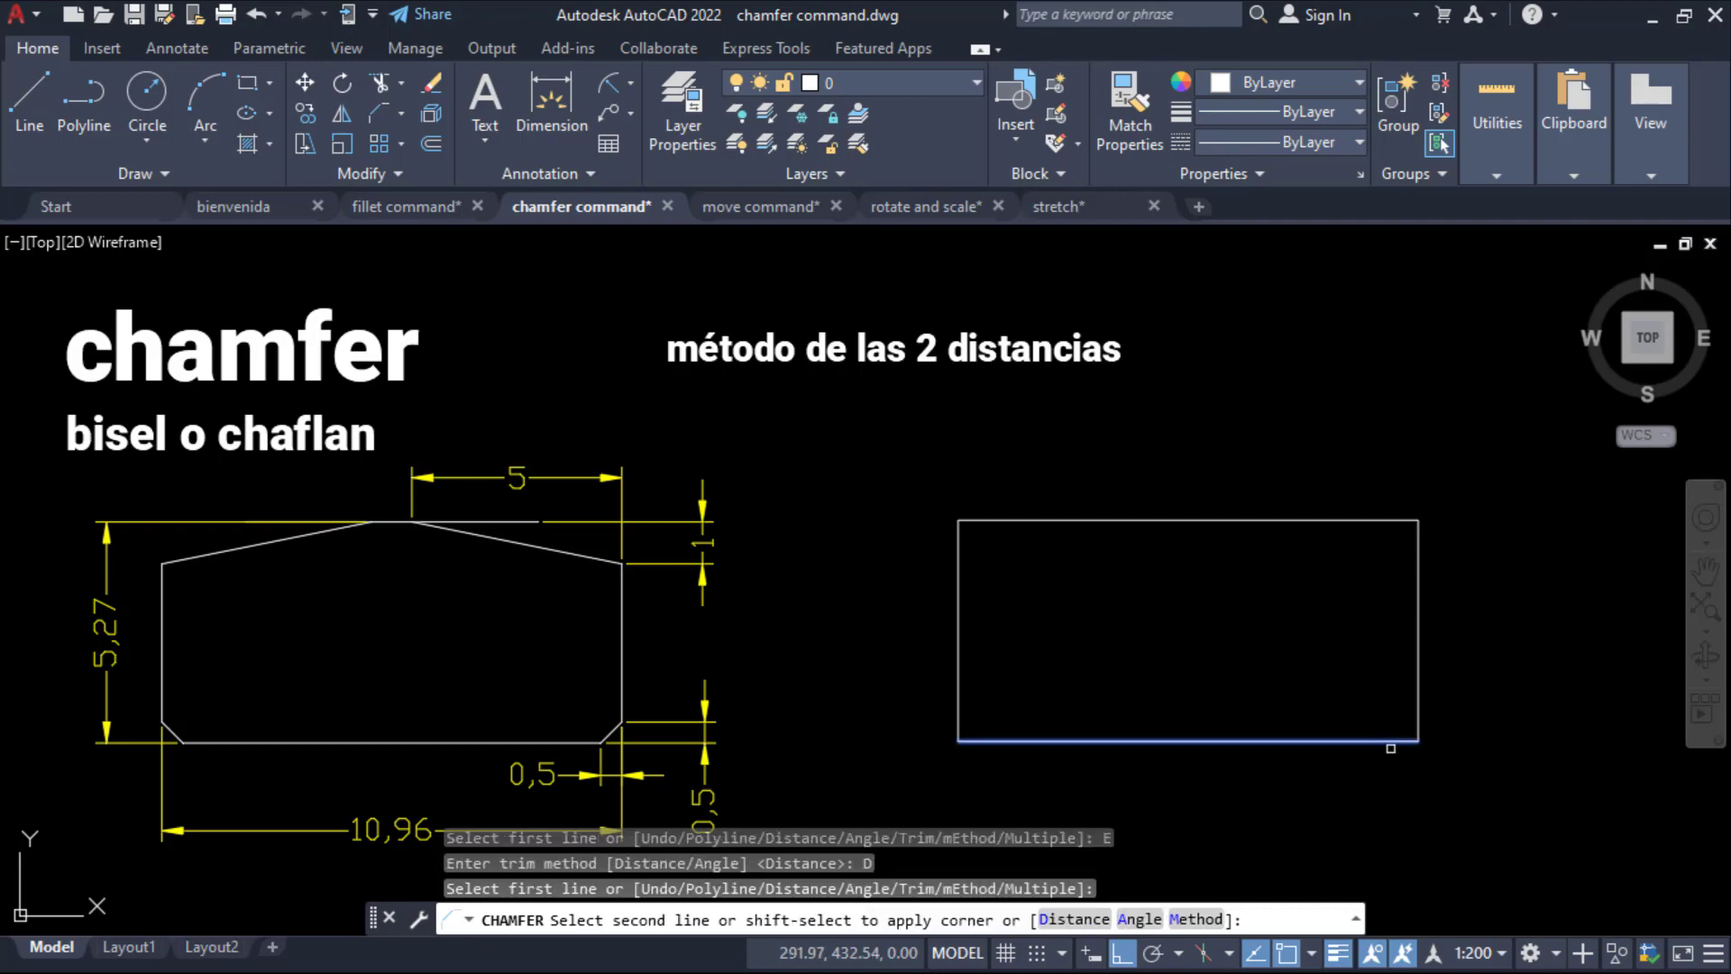
left_click(1419, 710)
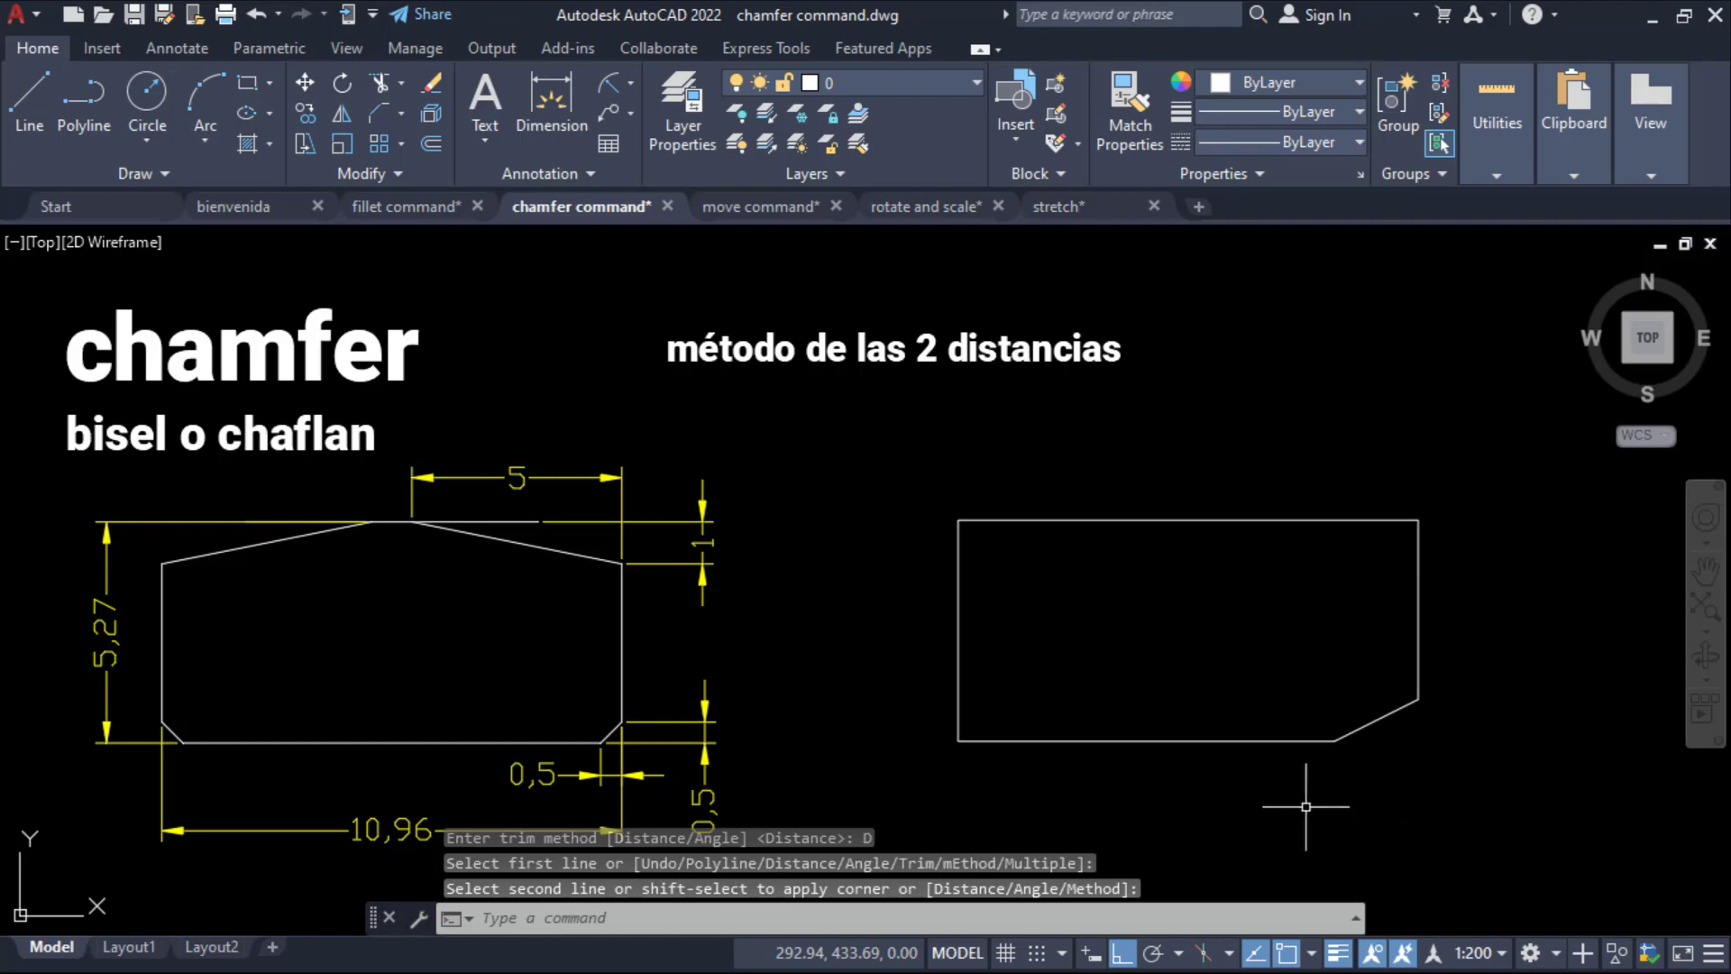
Review the command history and undo the chamfer on the rectangle's lower-right corner.
left_click(1355, 918)
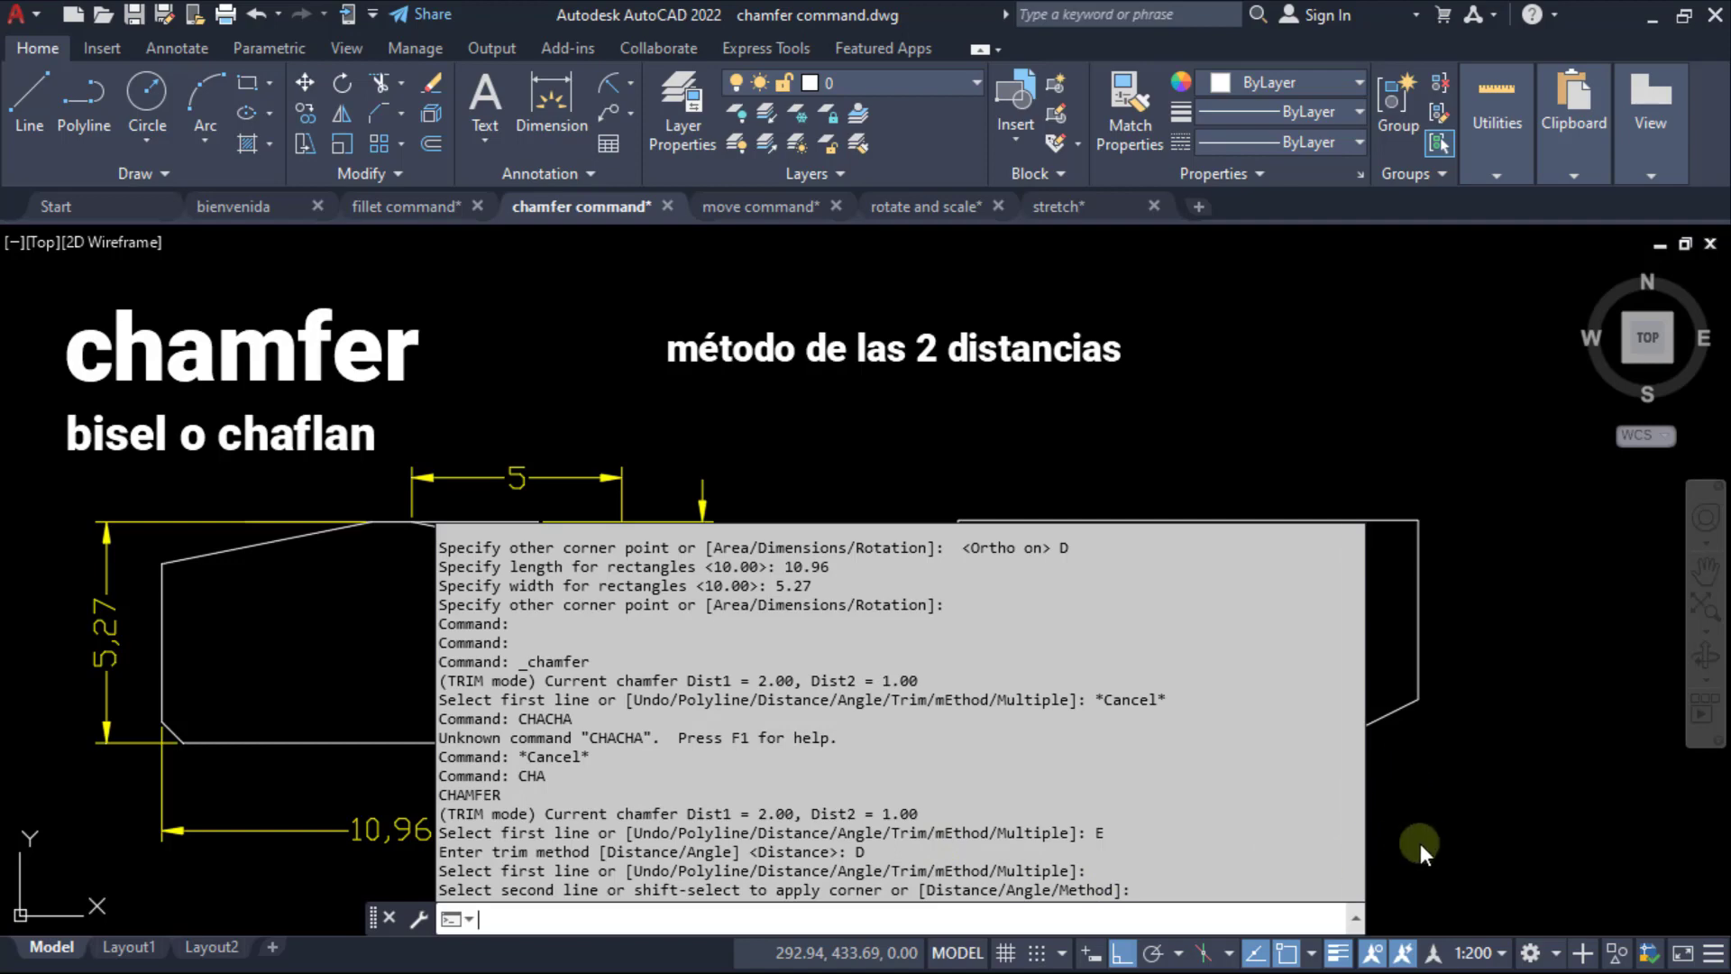
key("Escape")
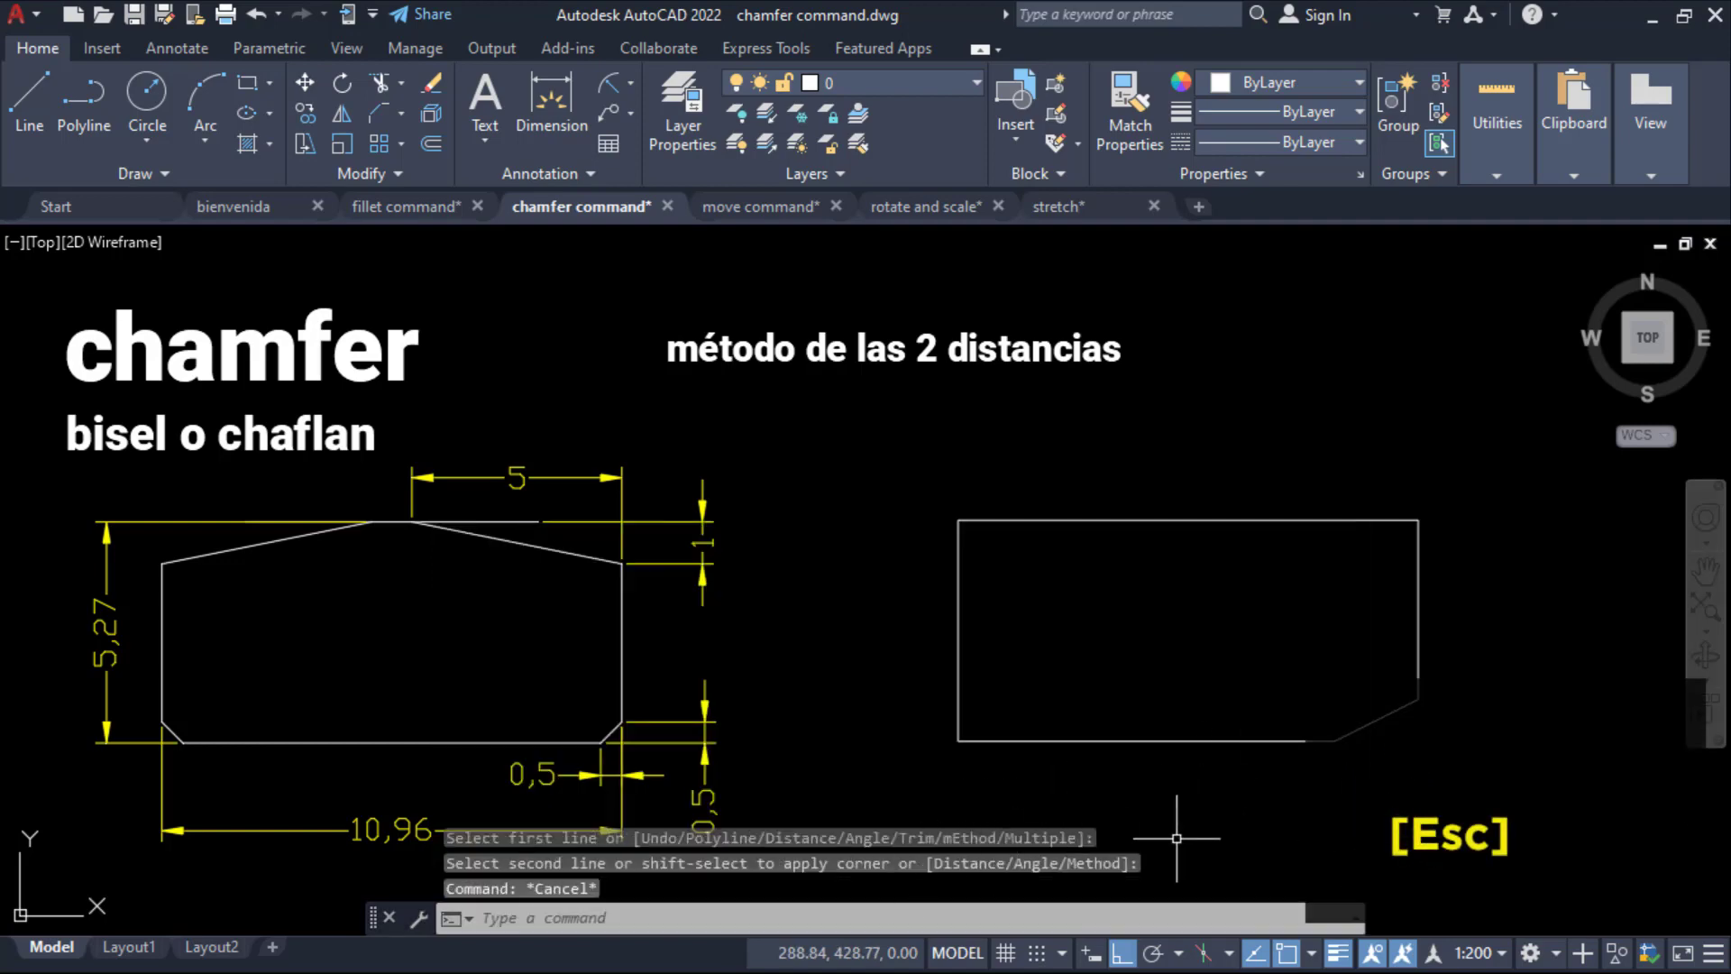
key("ctrl+z")
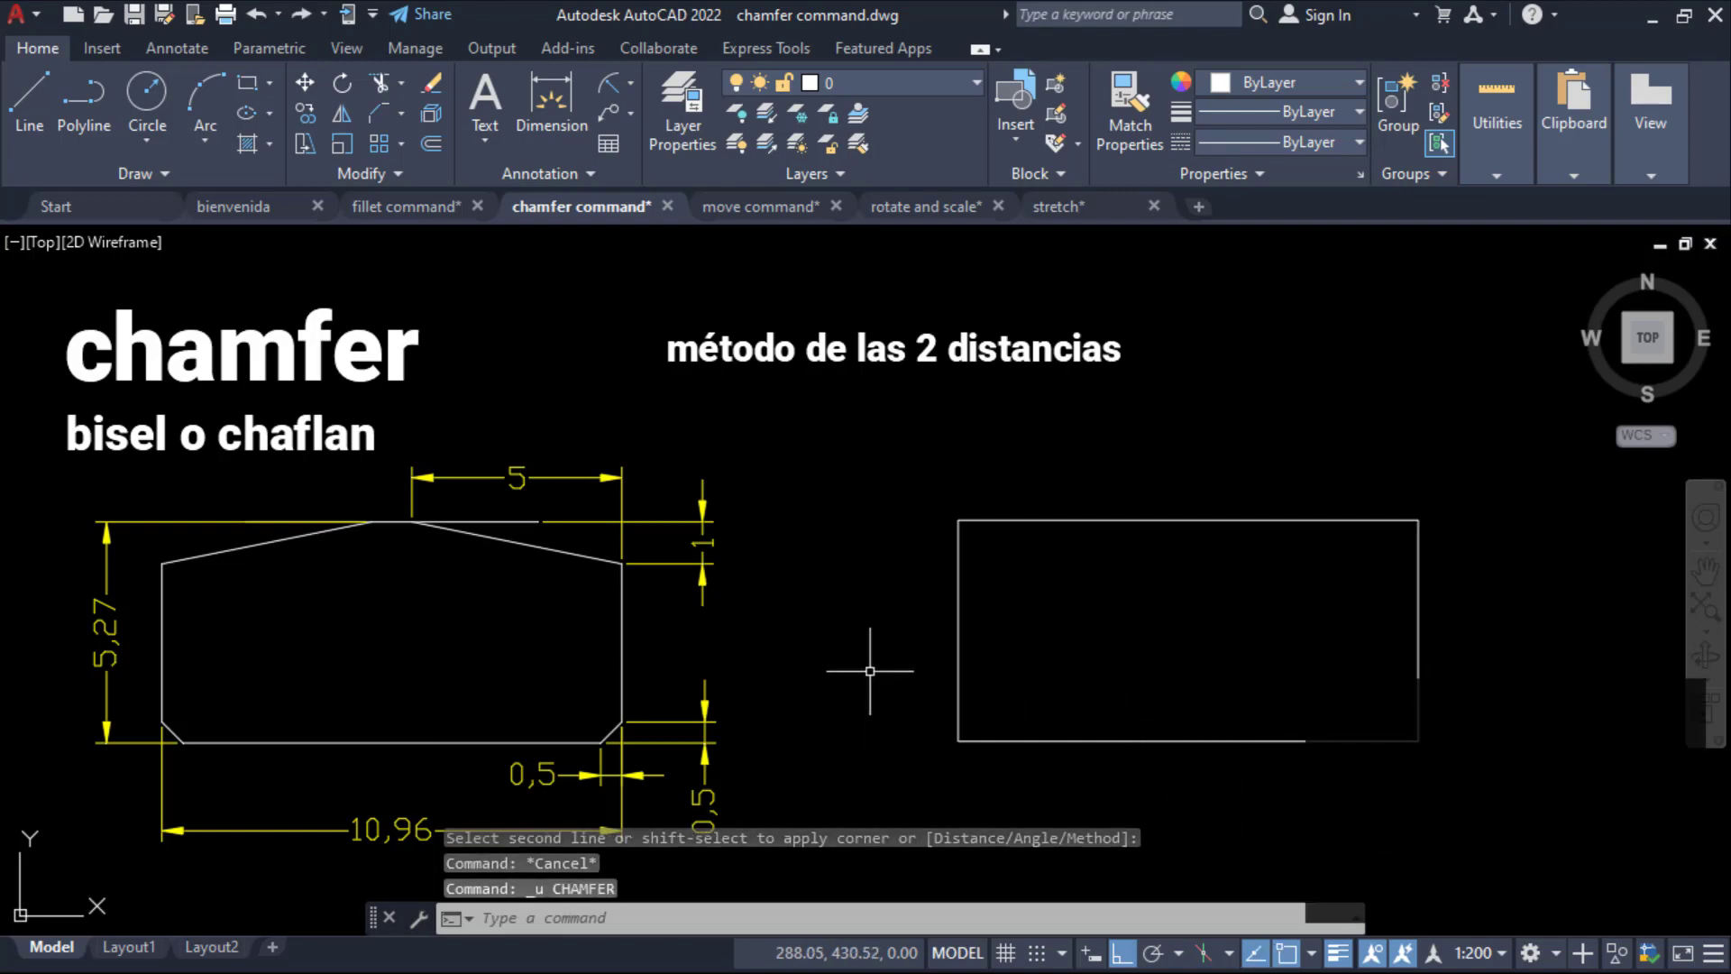
Chamfer the rectangle's lower-right corner using the Distance trim method, with both chamfer distances set to 0.5.
left_click(375, 116)
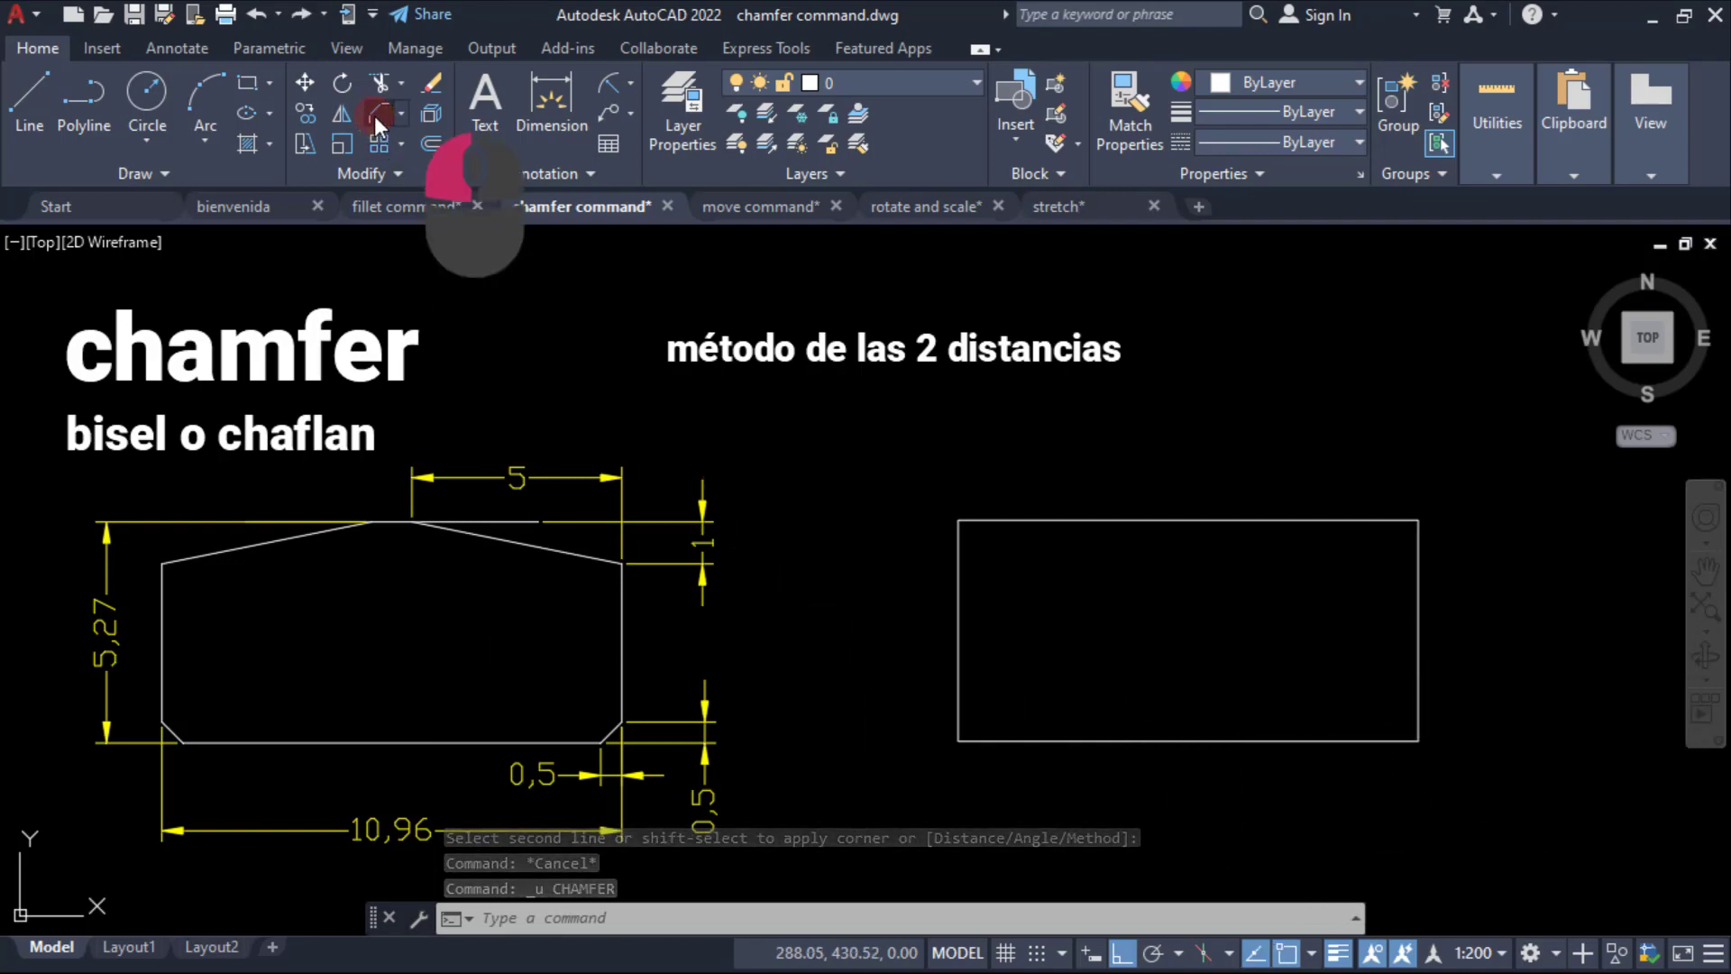
left_click(1068, 919)
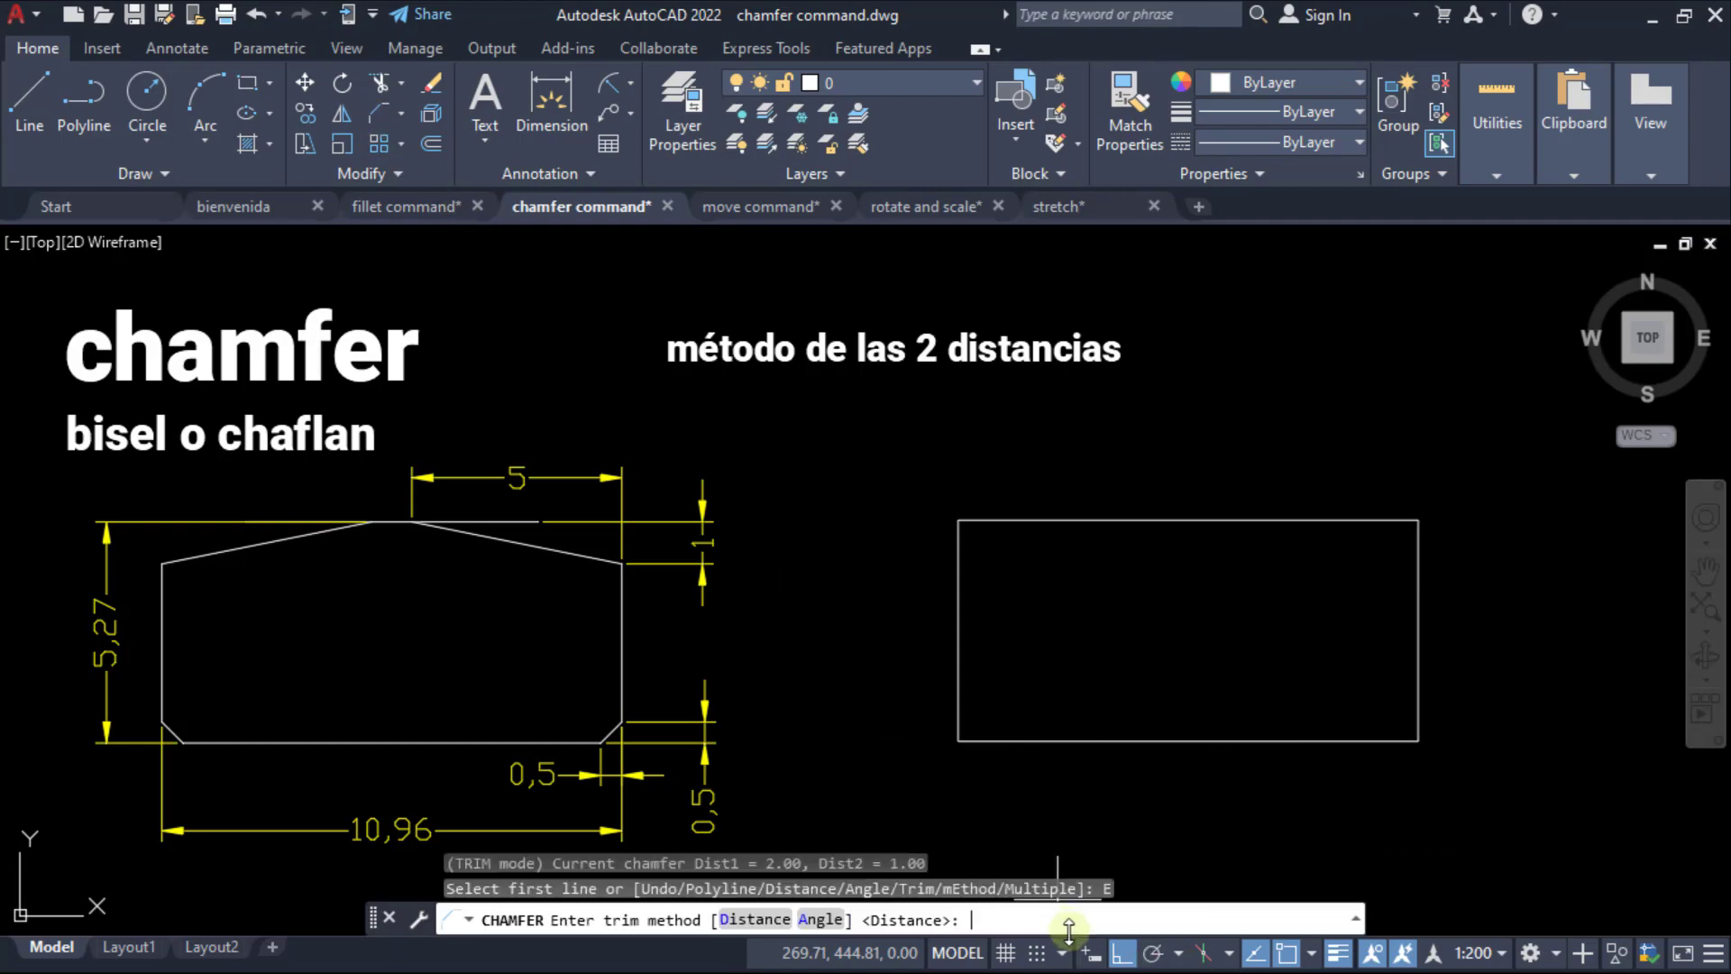
left_click(756, 919)
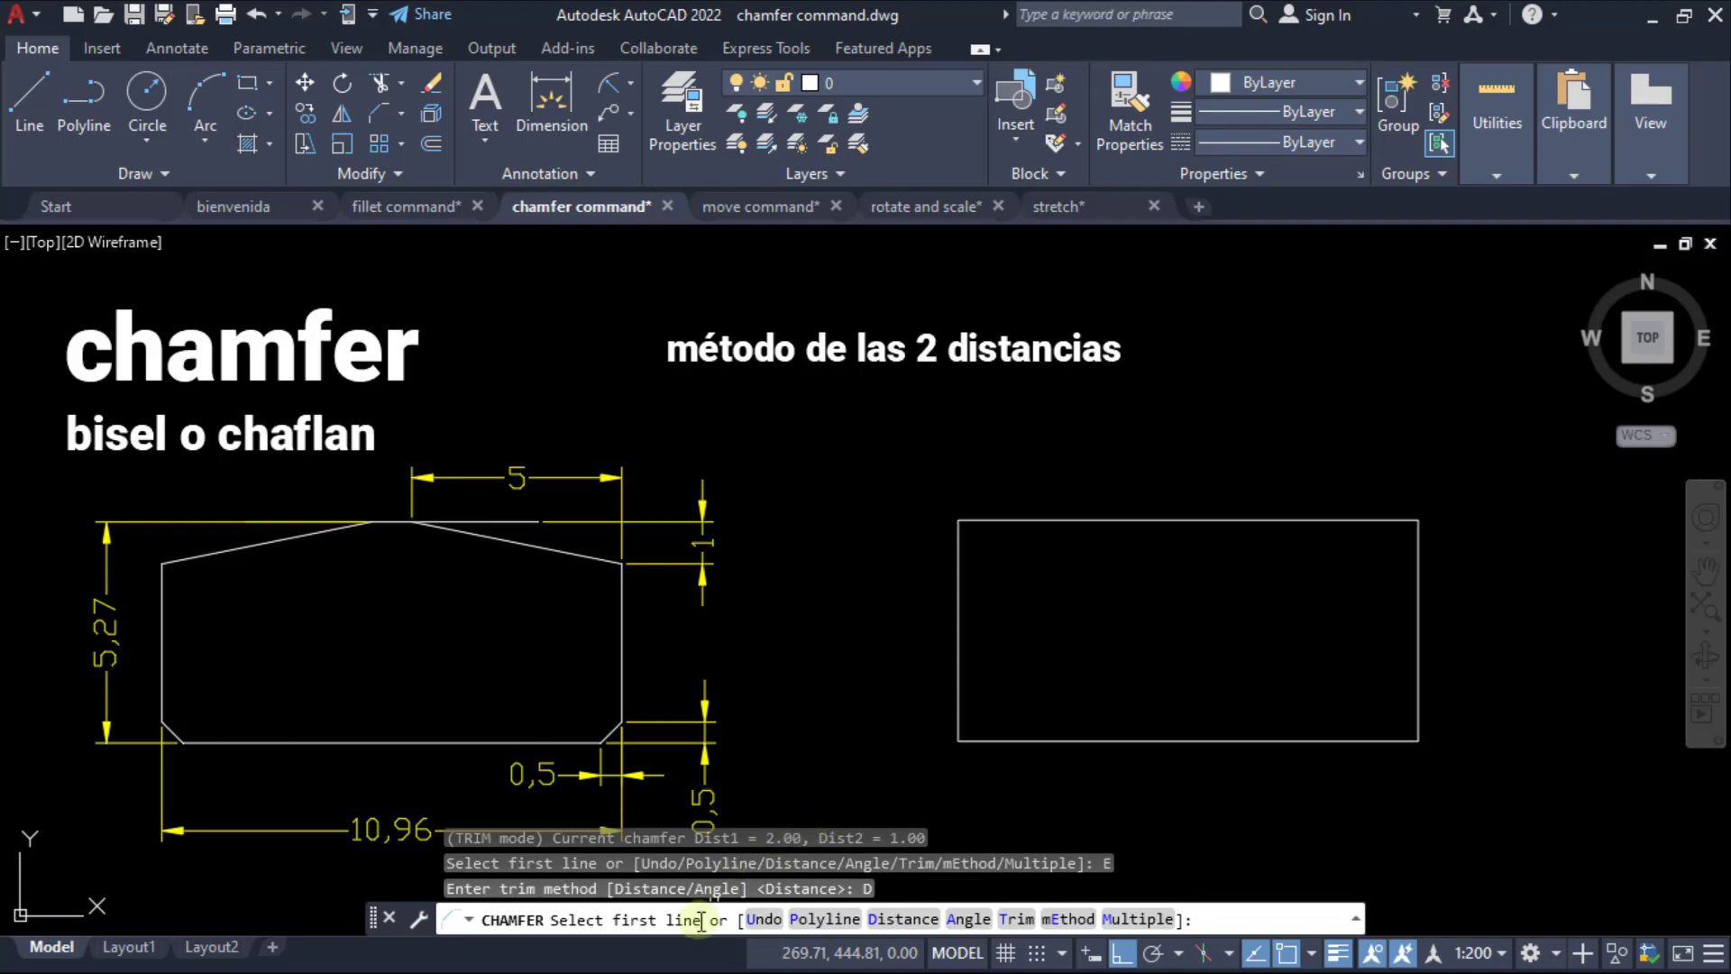
left_click(900, 920)
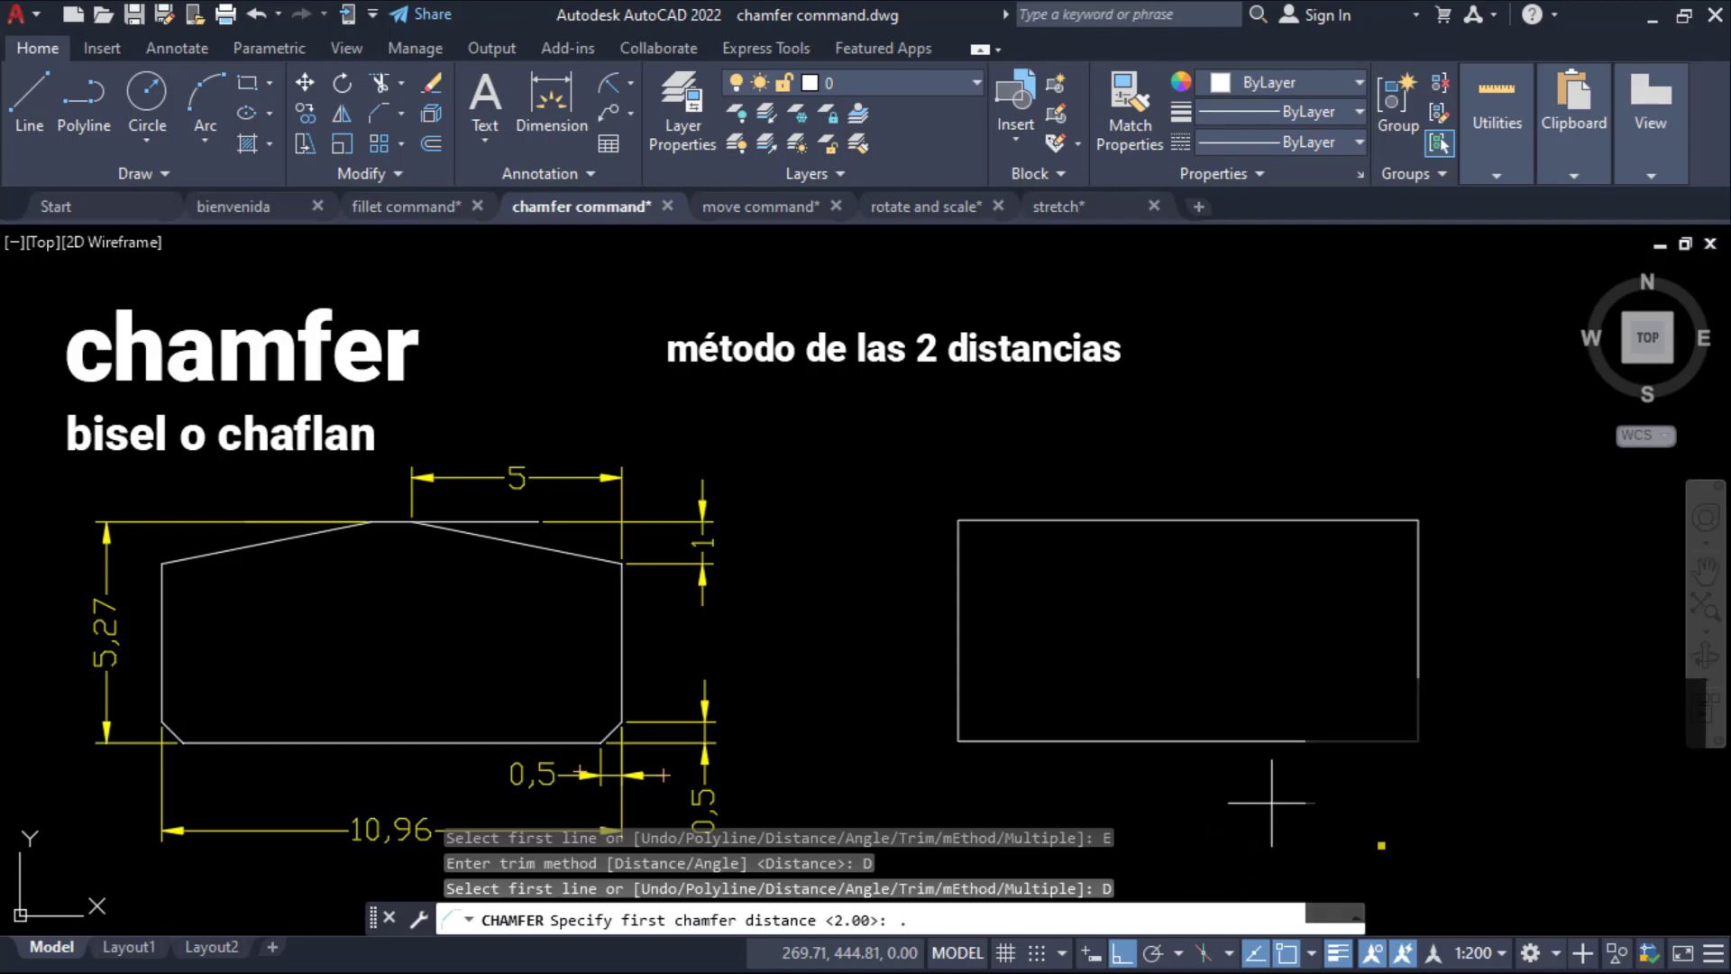
type(".5")
key("Return")
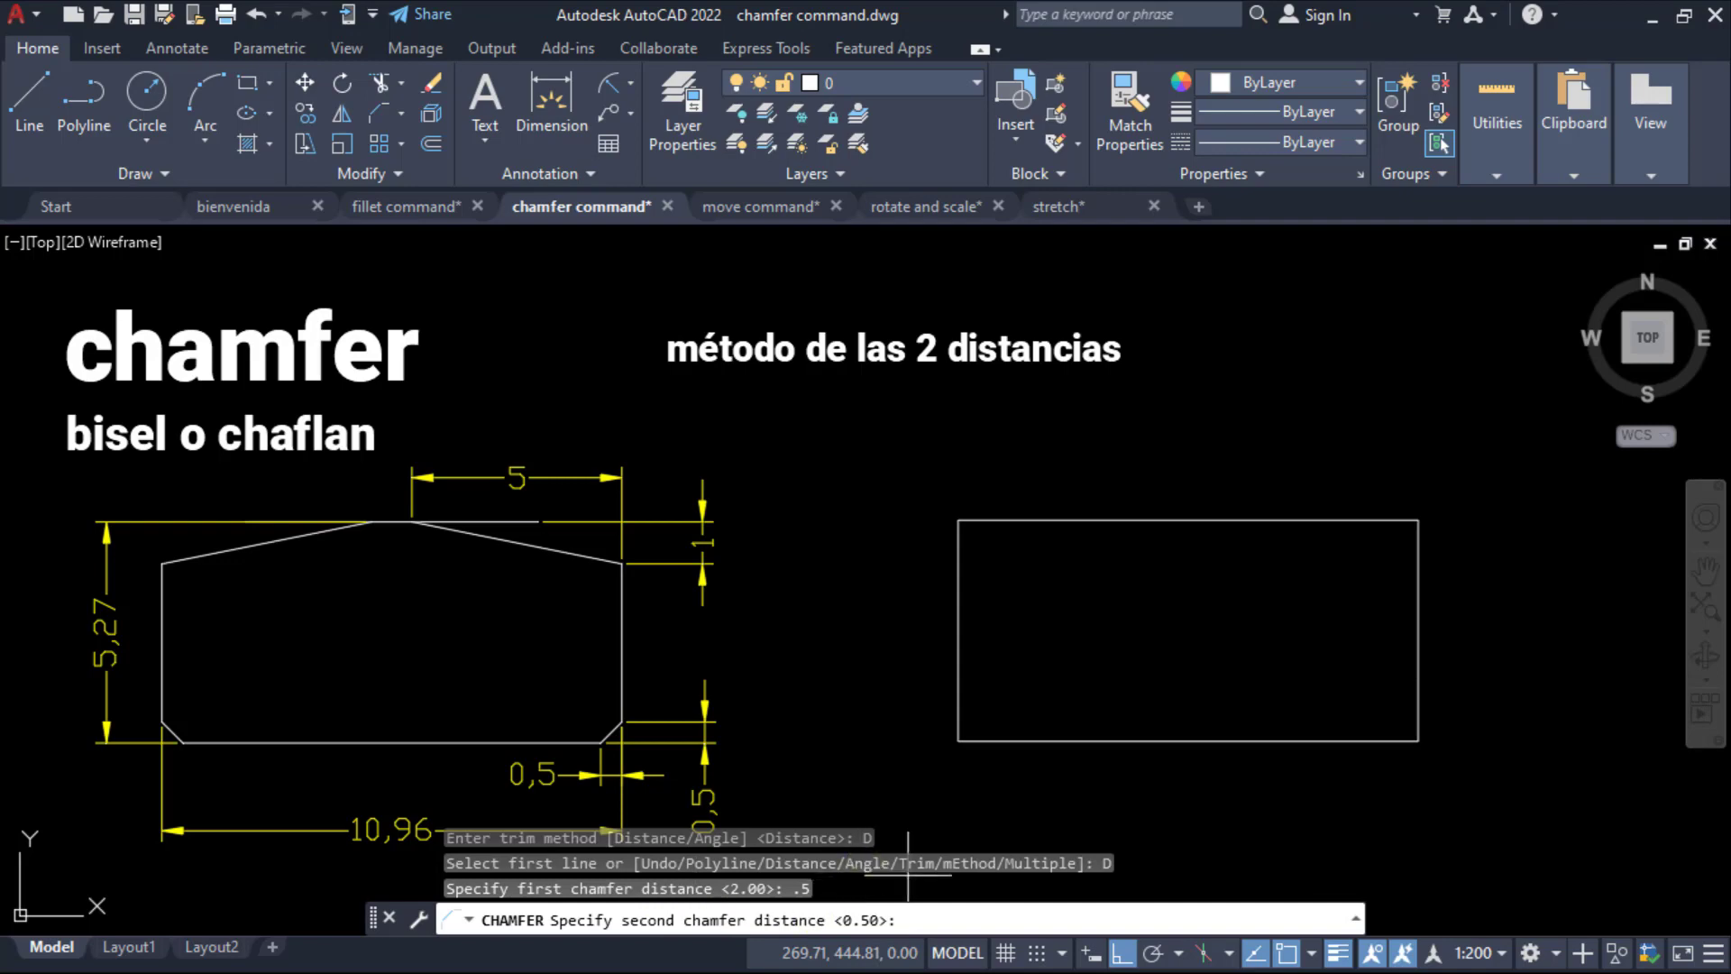
type(".5")
key("Return")
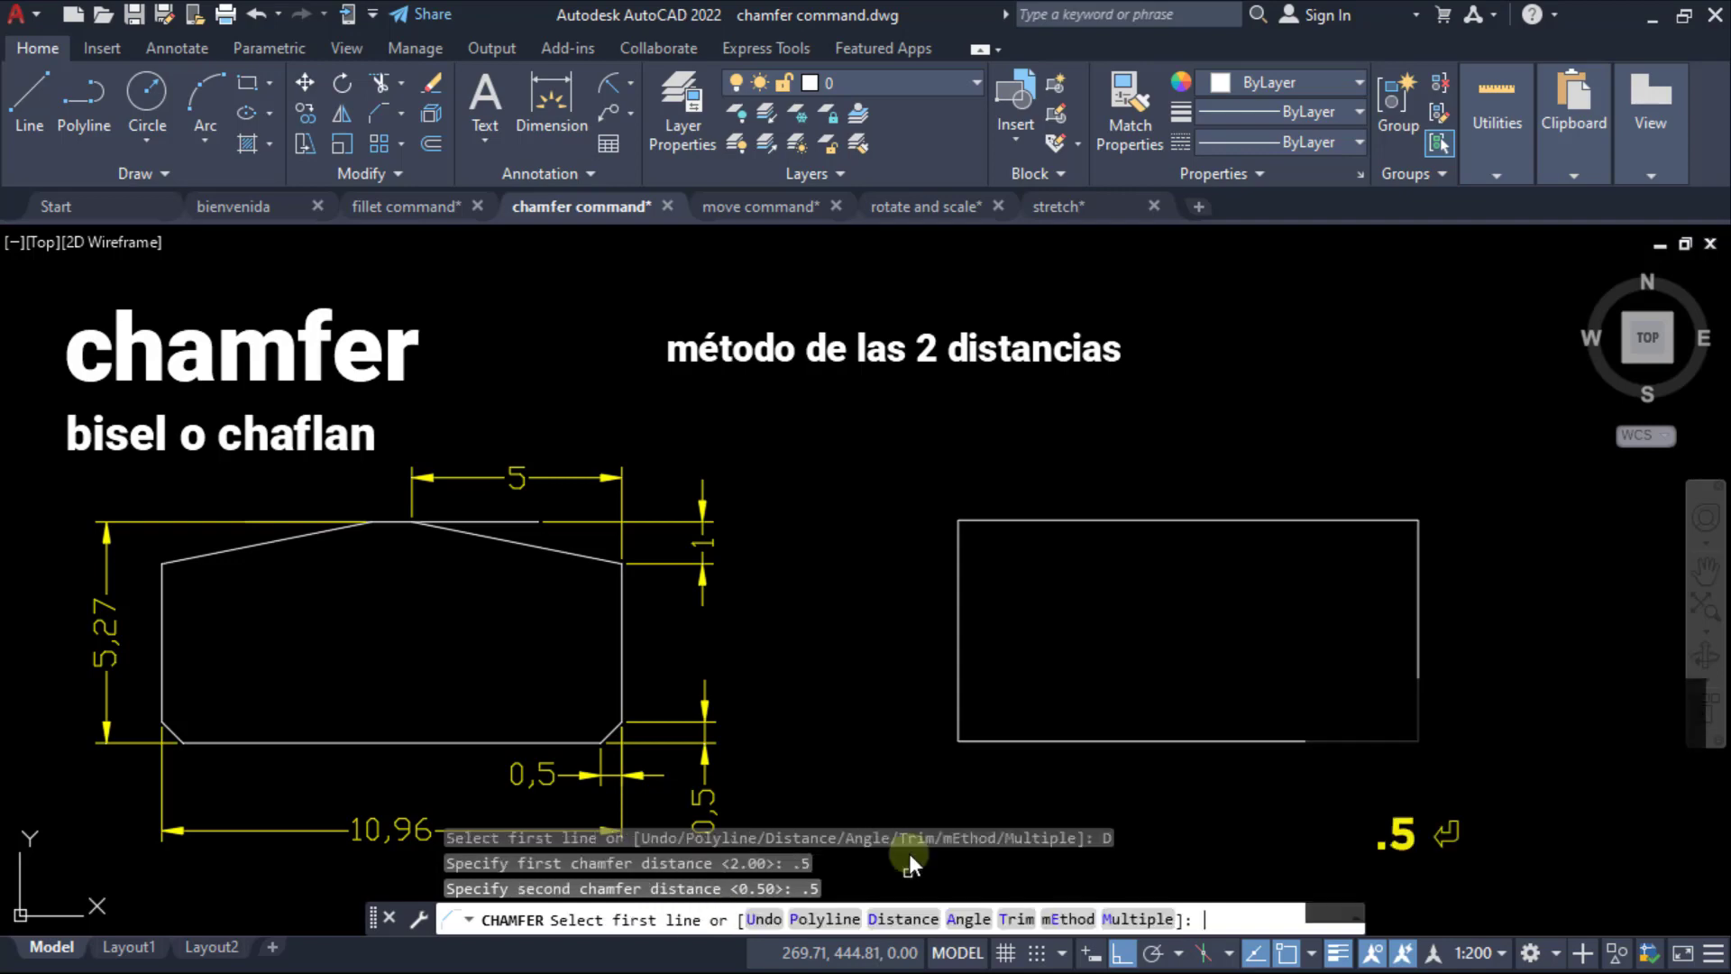
left_click(1393, 741)
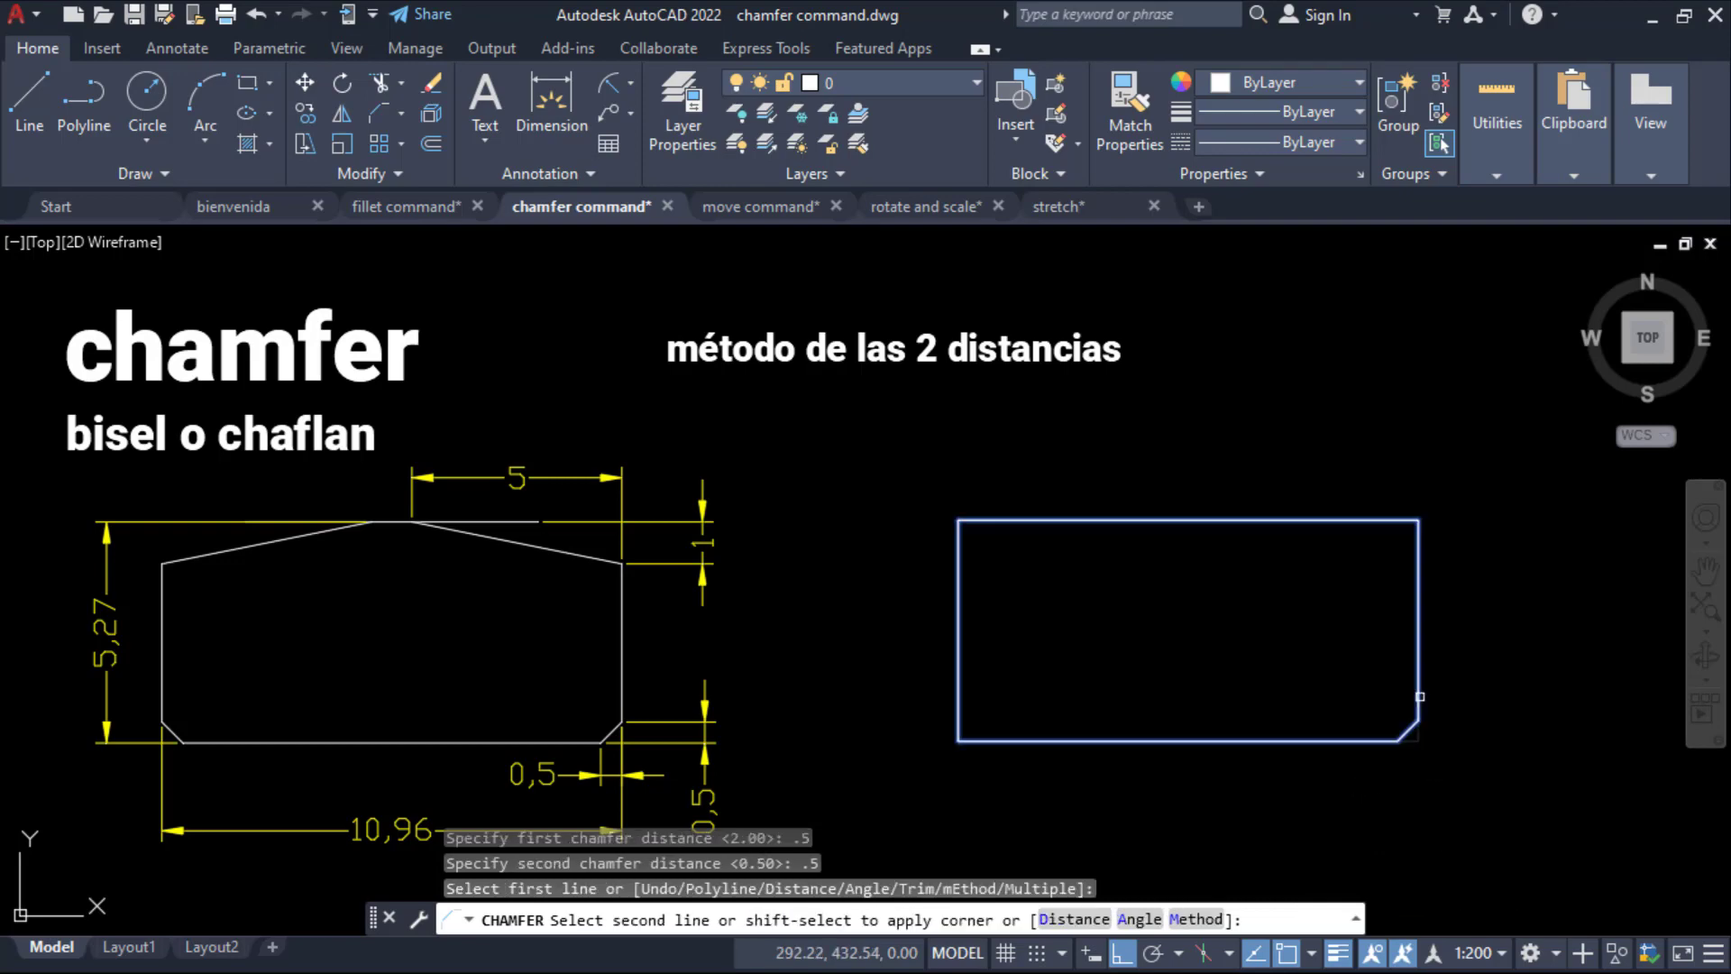
left_click(1420, 715)
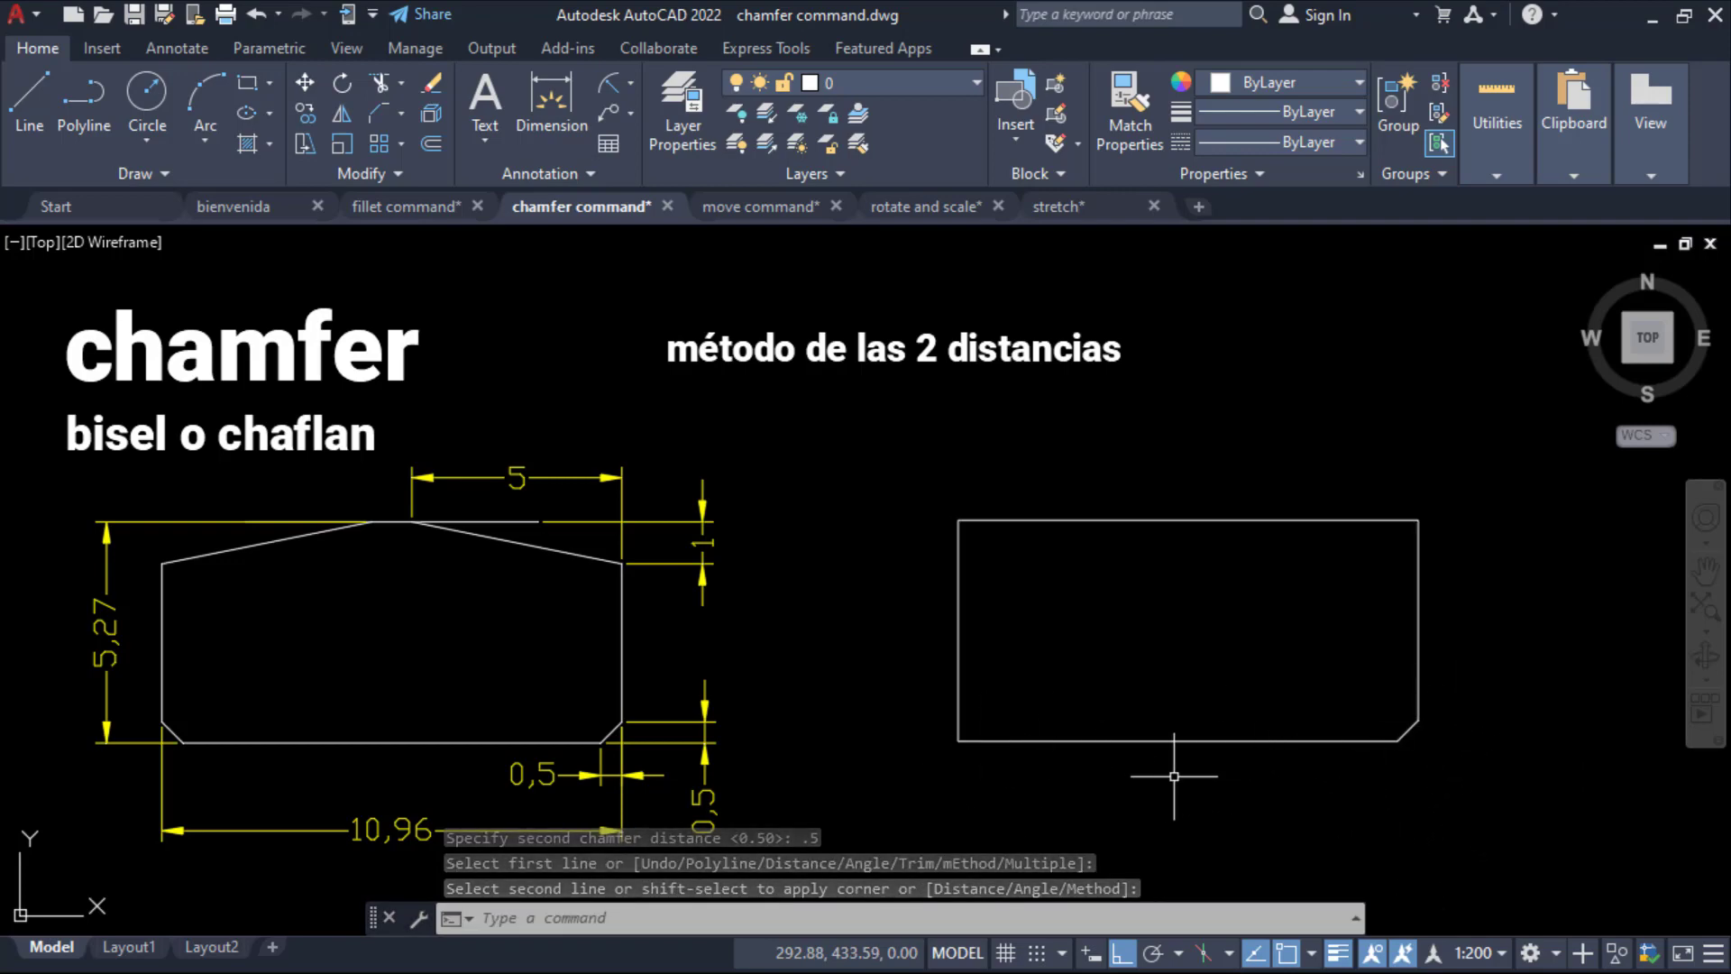
Chamfer the rectangle's lower-left corner with the same 0.5 distances.
right_click(1080, 794)
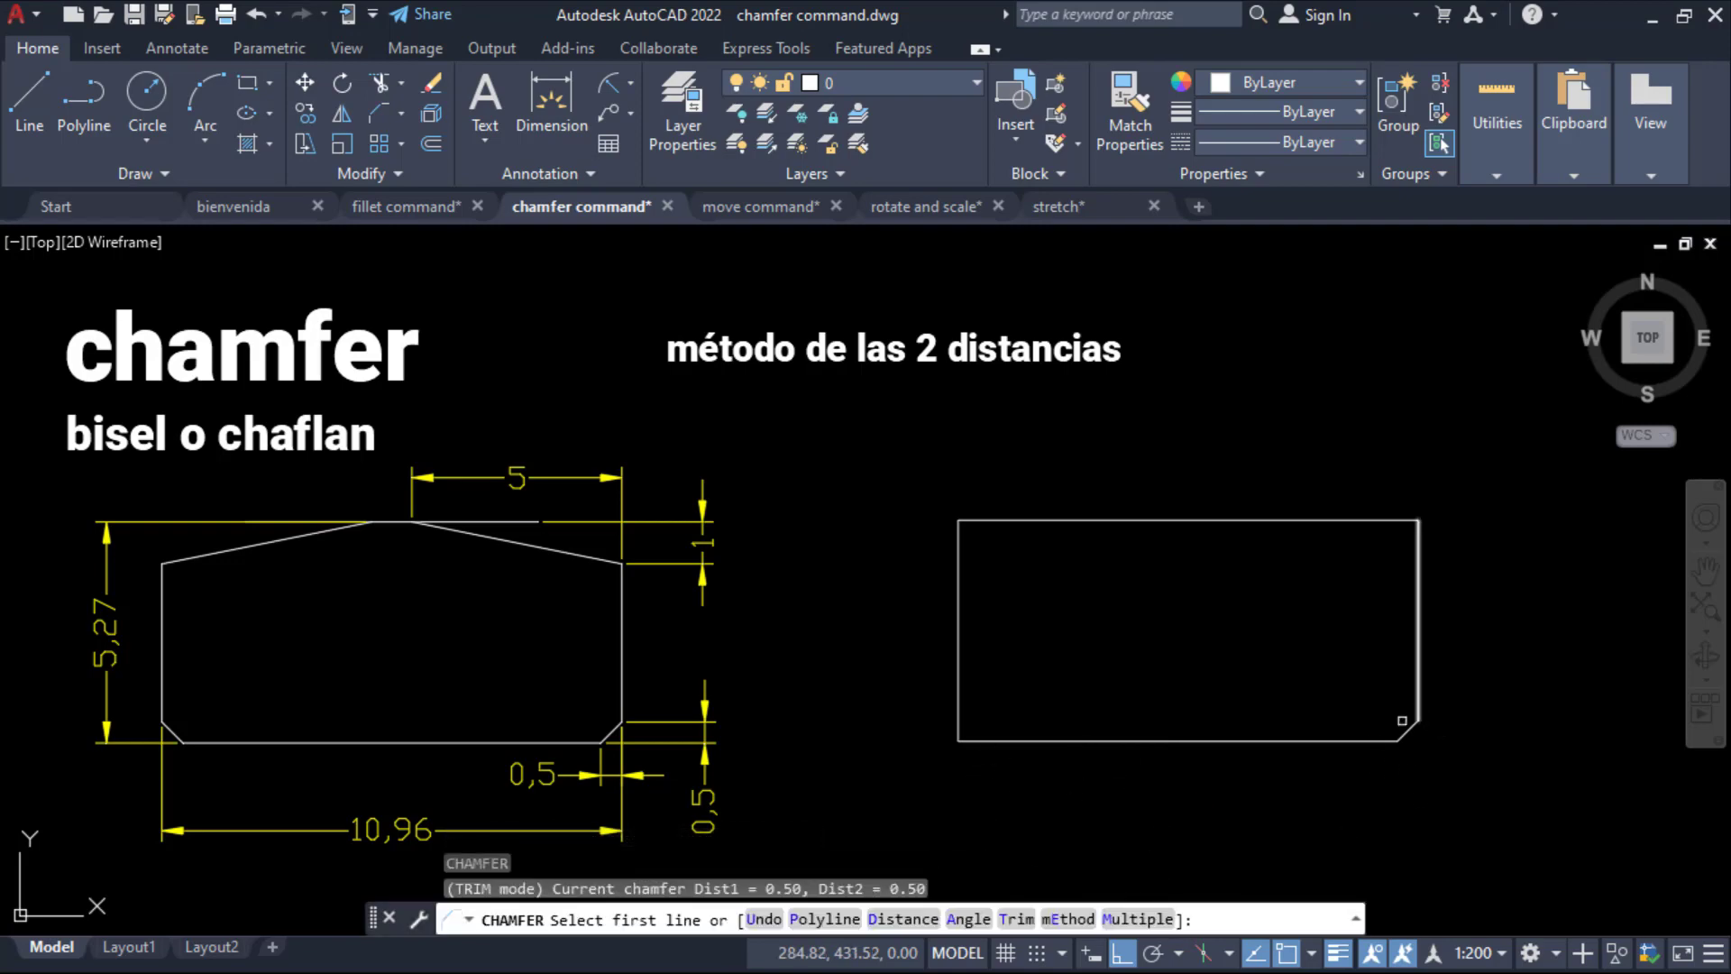
left_click(1014, 738)
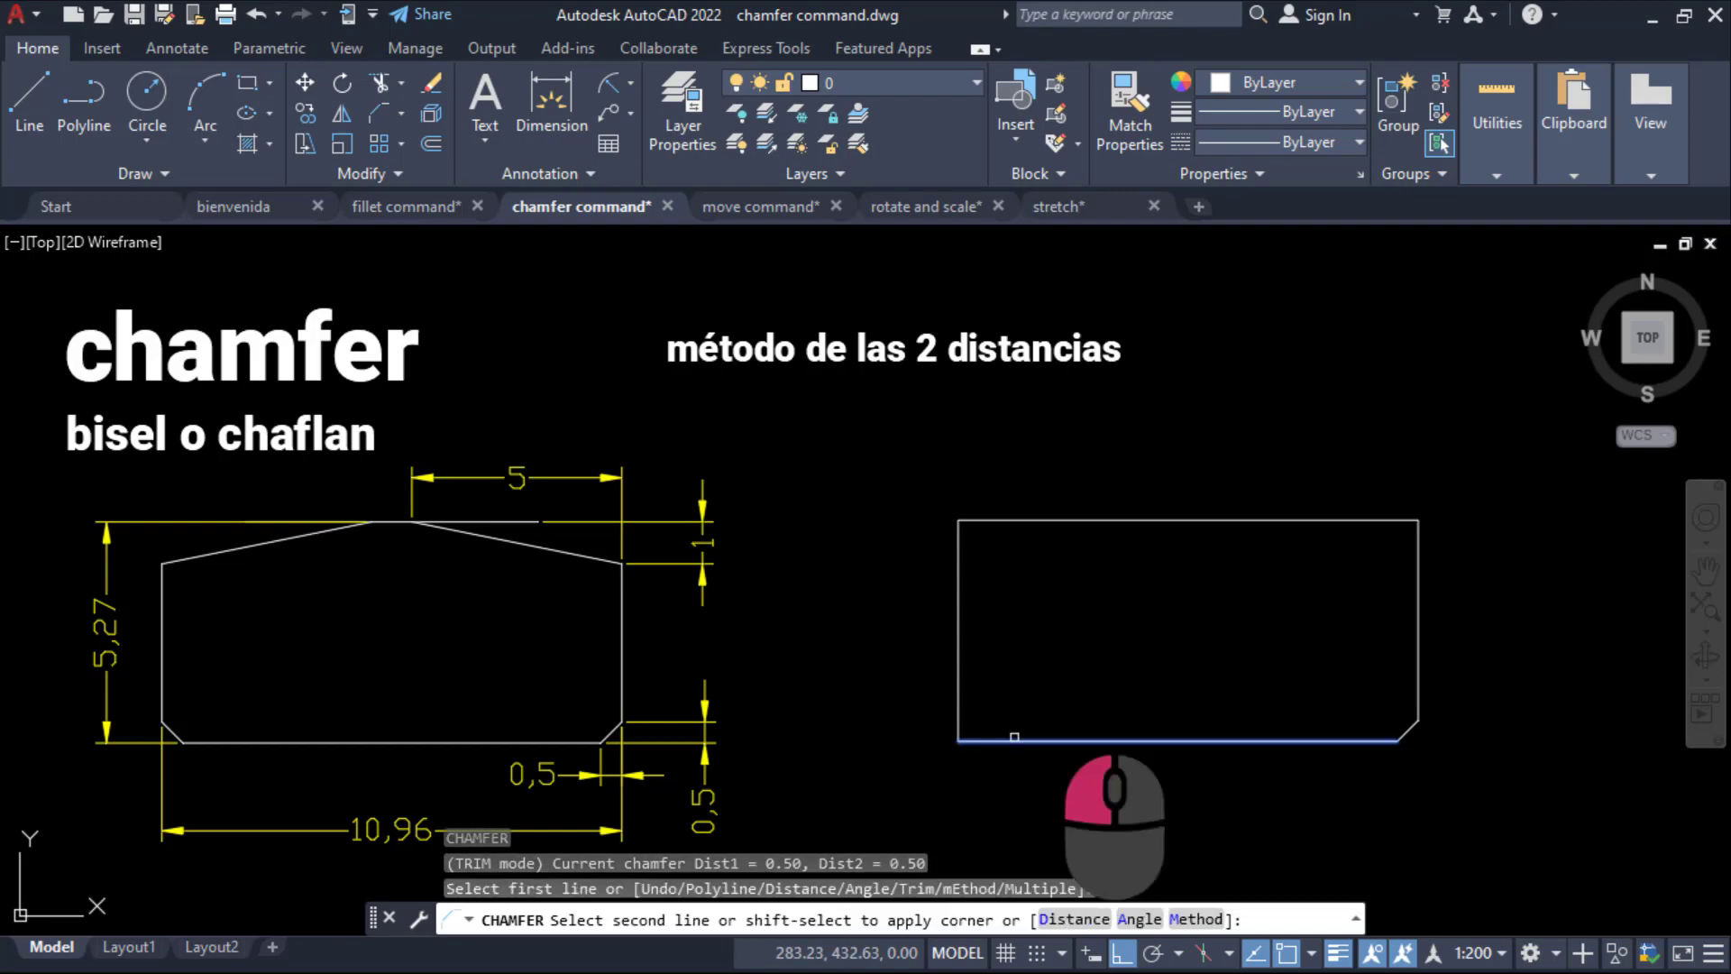
left_click(961, 706)
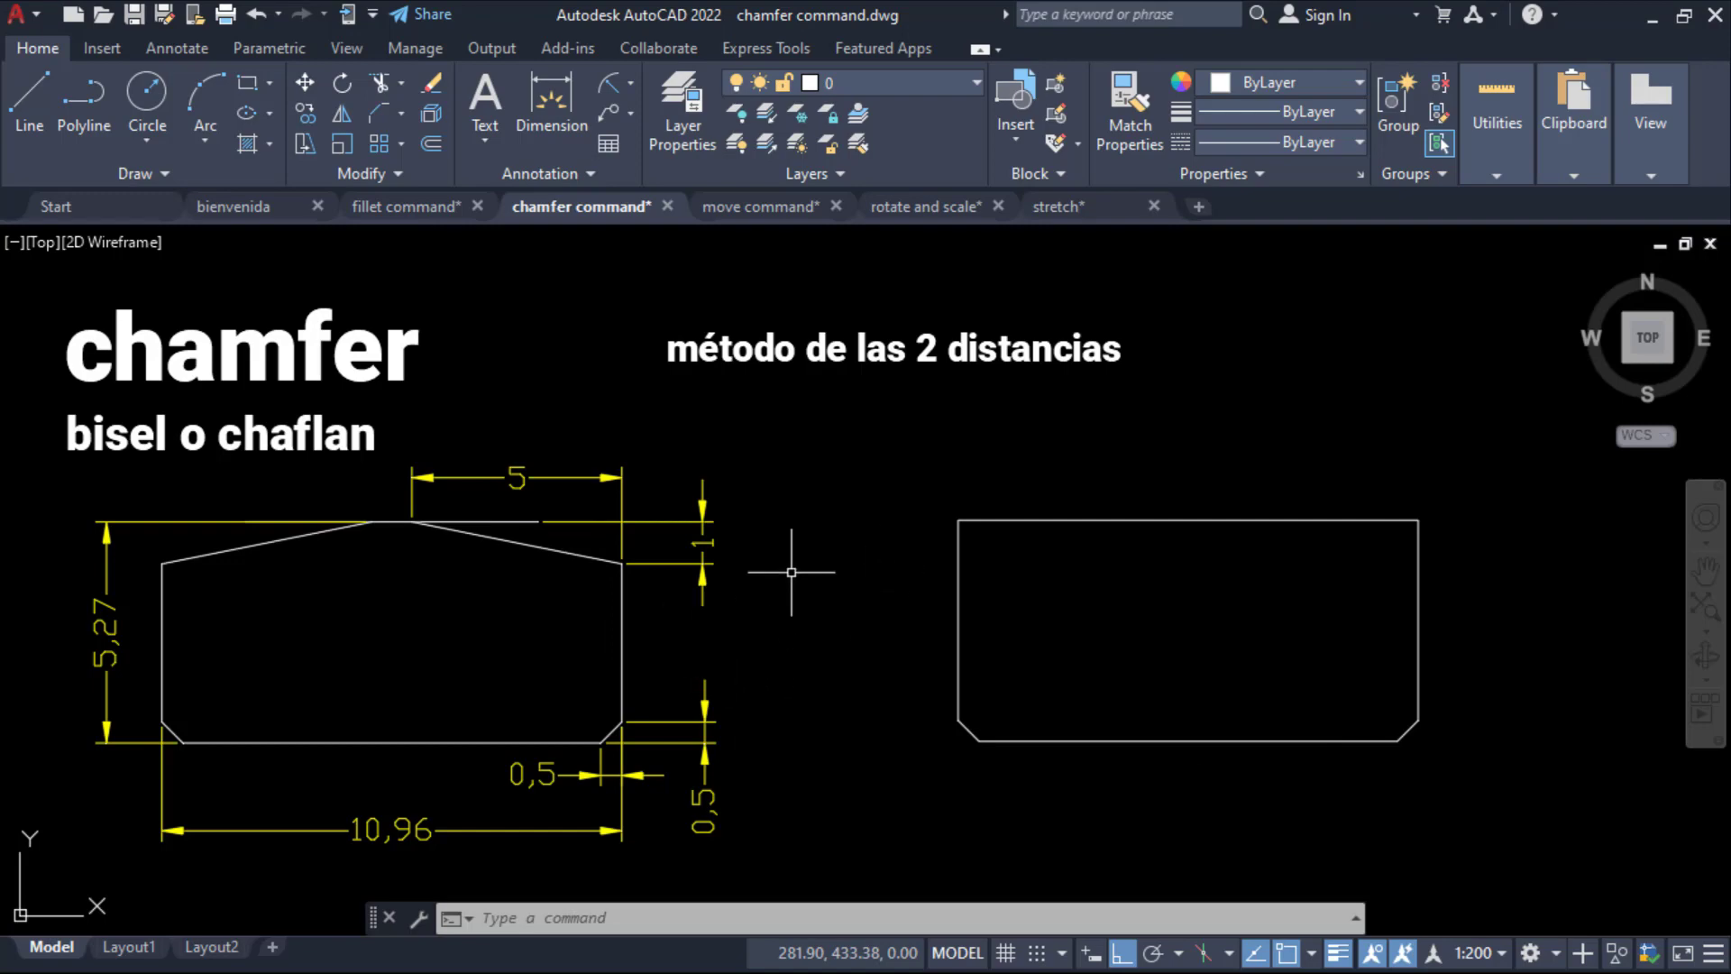
Chamfer the upper-right corner using the Distance trim method, with distance 1 on the right side and 5 on the top edge.
left_click(372, 116)
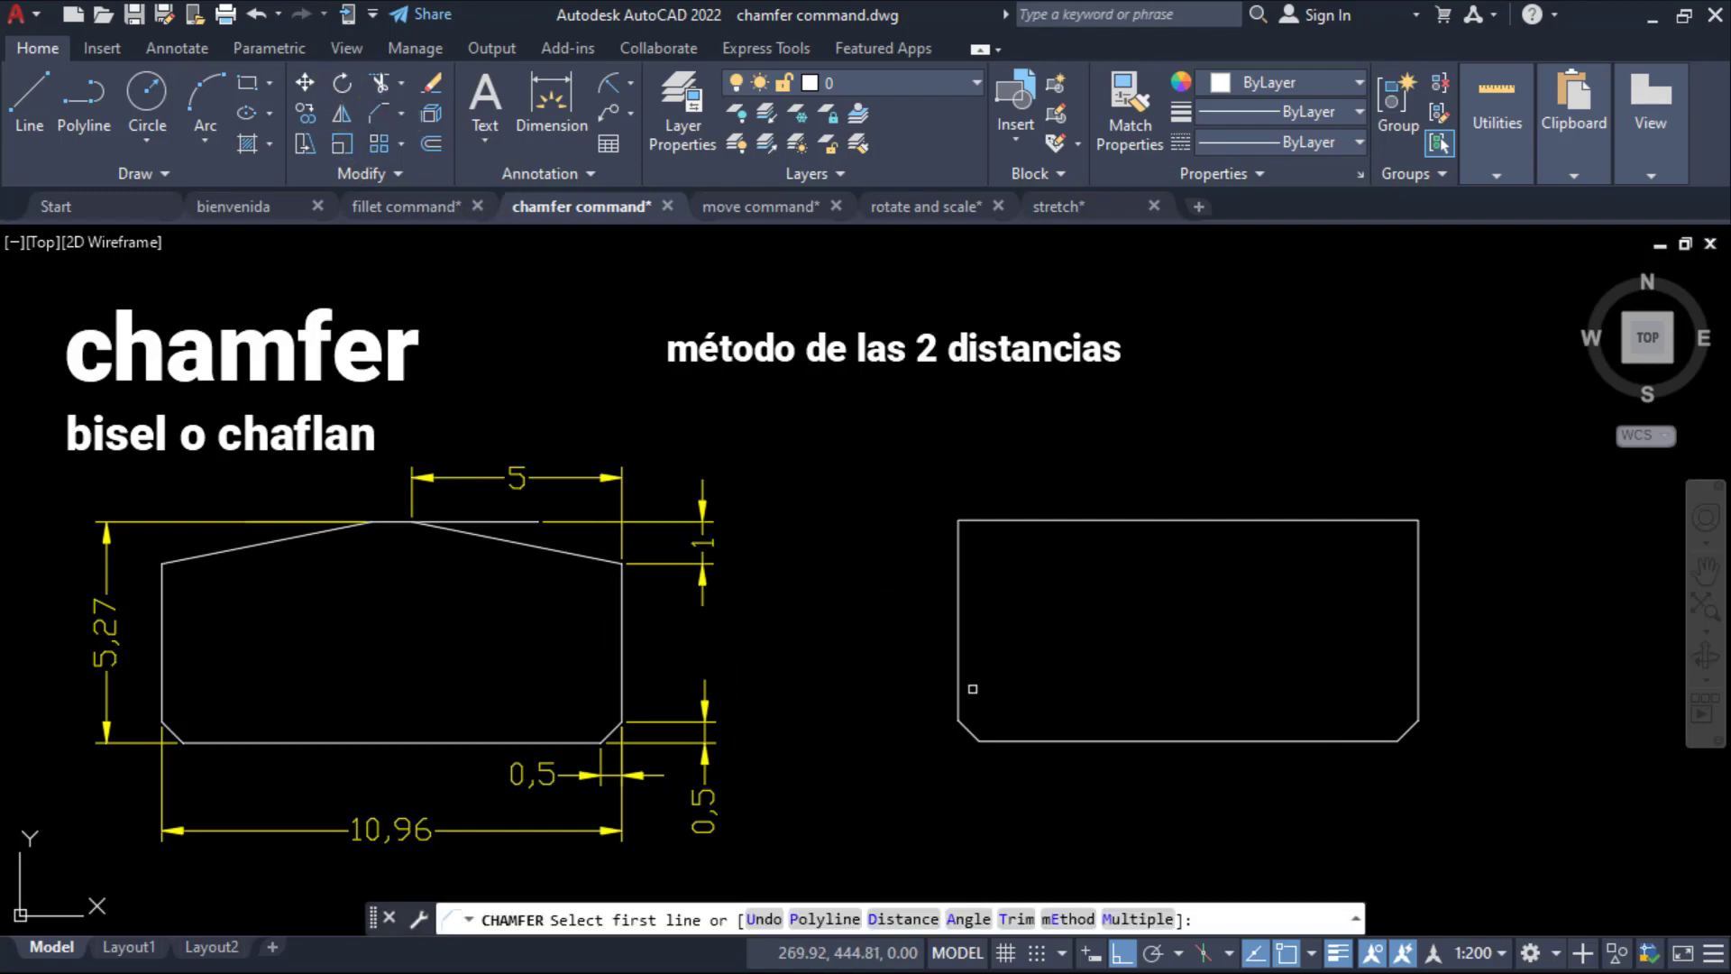
left_click(1069, 919)
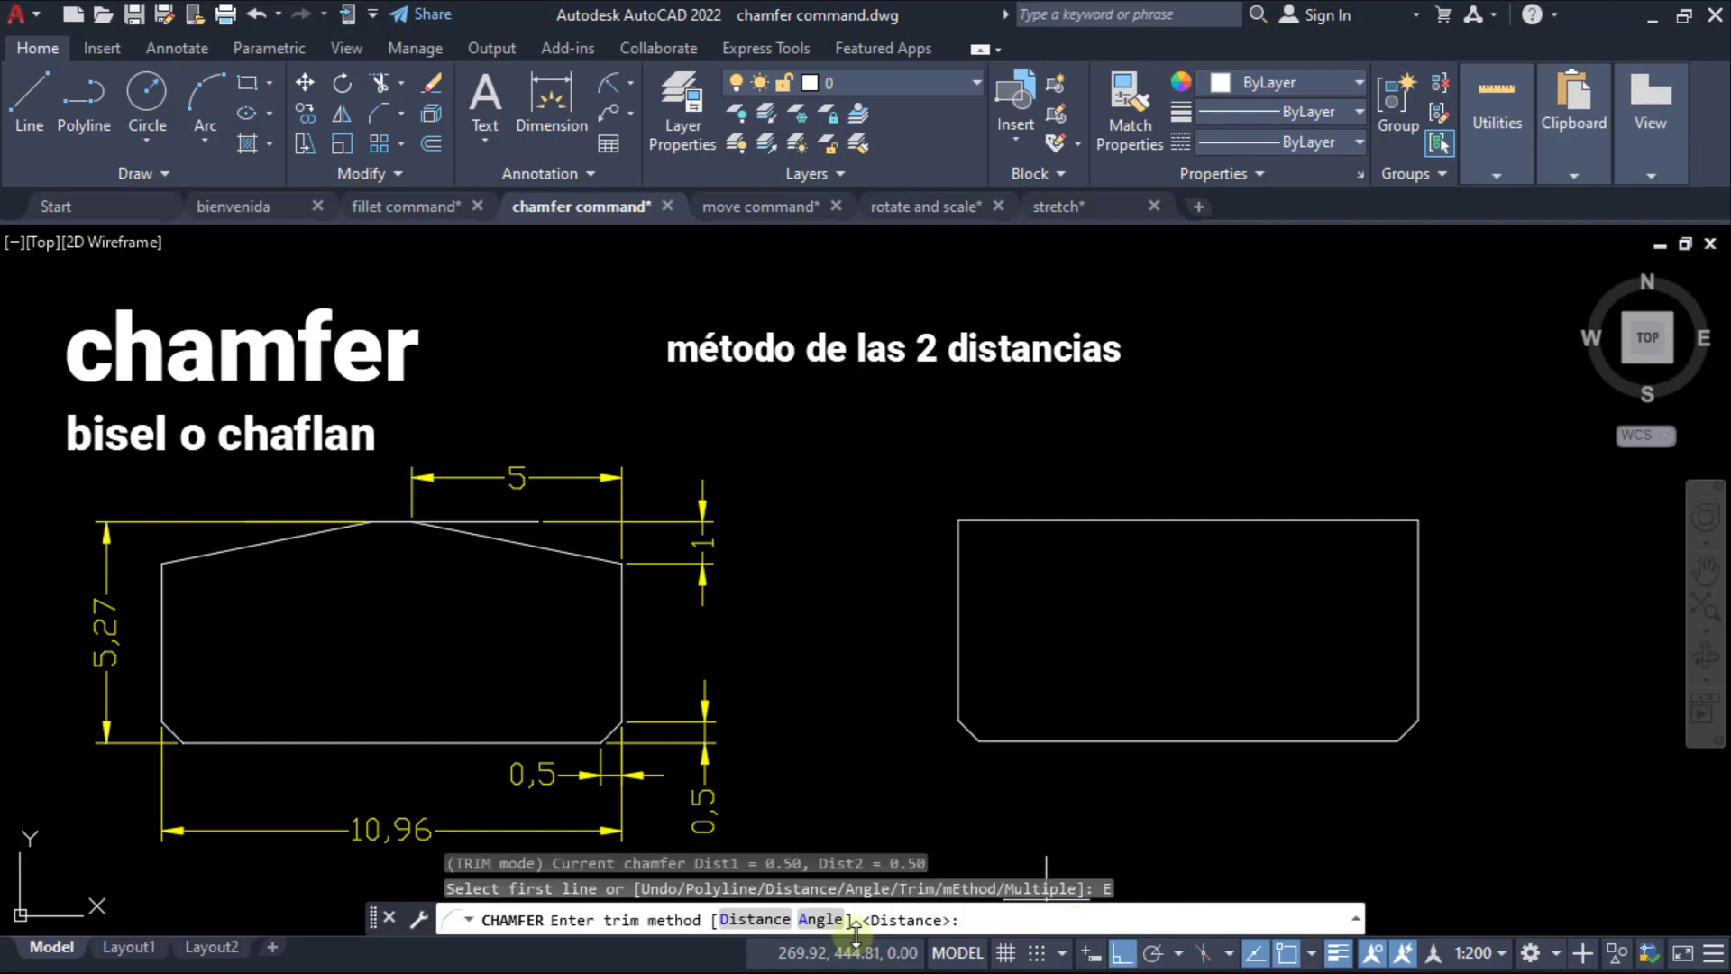
left_click(748, 920)
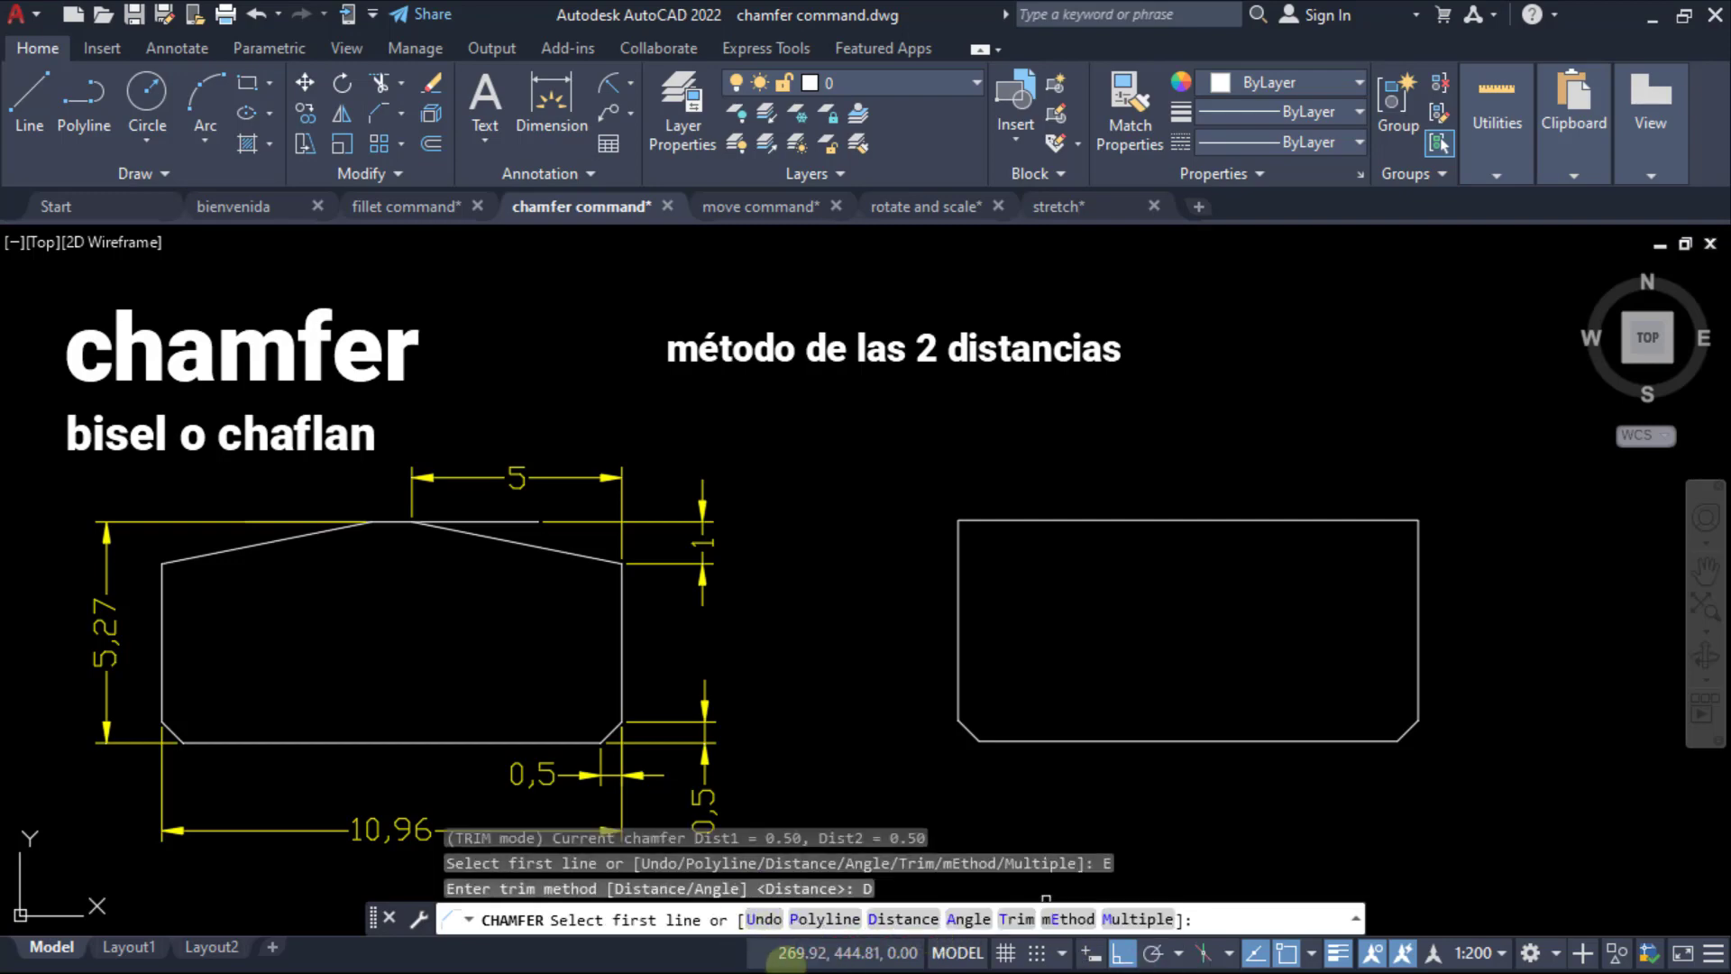
left_click(904, 920)
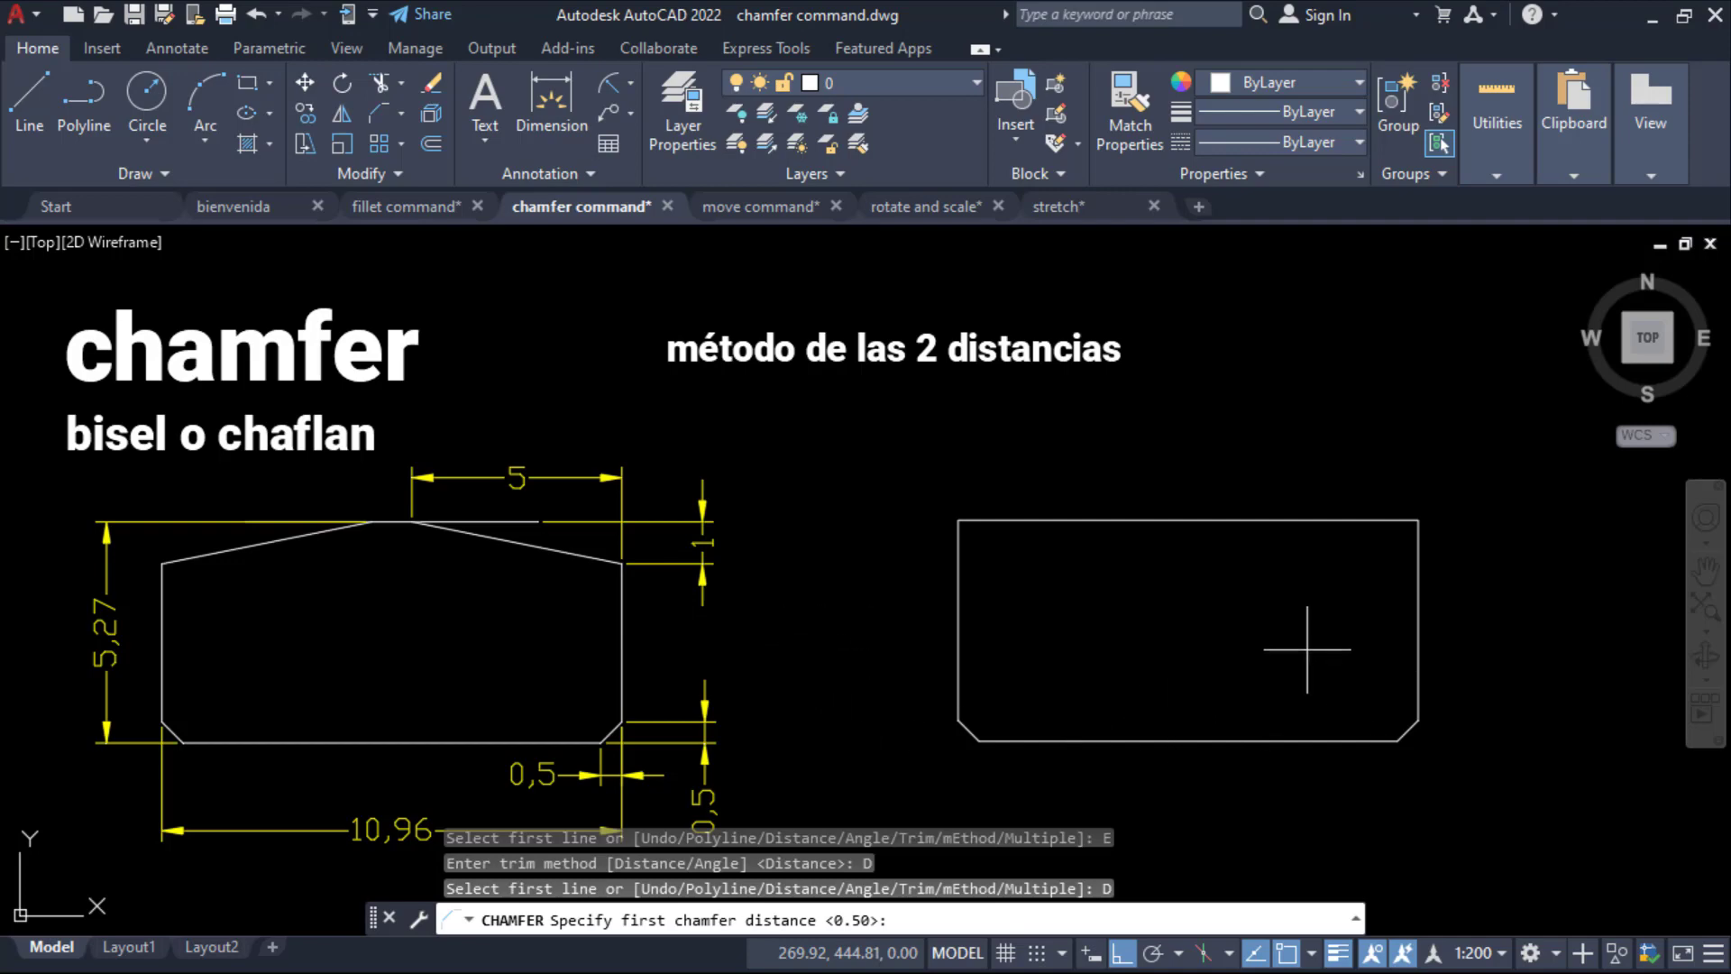
type("1")
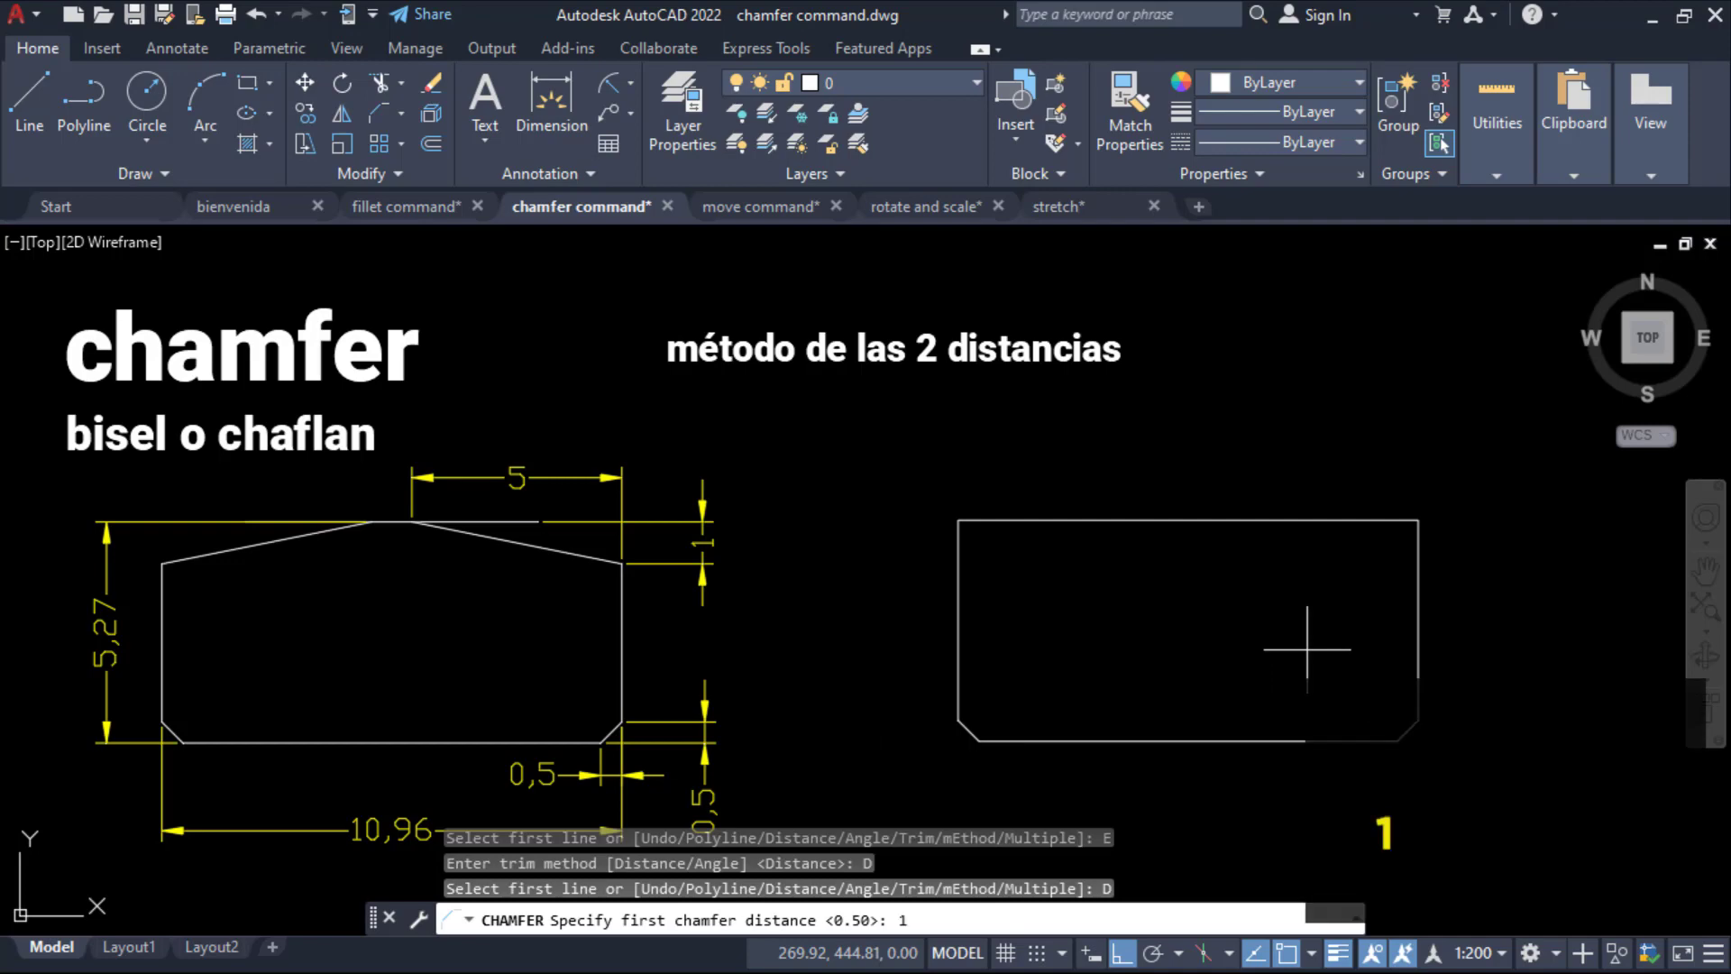
key("Return")
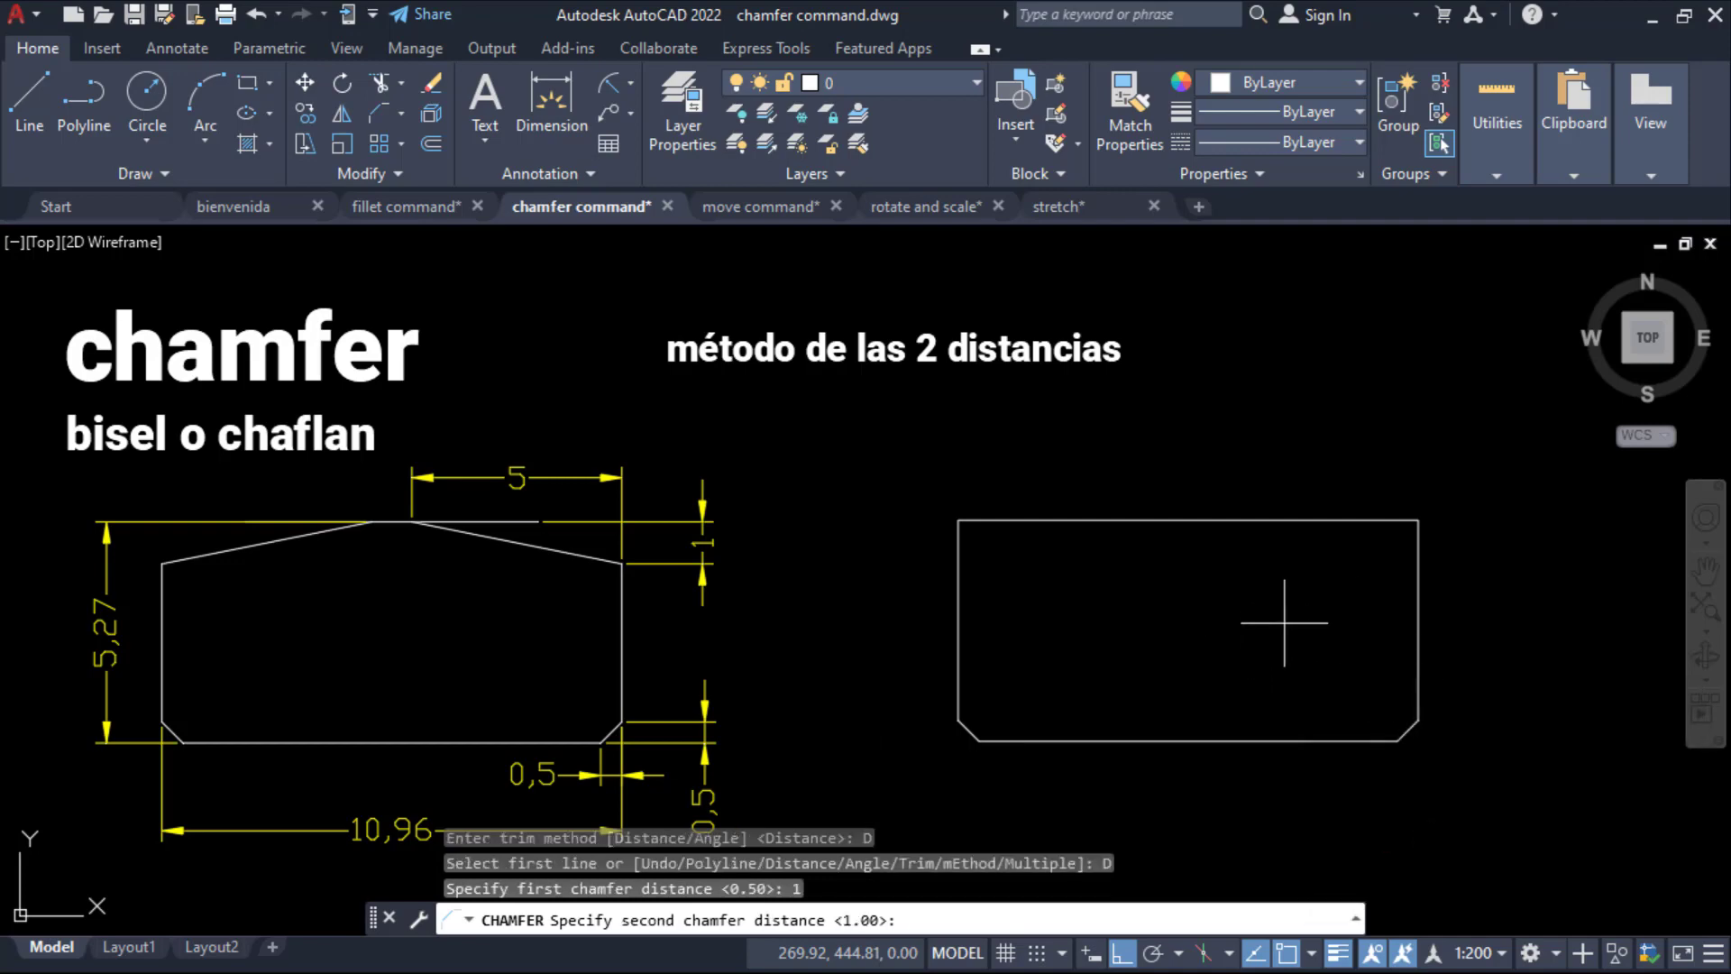
type("5")
key("Return")
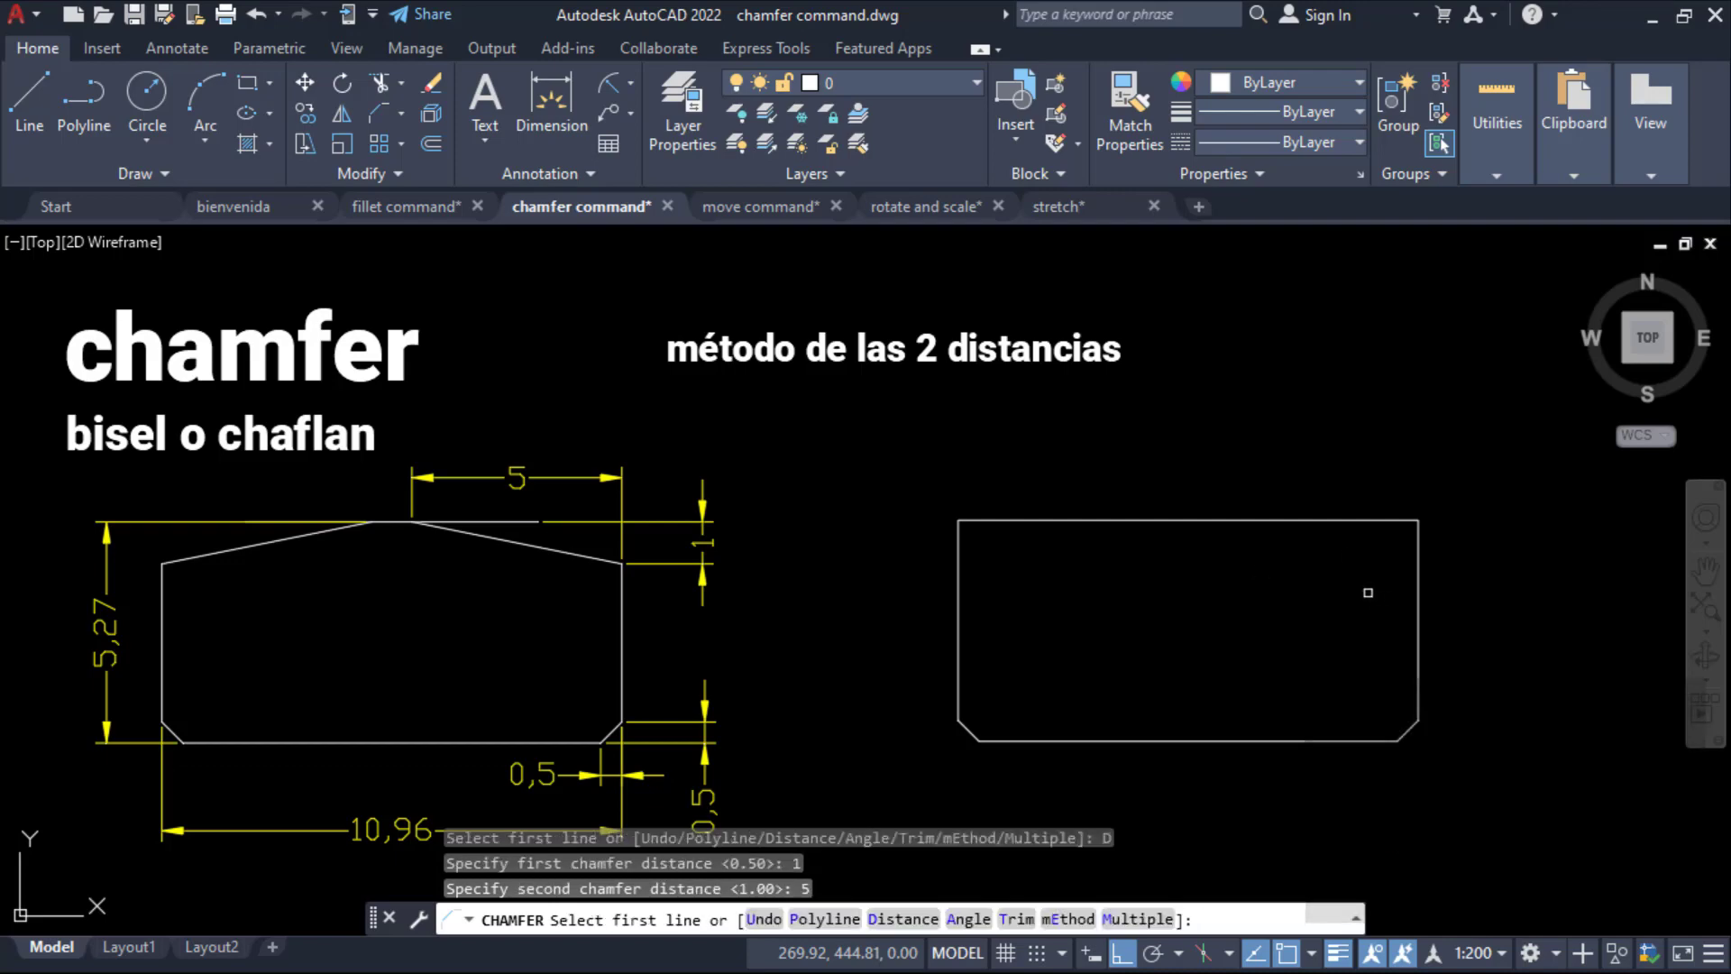
left_click(1419, 580)
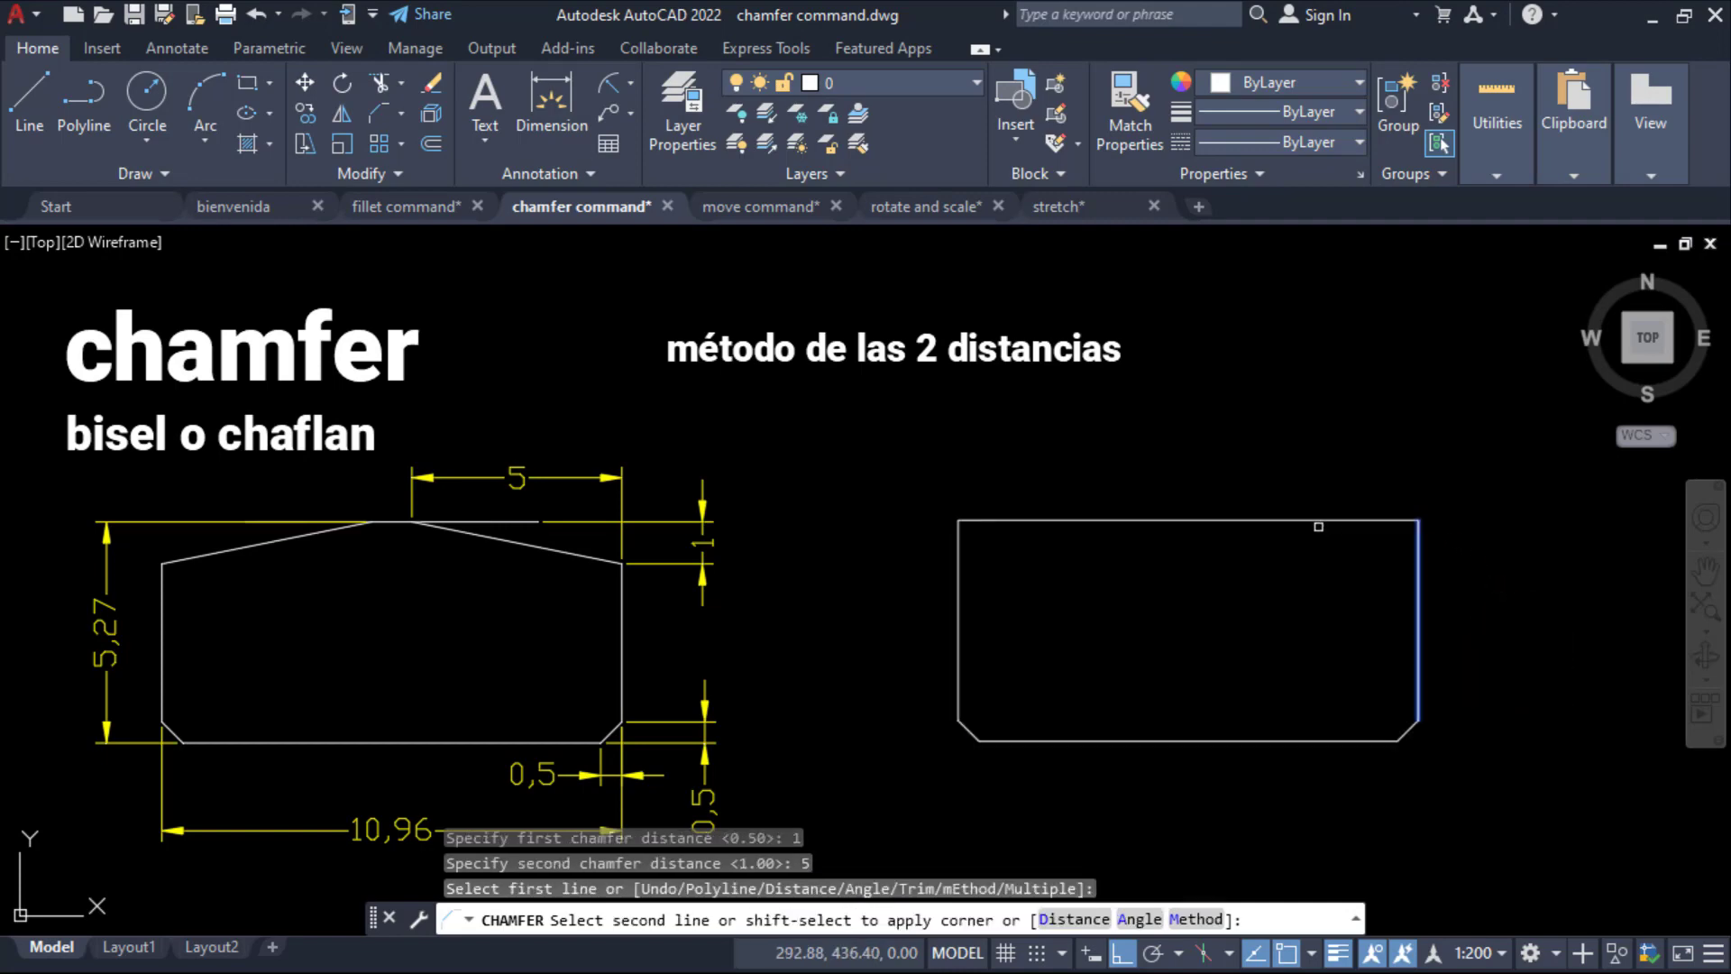
left_click(1294, 522)
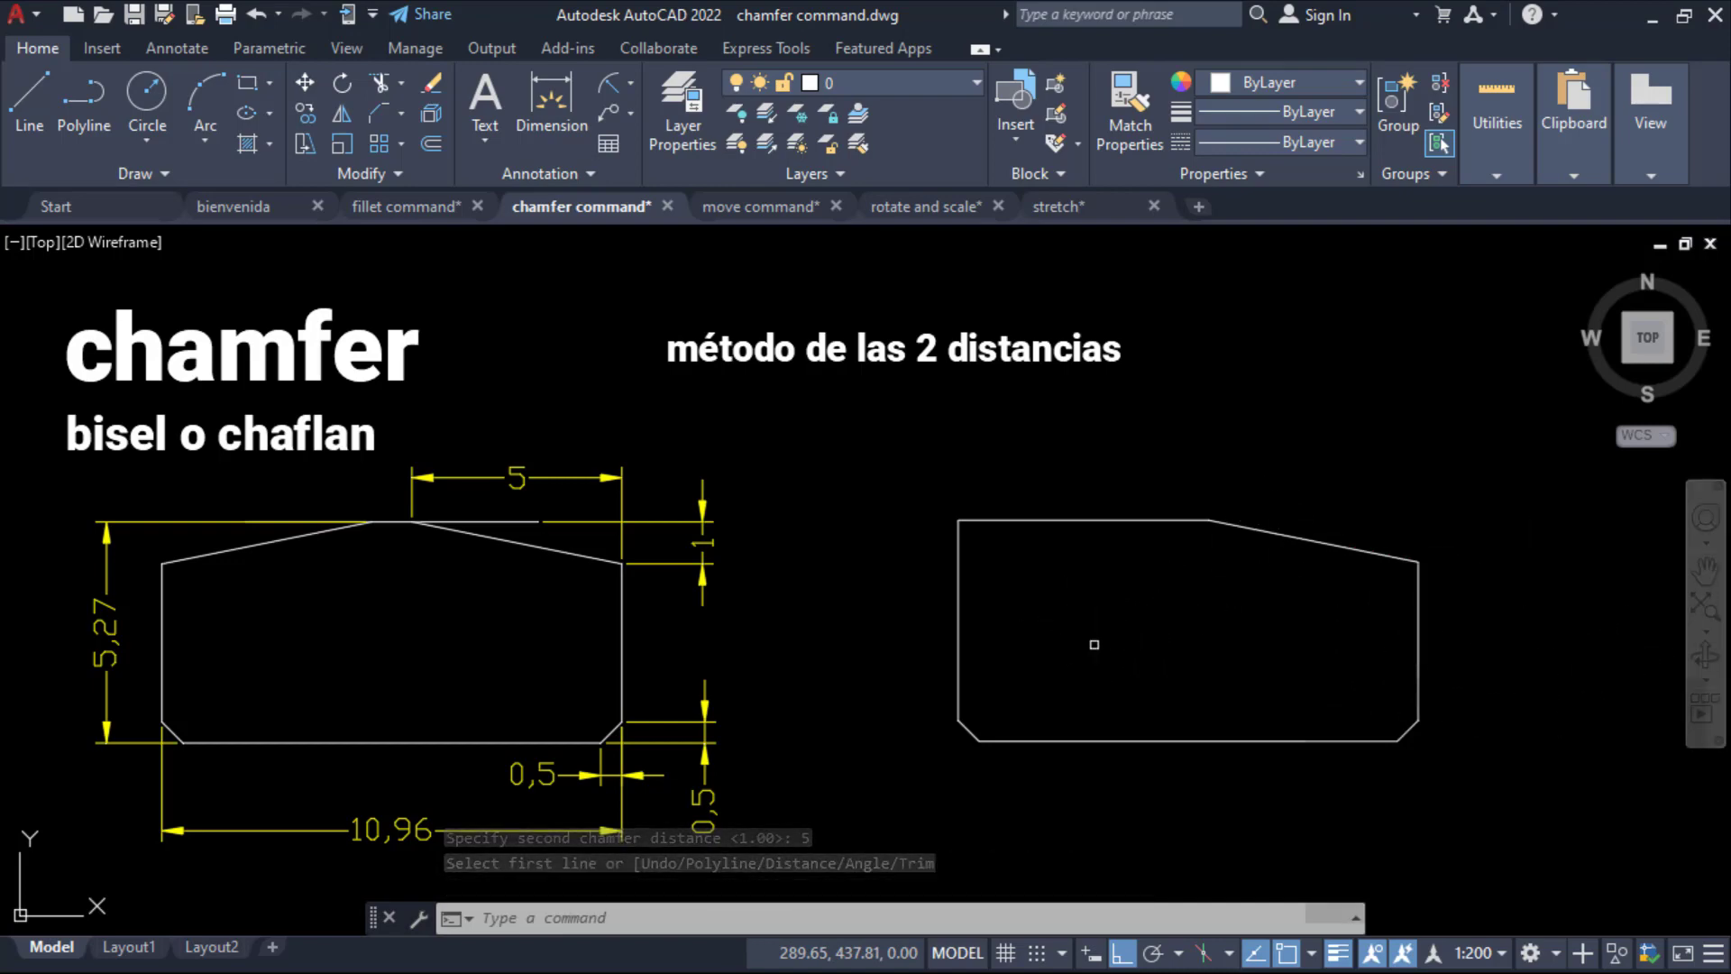
Try to chamfer the upper-left corner with the same distances, choosing the top edge before the left side.
key("Return")
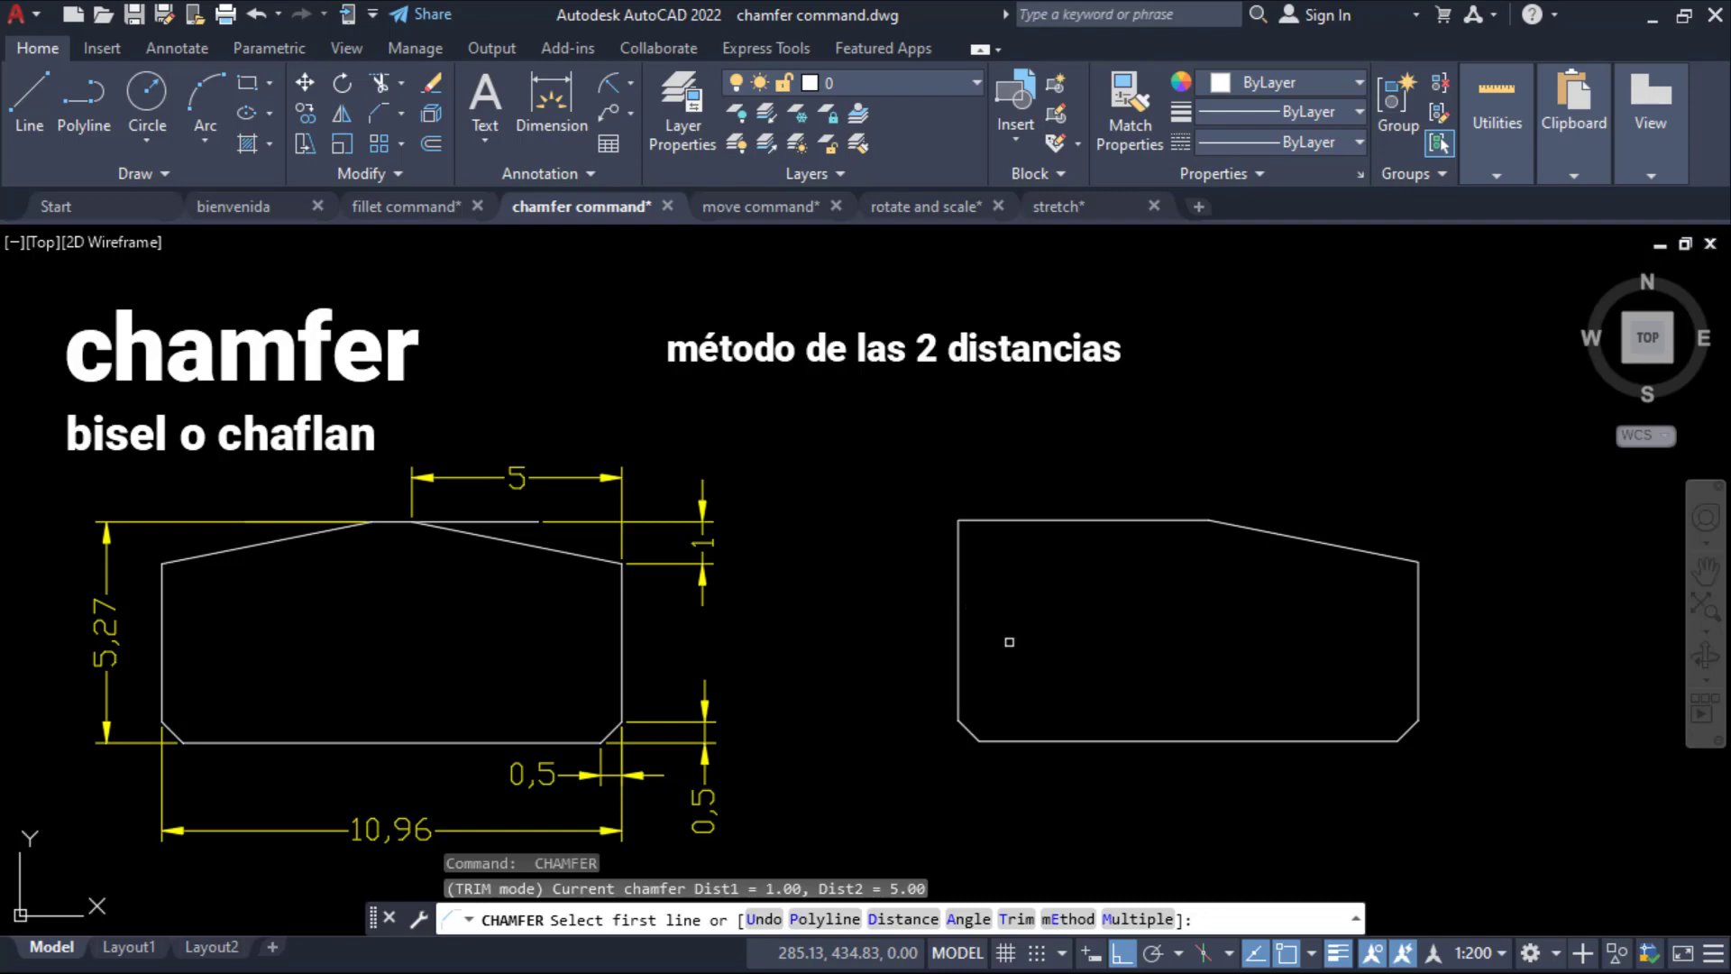
left_click(1039, 520)
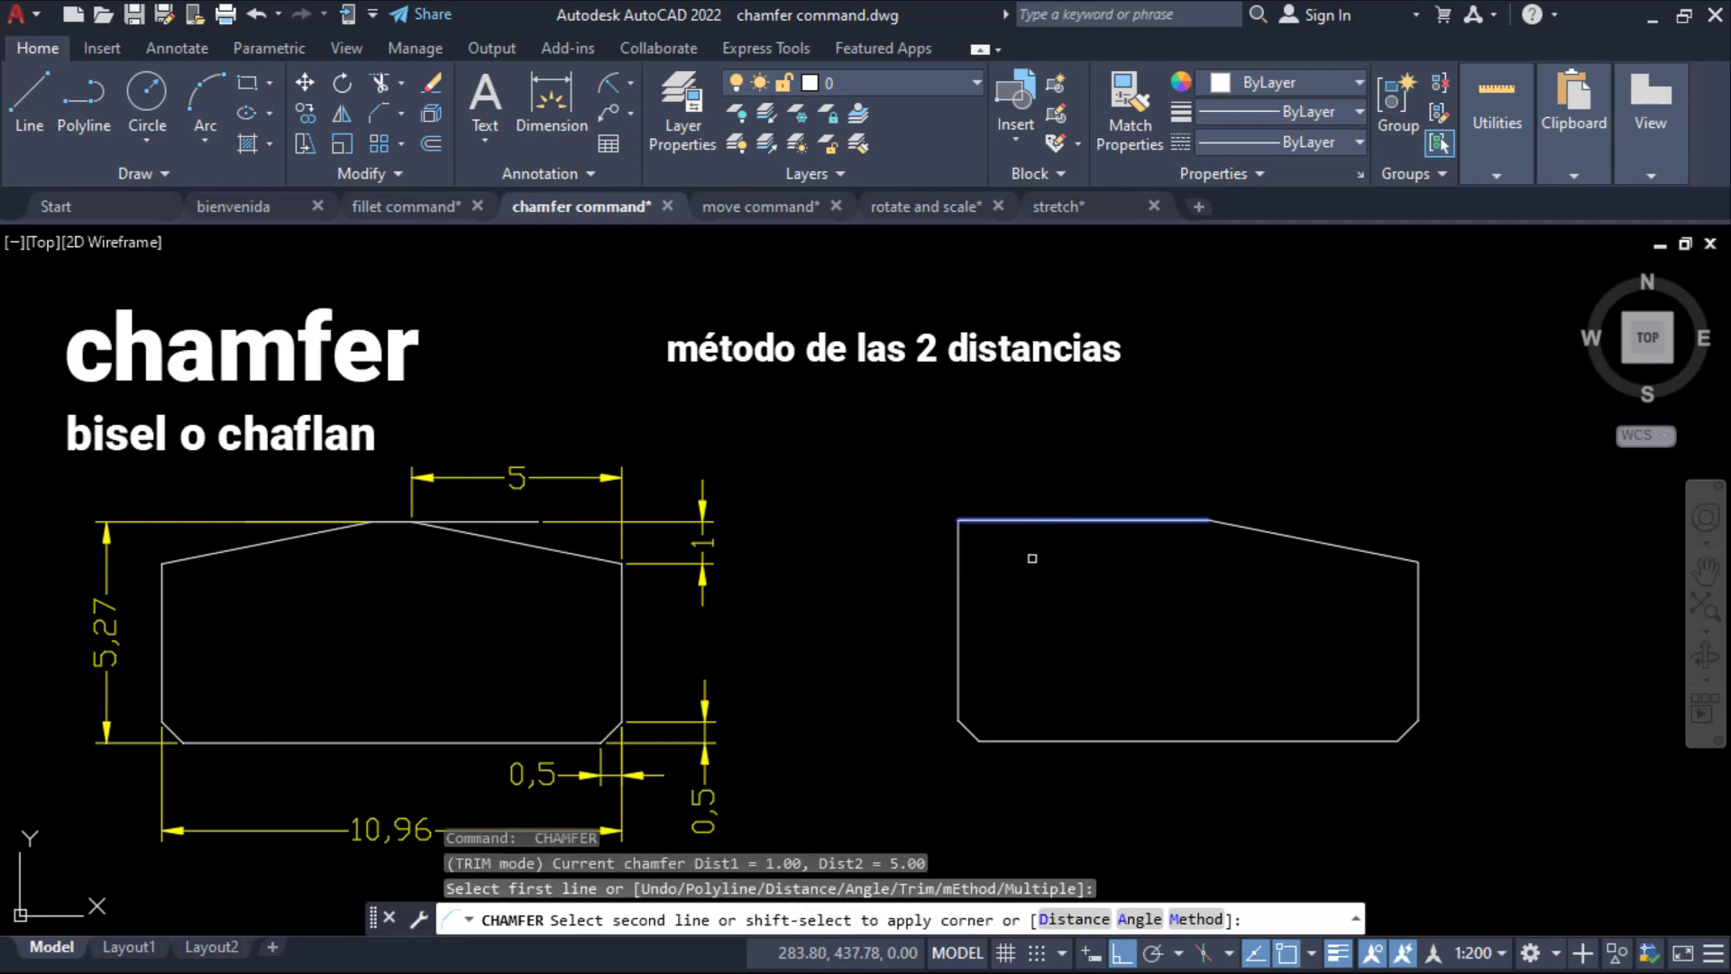
left_click(958, 588)
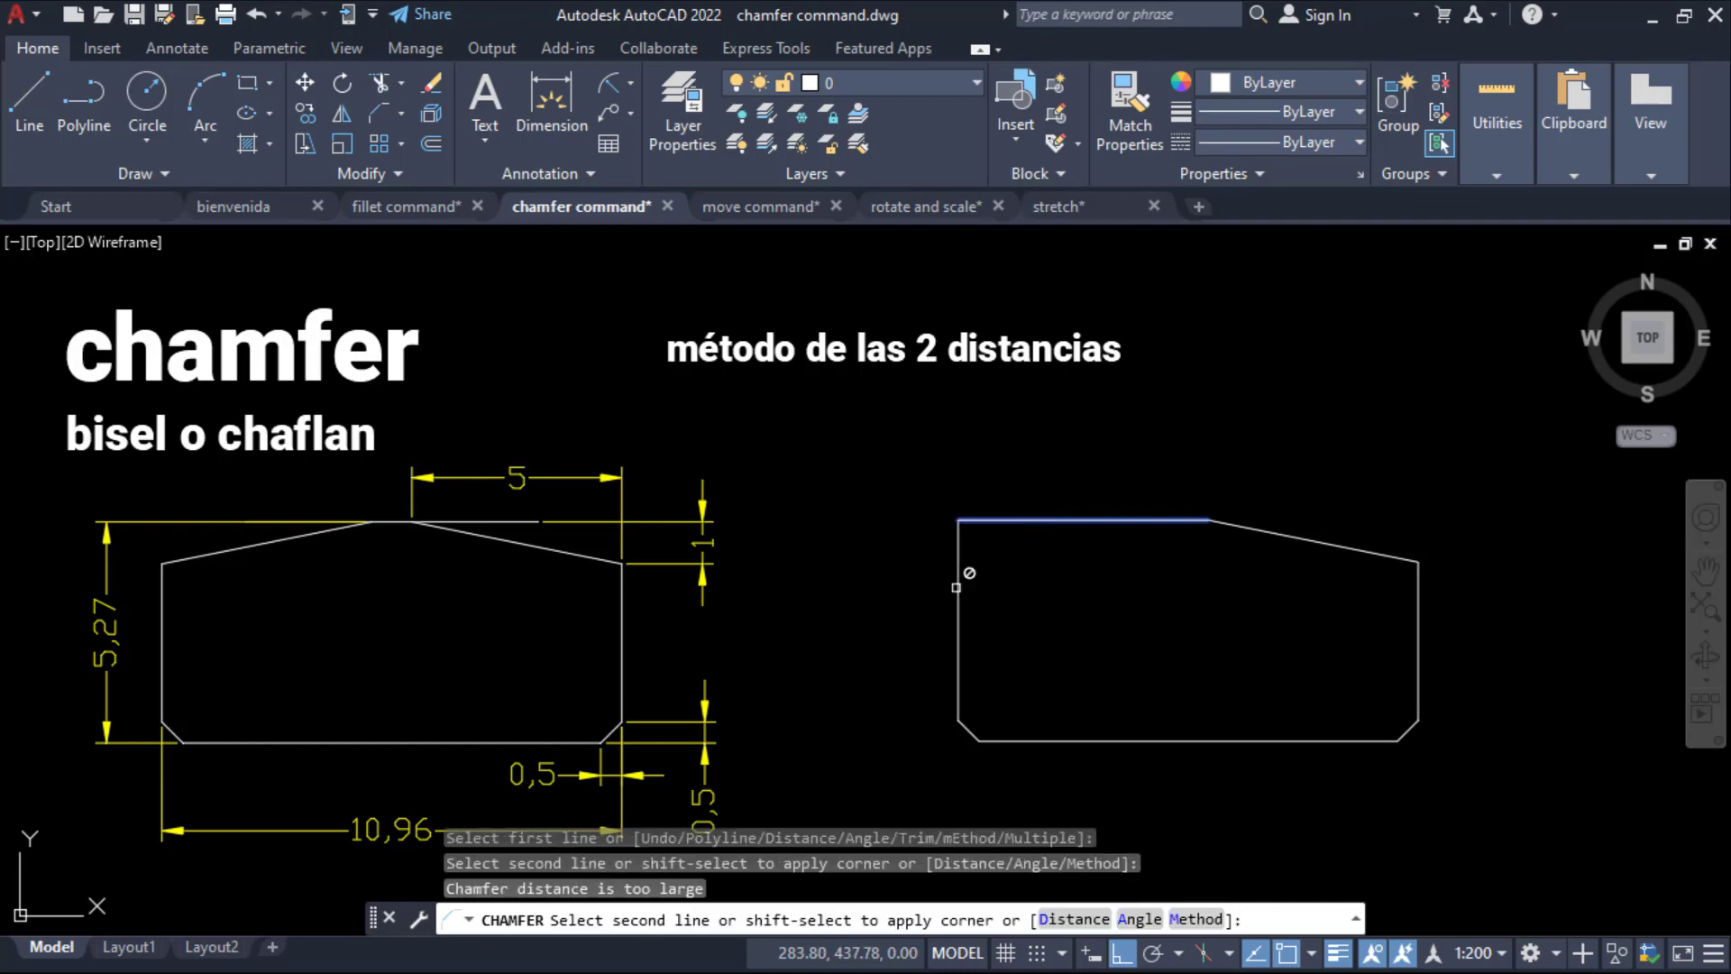
left_click(962, 588)
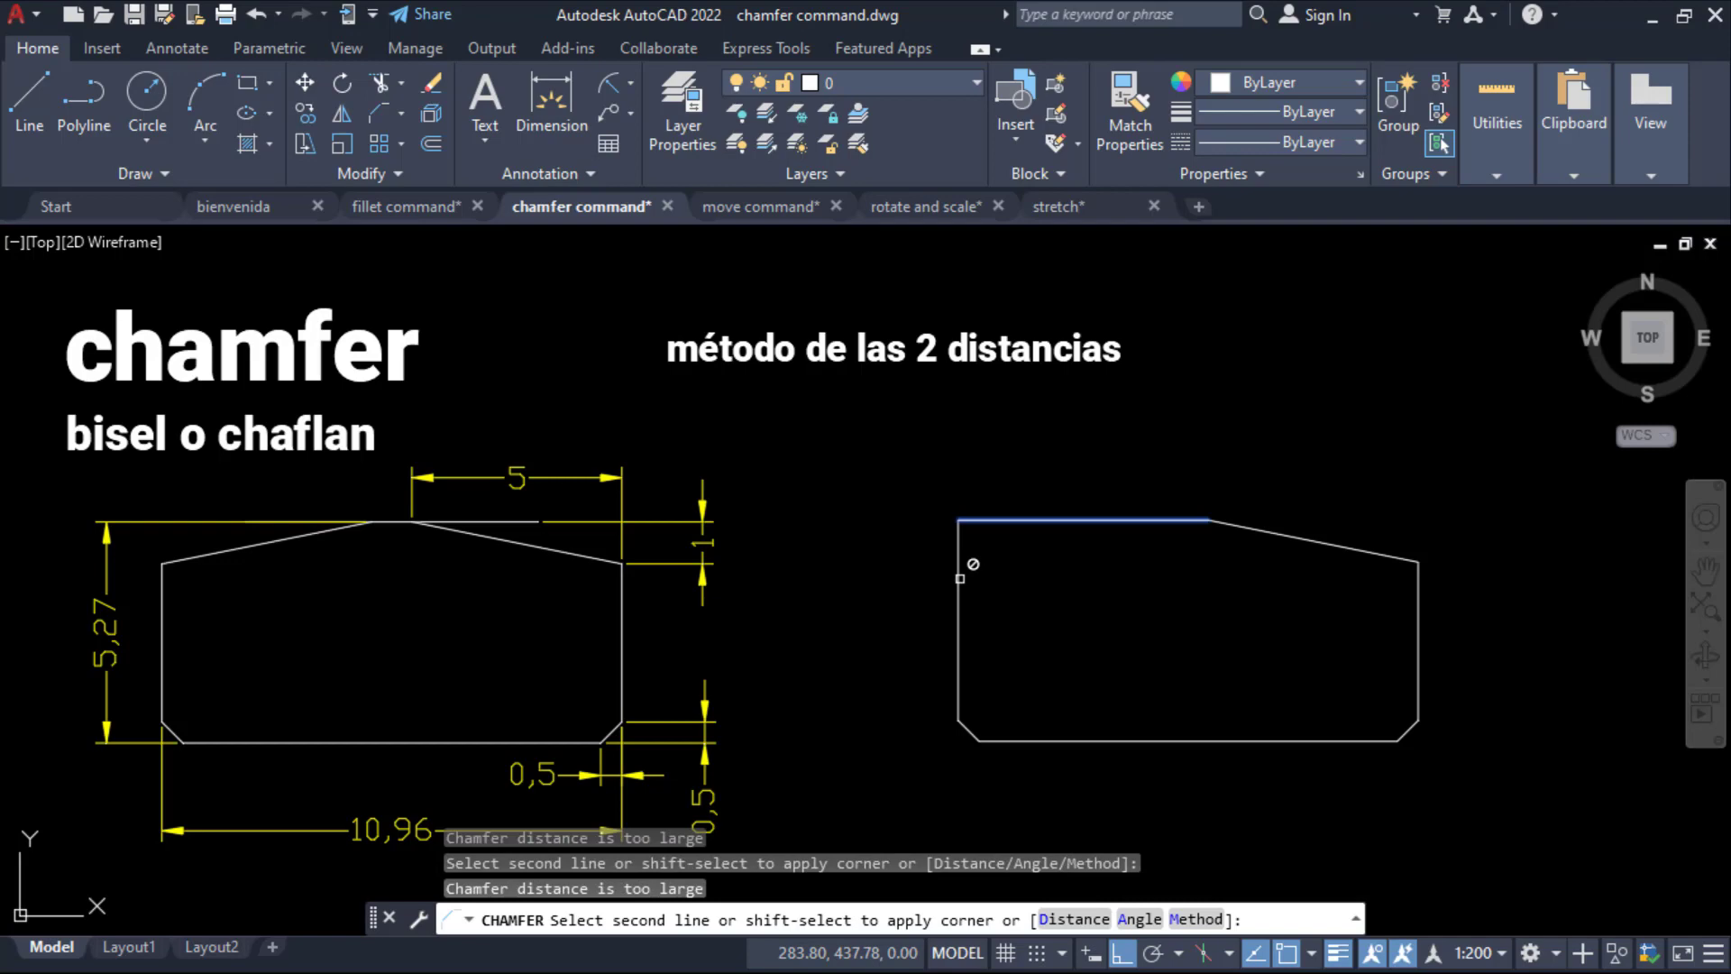
right_click(959, 579)
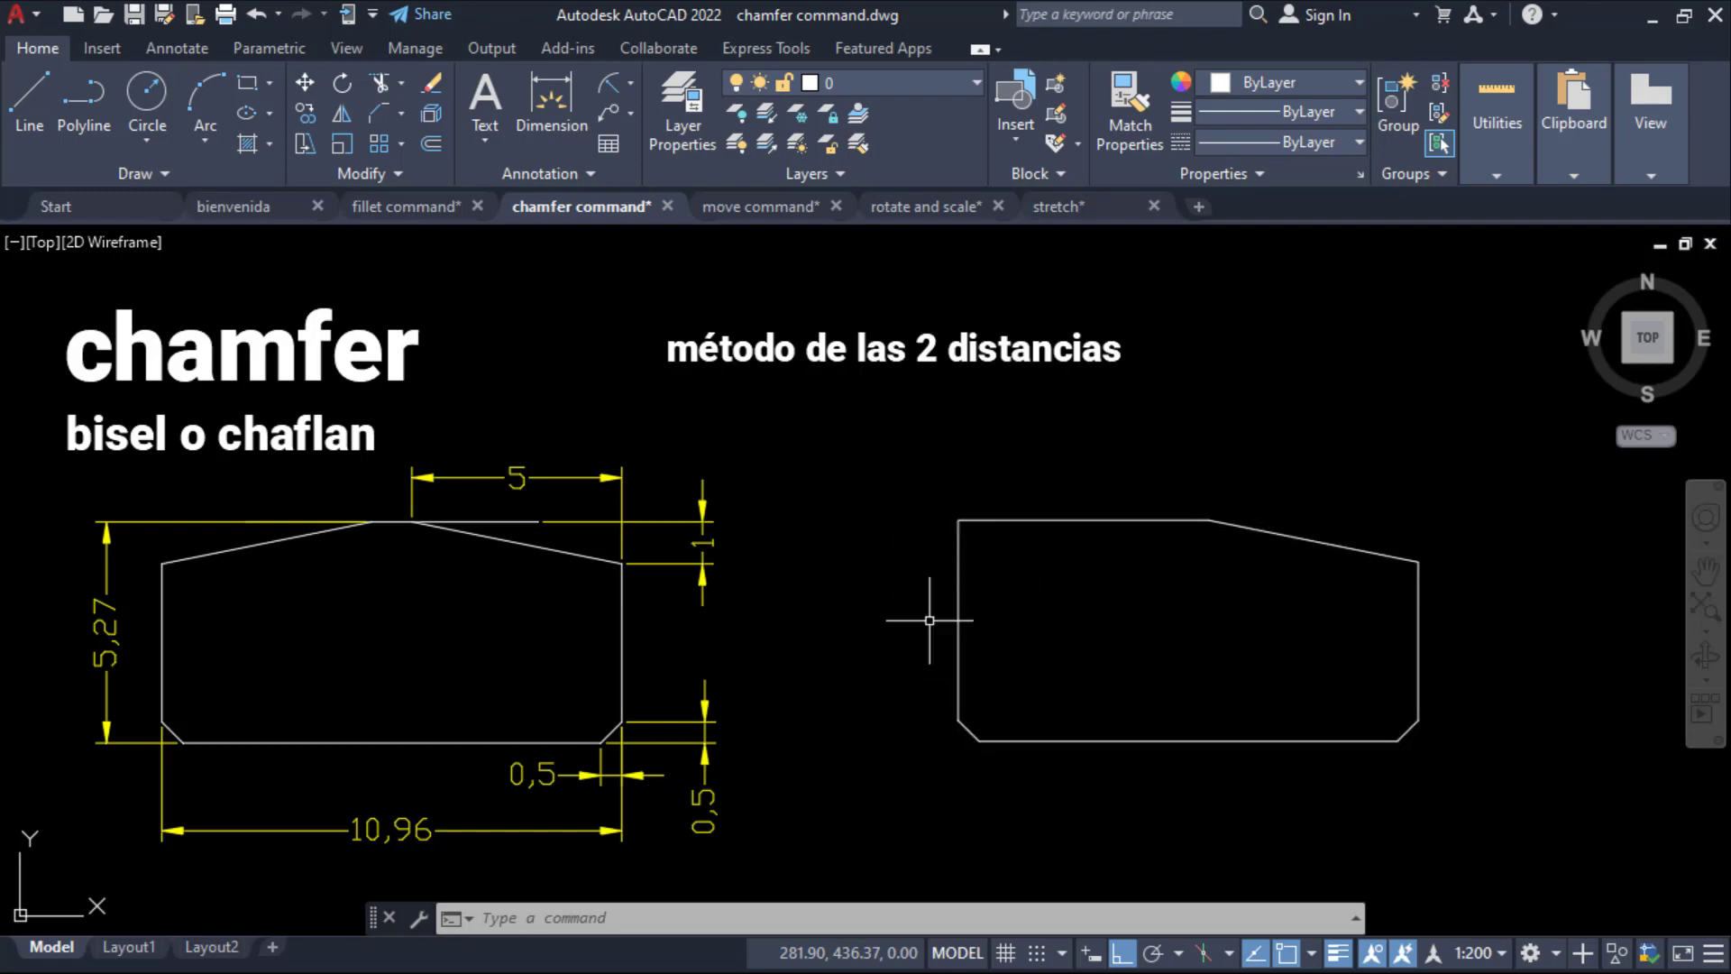
Chamfer the upper-left corner with distance 1 on the left side and 5 on the top edge.
right_click(1045, 632)
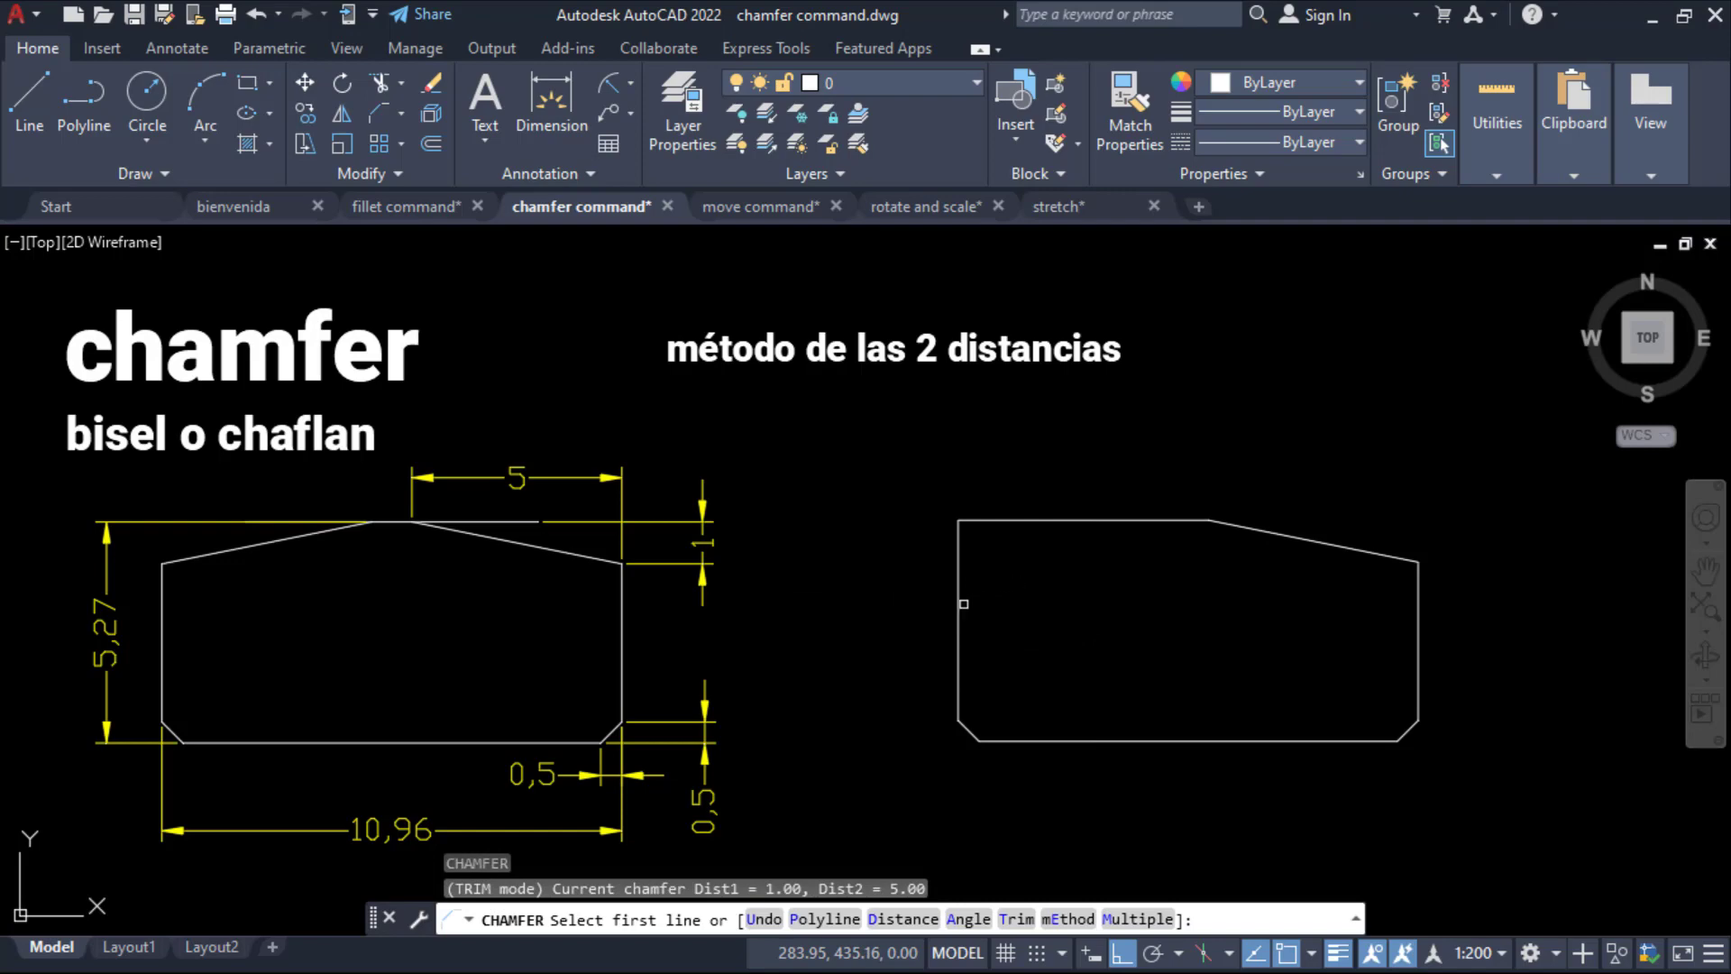
left_click(961, 596)
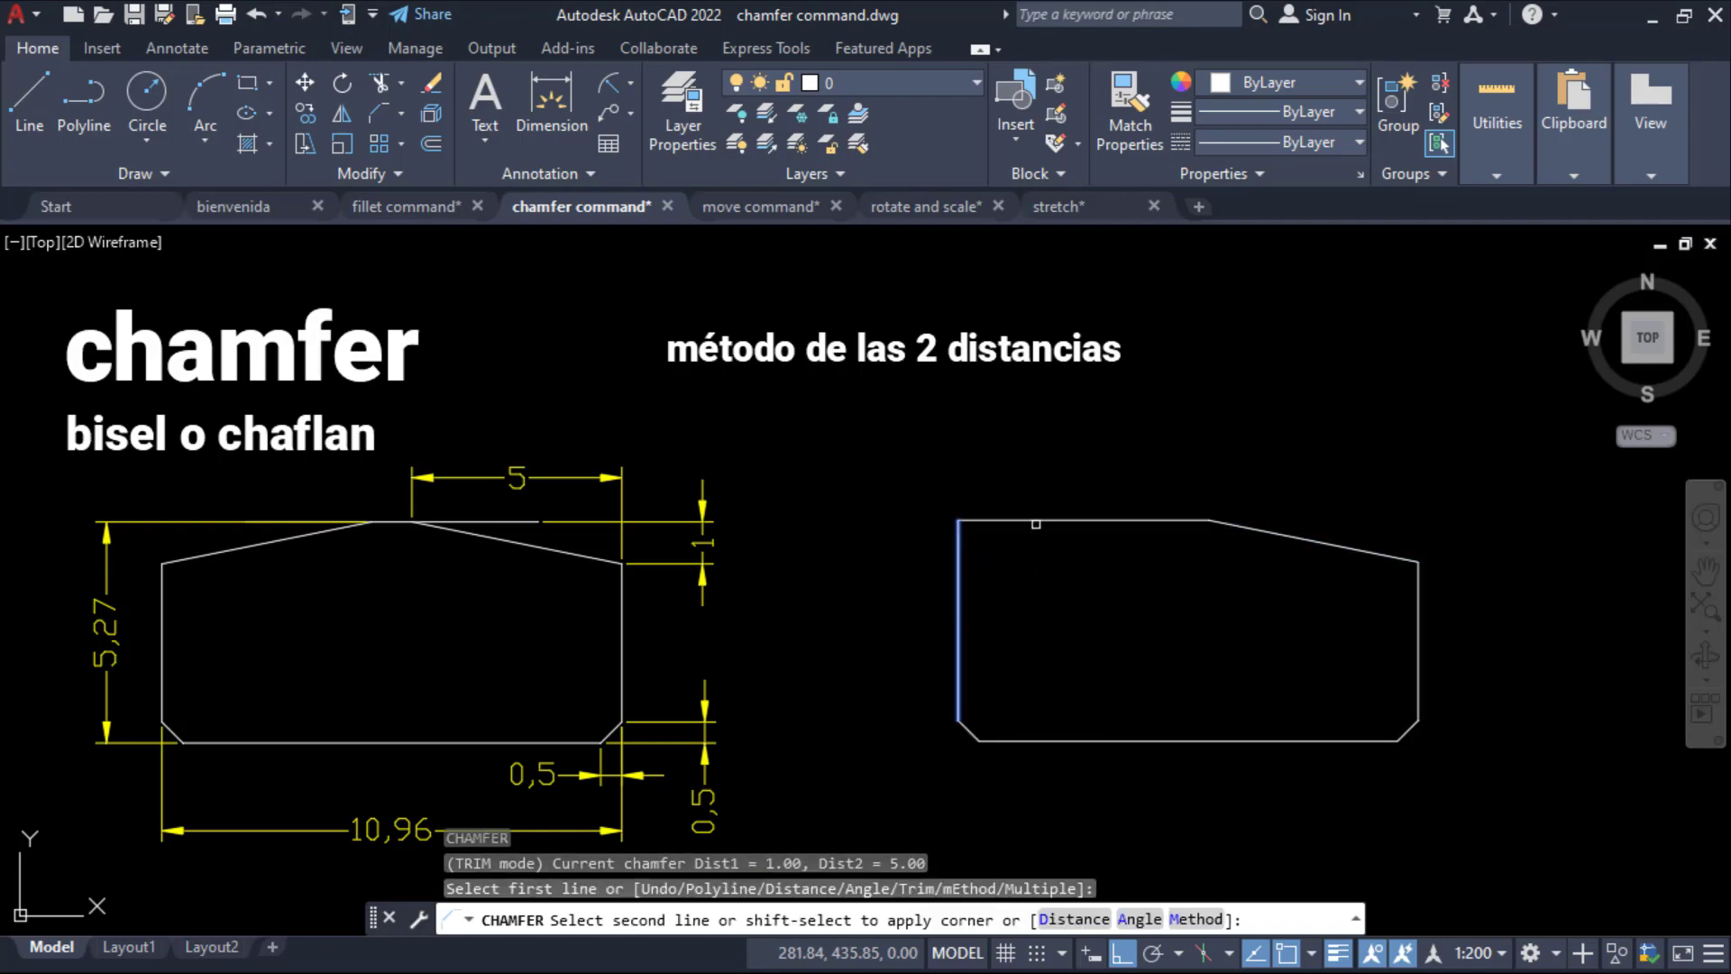
left_click(1033, 522)
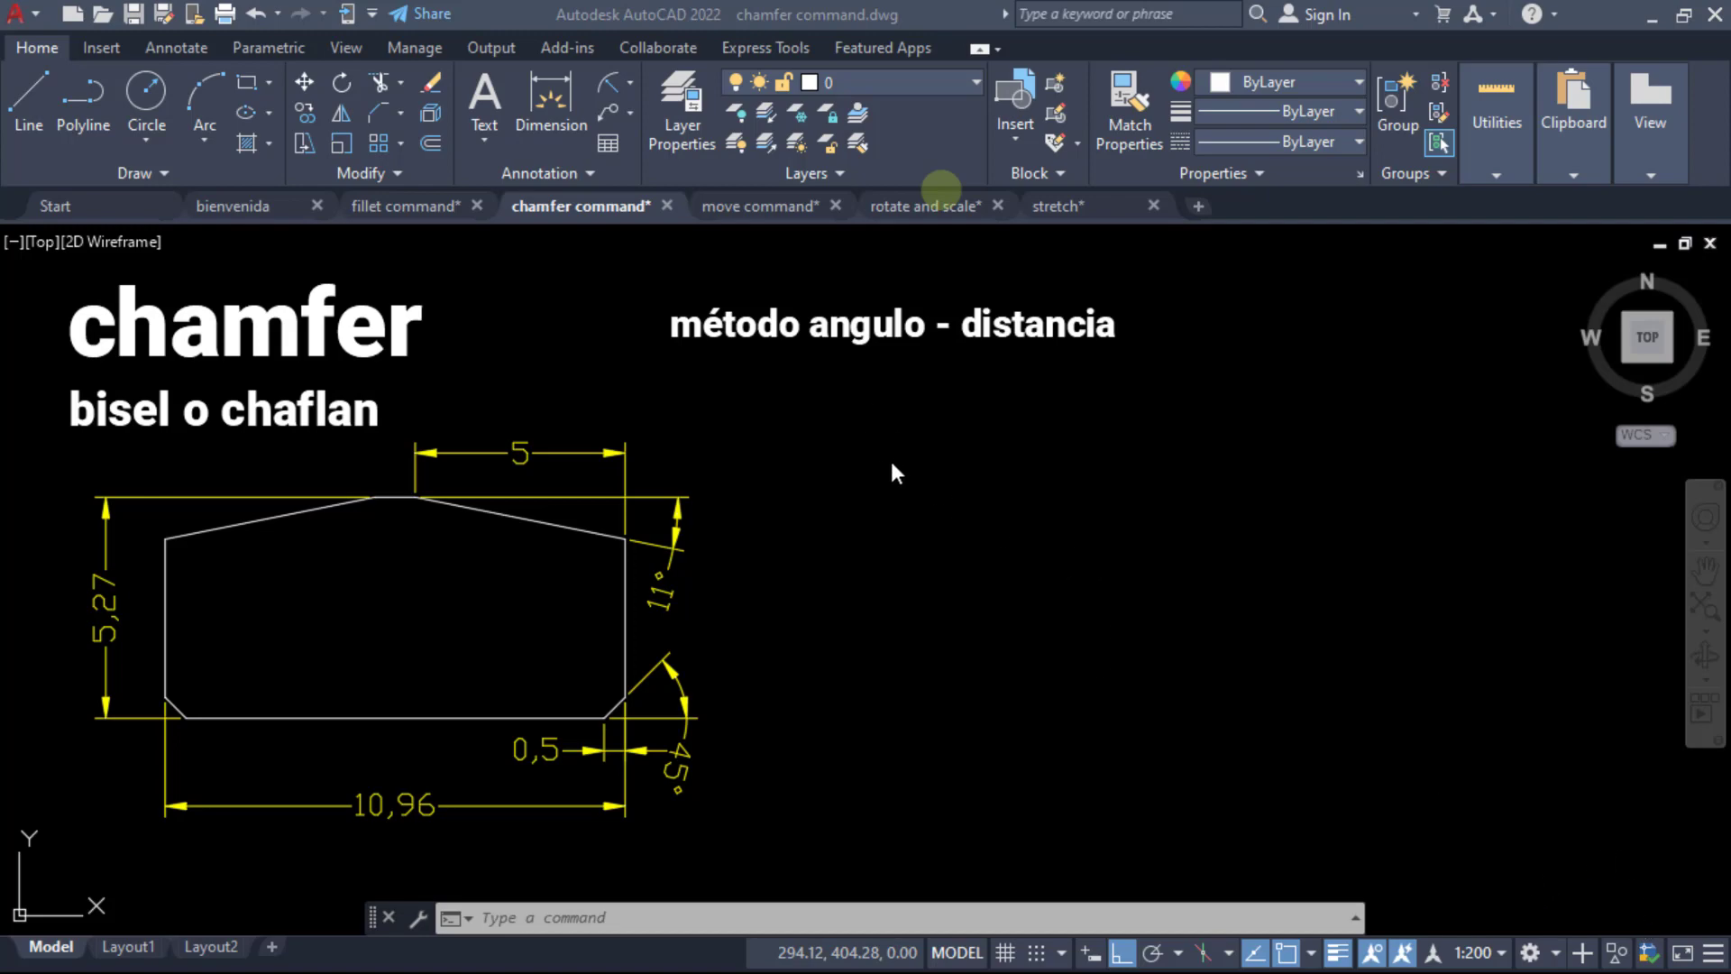
Draw a 10.96 by 5.27 rectangle by dimensions beside the angle-distance sample.
type("rec")
key("Return")
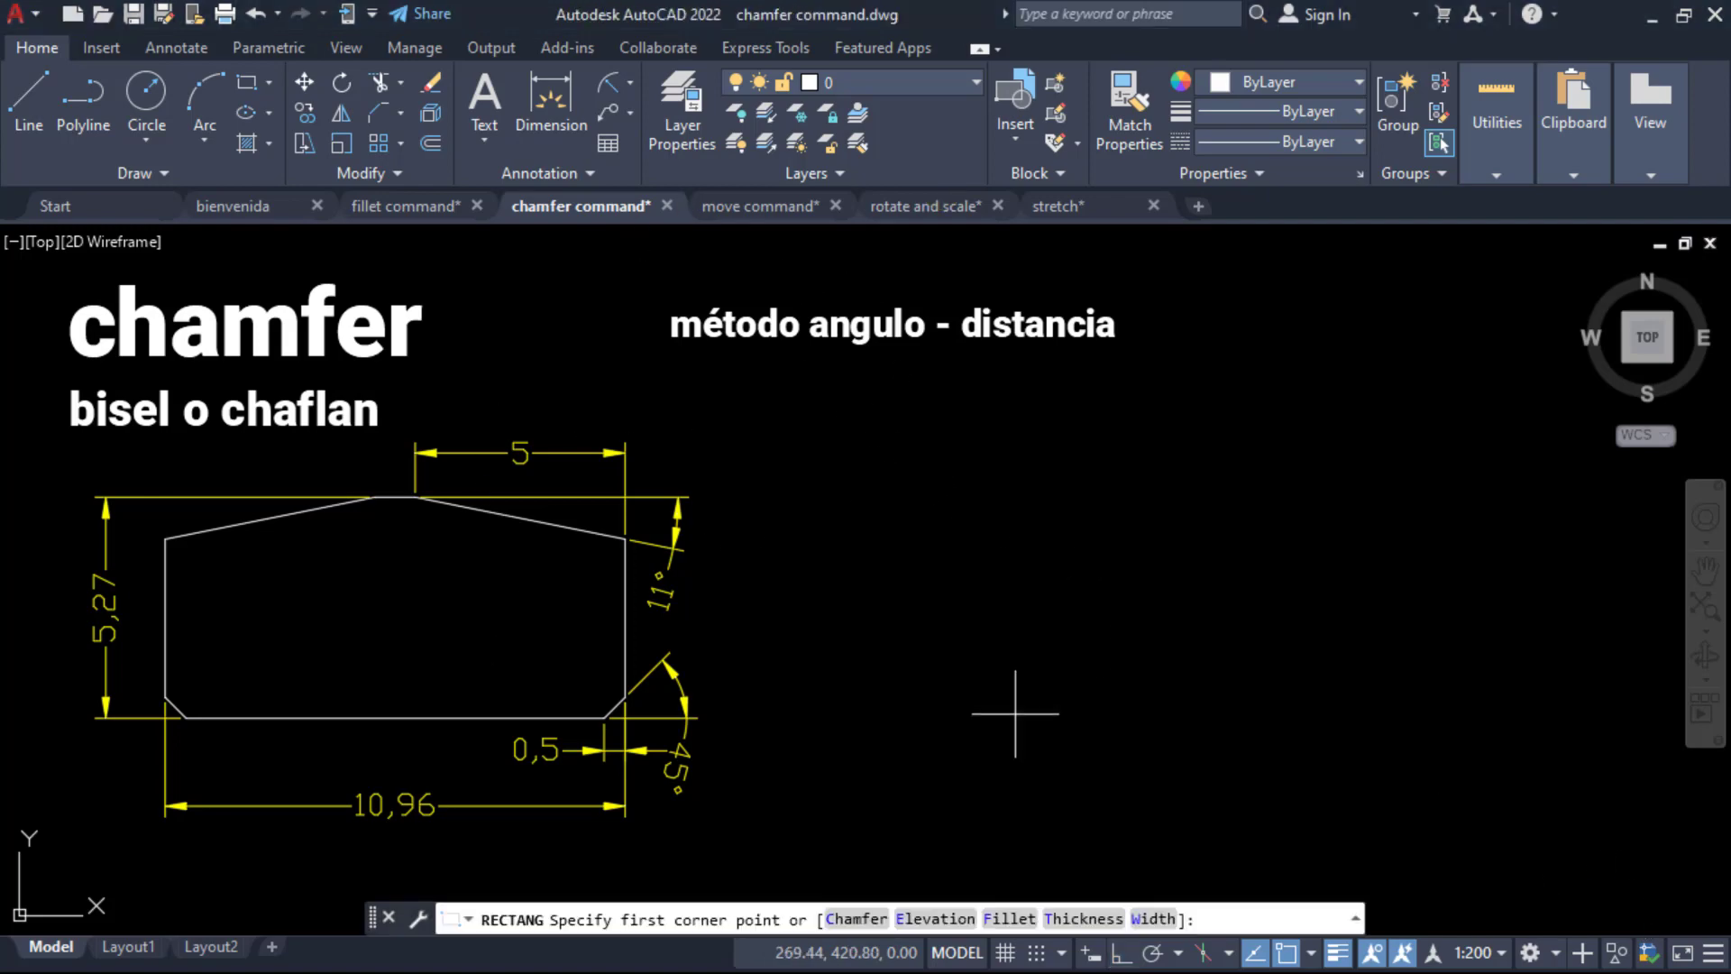
left_click(1012, 710)
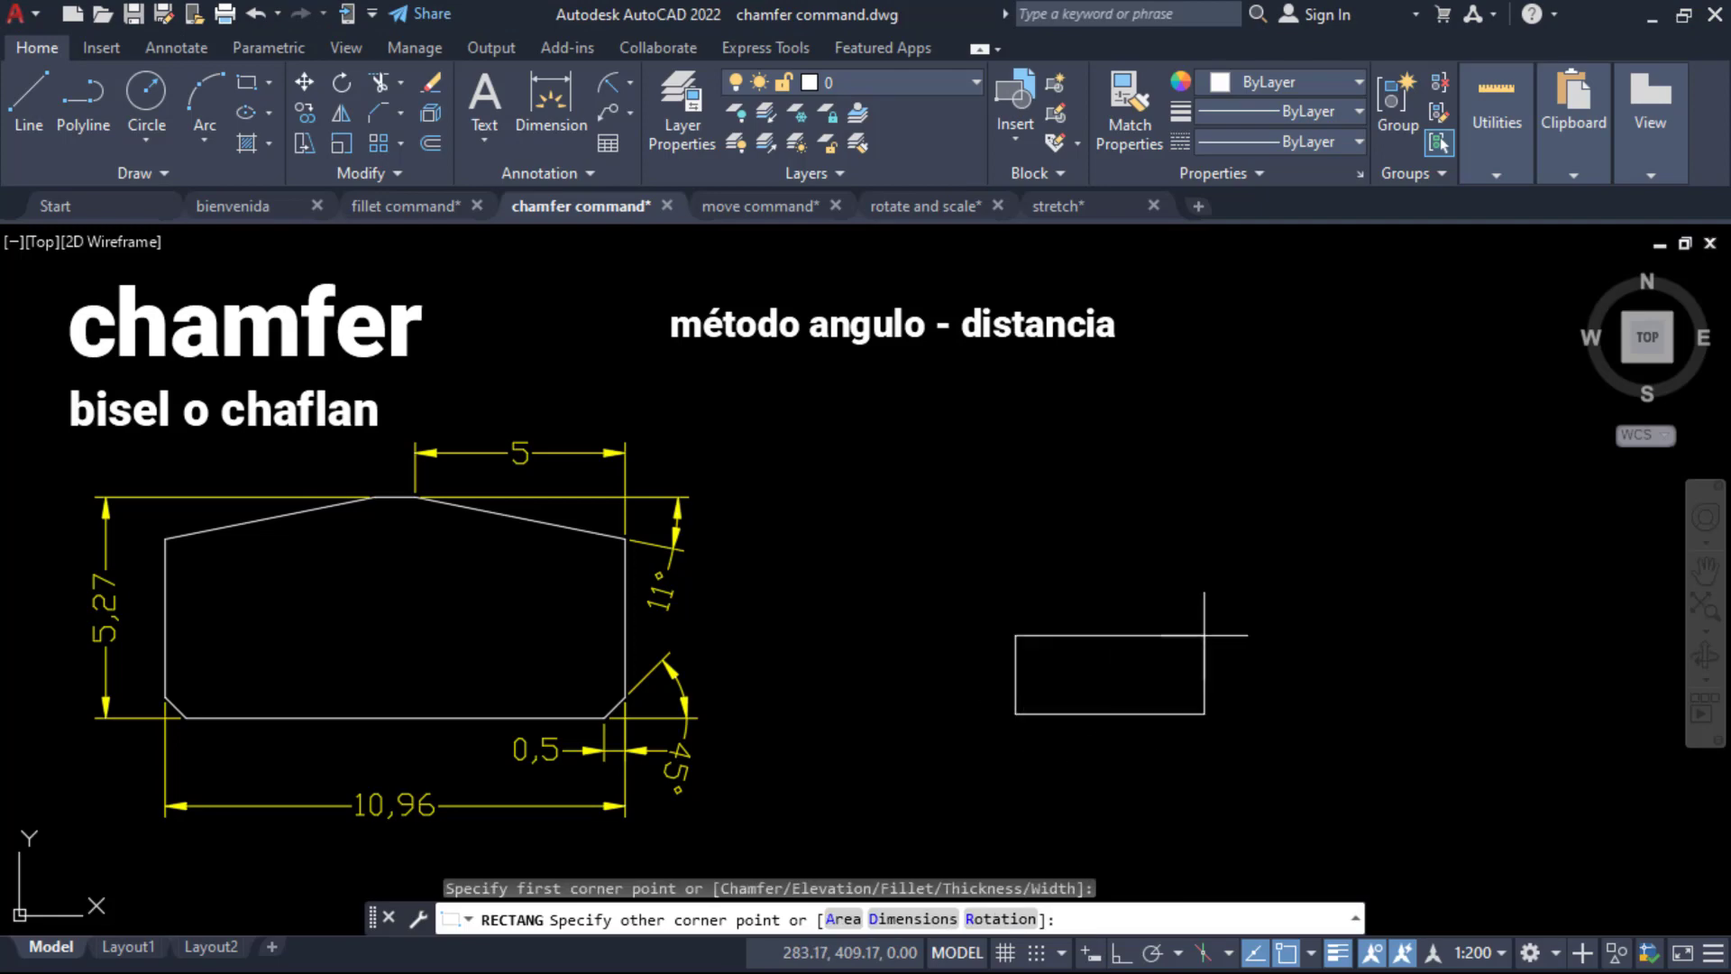
left_click(912, 919)
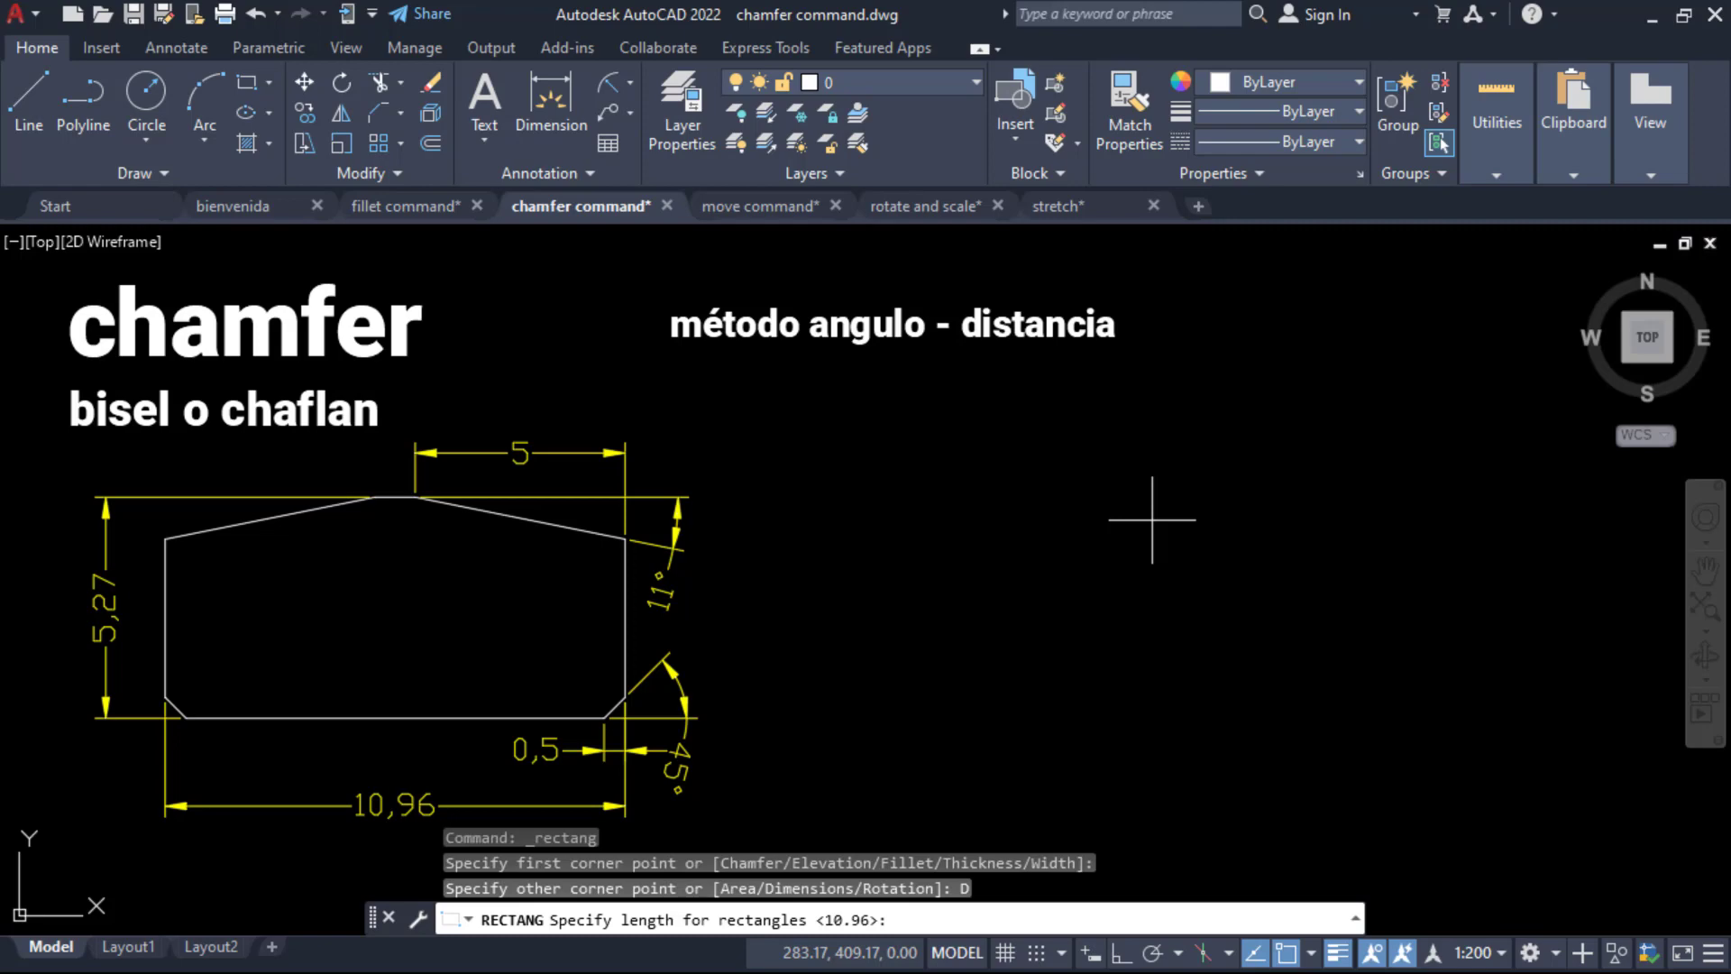
key("Return")
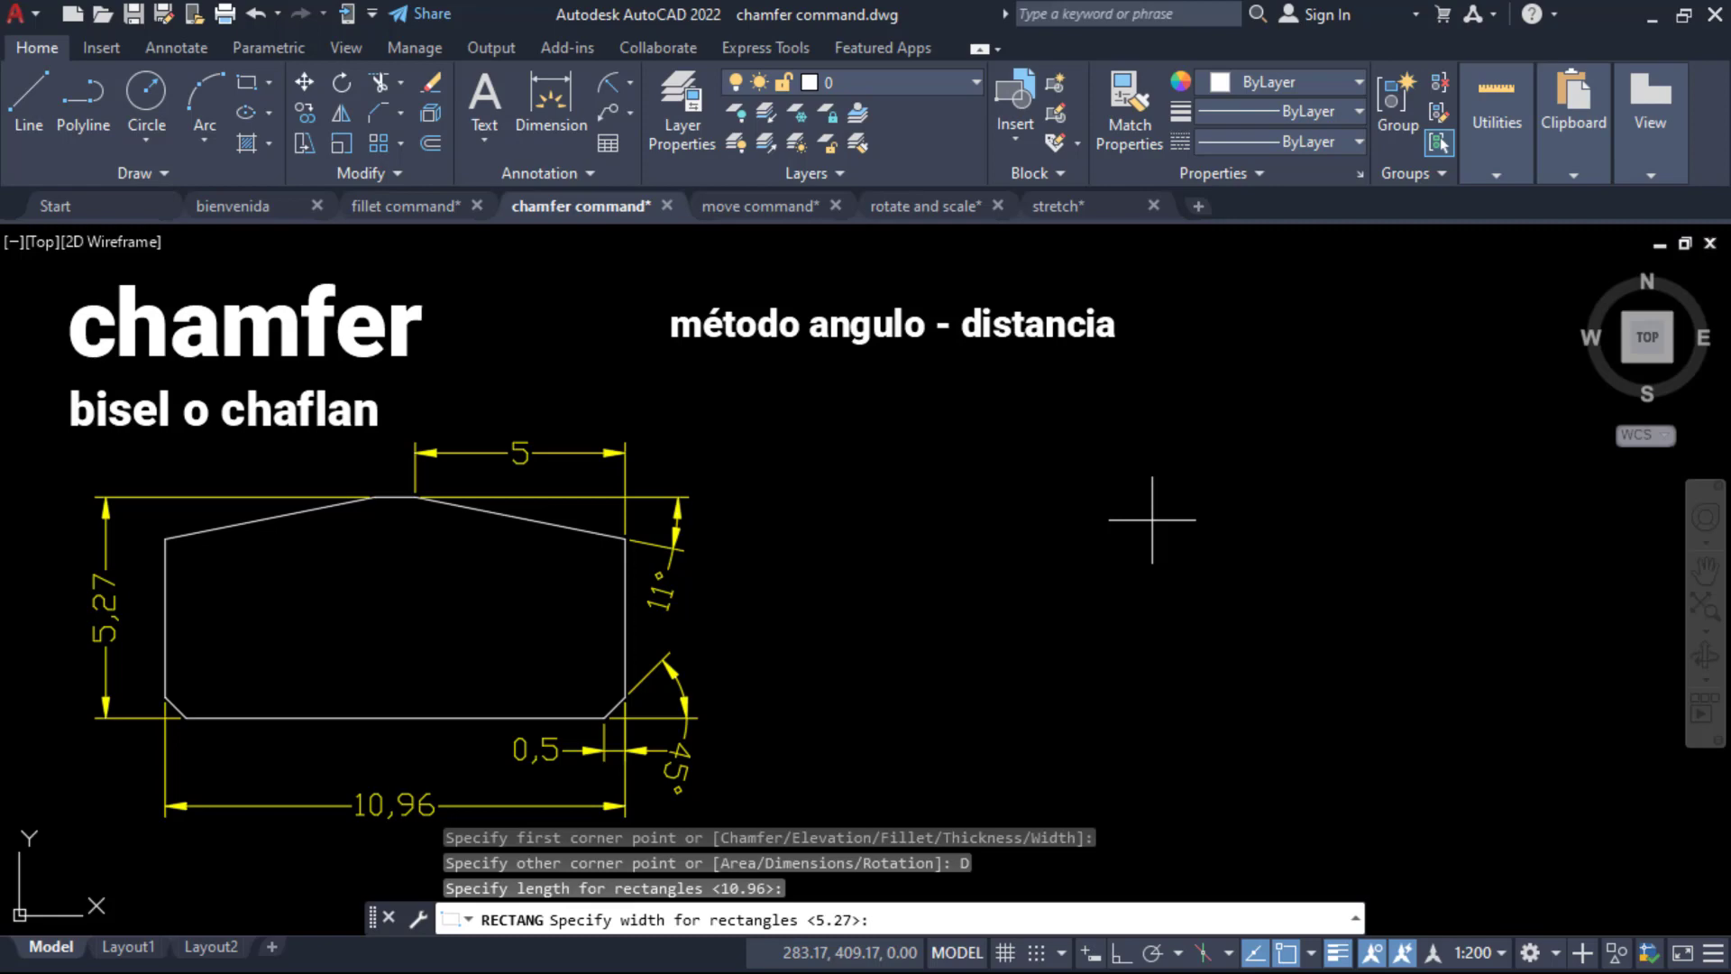
key("Return")
left_click(1206, 560)
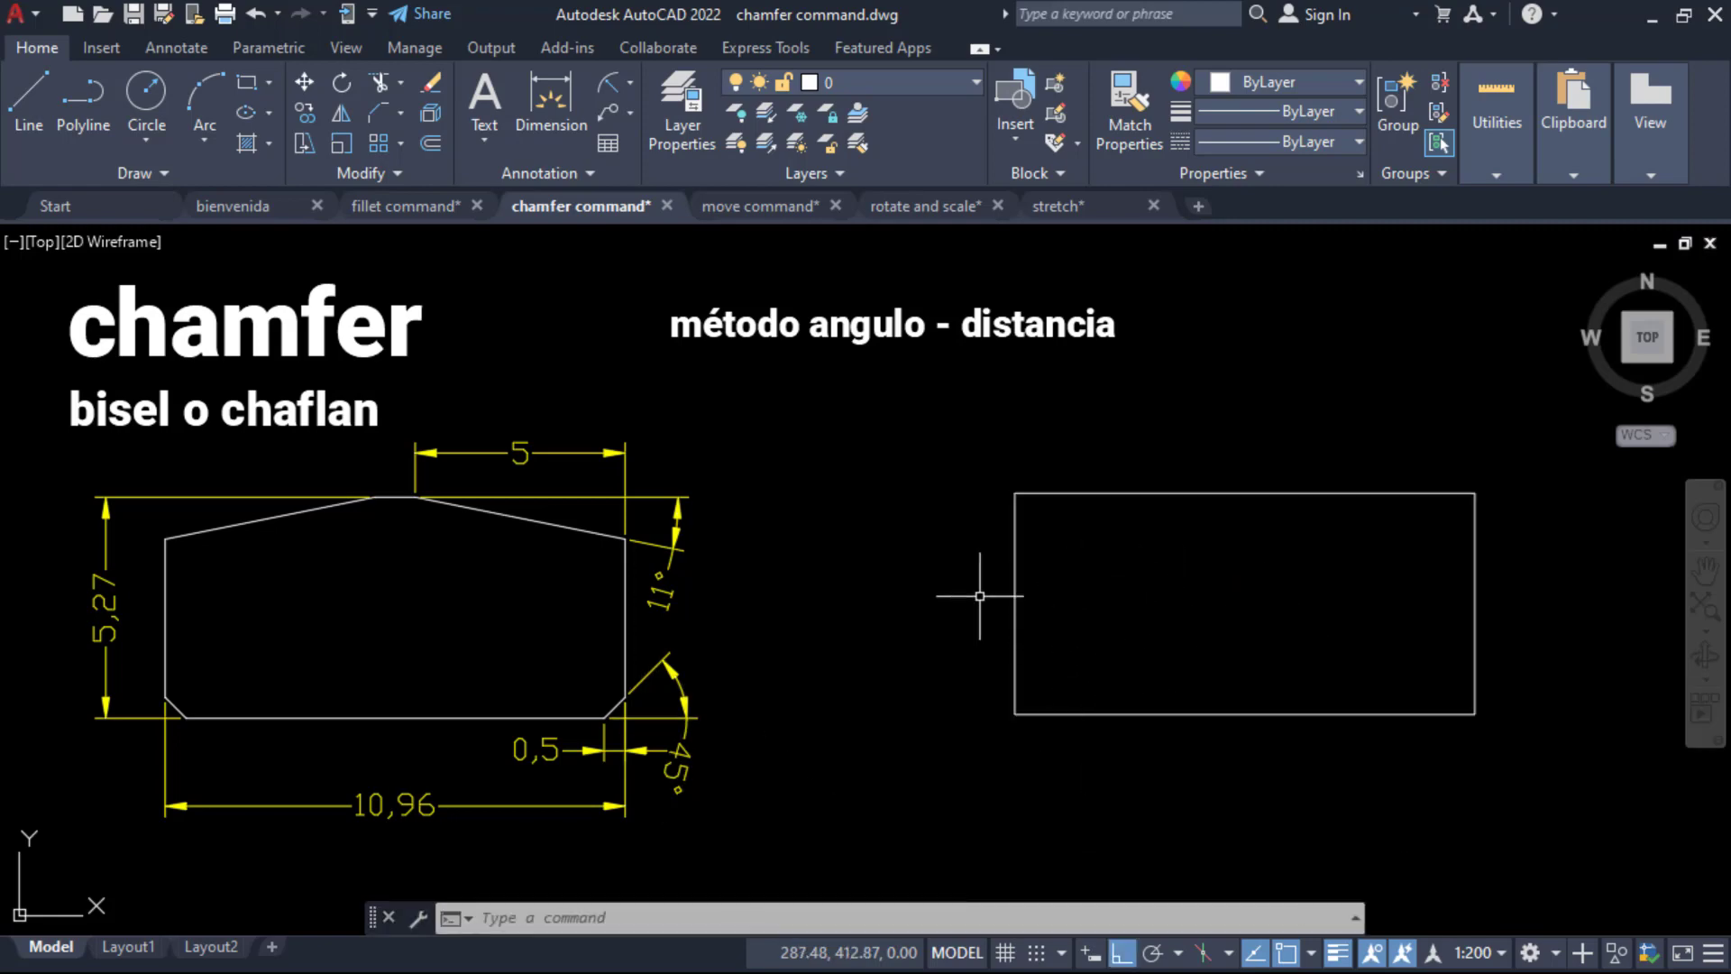
Set the Chamfer command's trim method to Angle and check the choice in the command history.
left_click(377, 106)
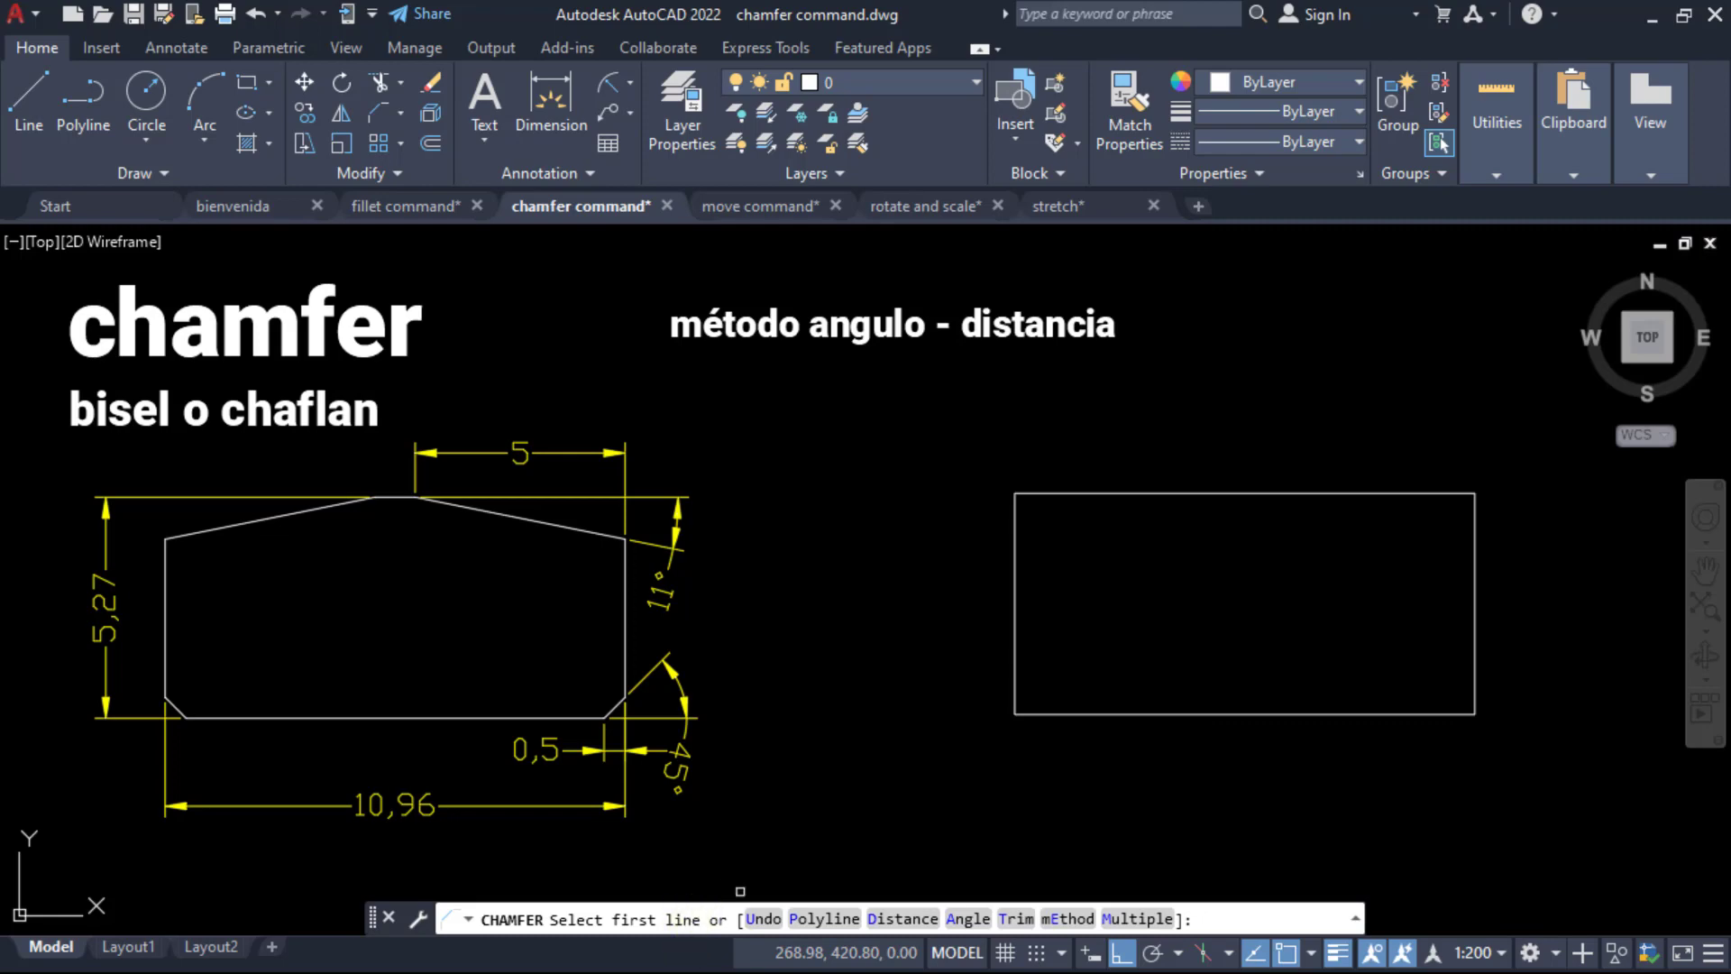
left_click(1070, 920)
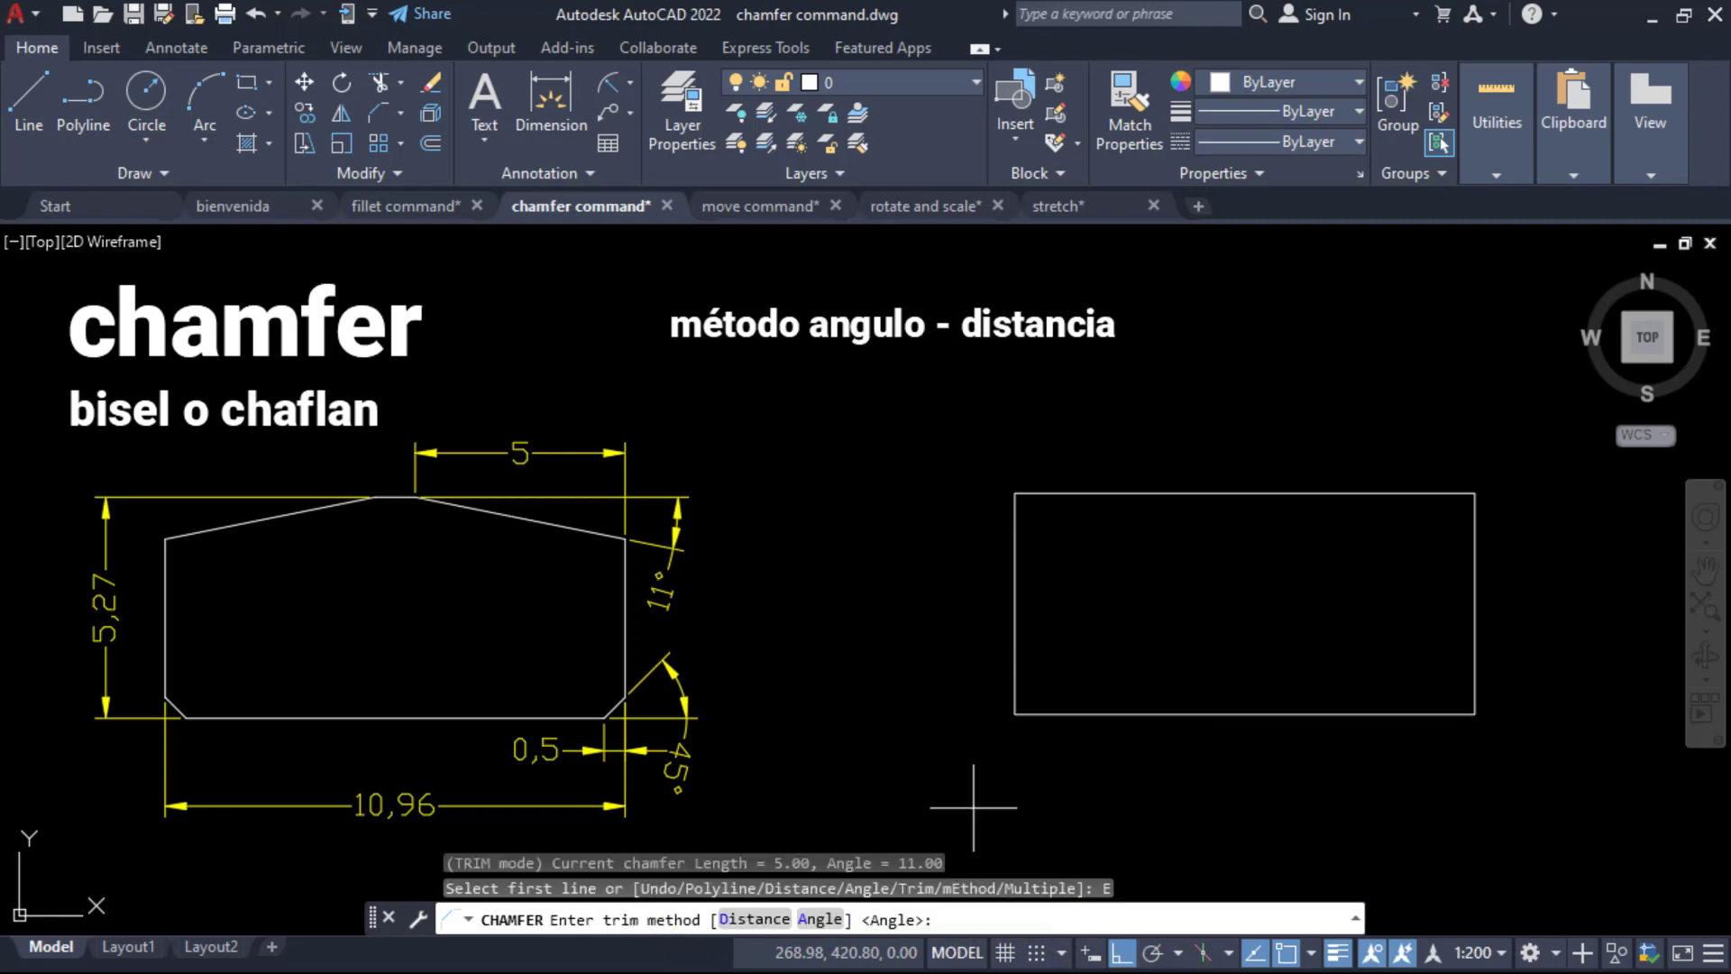
left_click(820, 920)
left_click(1355, 919)
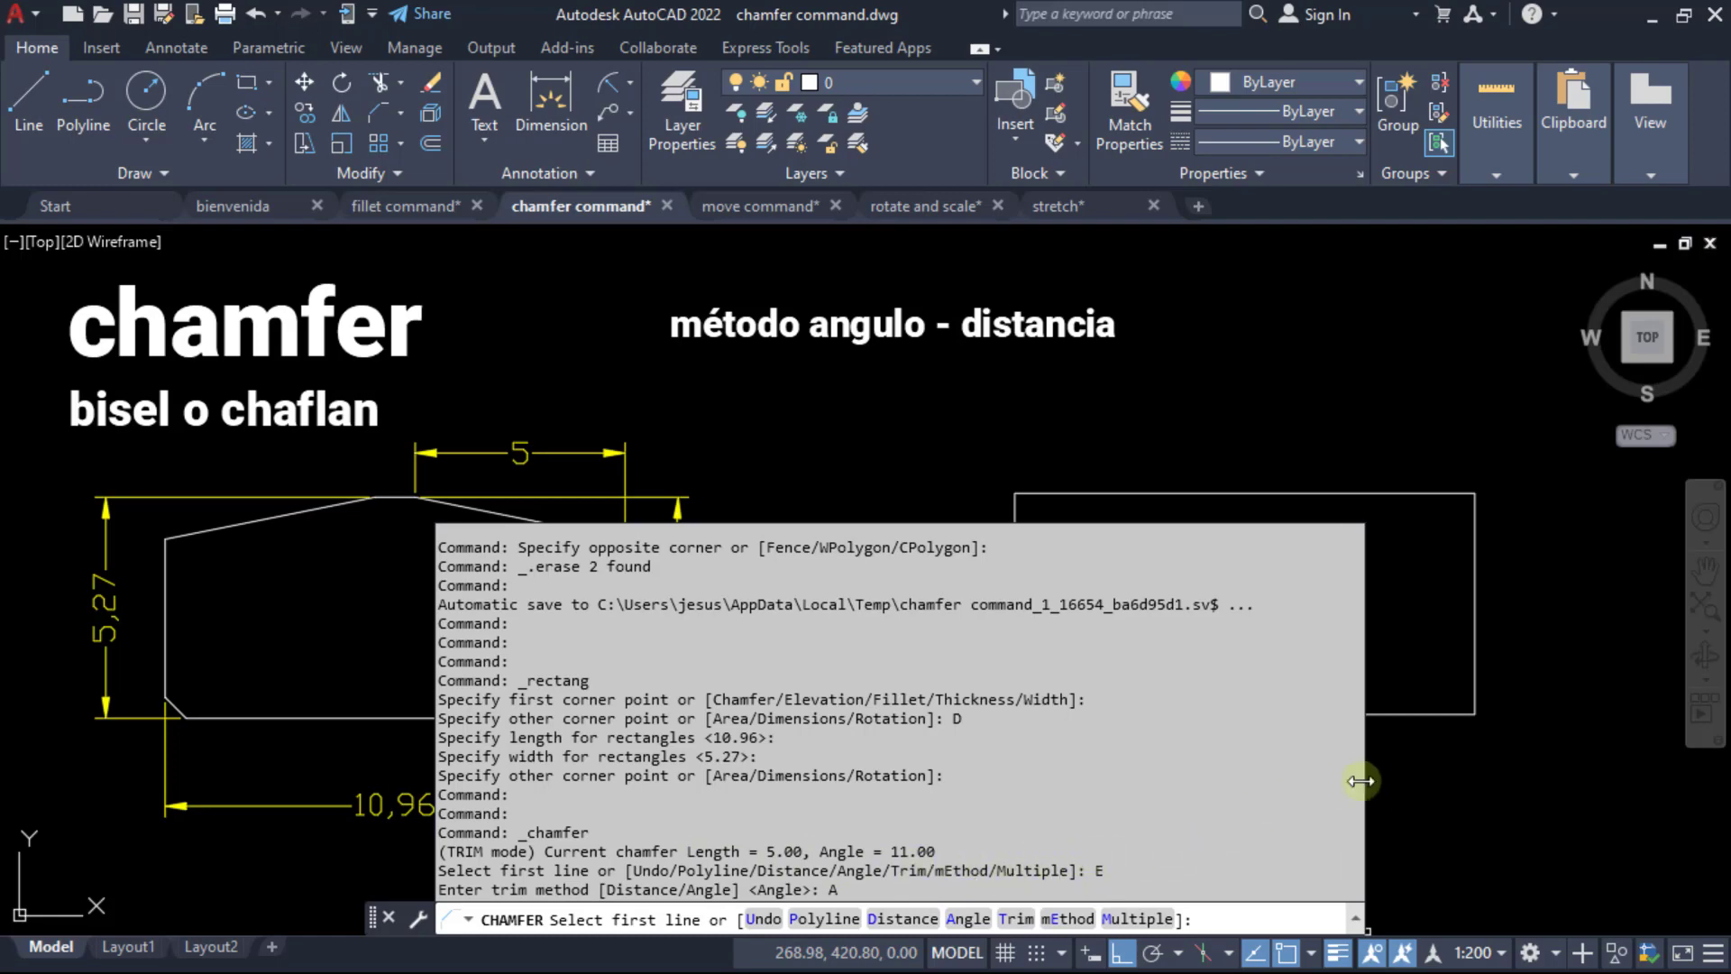
left_click(1065, 919)
left_click(821, 920)
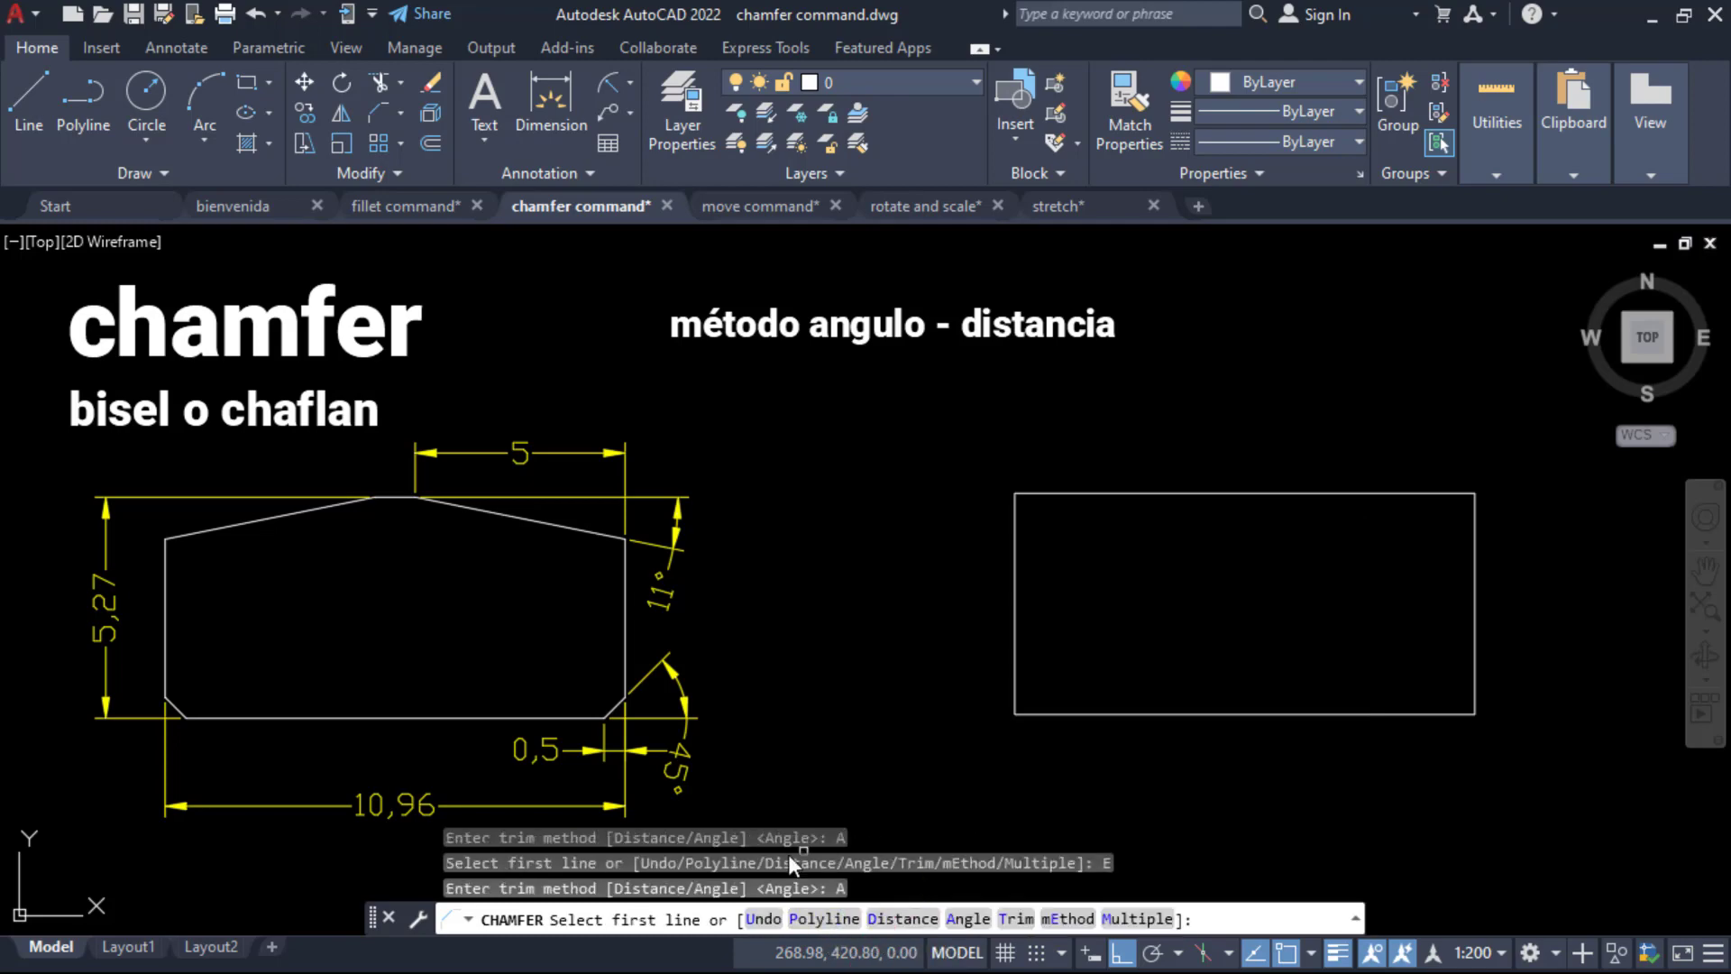
Chamfer the new rectangle's lower-right corner with length 0.5 along the bottom edge and a 45° angle.
left_click(968, 919)
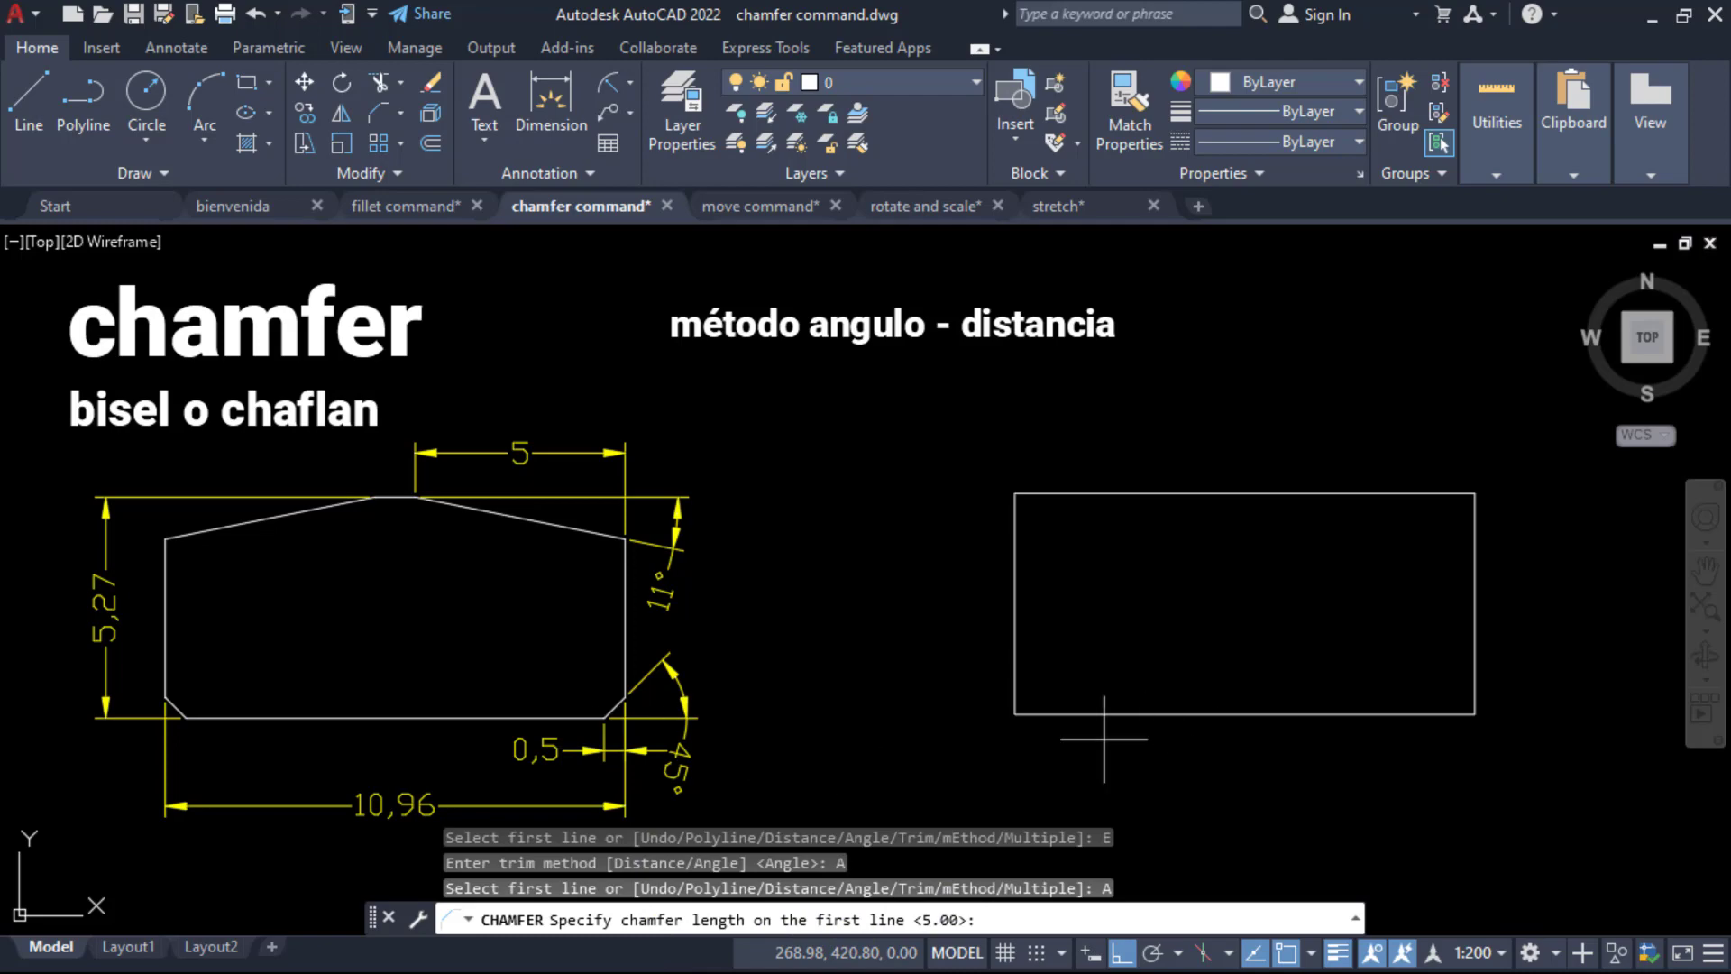
type(".5")
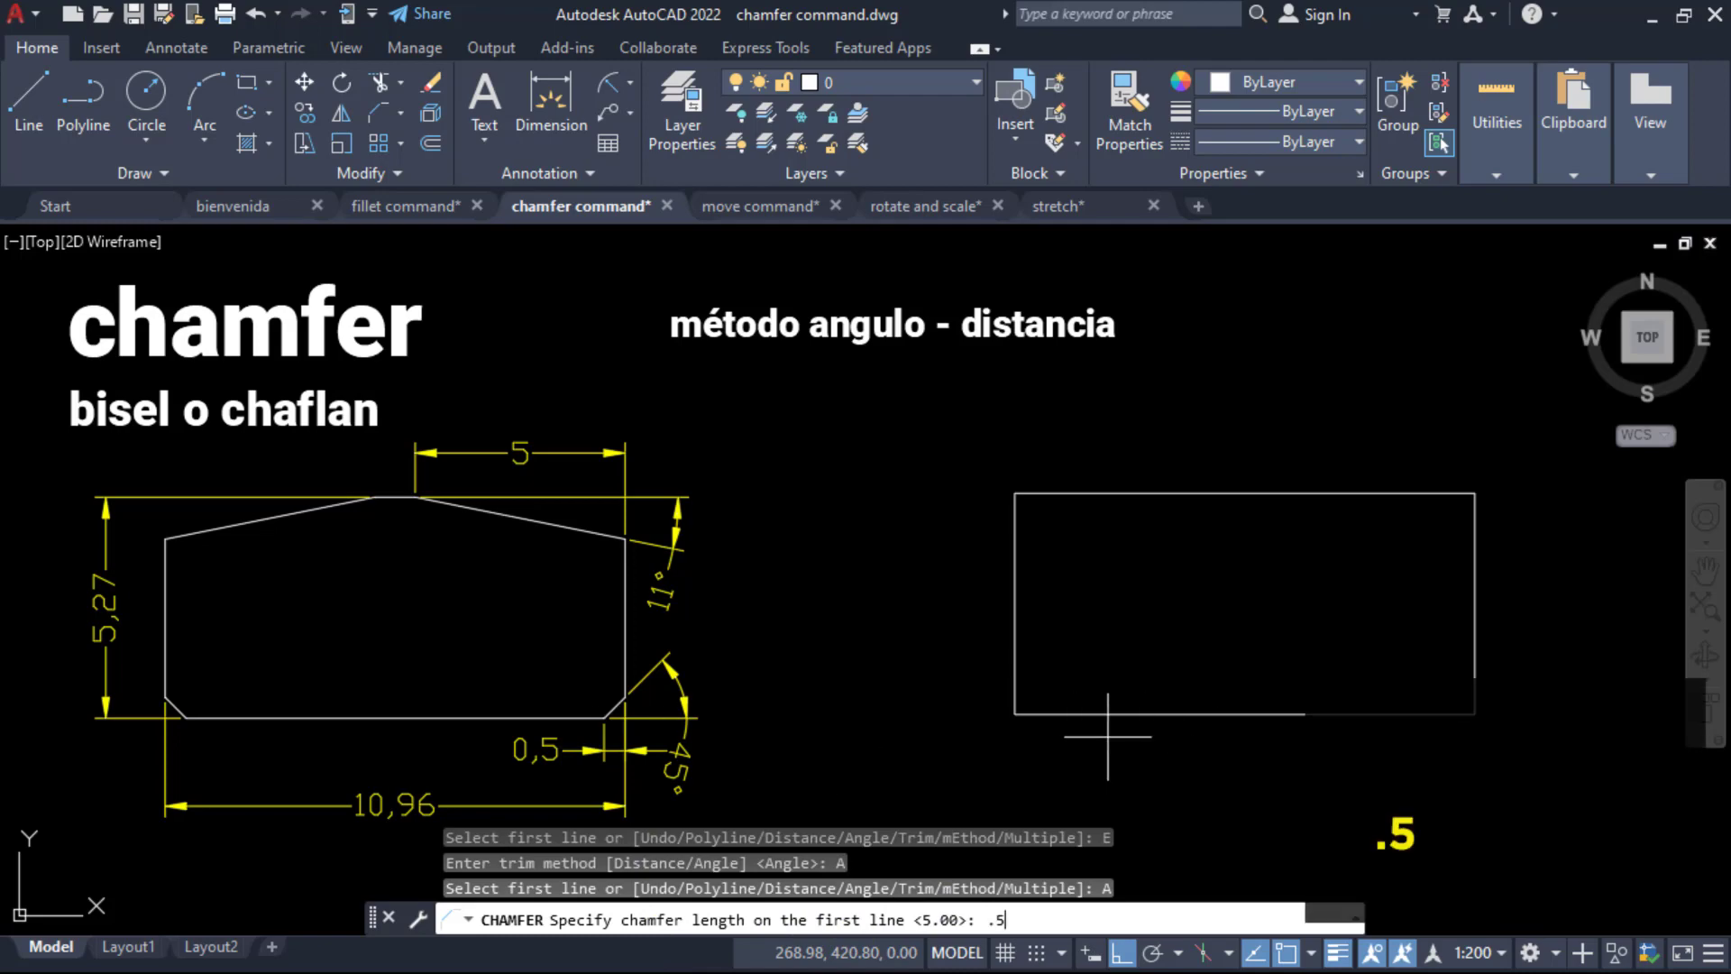
key("Return")
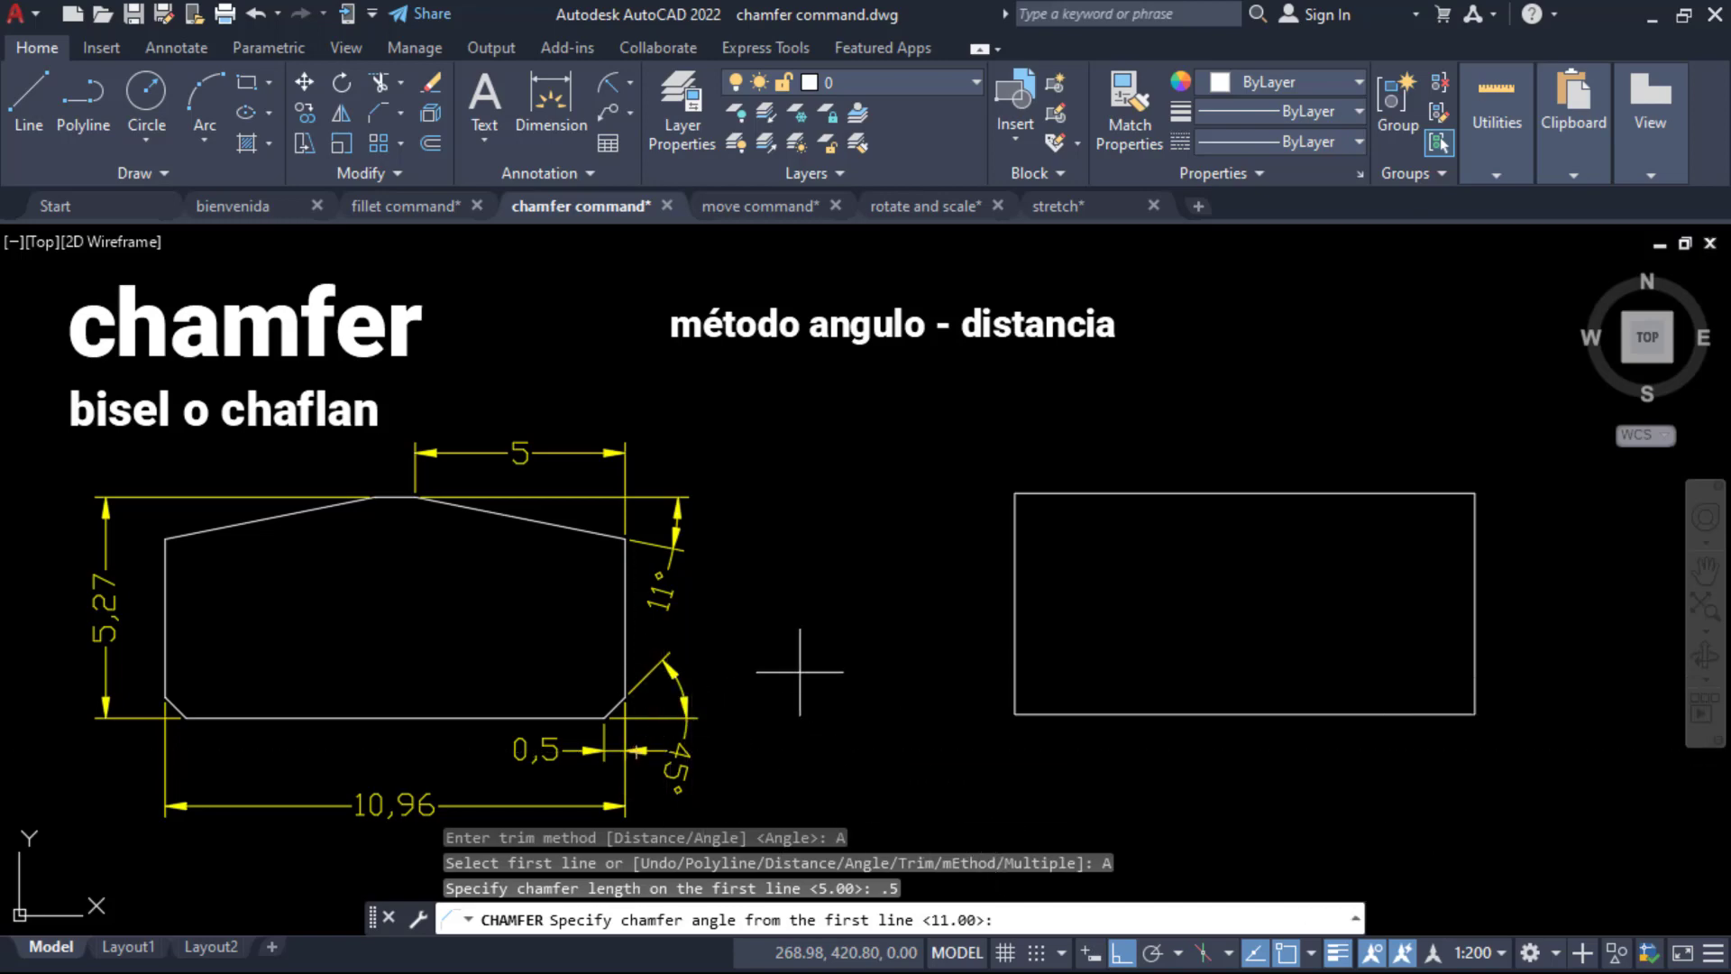
type("45")
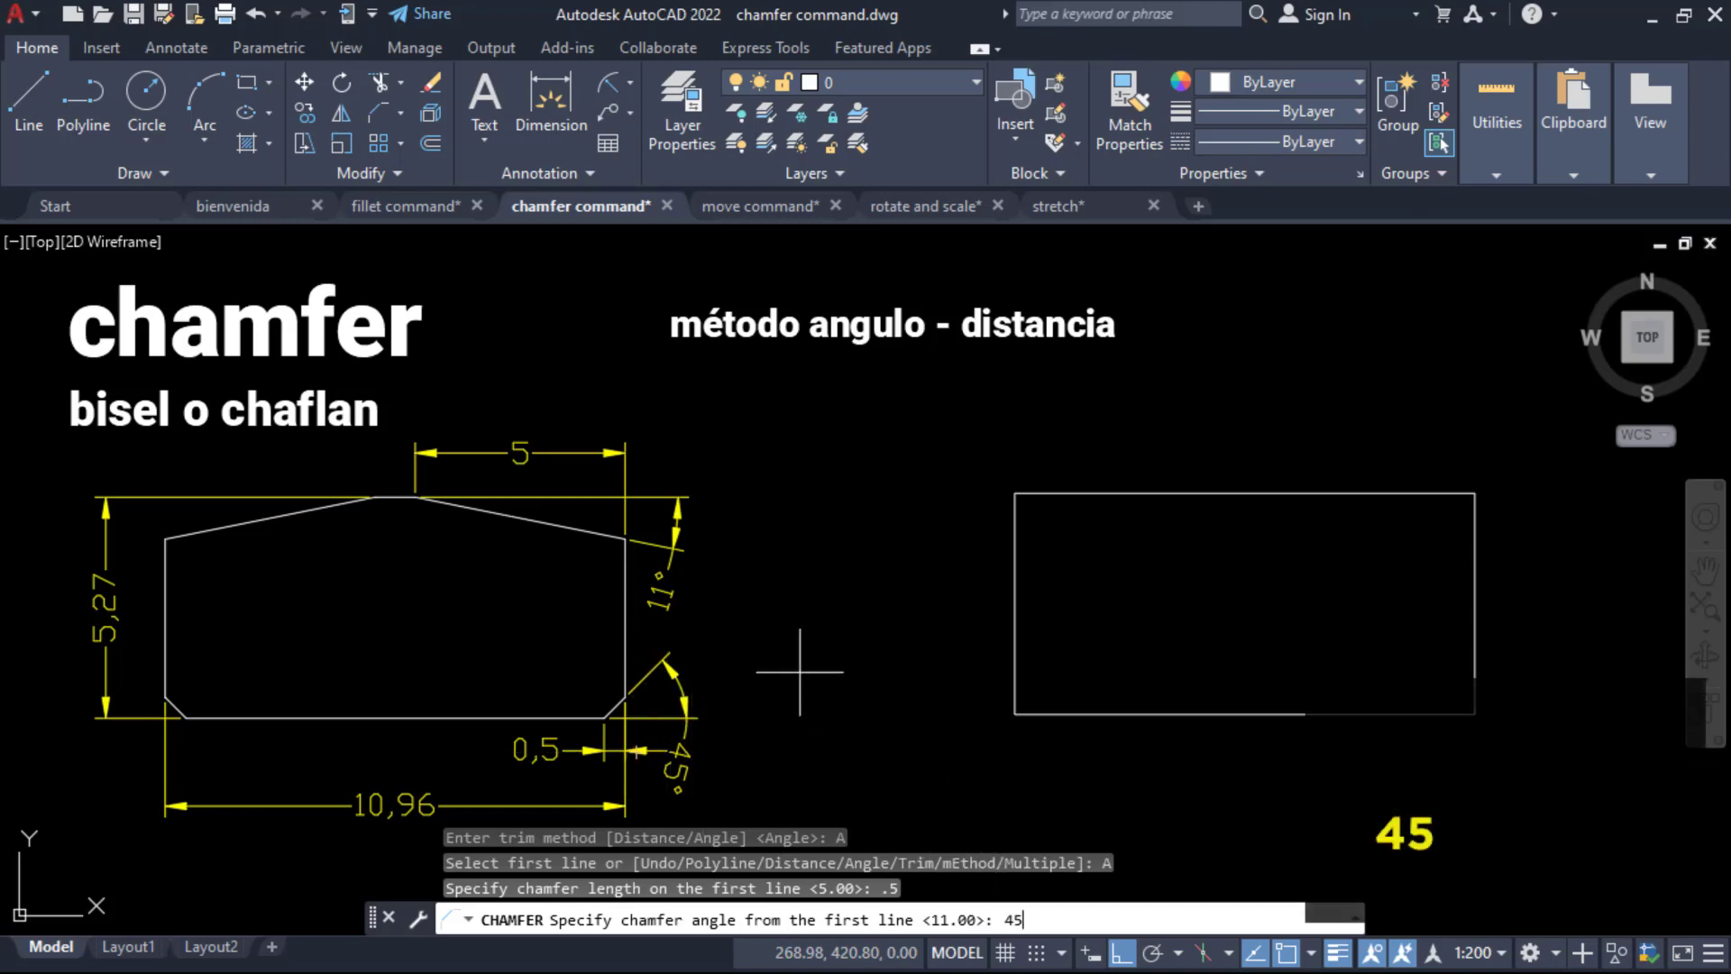
key("Return")
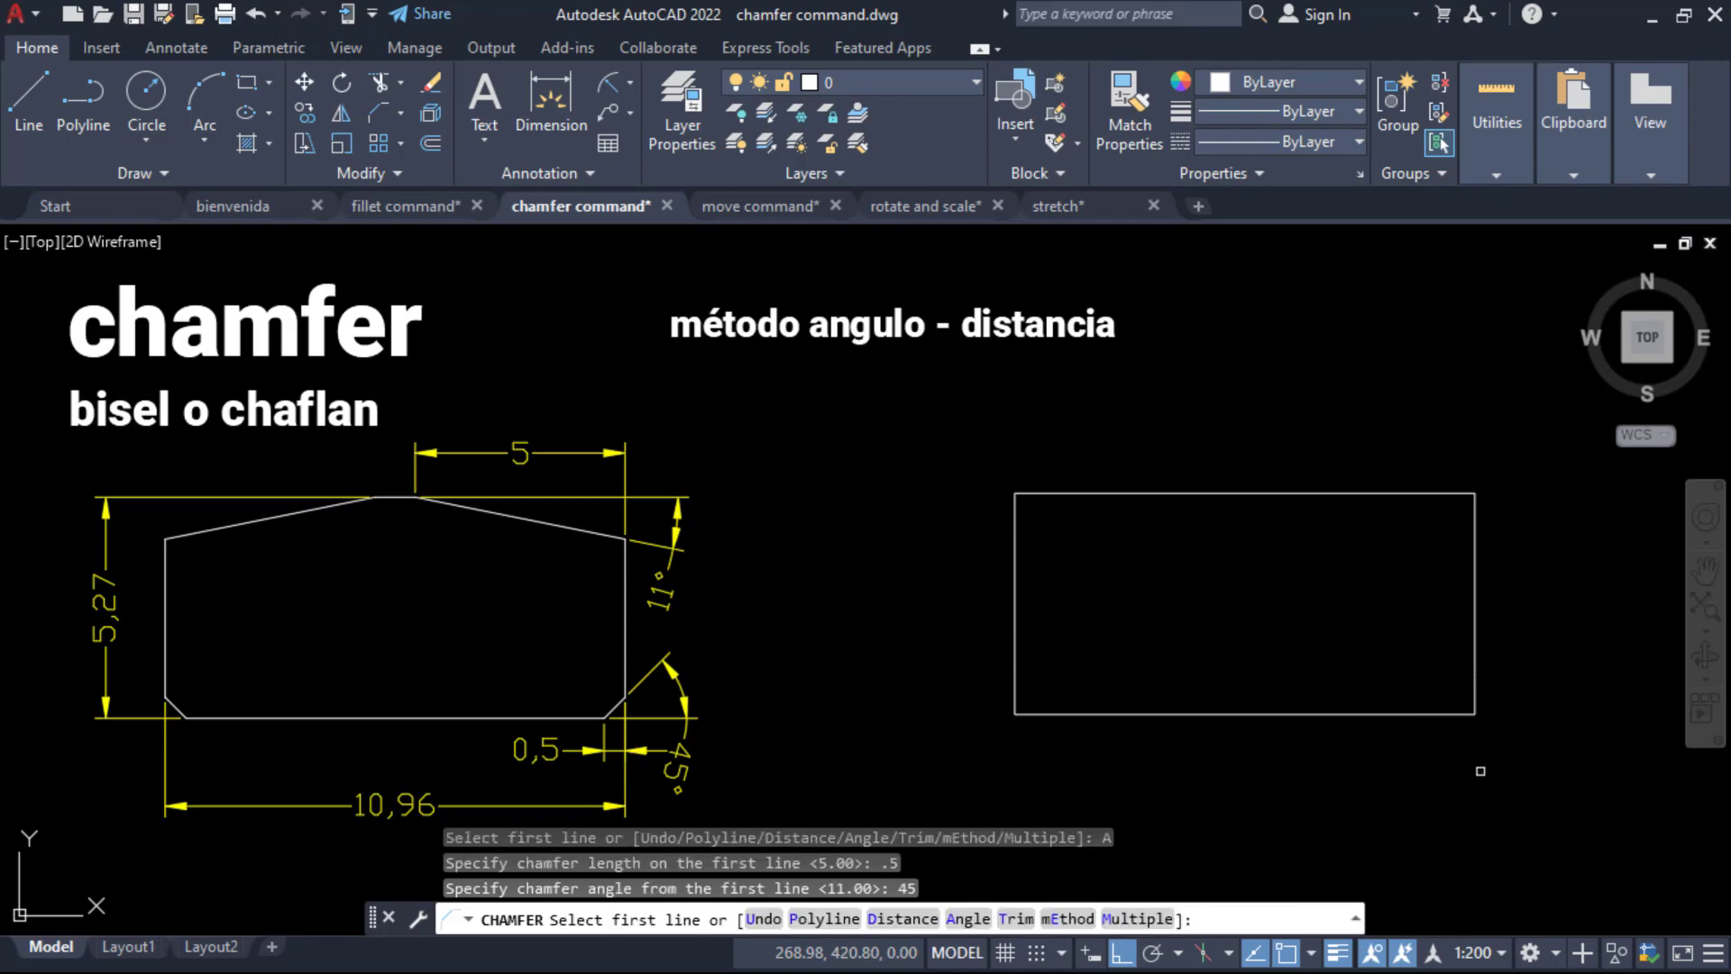
left_click(1434, 715)
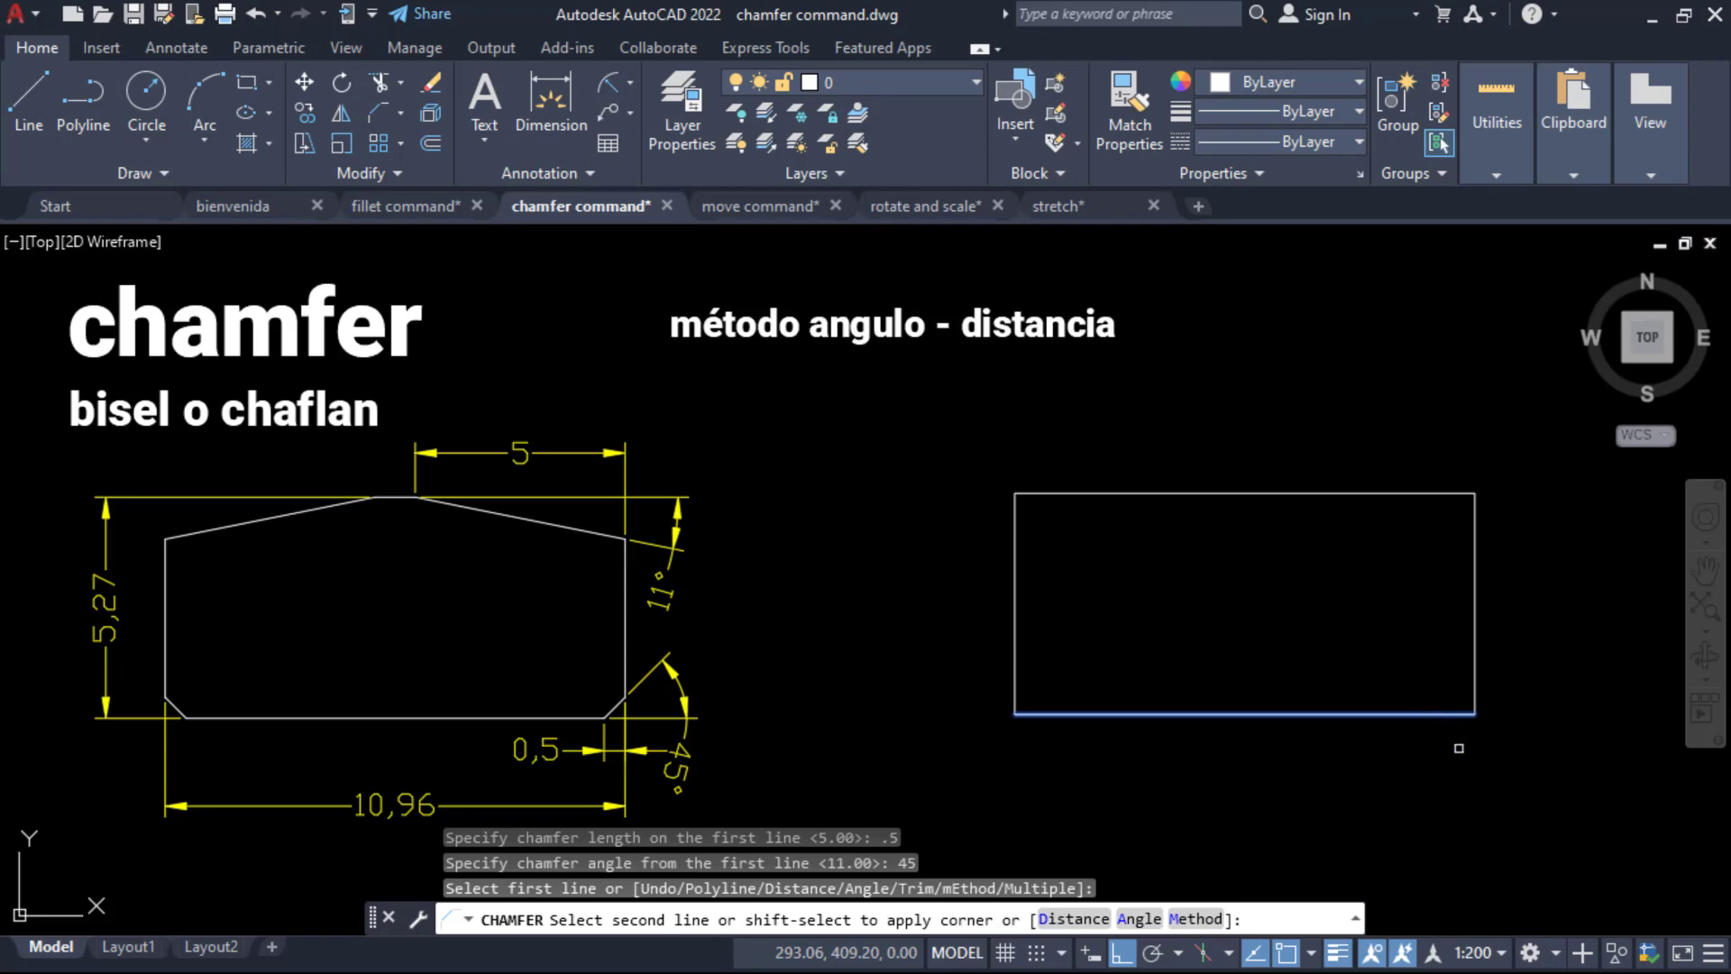
left_click(1475, 651)
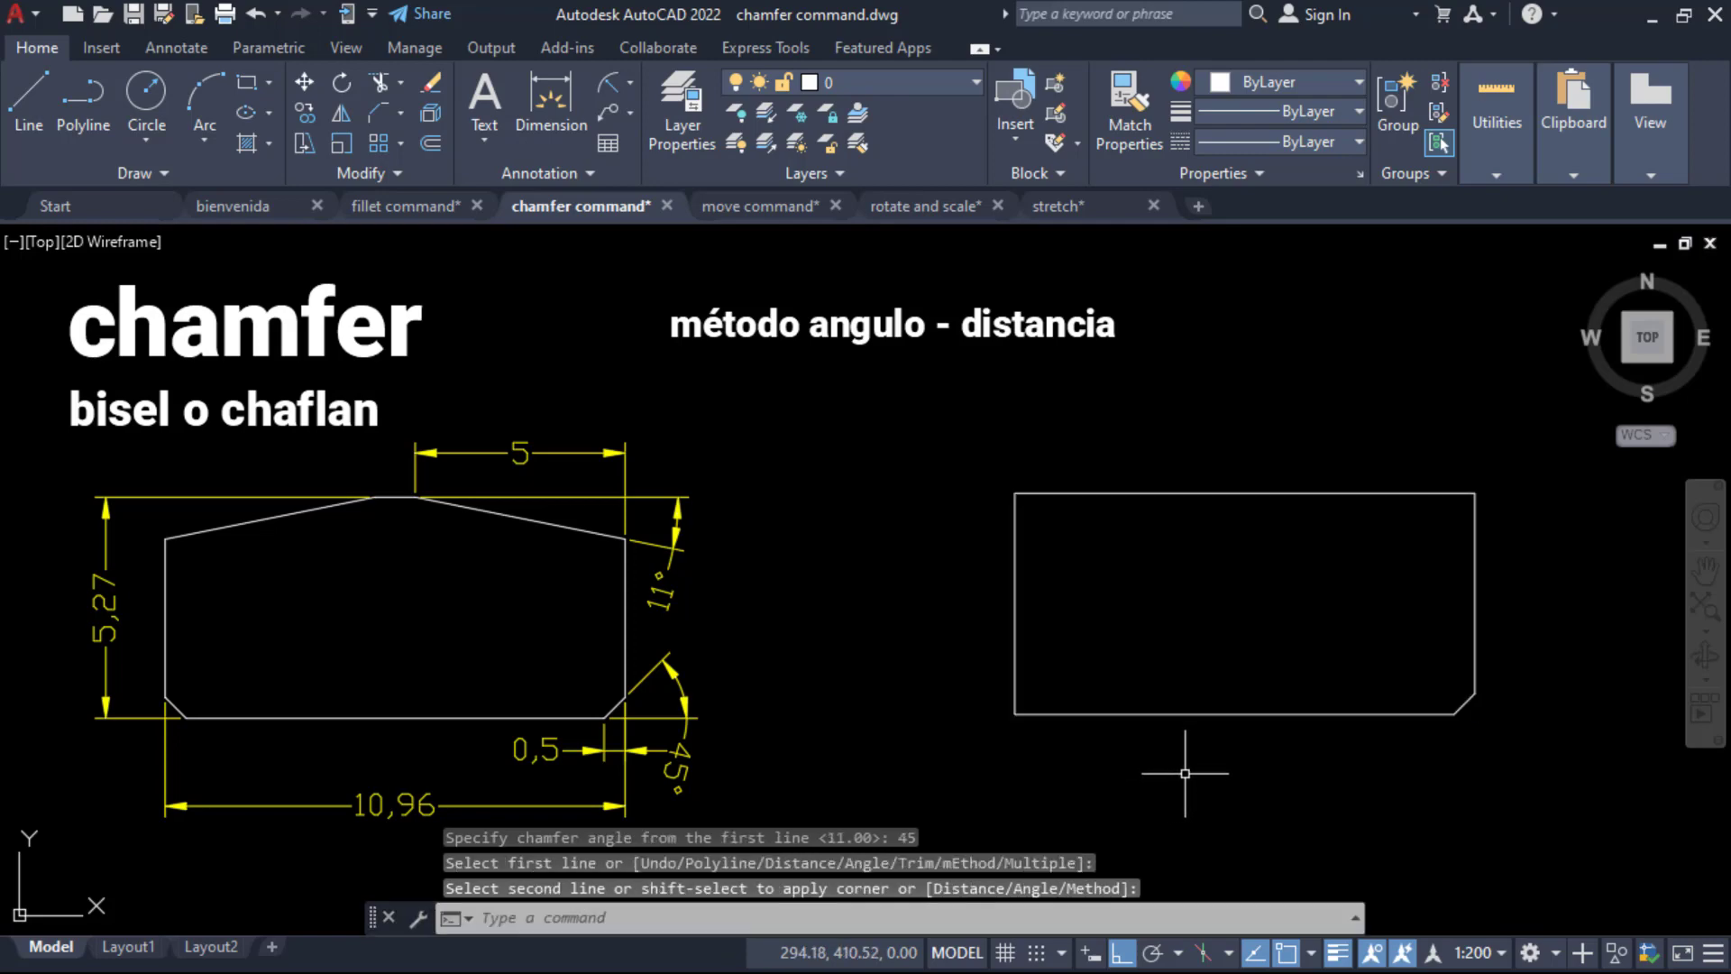
Chamfer the new rectangle's lower-left corner with the same 0.5 length and 45° angle.
key("Return")
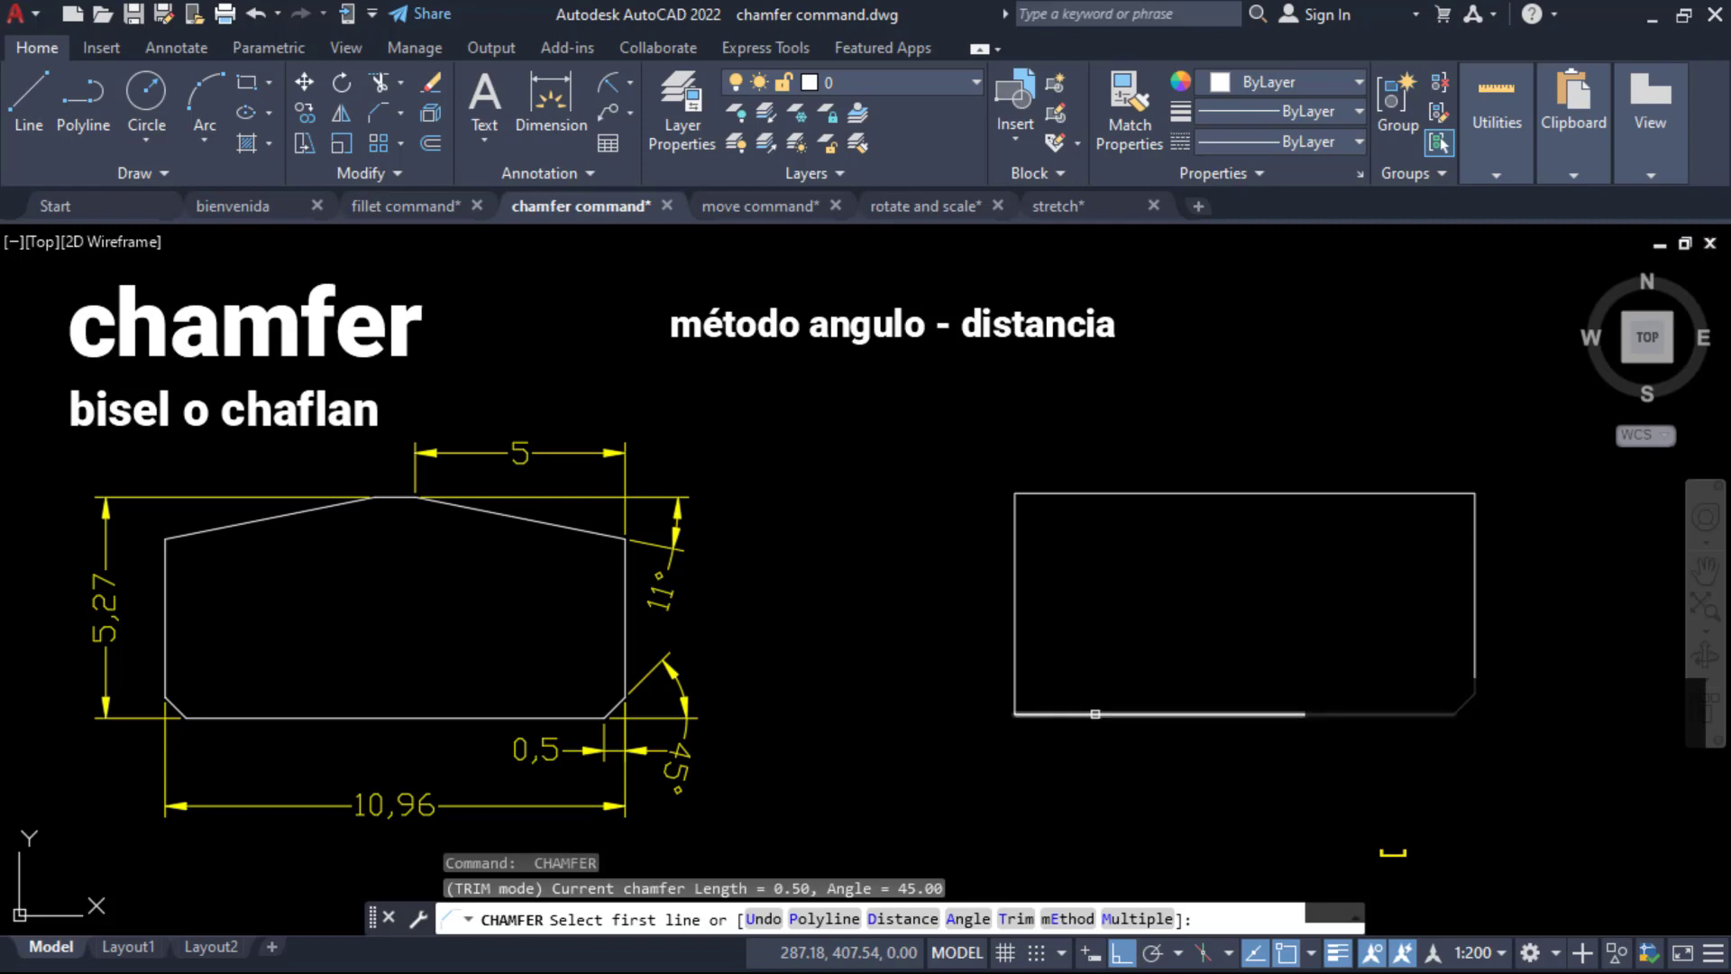
left_click(1087, 712)
left_click(1016, 685)
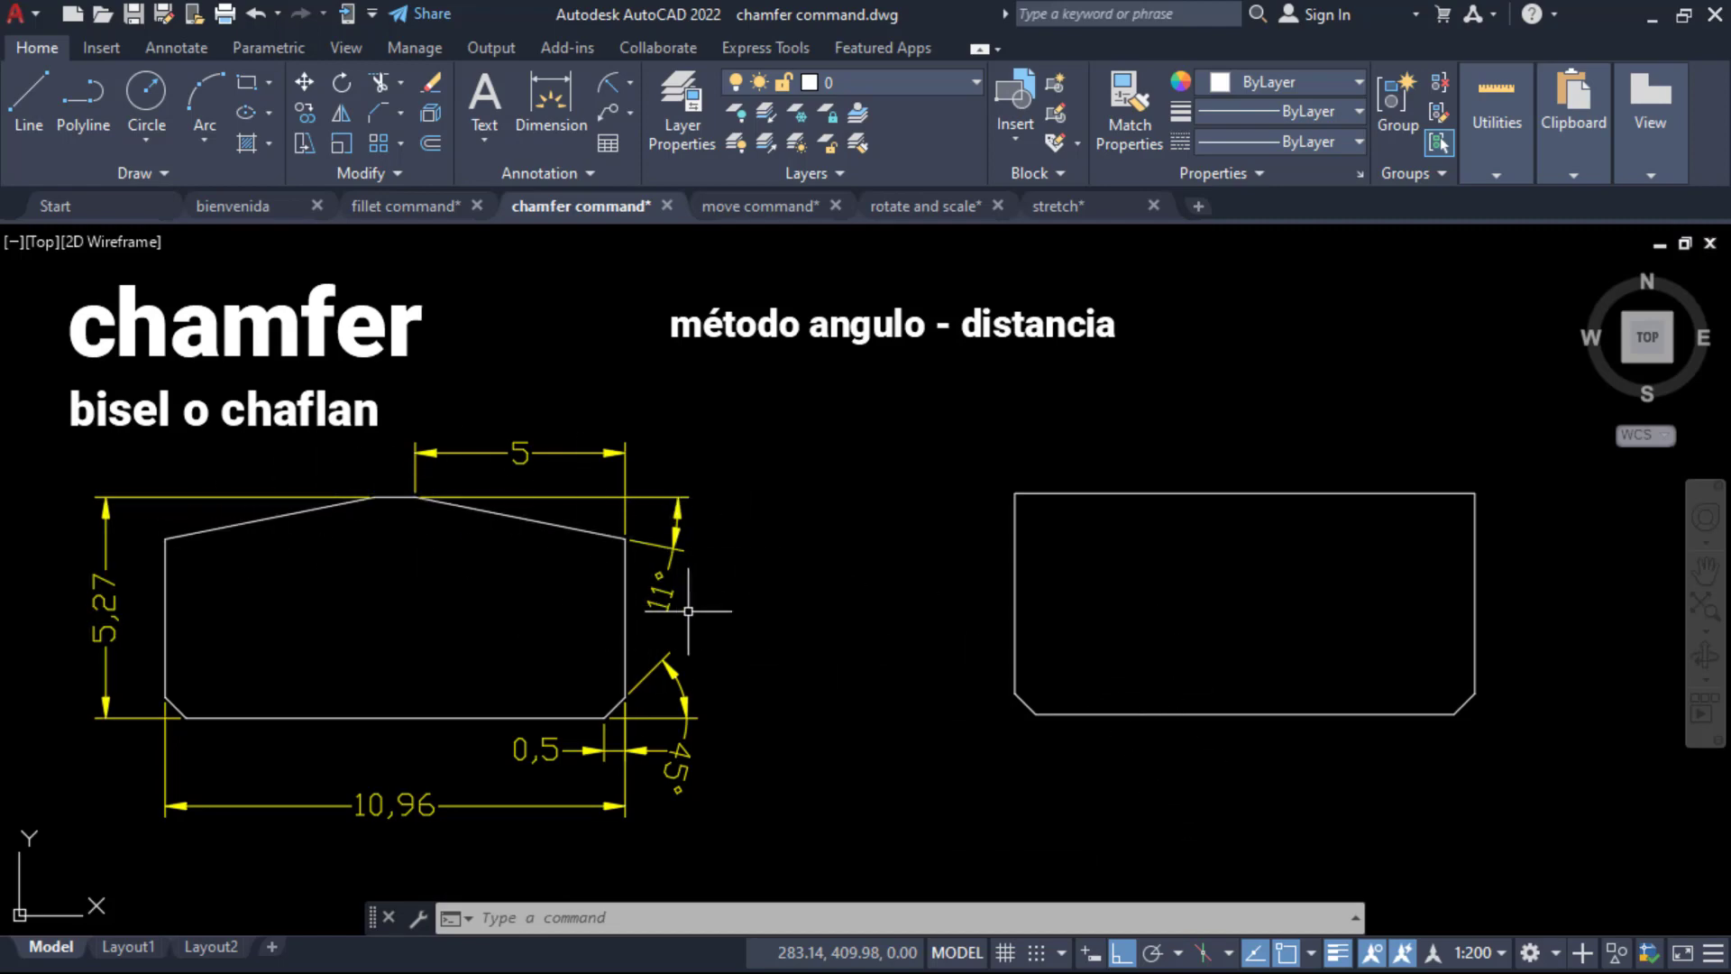
Chamfer the new rectangle's upper-right corner by the Angle method with length 5 along the top edge and an 11° angle.
left_click(377, 112)
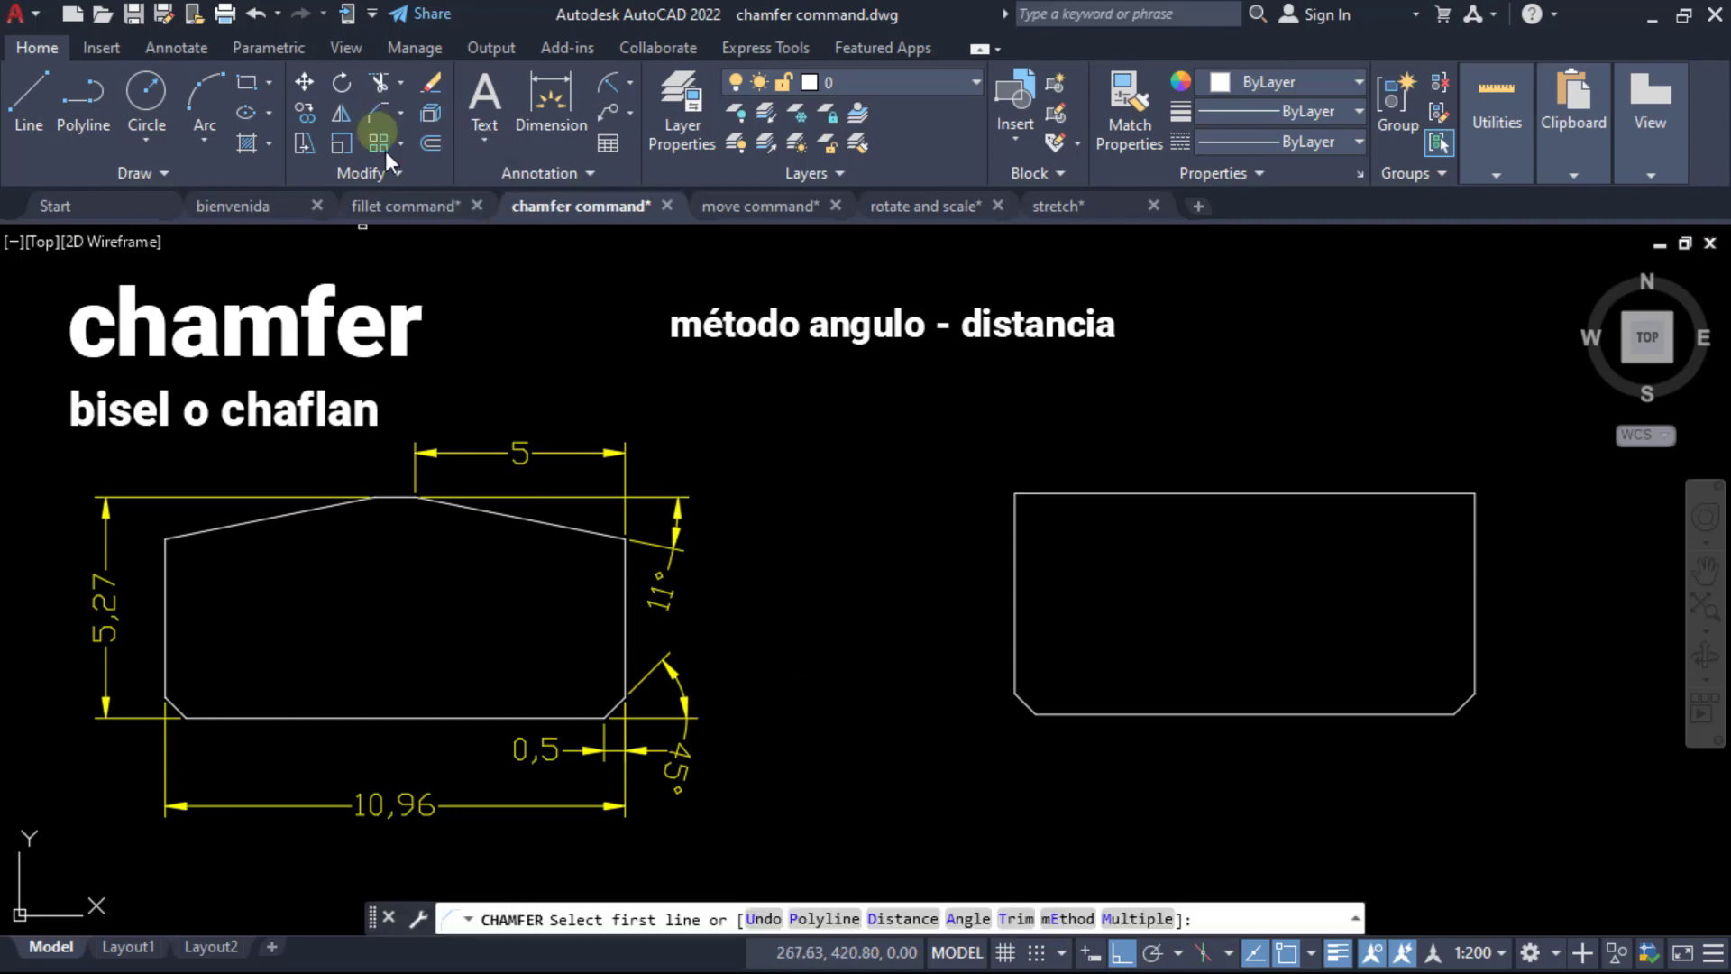
type("E")
key("Return")
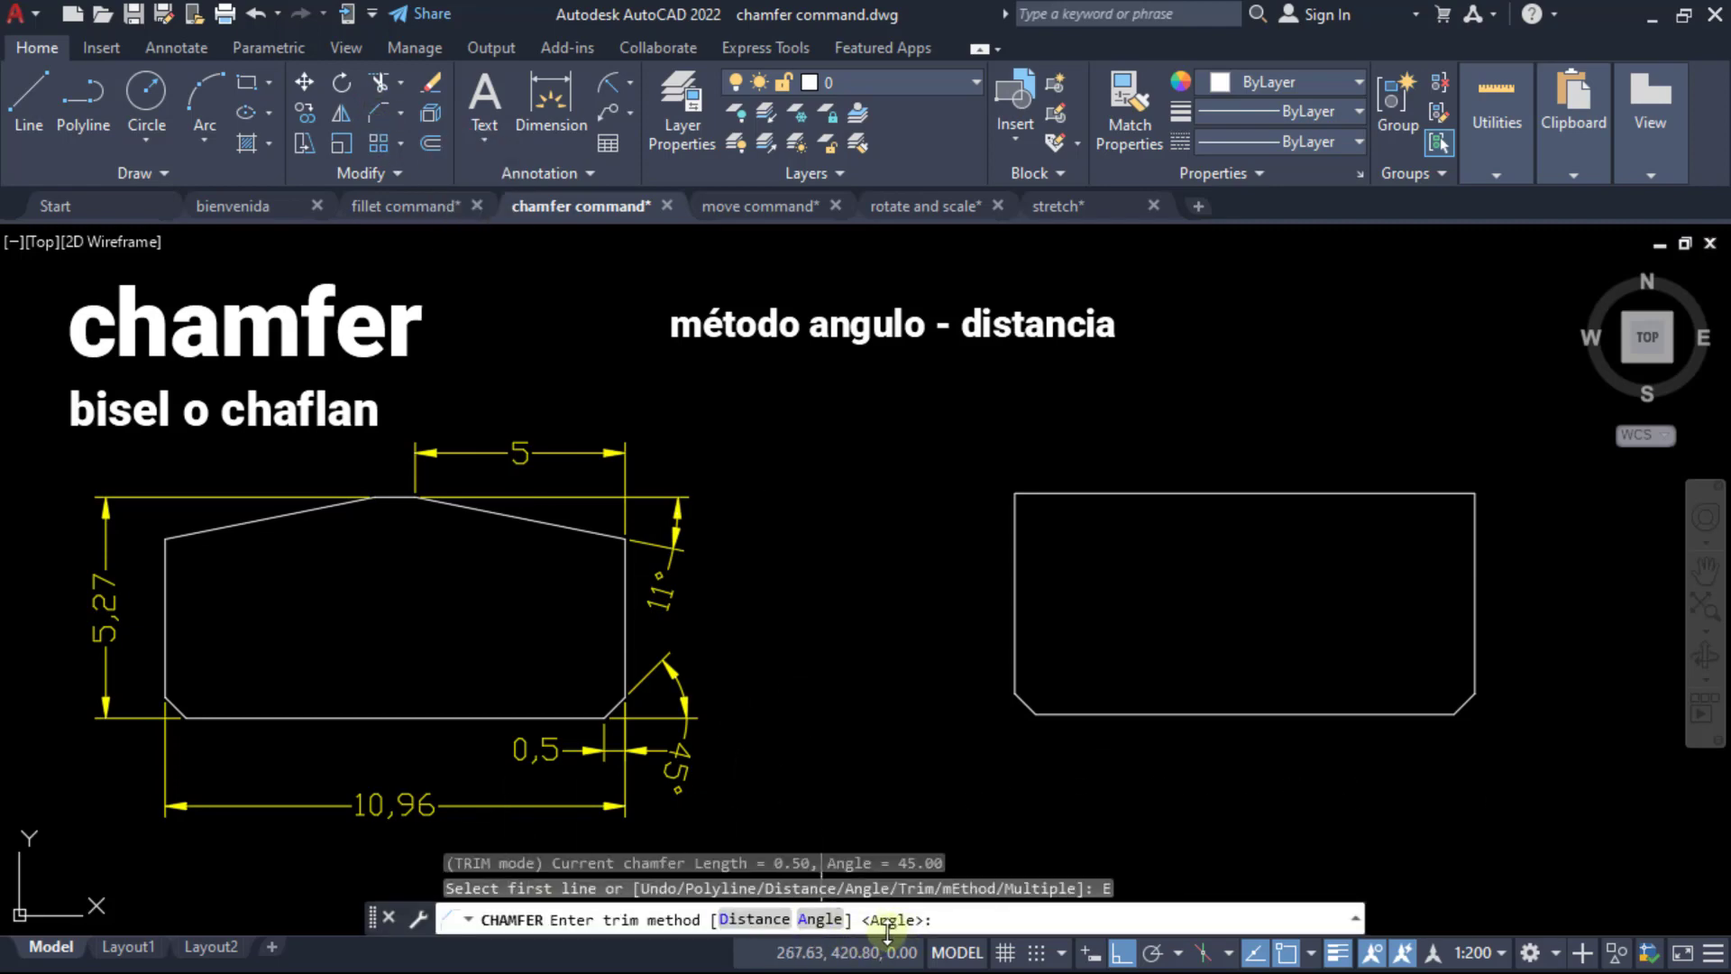
left_click(823, 920)
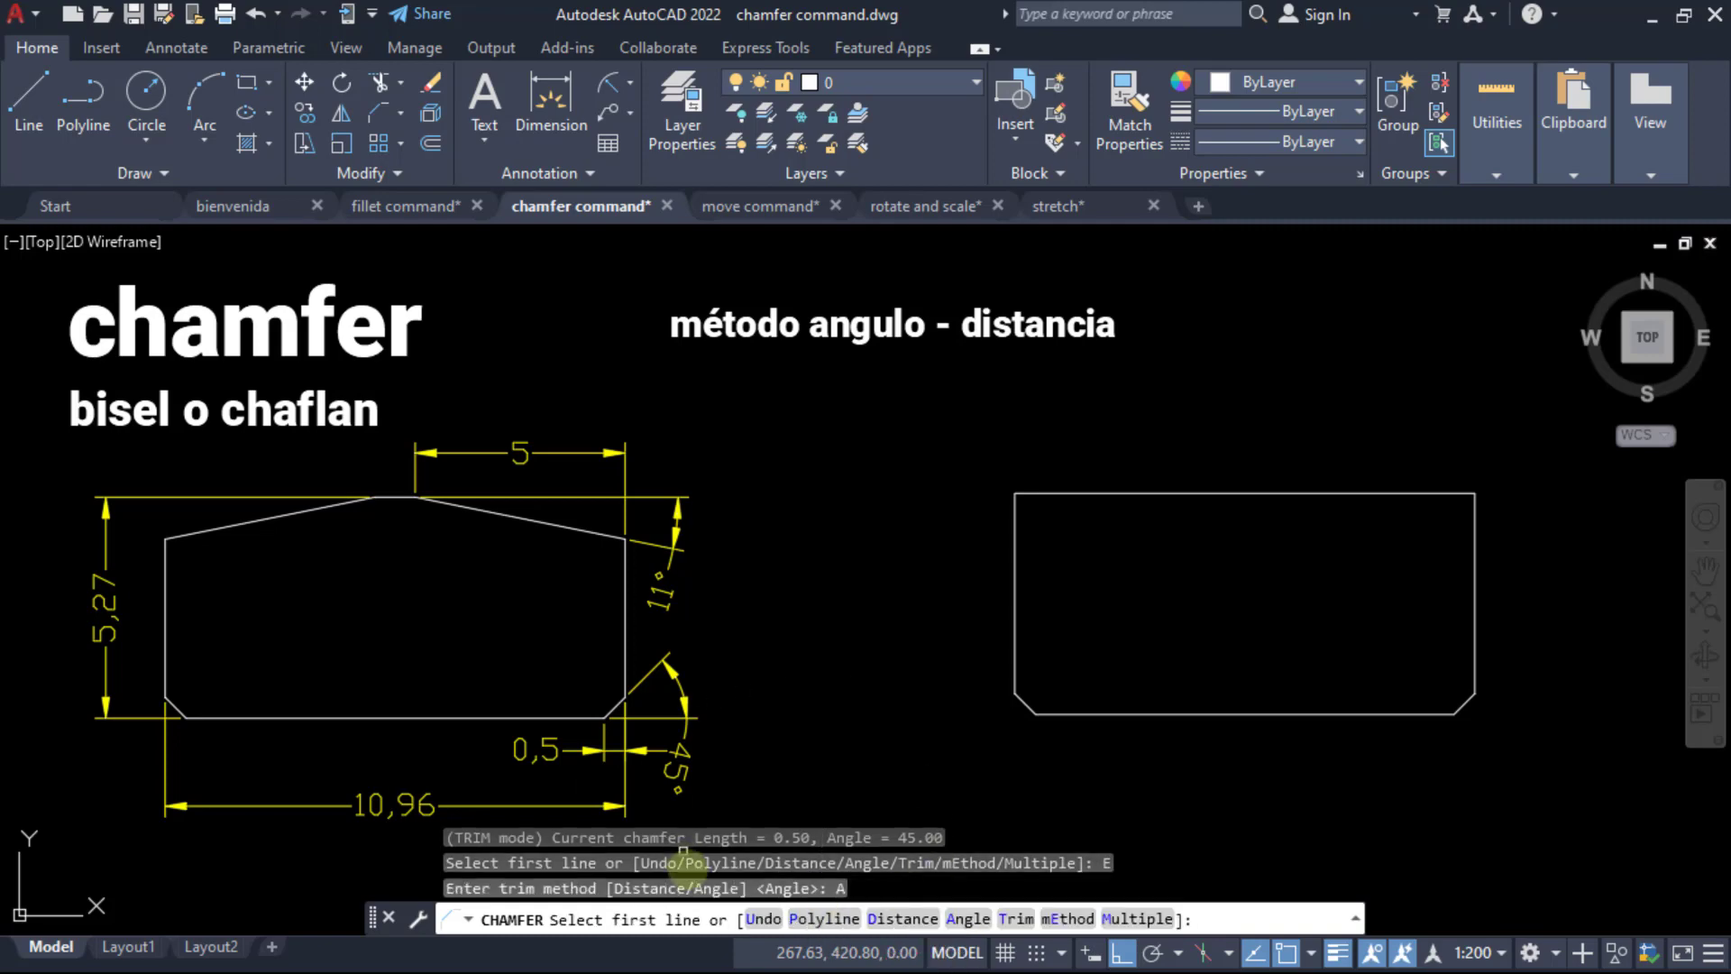
left_click(968, 919)
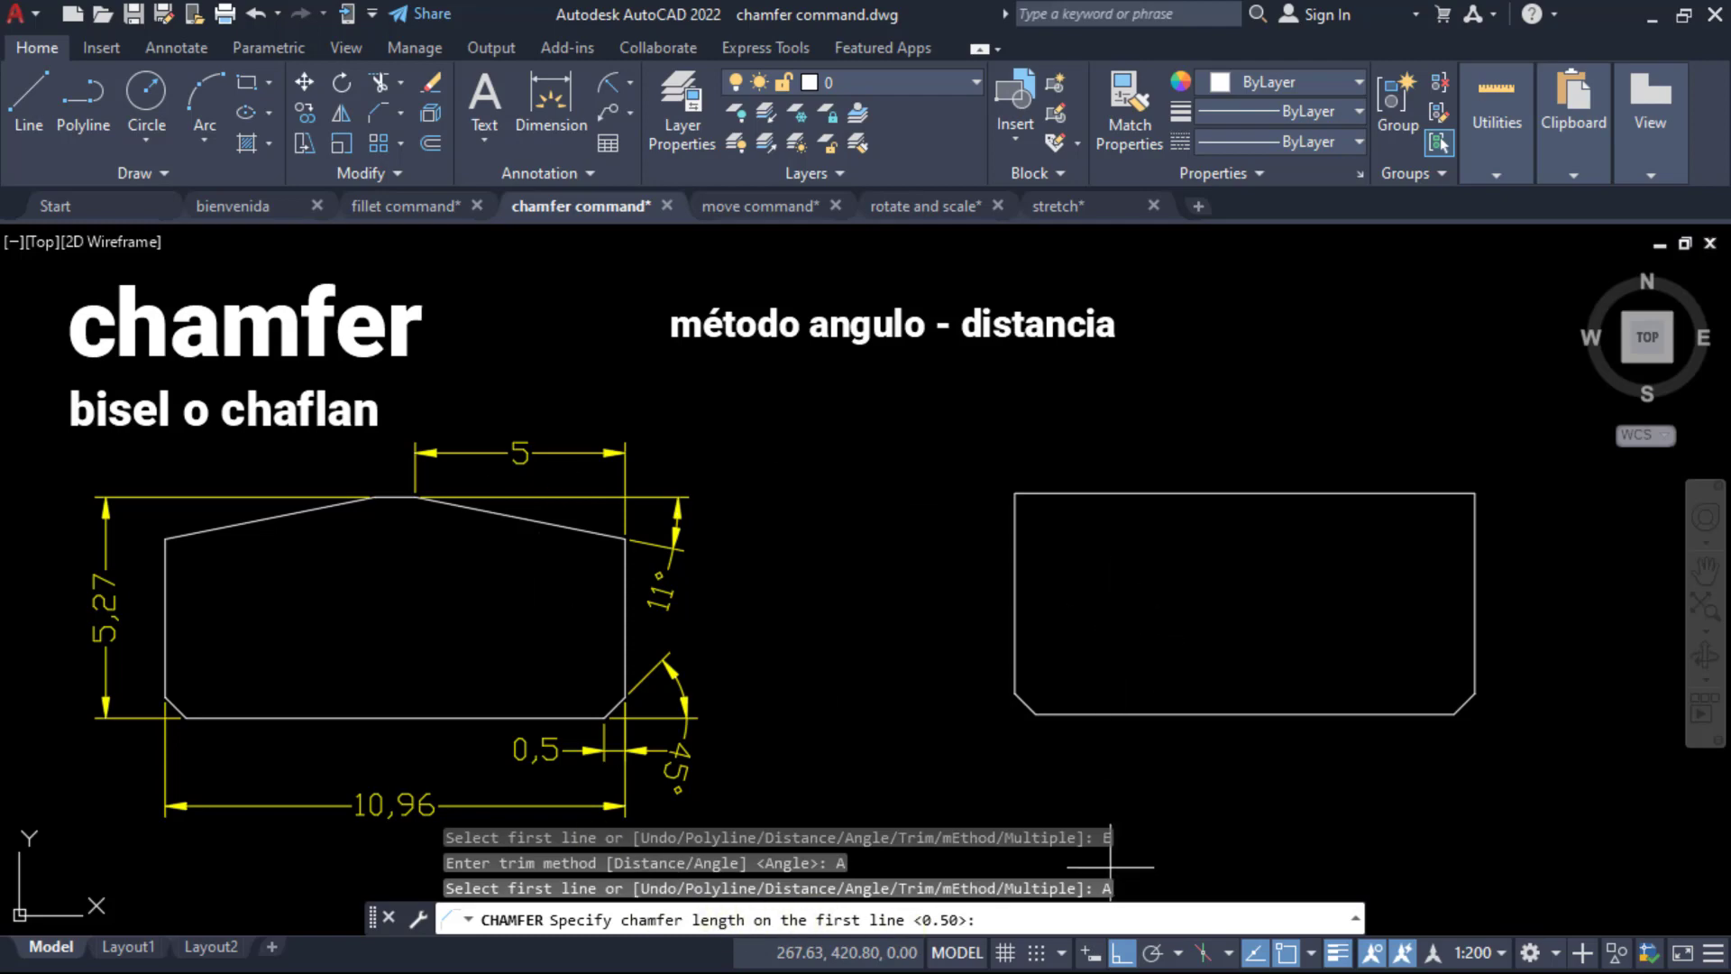
type("5")
key("Return")
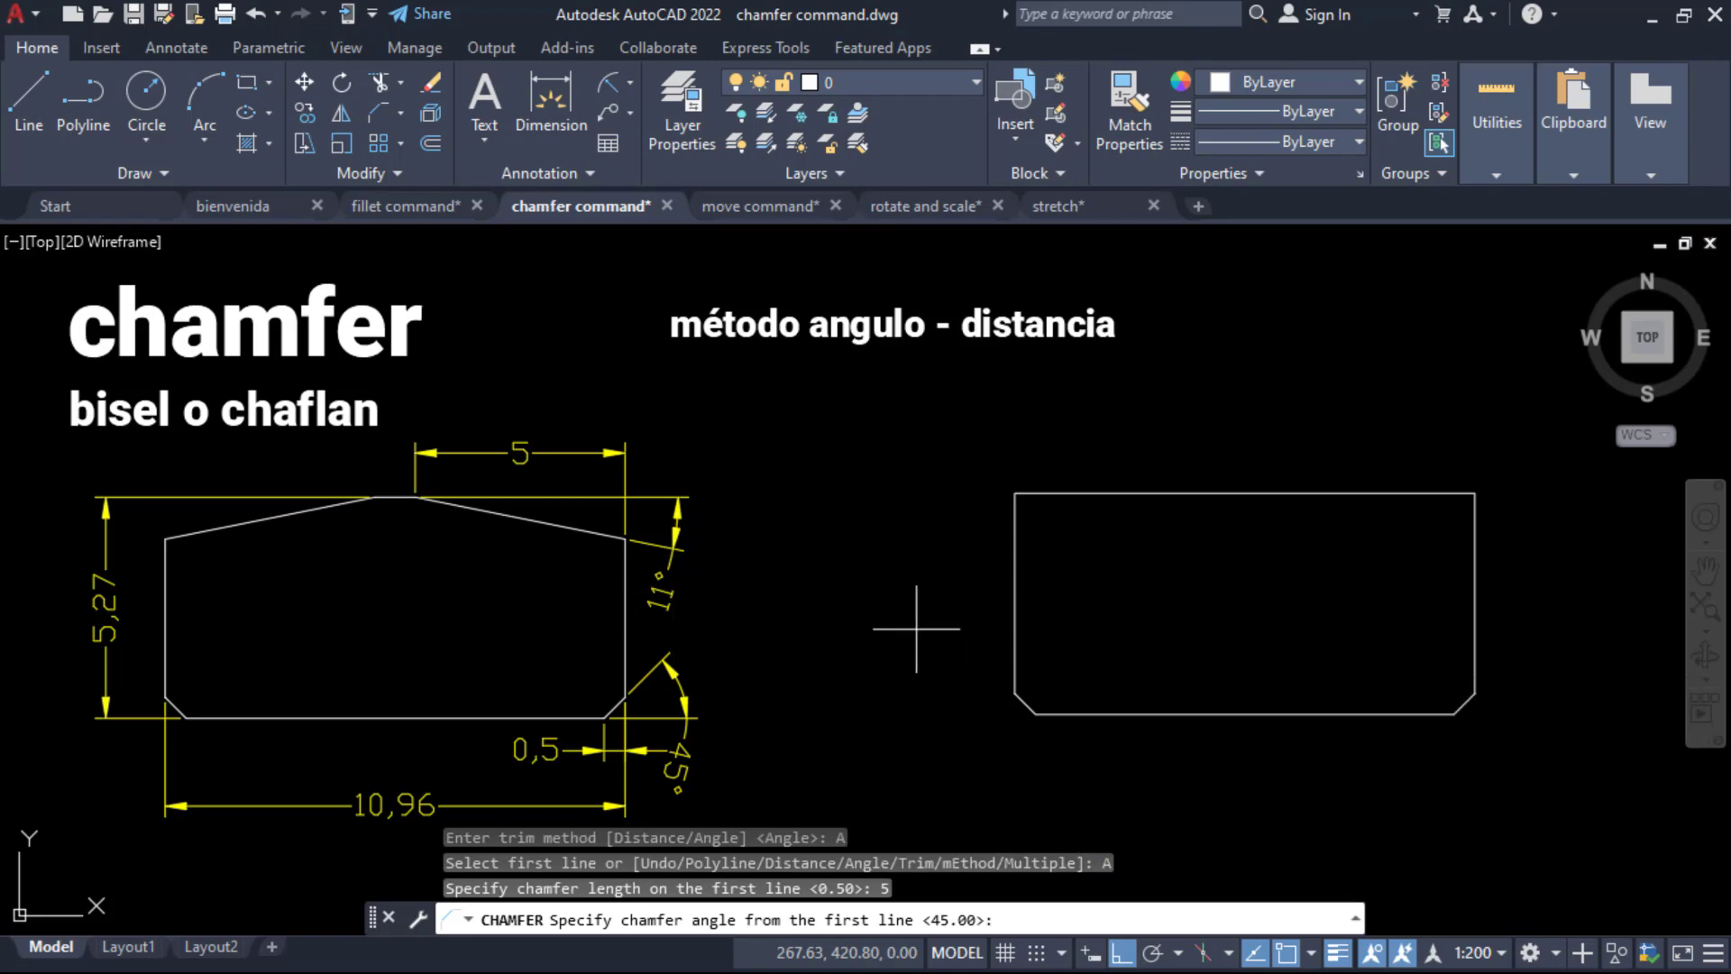
type("11")
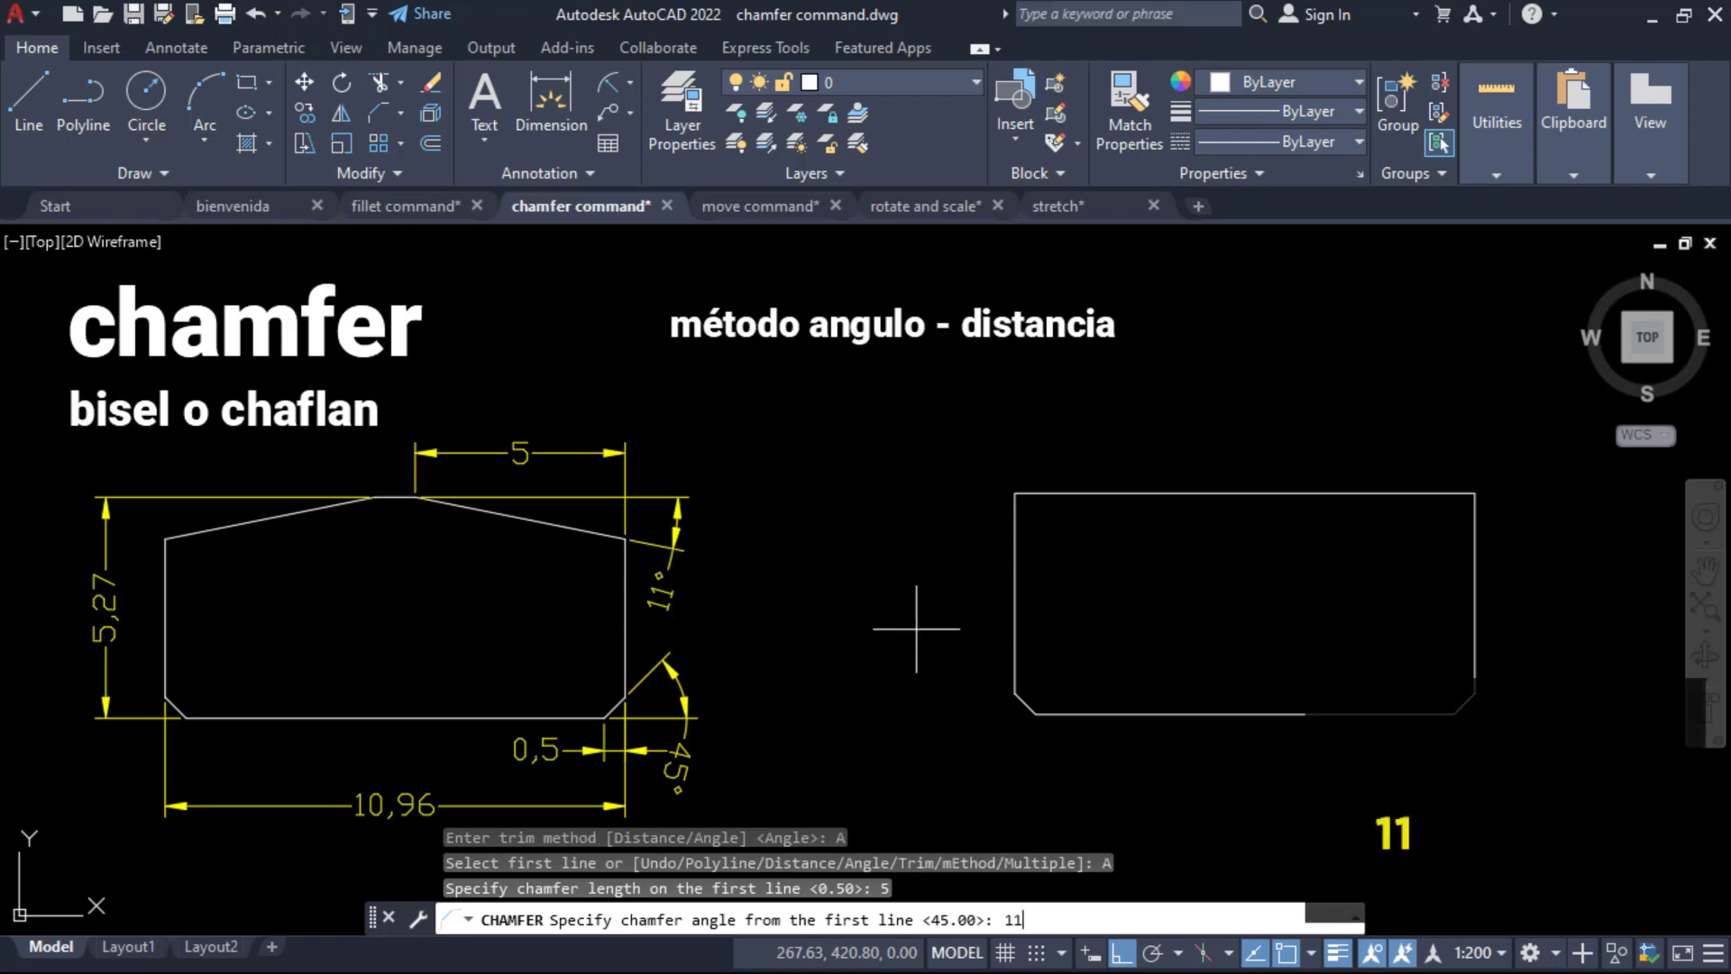
key("Return")
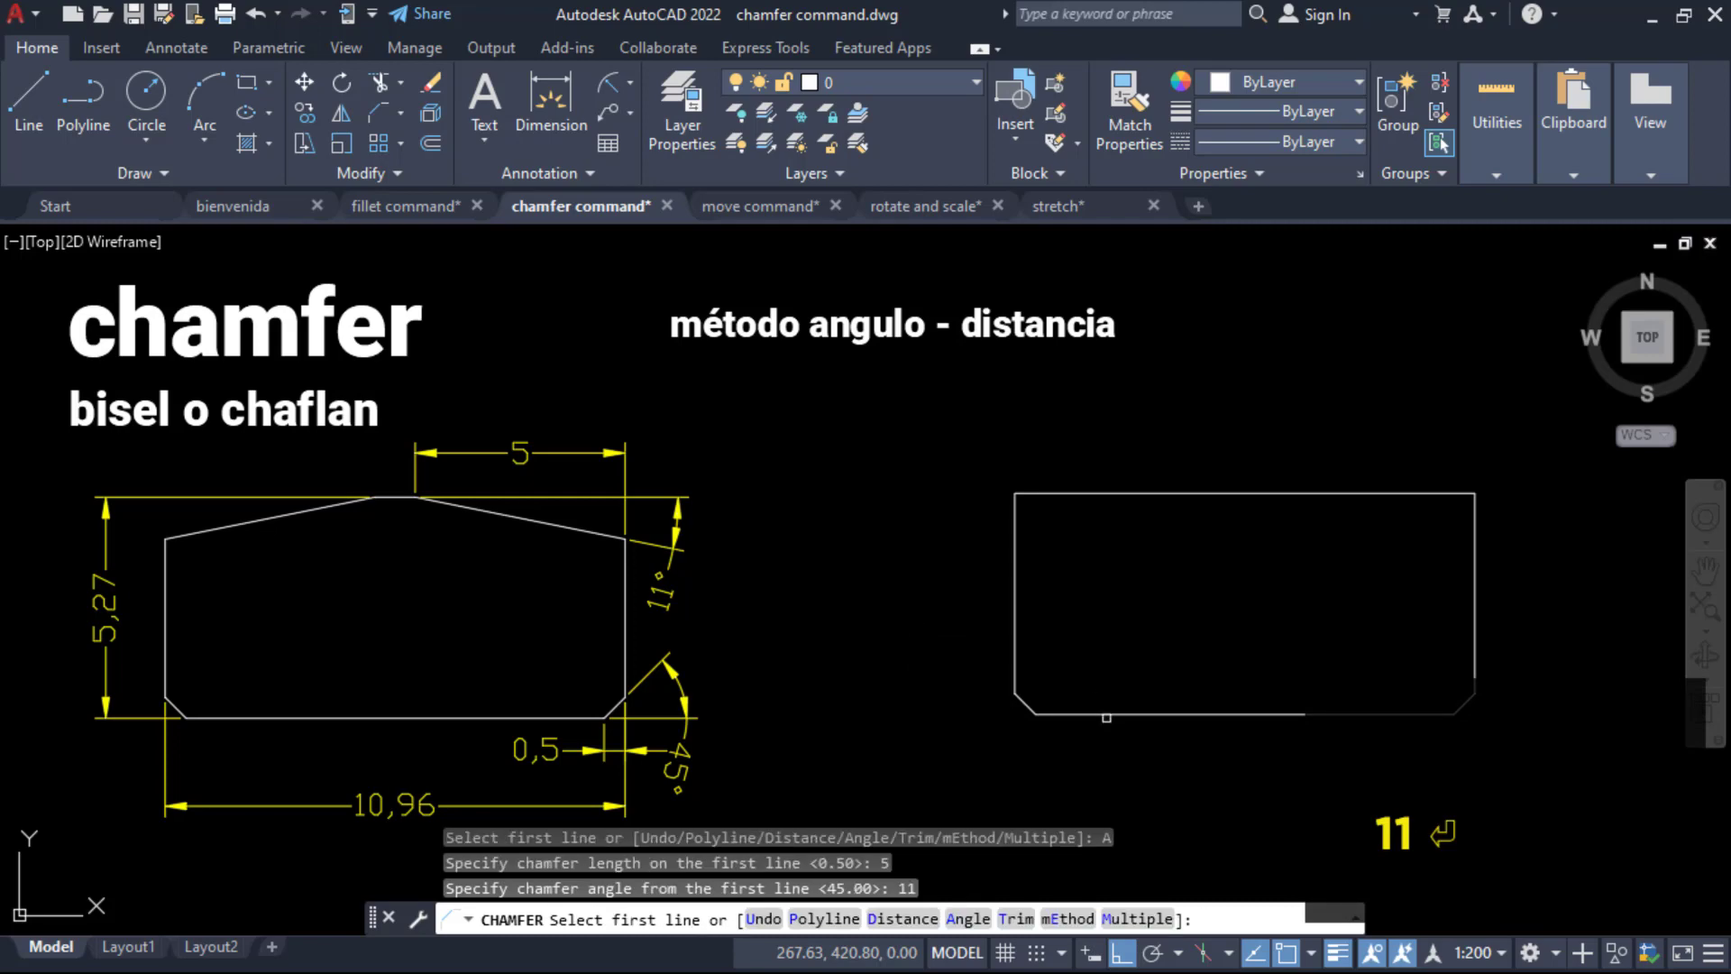
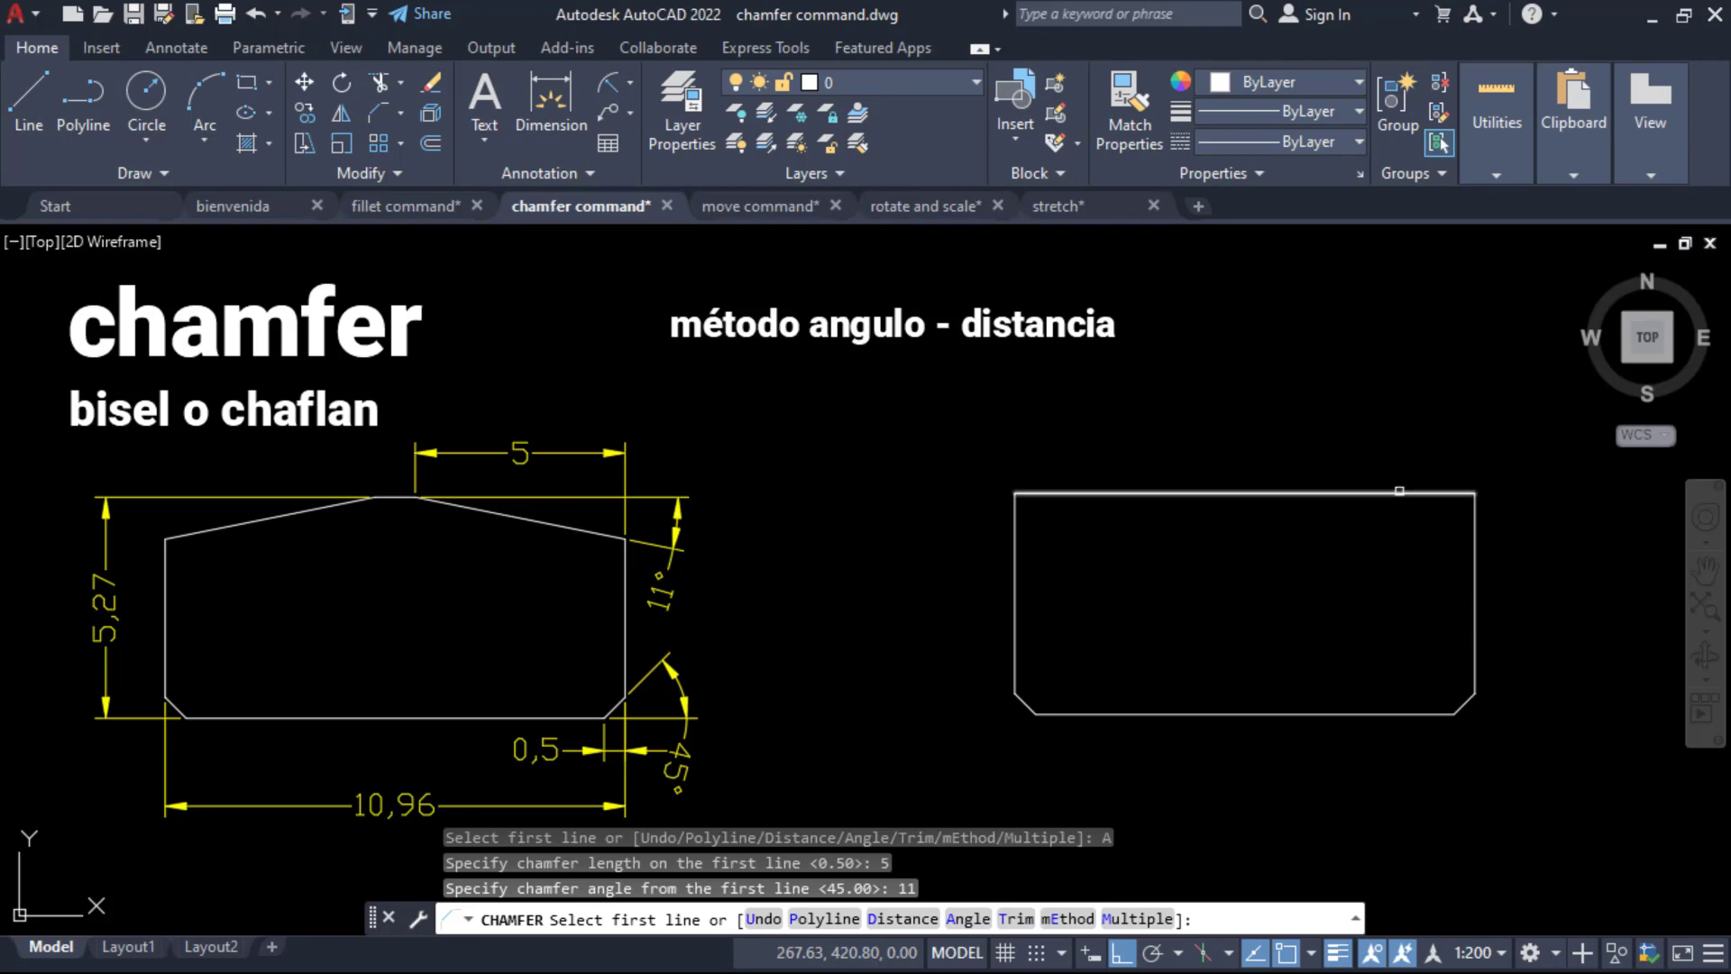
left_click(1399, 492)
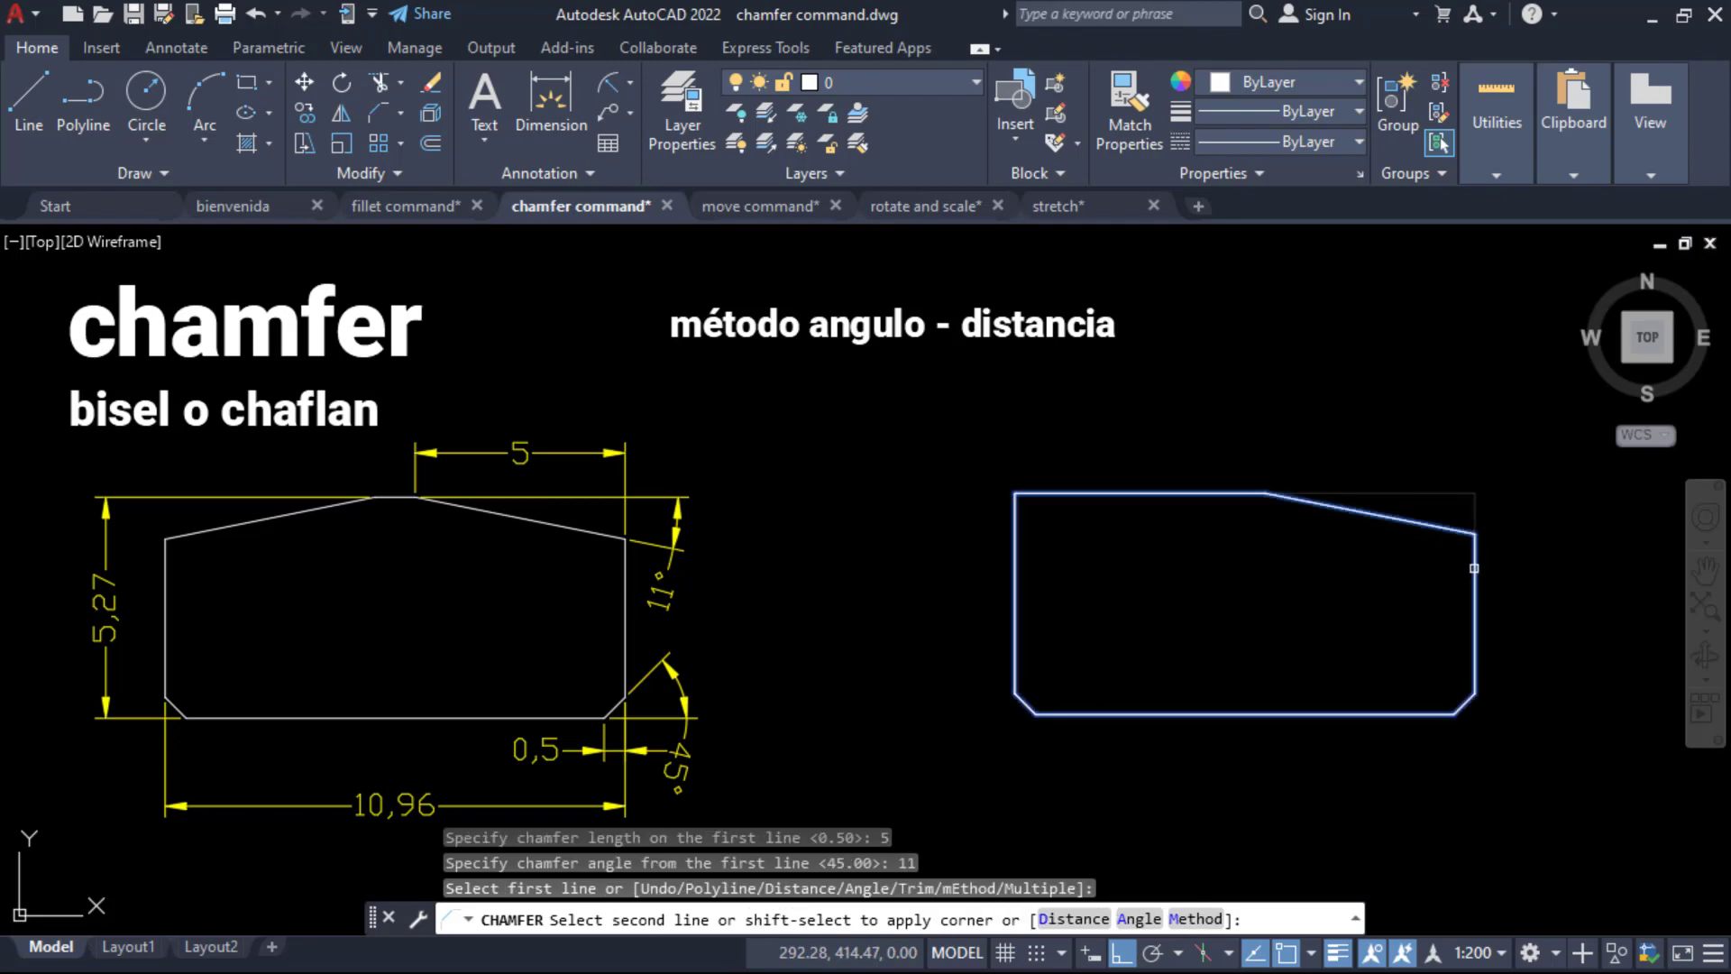
left_click(1475, 568)
Try to chamfer the upper-left corner with the same values, taking the left edge as the first line and the top edge second.
key("Return")
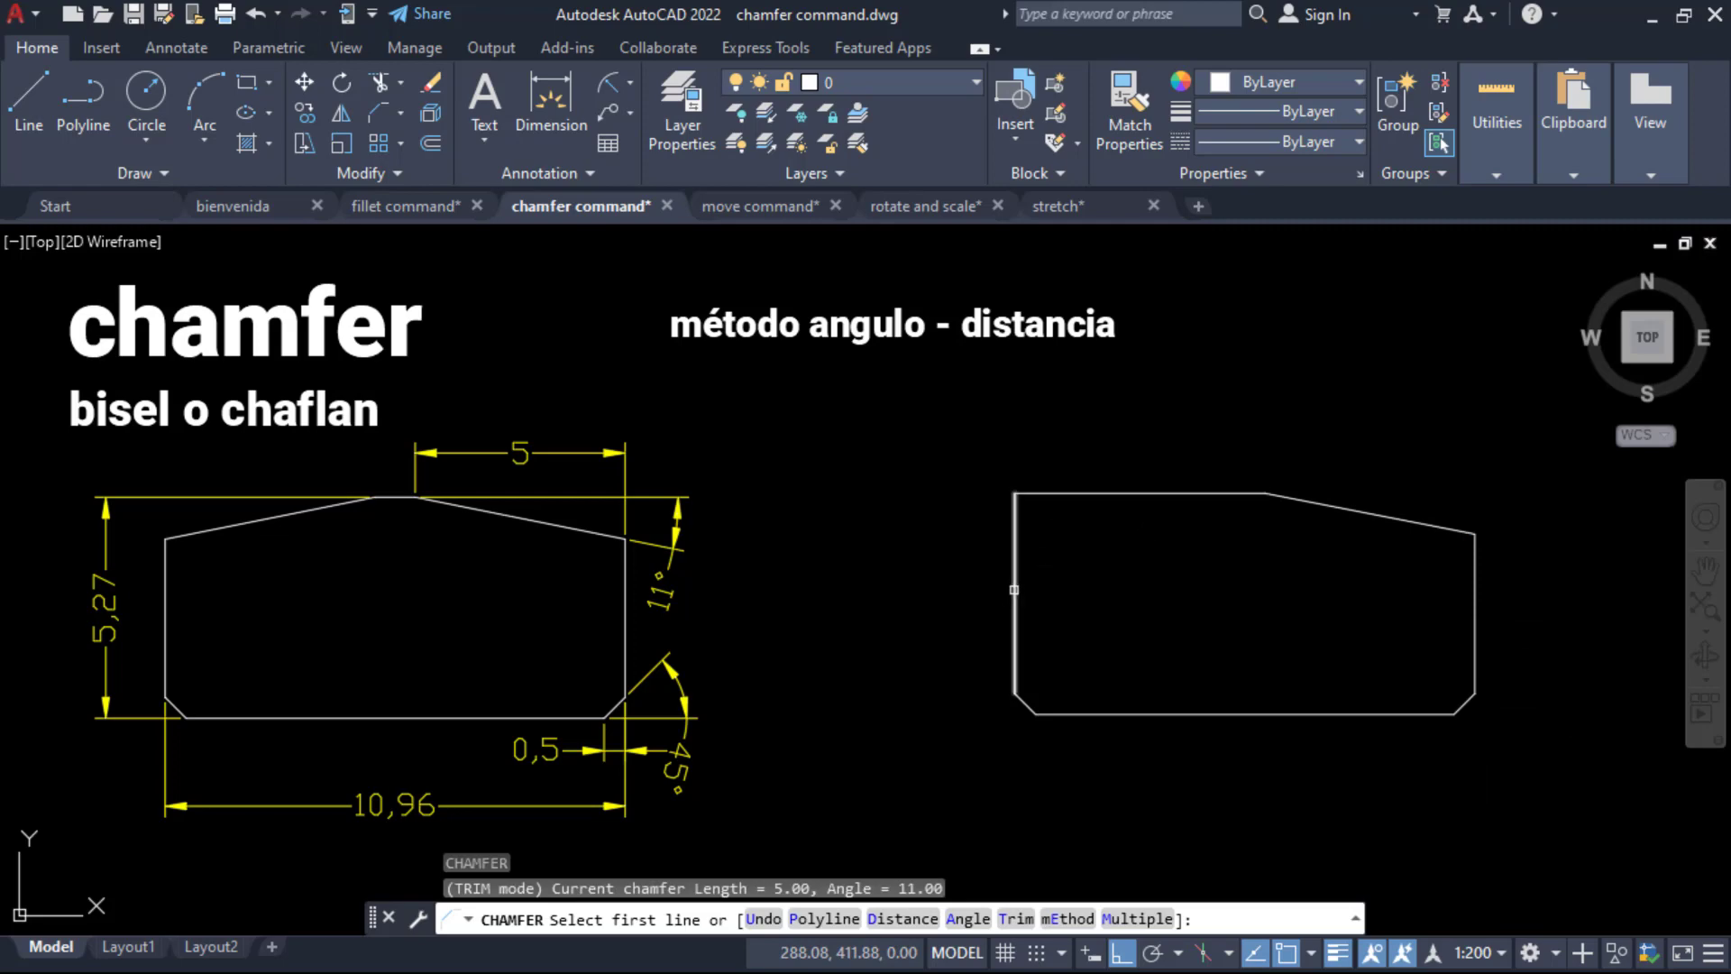
left_click(1017, 580)
left_click(1096, 494)
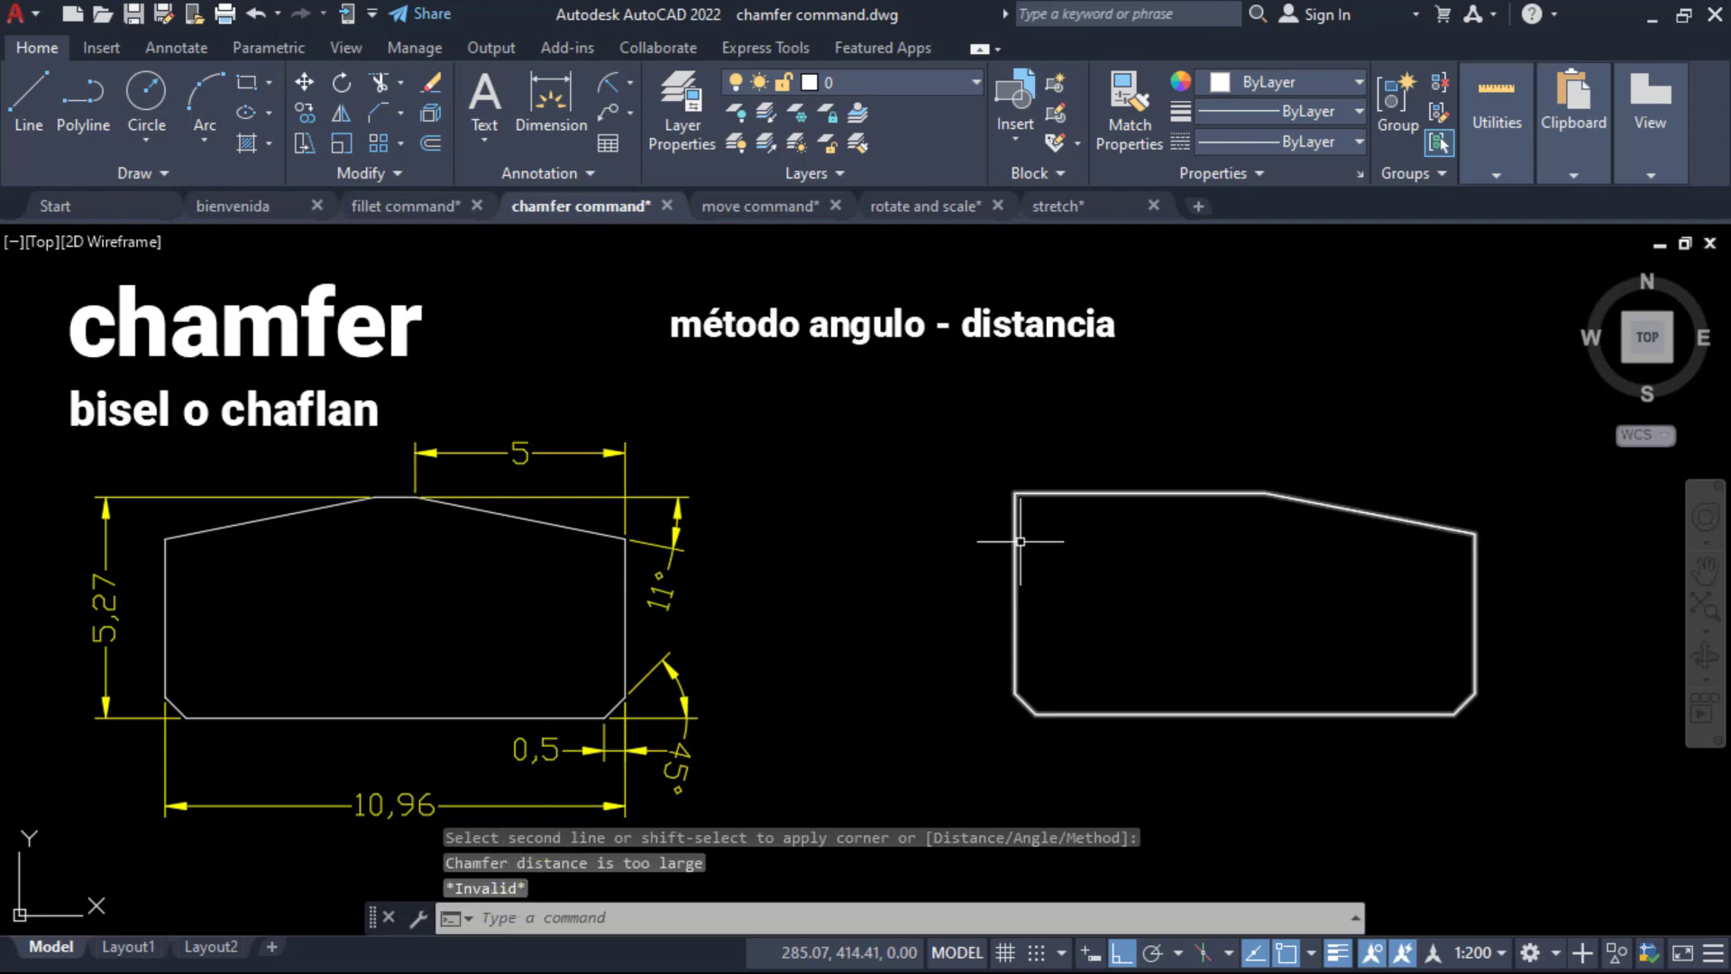
left_click(1015, 596)
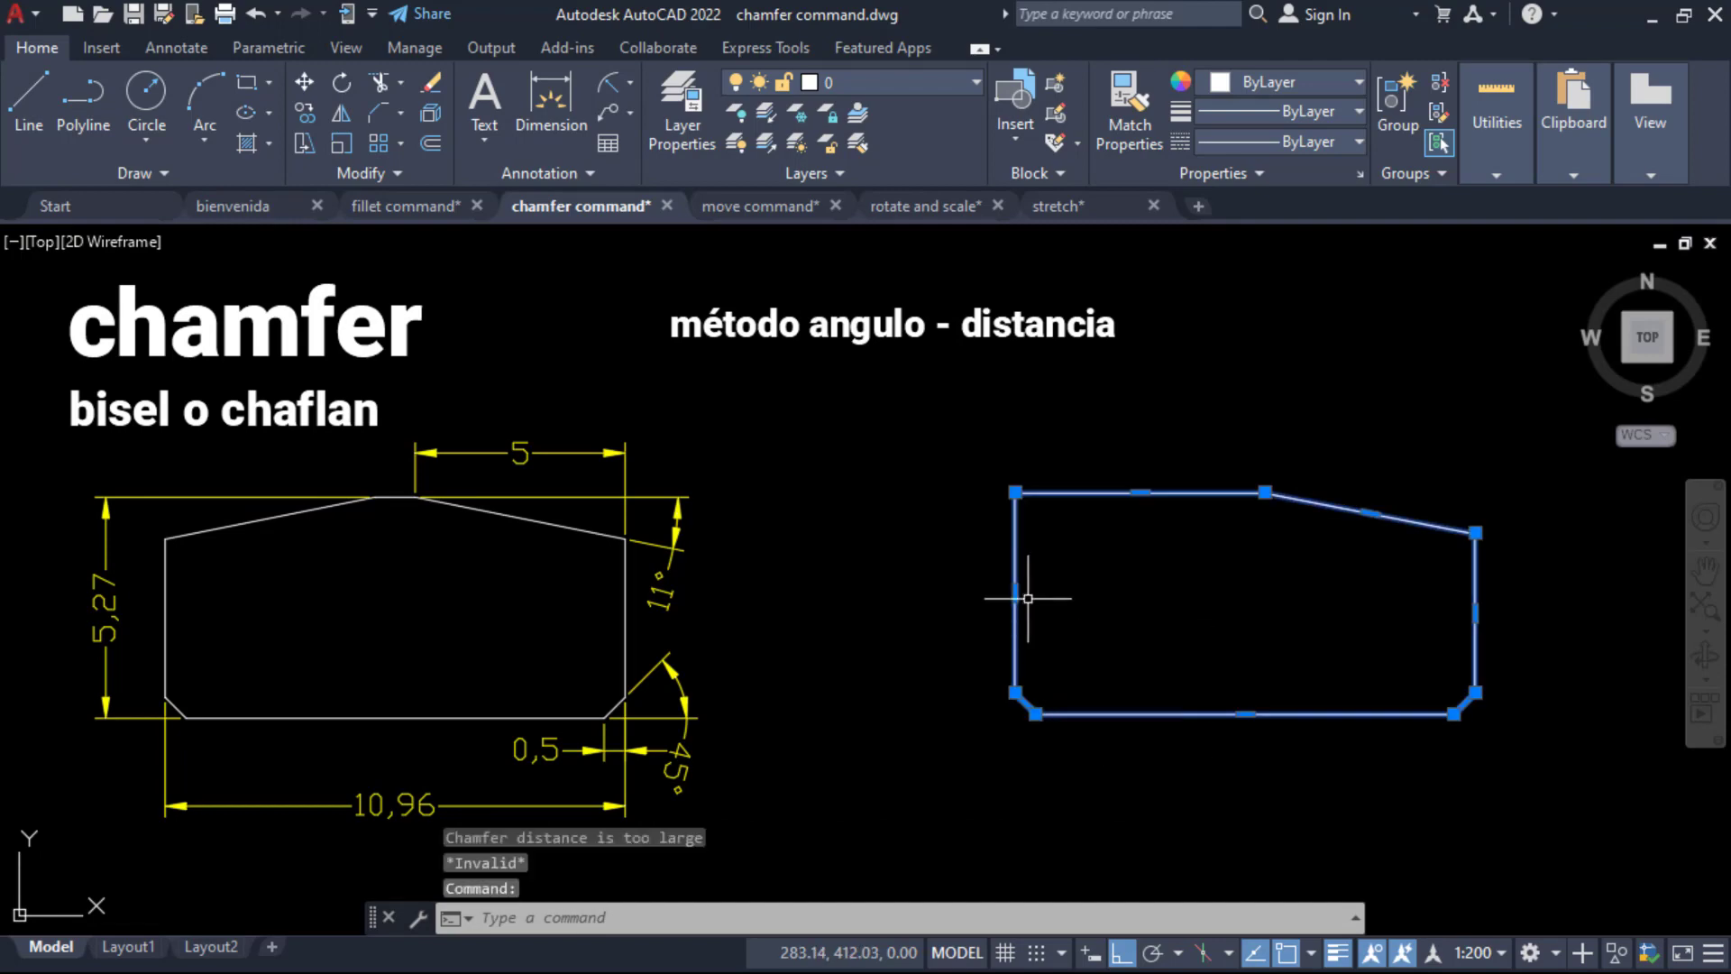
key("Escape")
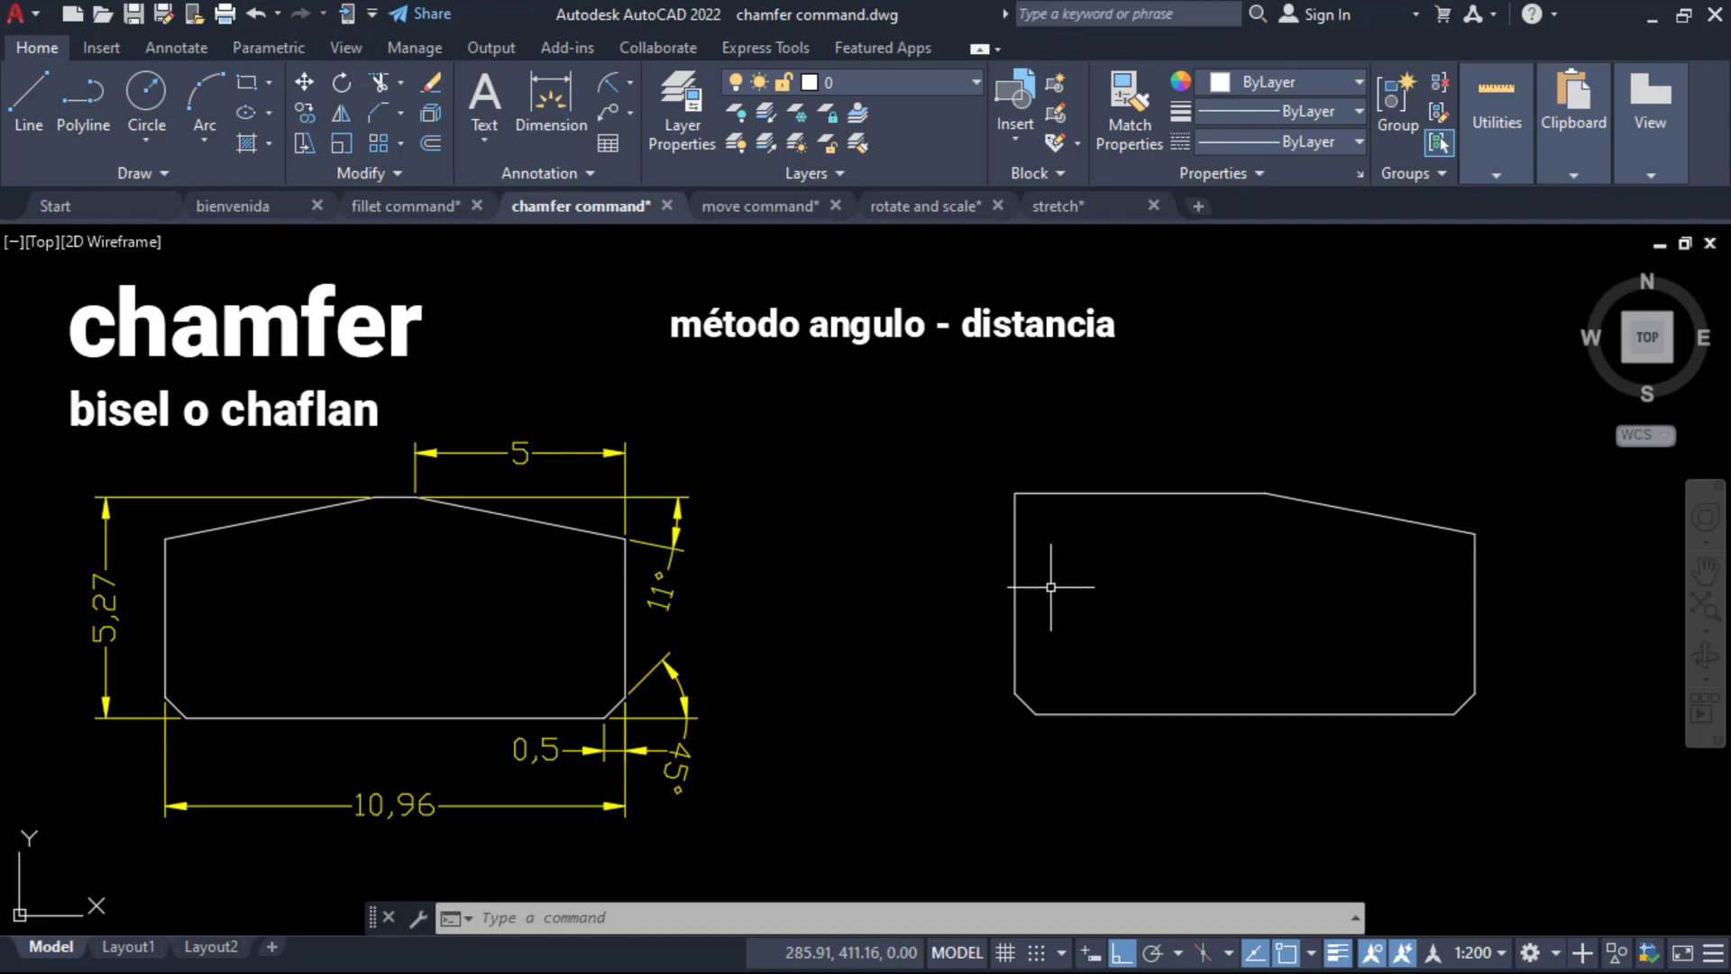
Chamfer the upper-left corner with the same 5 length and 11° angle, taking the top edge as the first line.
right_click(1053, 554)
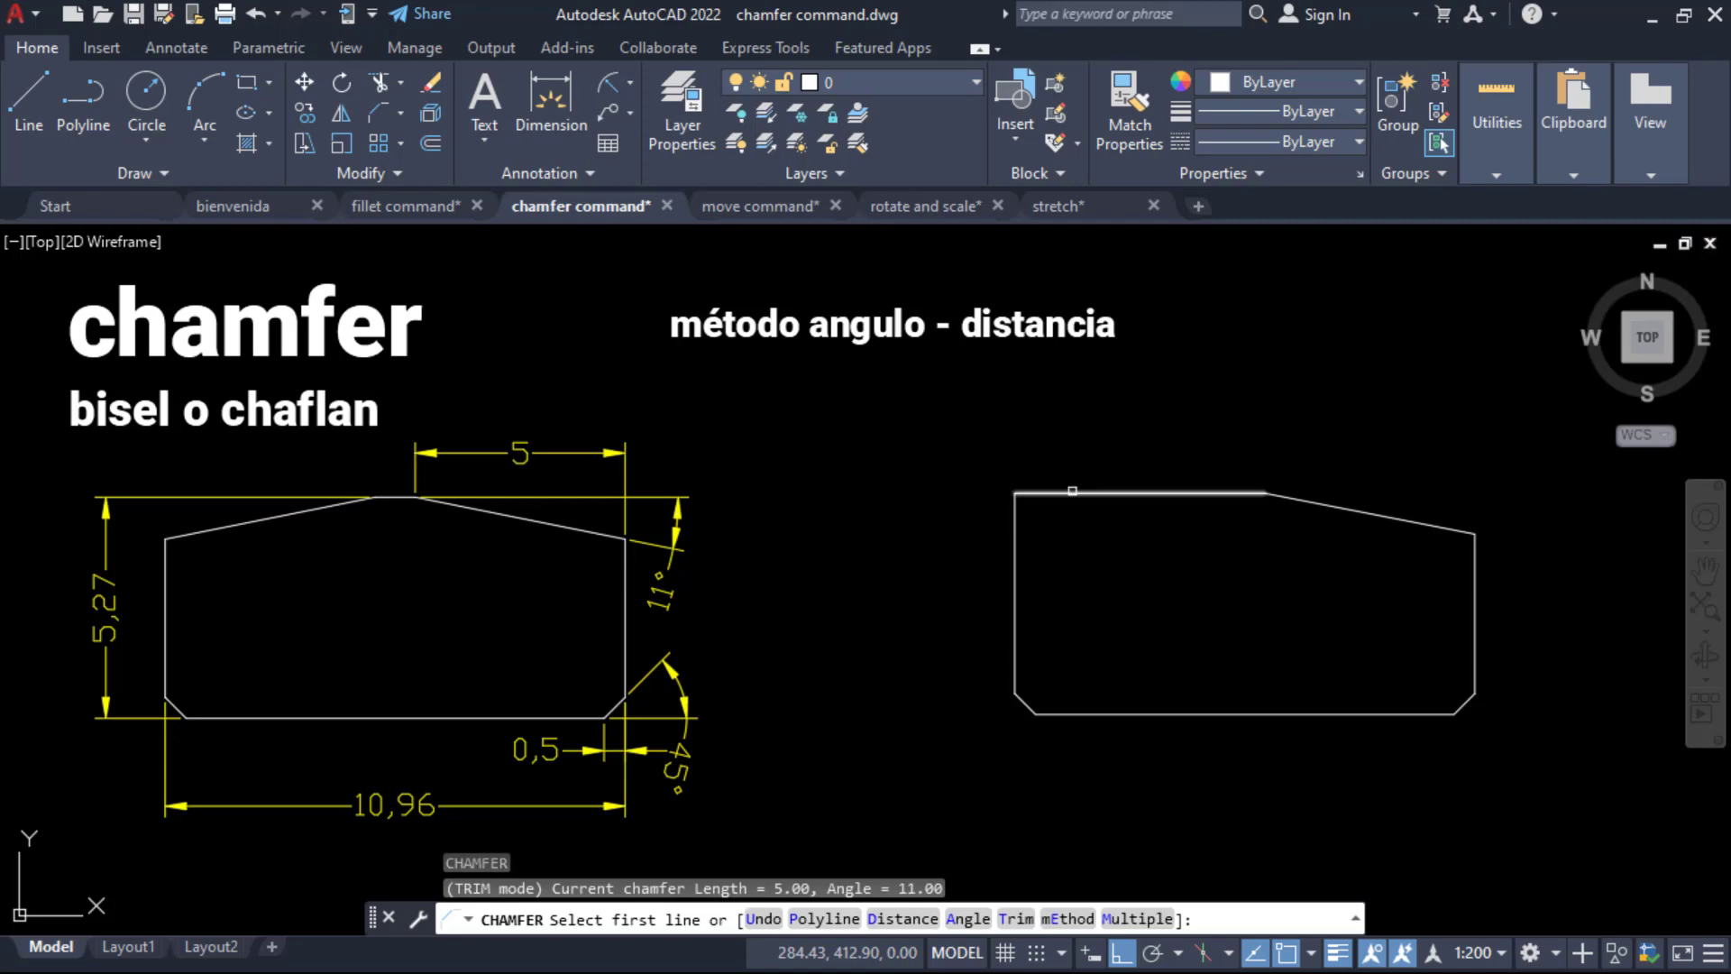
left_click(1072, 491)
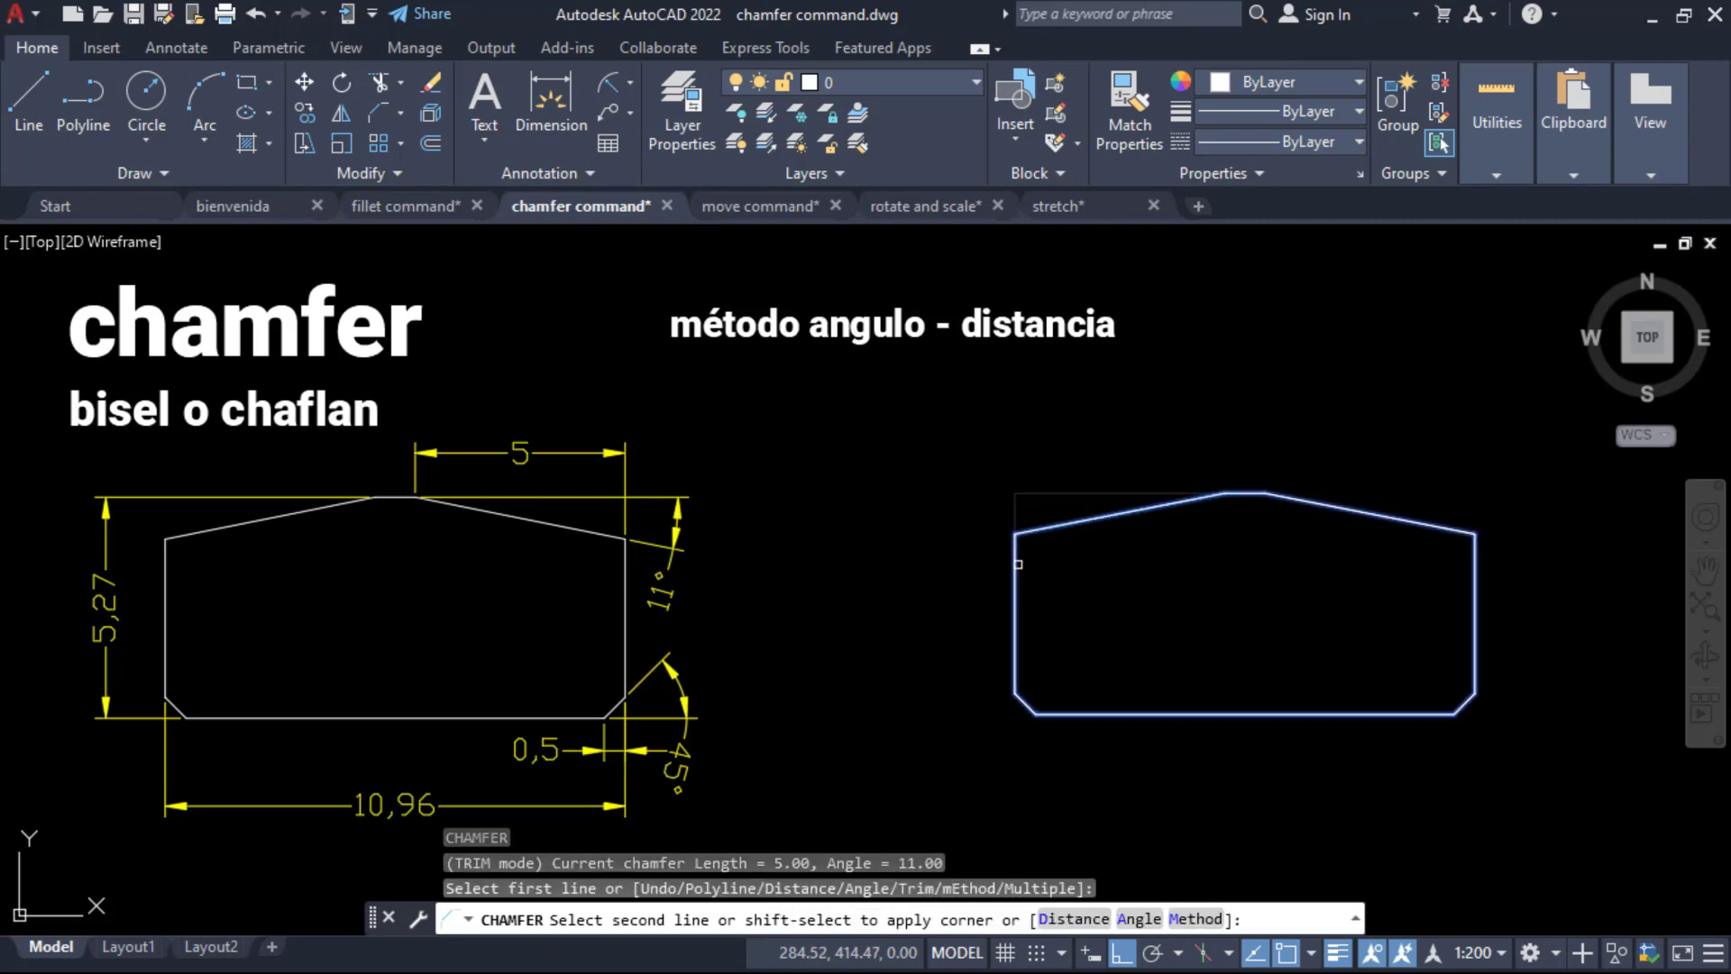
left_click(1015, 566)
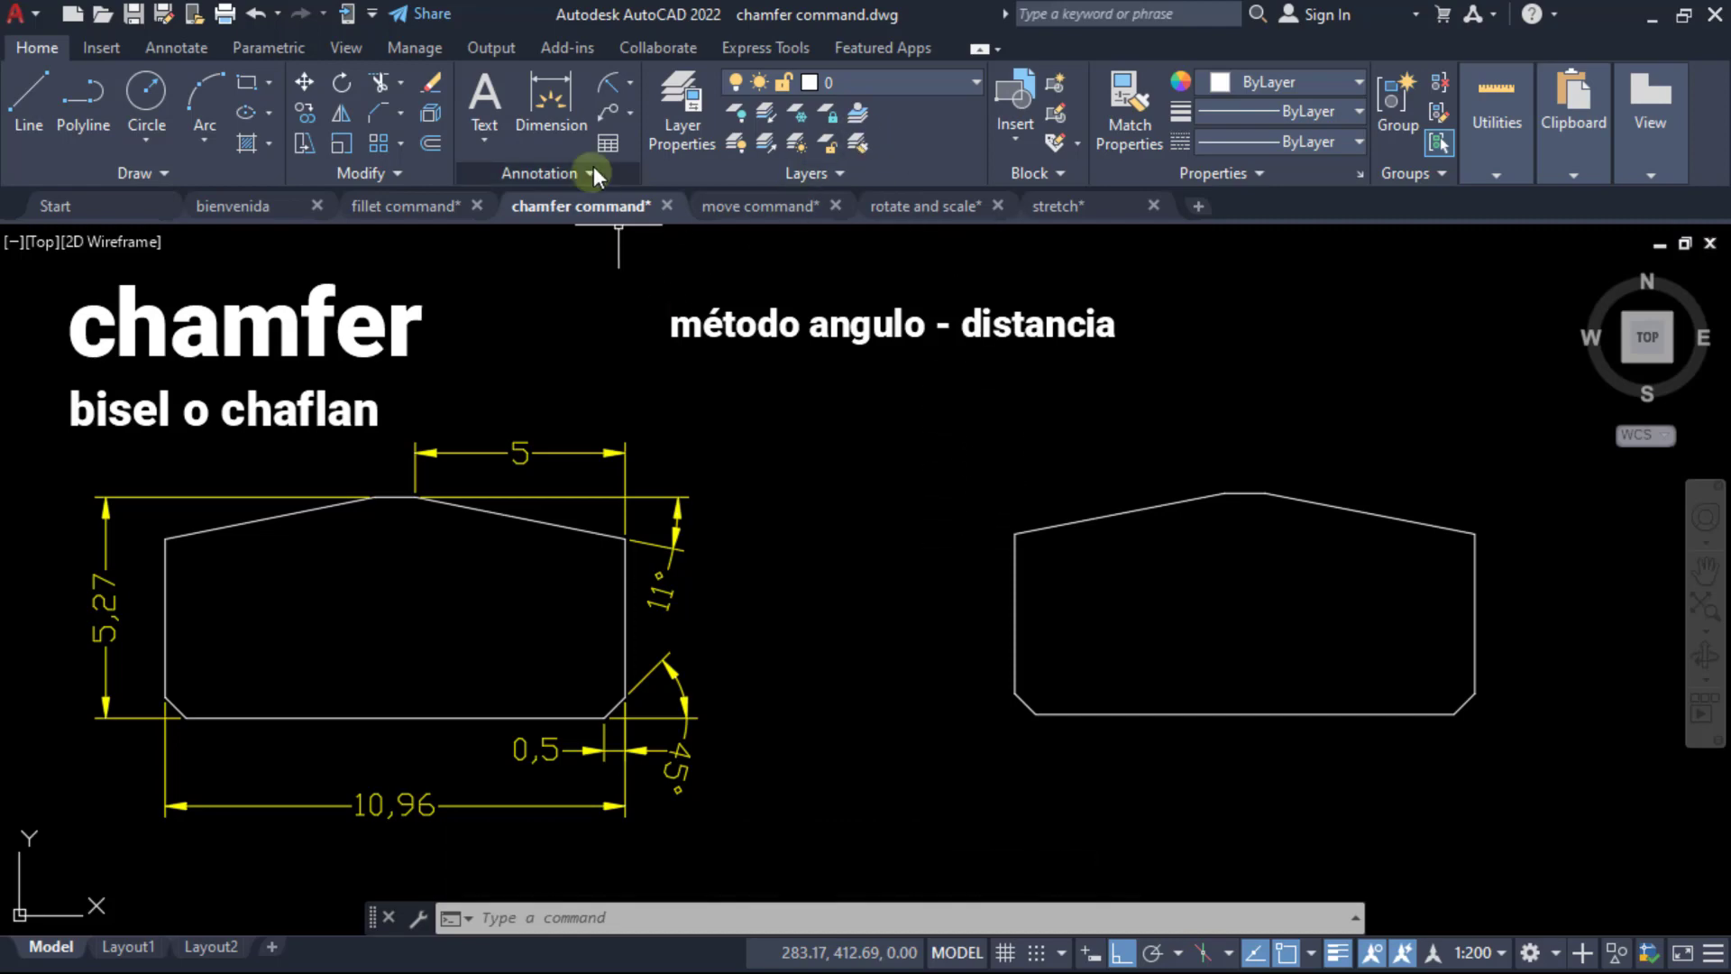
Add an angular dimension between the upper-right chamfer and the top edge, placed outside the shape's right side.
left_click(631, 85)
left_click(635, 217)
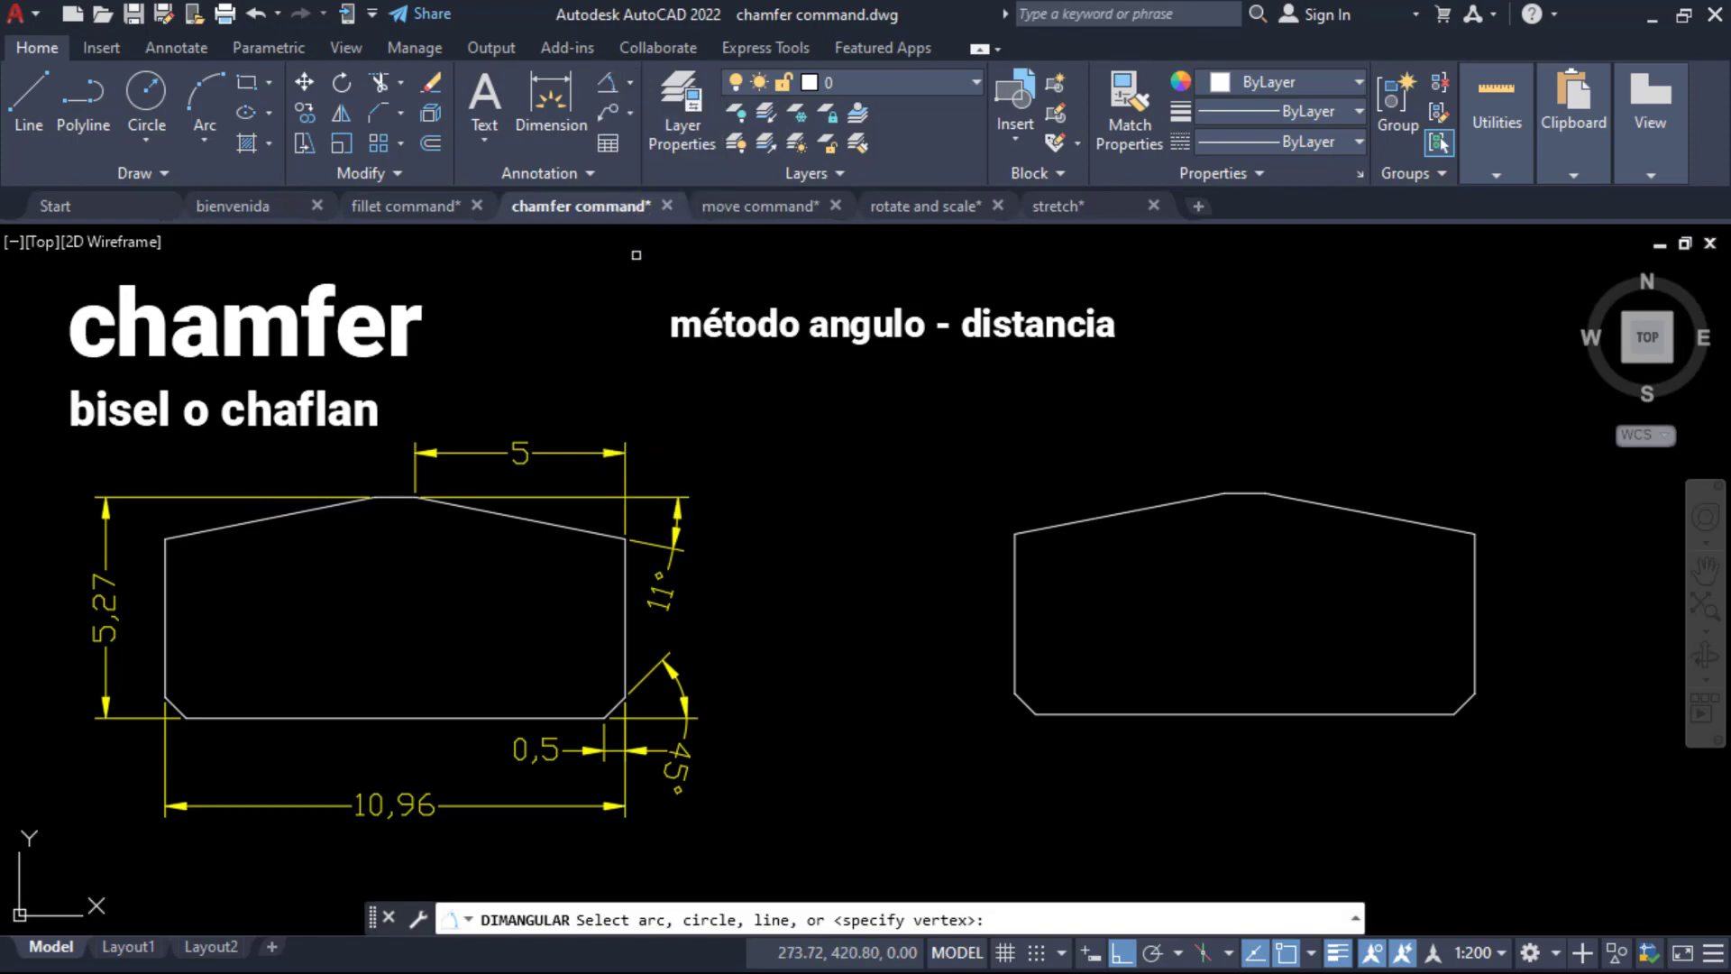
left_click(1413, 521)
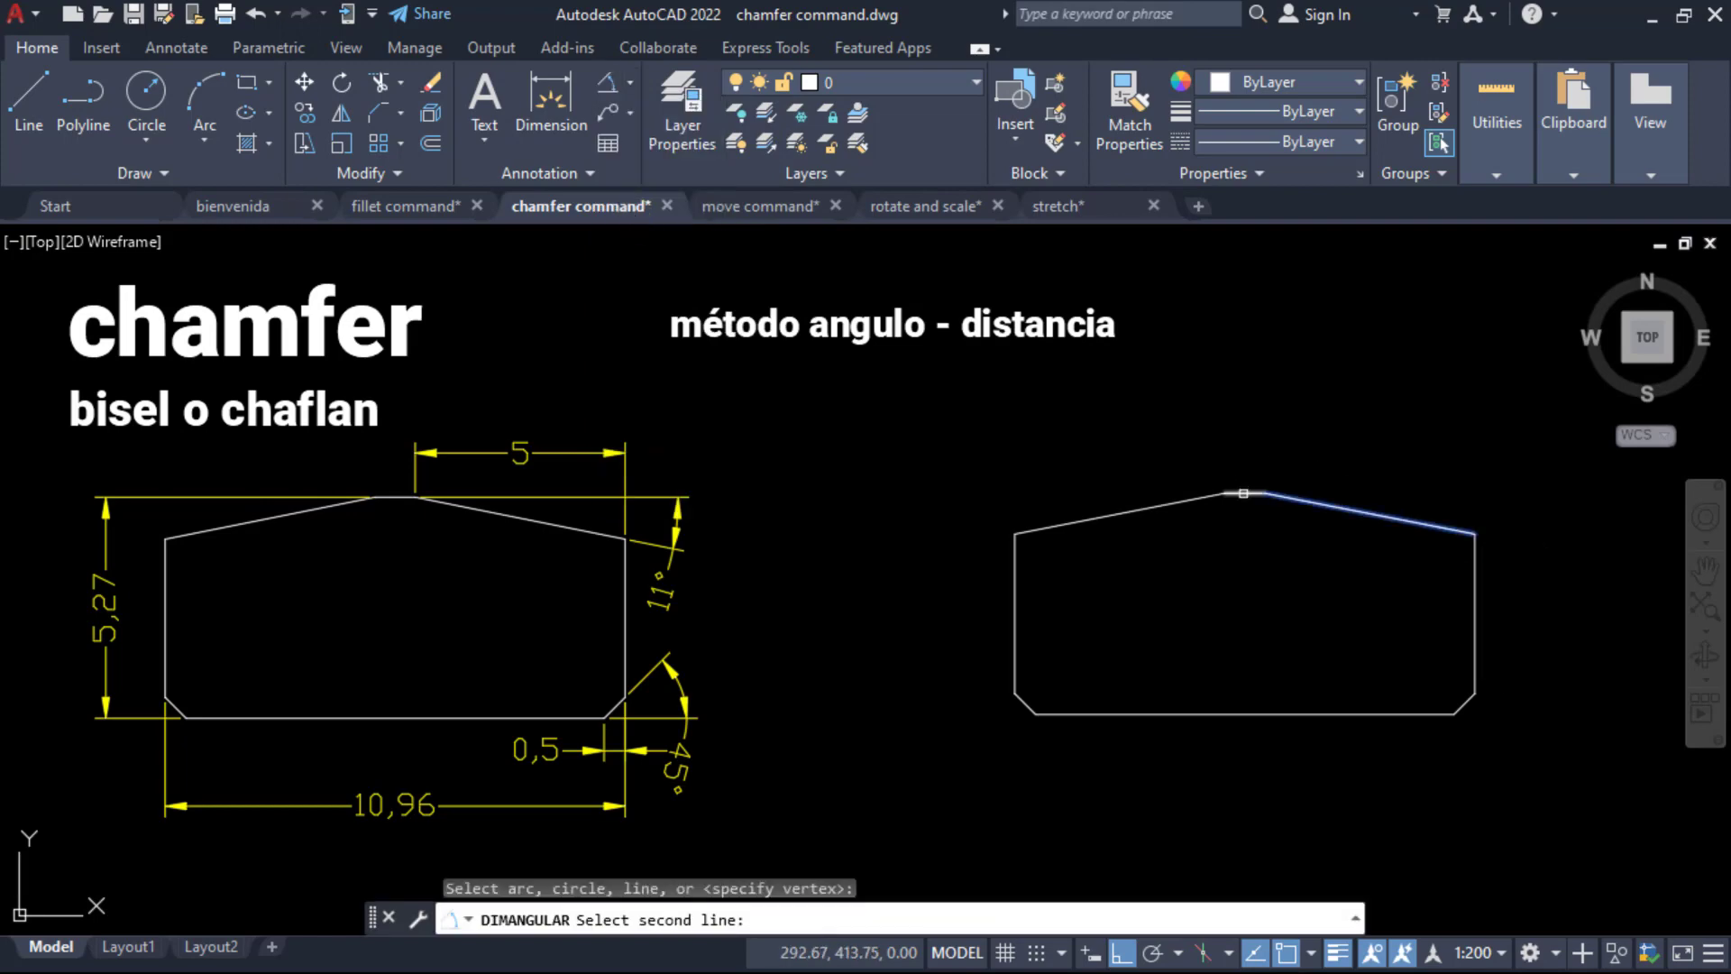
left_click(1244, 493)
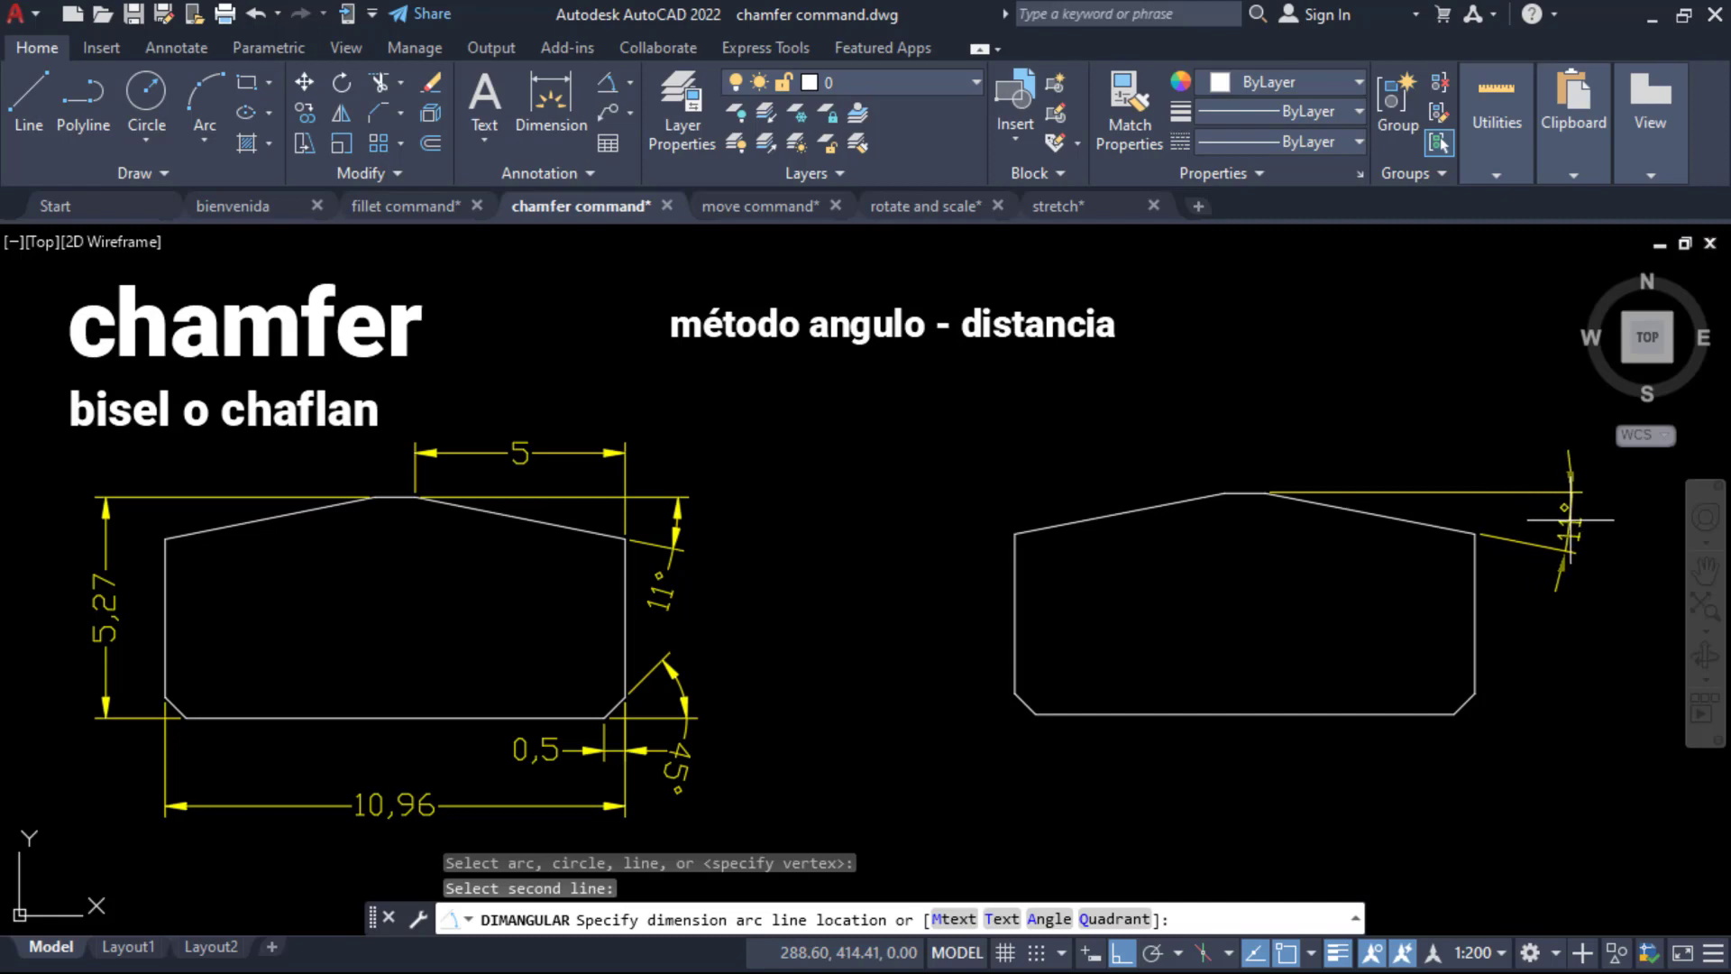
left_click(1570, 520)
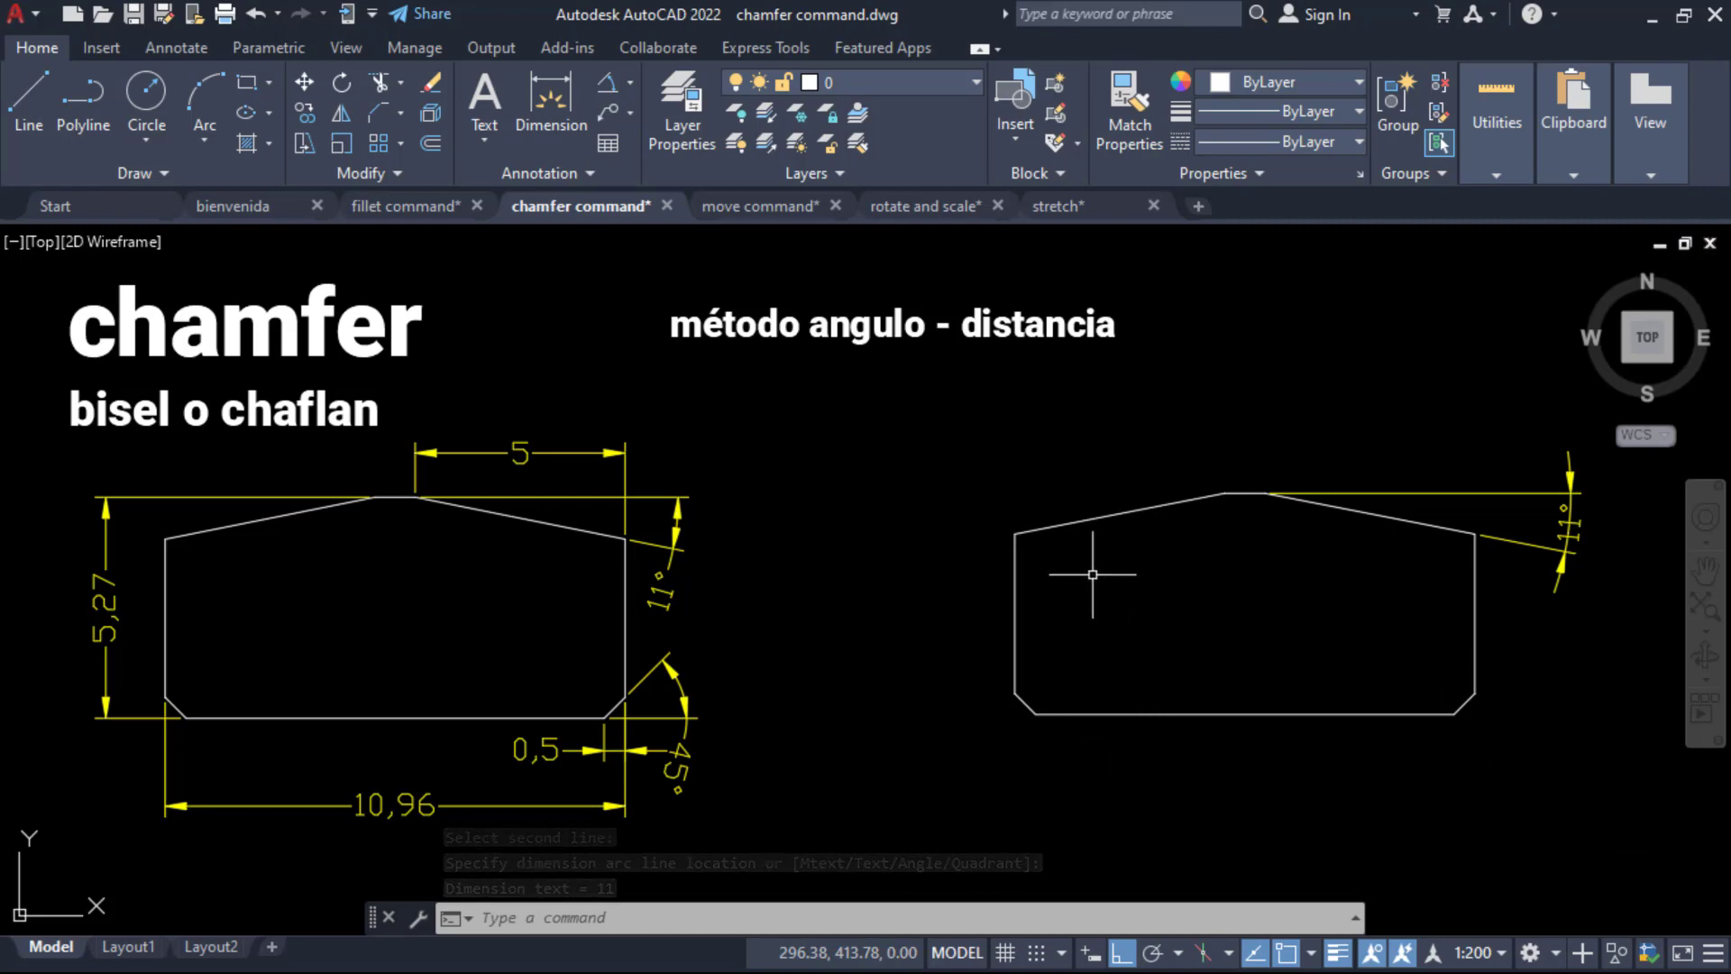
Add an angular dimension between the bottom edge and the lower-right chamfer, placed outside that corner.
key("Return")
left_click(1443, 714)
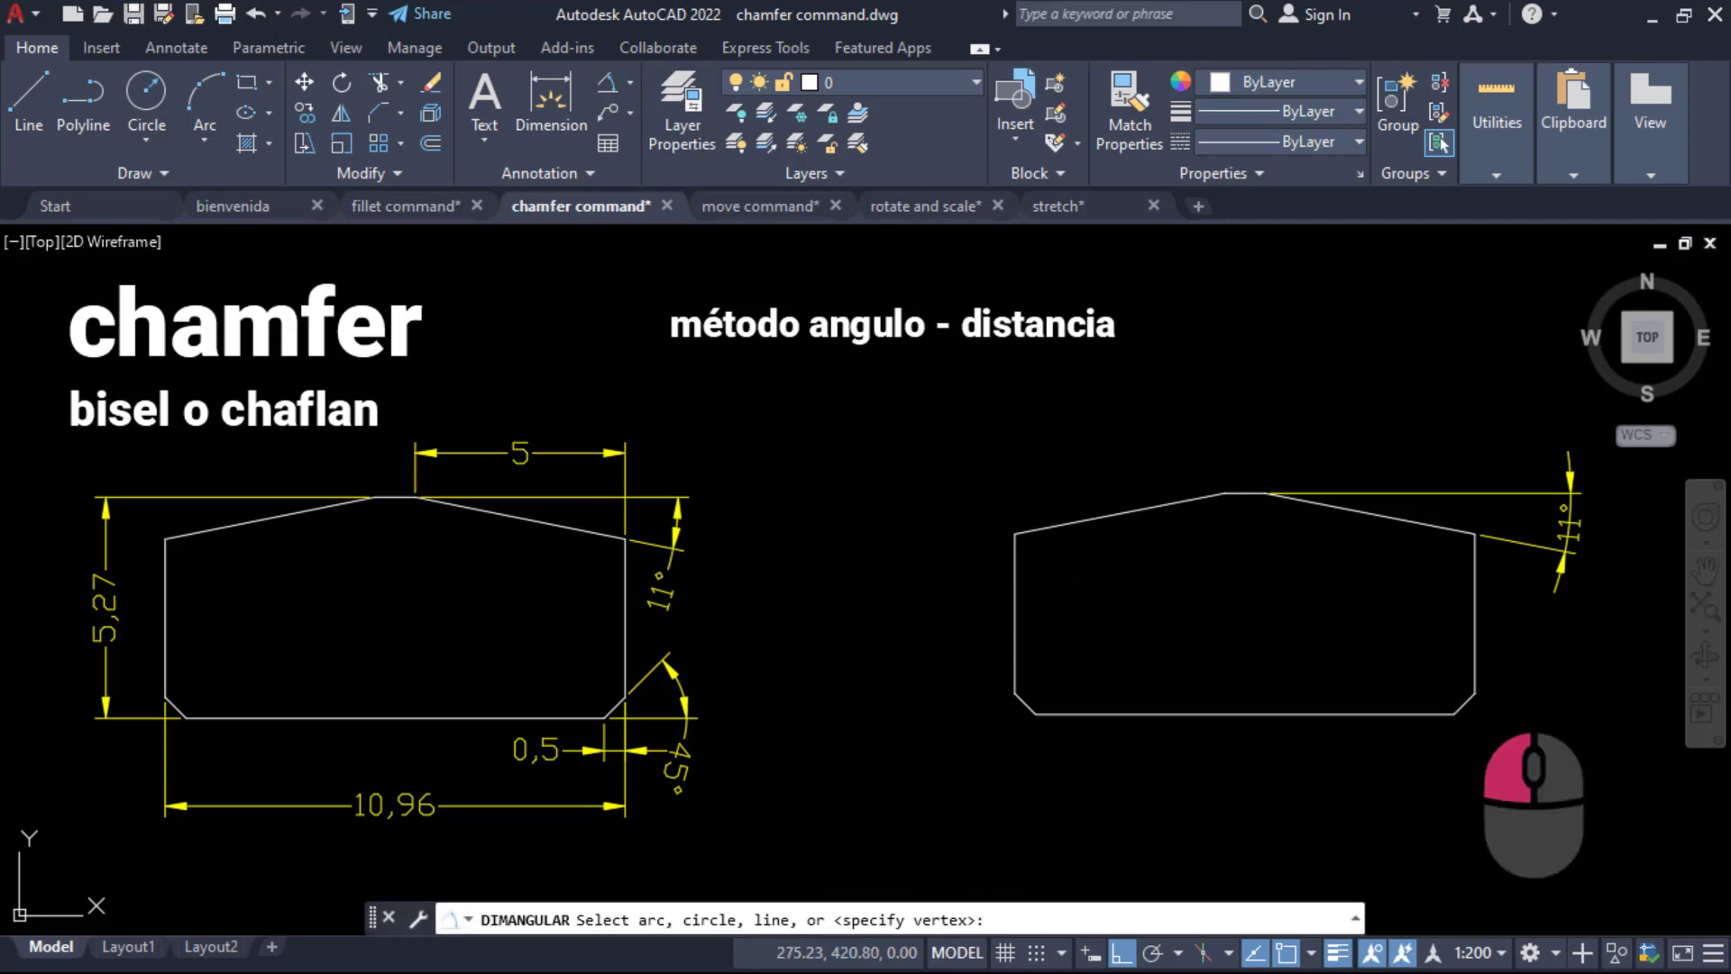
left_click(1463, 703)
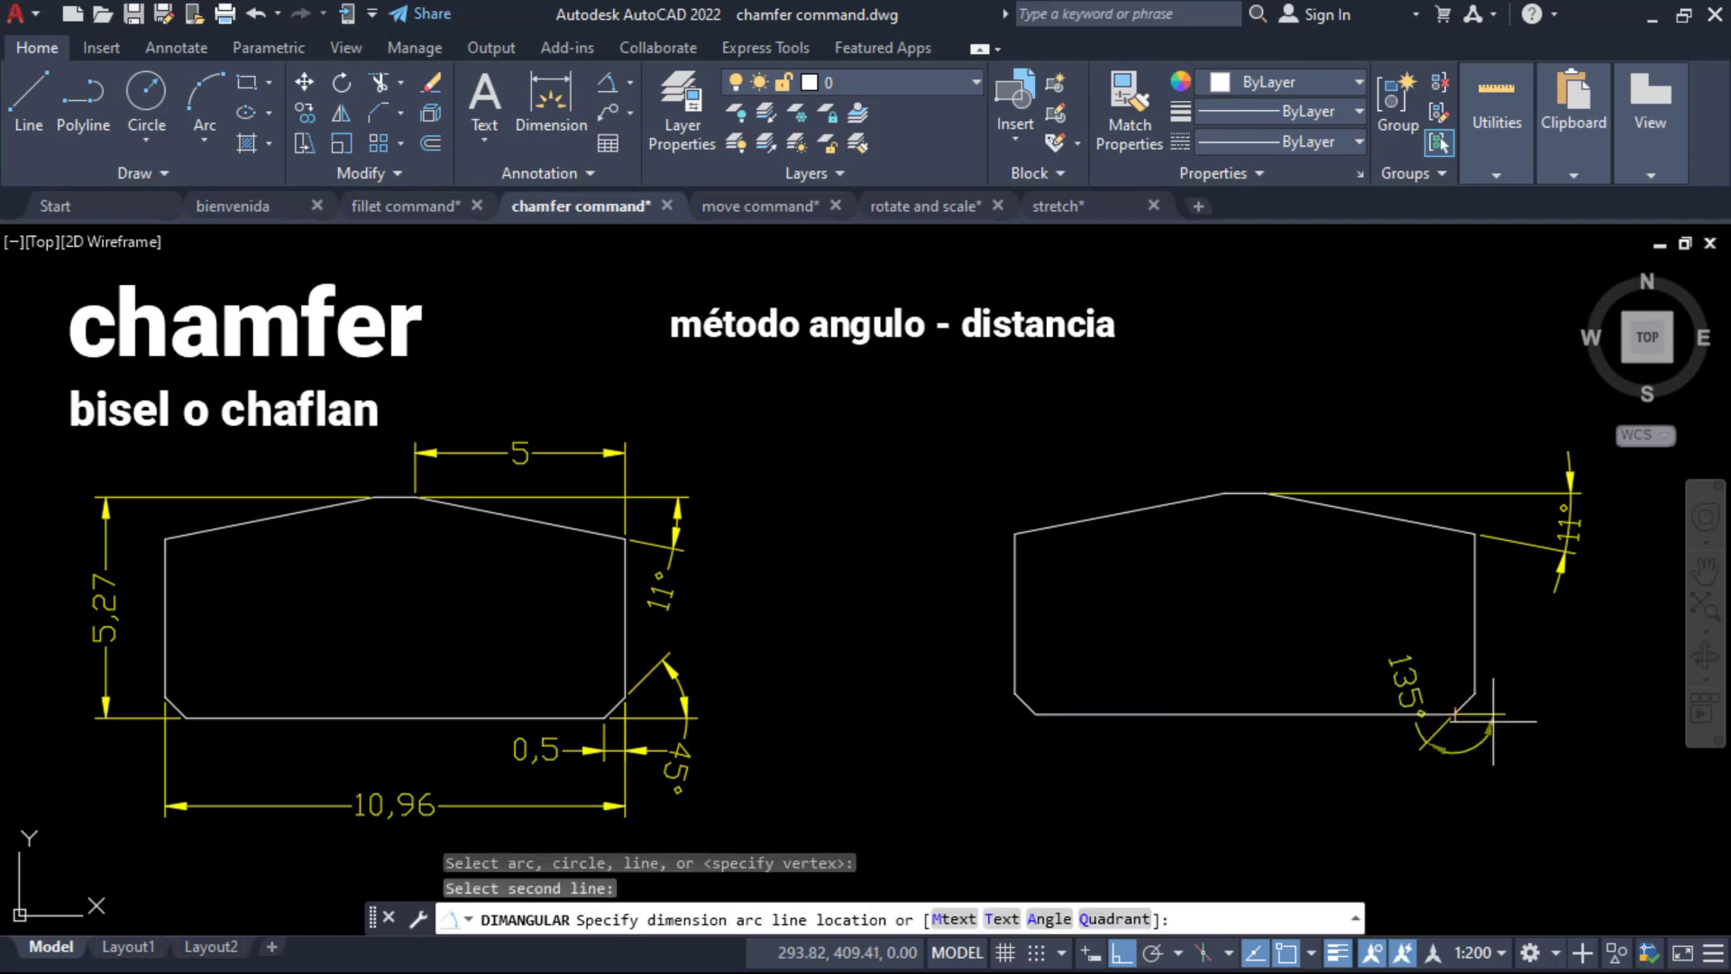
left_click(1535, 689)
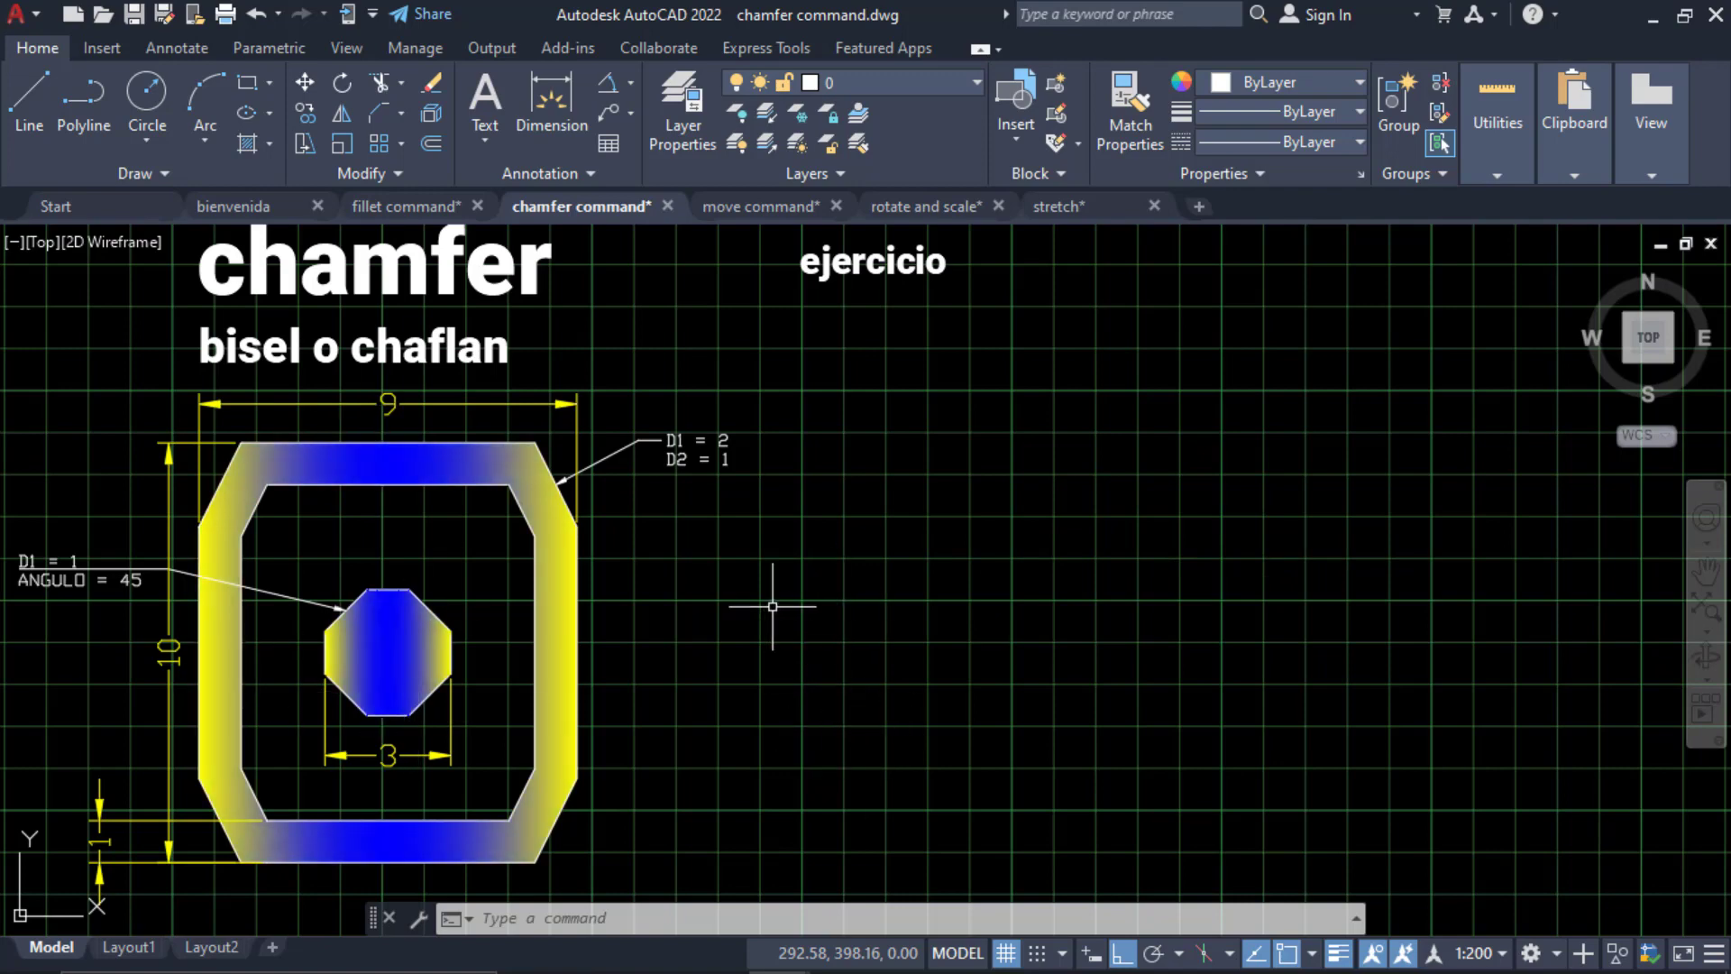
Draw a rectangle by dimensions, 9 long and 10 wide, beside the exercise sample.
left_click(302, 146)
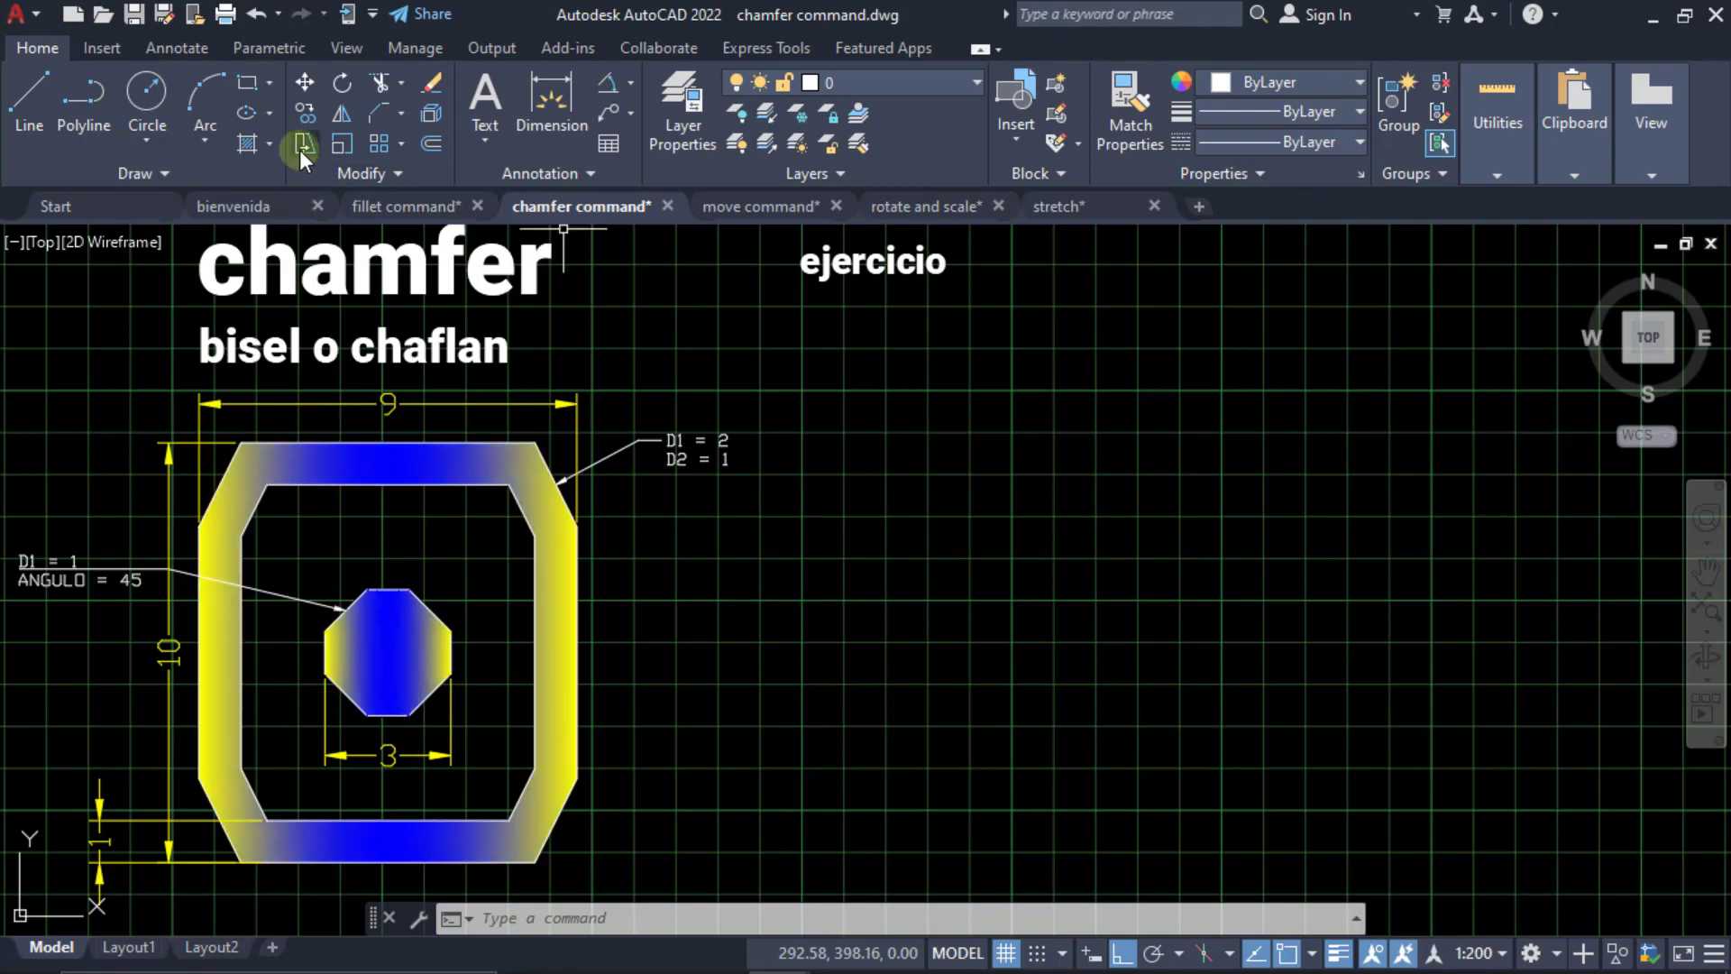
left_click(242, 77)
left_click(998, 857)
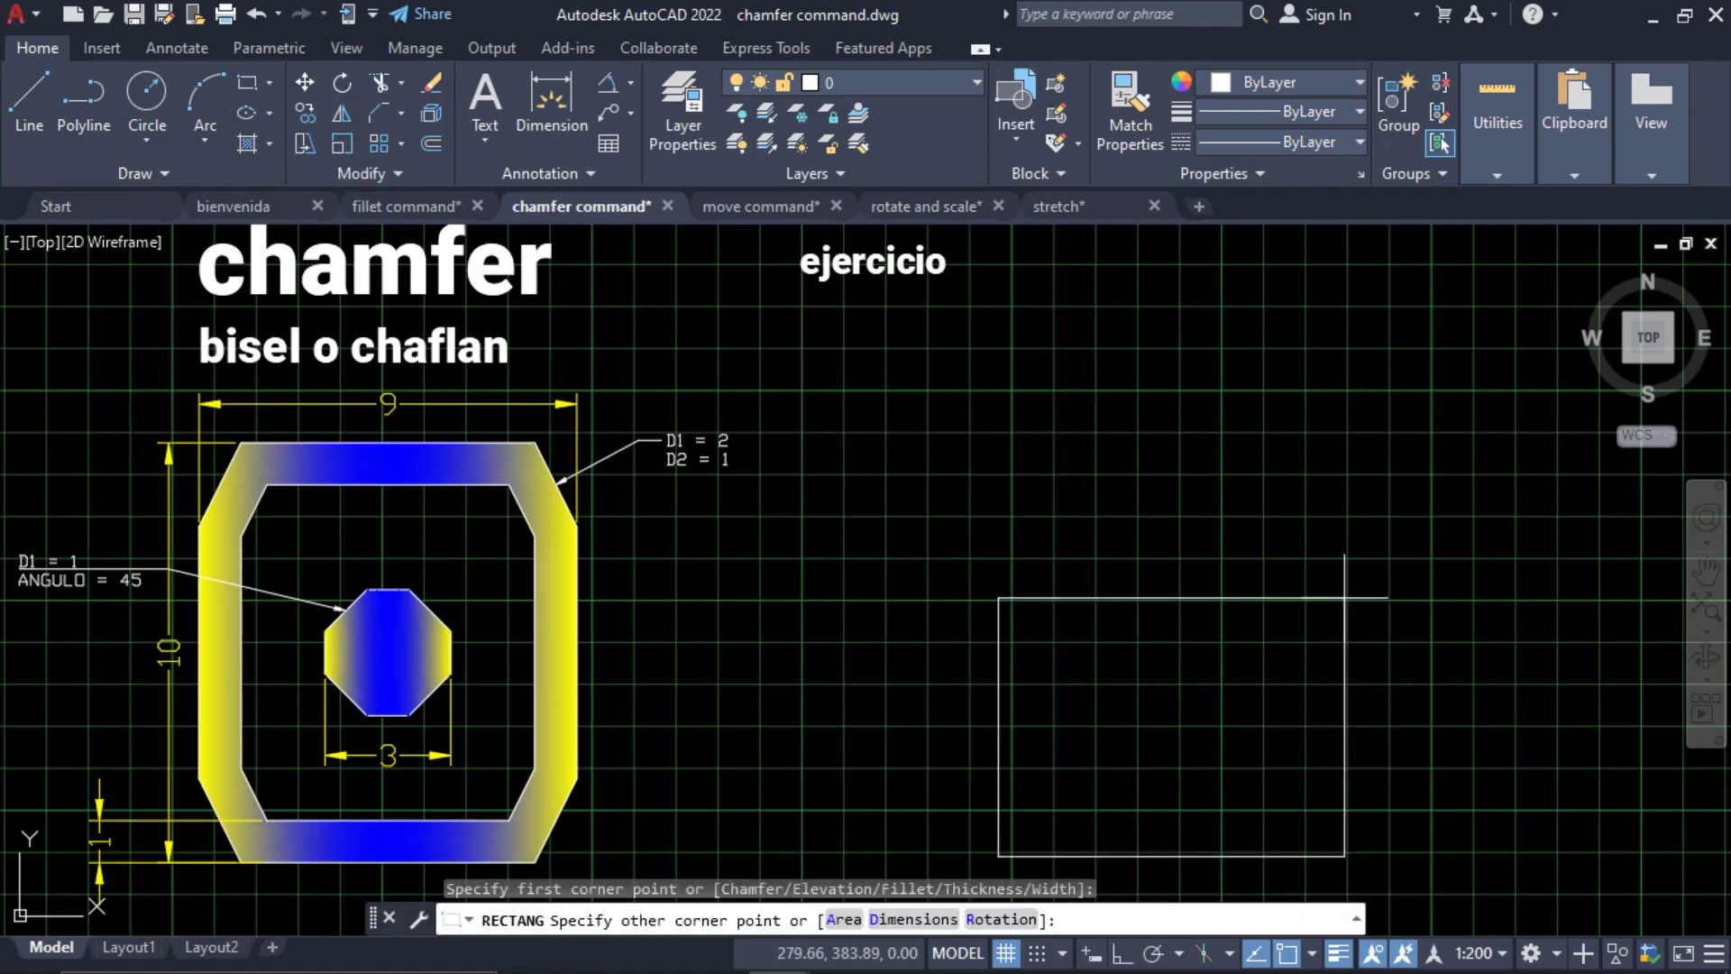
left_click(906, 920)
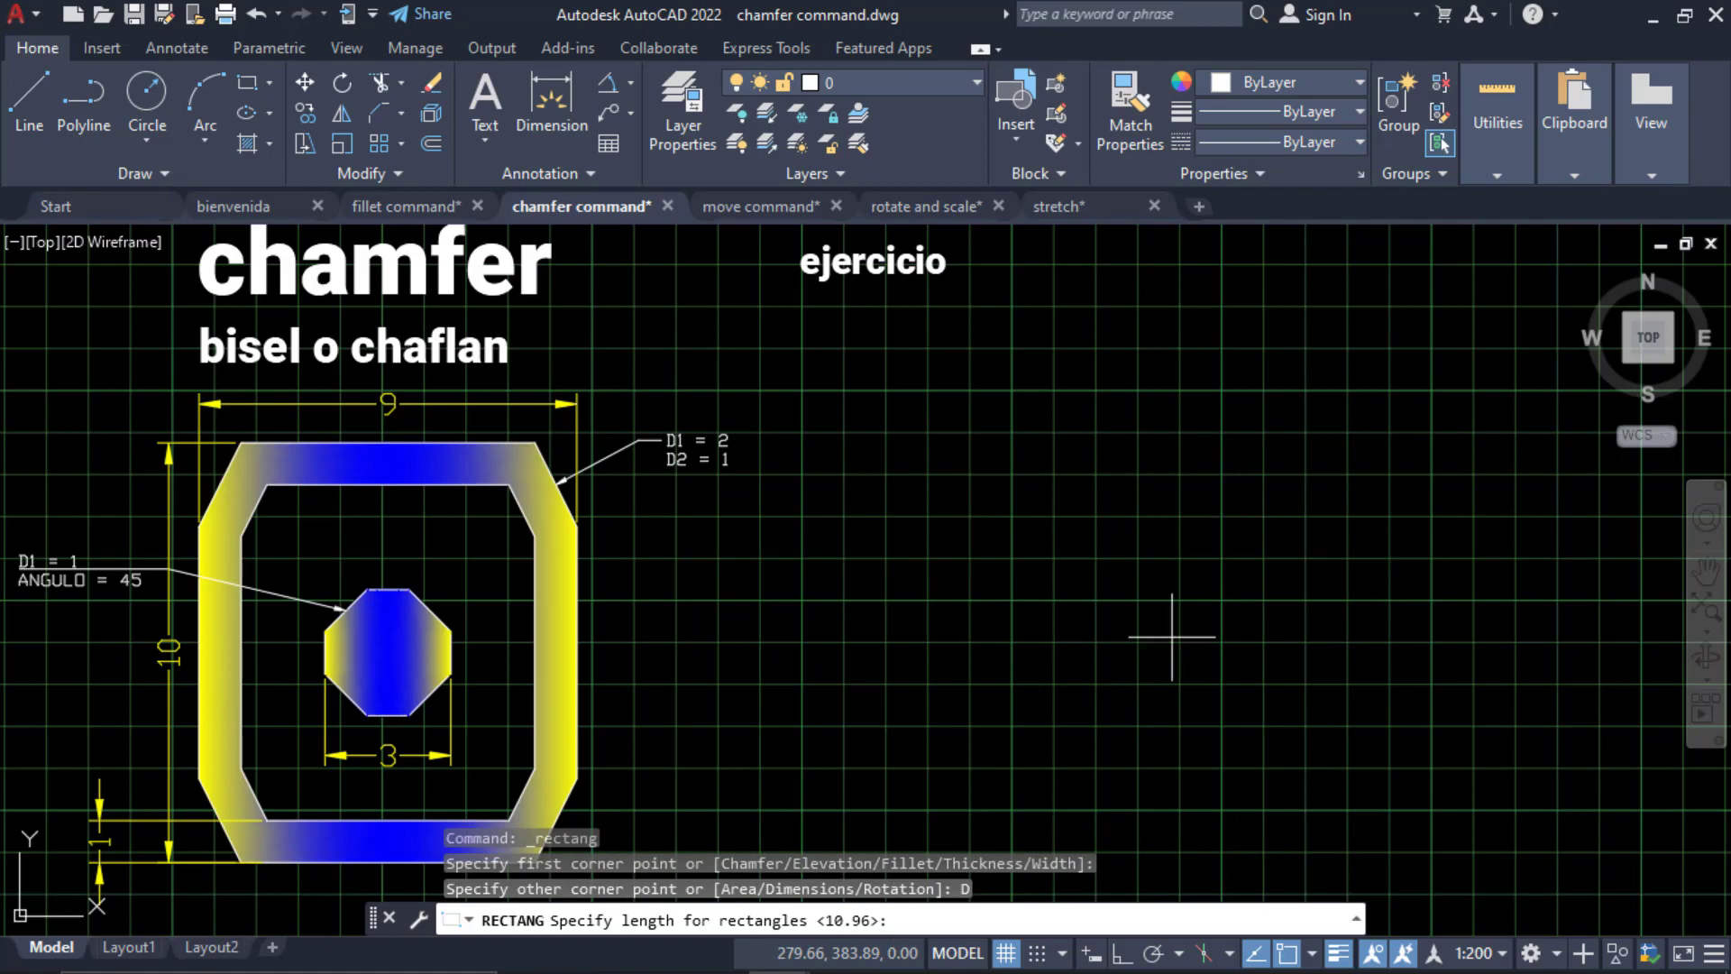
type("9")
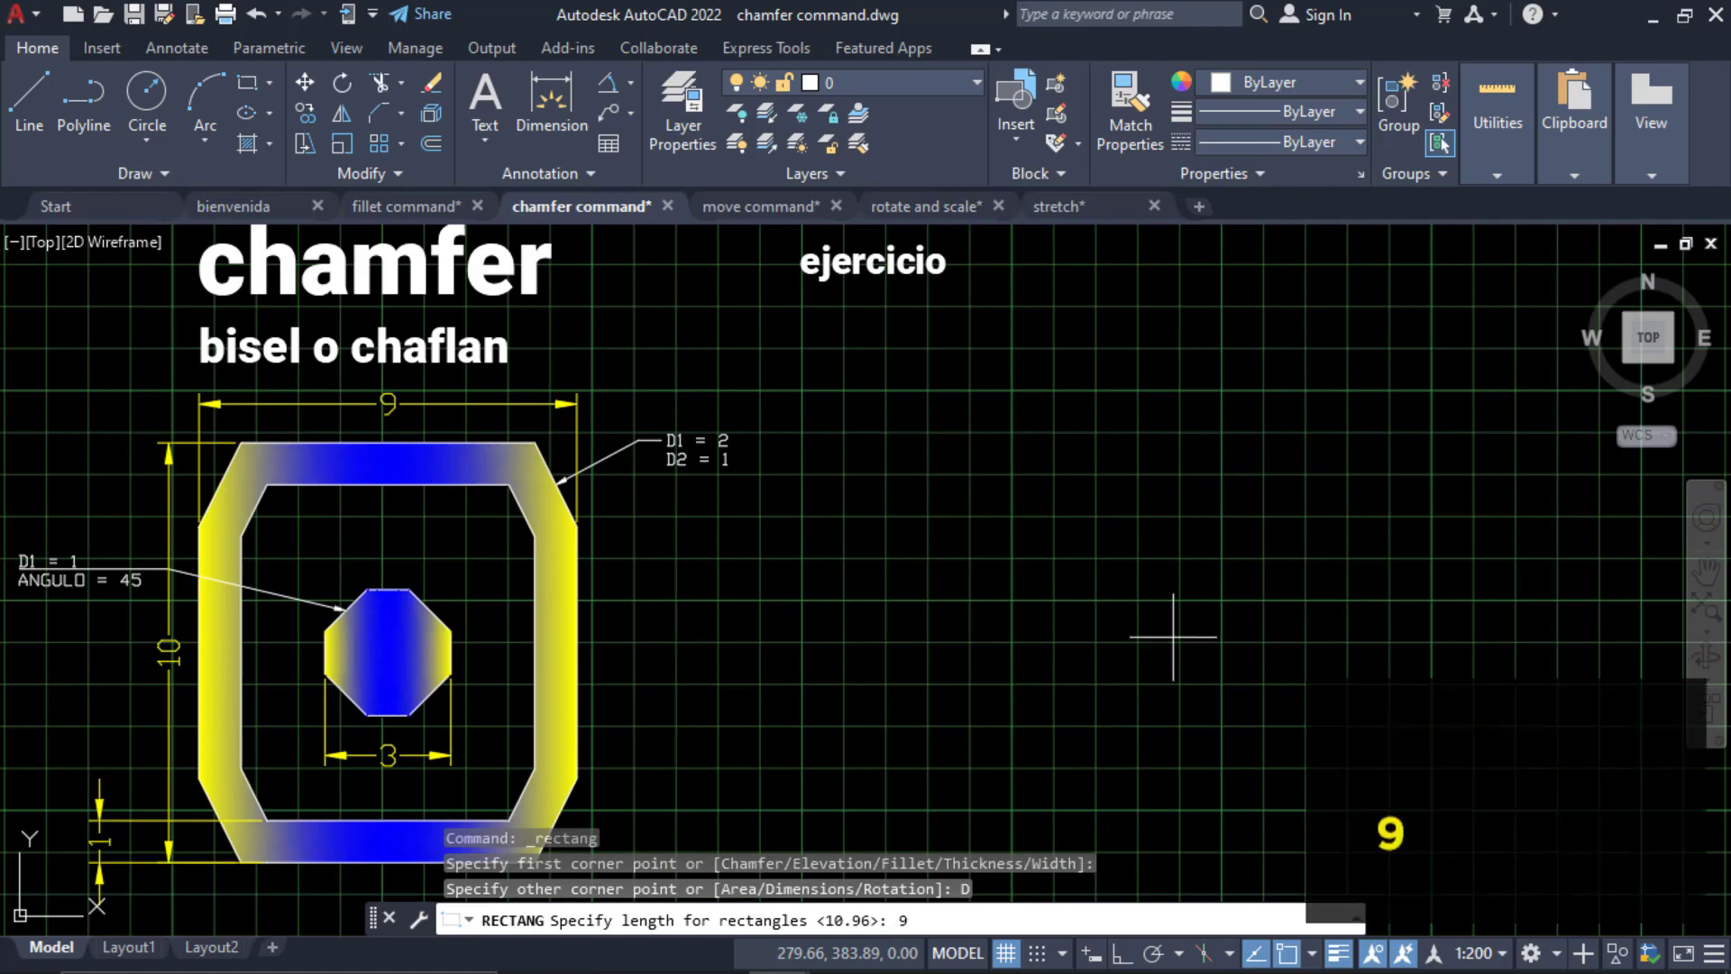
key("Return")
type("10")
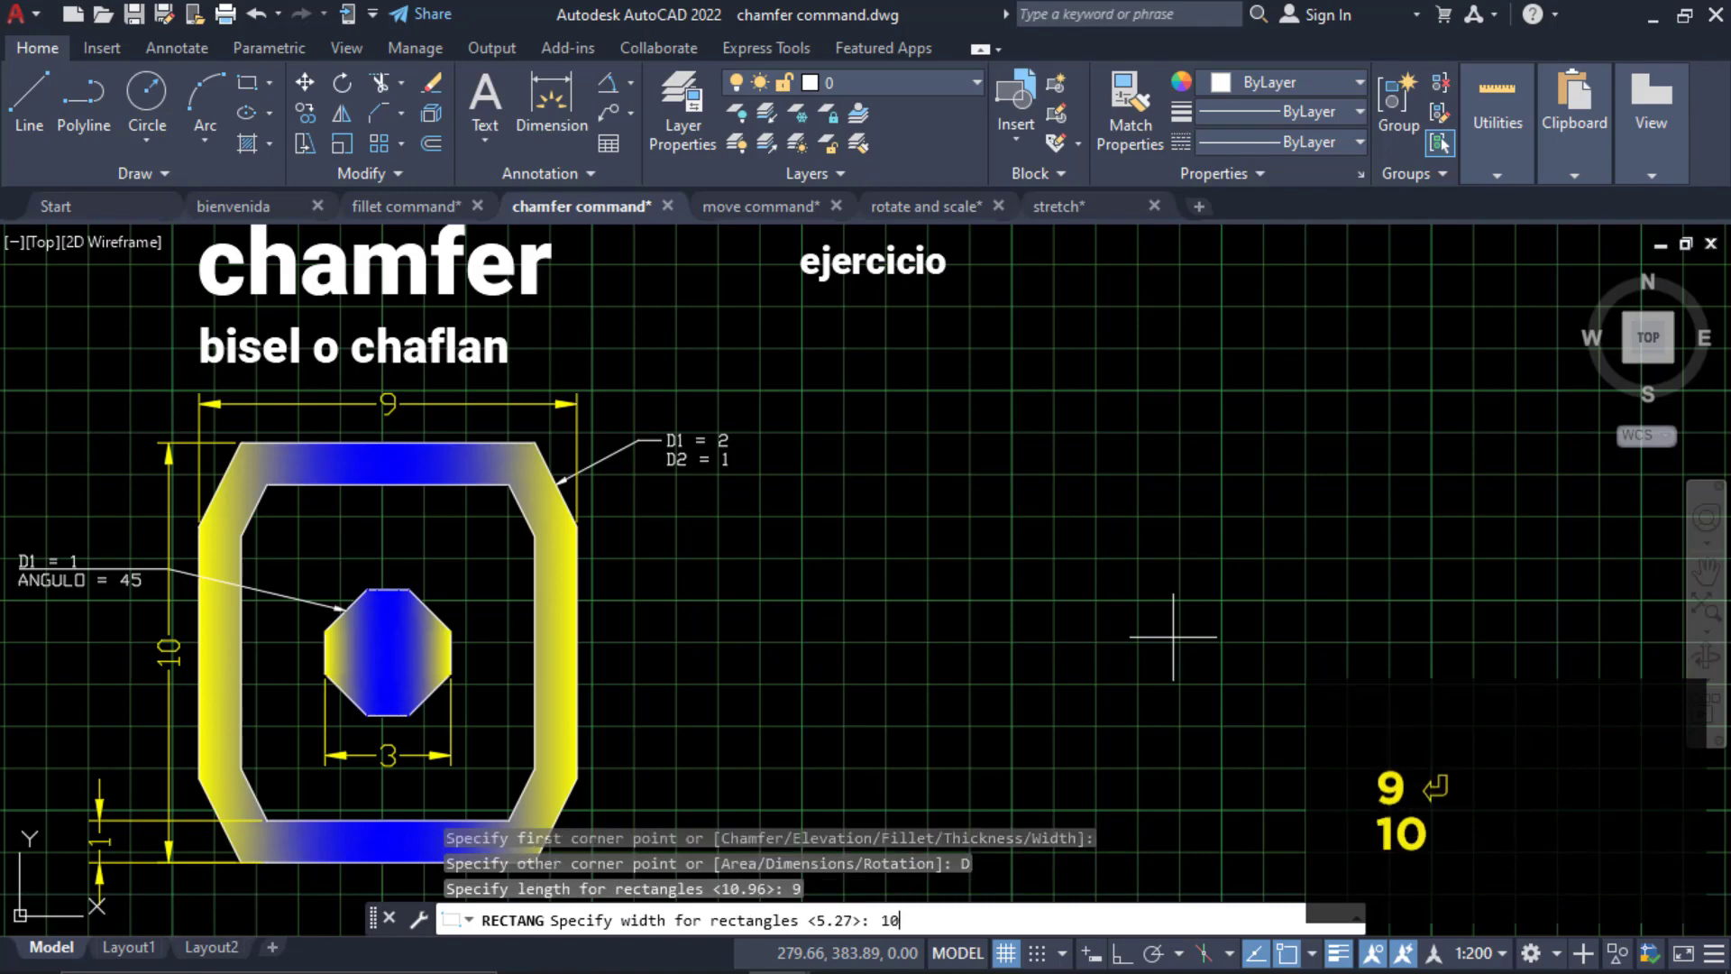
key("Return")
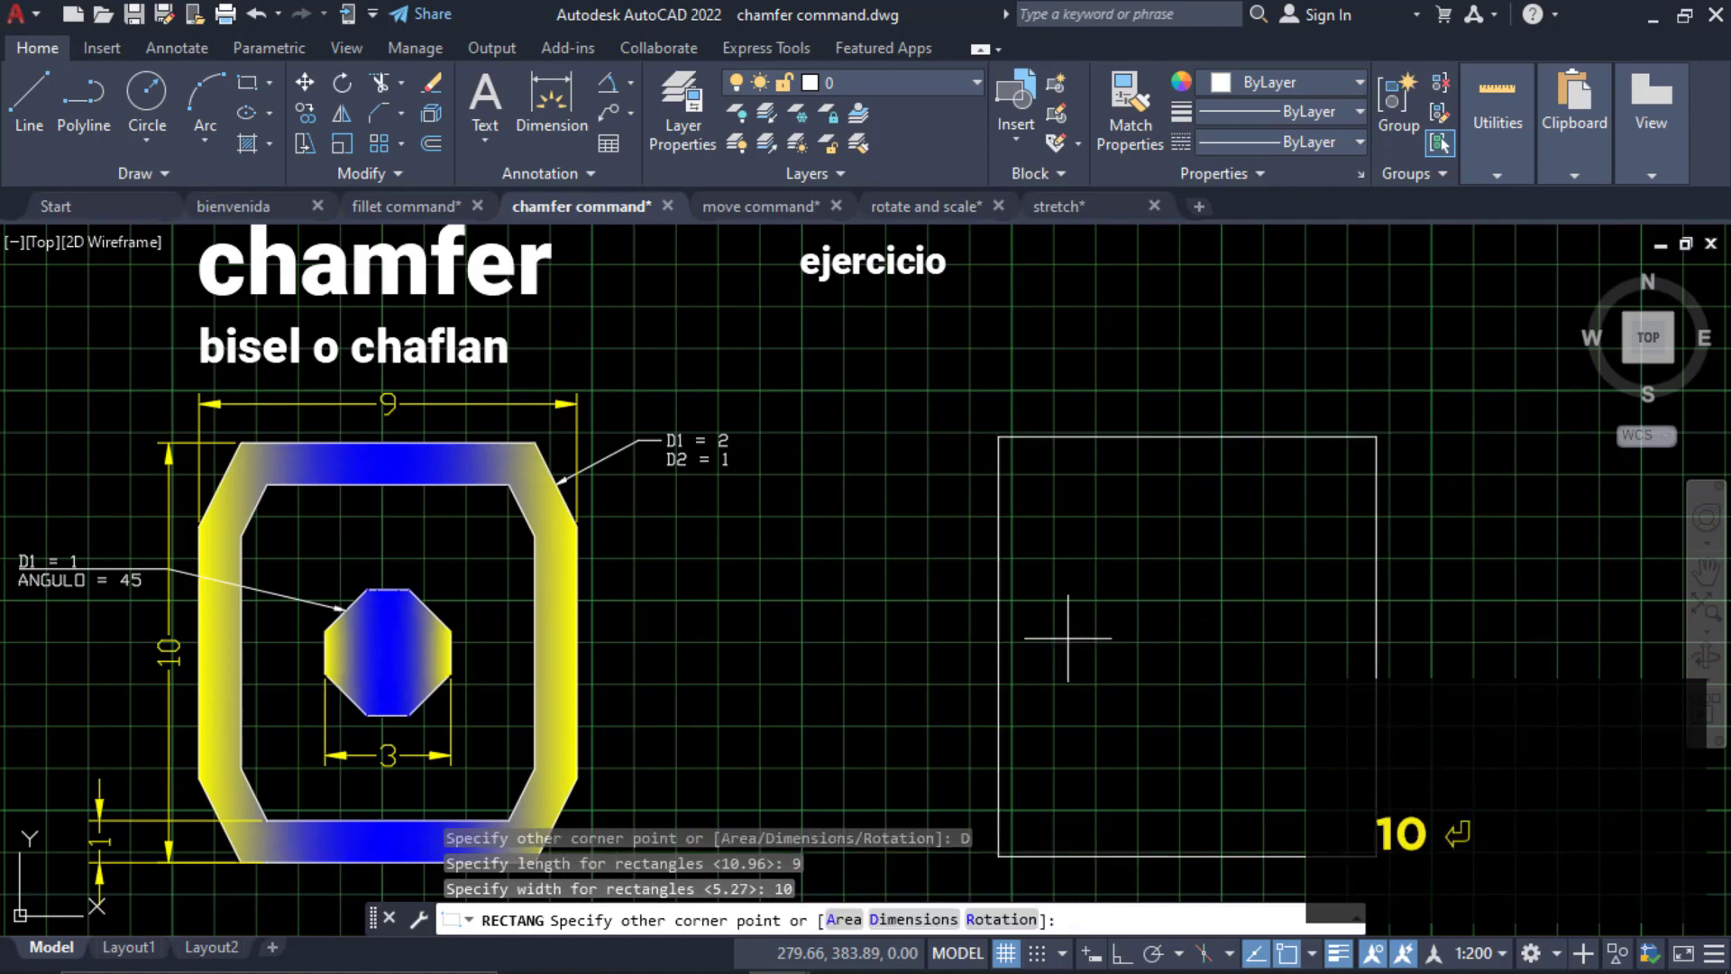
left_click(1050, 626)
Chamfer the rectangle's upper-right corner by the Distance method, with first distance 2 along the right edge and second distance 1 along the top edge.
mouse_move(1488, 716)
middle_mouse_down()
mouse_move(1488, 696)
mouse_move(1505, 715)
middle_mouse_up()
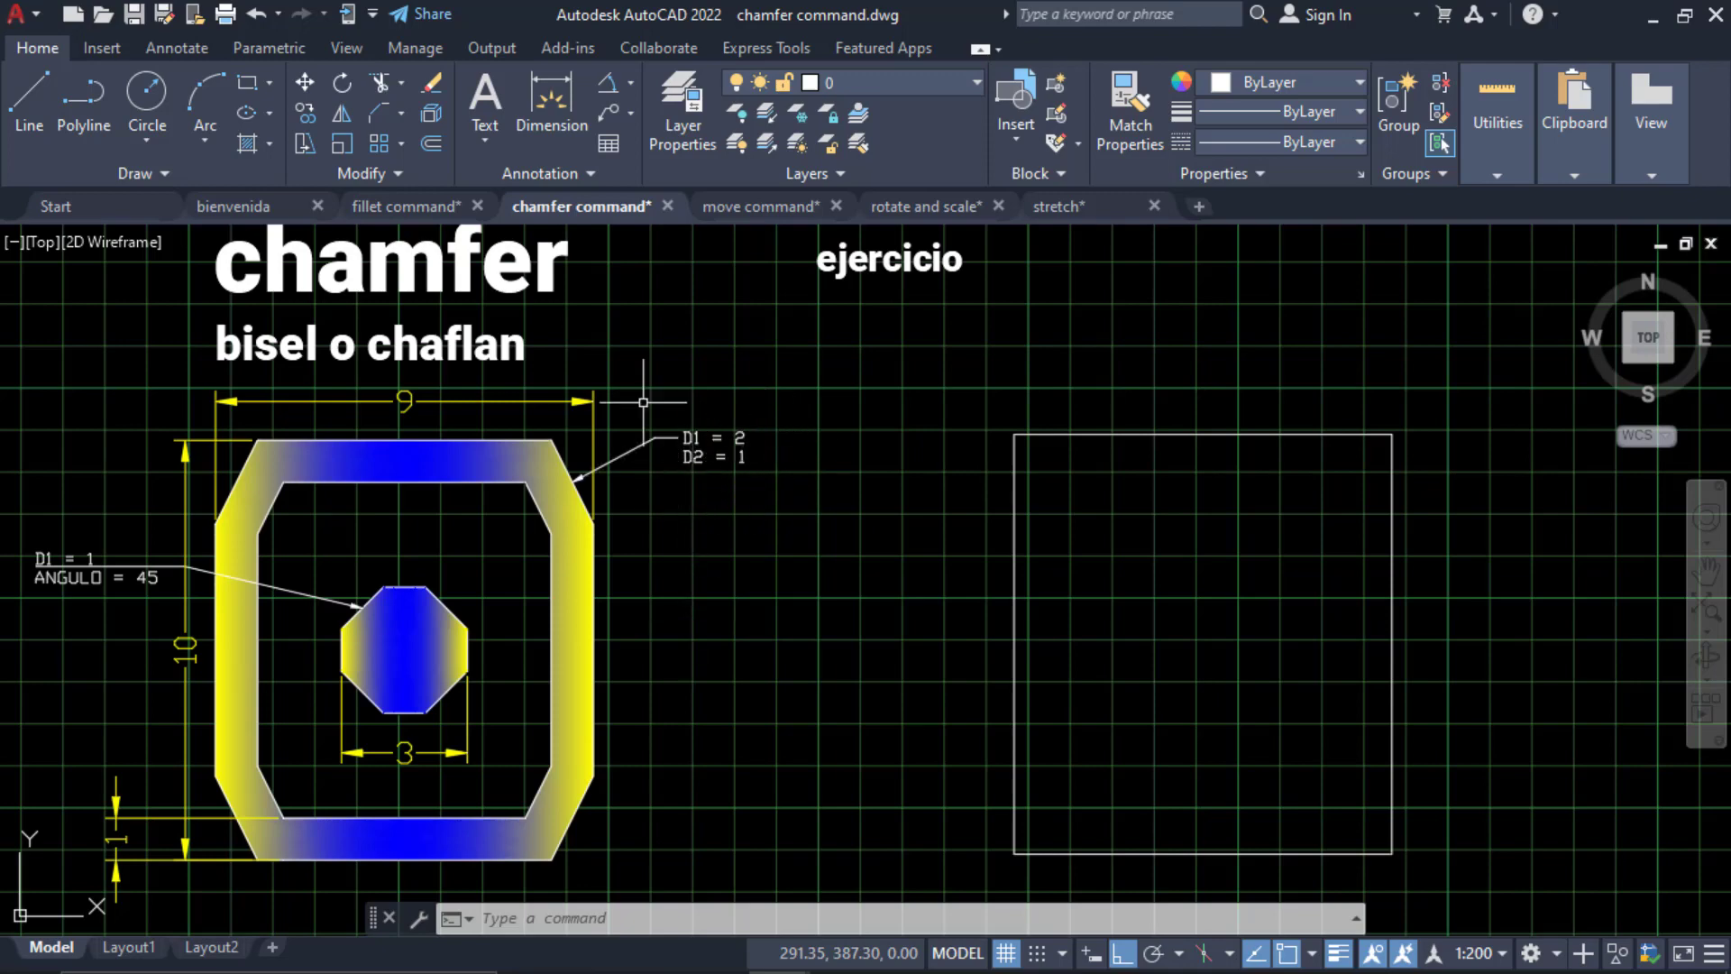
left_click(402, 112)
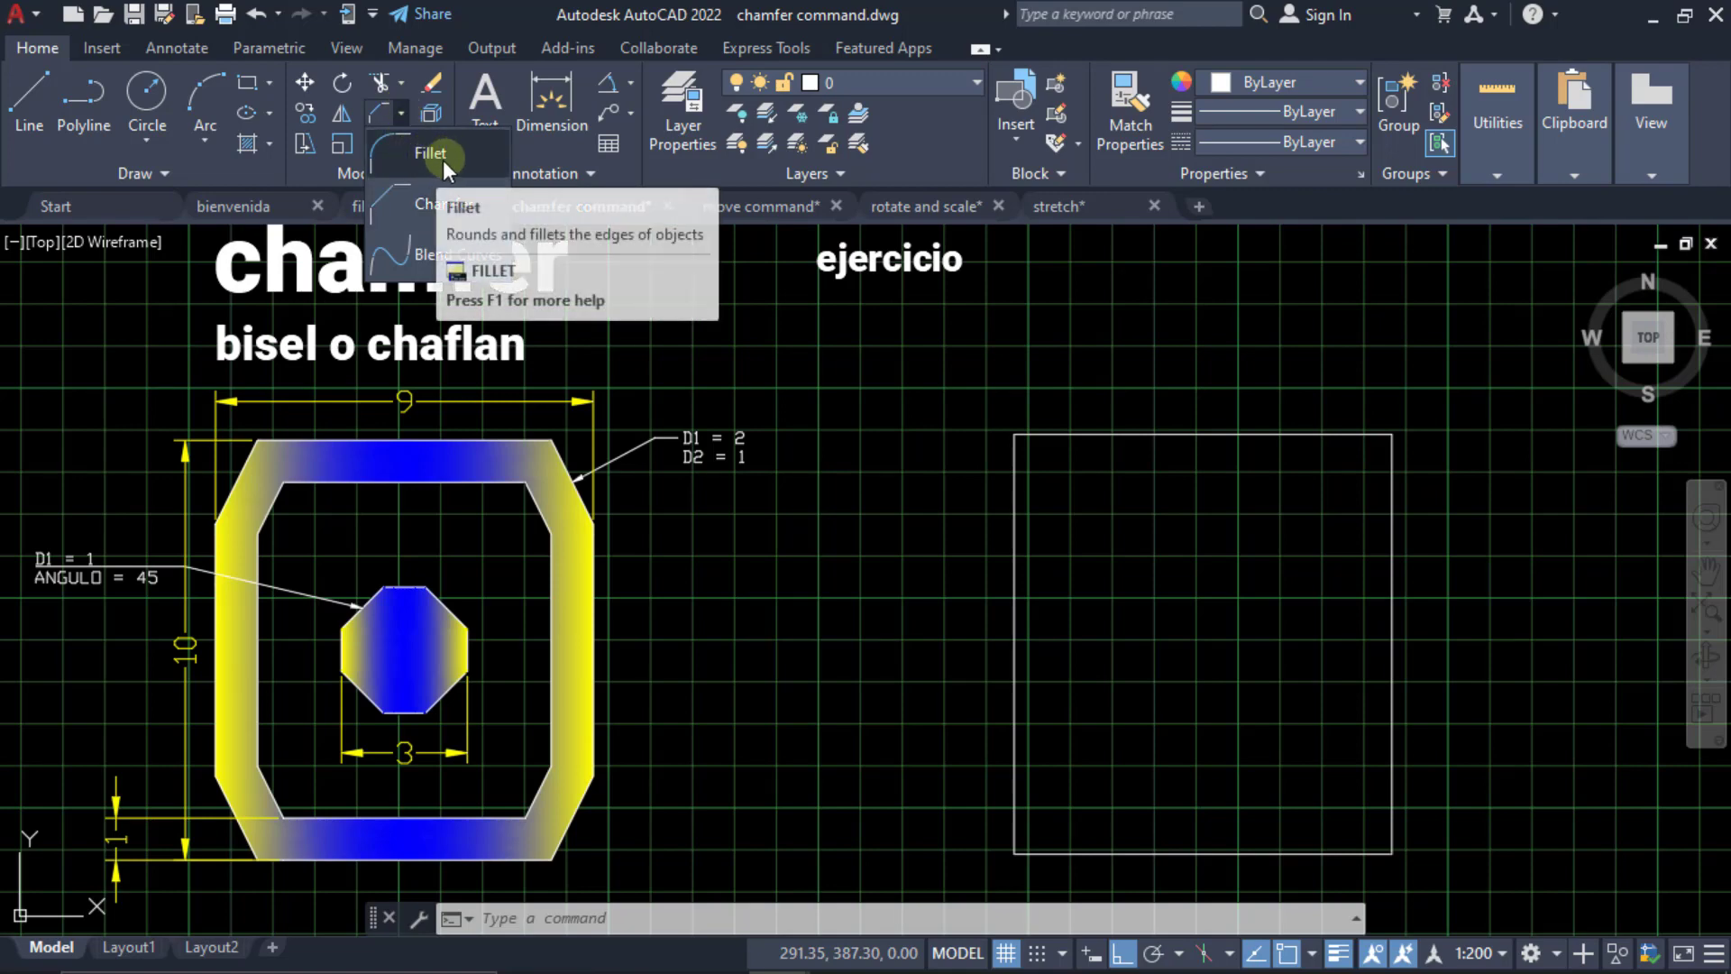
left_click(444, 204)
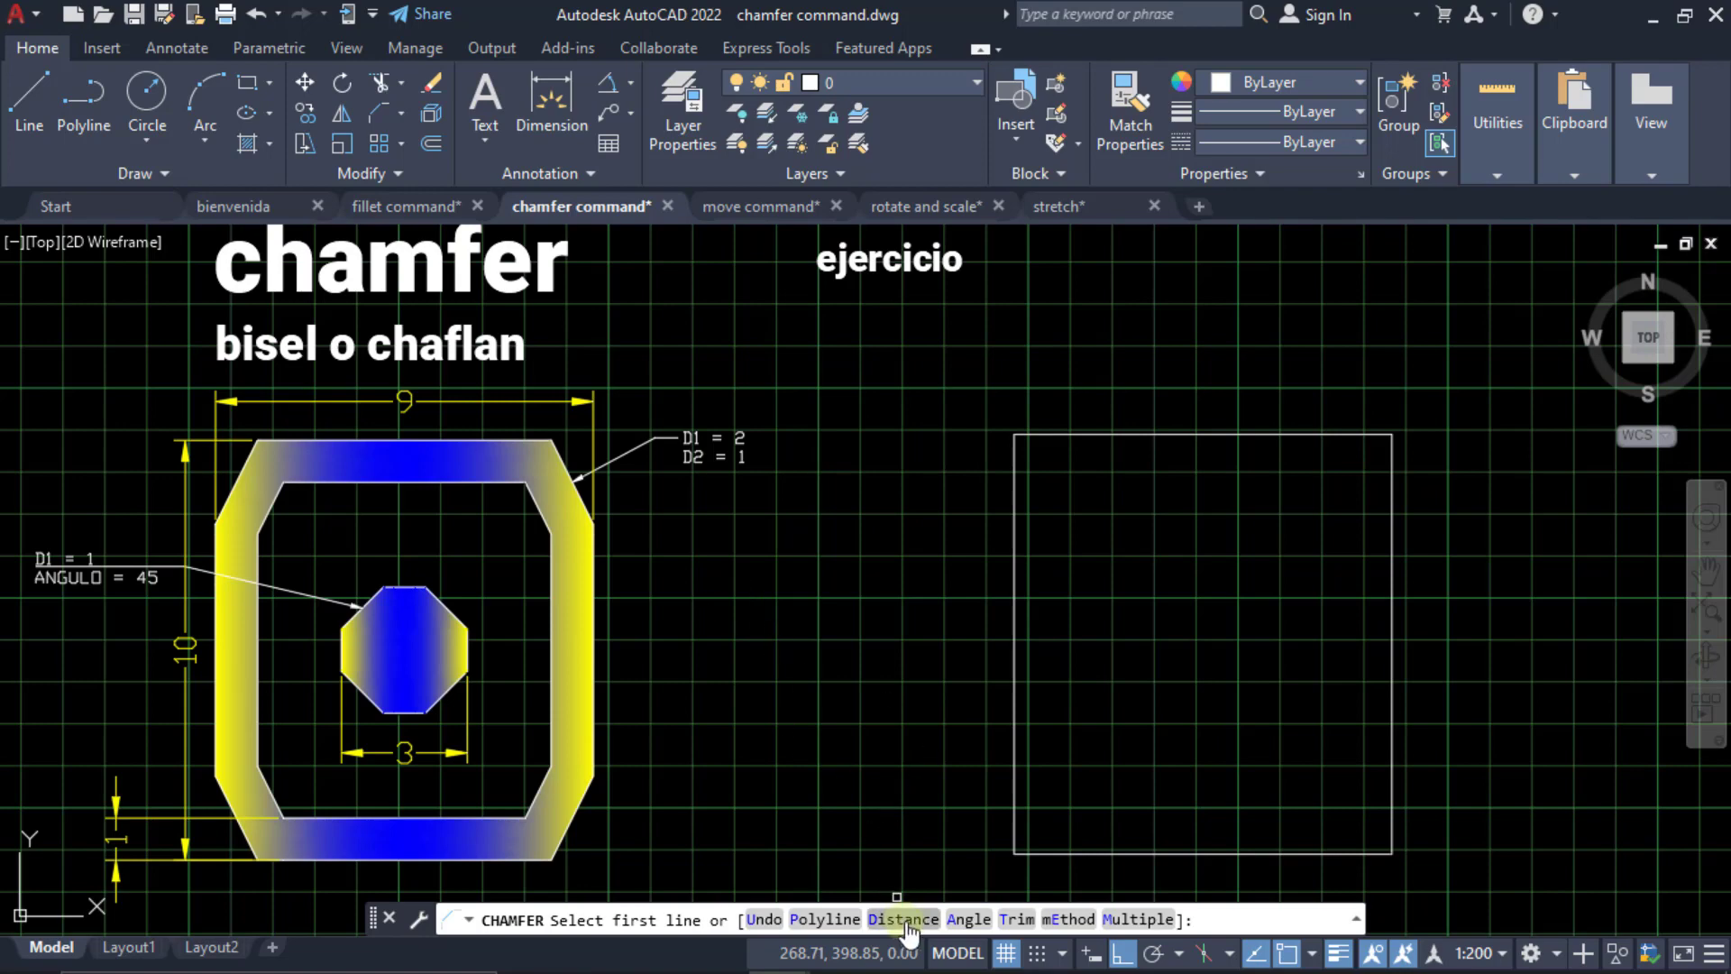
left_click(1068, 919)
left_click(773, 918)
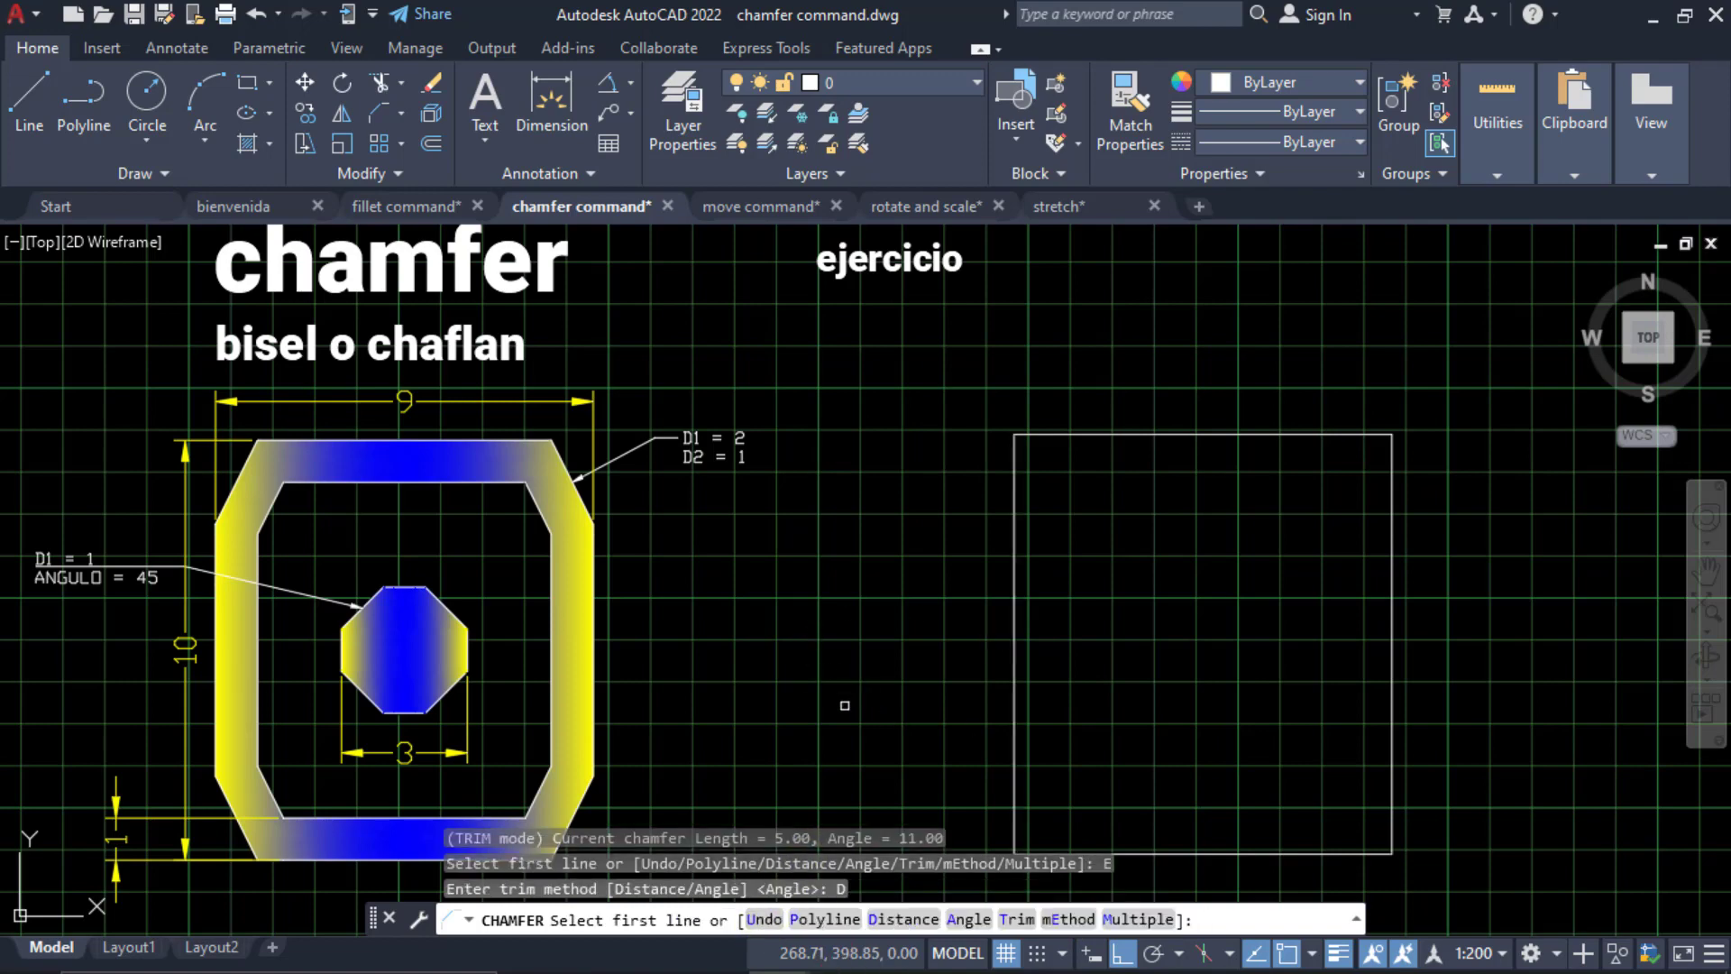
left_click(898, 924)
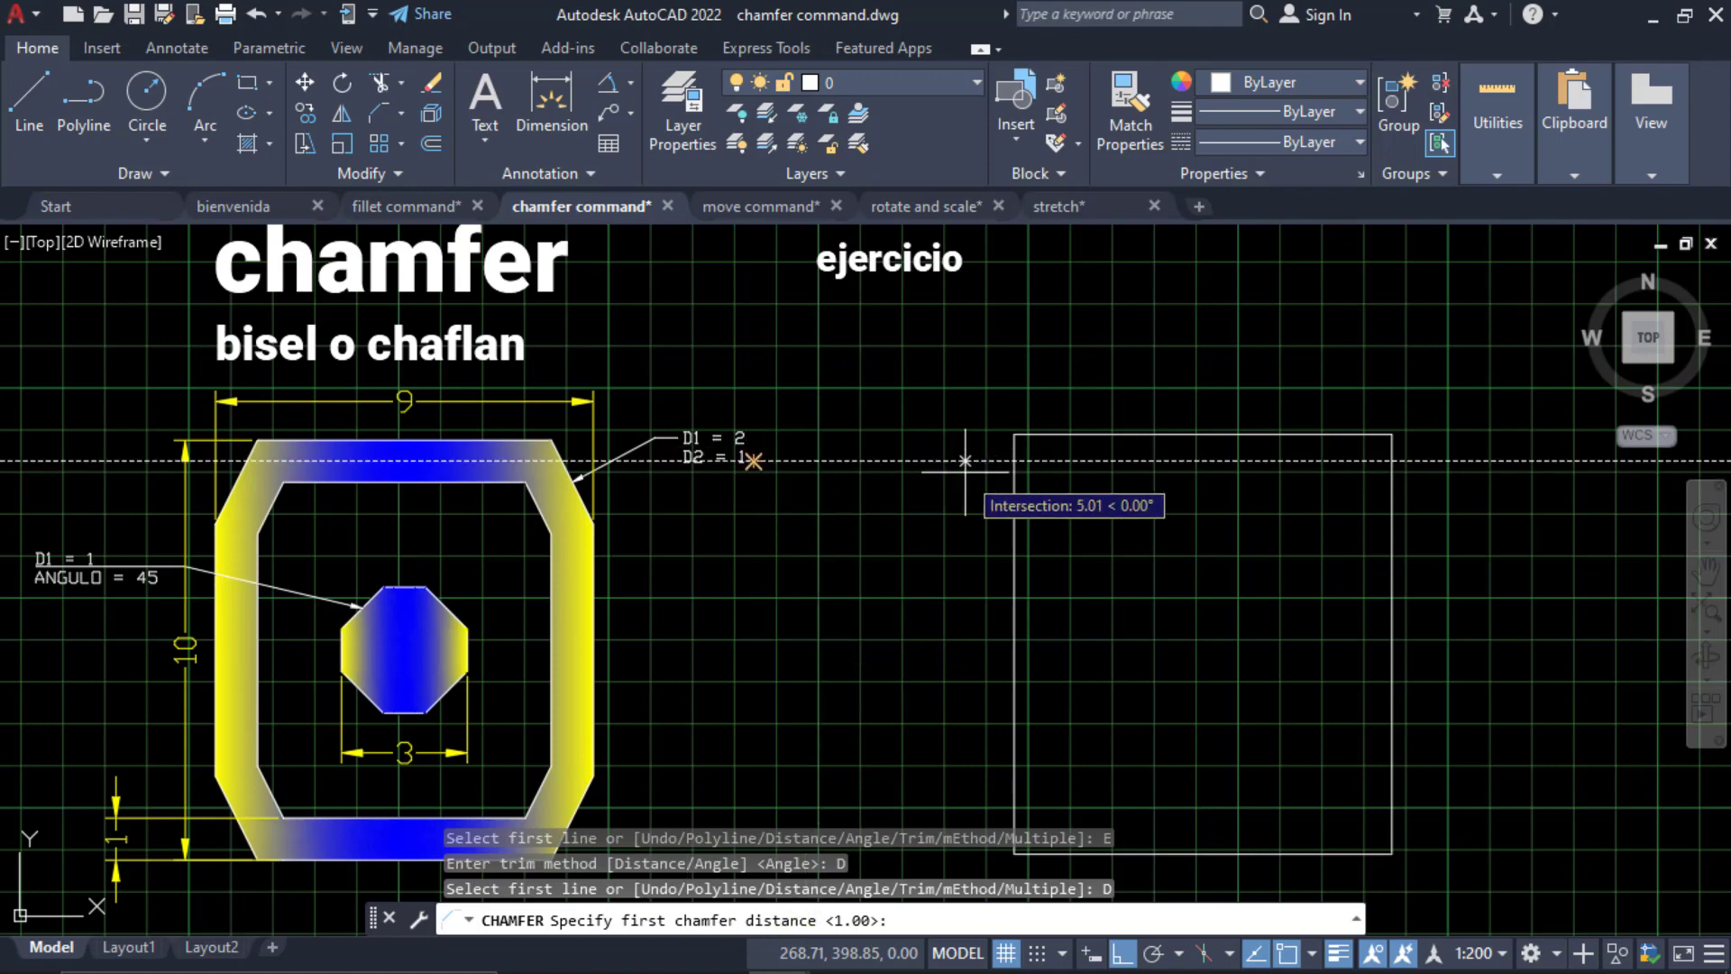
type("2")
key("Return")
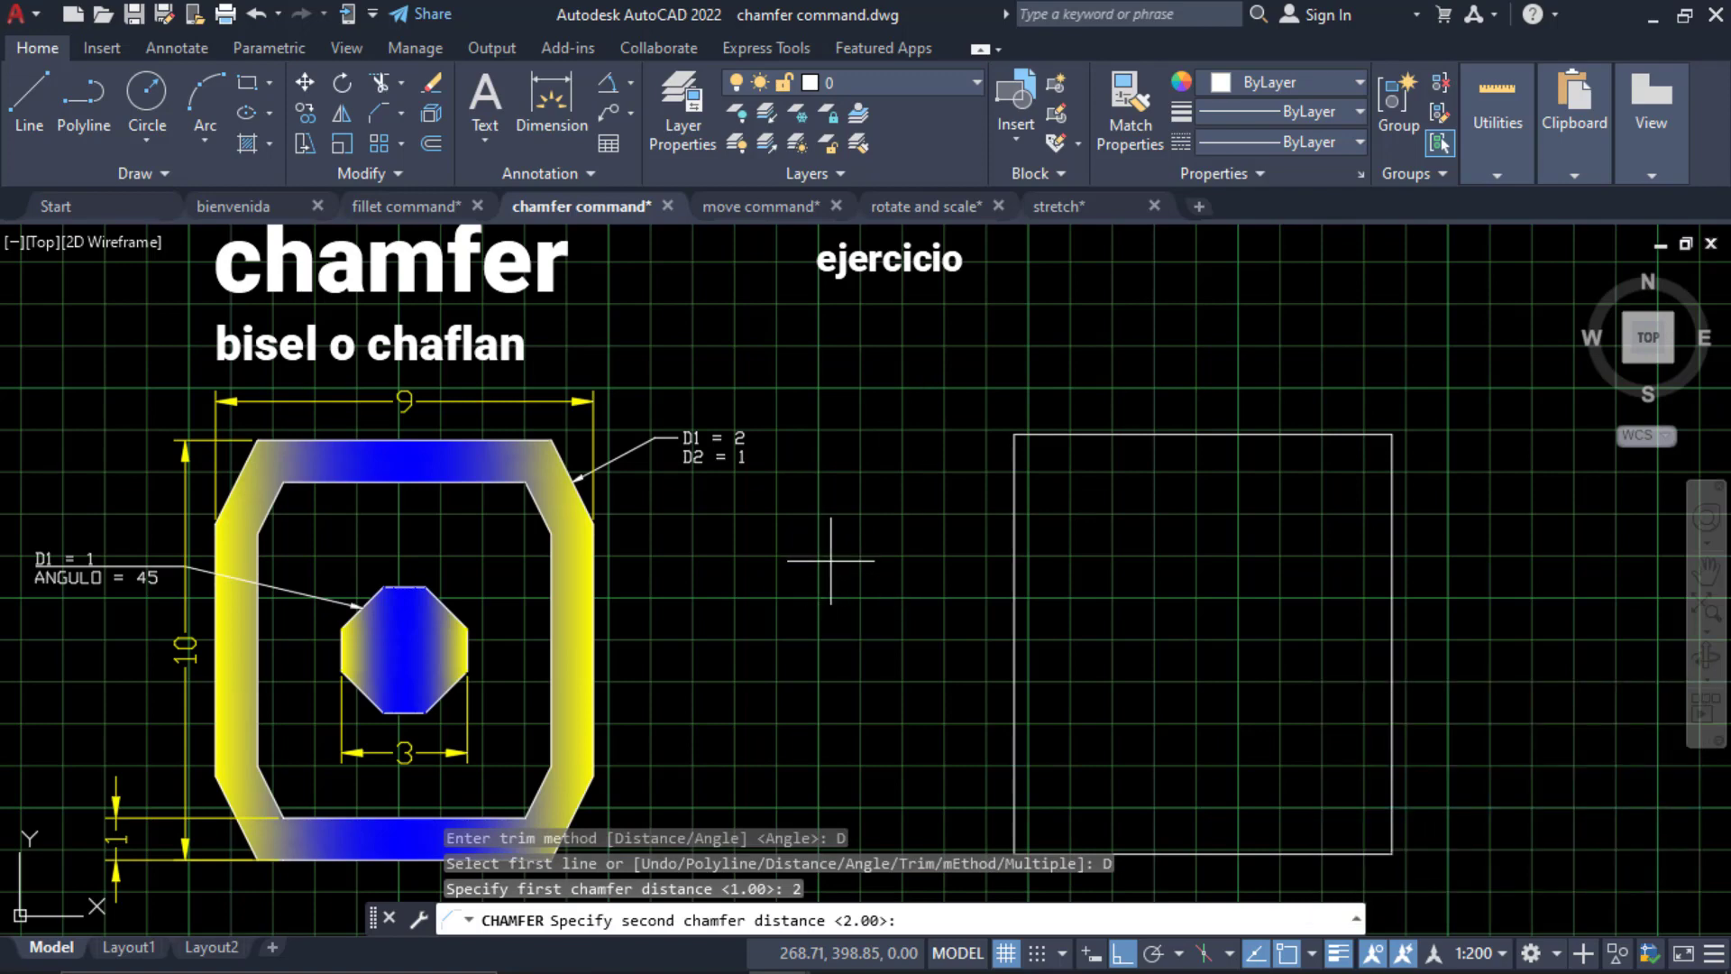
type("1")
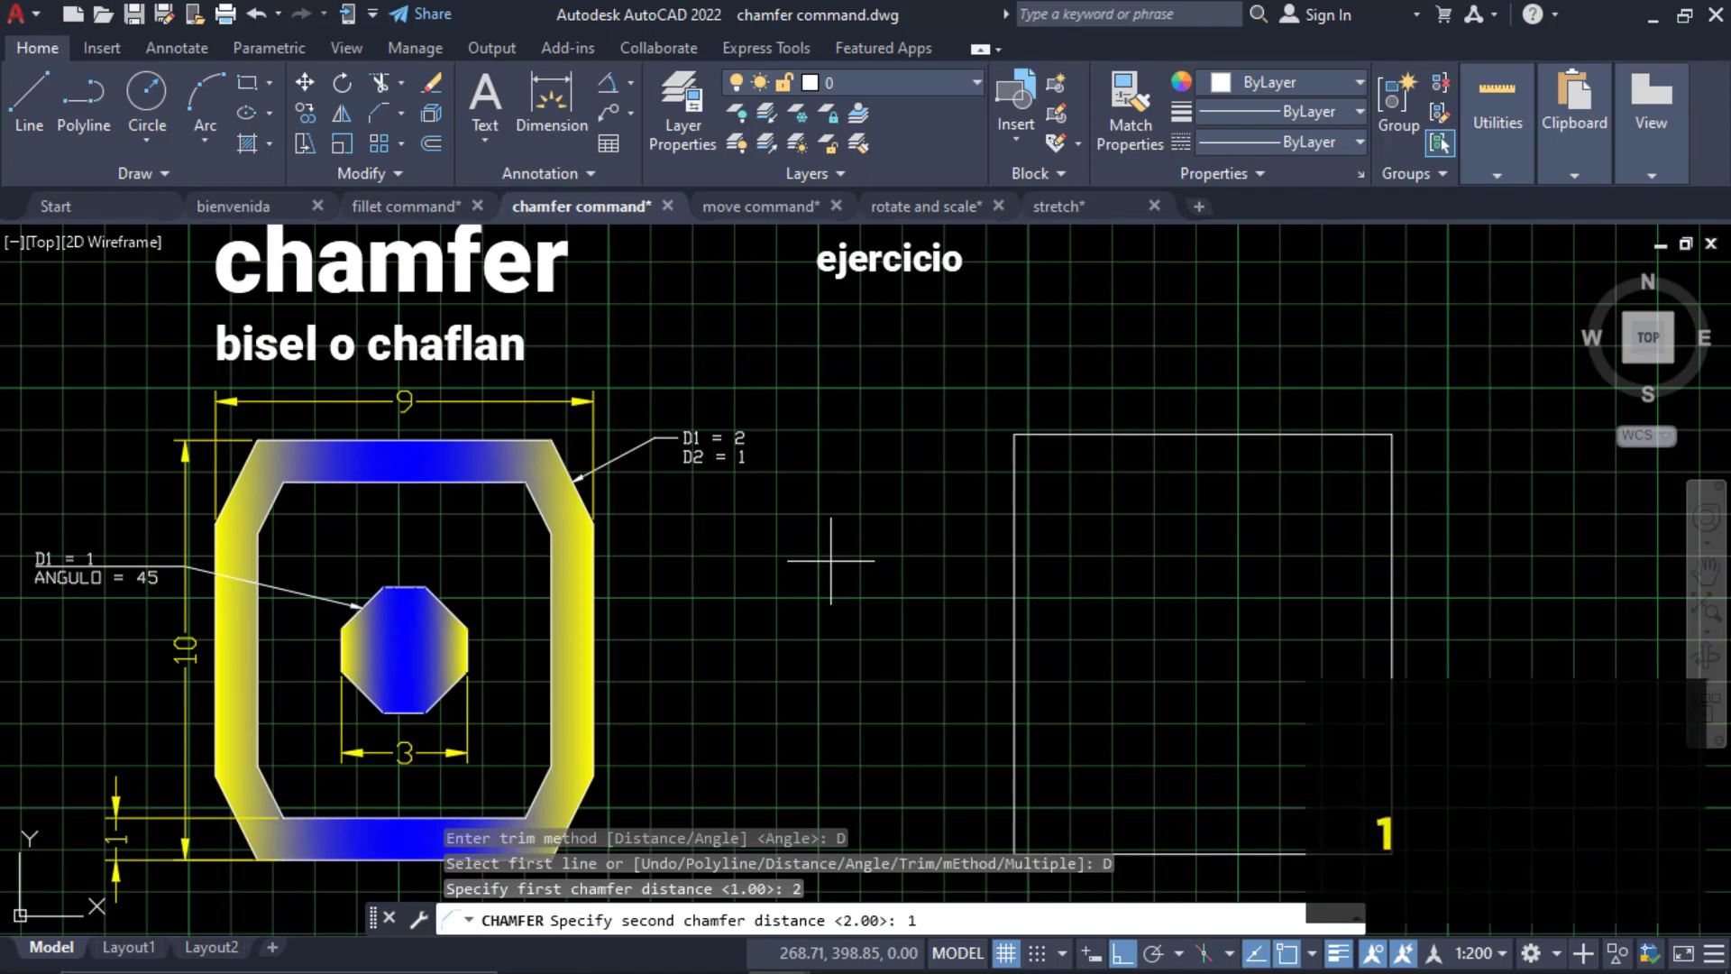
key("Return")
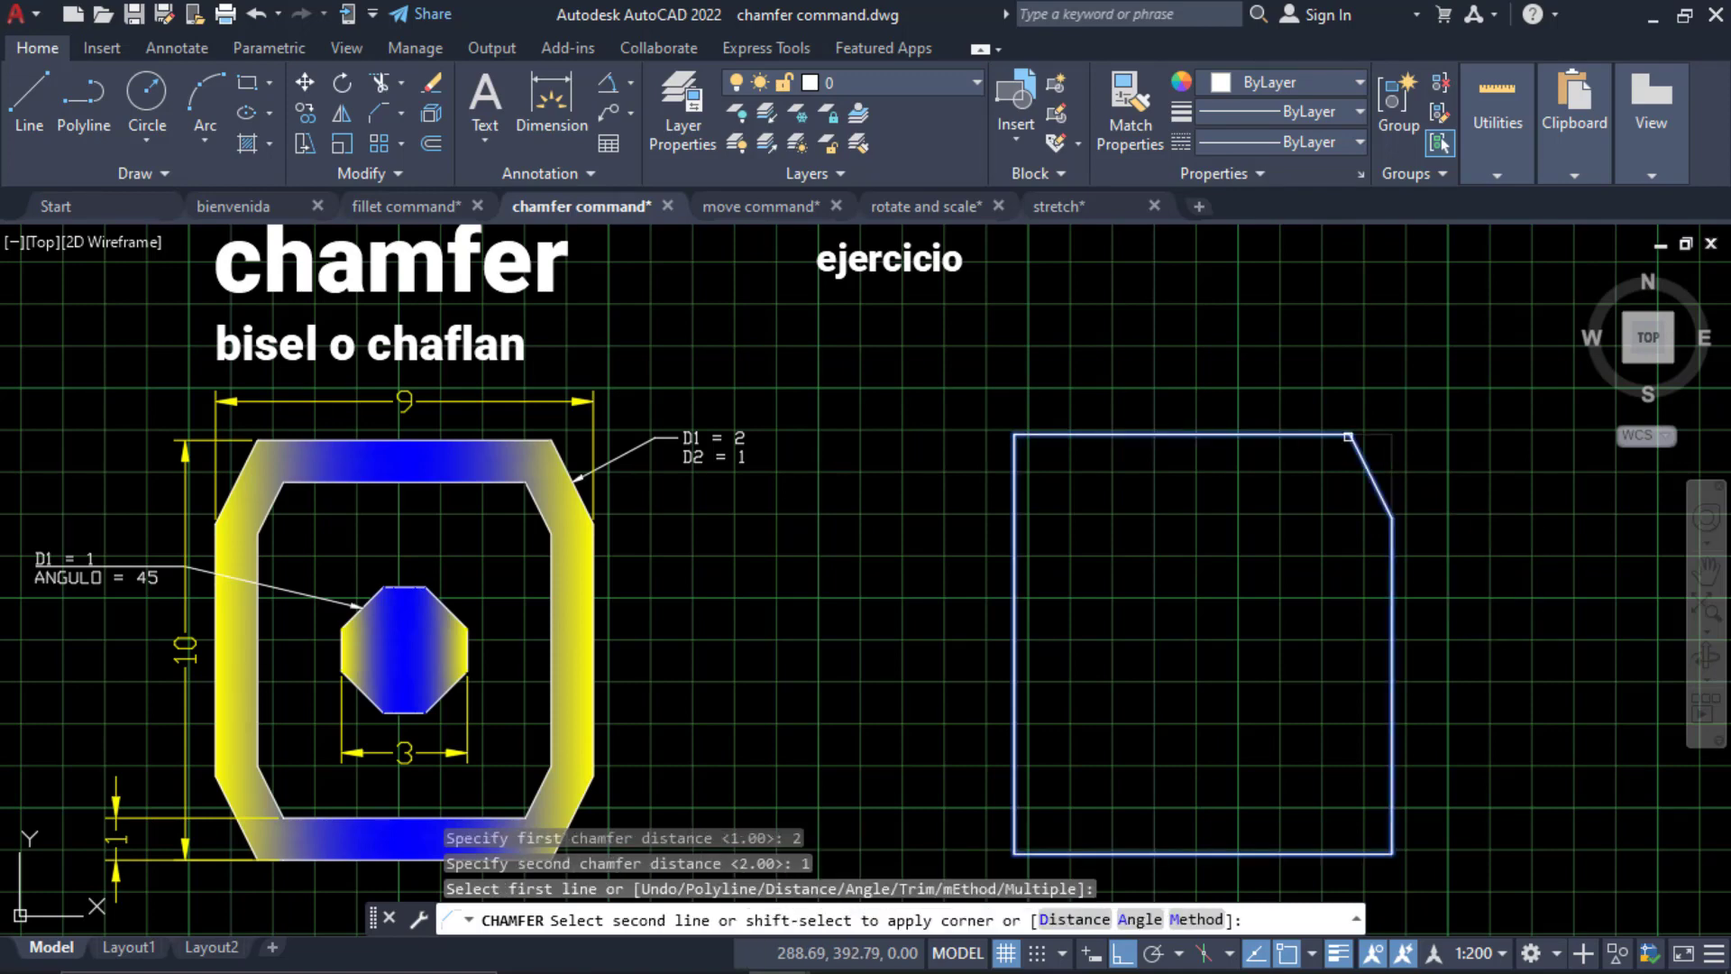
left_click(1348, 437)
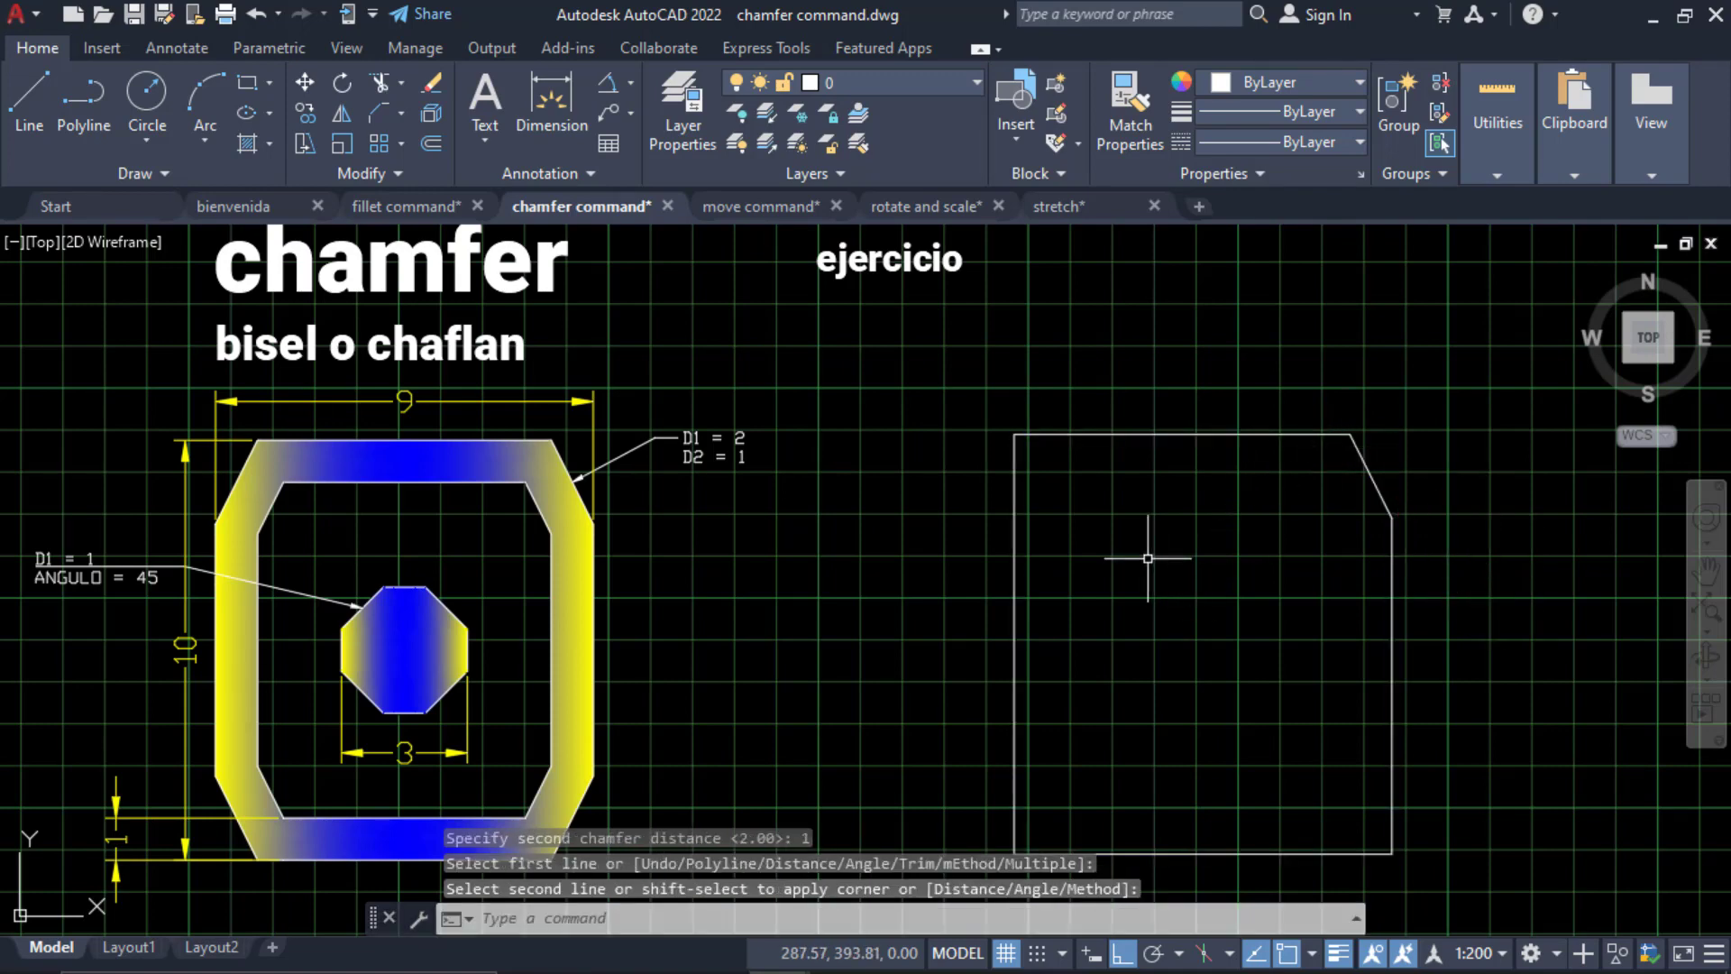
Chamfer the rectangle's upper-left and lower-right corners with the same 2 and 1 distances, taking the vertical edge first at each corner.
key("Return")
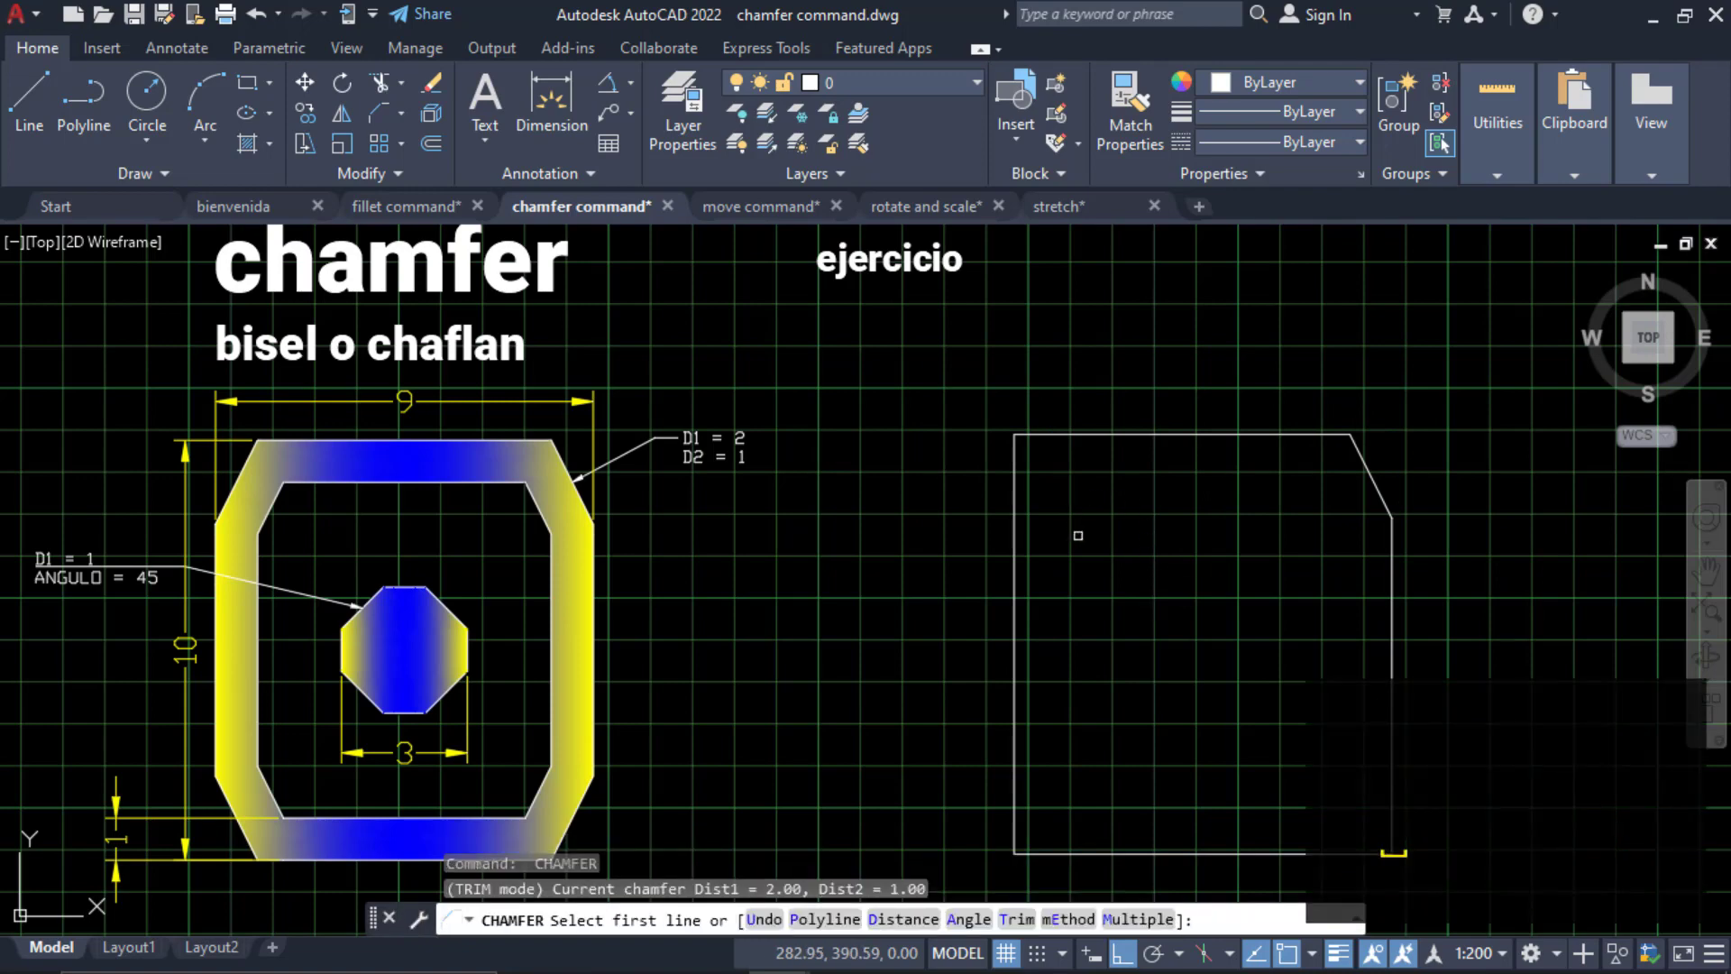
left_click(1017, 510)
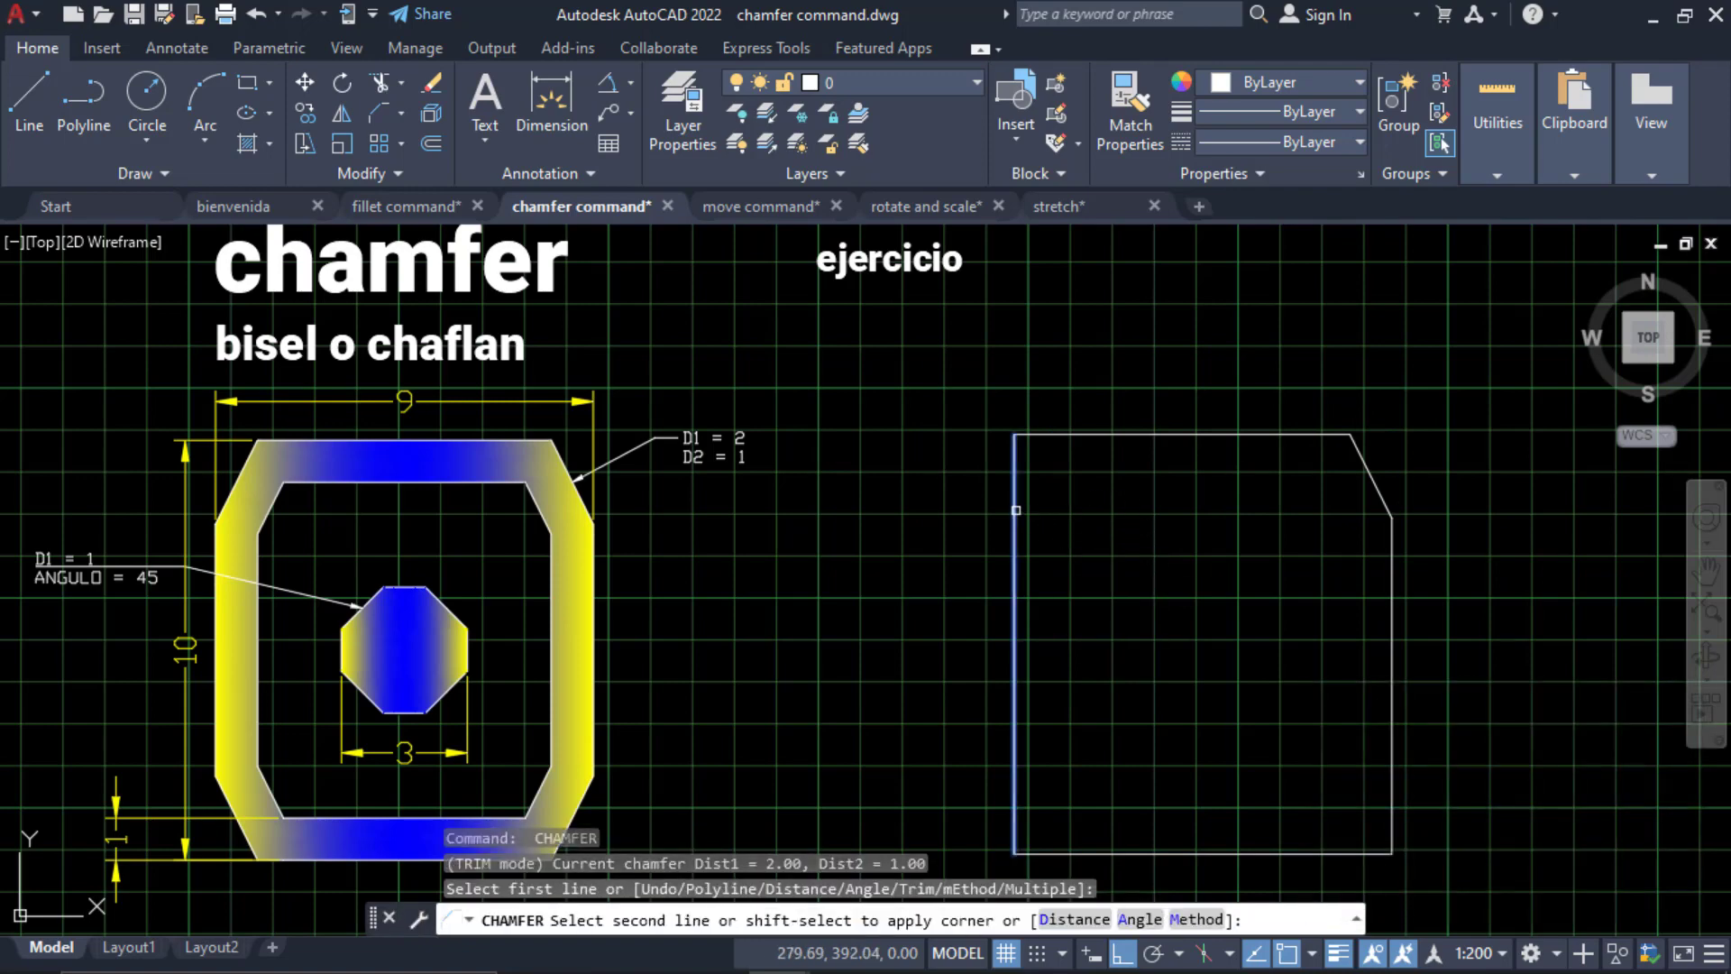
left_click(1063, 435)
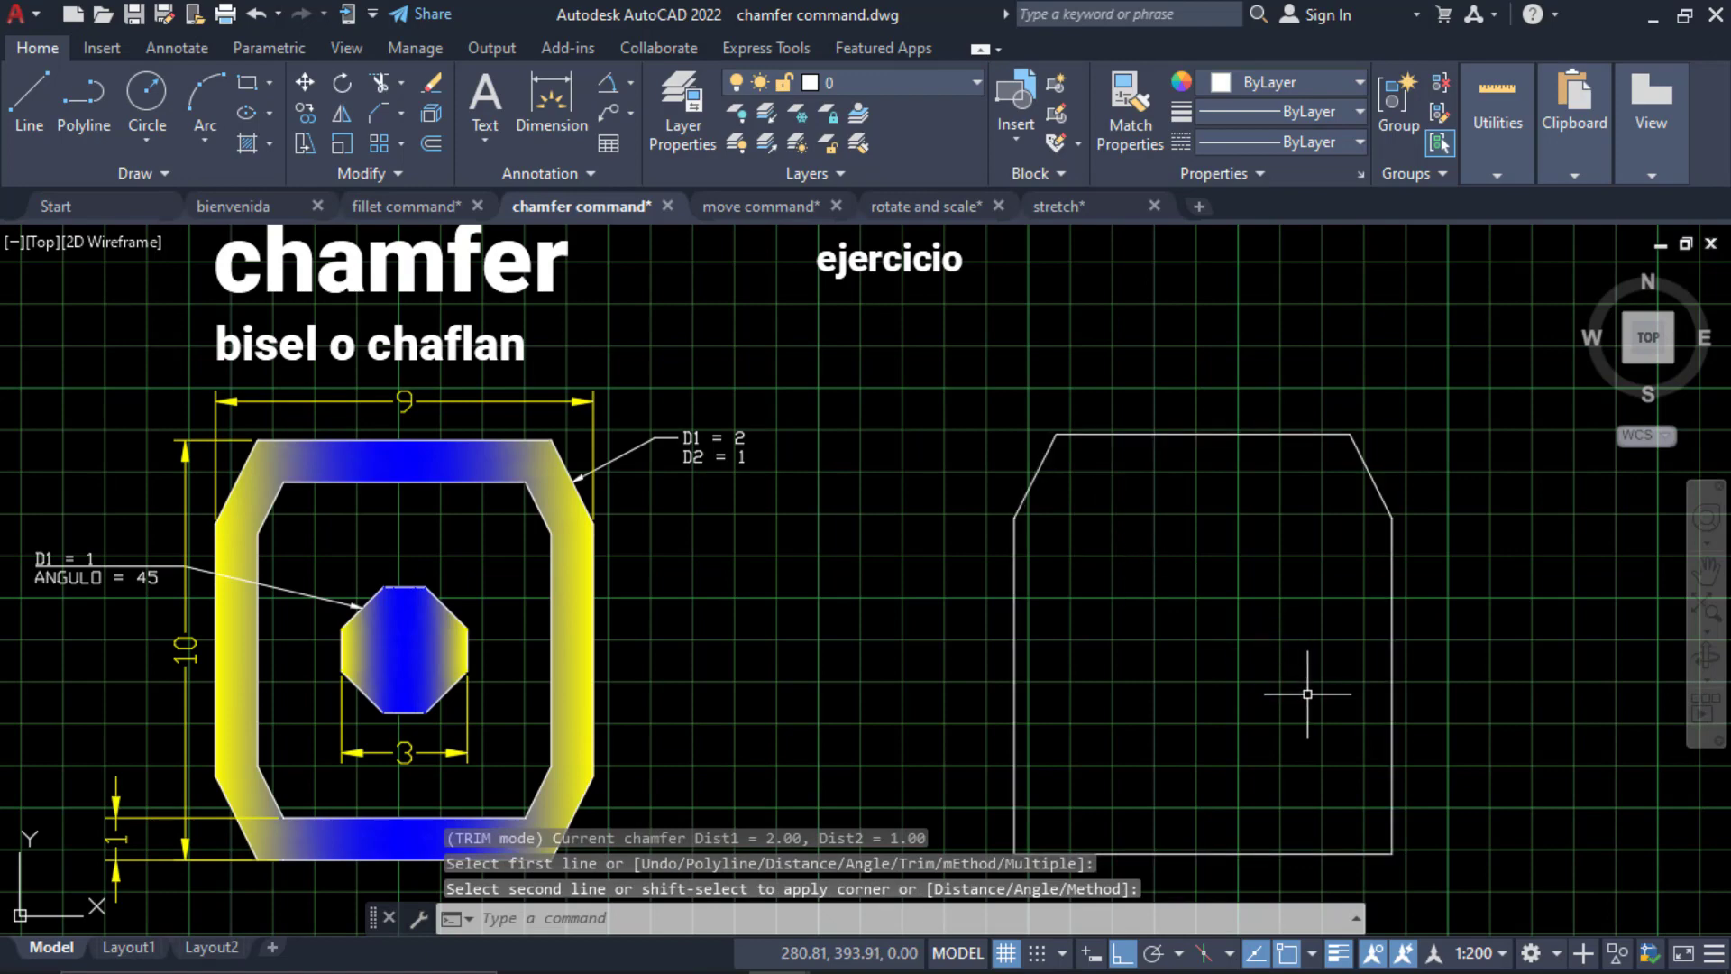
key("Return")
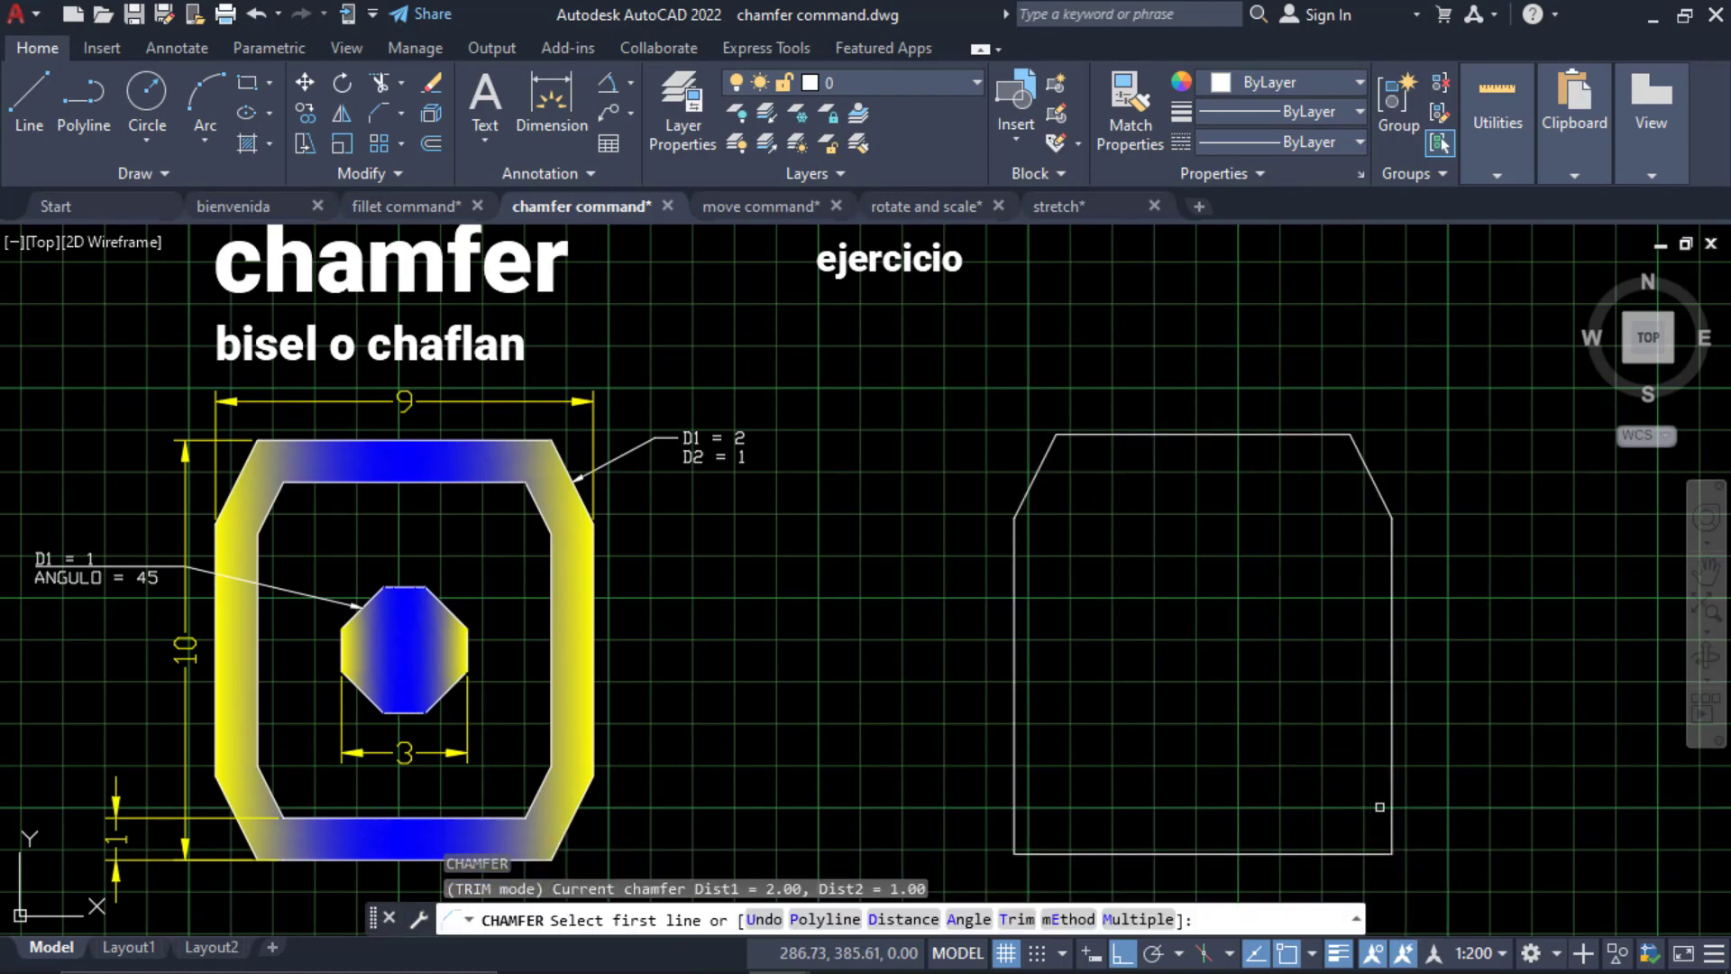
left_click(1394, 792)
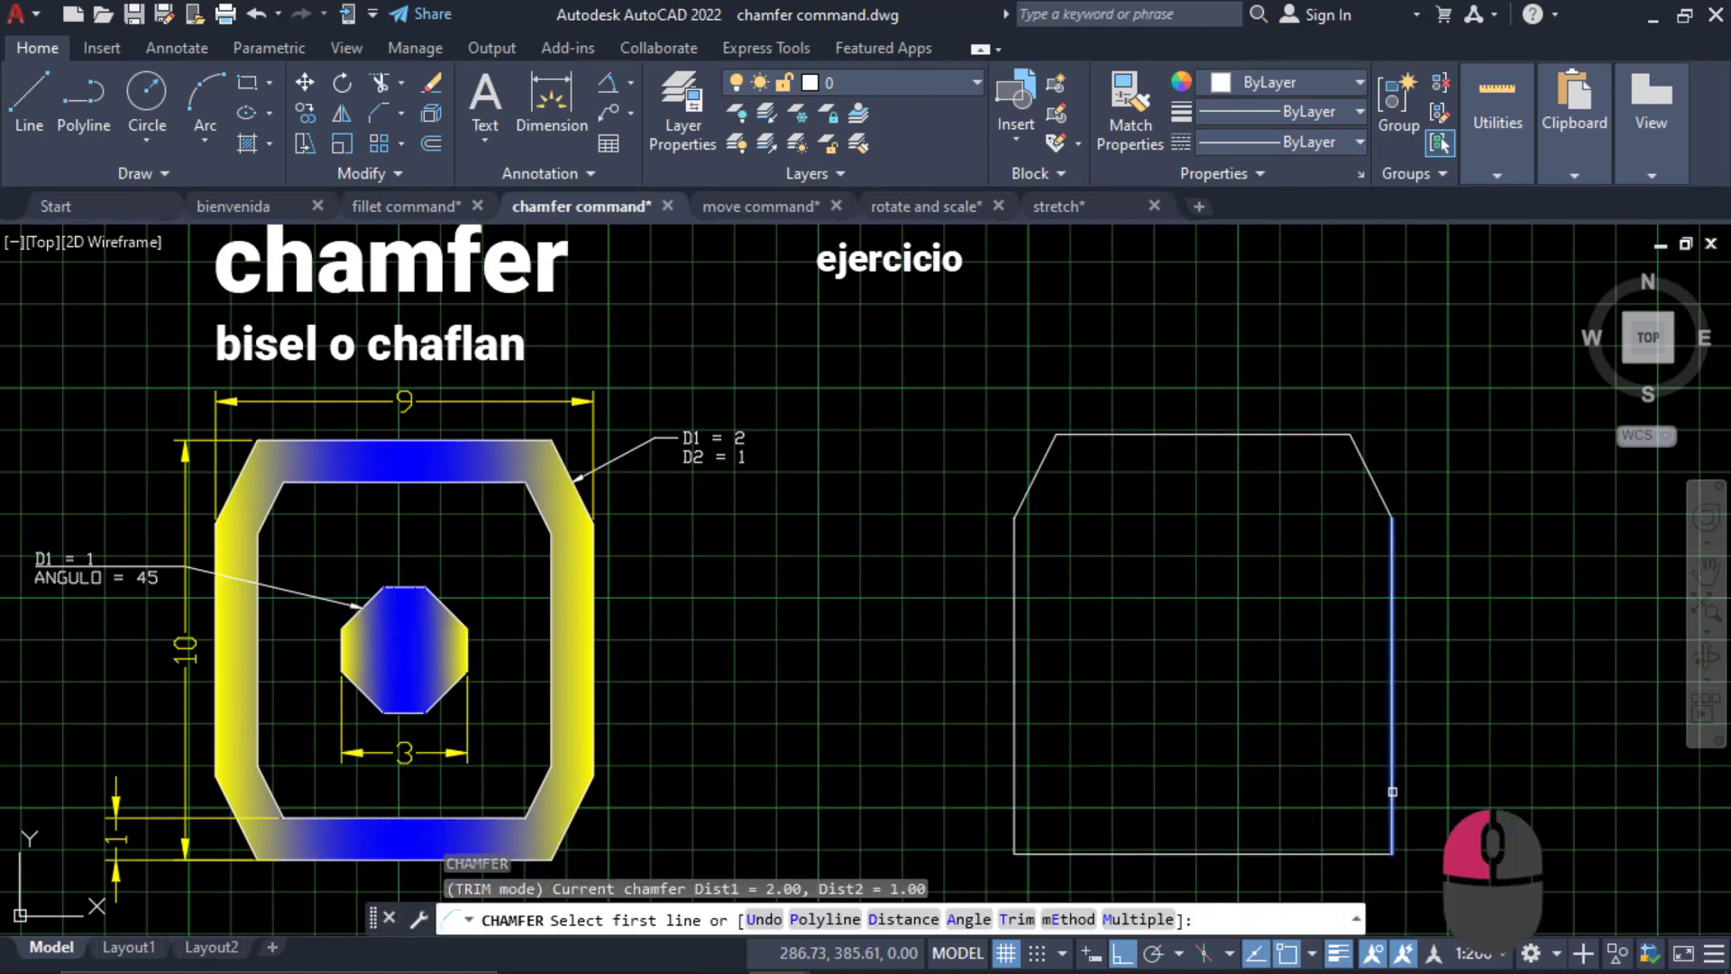
left_click(1353, 854)
key("Return")
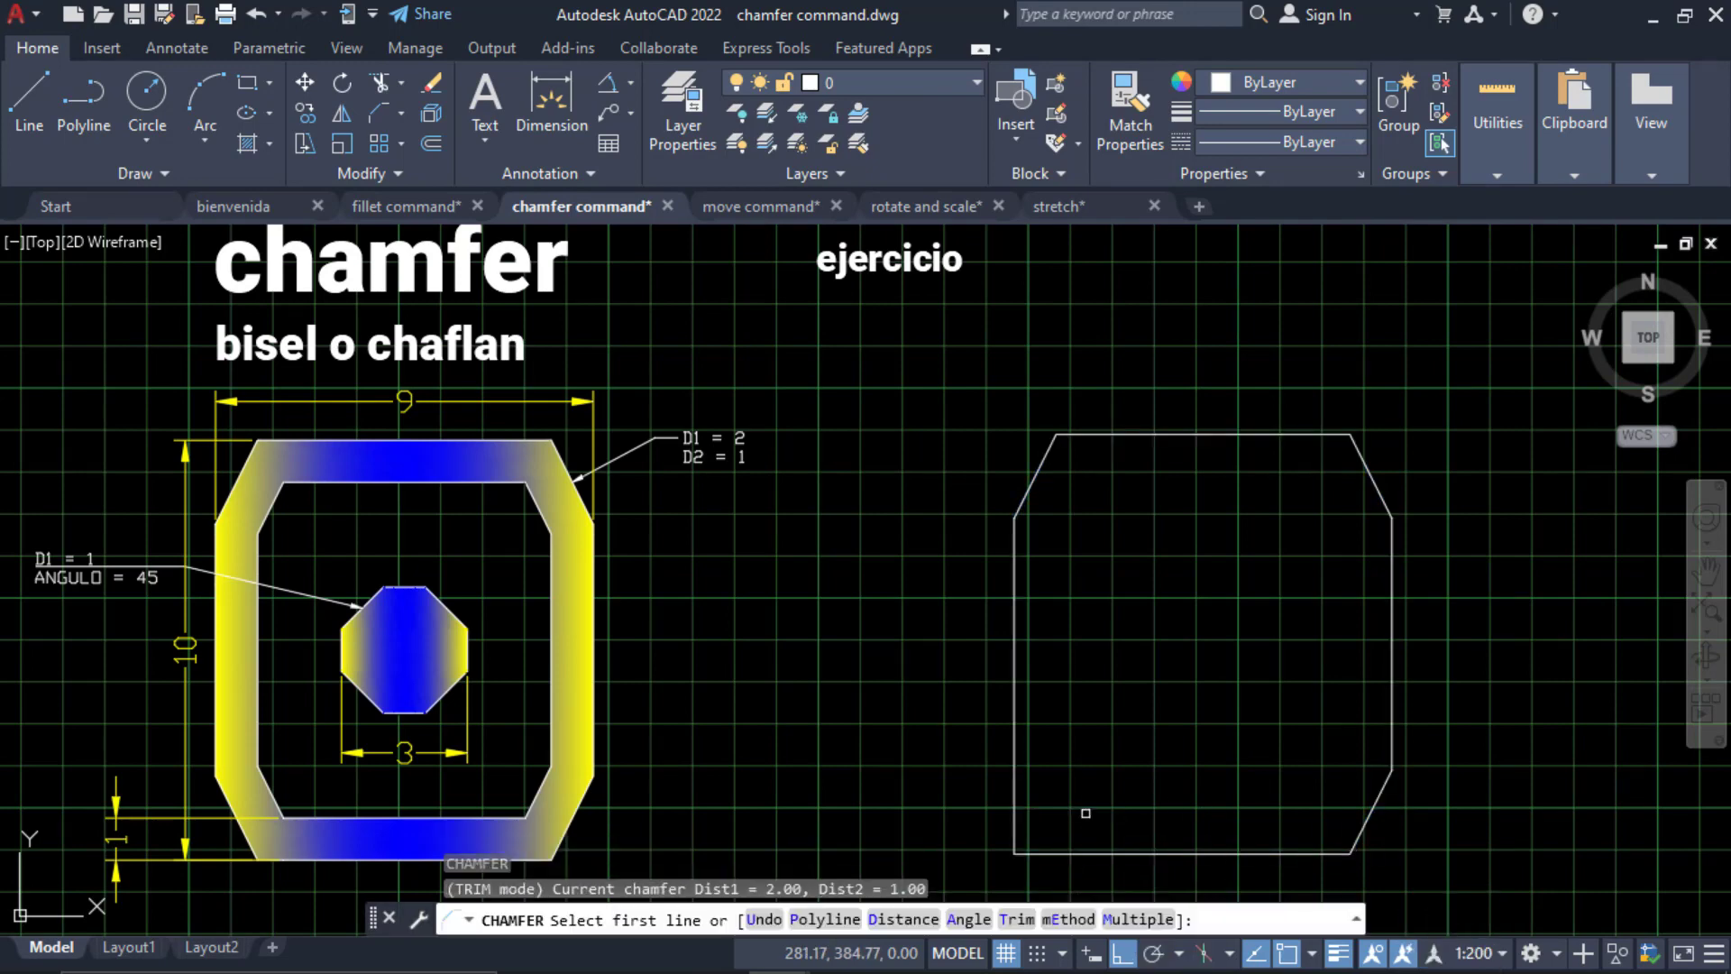
left_click(1079, 857)
key("Escape")
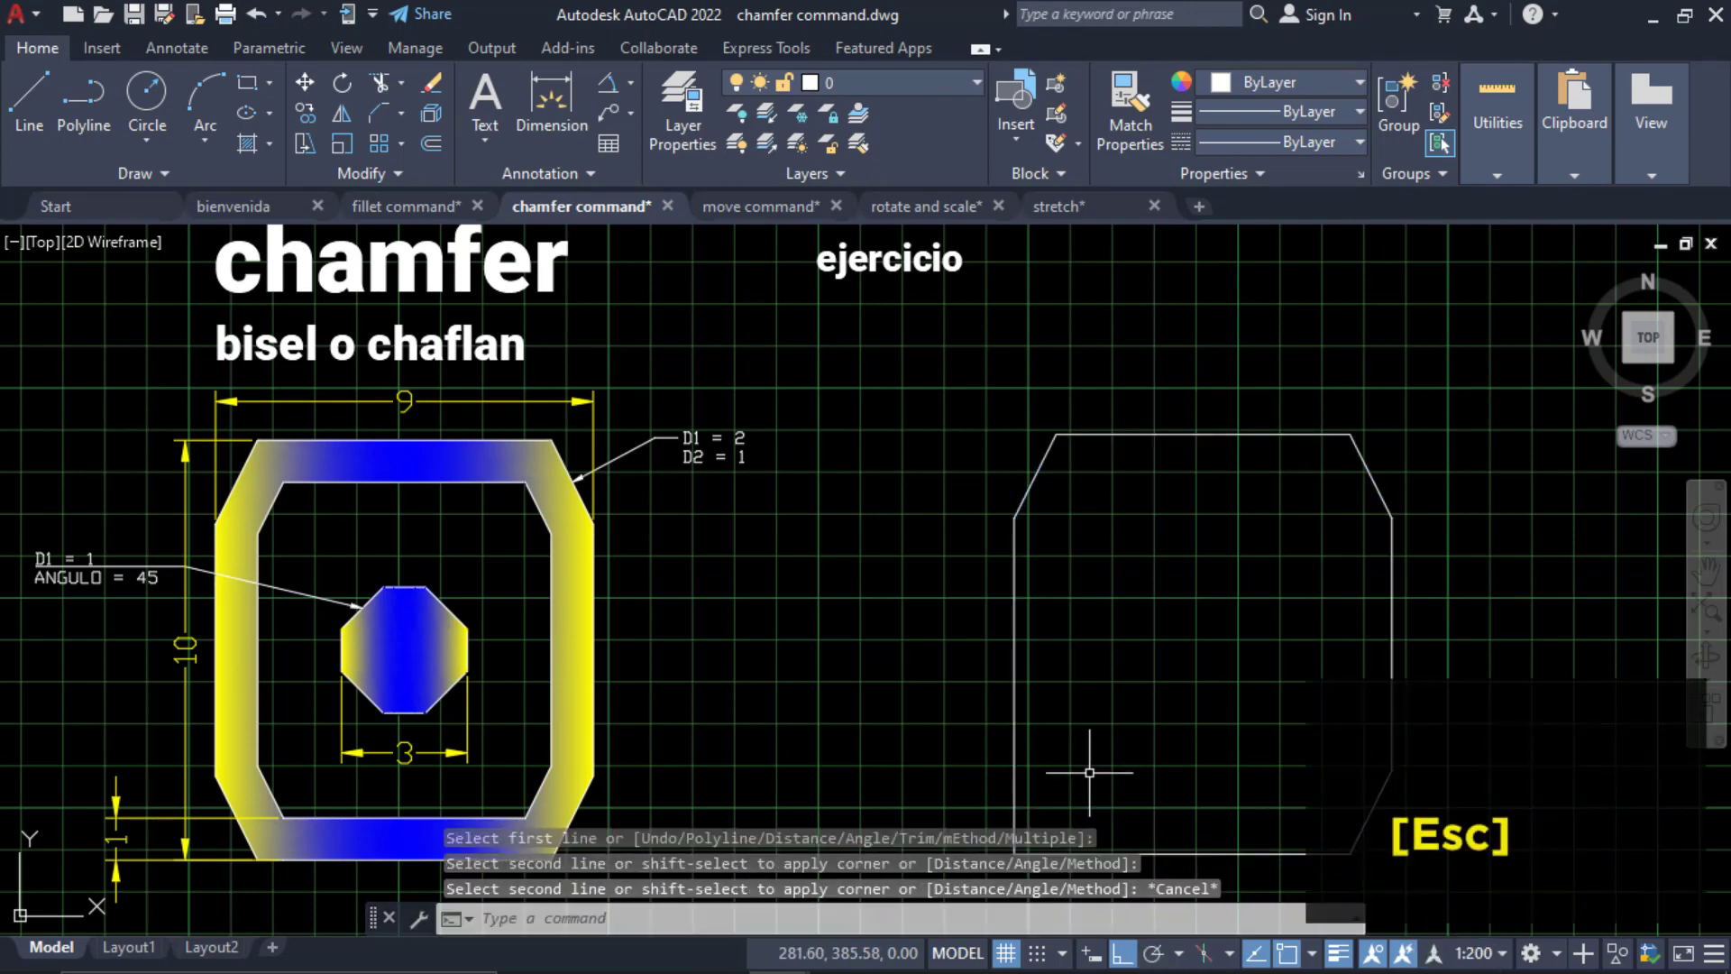
Chamfer the lower-left corner with the same 2 and 1 distances, taking the left edge as the first line.
key("Return")
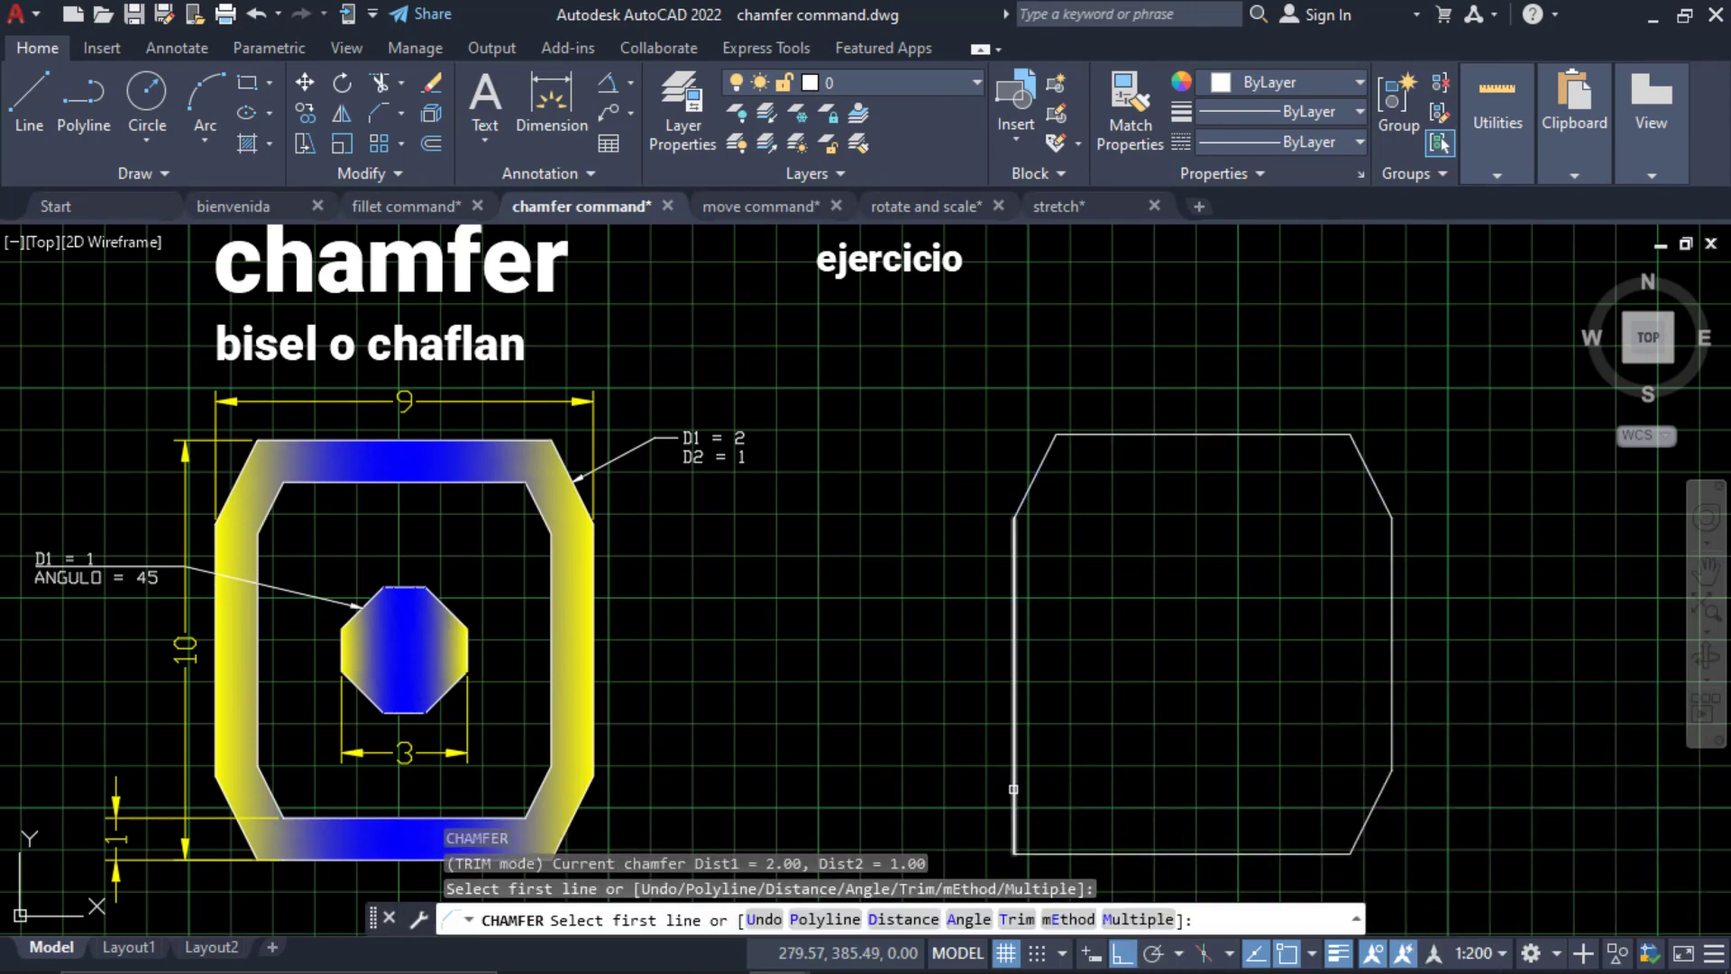
left_click(1015, 792)
left_click(1080, 850)
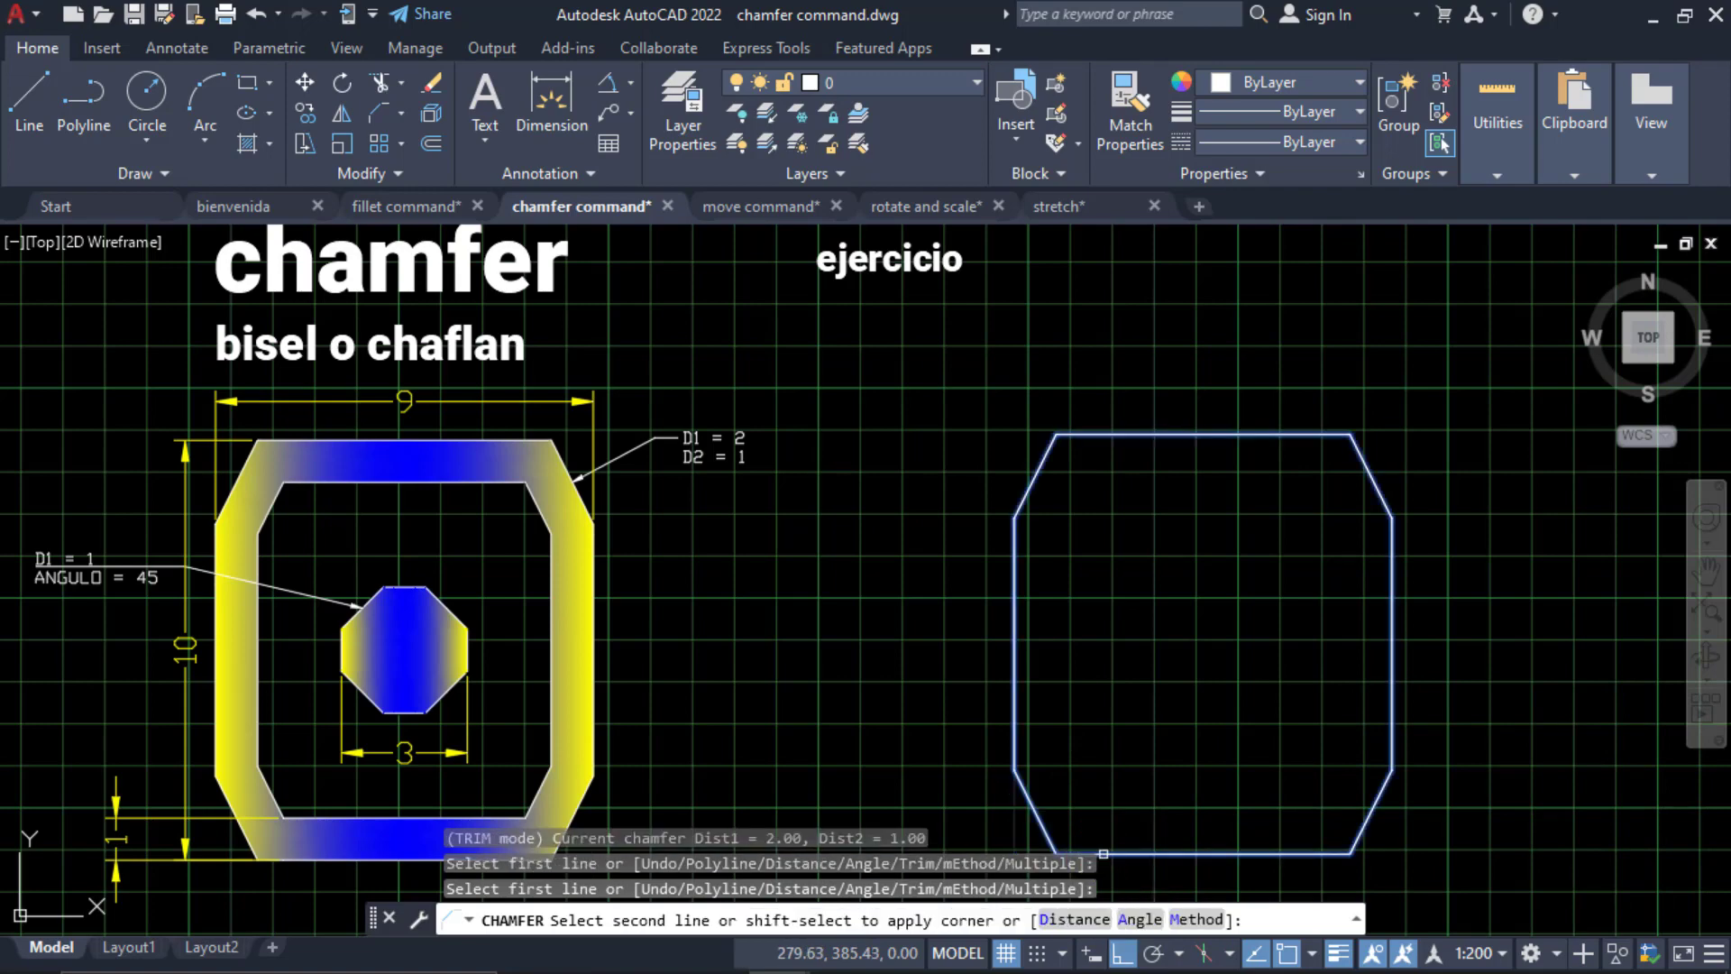
left_click(1103, 853)
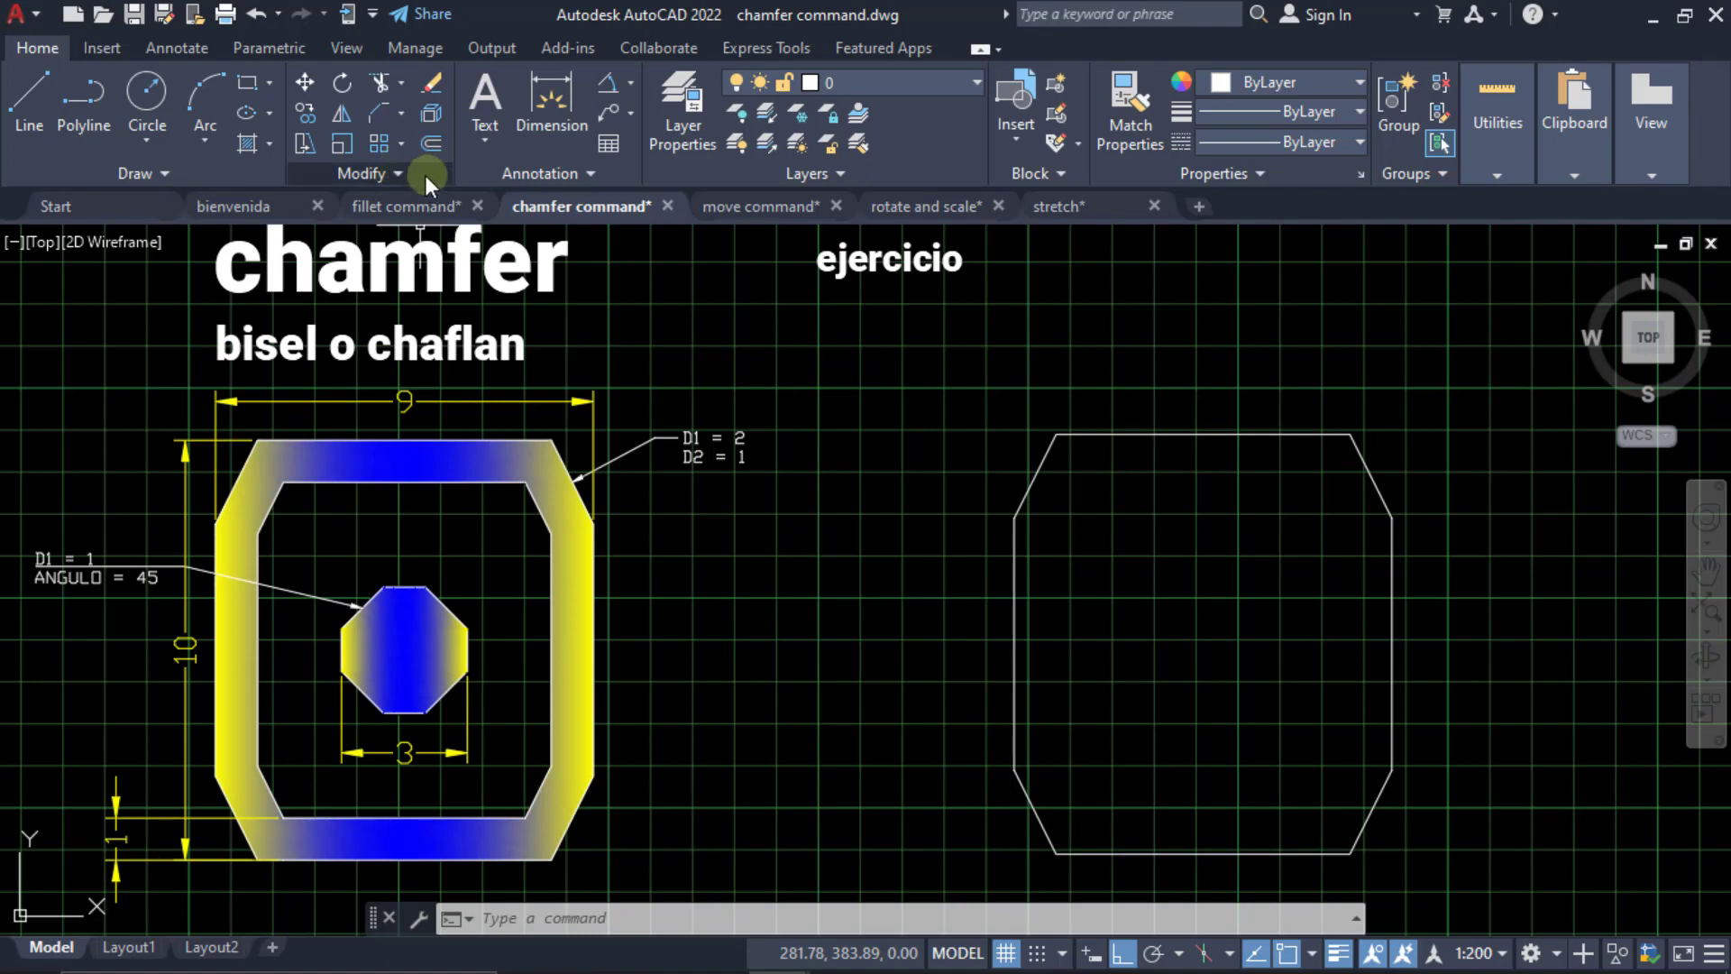
Offset the chamfered outline inward by 1 to form the frame's inner edge.
left_click(431, 141)
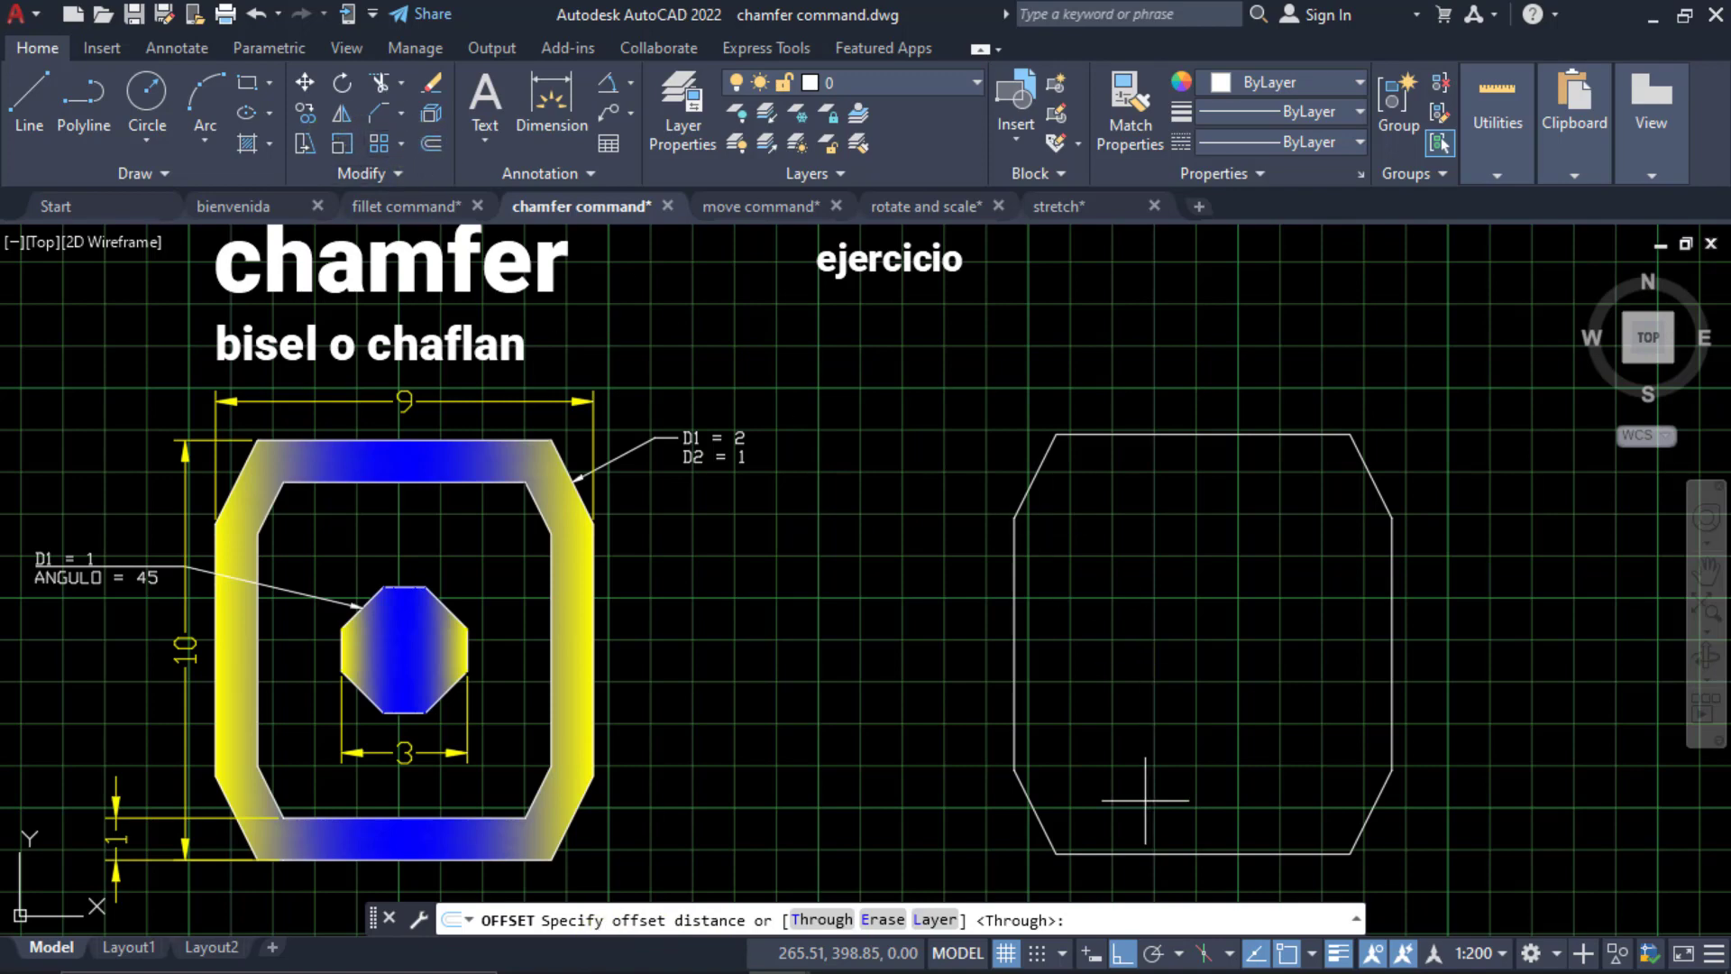
type("1")
key("Return")
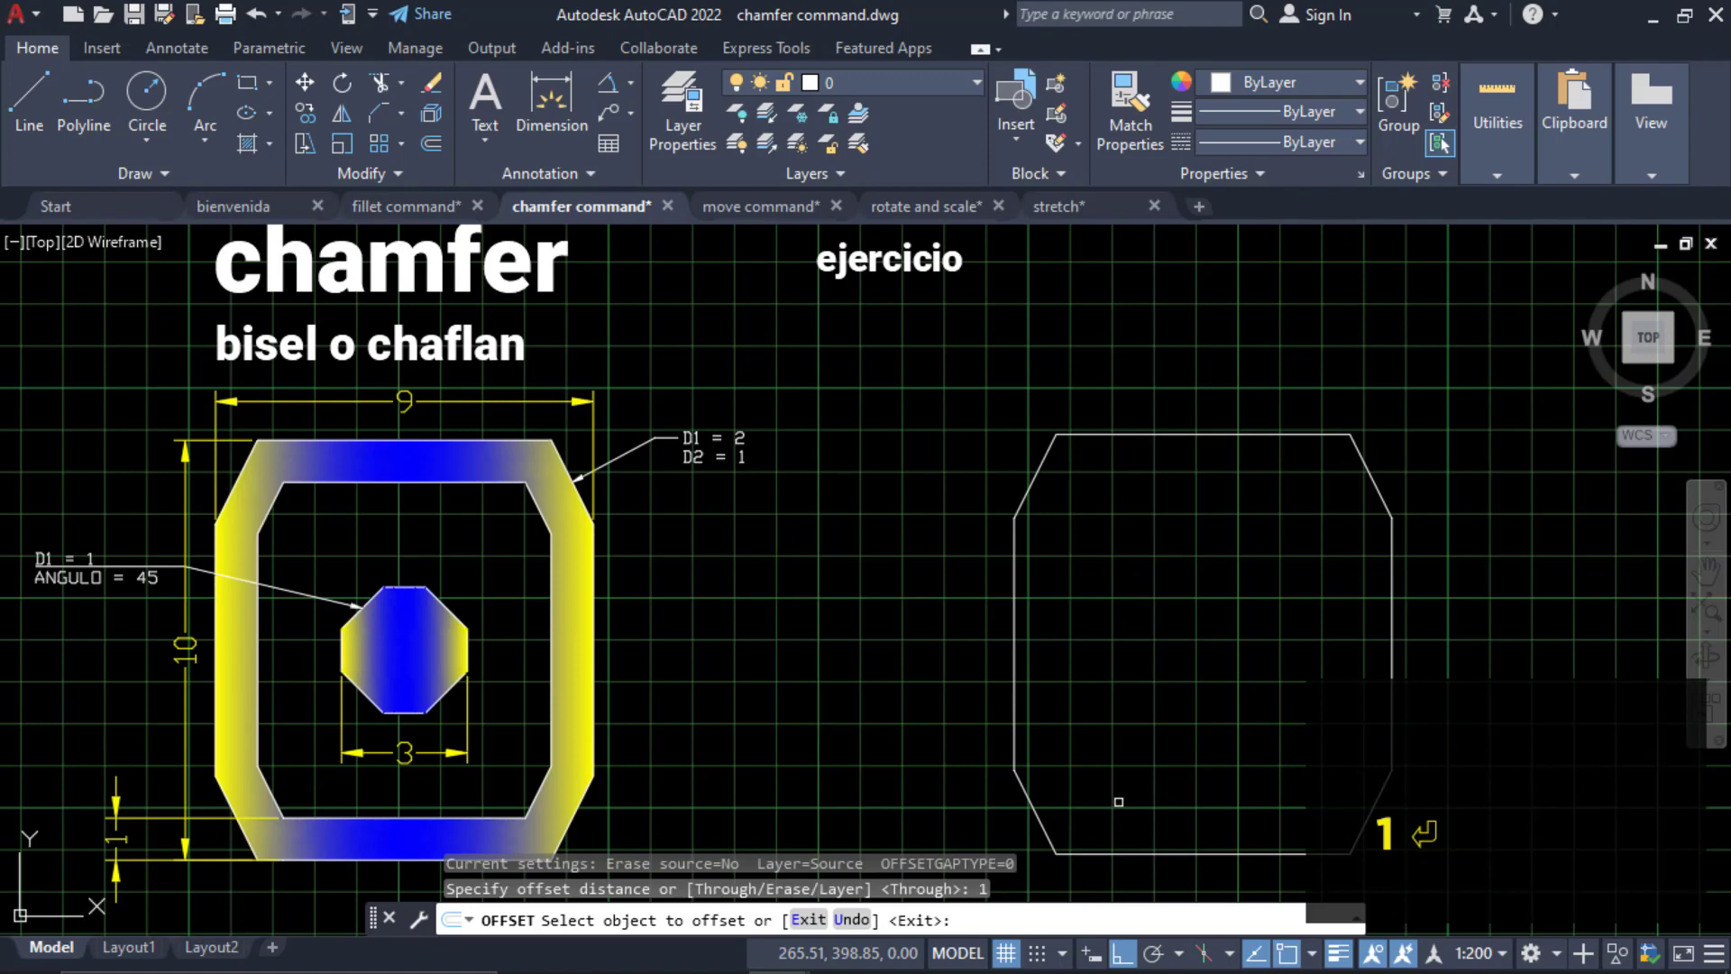
left_click(1153, 853)
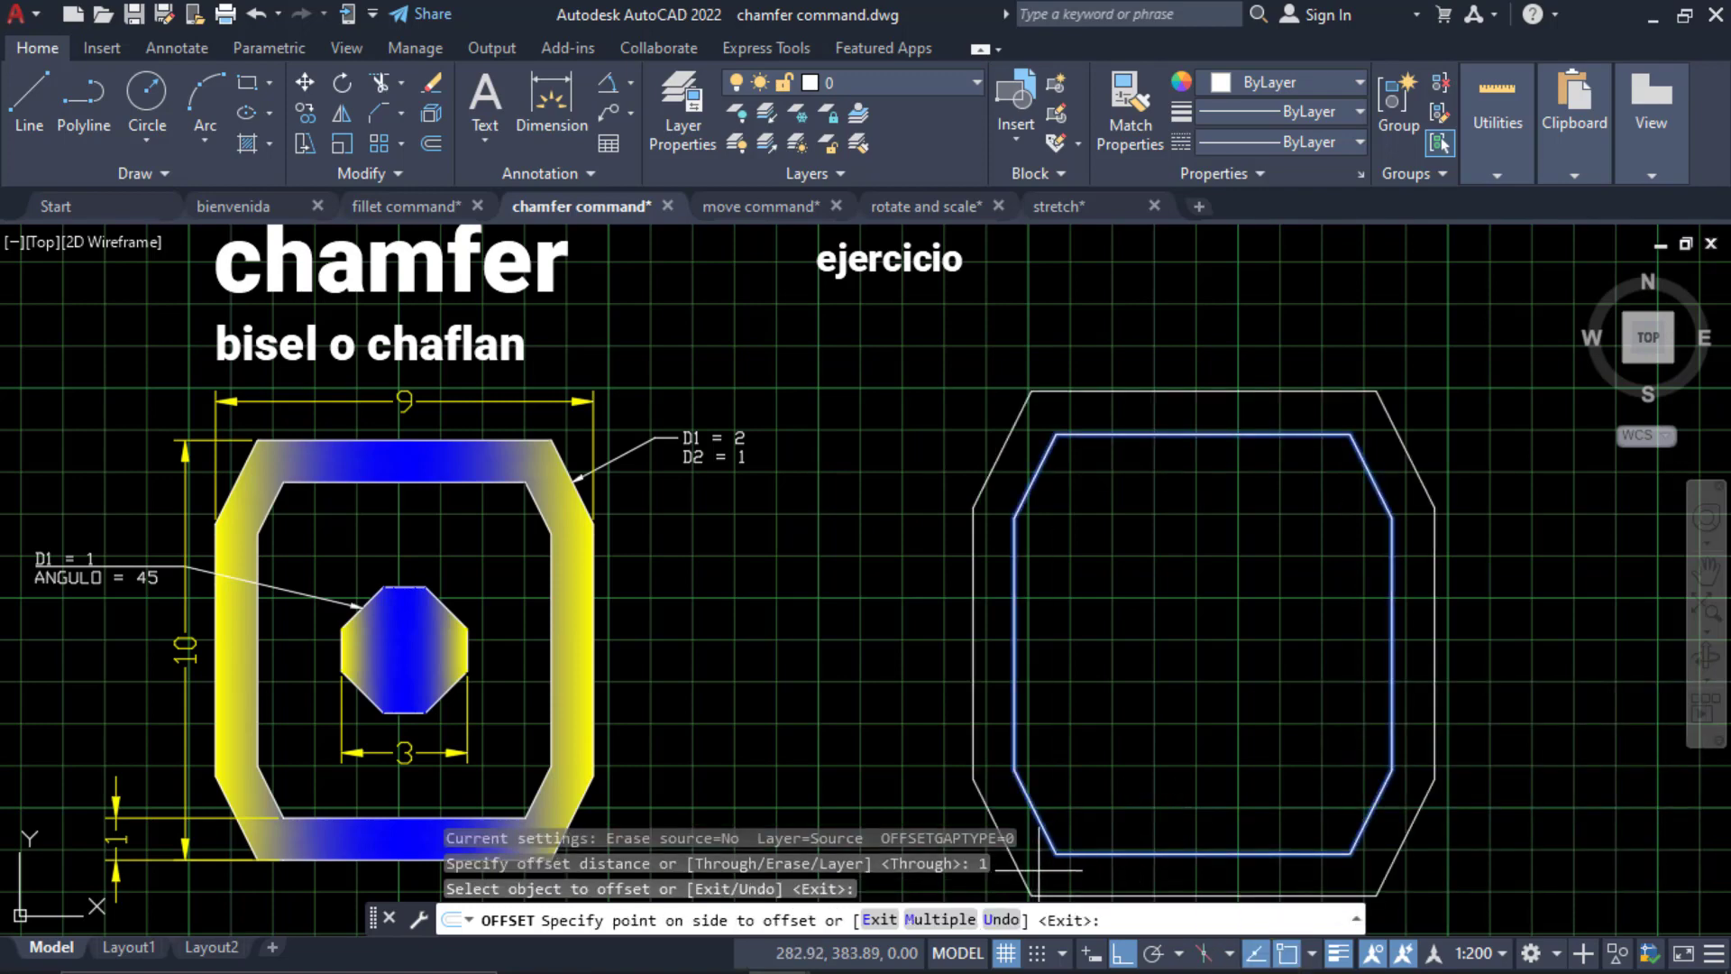
left_click(1111, 816)
left_click(411, 663)
left_click(411, 663)
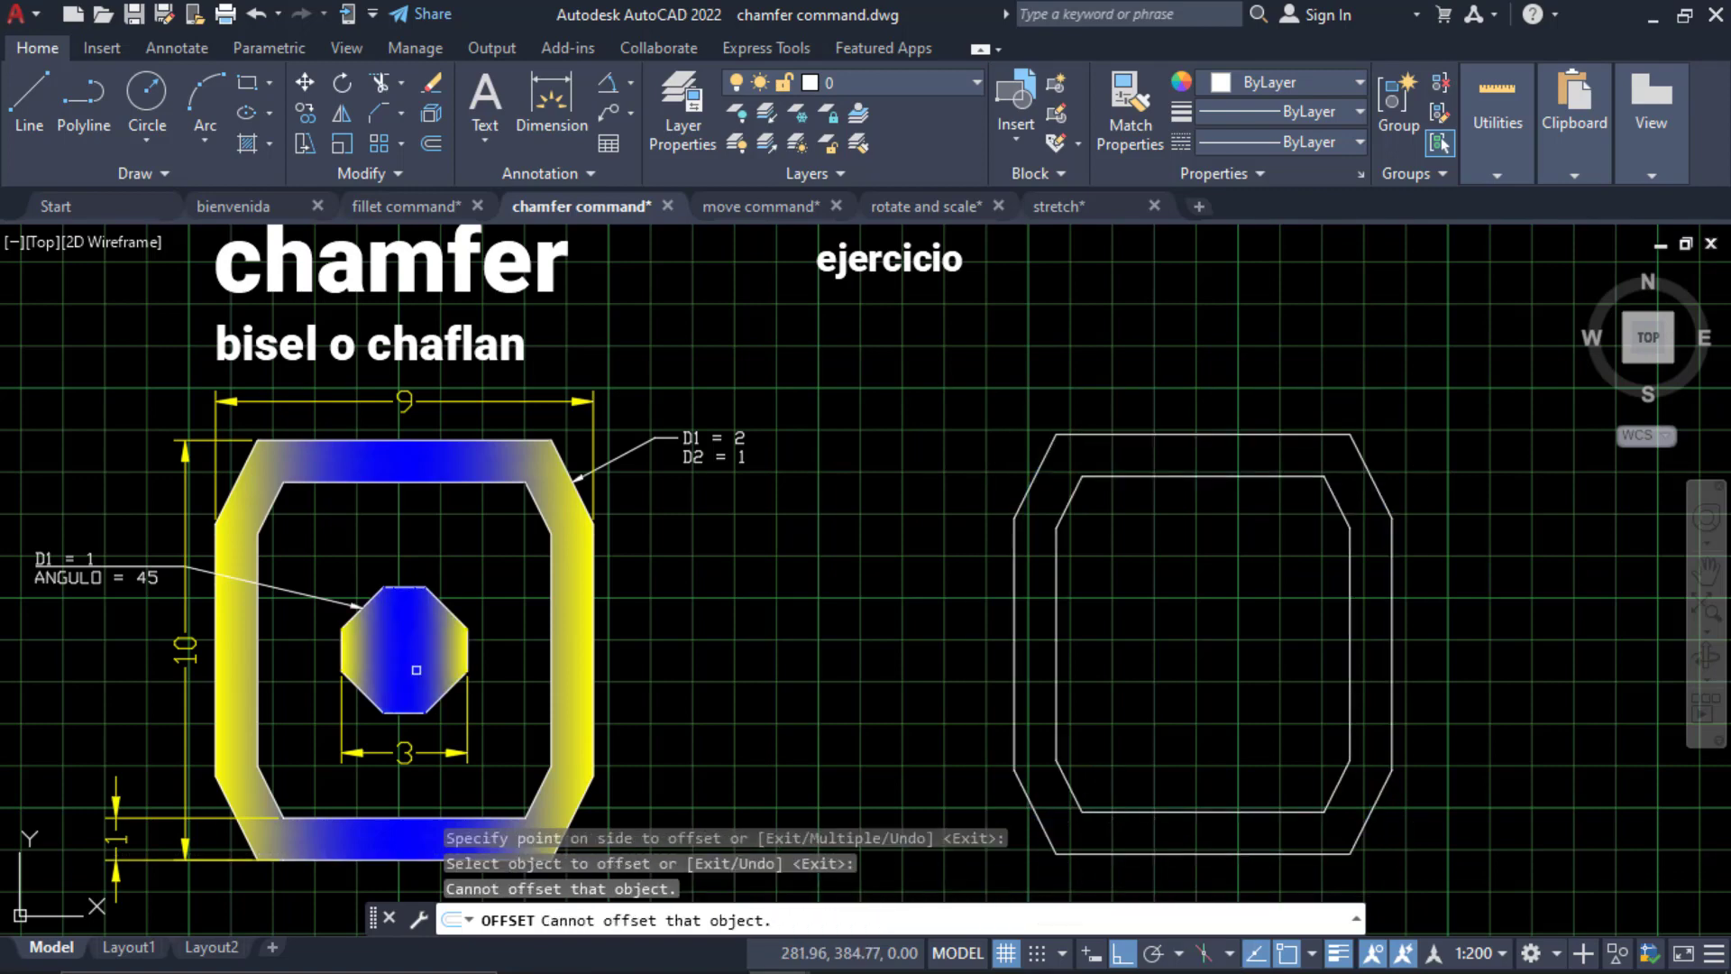
left_click(411, 663)
left_click(413, 665)
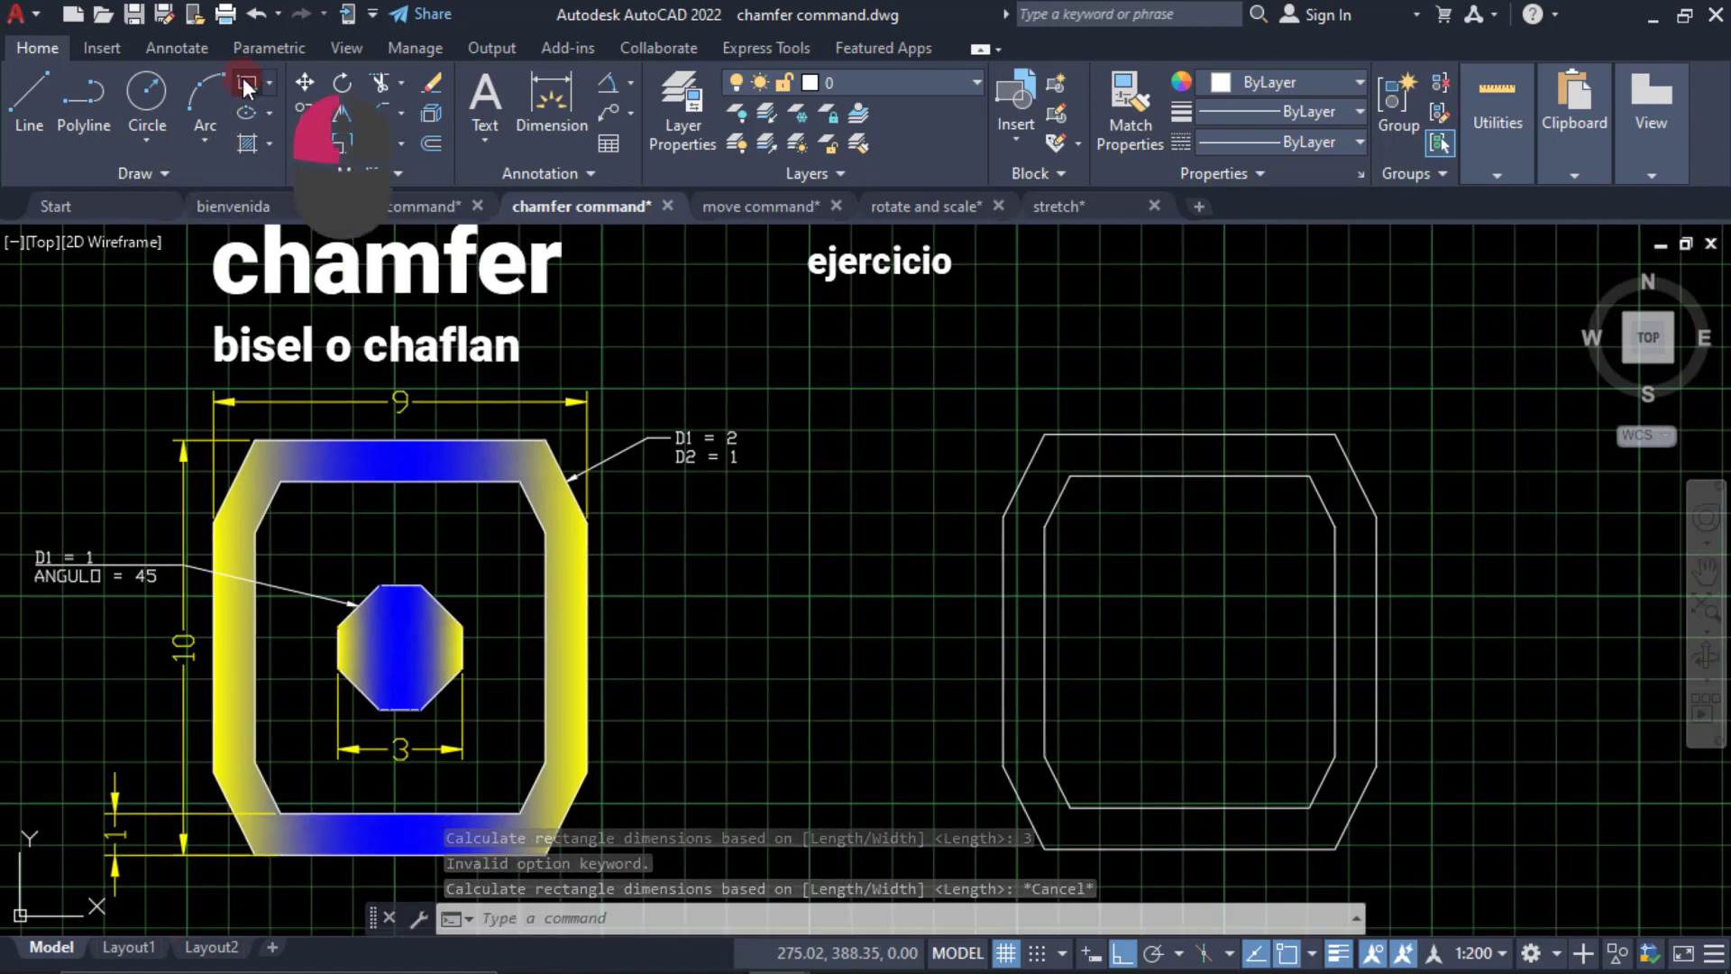
Draw a rectangle 3 long and 3 wide in the empty area between the gradient-filled reference figure and the exercise outlines.
left_click(246, 84)
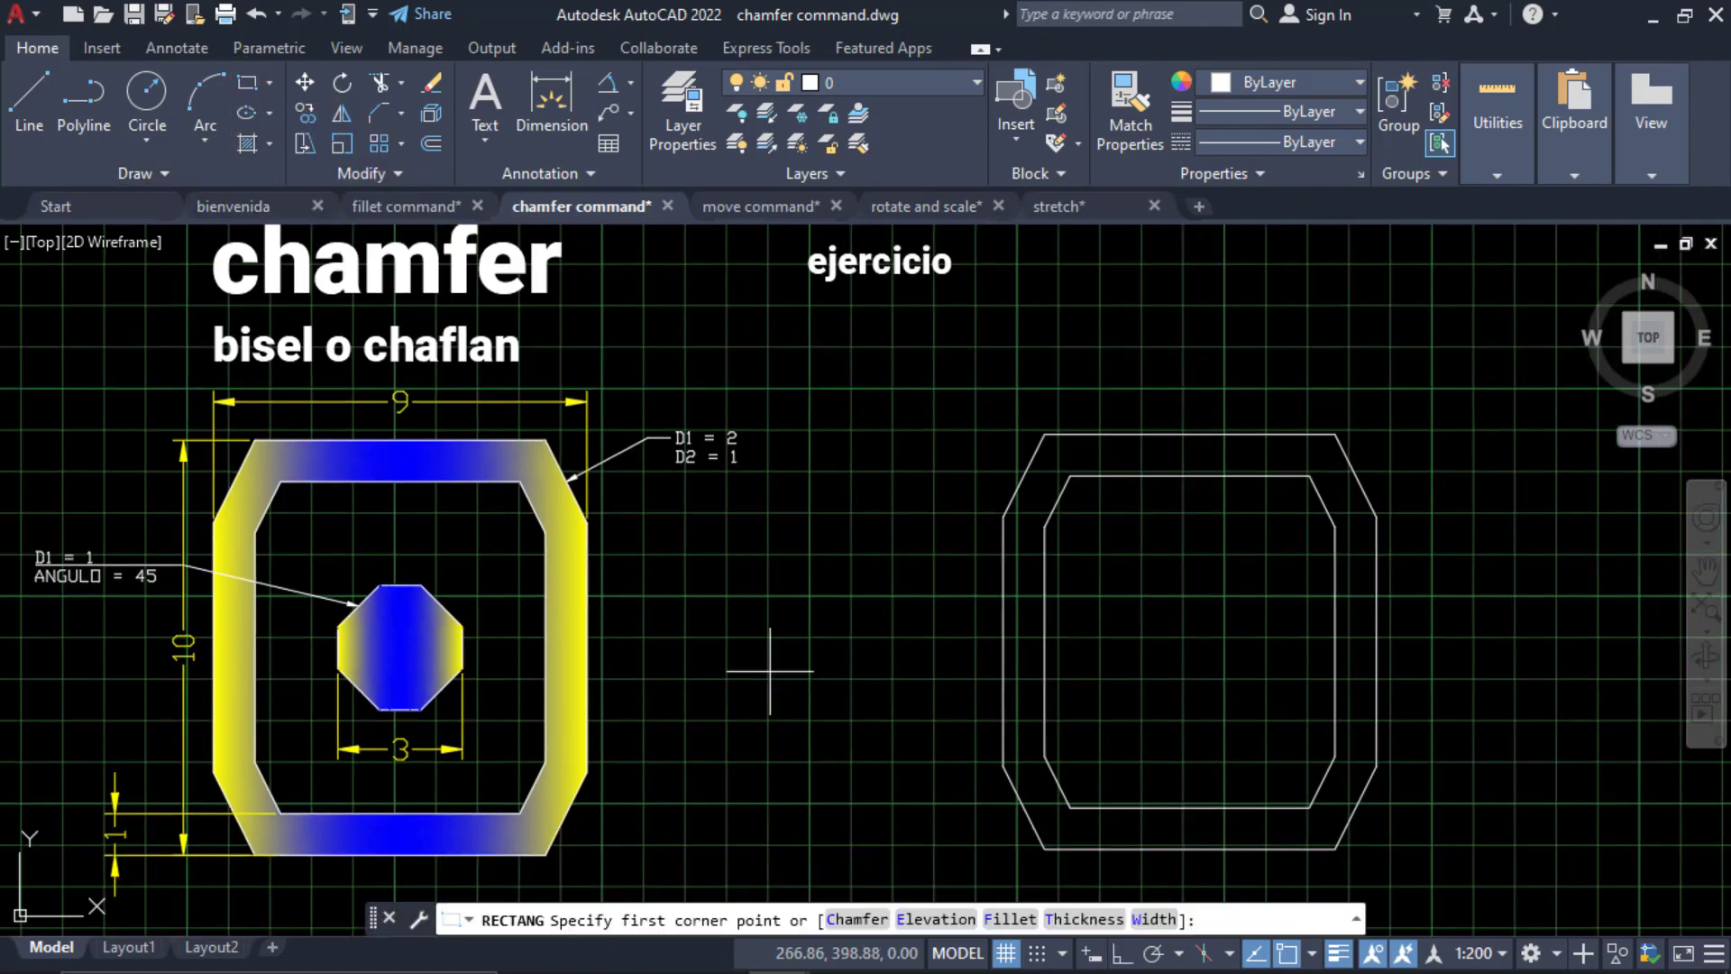
left_click(721, 562)
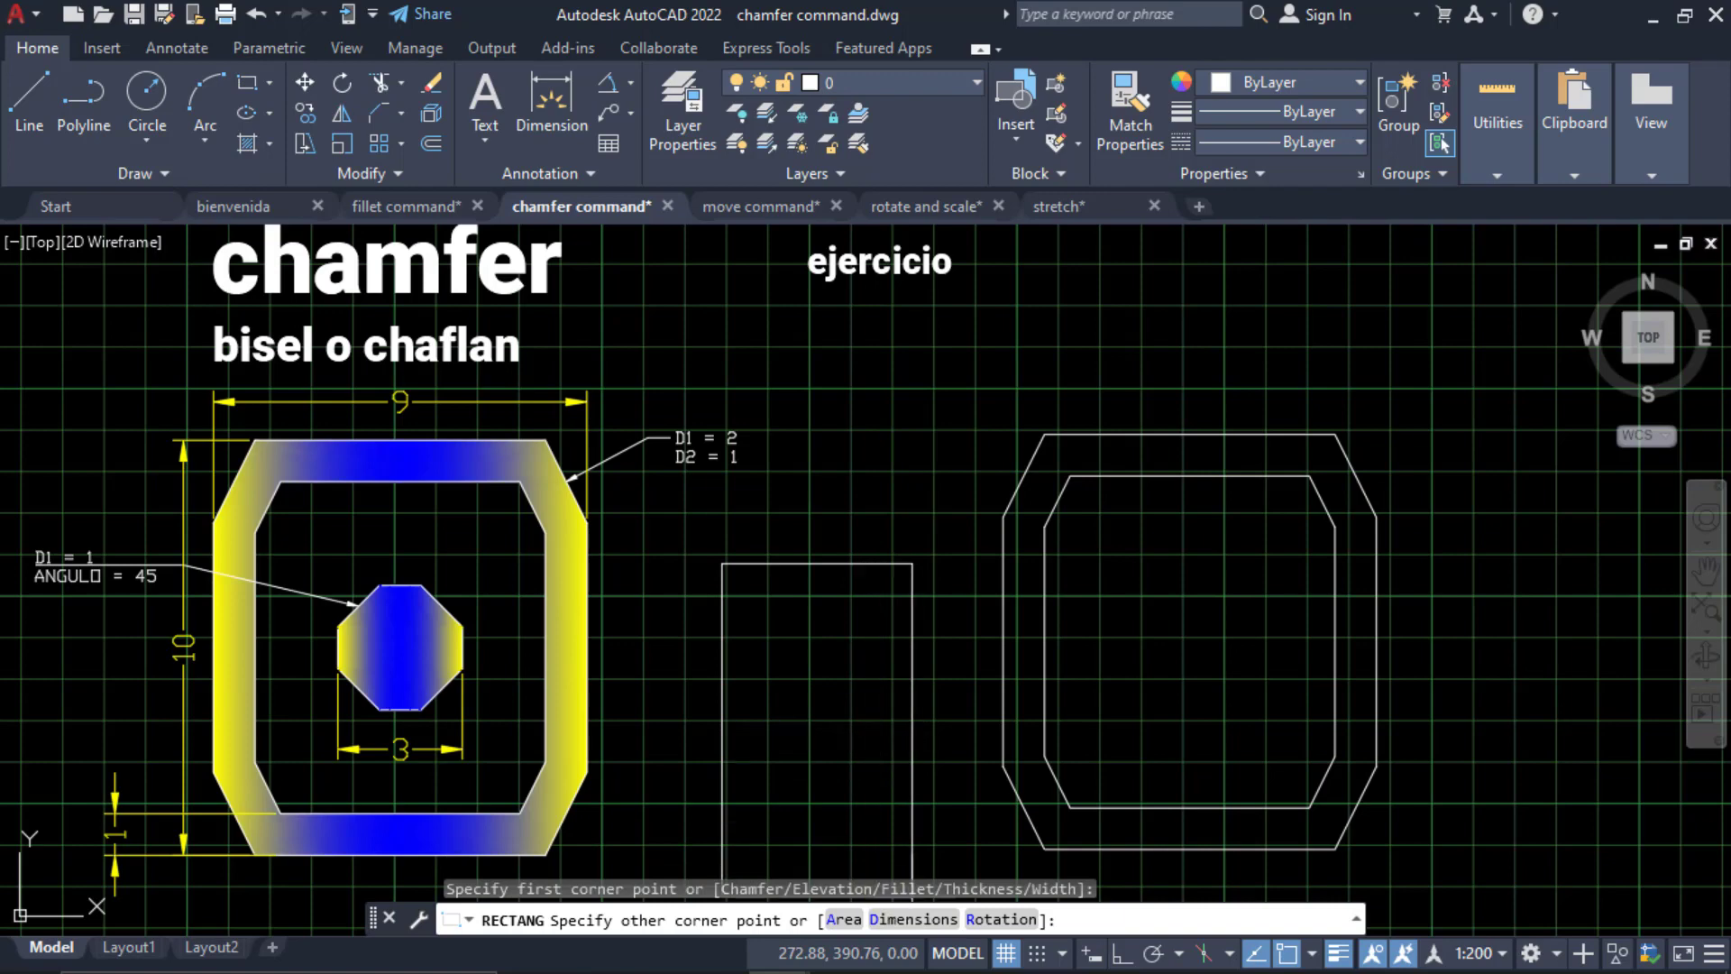
left_click(913, 919)
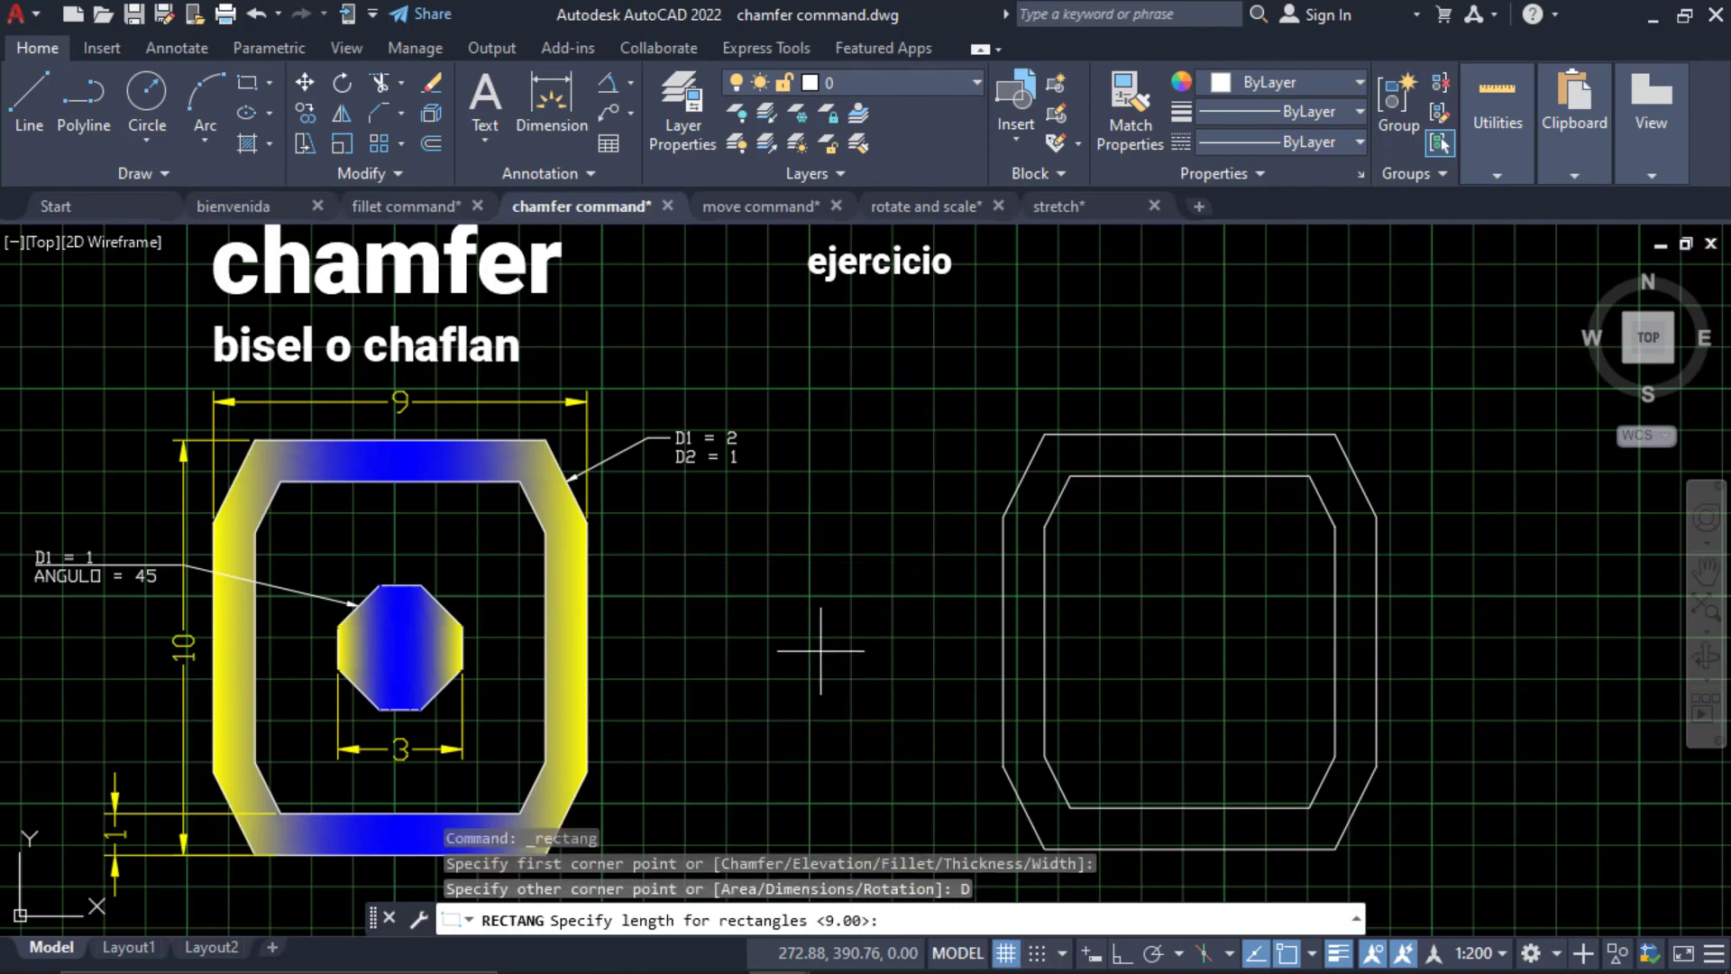
type("3")
key("Return")
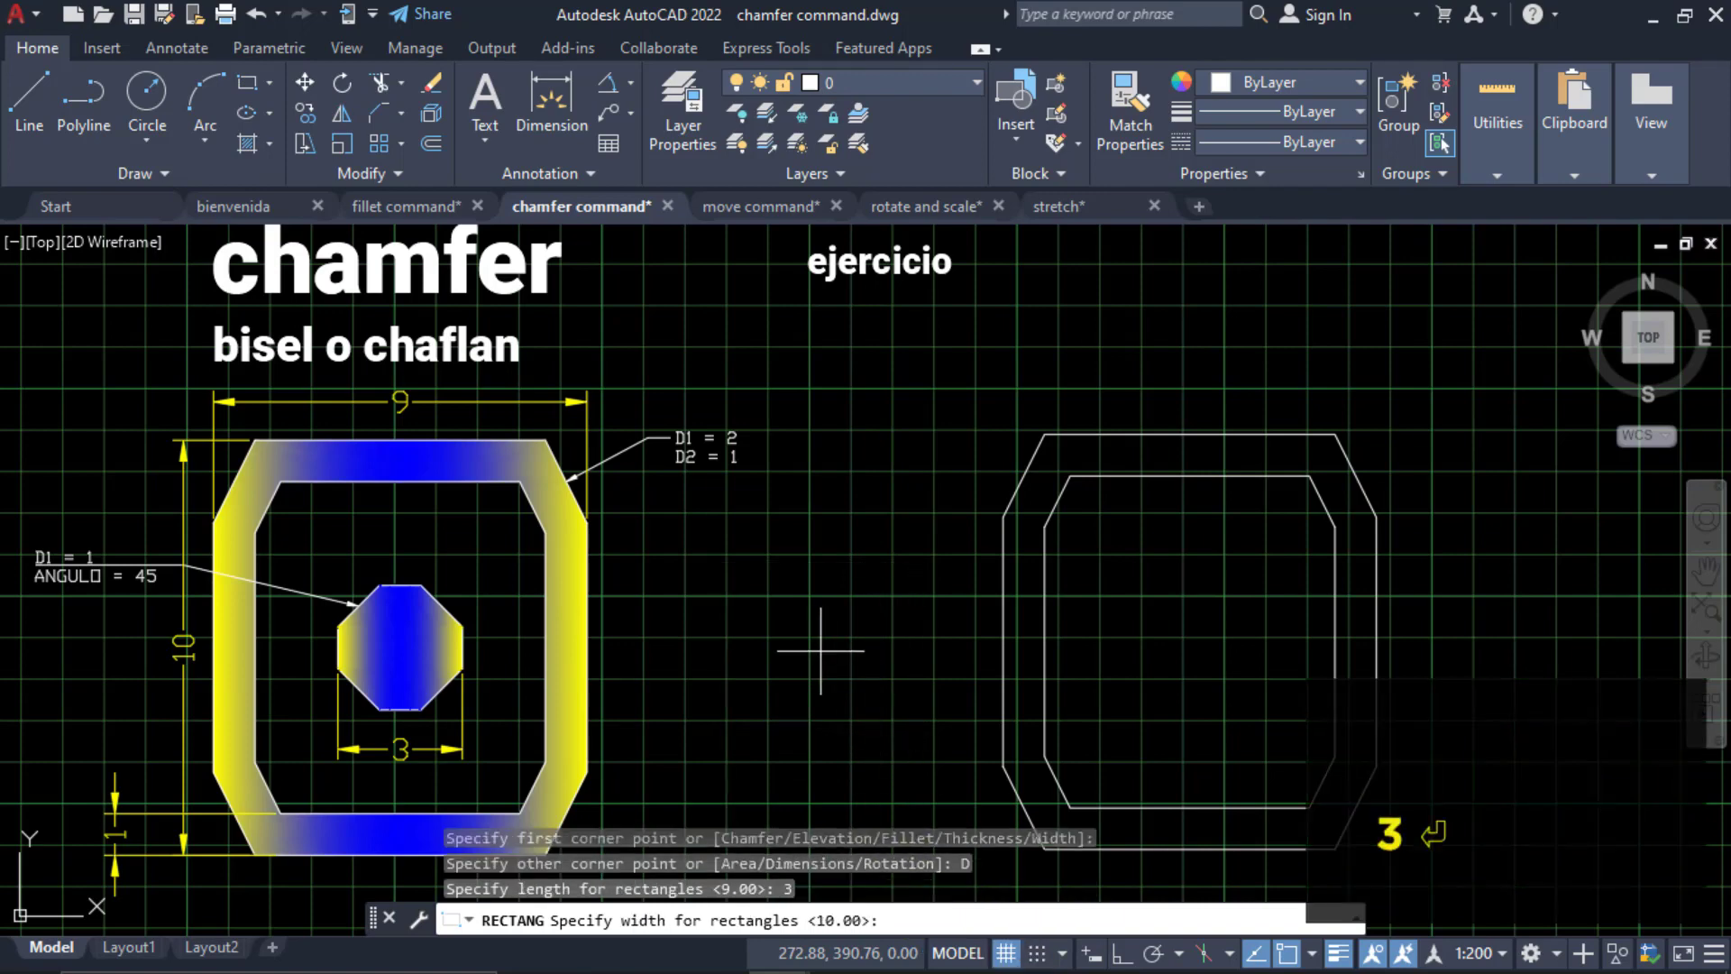
type("3")
key("Return")
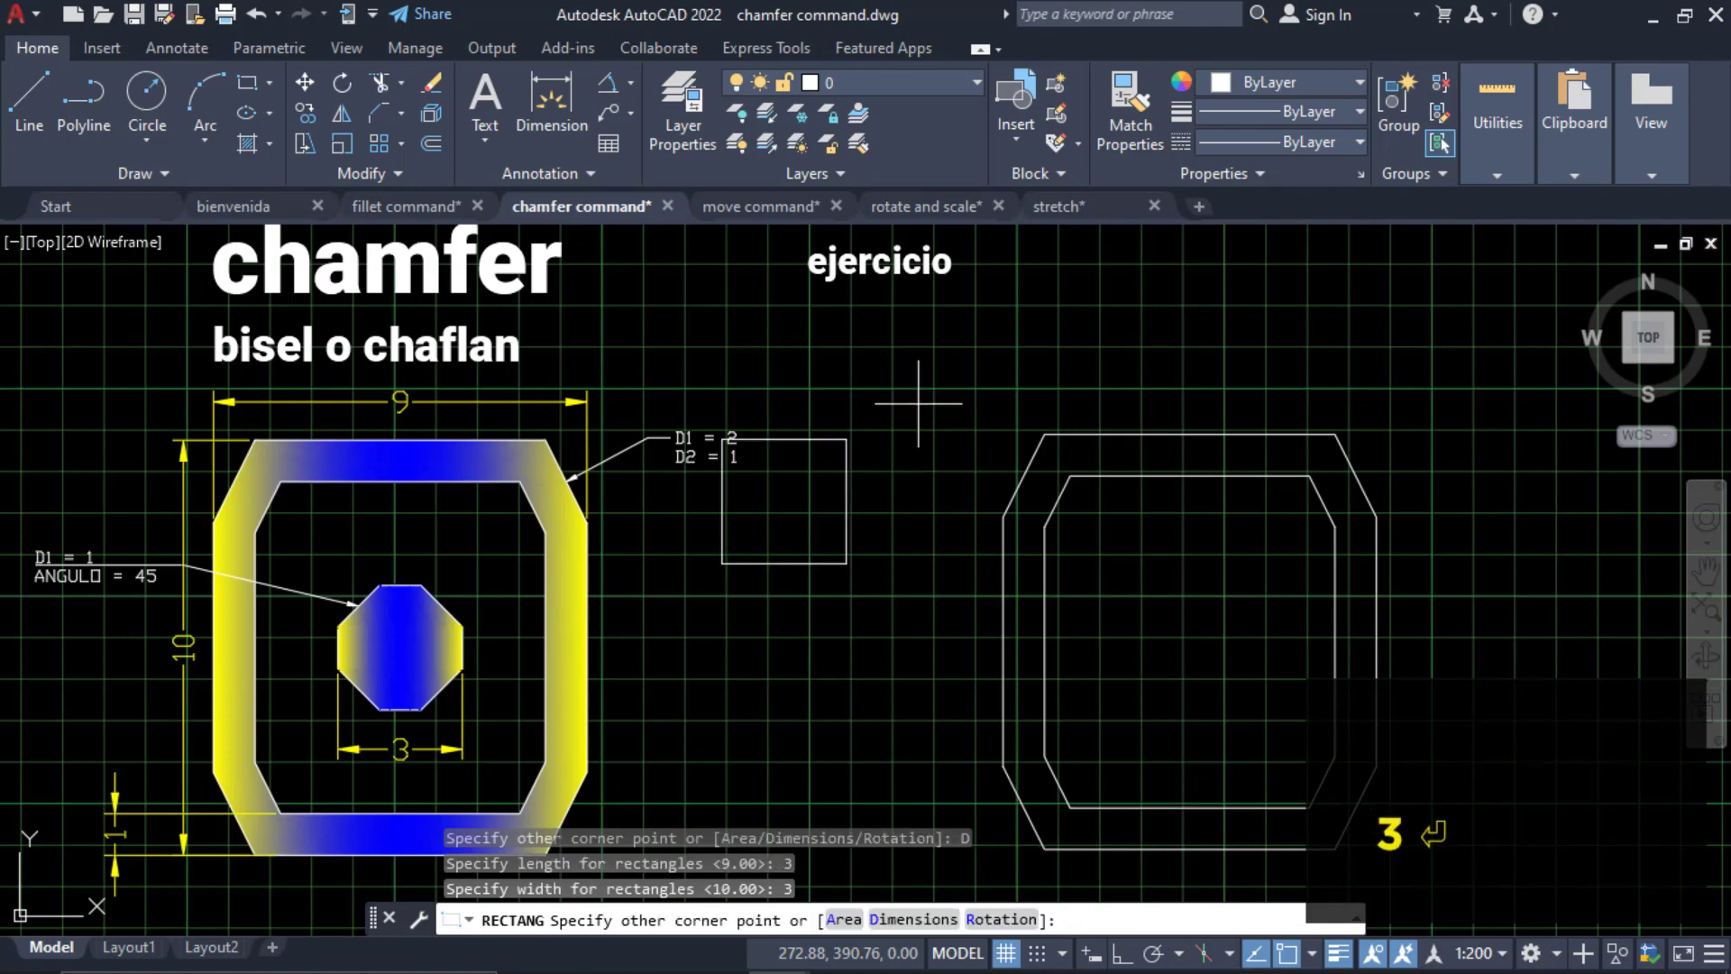
left_click(843, 655)
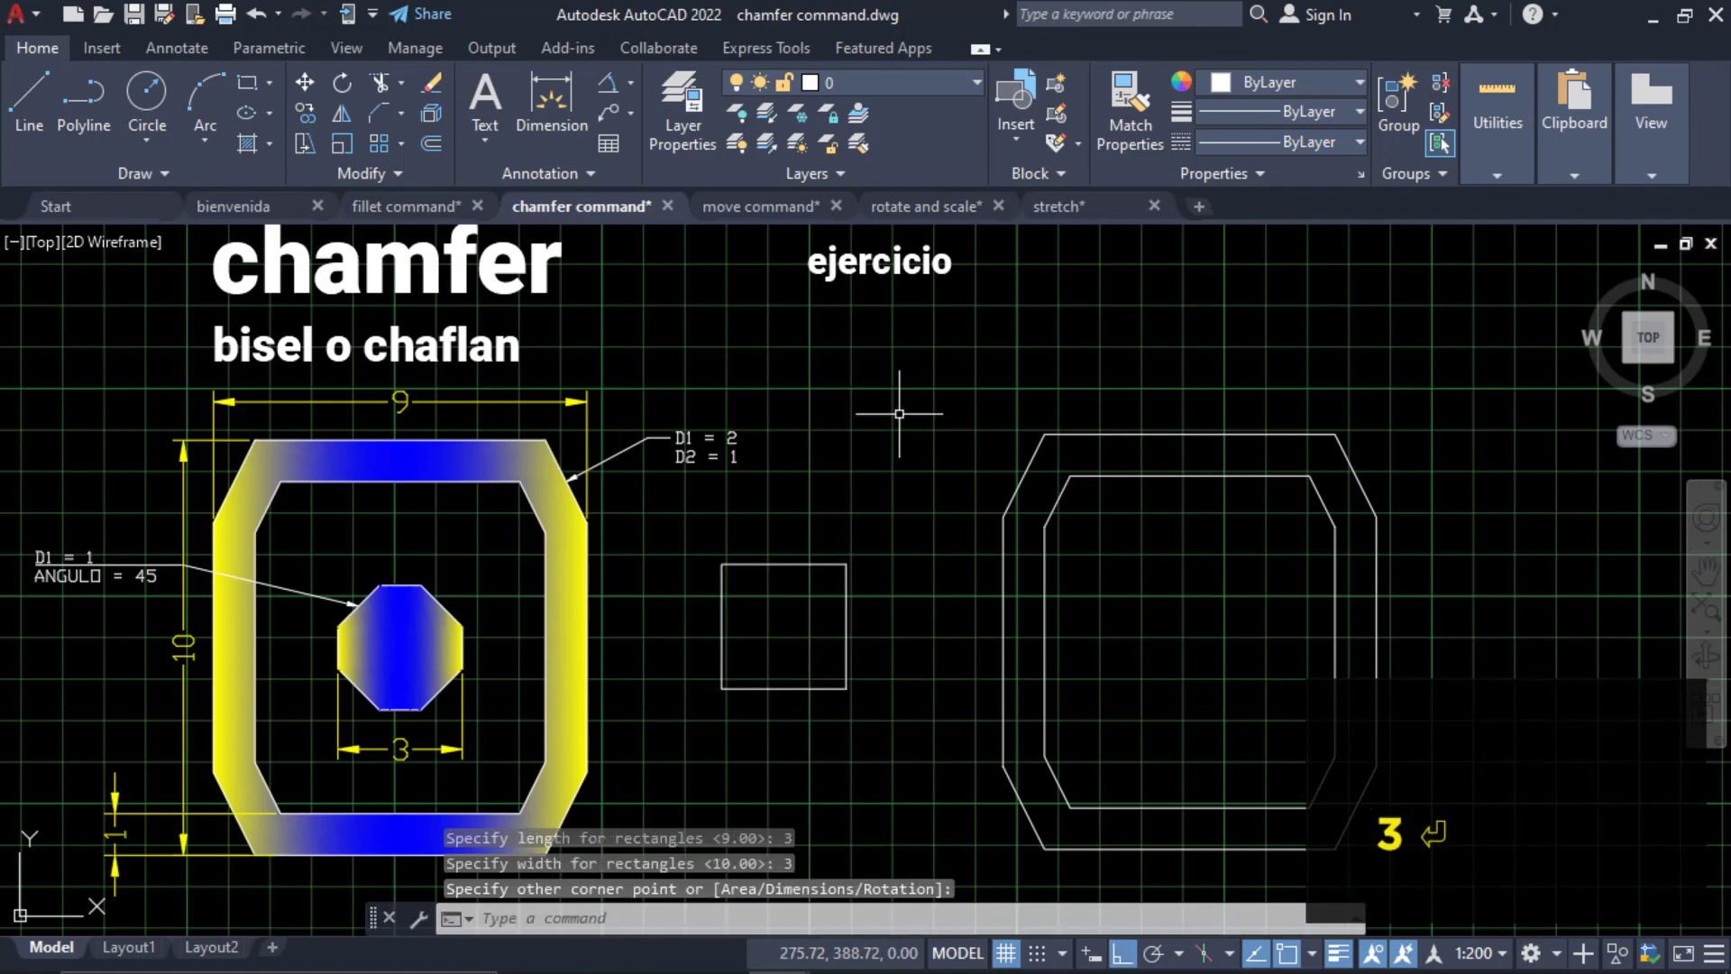
Enable the Geometric Center object snap and keep object snapping on.
left_click(1287, 953)
left_click(1313, 958)
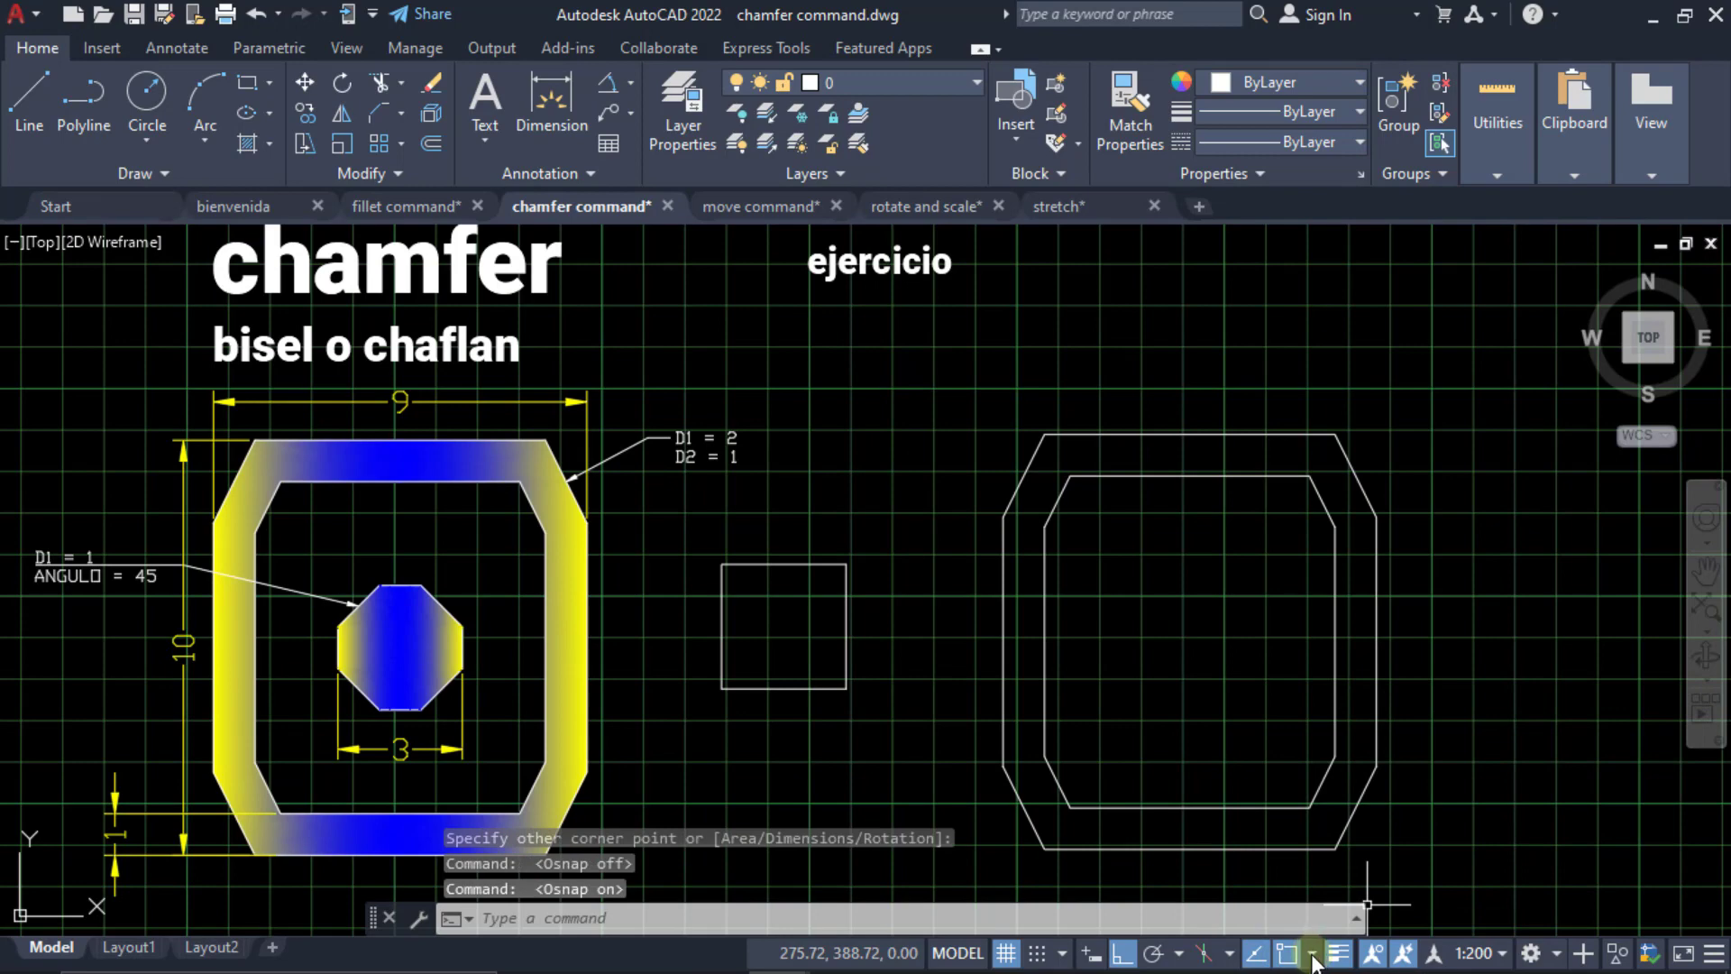
left_click(1312, 956)
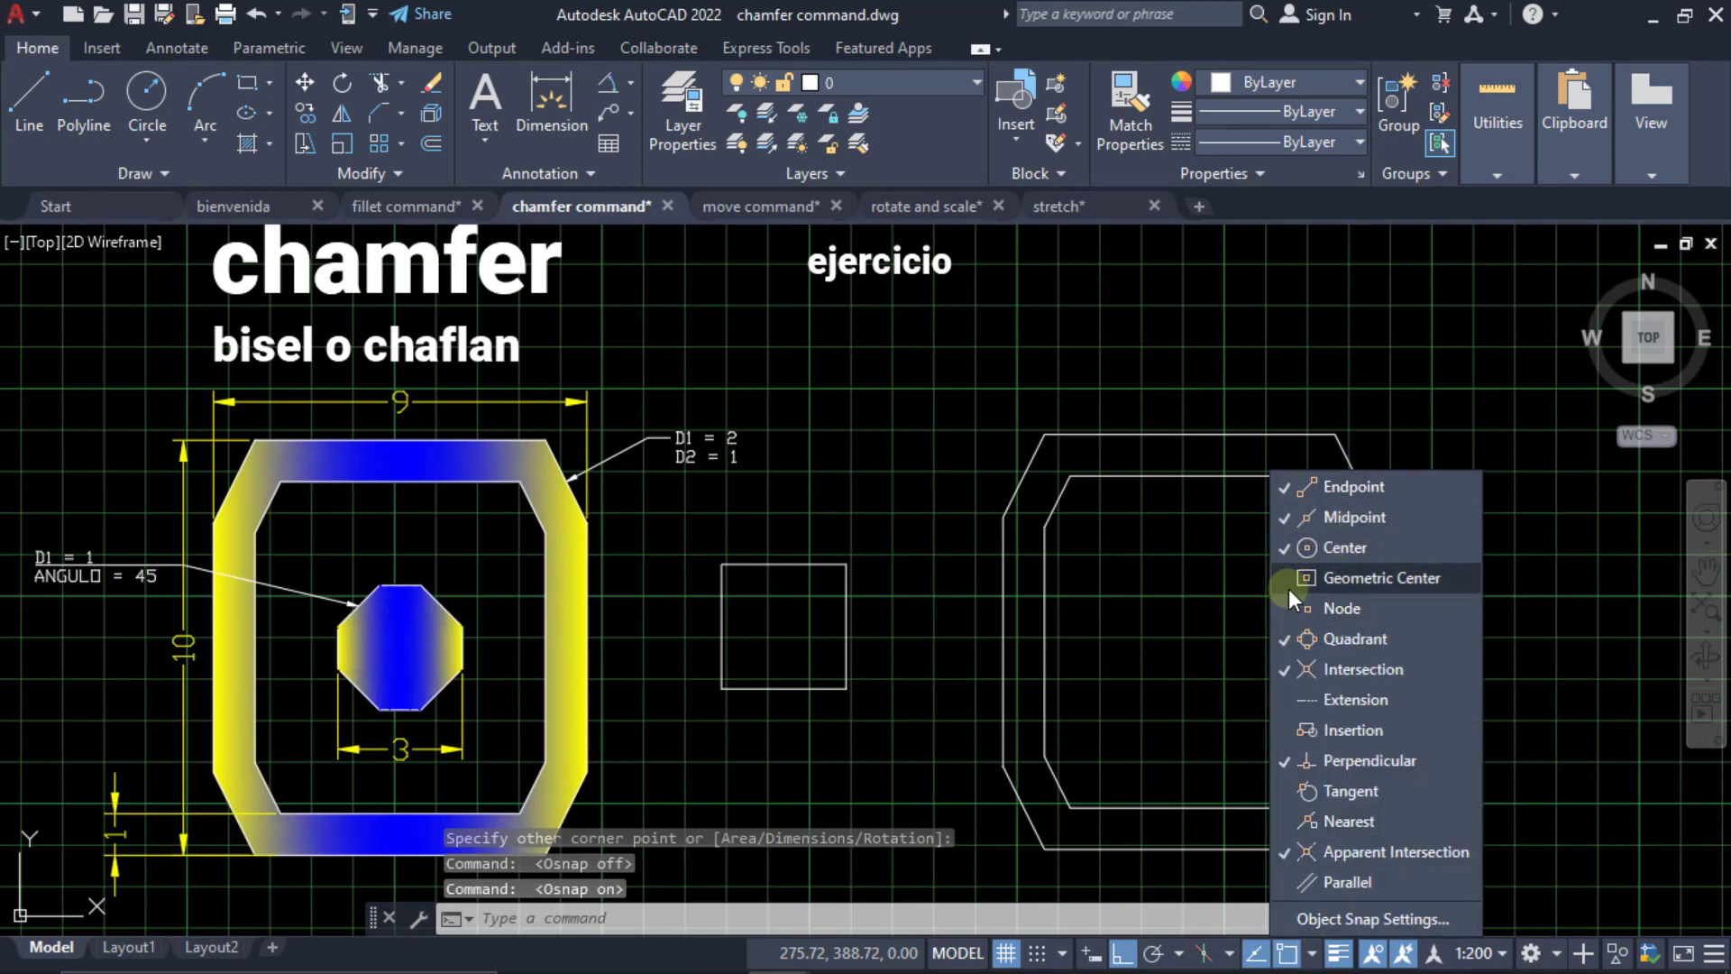
left_click(304, 82)
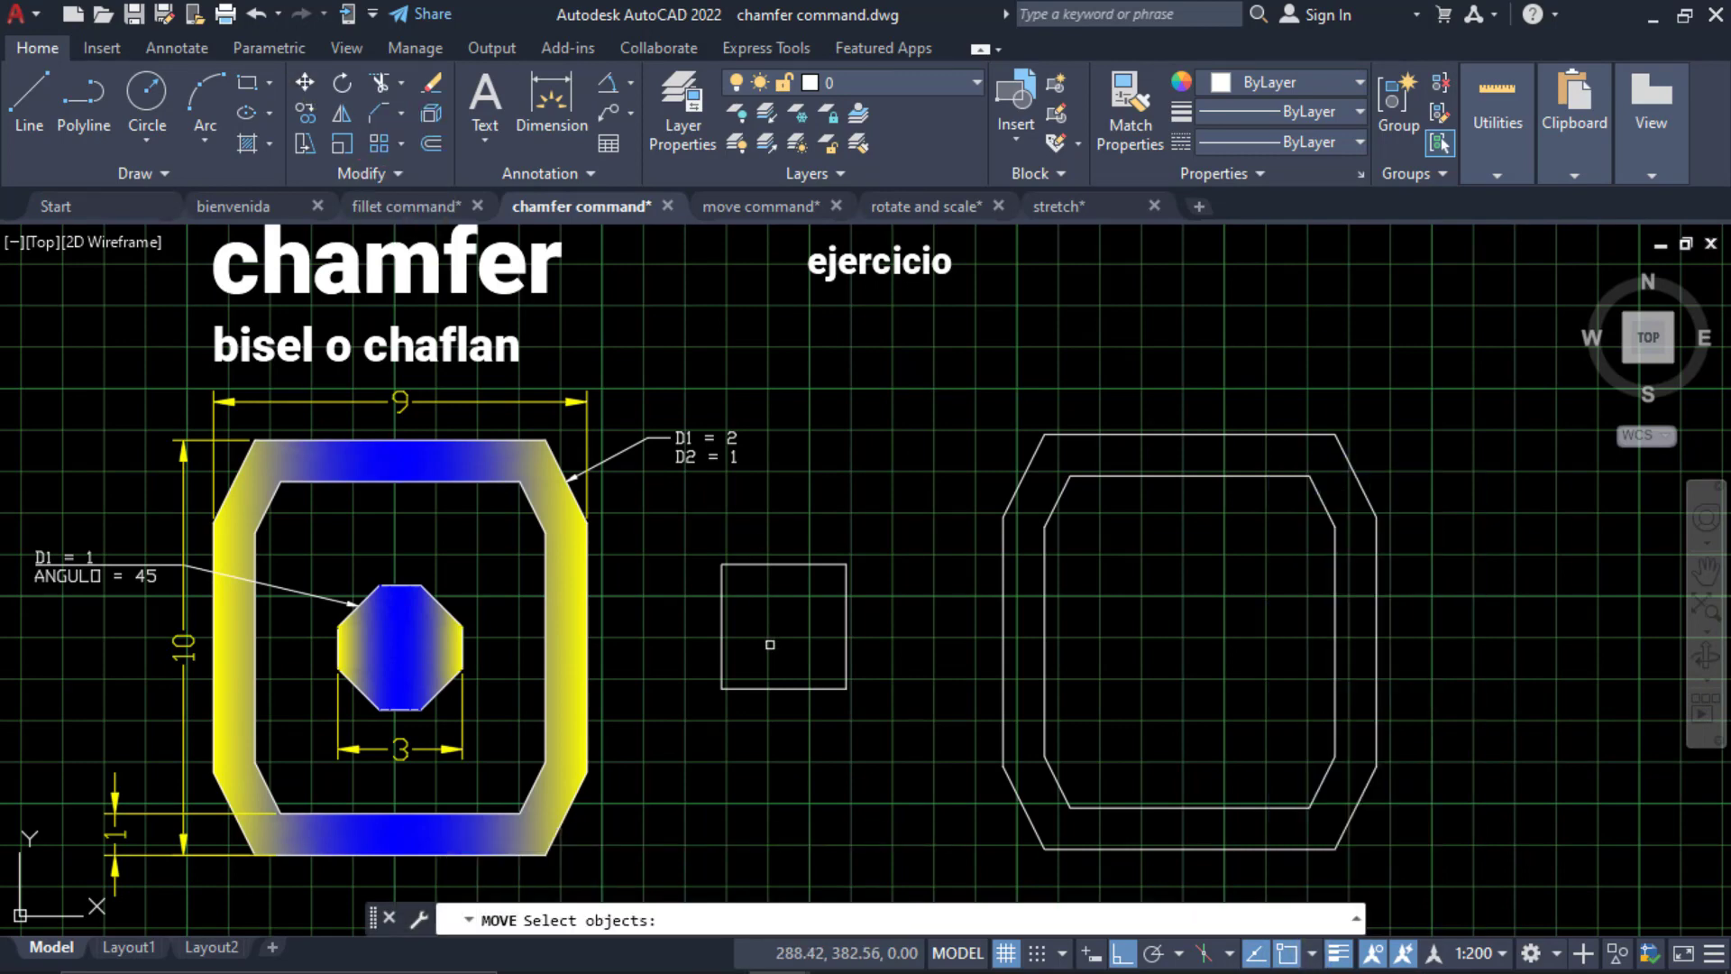
key("Escape")
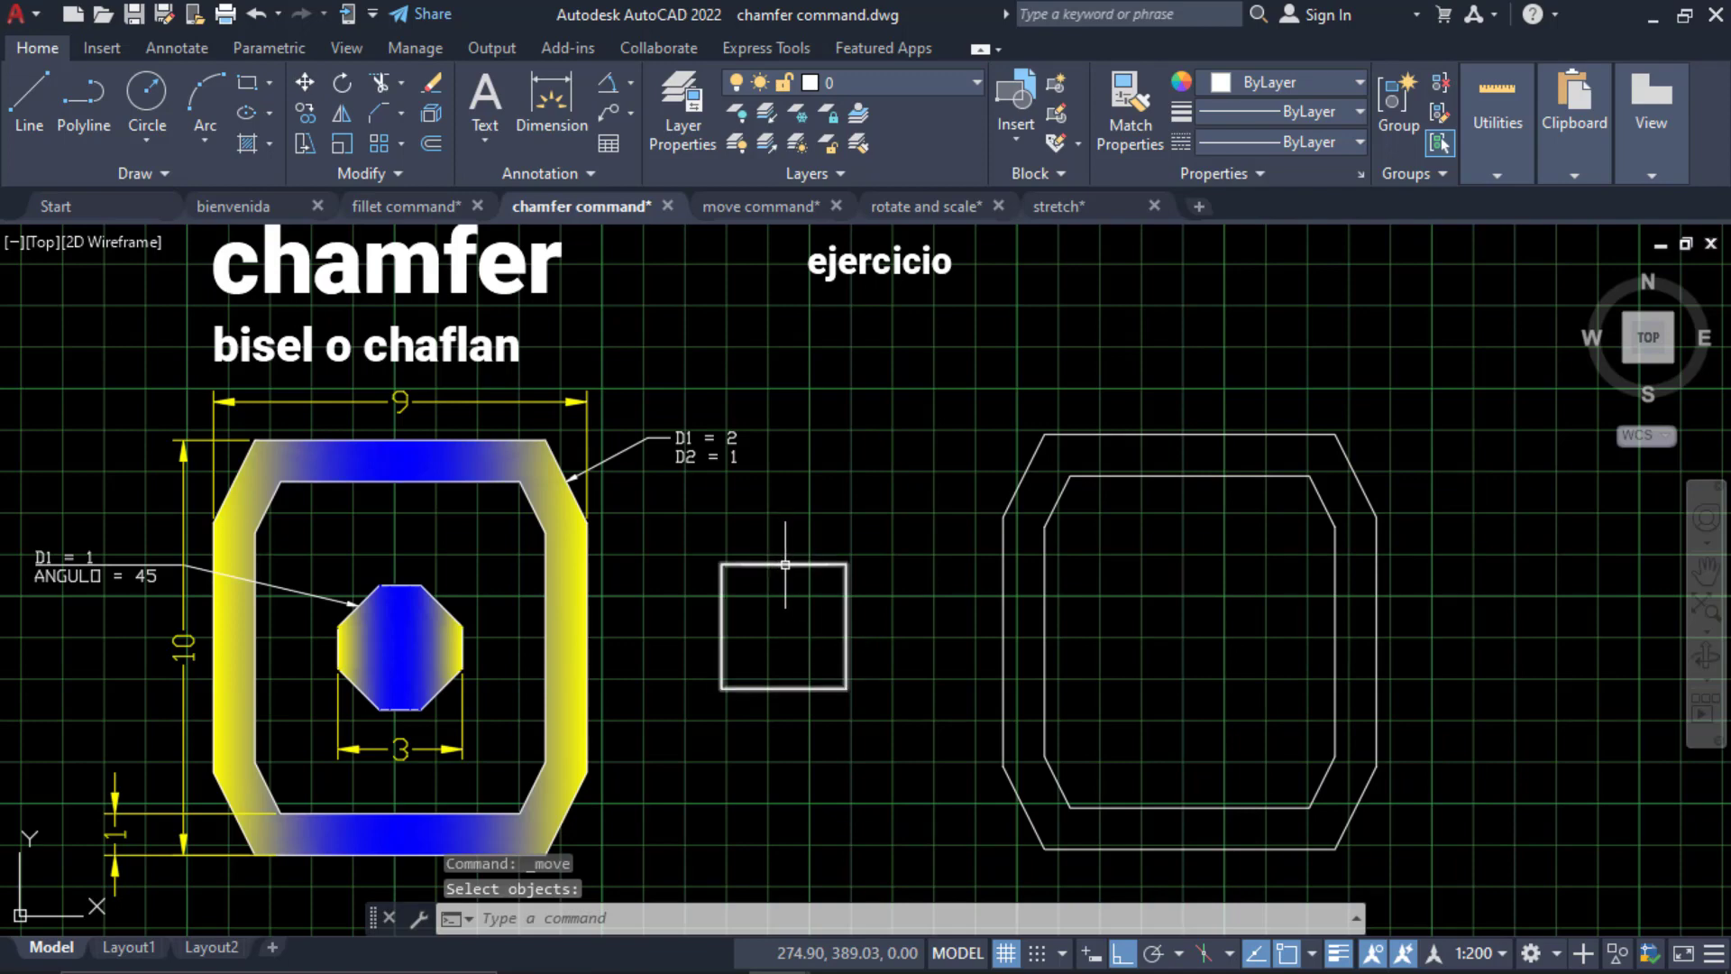
left_click(843, 613)
key("Escape")
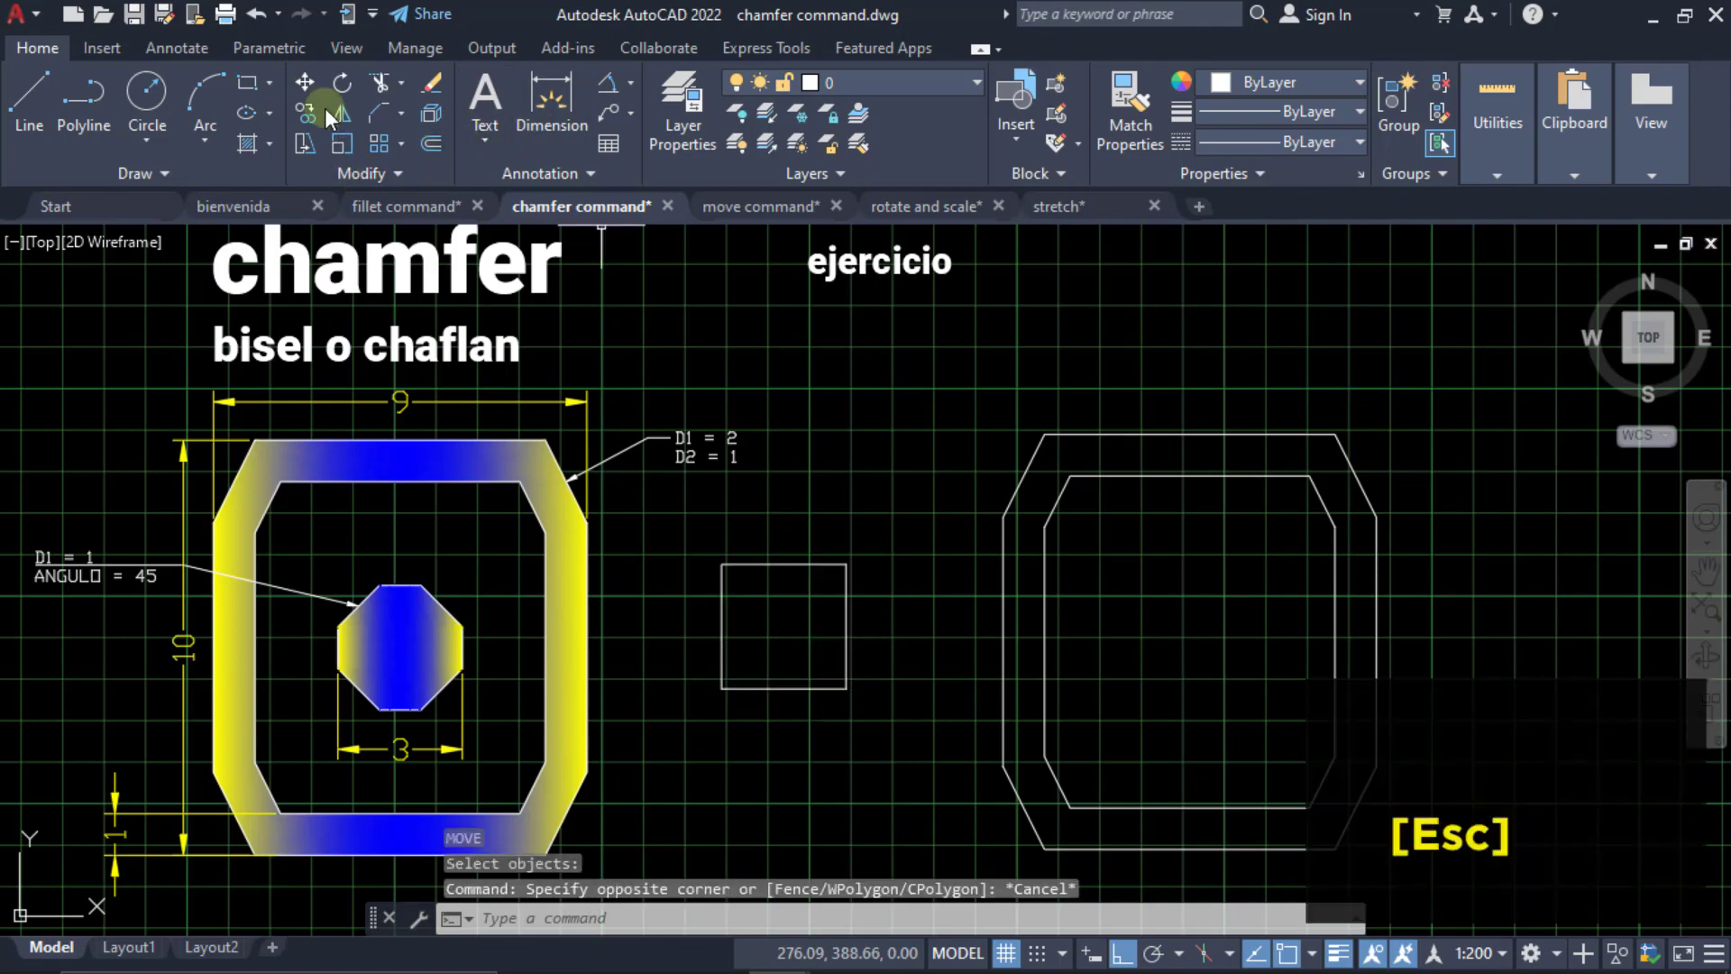
Move the small square by its geometric center to the center of the chamfered exercise outlines.
left_click(305, 82)
left_click(845, 630)
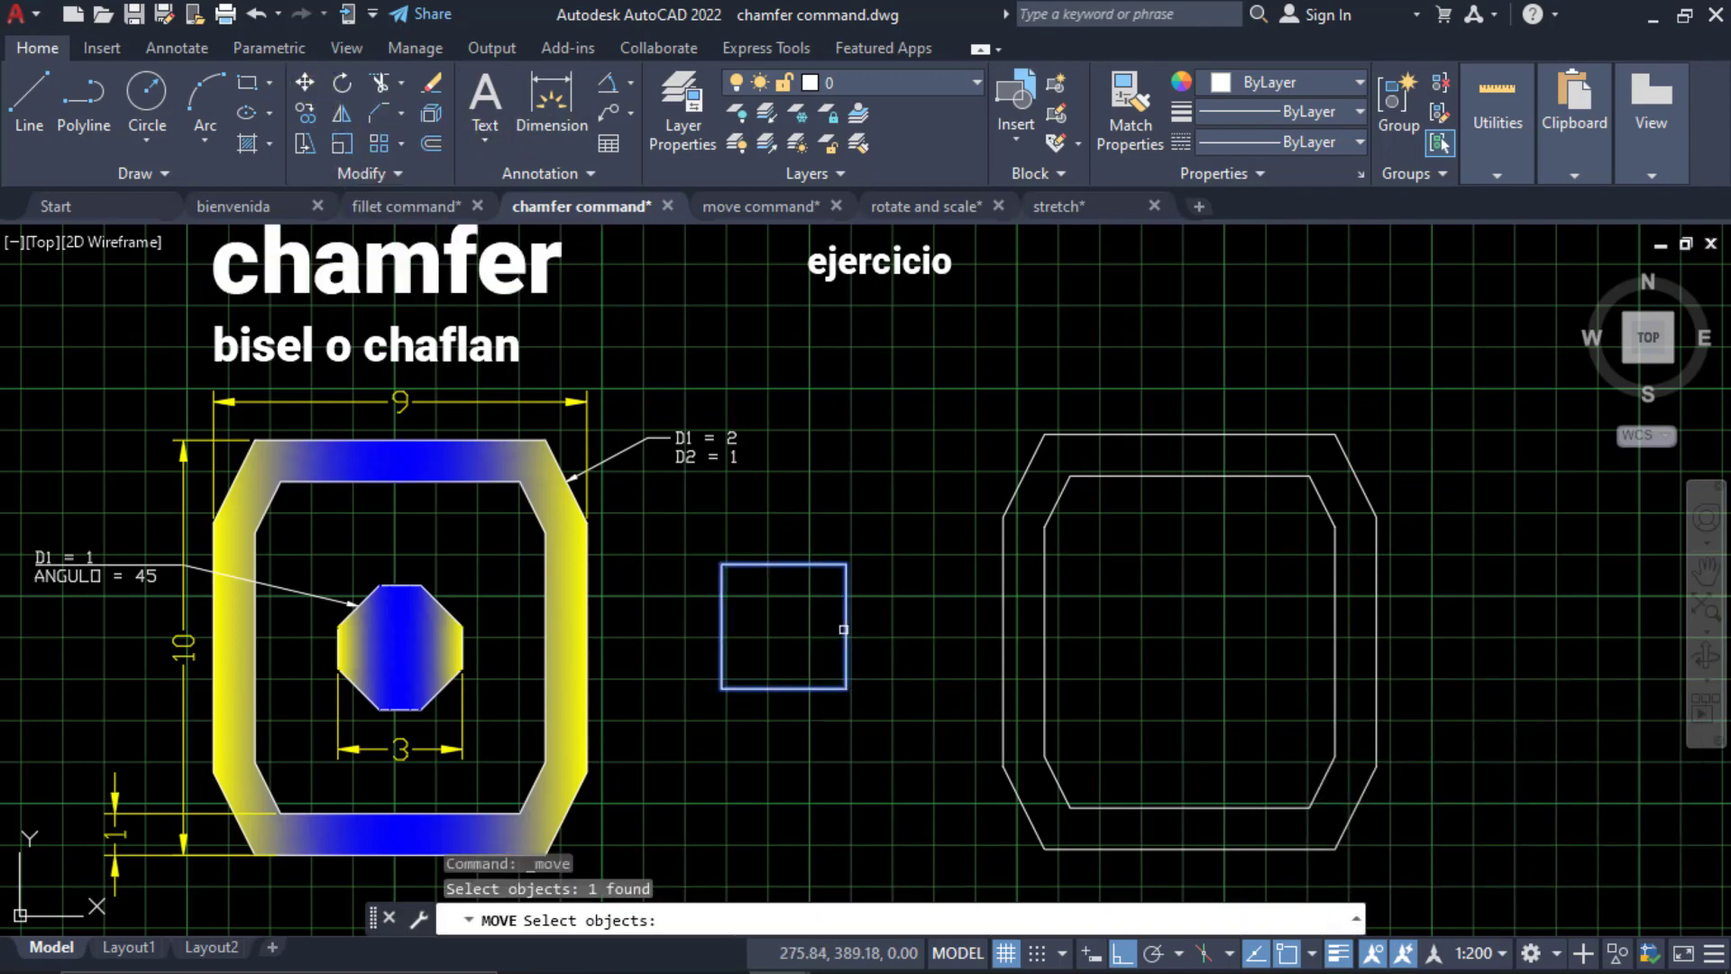
key("Return")
left_click(783, 626)
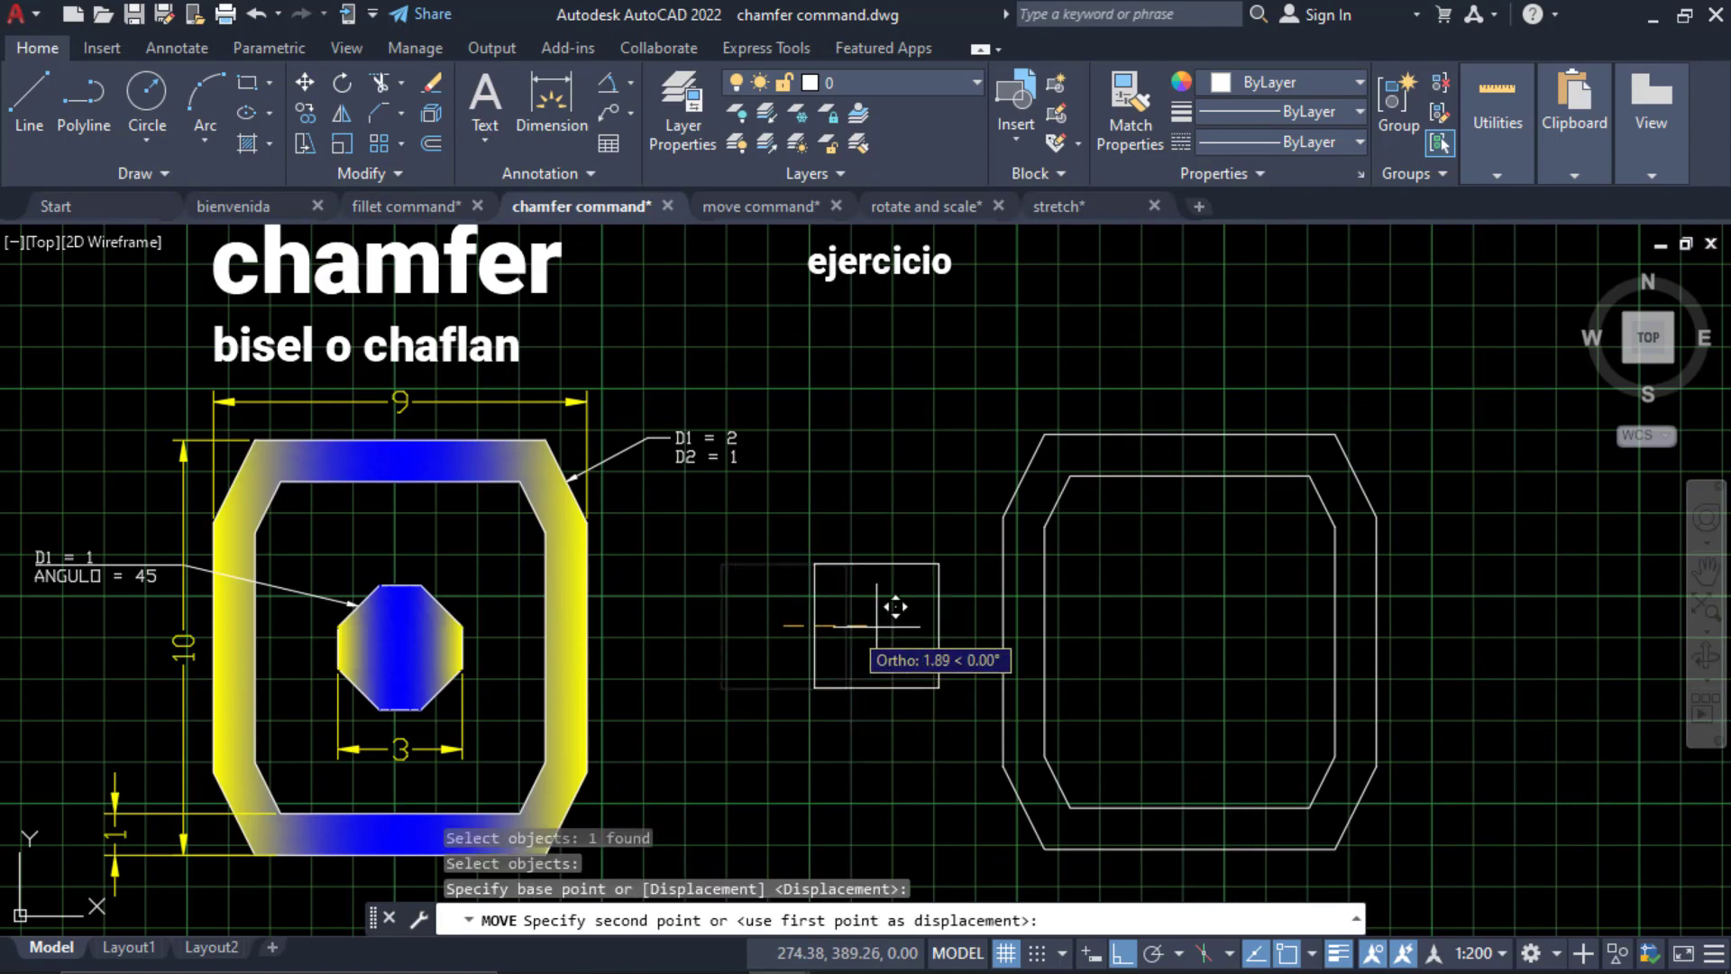
left_click(1191, 641)
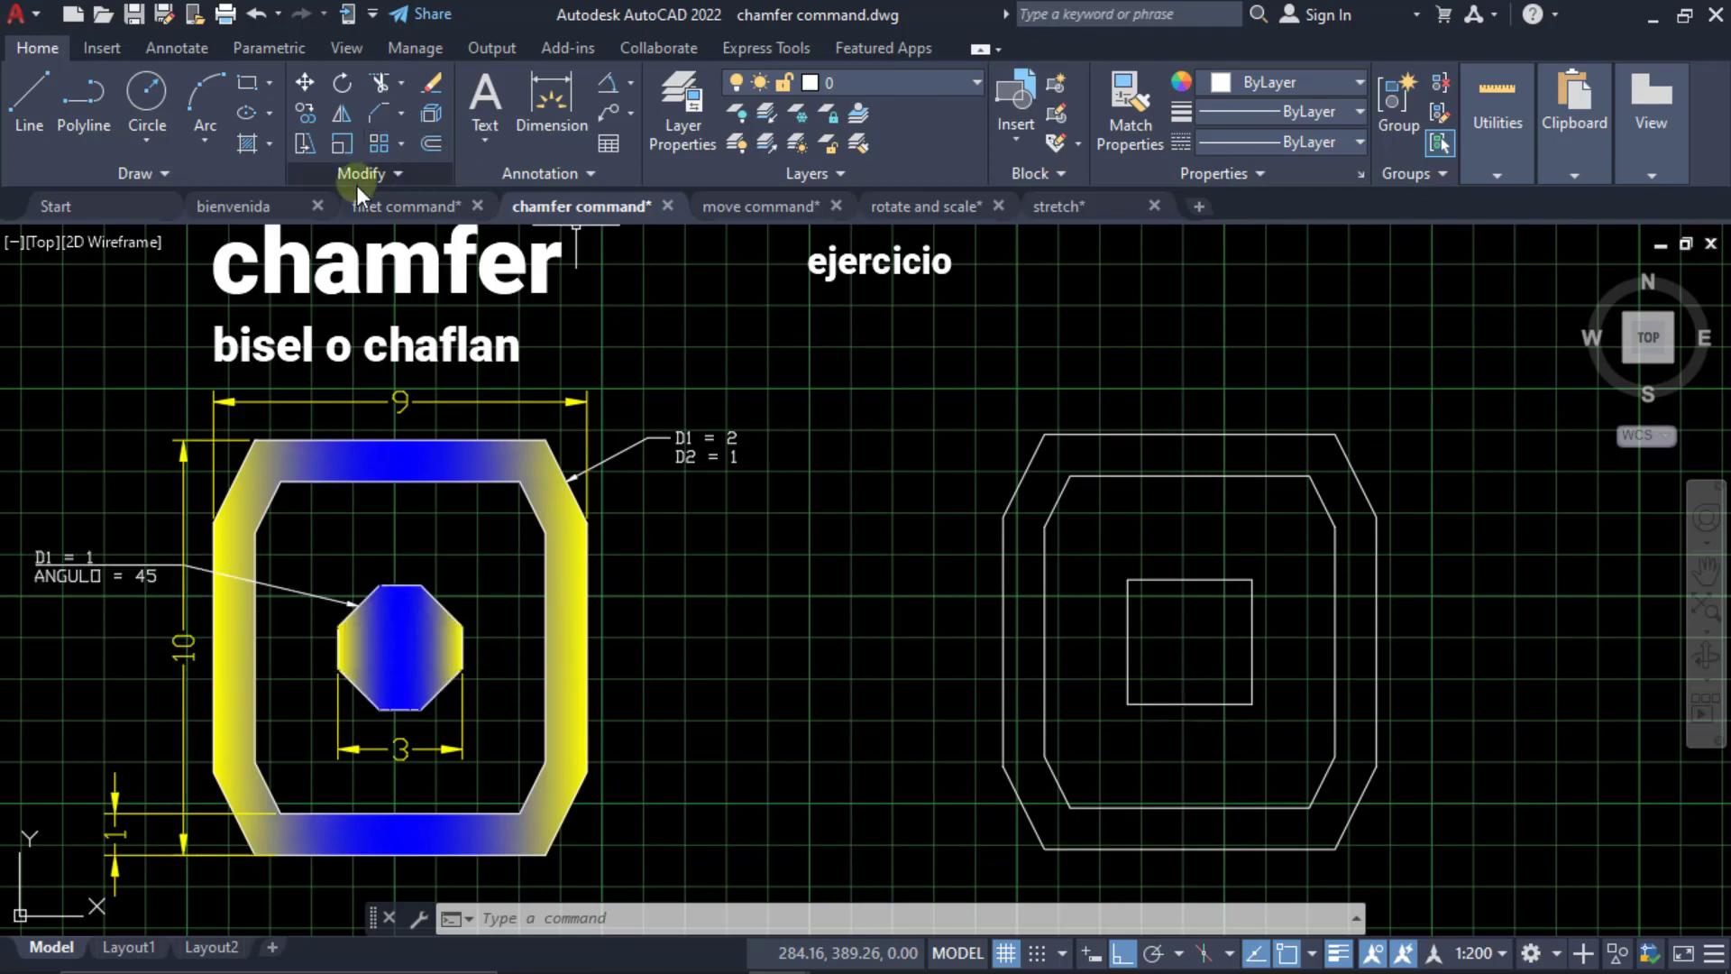
Chamfer the small square's lower-right corner using the Angle method, with length 1 and angle 45.
left_click(379, 112)
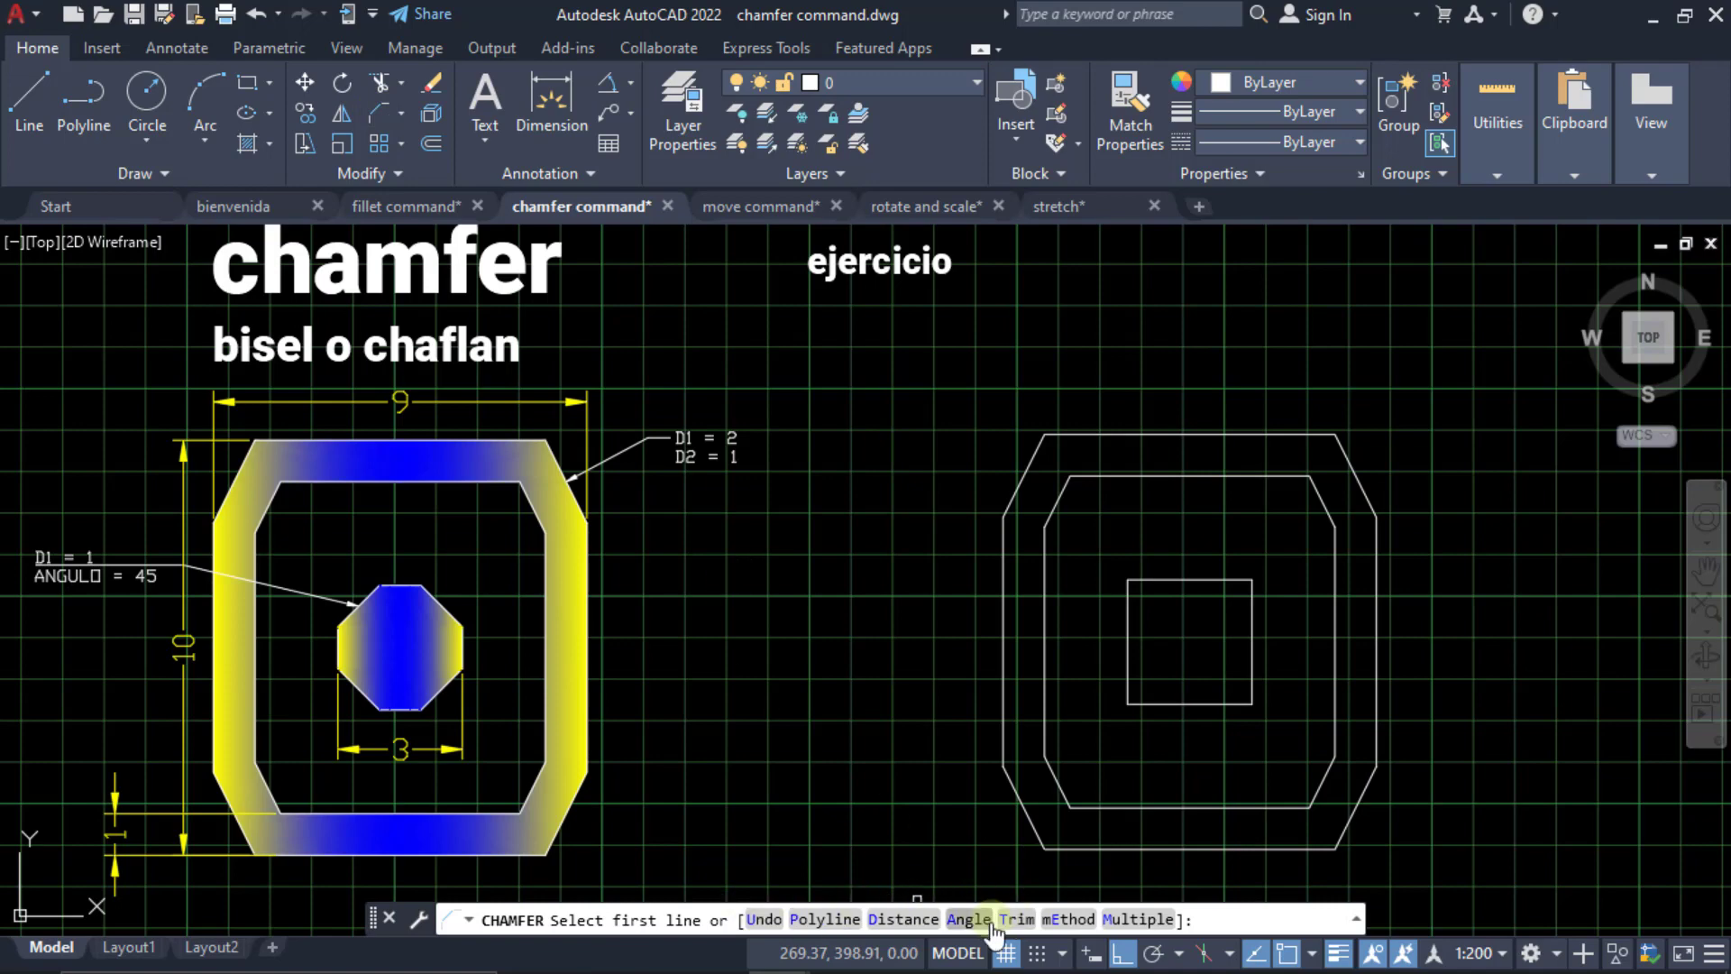
left_click(1067, 919)
left_click(820, 919)
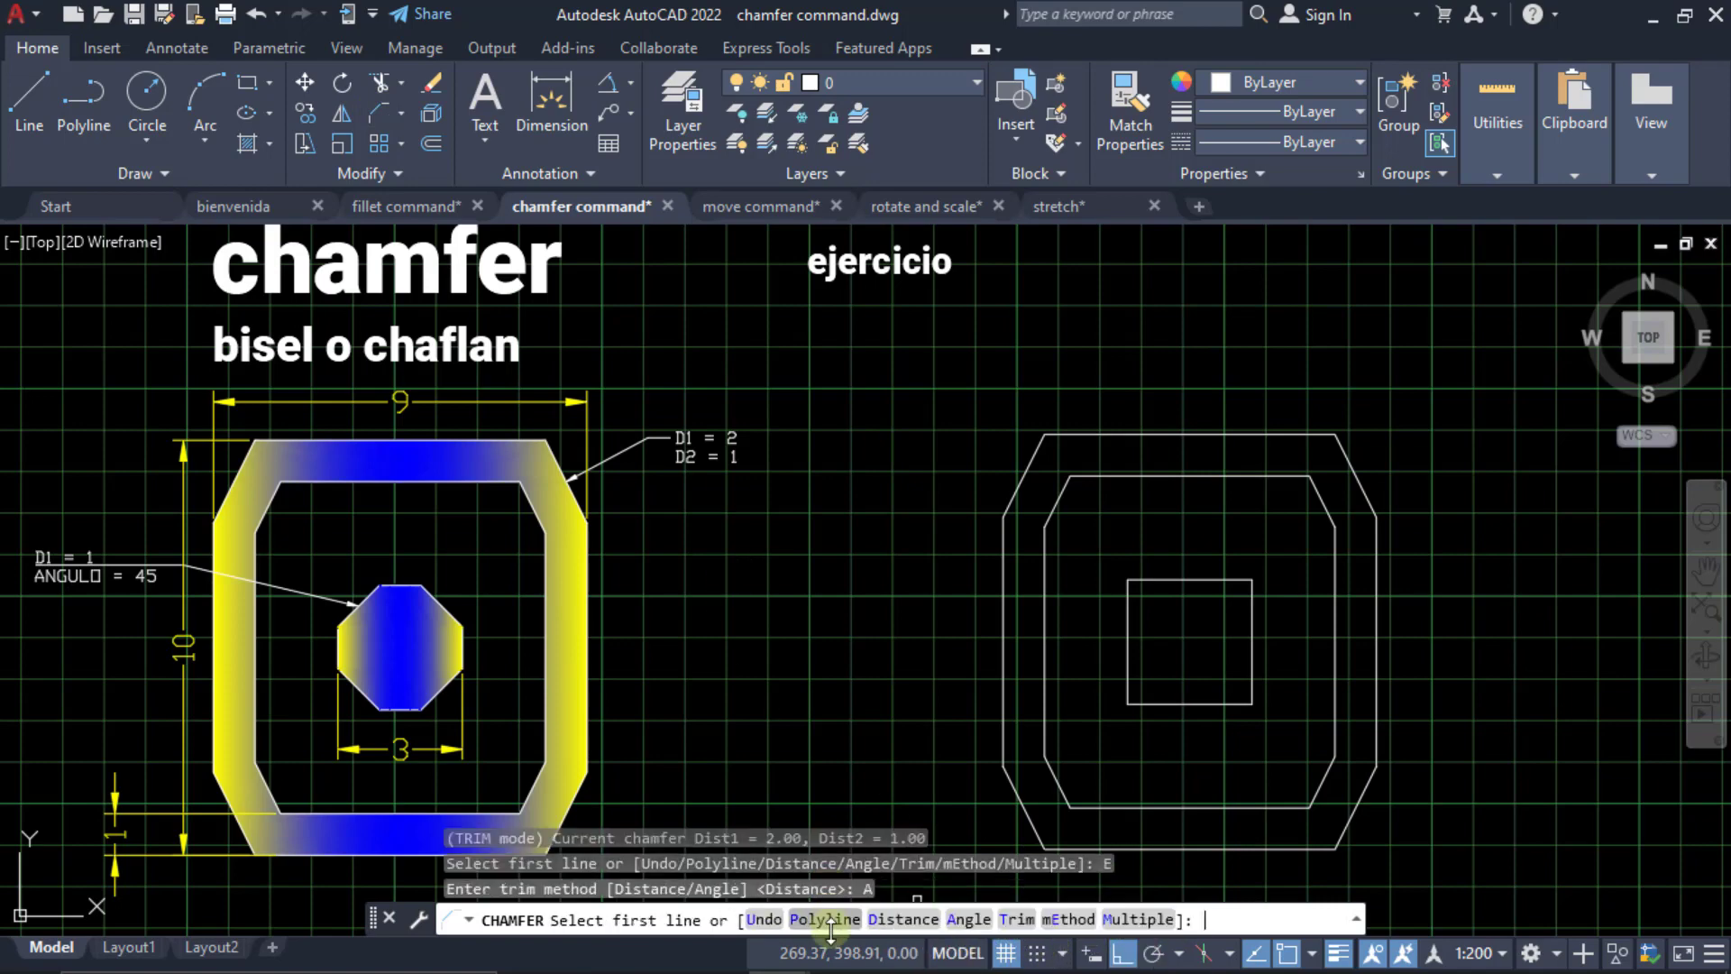
left_click(965, 920)
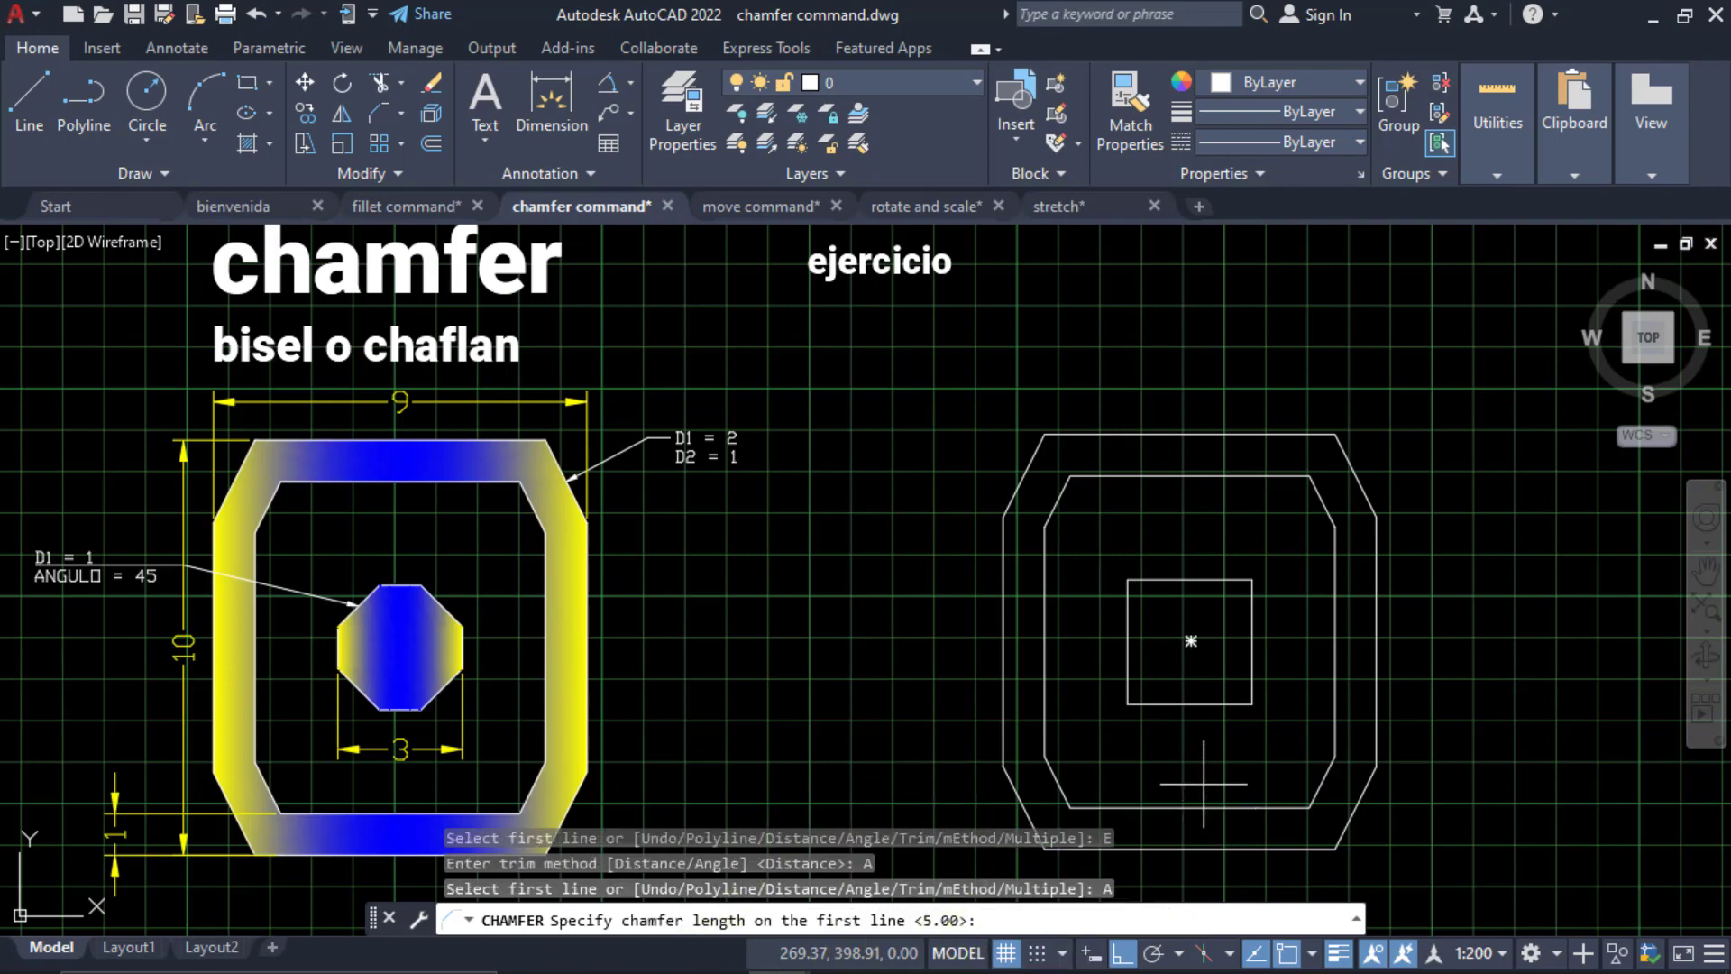
type("1")
key("Return")
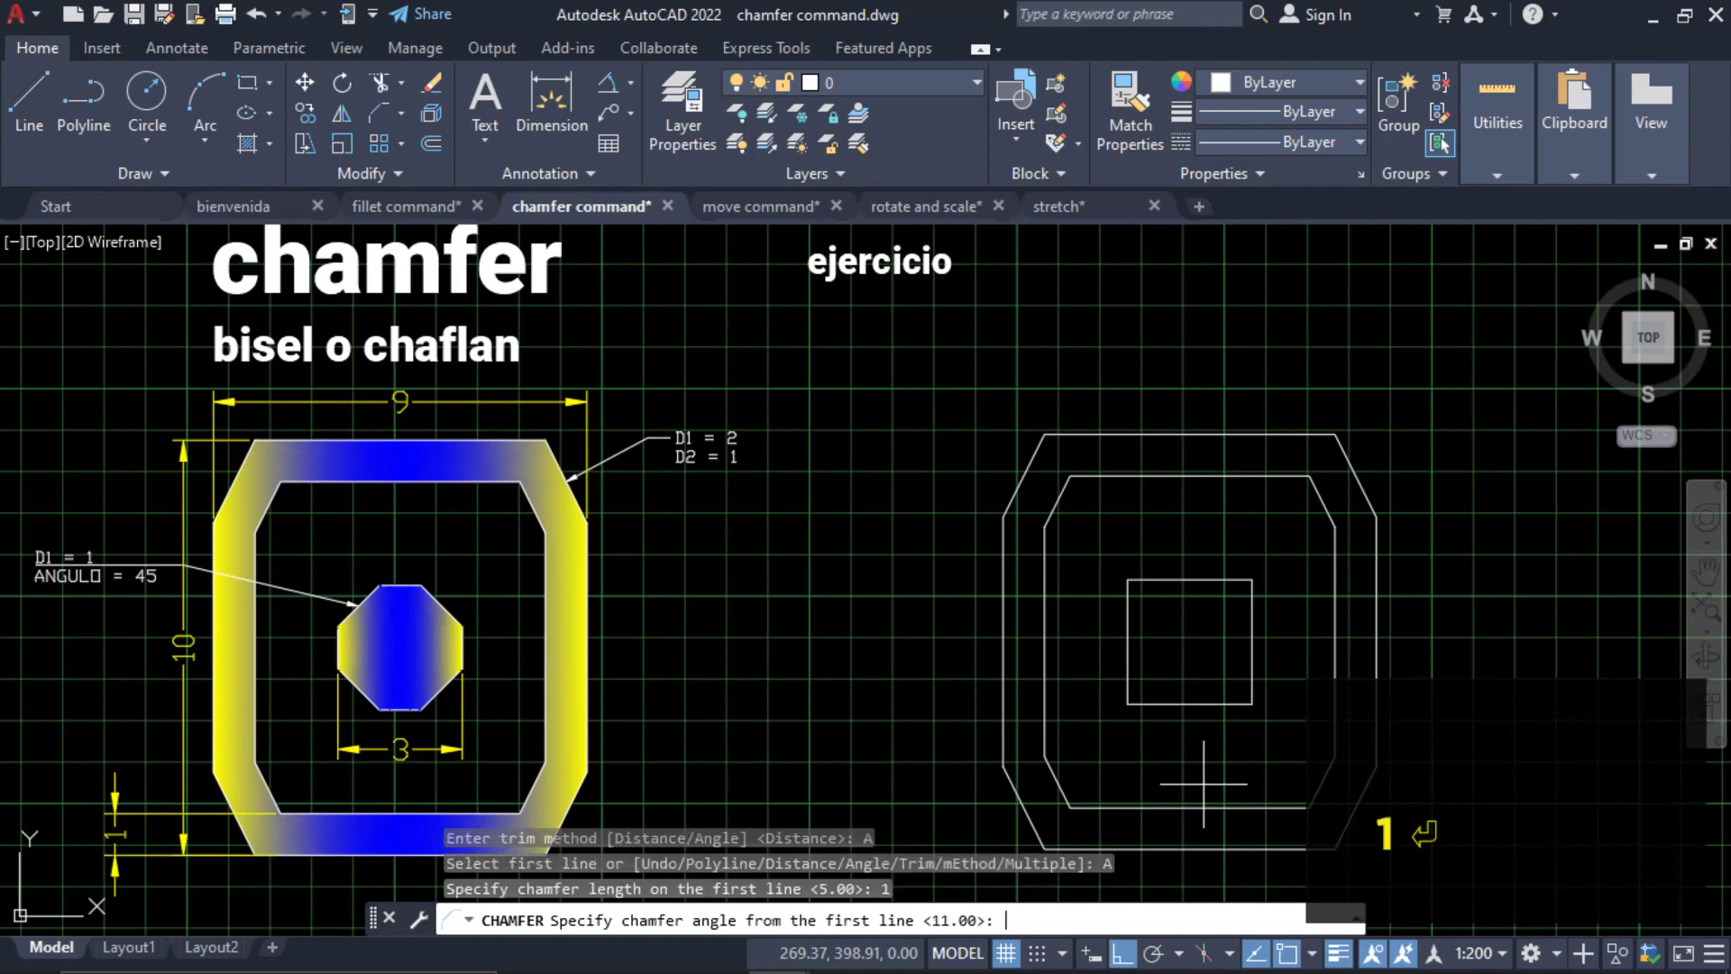
type("45")
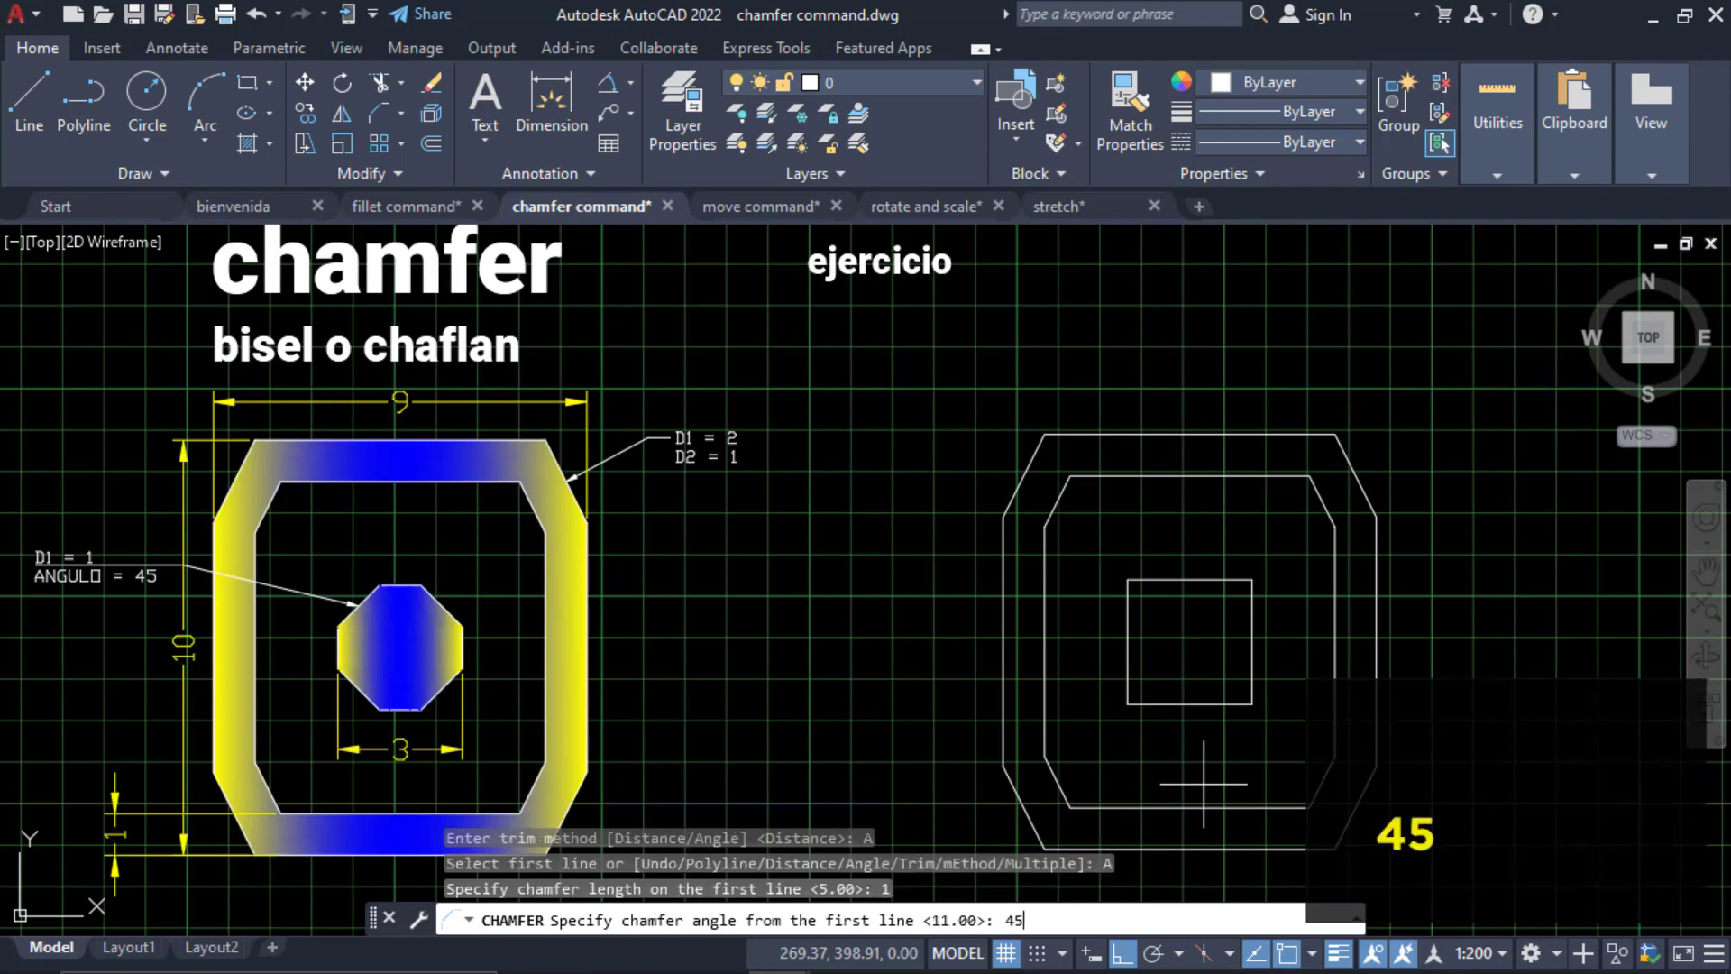
key("Return")
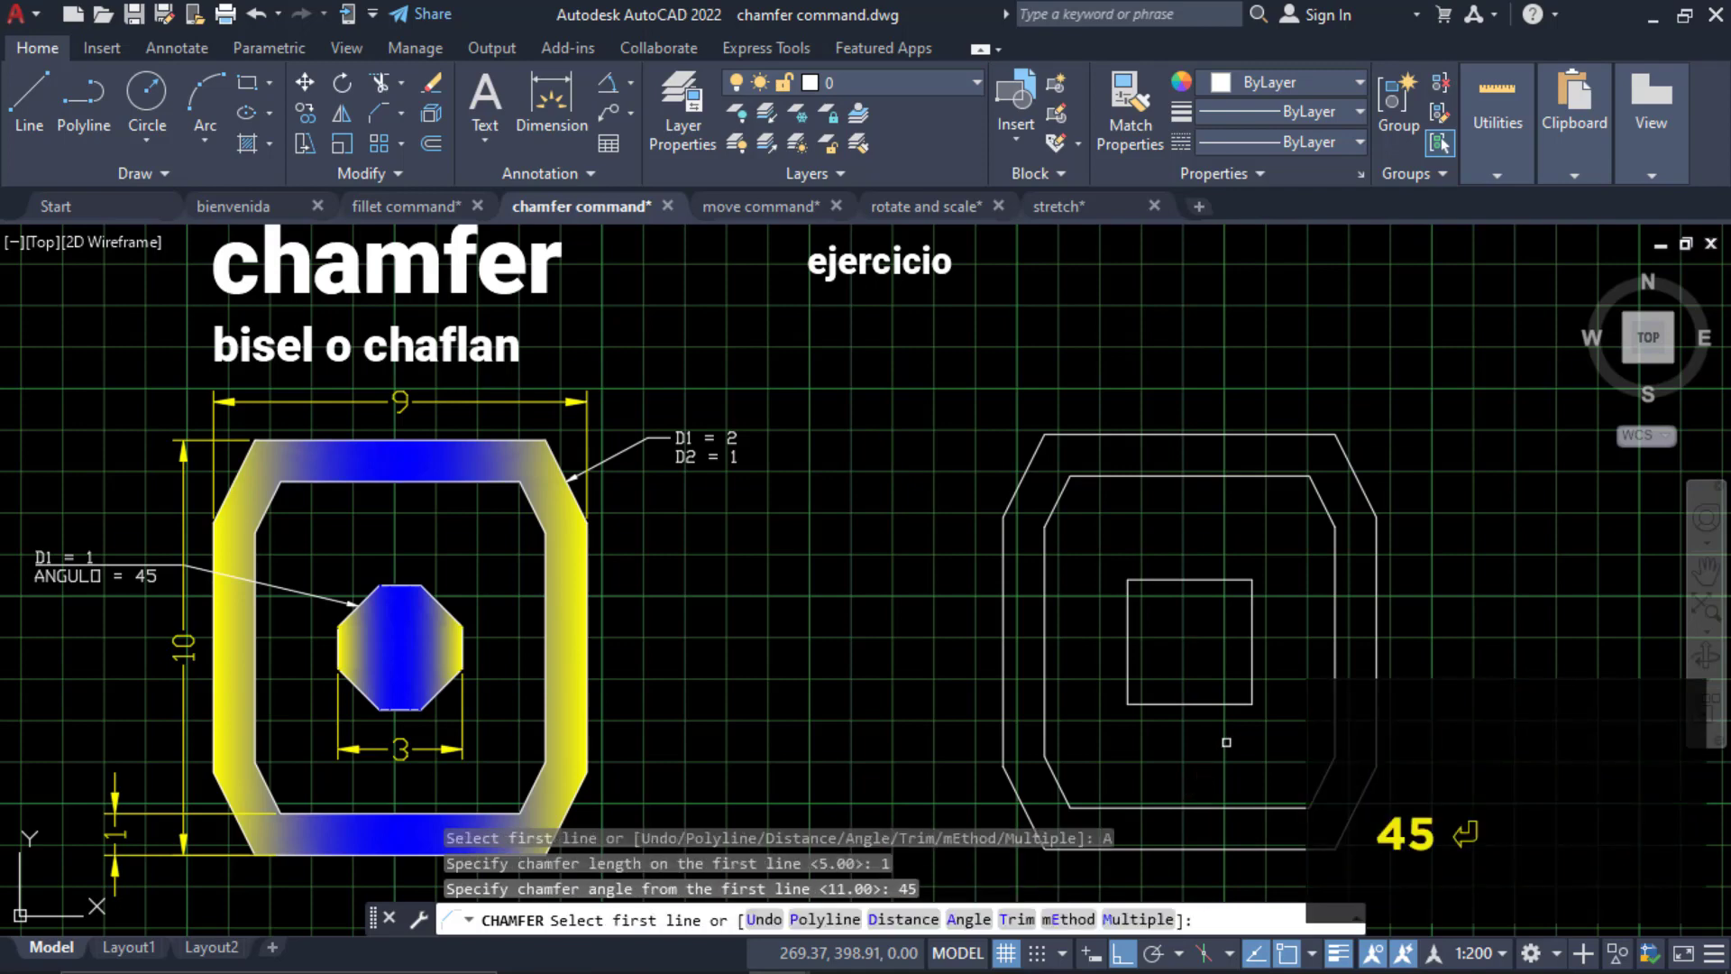
left_click(1230, 705)
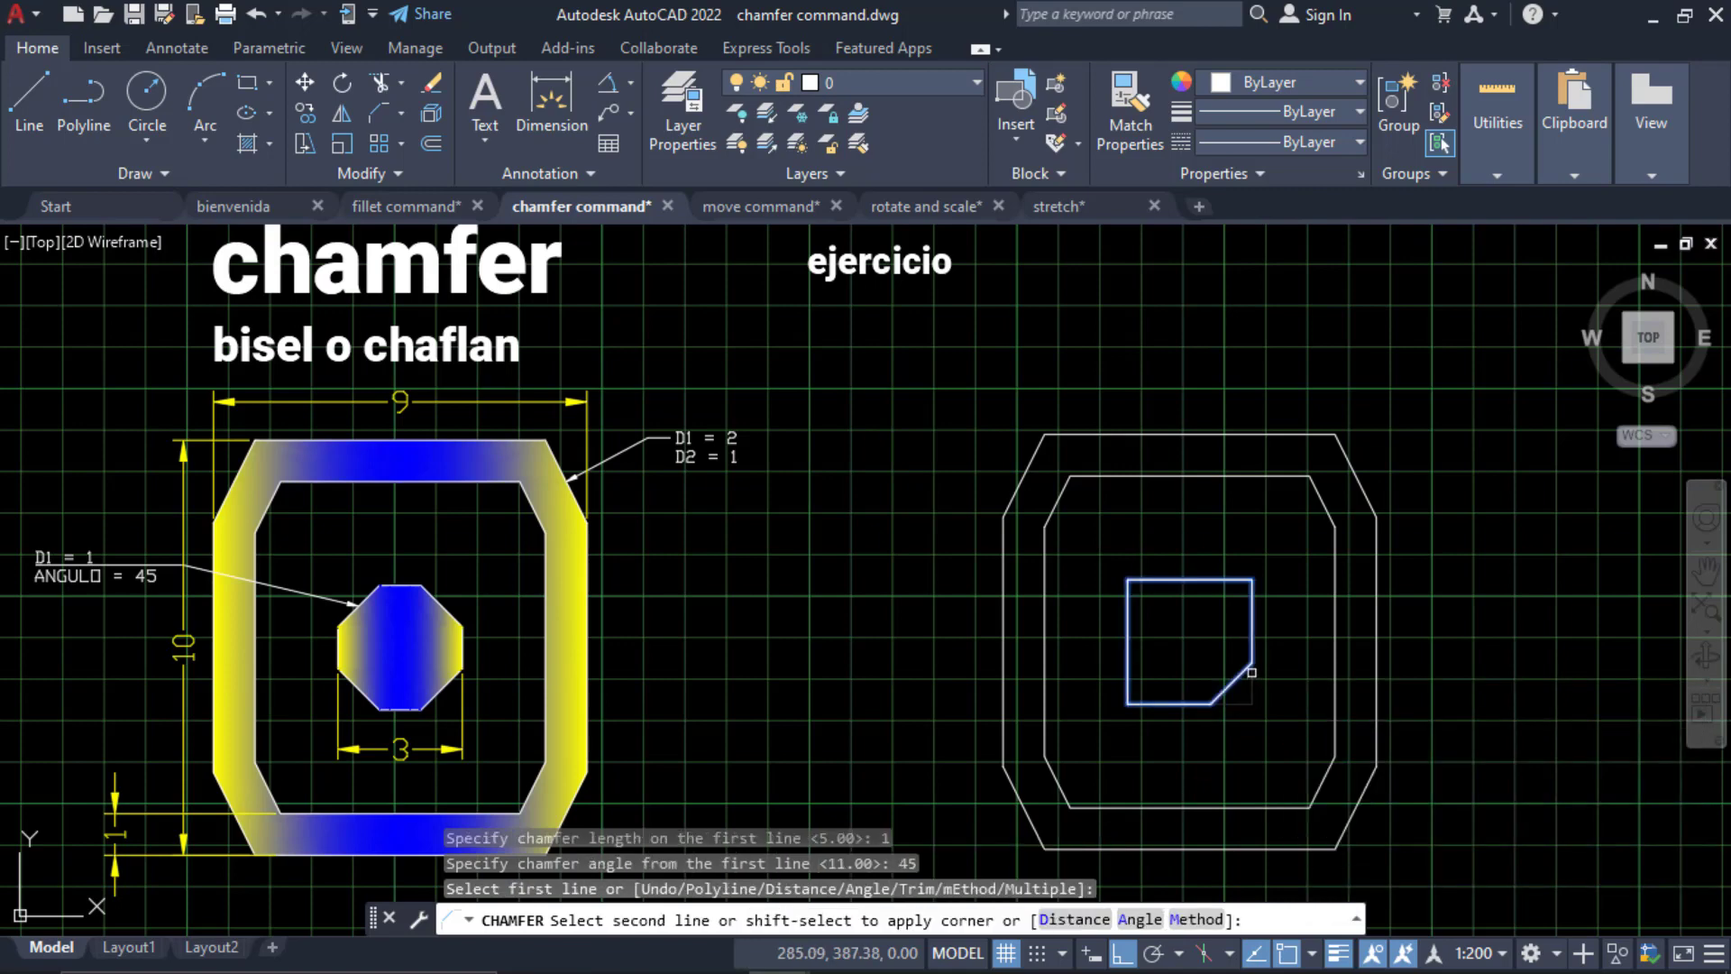
left_click(1253, 606)
Chamfer the square's upper-right, upper-left and lower-left corners with the same length and angle to complete the octagon.
key("Return")
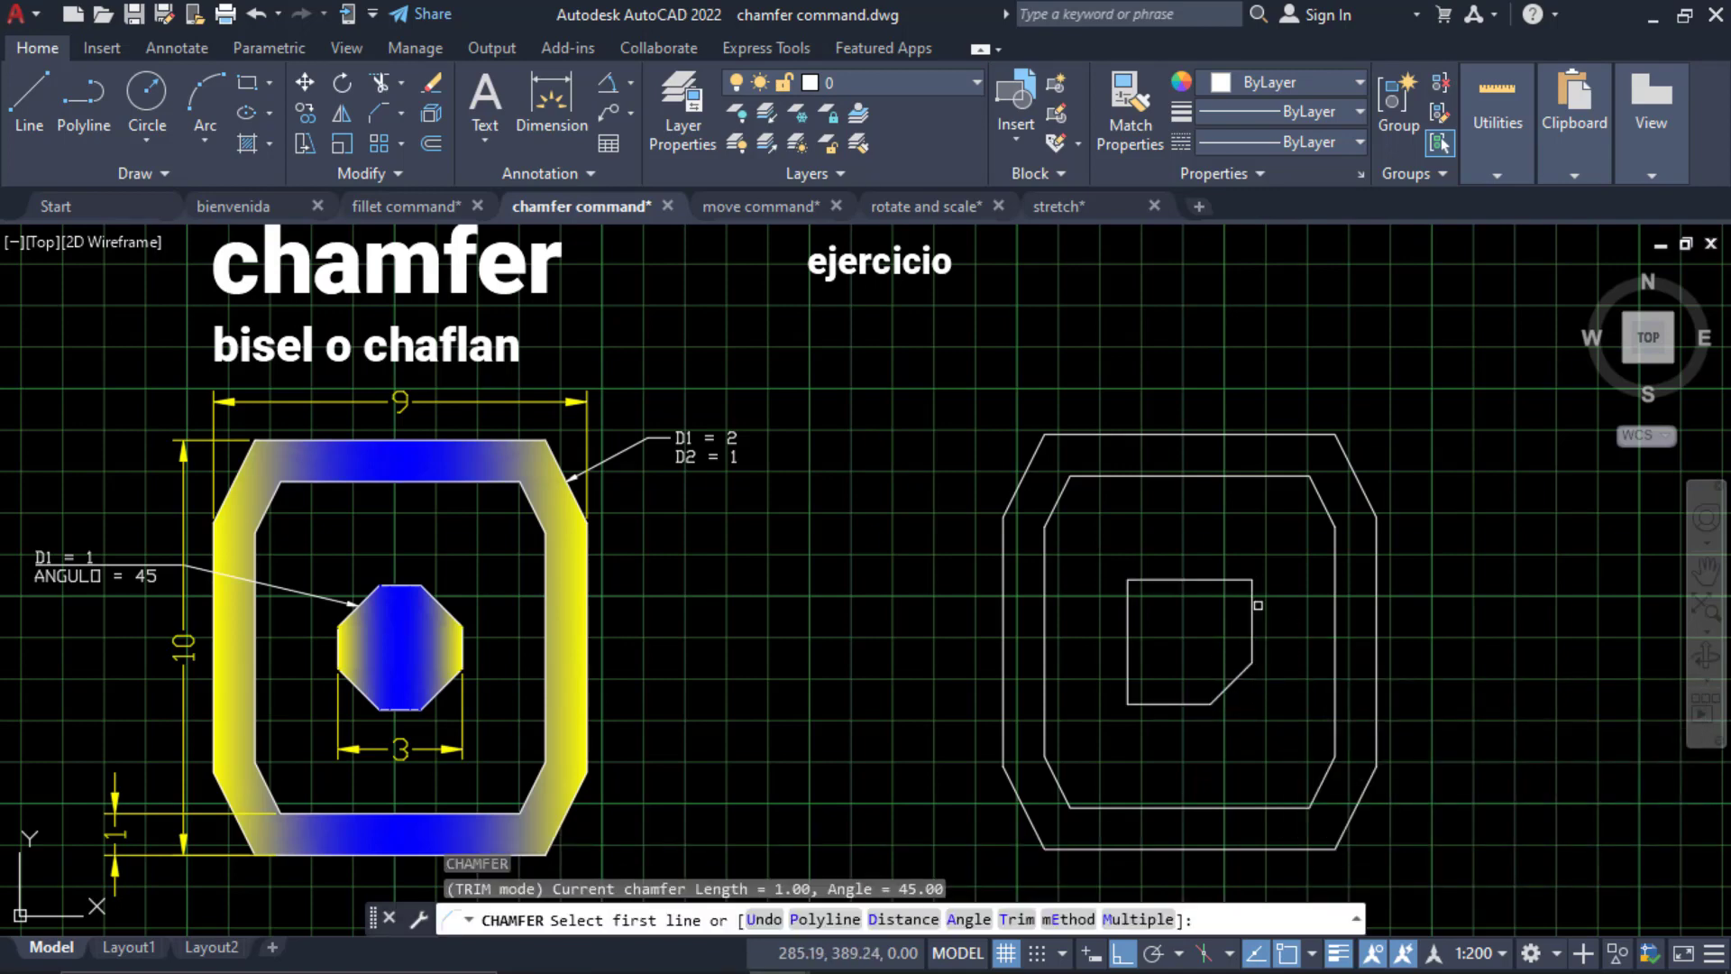
left_click(1255, 609)
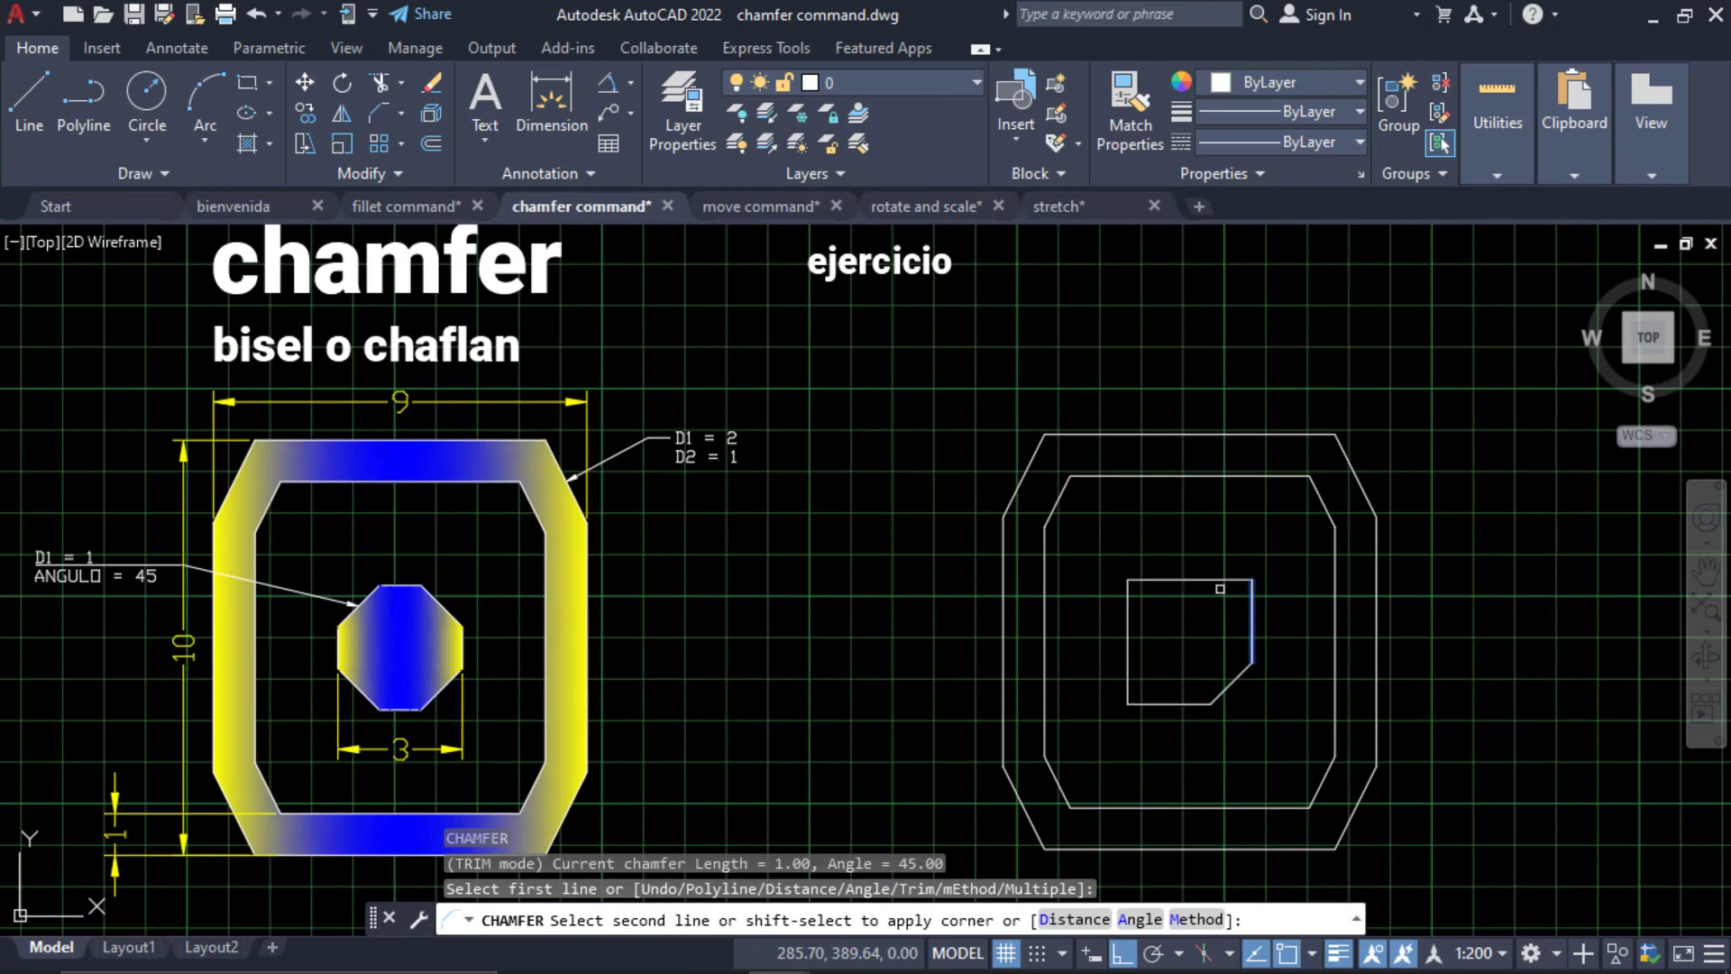
left_click(1224, 578)
key("Return")
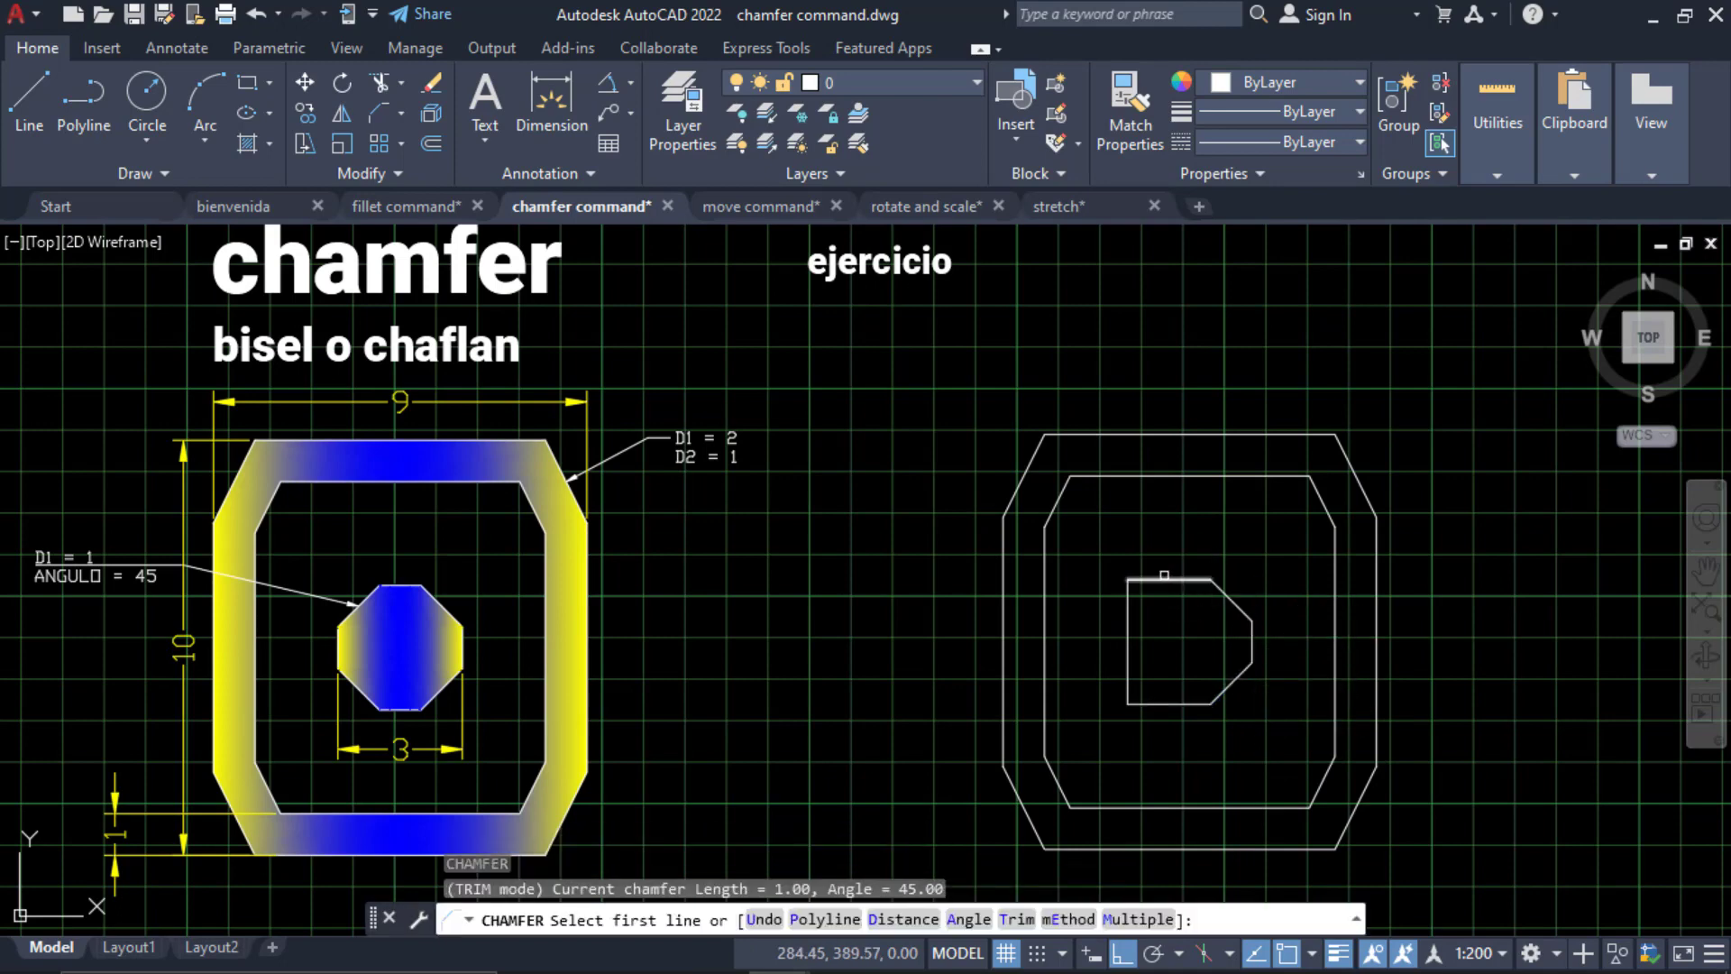
left_click(1164, 576)
left_click(1124, 613)
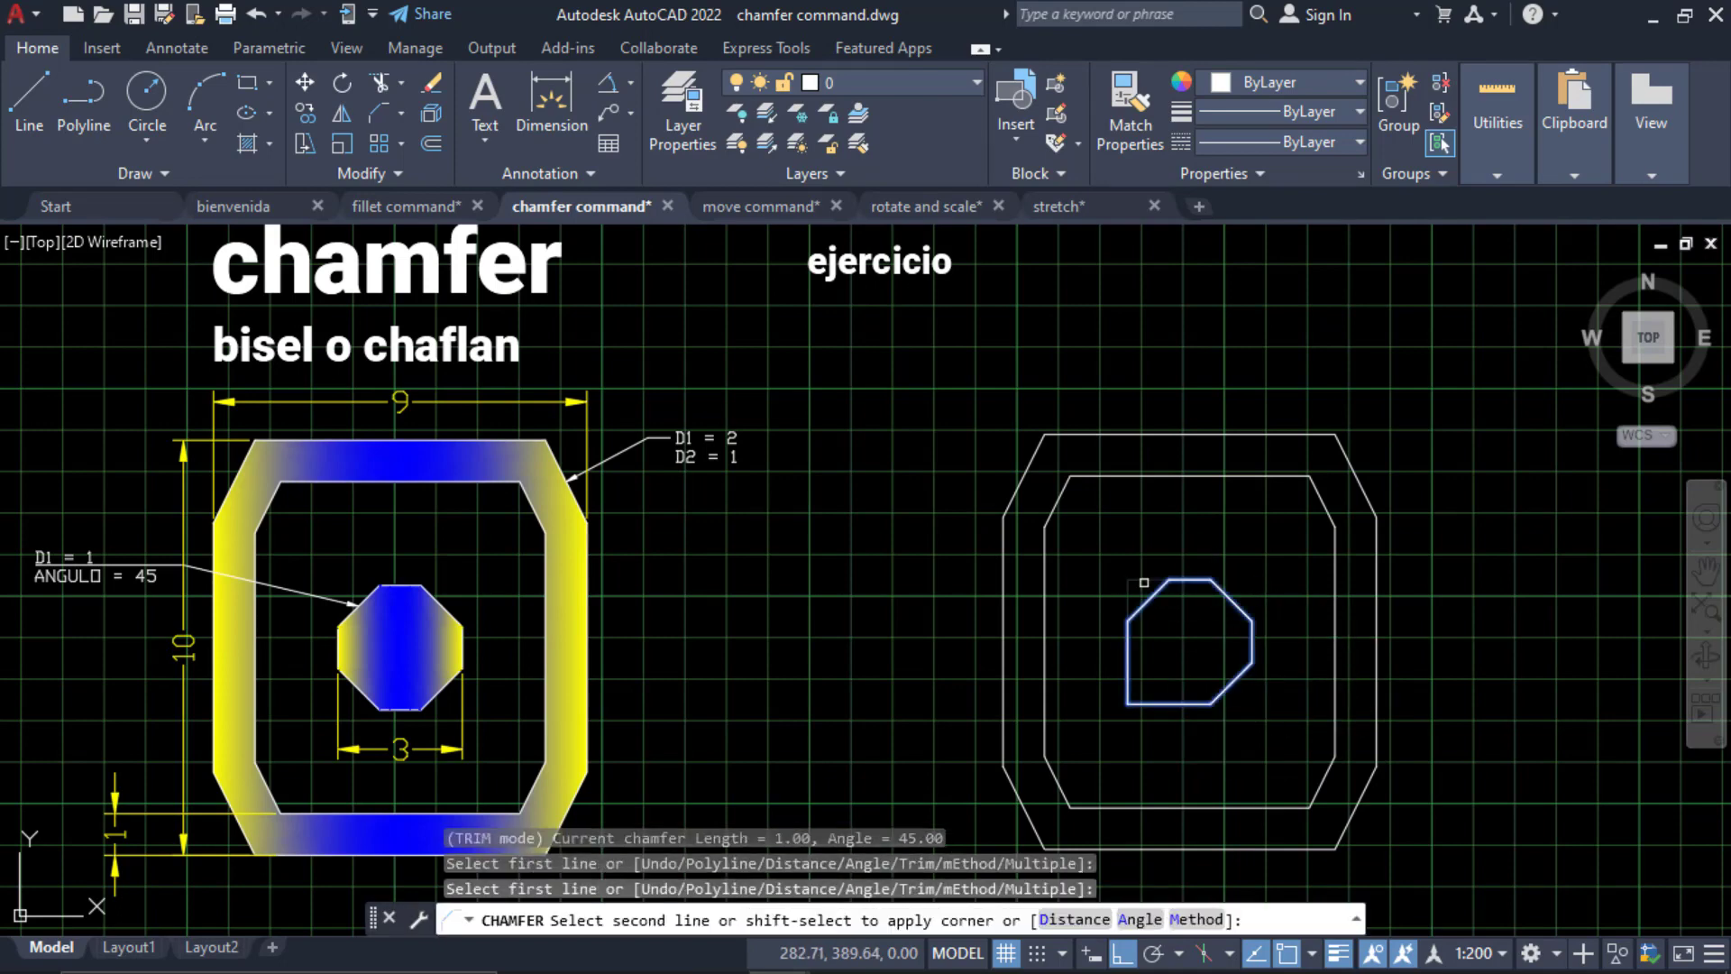
left_click(1148, 581)
key("Return")
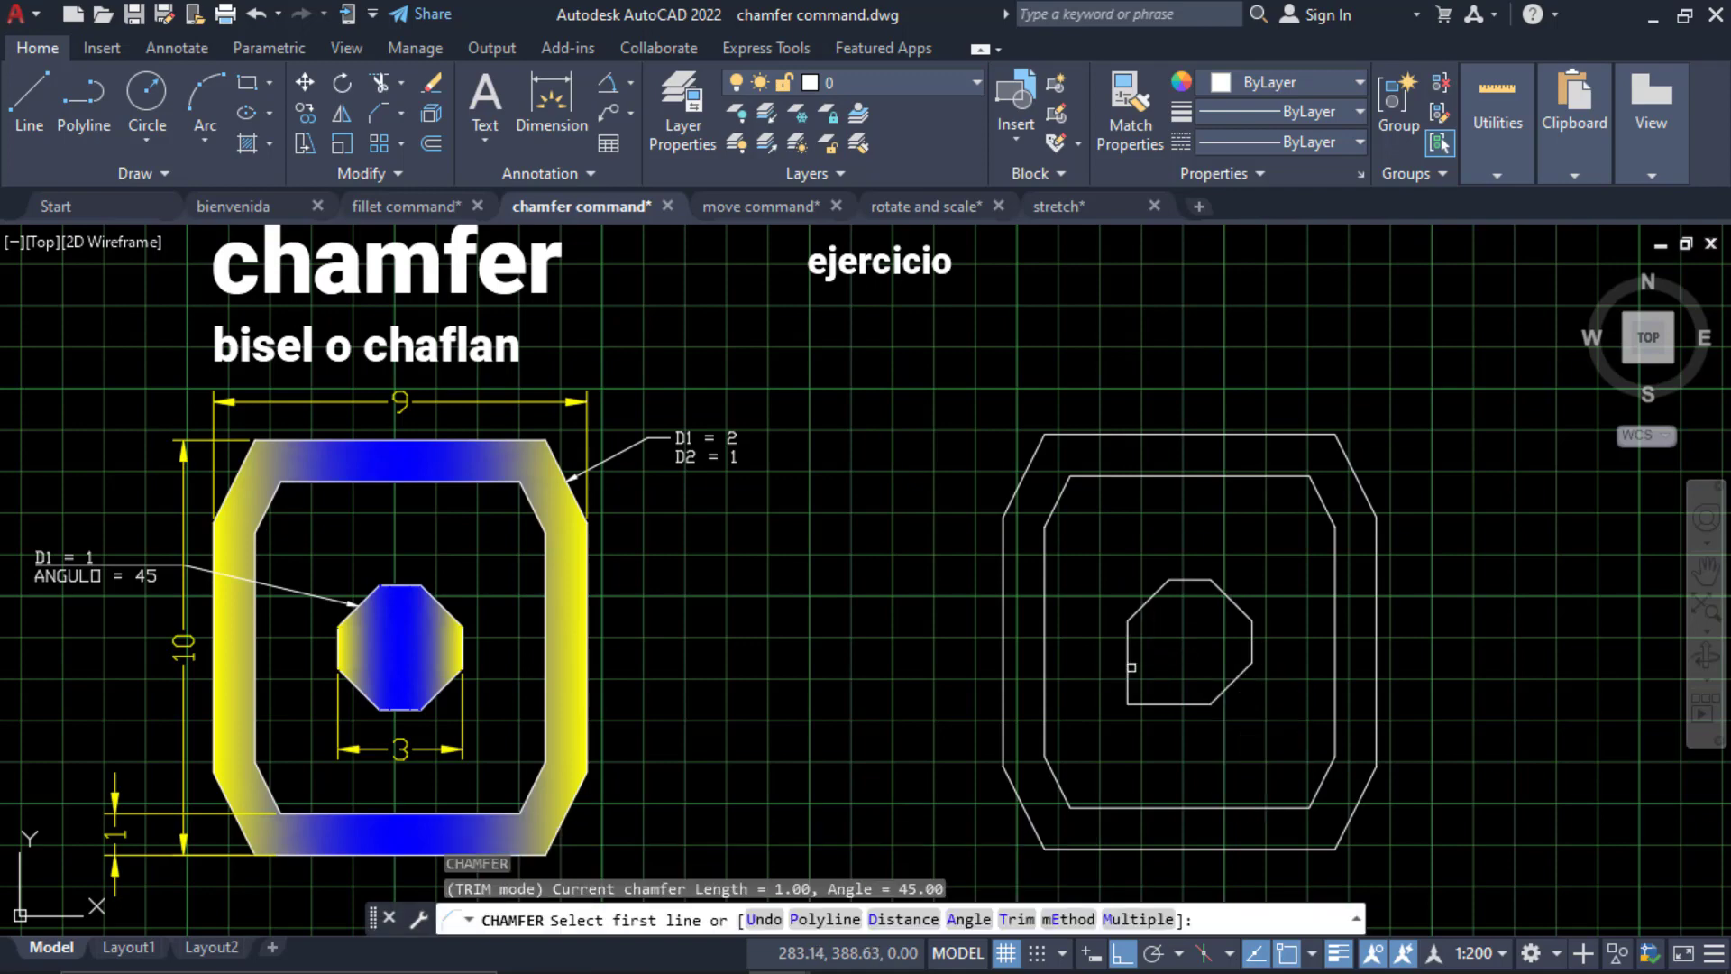
left_click(1132, 668)
left_click(1164, 683)
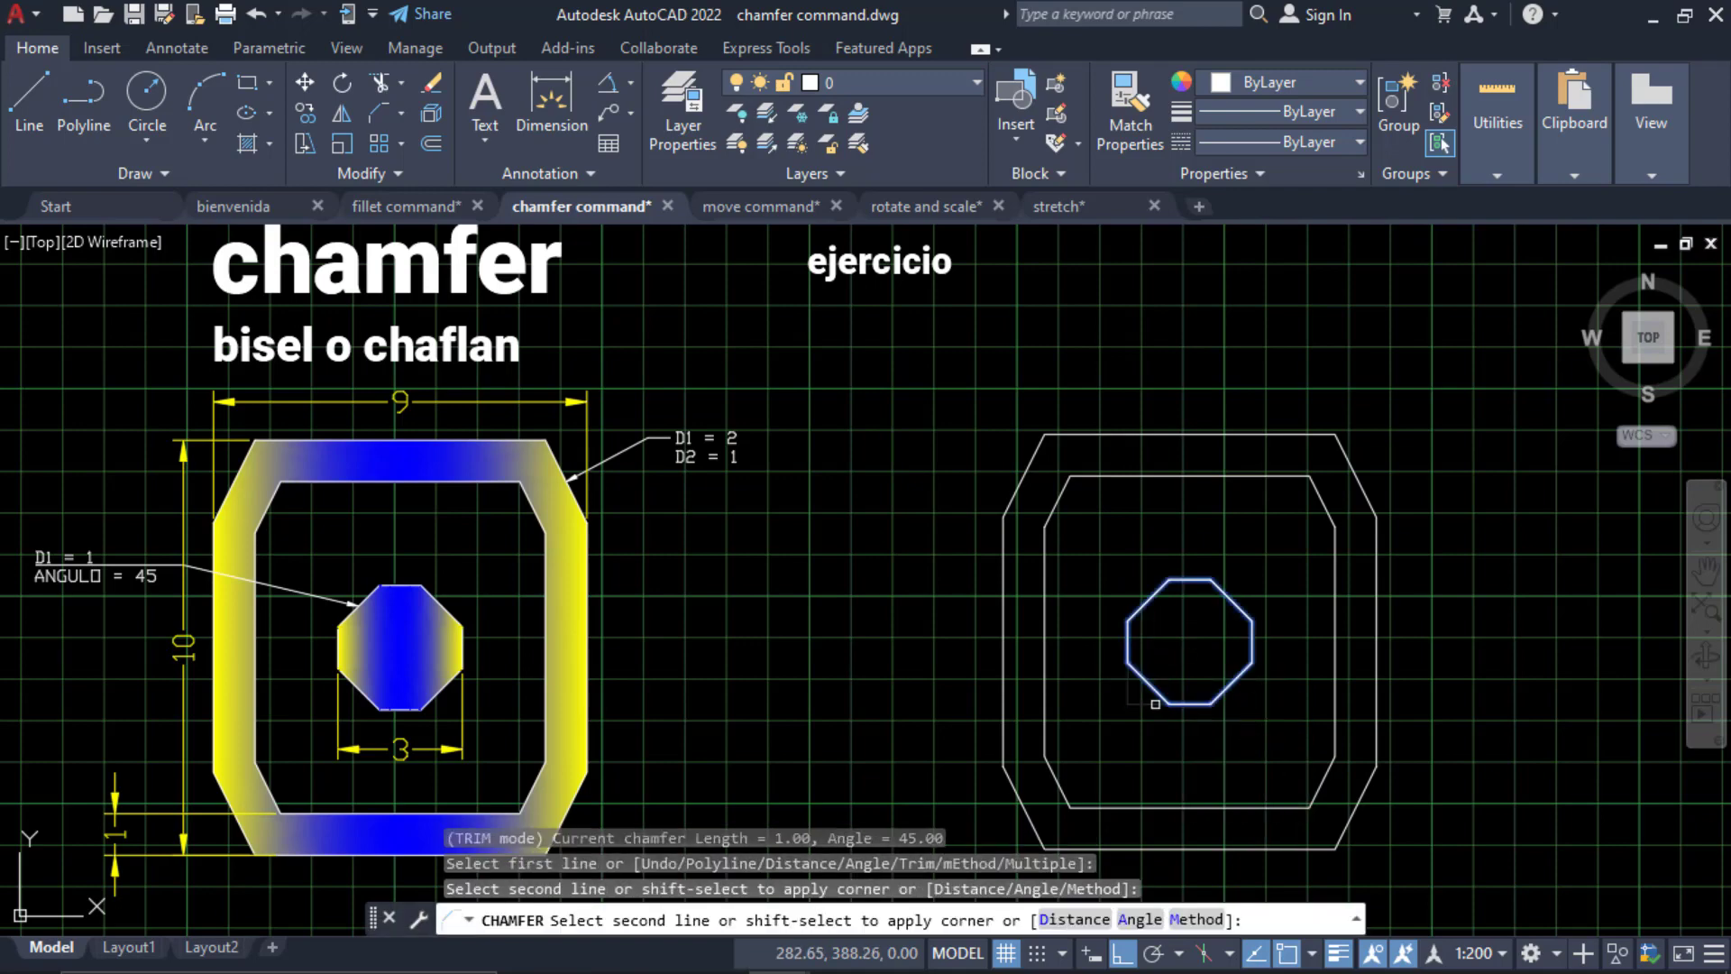
left_click(1155, 701)
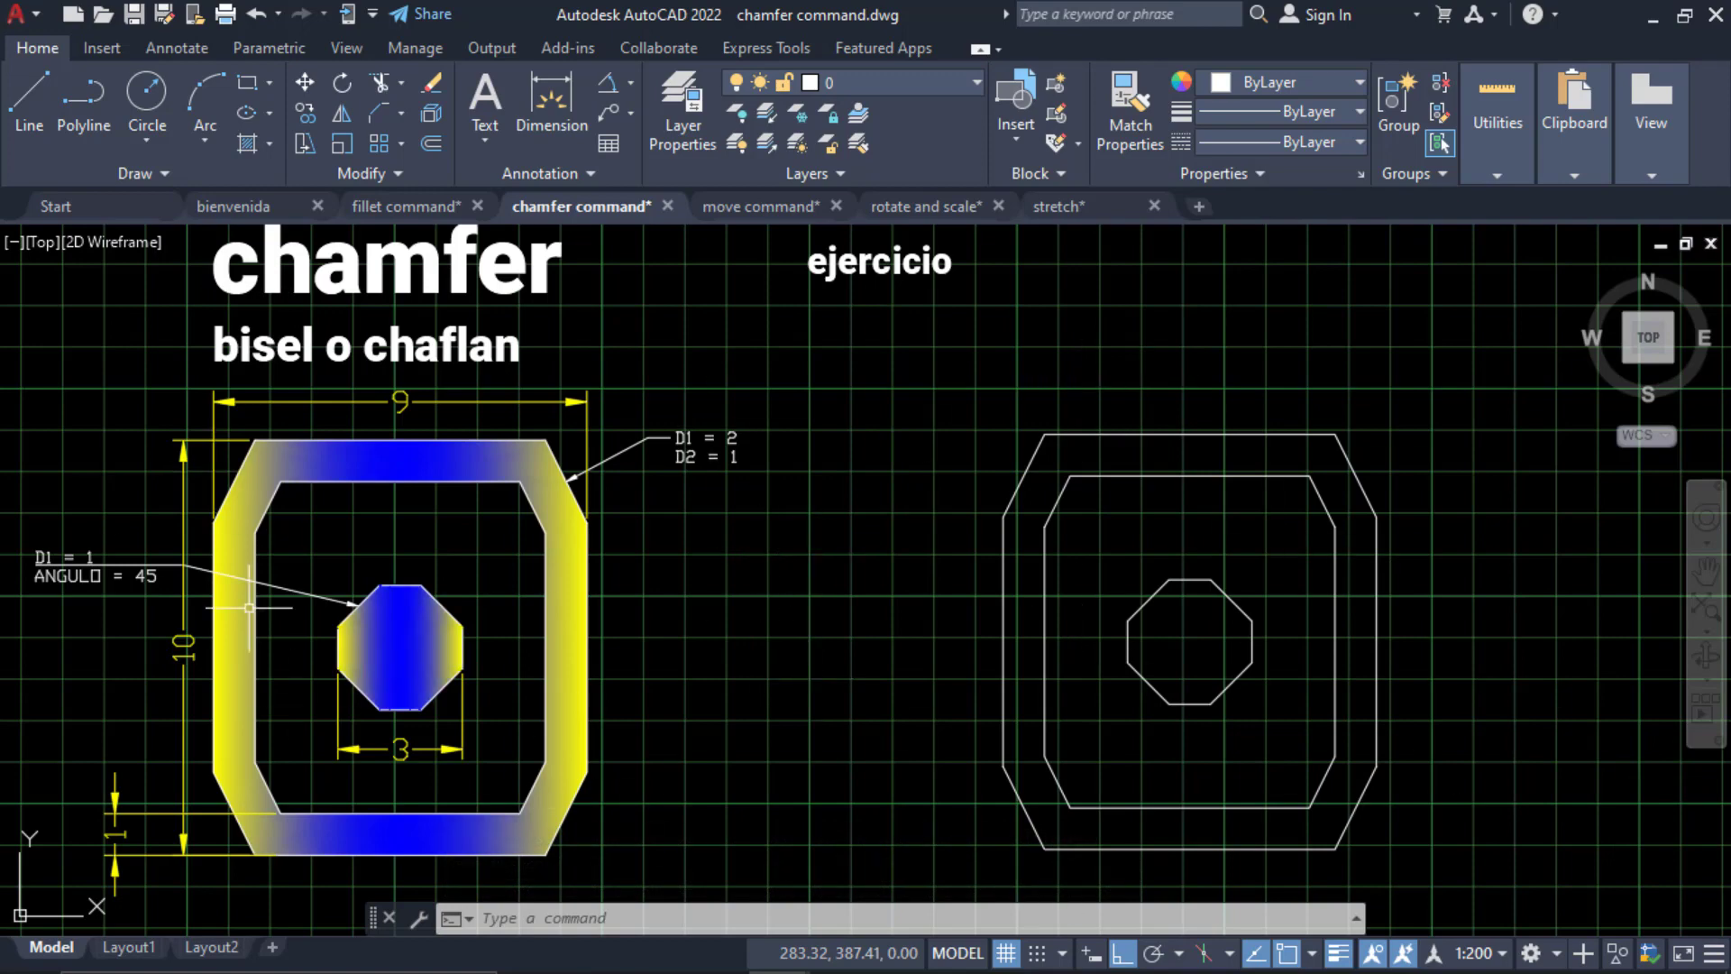
Apply a gradient fill inside the small octagon of the exercise figure.
left_click(267, 139)
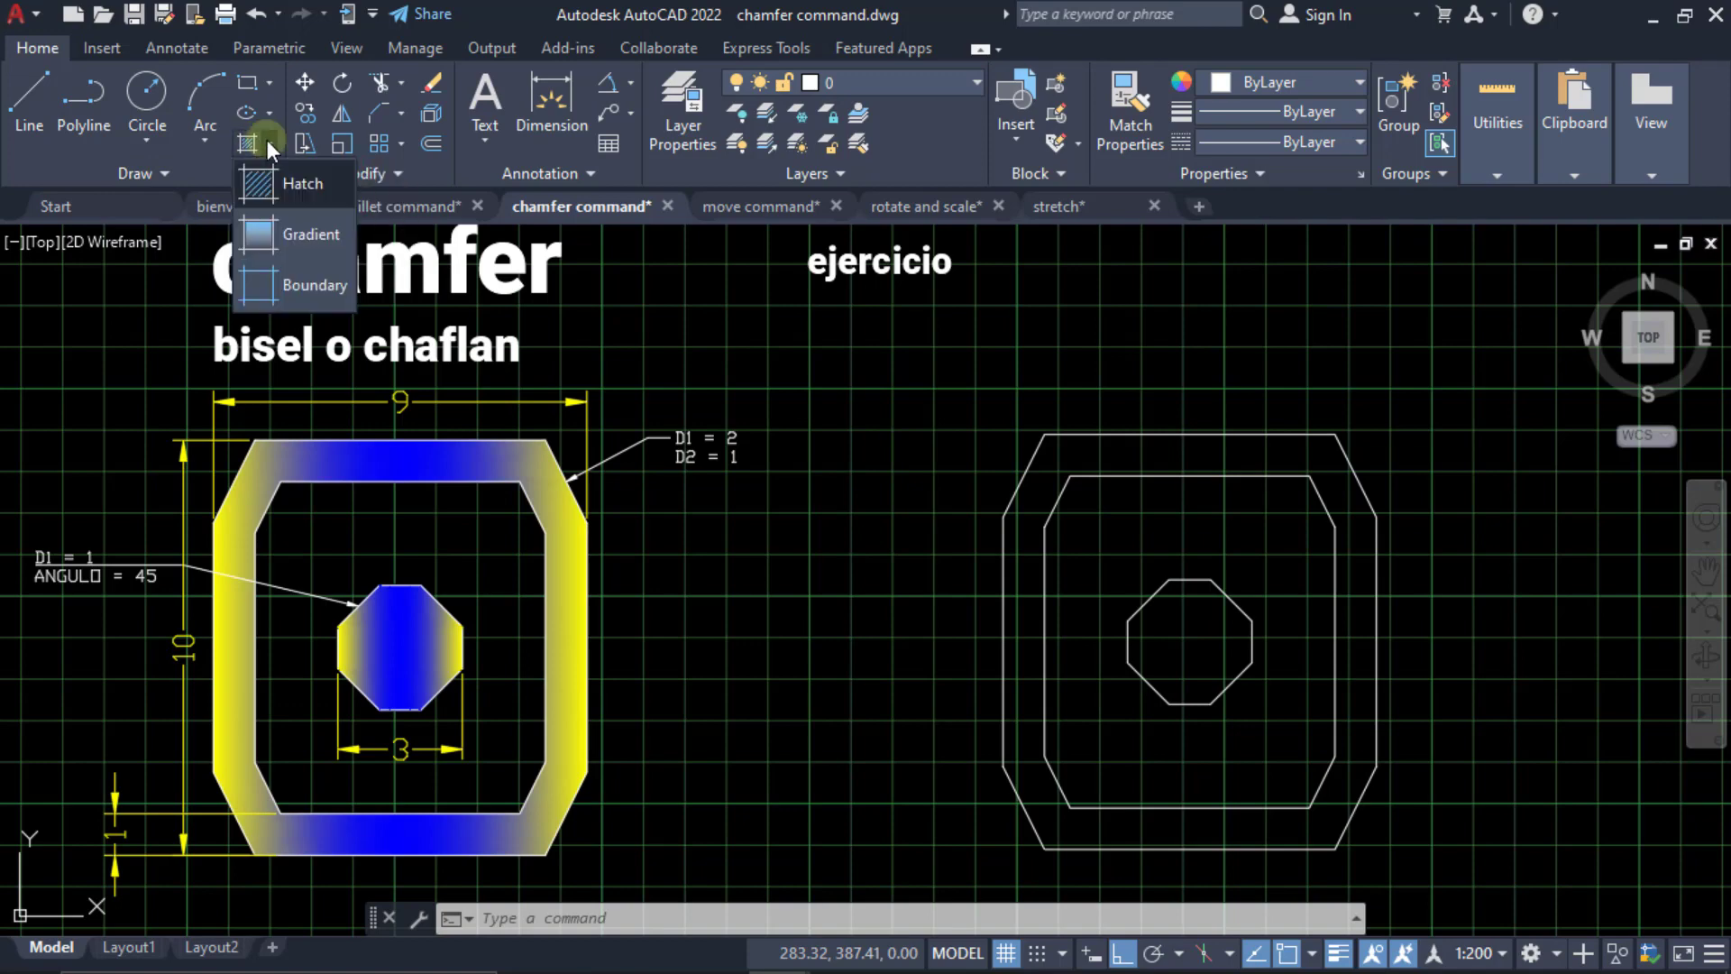
left_click(275, 232)
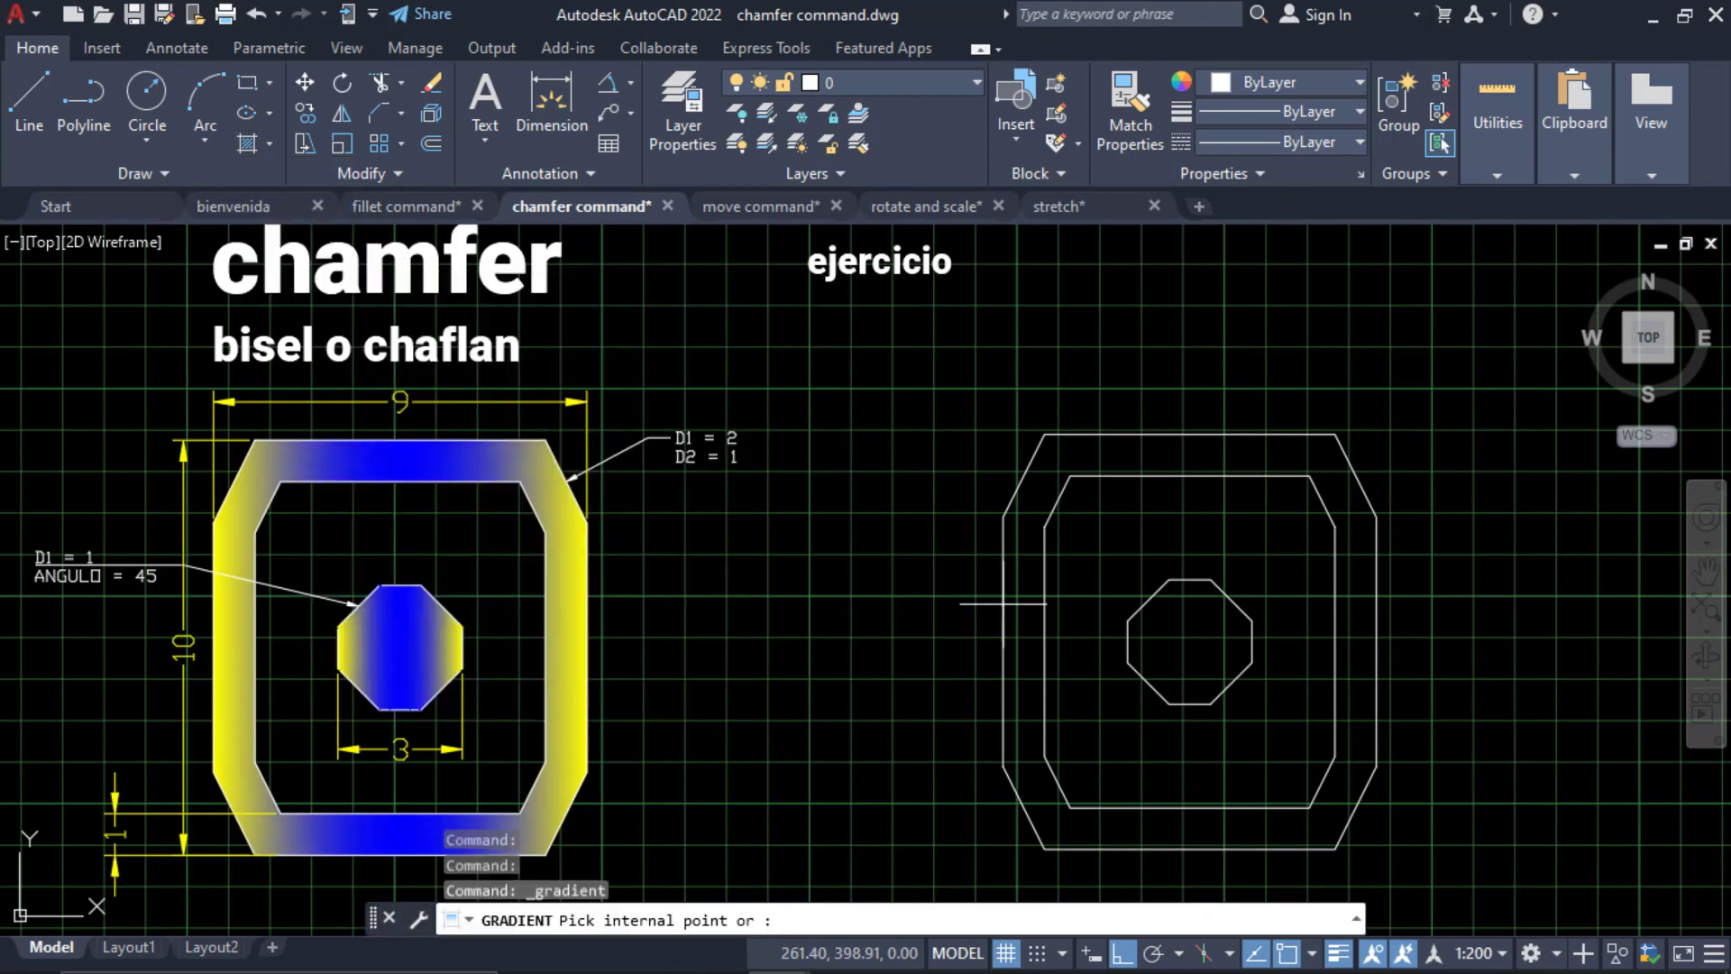
left_click(1198, 643)
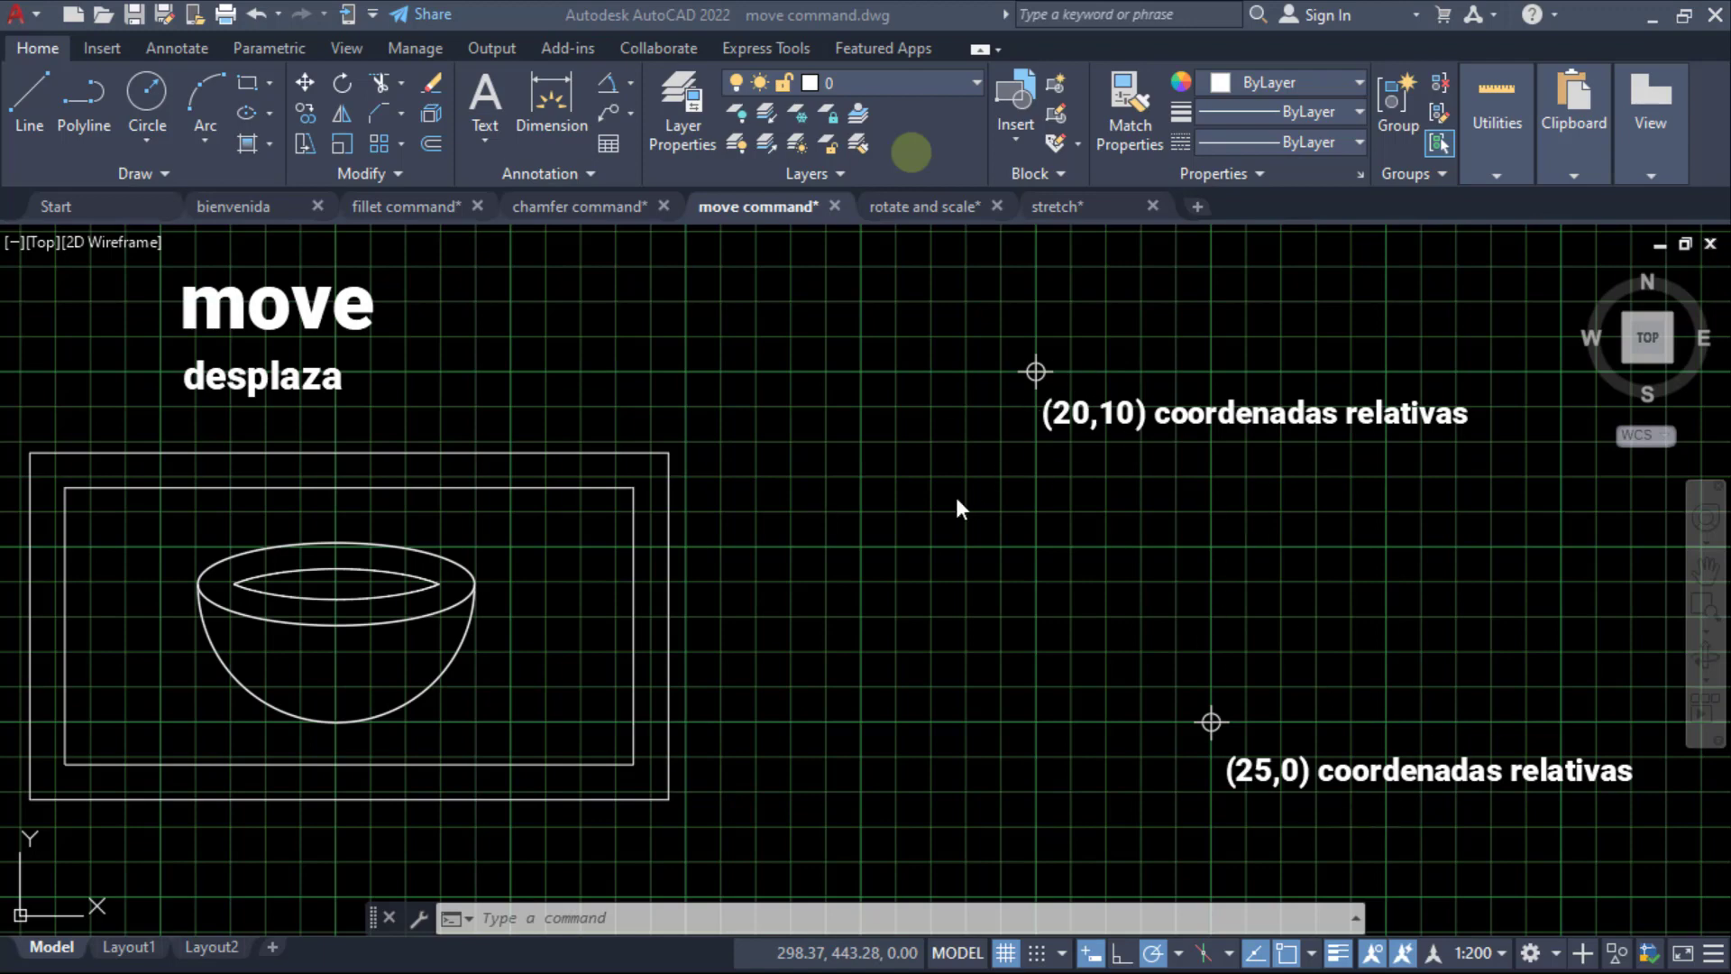
mouse_move(830, 628)
middle_mouse_down()
mouse_move(857, 638)
mouse_move(824, 617)
middle_mouse_up()
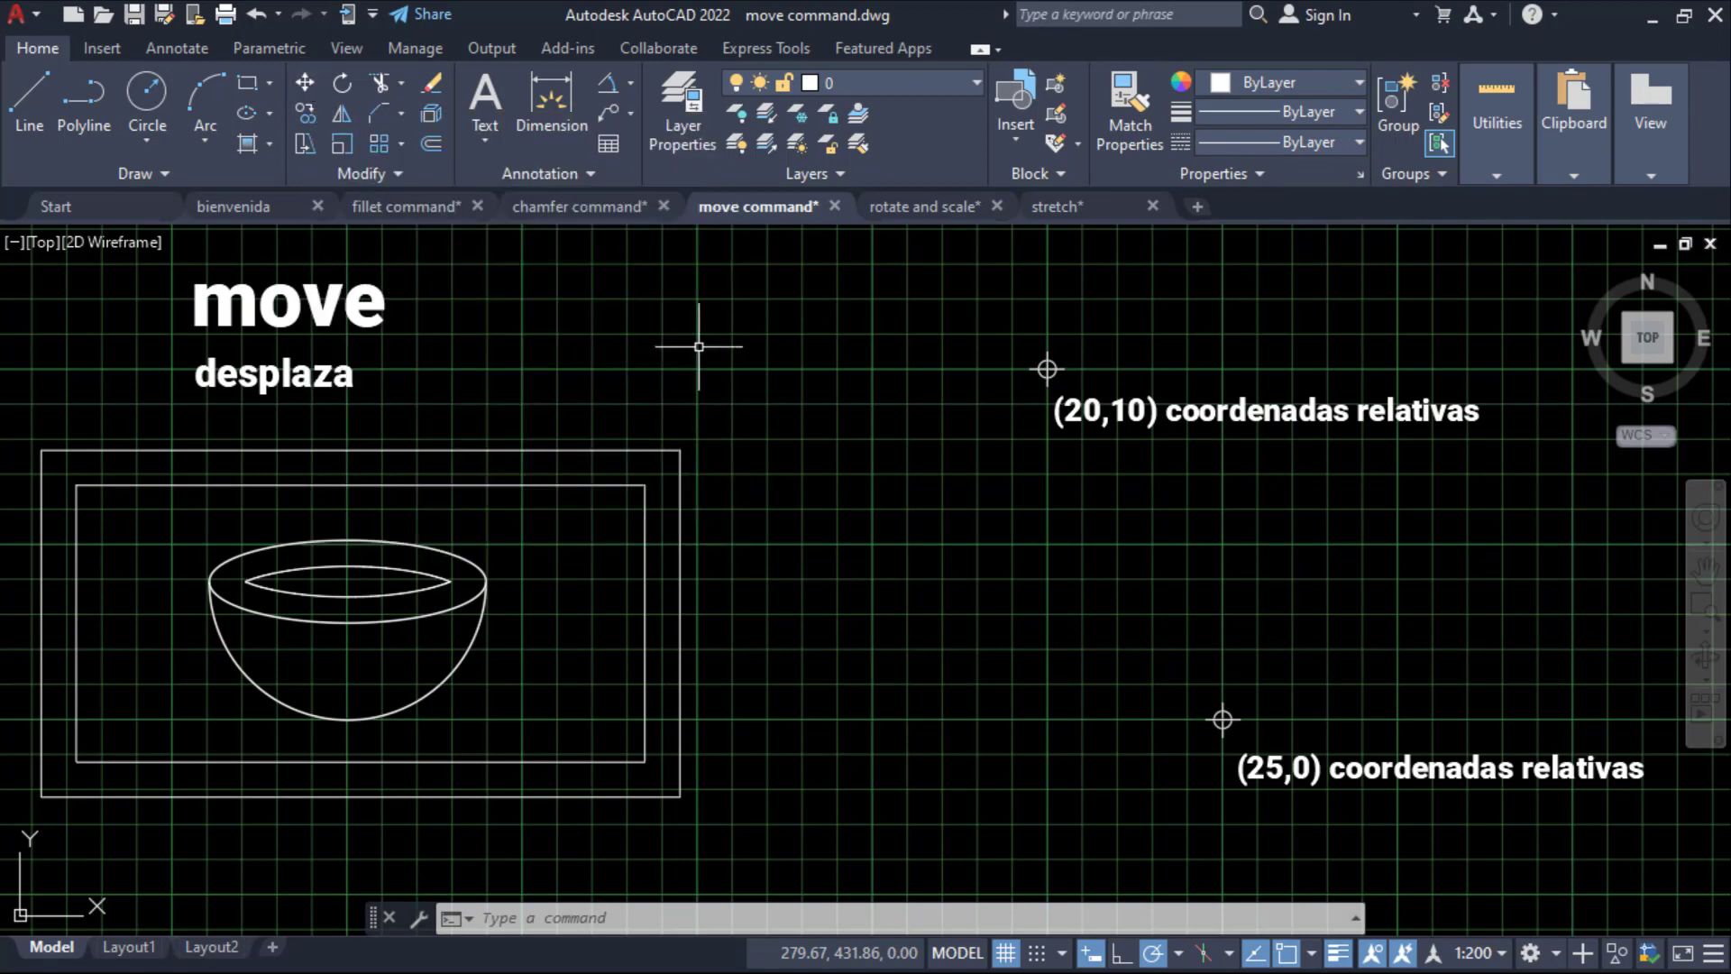
left_click(303, 82)
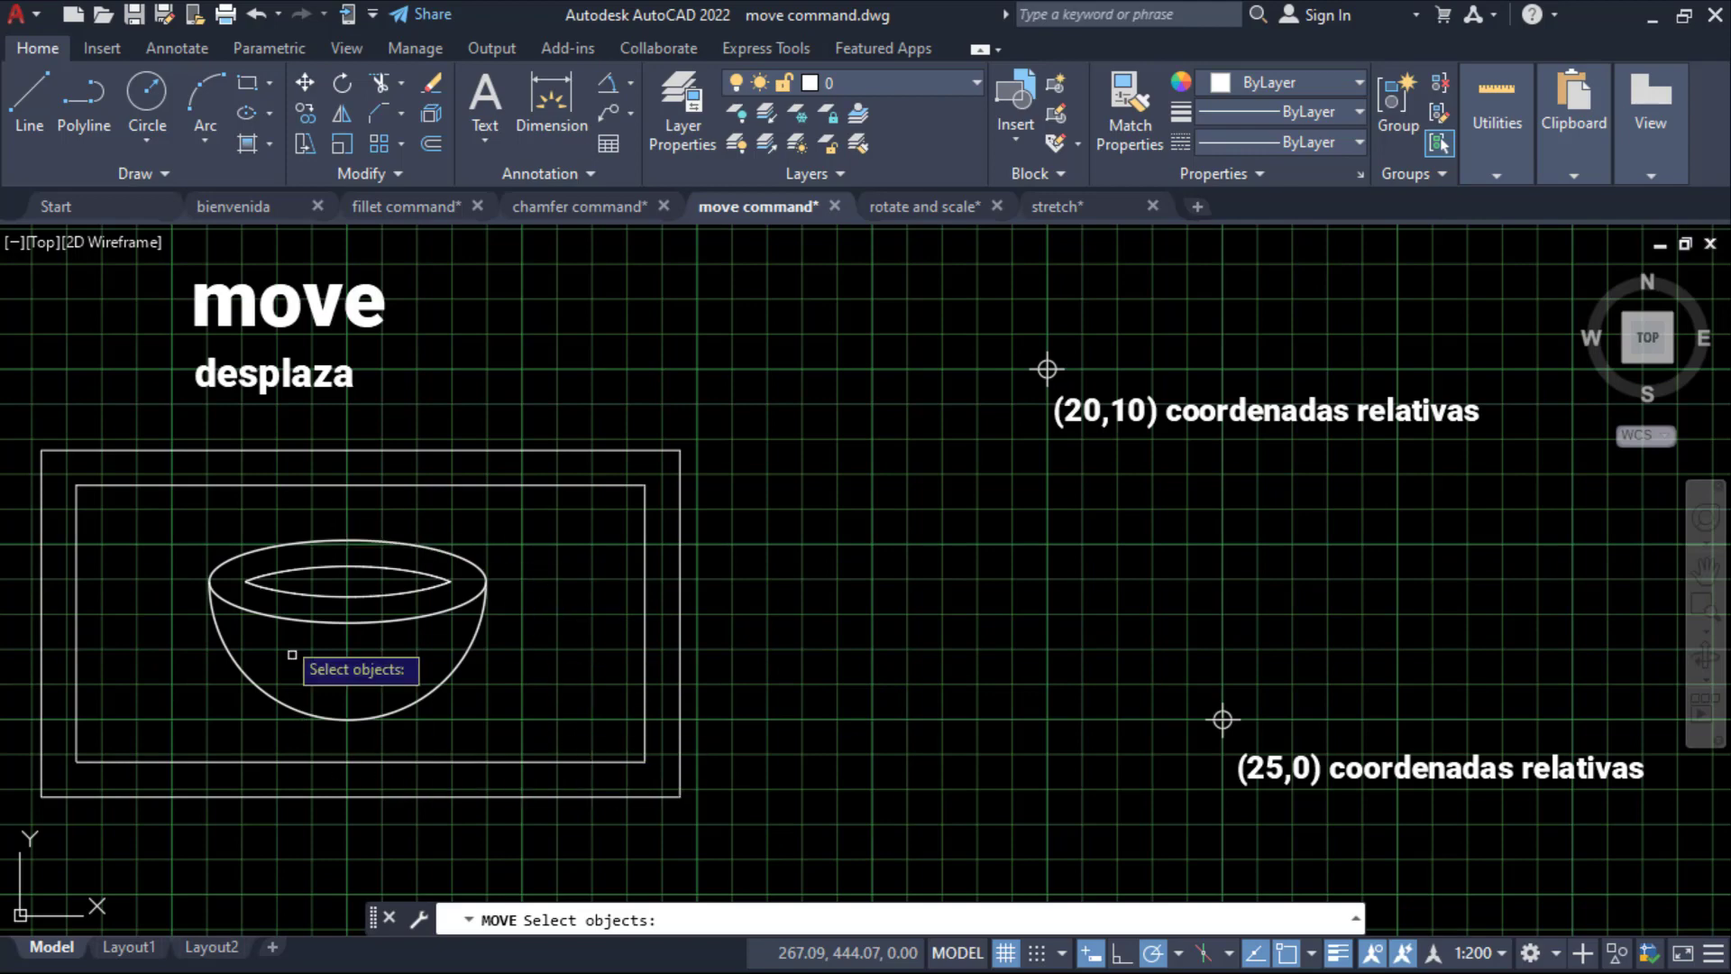
left_click(549, 736)
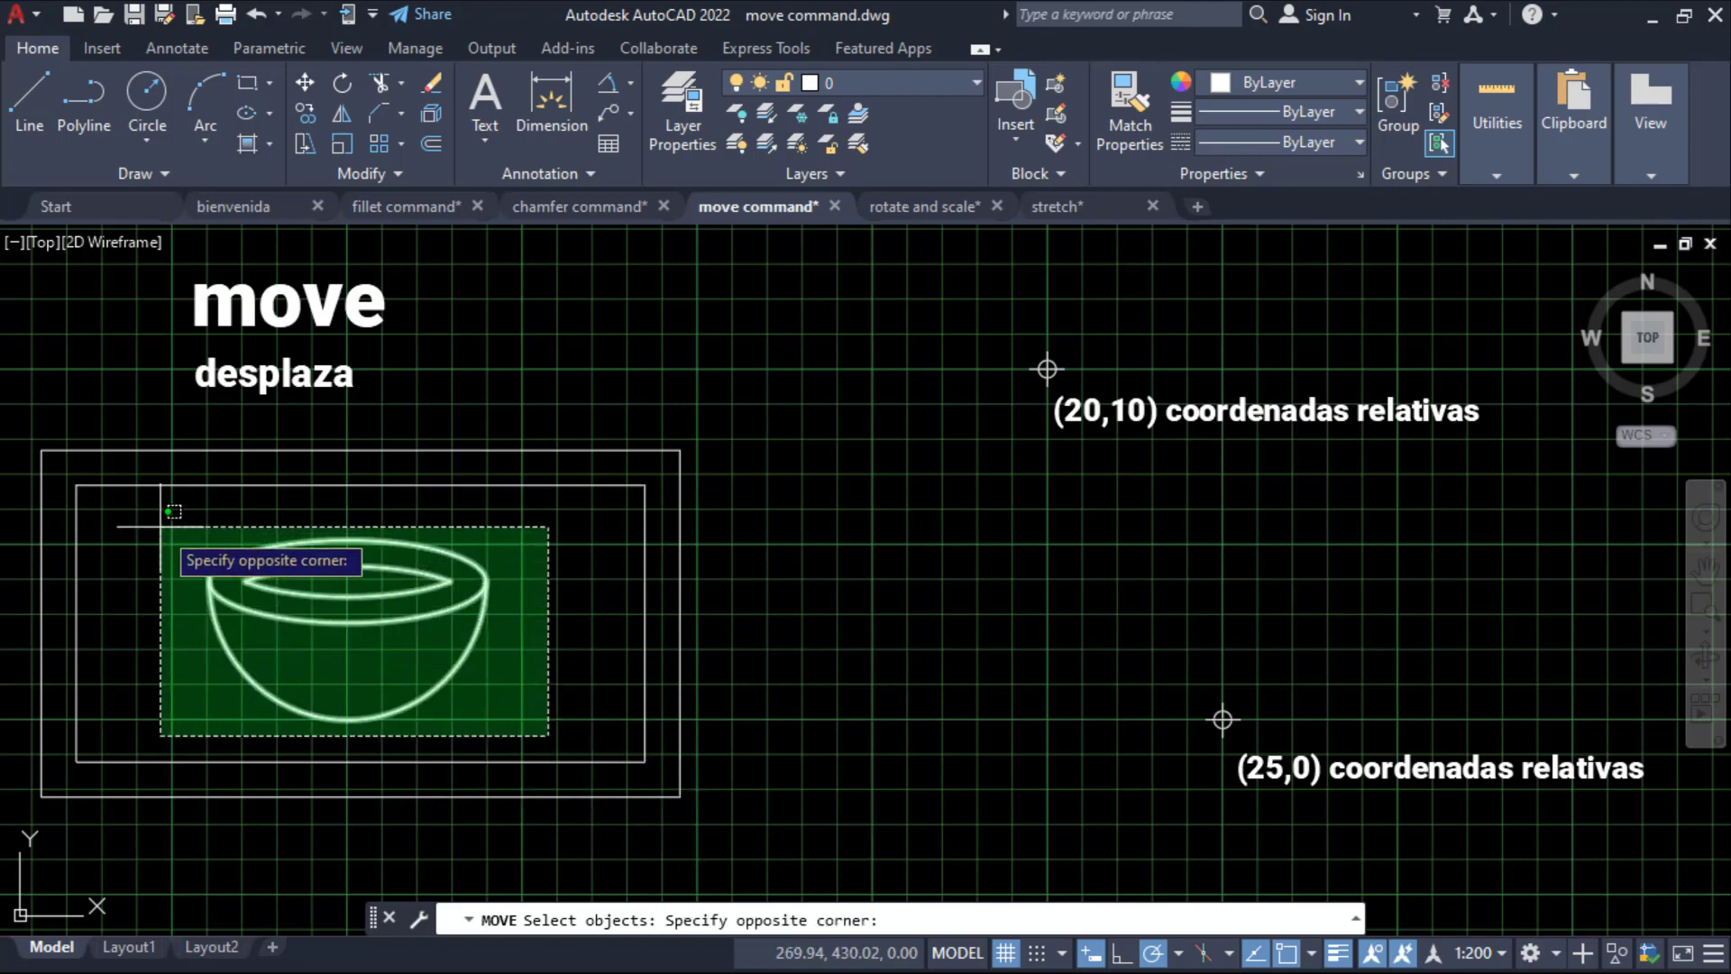
left_click(162, 538)
key("Escape")
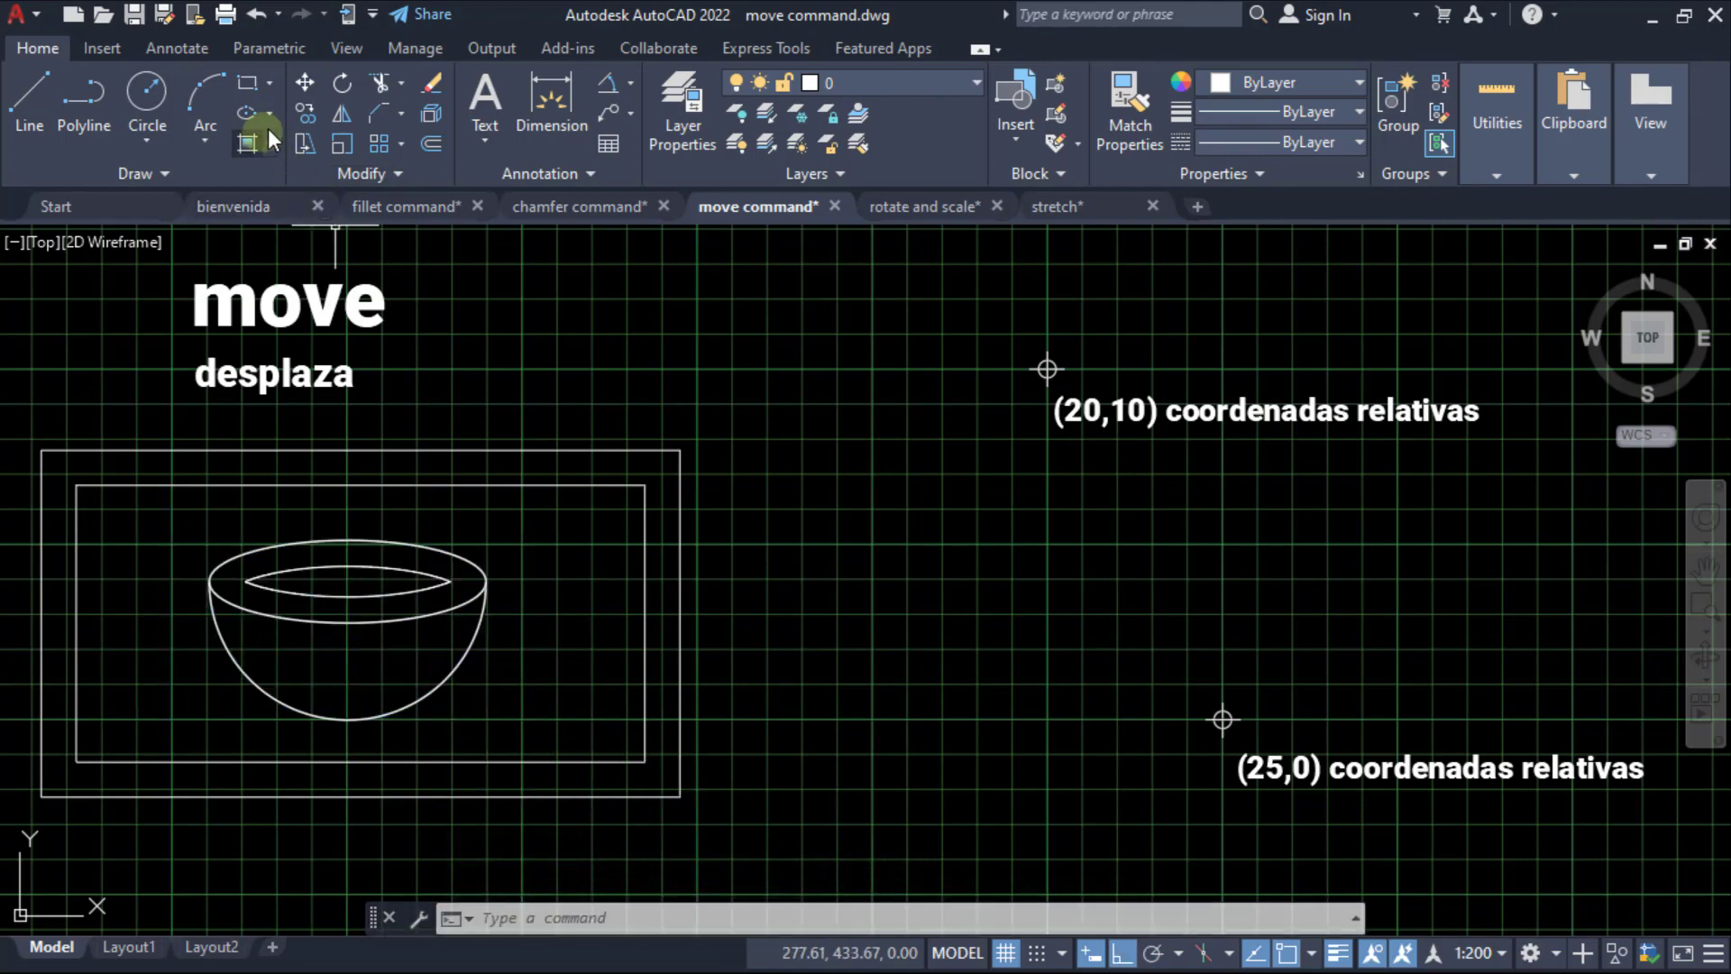
Try moving the bowl from its bottom midpoint, switching Ortho mode off and polar tracking on, and abandon the move.
left_click(303, 81)
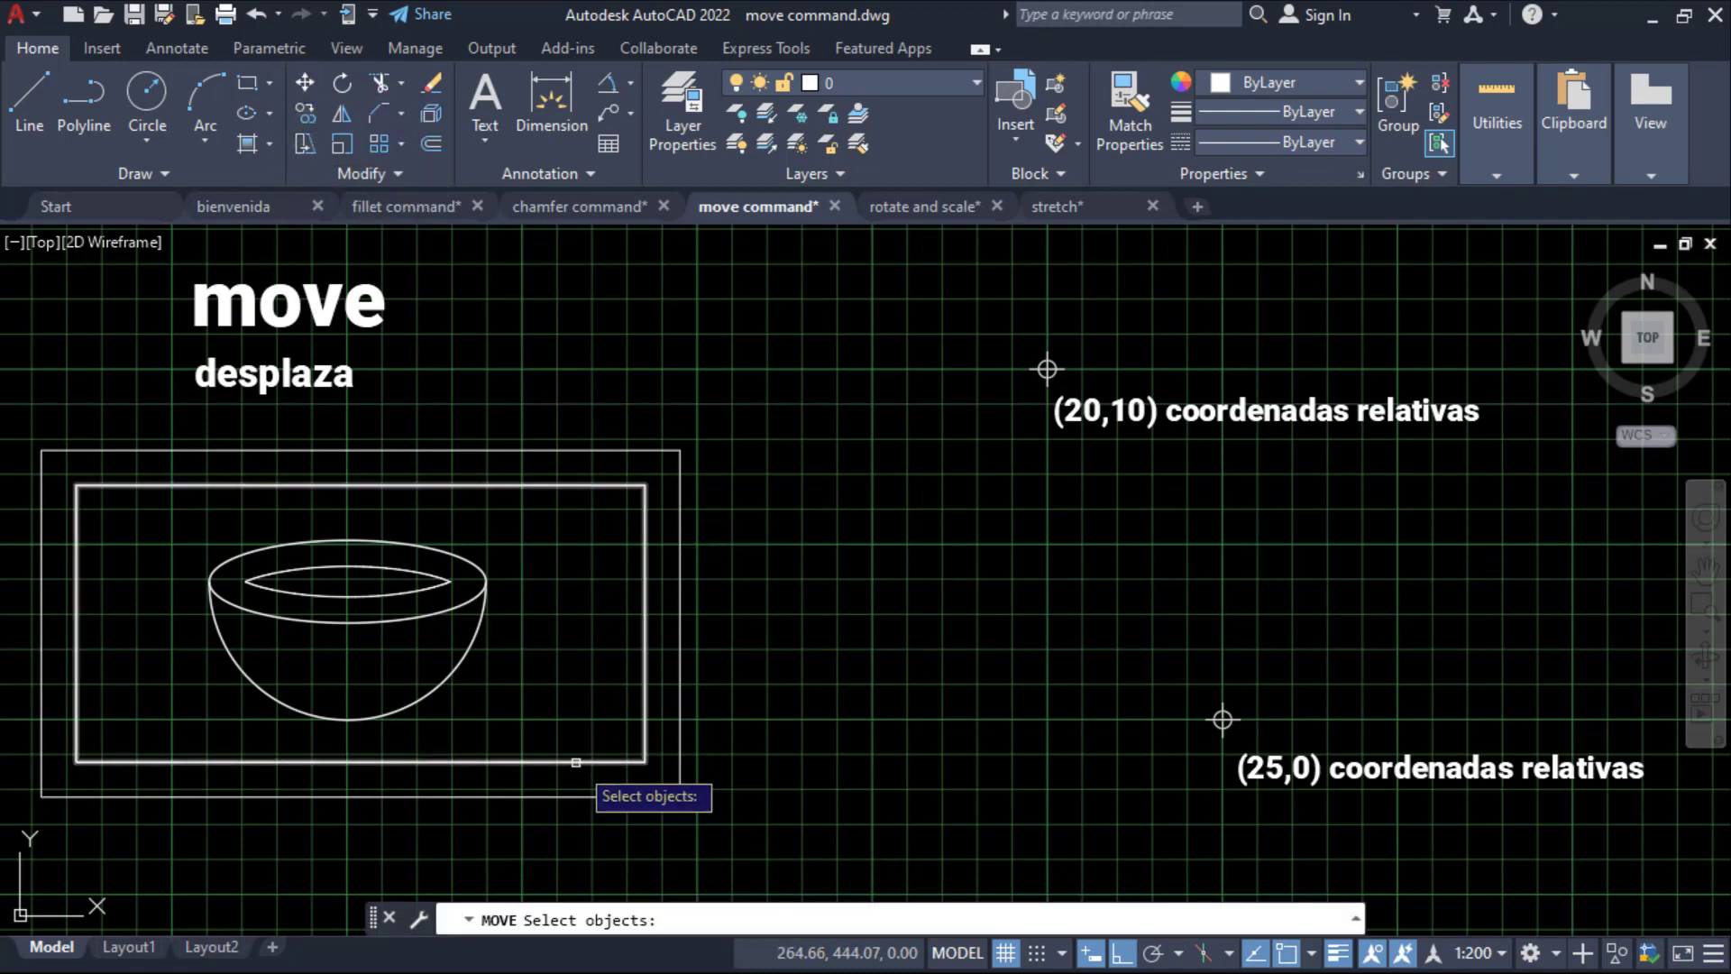
left_click(567, 716)
left_click(147, 495)
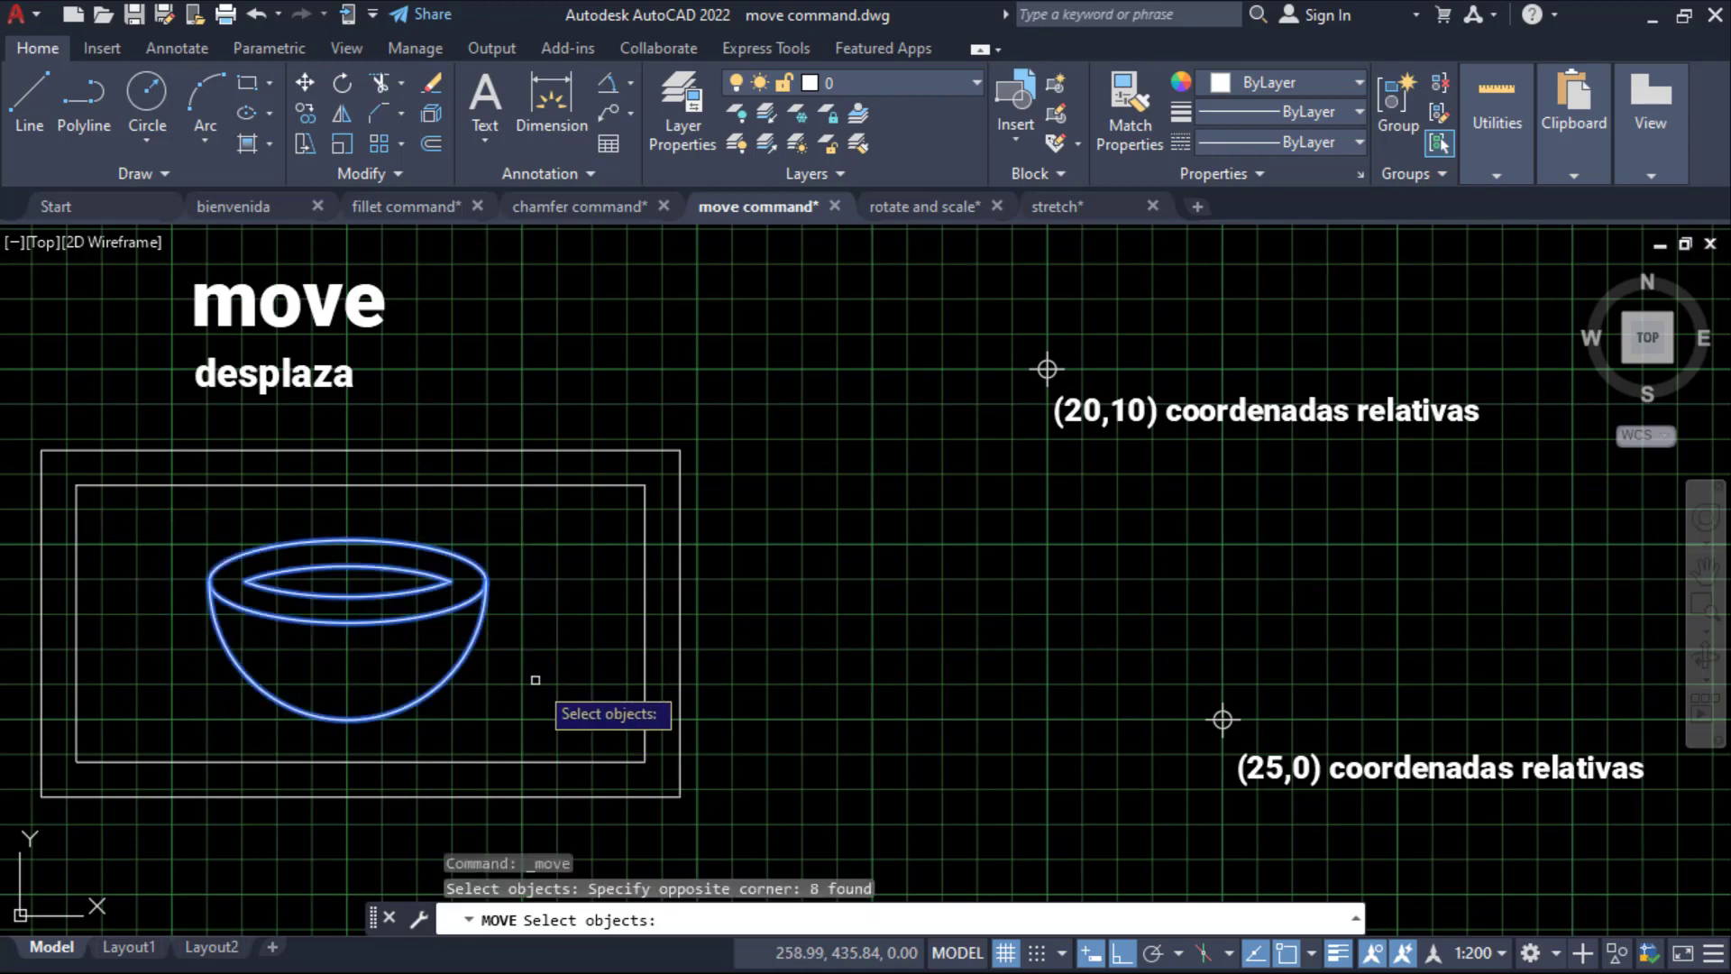
right_click(514, 688)
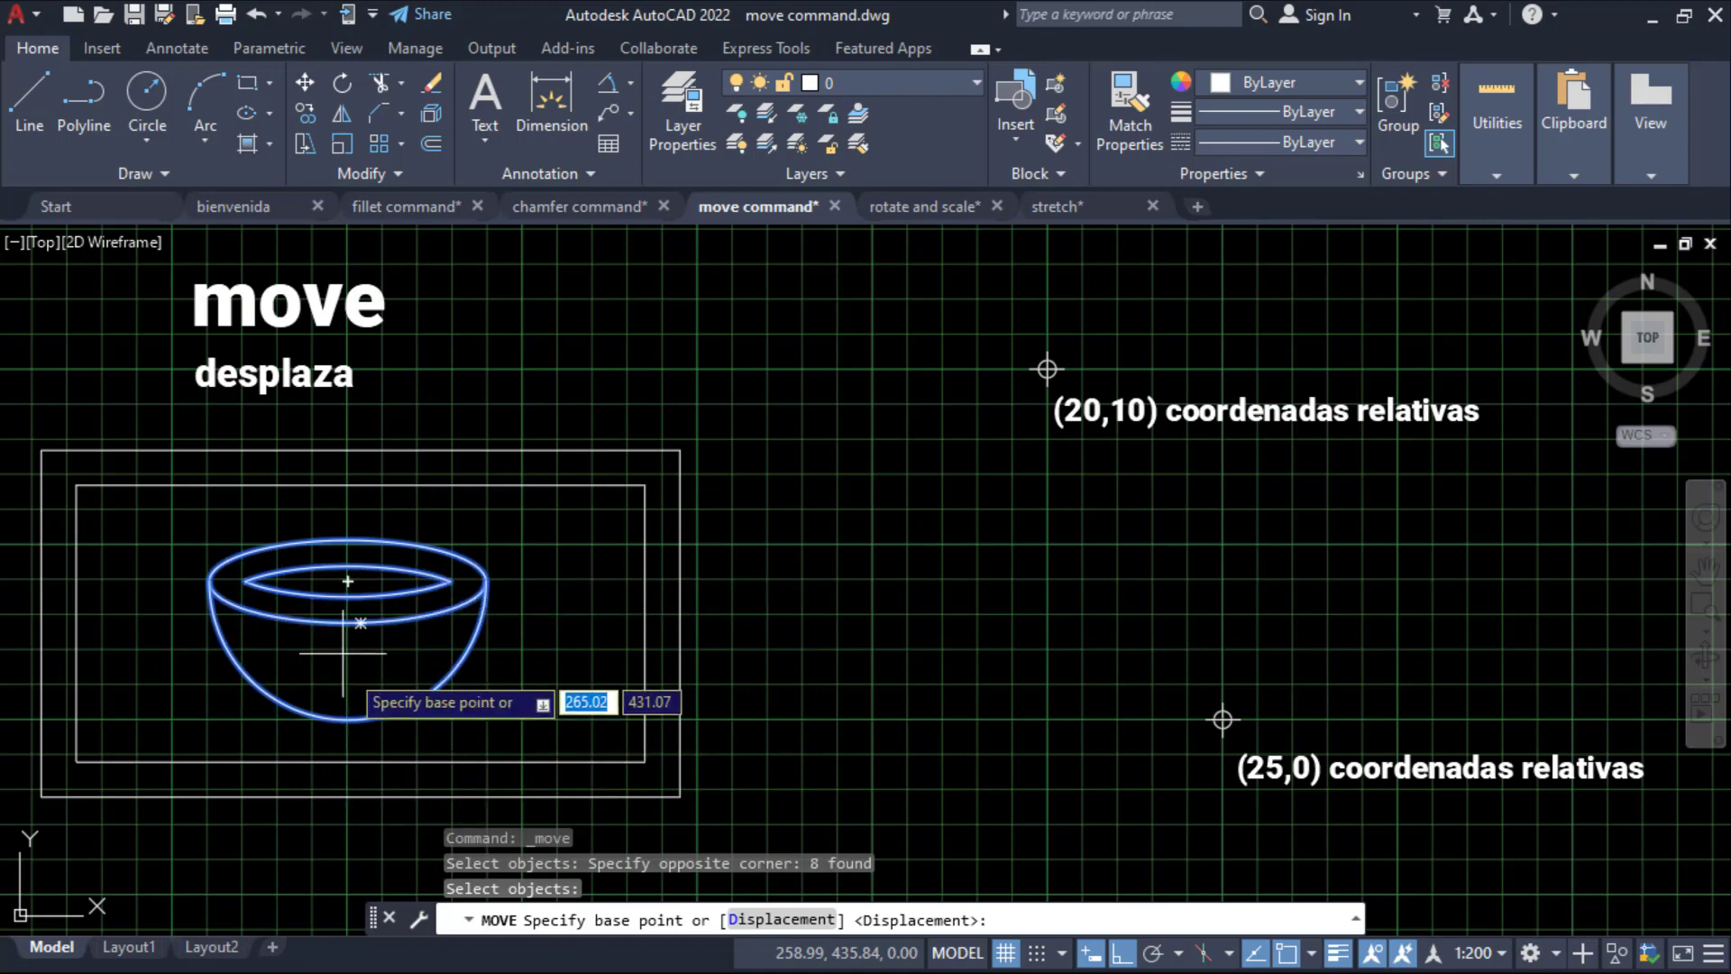
left_click(348, 719)
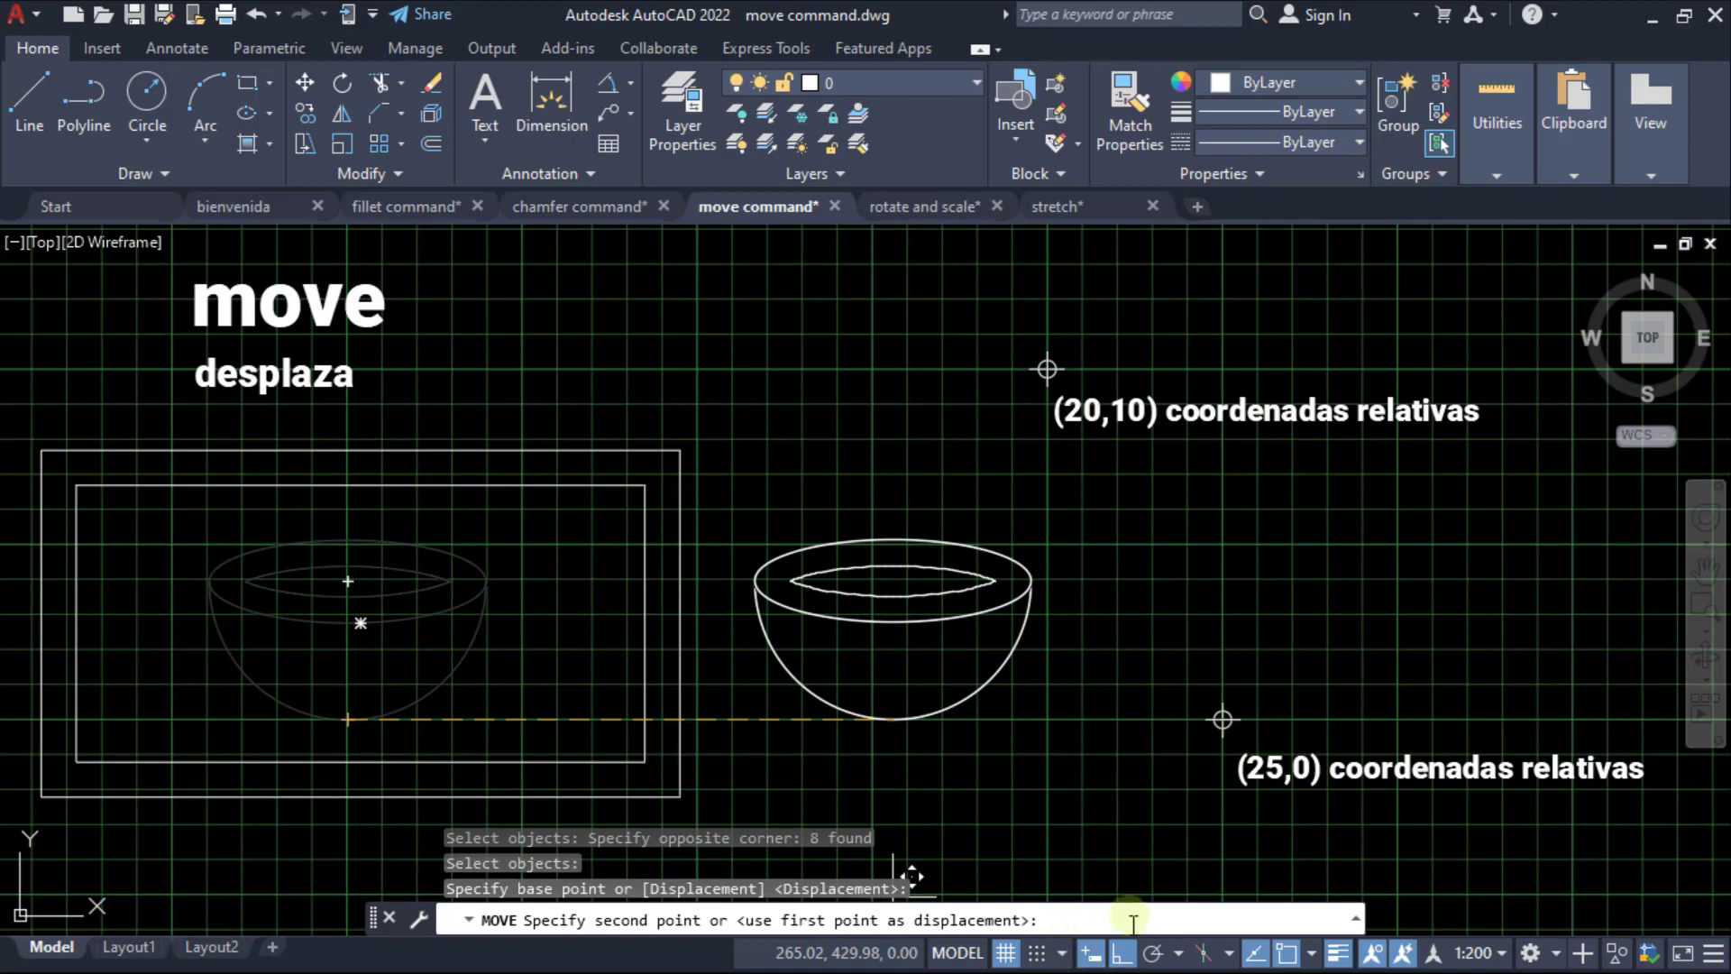
left_click(1123, 953)
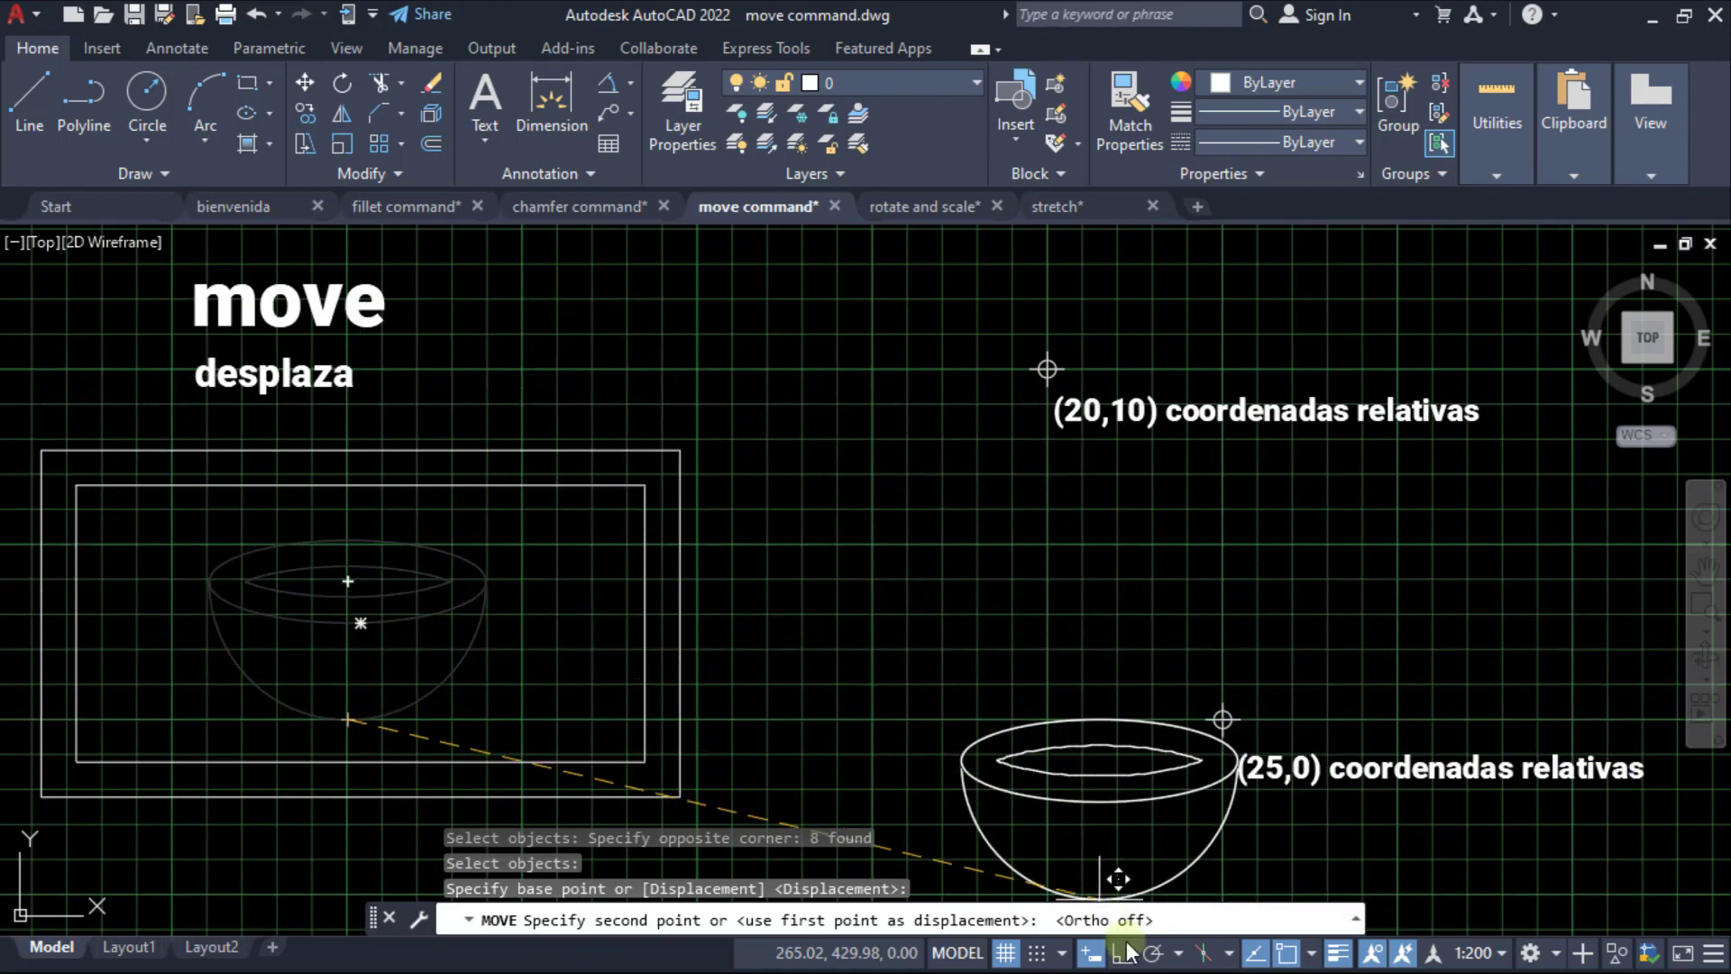
left_click(1153, 954)
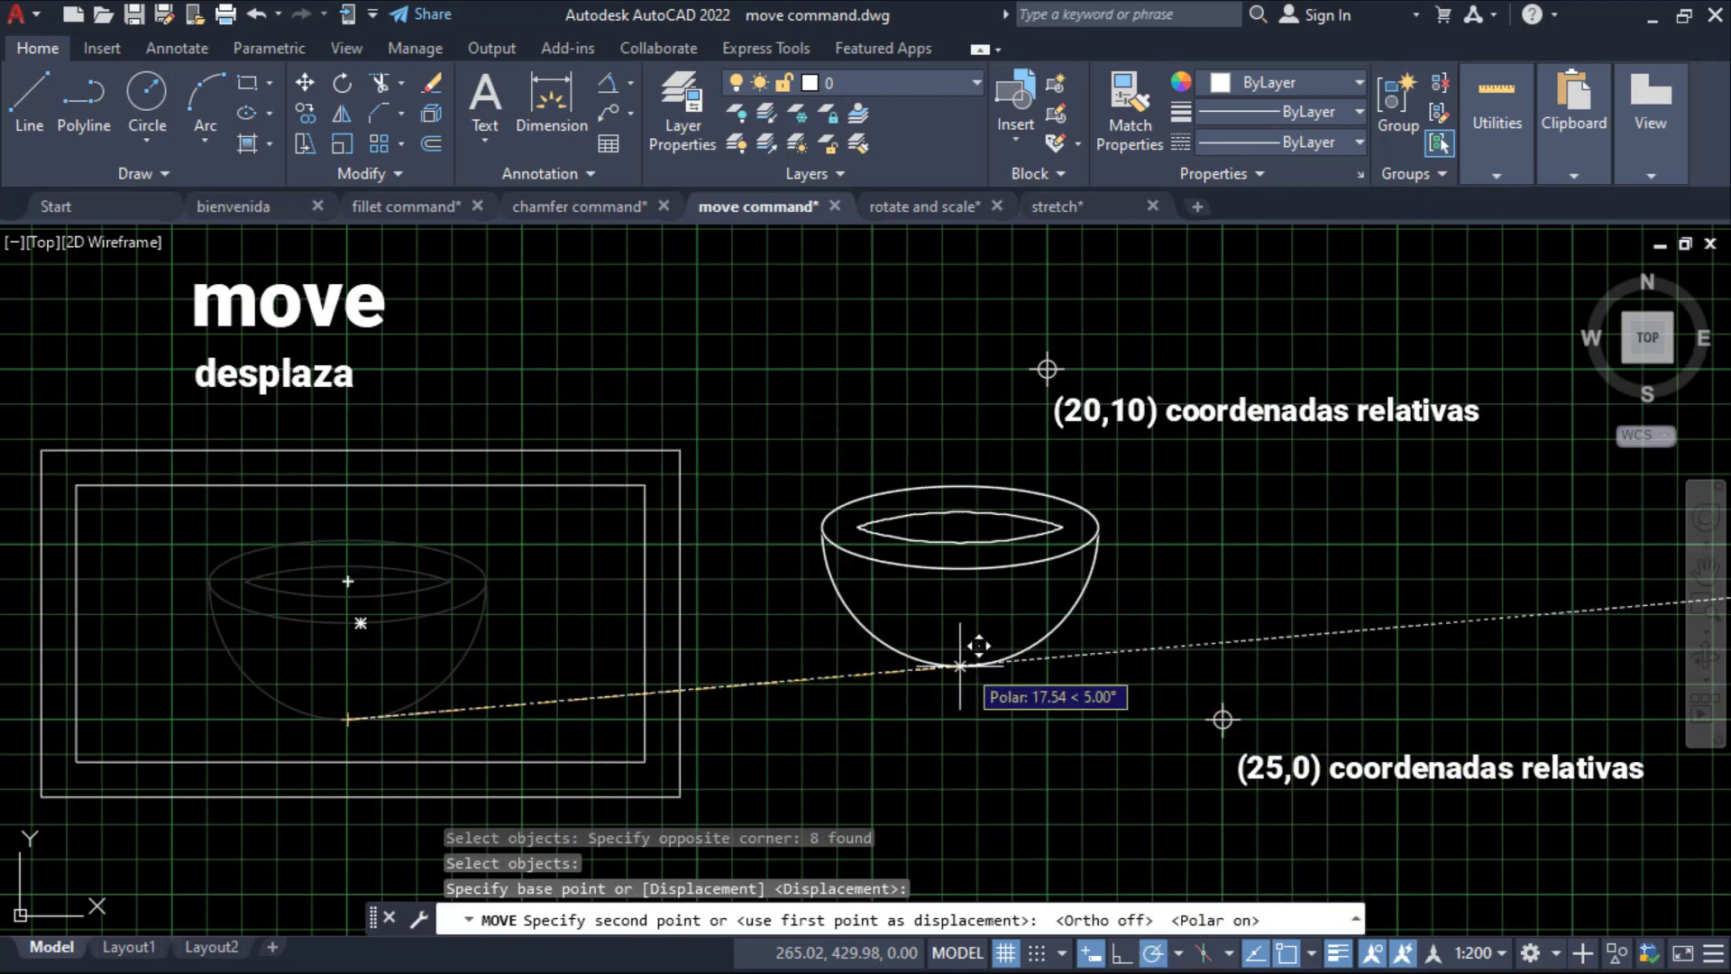
key("Escape")
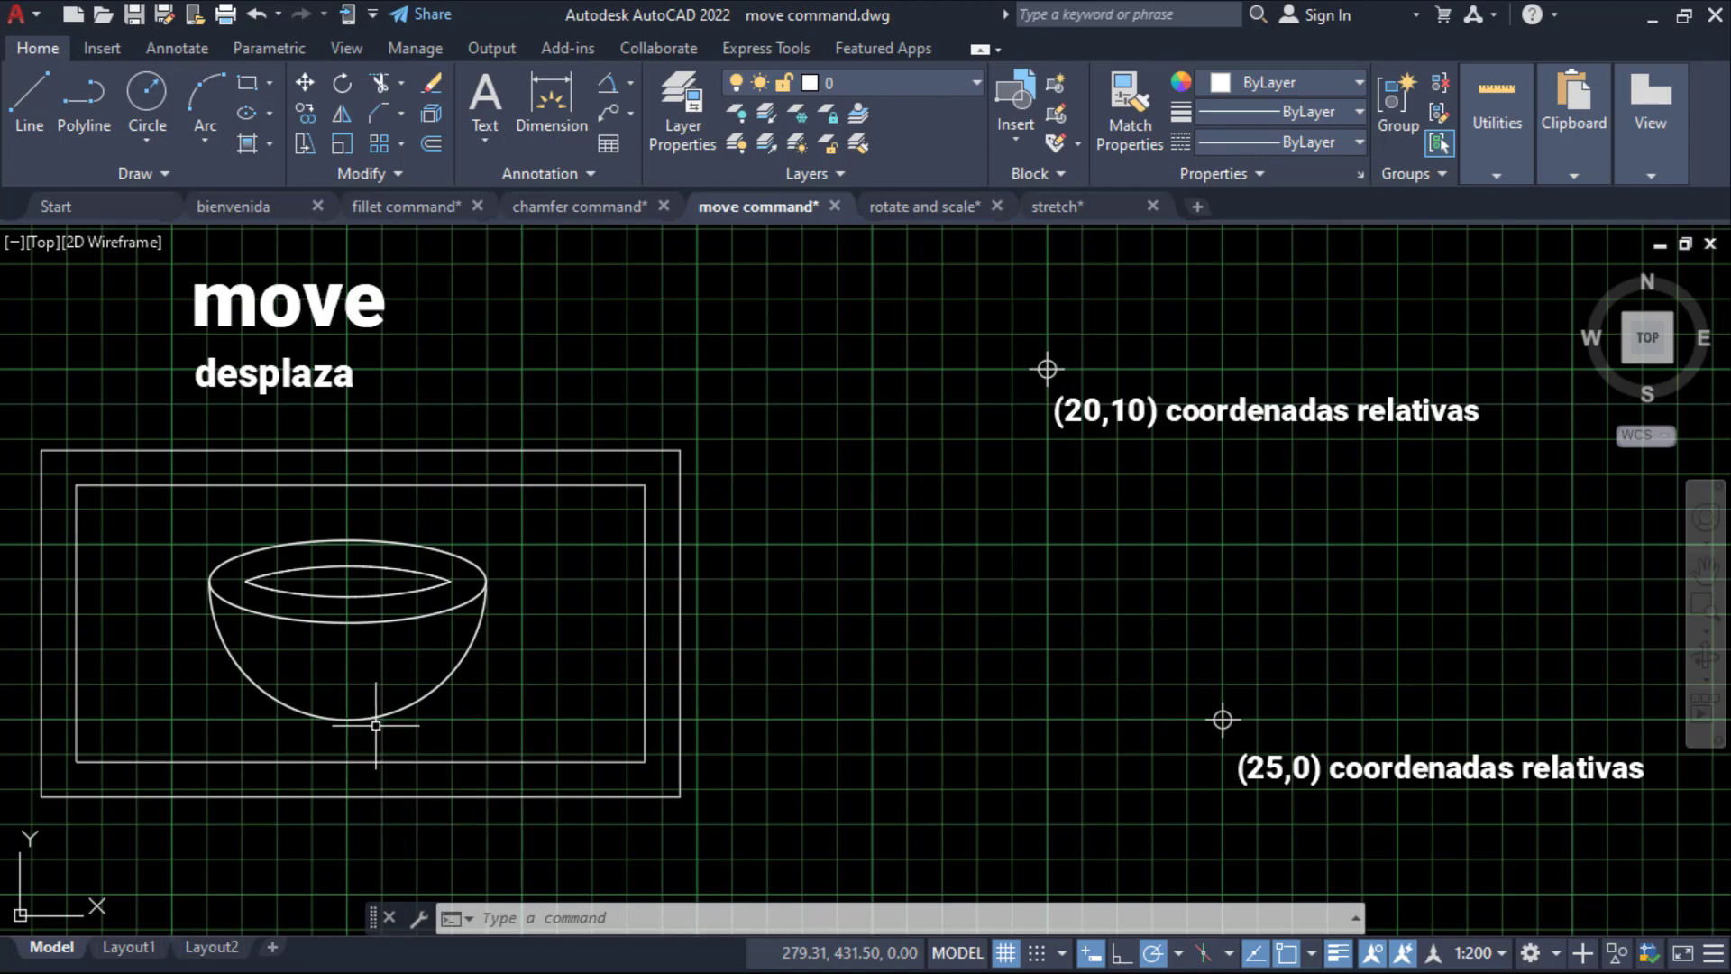
Move the bowl from its bottom midpoint by the relative coordinates 25,0, and undo the move.
left_click(305, 83)
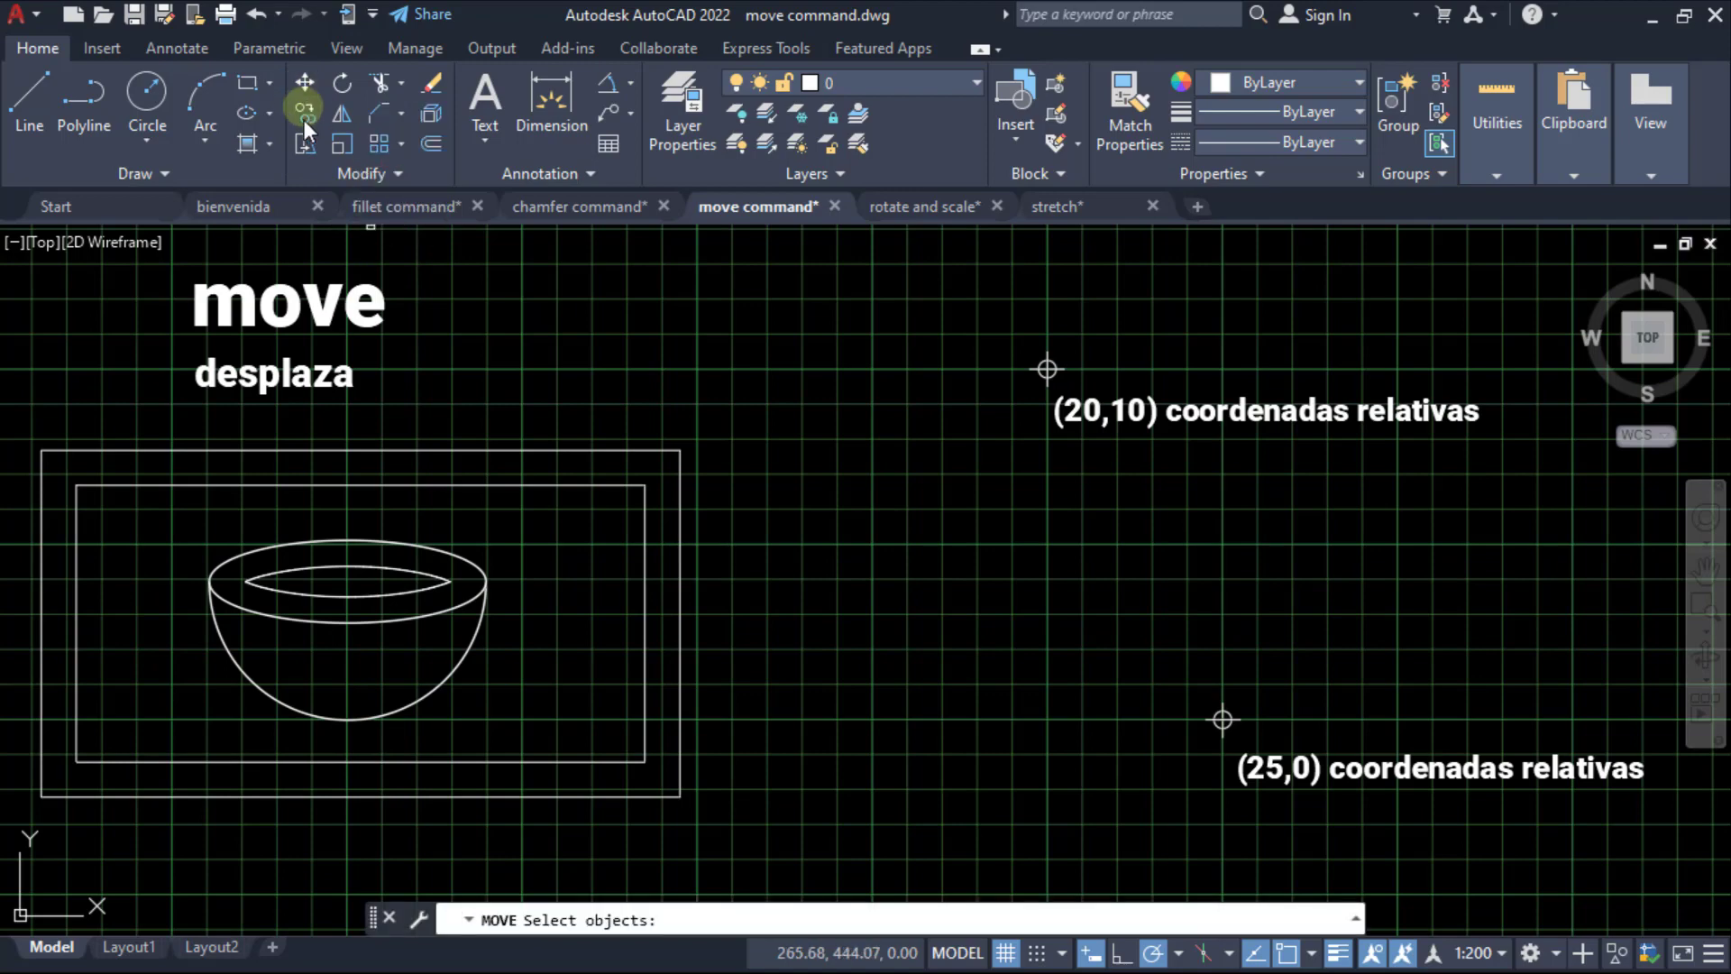
left_click(536, 695)
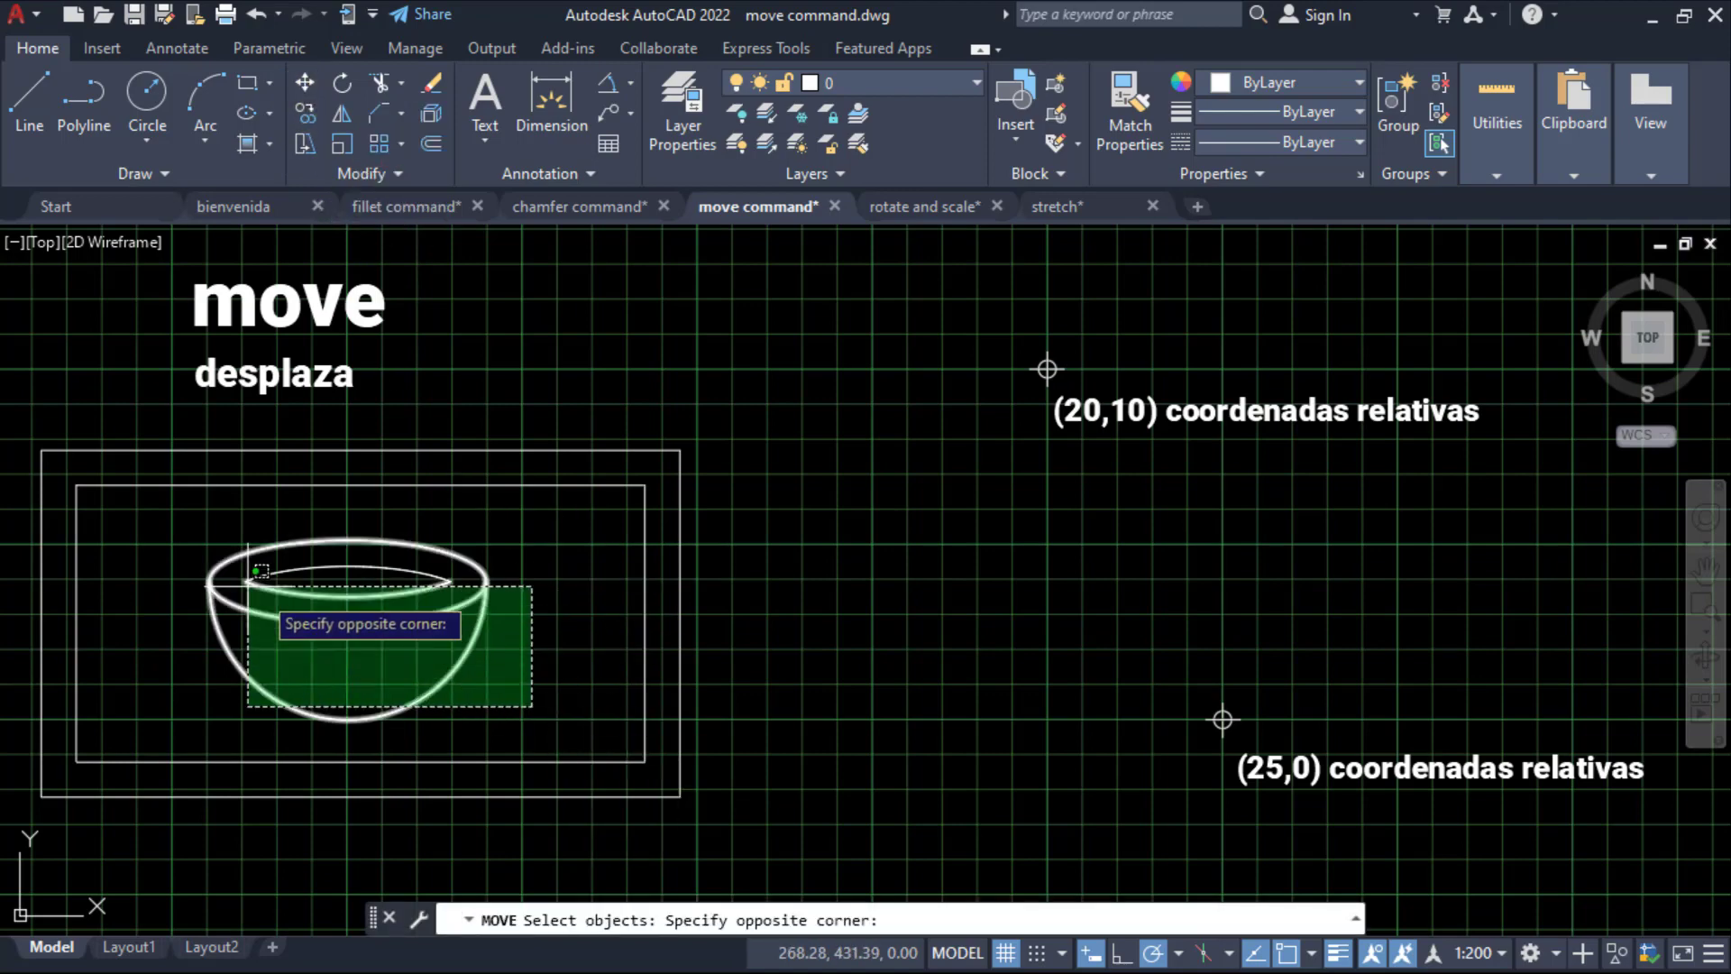
left_click(200, 566)
key("Return")
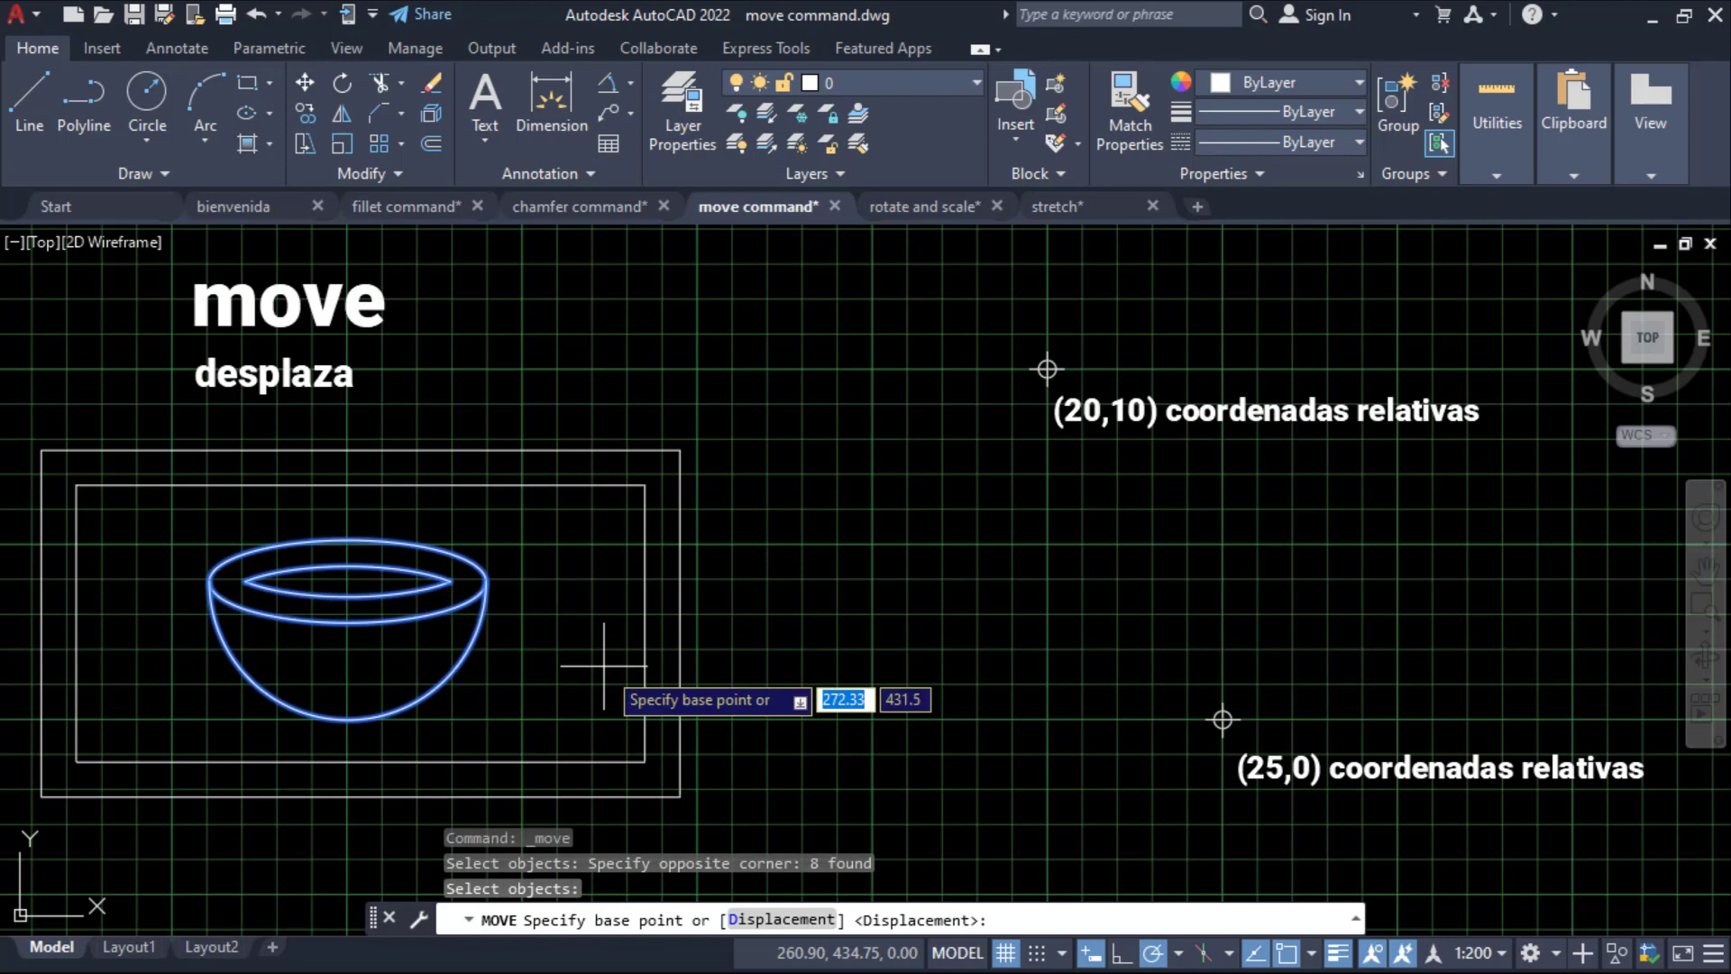
left_click(350, 717)
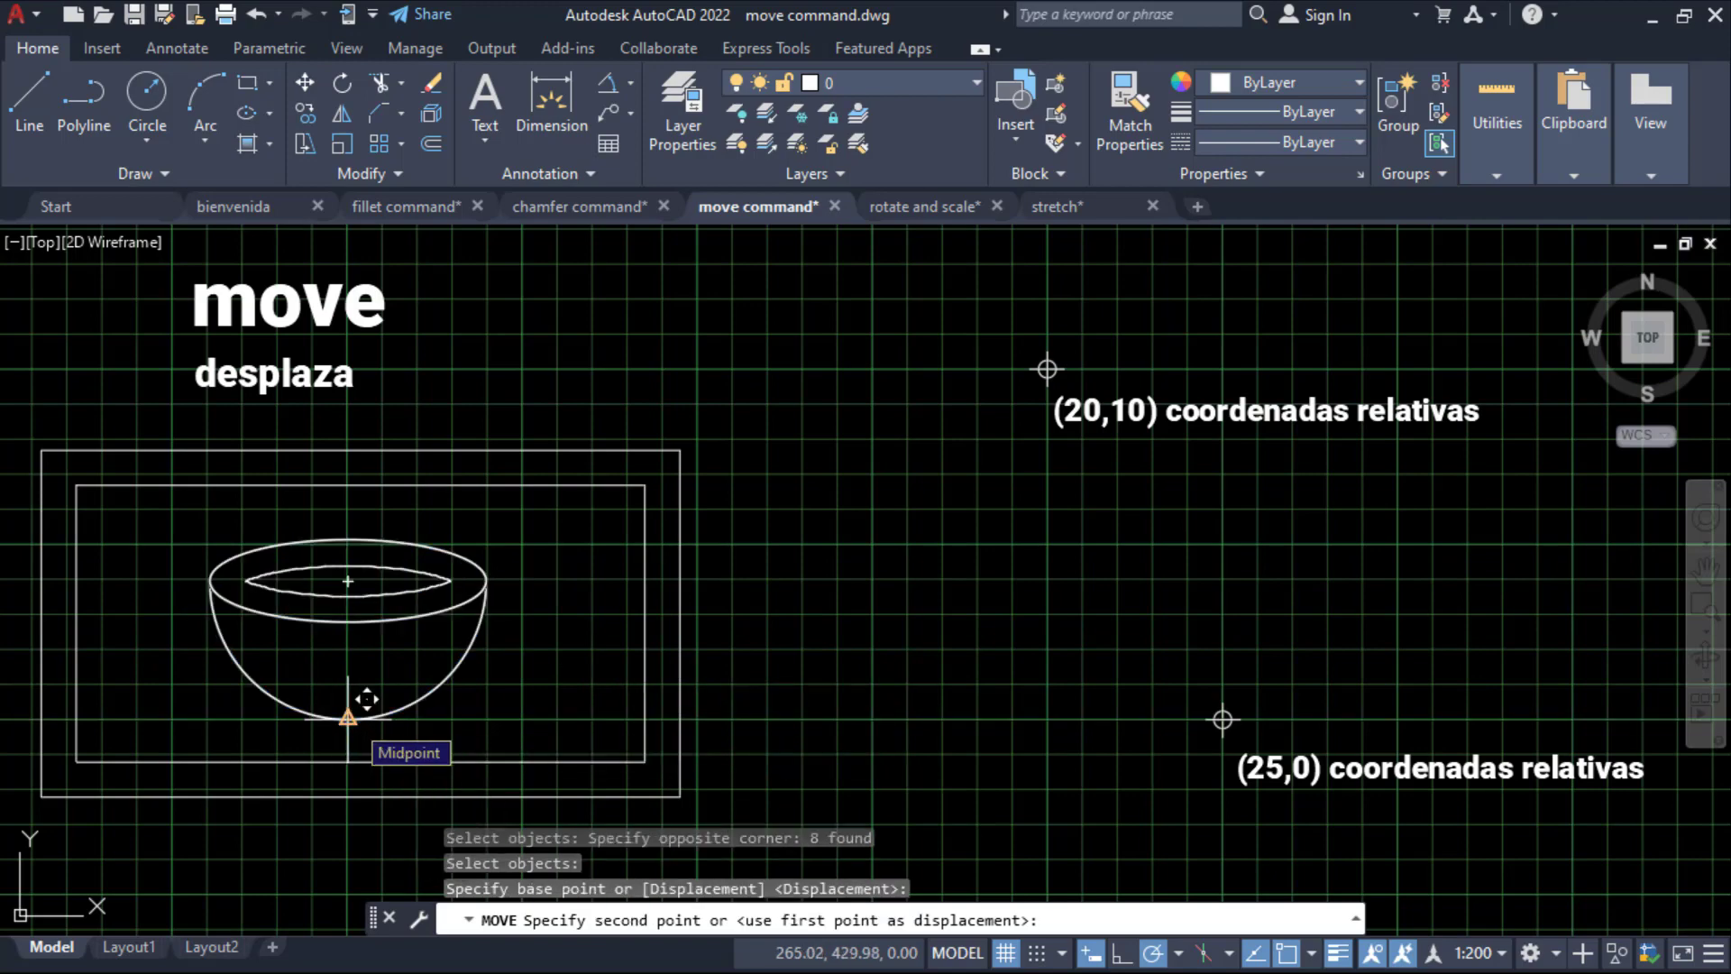
type("25")
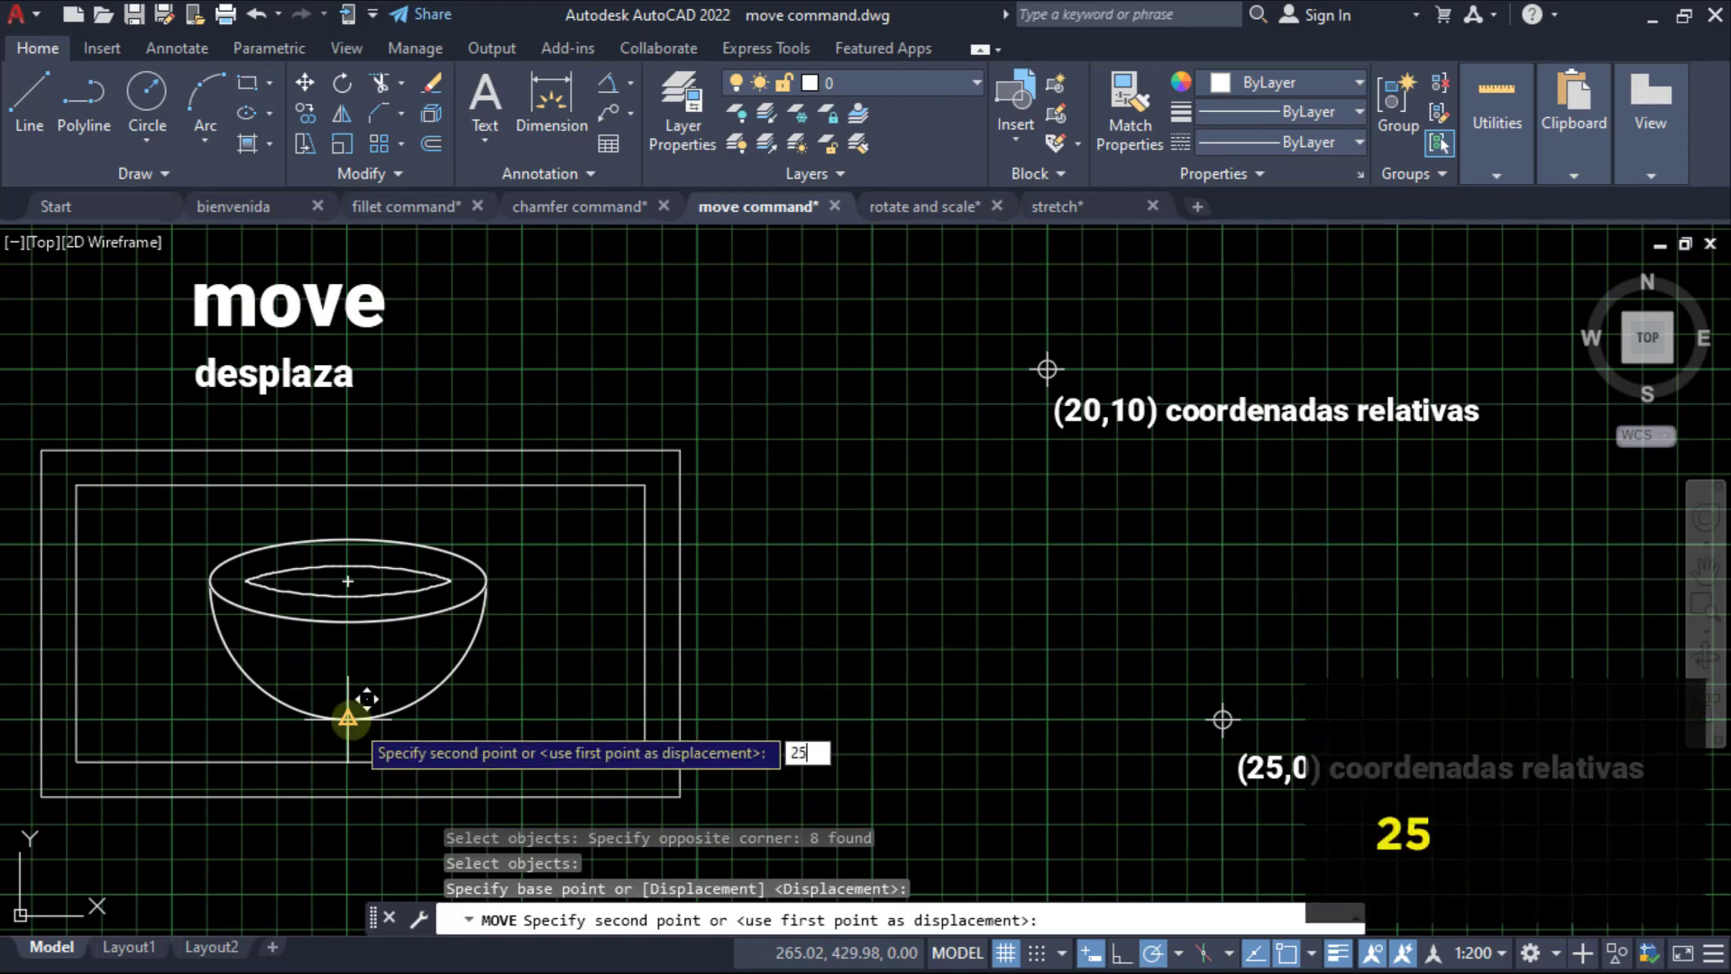
type(",0")
key("Return")
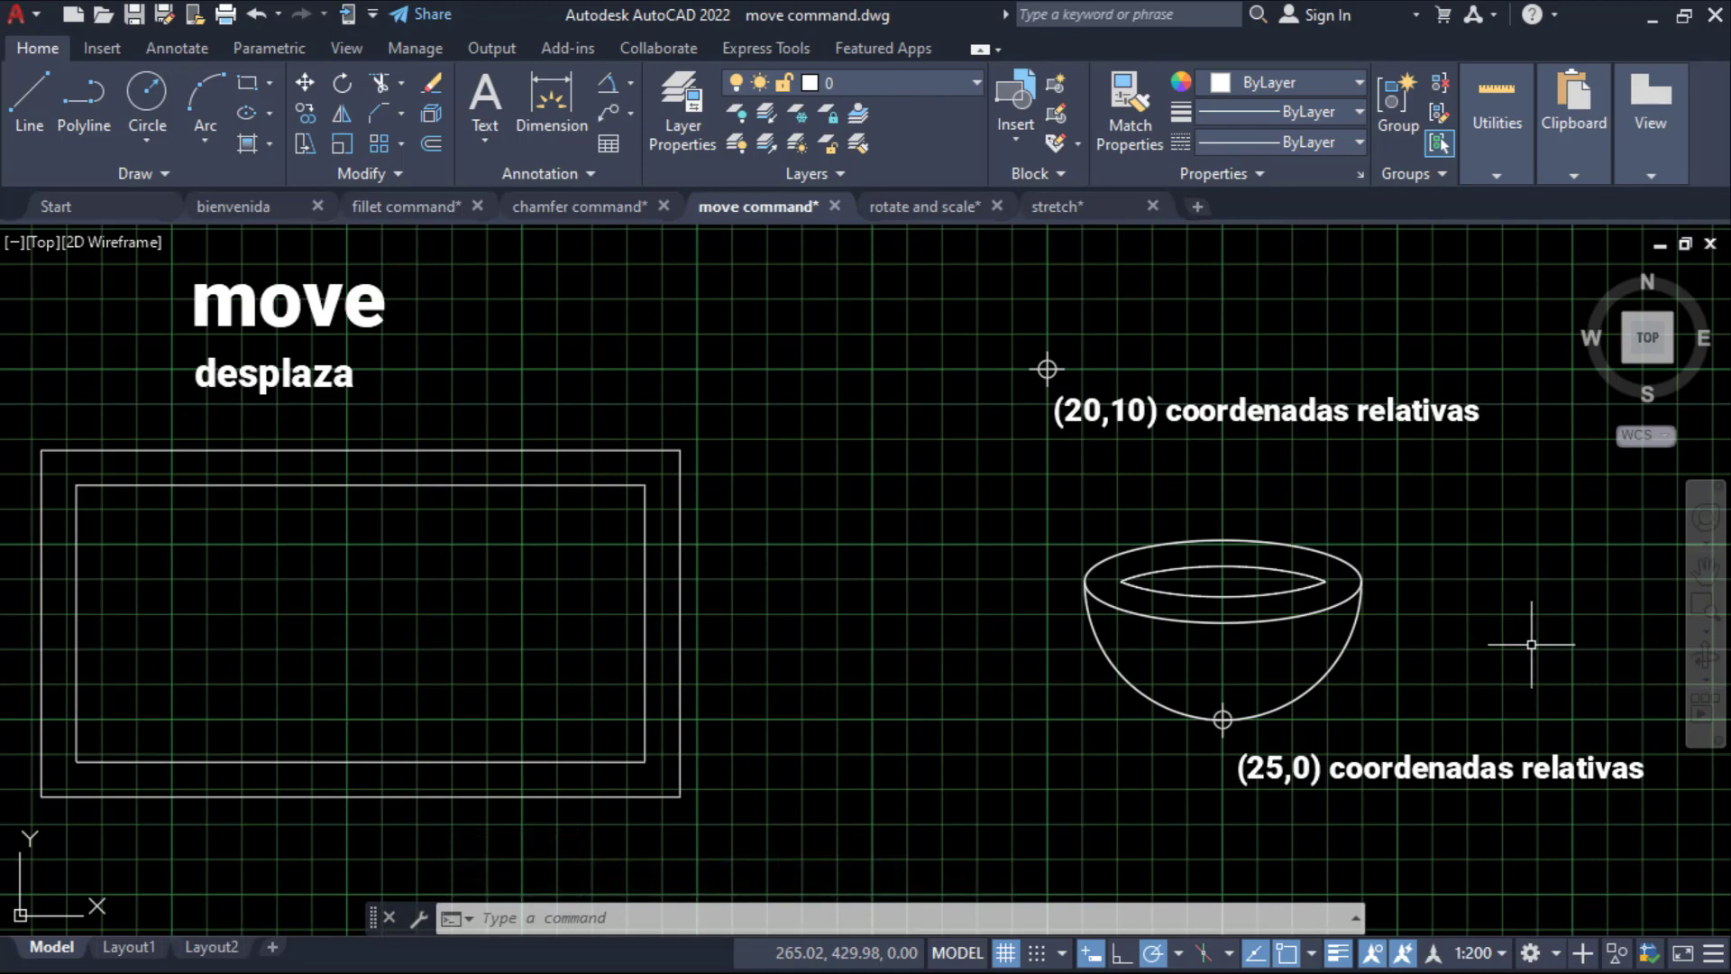
key("ctrl+z")
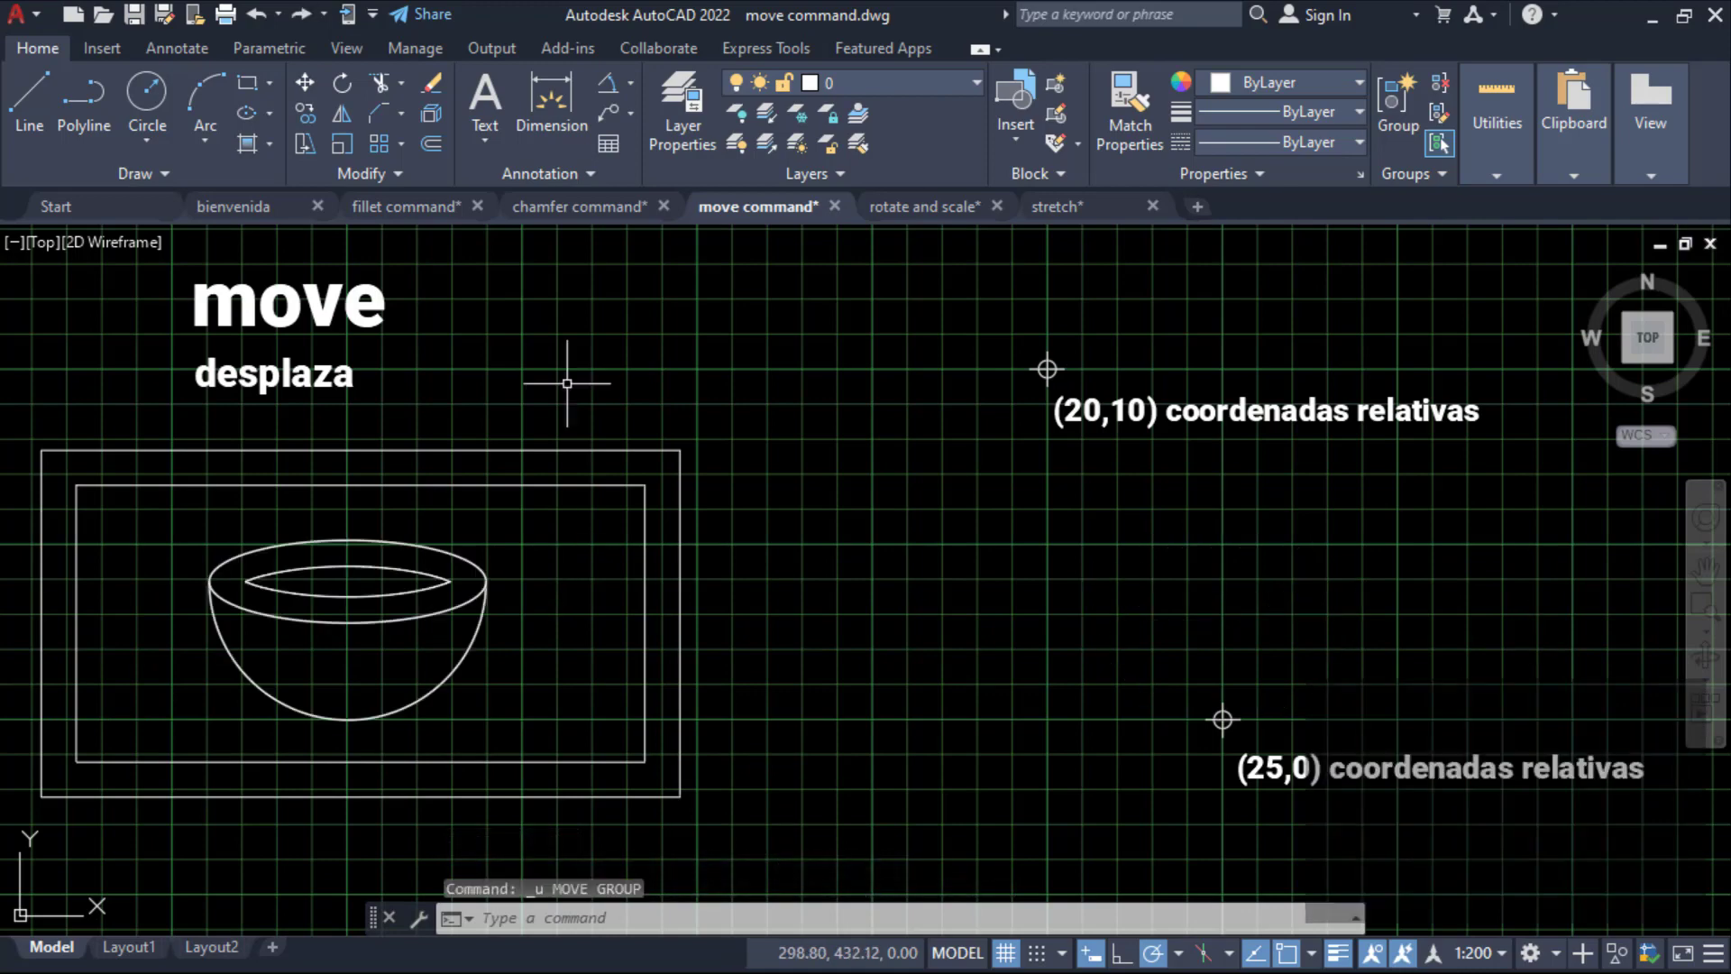
Move the bowl from its bottom midpoint by the relative coordinates 20,10, and undo the move.
left_click(307, 81)
left_click(522, 712)
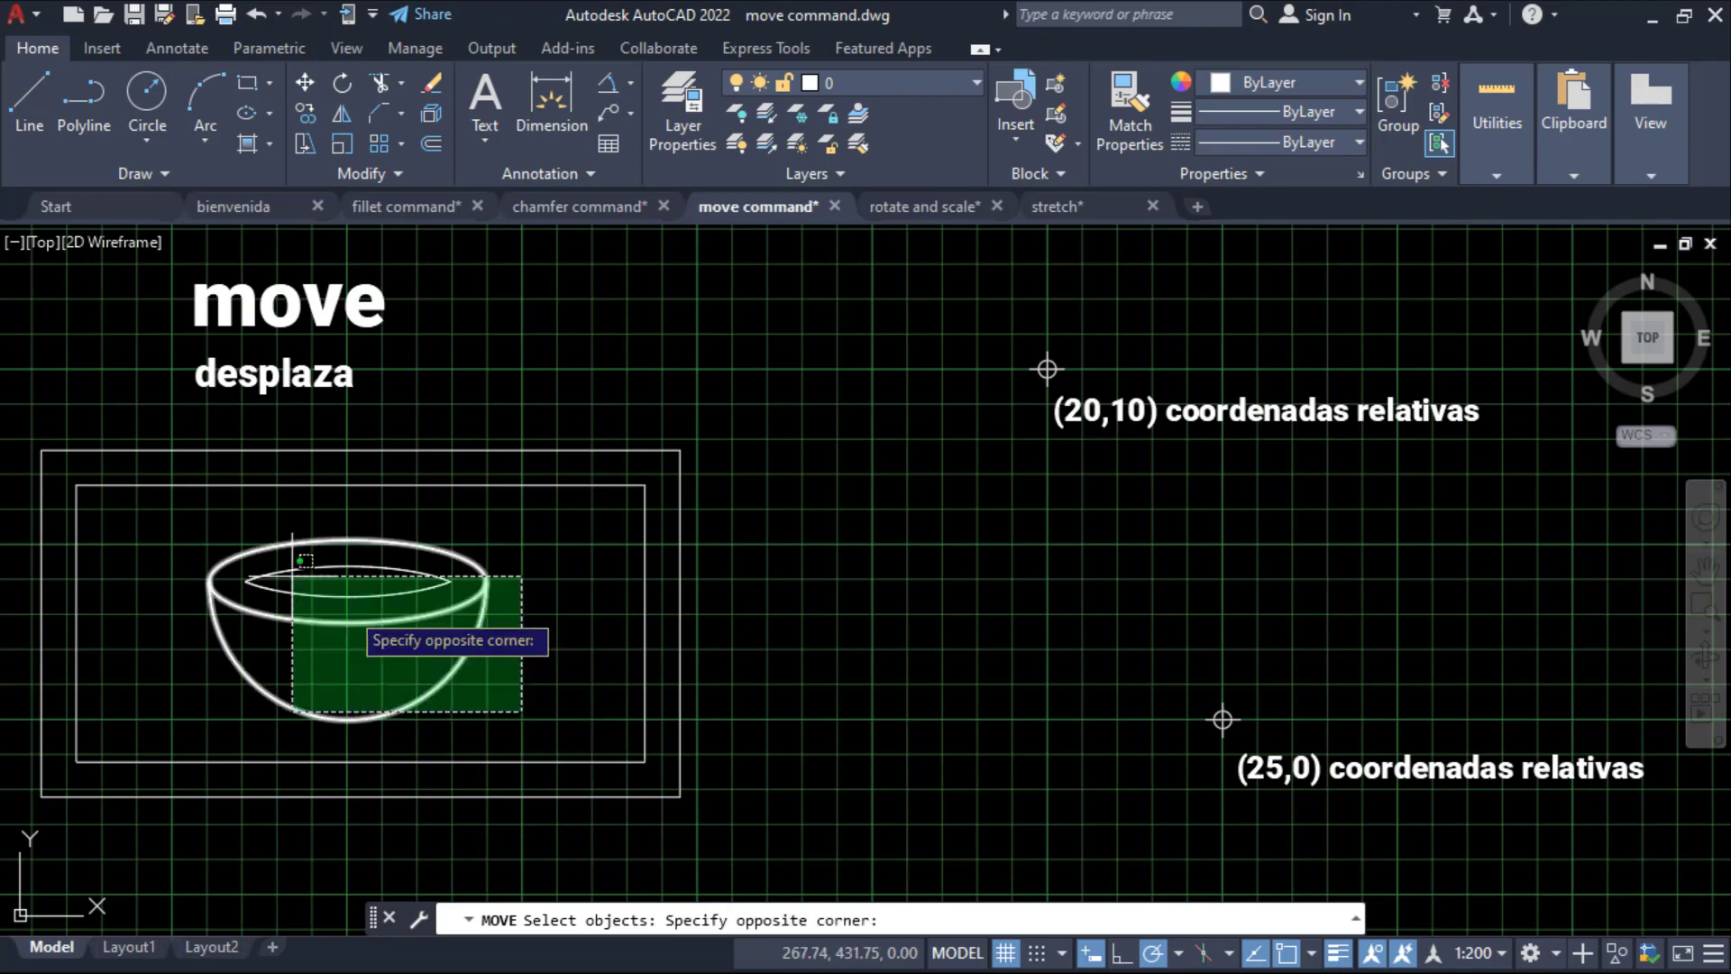
left_click(176, 509)
key("Return")
left_click(348, 719)
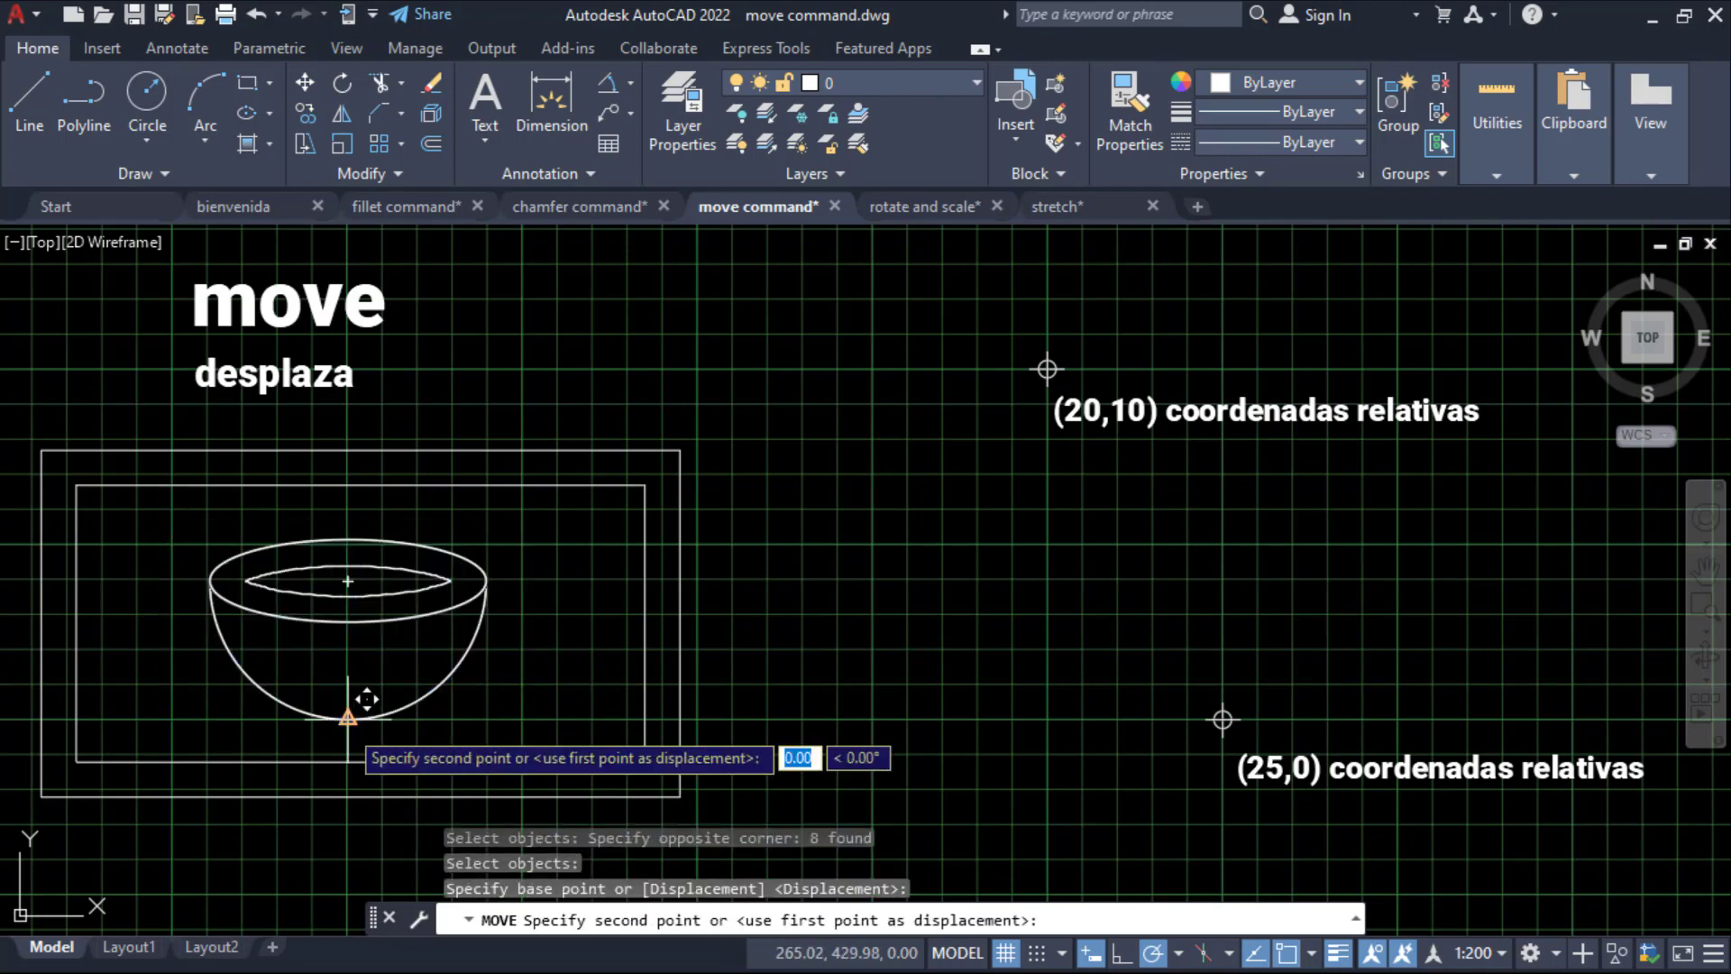
type("20,1")
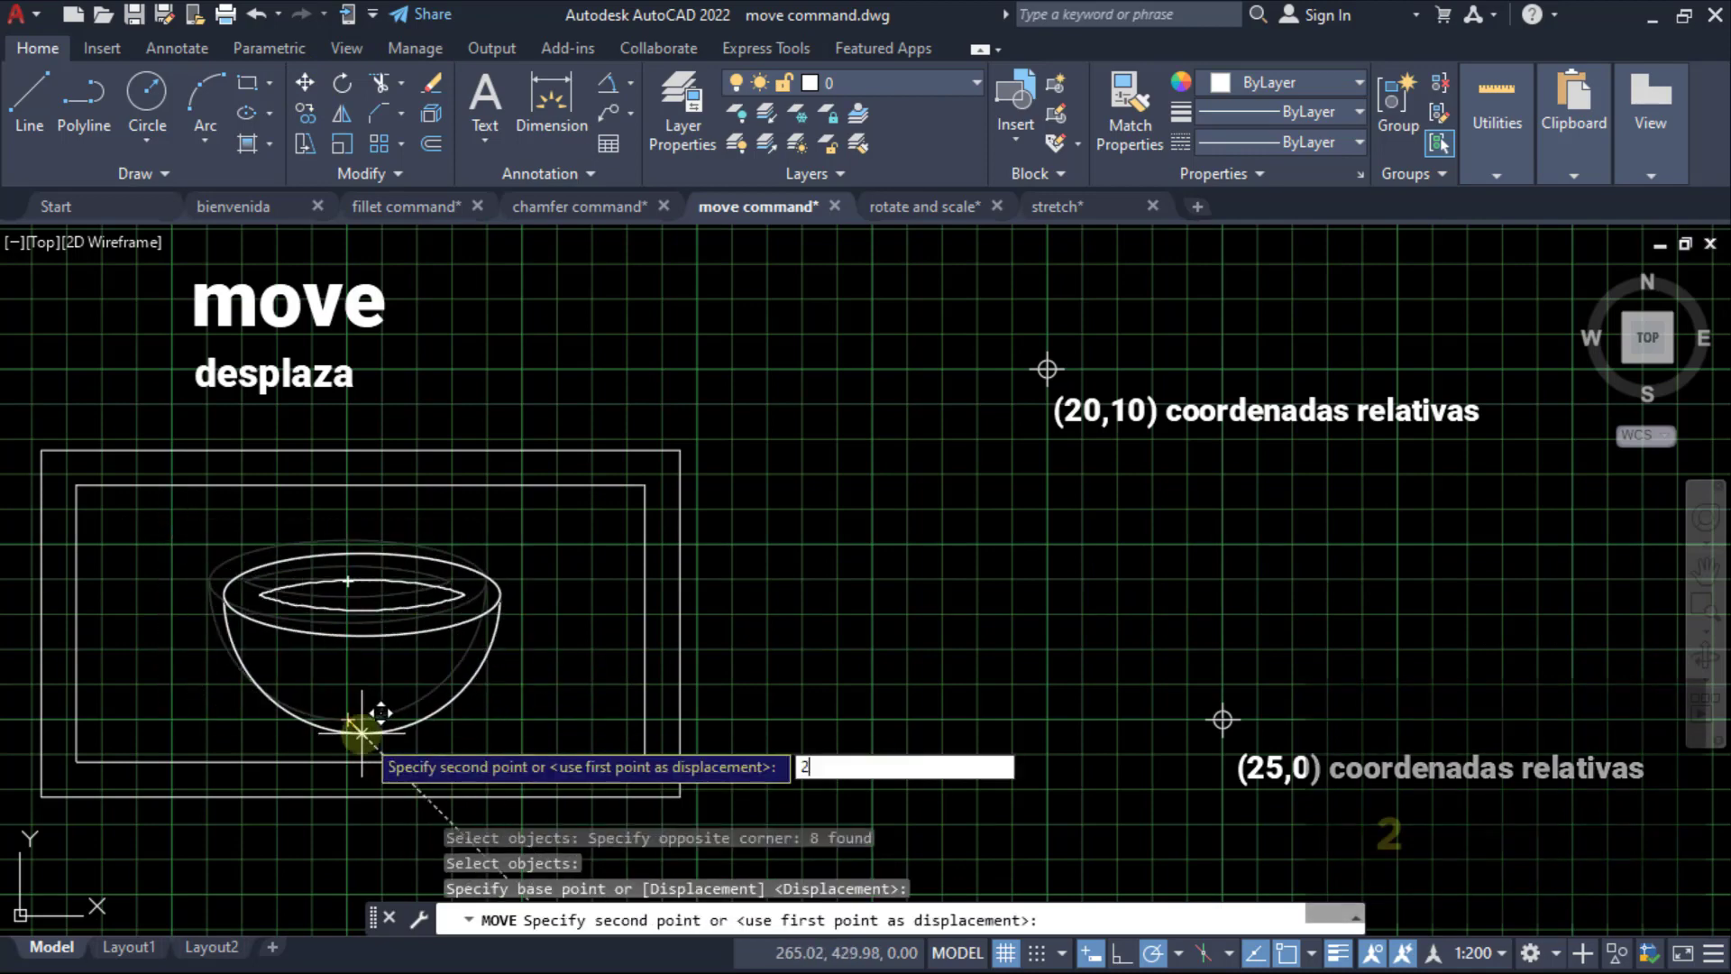
key("Return")
mouse_move(1074, 592)
middle_mouse_down()
mouse_move(1063, 626)
mouse_move(1085, 596)
middle_mouse_up()
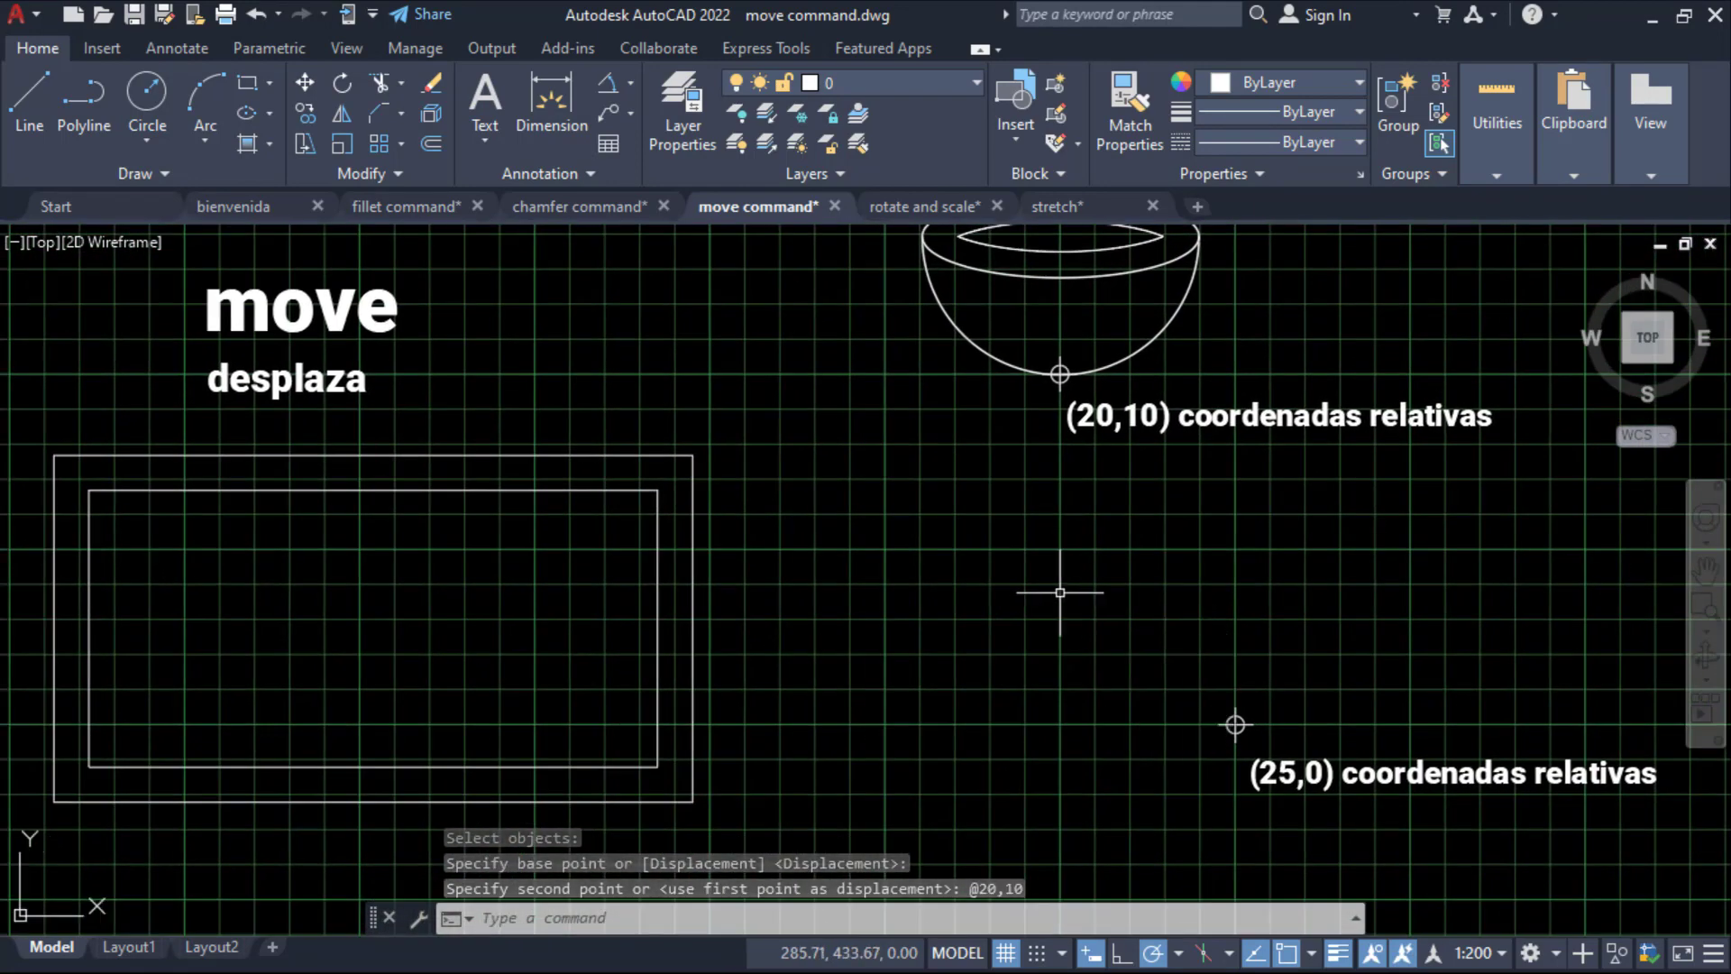
key("ctrl+z")
key("ctrl+z")
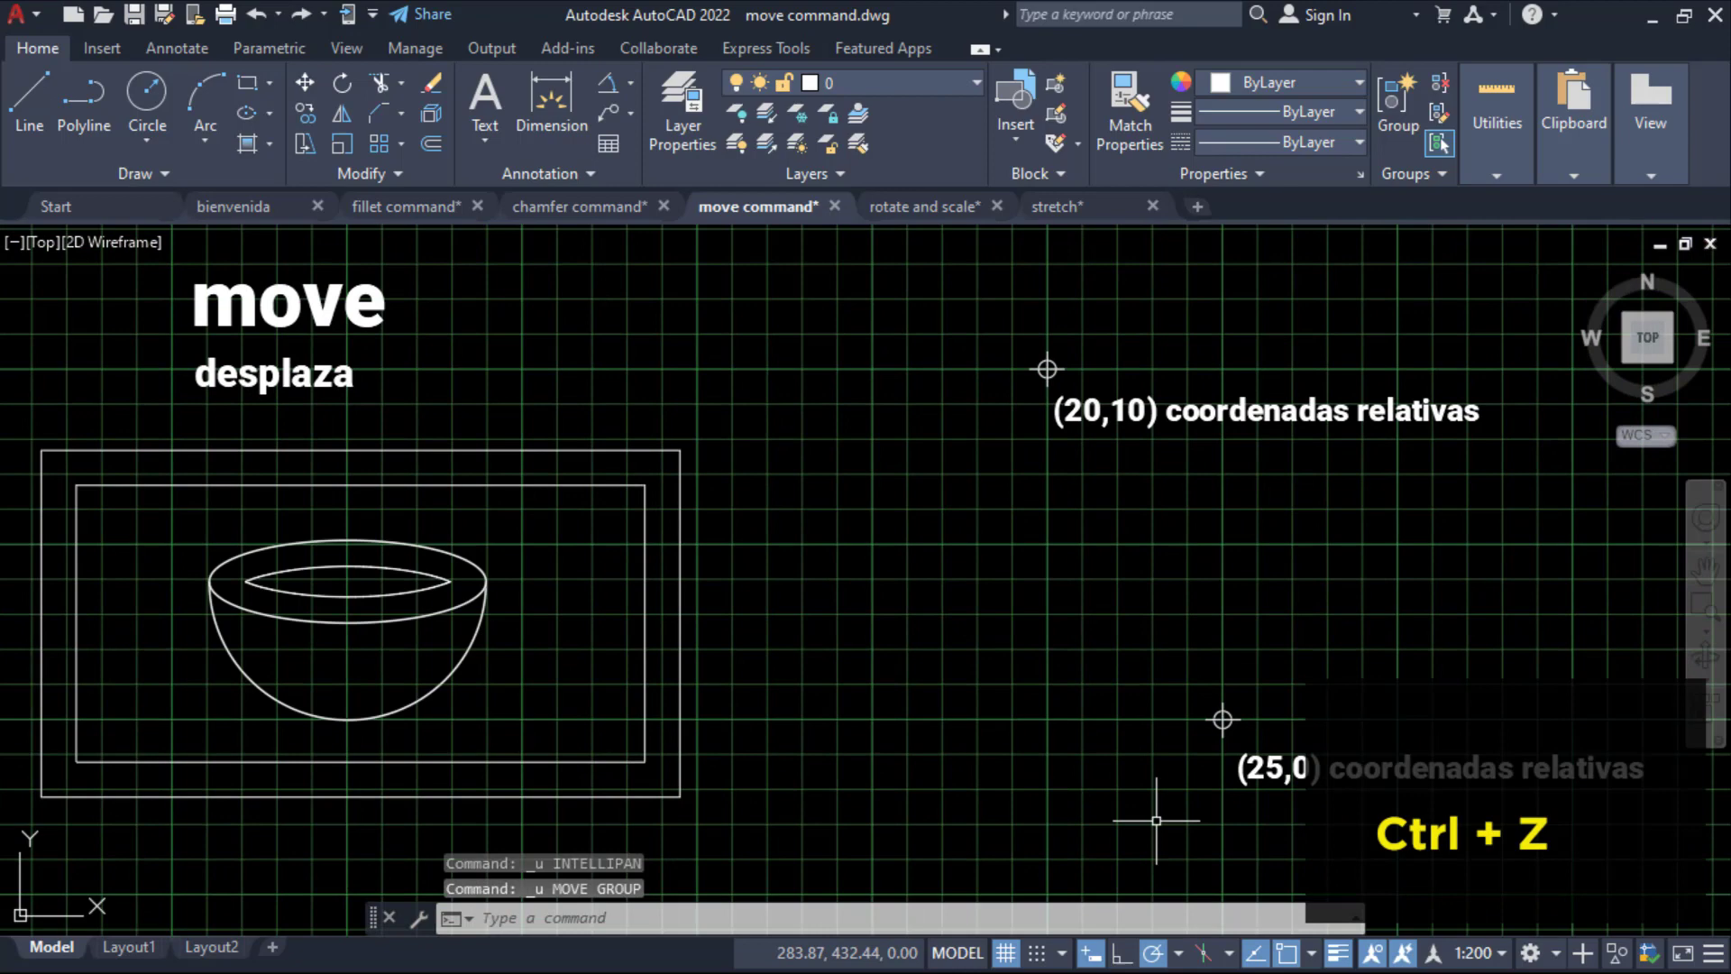
Turn off dynamic input and move the bowl from its bottom midpoint to the absolute coordinates 25,0.
left_click(1092, 960)
middle_click_drag(999, 658, 999, 635)
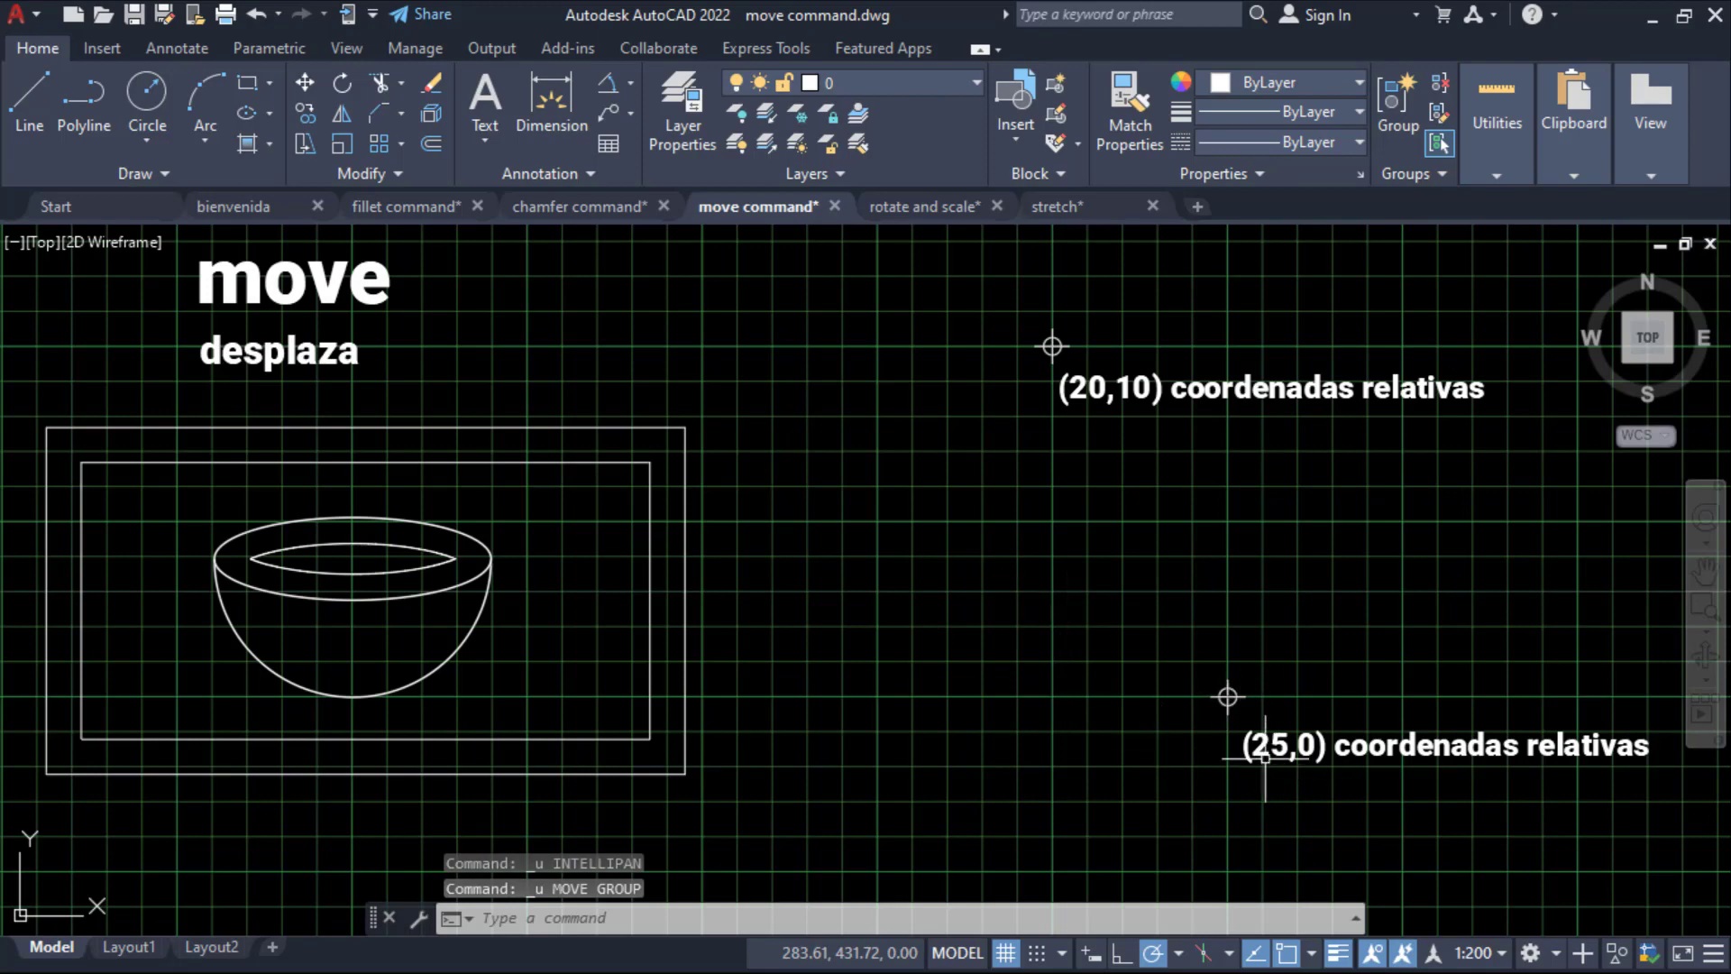
left_click(309, 84)
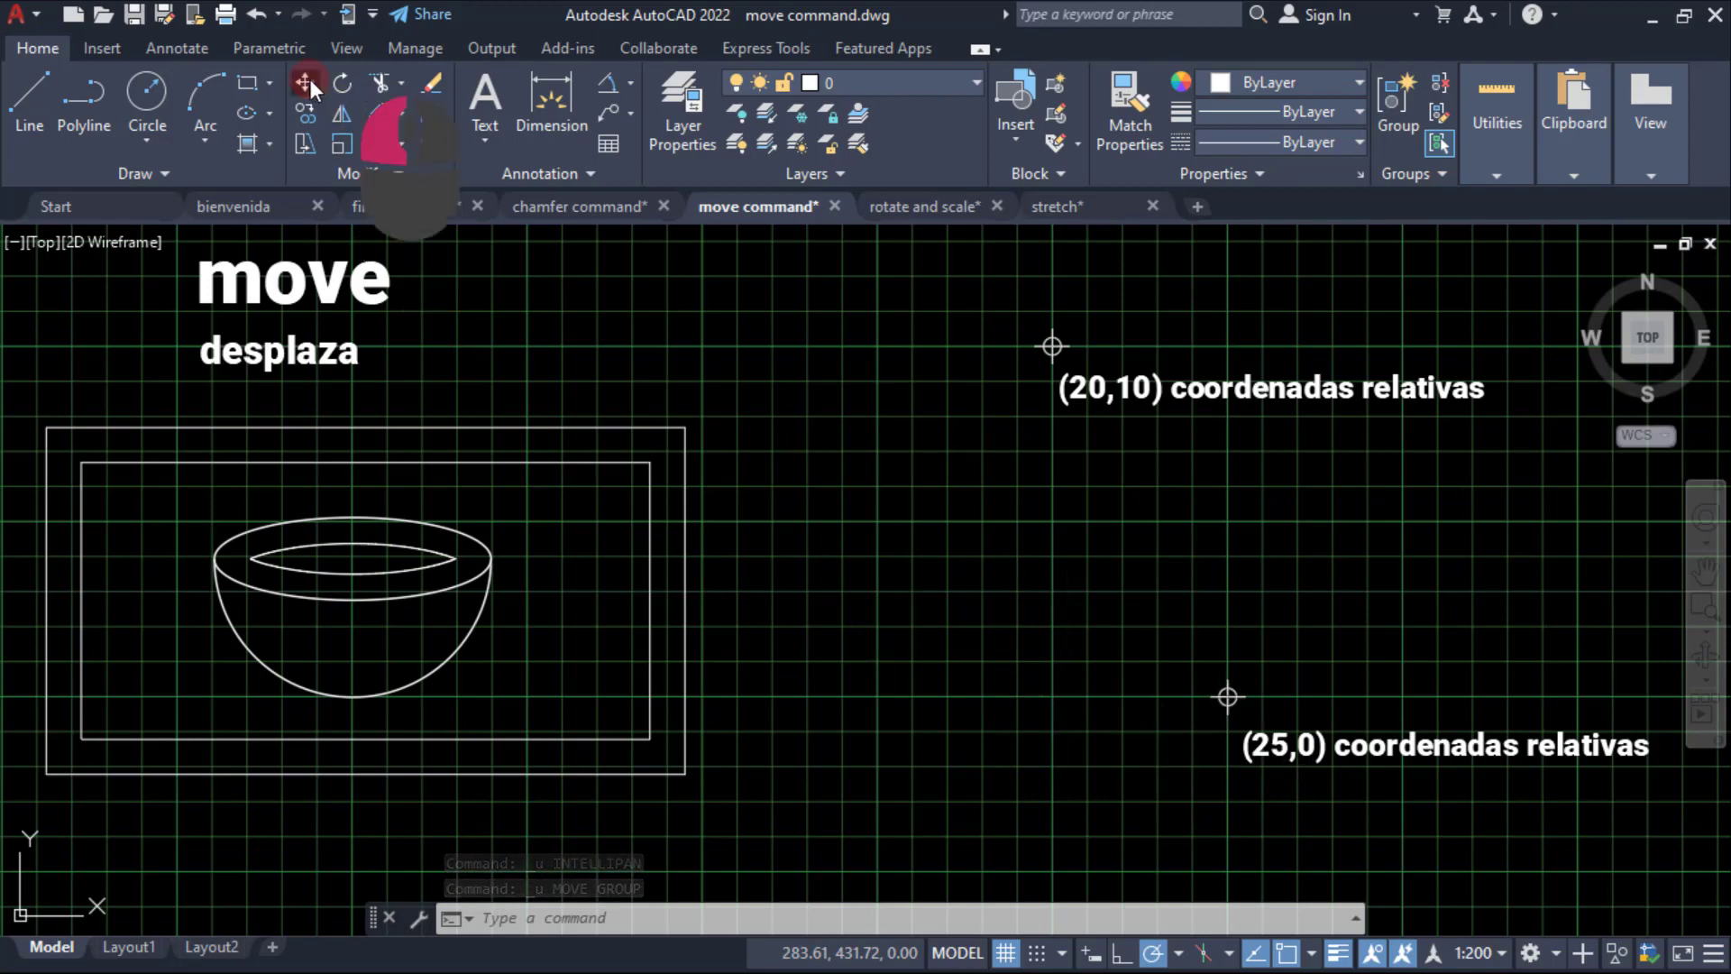
left_click(564, 690)
left_click(180, 505)
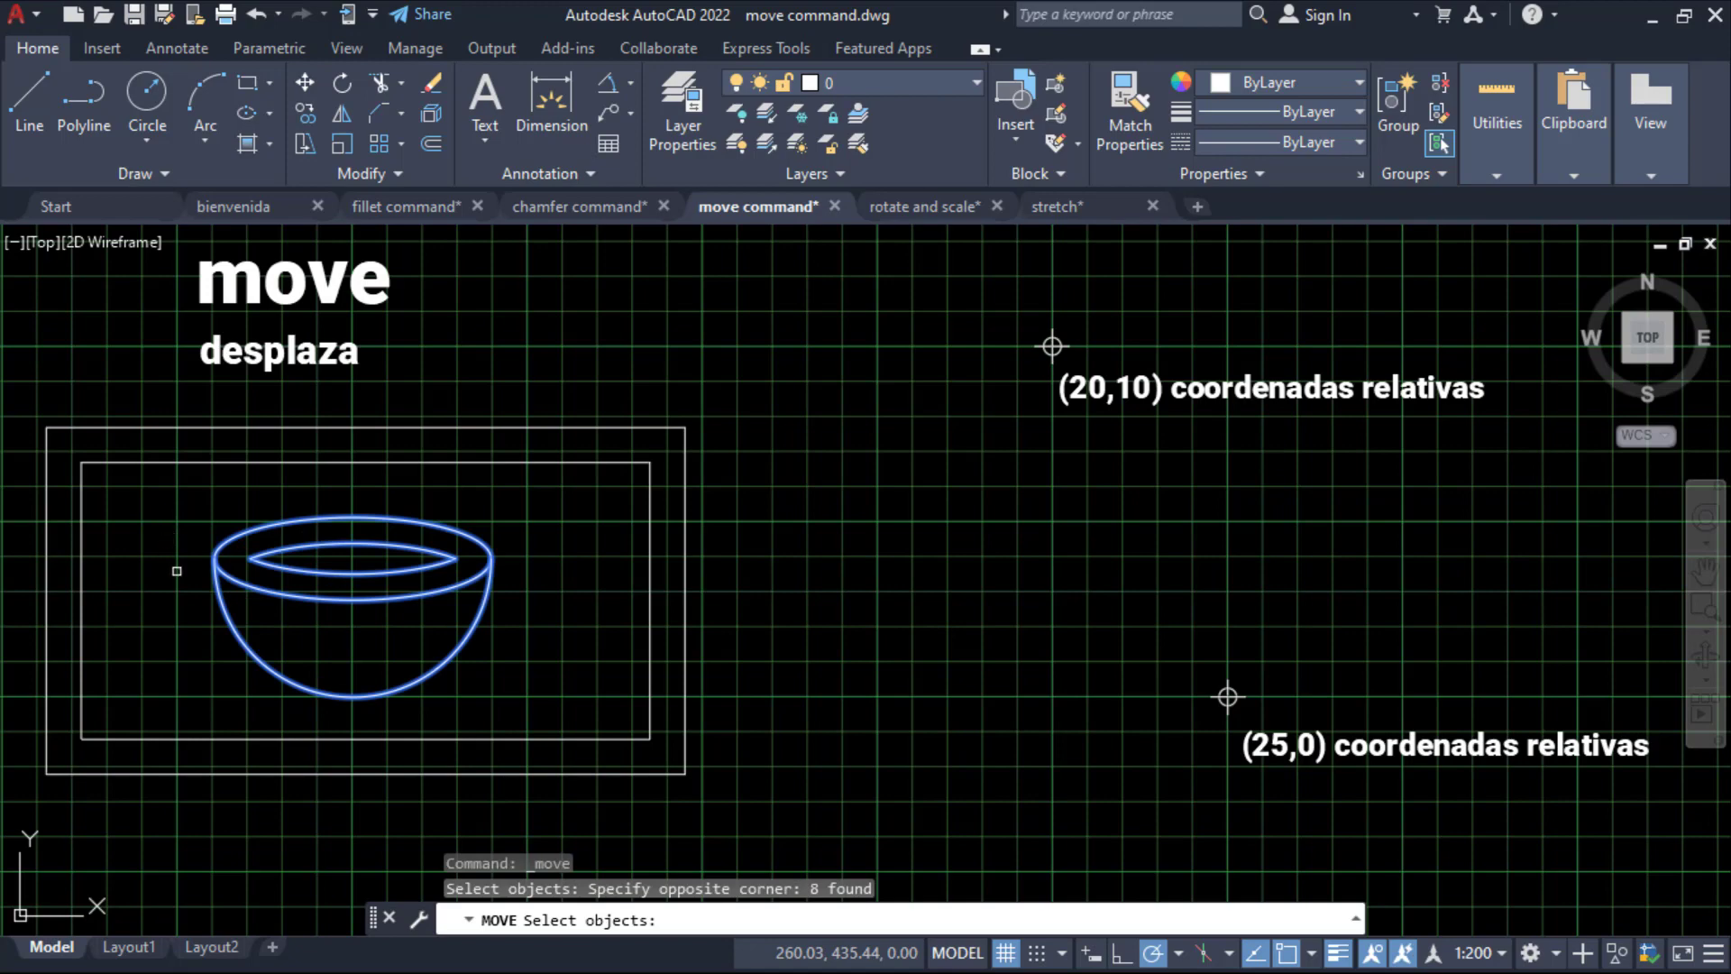
key("Return")
left_click(353, 694)
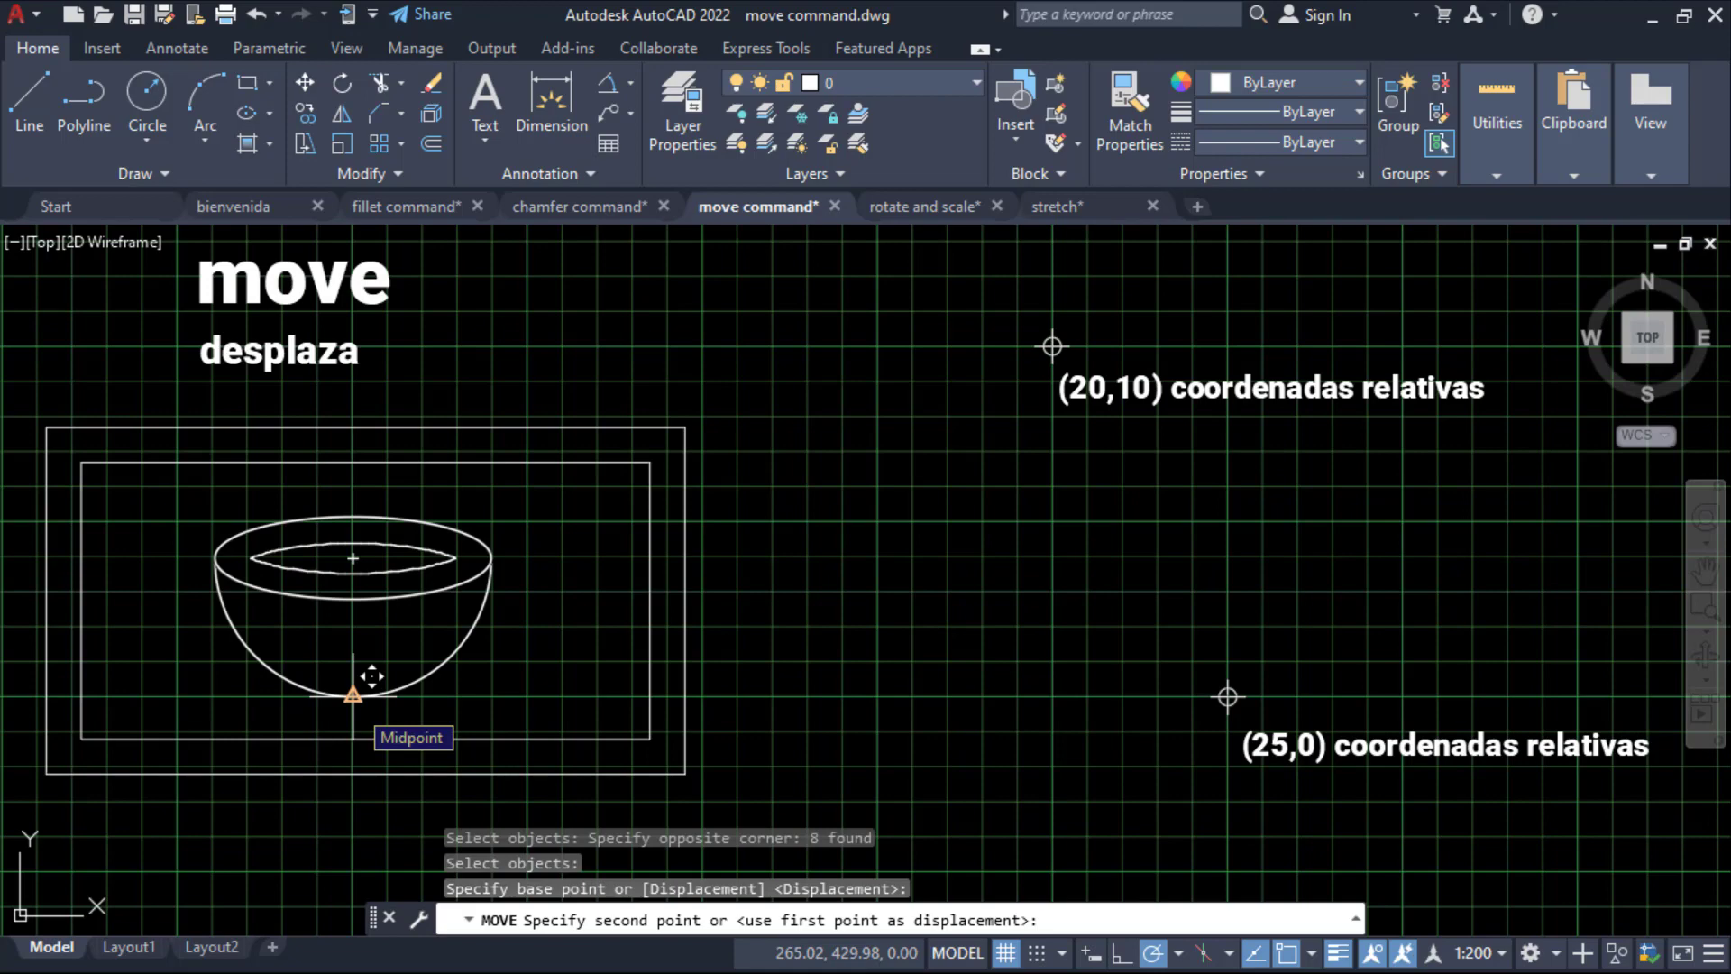
type("25")
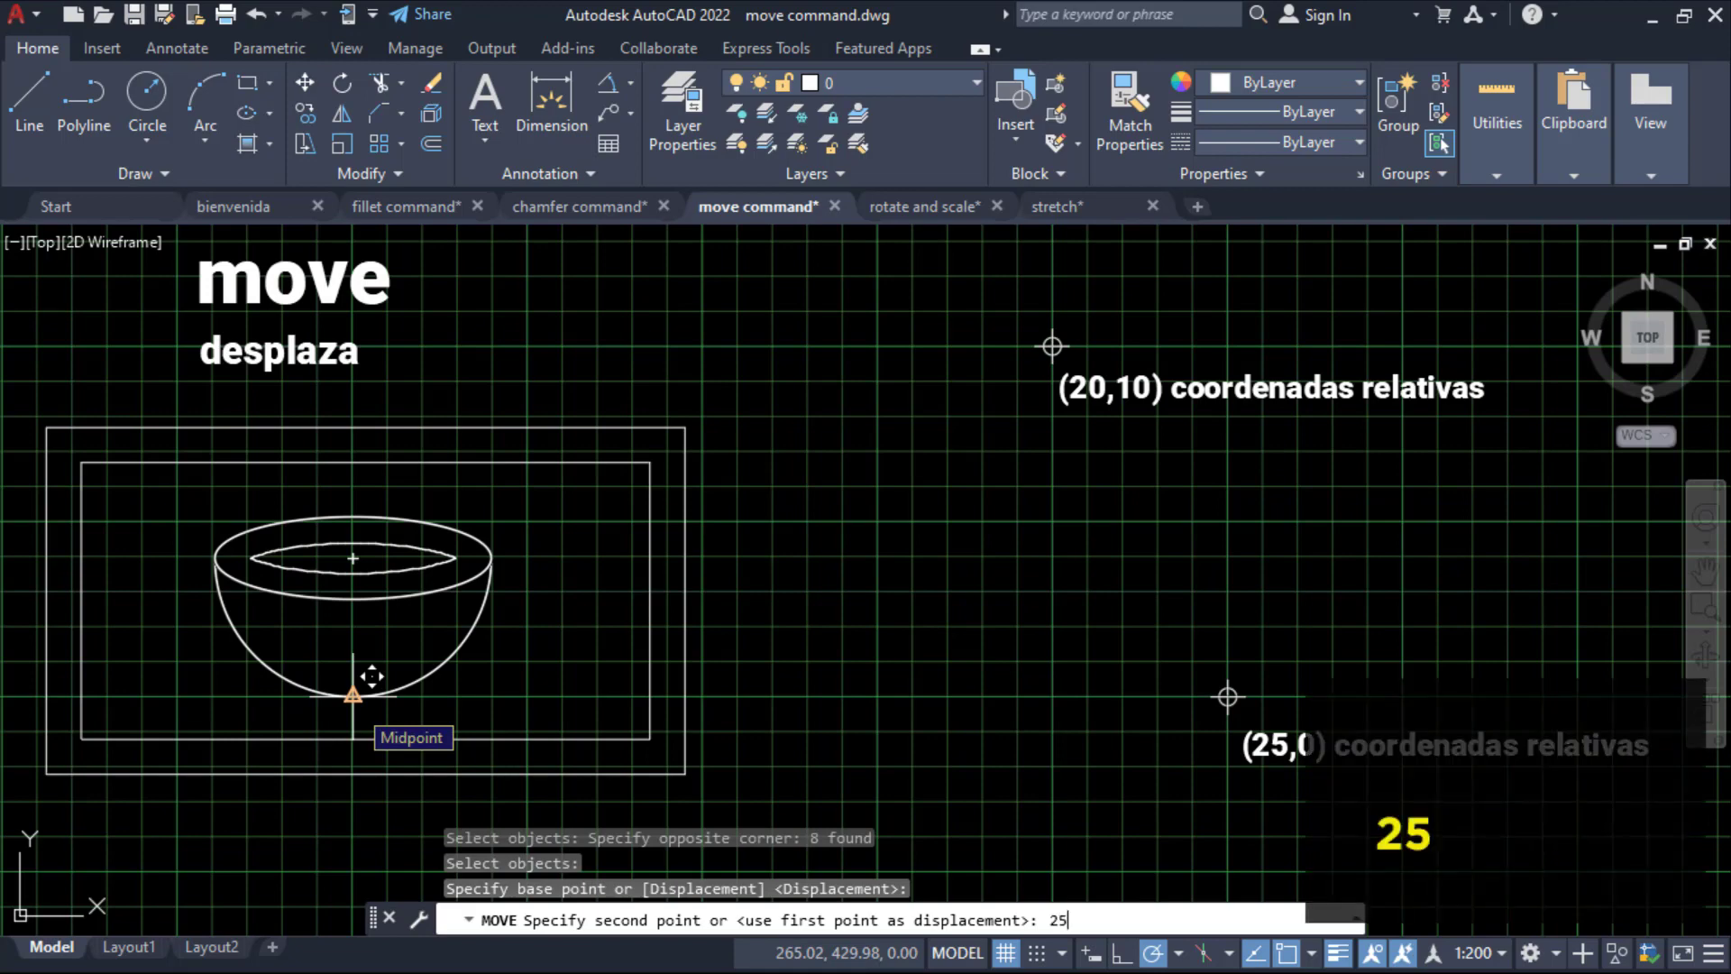
key("Return")
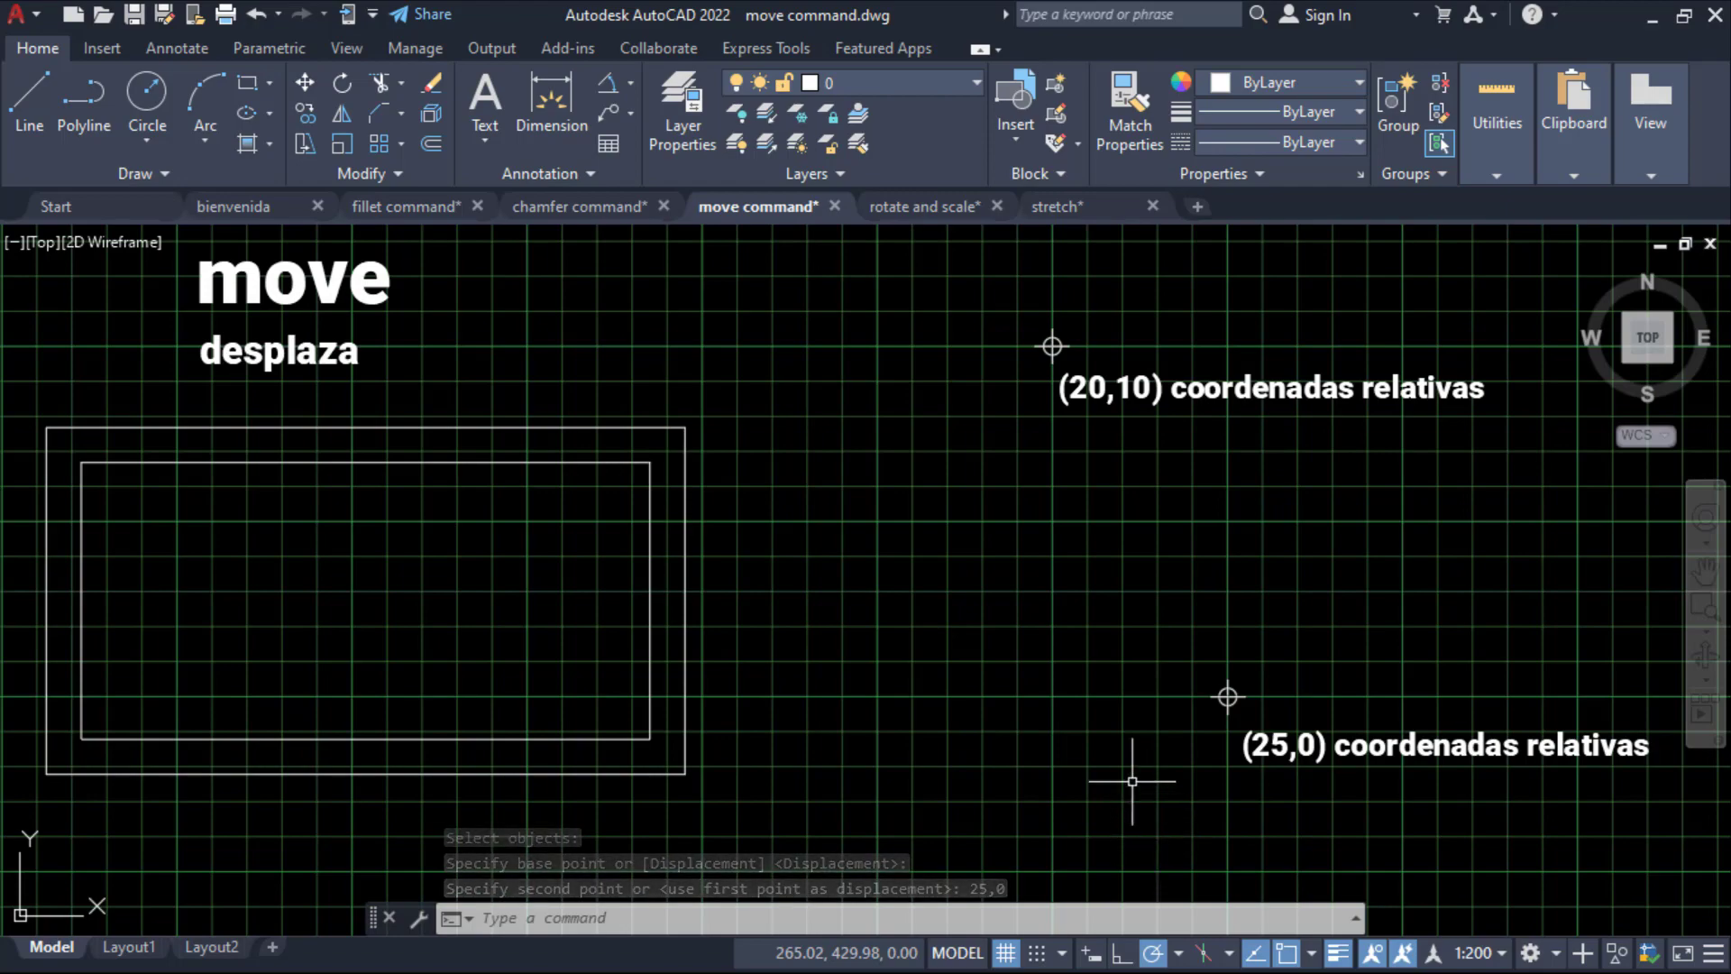
Find the moved bowl near the drawing's world origin and examine its position against the (25,0) absolute coordinates marker.
middle_click_drag(1128, 784, 1145, 623)
scroll(1145, 622, "down", 4)
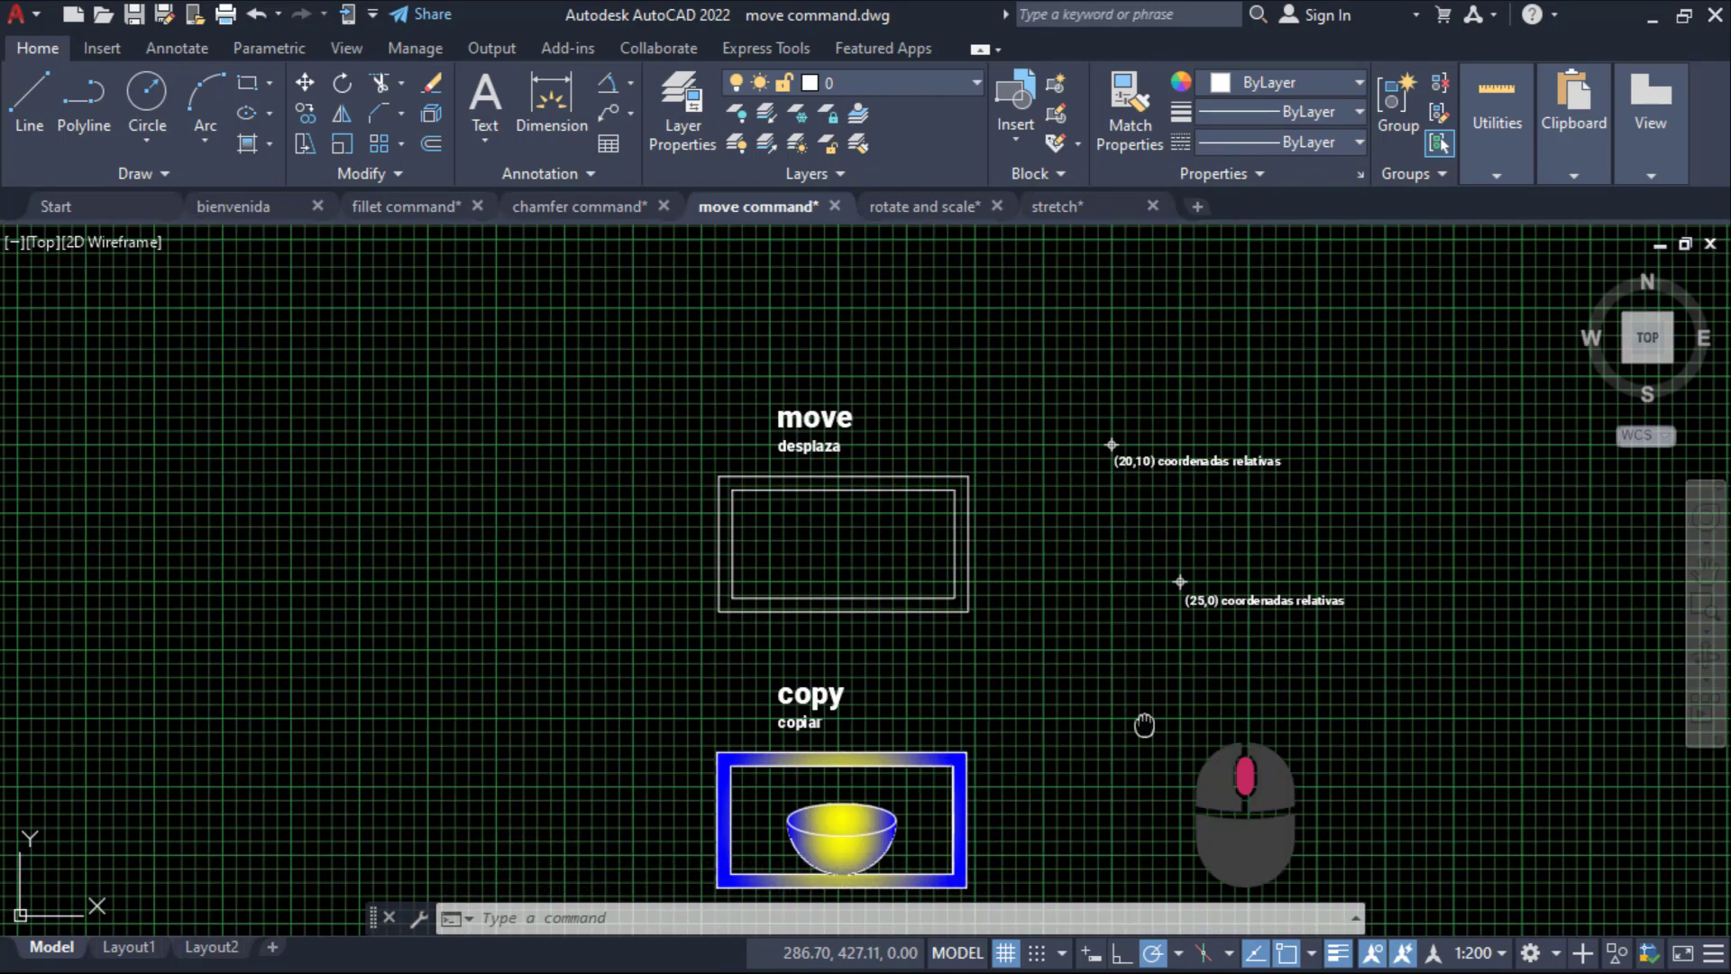
mouse_move(1146, 723)
middle_mouse_down()
mouse_move(939, 682)
mouse_move(932, 655)
middle_mouse_up()
middle_click_drag(1010, 763, 1016, 680)
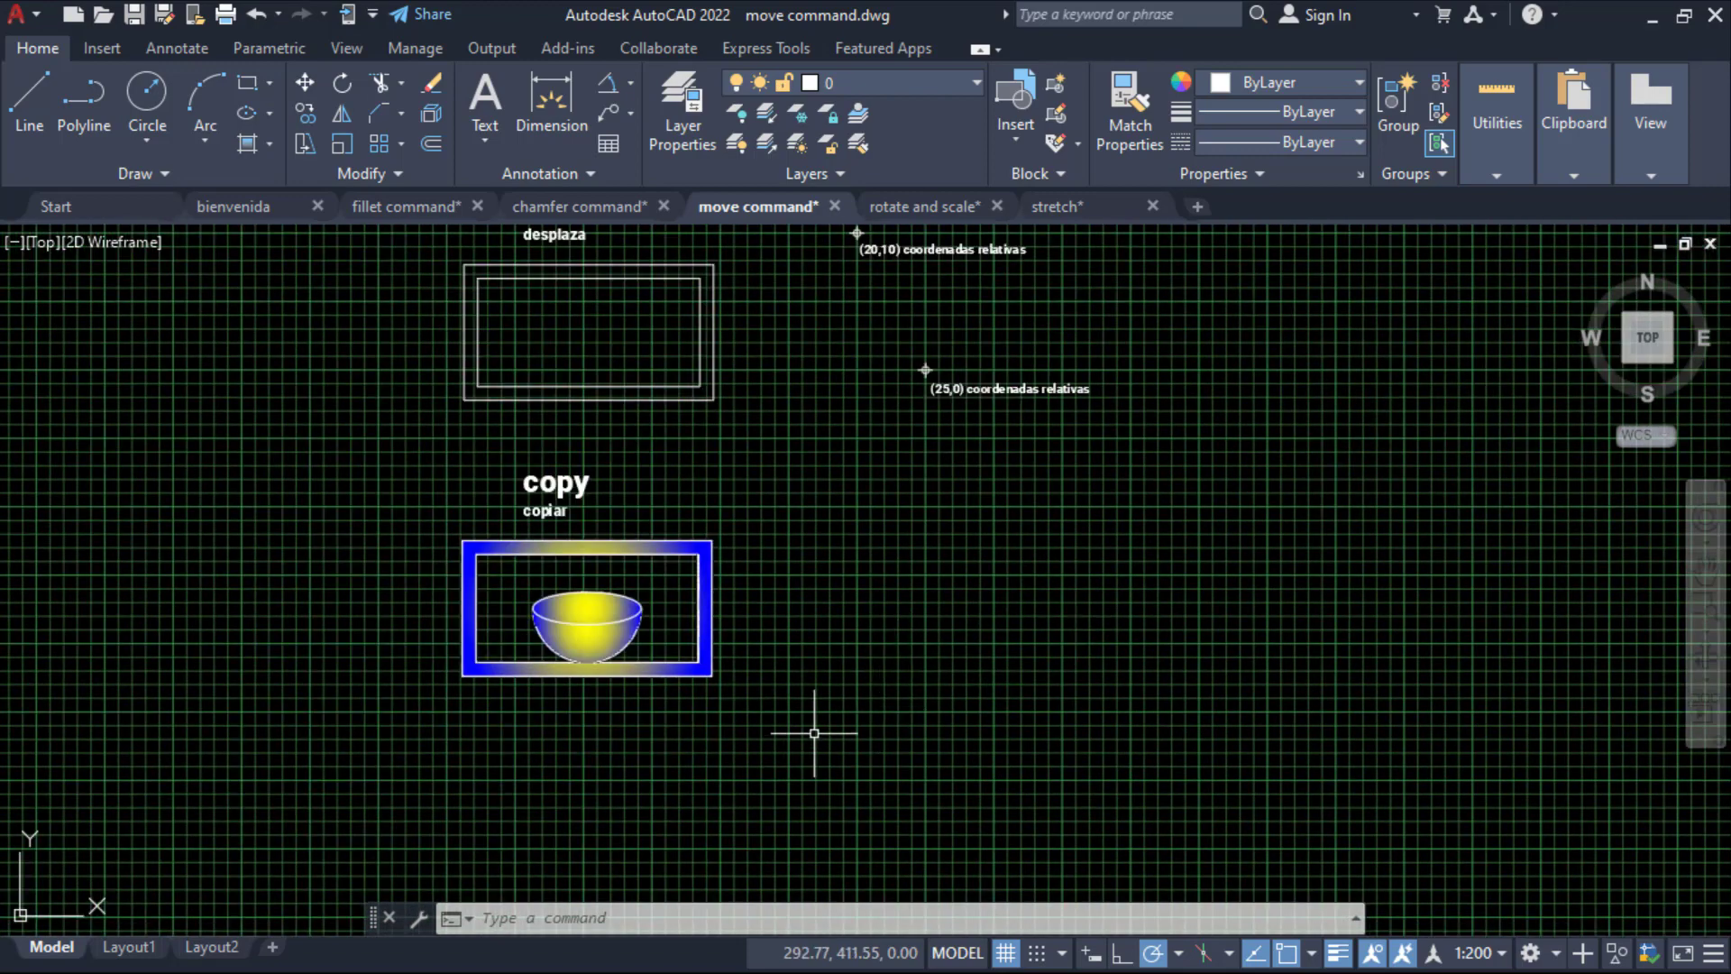
middle_click_drag(814, 733, 897, 630)
scroll(898, 631, "down", 2)
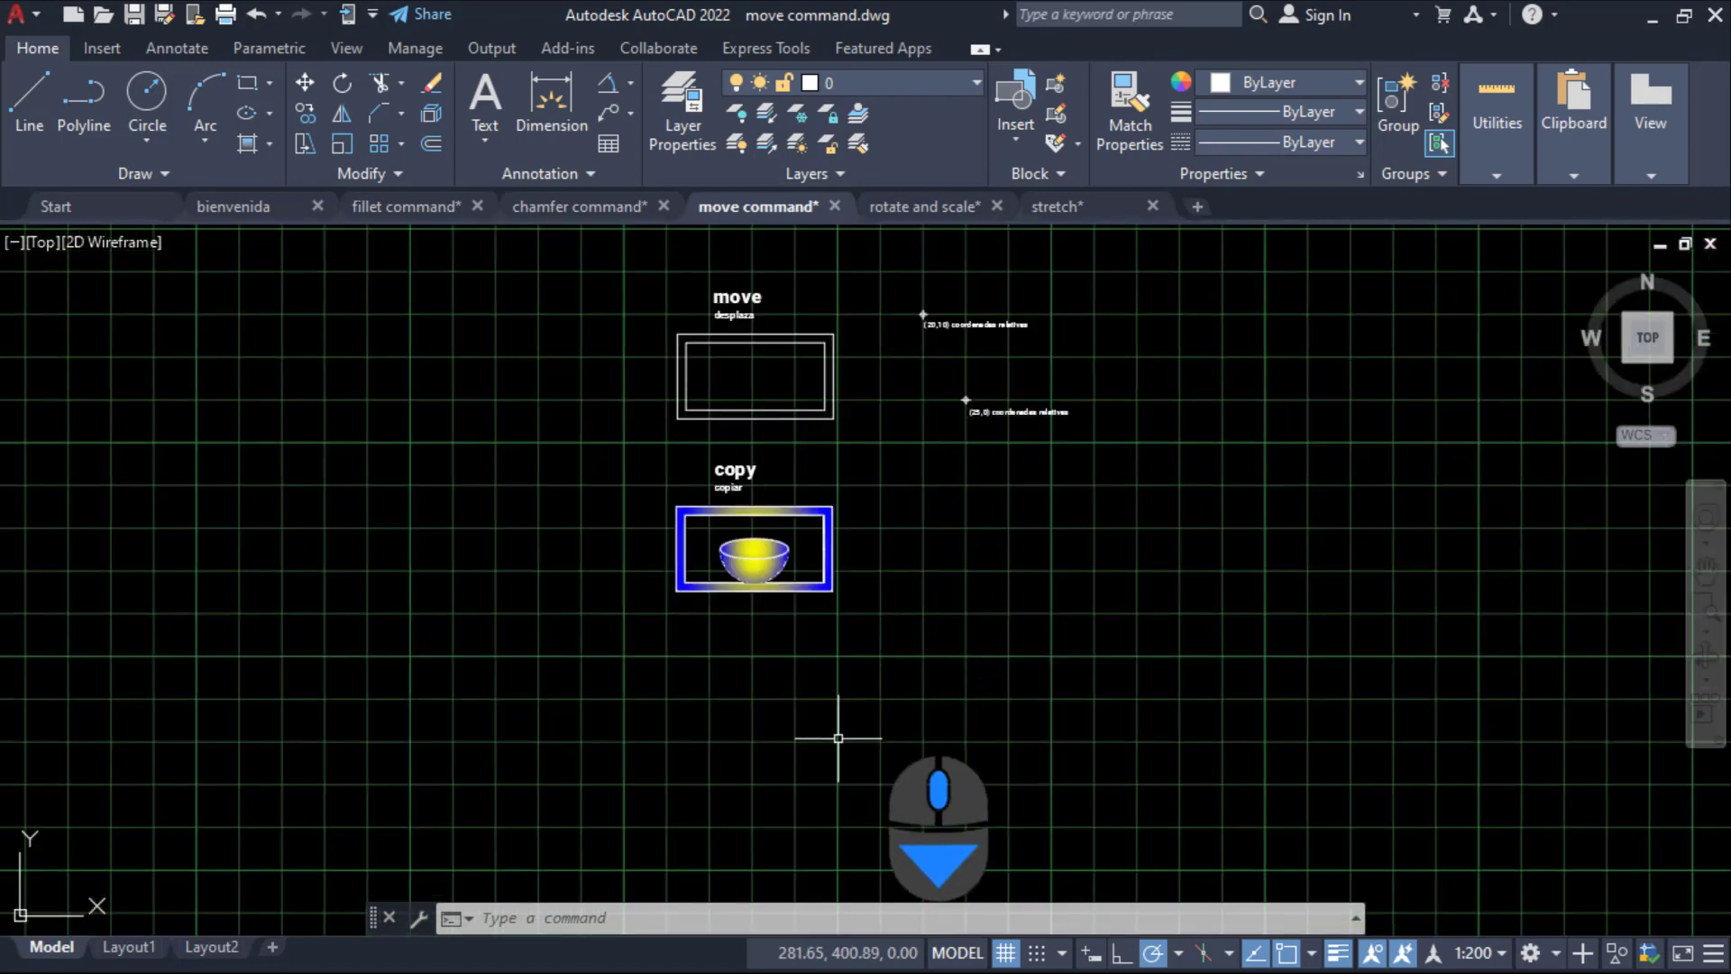
middle_click_drag(694, 798, 830, 482)
middle_click_drag(871, 741, 971, 424)
scroll(957, 478, "down", 5)
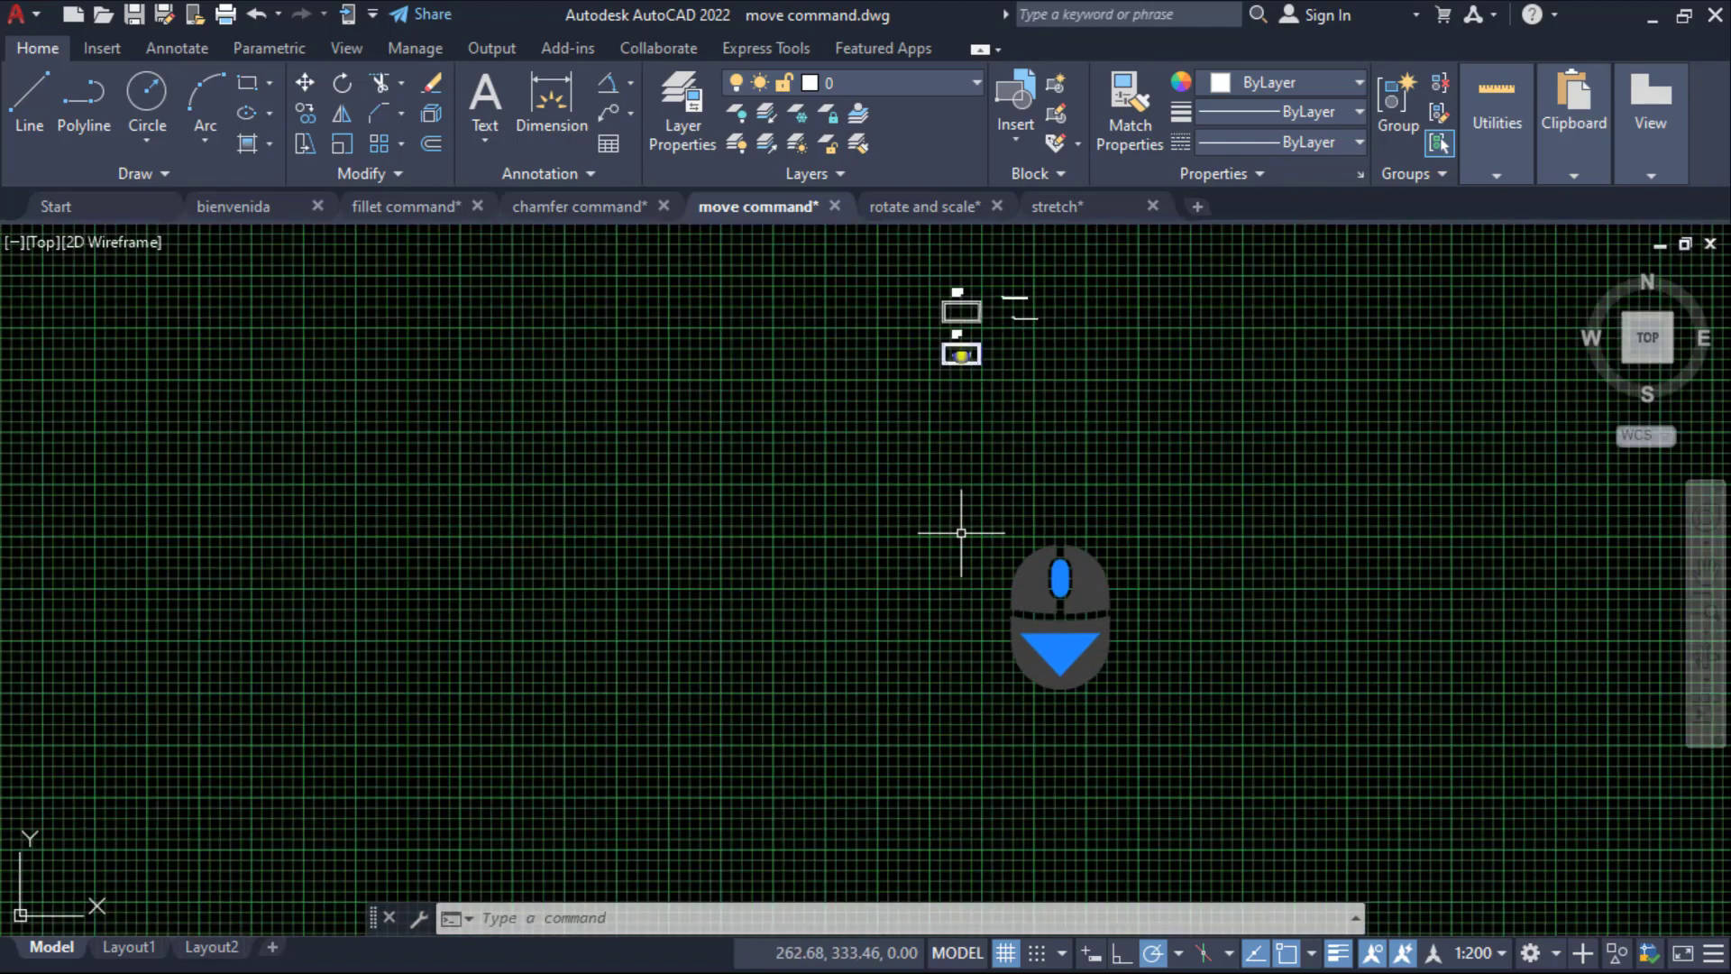
middle_click_drag(971, 570, 968, 395)
scroll(926, 617, "down", 4)
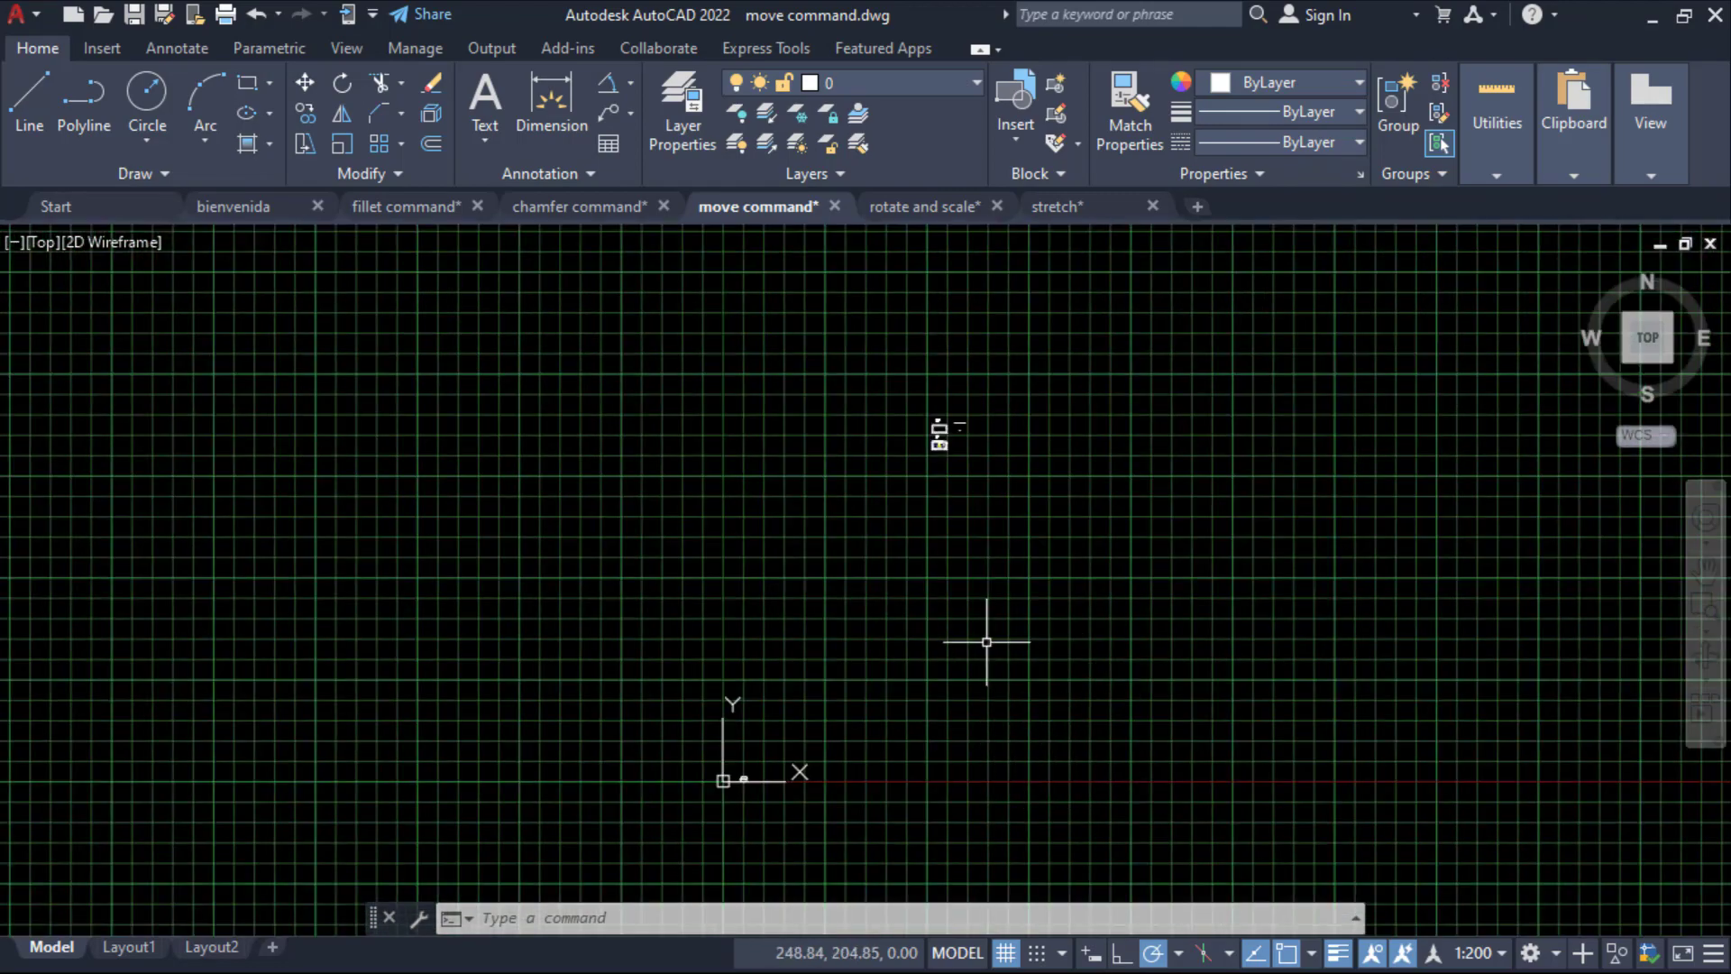
scroll(708, 777, "up", 3)
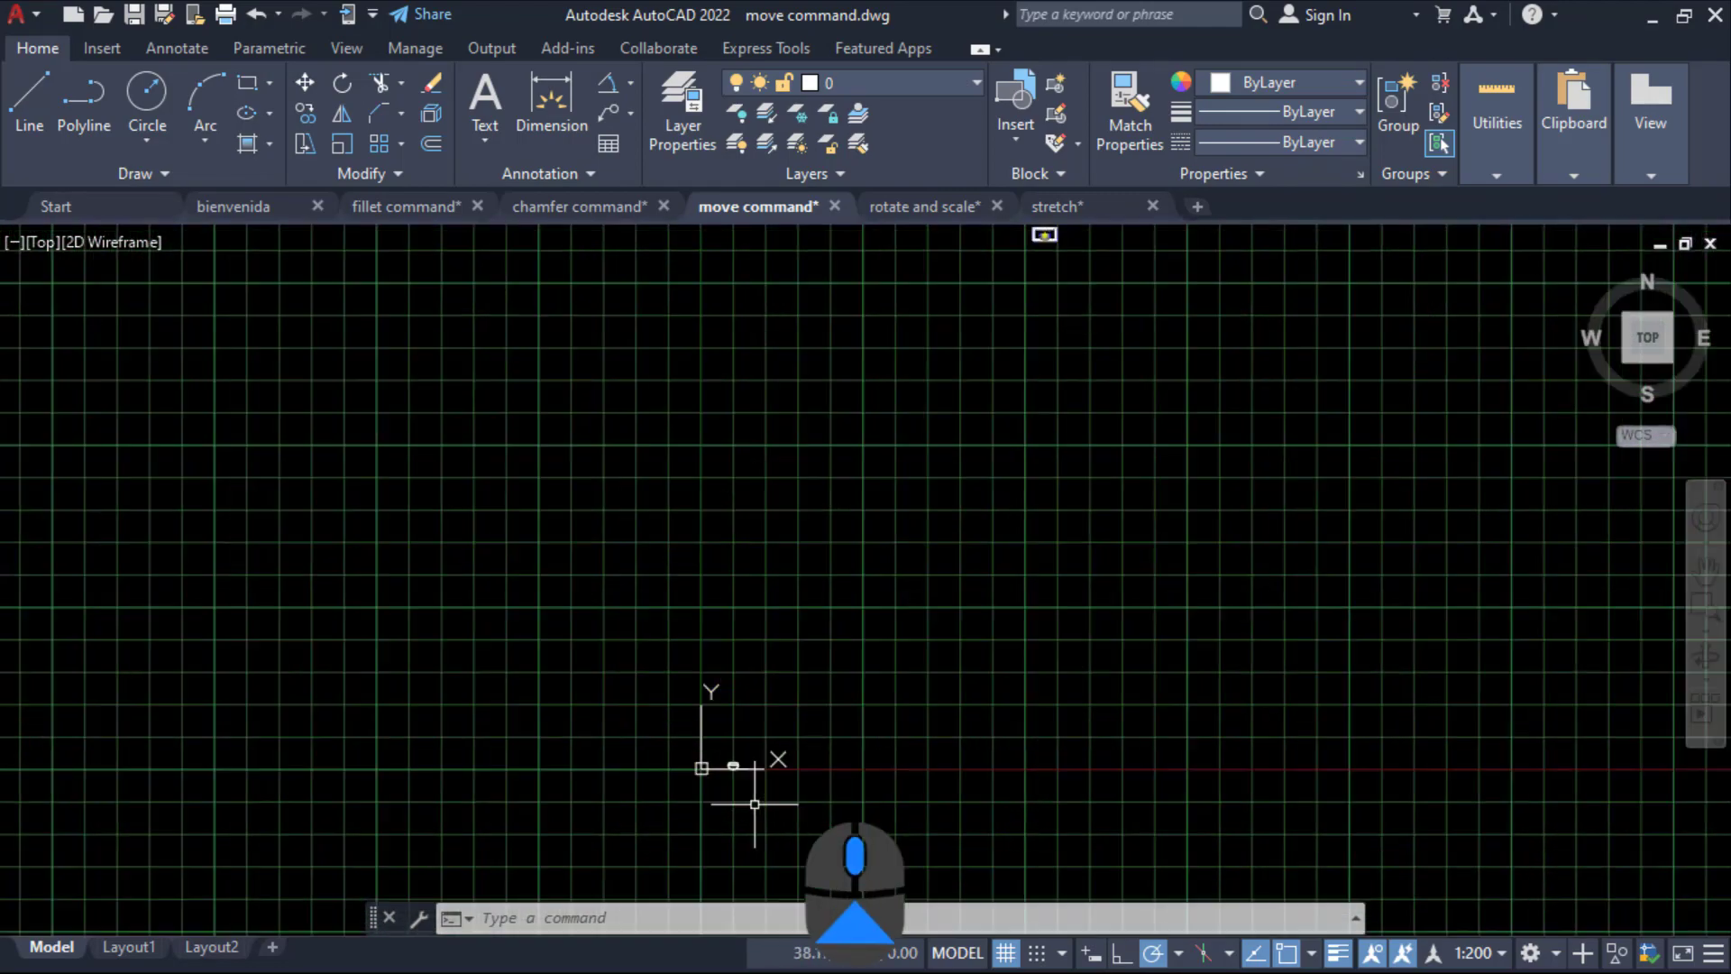
scroll(704, 781, "up", 4)
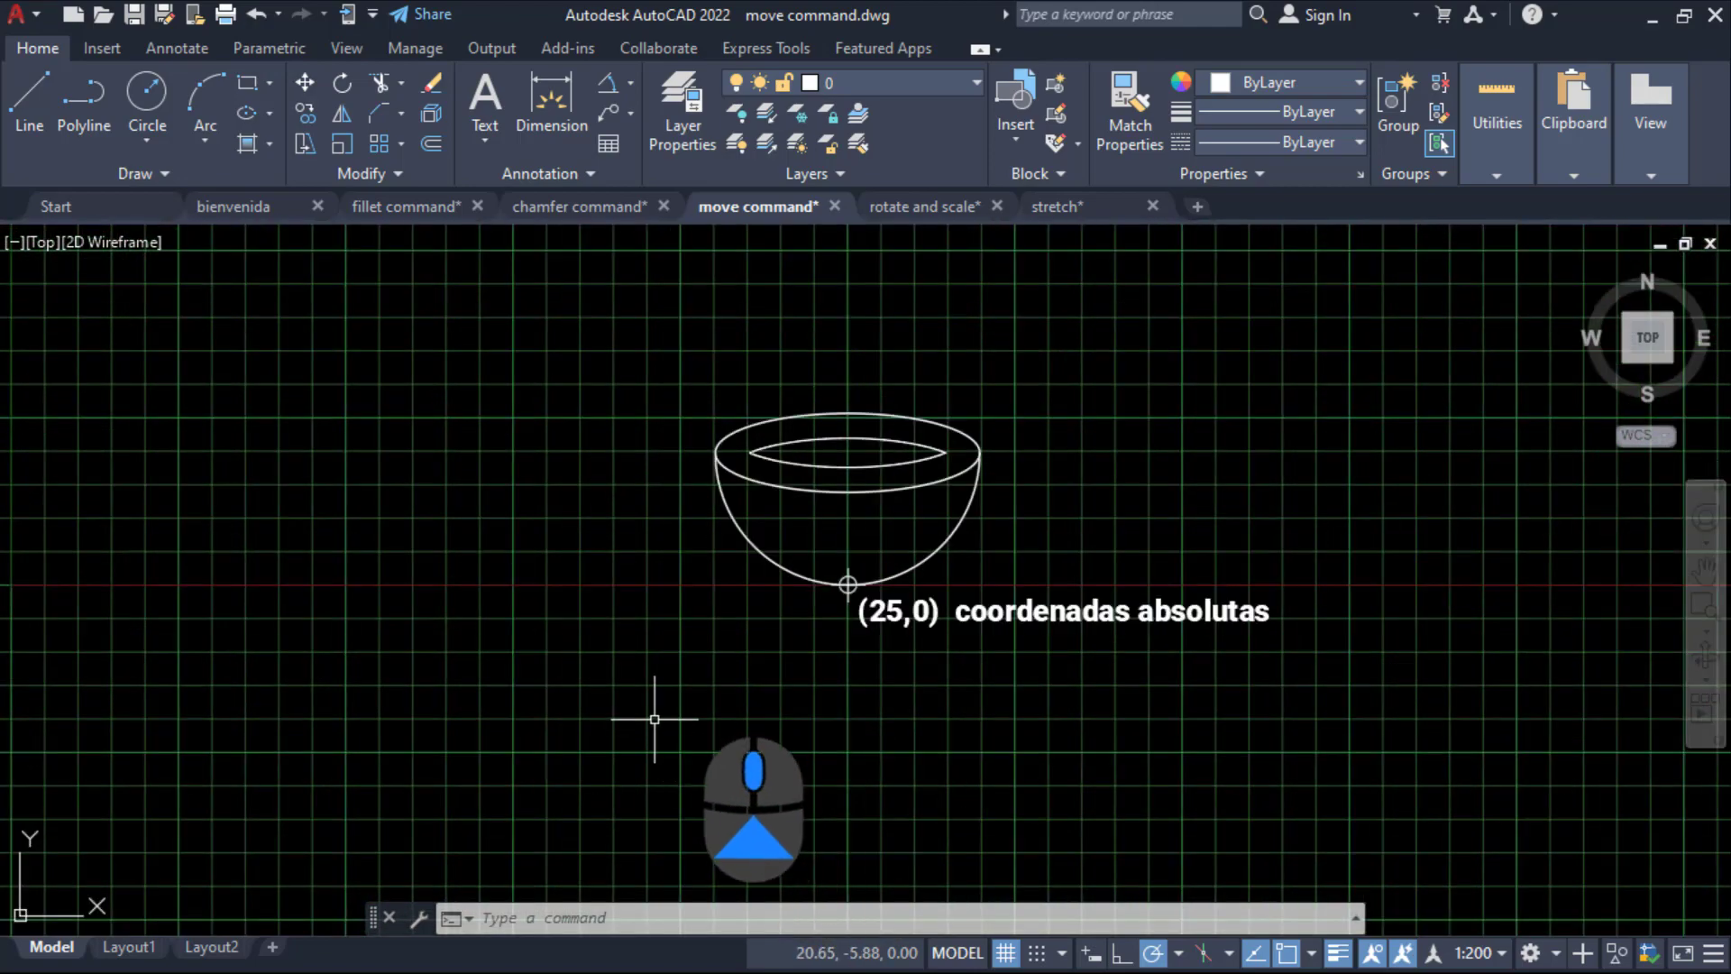
scroll(665, 718, "down", 2)
middle_click_drag(600, 739, 728, 727)
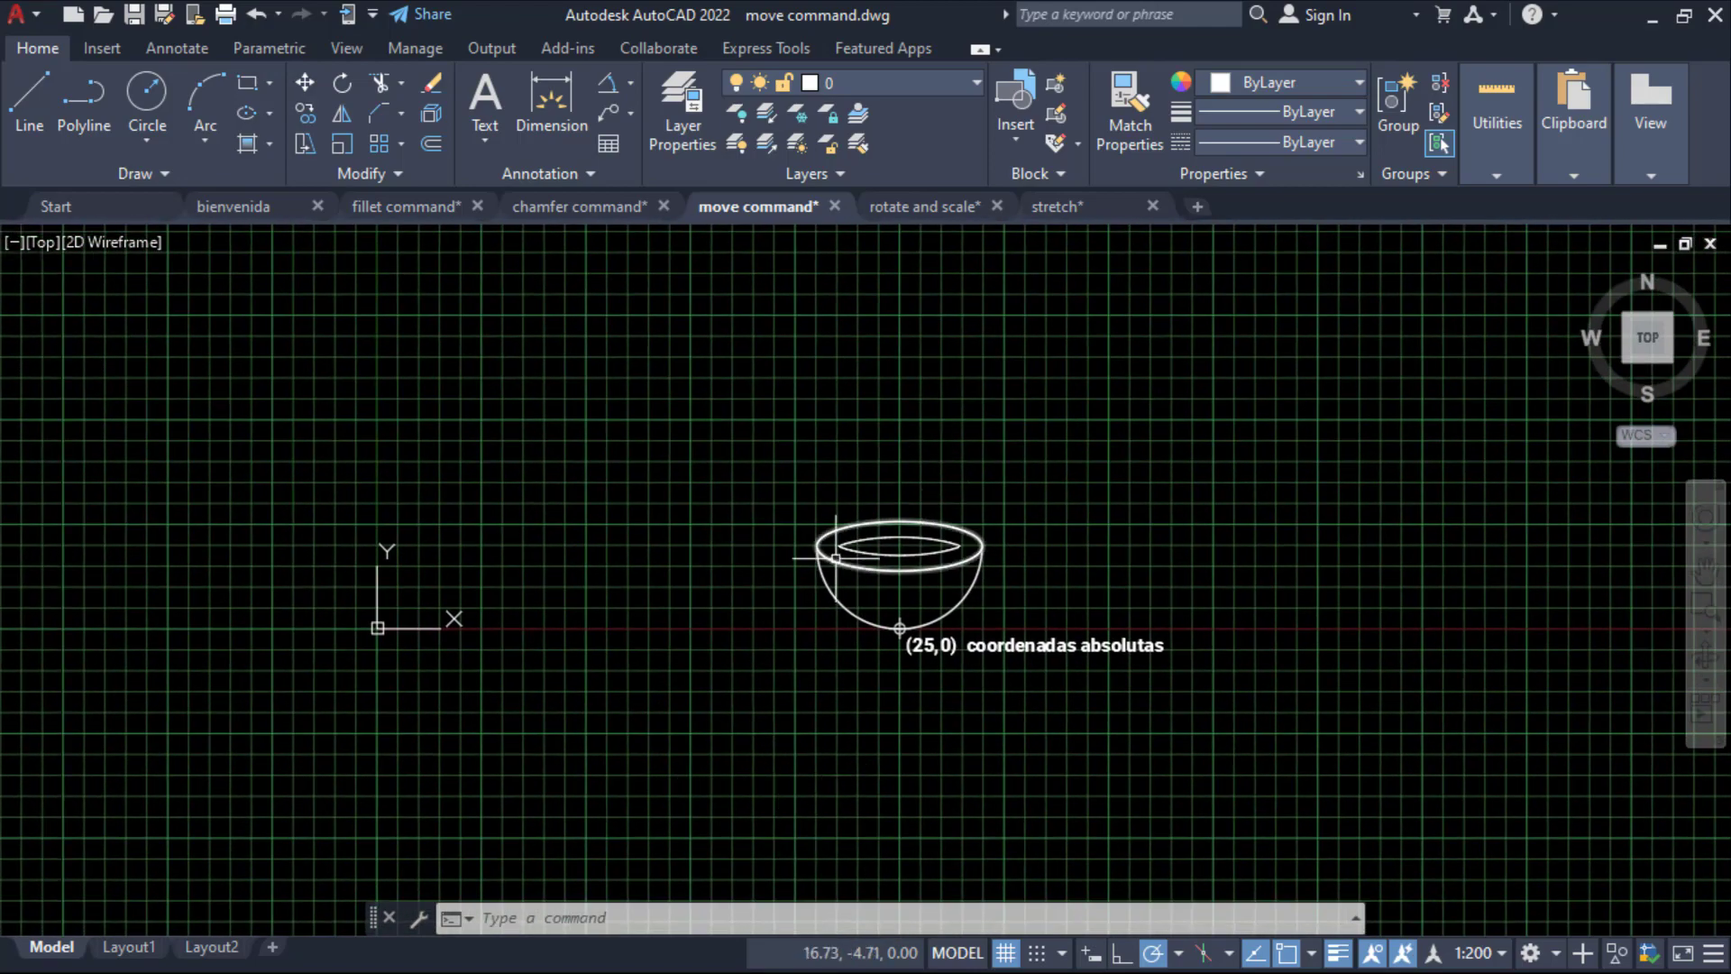
scroll(896, 681, "up", 2)
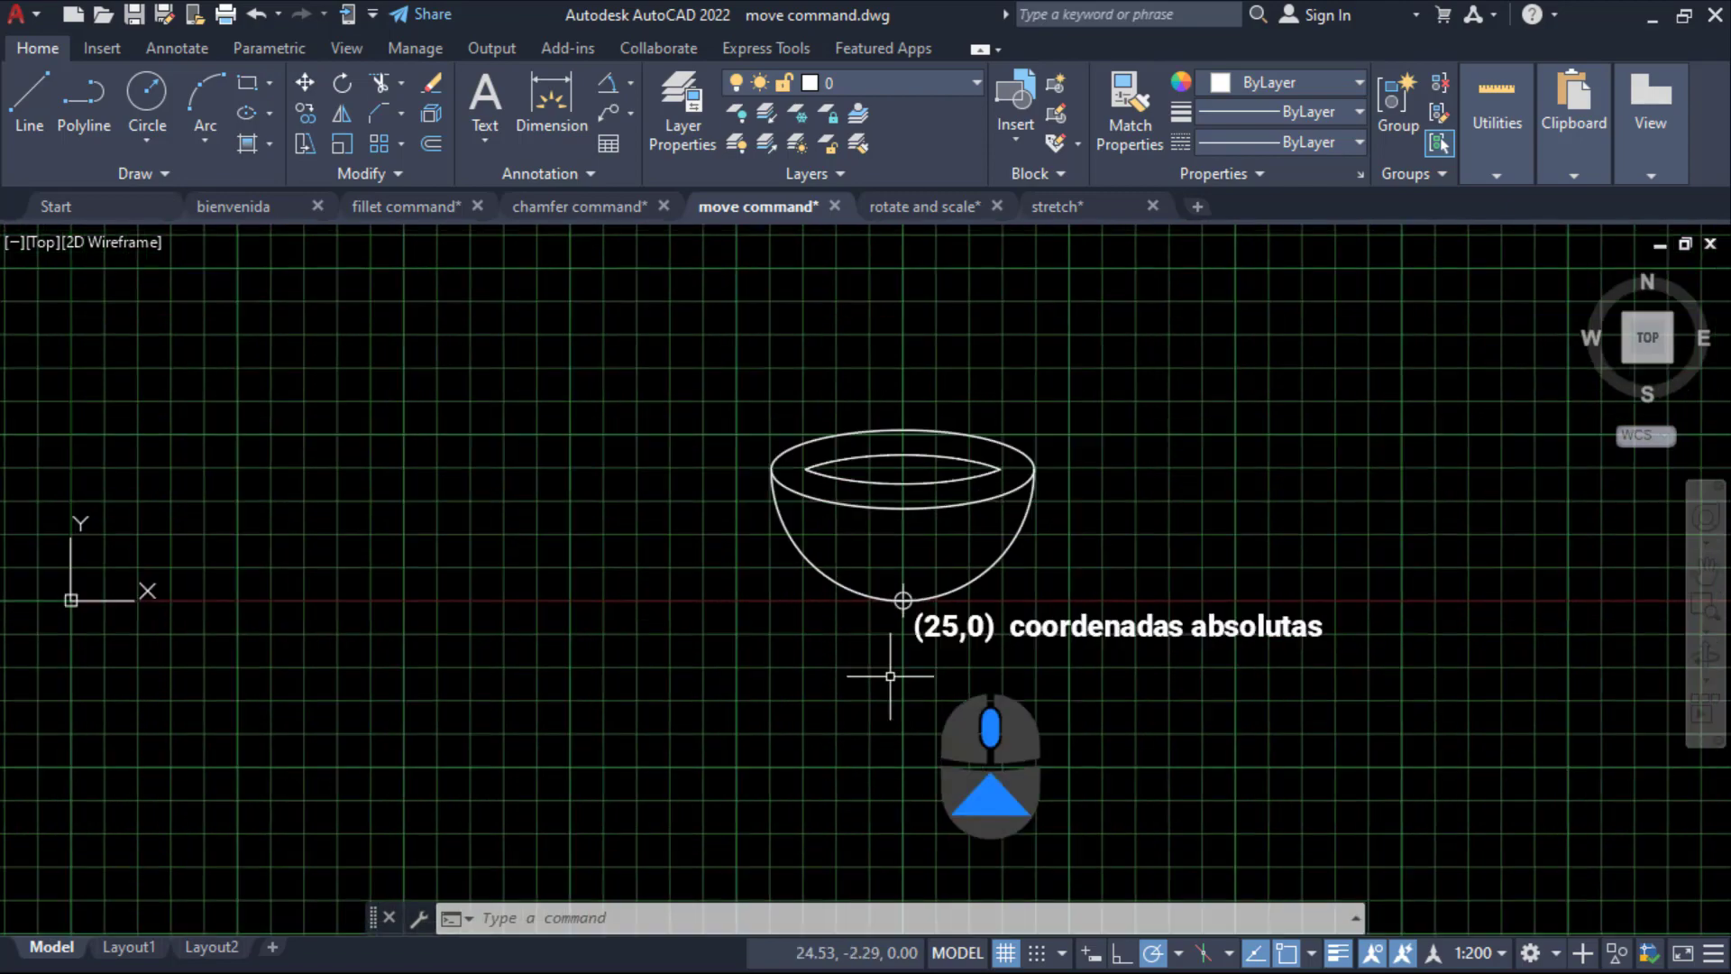
middle_click_drag(436, 701, 564, 714)
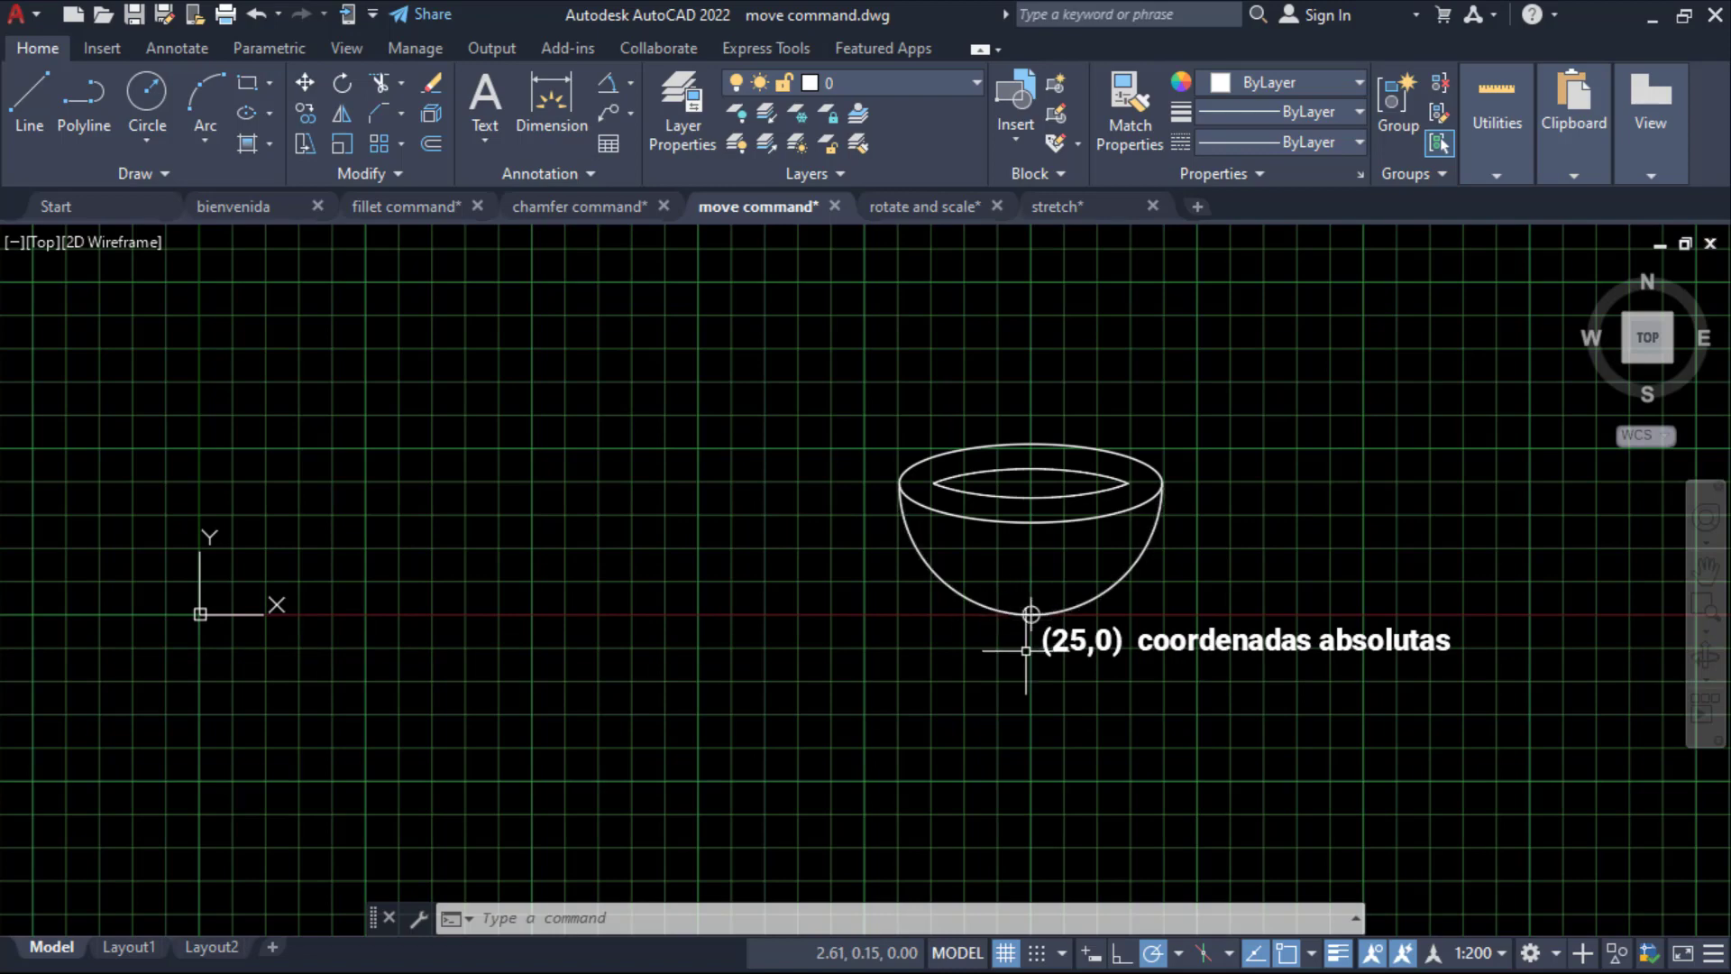
middle_click_drag(1026, 650, 999, 655)
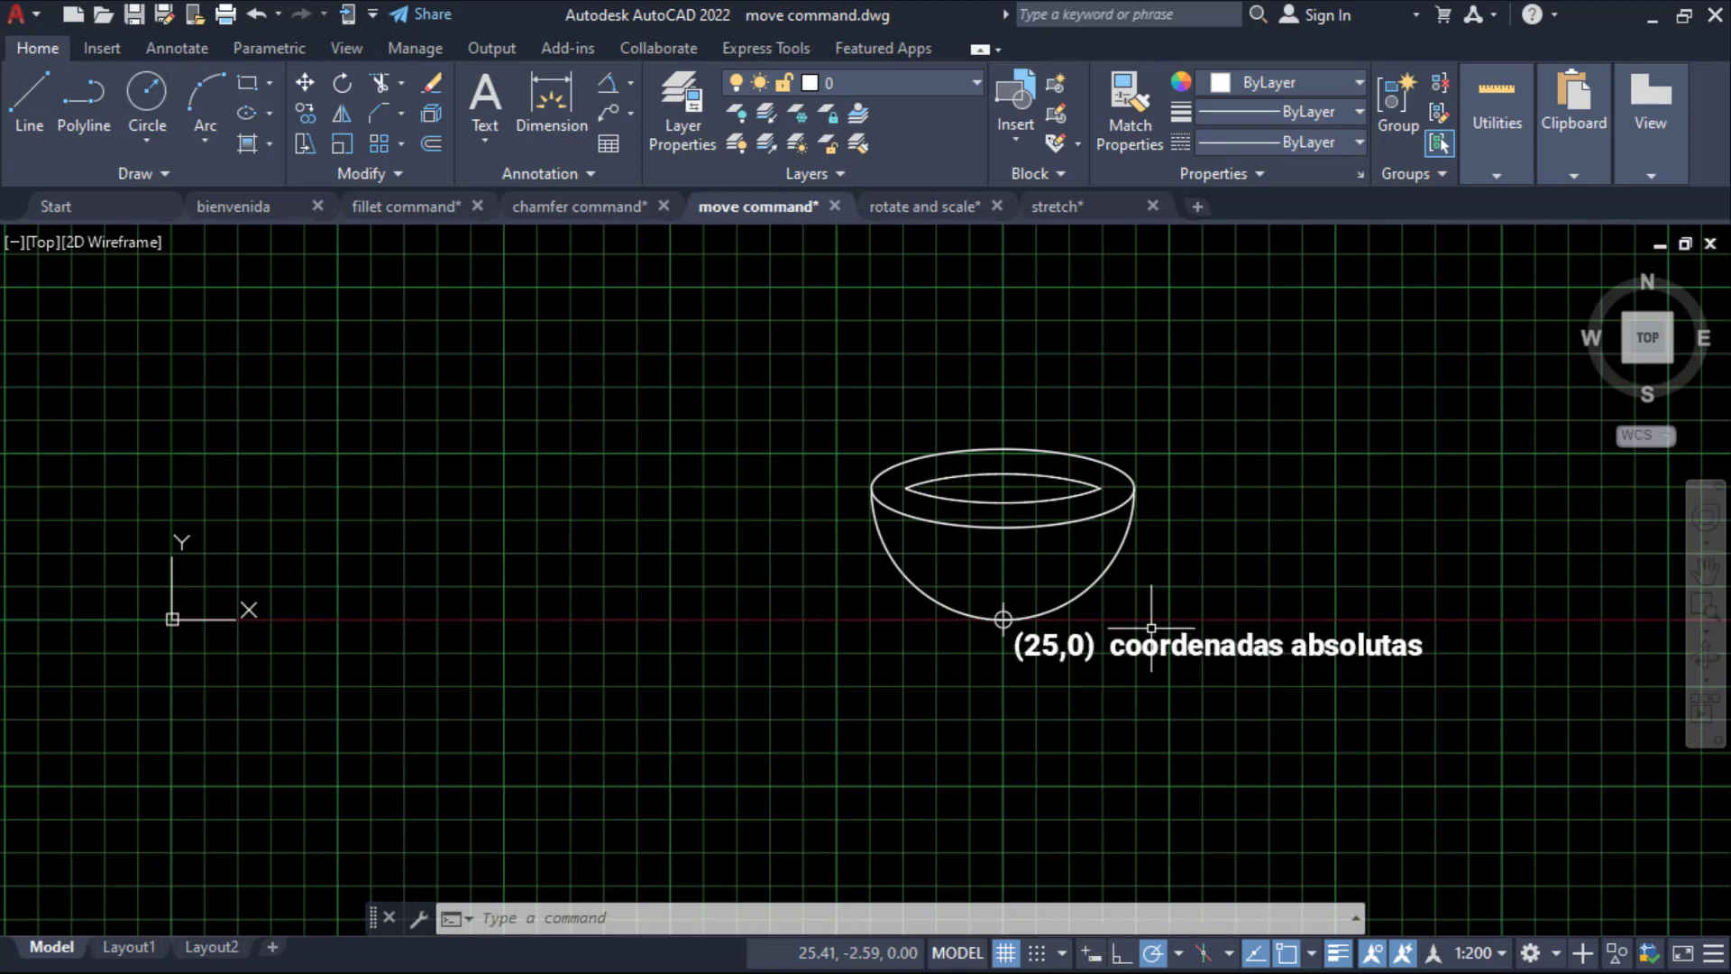
Move the bowl from its bottom midpoint back inside the empty double frame under the "move" heading, placing it freehand.
left_click(304, 82)
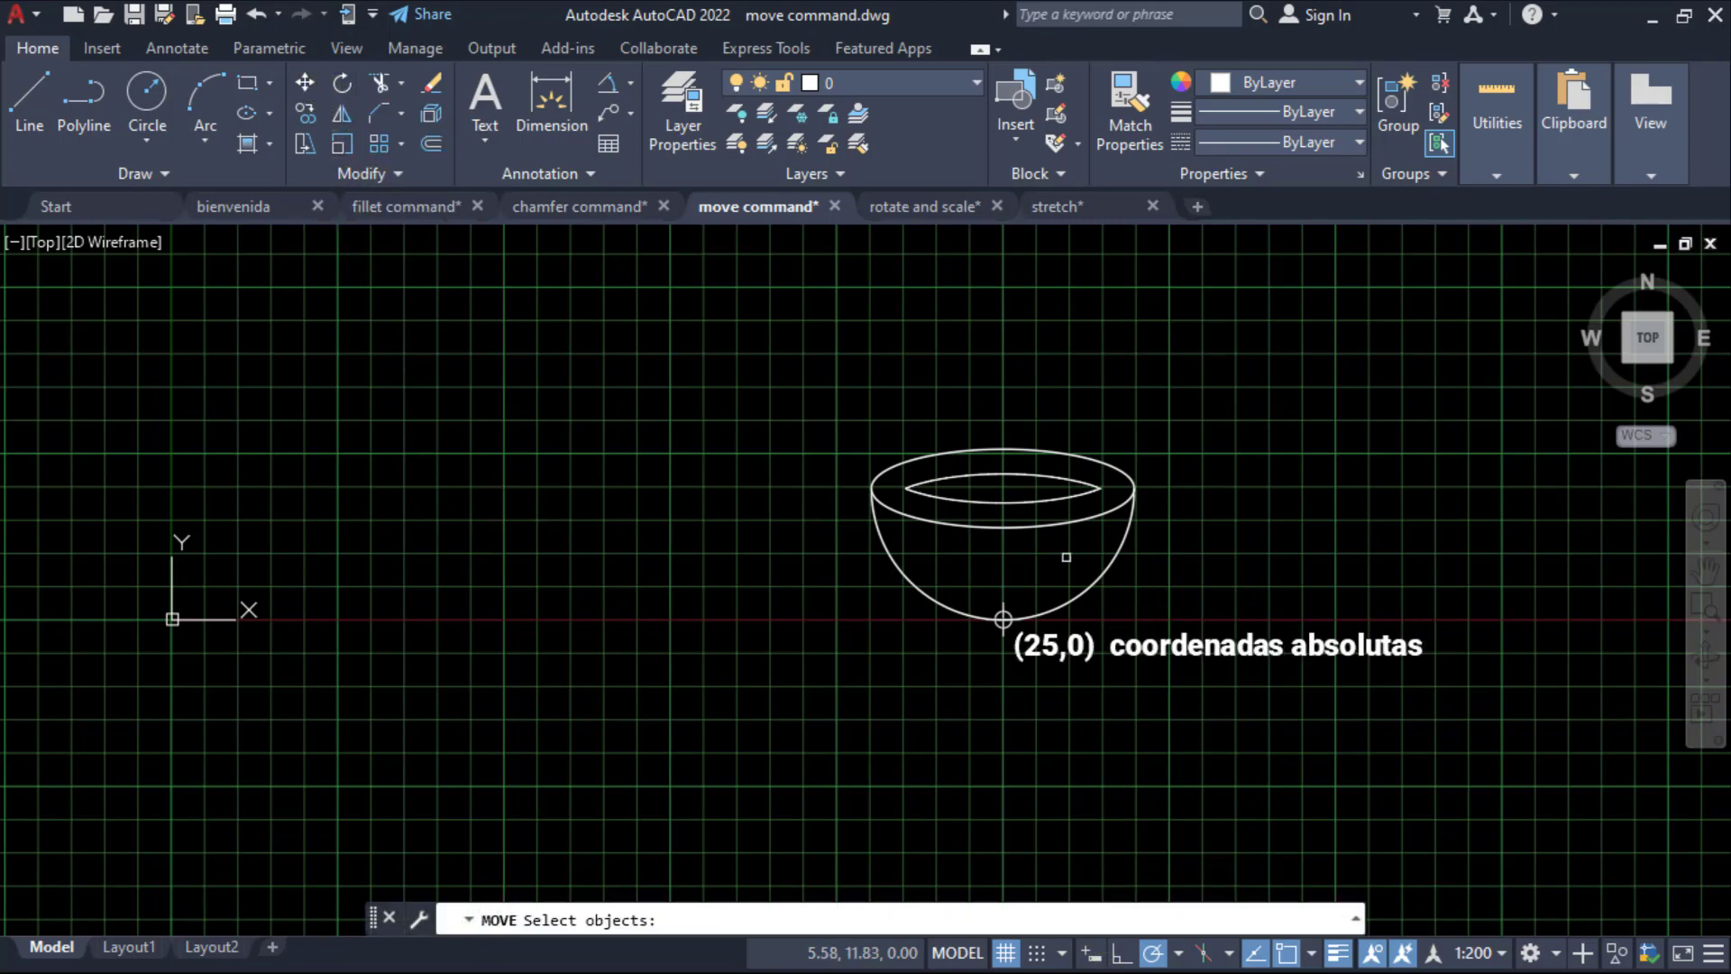
left_click(1179, 597)
left_click(724, 369)
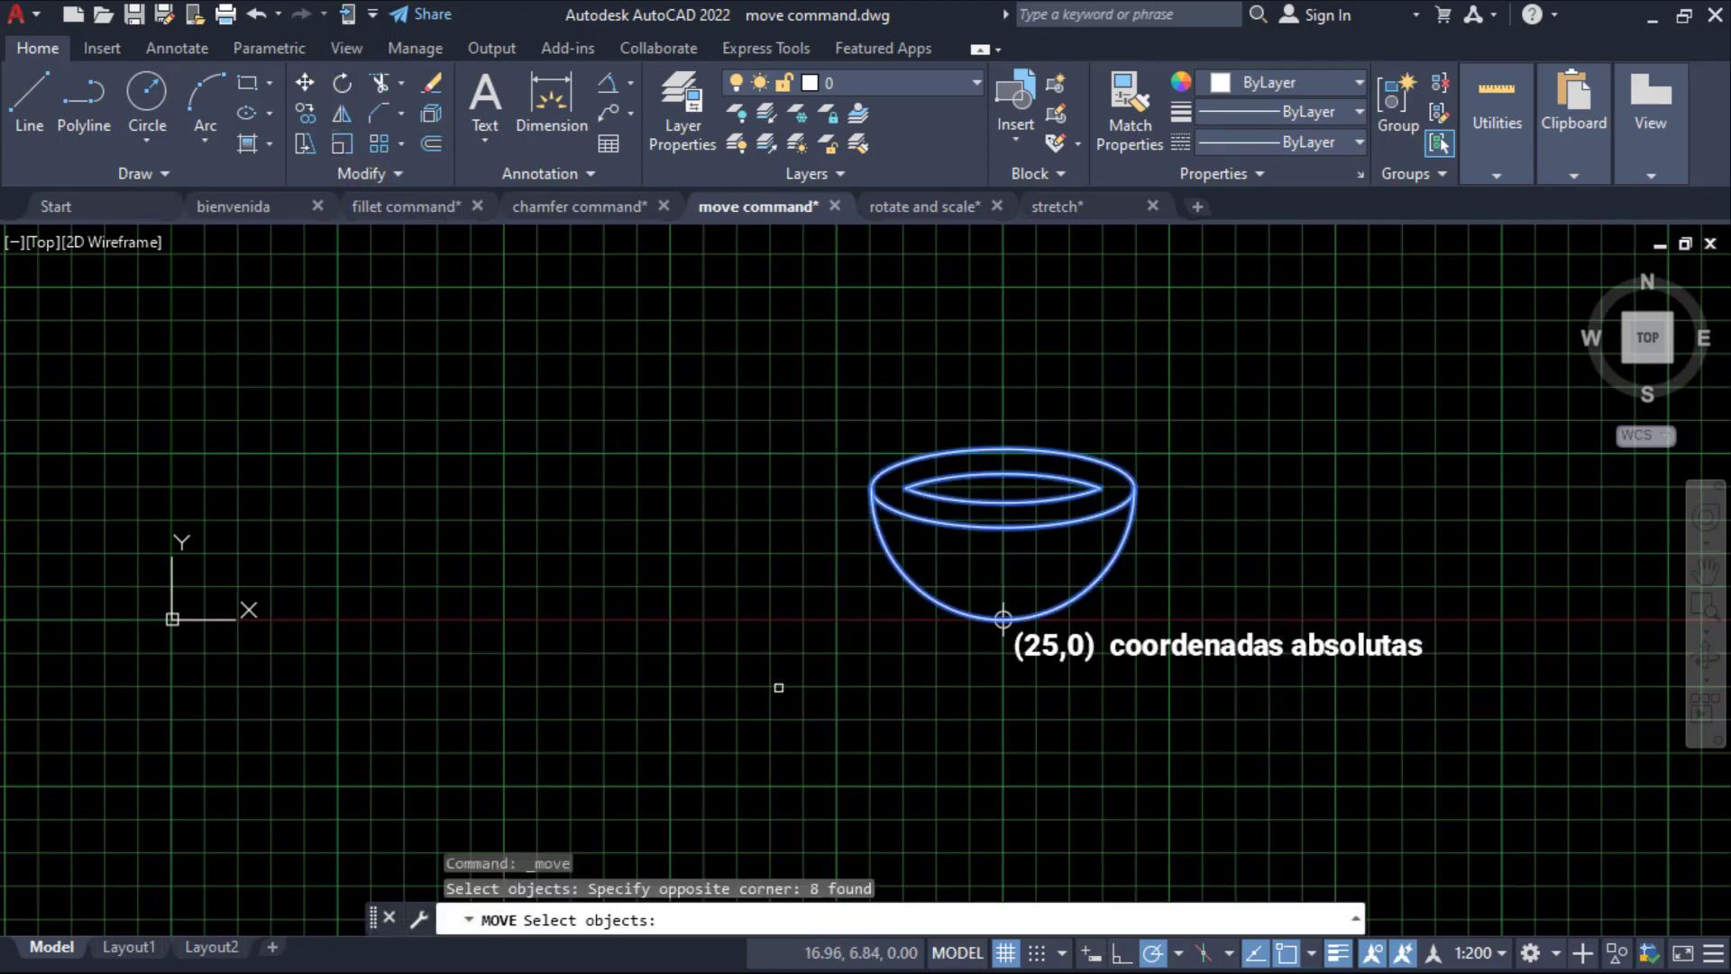
key("Return")
scroll(991, 619, "up", 5)
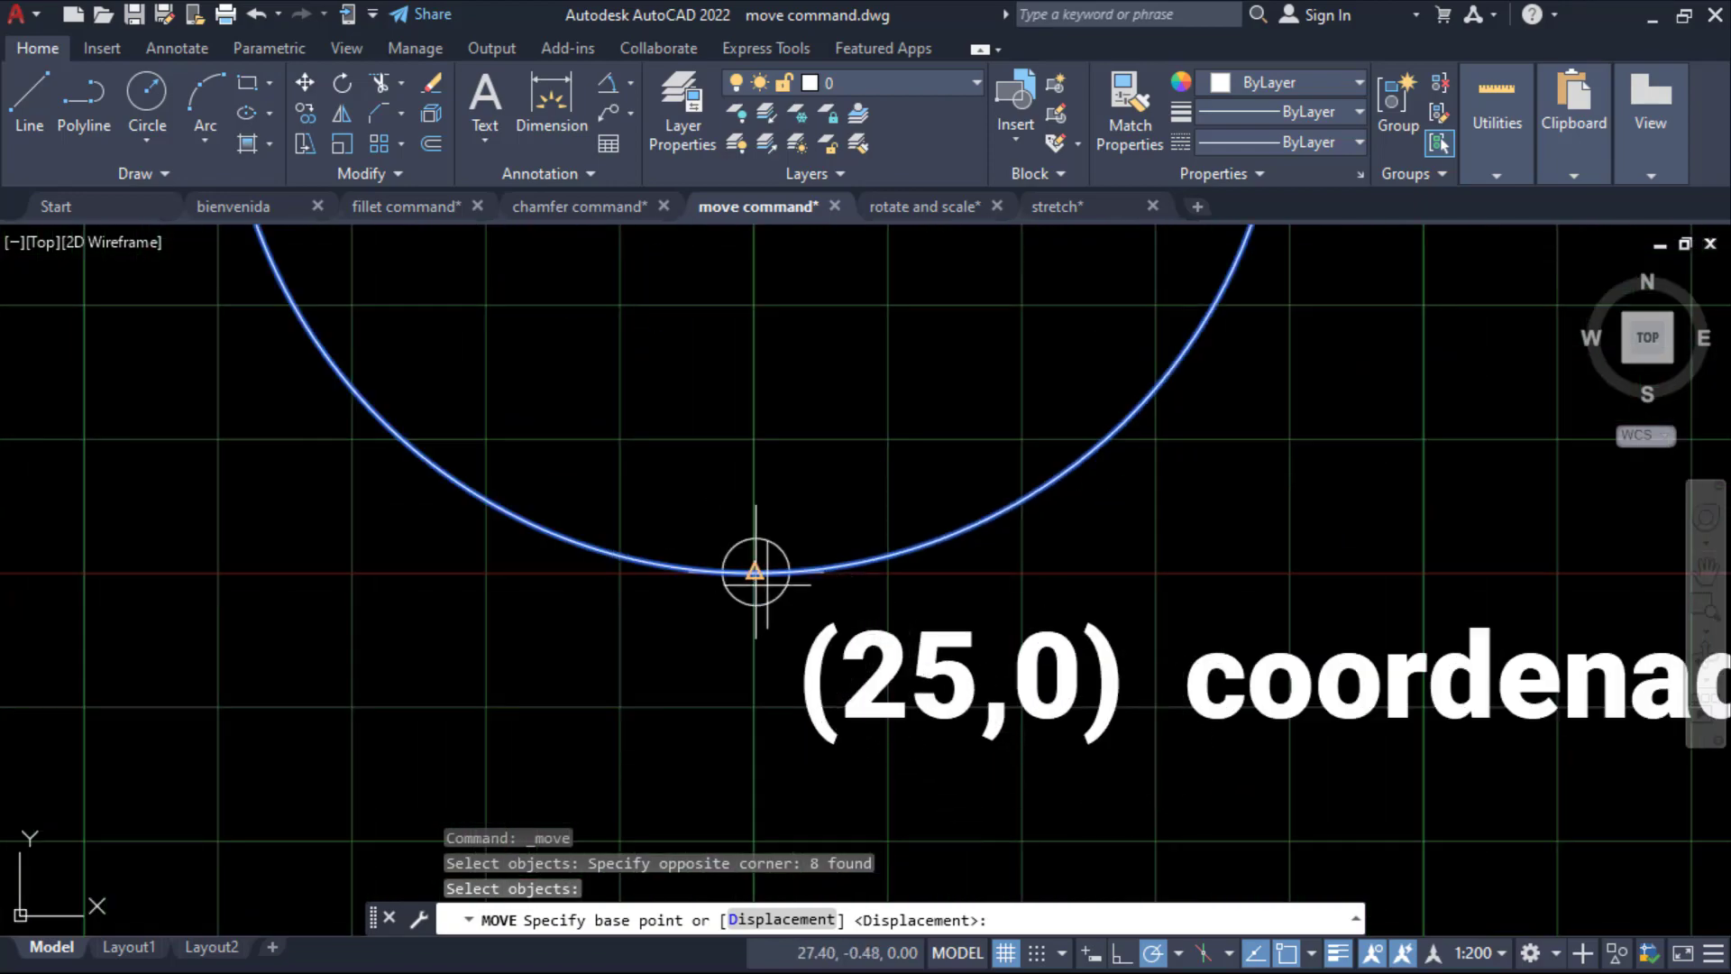
left_click(755, 570)
scroll(959, 715, "down", 5)
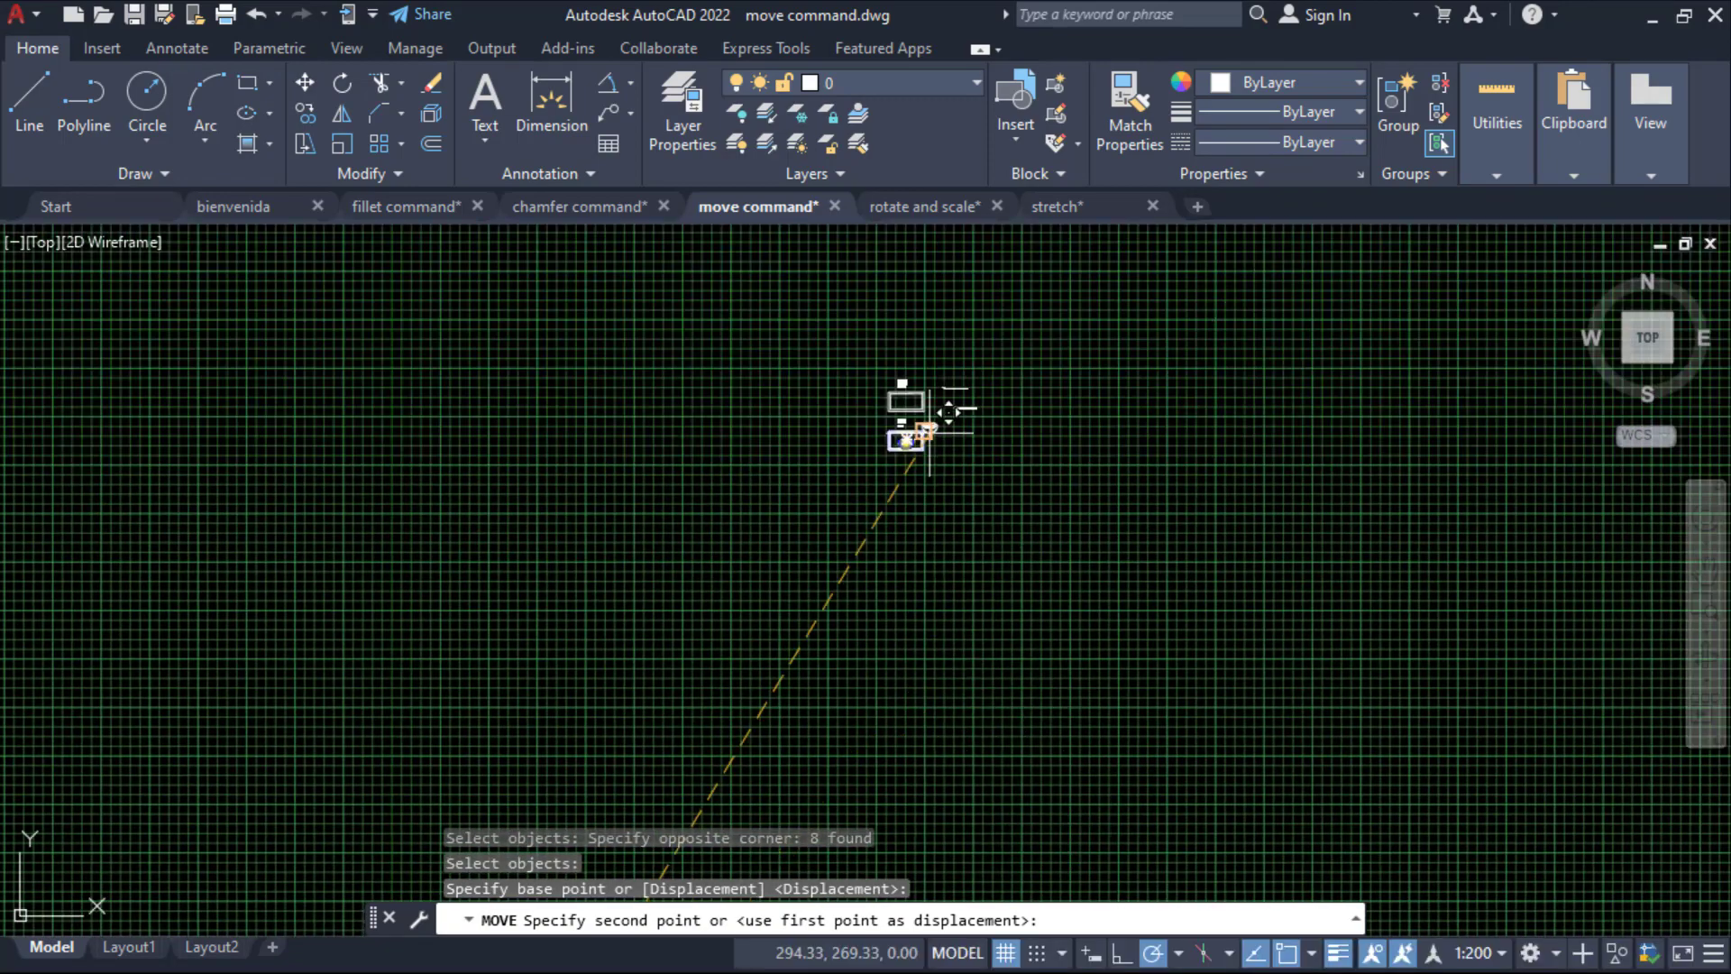
scroll(934, 397, "up", 5)
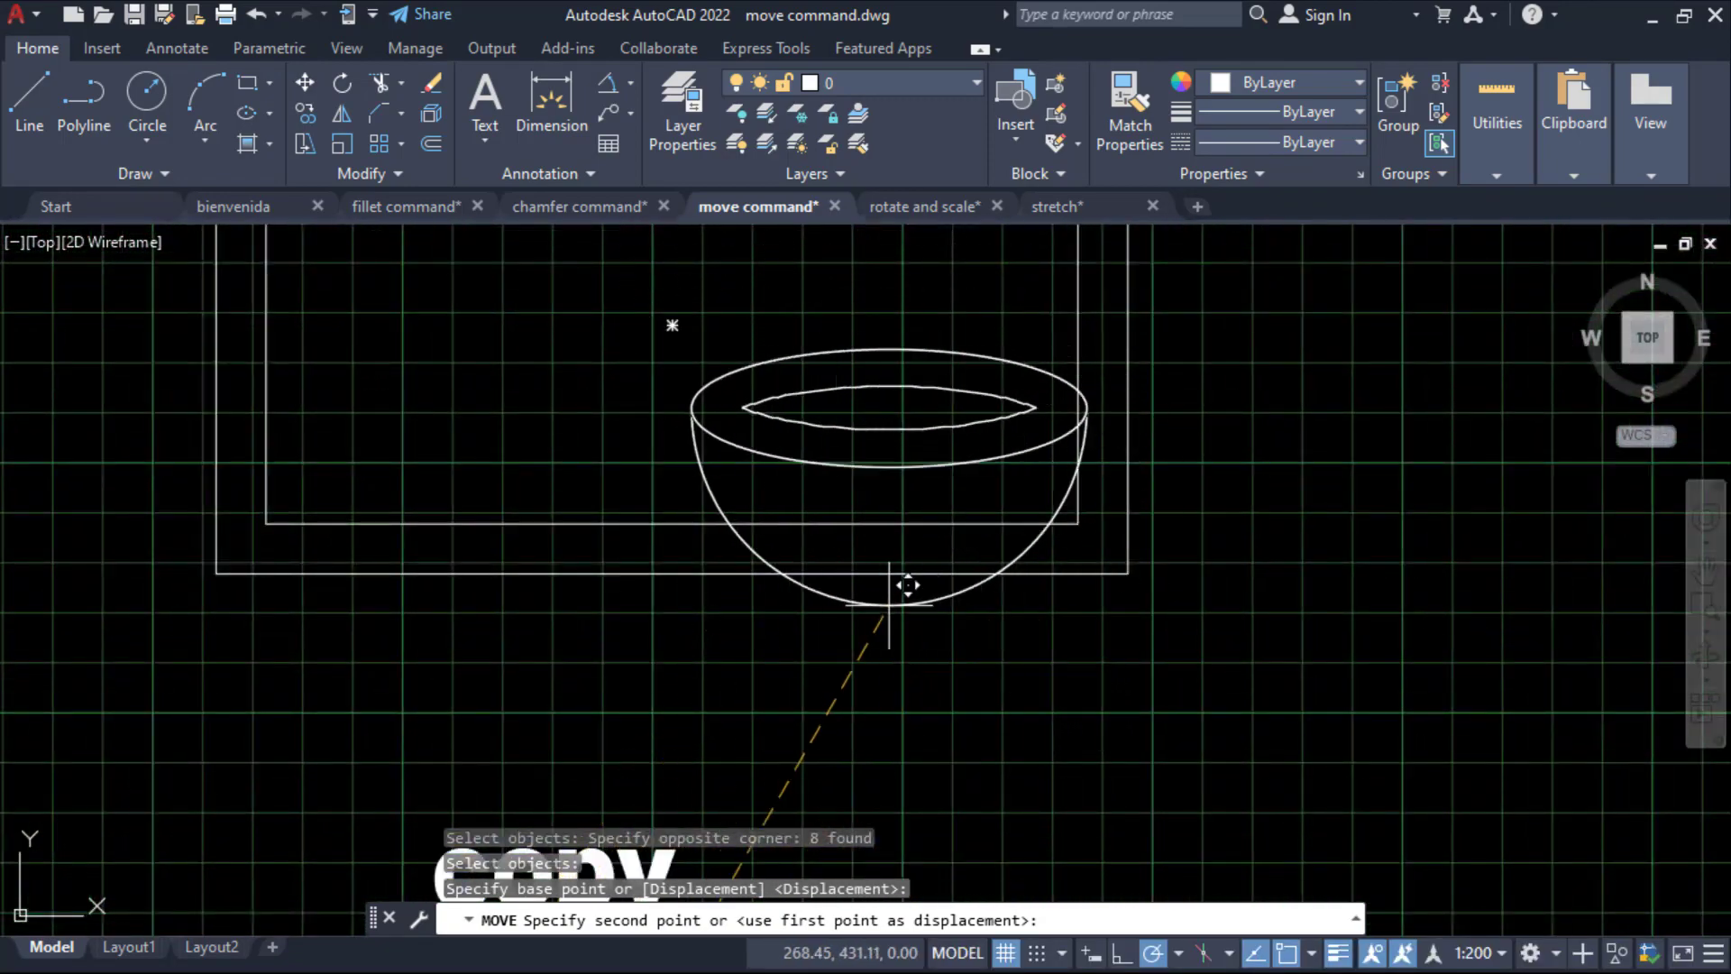
scroll(897, 553, "down", 3)
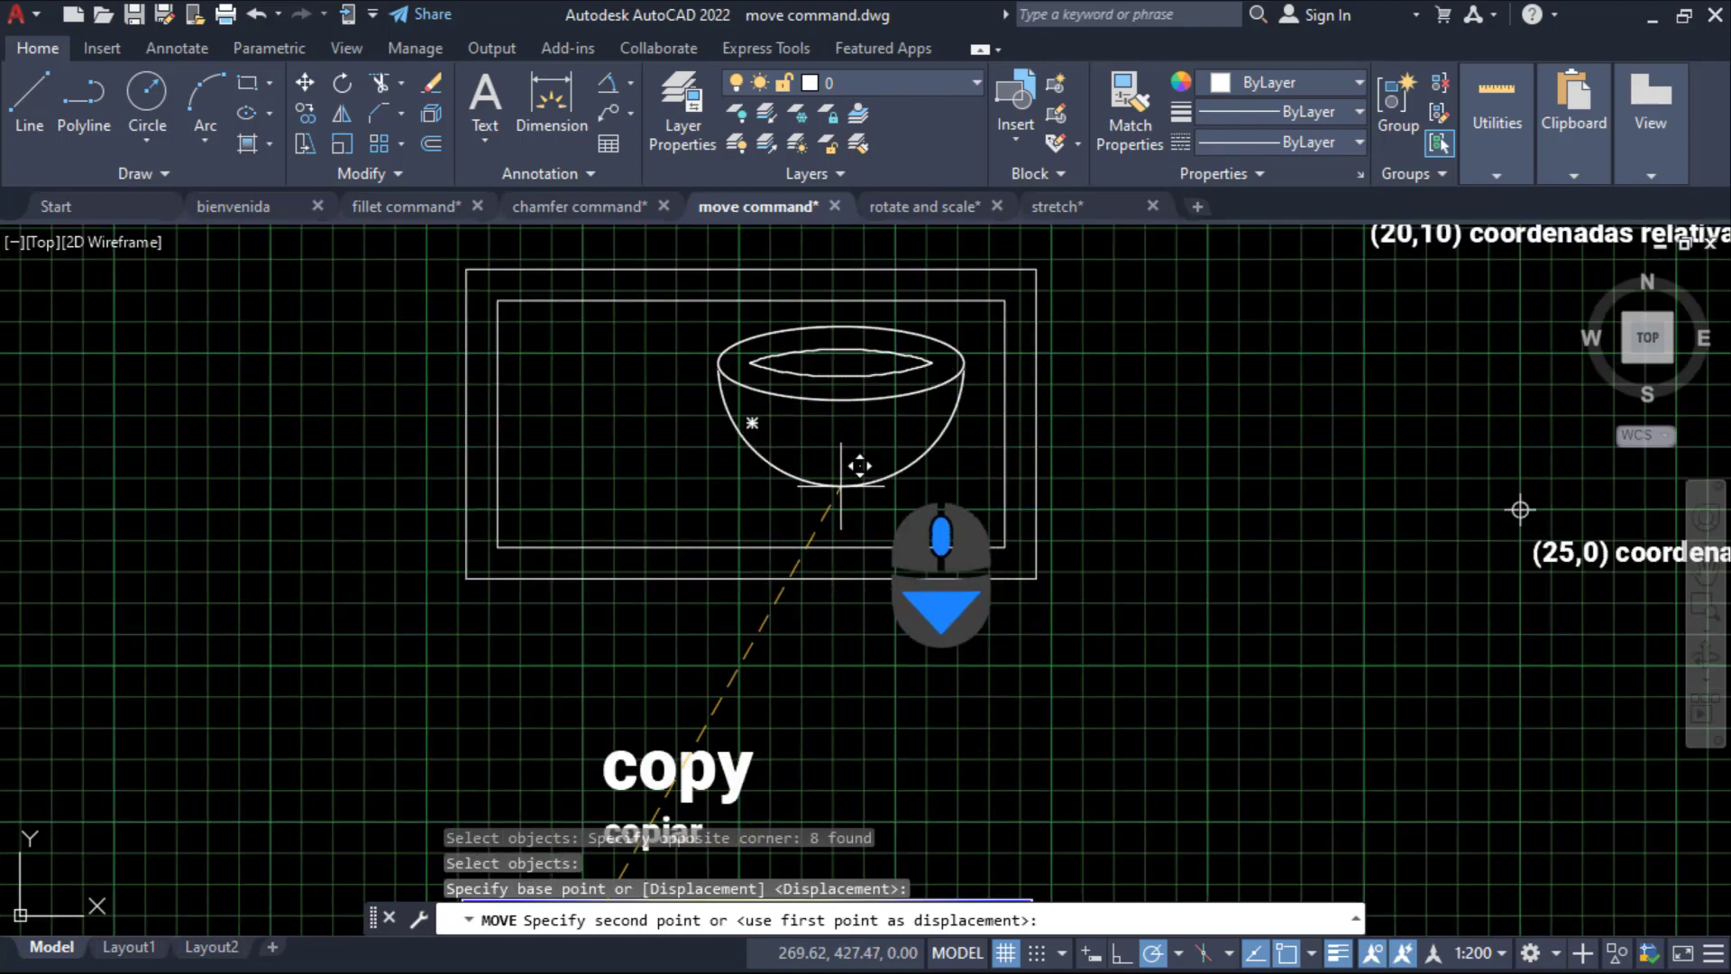
scroll(860, 474, "up", 3)
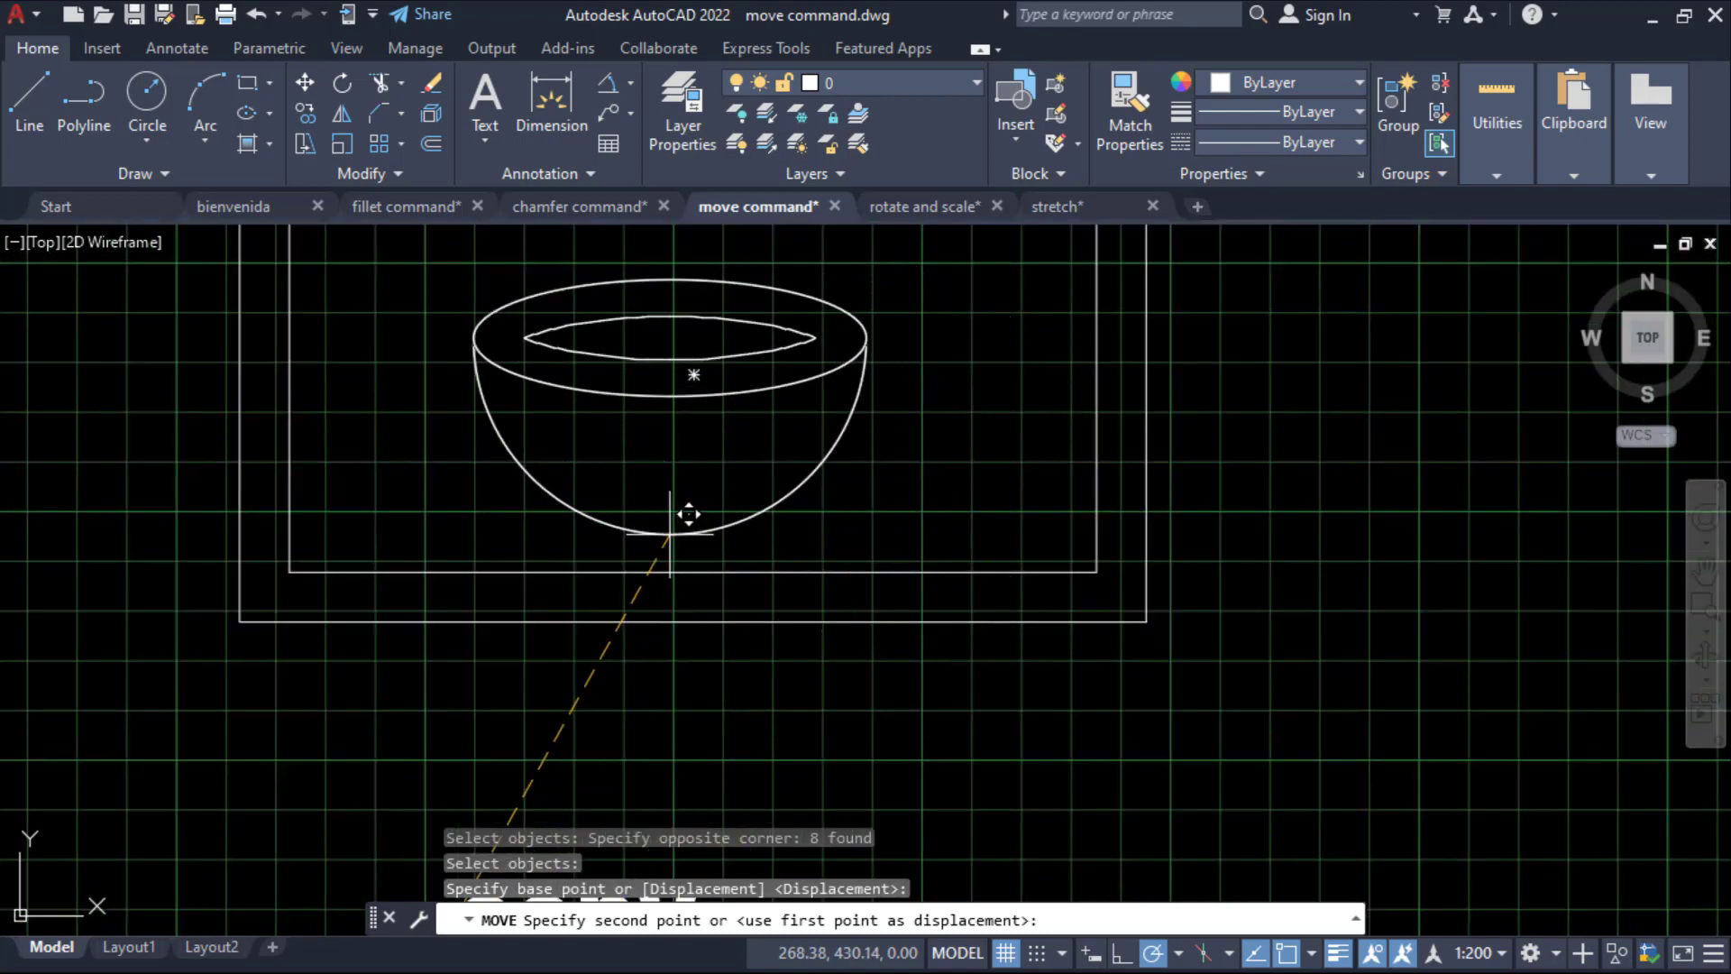
scroll(699, 481, "down", 3)
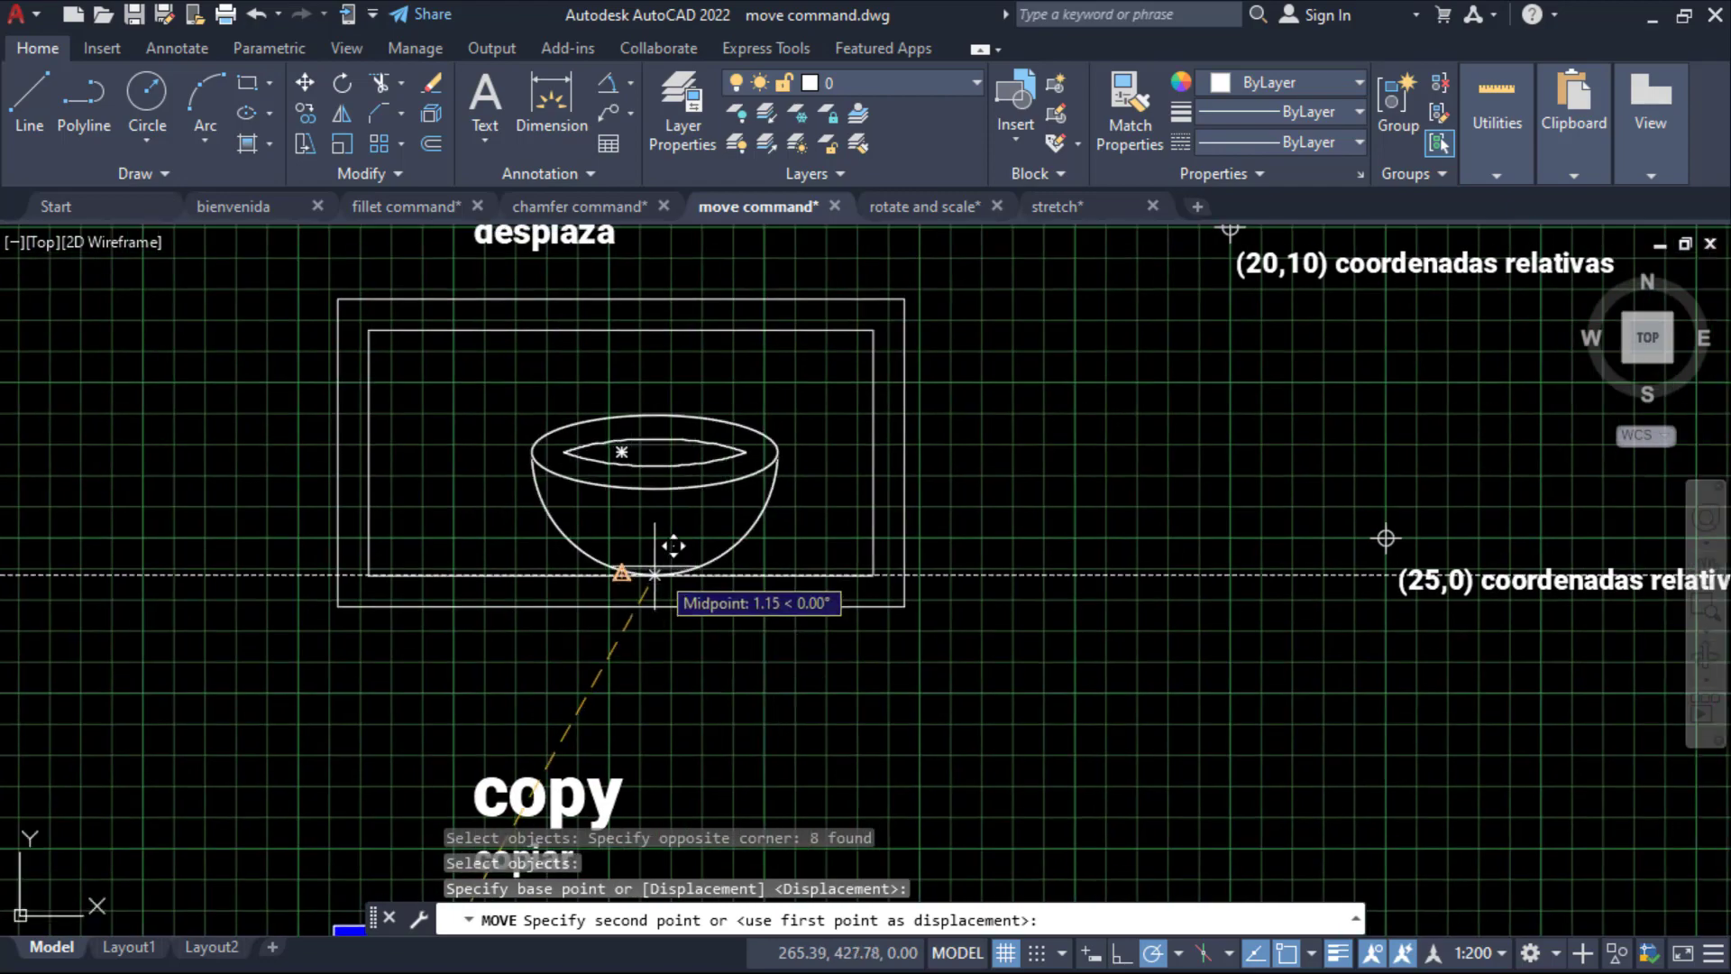
scroll(628, 510, "up", 3)
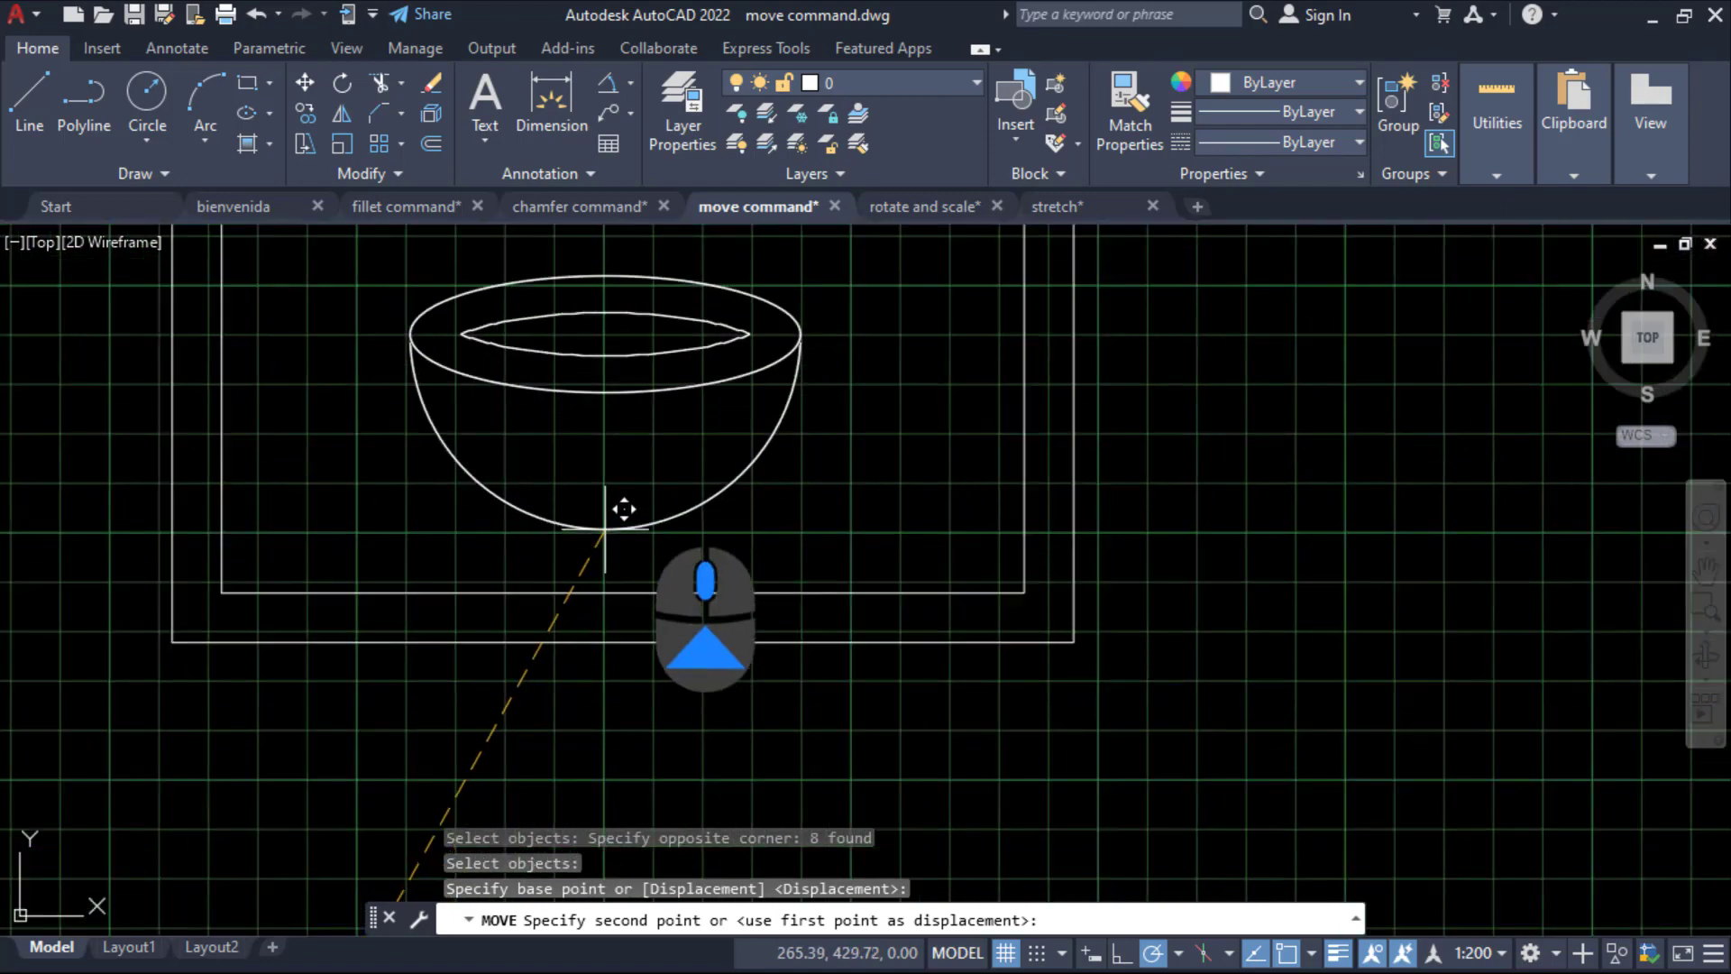
left_click(621, 505)
scroll(614, 688, "down", 3)
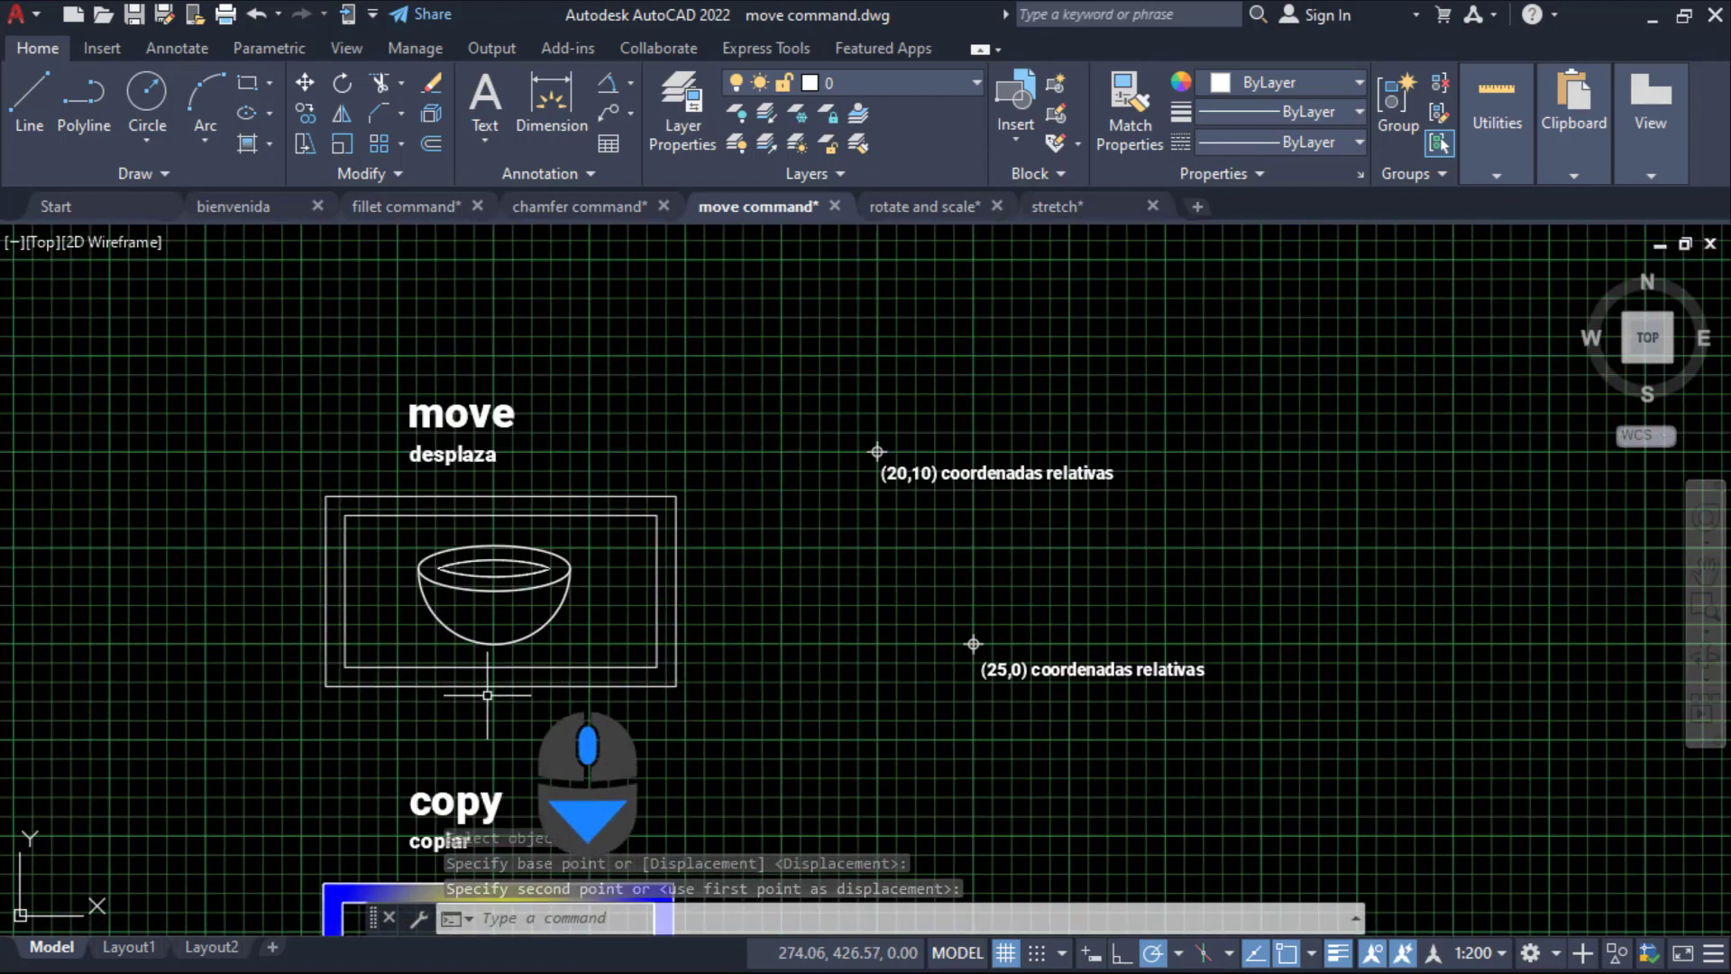
Create a new UCS with its origin at the bowl's bottom midpoint, accepting the default axis directions.
middle_click_drag(898, 741, 800, 734)
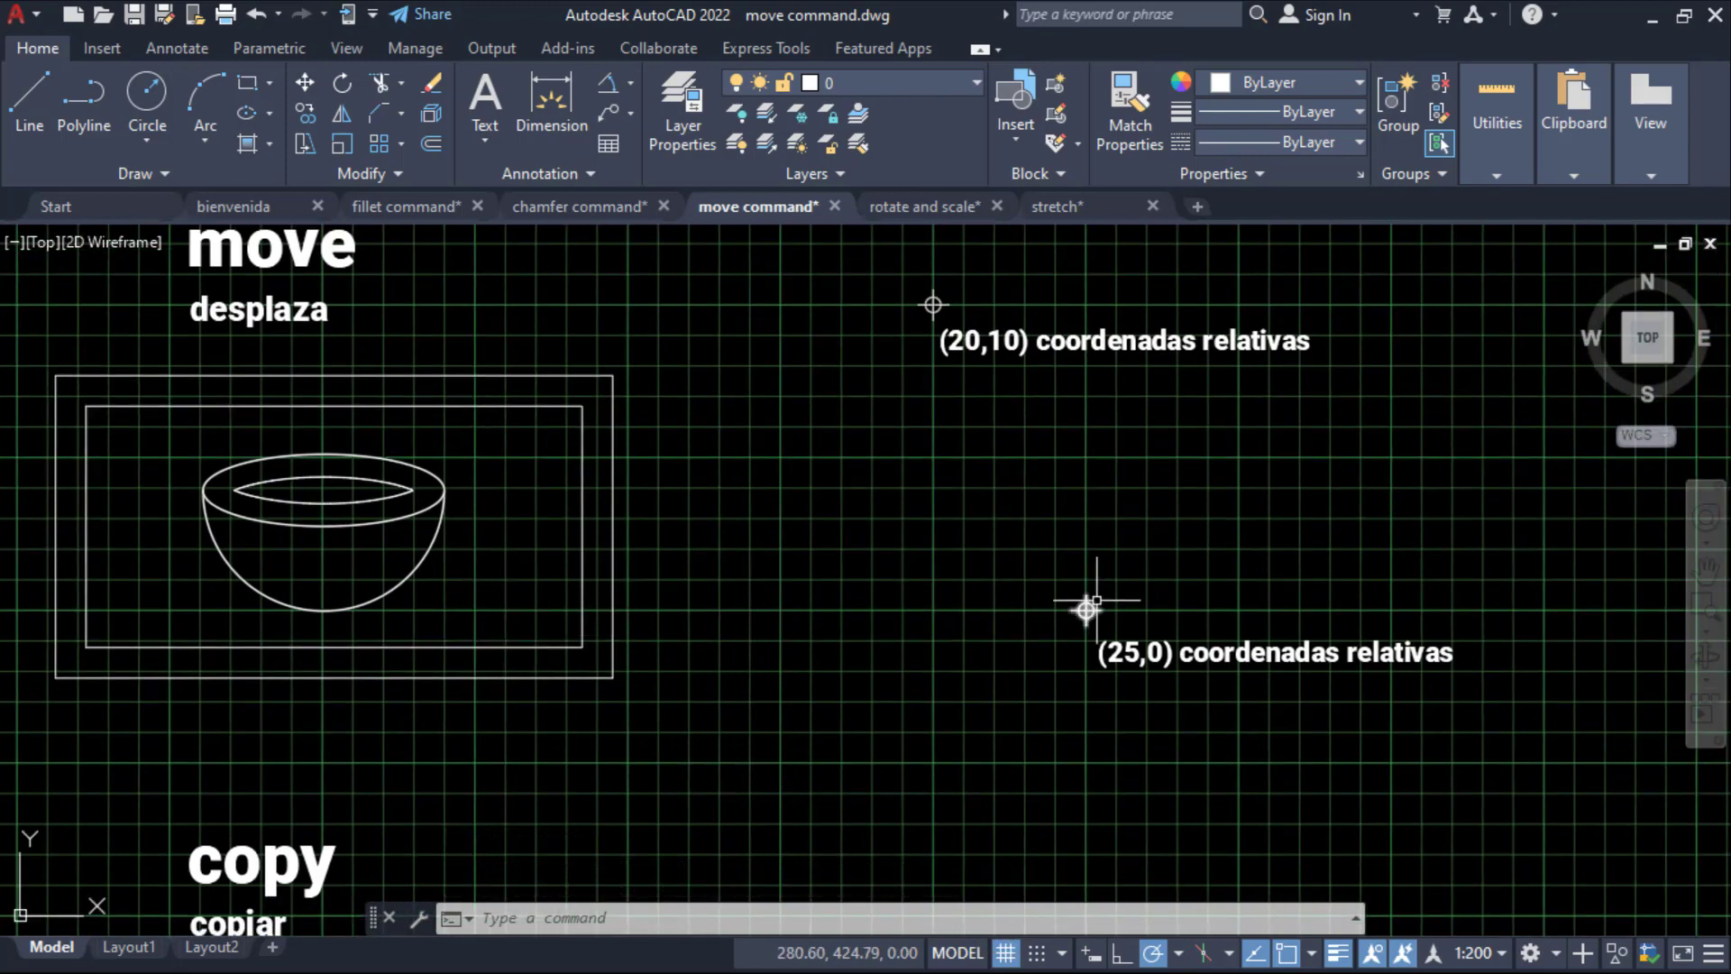
middle_click_drag(639, 622, 664, 676)
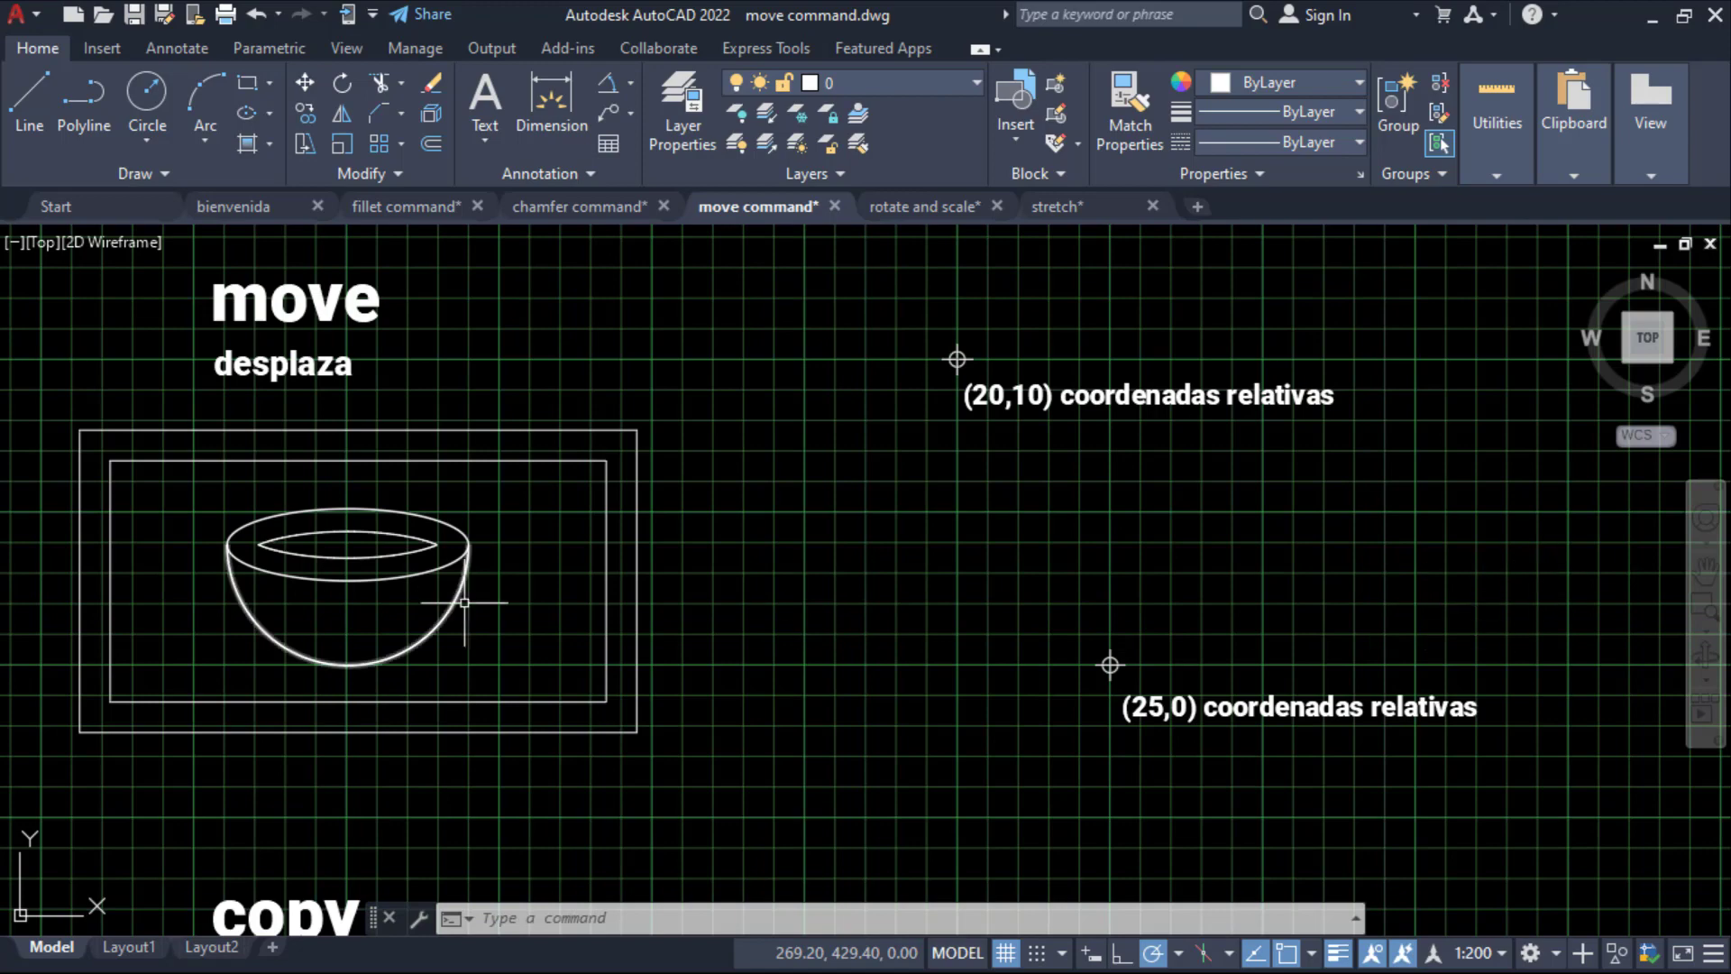
left_click(1663, 435)
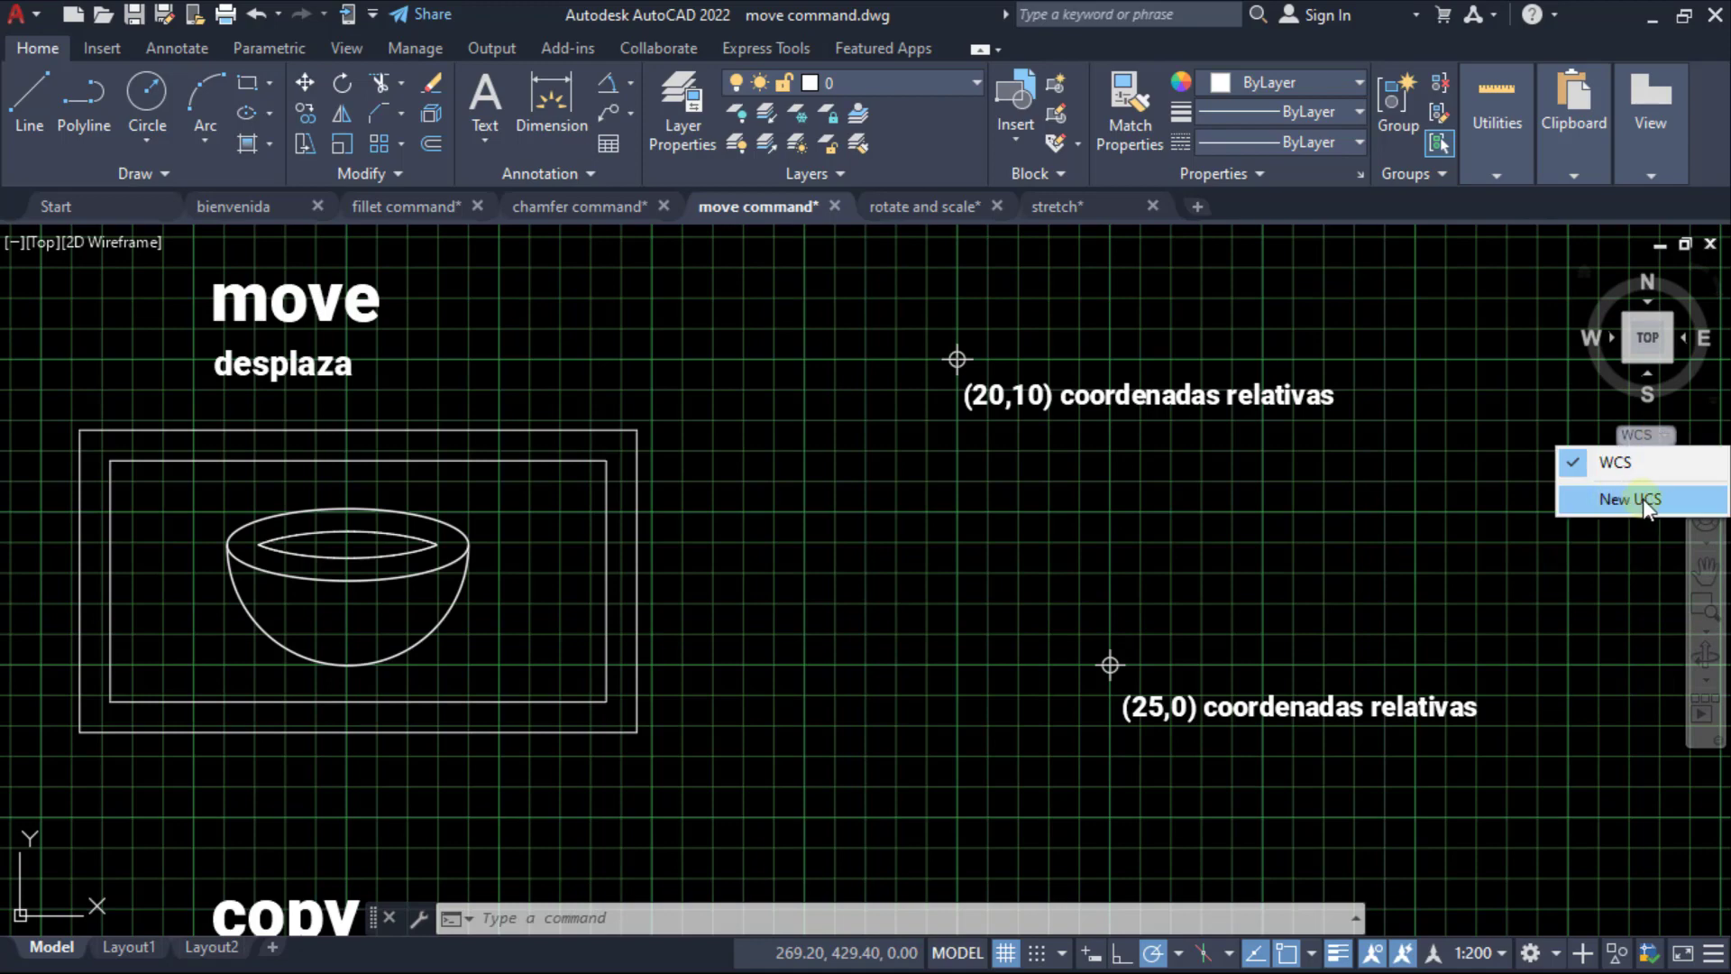
left_click(1647, 502)
scroll(330, 719, "up", 5)
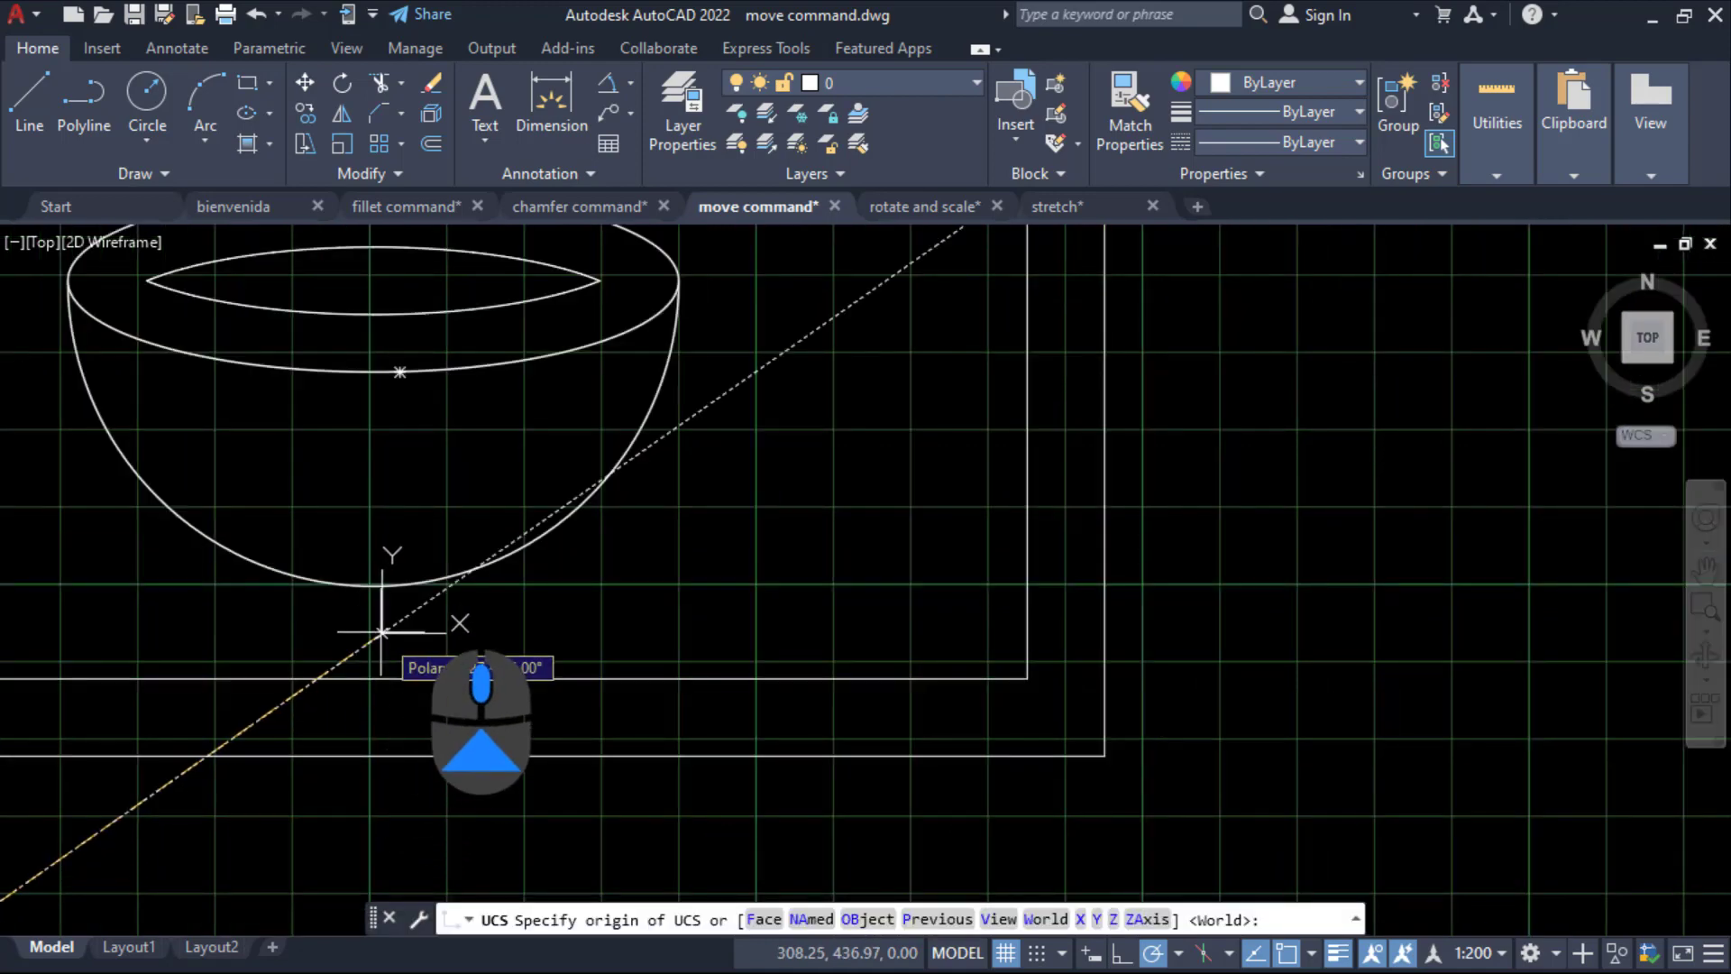
left_click(374, 584)
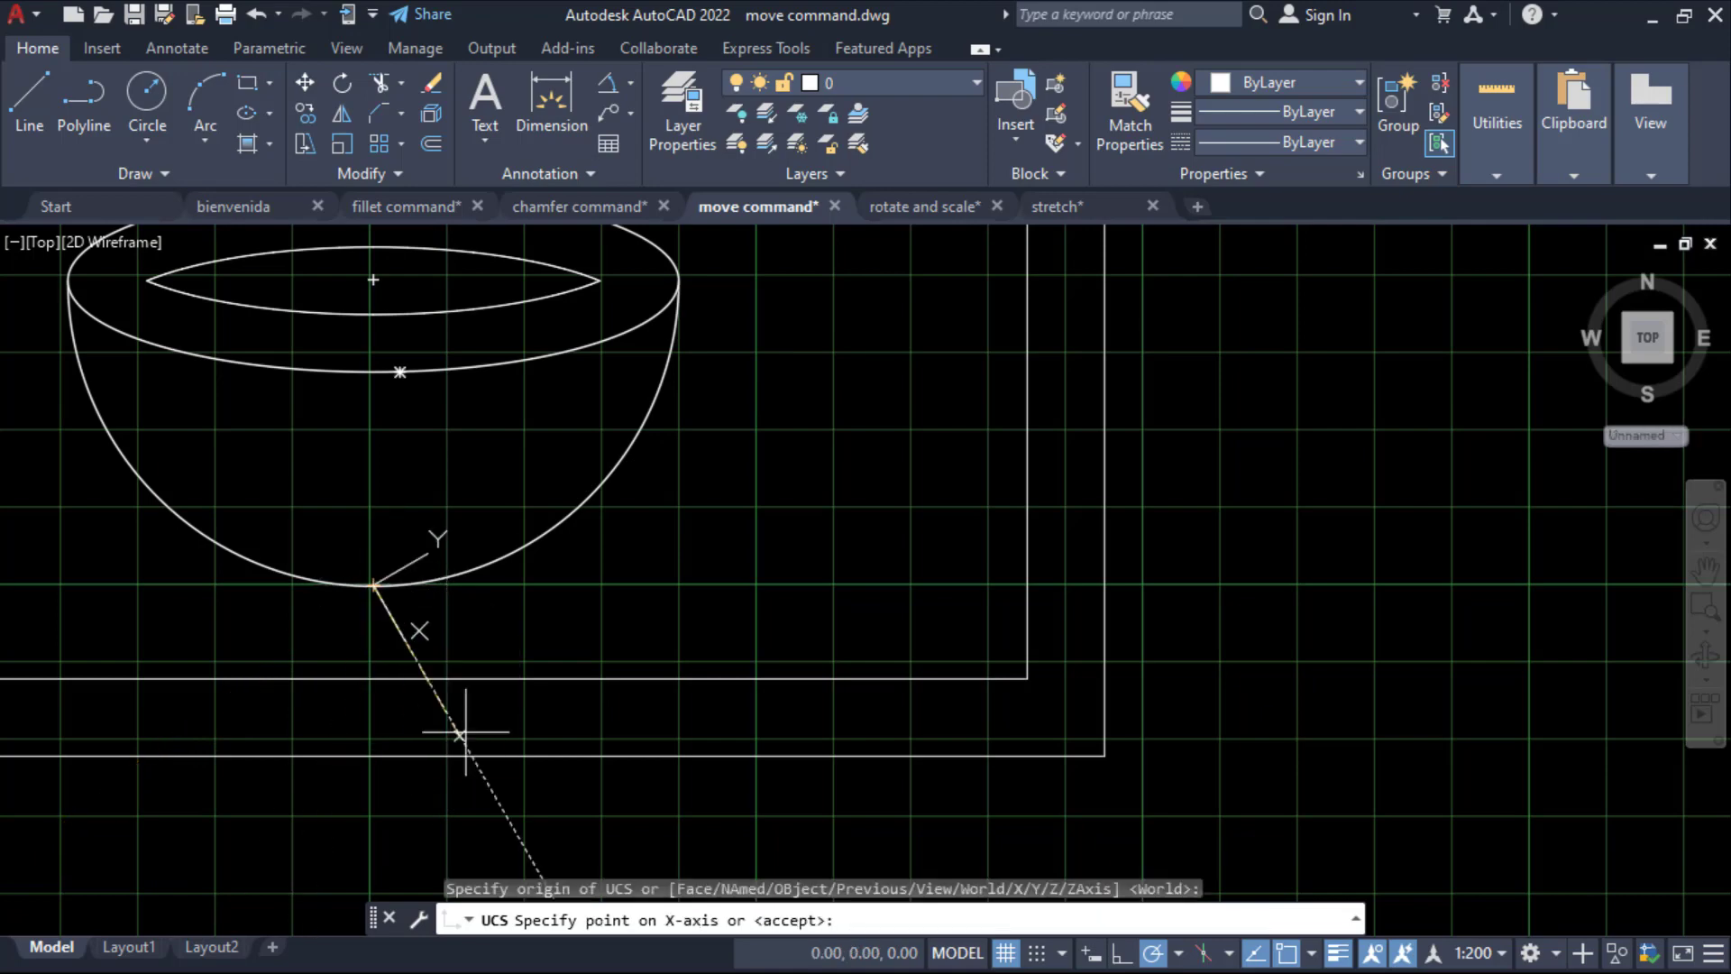
key("Return")
key("Return")
Move the bowl from its bottom midpoint to the coordinates 25,0 in the new UCS.
scroll(665, 649, "down", 3)
middle_click_drag(1066, 620, 799, 658)
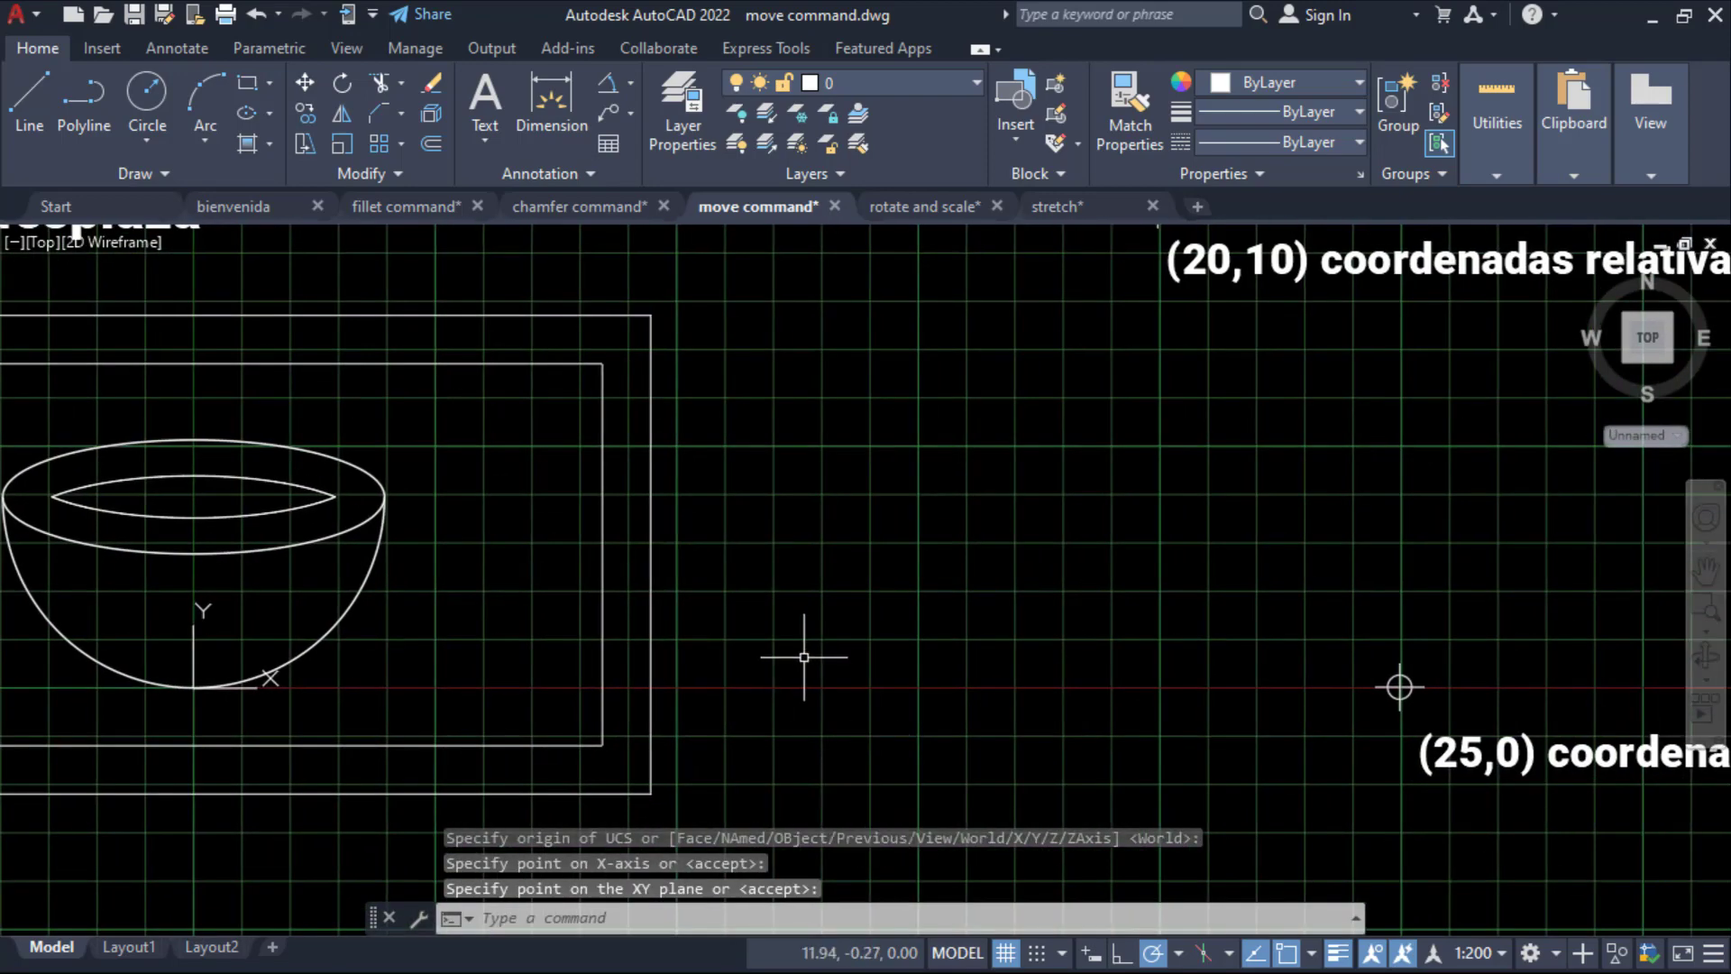
scroll(842, 657, "down", 3)
mouse_move(896, 629)
middle_mouse_down()
mouse_move(843, 624)
mouse_move(910, 666)
middle_mouse_up()
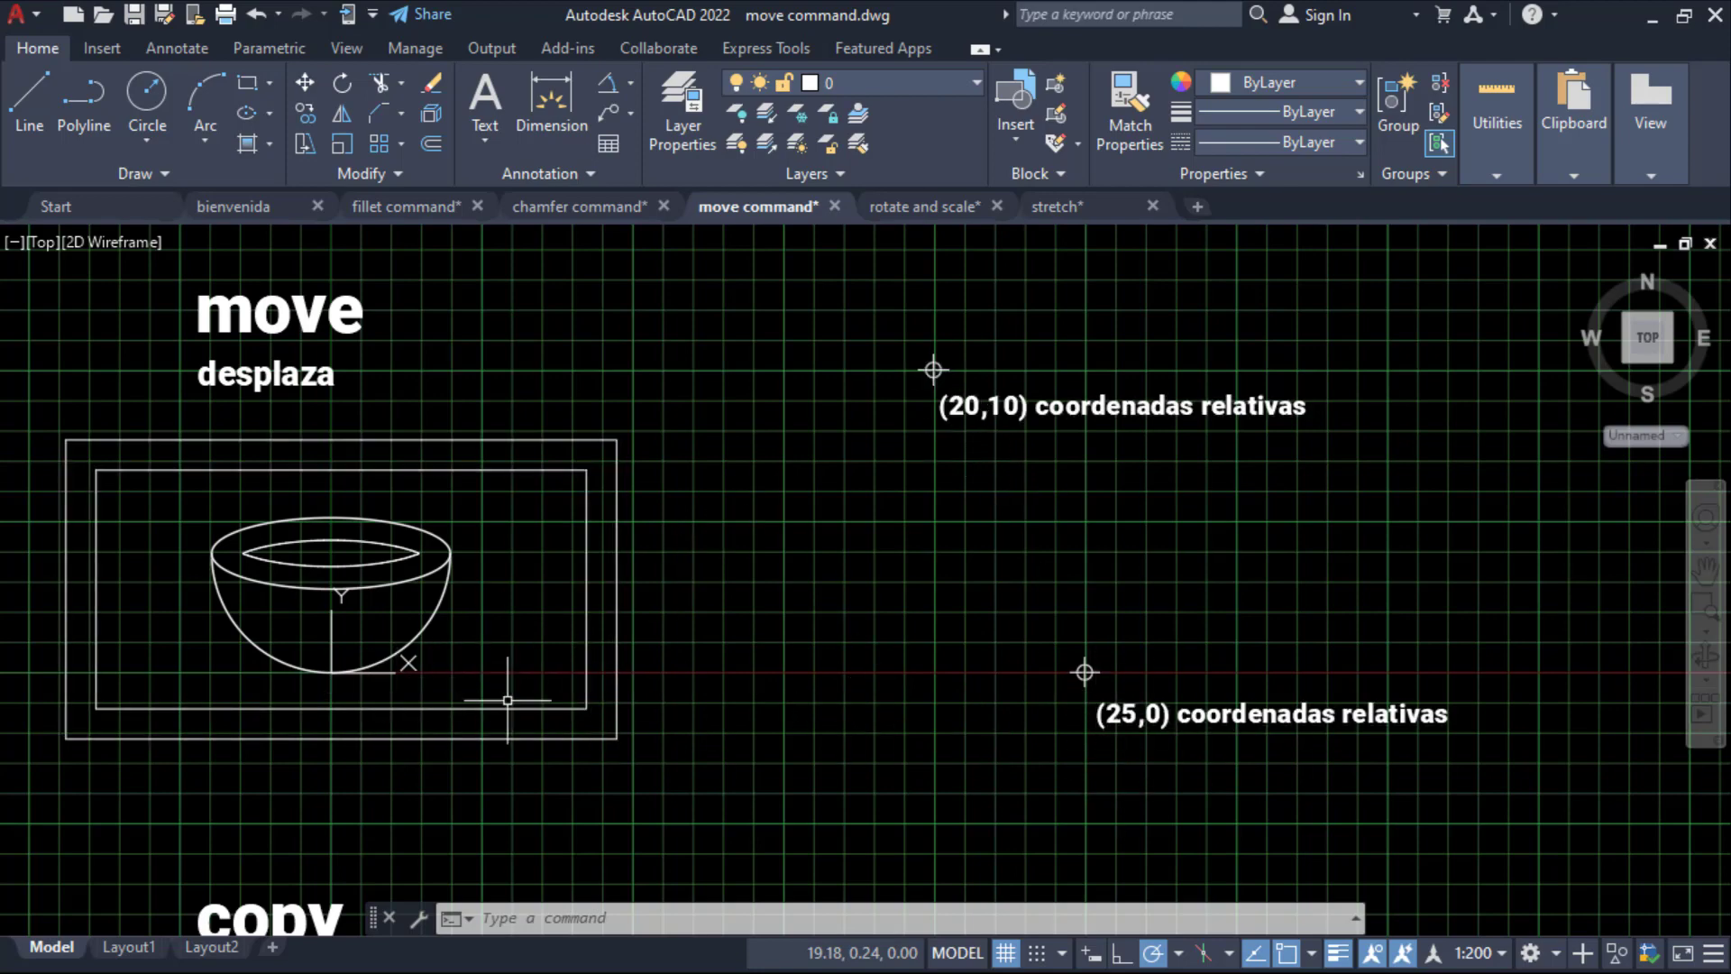
scroll(358, 694, "up", 3)
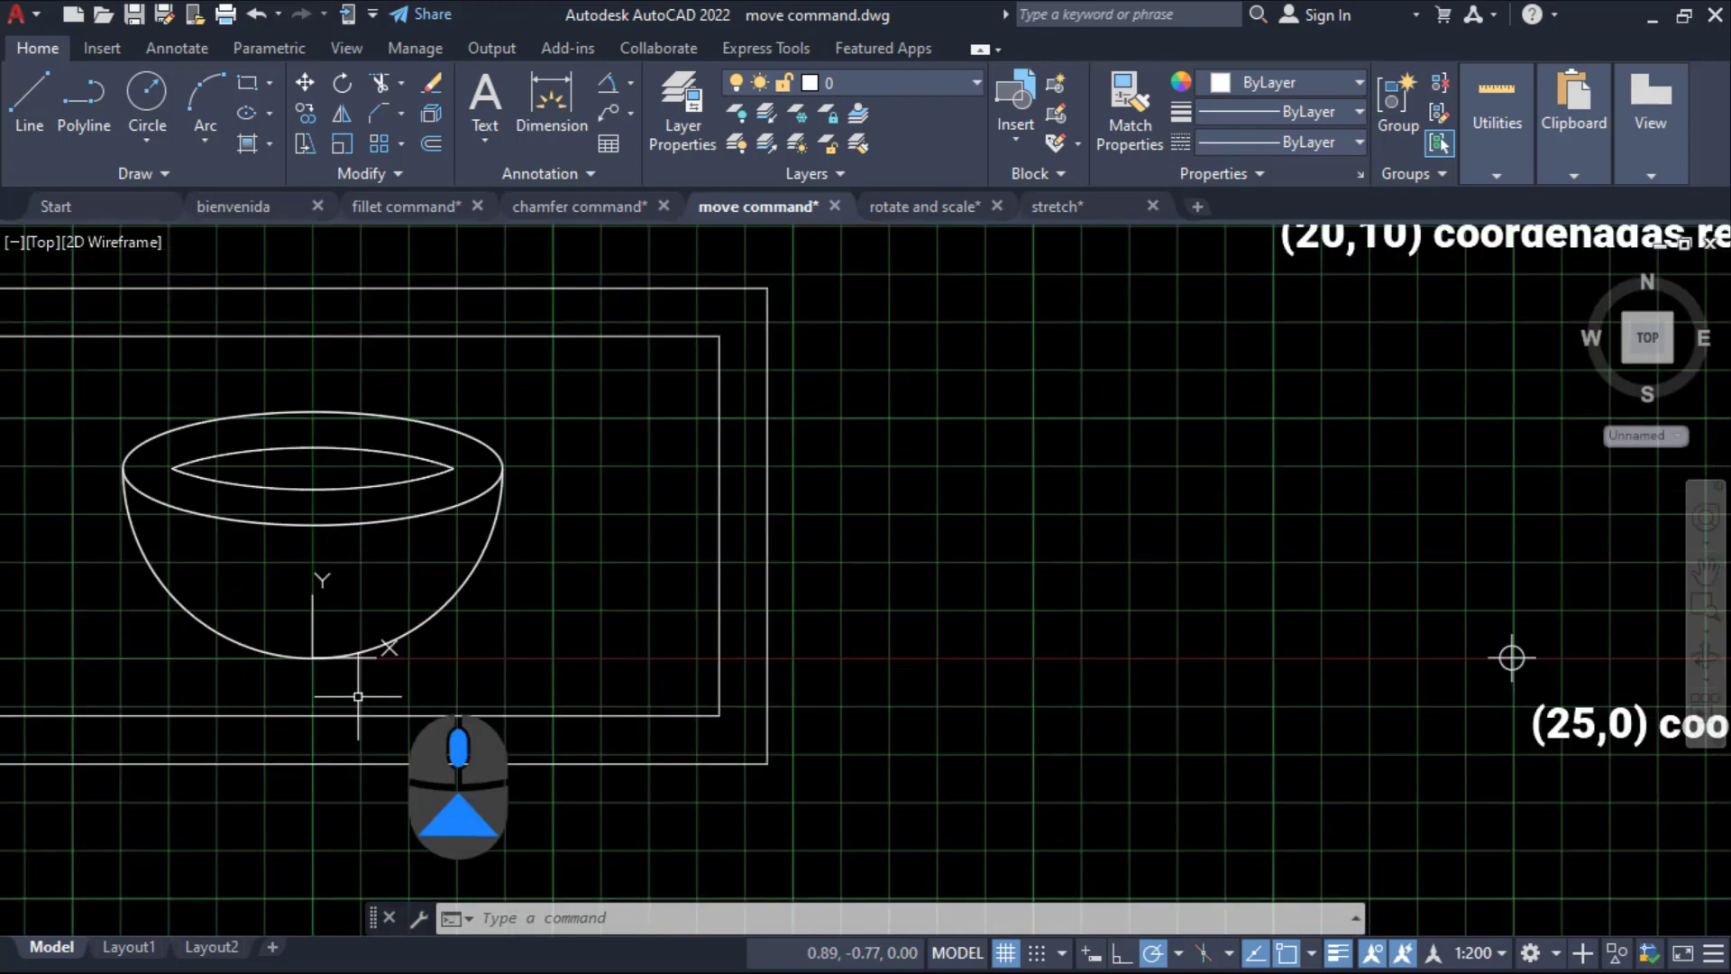
scroll(358, 694, "down", 3)
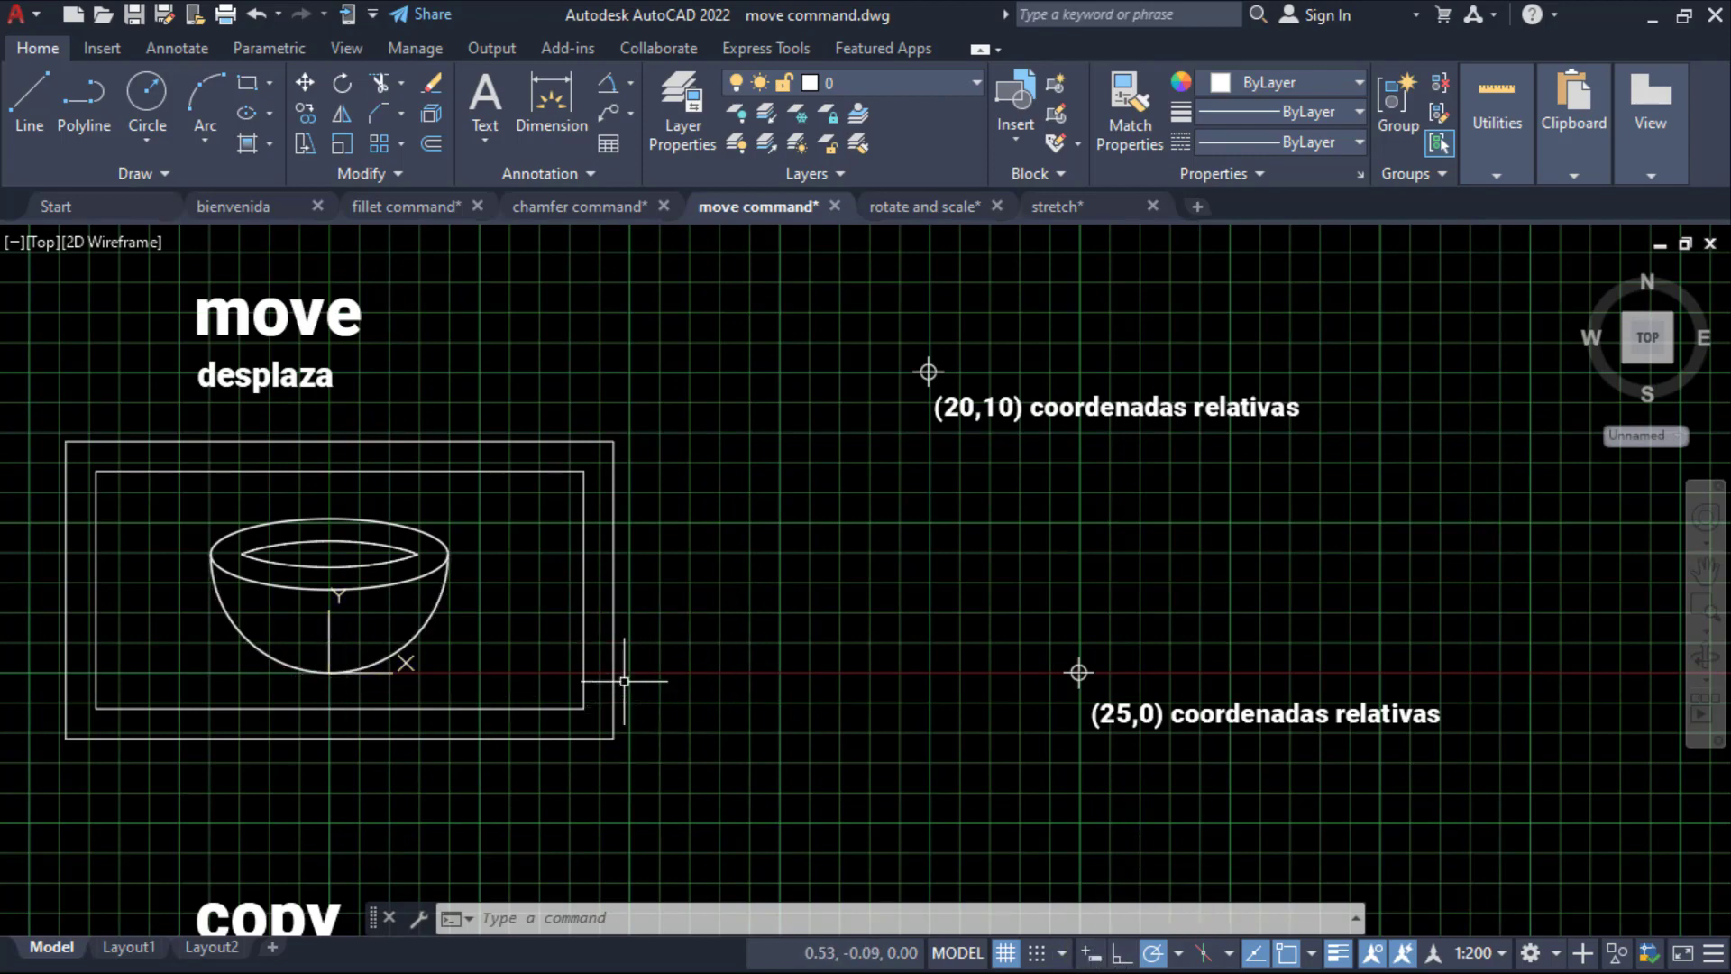
mouse_move(388, 710)
middle_mouse_down()
mouse_move(434, 724)
mouse_move(378, 704)
middle_mouse_up()
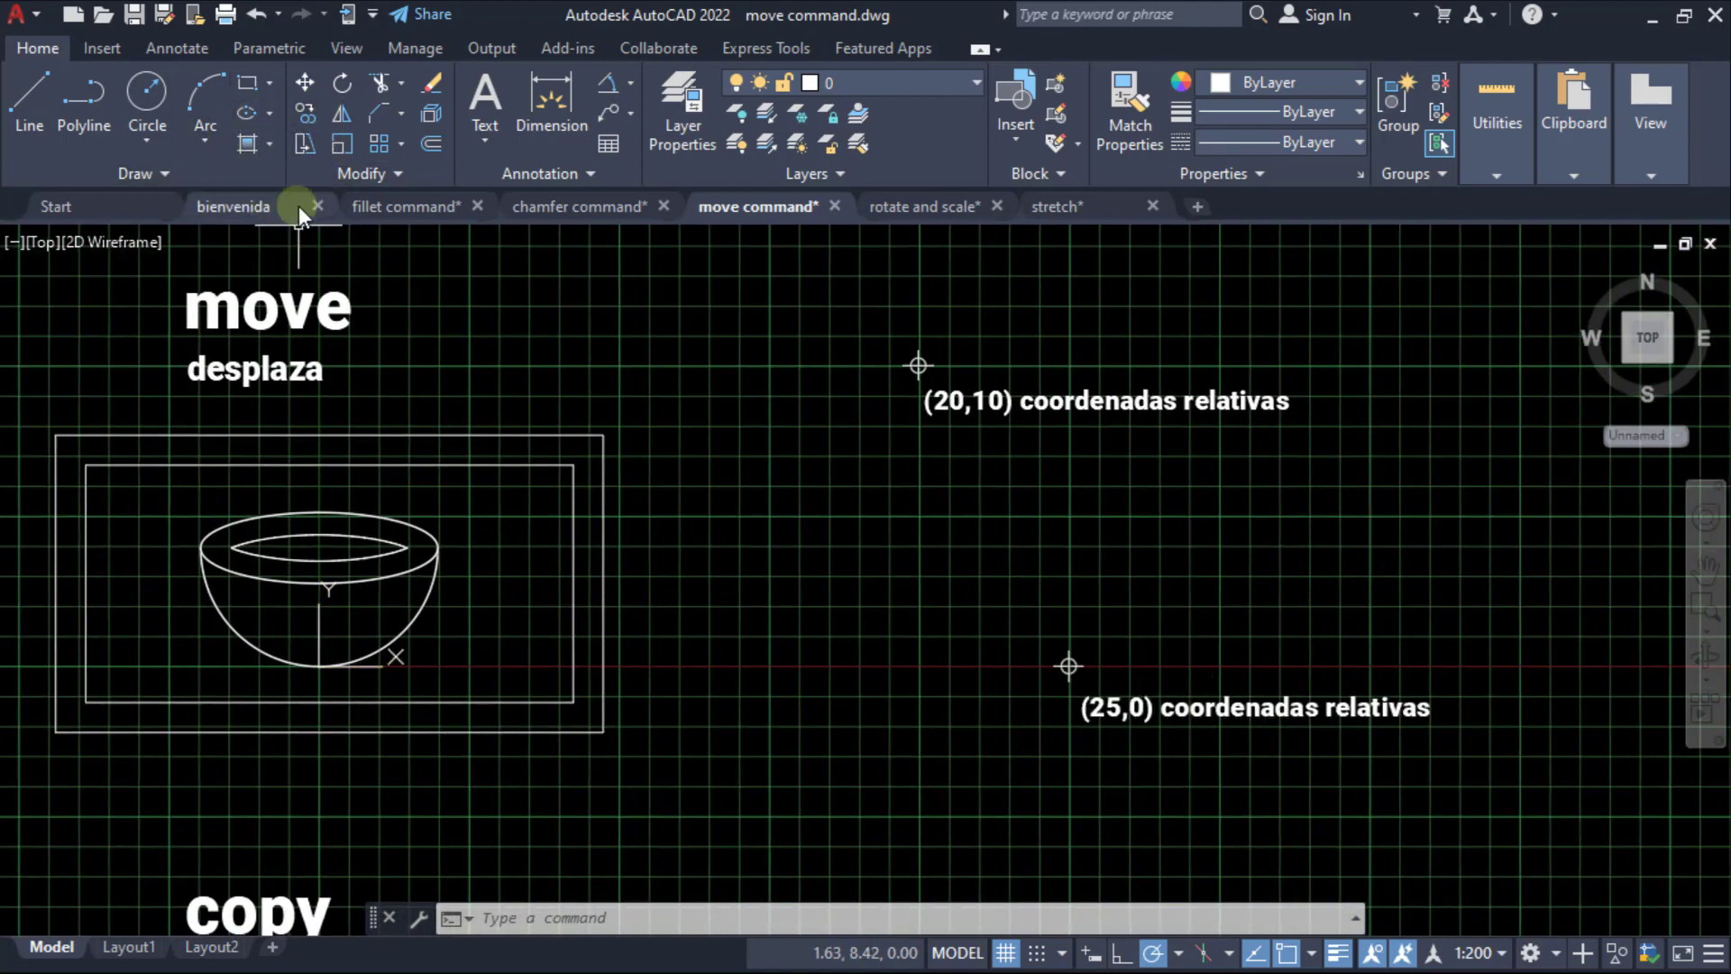
left_click(306, 83)
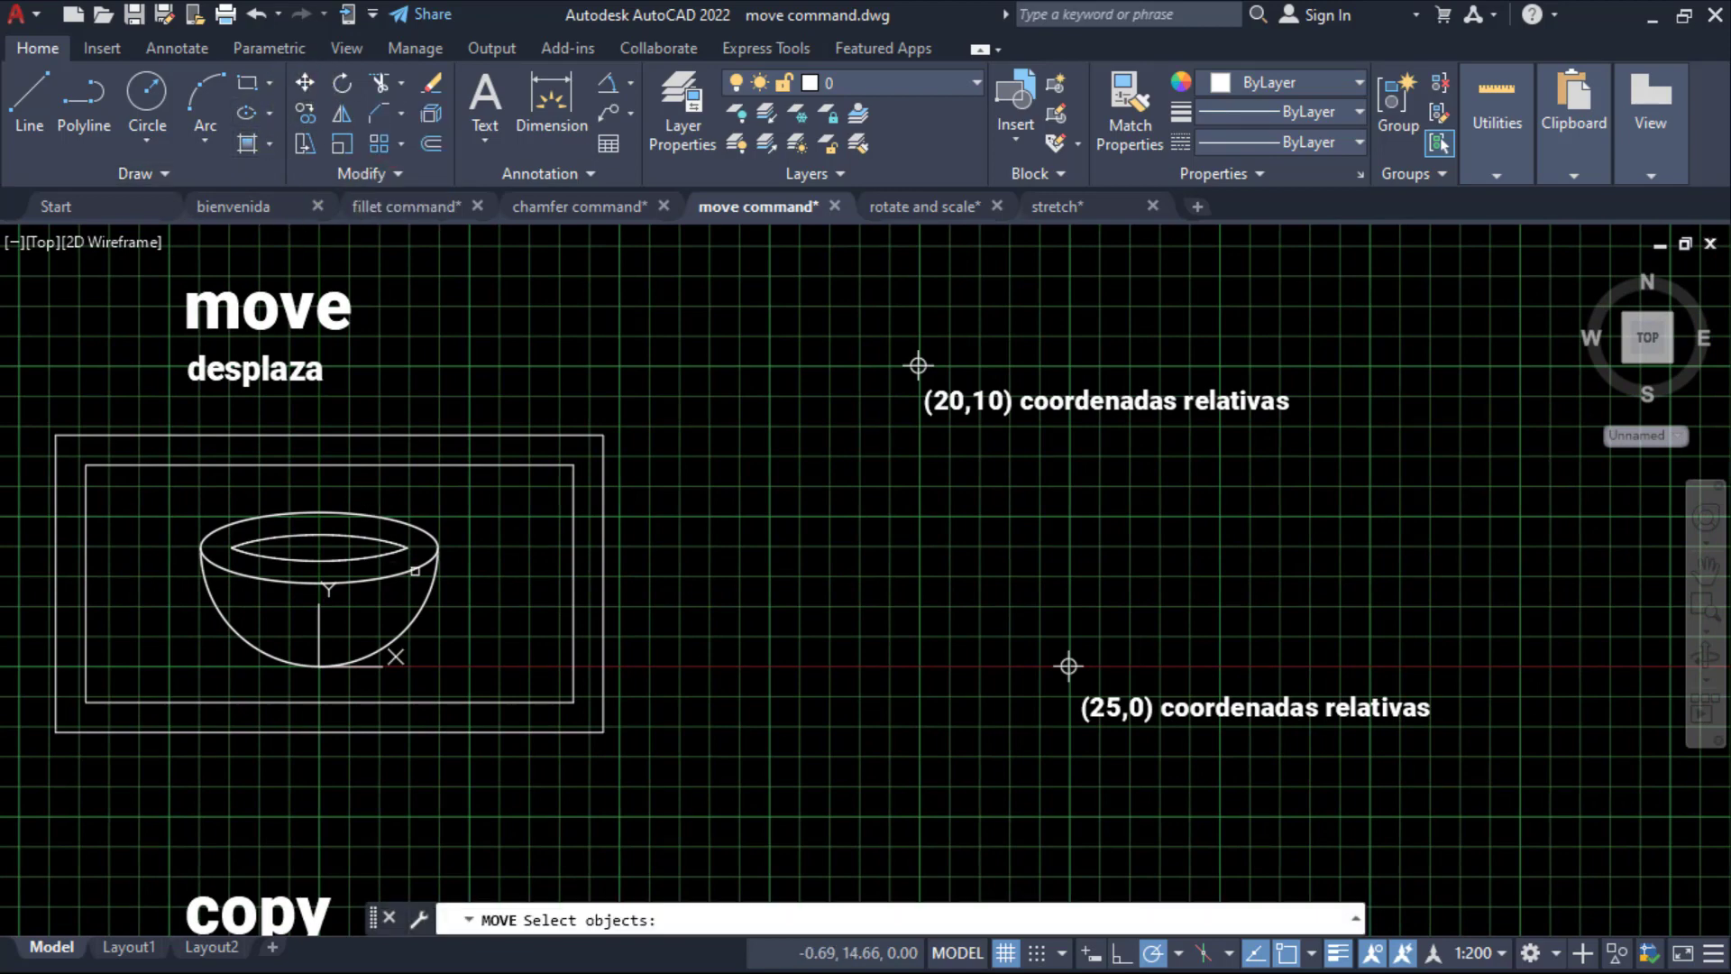
left_click(495, 665)
left_click(207, 517)
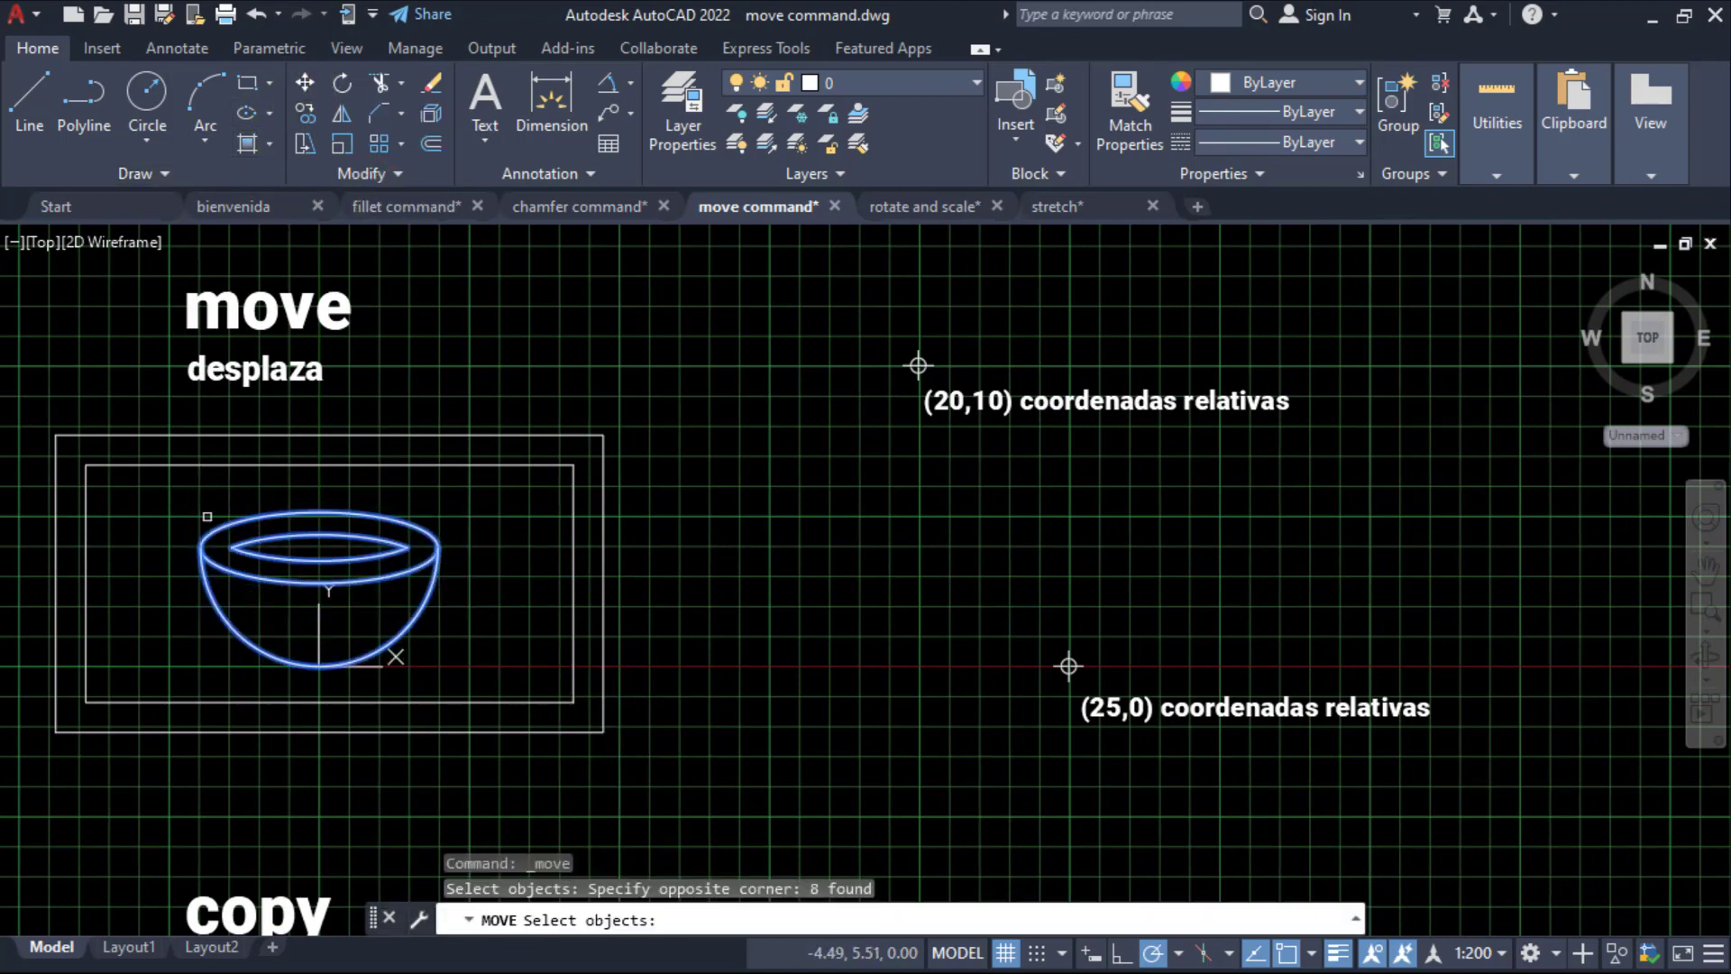
key("Return")
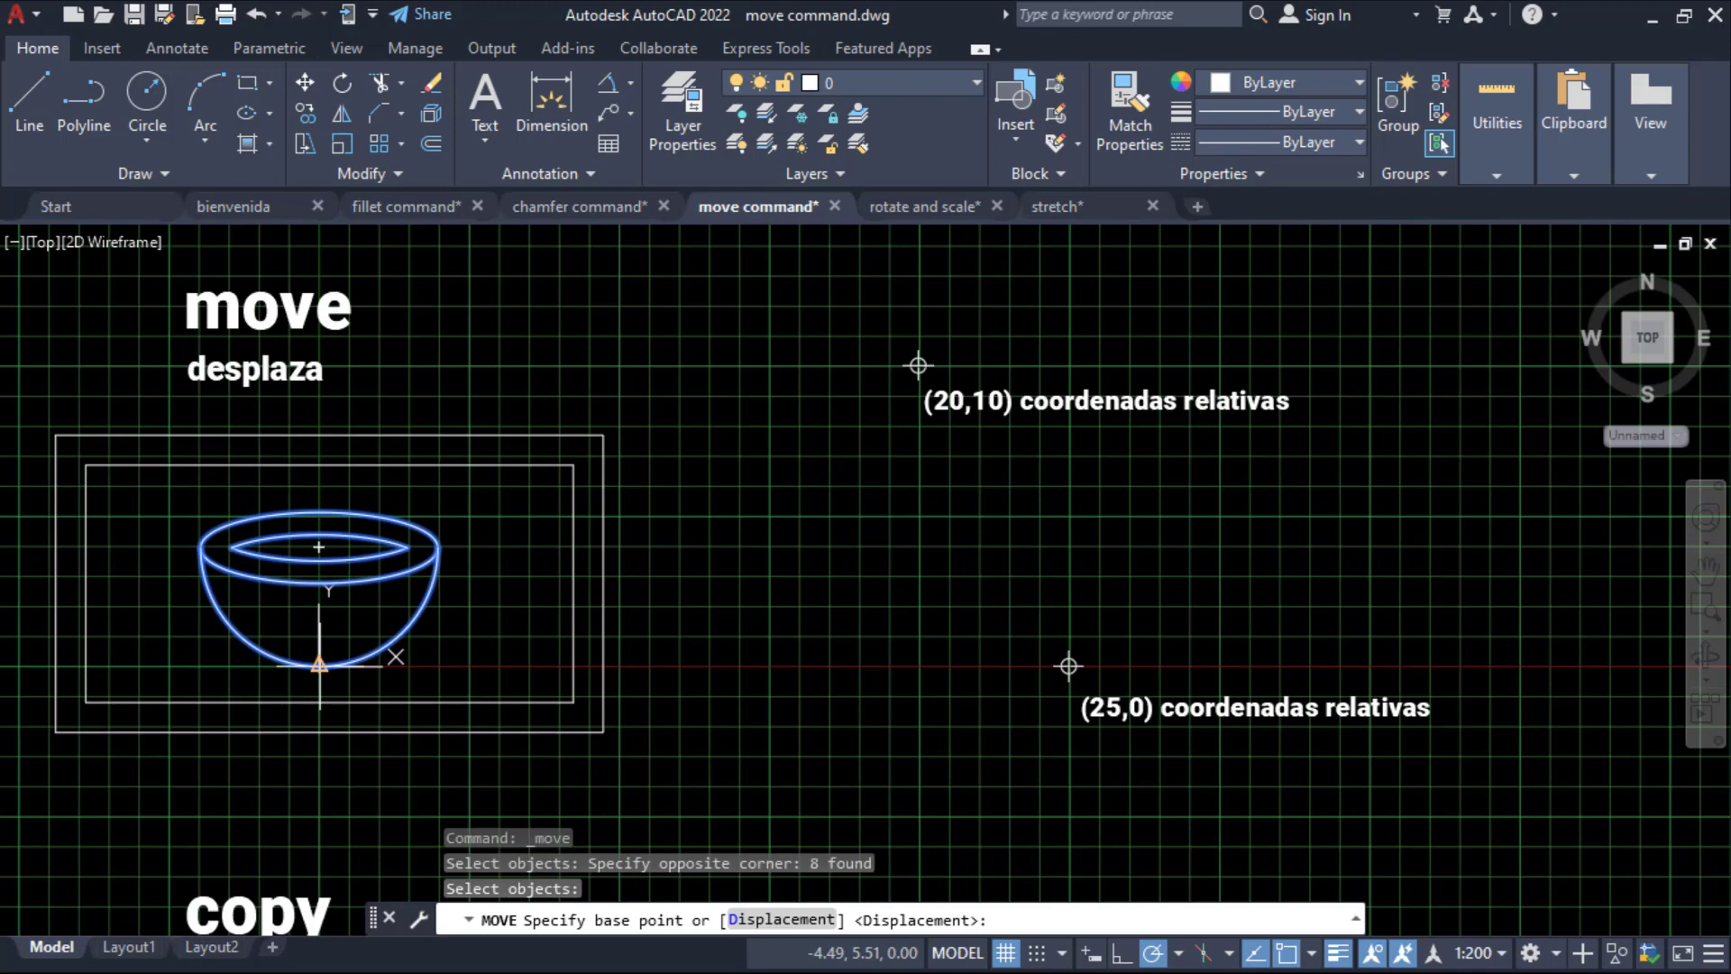
left_click(320, 665)
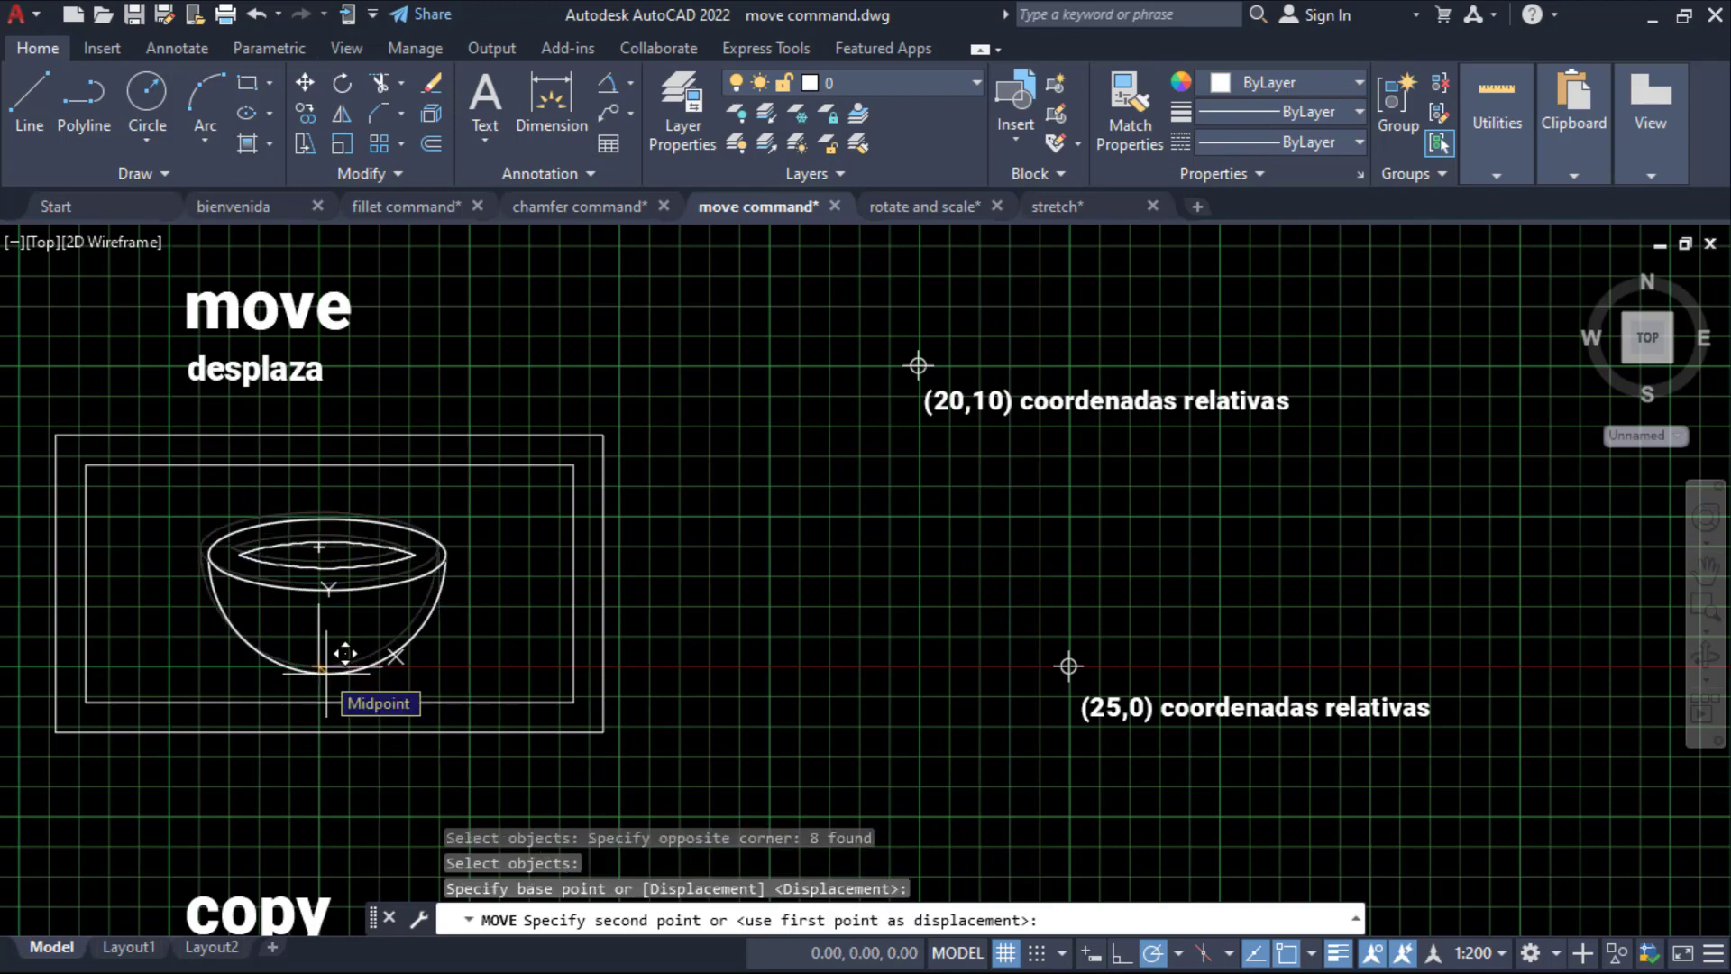
type("25")
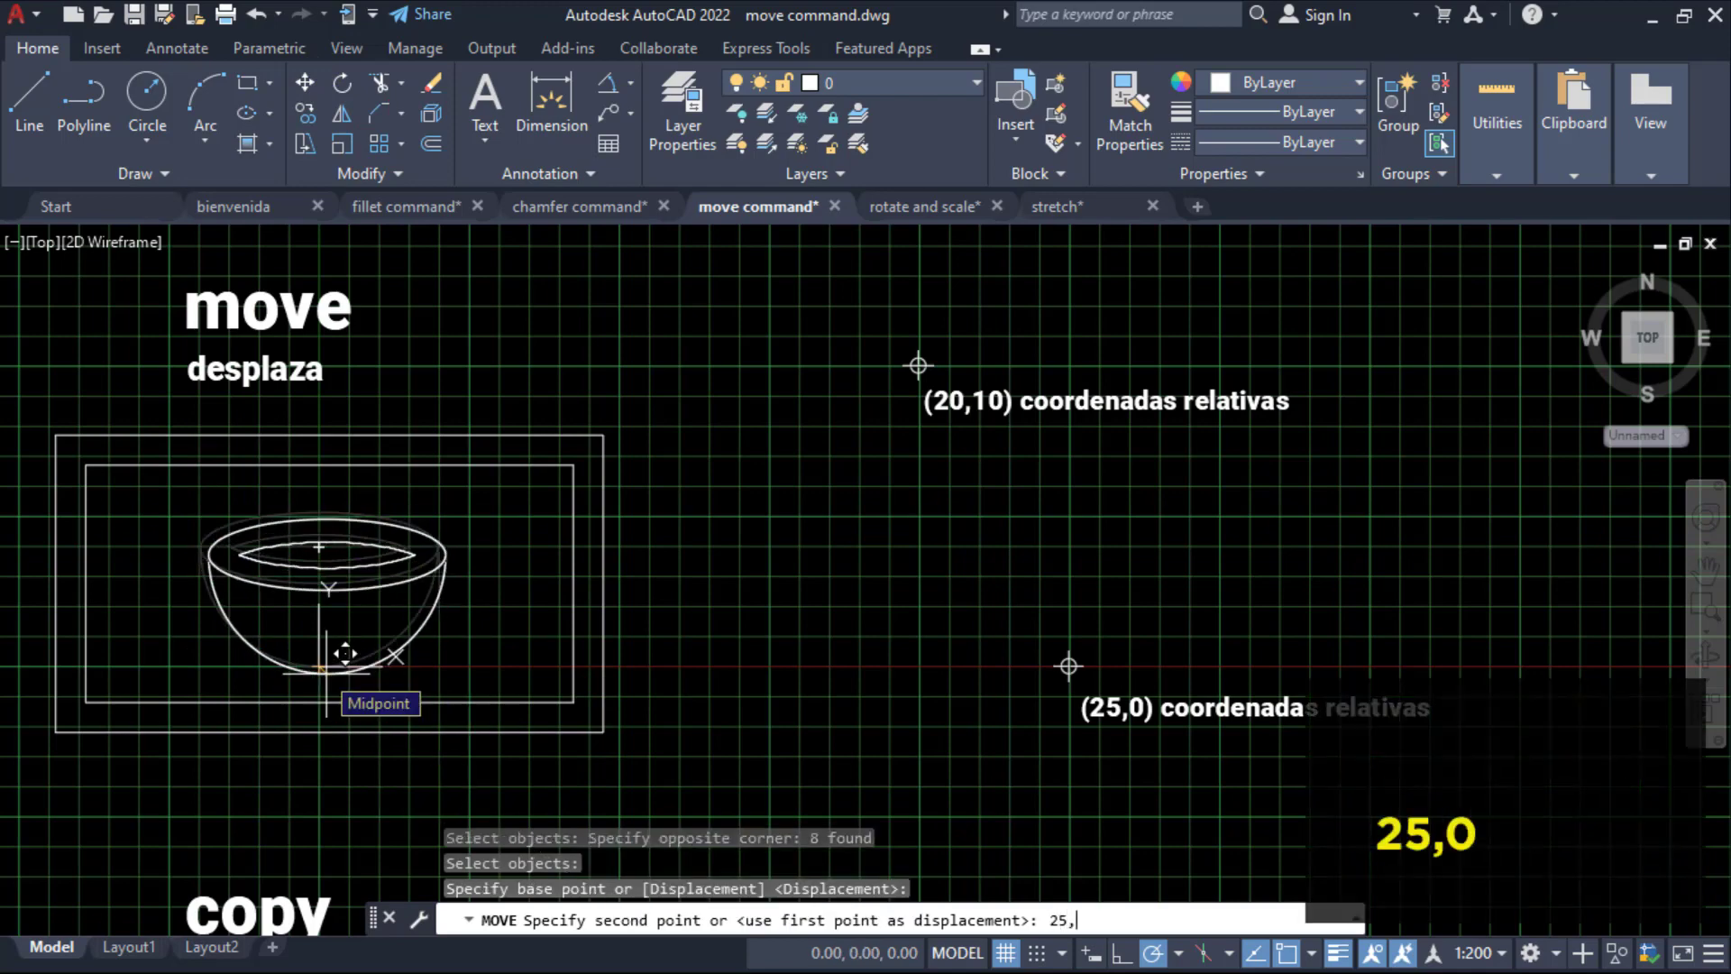
key("Return")
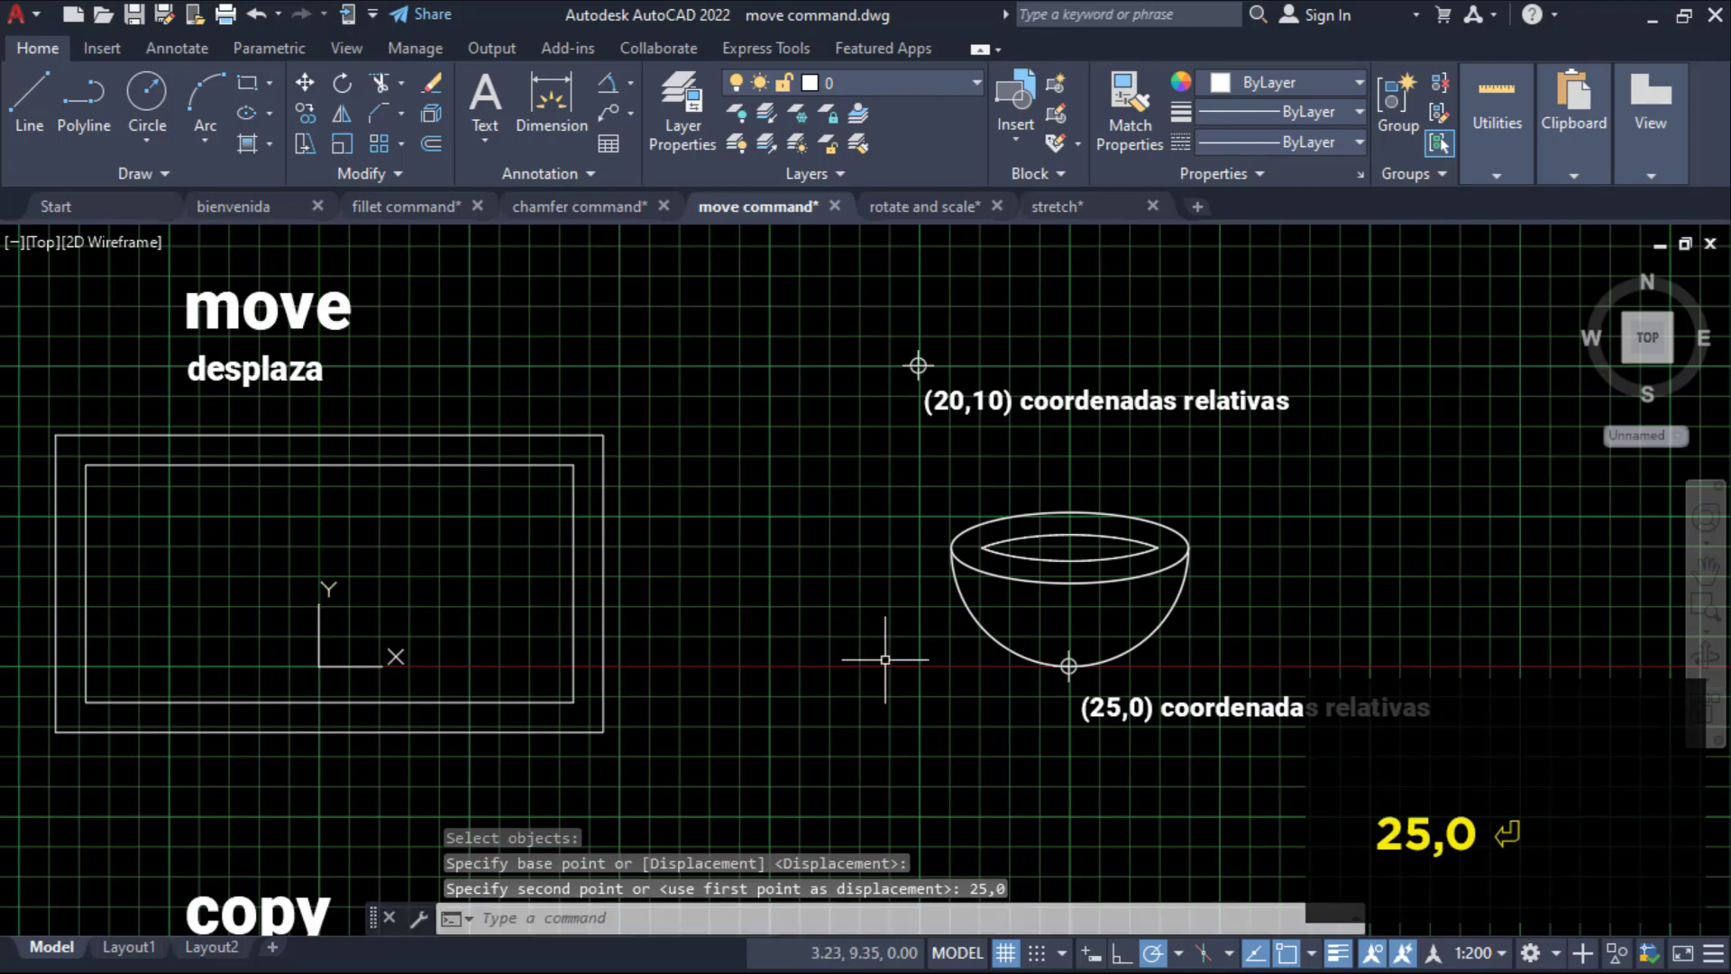
Switch the active coordinate system from the unnamed UCS back to WCS.
middle_click_drag(902, 700, 900, 726)
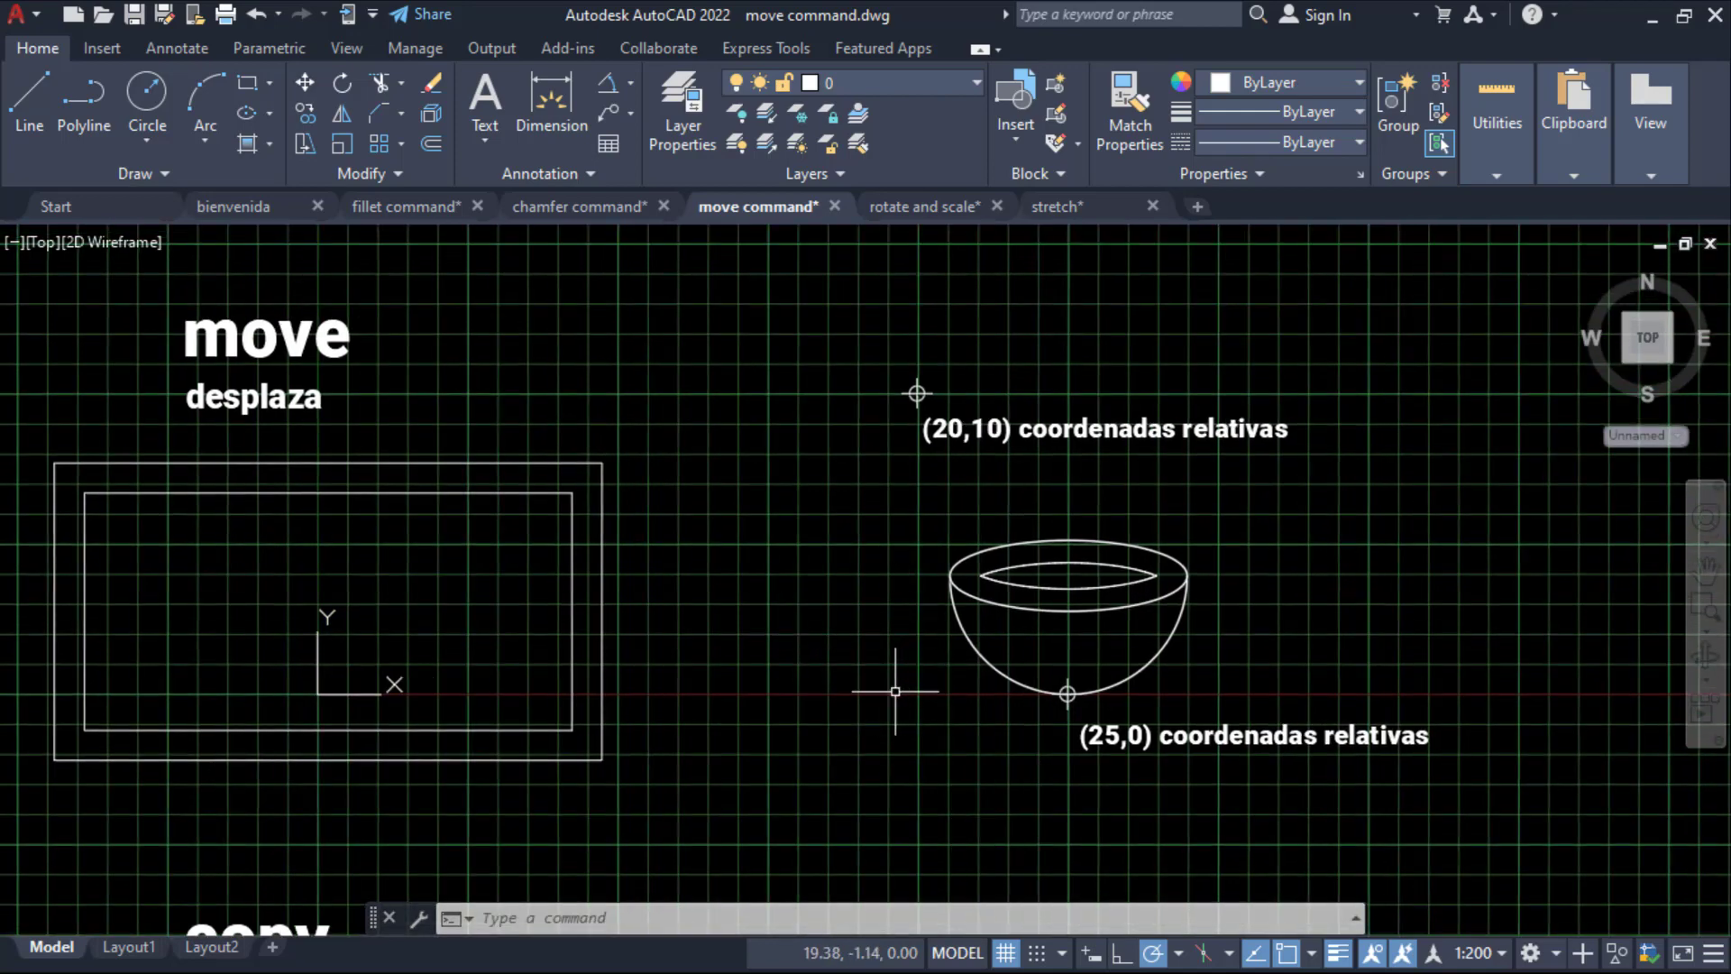
middle_click_drag(1021, 785, 1021, 802)
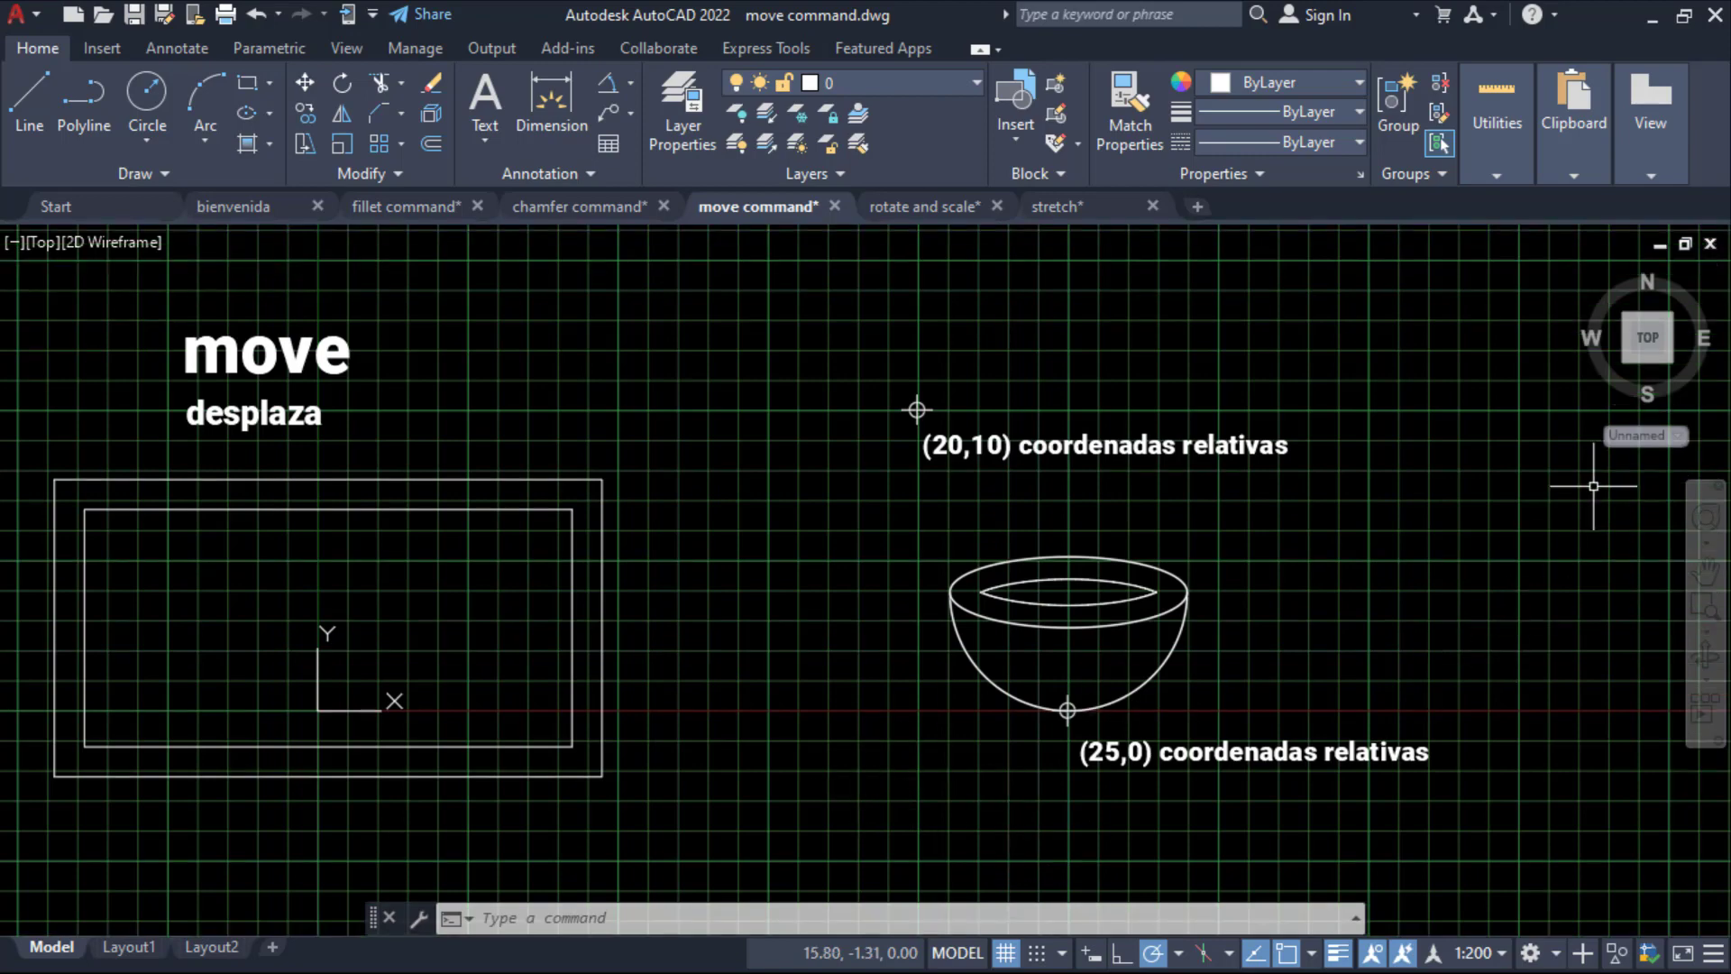
left_click(1675, 435)
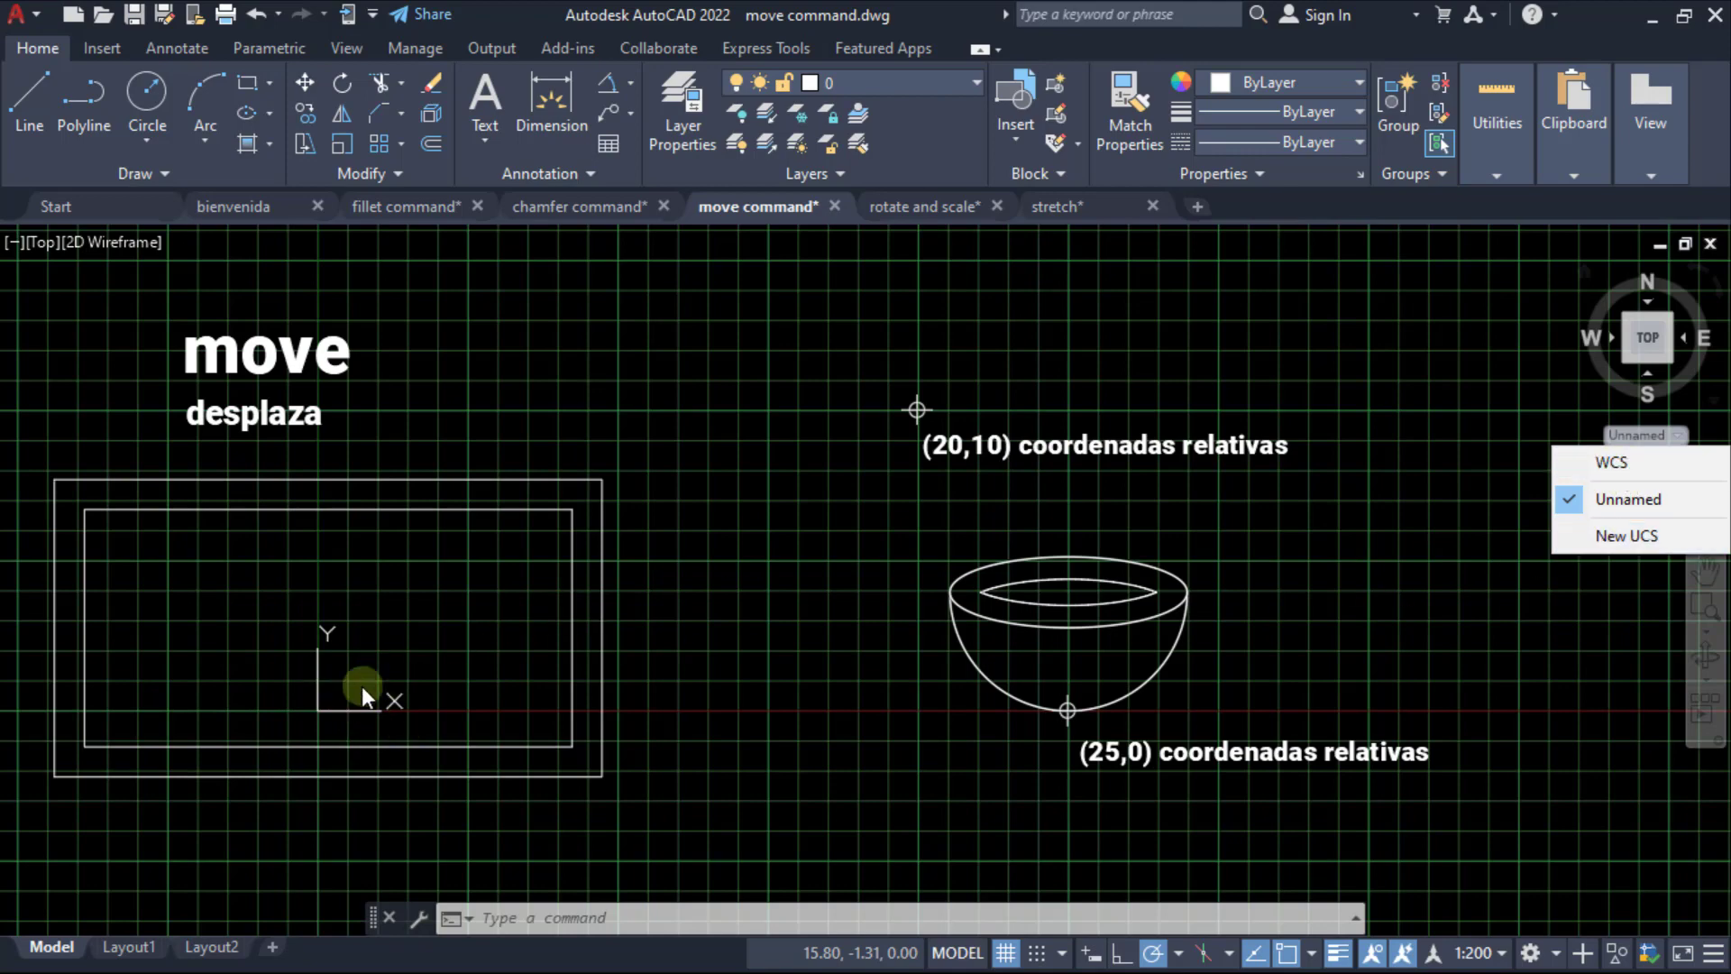
left_click(1610, 462)
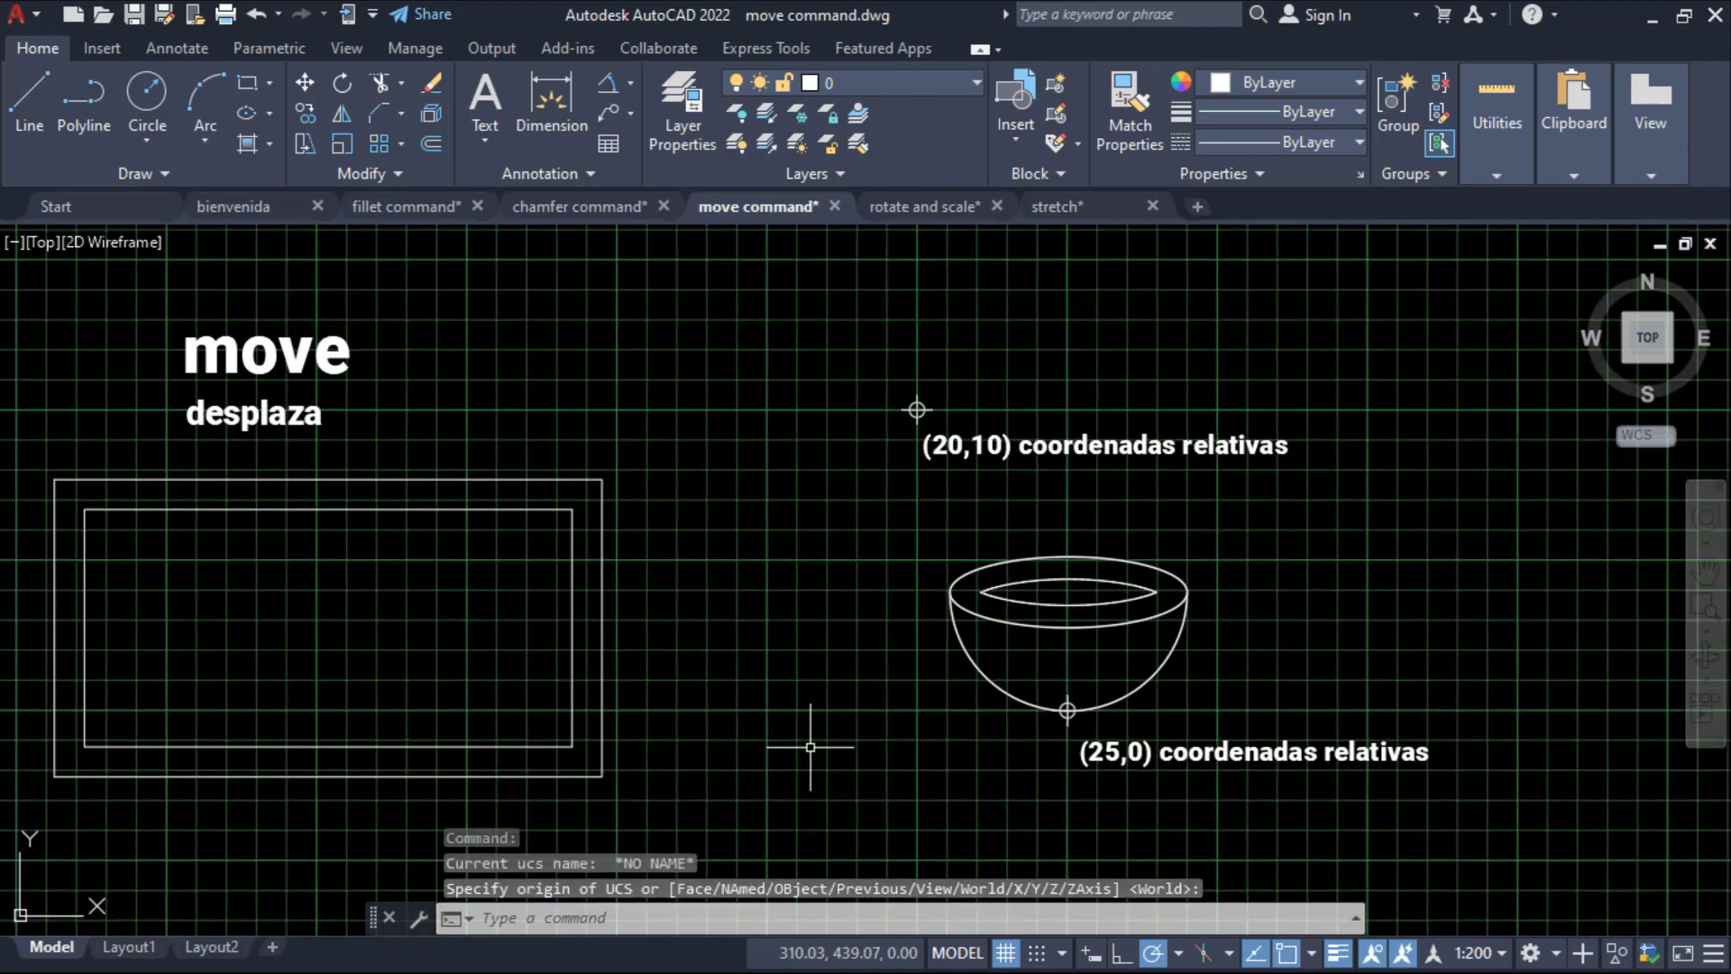
Copy the coloured frame and bowl under the "copy" heading from the frame's lower-left corner, placing three copies freehand beside the original.
mouse_move(812, 742)
middle_mouse_down()
mouse_move(839, 746)
mouse_move(811, 736)
middle_mouse_up()
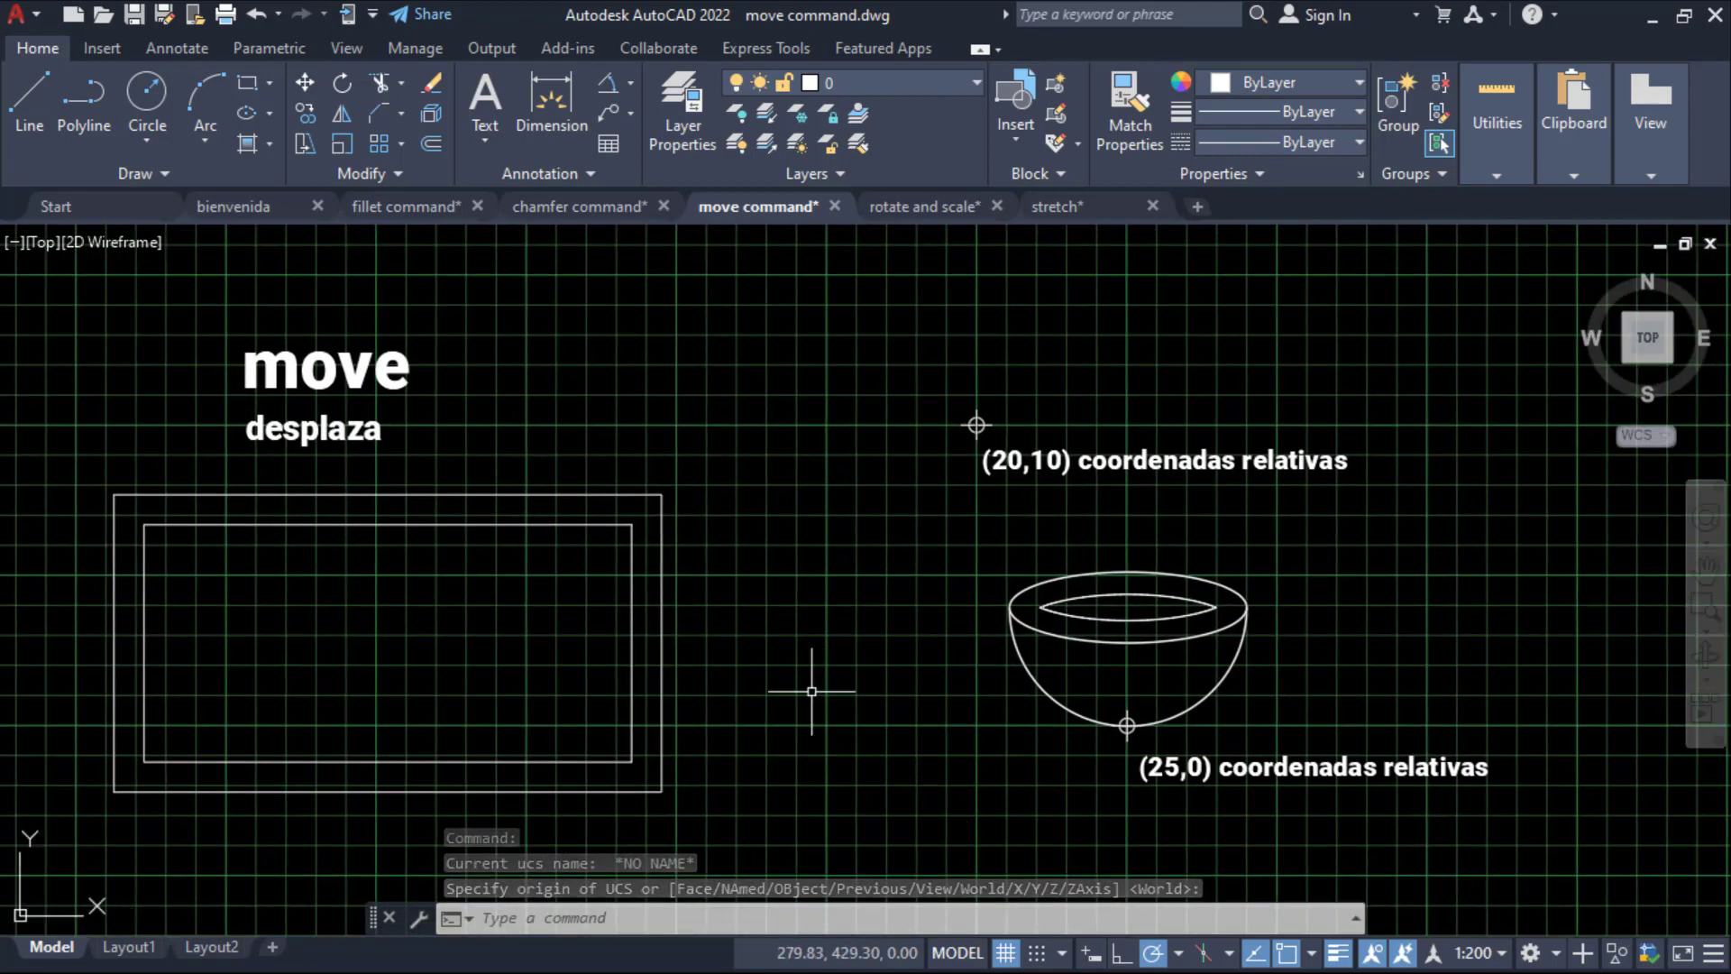
middle_click_drag(905, 770, 955, 785)
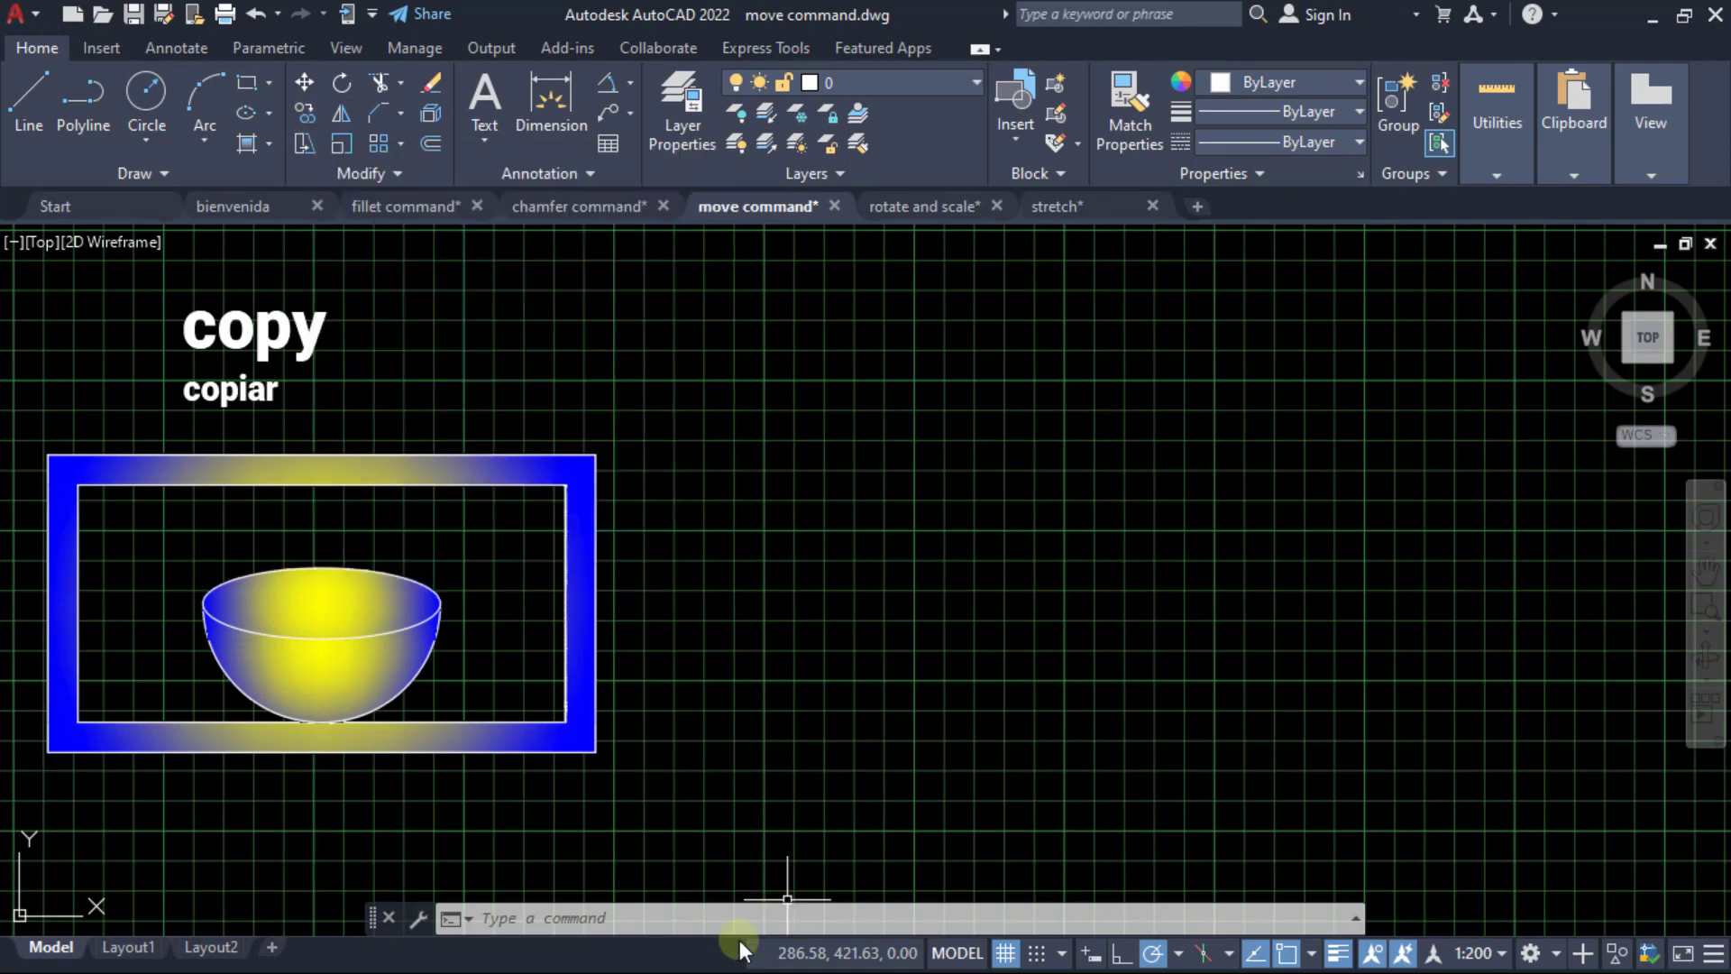
left_click(305, 113)
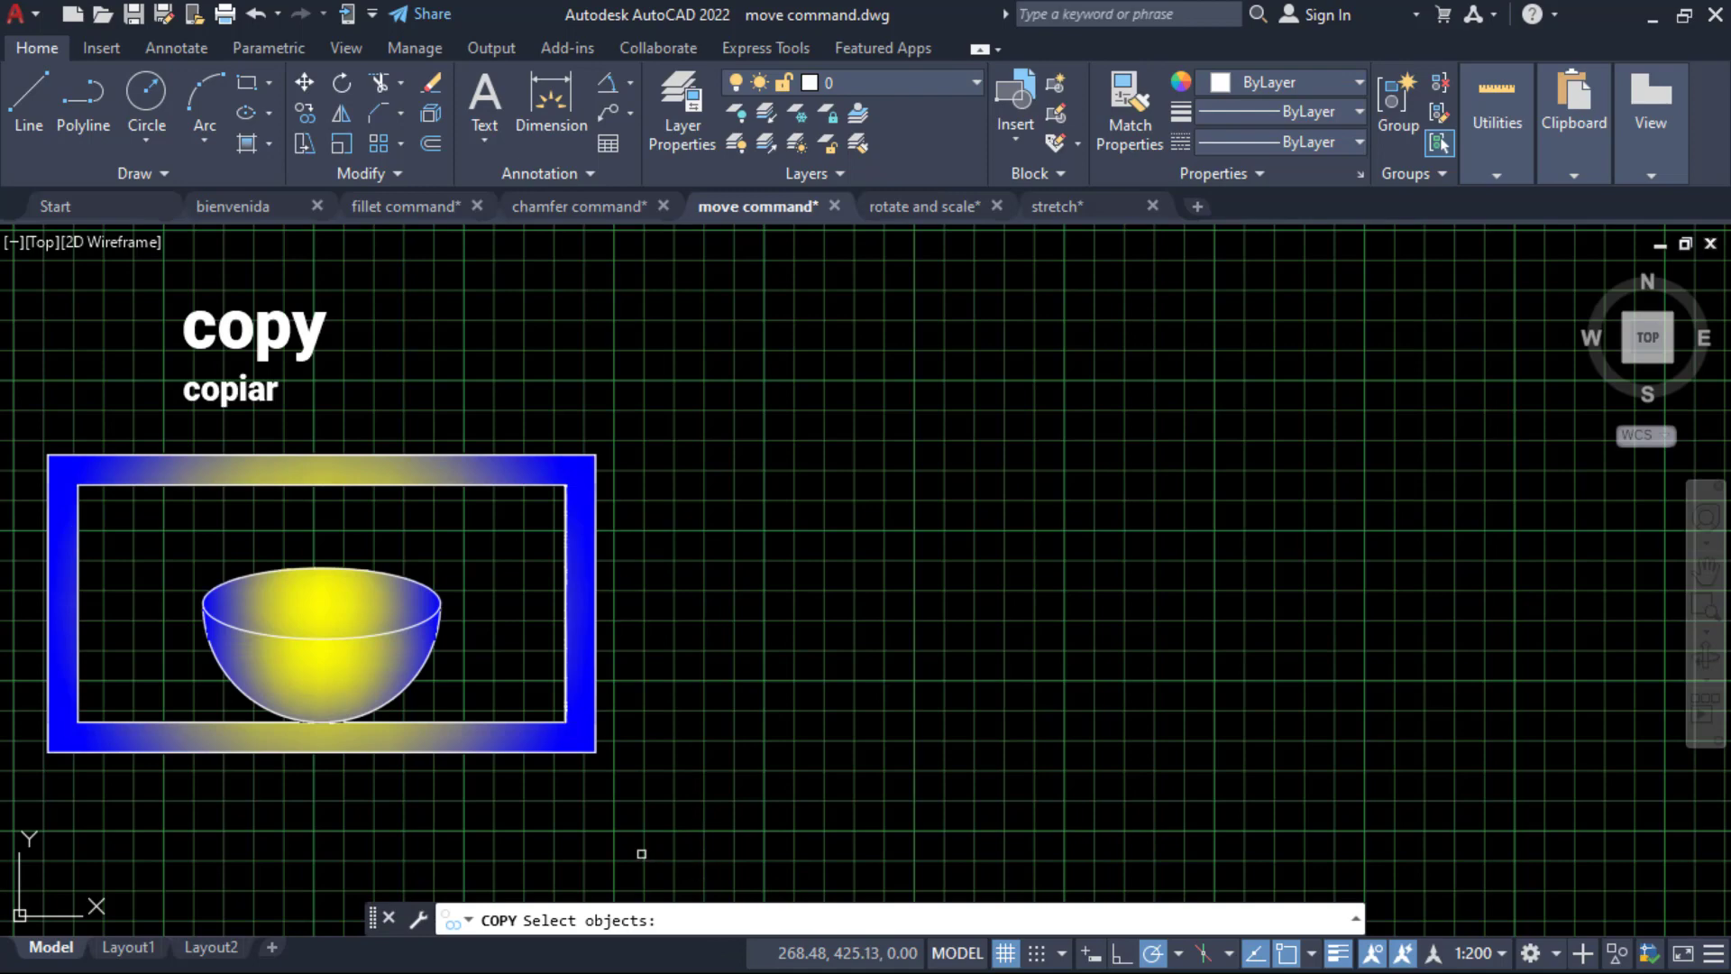
left_click(717, 851)
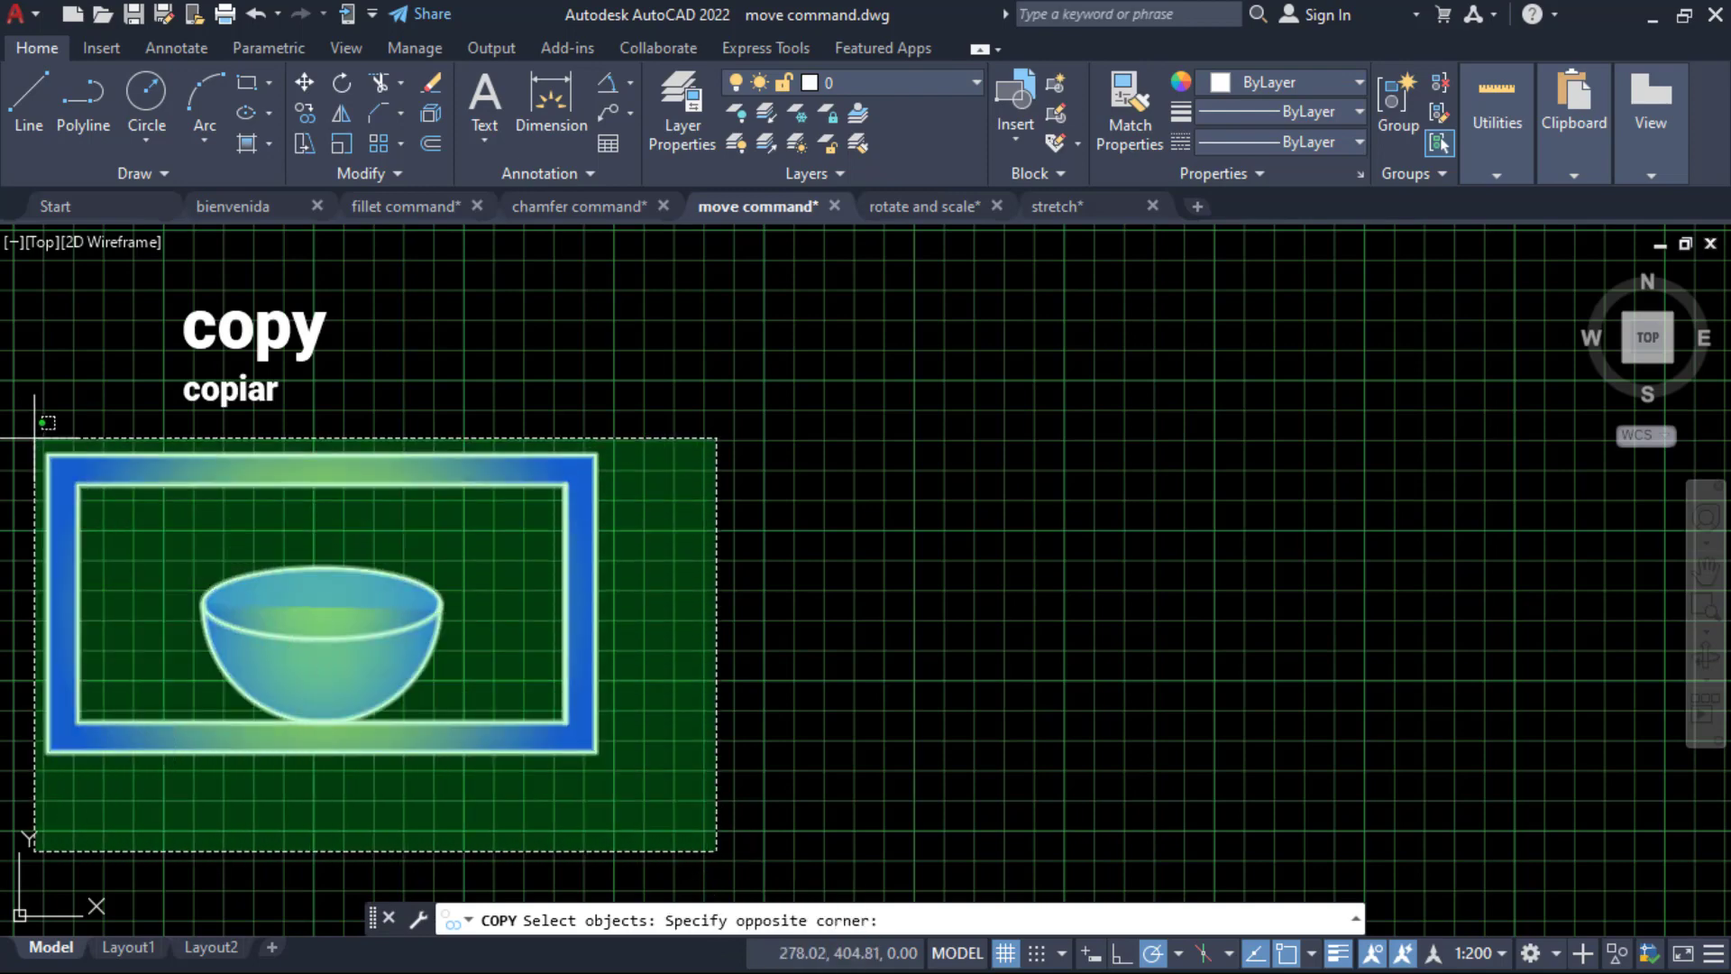
left_click(38, 415)
key("Return")
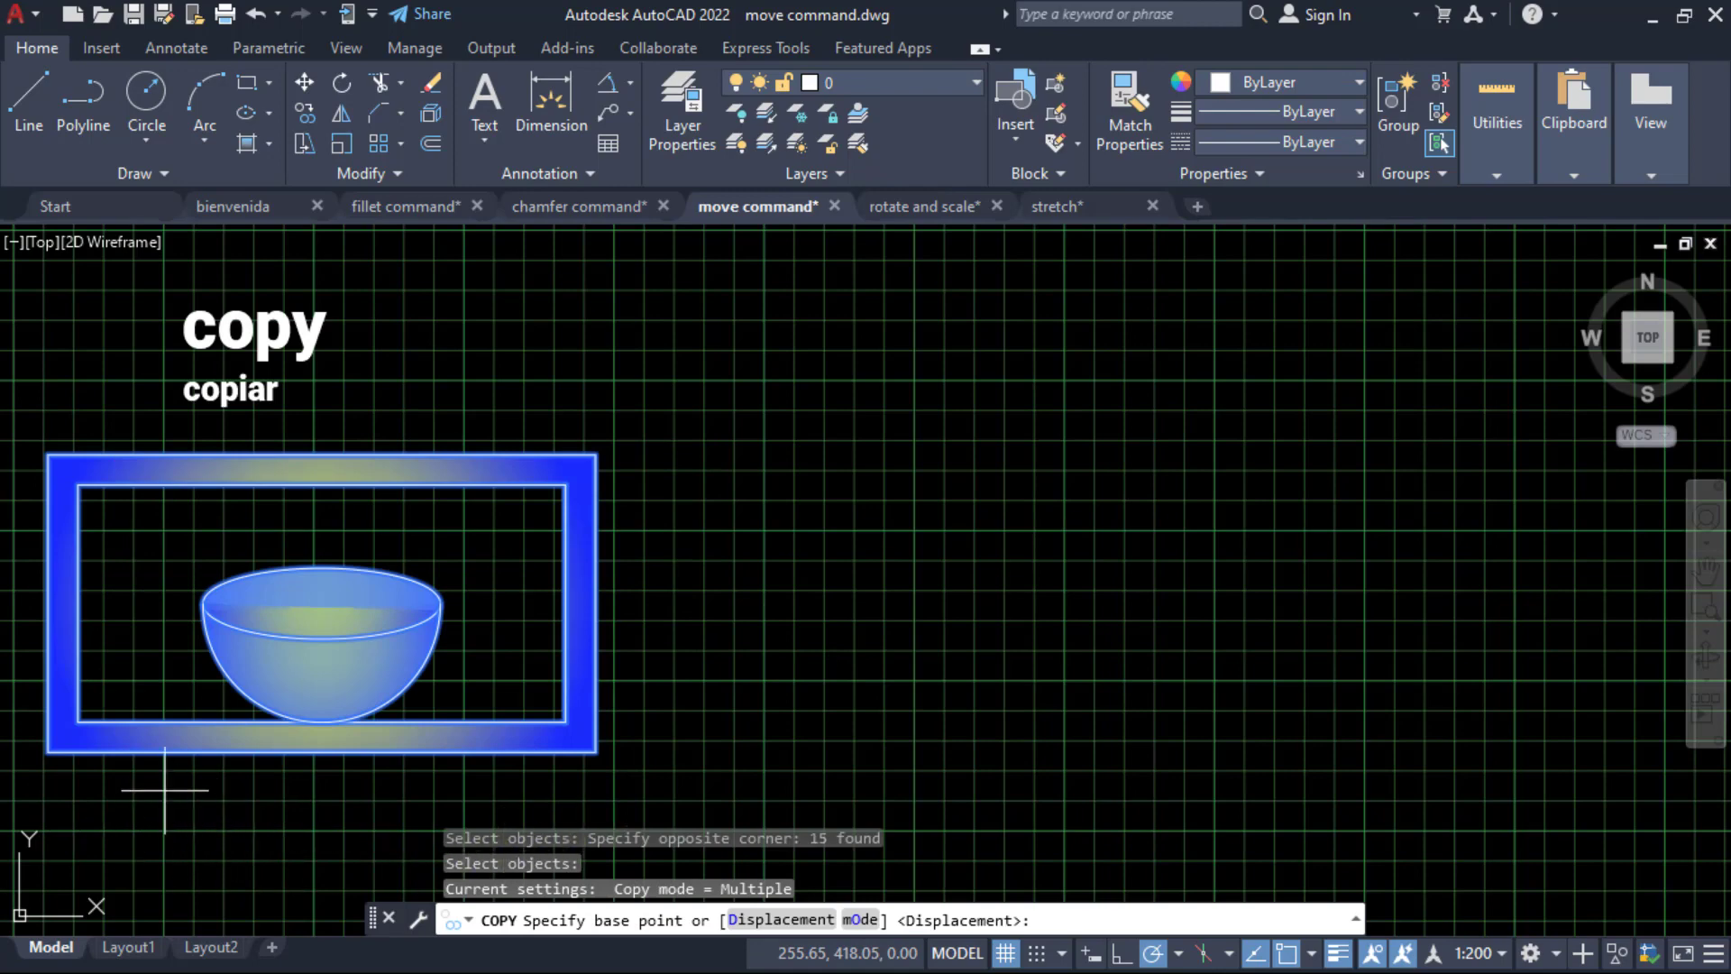
left_click(49, 751)
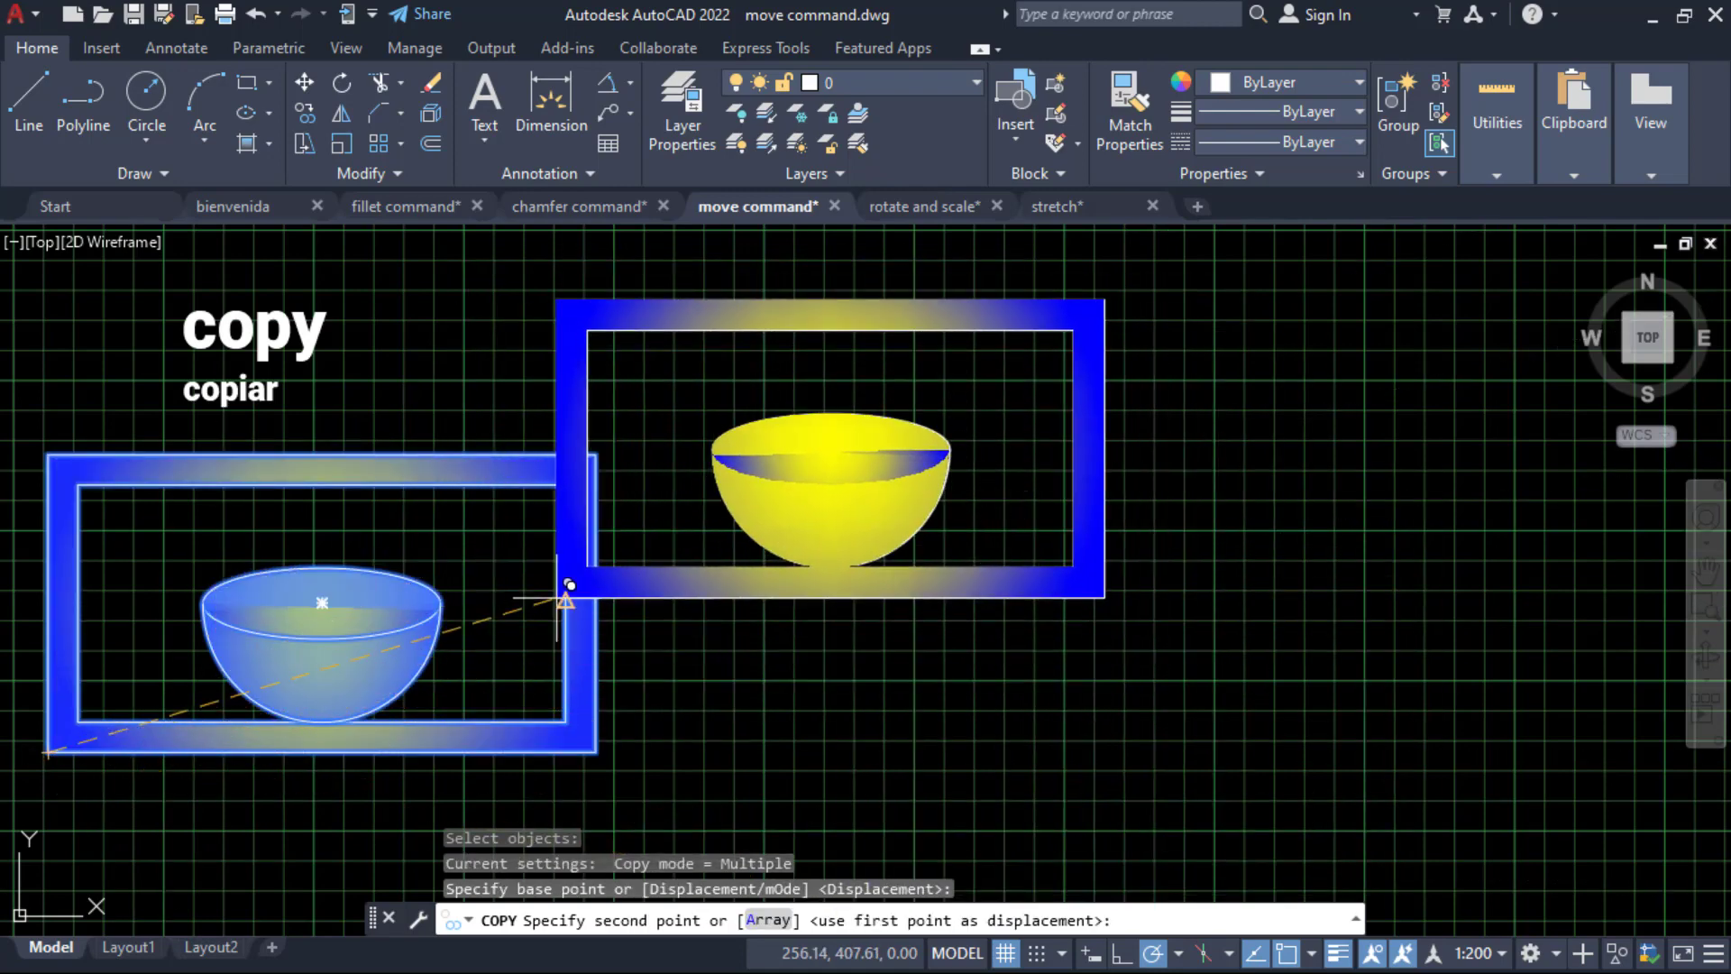
left_click(622, 561)
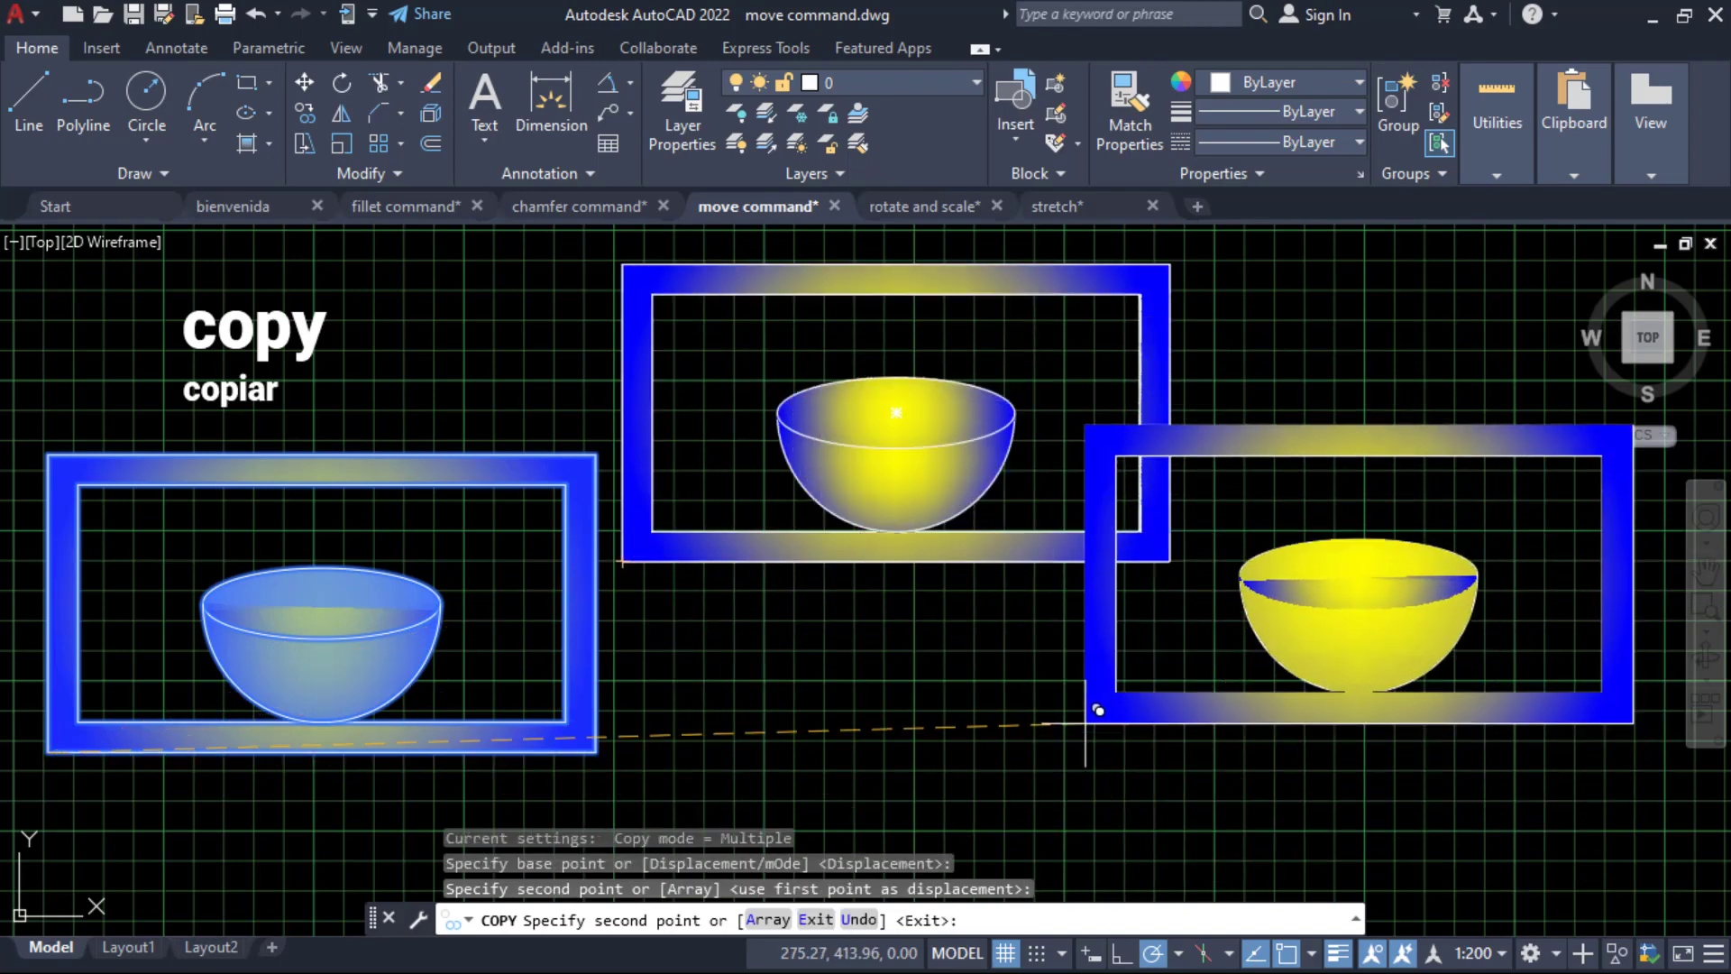
left_click(1068, 751)
left_click(778, 816)
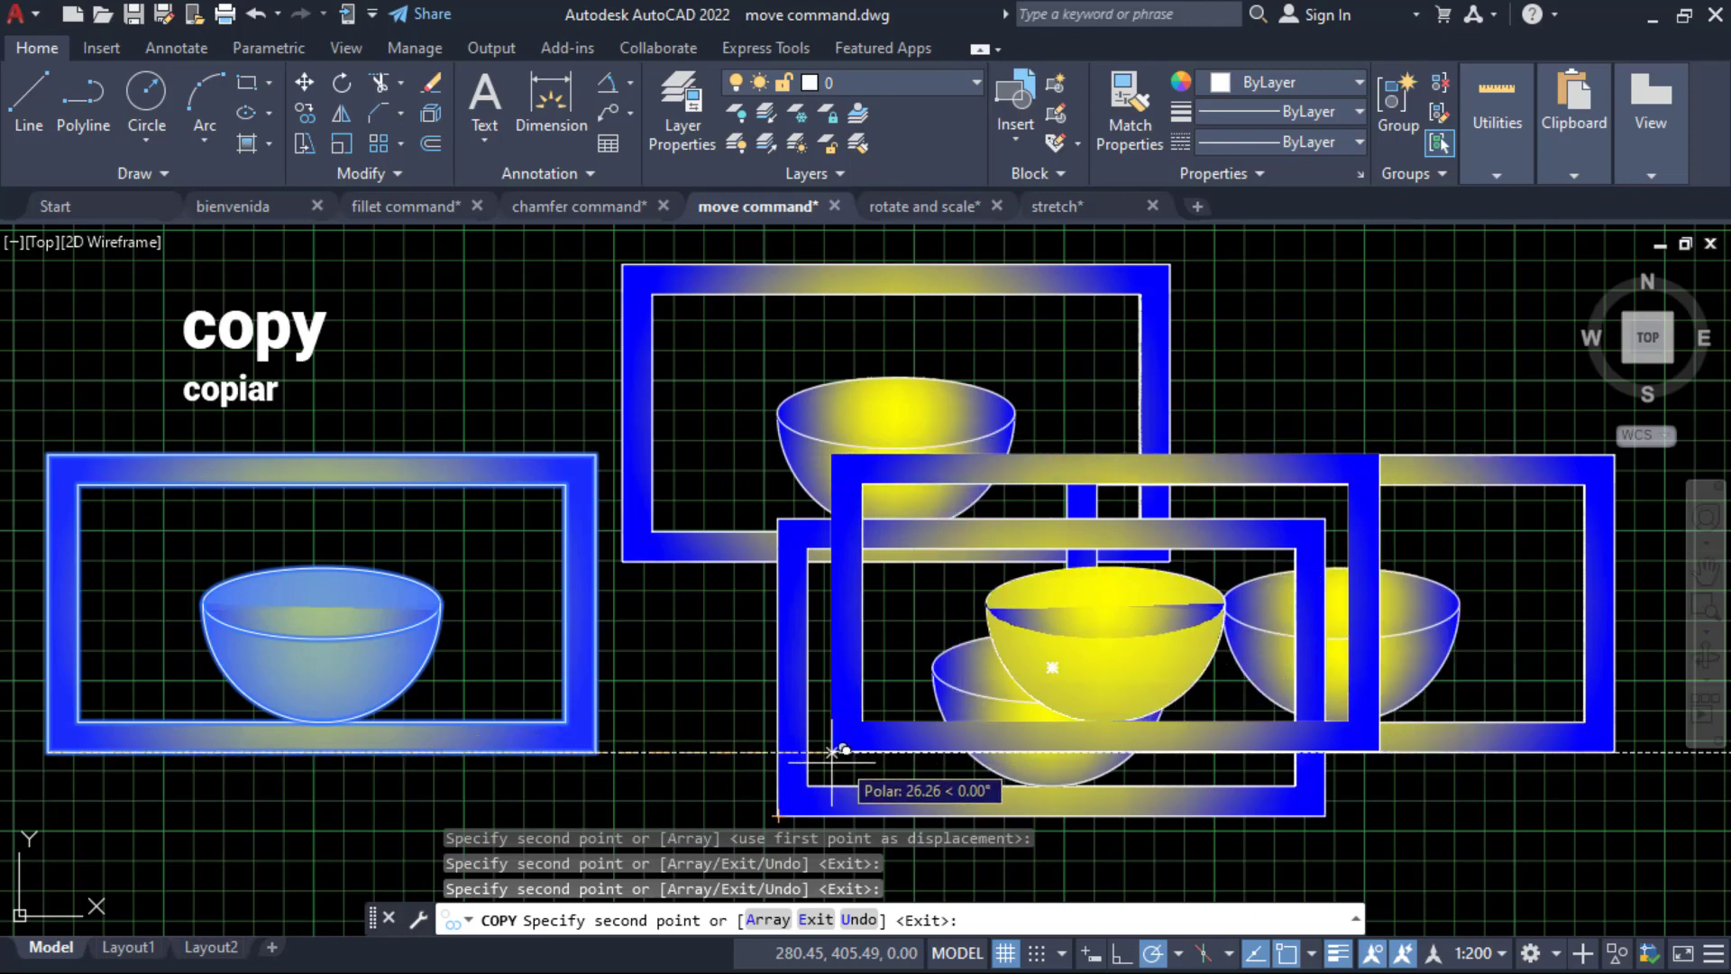
key("Escape")
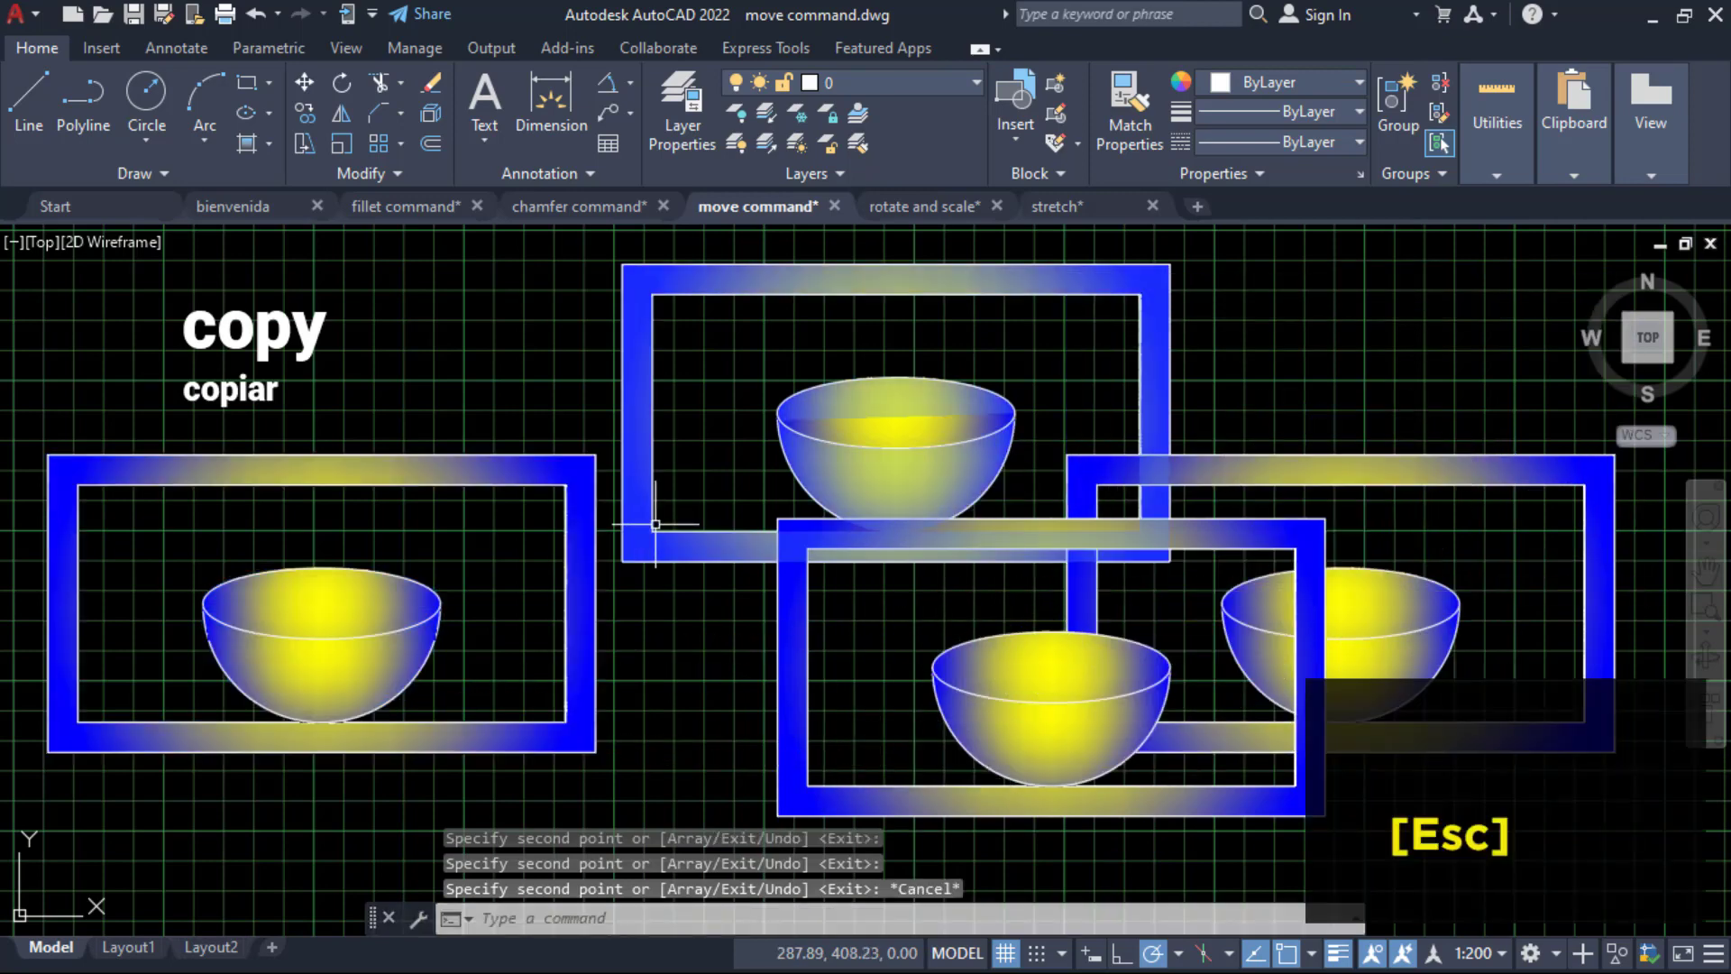
Start another copy of the original framed bowl and examine the Single and Multiple copy mode options, without placing a copy.
left_click(307, 115)
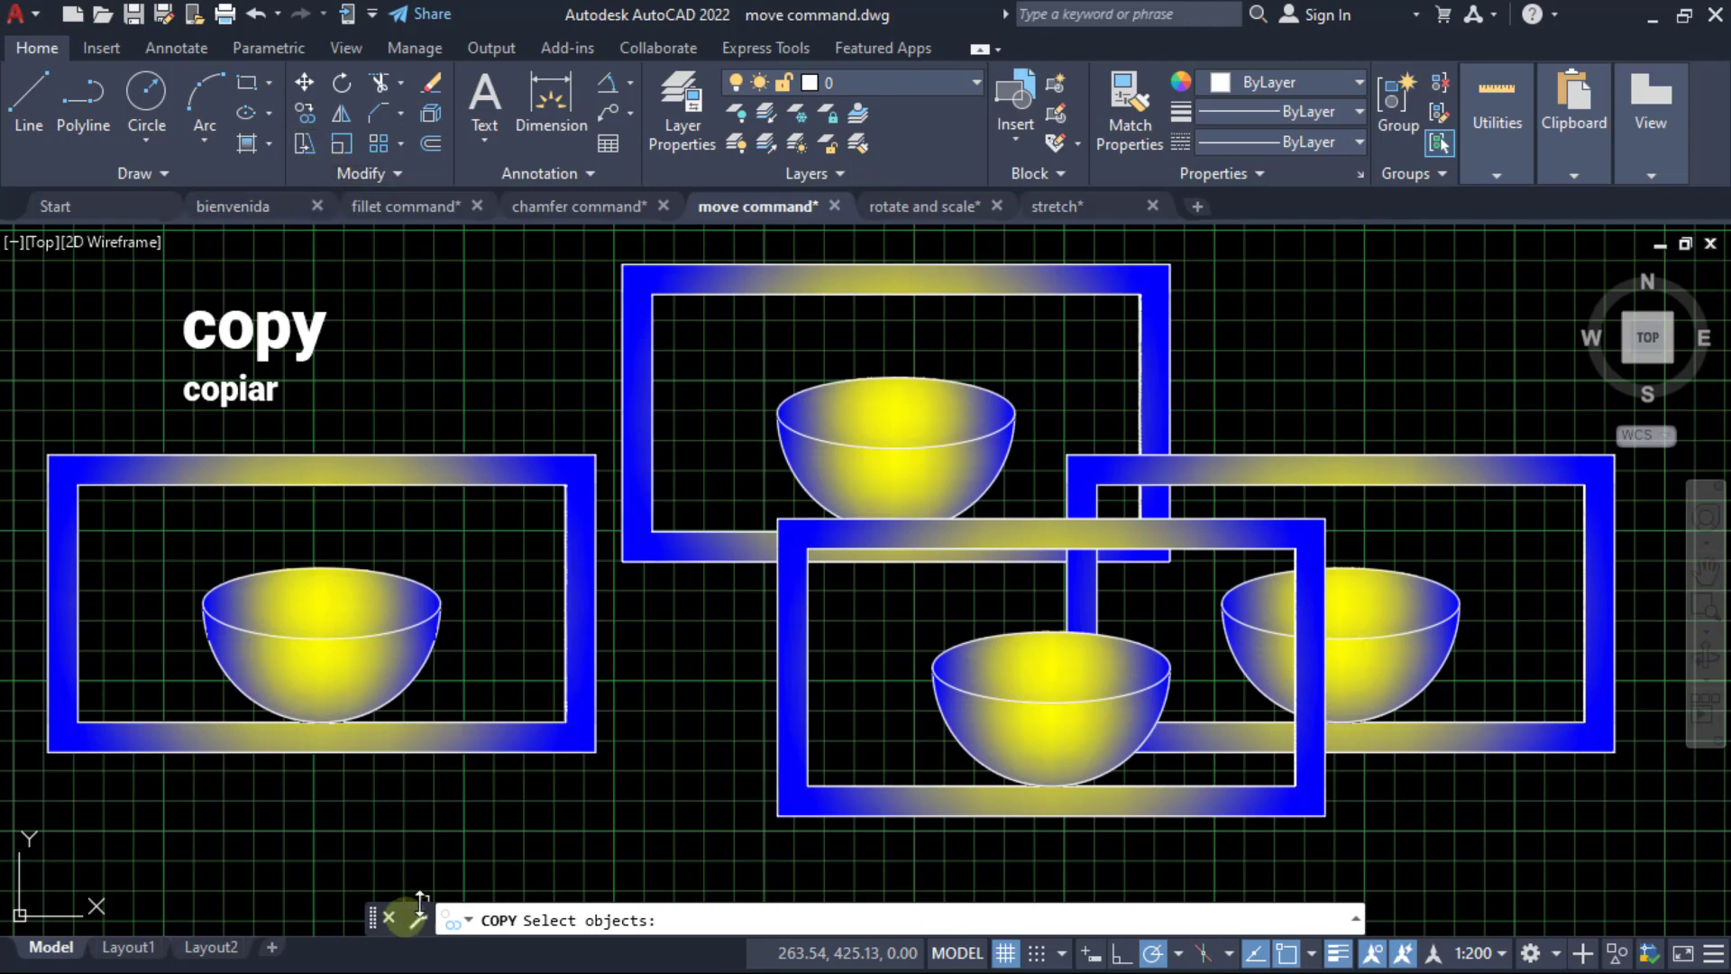
left_click(599, 882)
left_click(45, 451)
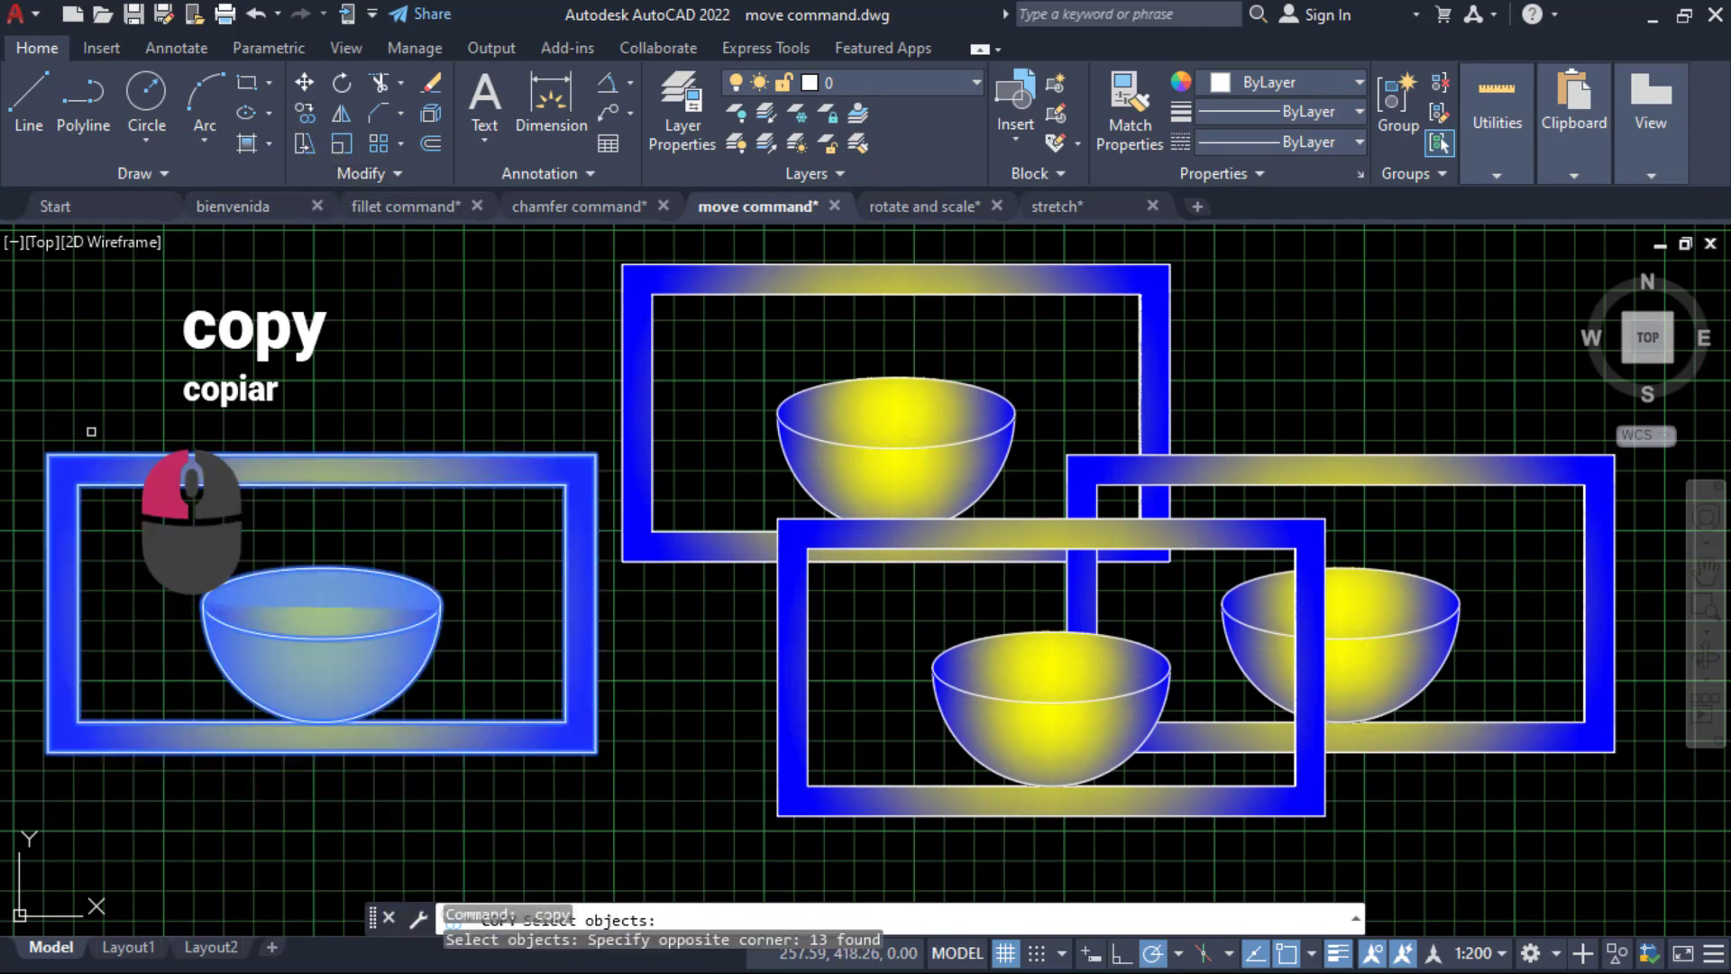
key("Return")
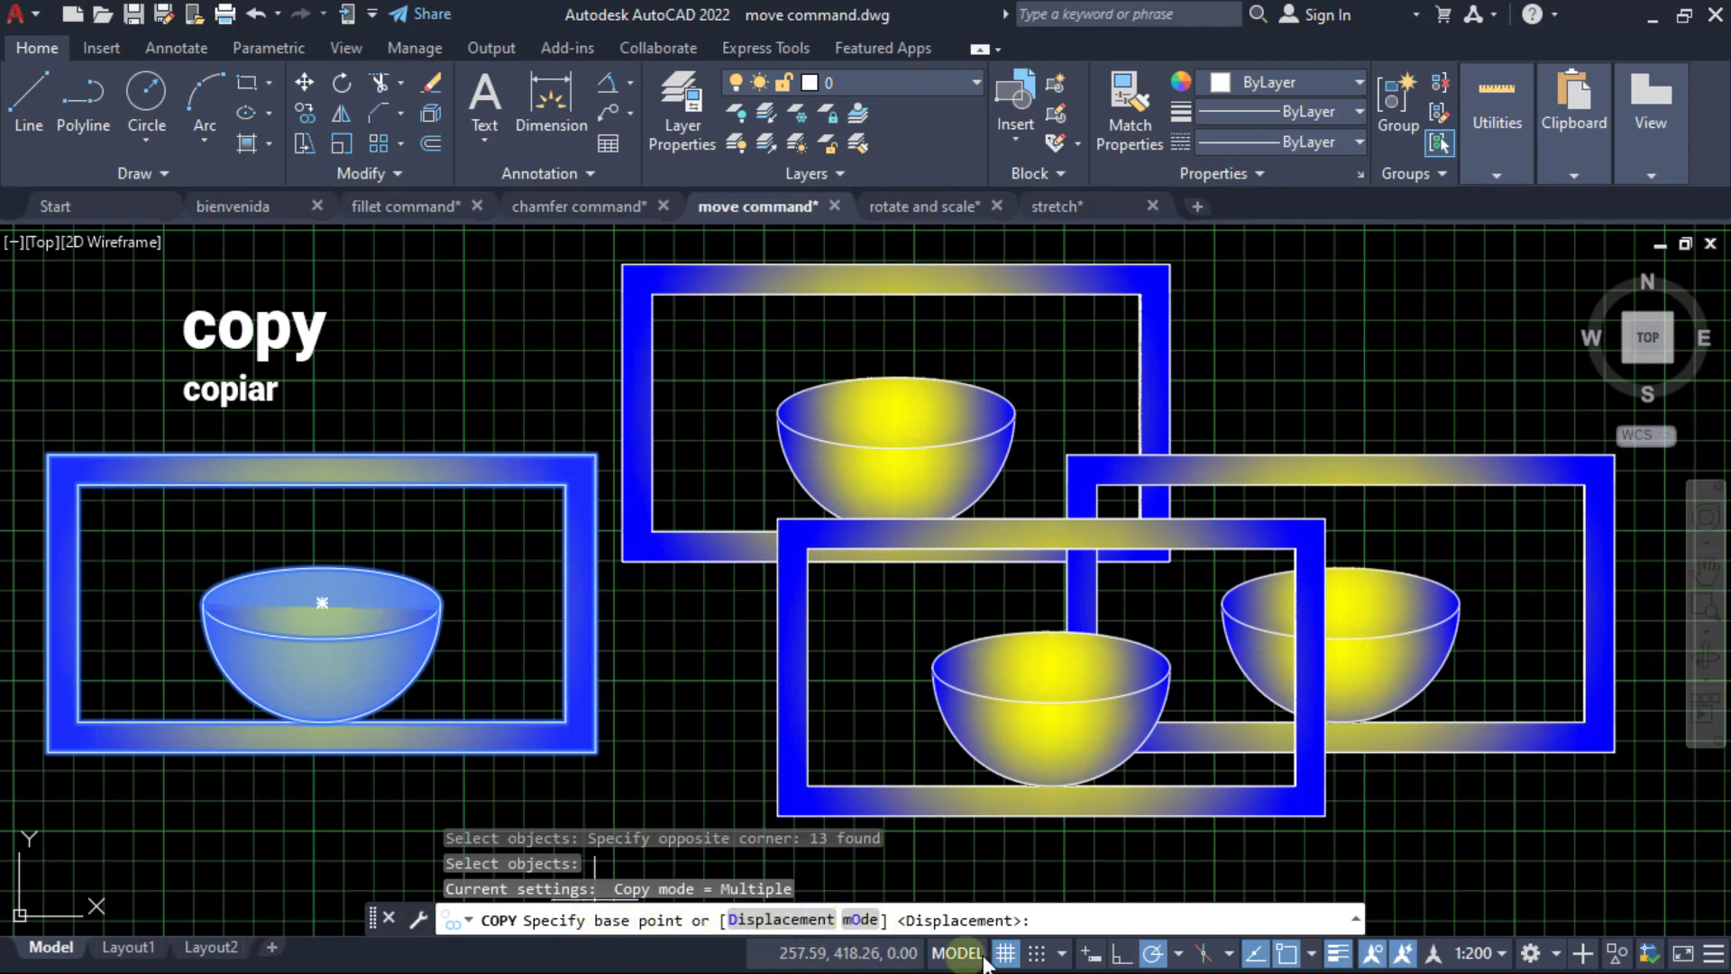
left_click(859, 920)
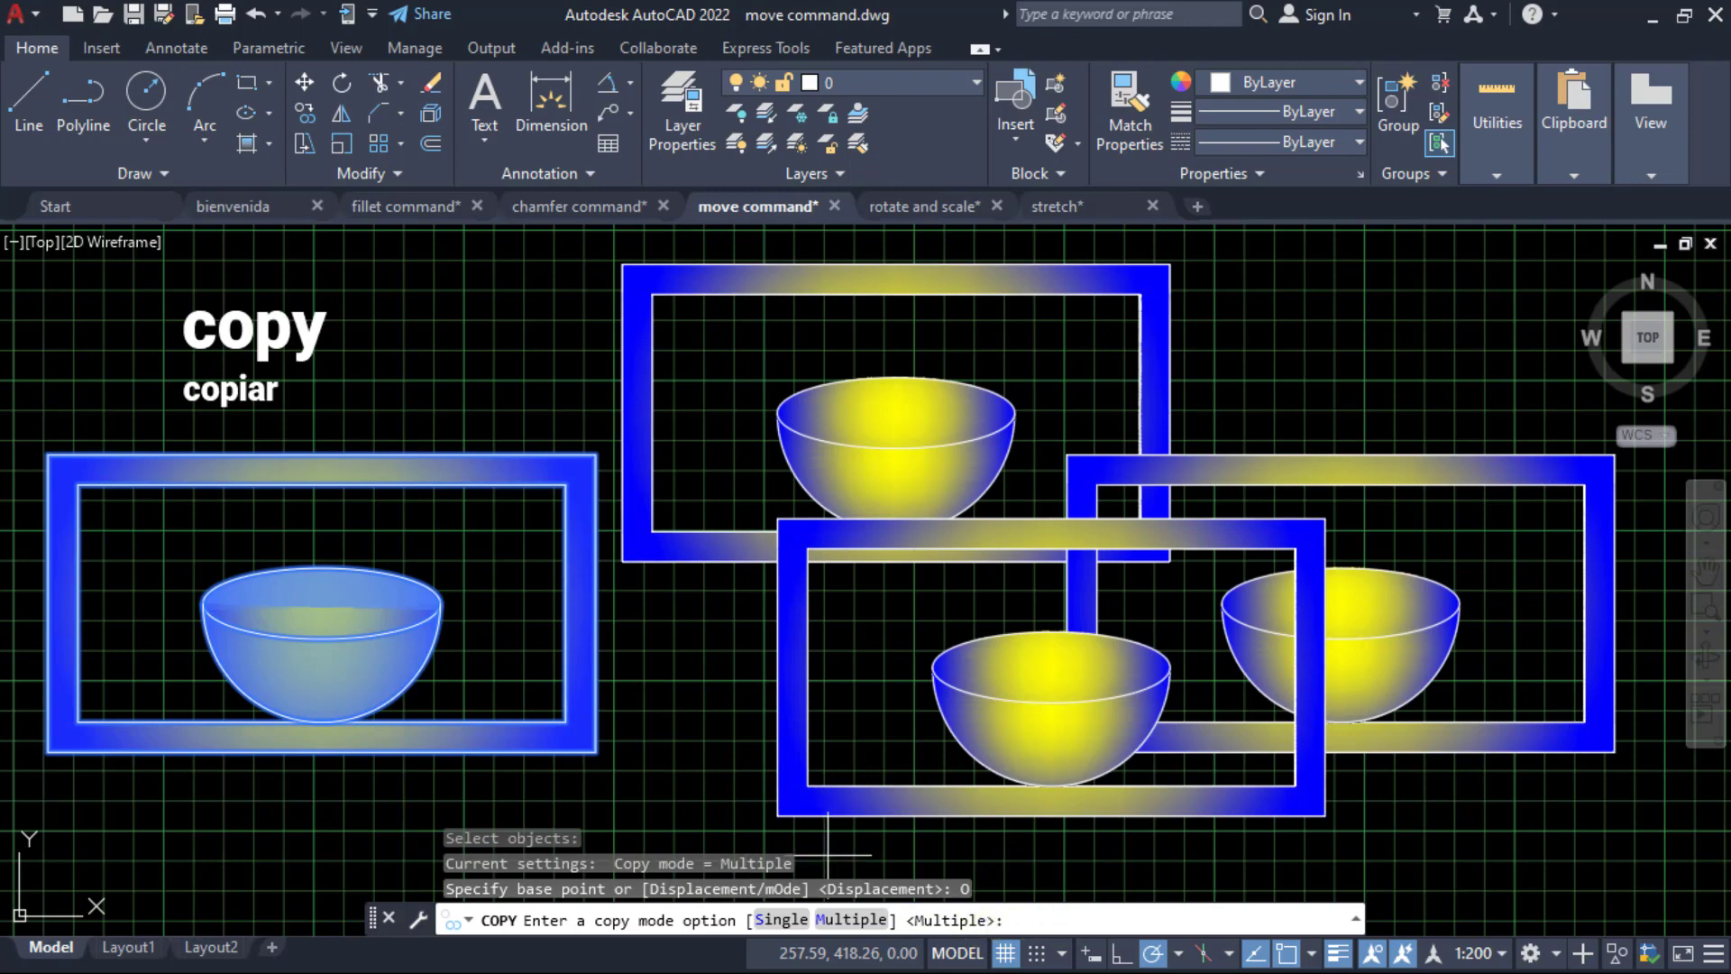
key("ctrl+backslash")
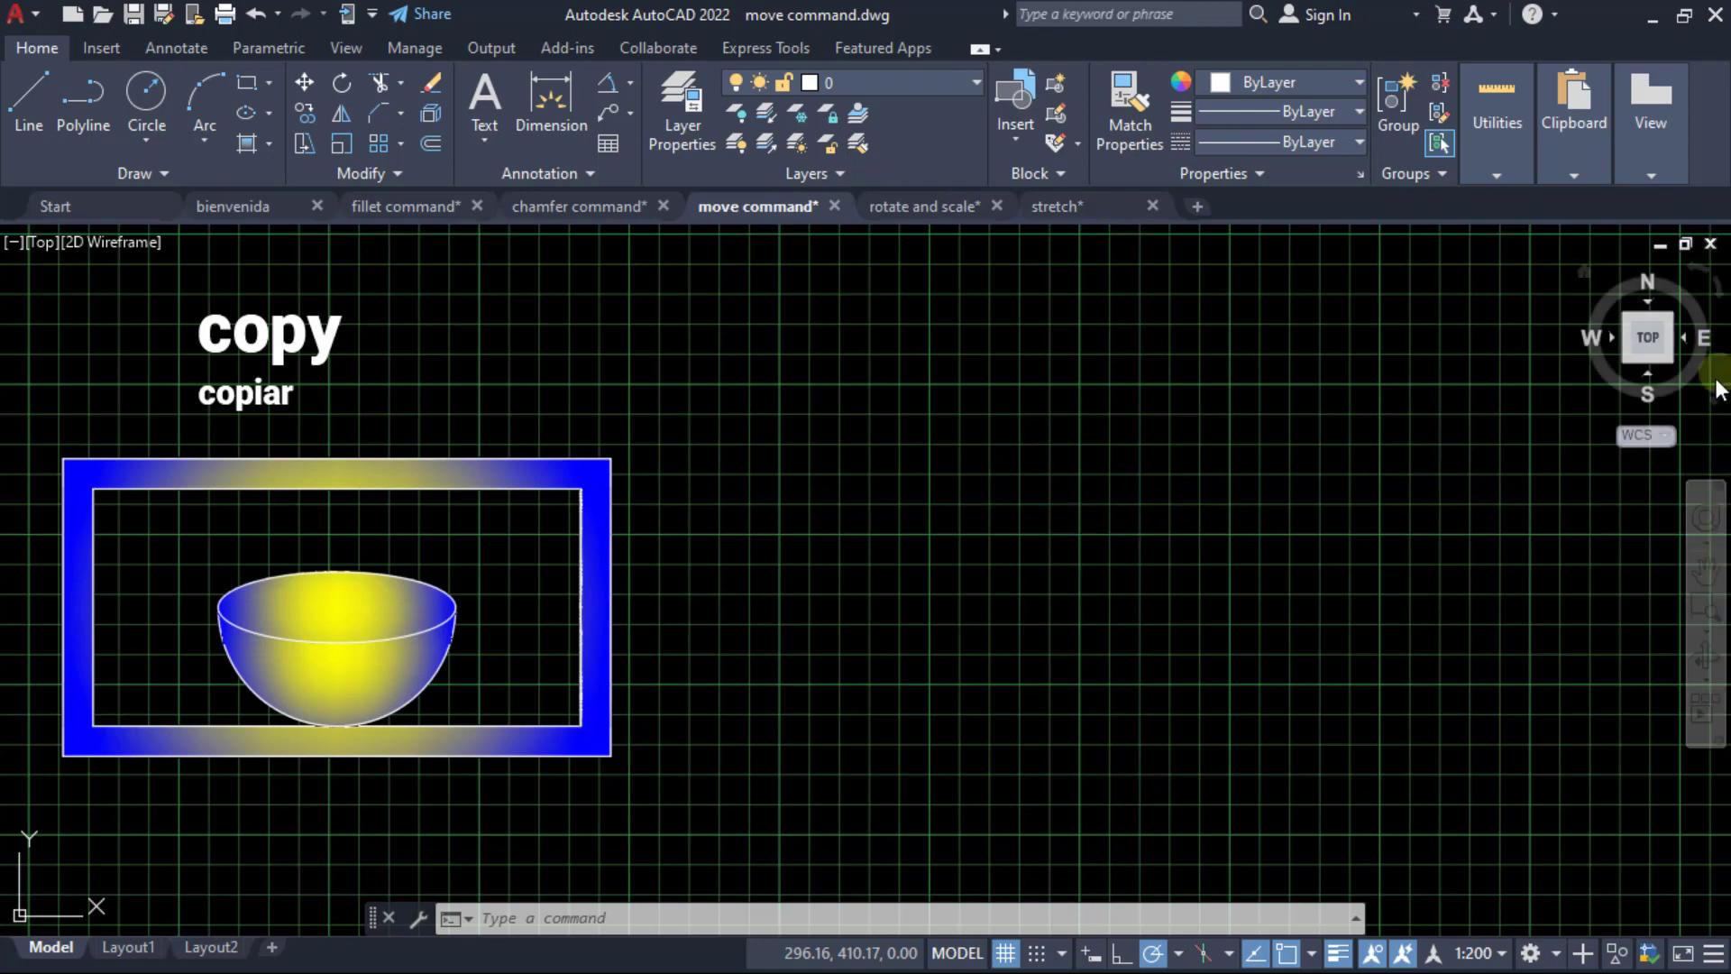
Create a new UCS with its origin placed freehand in the empty area right of the framed bowl, with a horizontal X axis and Y pointing up.
left_click(1667, 437)
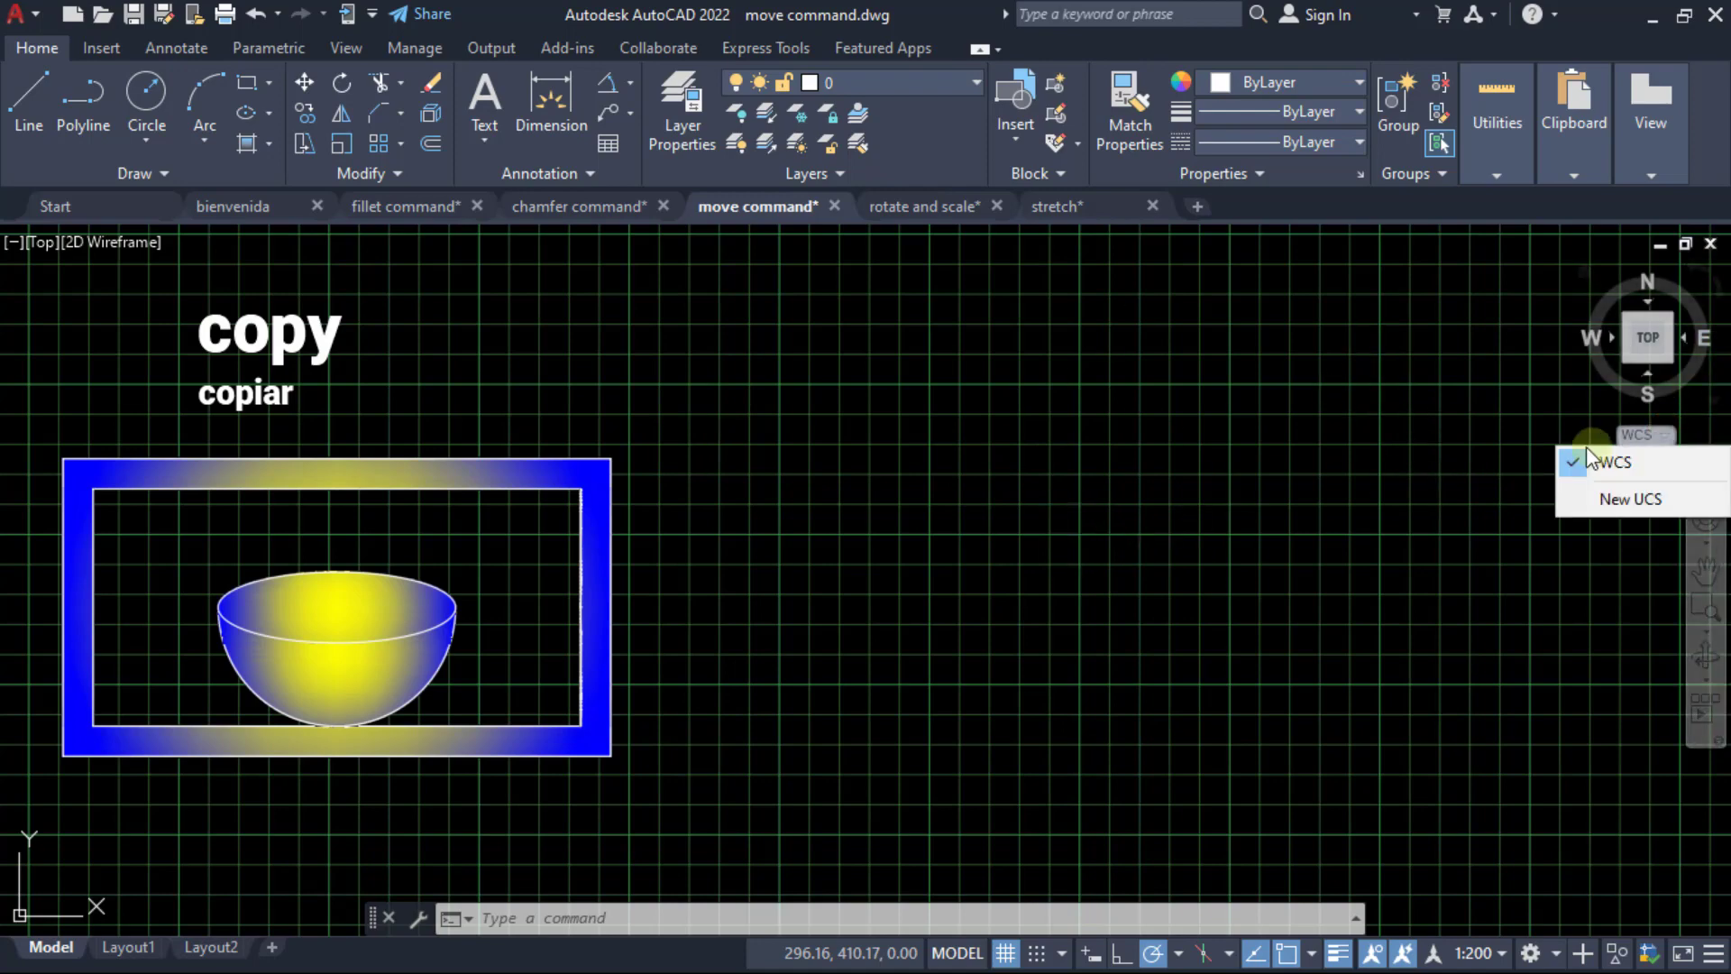
left_click(1647, 501)
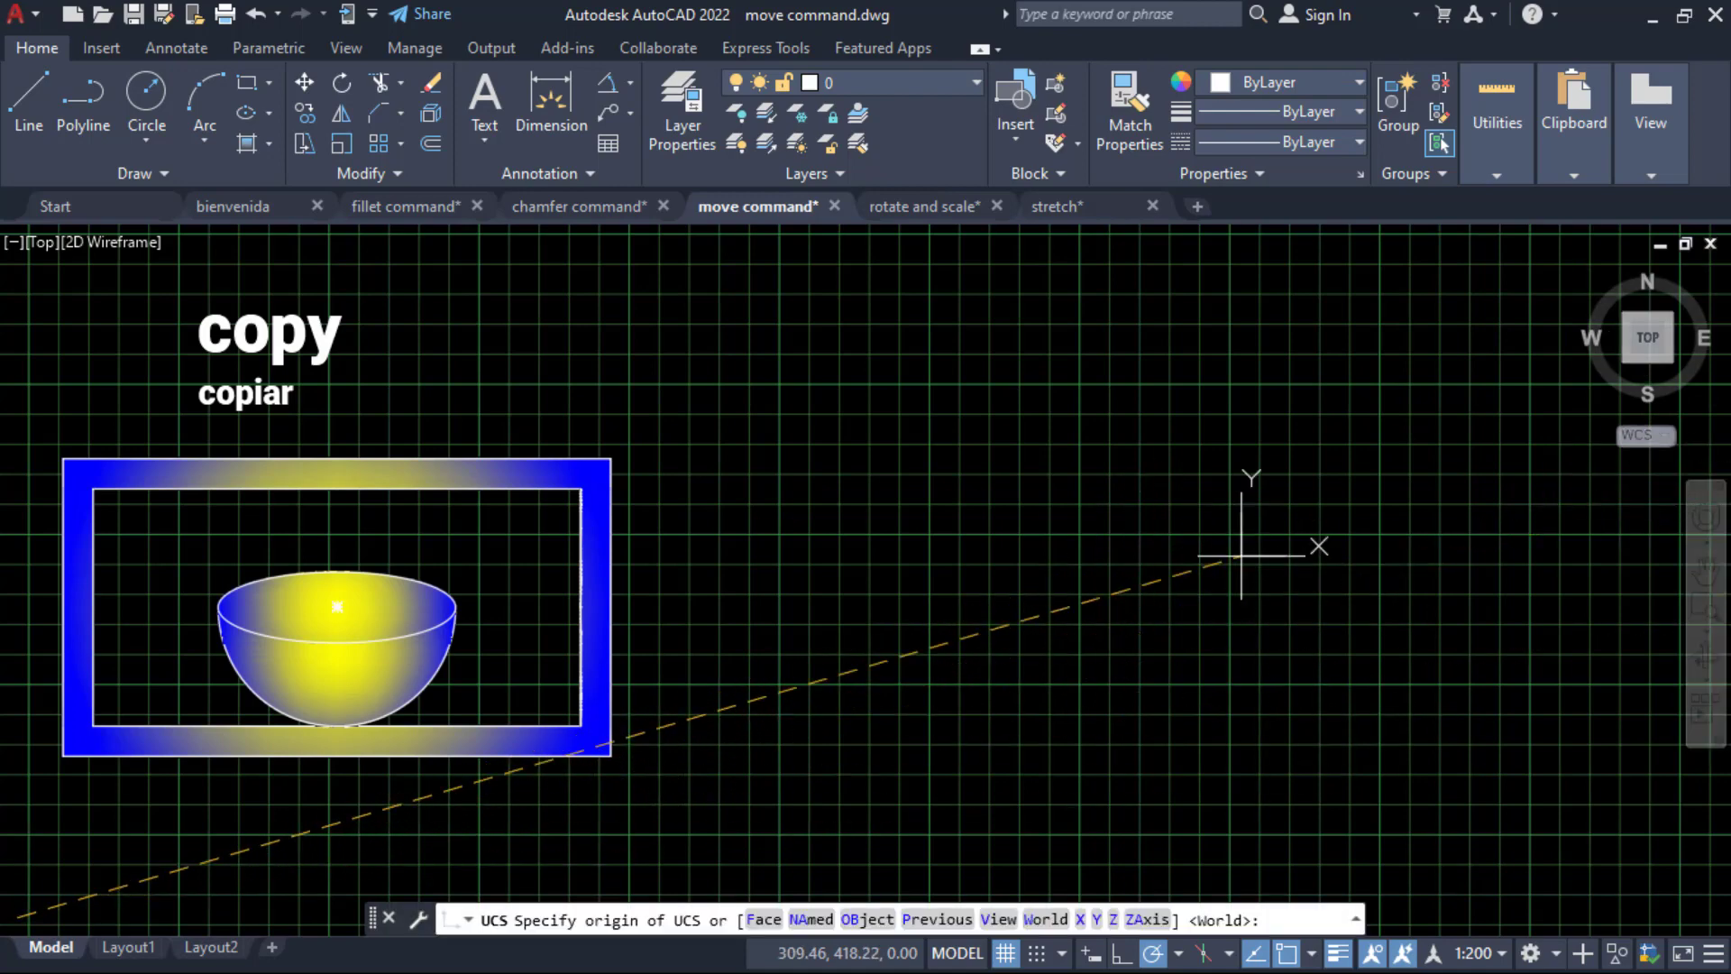
left_click(1230, 535)
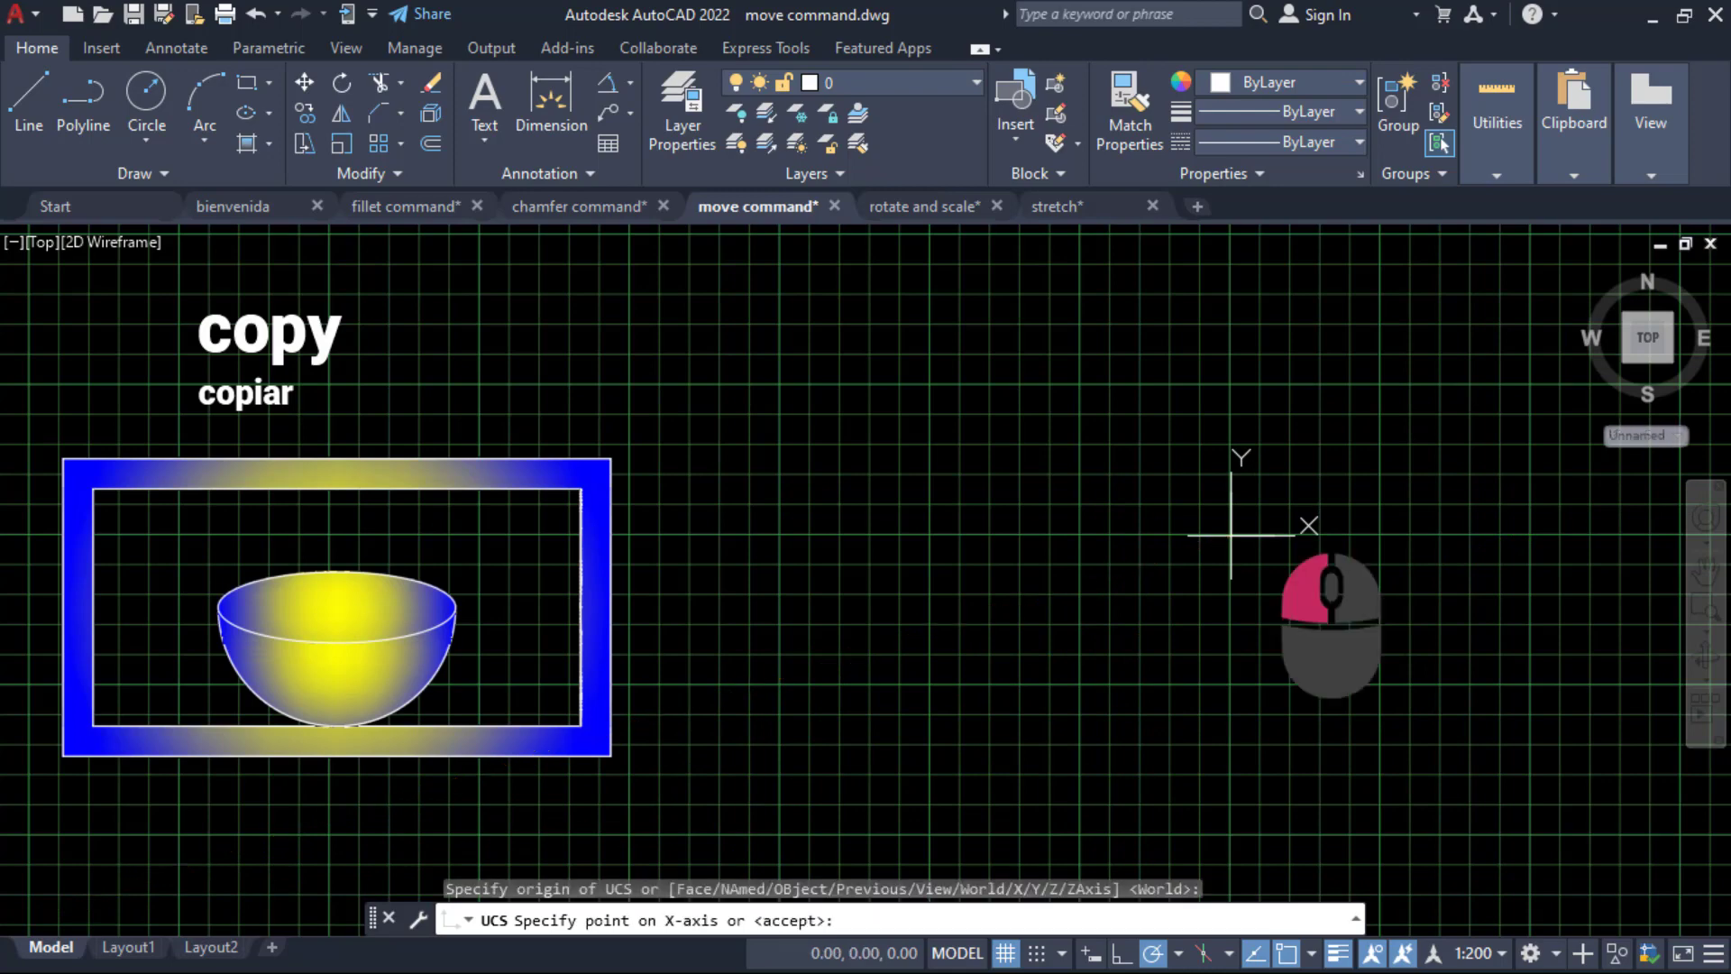
left_click(1412, 535)
left_click(1348, 503)
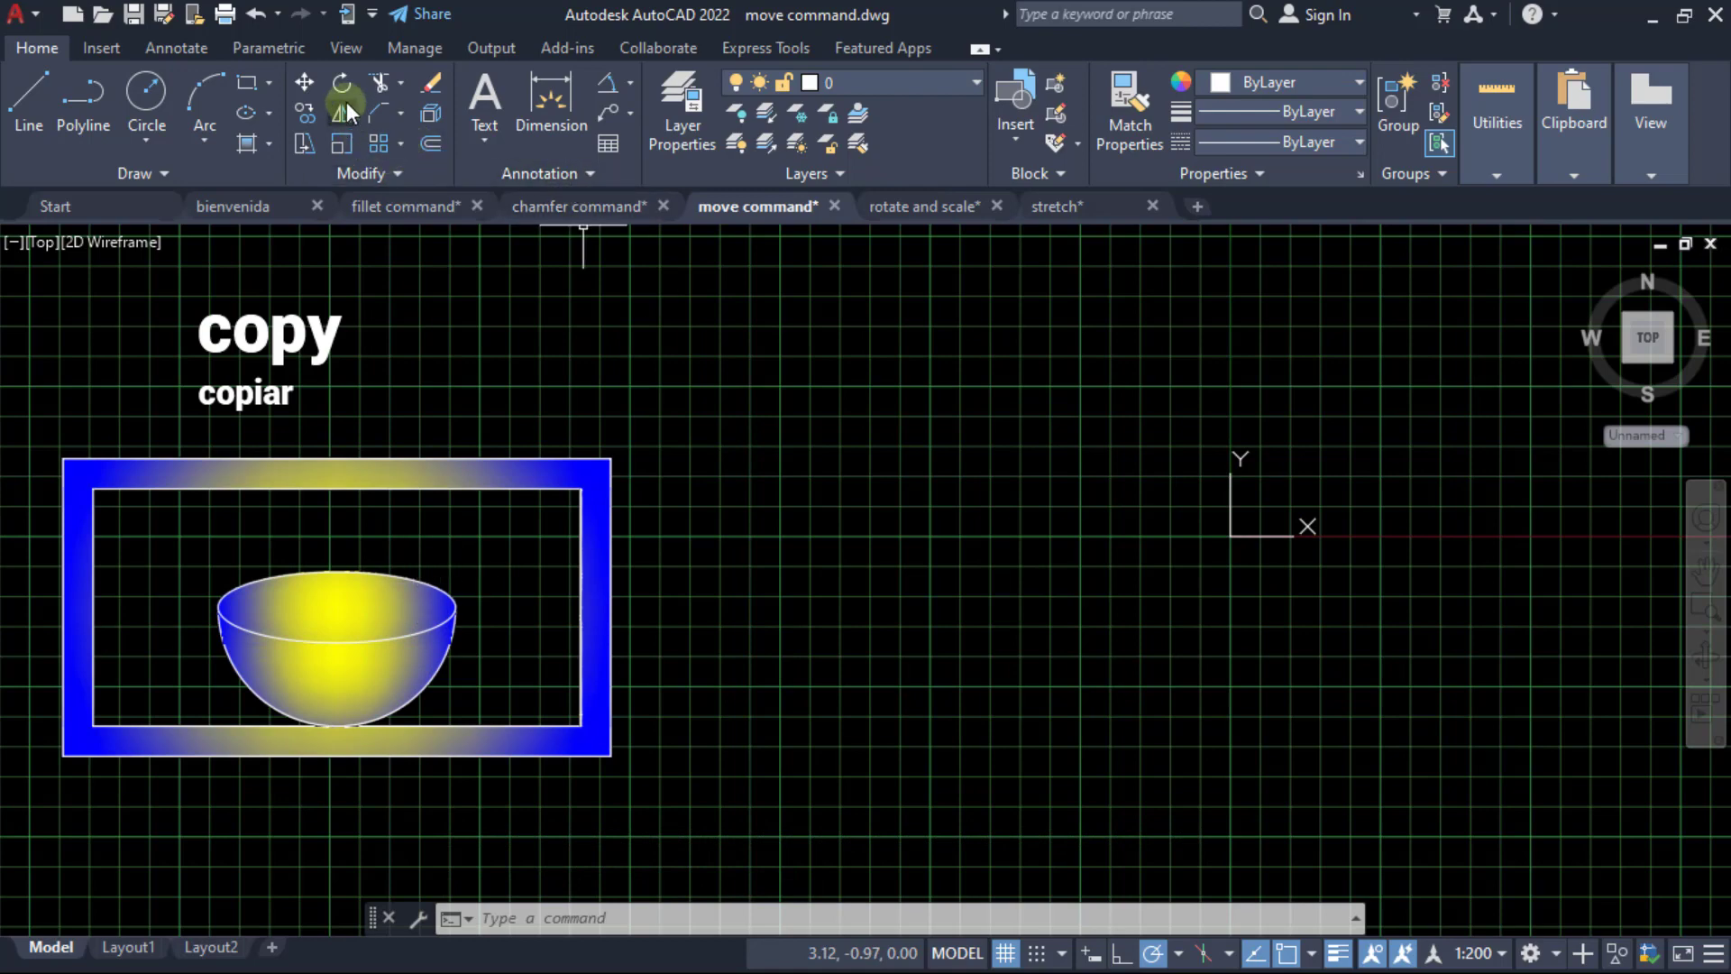
Copy the framed bowl from the frame's lower-left corner to the custom UCS origin at 0,0.
left_click(306, 113)
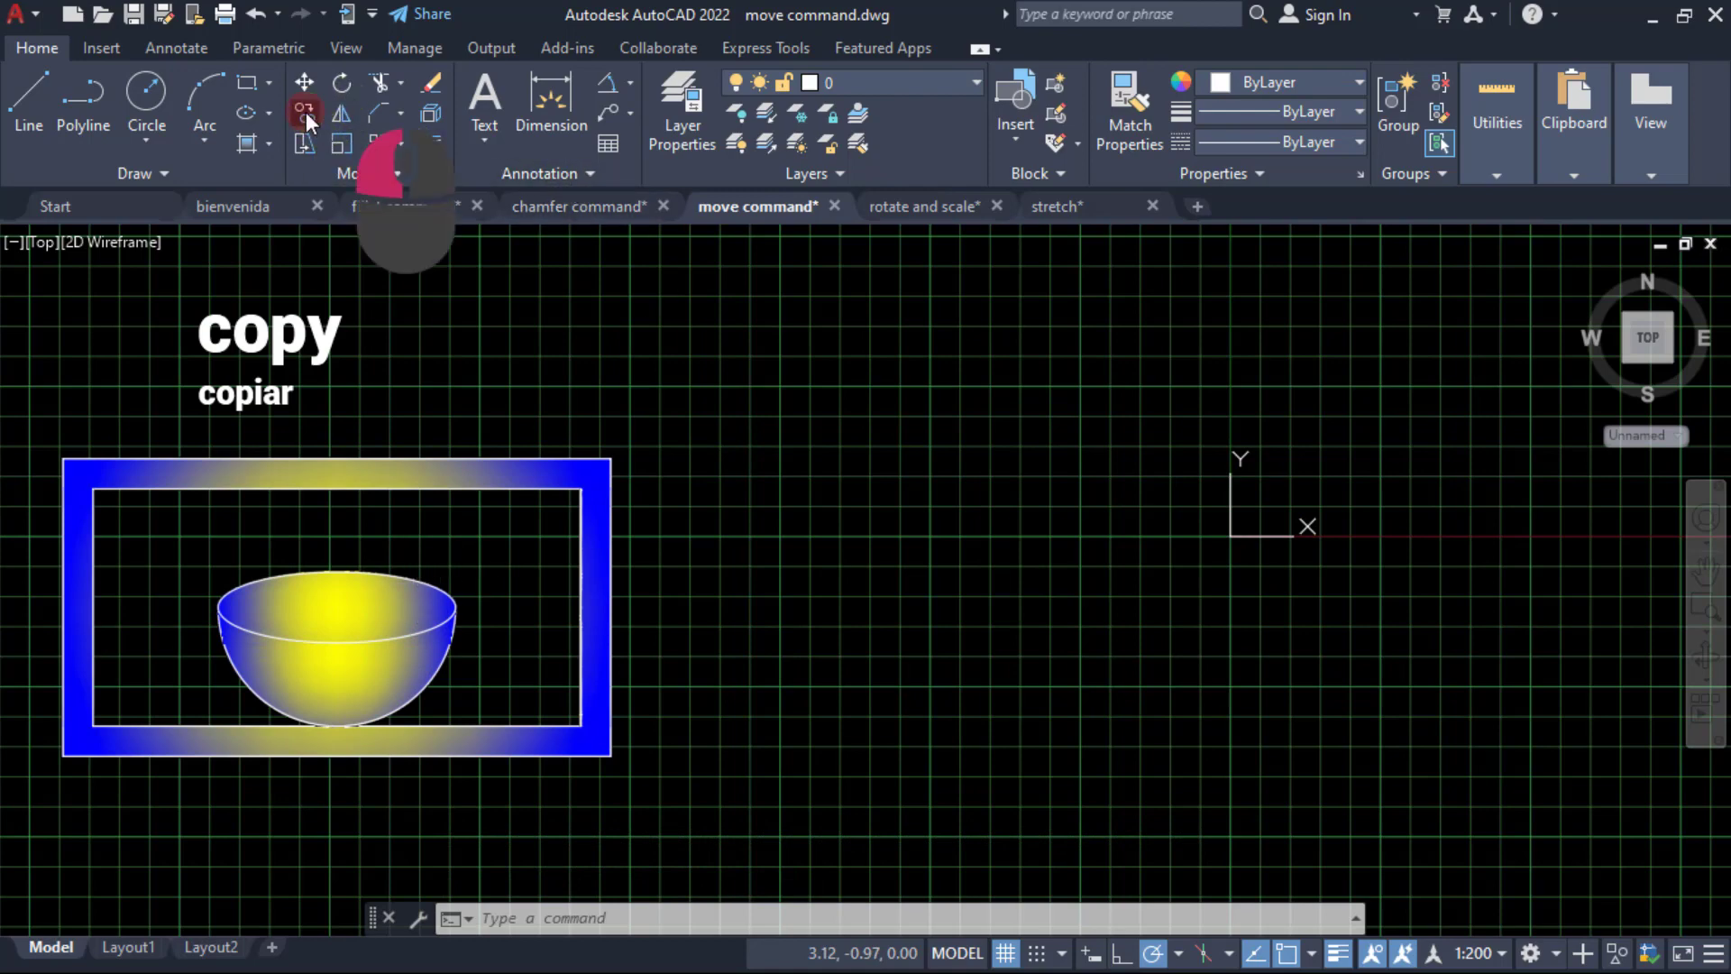
left_click(779, 800)
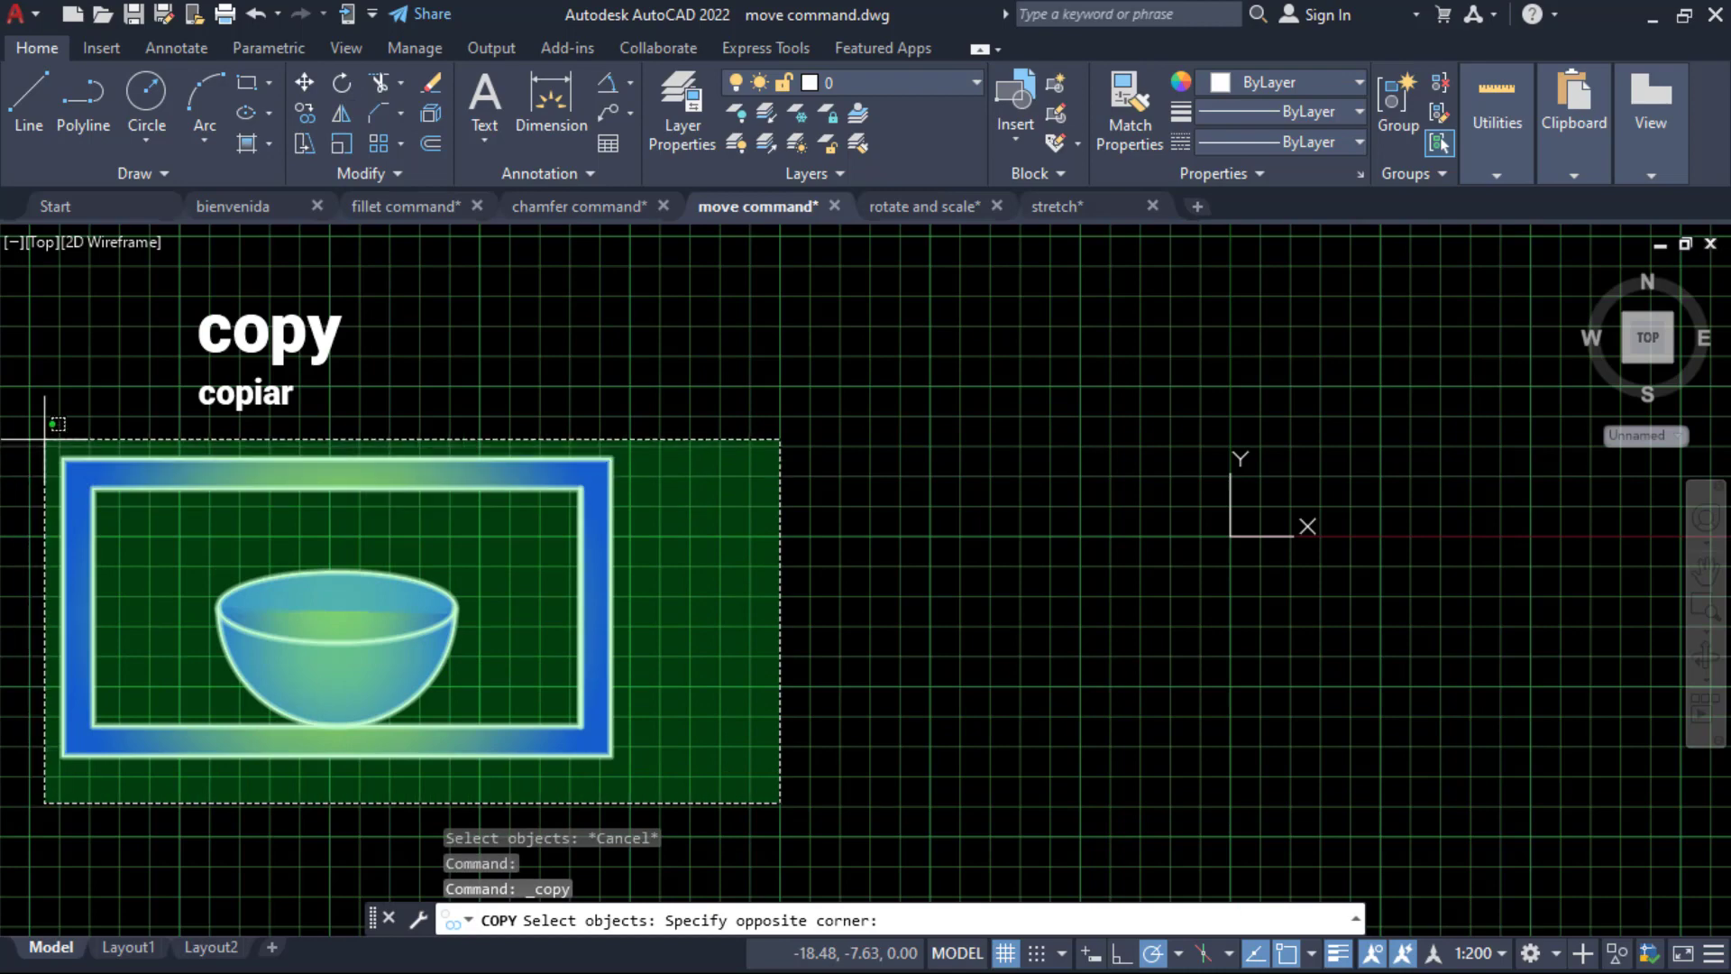
left_click(49, 419)
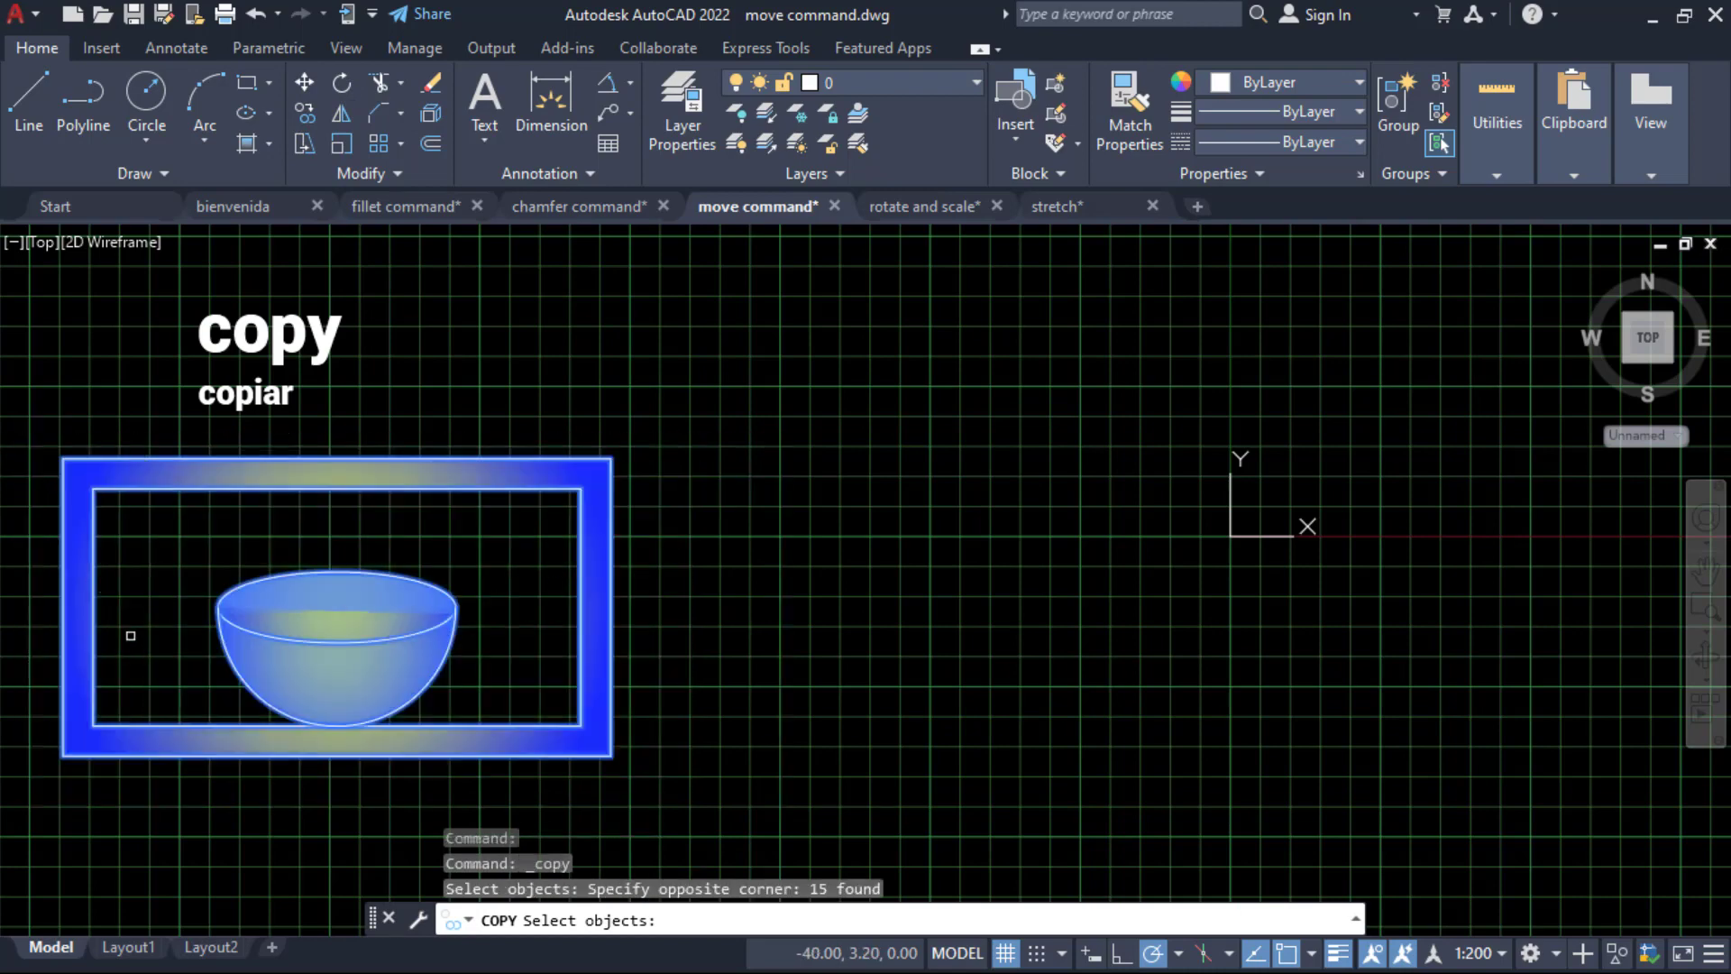
key("Return")
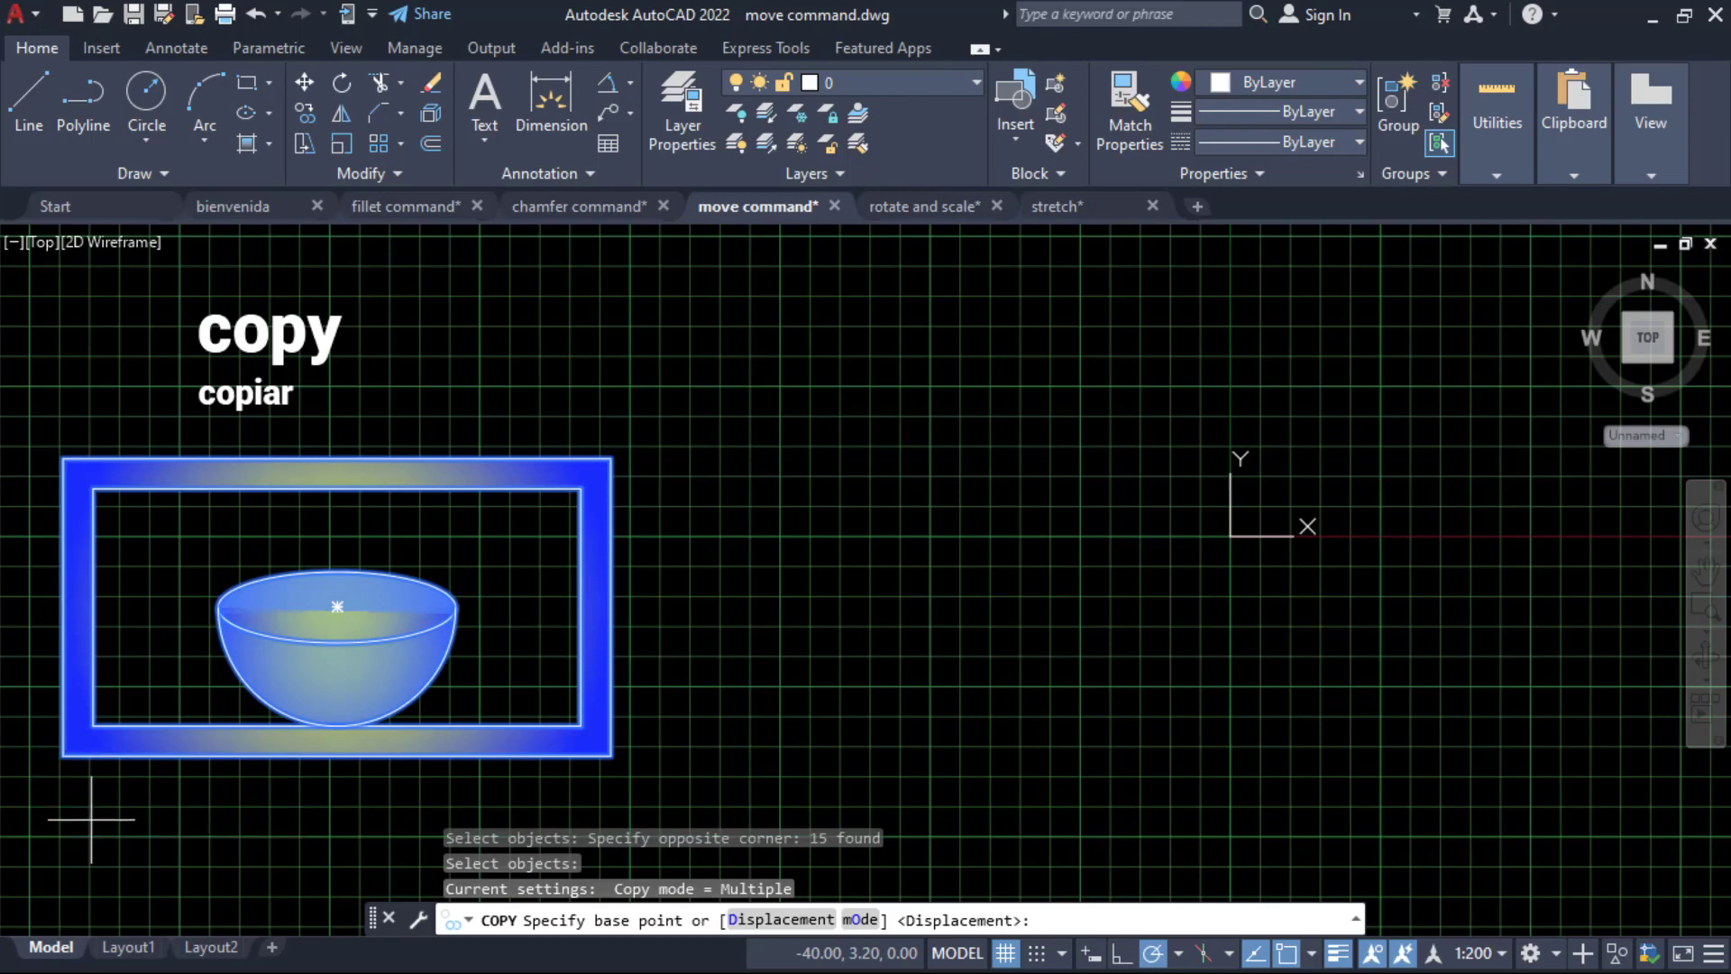
left_click(64, 756)
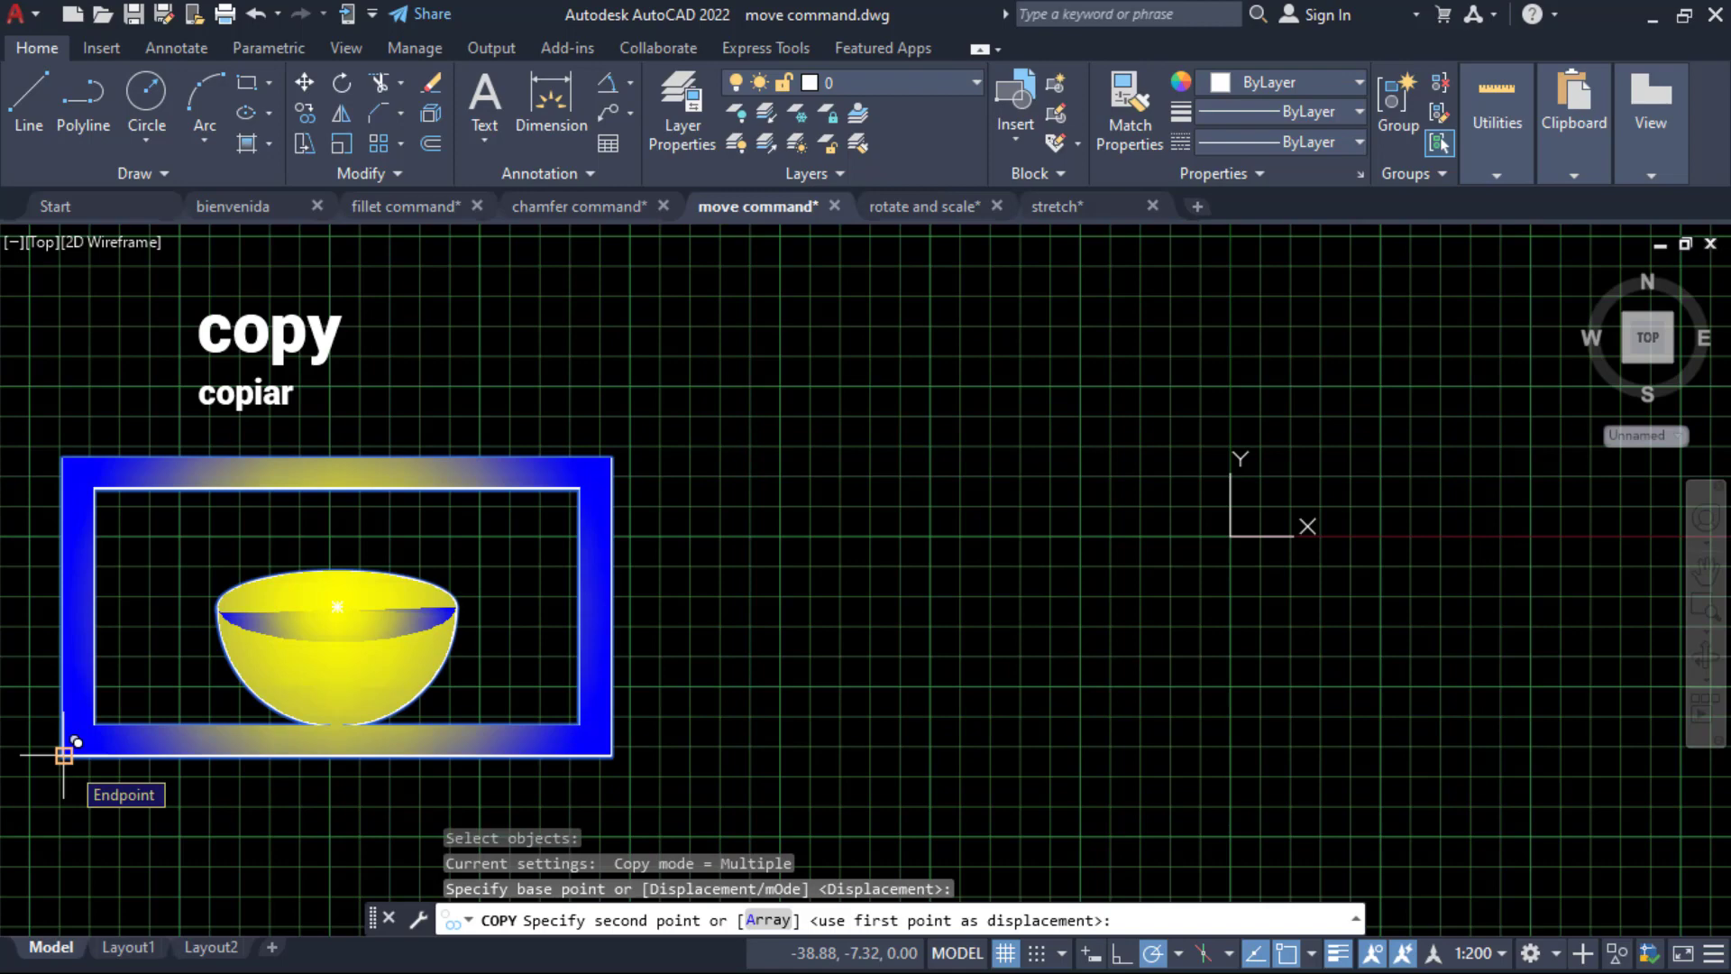
type("0,0")
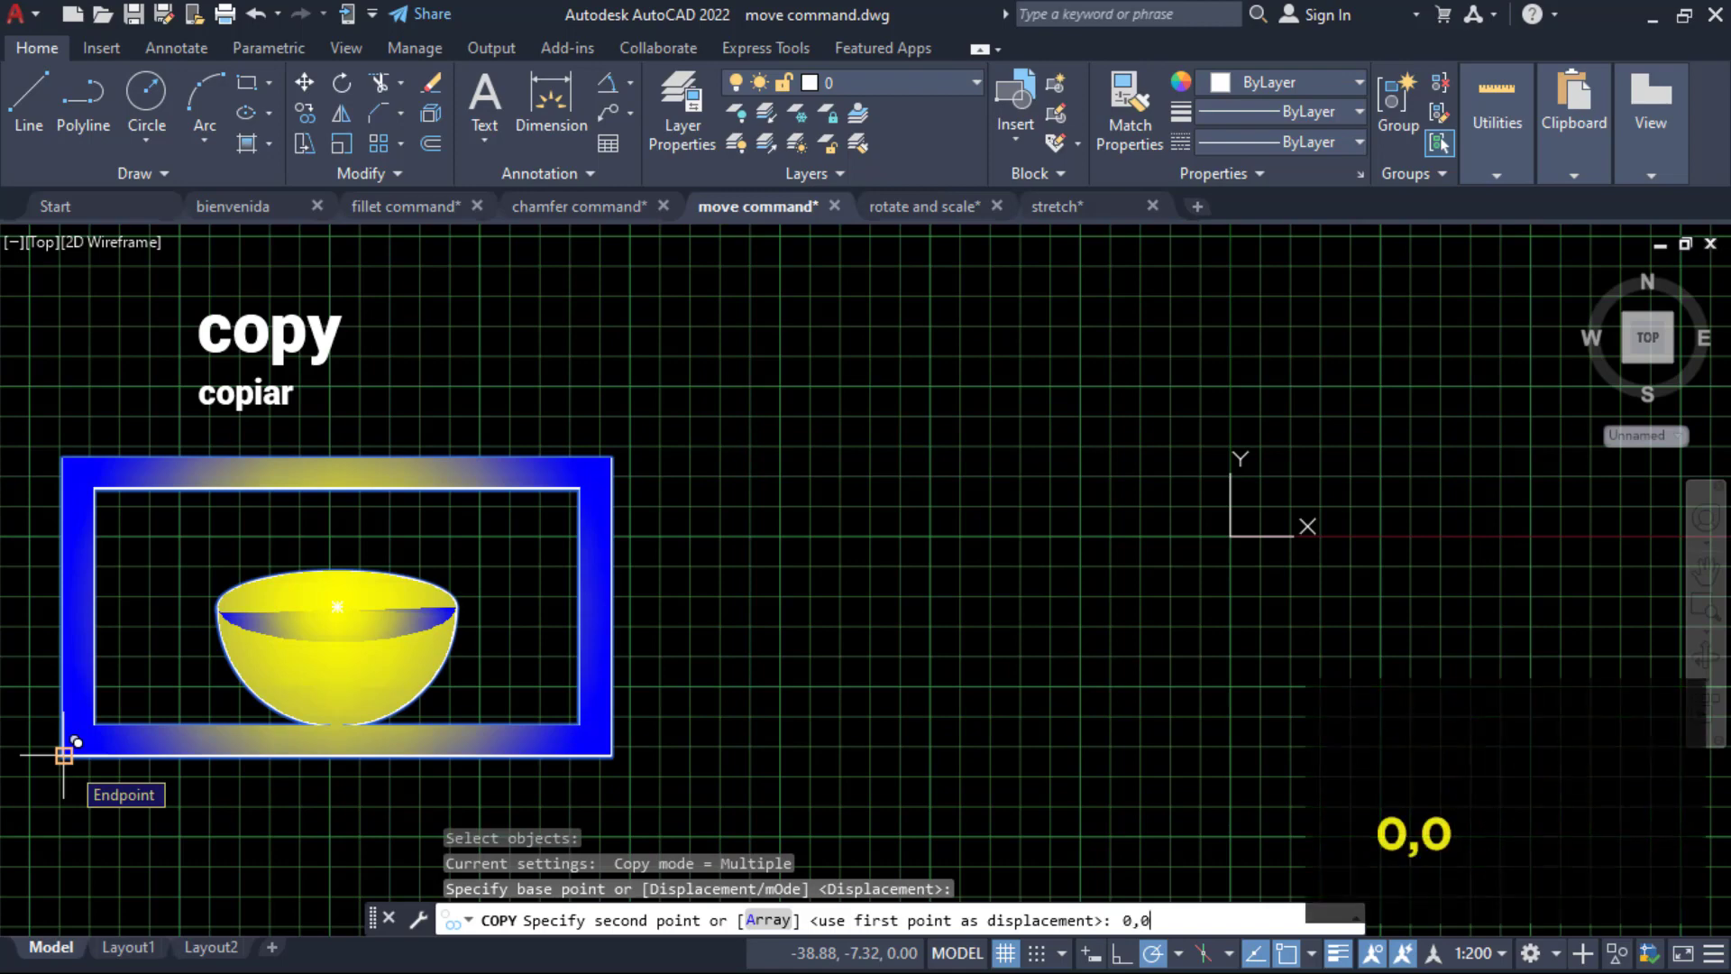
key("Return")
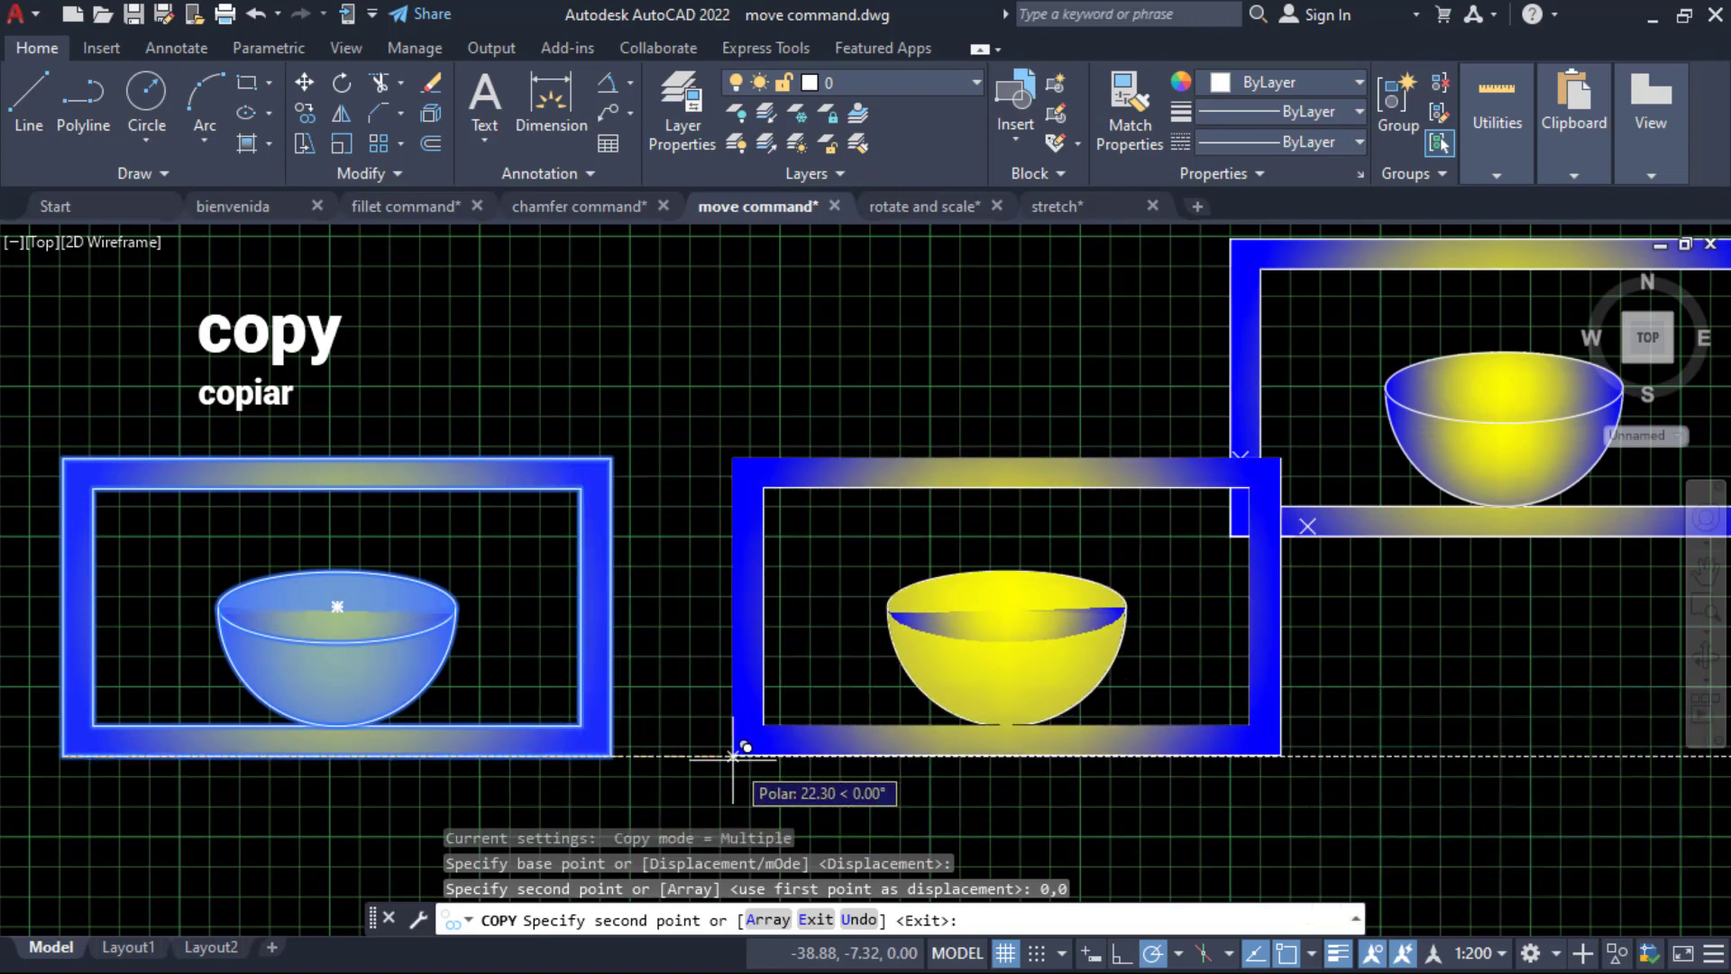
middle_click_drag(732, 763, 576, 769)
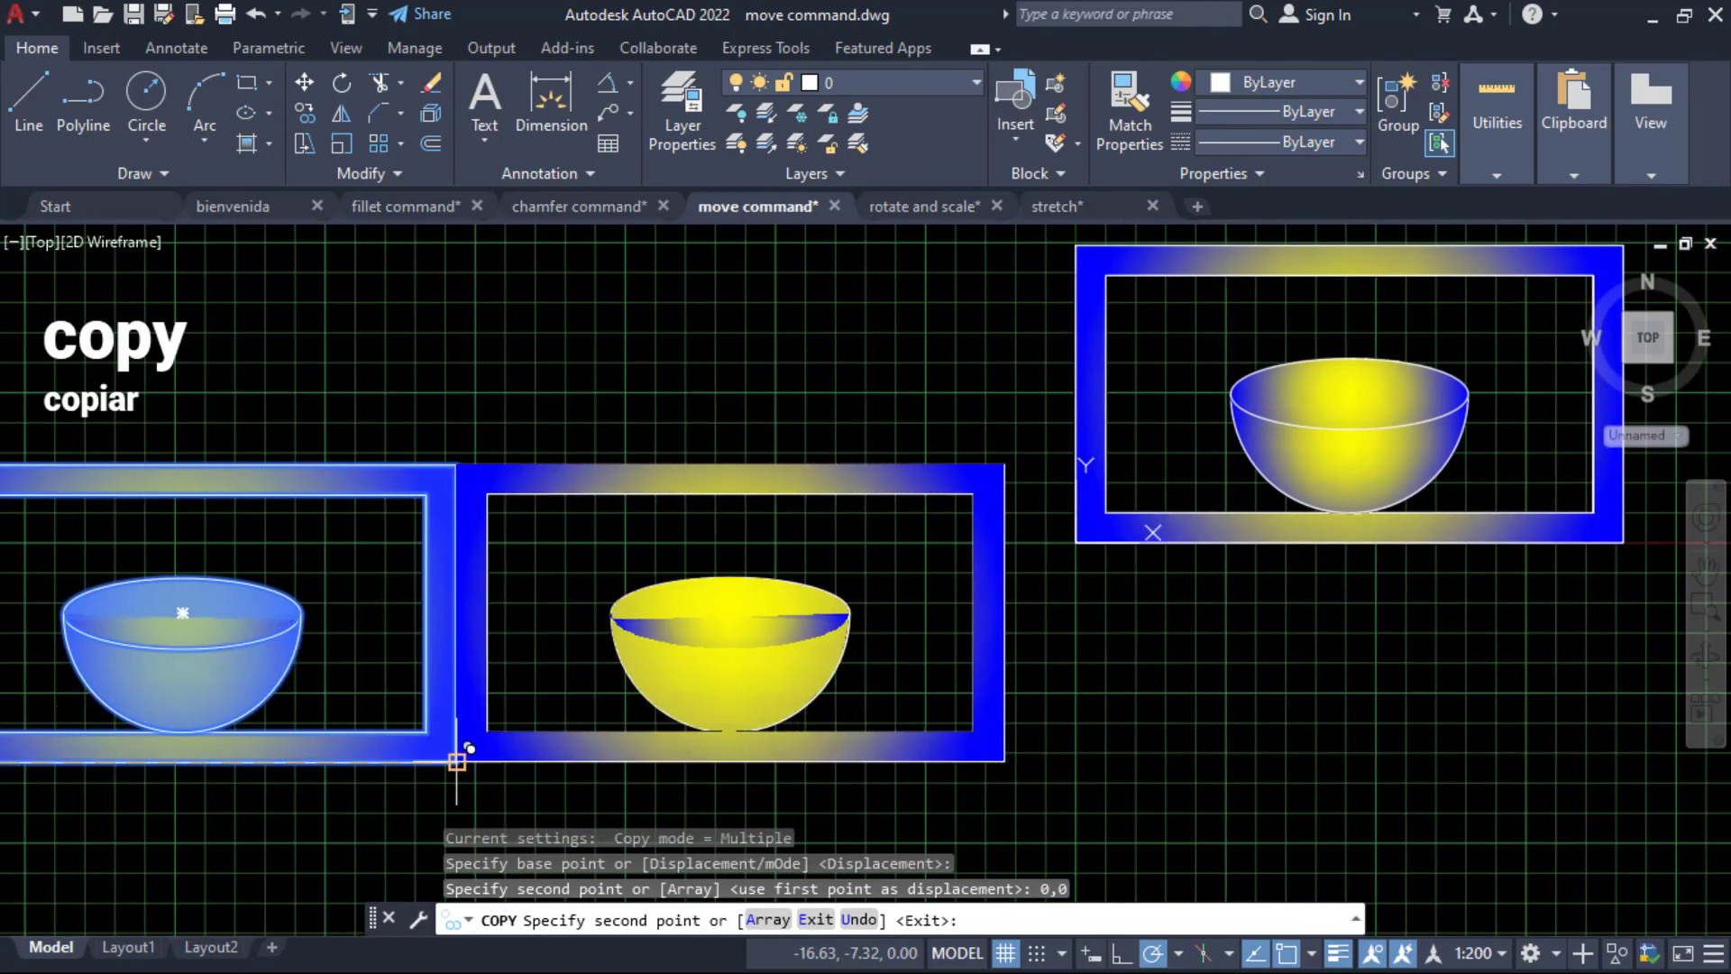
key("Return")
Switch the active coordinate system from the unnamed UCS back to WCS.
mouse_move(1230, 689)
middle_mouse_down()
mouse_move(1206, 715)
mouse_move(1100, 739)
middle_mouse_up()
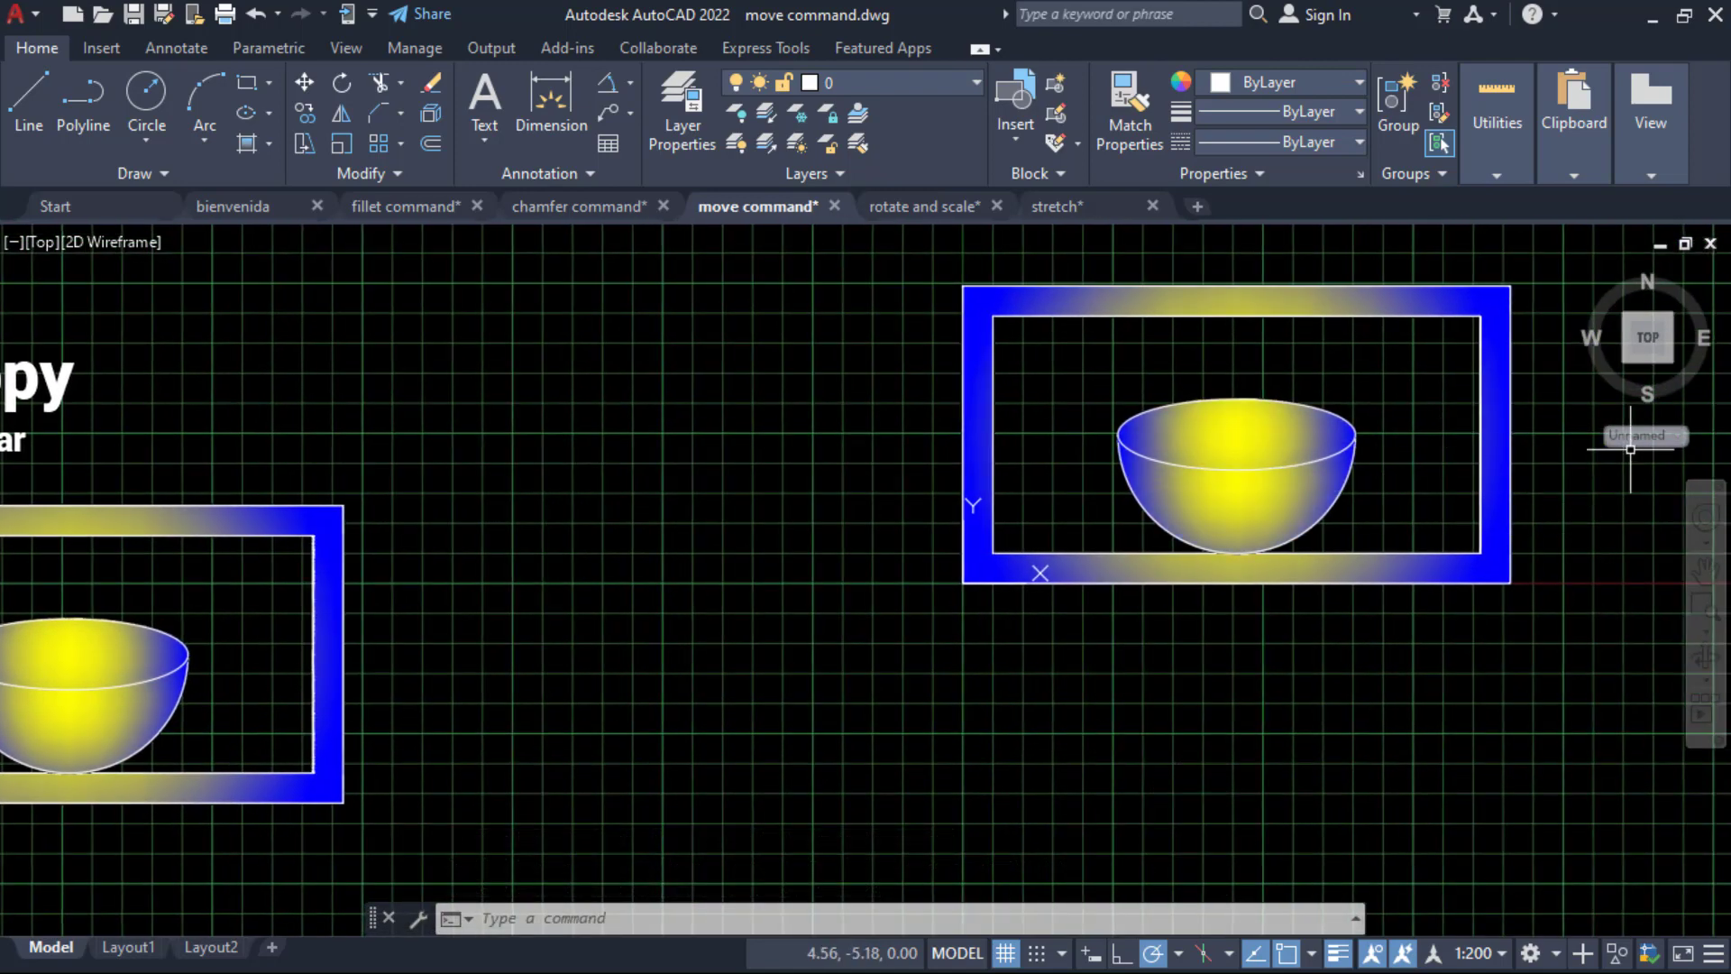
mouse_move(939, 699)
middle_mouse_down()
mouse_move(987, 674)
mouse_move(1004, 723)
middle_mouse_up()
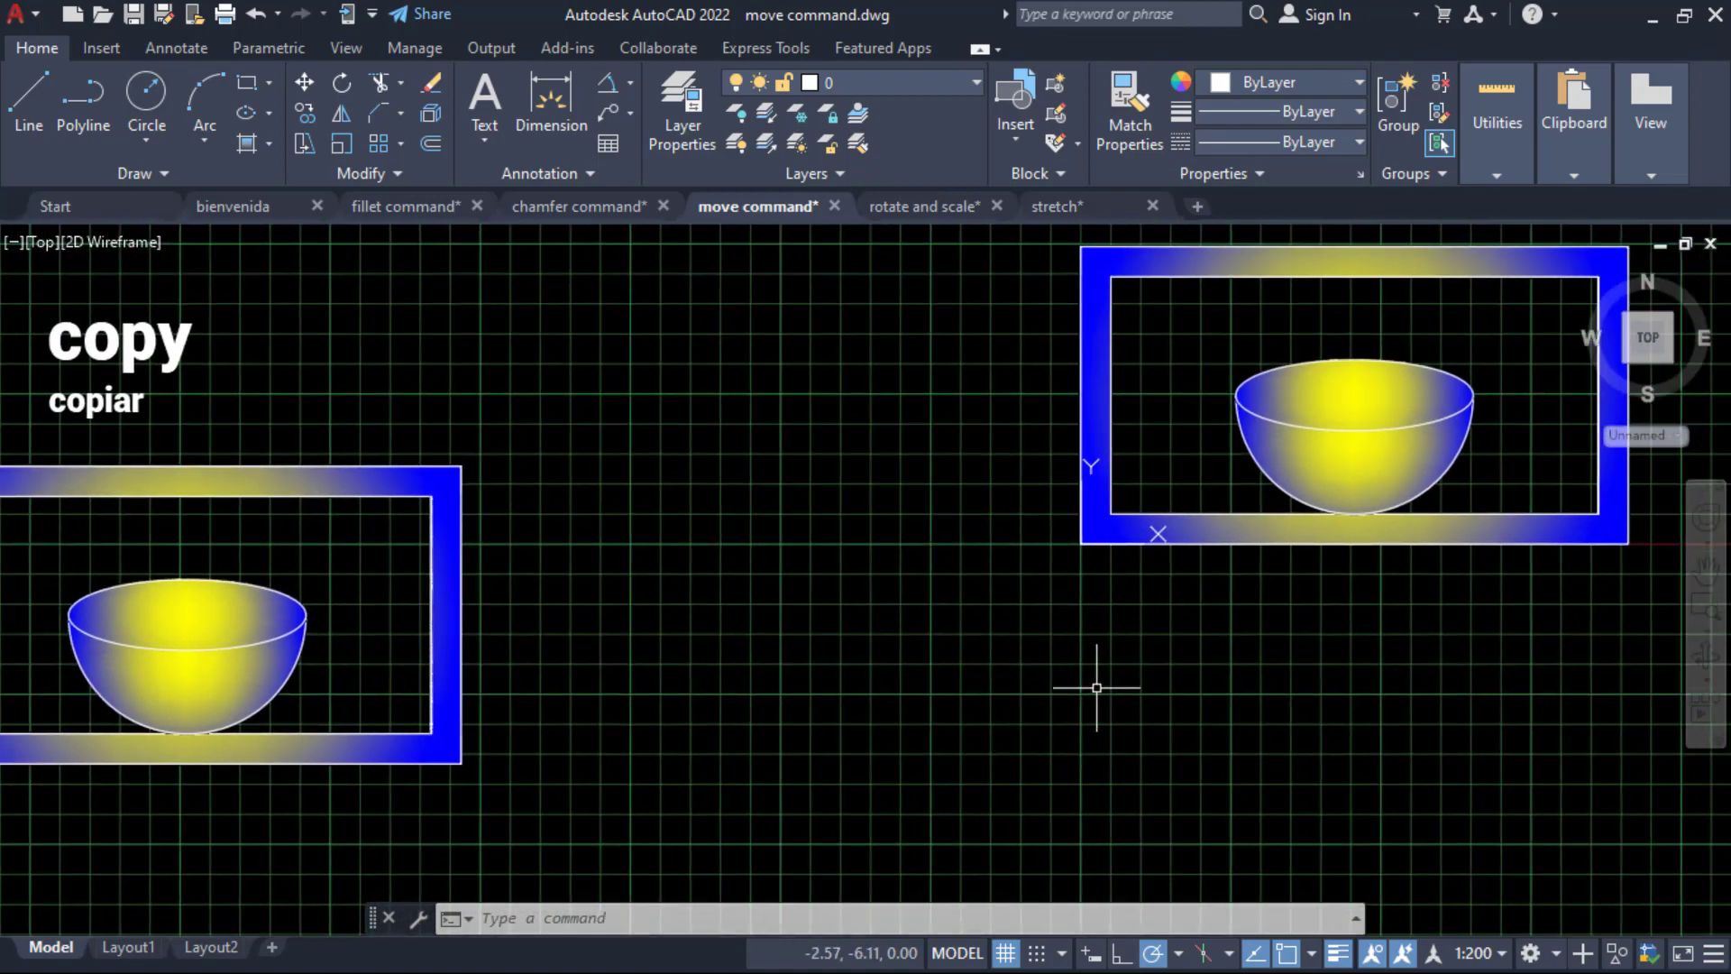
middle_click_drag(1097, 687, 1109, 696)
mouse_move(805, 742)
middle_mouse_down()
mouse_move(997, 793)
mouse_move(670, 754)
mouse_move(793, 754)
middle_mouse_up()
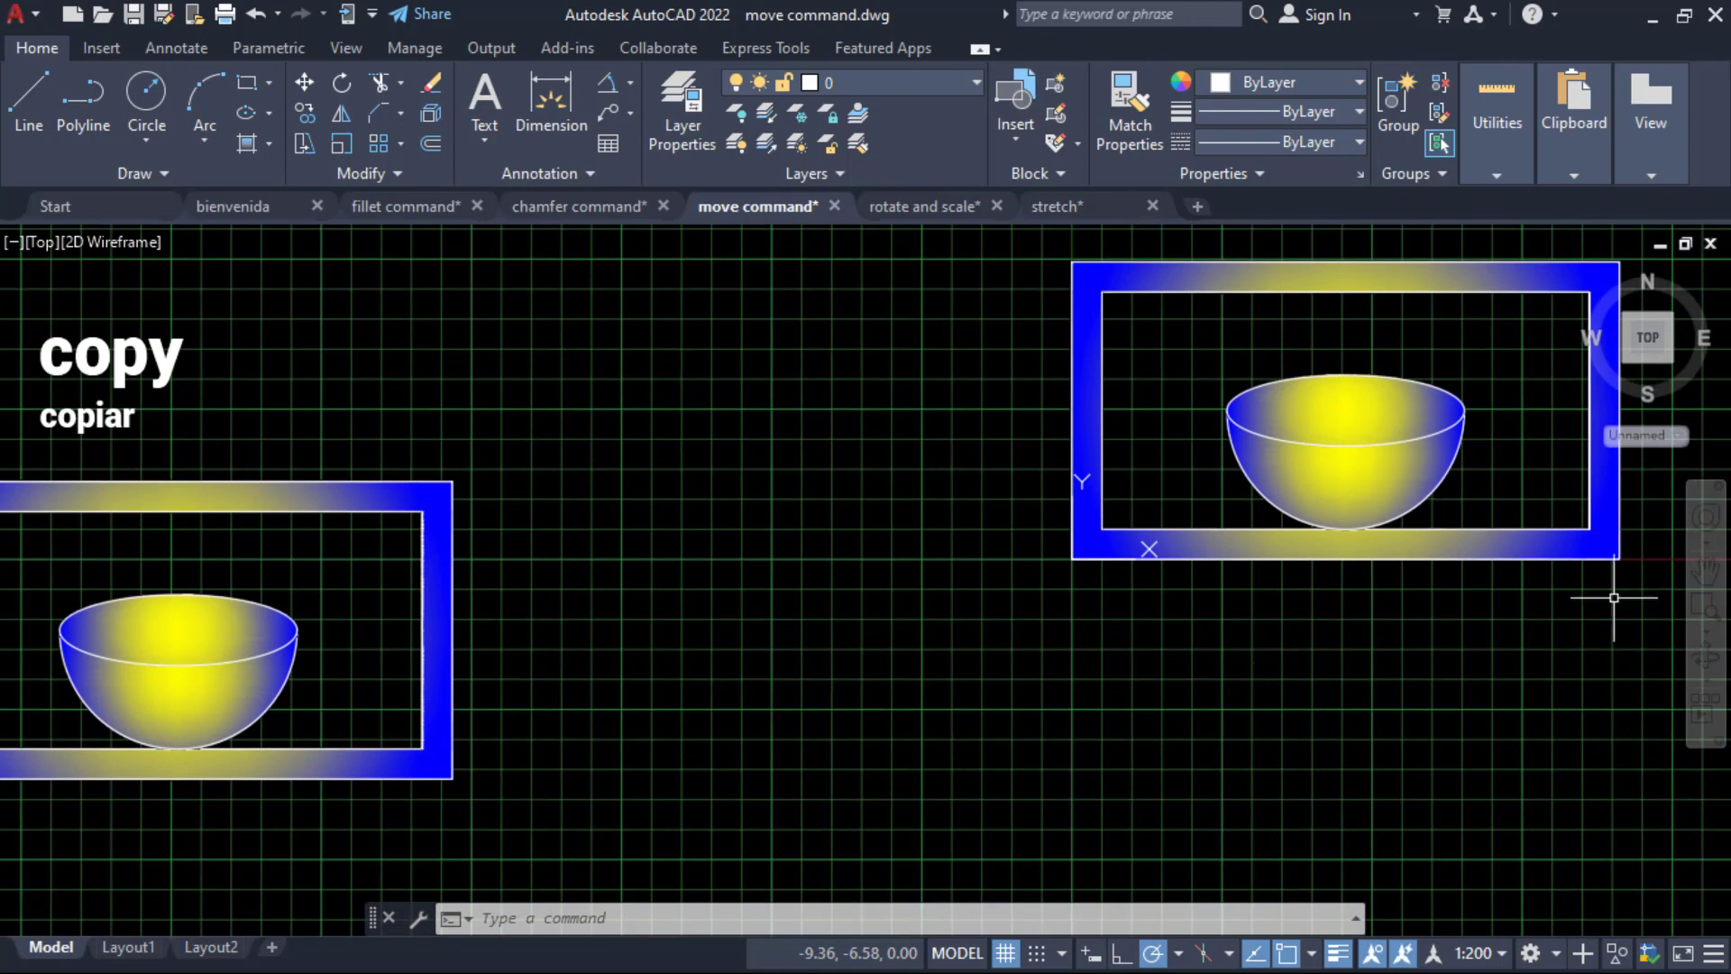
middle_click_drag(1585, 690, 1555, 711)
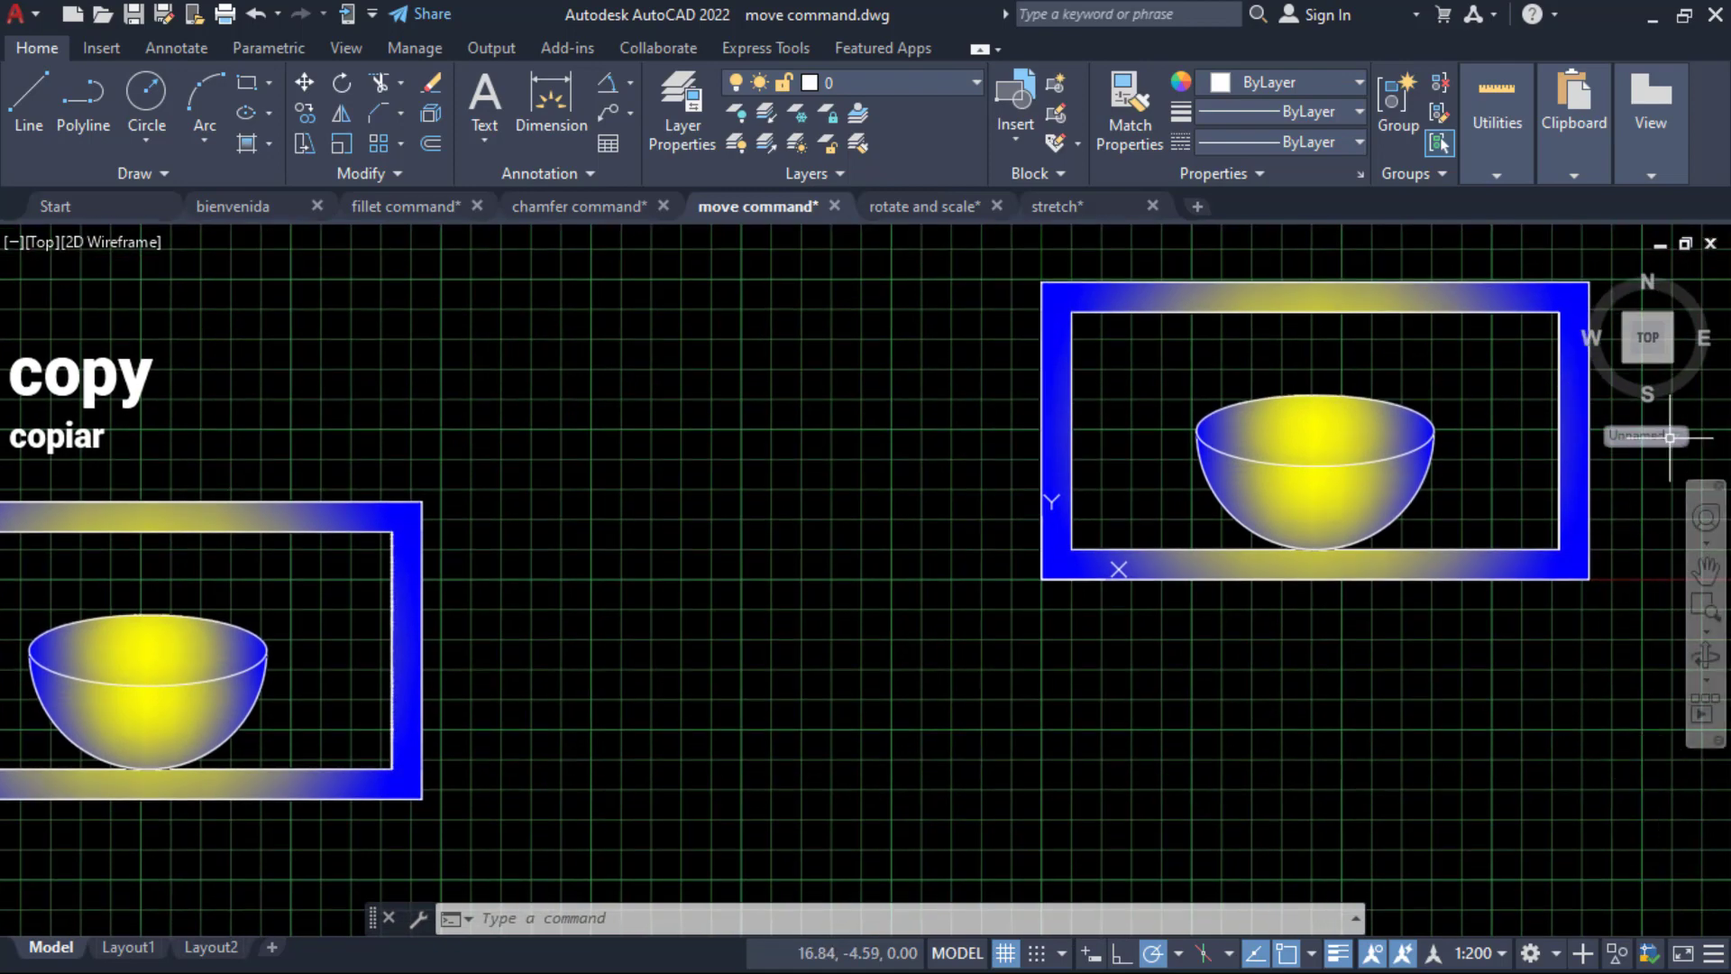
left_click(1675, 438)
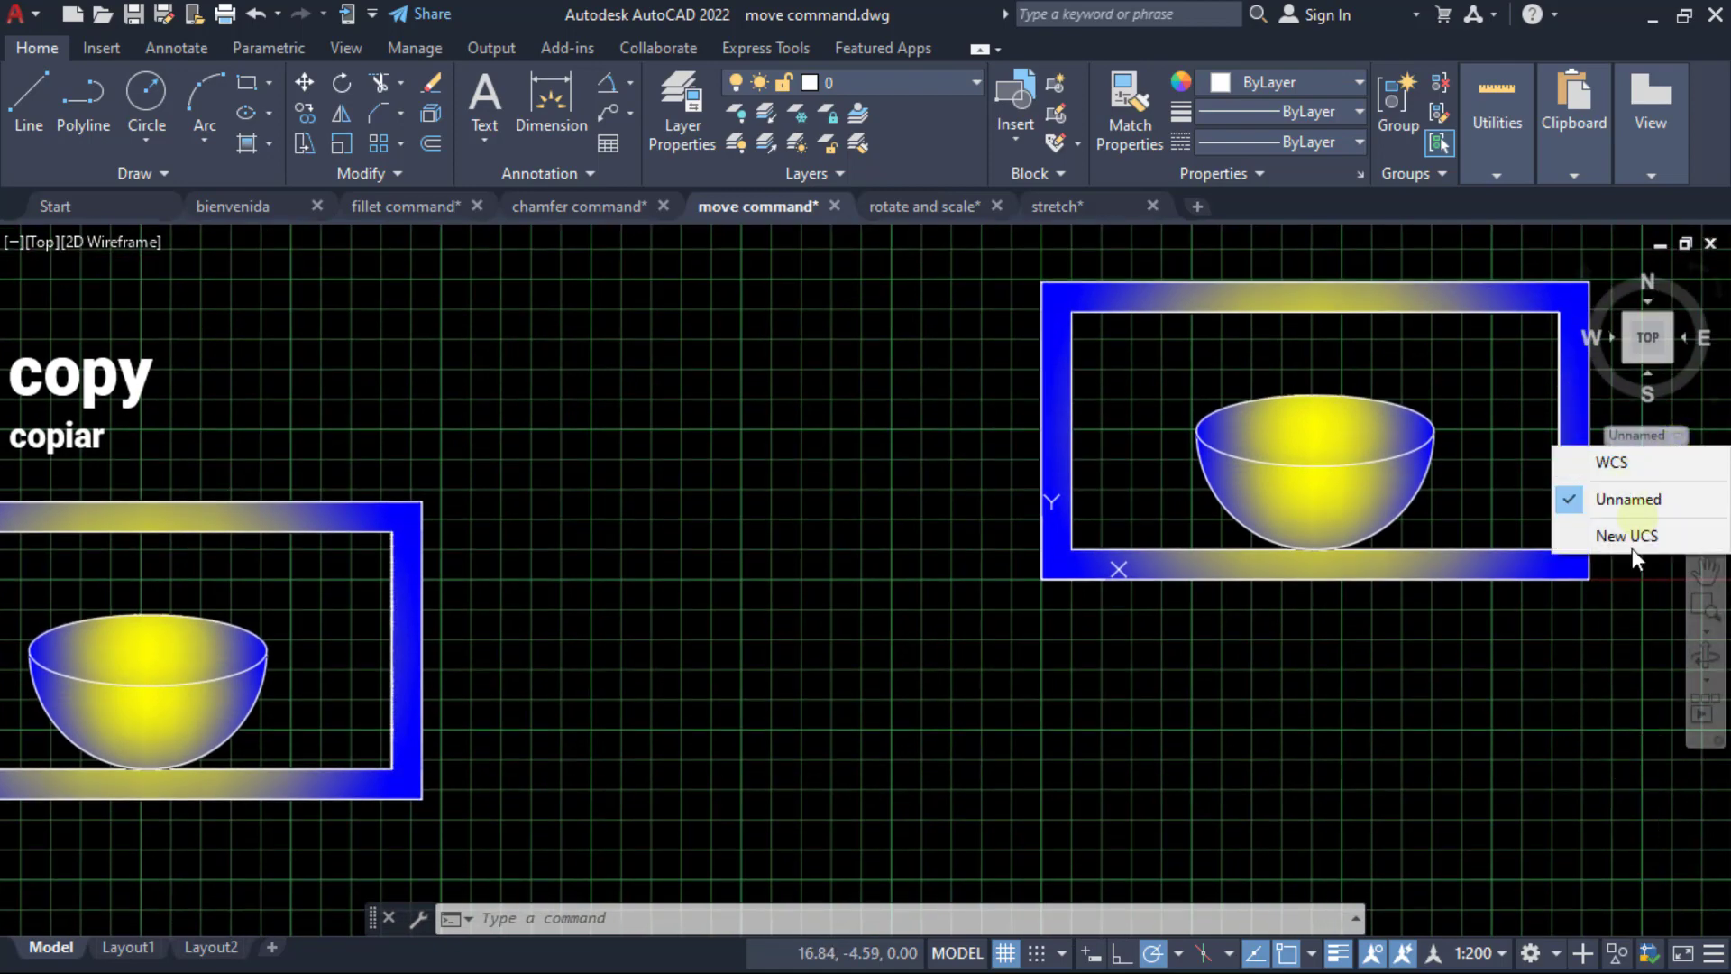
left_click(1613, 464)
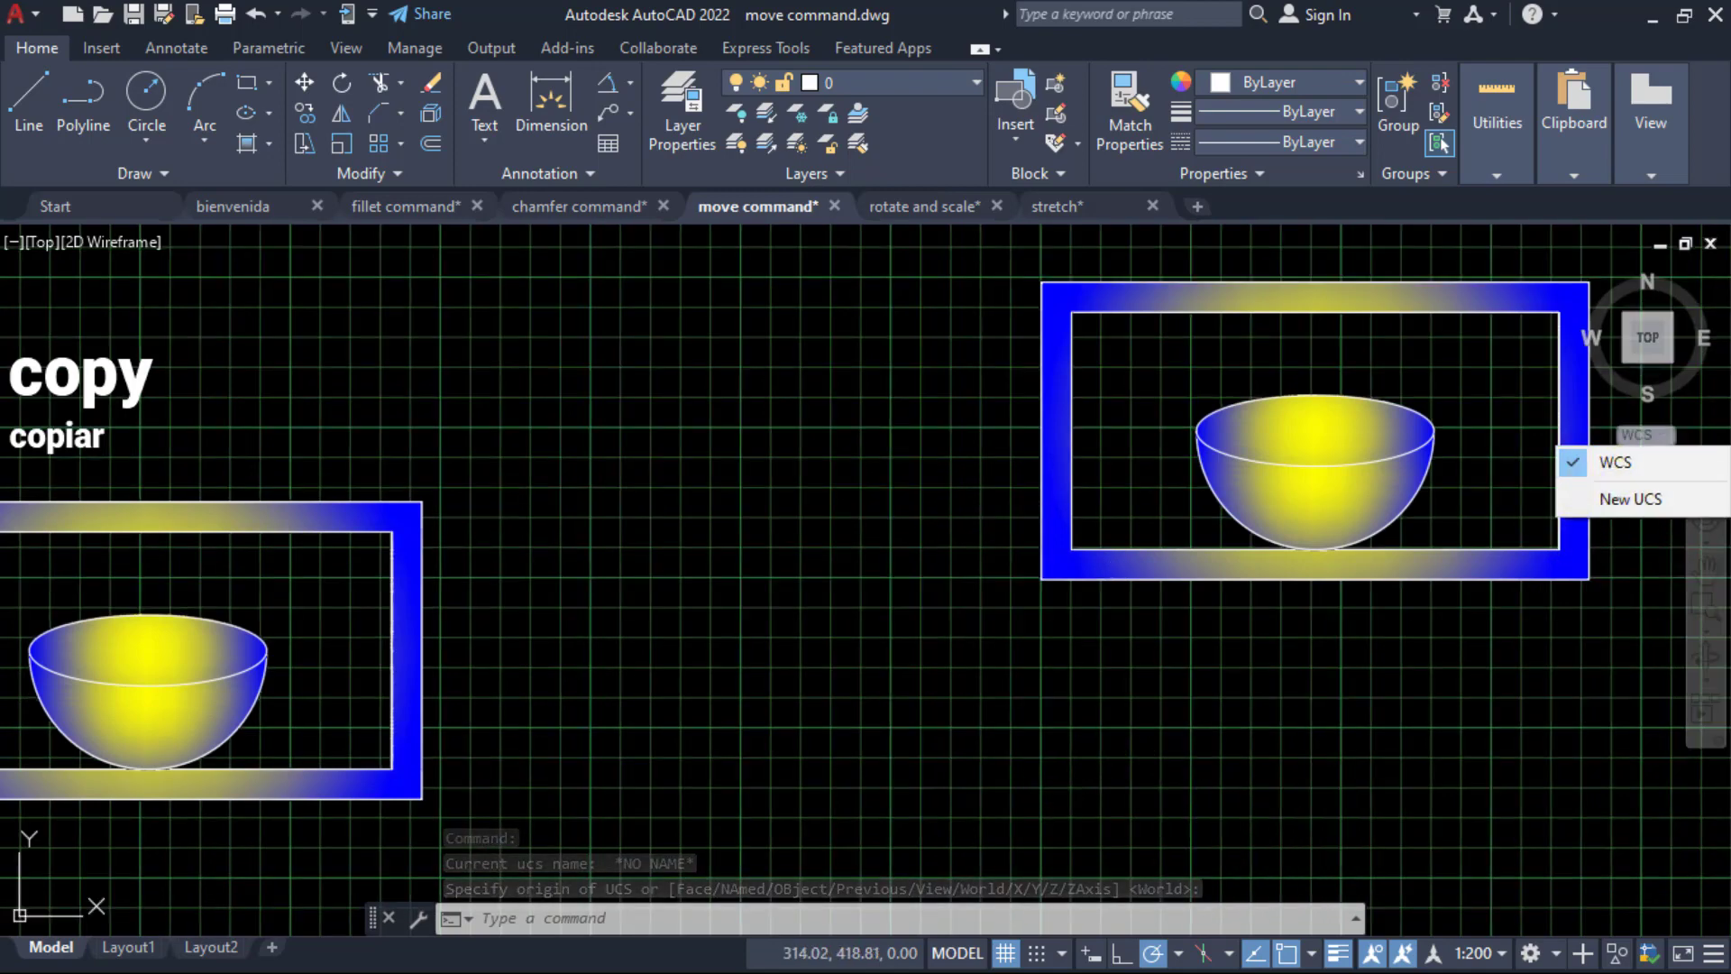
Erase the framed bowl copy that was placed at the custom UCS origin, keeping the original under the "copy" heading.
key("Delete")
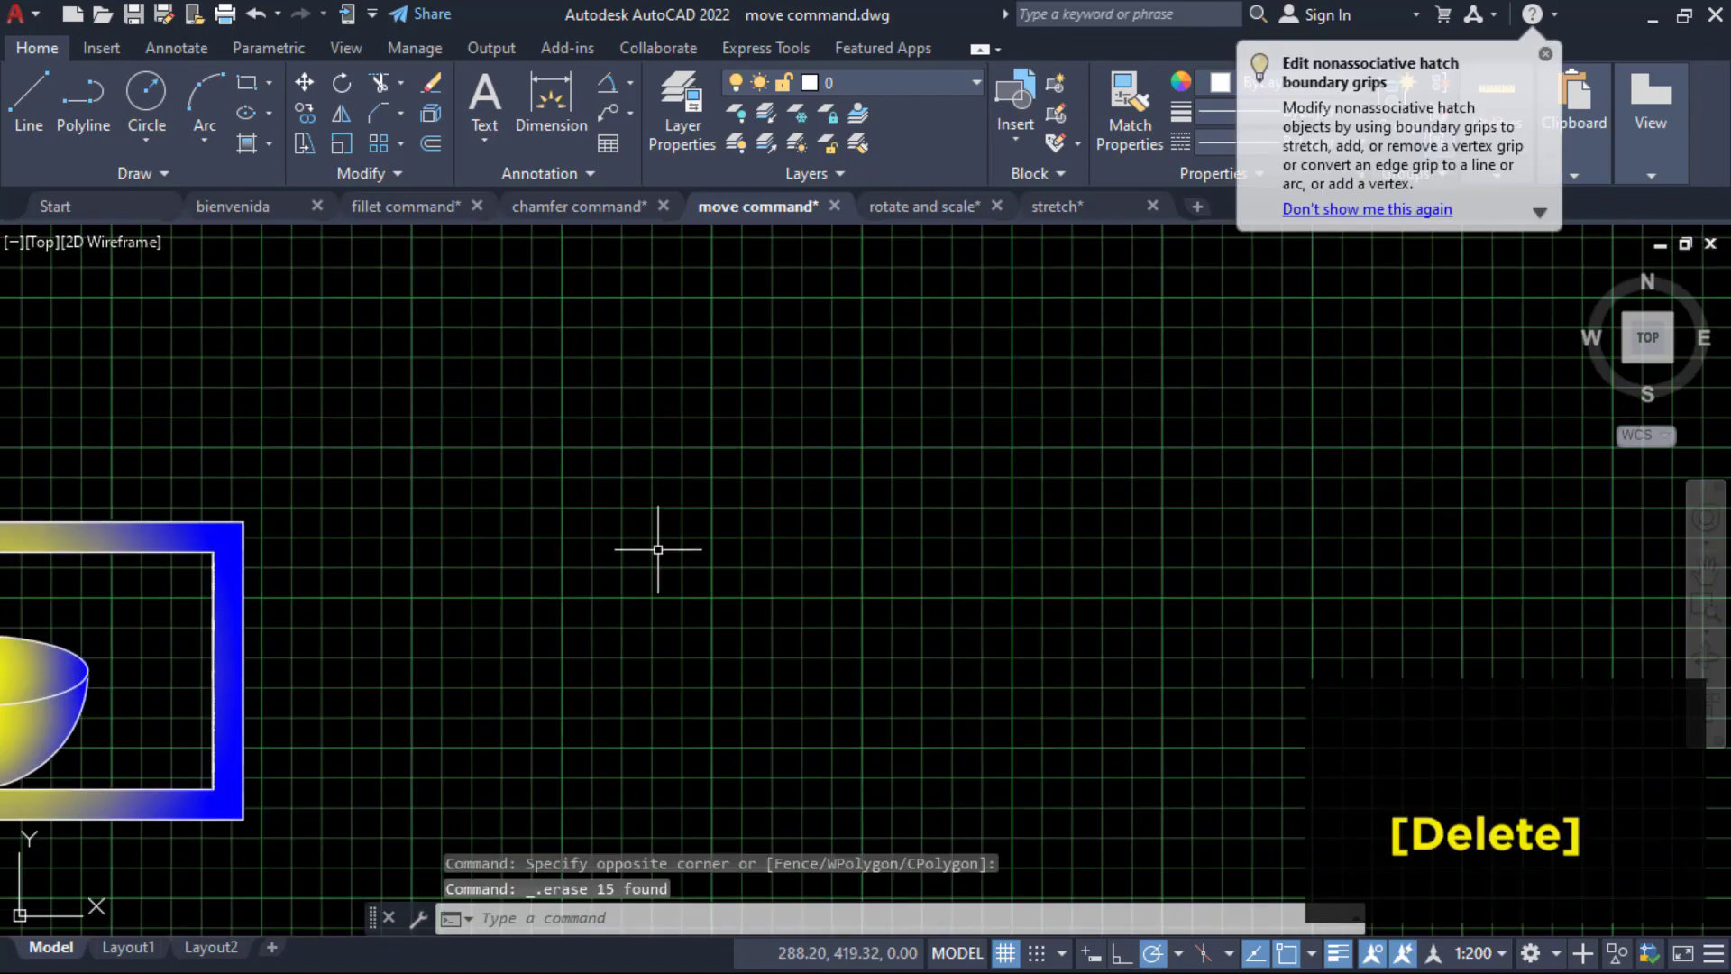
middle_click_drag(659, 549, 965, 475)
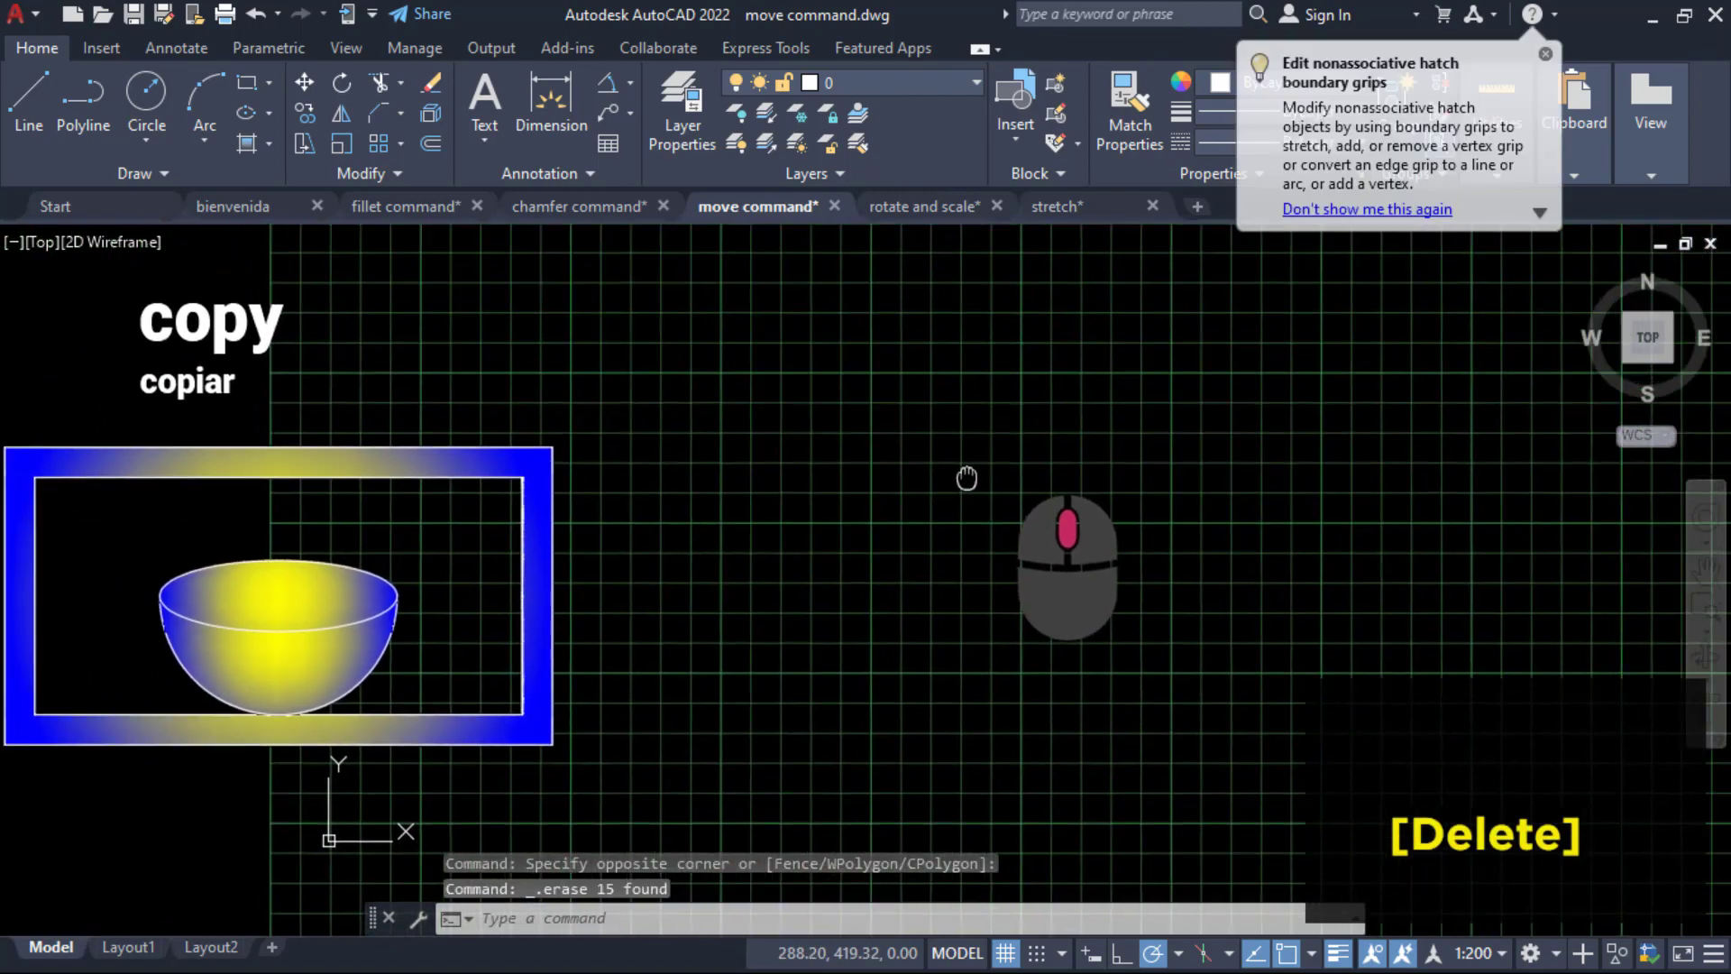
middle_click_drag(776, 553, 846, 536)
middle_click_drag(914, 590, 903, 606)
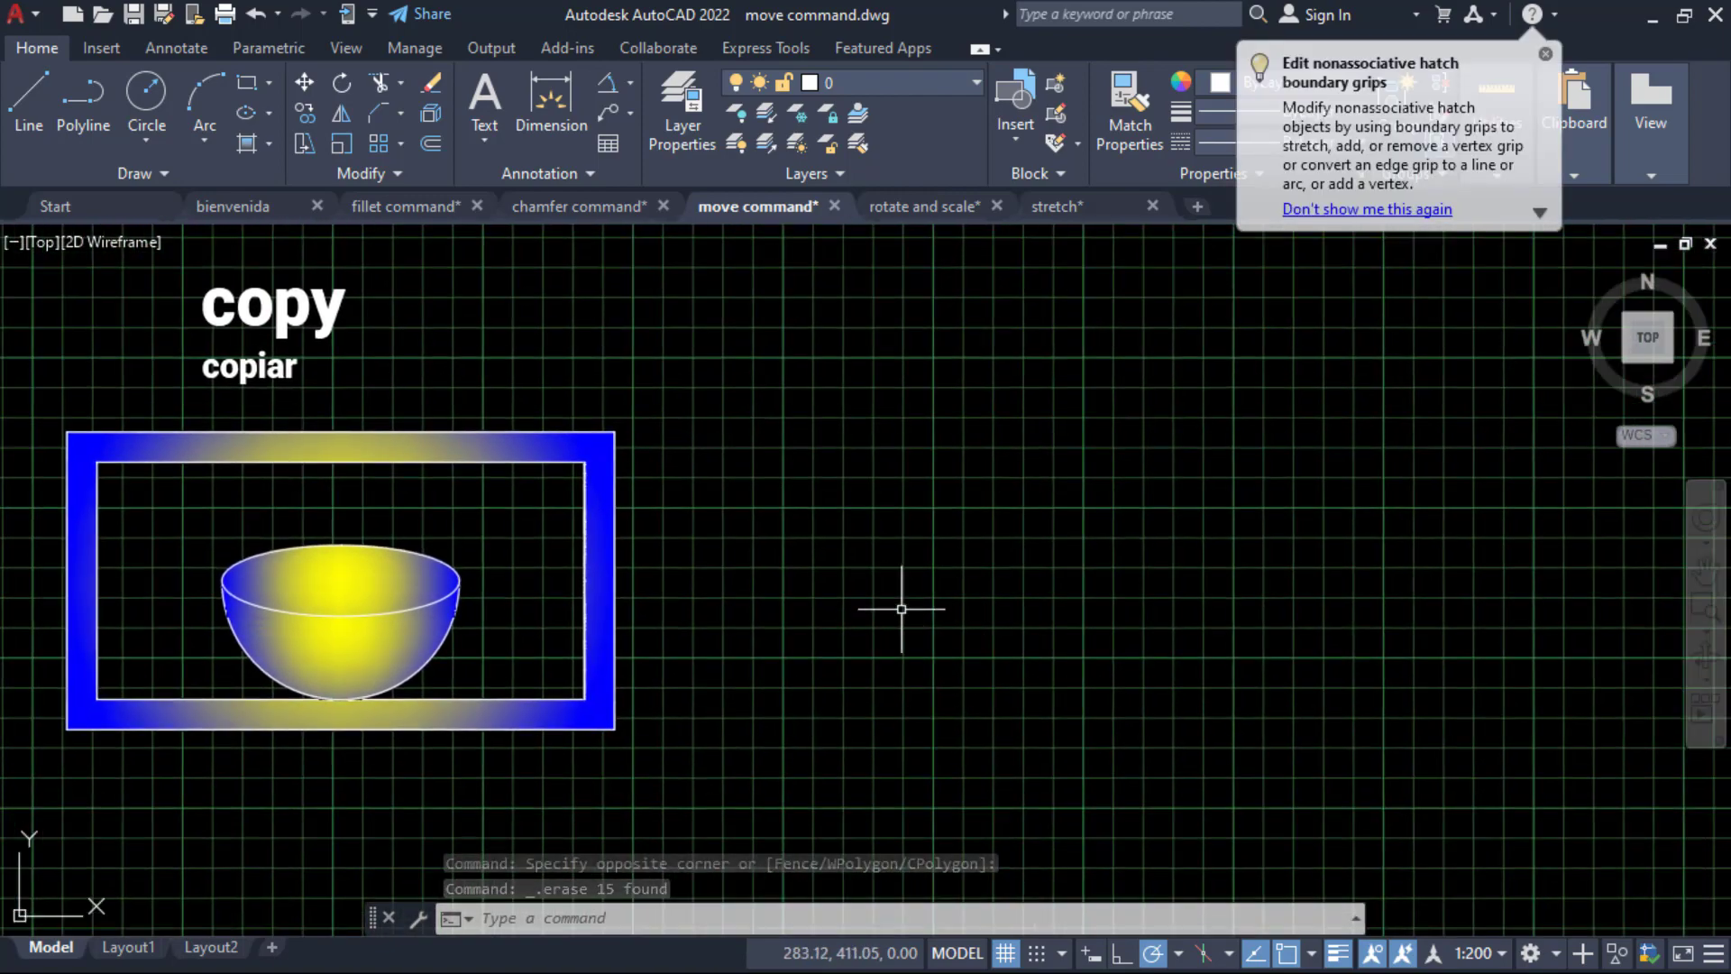
Start copying the original framed bowl from the frame's lower-left corner with the Array option set to 4 items.
left_click(303, 108)
left_click(827, 817)
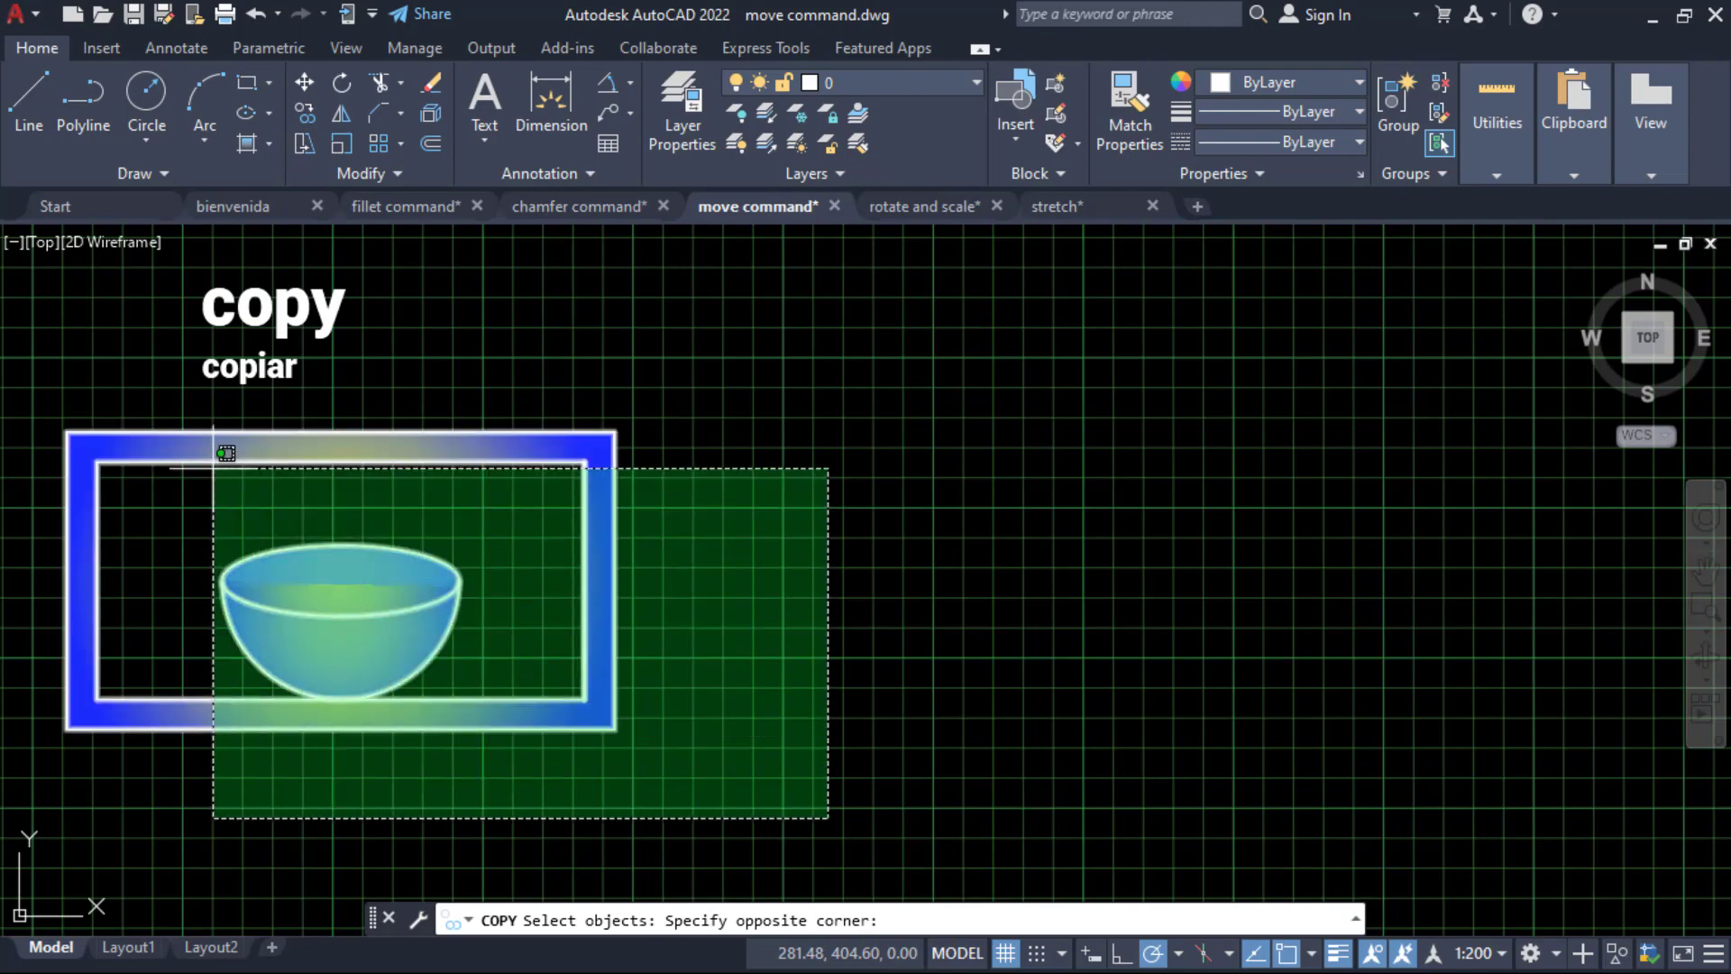
left_click(51, 396)
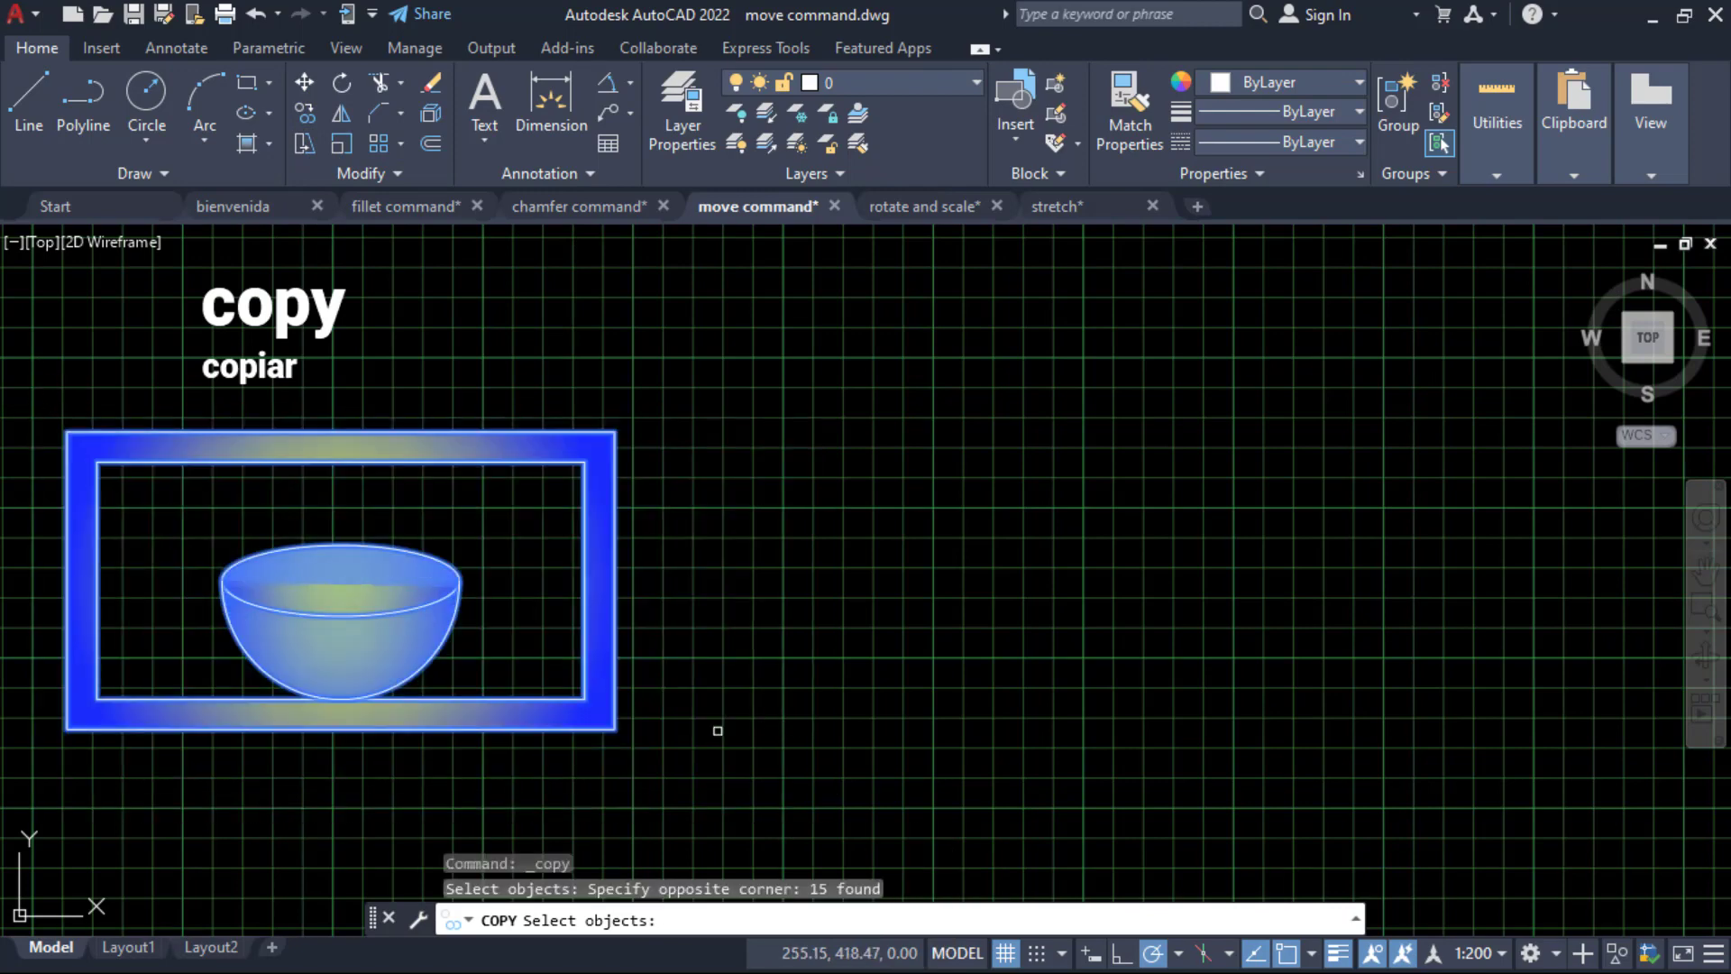
key("Return")
left_click(65, 728)
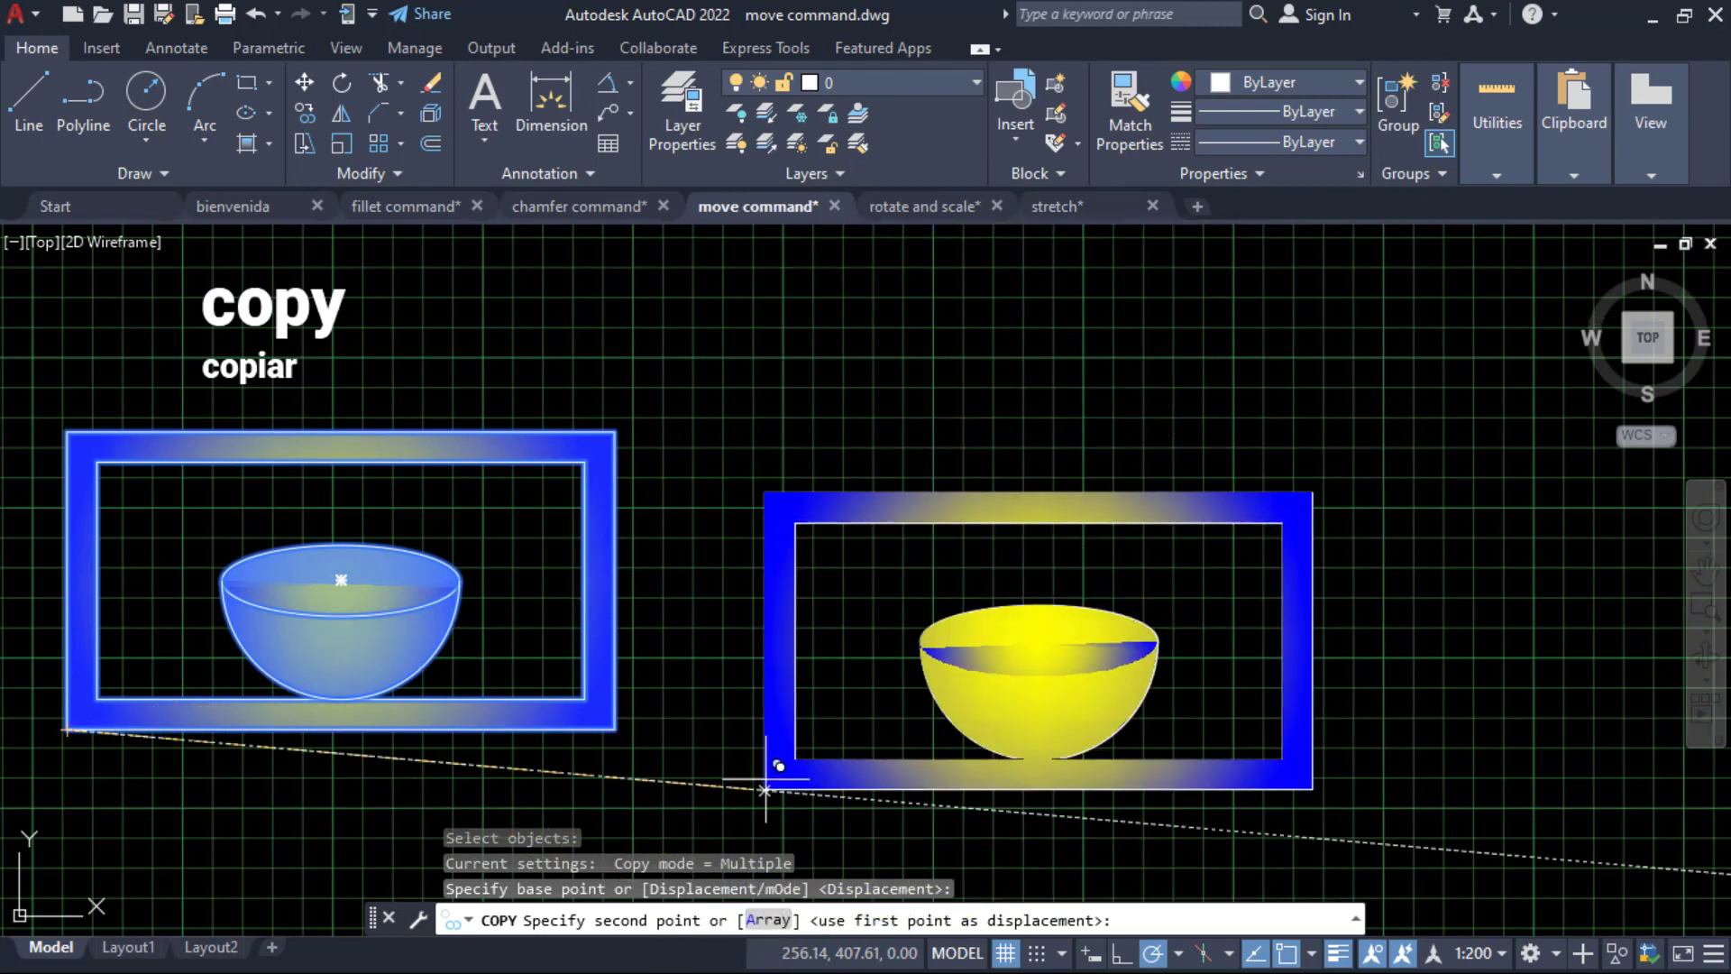
left_click(767, 919)
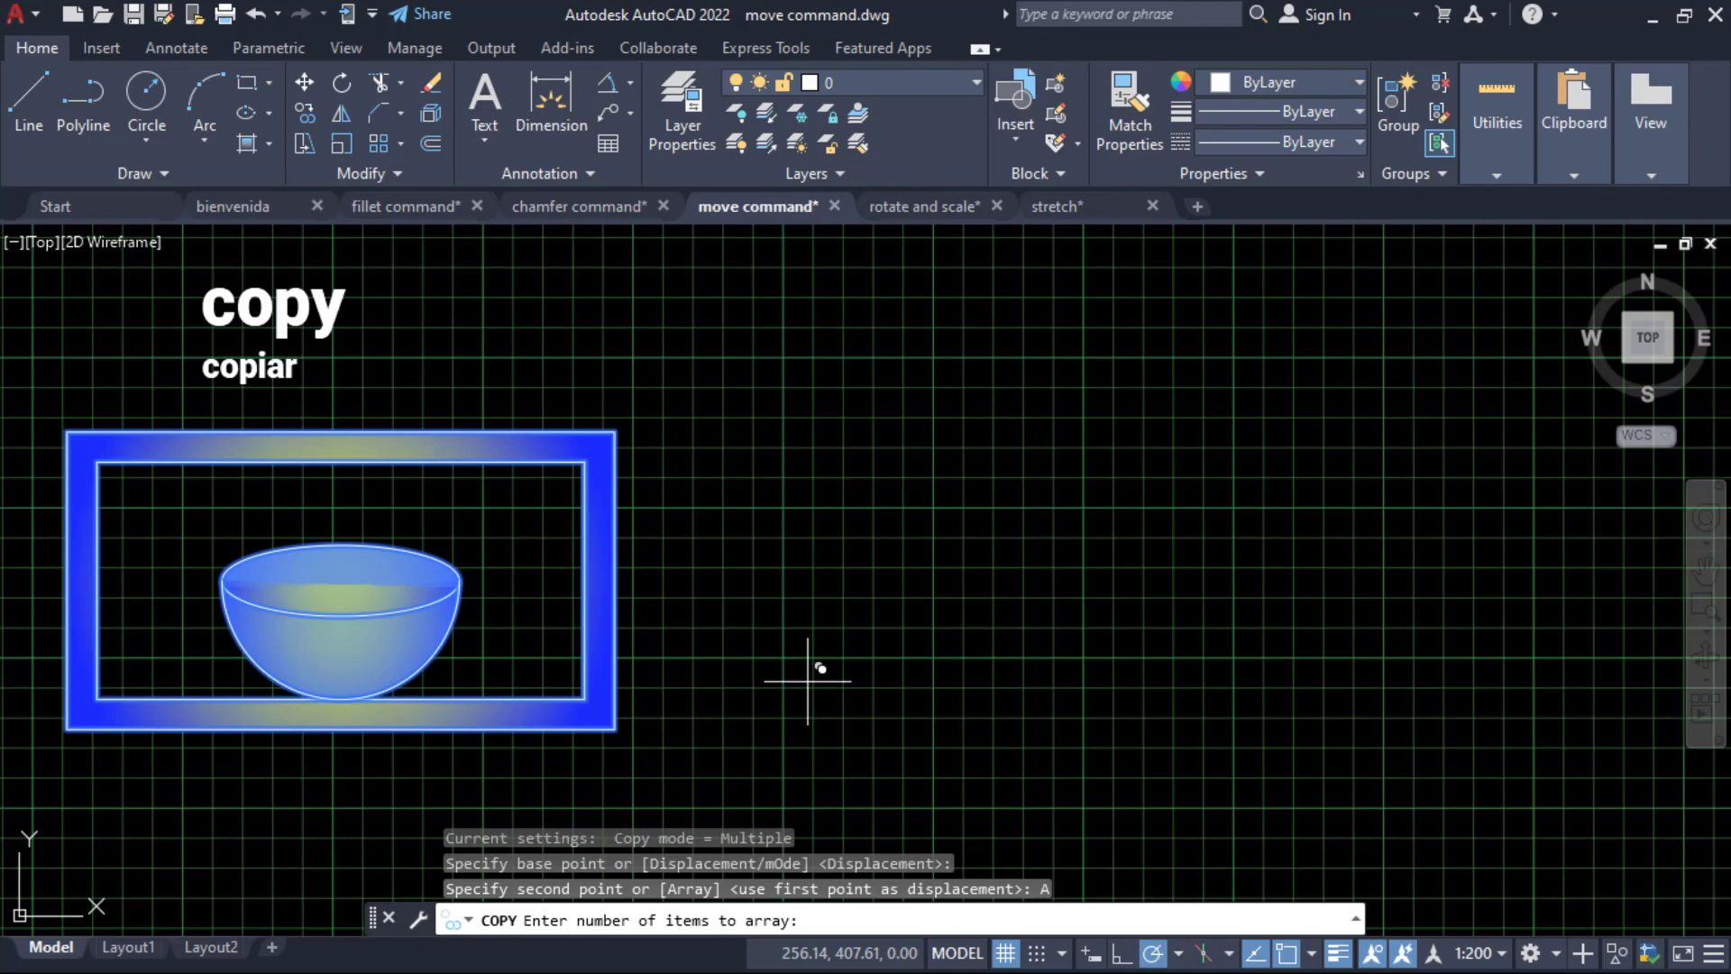
type("4")
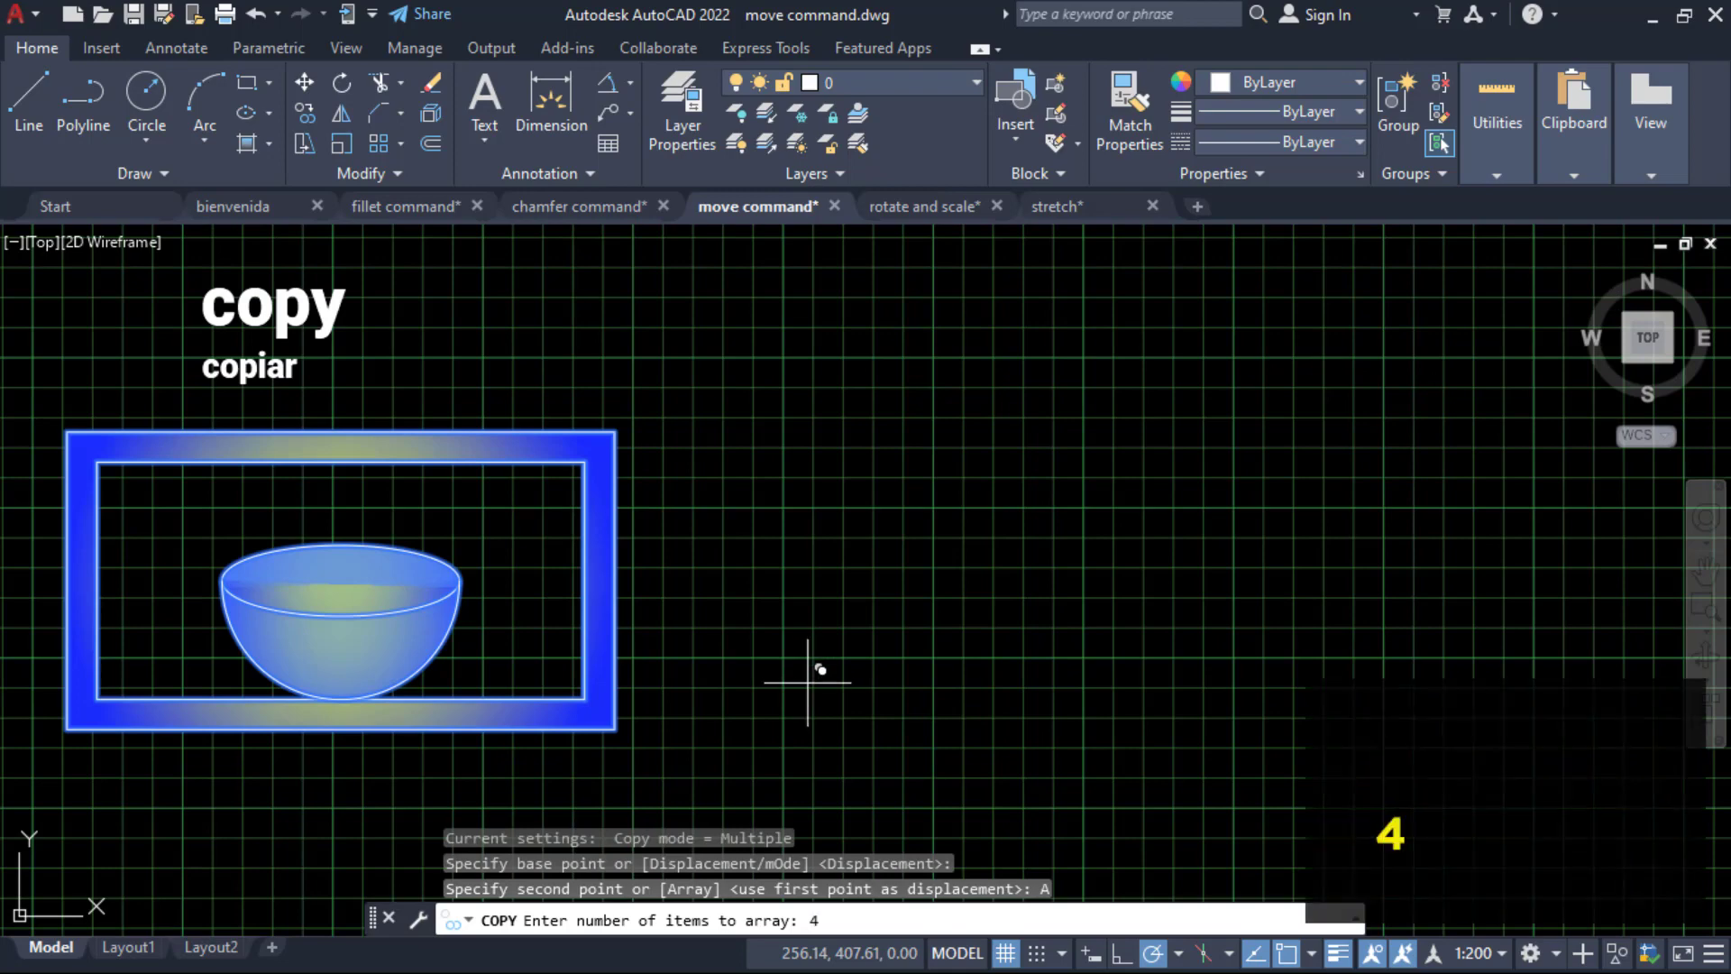
key("Return")
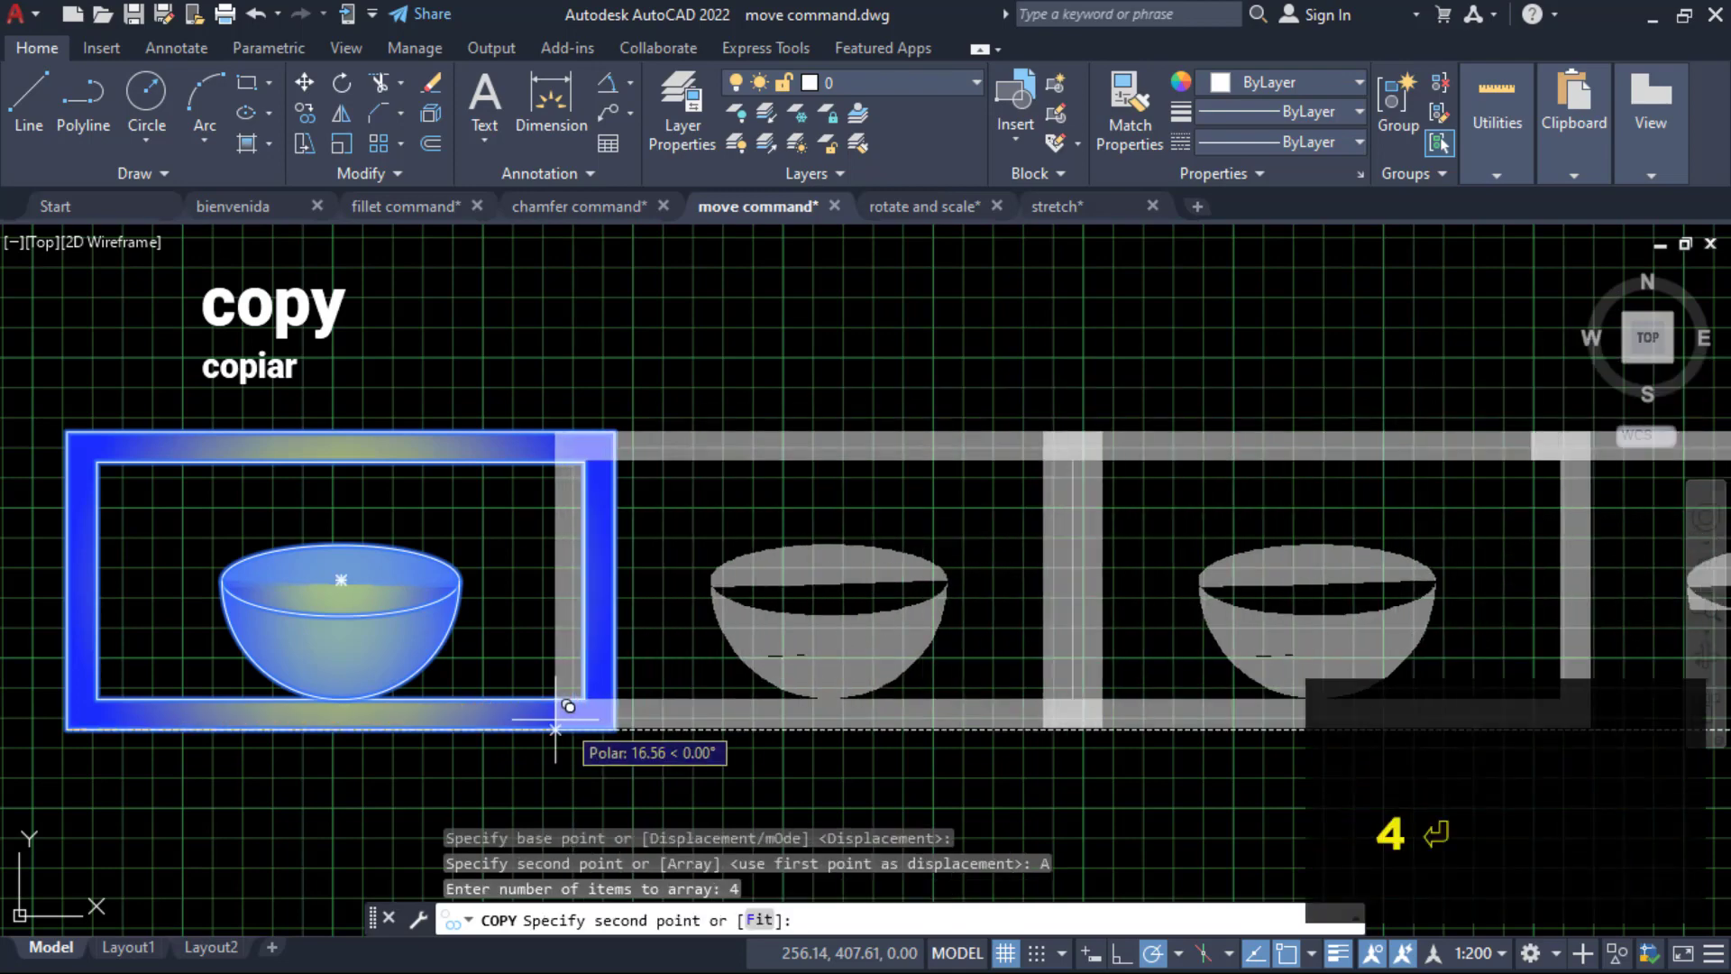
Turn on Ortho and place the array as a horizontal row, with the second frame just right of the original, and end the copy.
scroll(772, 729, "down", 2)
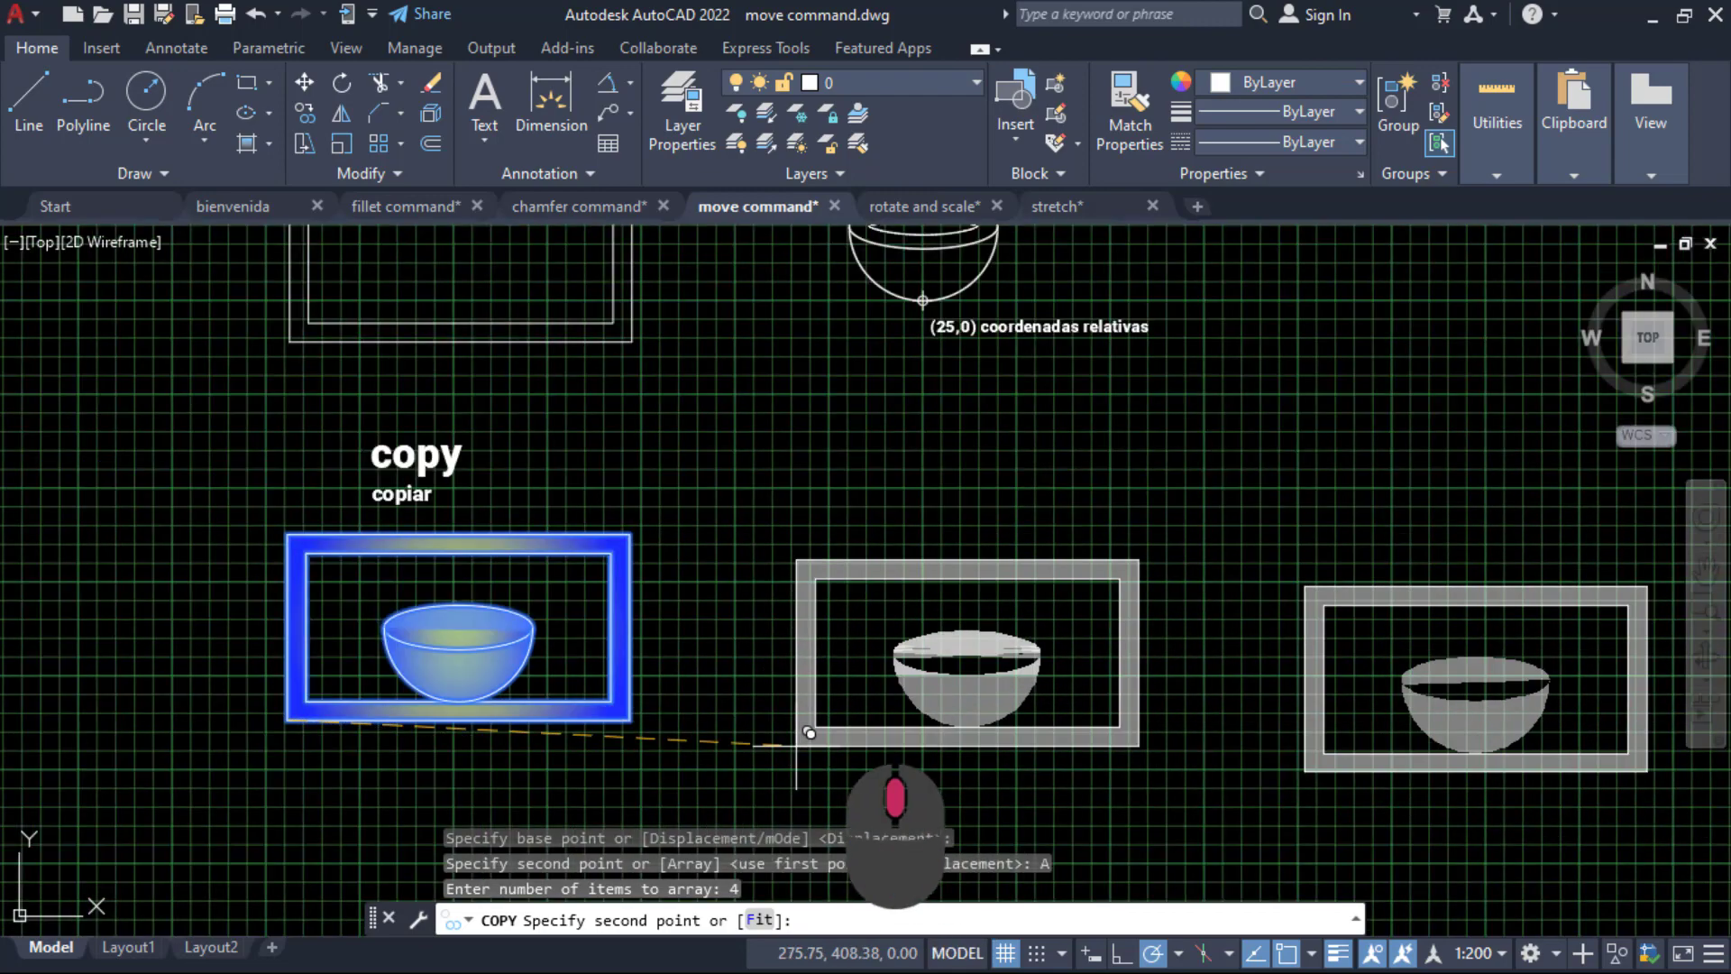
middle_click_drag(960, 731, 506, 664)
scroll(519, 665, "down", 3)
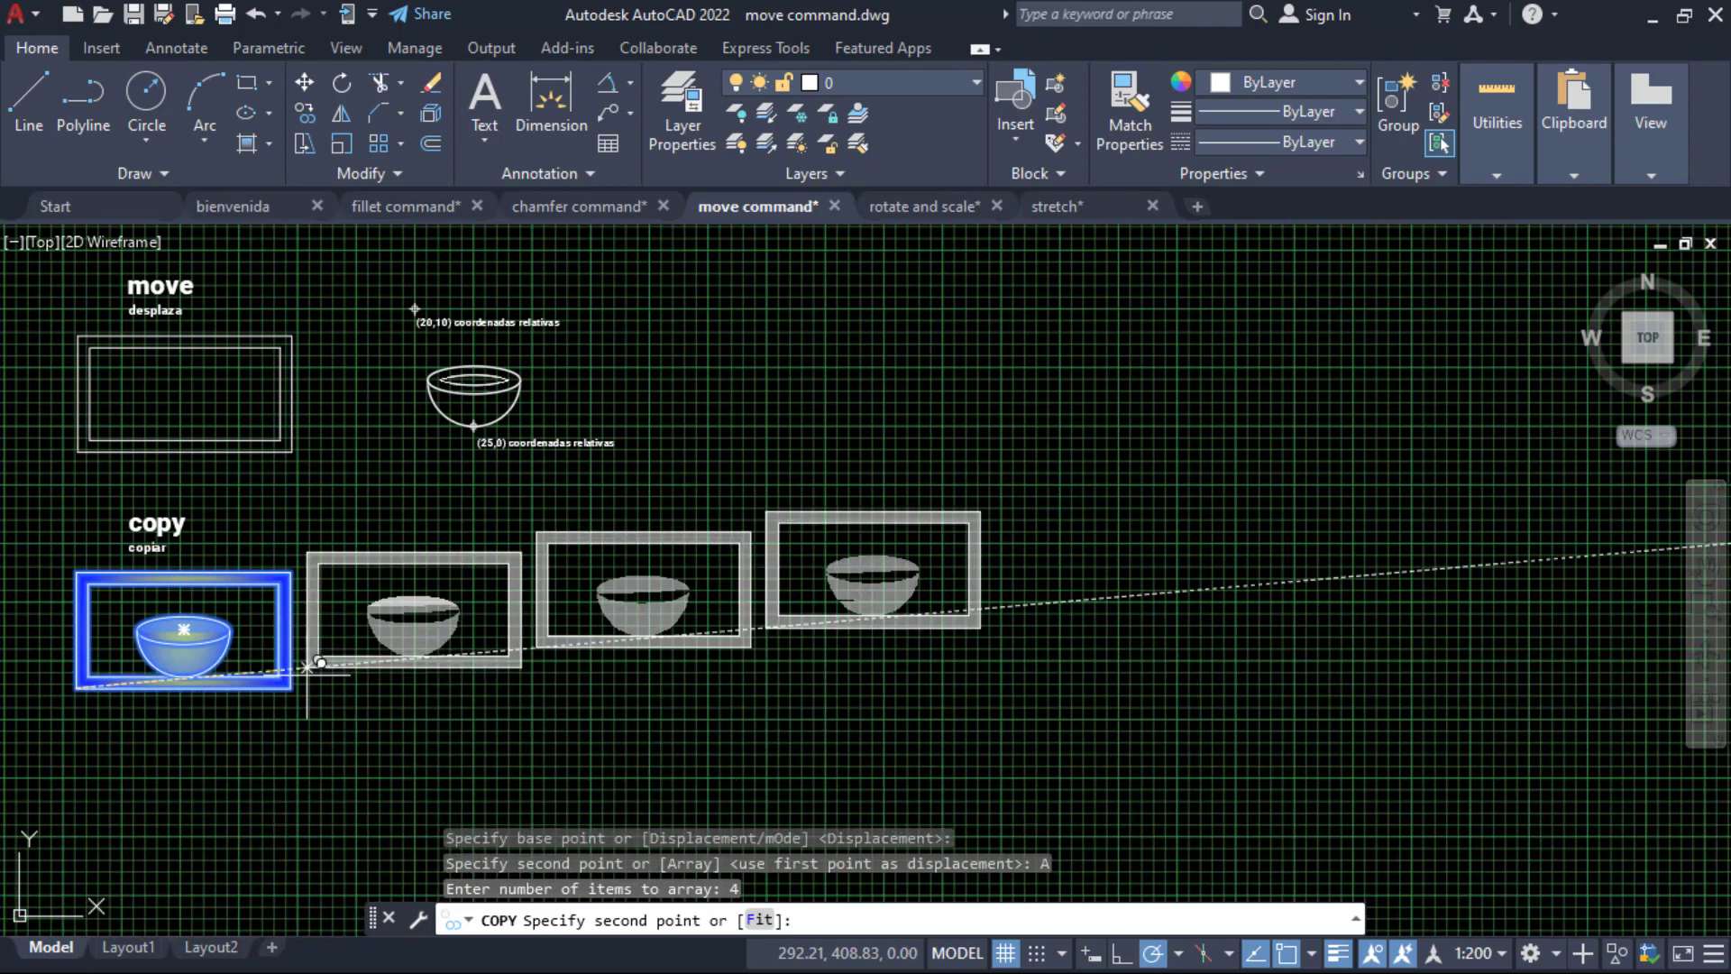
scroll(393, 743, "down", 2)
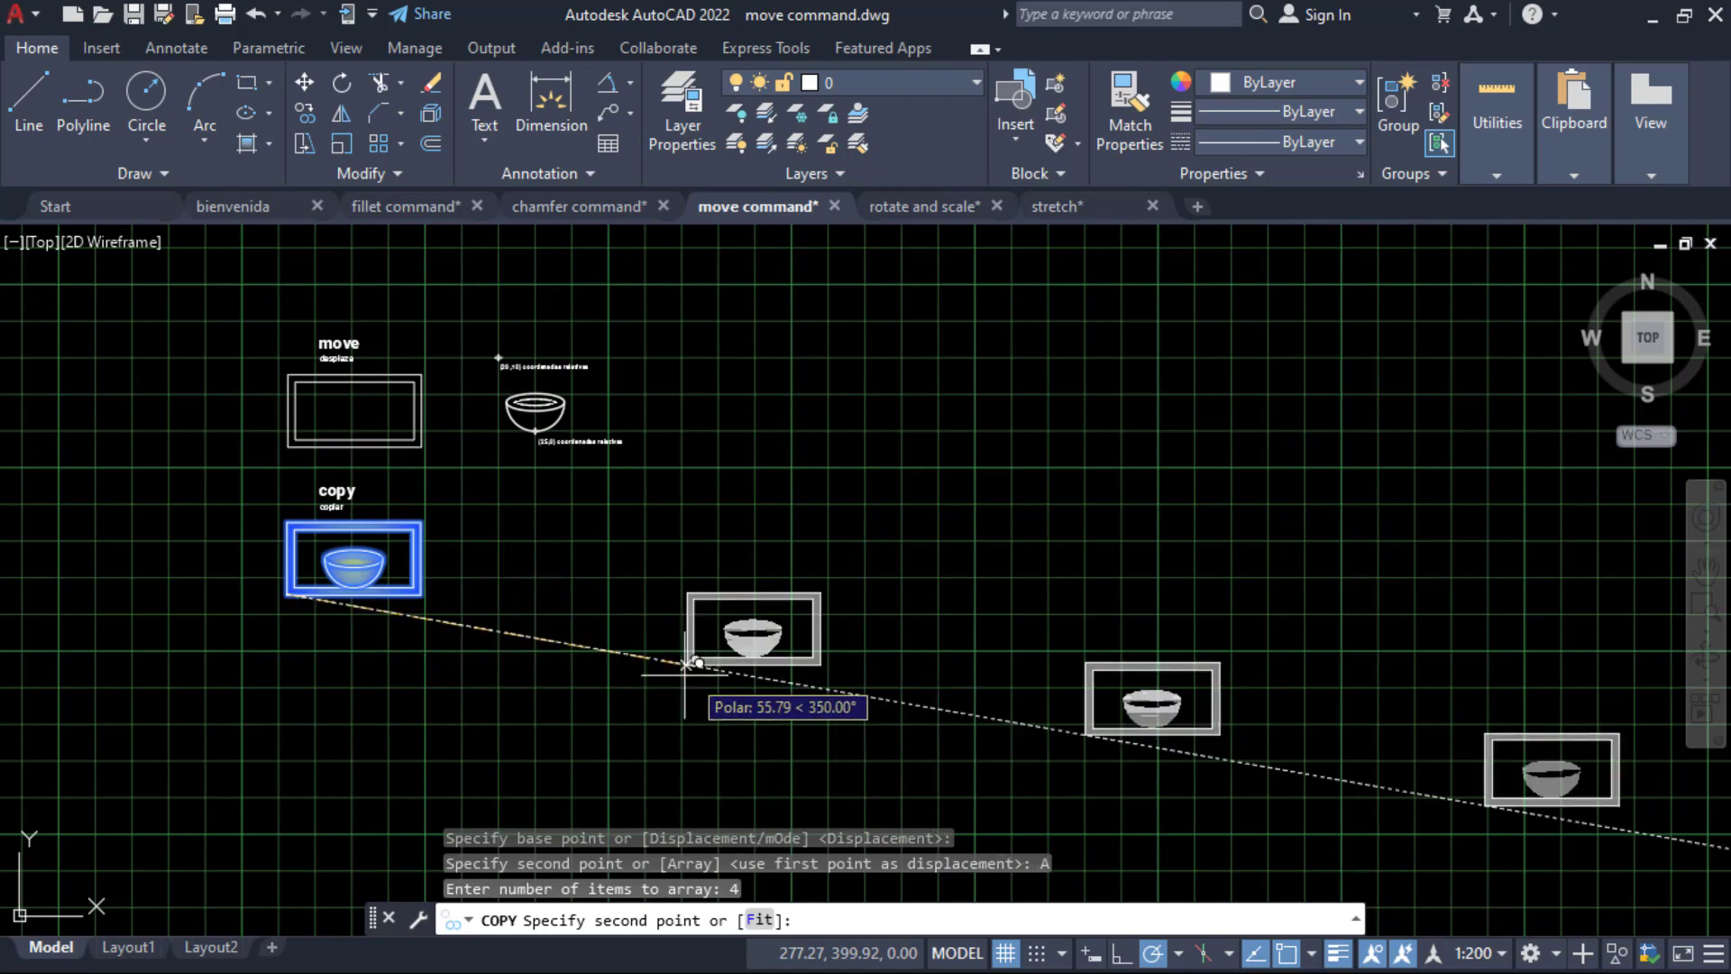
left_click(1122, 953)
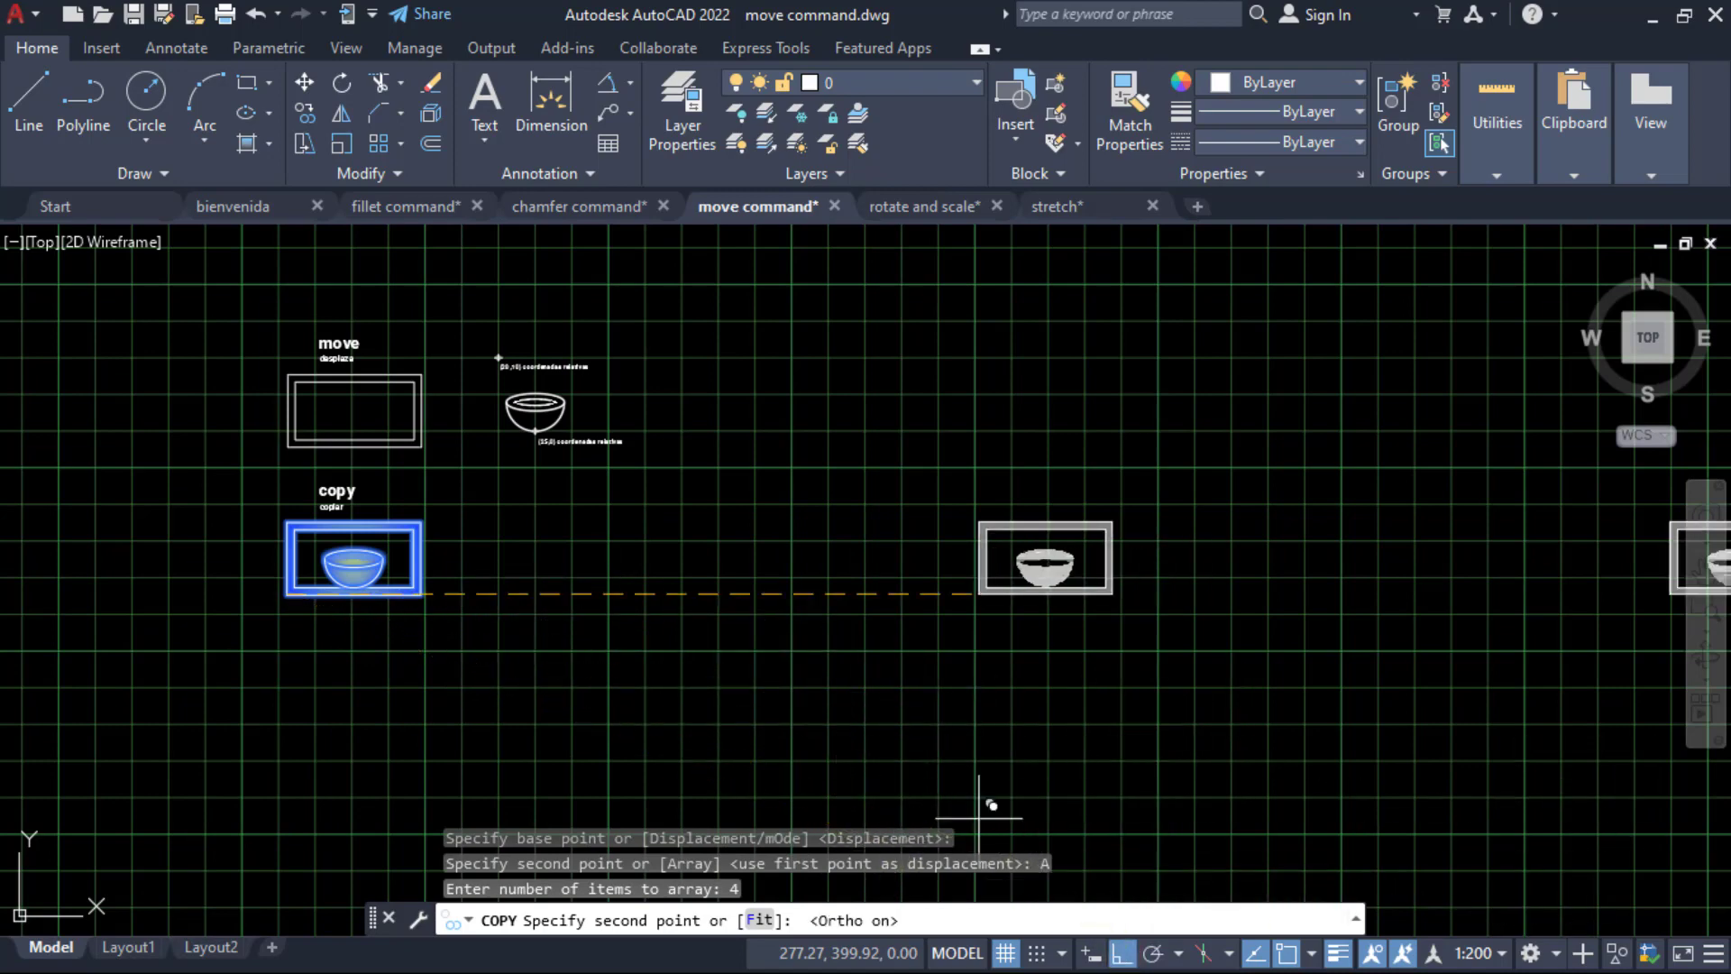
left_click(436, 625)
key("Escape")
scroll(460, 649, "up", 4)
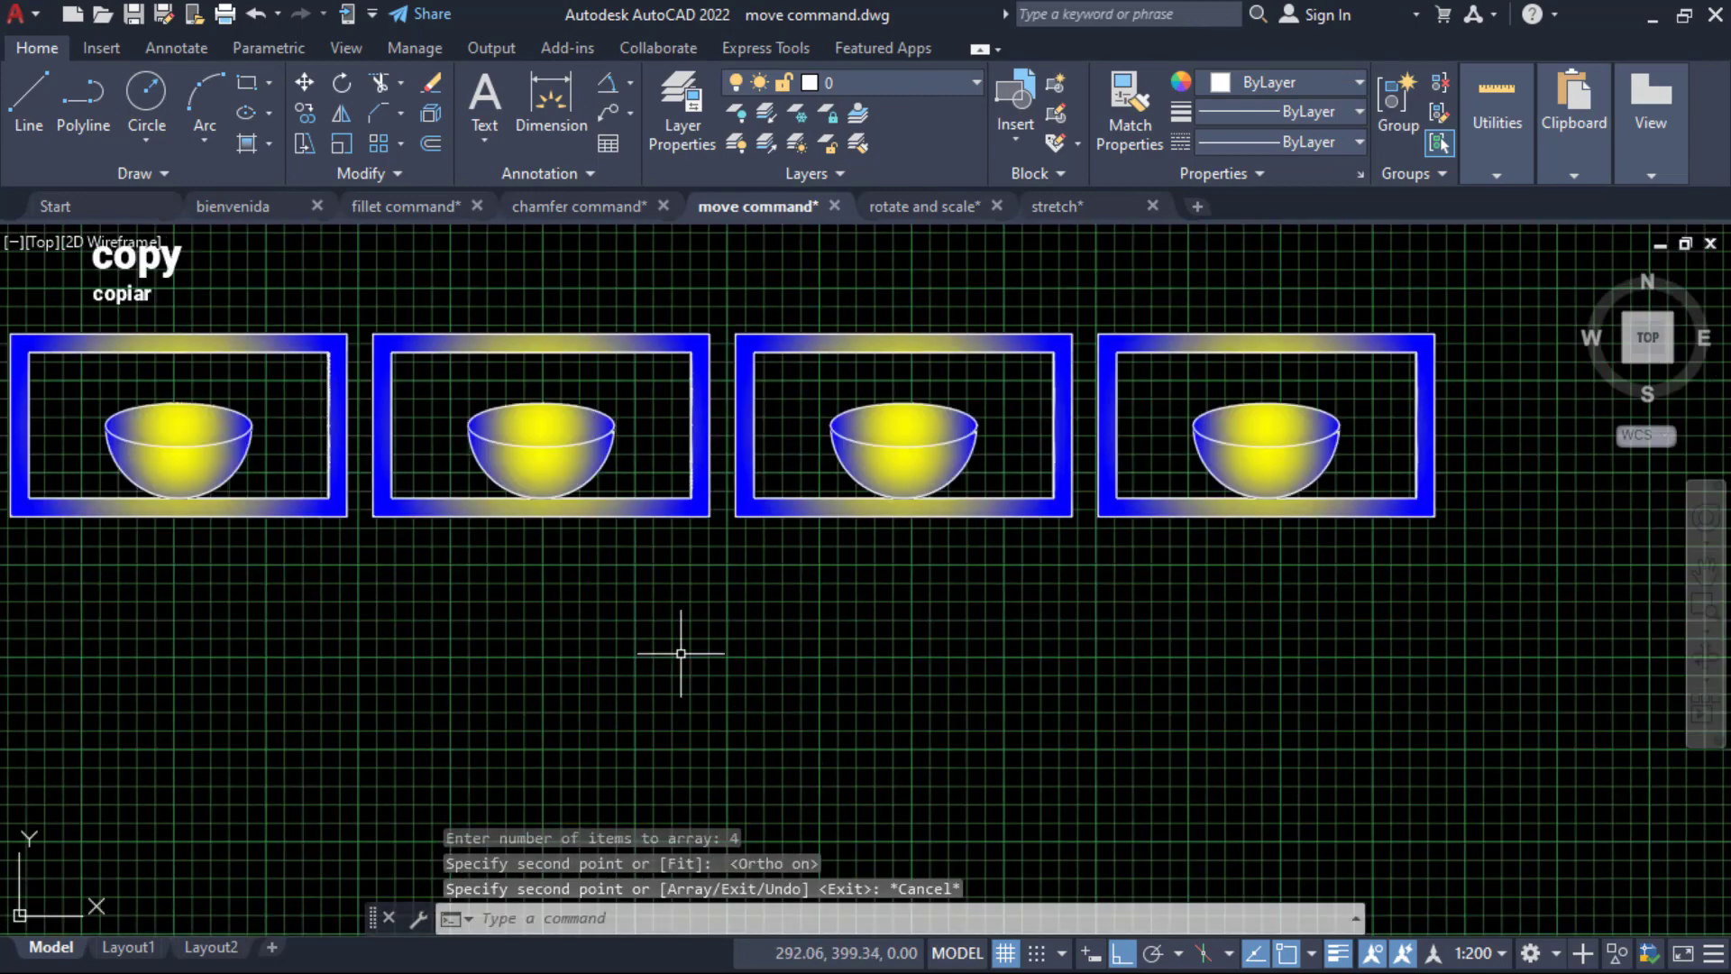
scroll(688, 649, "down", 2)
scroll(688, 649, "up", 2)
mouse_move(437, 663)
middle_mouse_down()
mouse_move(514, 680)
mouse_move(489, 668)
middle_mouse_up()
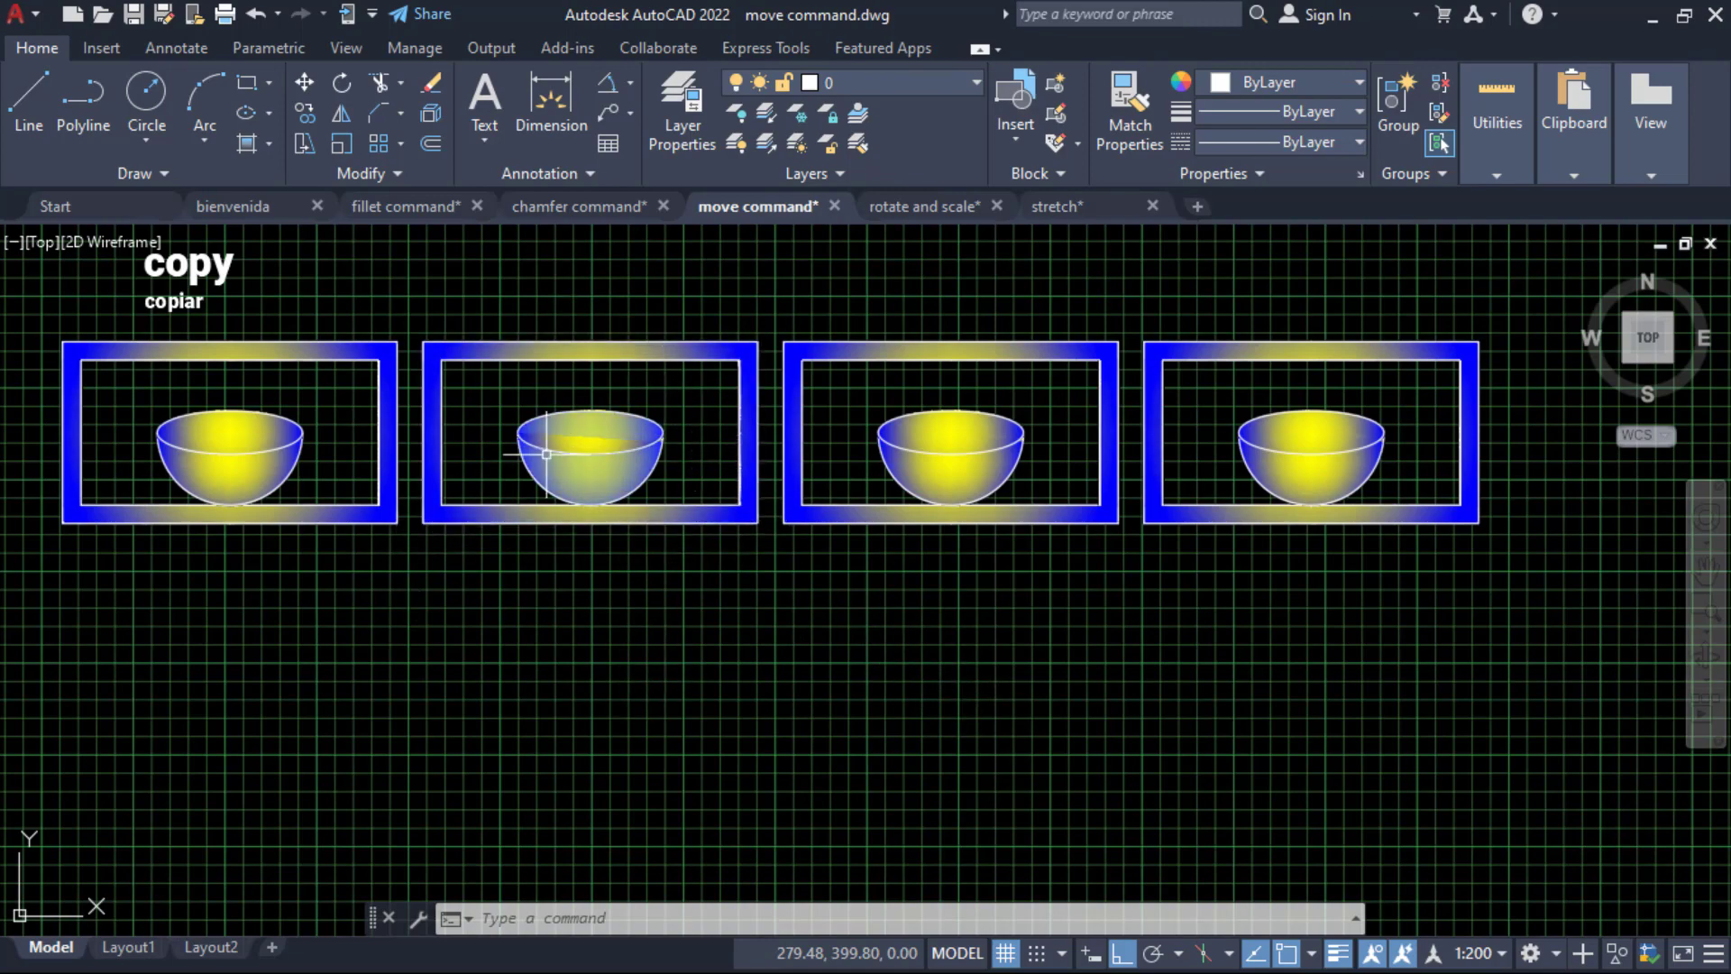
Copy the row of four framed bowls with the Array option set to 4 items, placing the second row straight below the original.
middle_click_drag(919, 567, 913, 586)
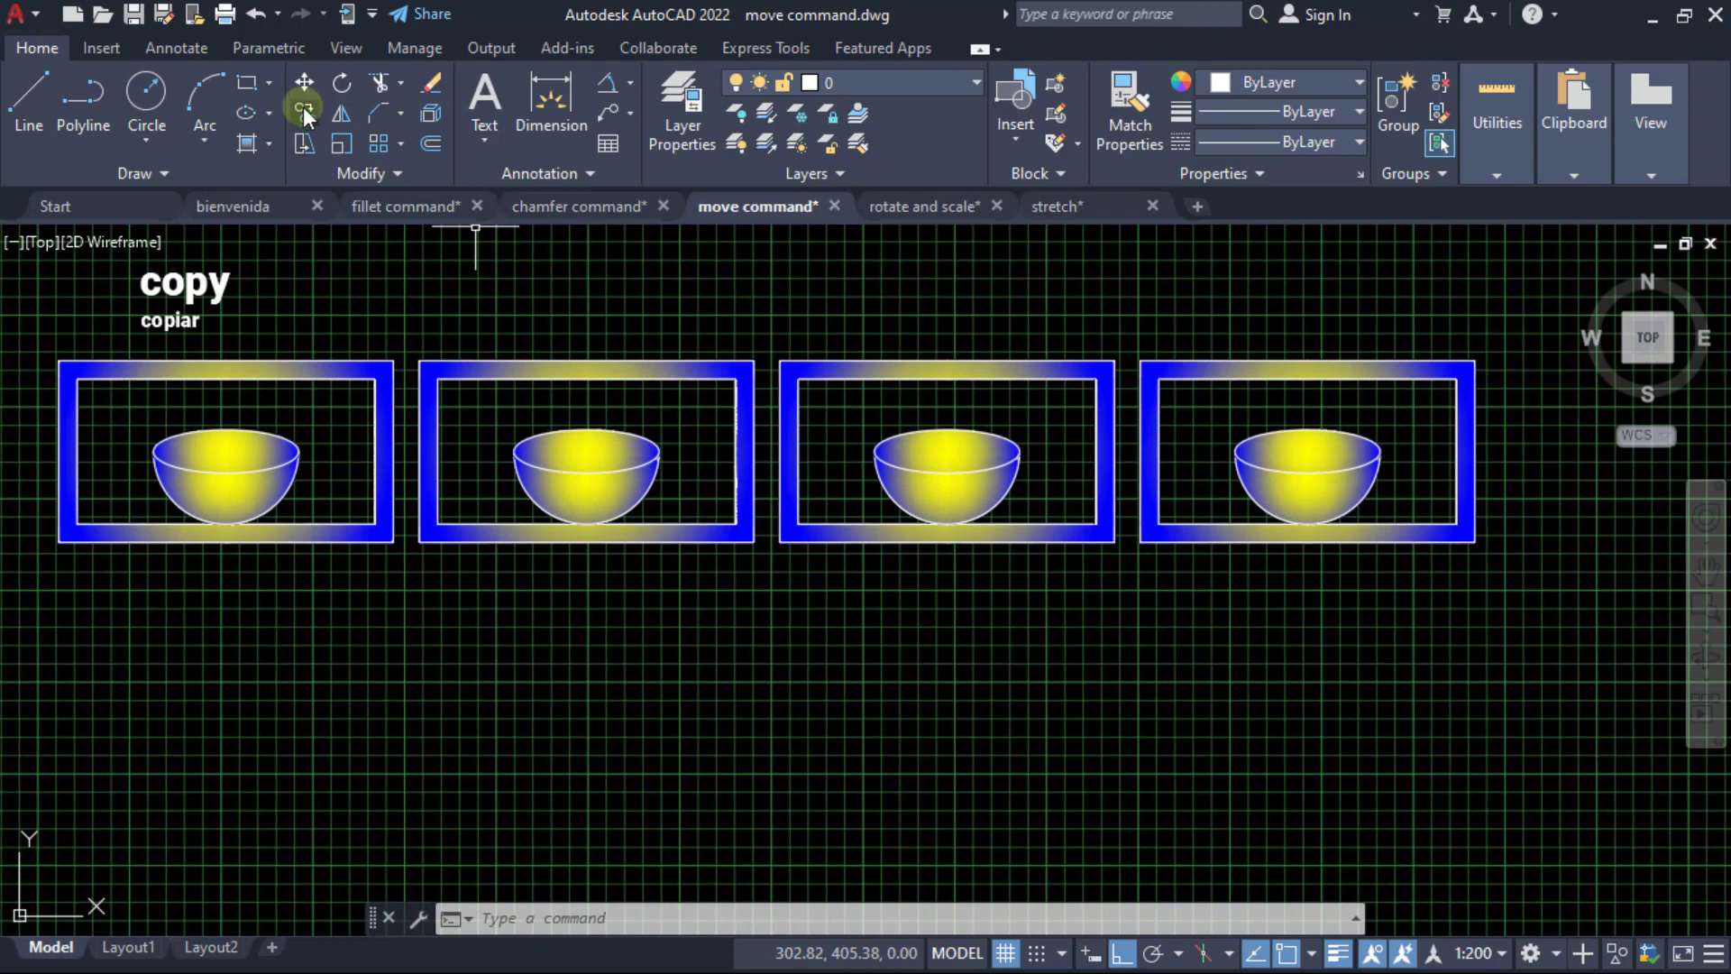
left_click(305, 112)
left_click(1489, 620)
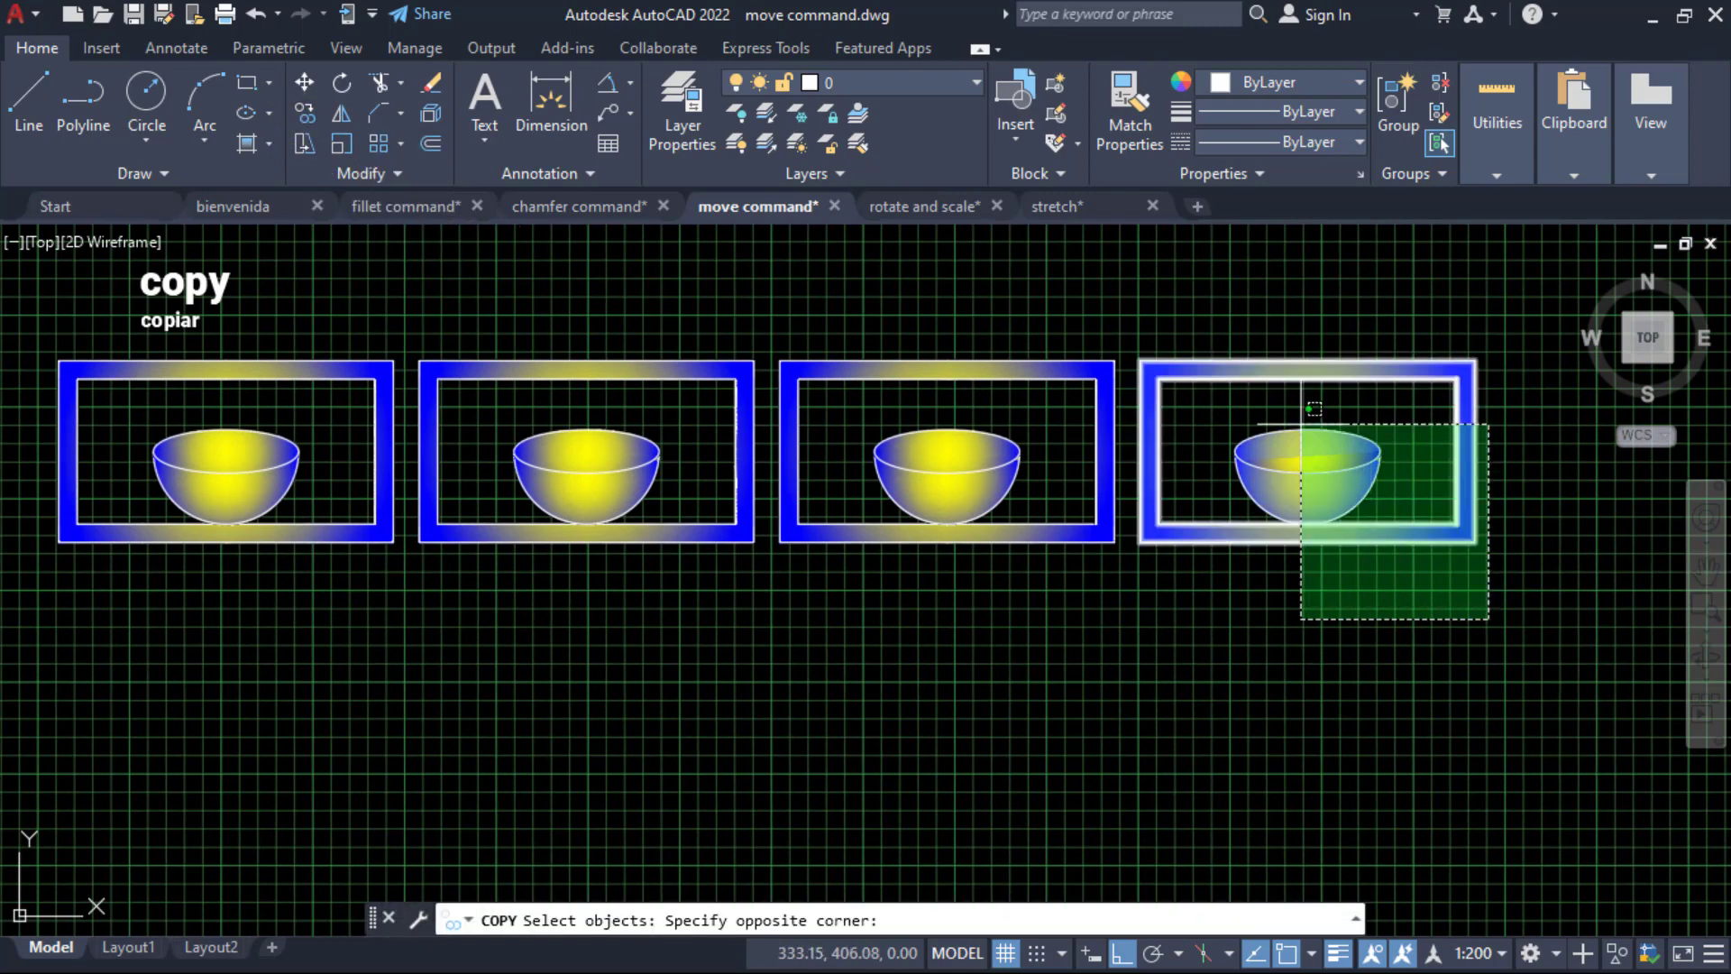
left_click(40, 345)
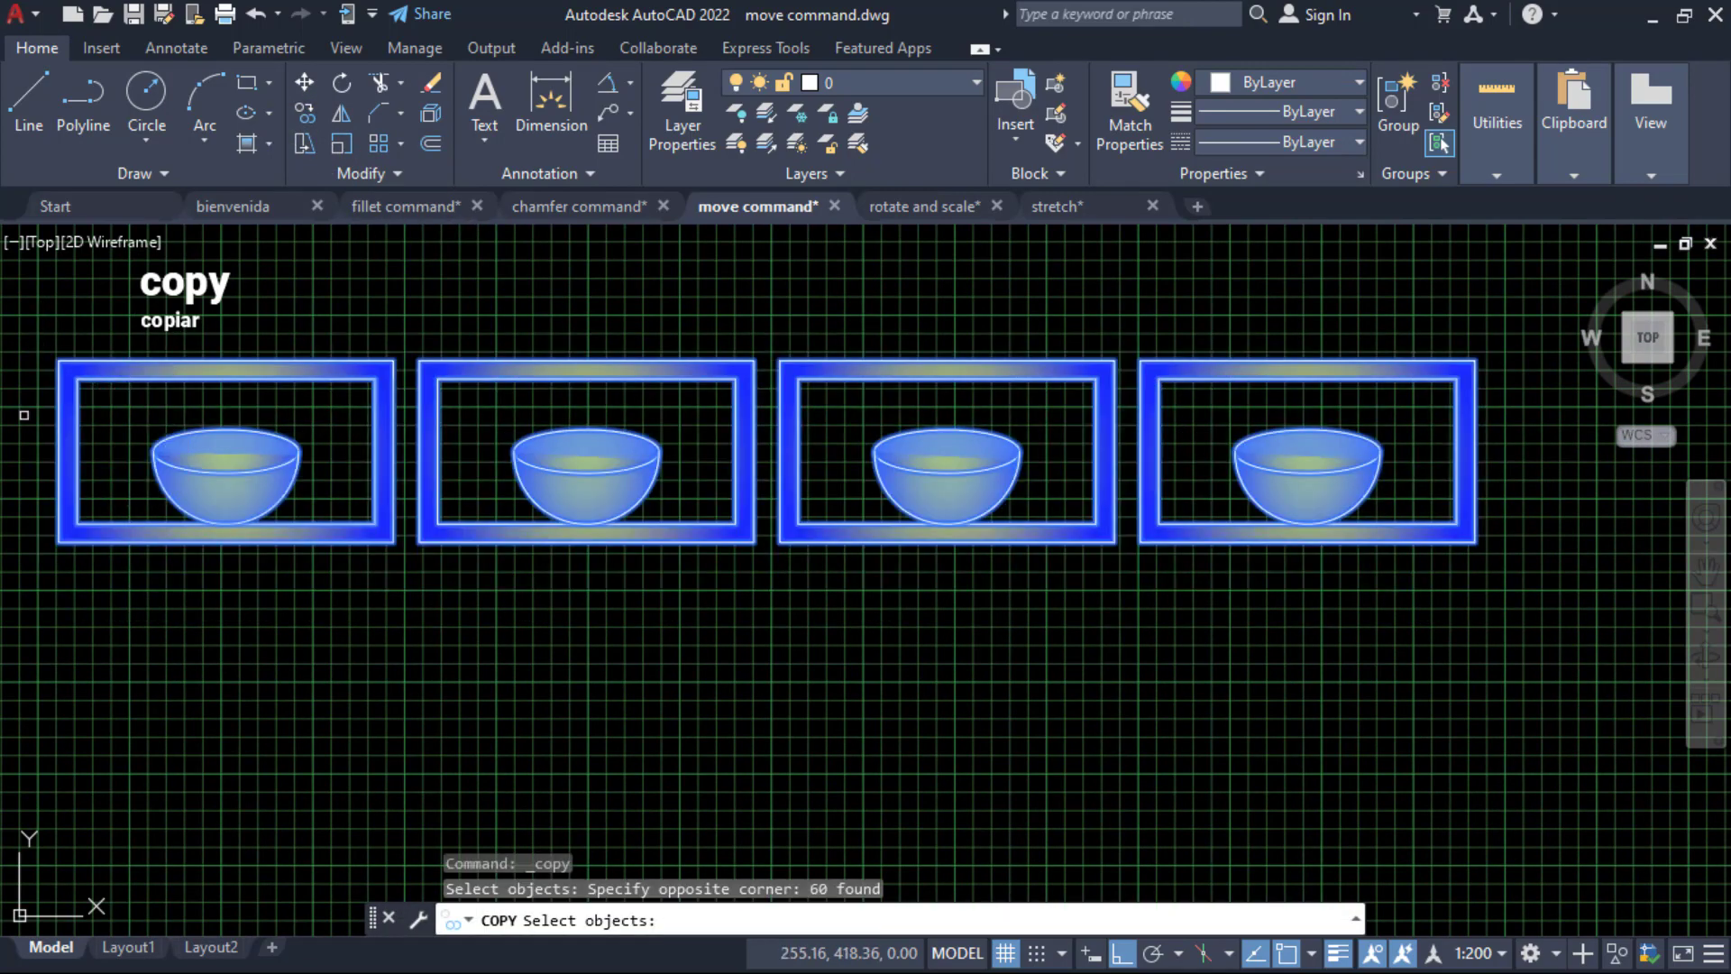
key("Return")
left_click(326, 777)
type("A")
key("Return")
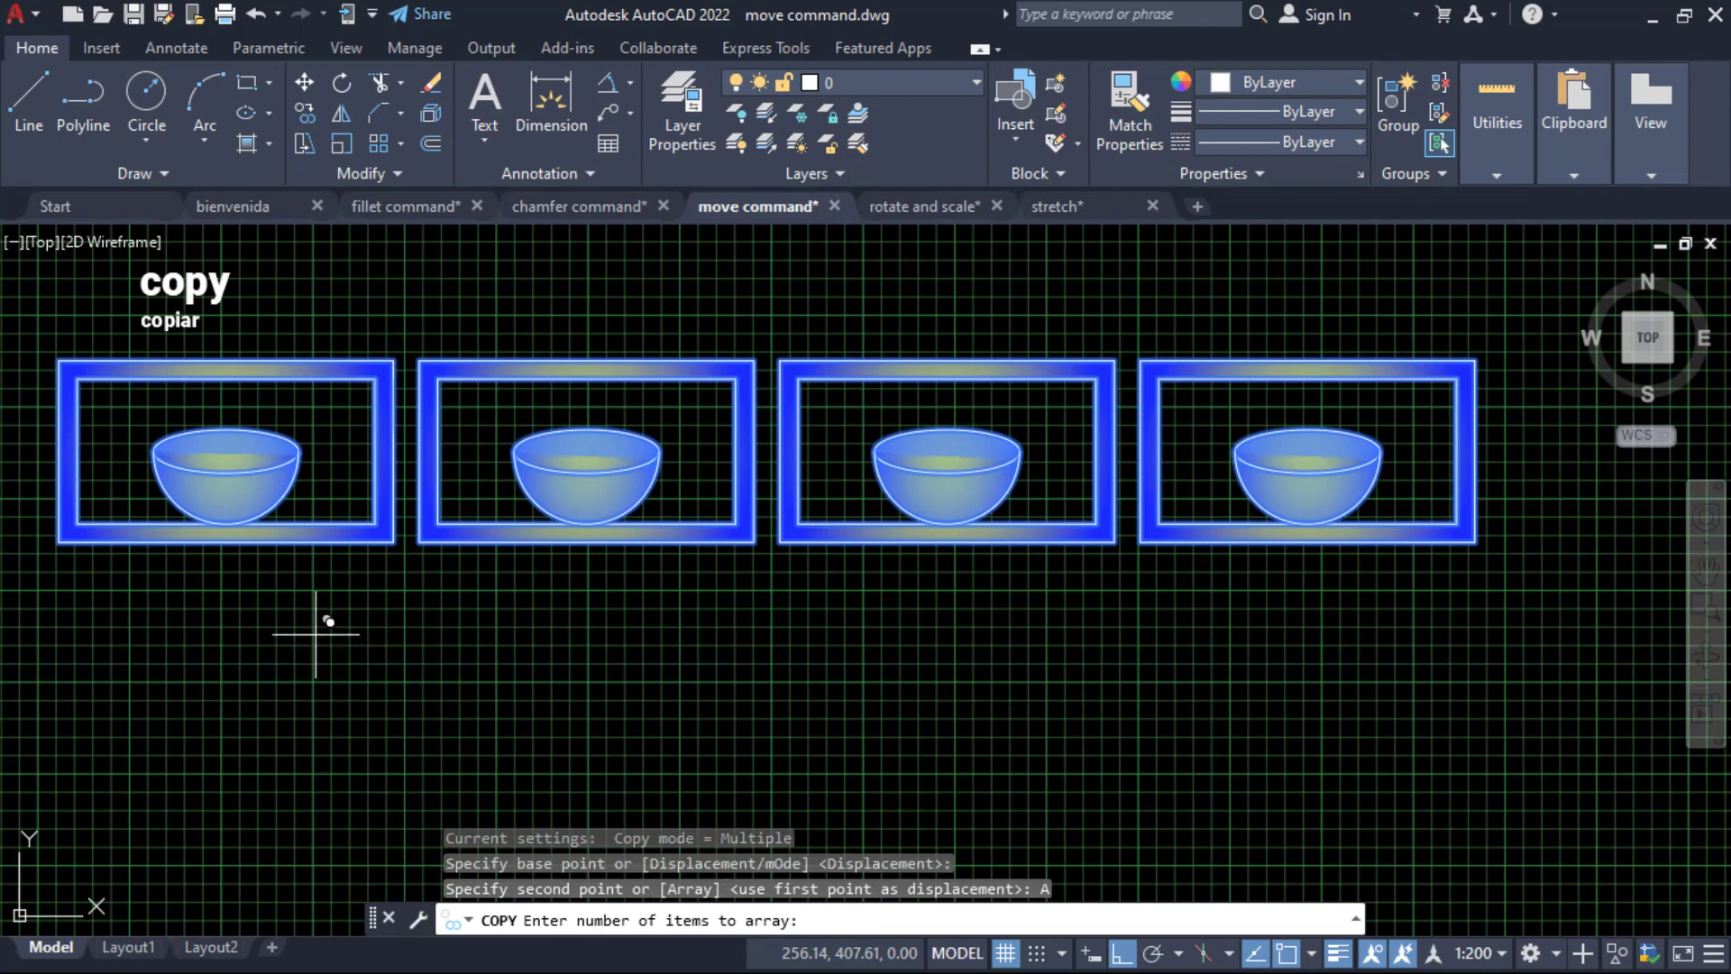
scroll(290, 622, "down", 2)
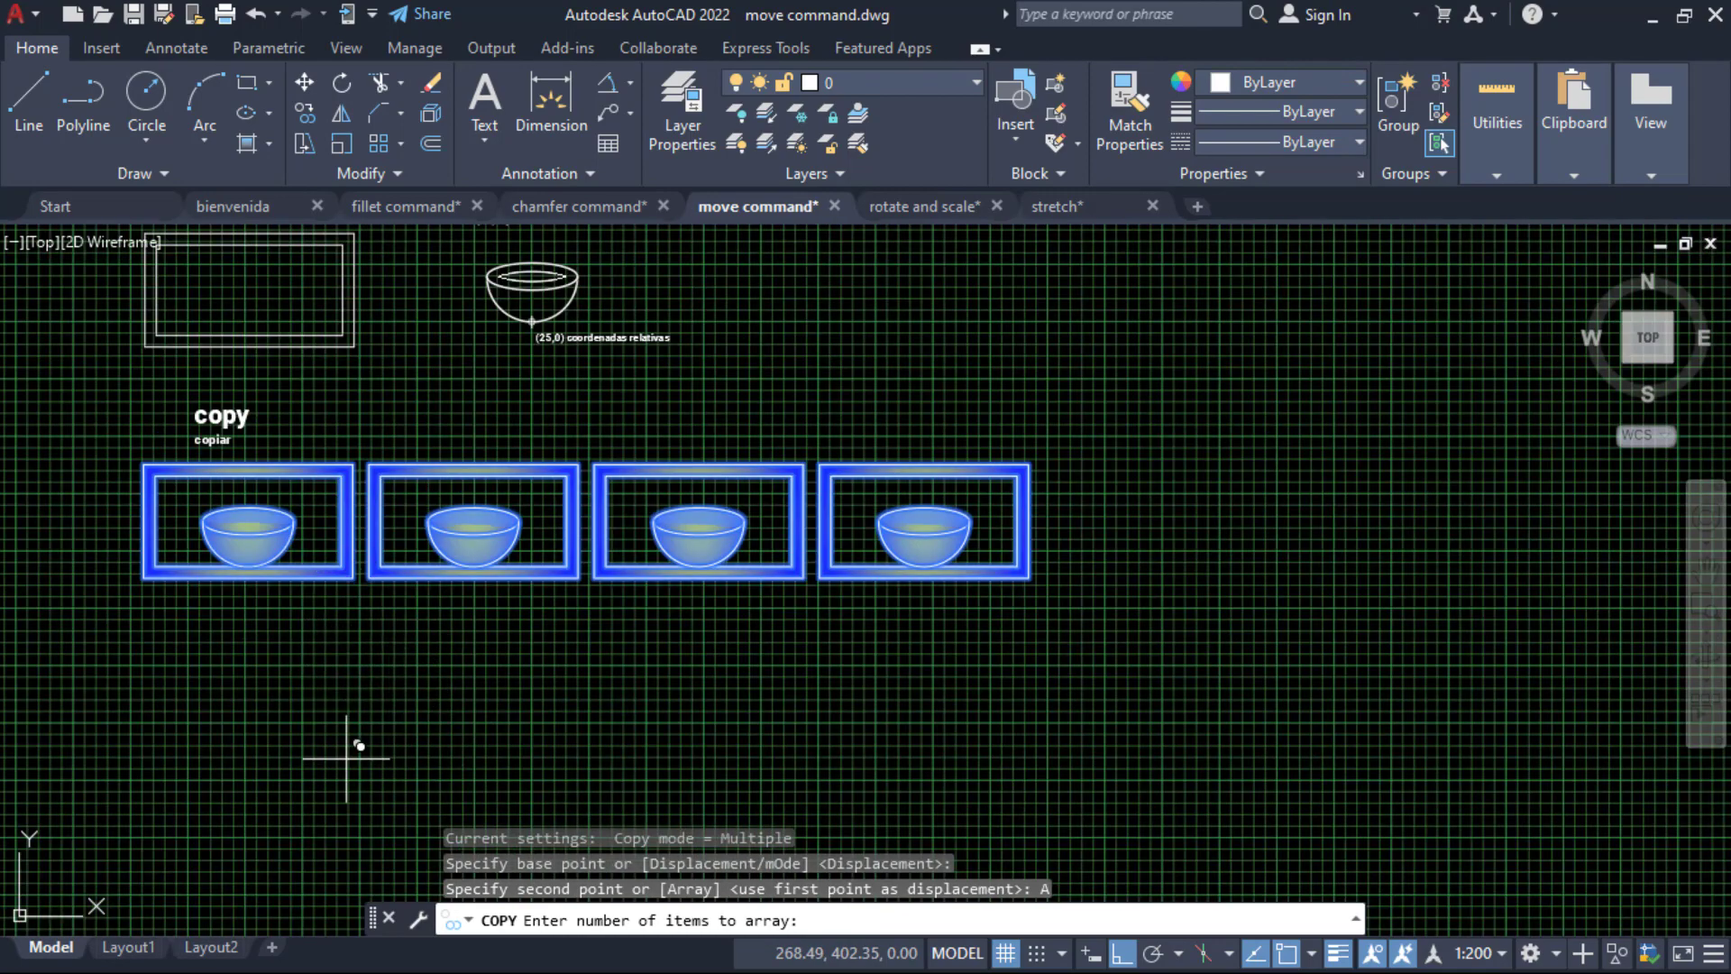
type("4")
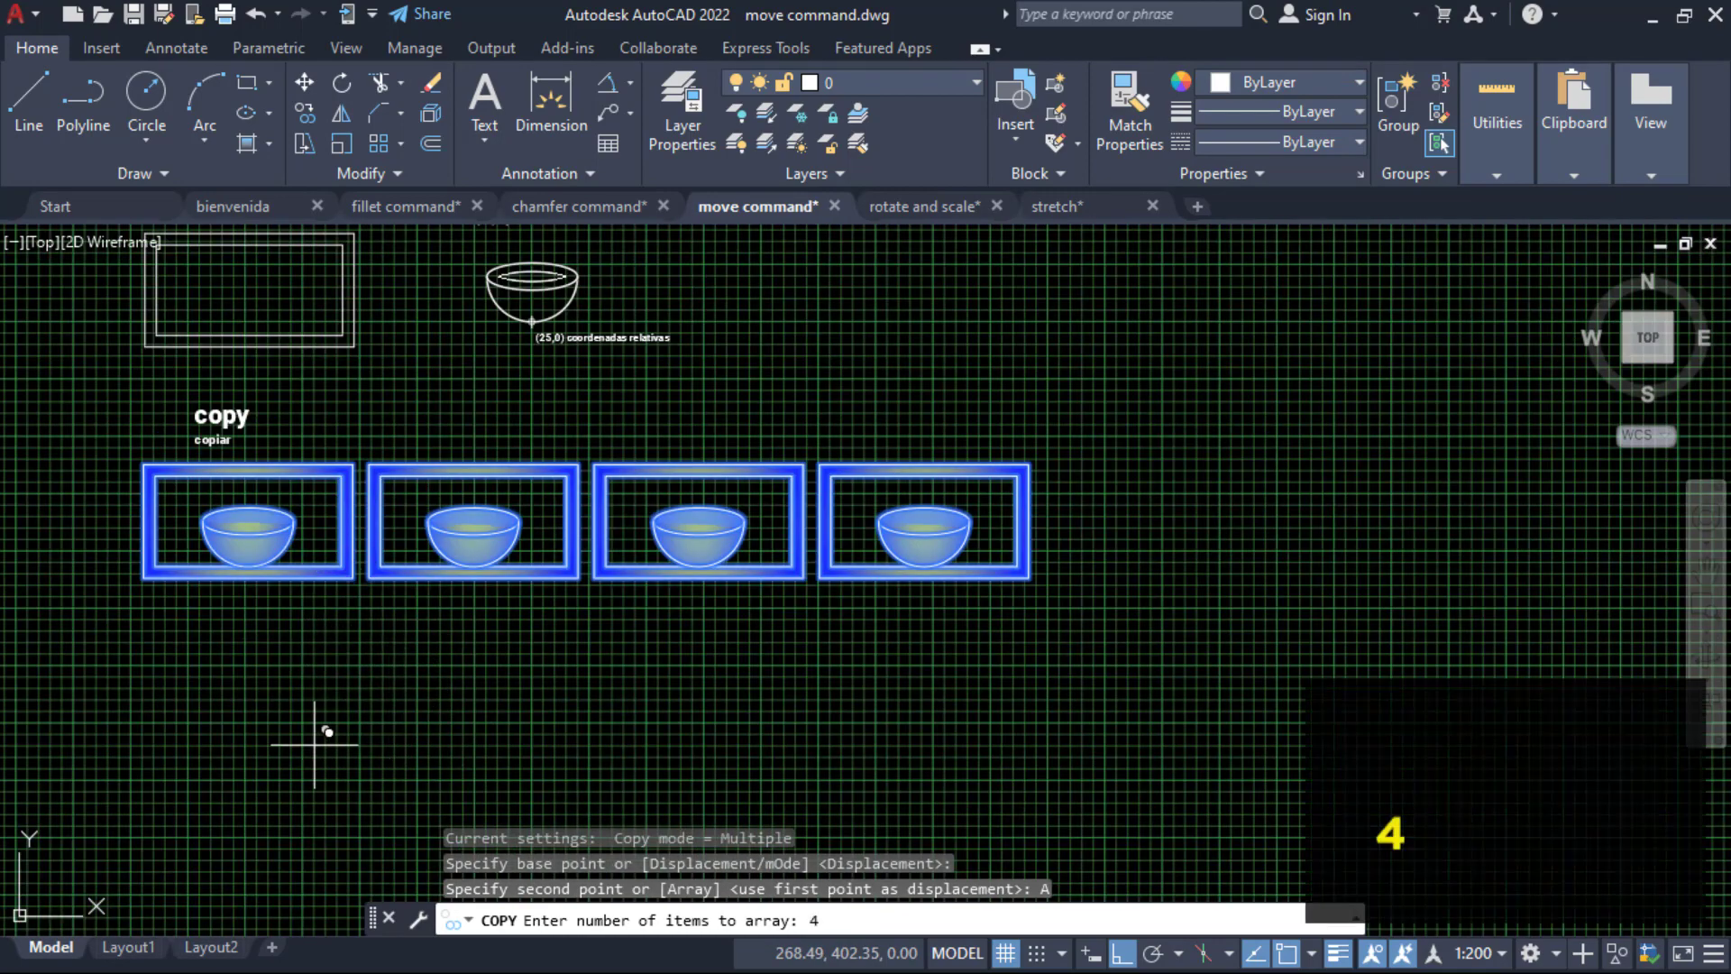
key("Return")
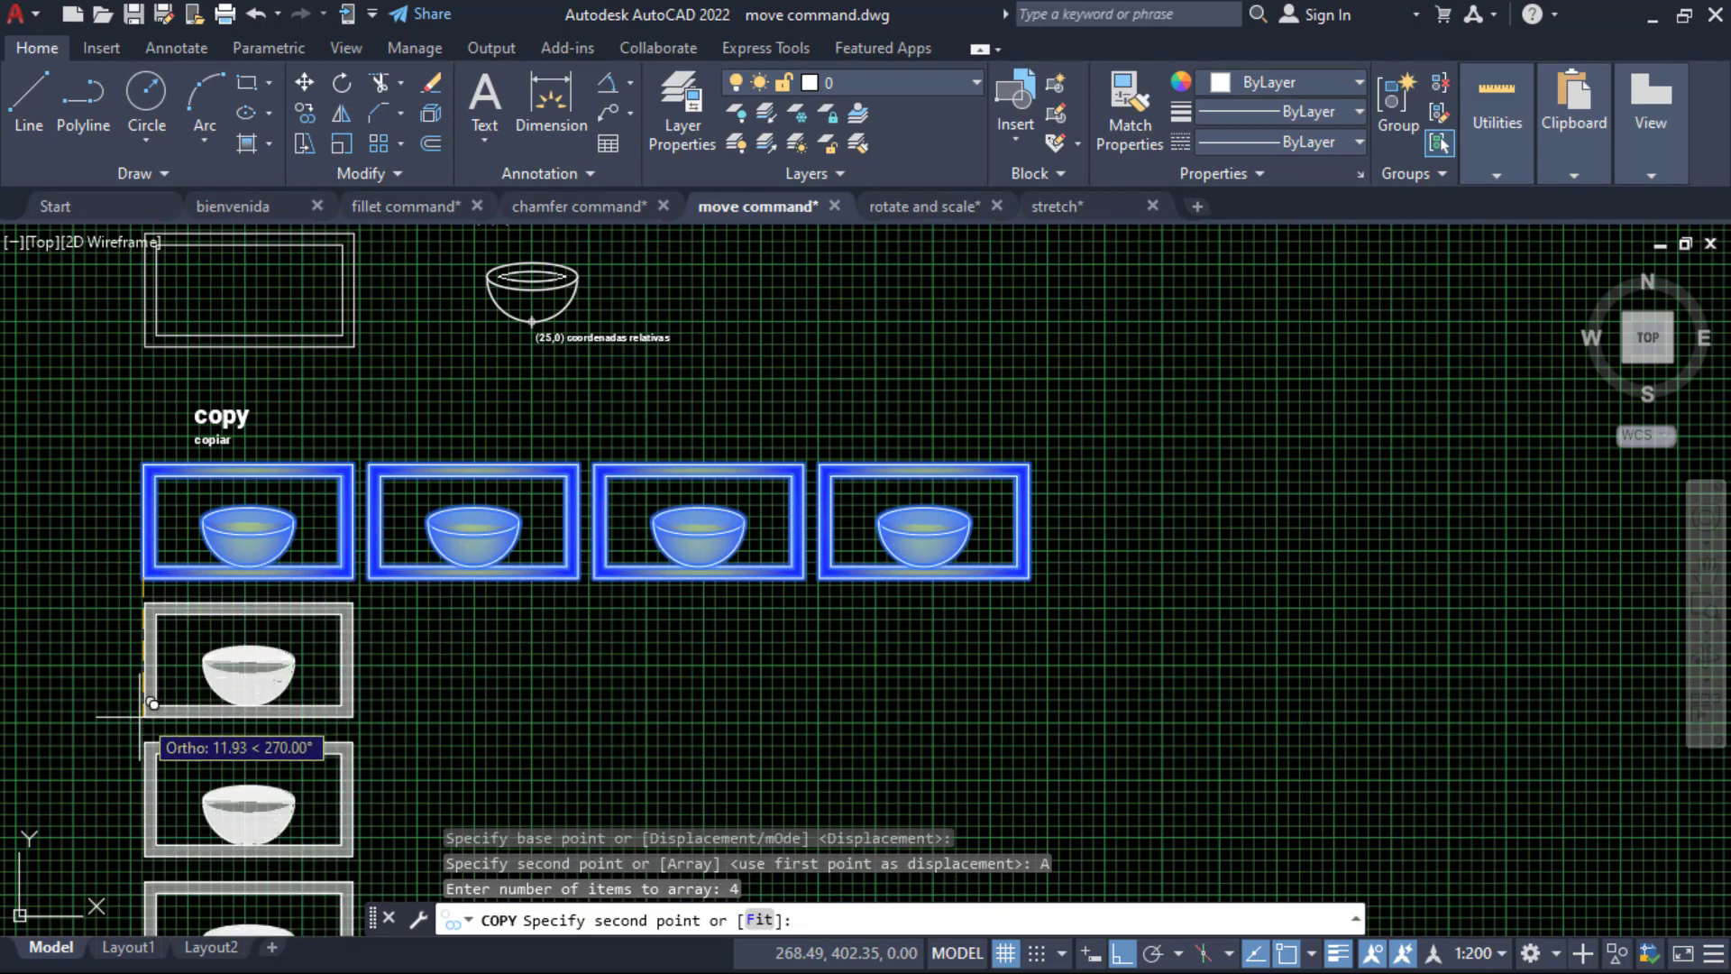
left_click(152, 703)
key("Return")
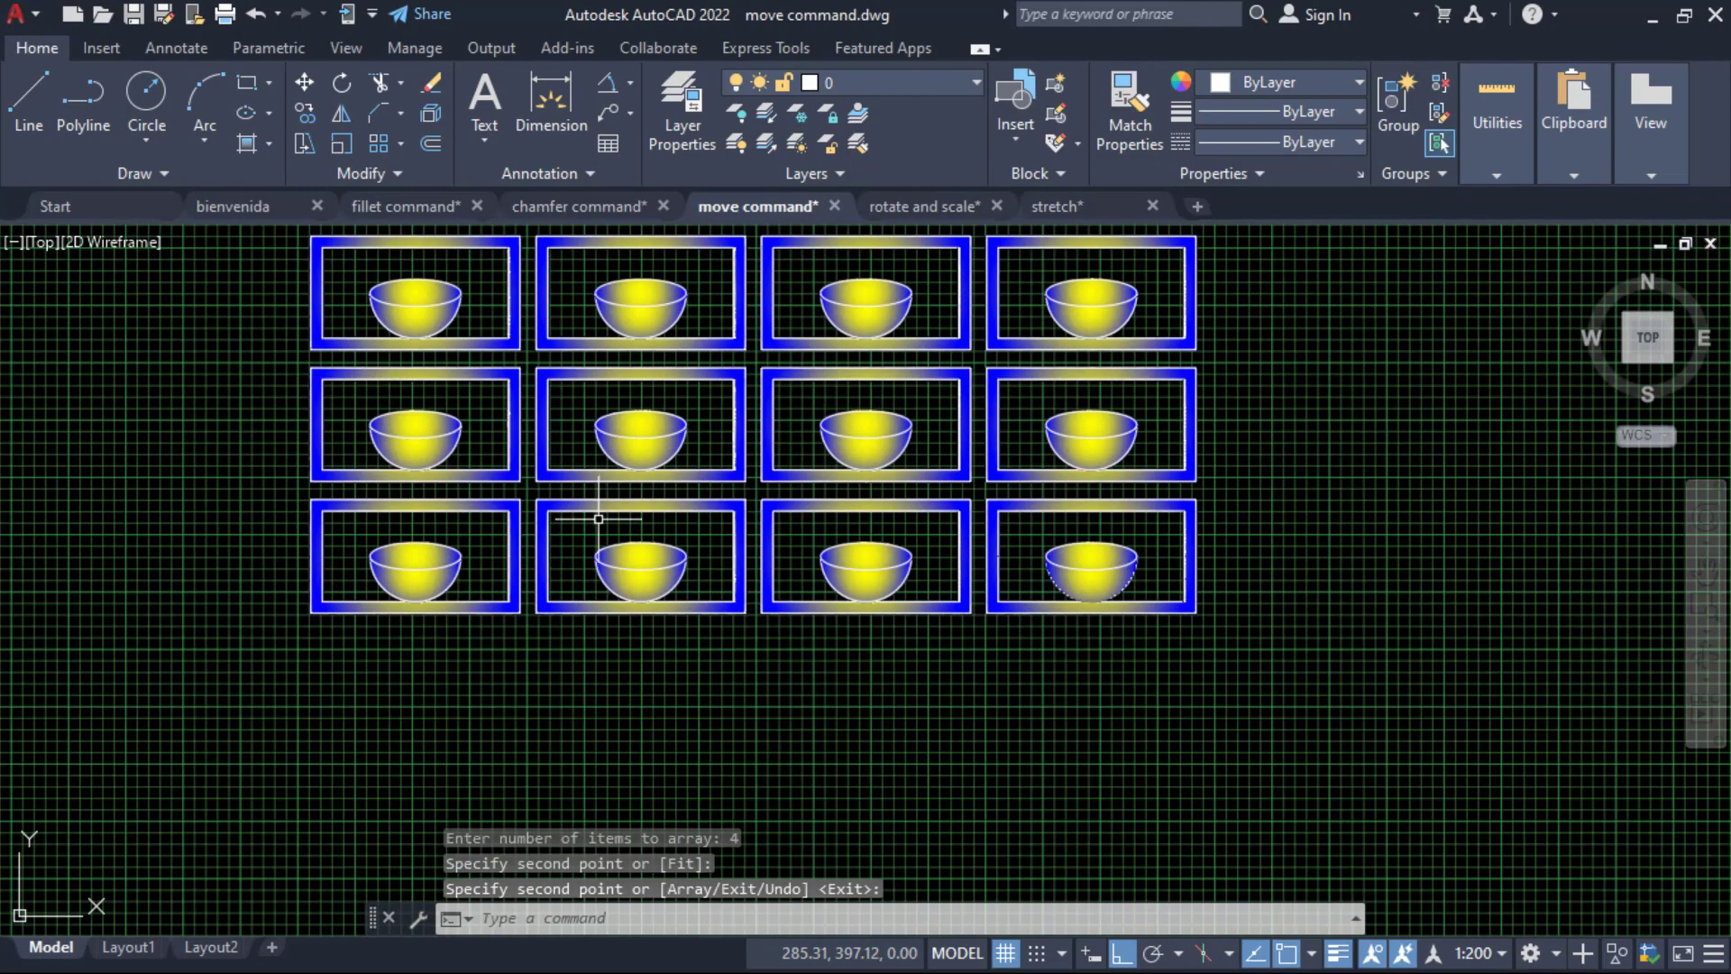
Inspect the arrayed rows of framed bowls under the "copy" heading.
middle_click_drag(600, 503, 600, 550)
scroll(668, 490, "up", 3)
mouse_move(906, 584)
middle_mouse_down()
mouse_move(641, 599)
mouse_move(875, 714)
middle_mouse_up()
mouse_move(1033, 649)
middle_mouse_down()
mouse_move(858, 658)
mouse_move(1101, 587)
mouse_move(990, 630)
mouse_move(975, 699)
mouse_move(989, 538)
middle_mouse_up()
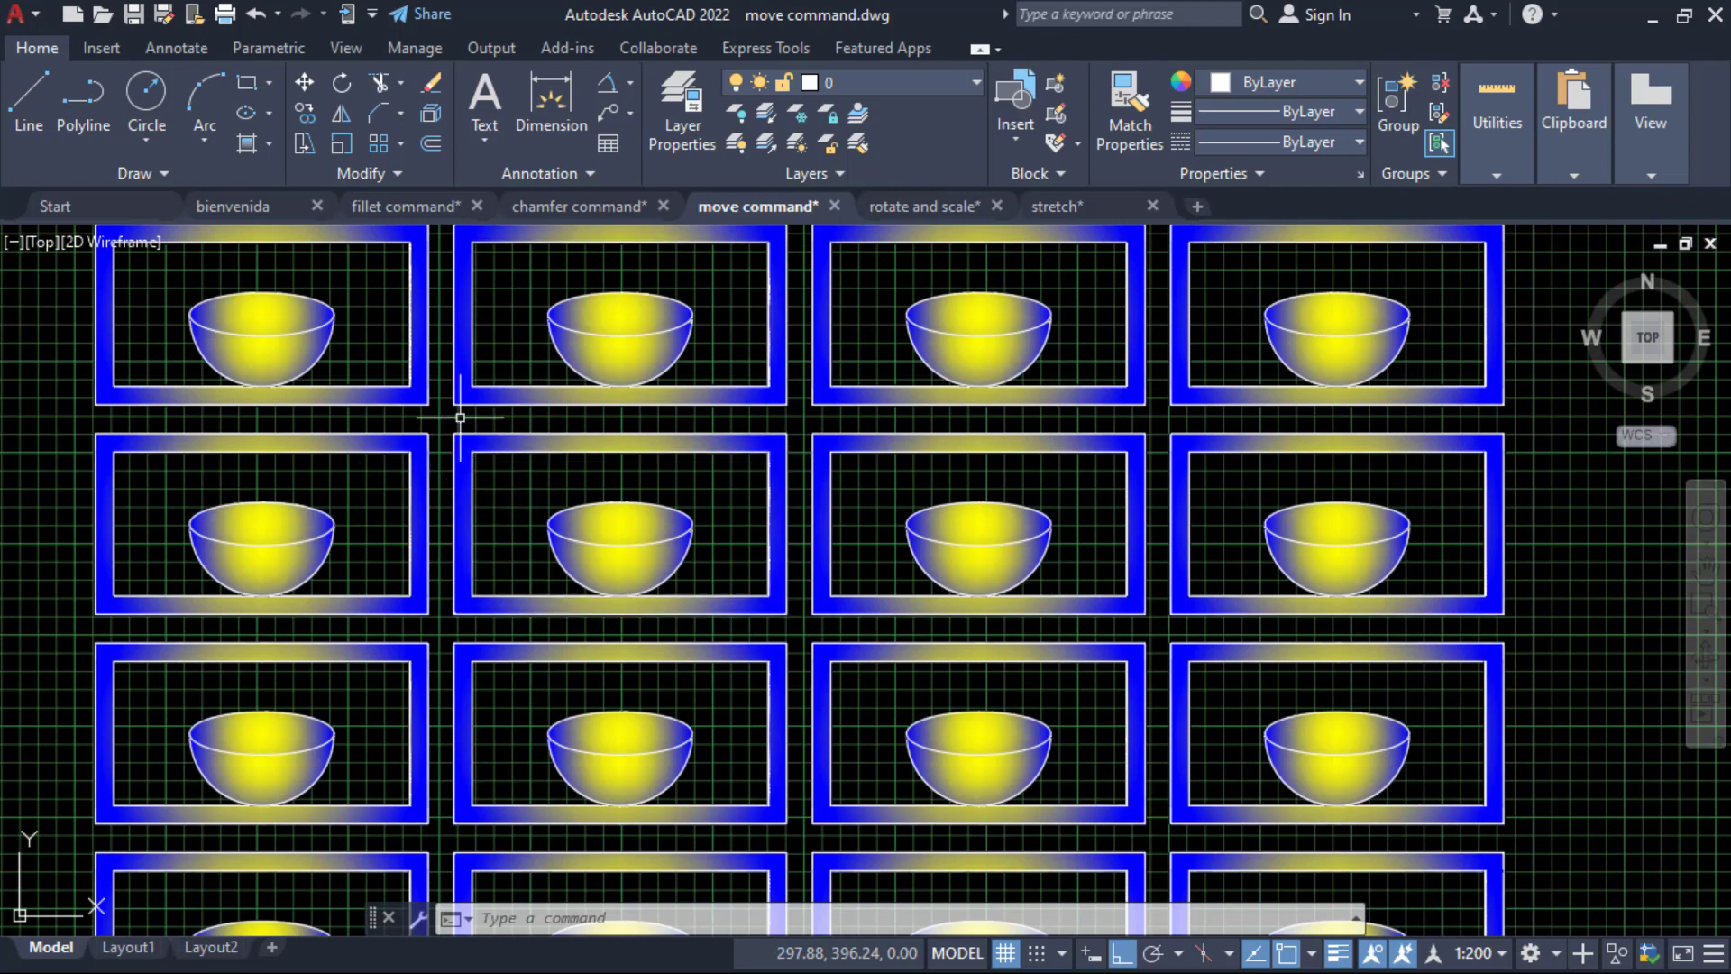
middle_click_drag(445, 423, 443, 477)
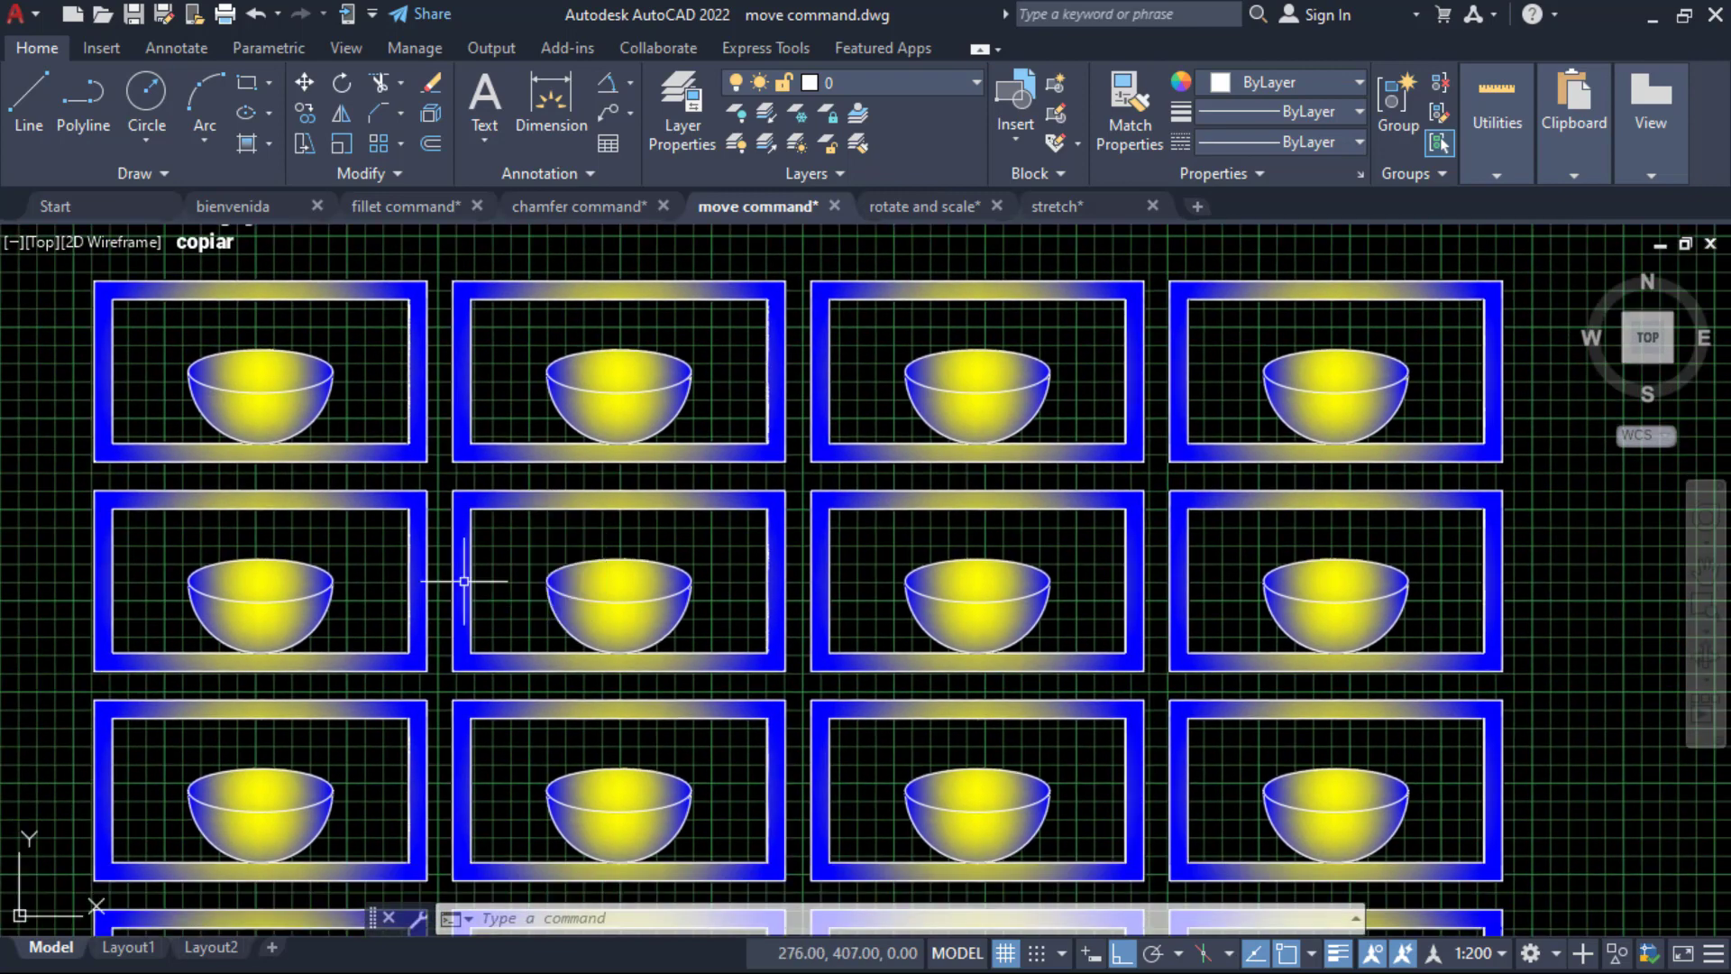
middle_click_drag(445, 624, 490, 678)
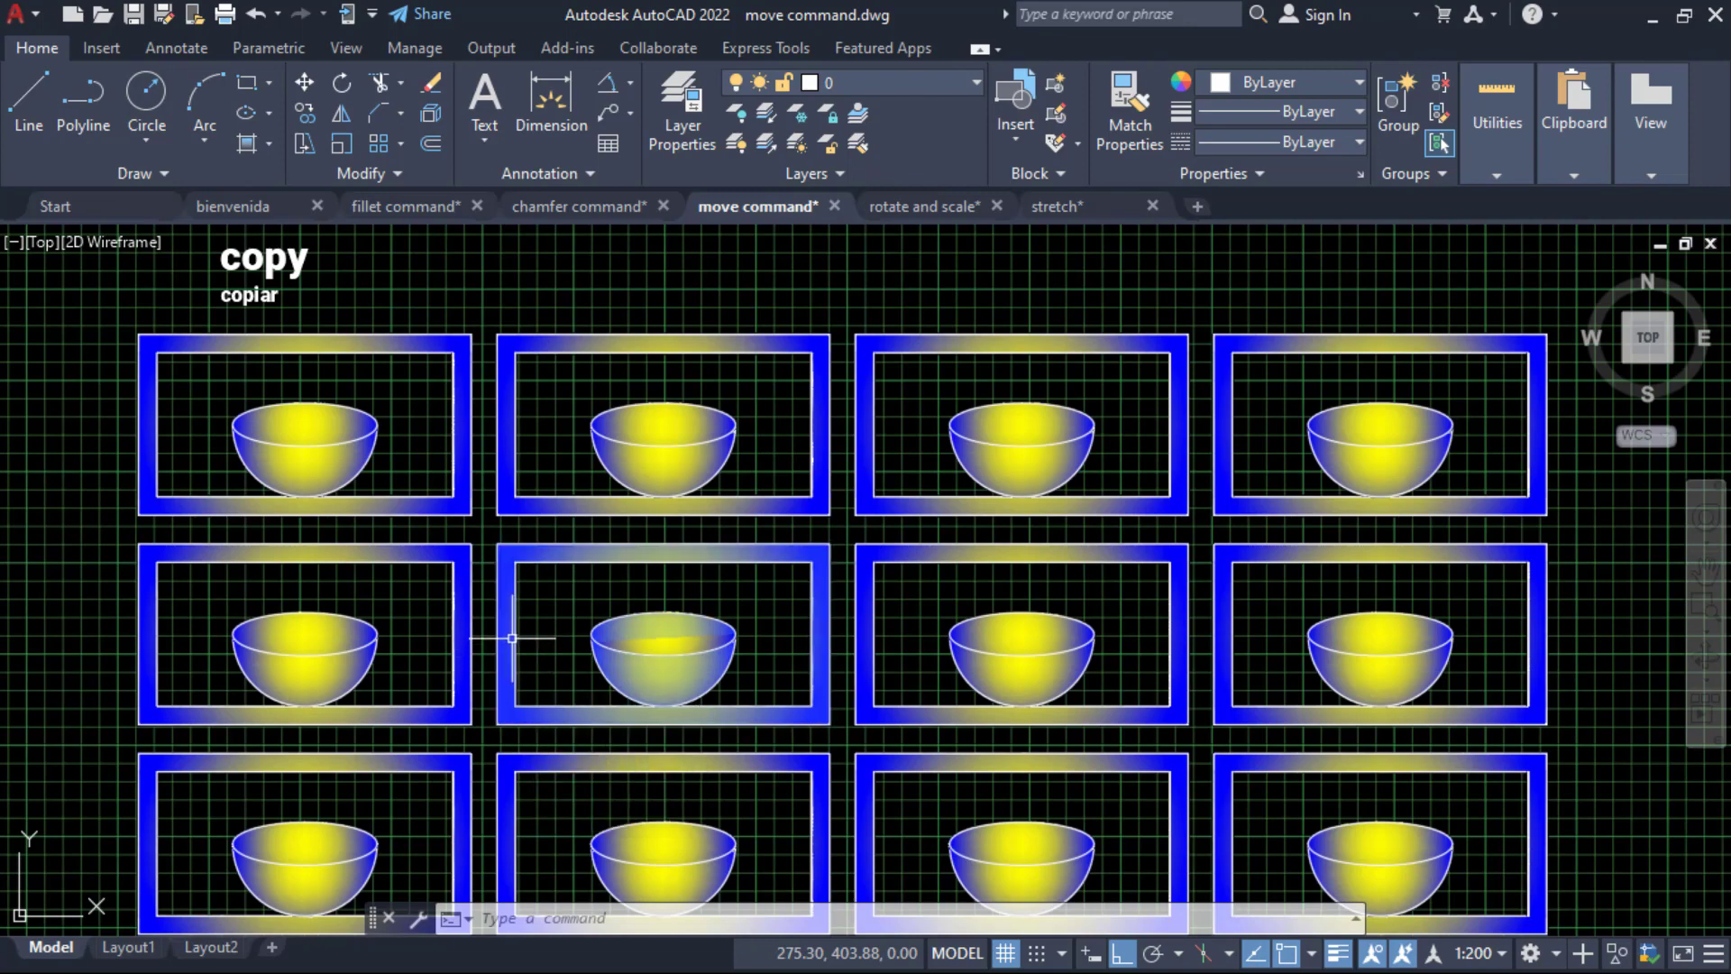
middle_click_drag(560, 541, 555, 595)
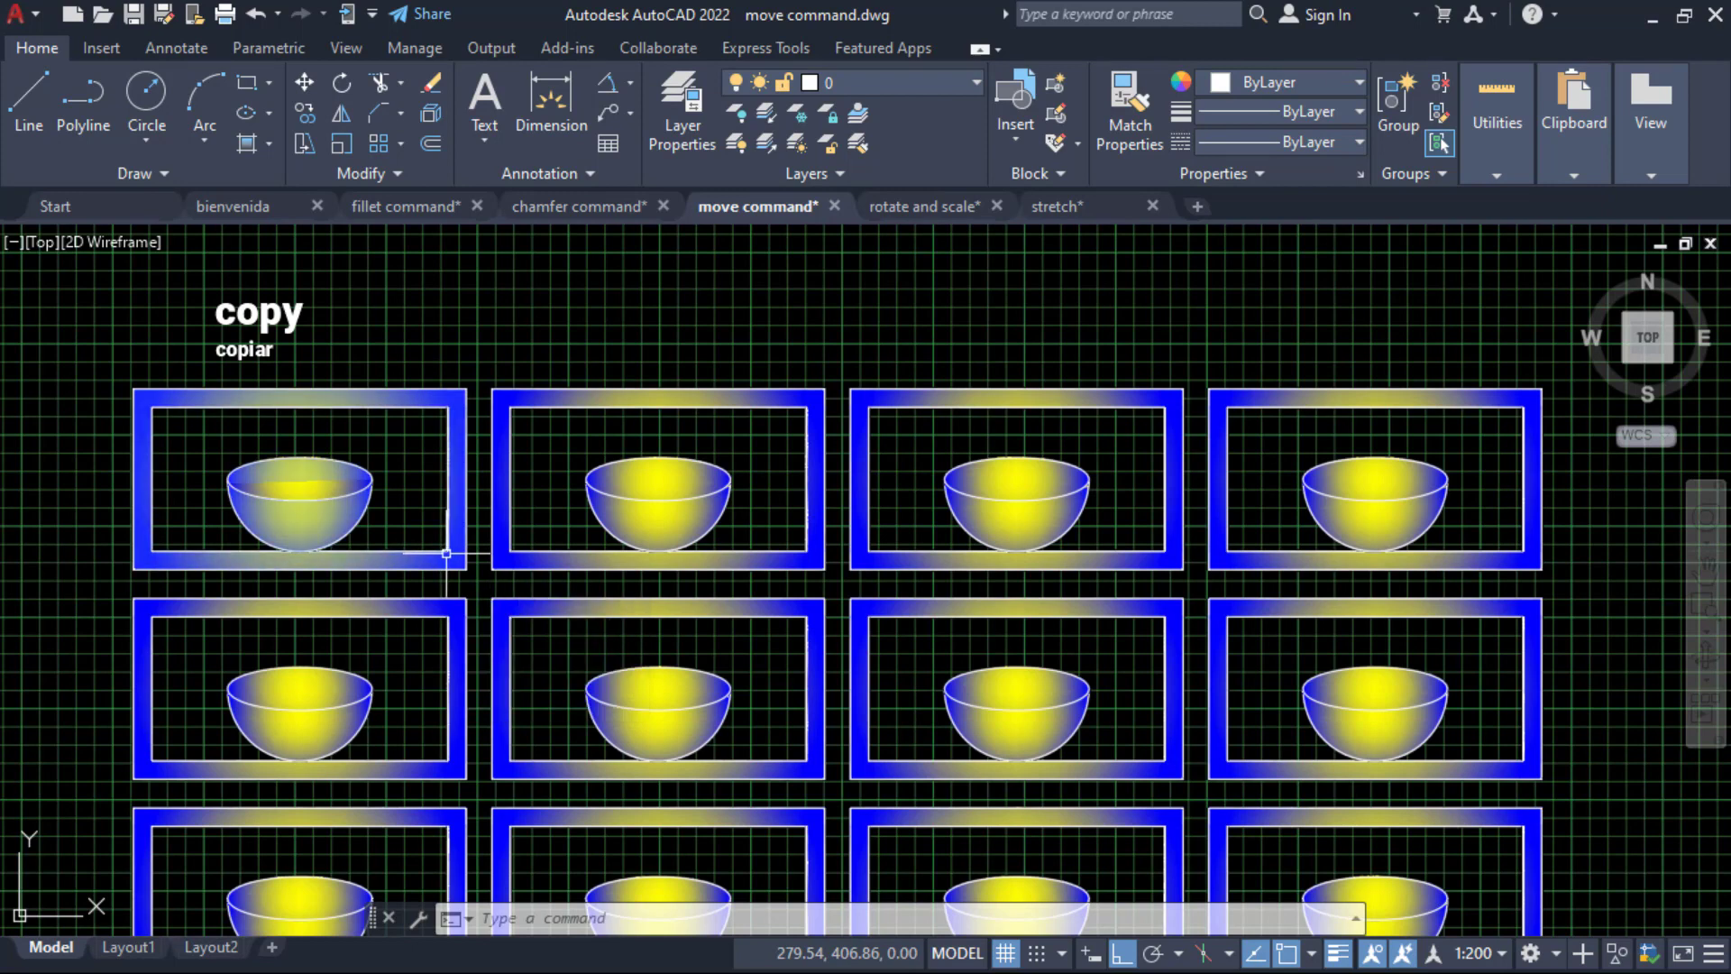
Copy the unfilled bowl marked (25,0) in the "move" exercise to the clipboard with COPYCLIP.
left_click(642, 920)
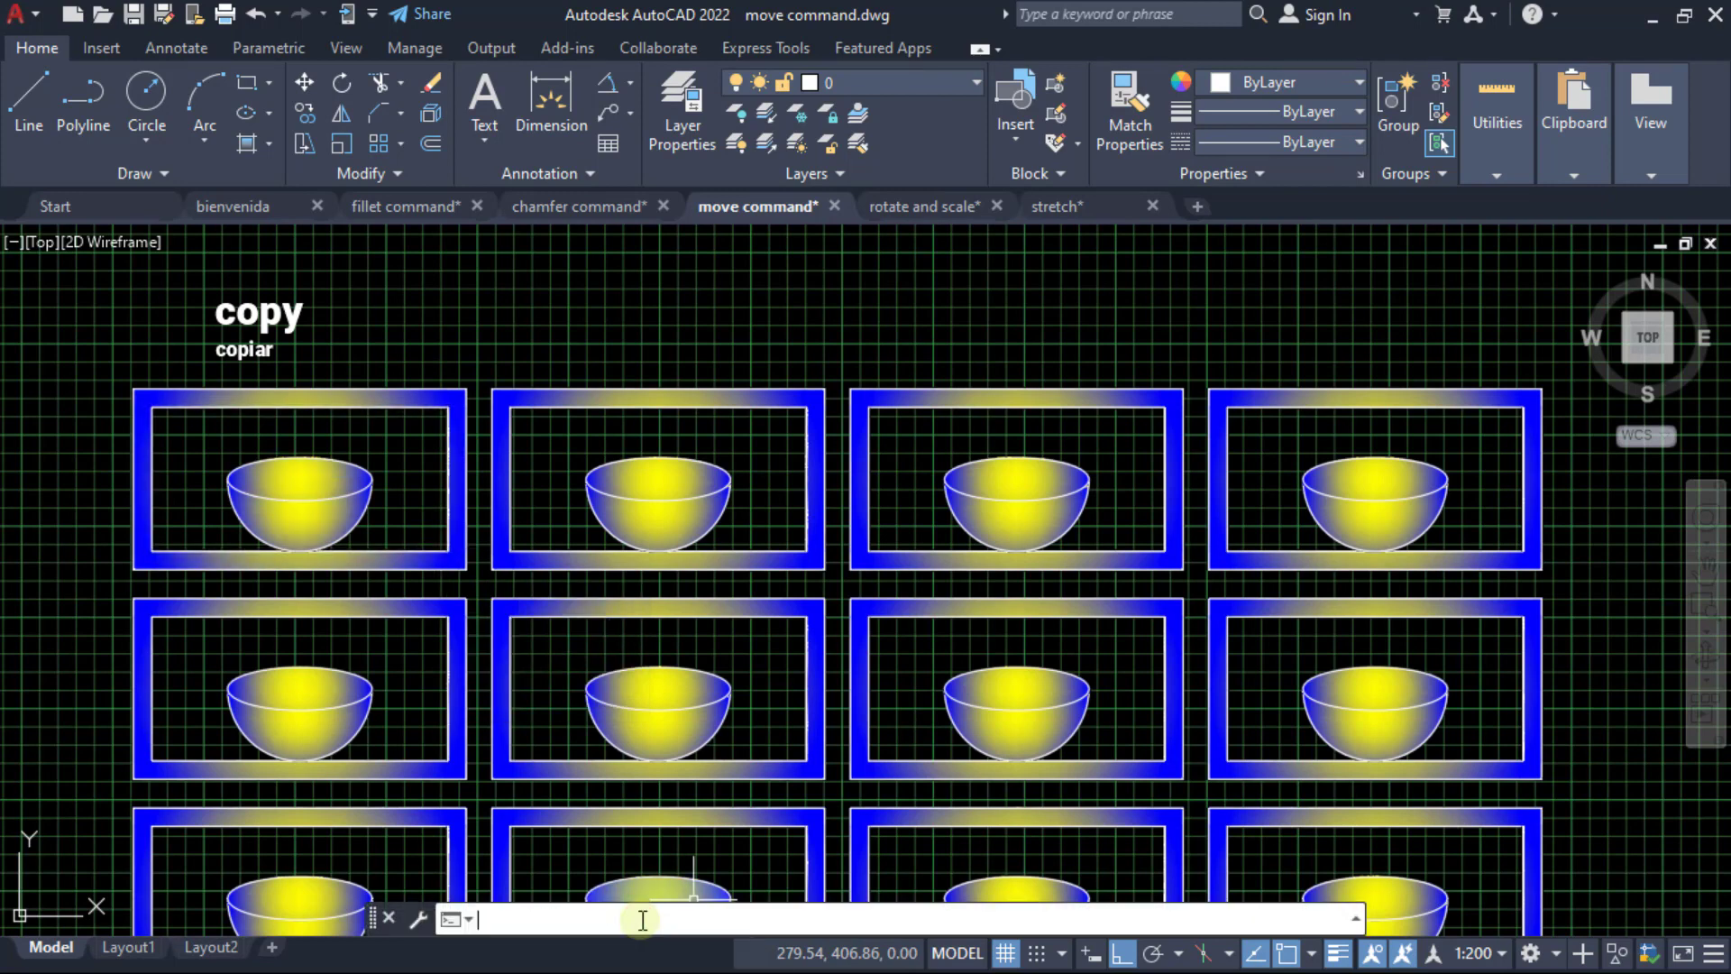
type("cop")
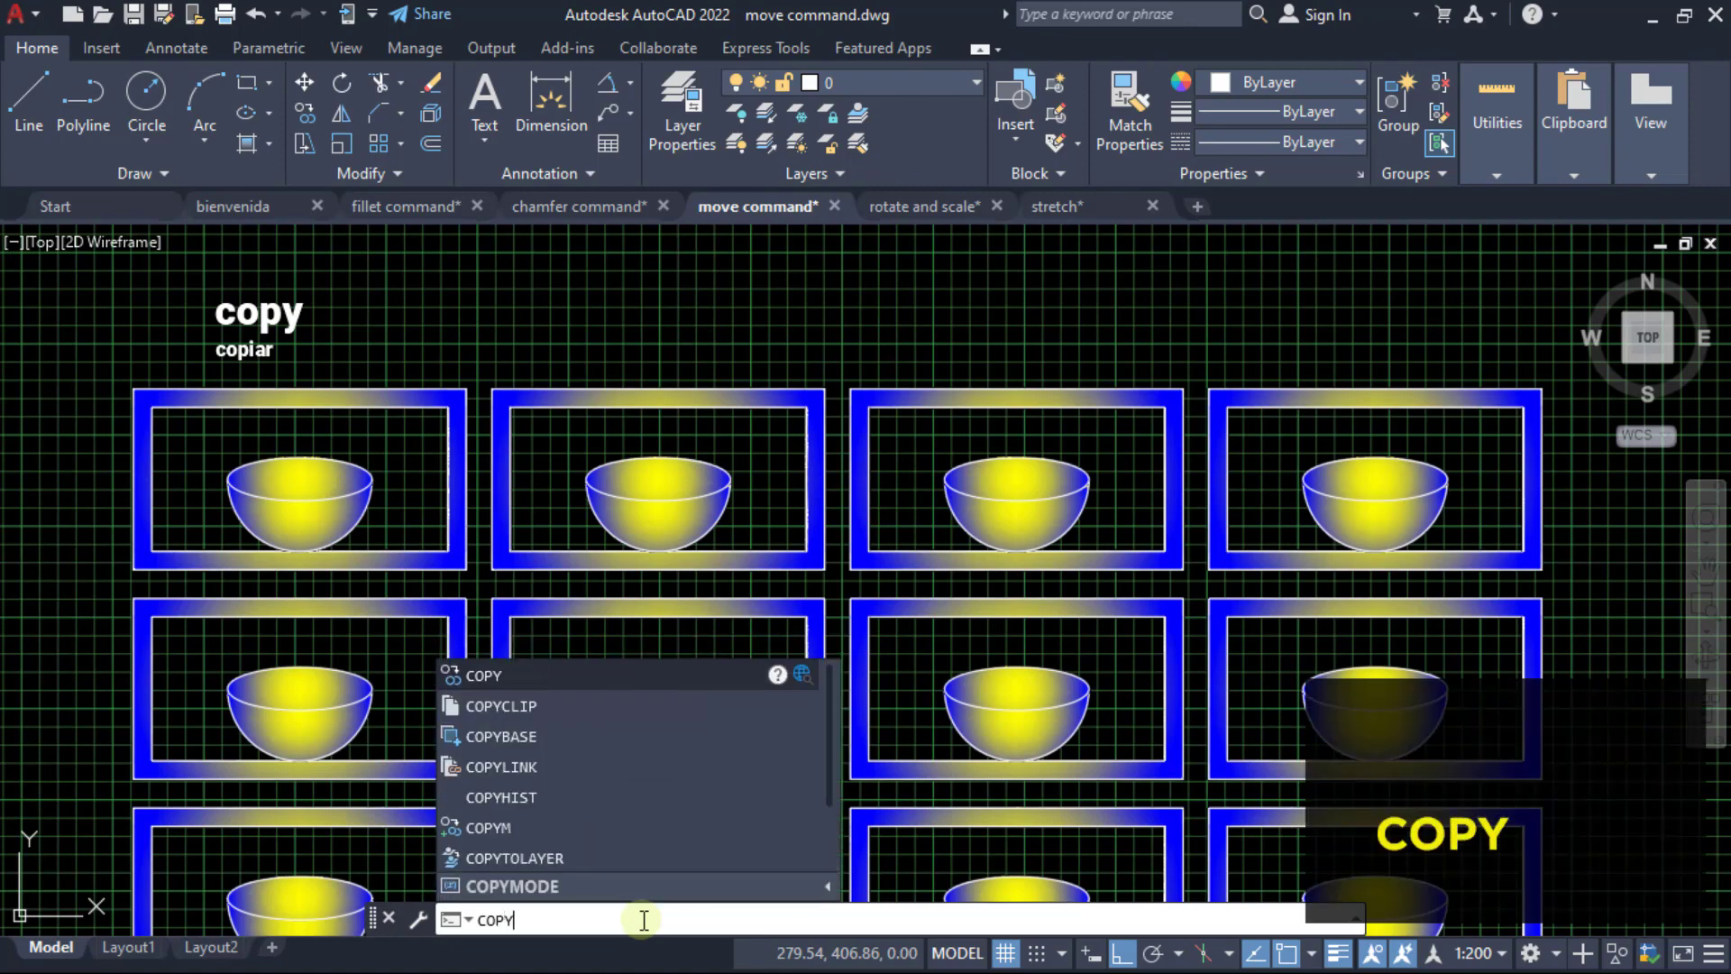
type("y")
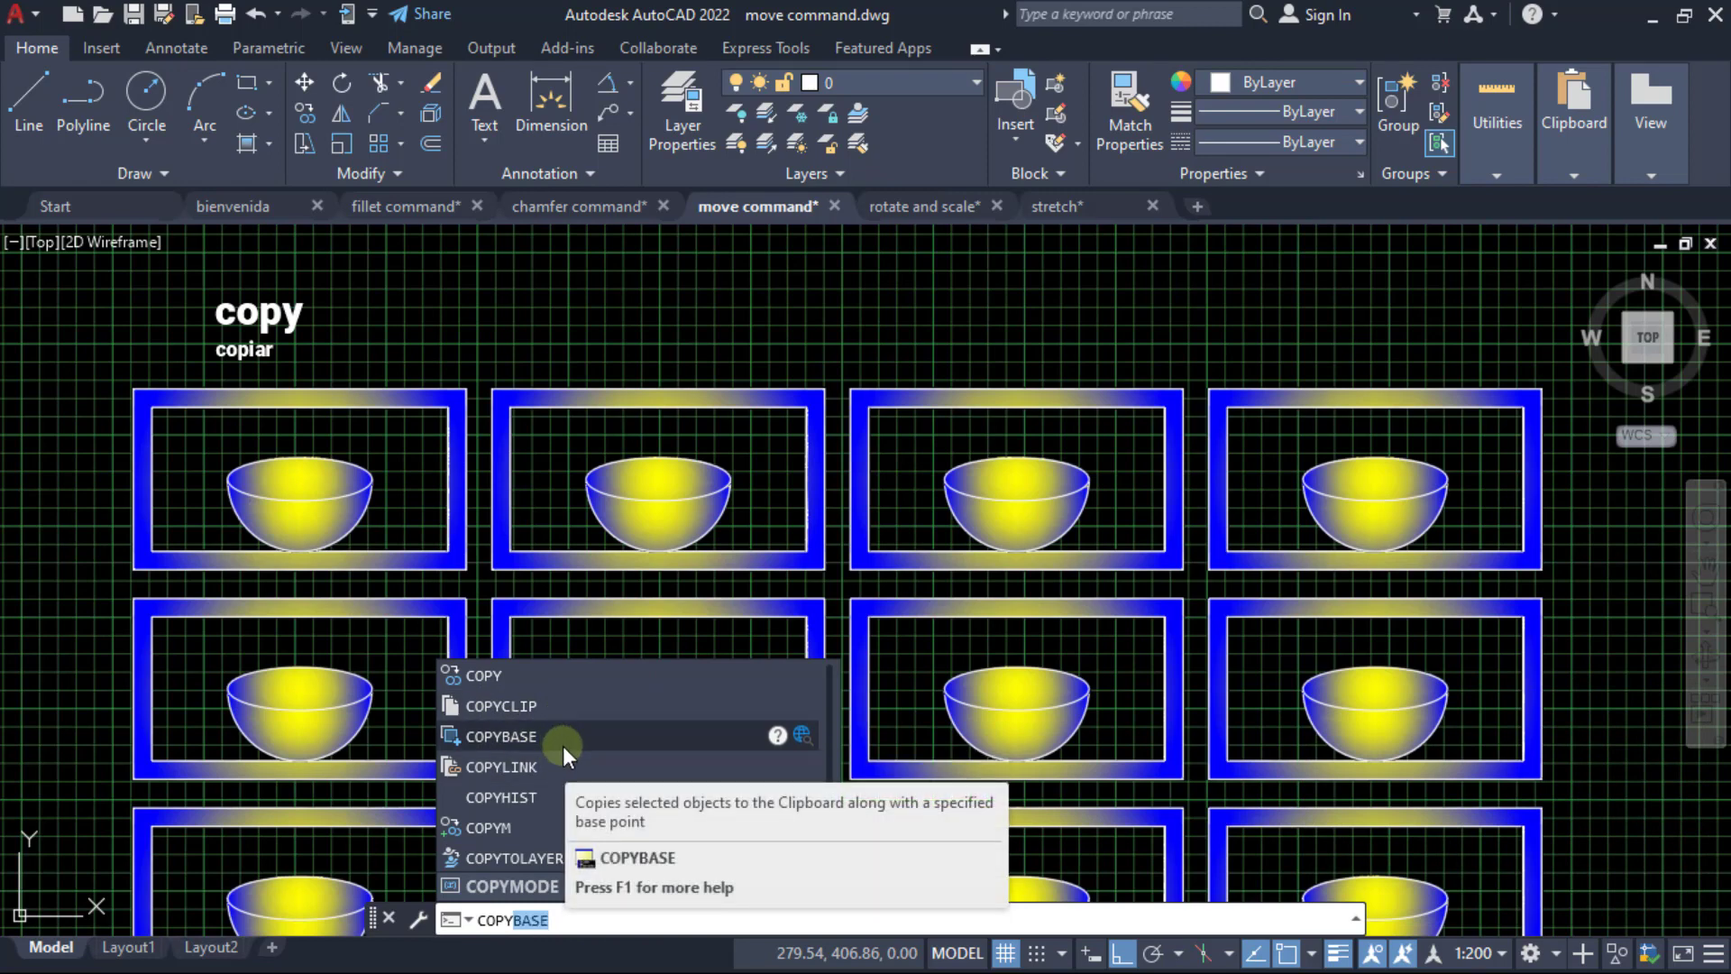
left_click(532, 705)
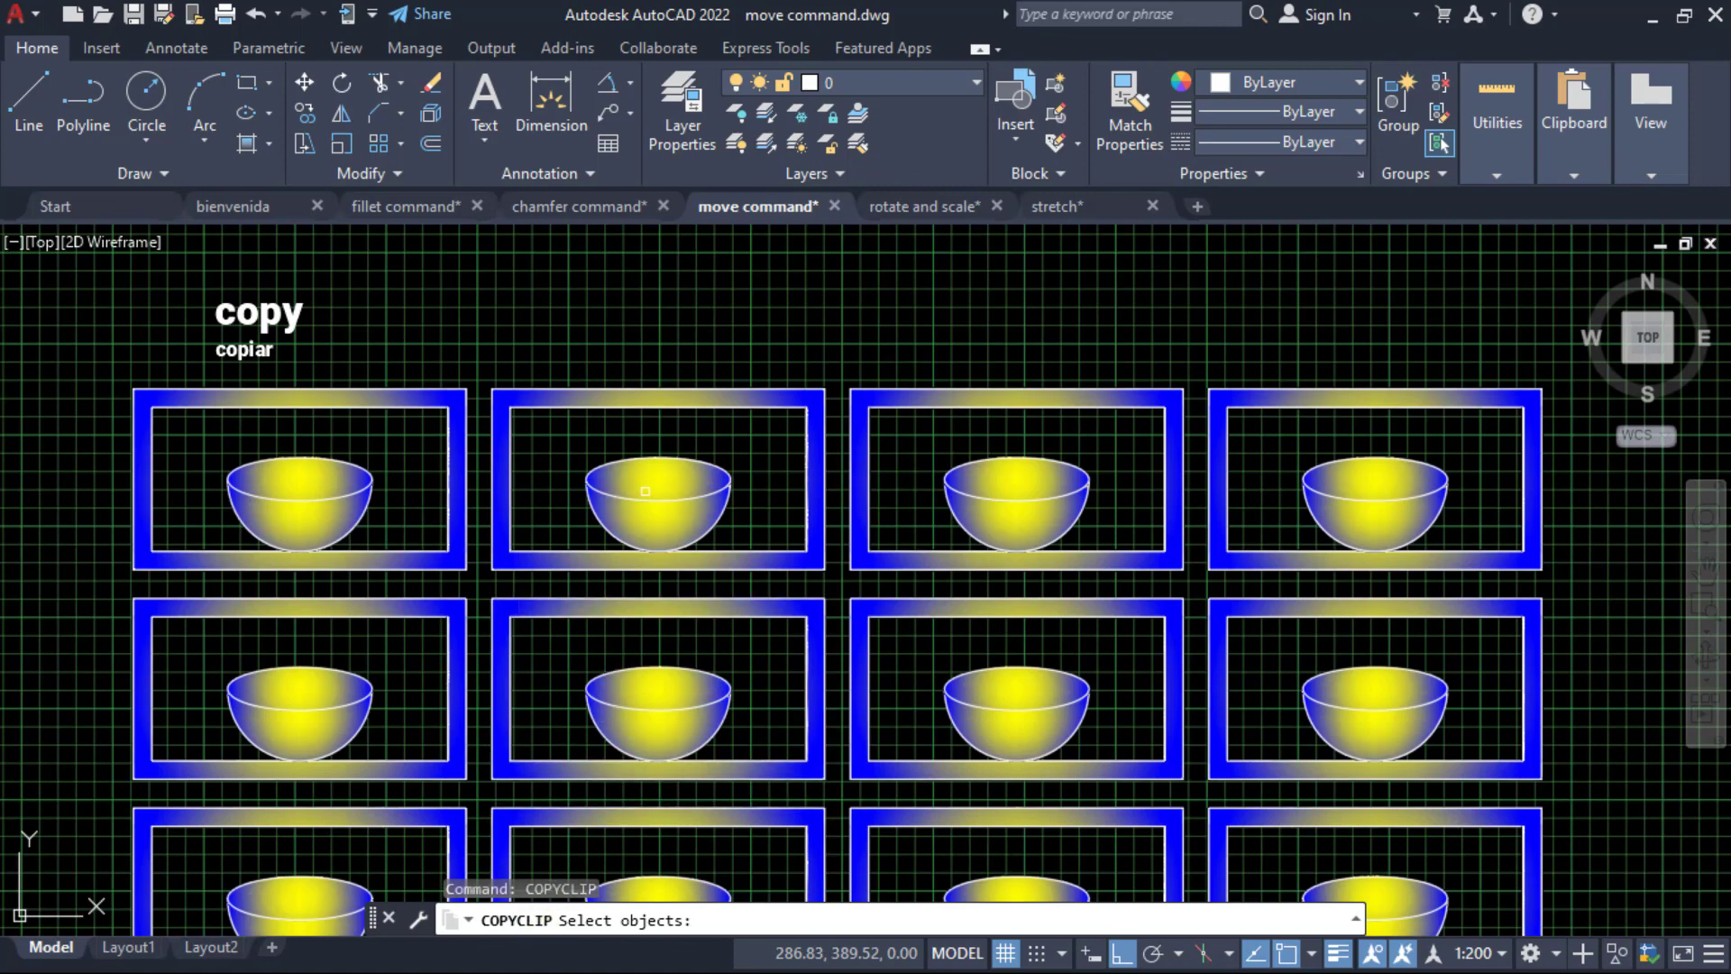
mouse_move(649, 334)
middle_mouse_down()
mouse_move(668, 476)
mouse_move(622, 637)
middle_mouse_up()
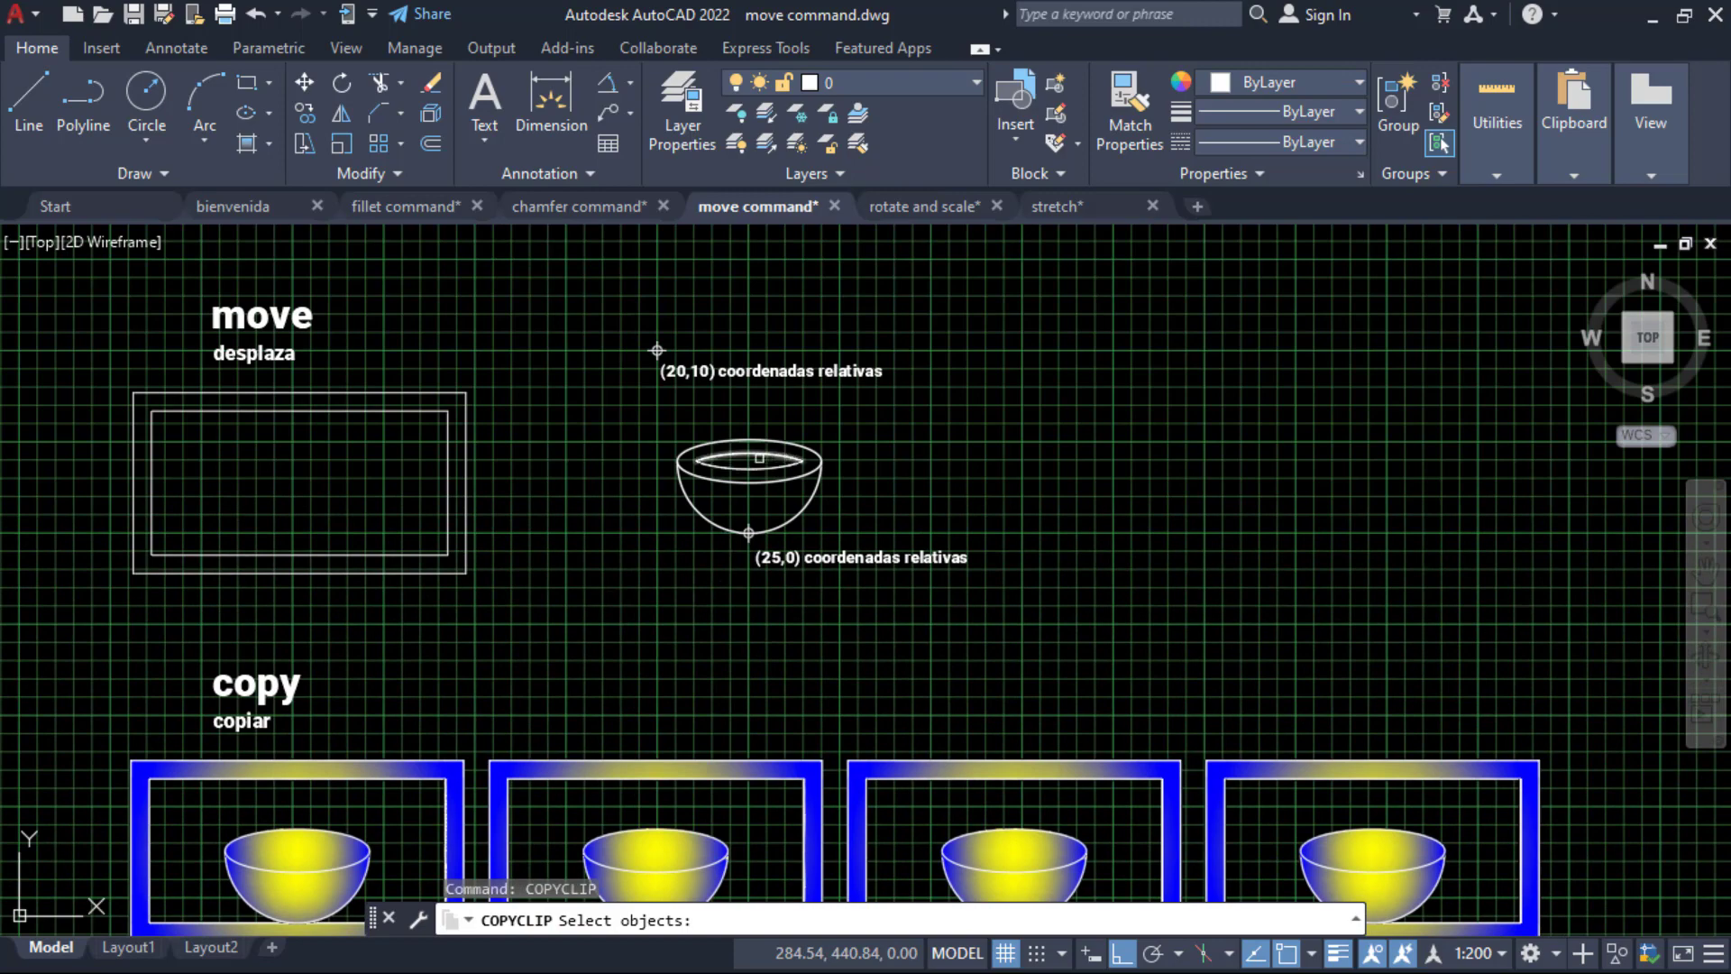
scroll(760, 458, "up", 2)
left_click(578, 367)
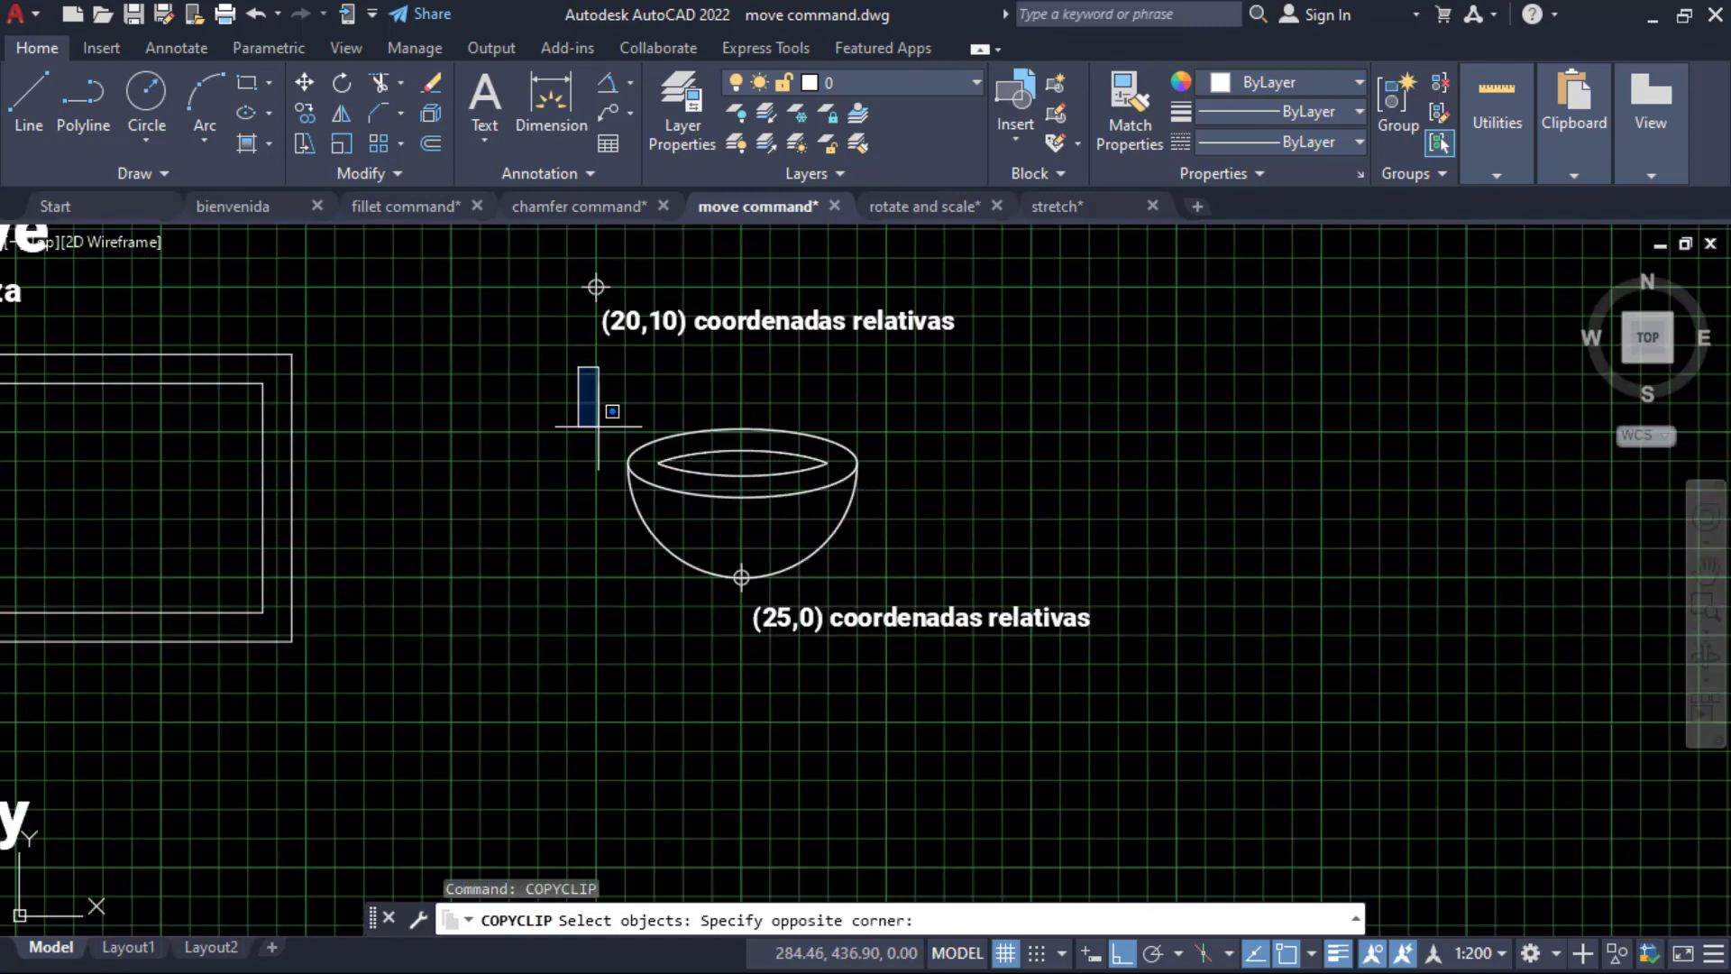
left_click(953, 598)
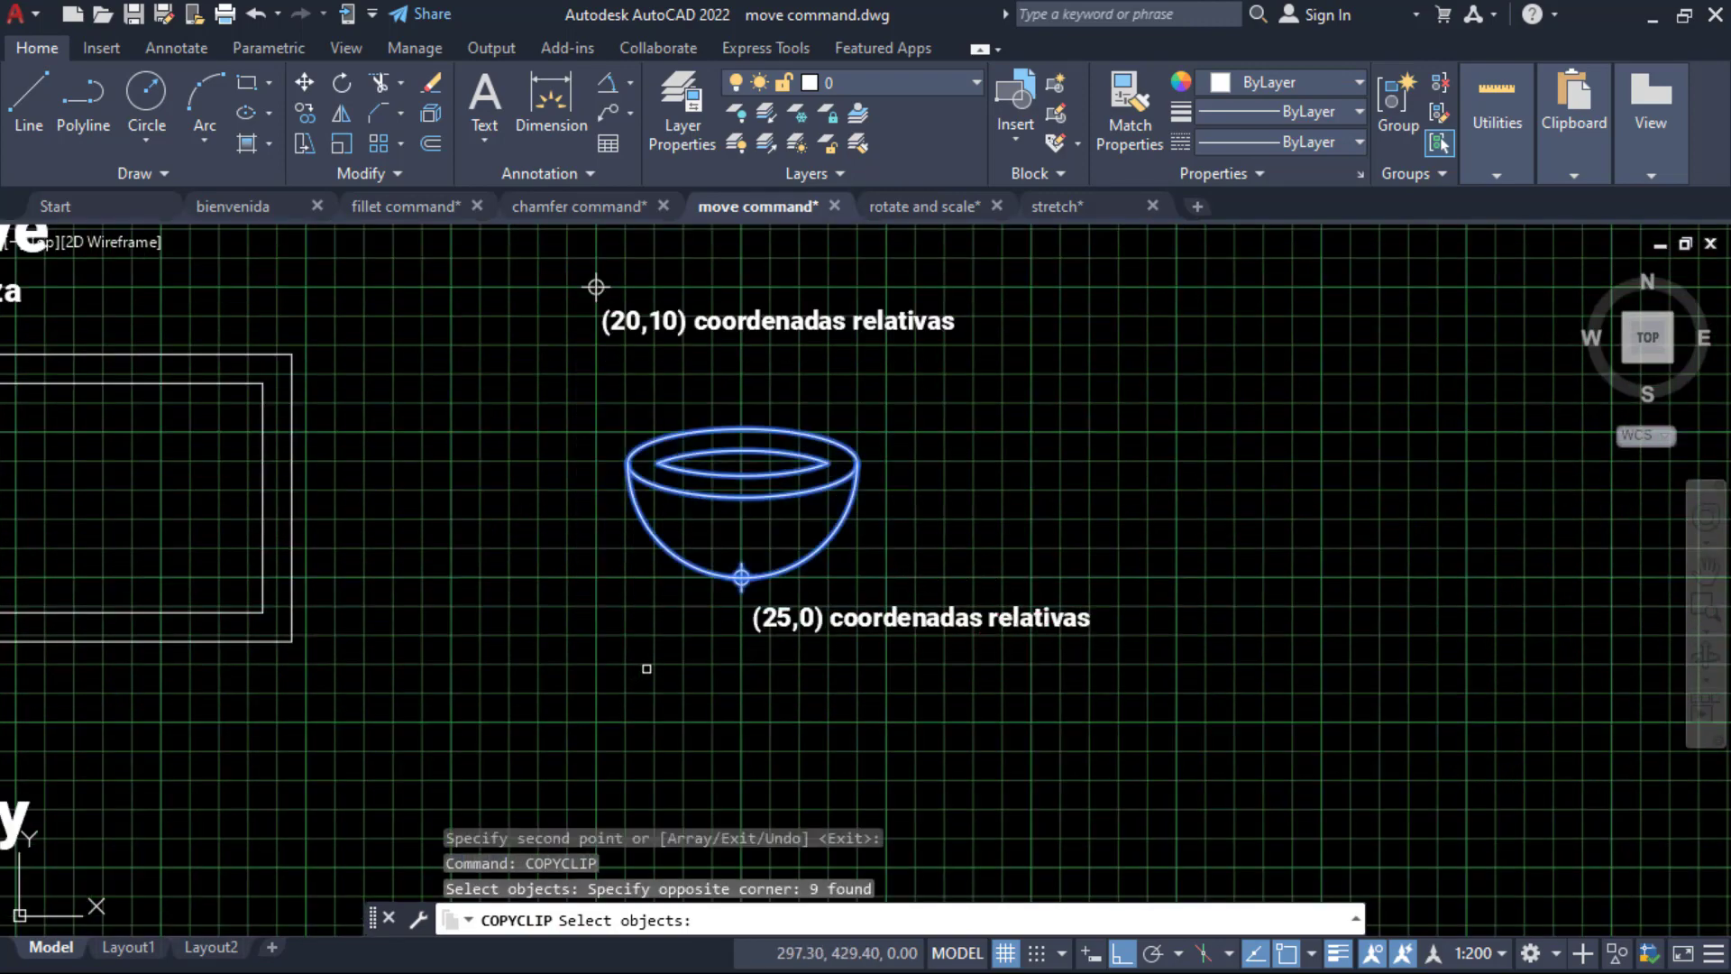
key("Return")
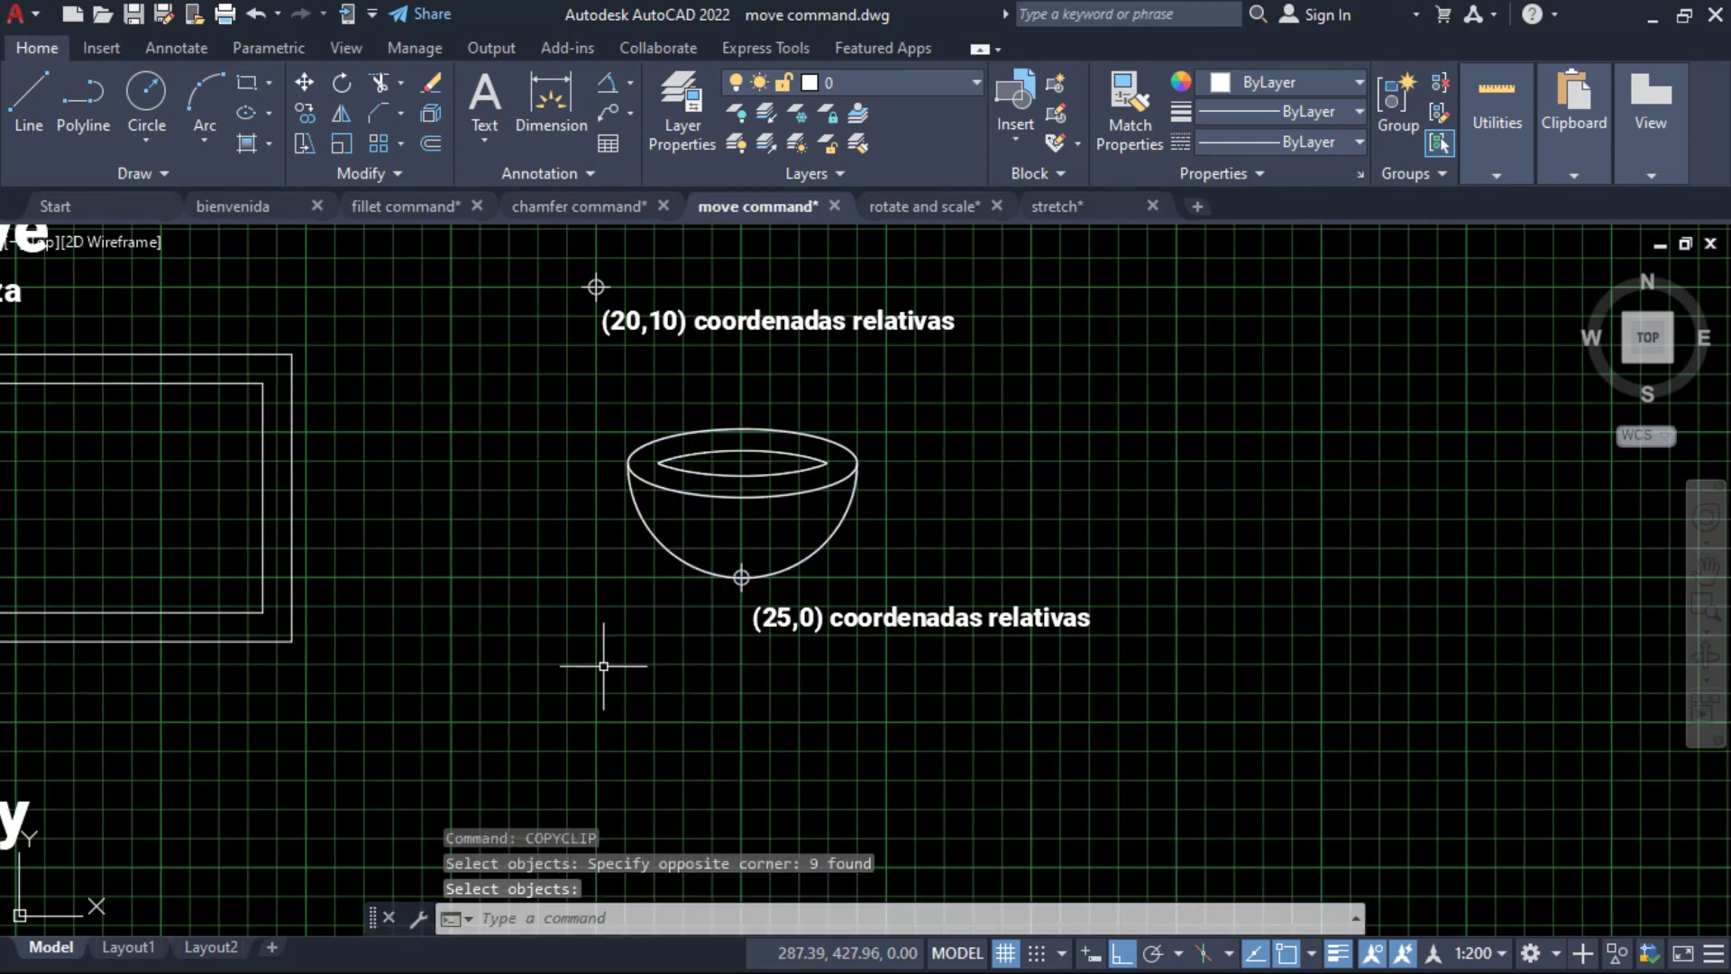
Switch to the bienvenida drawing, turn on its grid and paste the copied bowl with PASTECLIP.
middle_click_drag(601, 632, 726, 631)
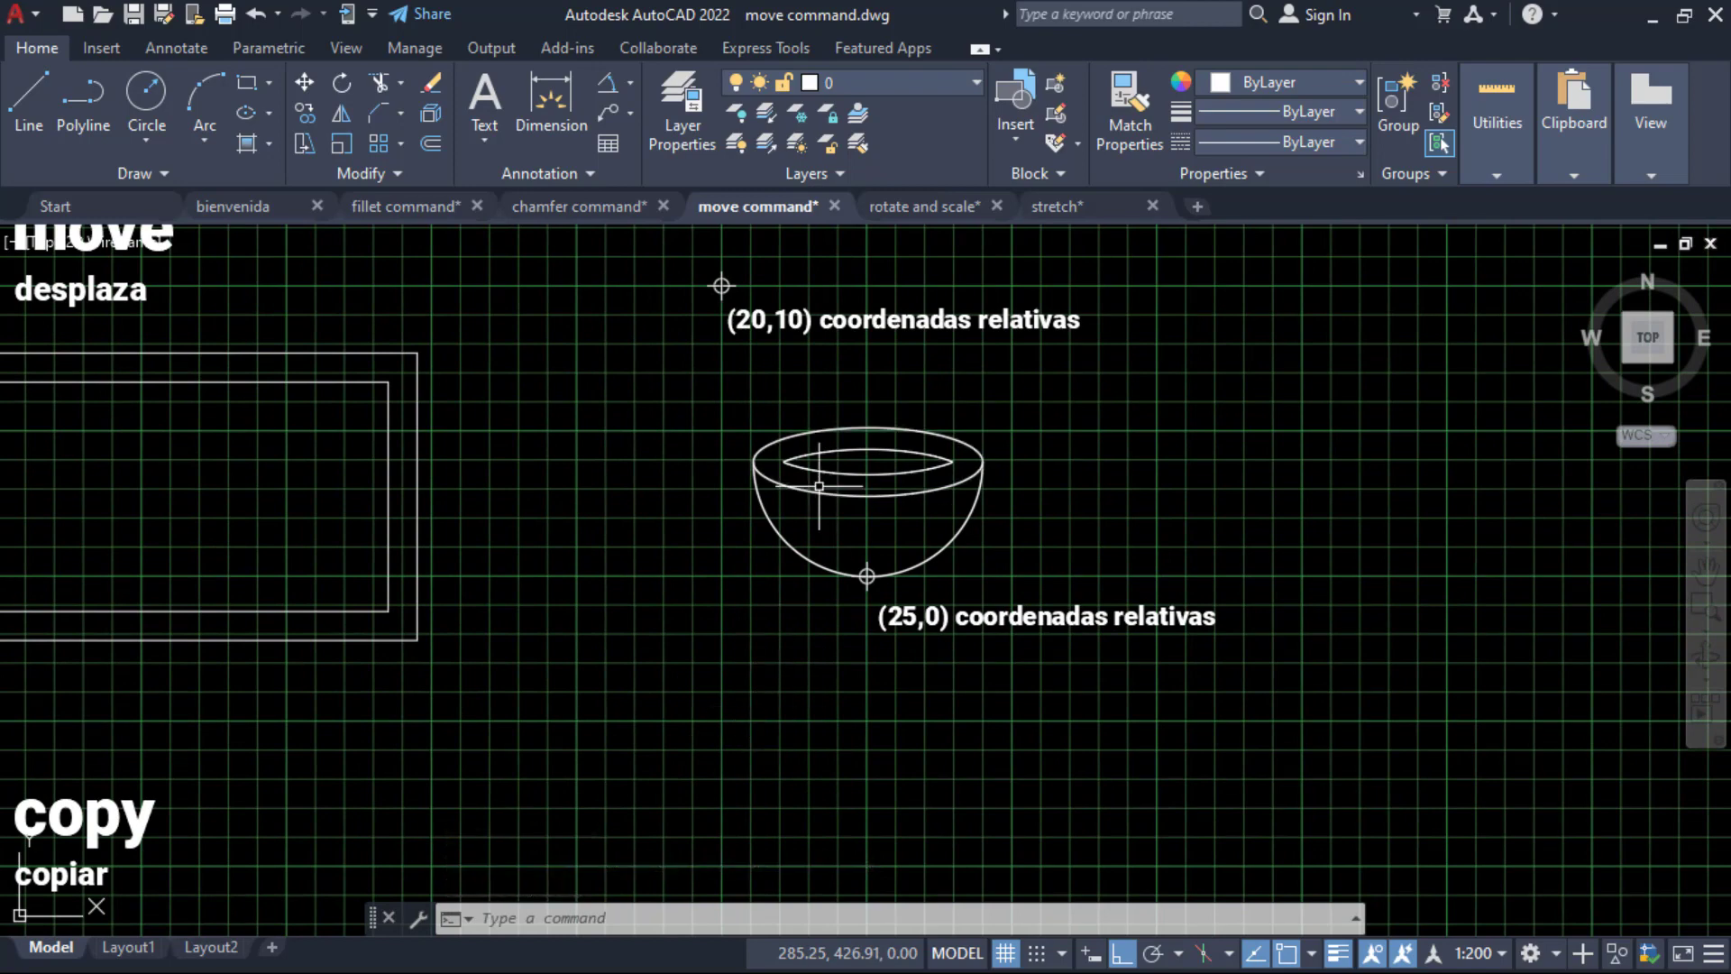
left_click(115, 208)
left_click(232, 206)
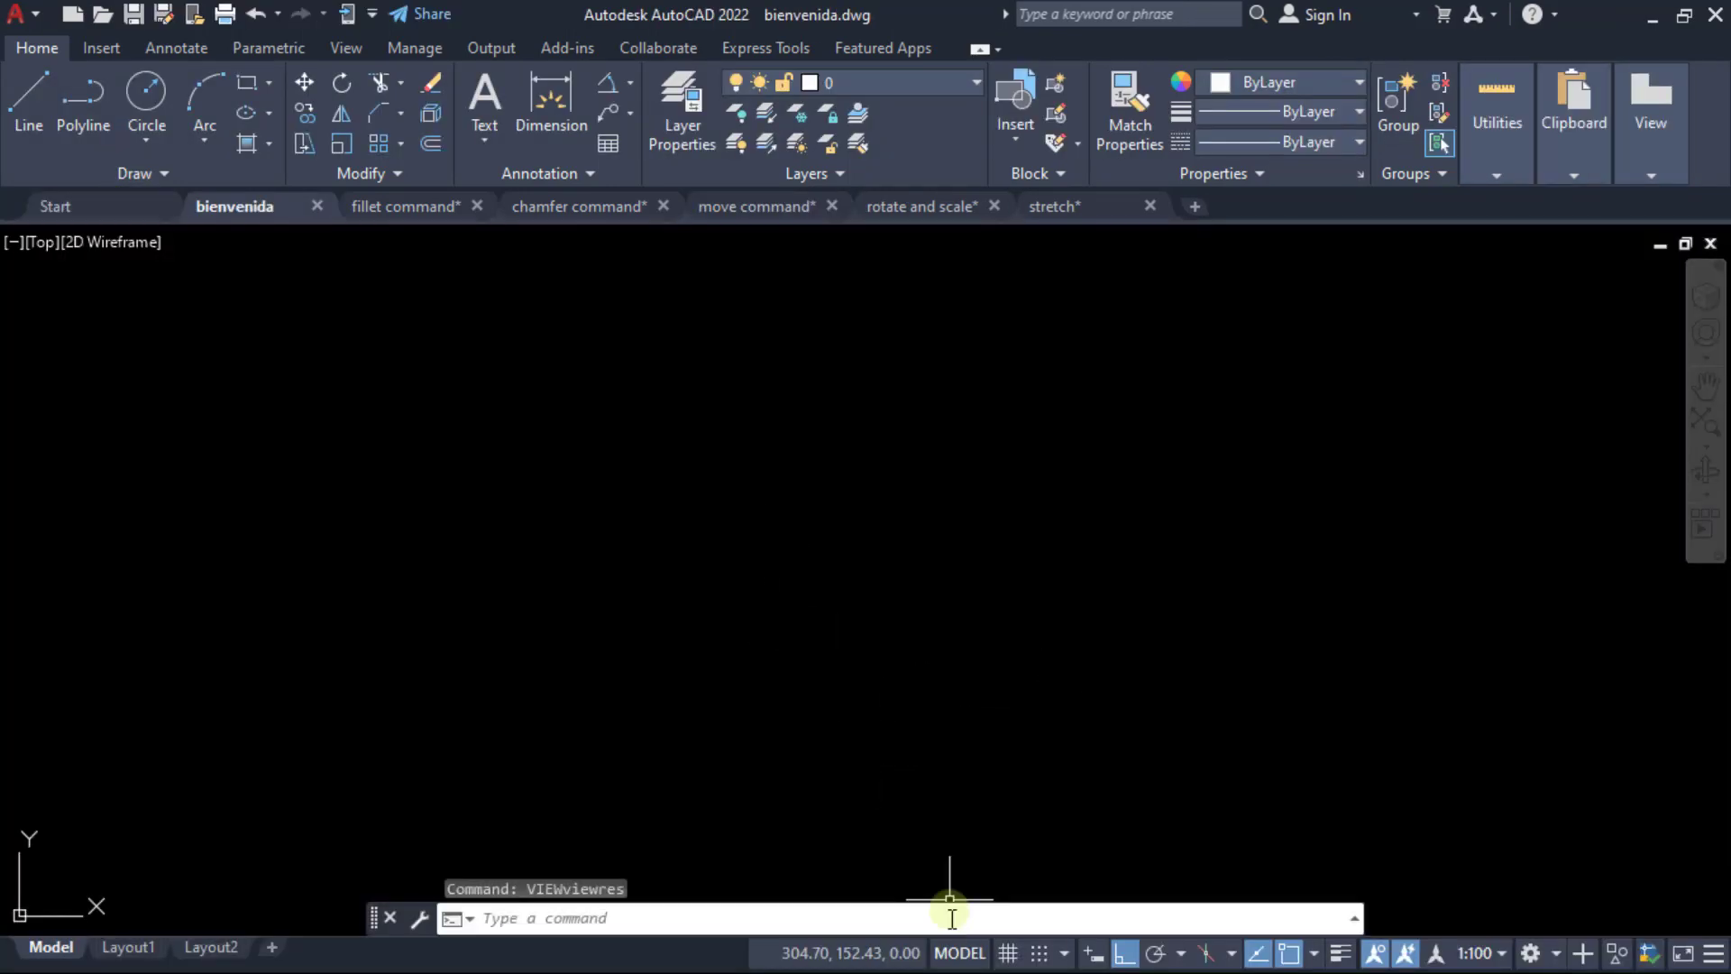
key("F7")
type("PASTECLIP")
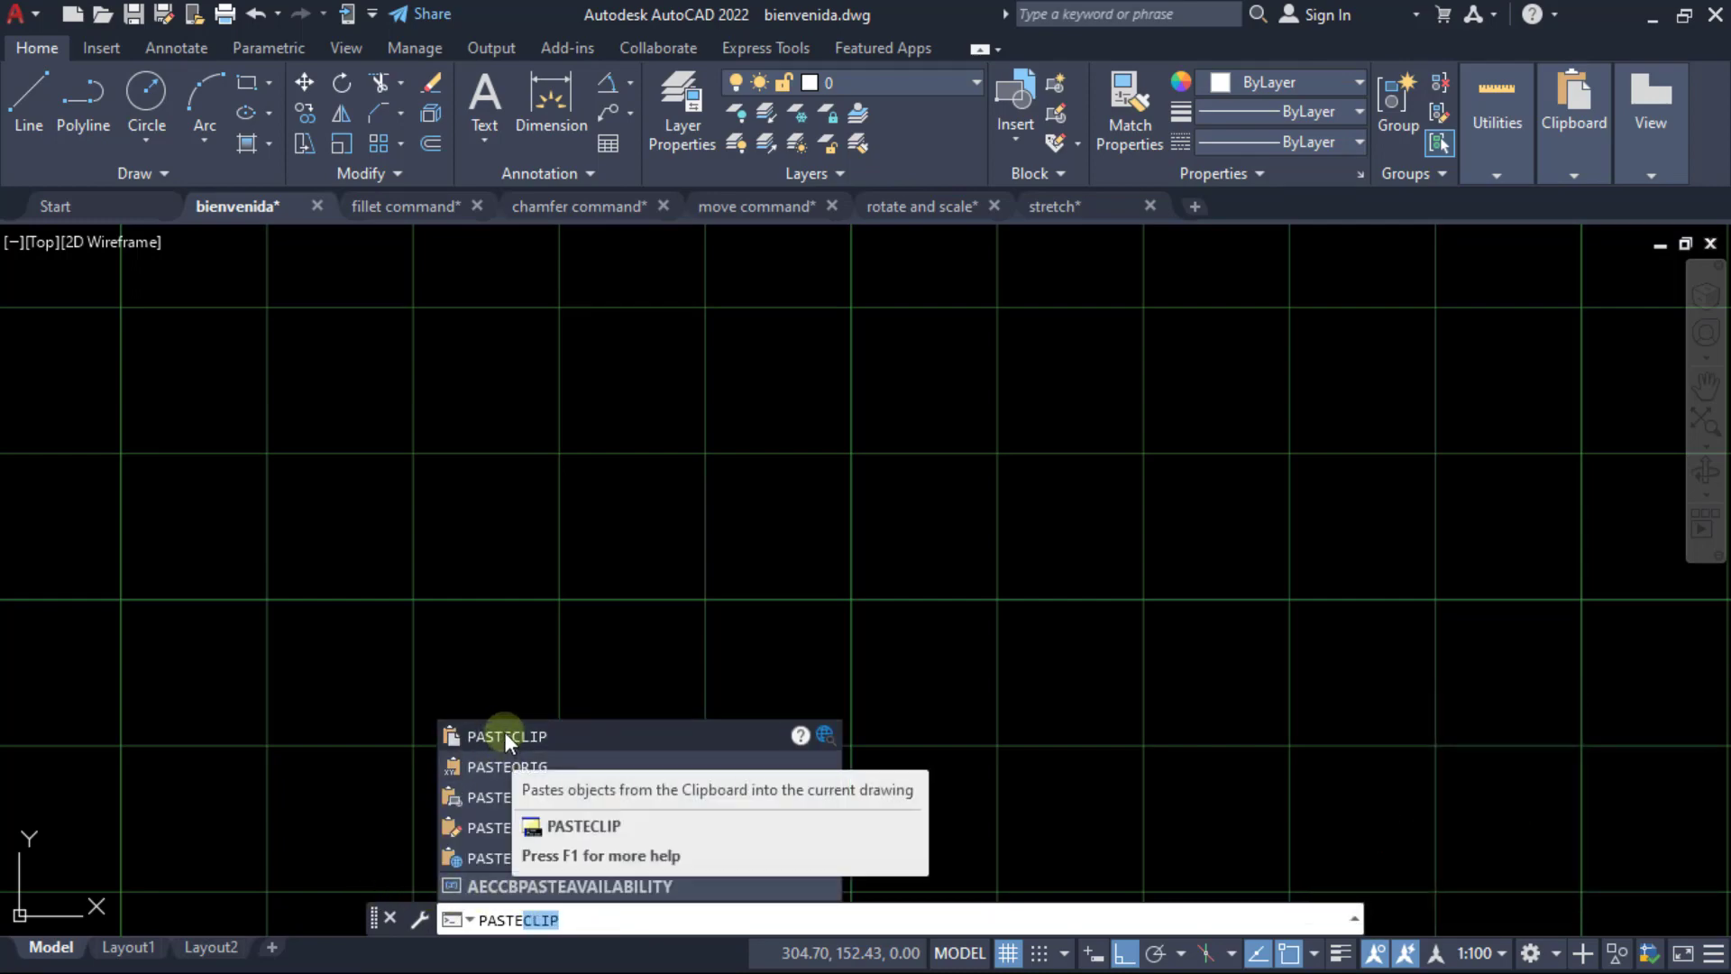
left_click(506, 738)
scroll(672, 767, "down", 6)
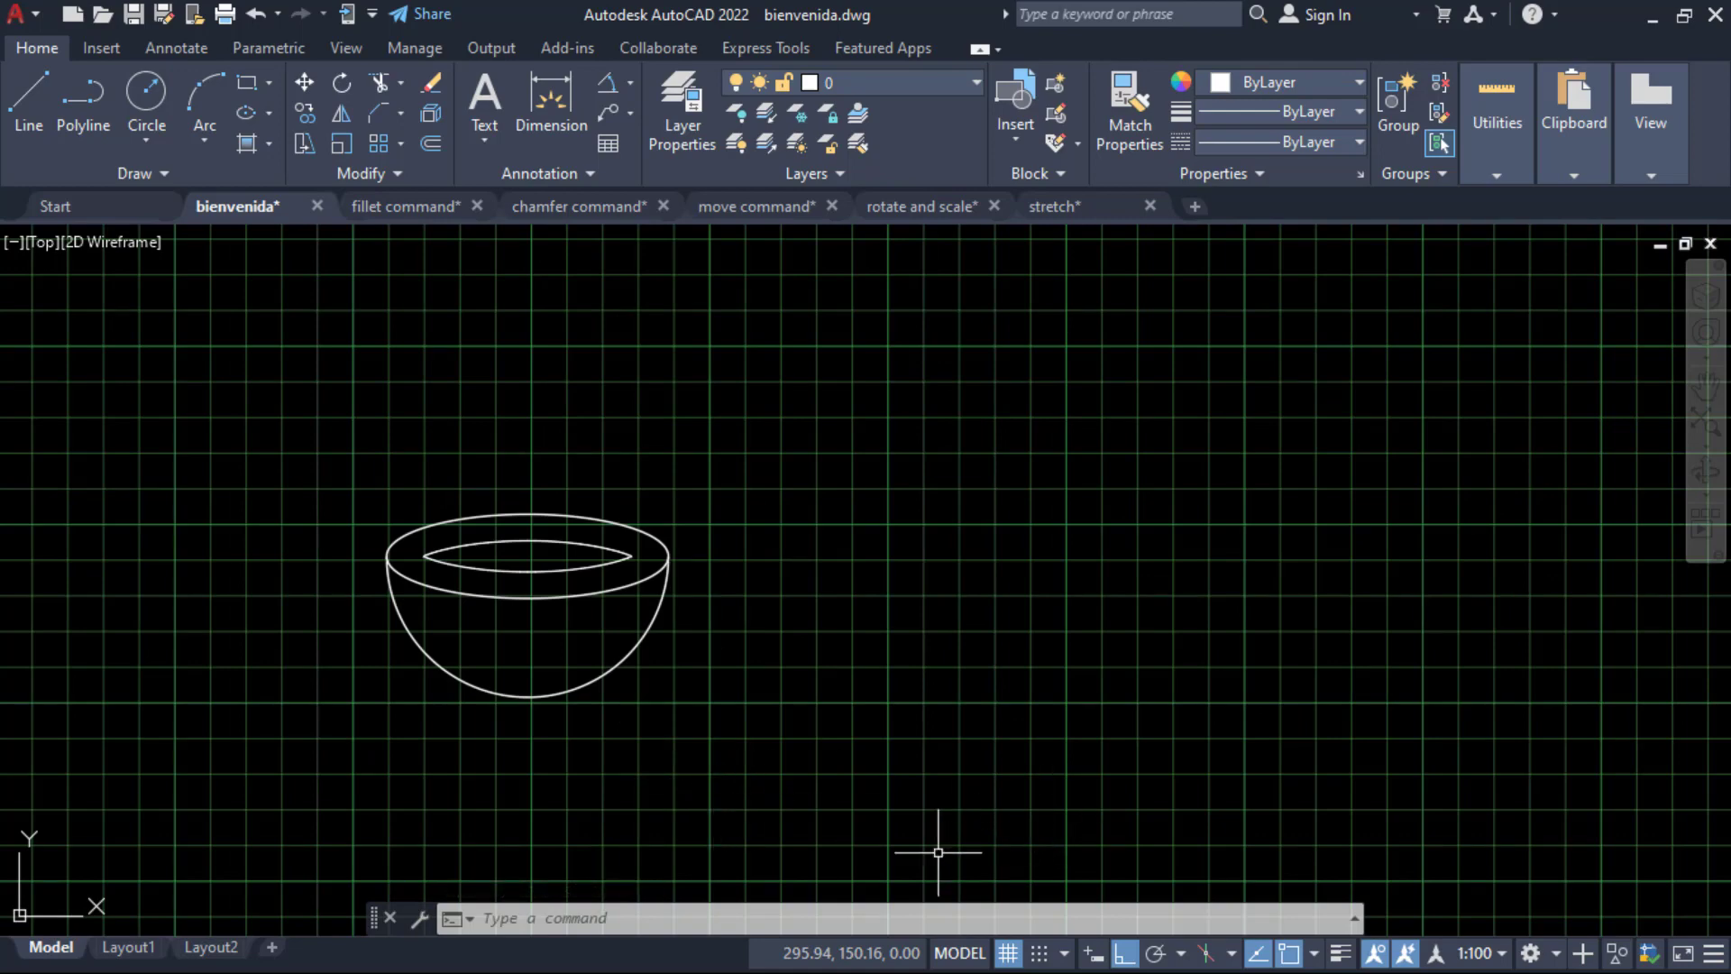
Cut the pasted bowl from the bienvenida drawing to the clipboard with CUTCLIP.
left_click(682, 927)
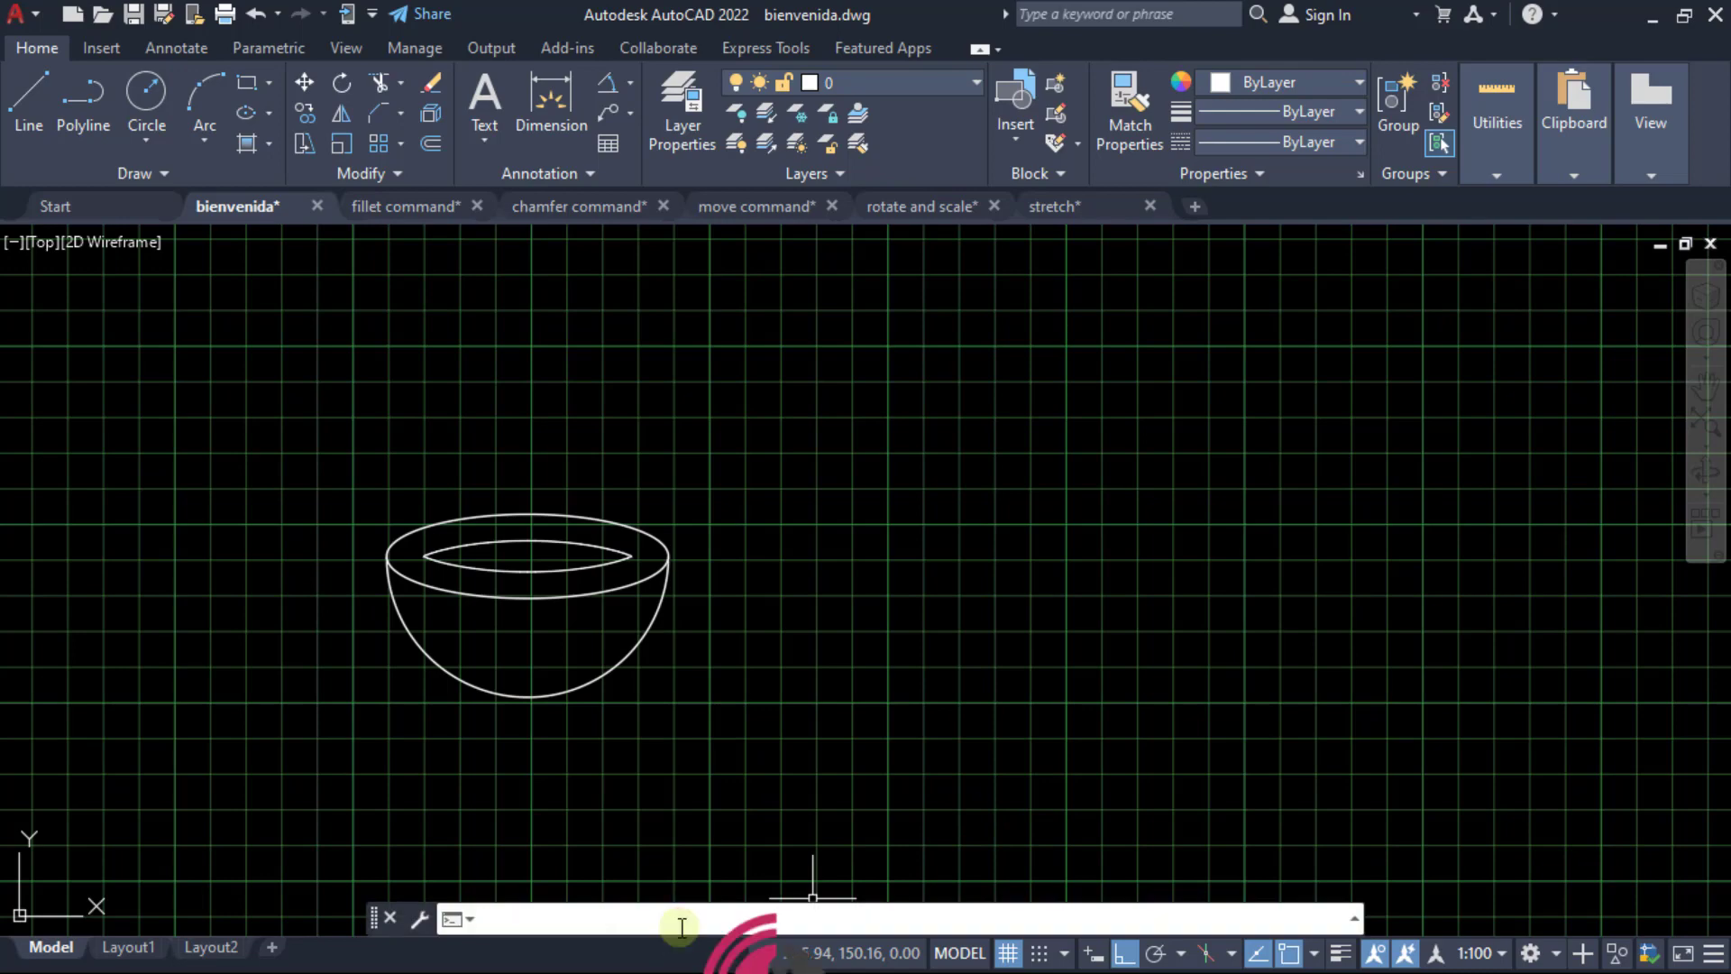
type("cu")
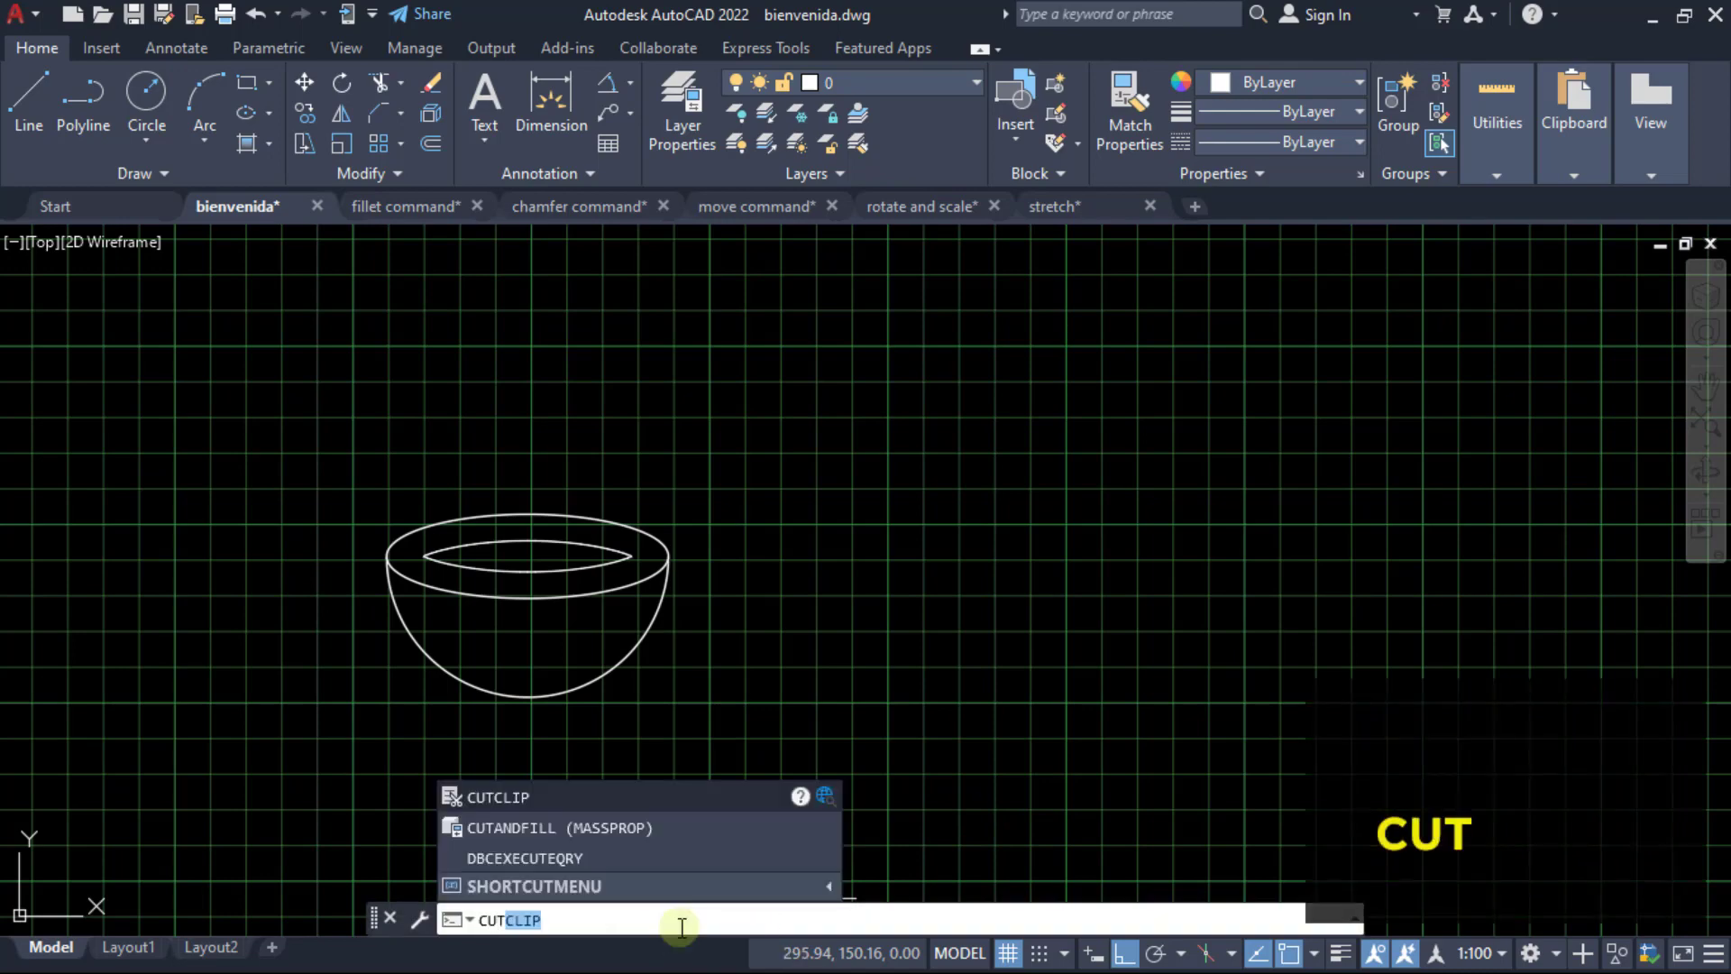
left_click(522, 797)
left_click(719, 752)
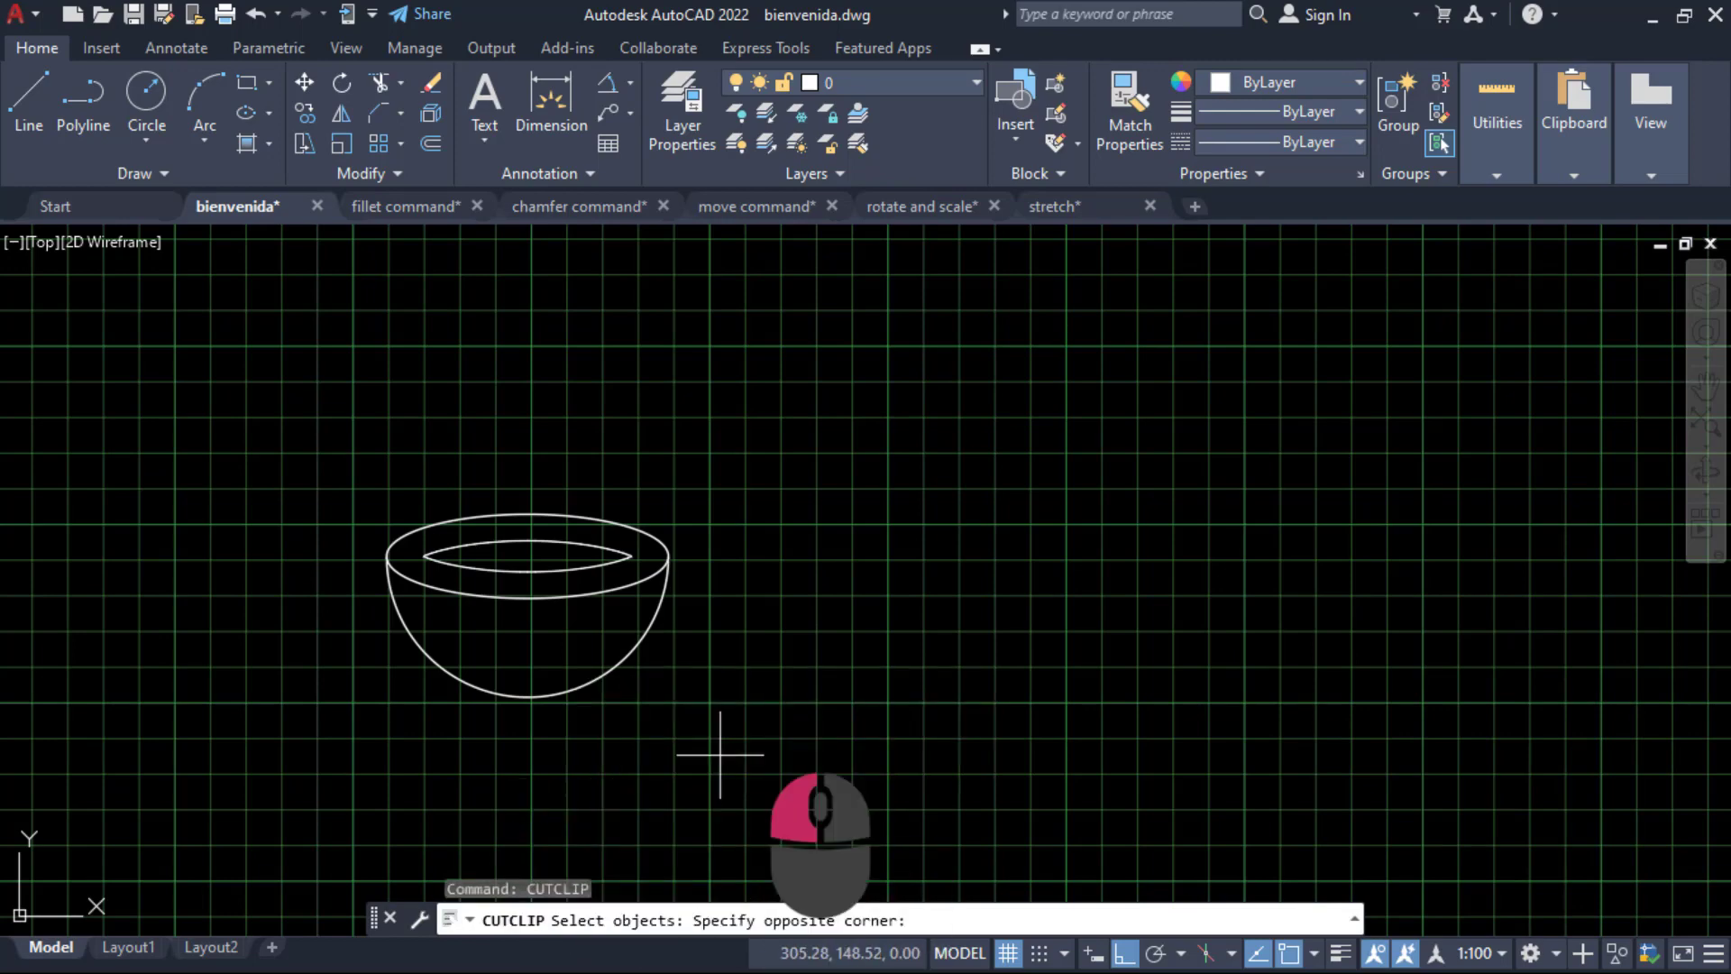
left_click(301, 433)
key("Return")
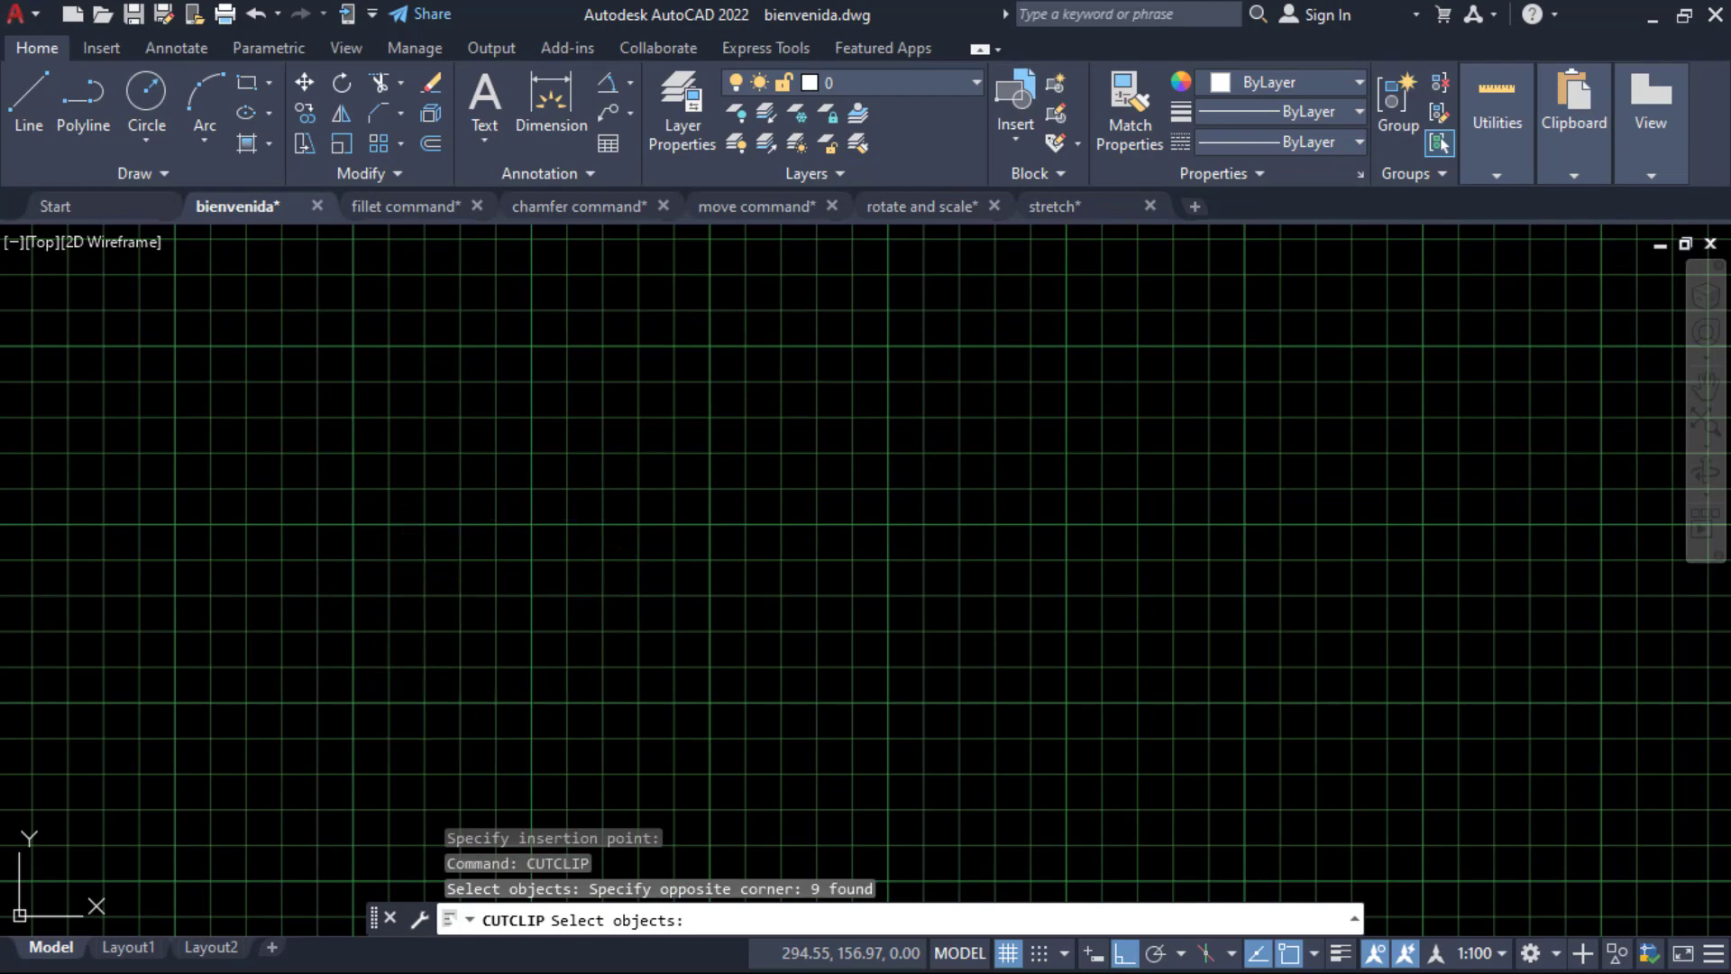
scroll(789, 617, "down", 5)
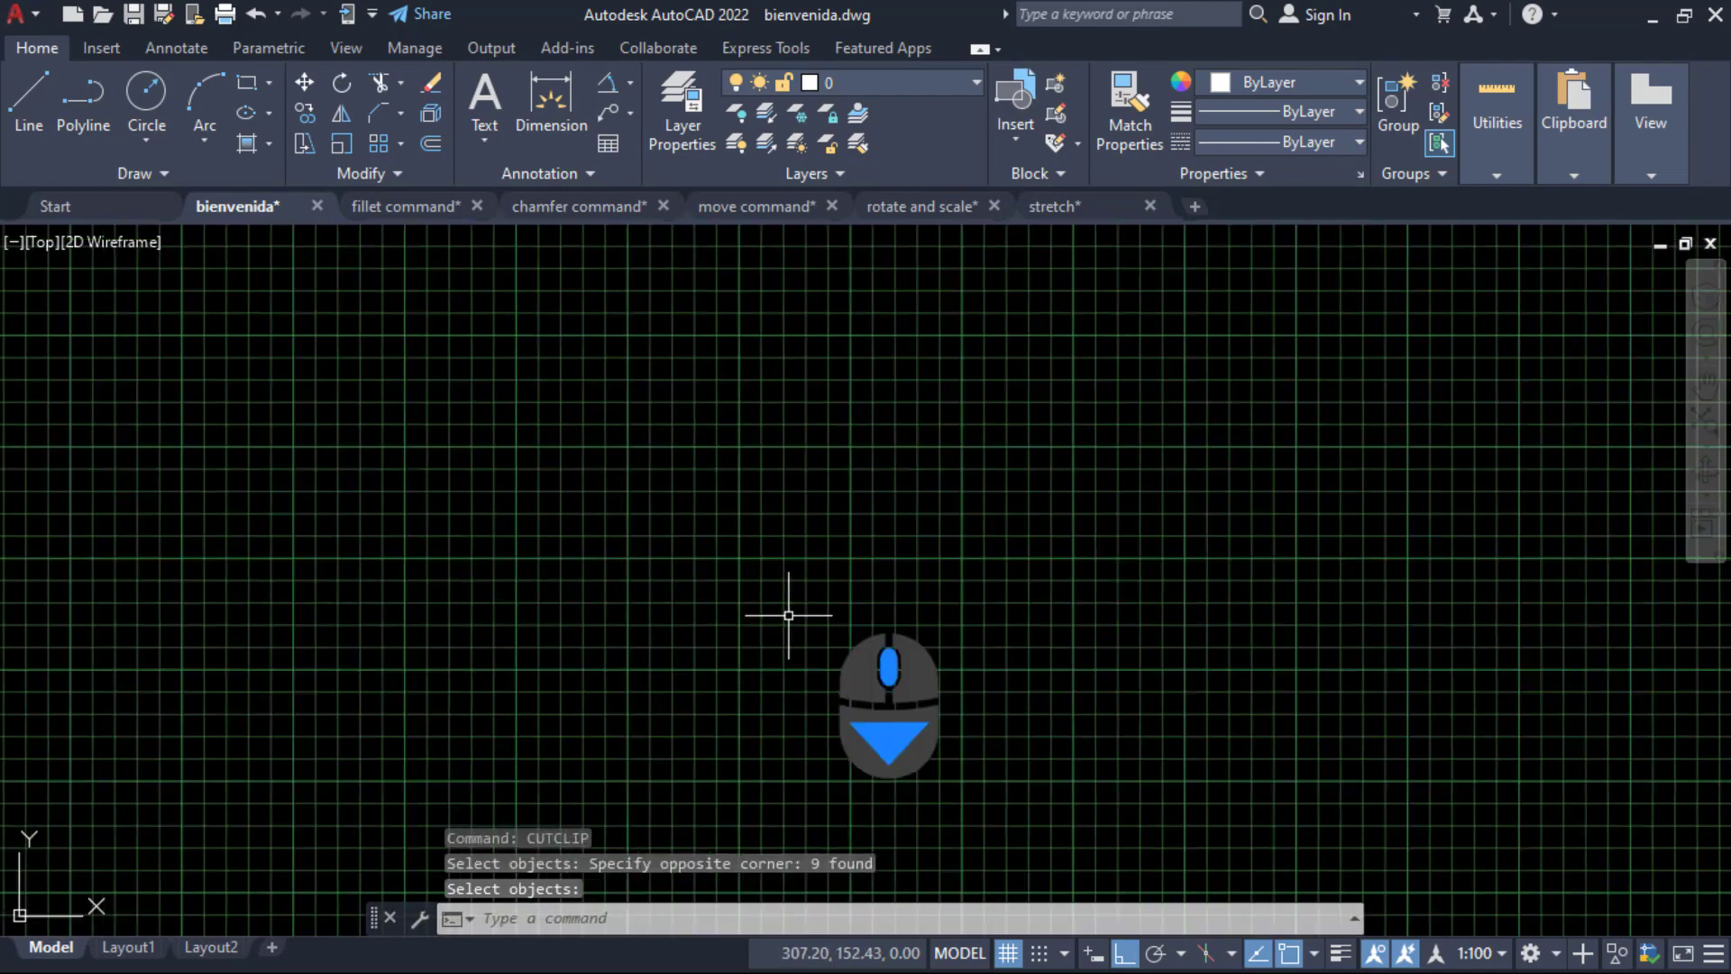
middle_click_drag(869, 672, 734, 758)
middle_click_drag(726, 692, 839, 629)
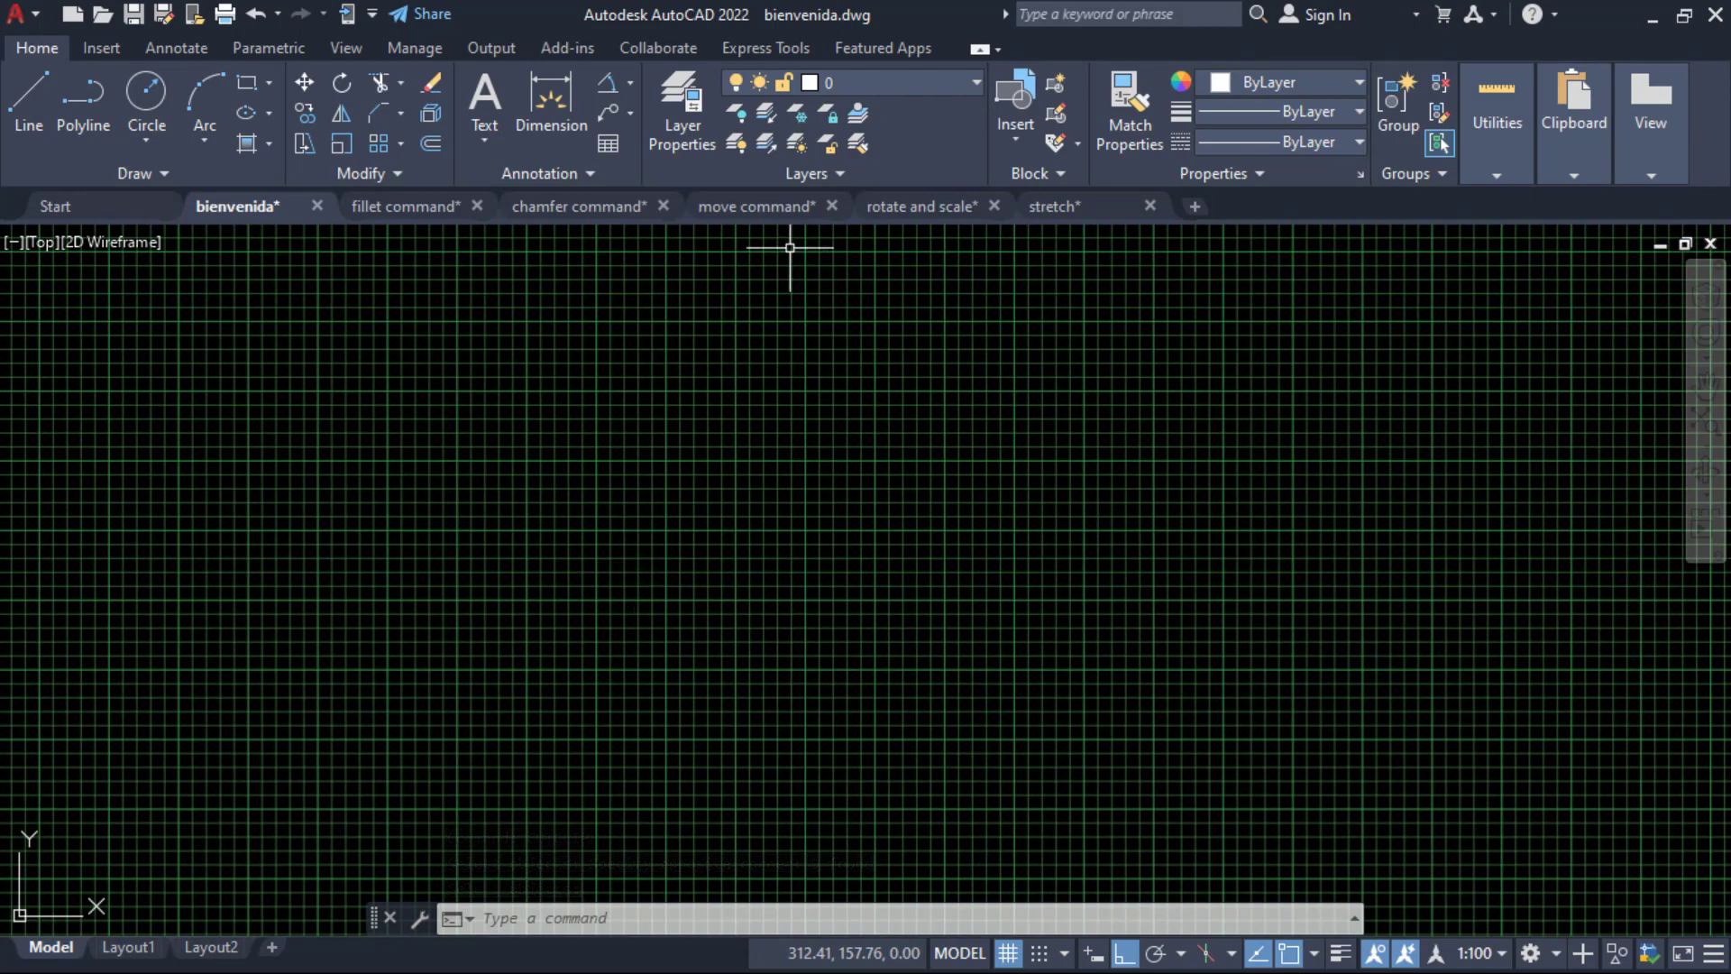
Return to the move command drawing and paste the cut bowl with PASTECLIP beside the original, on its right.
left_click(749, 206)
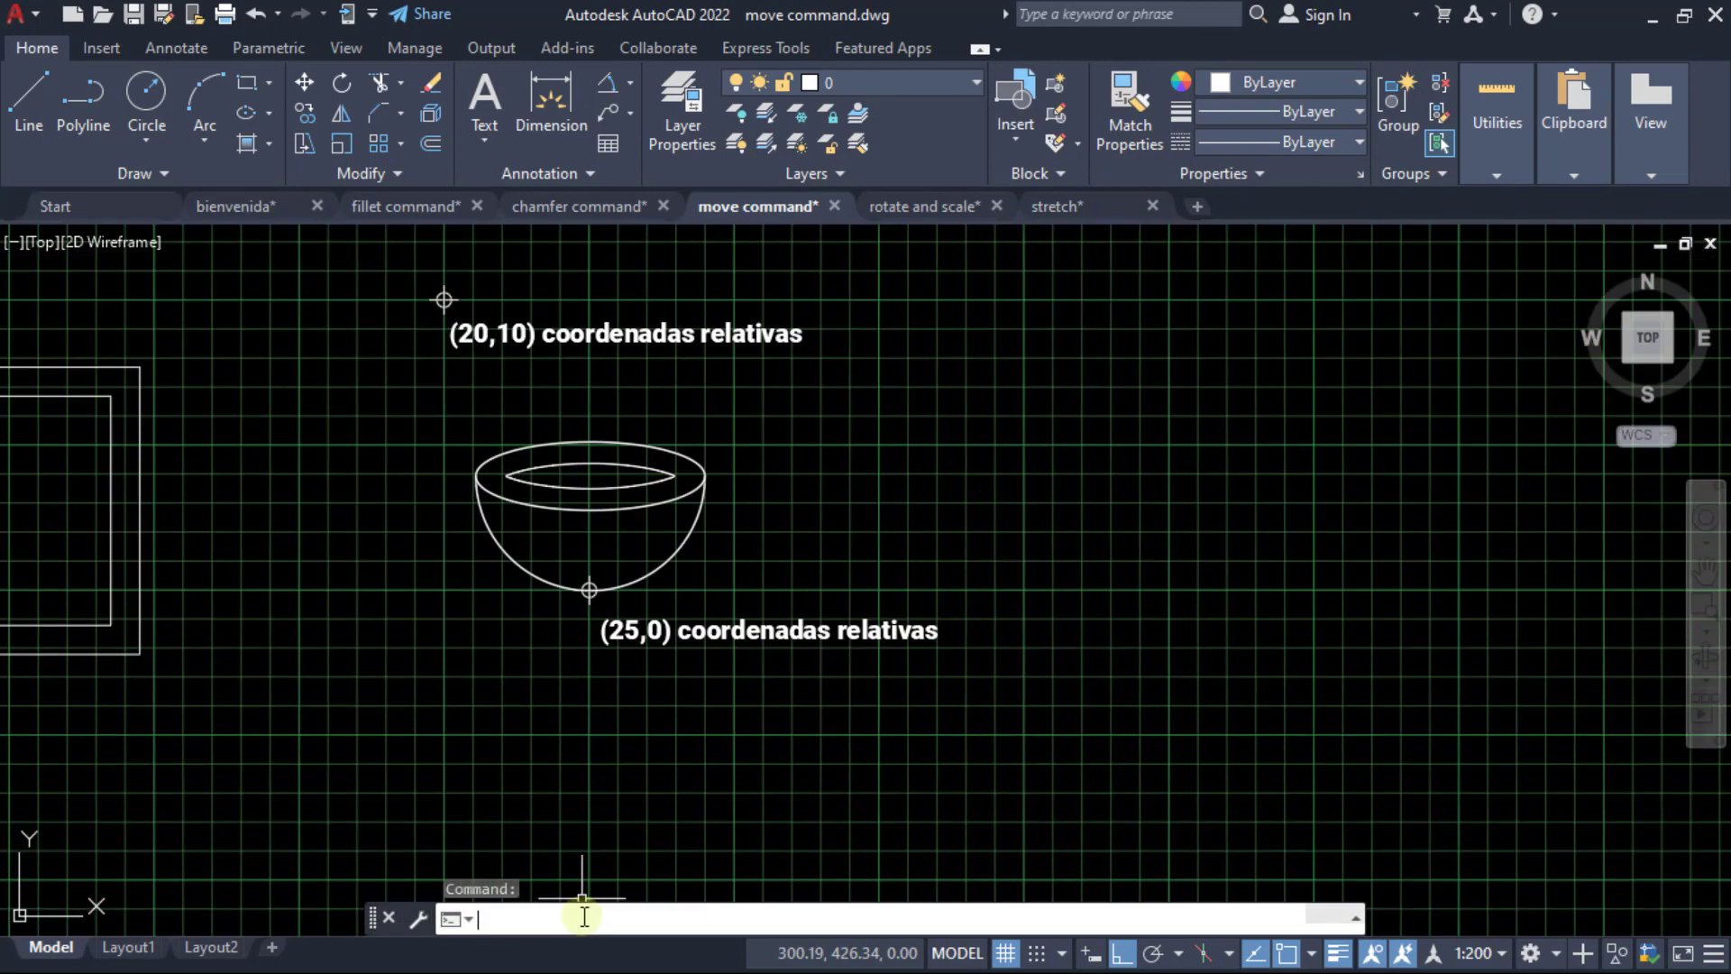
type("PAS")
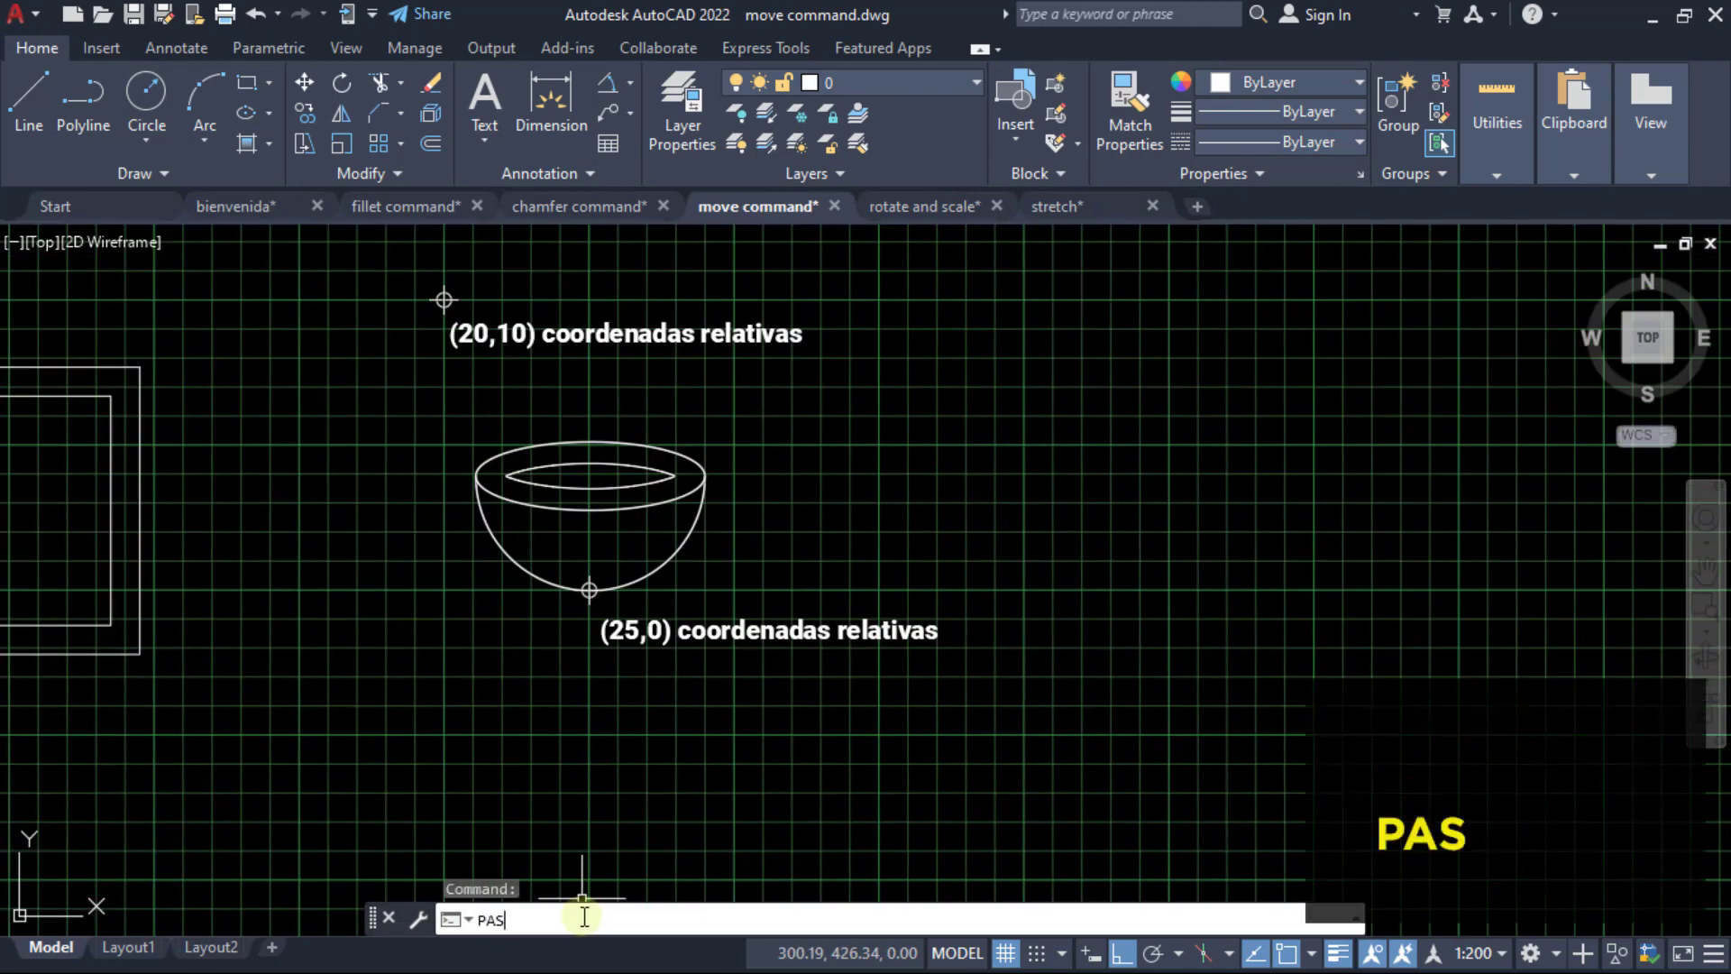
type("TECLI")
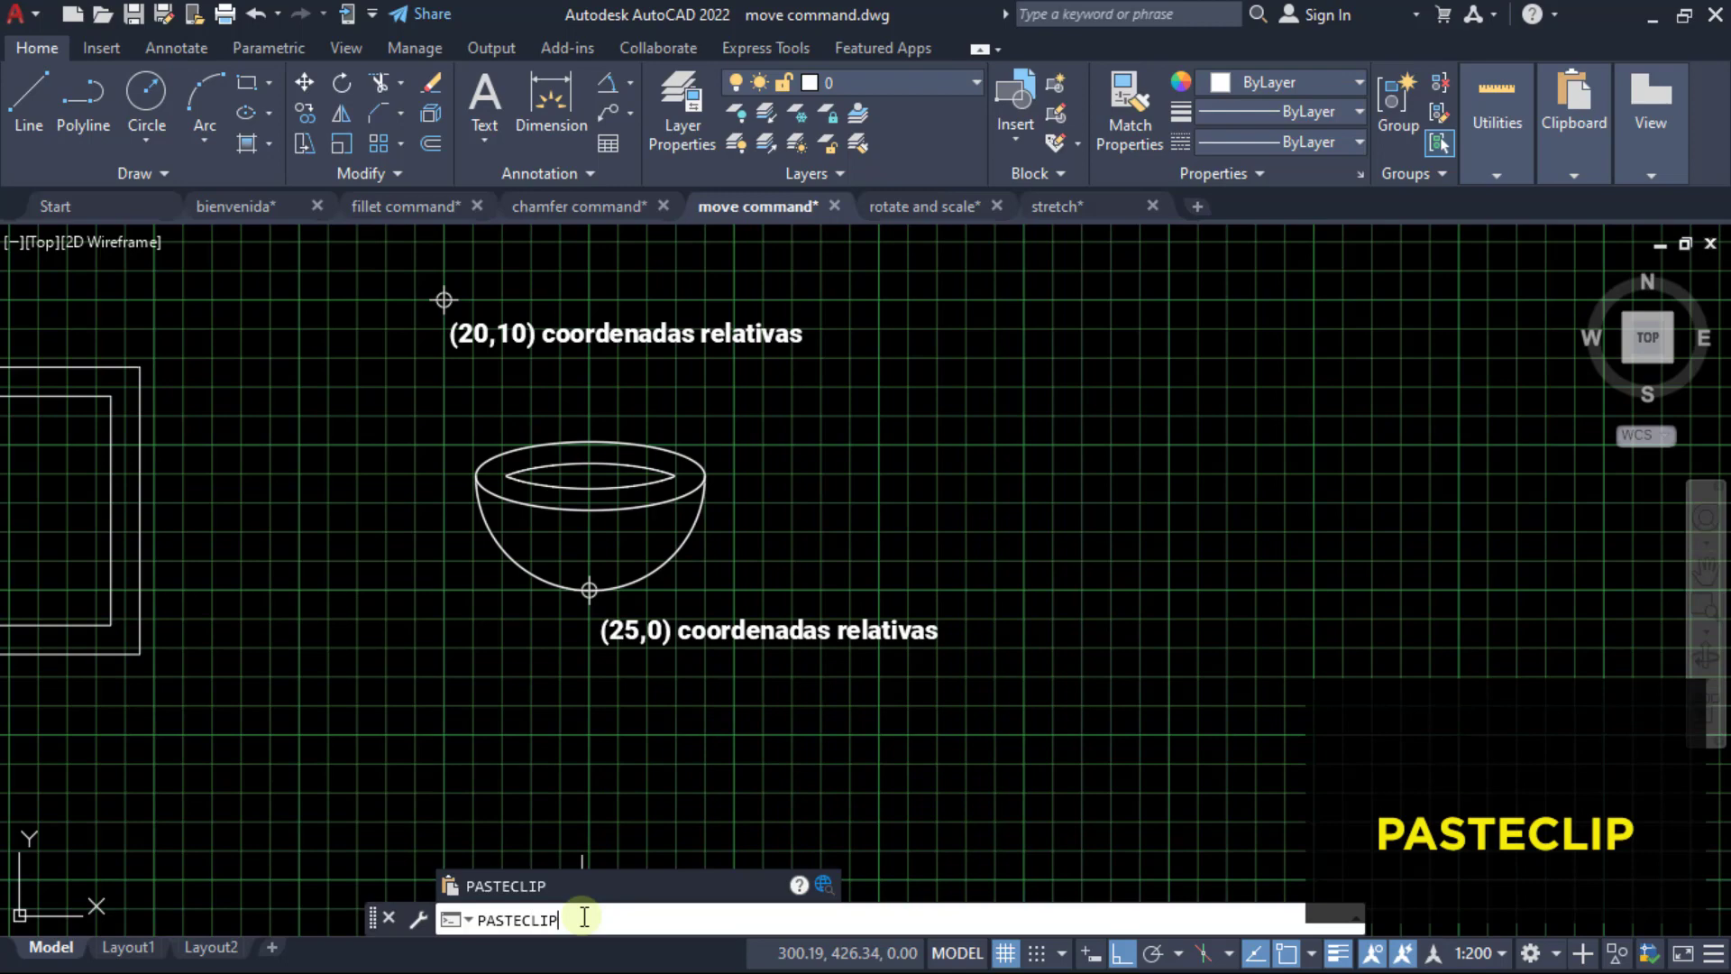
type("P")
key("Return")
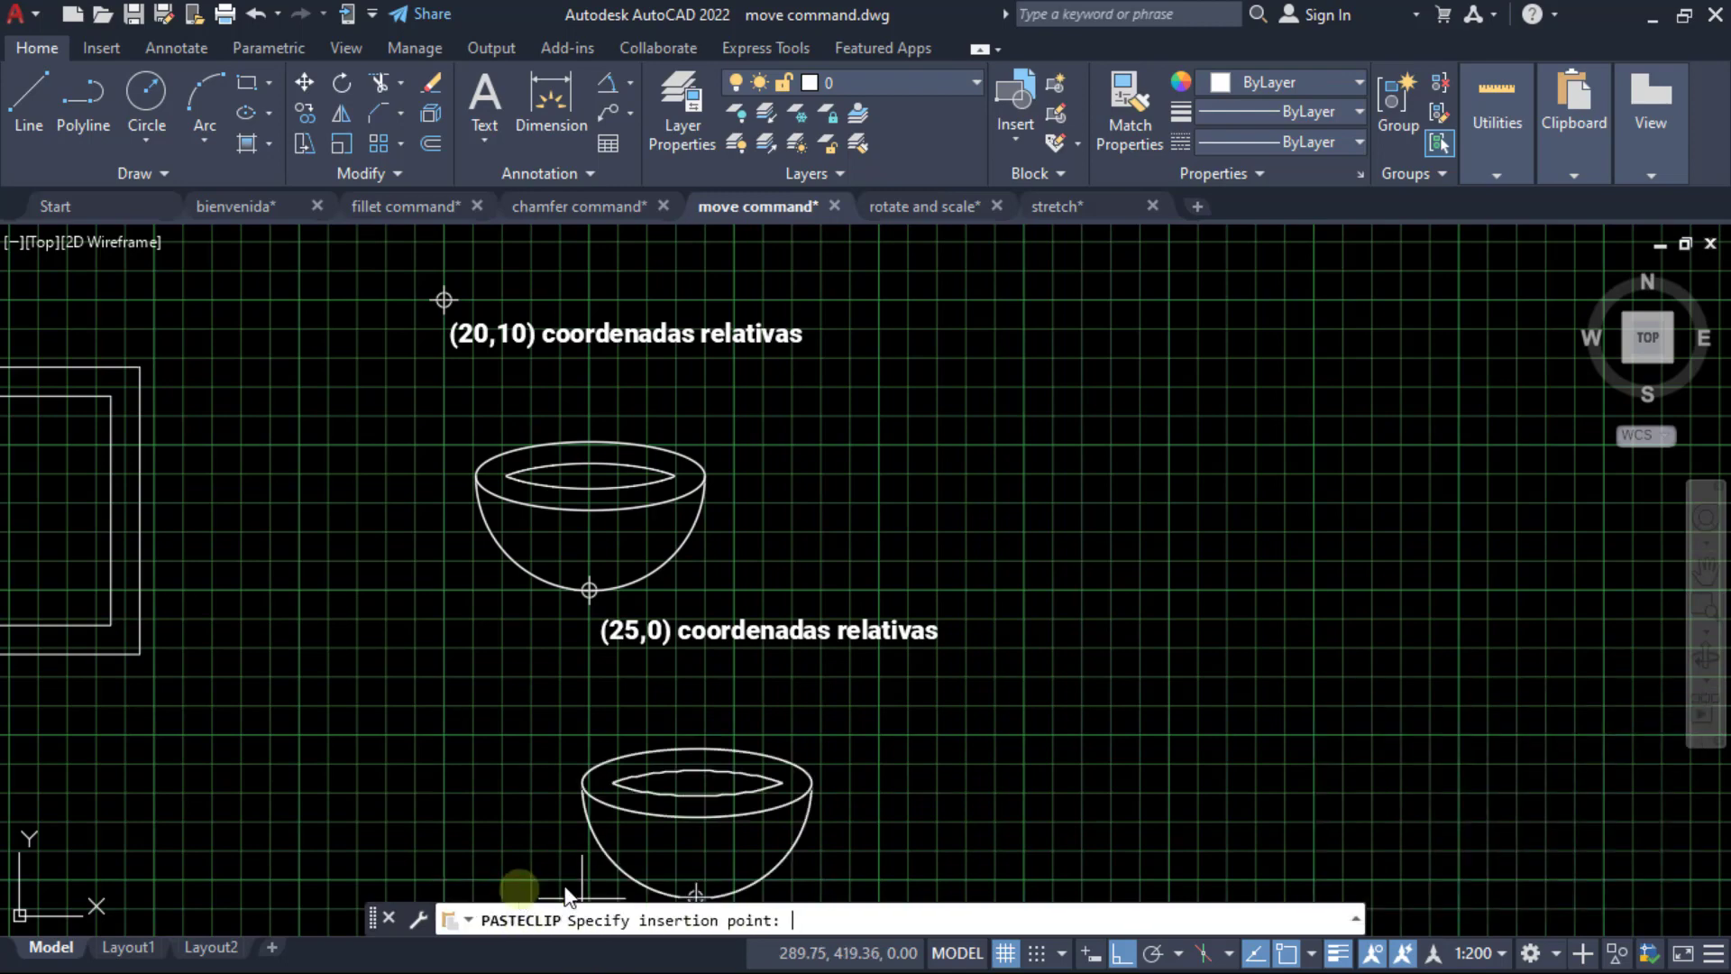
left_click(1062, 599)
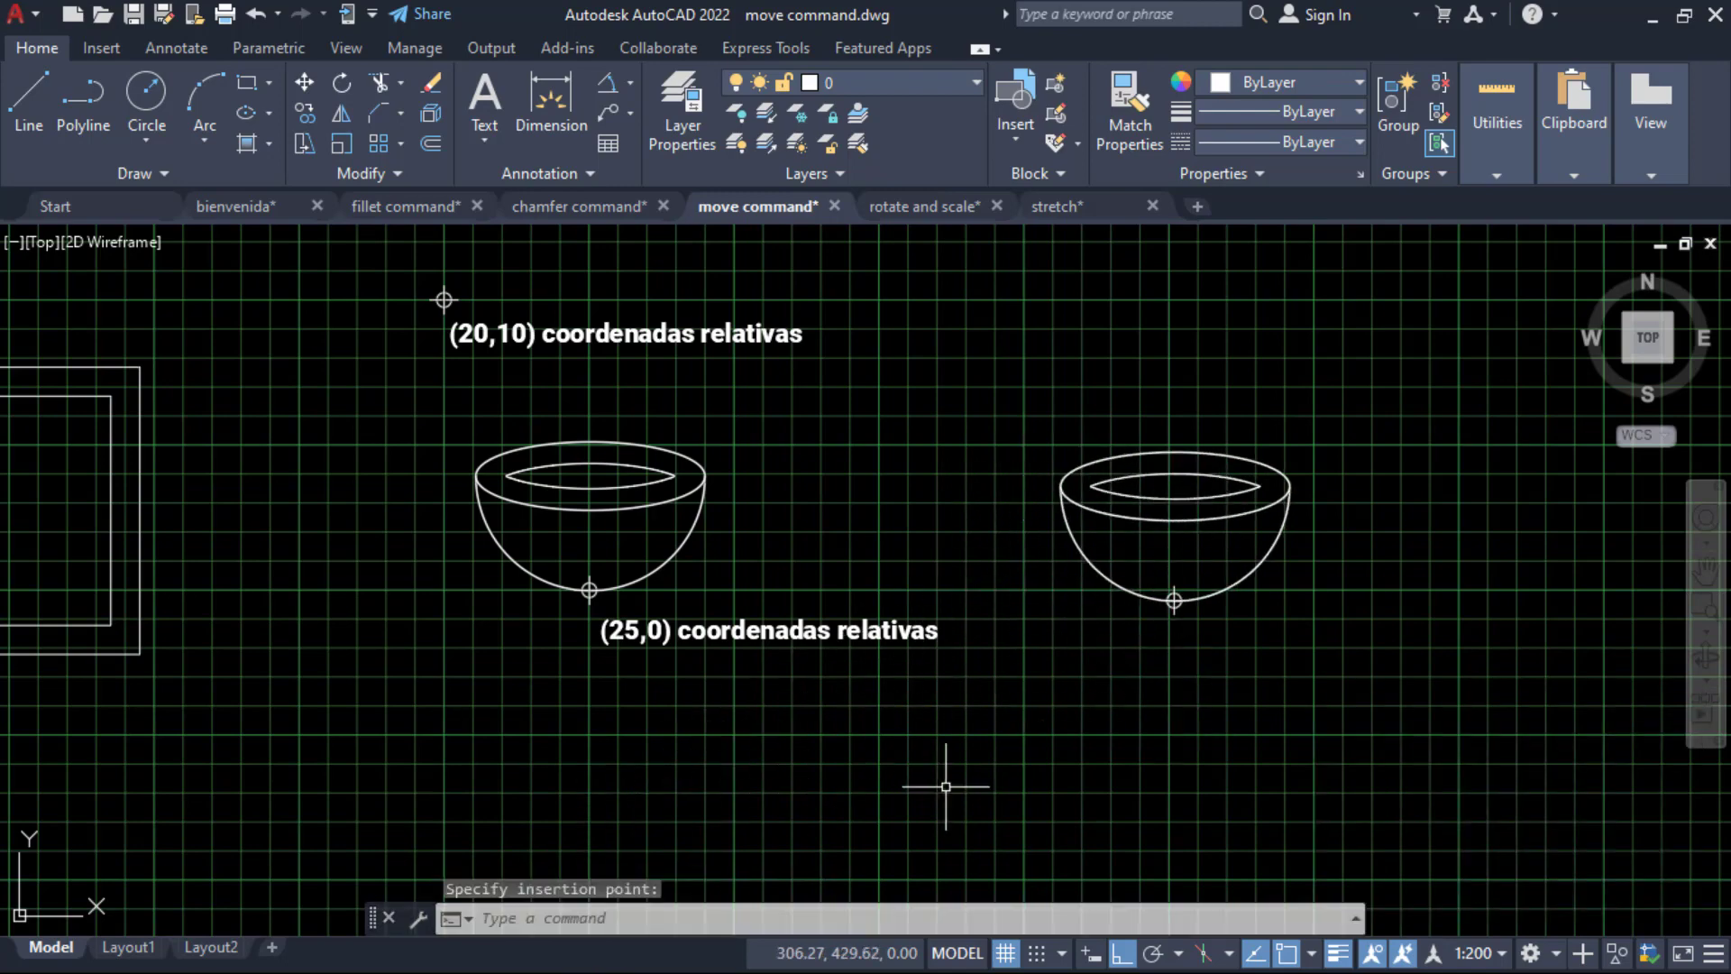
middle_click_drag(804, 742, 1077, 736)
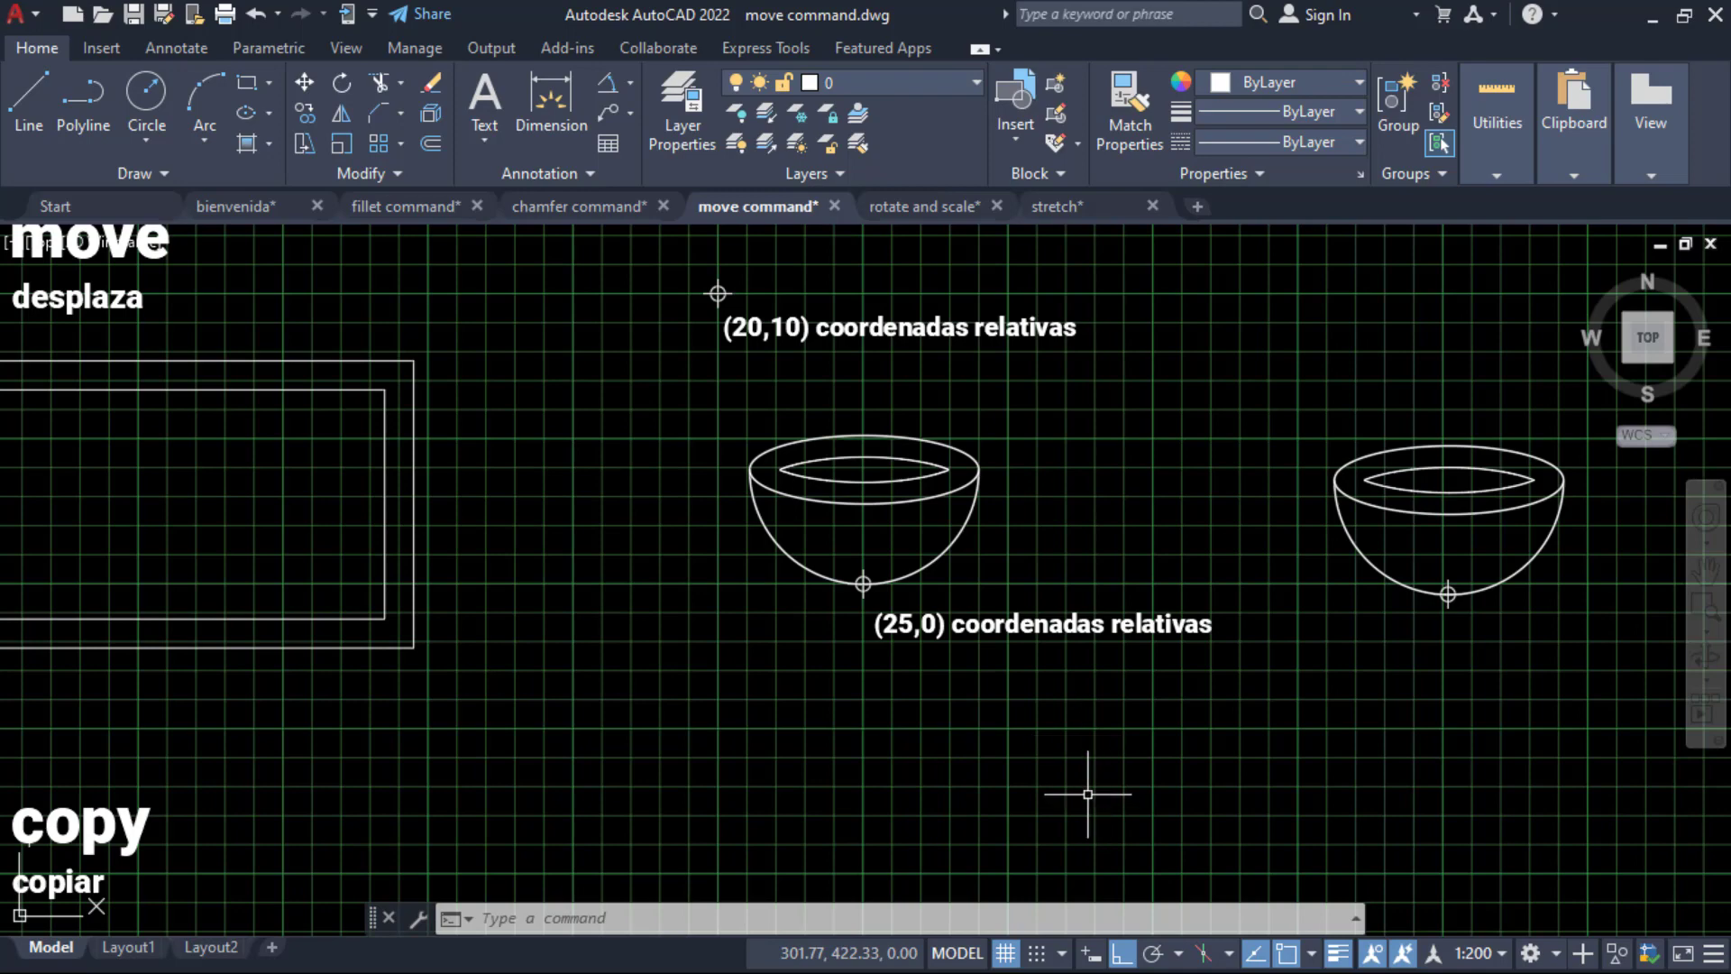
mouse_move(724, 588)
middle_mouse_down()
mouse_move(893, 697)
mouse_move(901, 727)
mouse_move(901, 619)
mouse_move(982, 745)
mouse_move(981, 794)
middle_mouse_up()
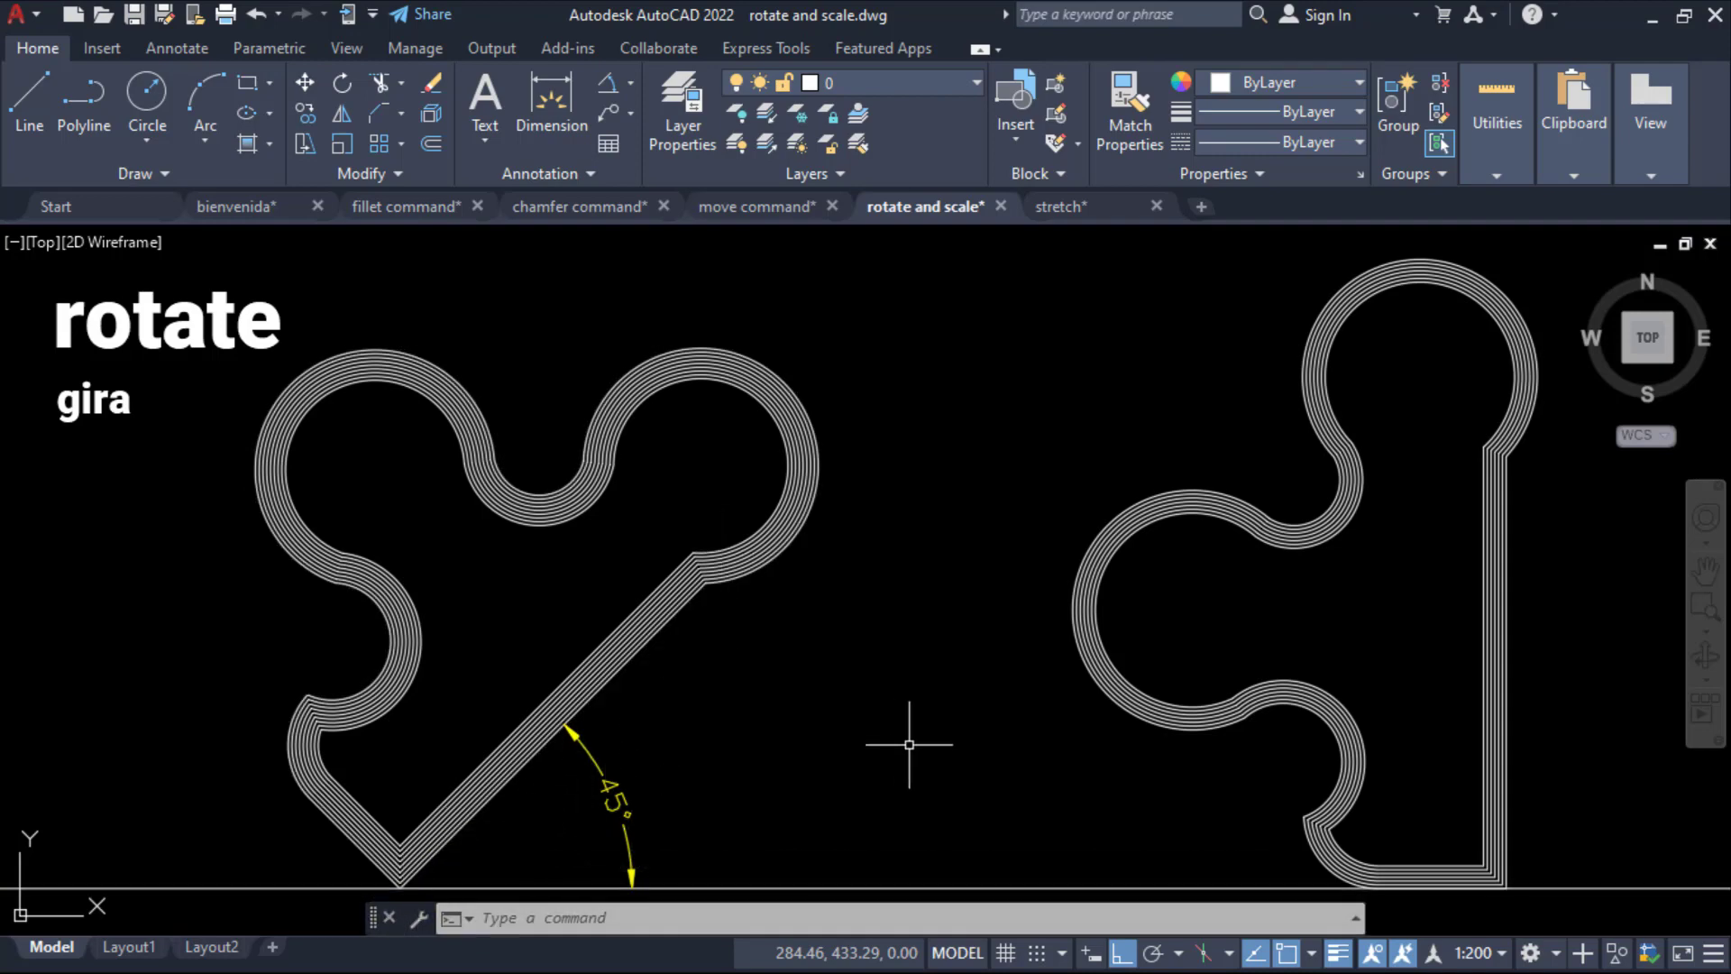
Rotate the upright multi-line shape in the "rotate" exercise by 45° about its lower-right corner on the baseline.
middle_click_drag(1365, 665, 1344, 665)
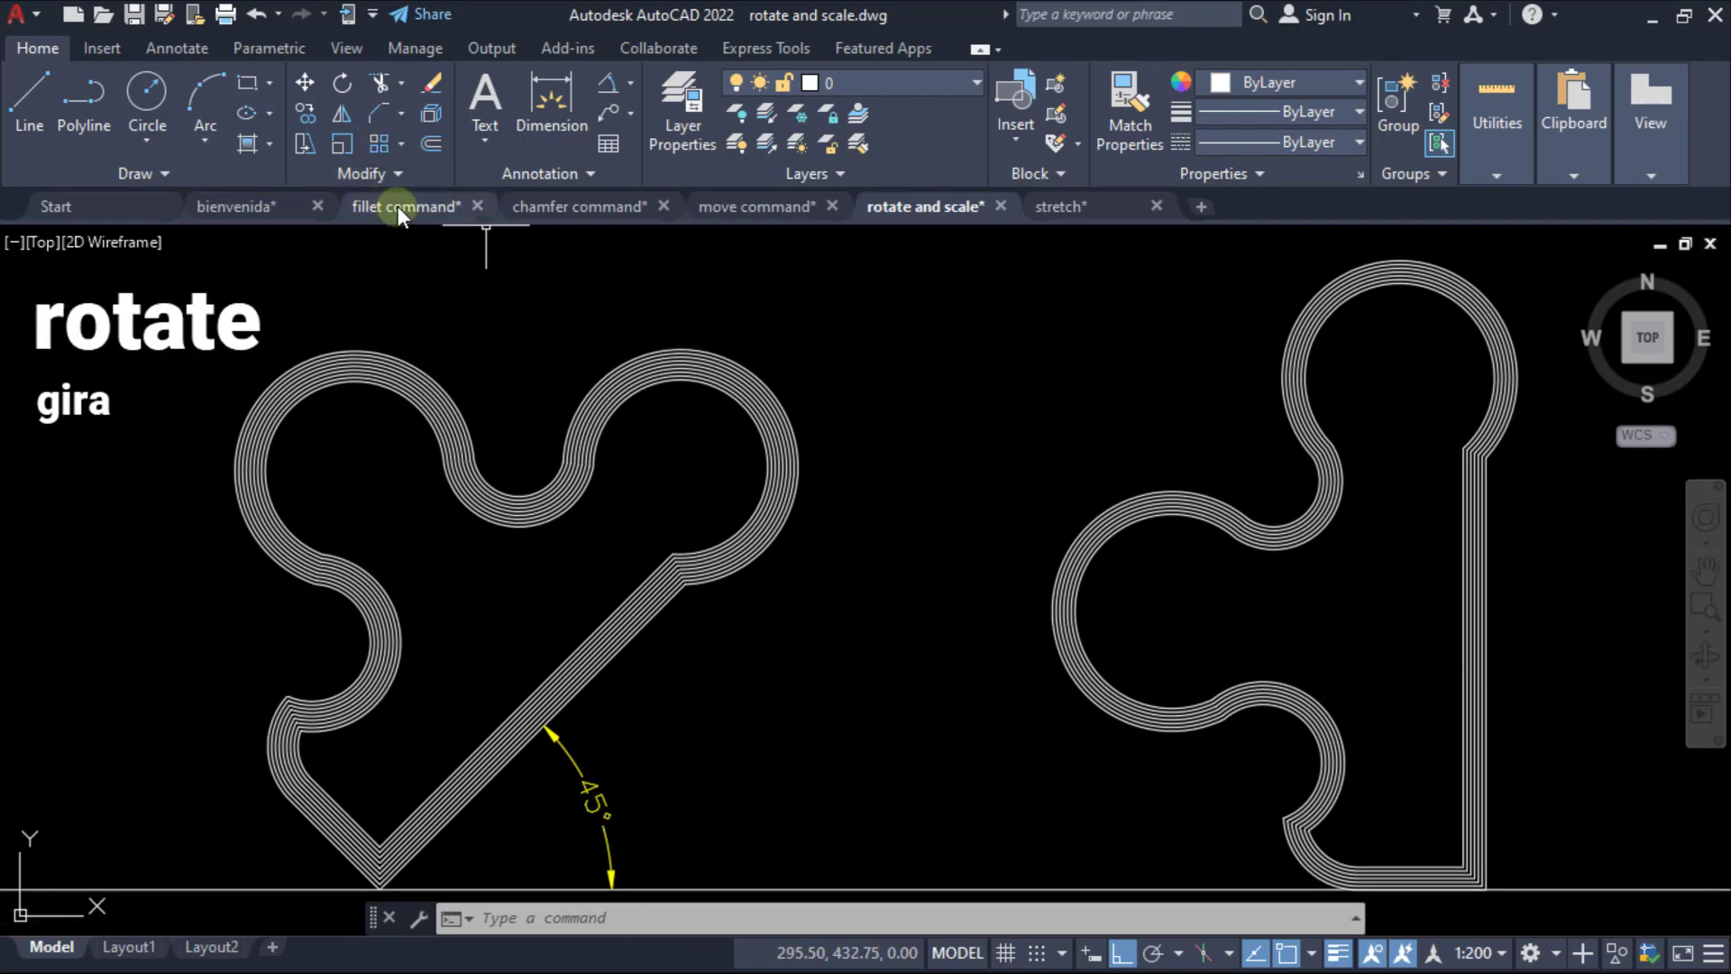
left_click(343, 86)
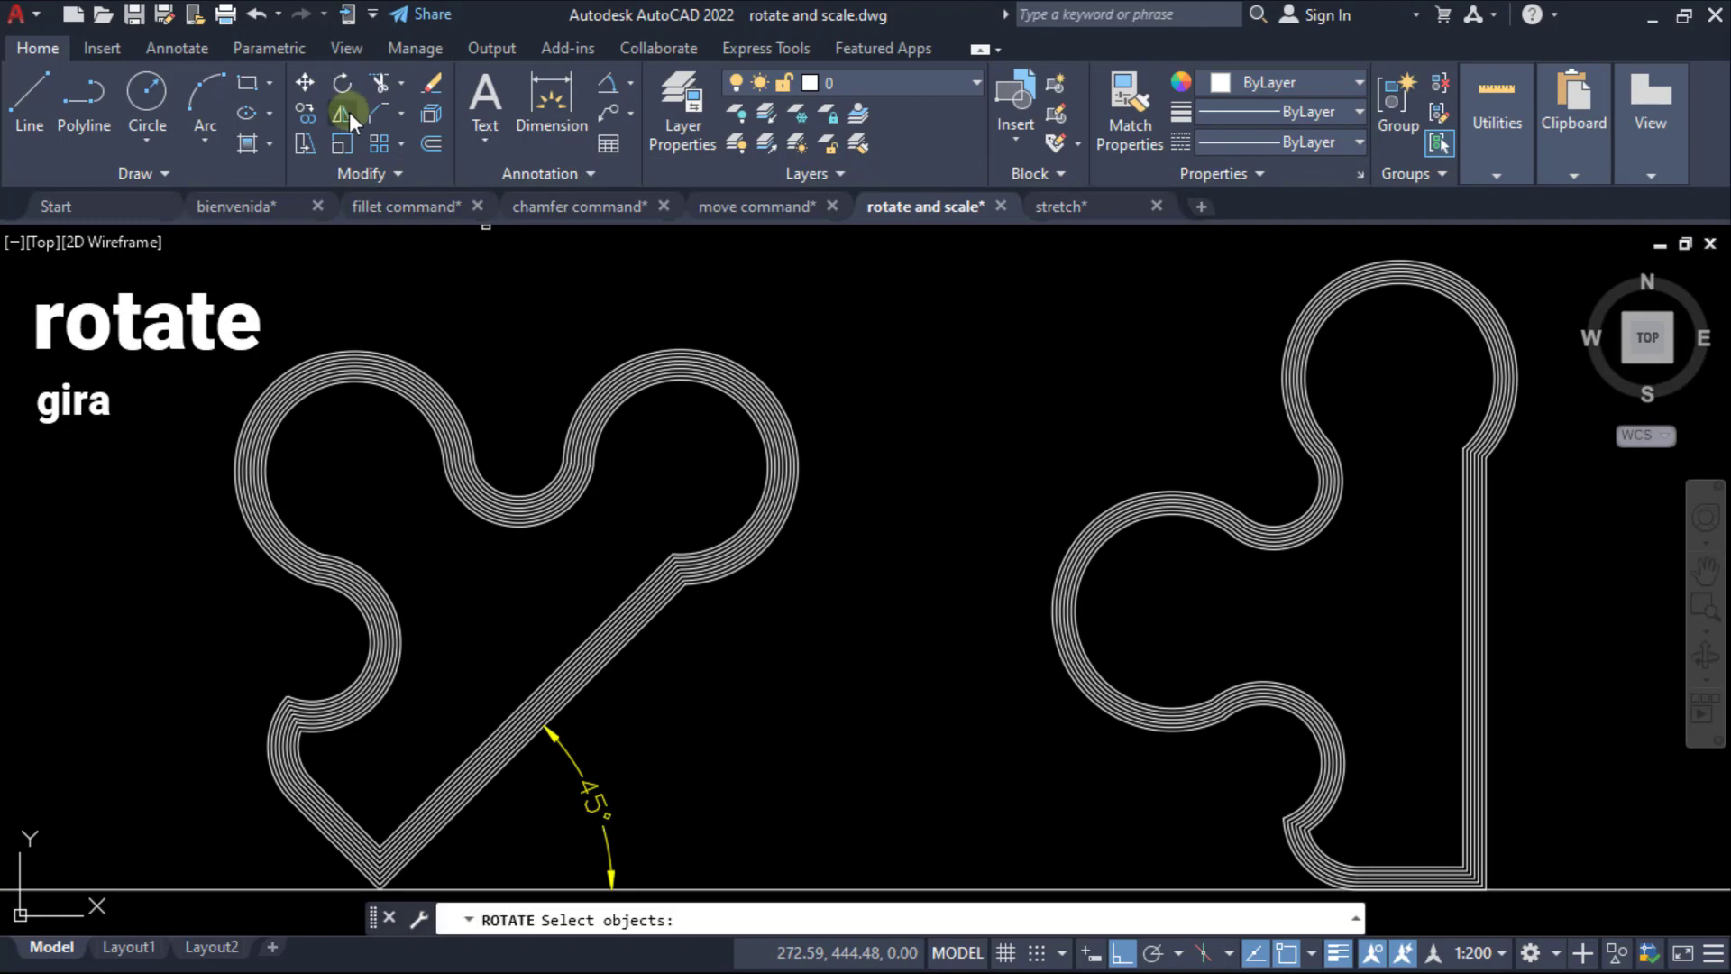
left_click(1594, 828)
left_click(1042, 401)
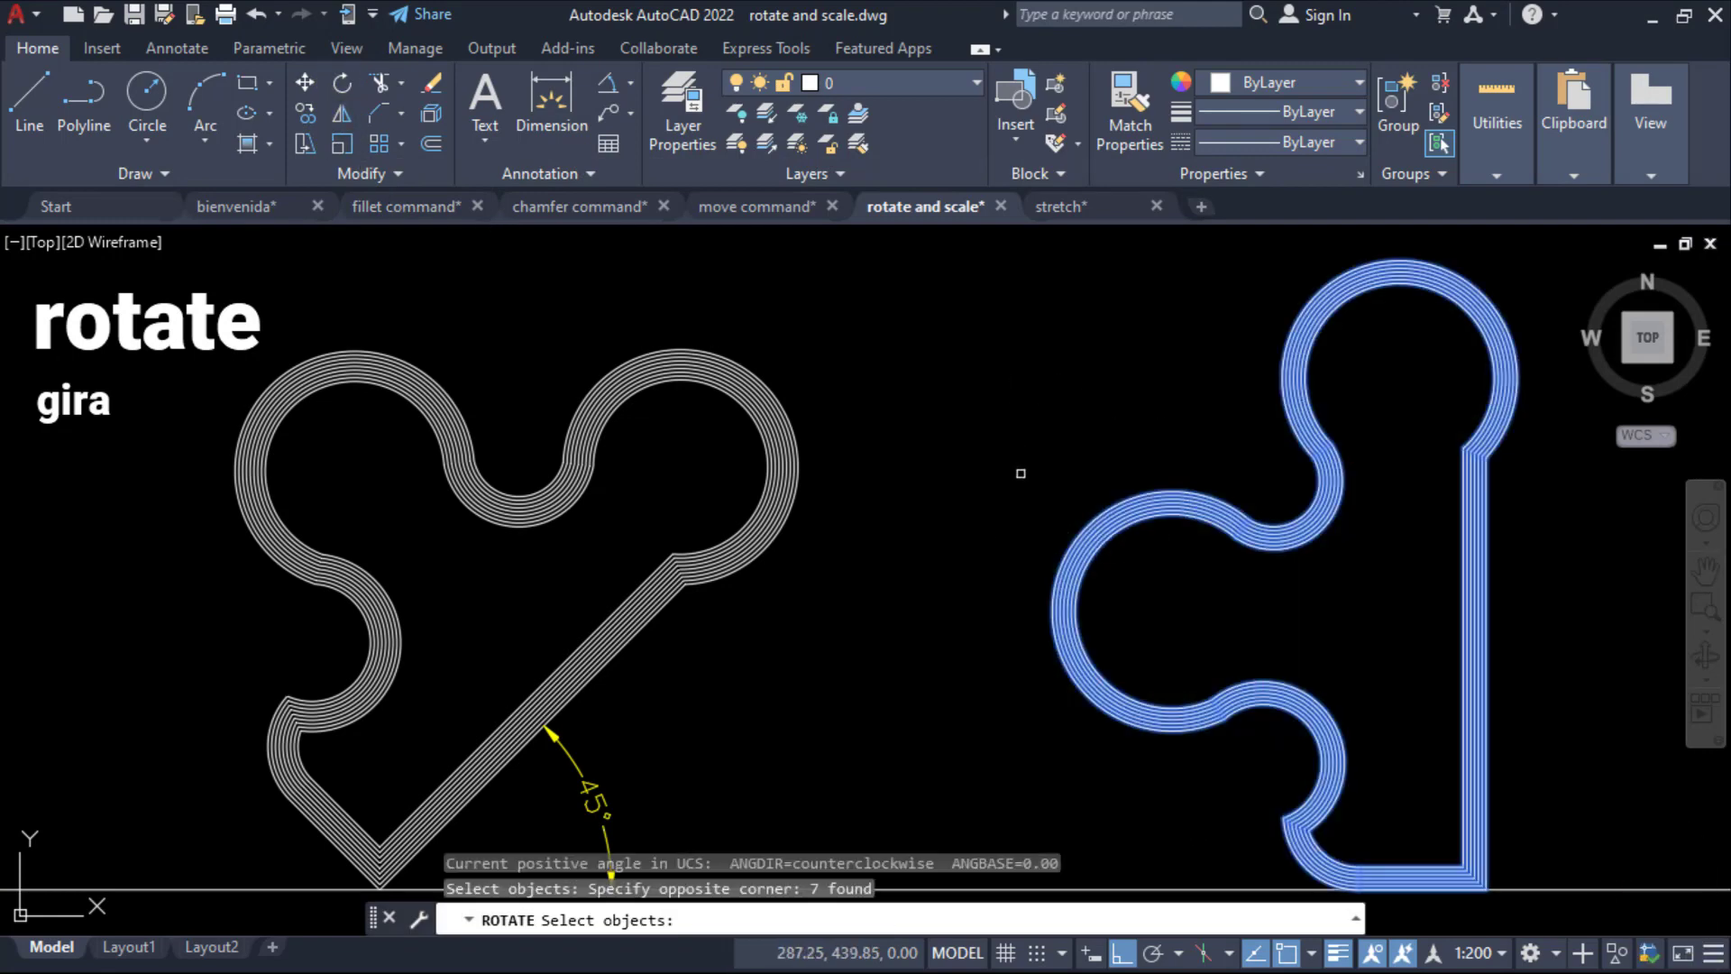
right_click(940, 646)
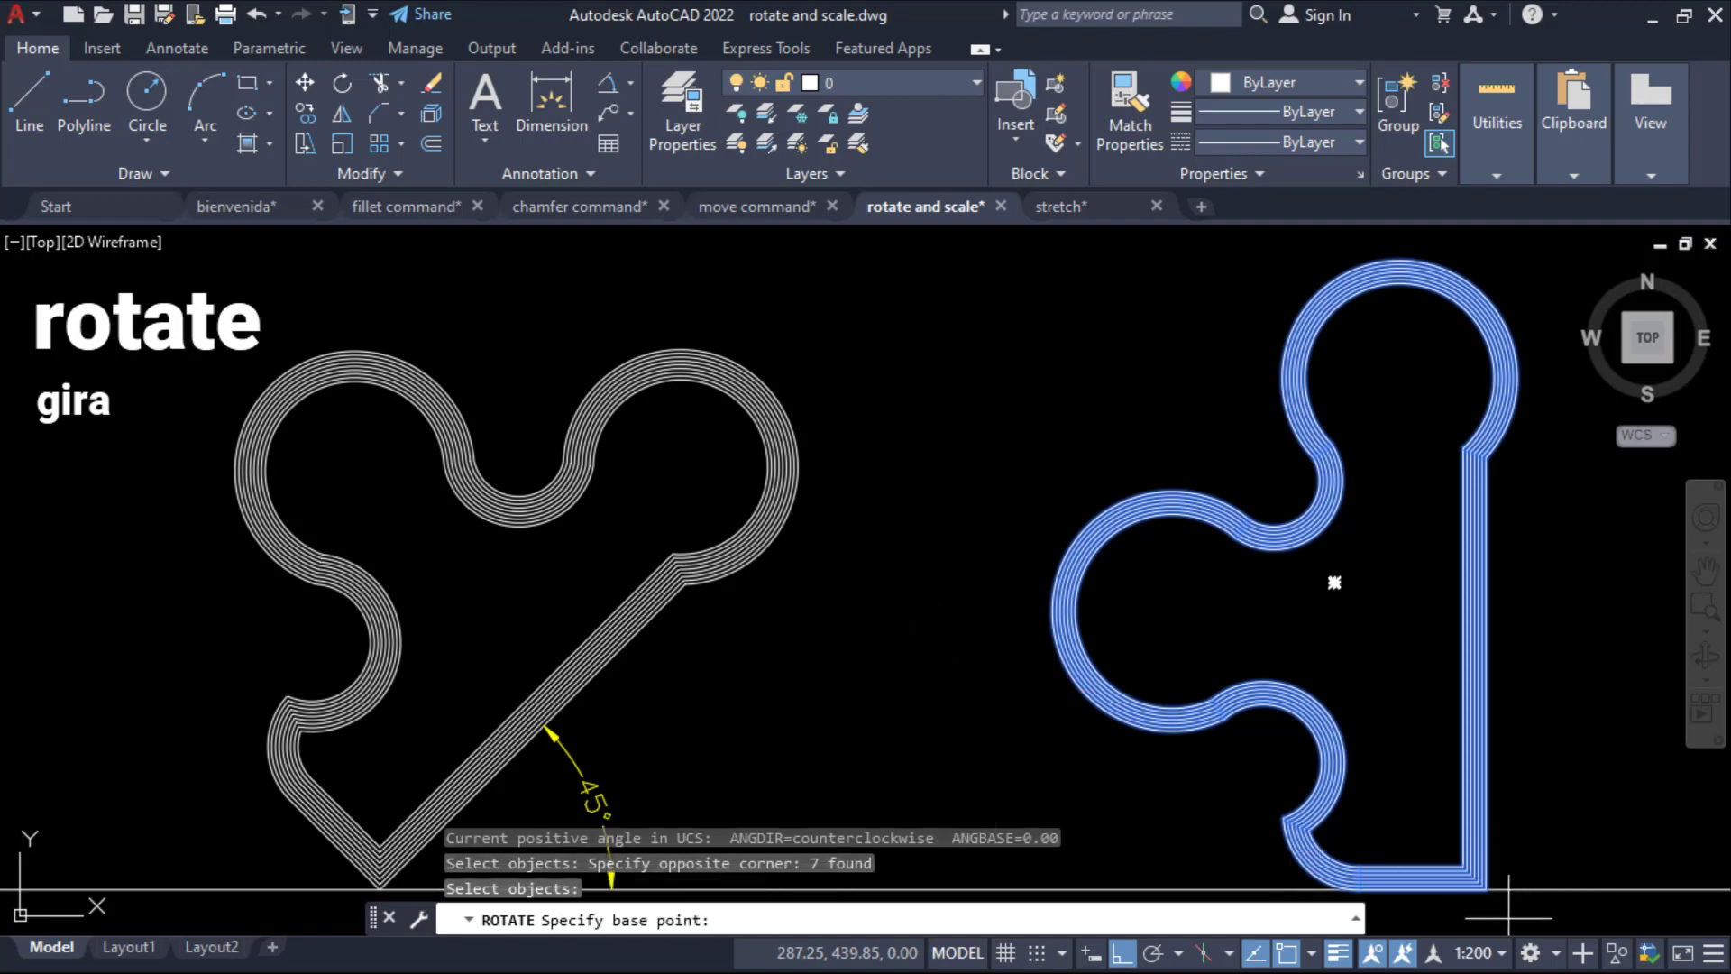
scroll(1508, 918, "up", 3)
left_click(1466, 872)
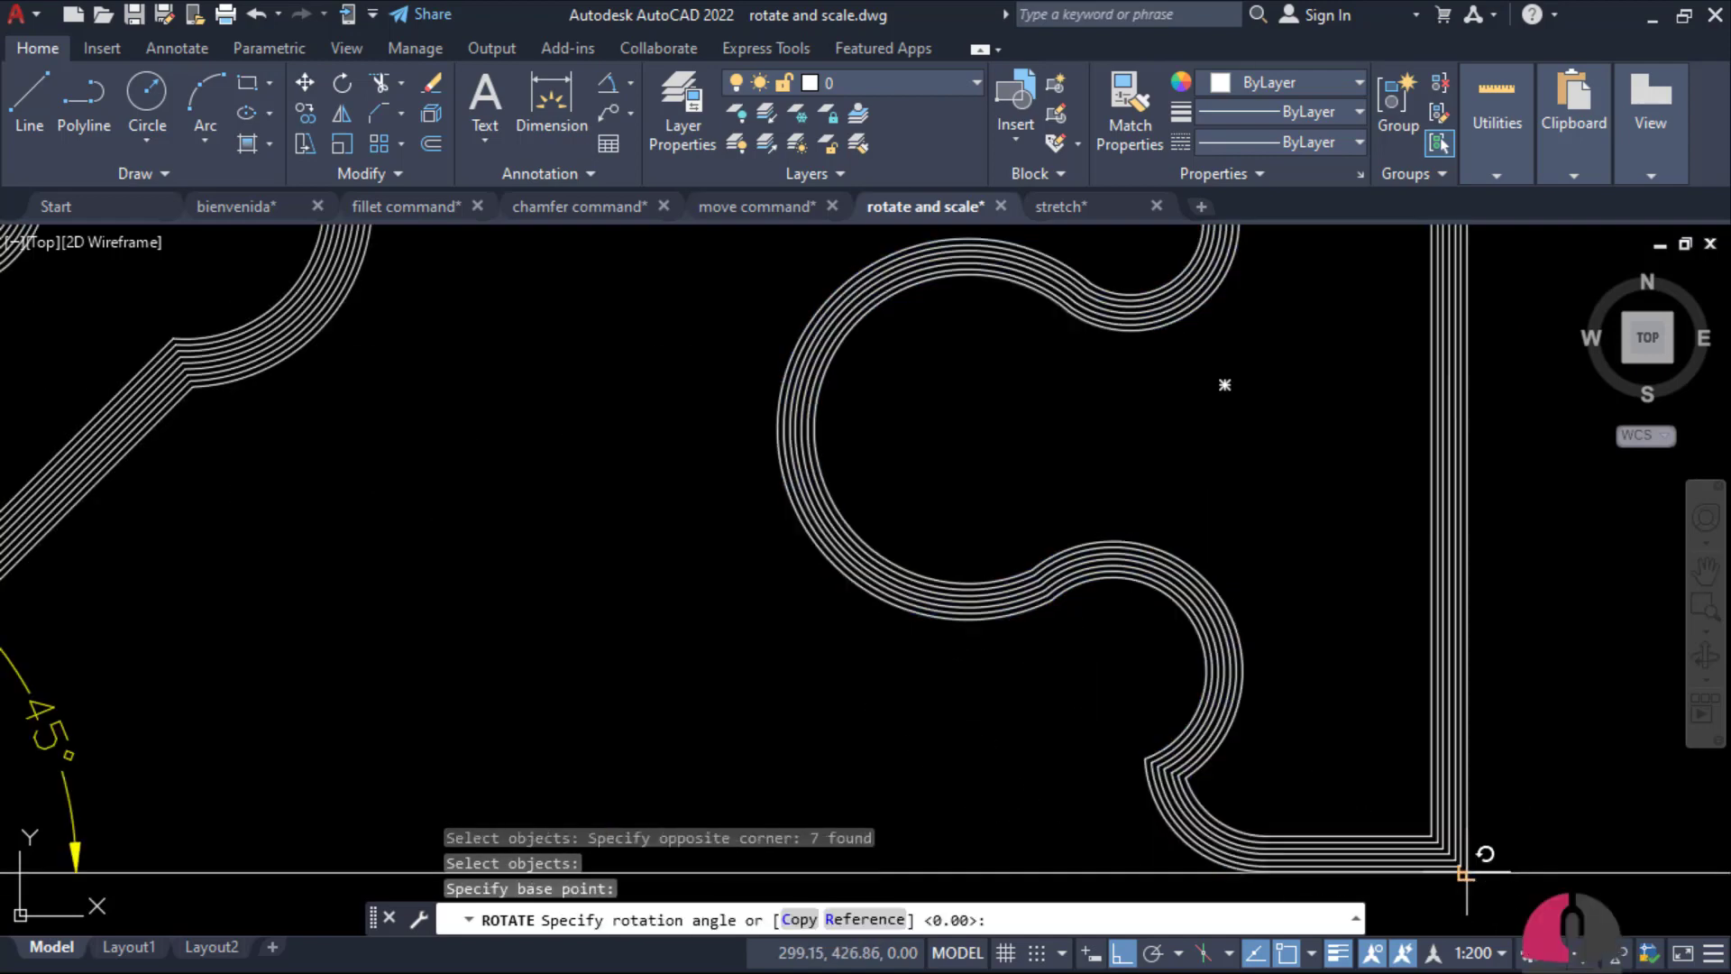
scroll(1452, 798, "down", 5)
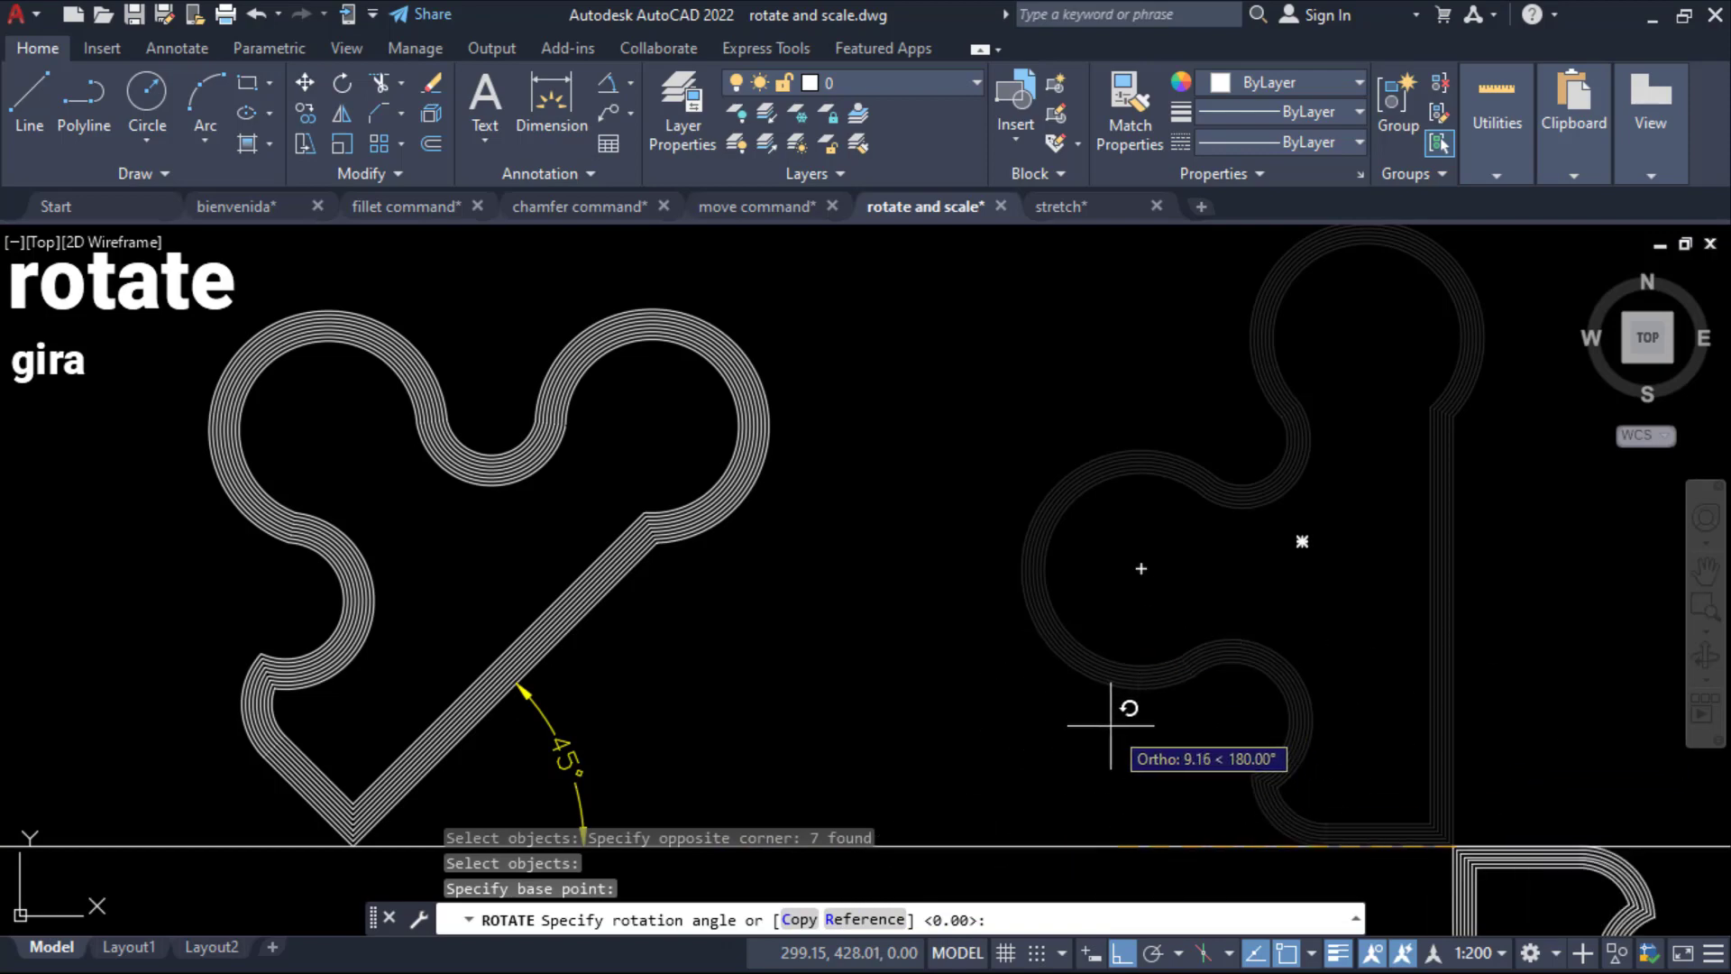
type("45")
key("Return")
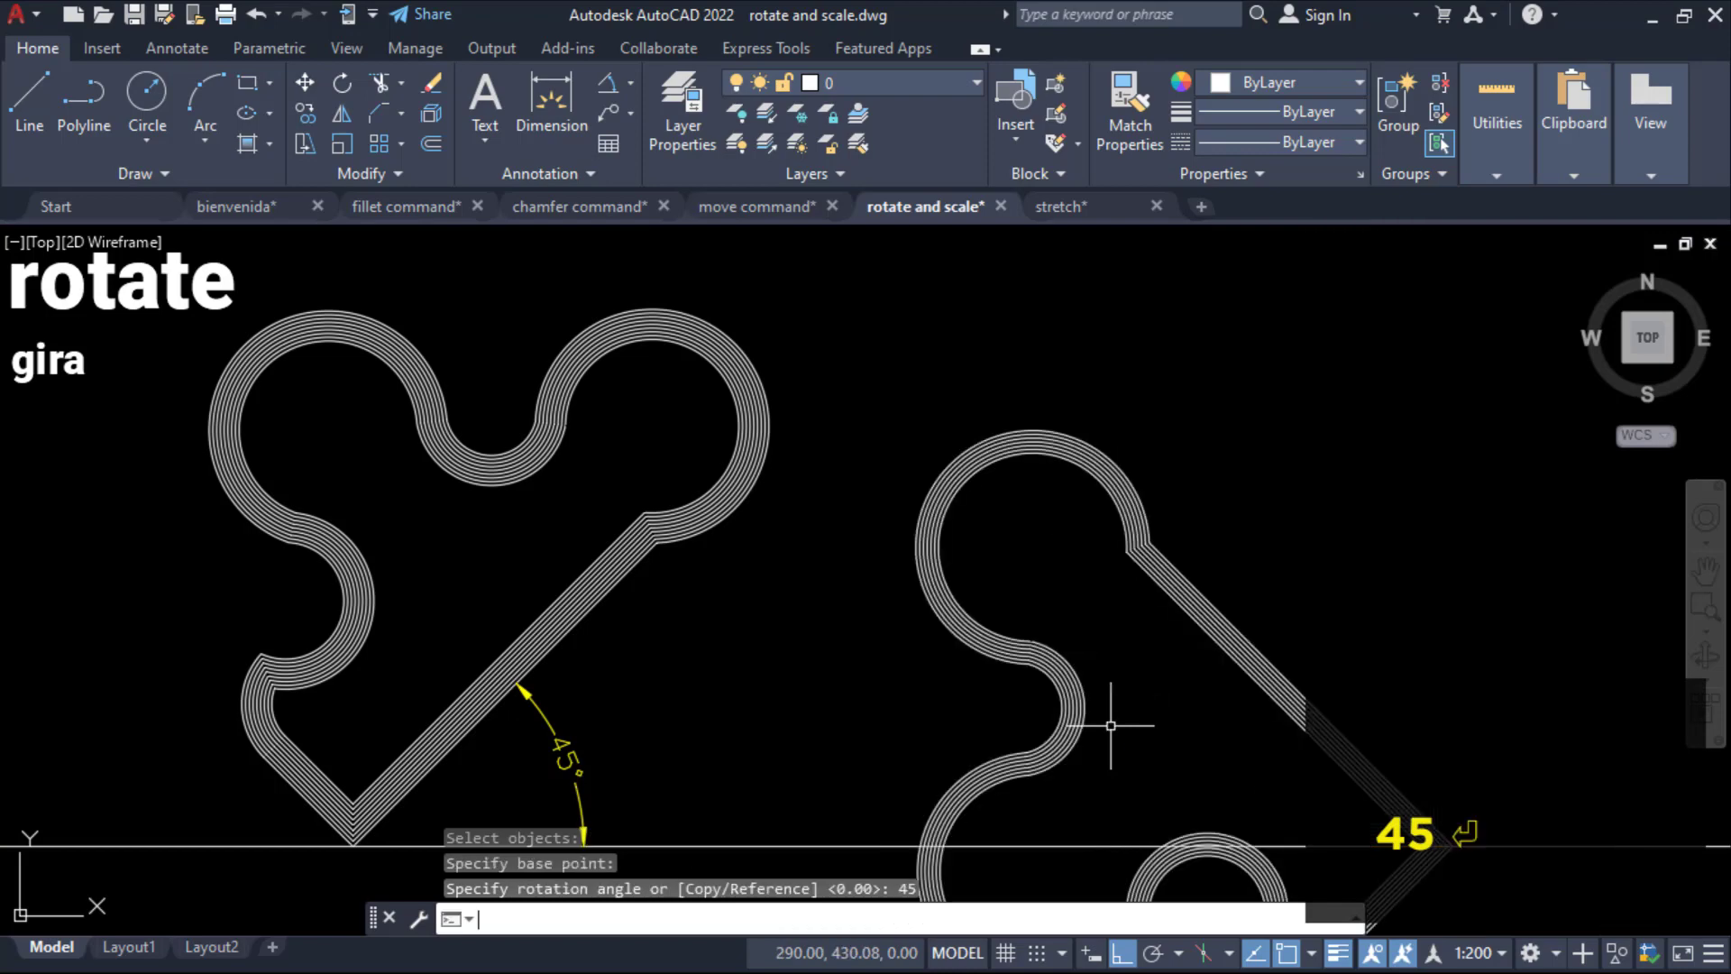
scroll(1295, 712, "down", 2)
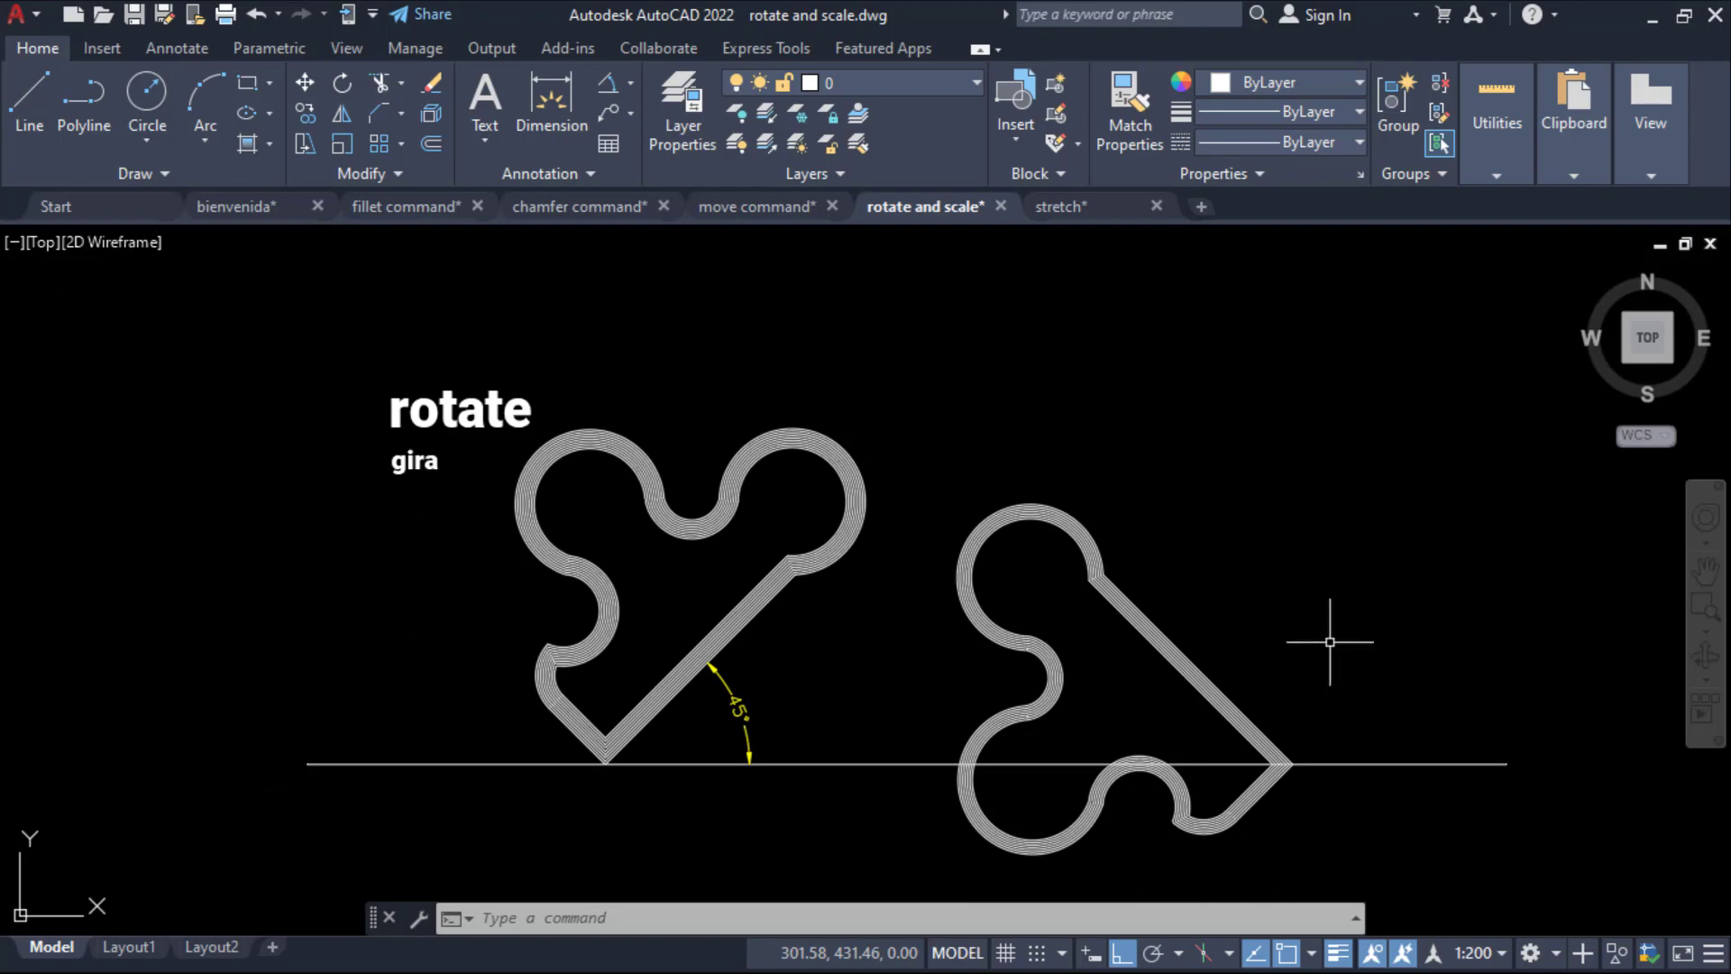
scroll(990, 554, "up", 2)
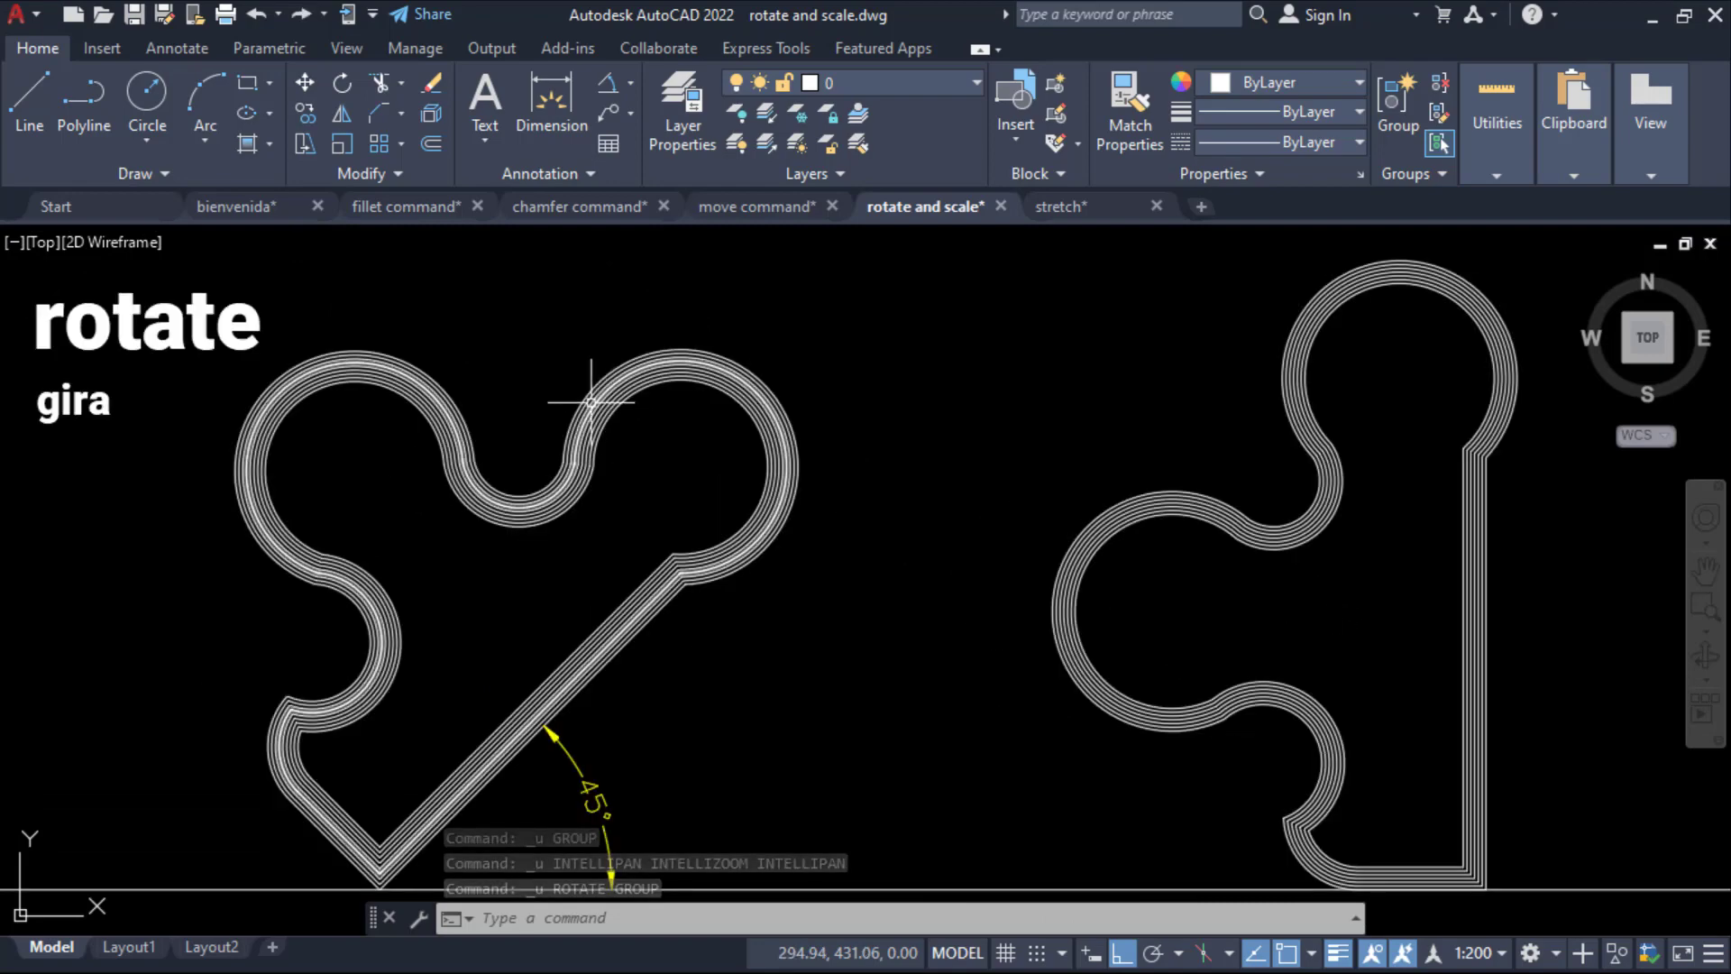
Try rotating the upright multi-line shape by -45° about its lower-right corner on the baseline, and undo the rotation.
left_click(342, 84)
left_click(1566, 809)
left_click(1154, 550)
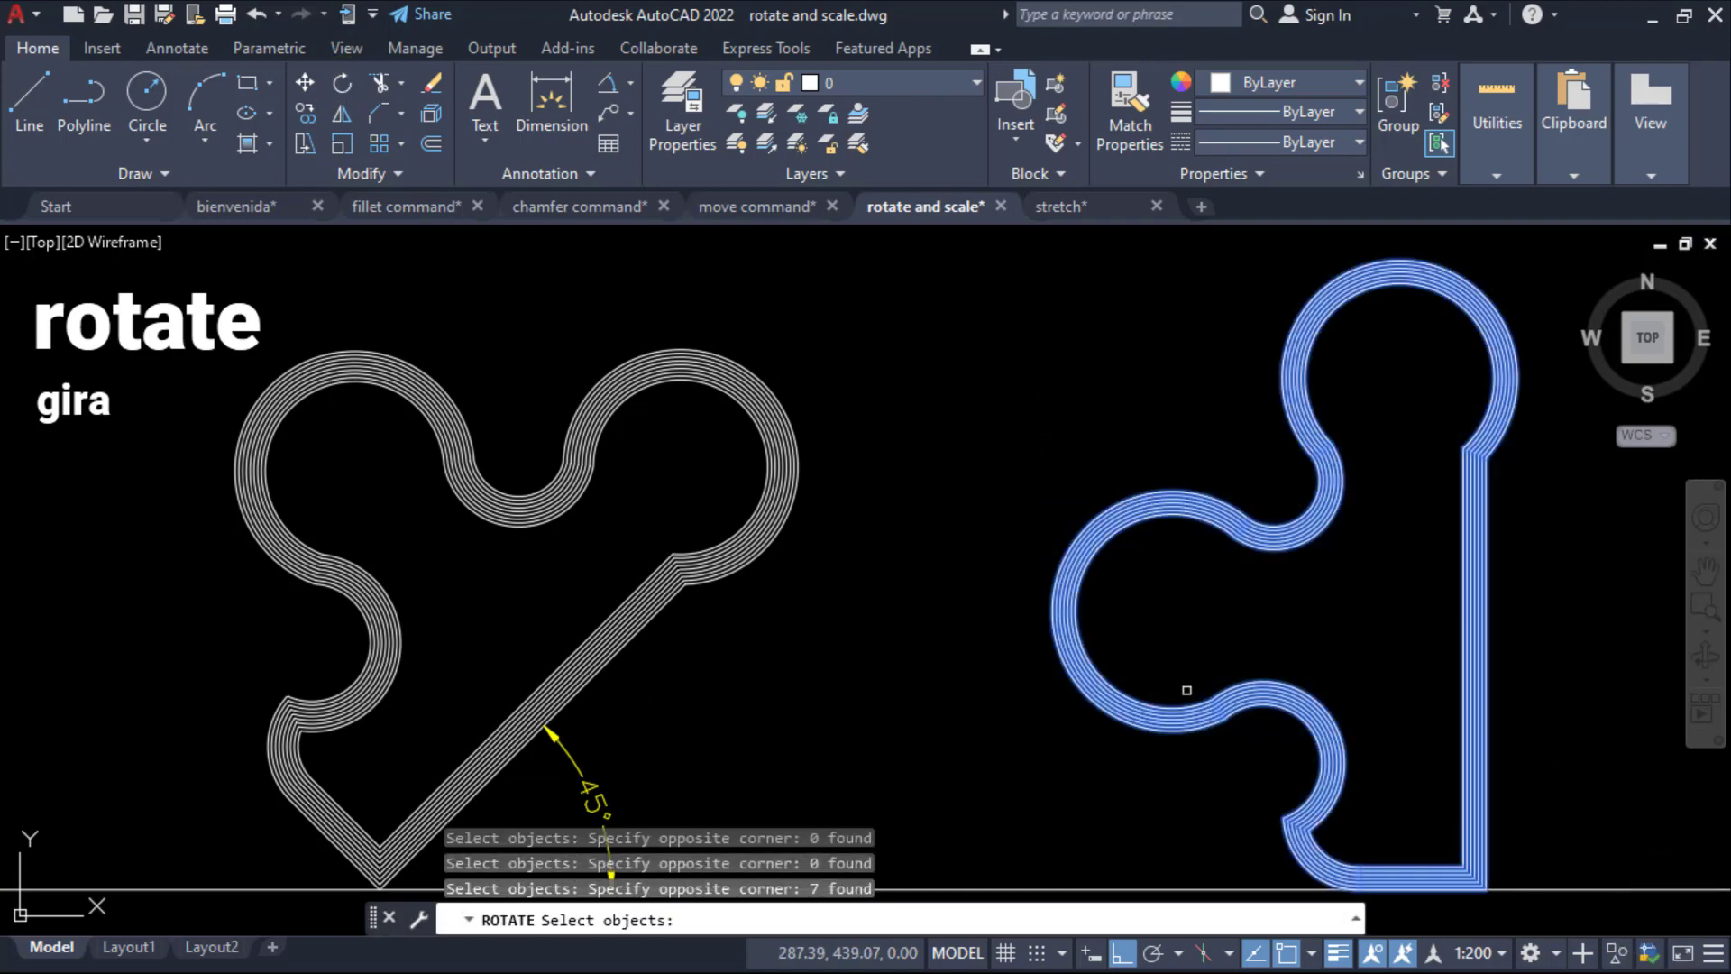
key("Return")
left_click(1485, 887)
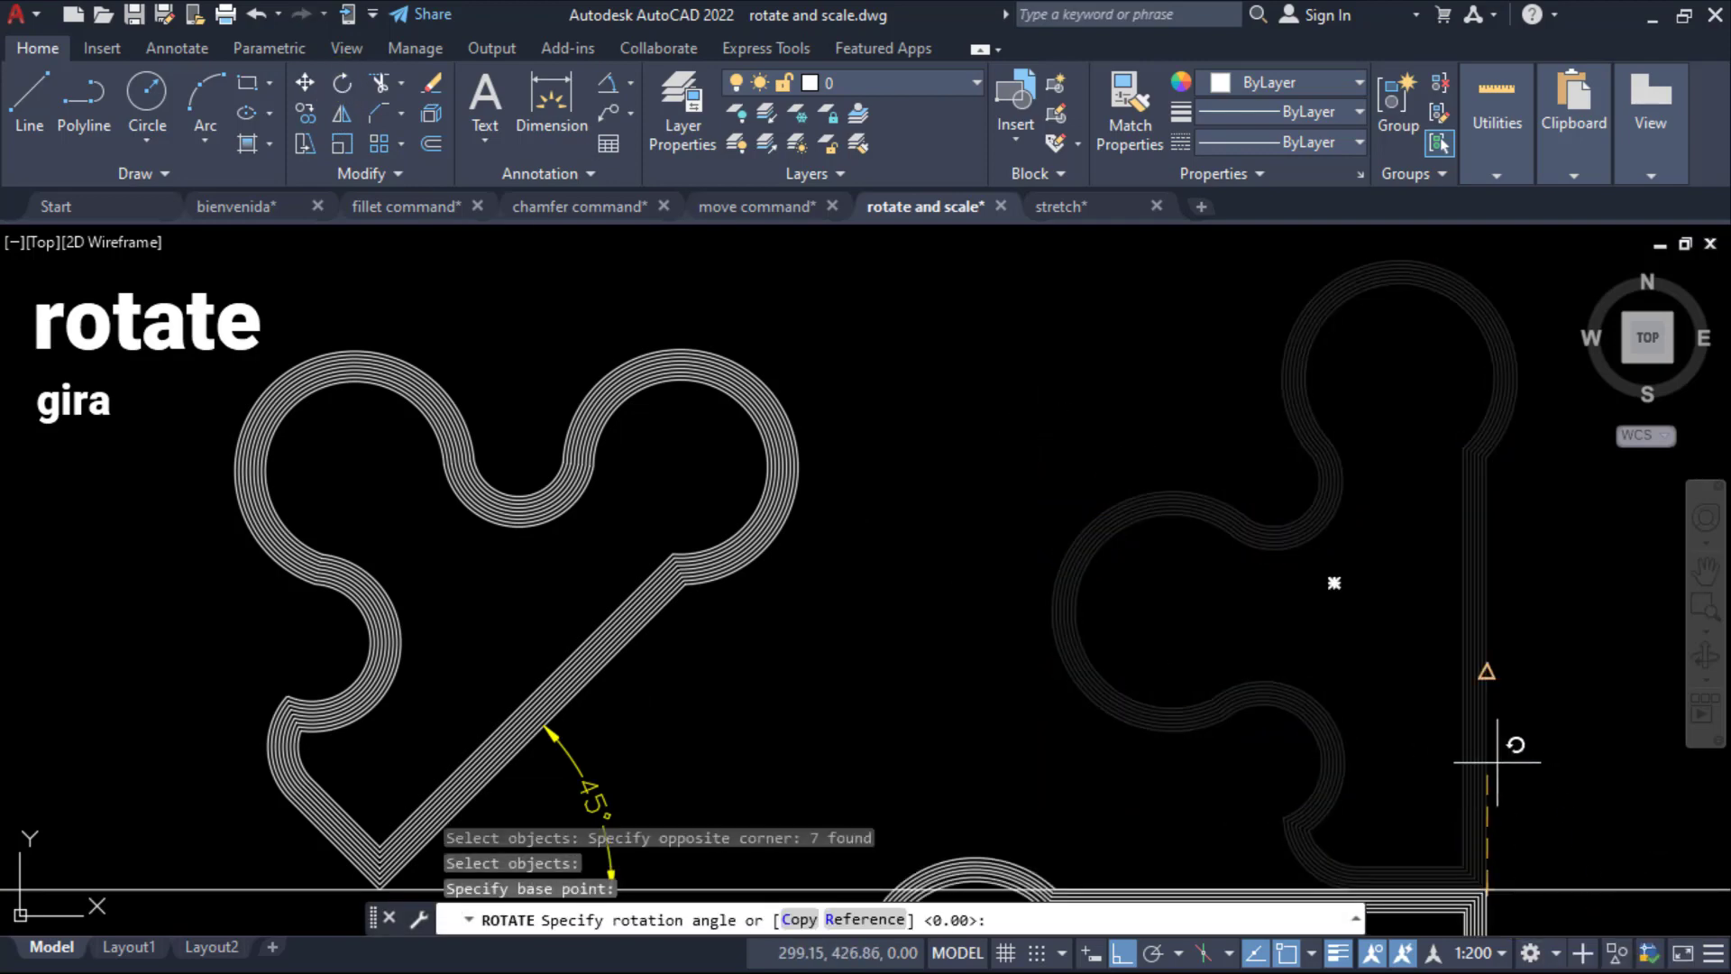
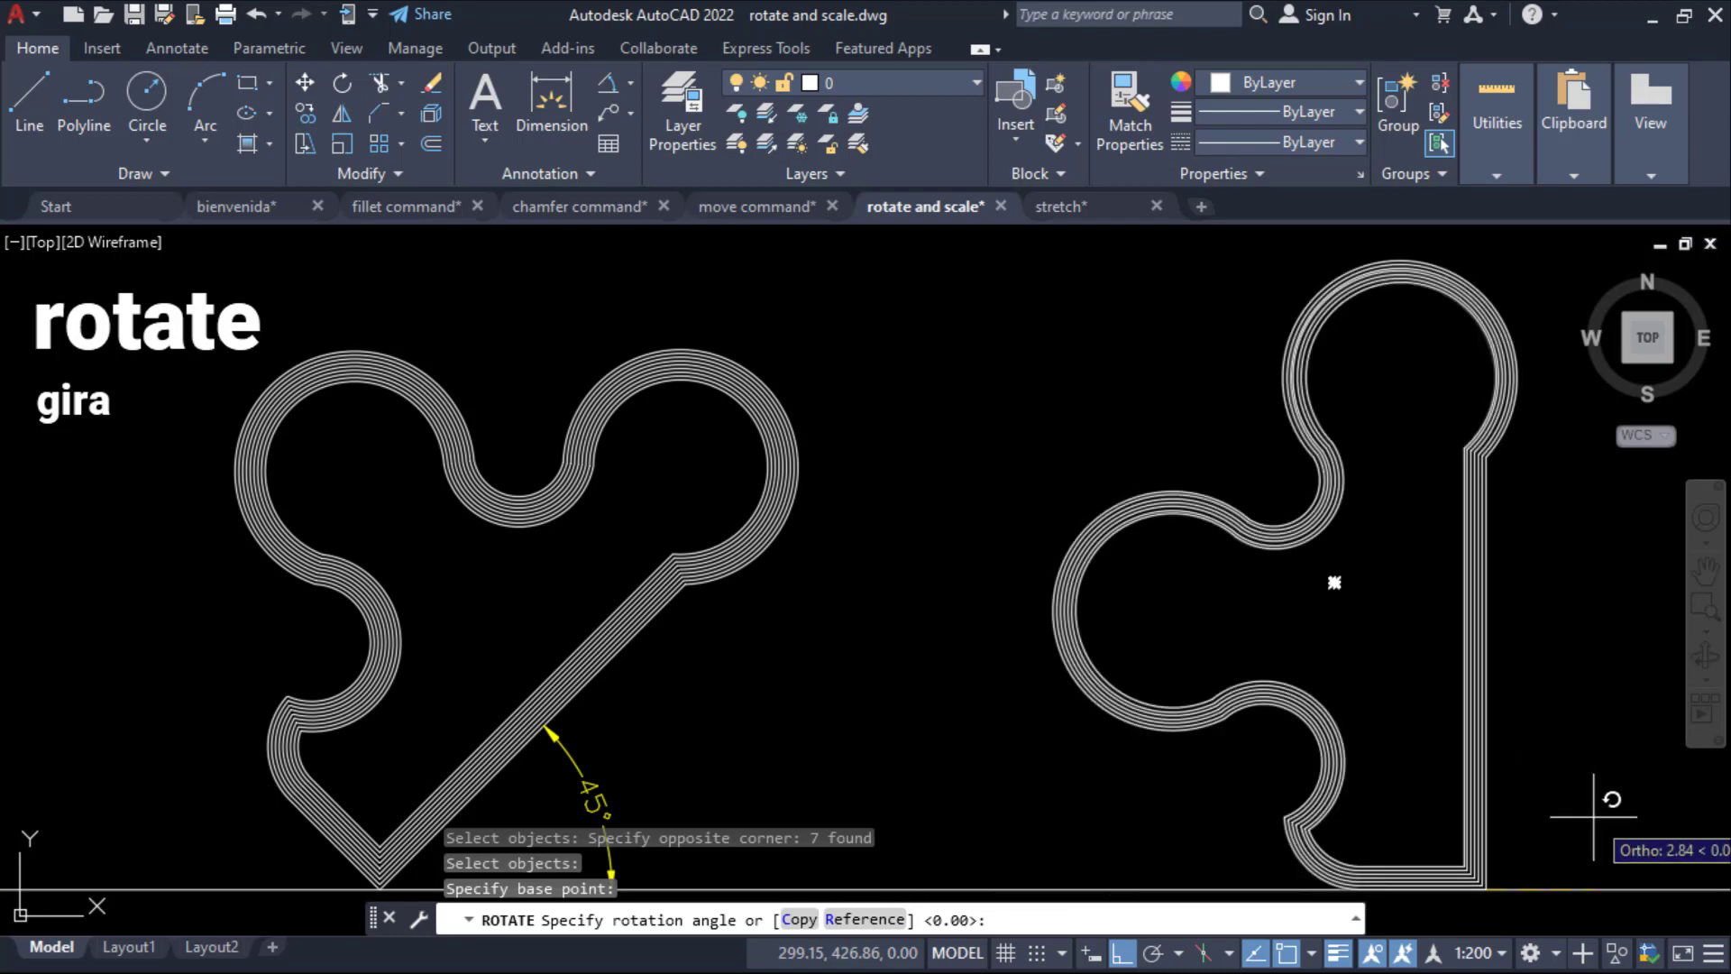
middle_click_drag(1593, 817, 1464, 803)
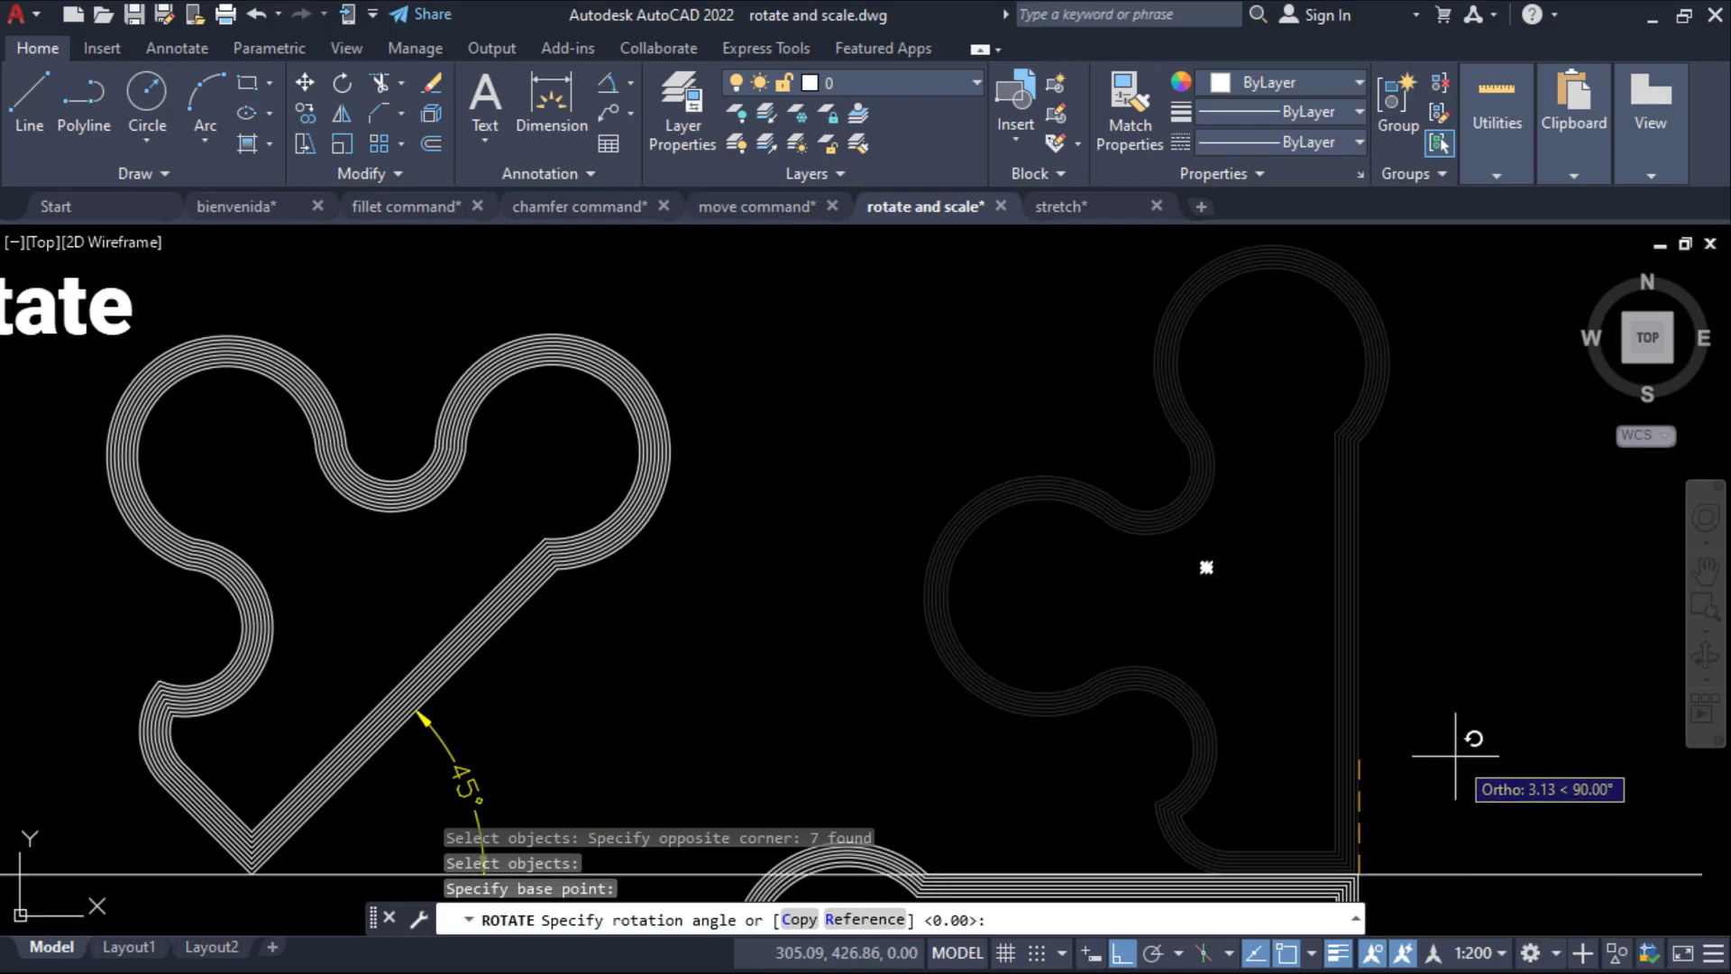
type("-")
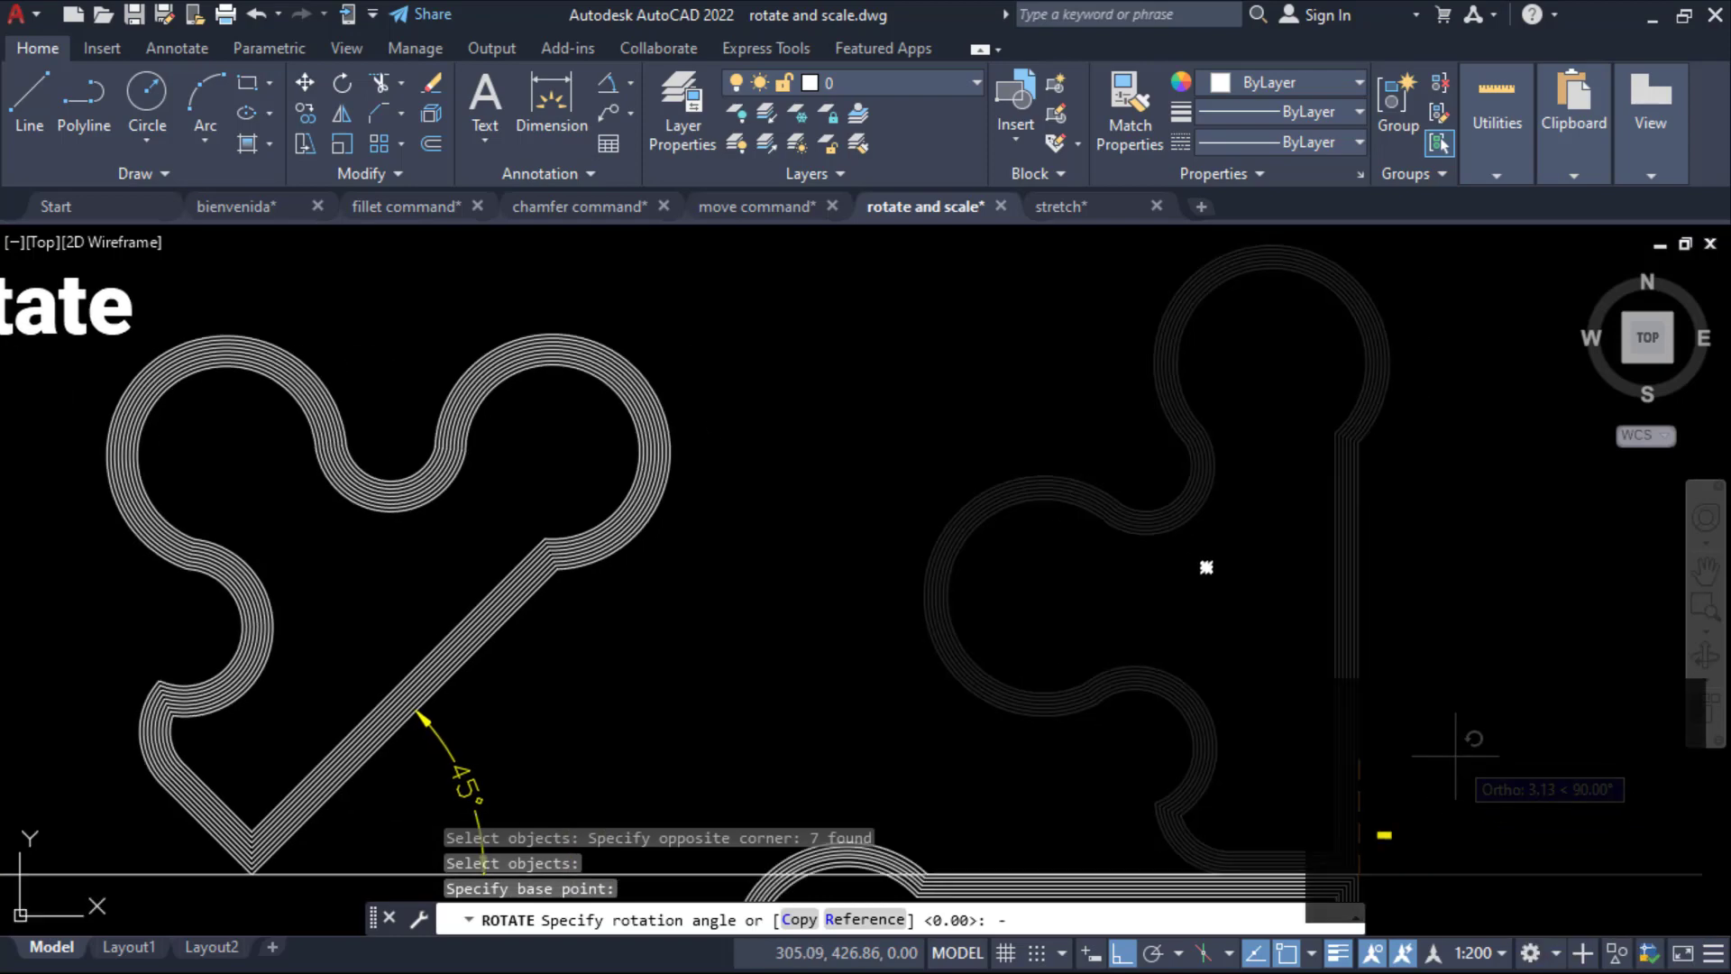
type("45")
key("Return")
scroll(1532, 730, "down", 2)
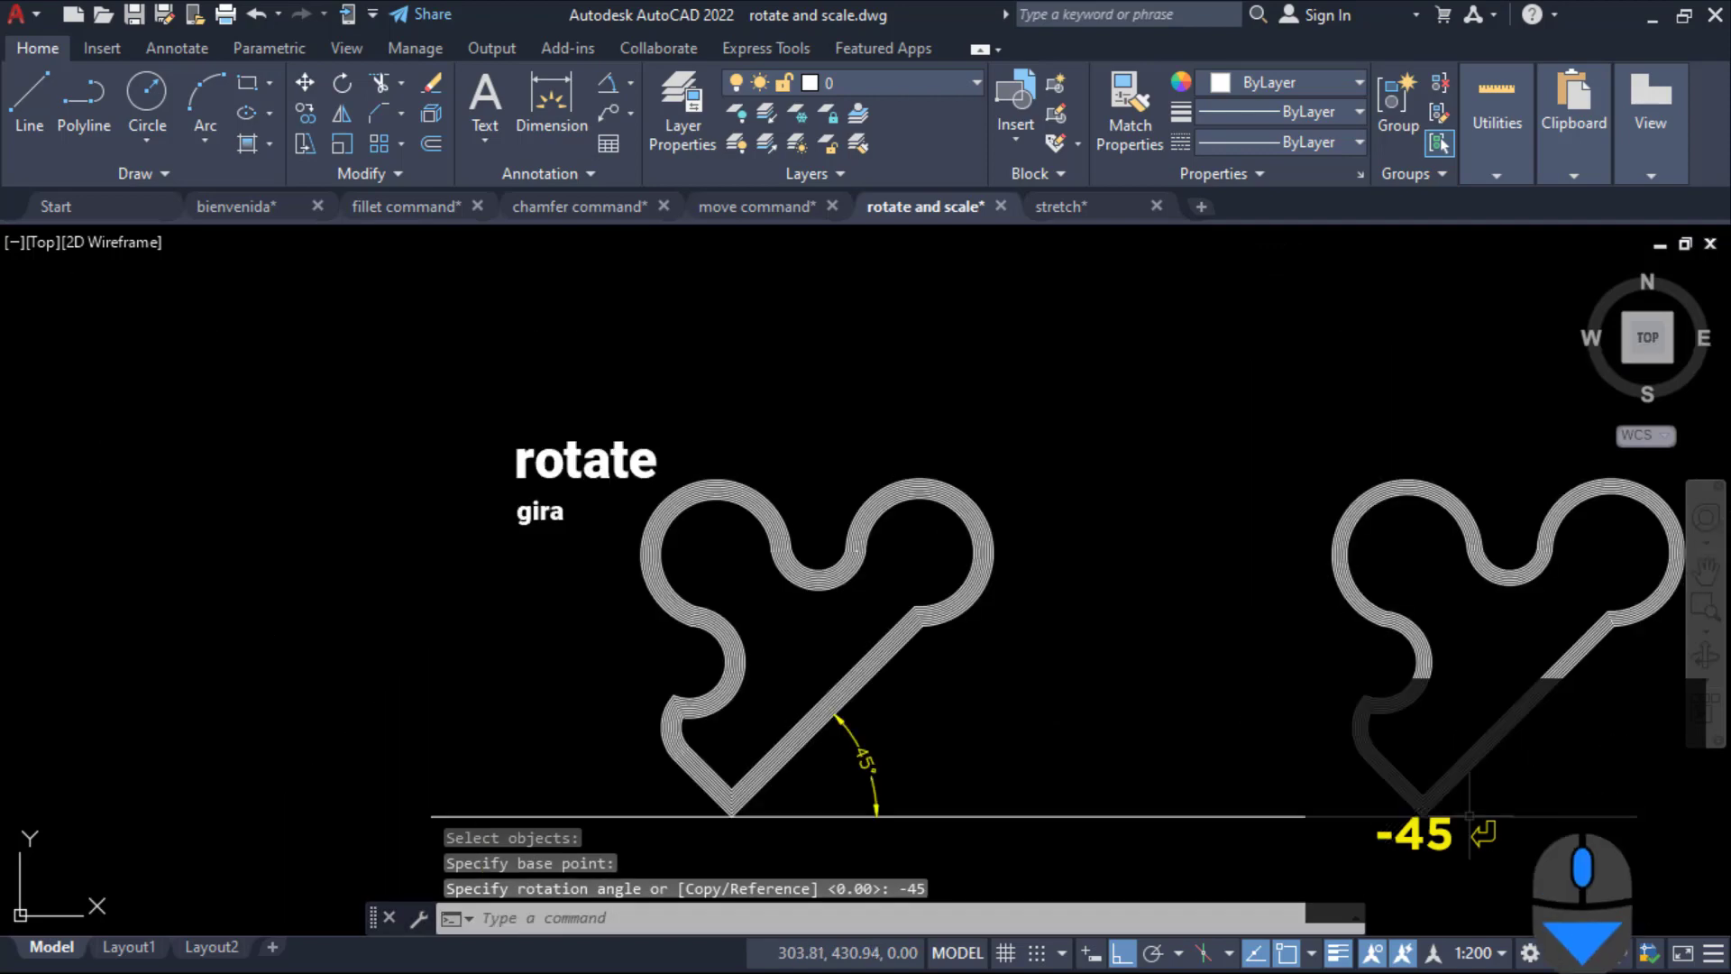
mouse_move(1258, 746)
middle_mouse_down()
mouse_move(1052, 739)
mouse_move(976, 701)
middle_mouse_up()
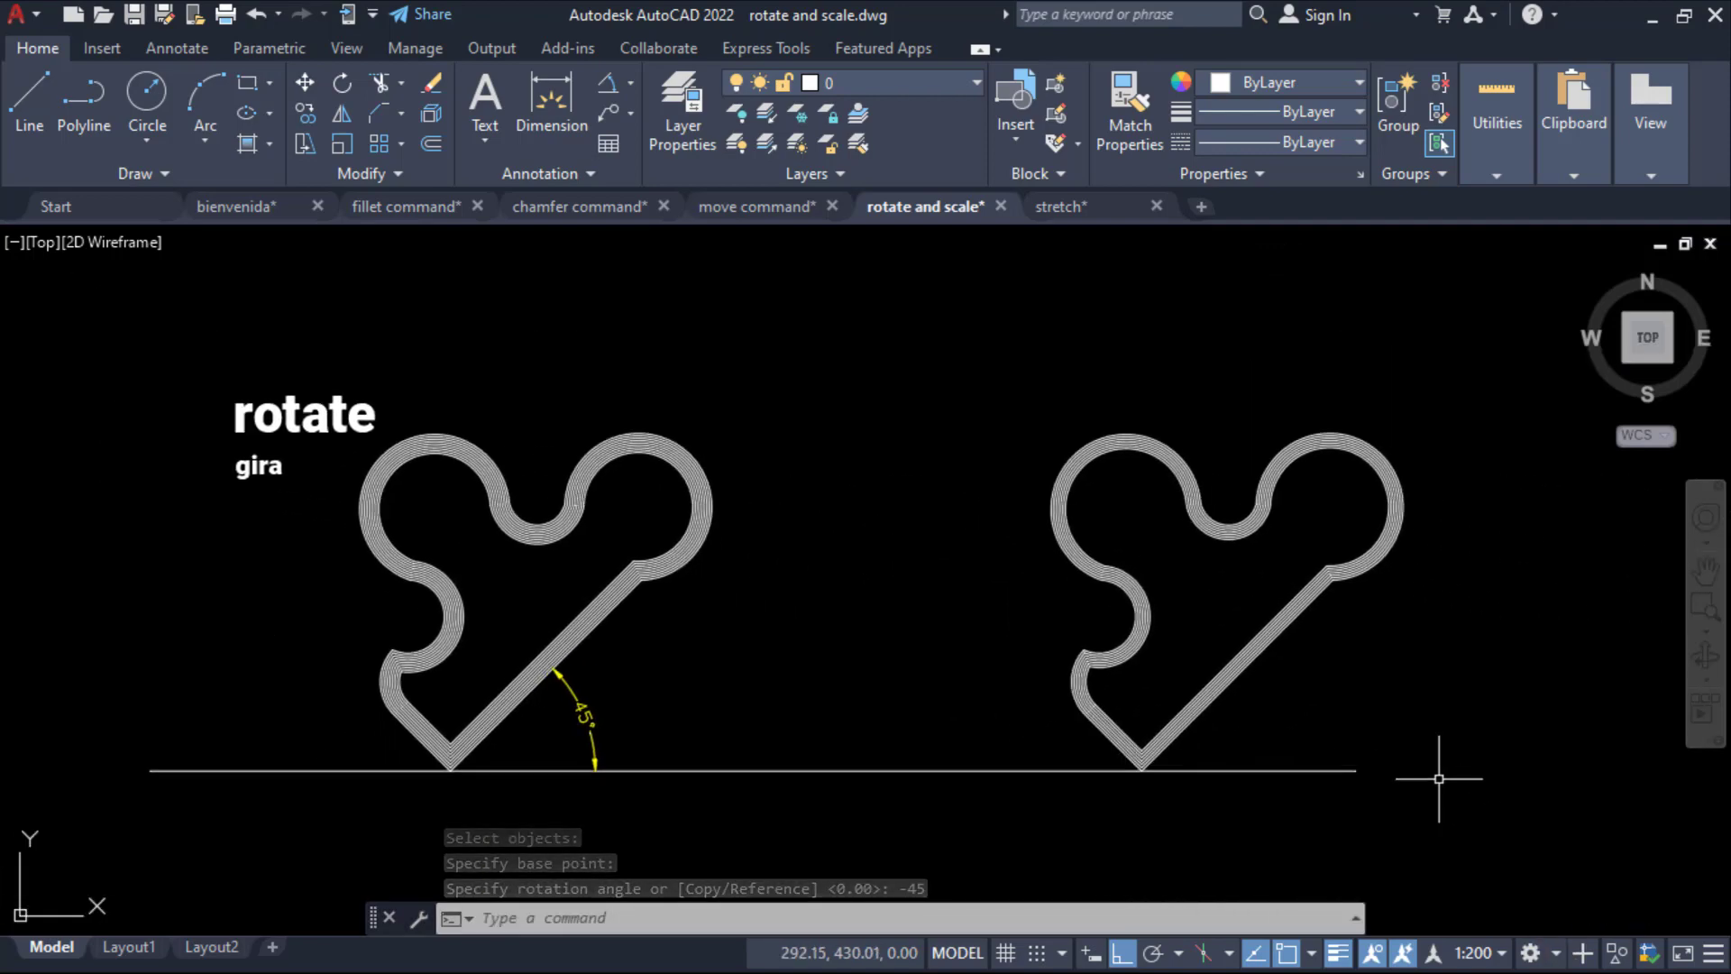
key("ctrl+z")
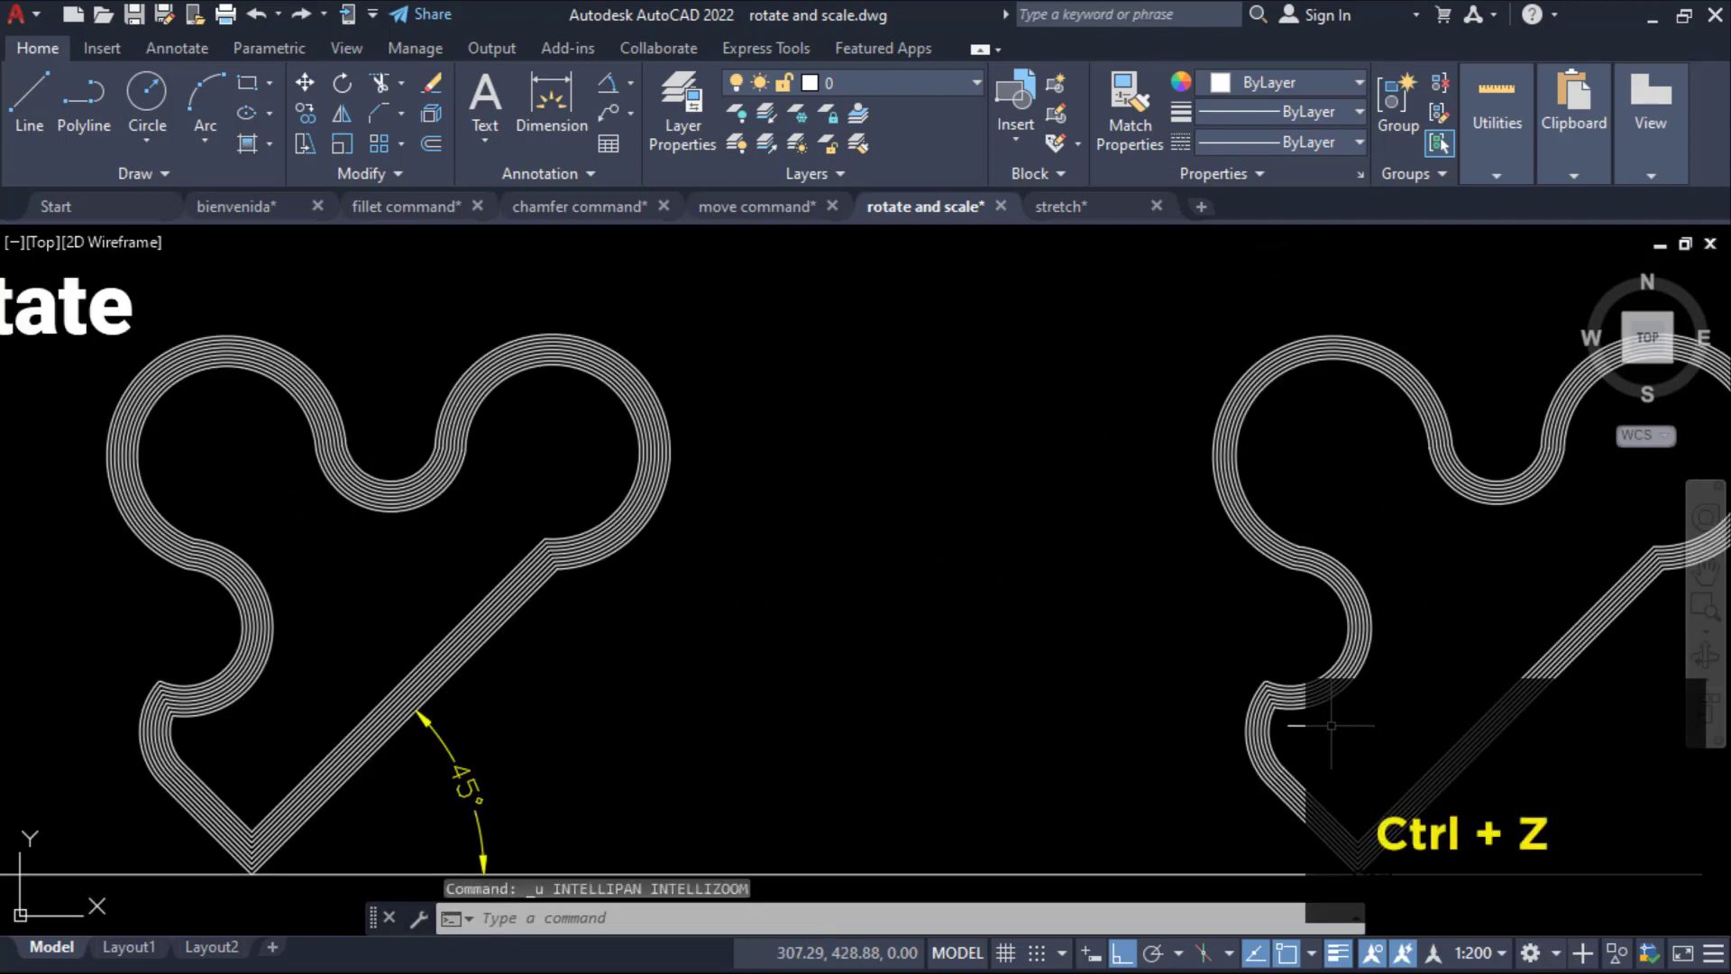
key("ctrl+z")
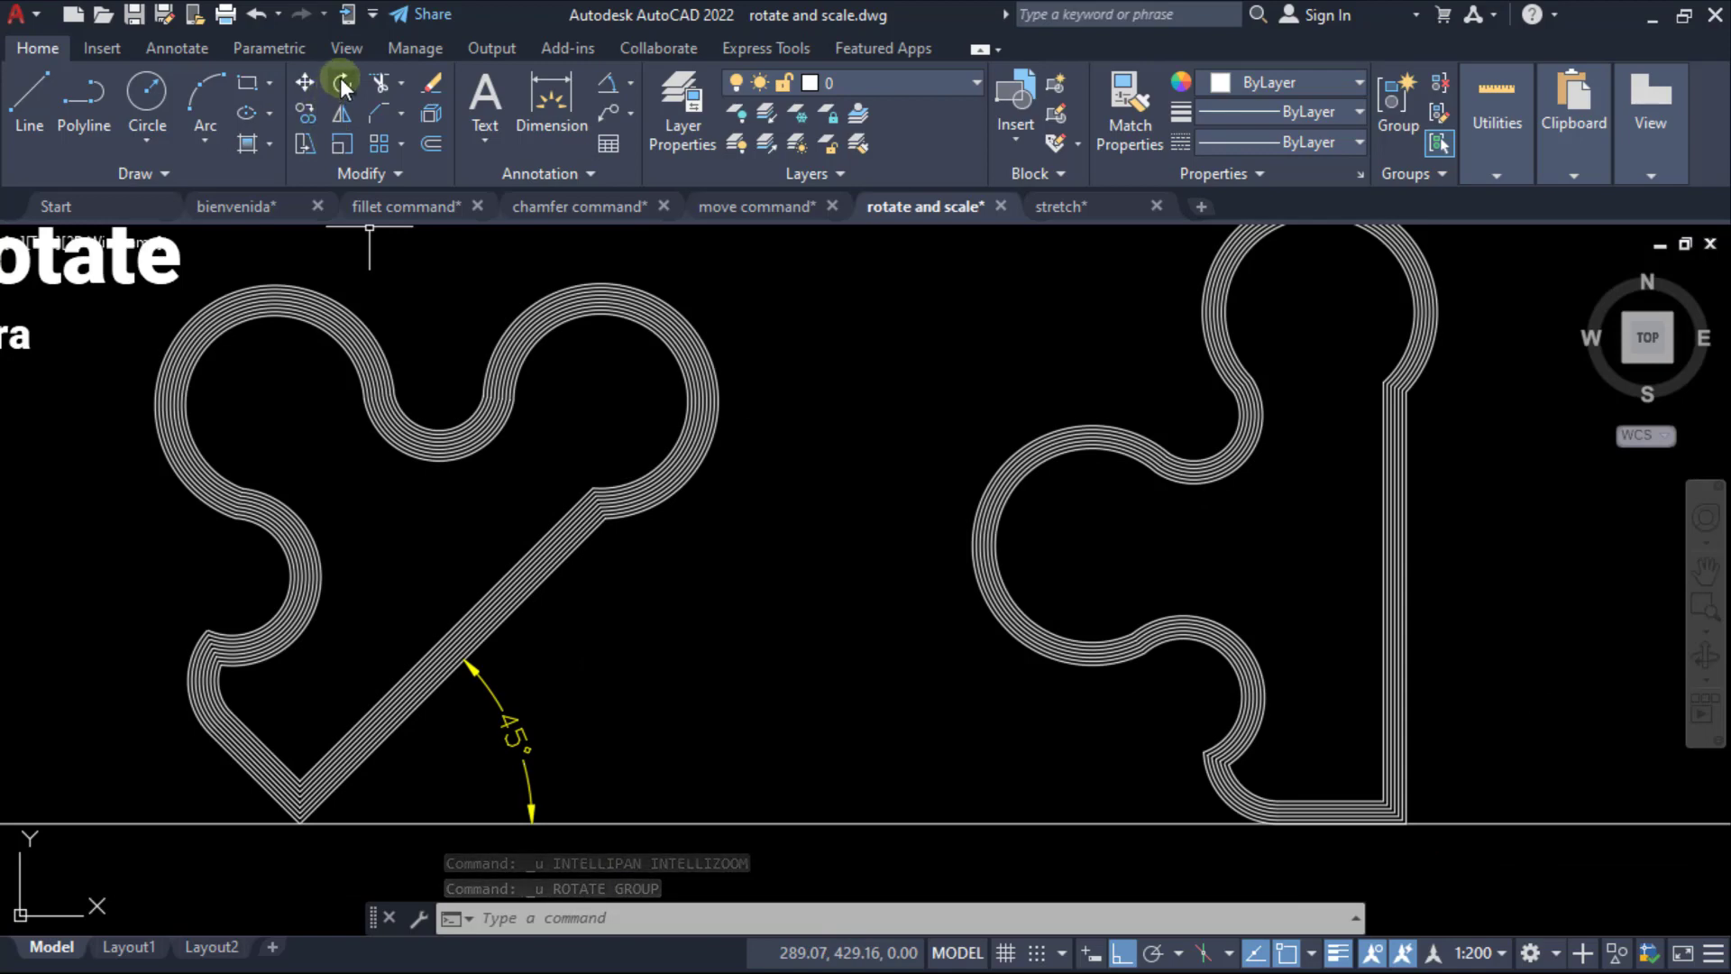
left_click(343, 87)
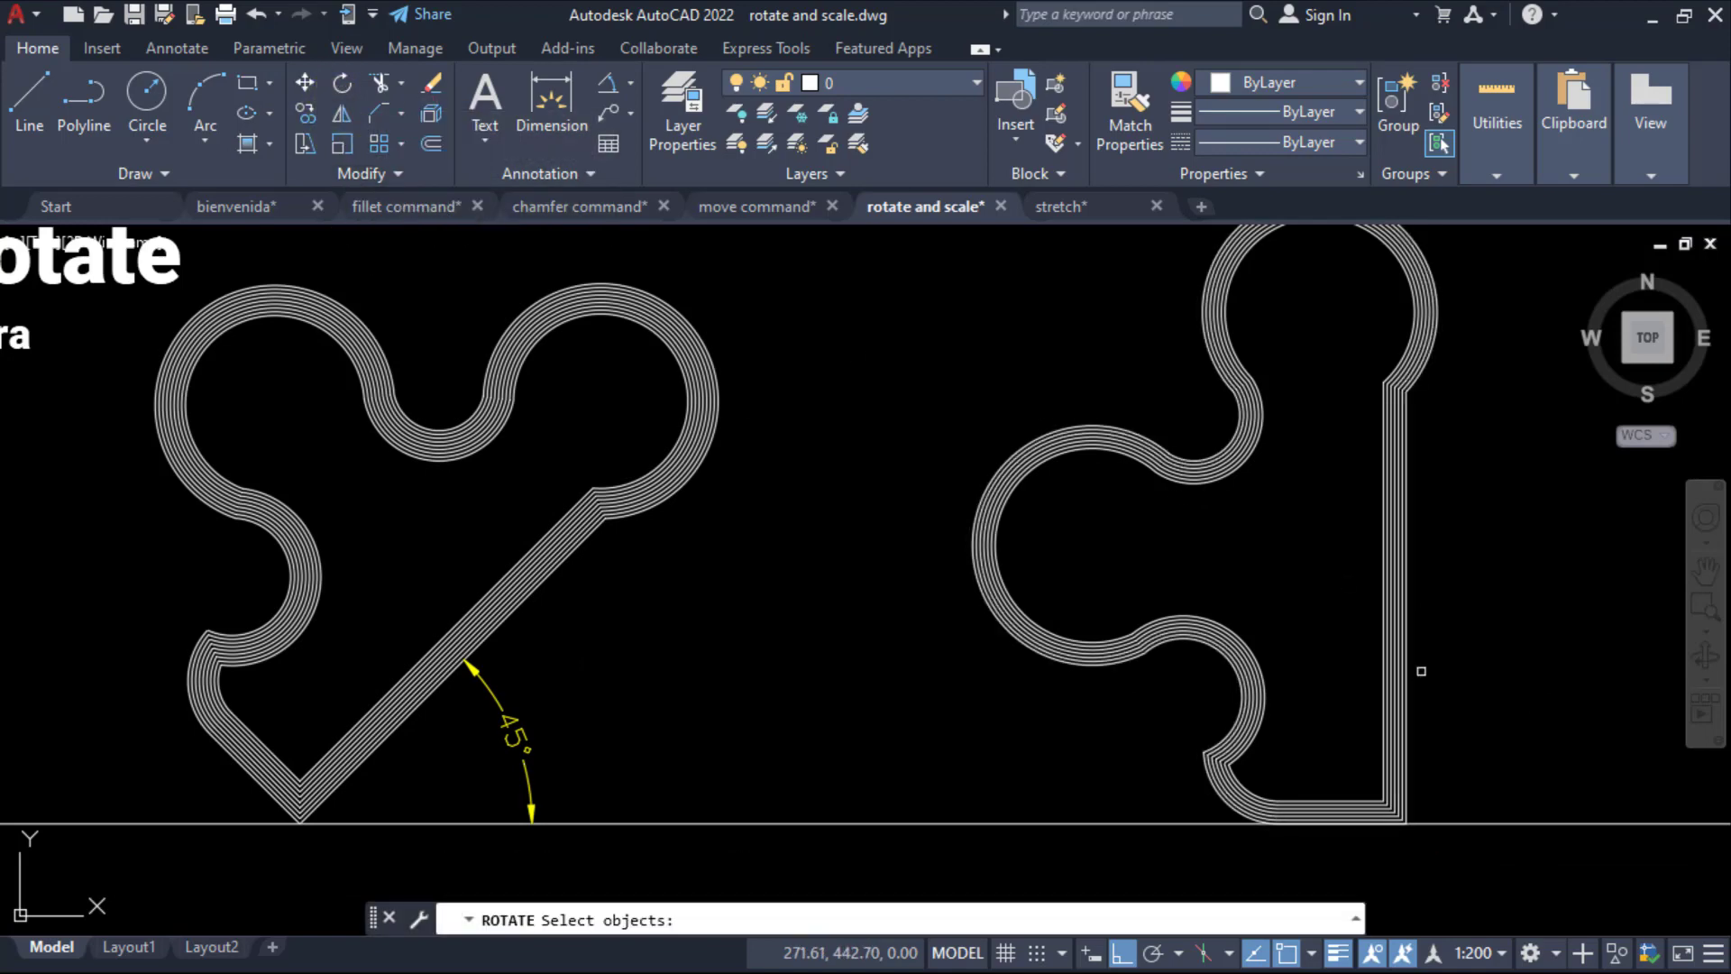
double_click(1563, 716)
left_click(1558, 684)
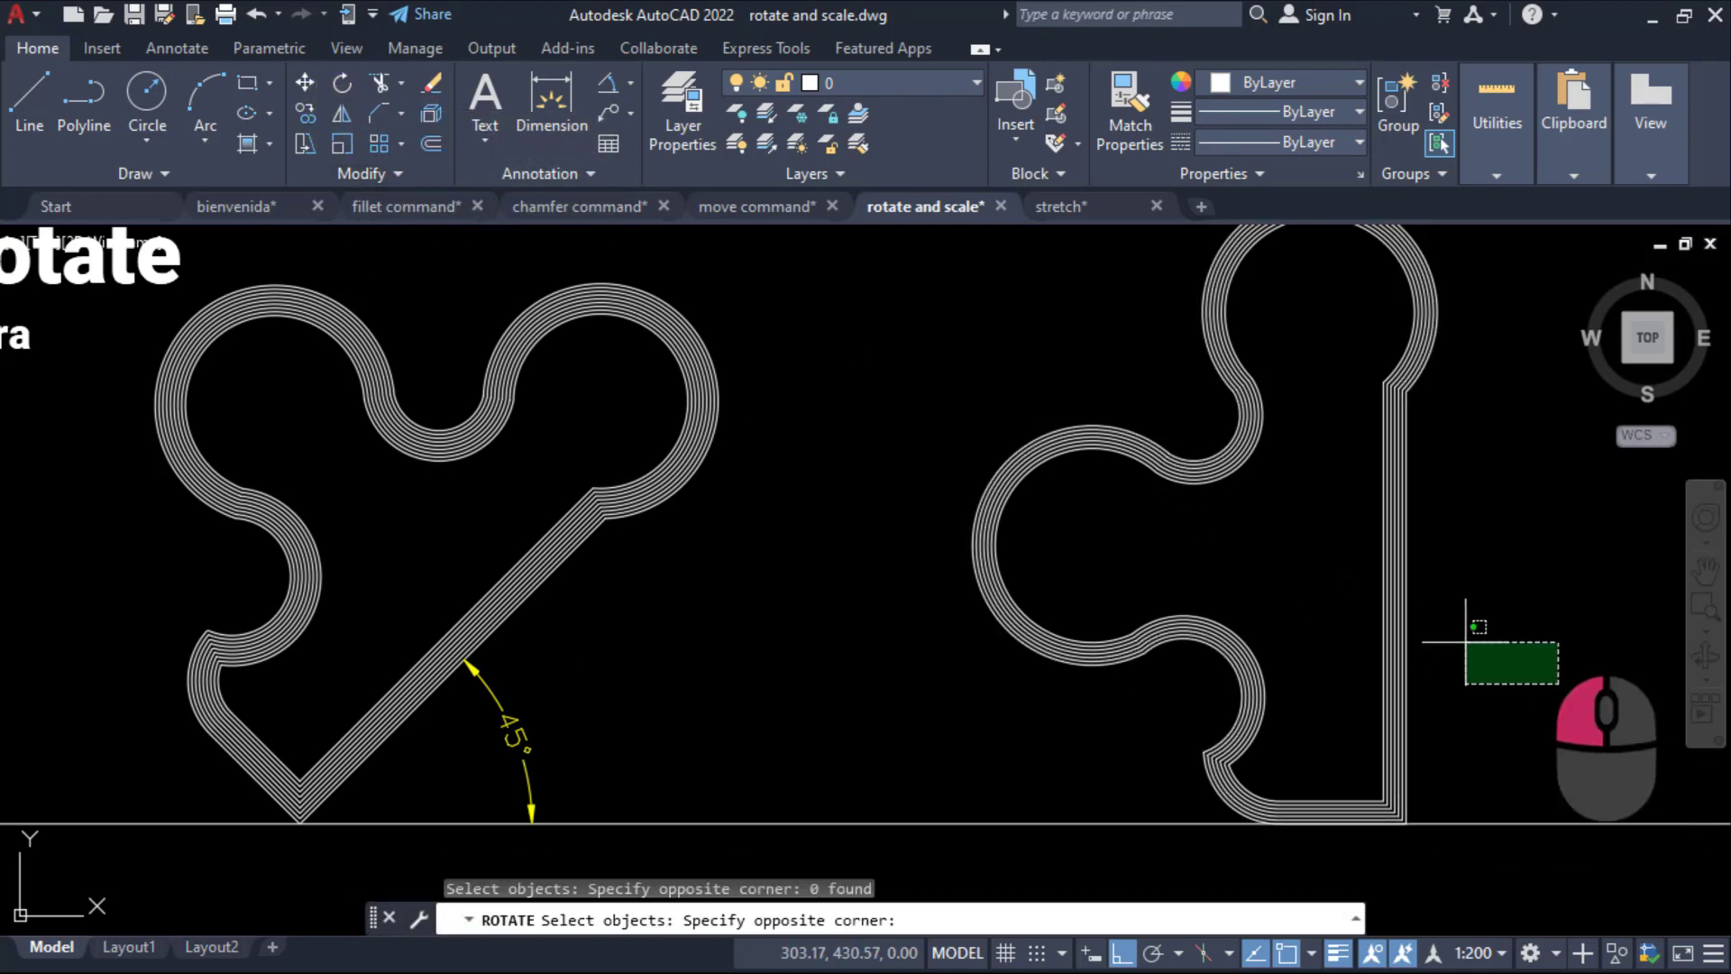
left_click(942, 425)
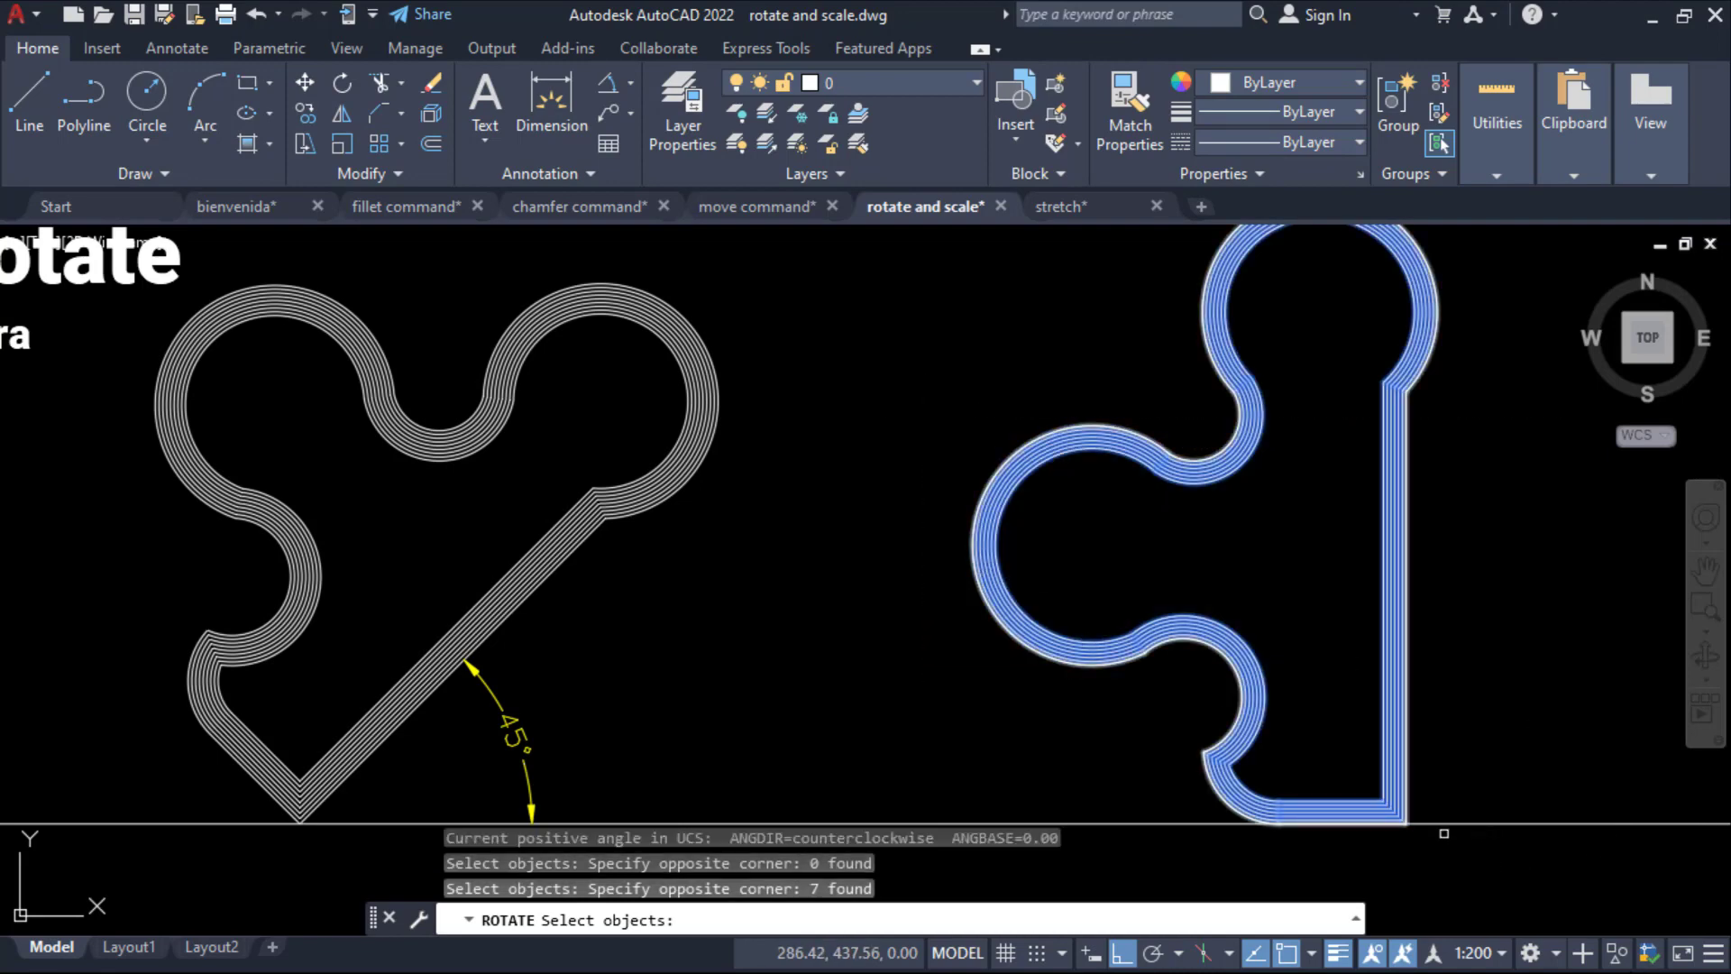
key("Return")
left_click(1406, 822)
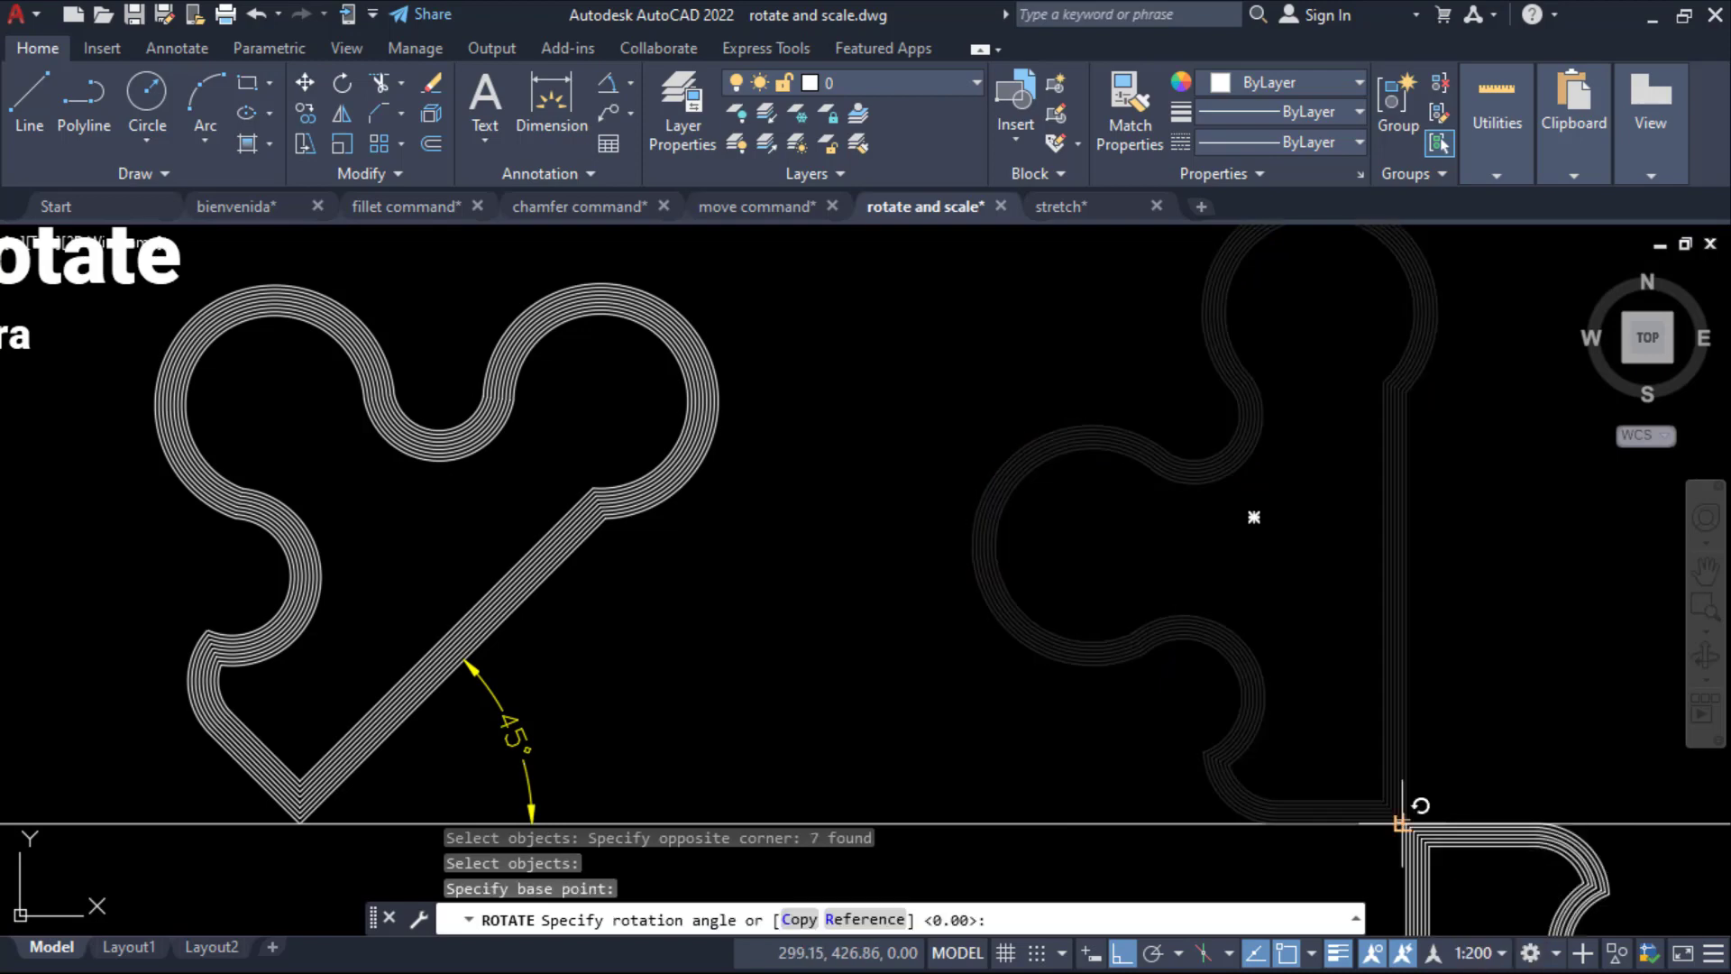
key("Escape")
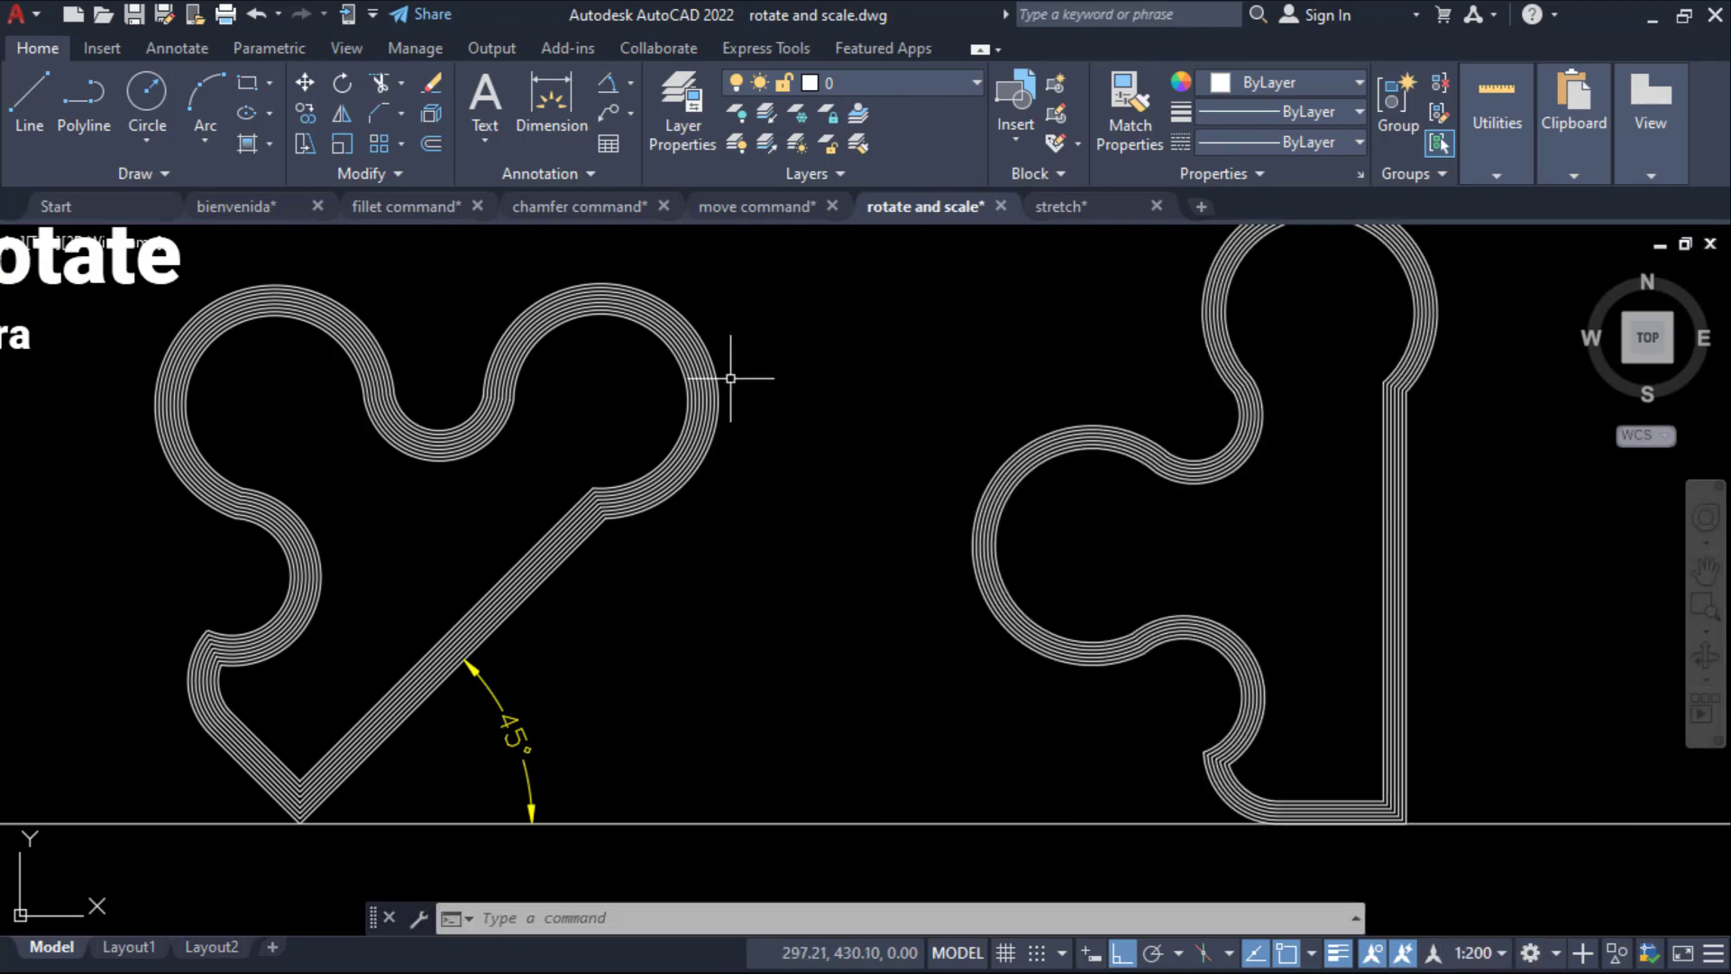
Rotate the upright multi-line shape by 315° about its lower-right corner on the baseline.
left_click(339, 83)
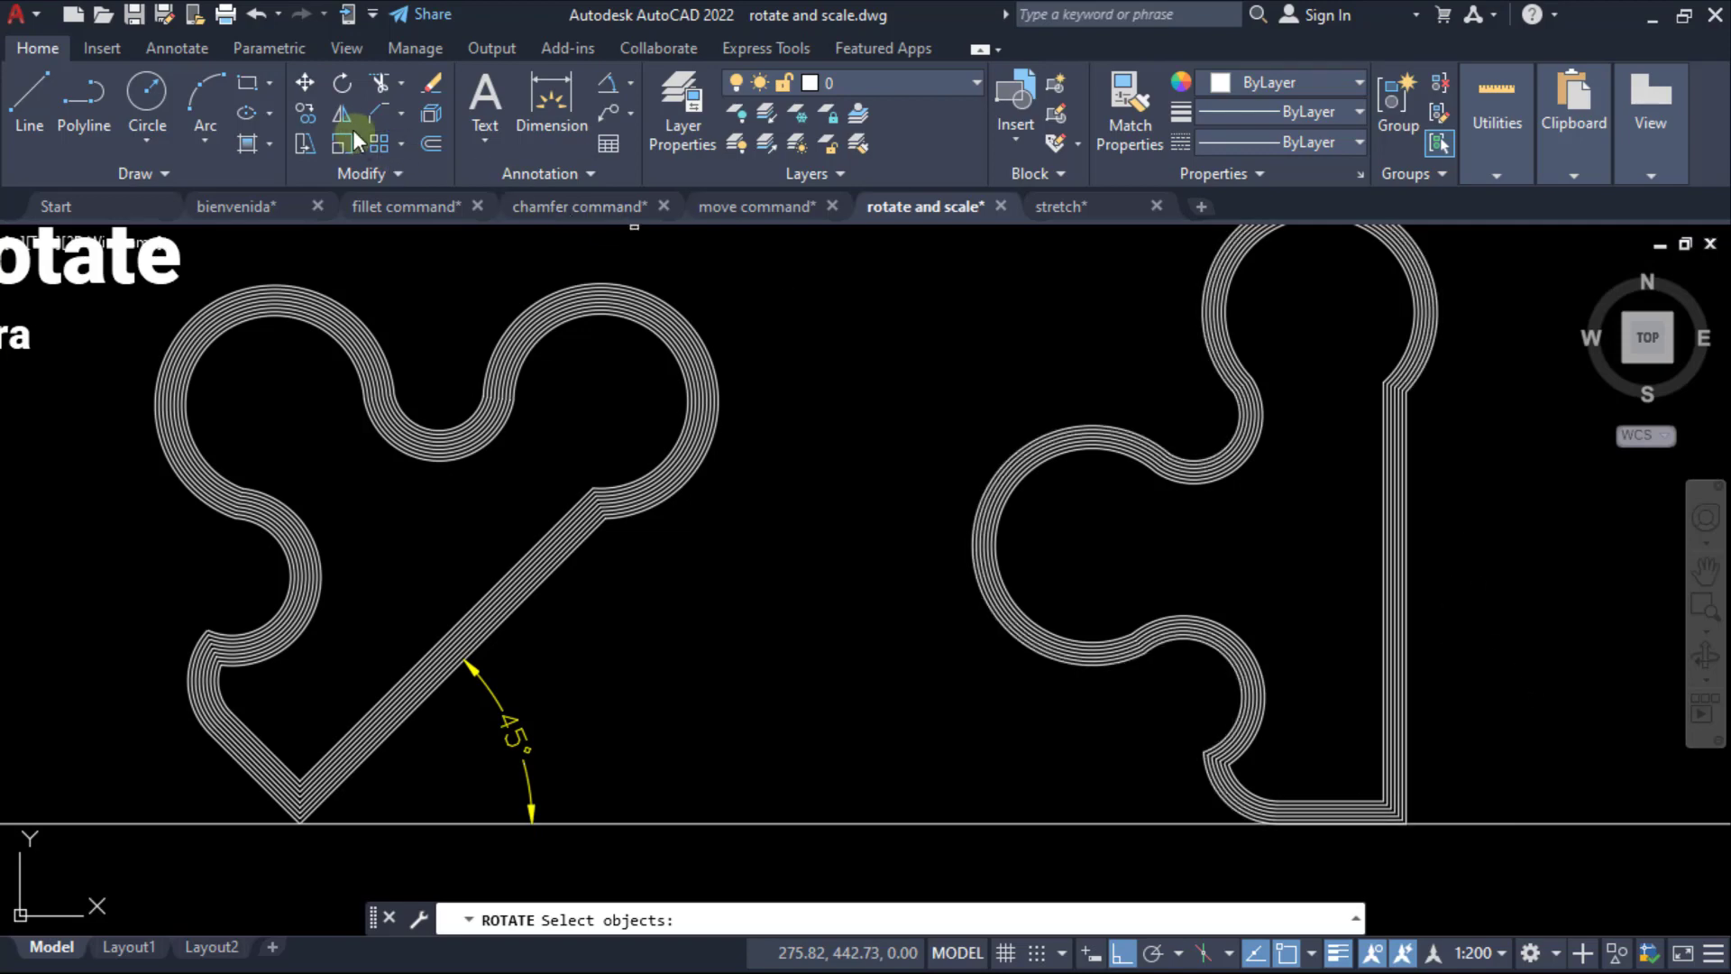
left_click(341, 83)
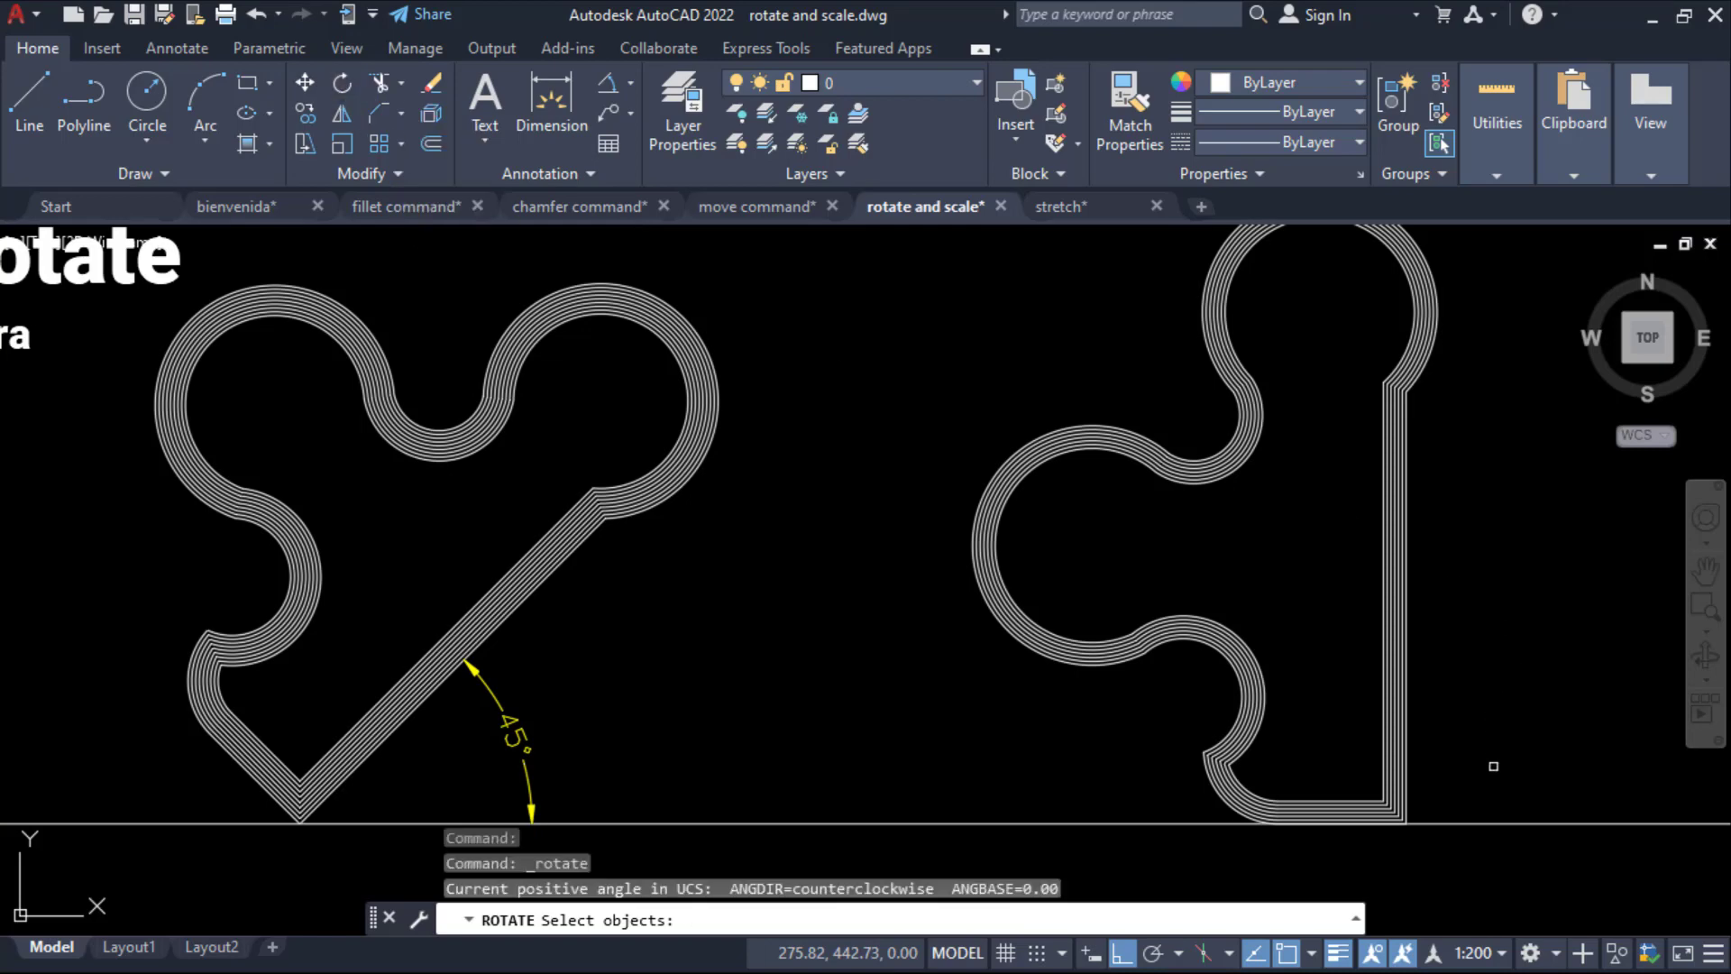
left_click(1493, 765)
left_click(969, 410)
key("Return")
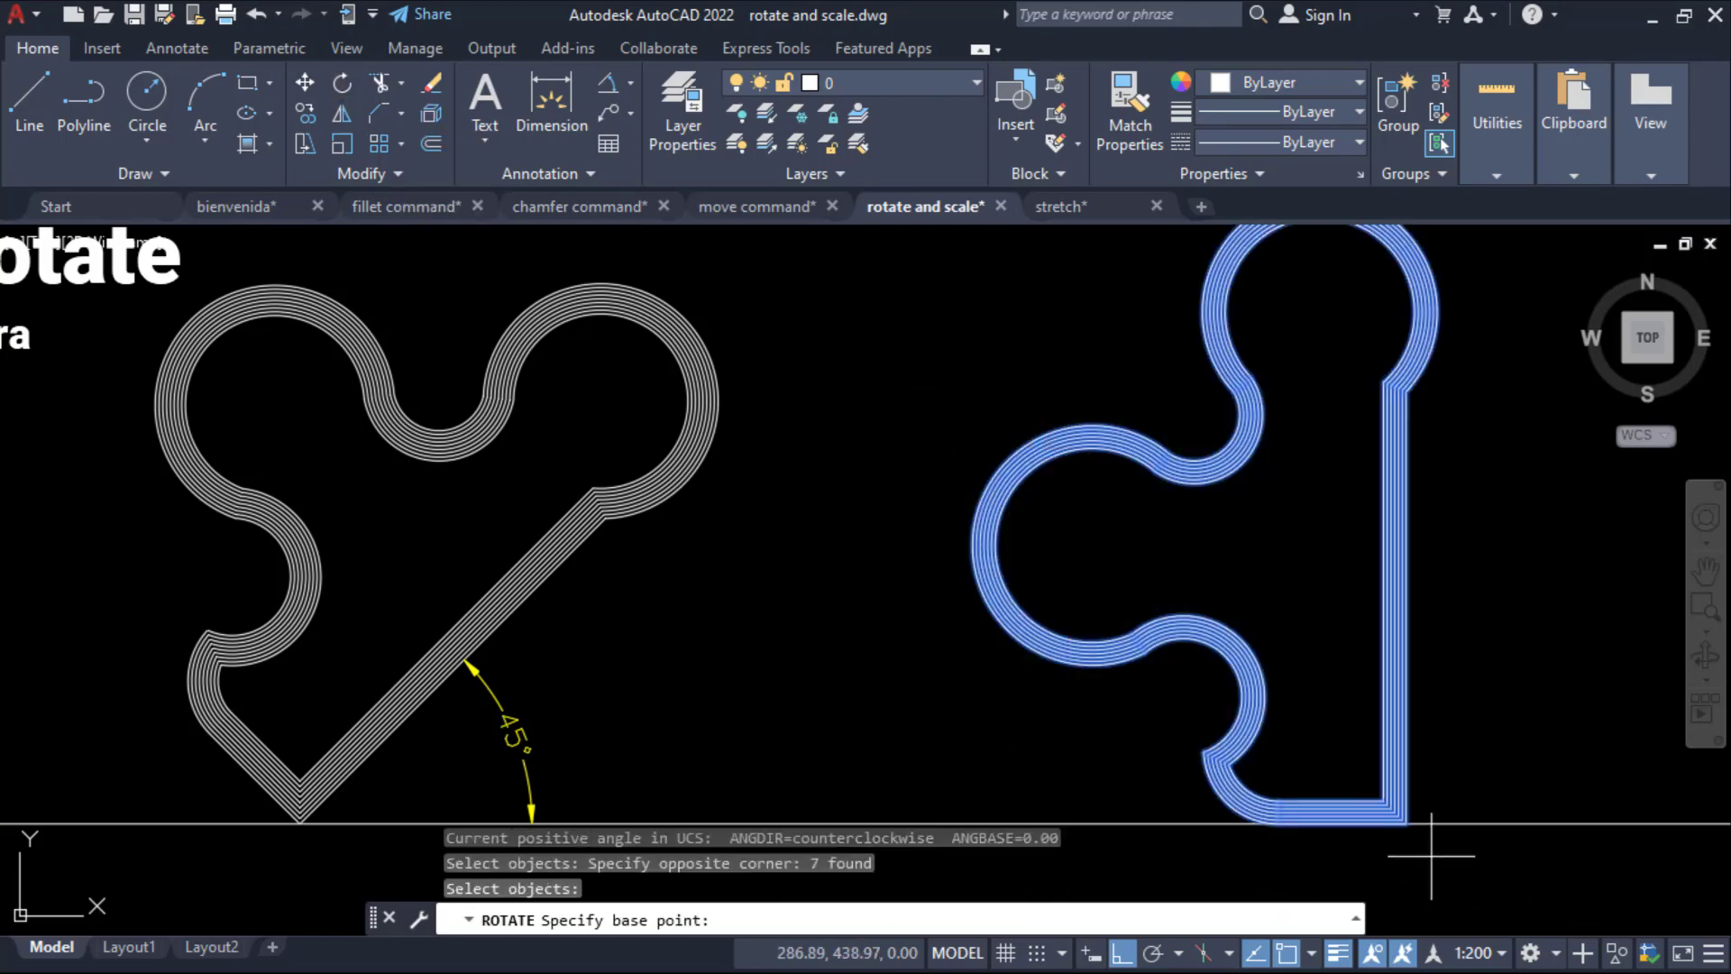
left_click(1408, 822)
type("315")
key("Return")
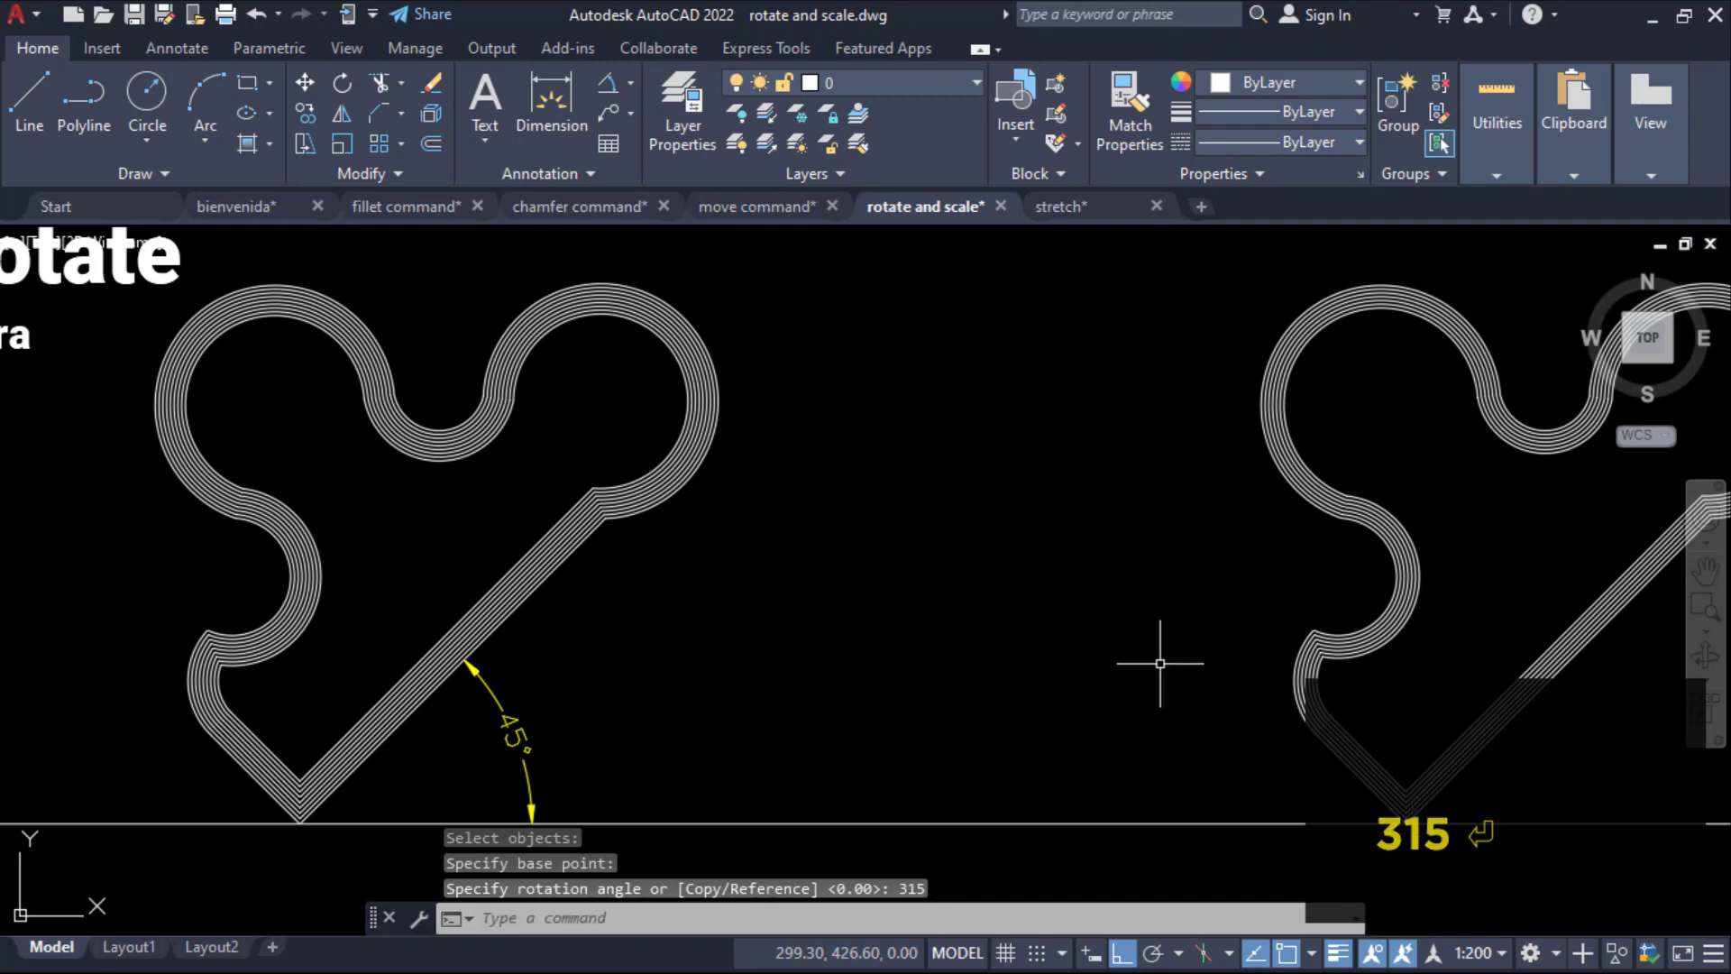
mouse_move(1181, 682)
middle_mouse_down()
mouse_move(970, 677)
mouse_move(993, 661)
middle_mouse_up()
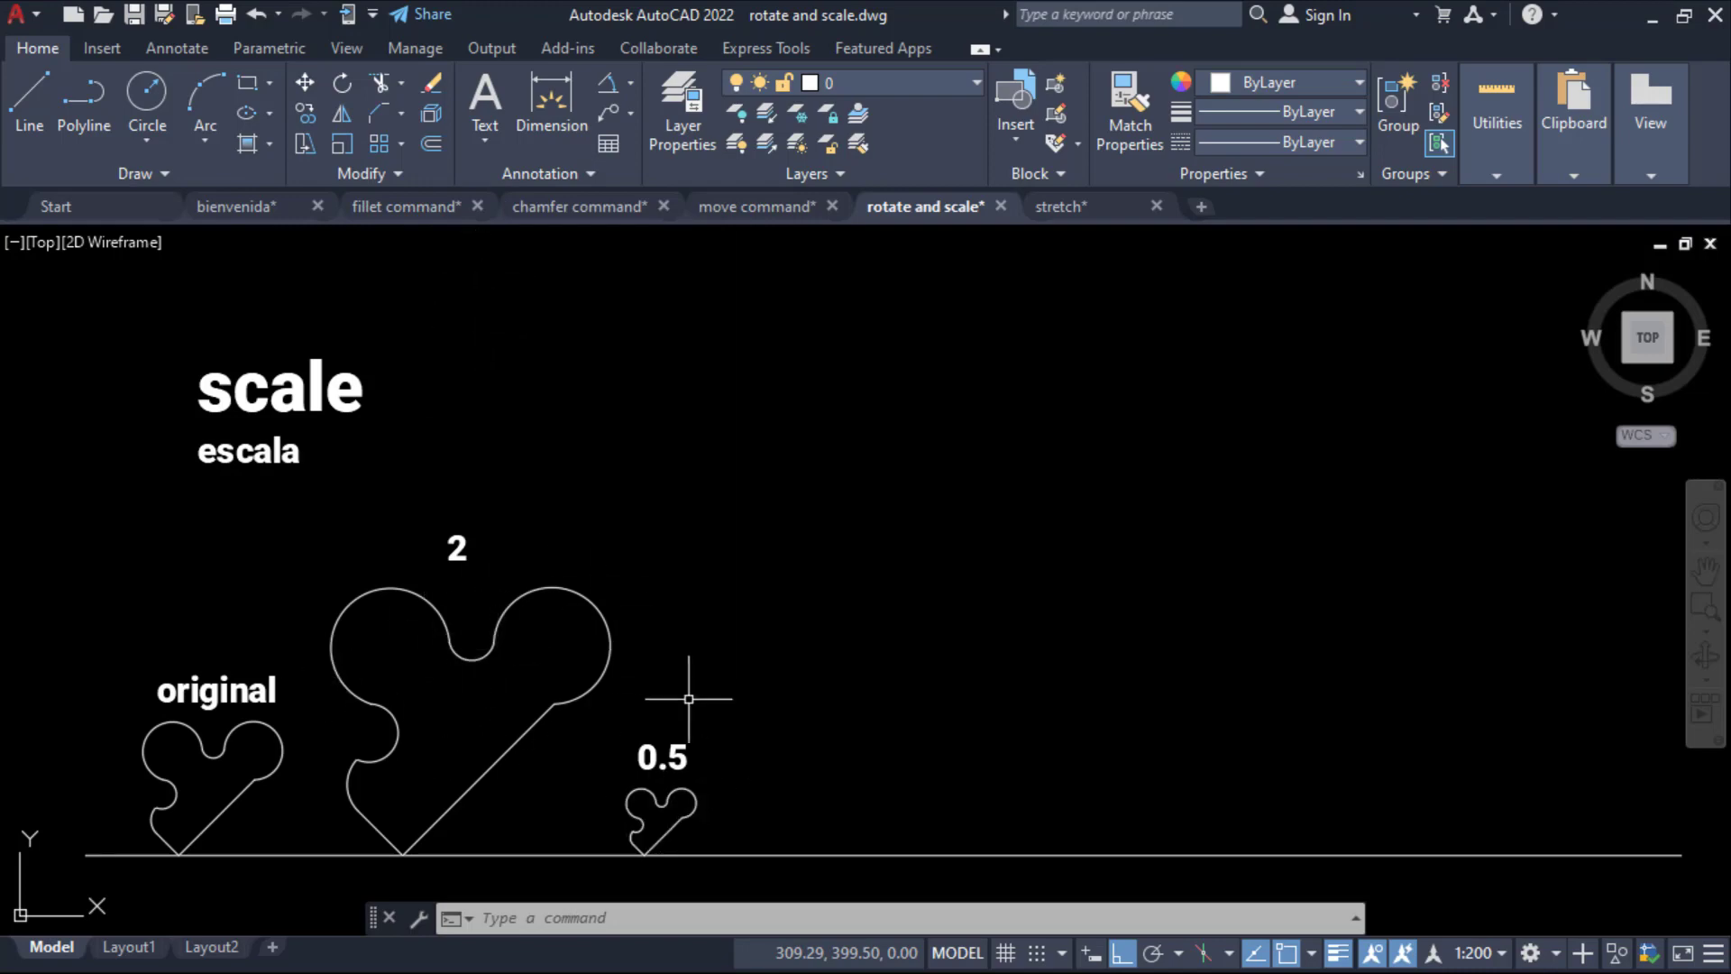
Copy the "original" shape in the "scale" exercise from its bottom tip to three spaced points along the baseline, beyond the 0.5 shape.
middle_click_drag(755, 726, 730, 700)
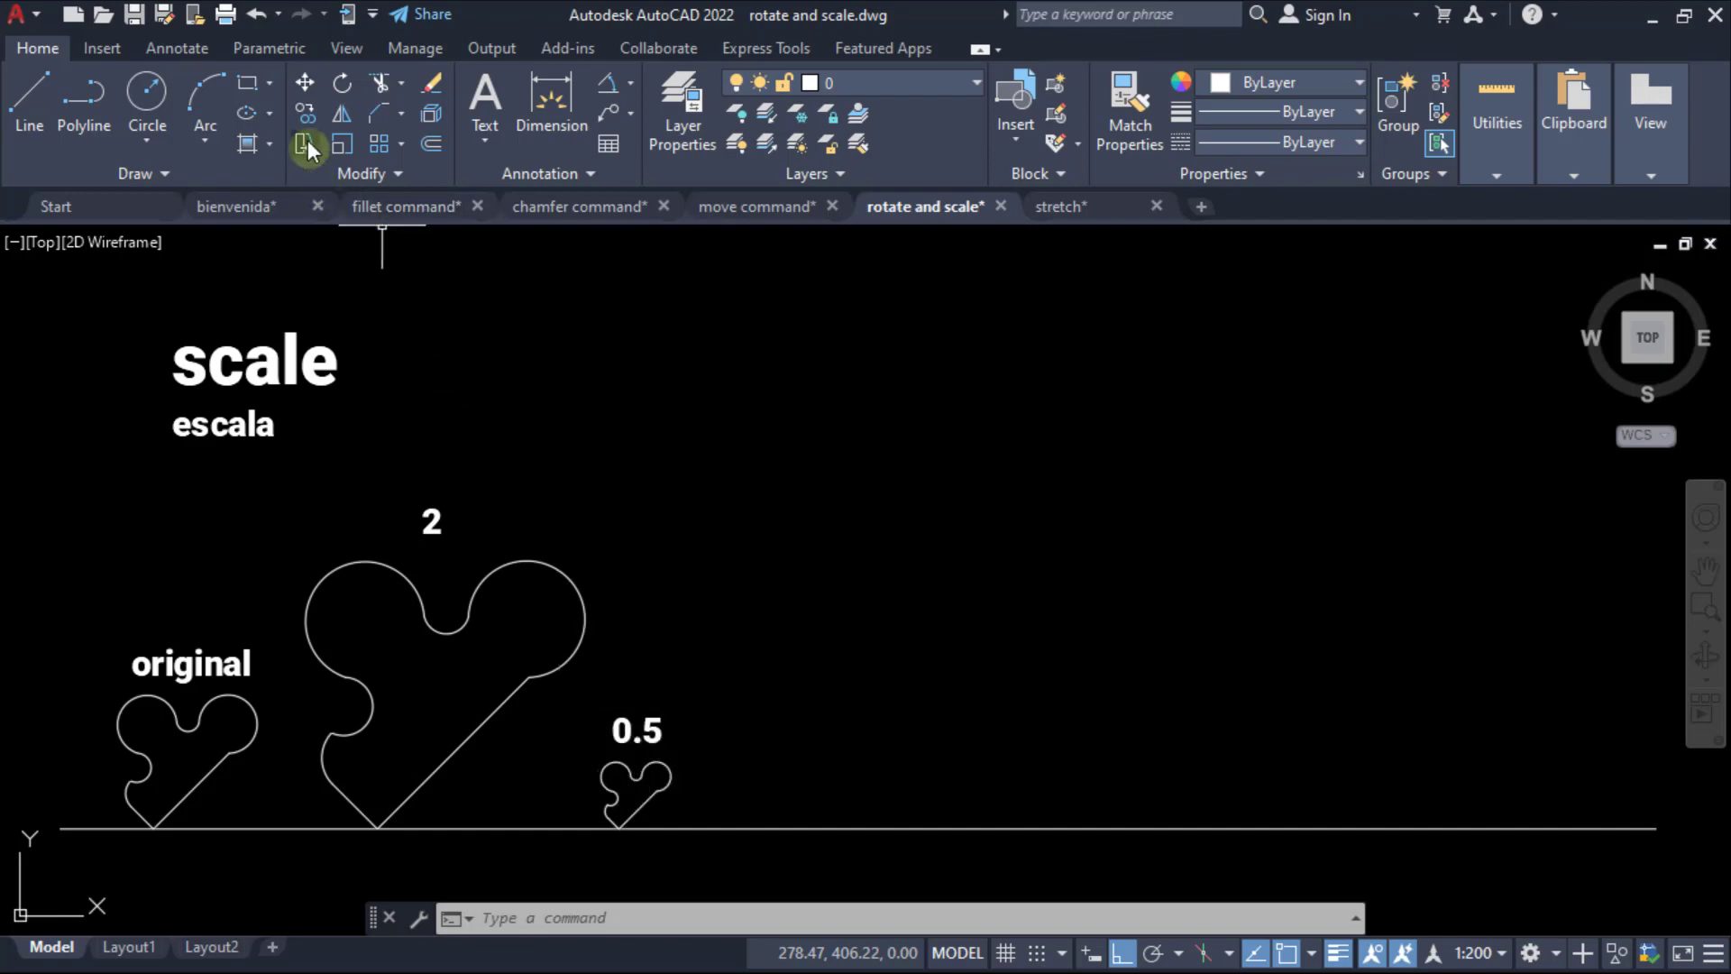
left_click(304, 112)
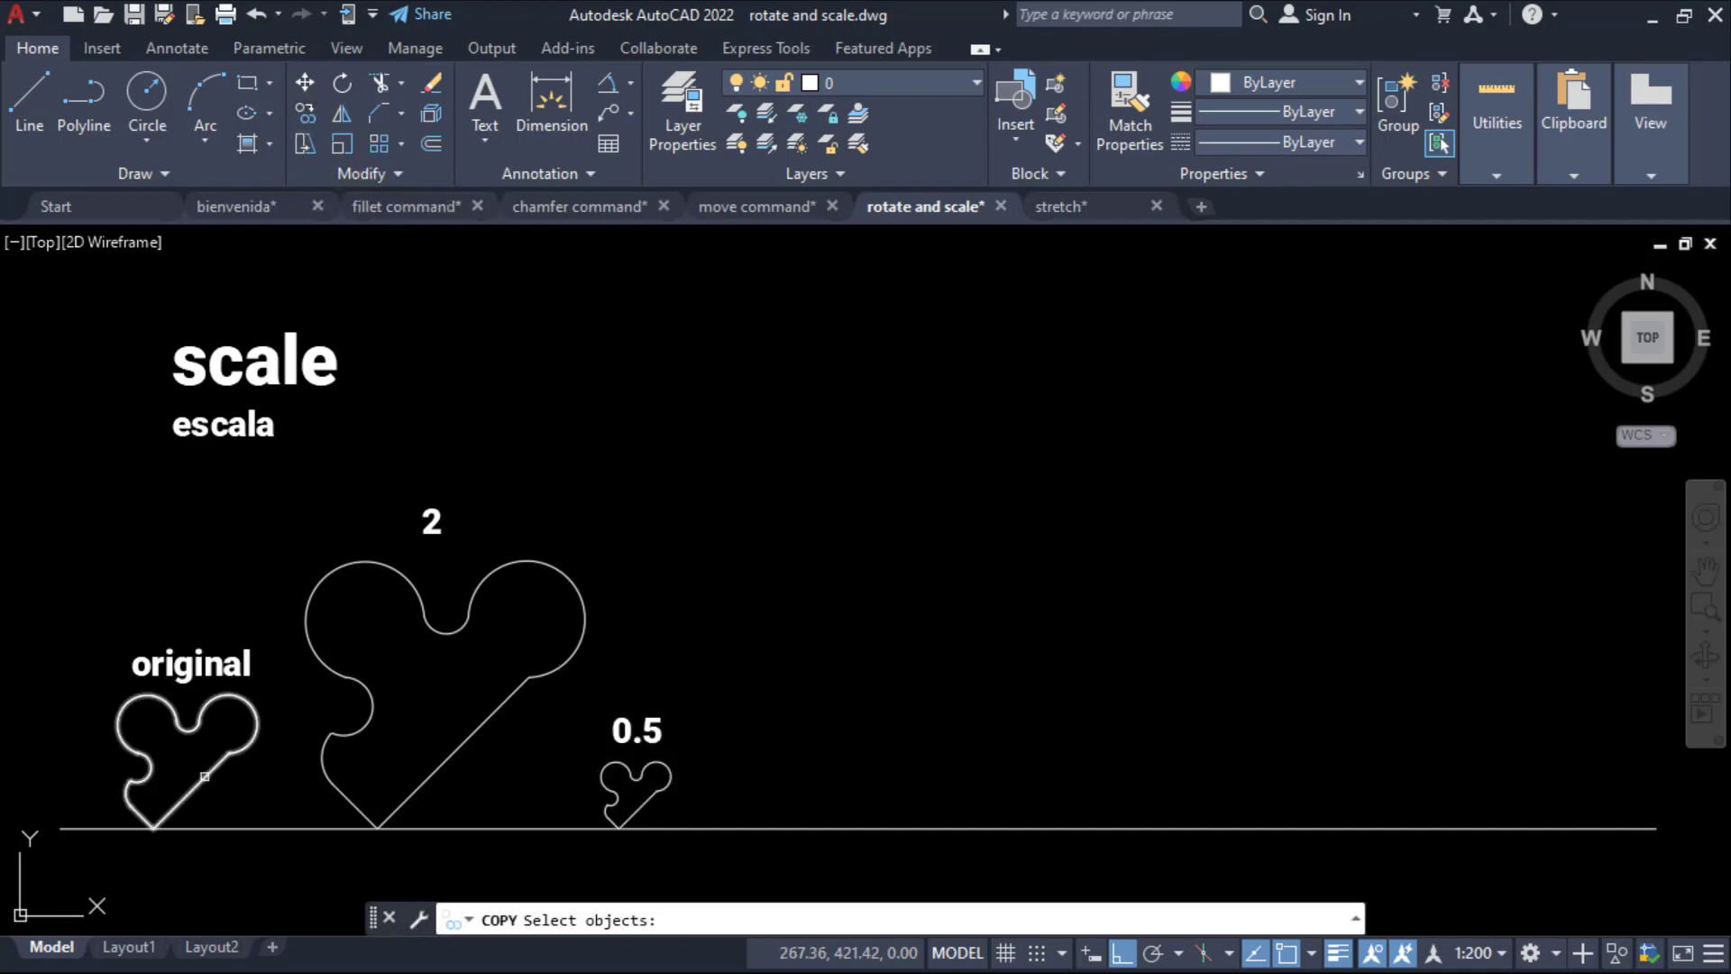
left_click(211, 780)
key("Return")
left_click(153, 827)
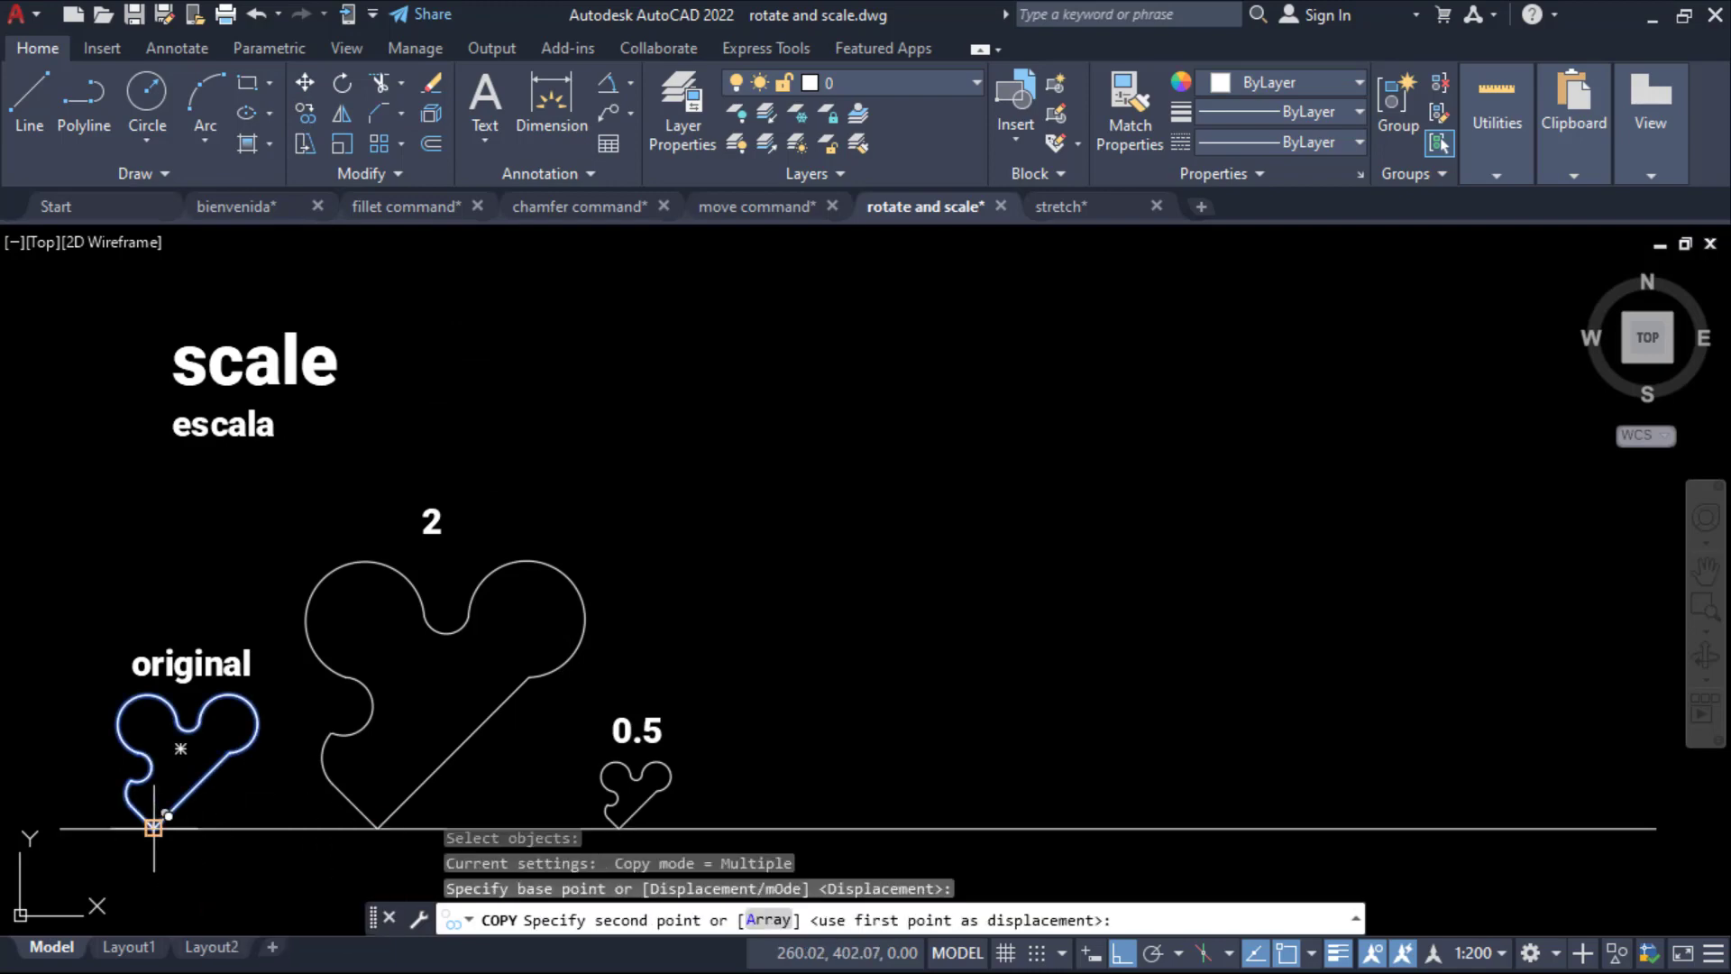
left_click(949, 827)
left_click(1216, 827)
left_click(1483, 827)
key("Return")
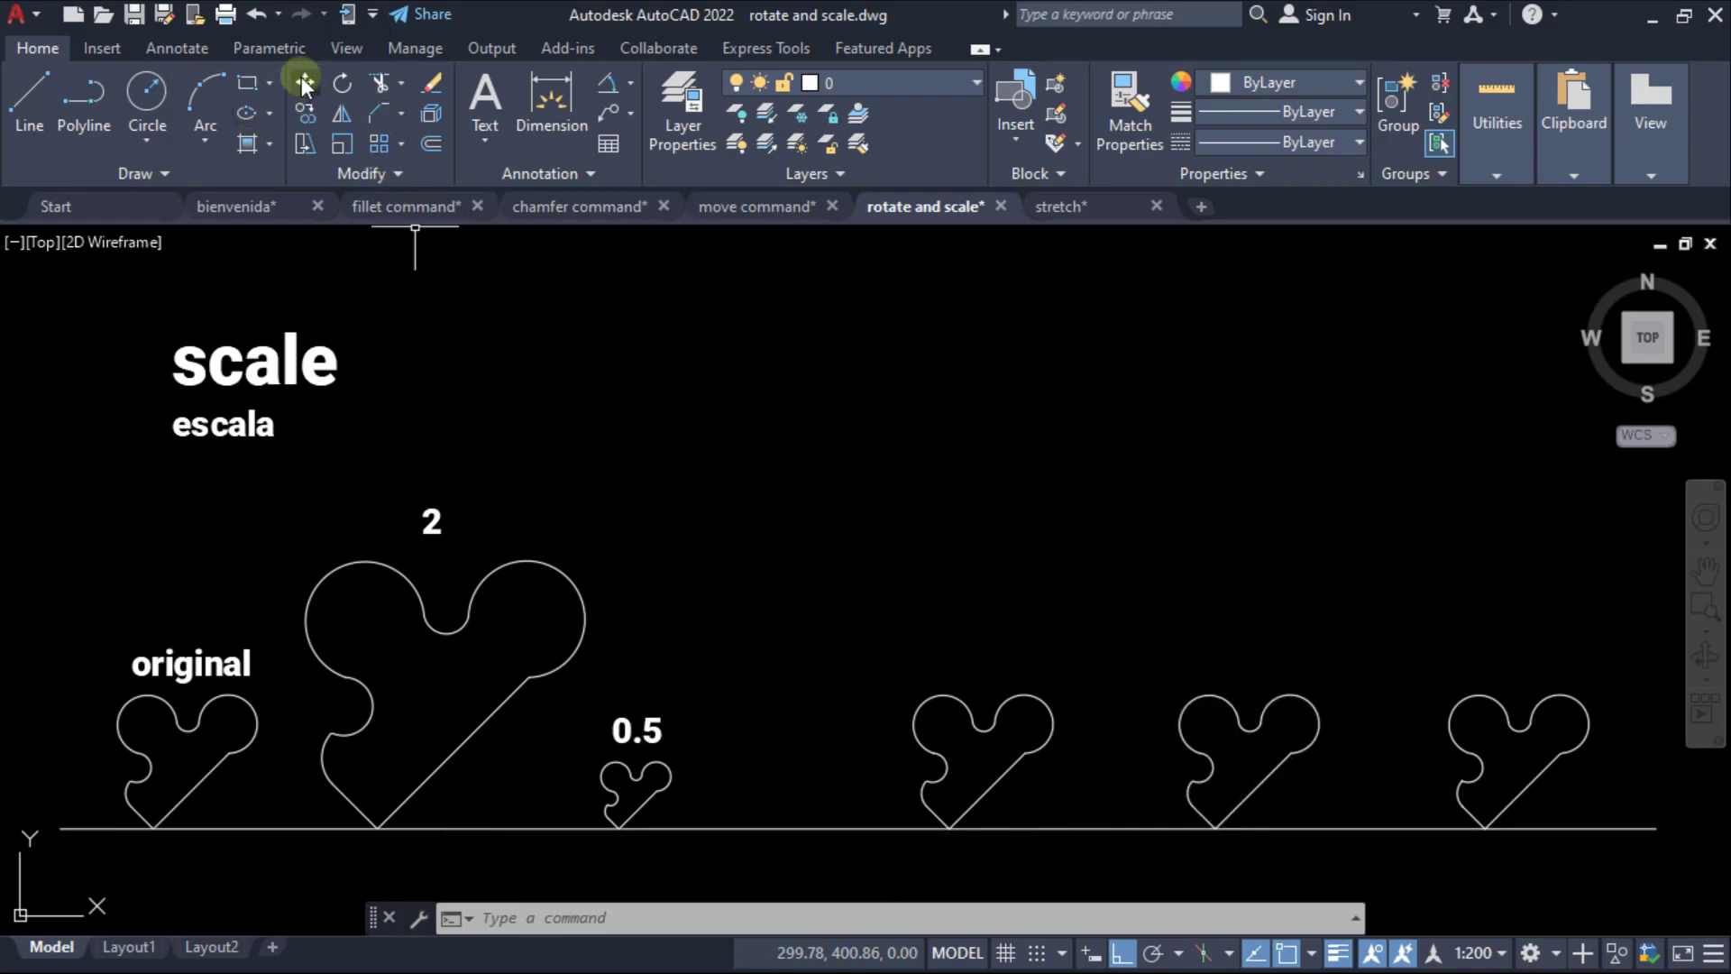
Scale the middle of the three unlabelled copies of the original shape by factor 2 about its bottom tip.
left_click(341, 142)
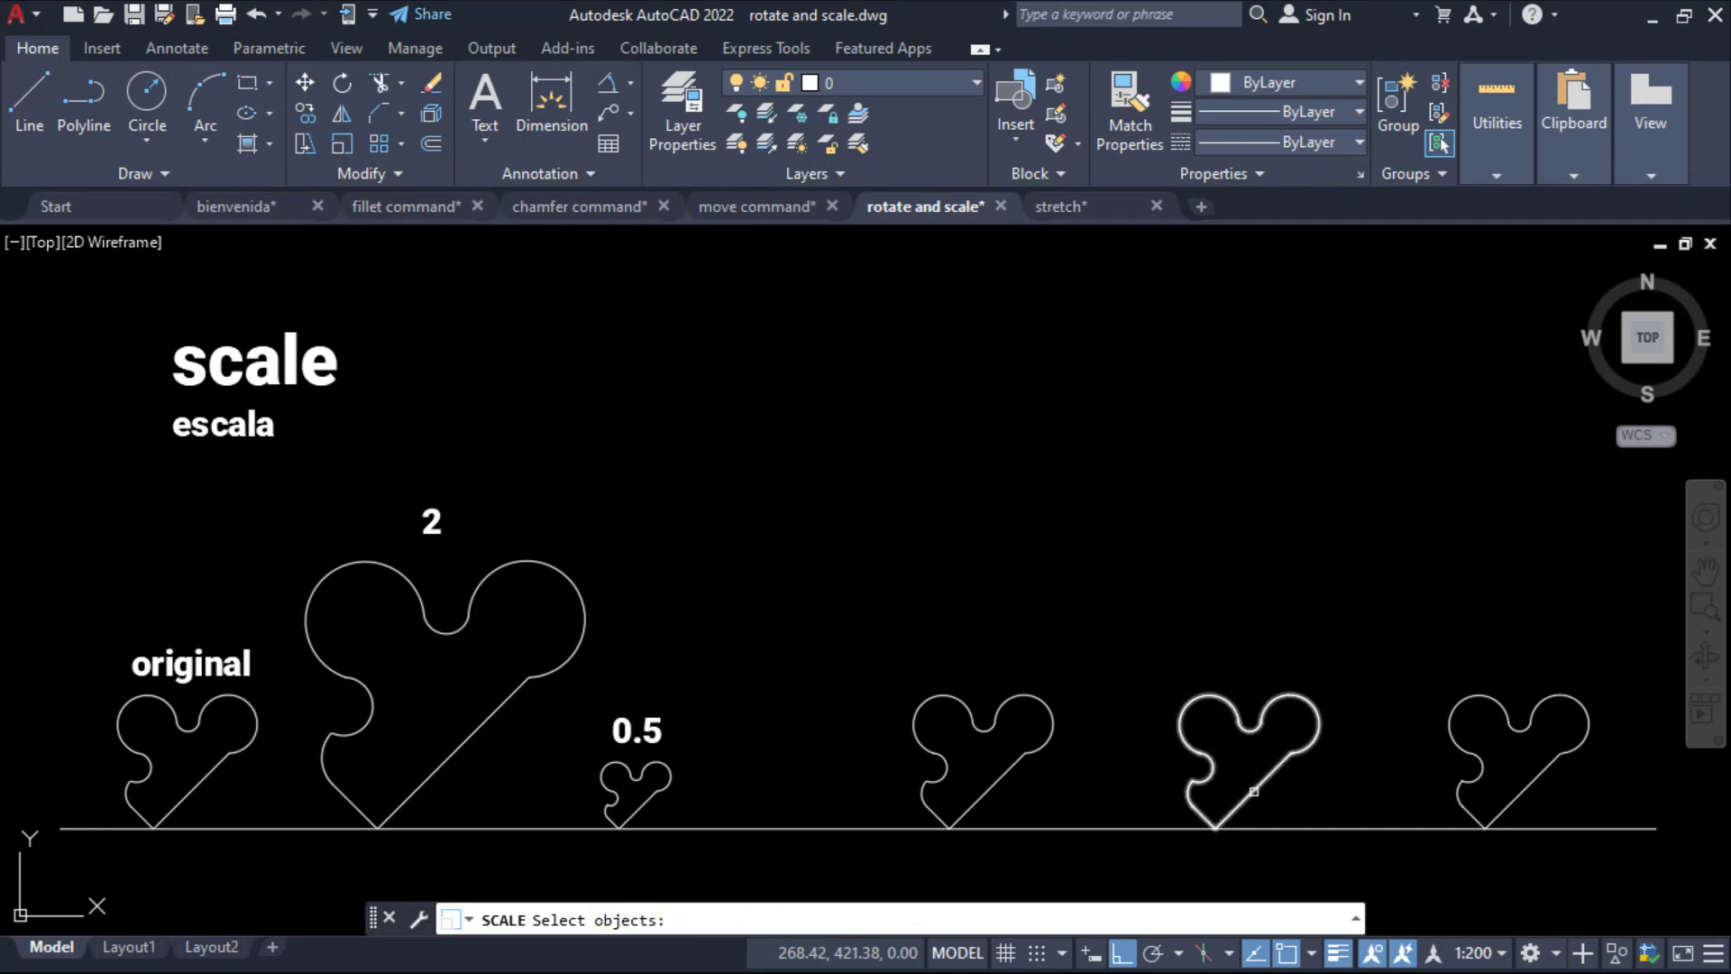
left_click(1251, 799)
key("Return")
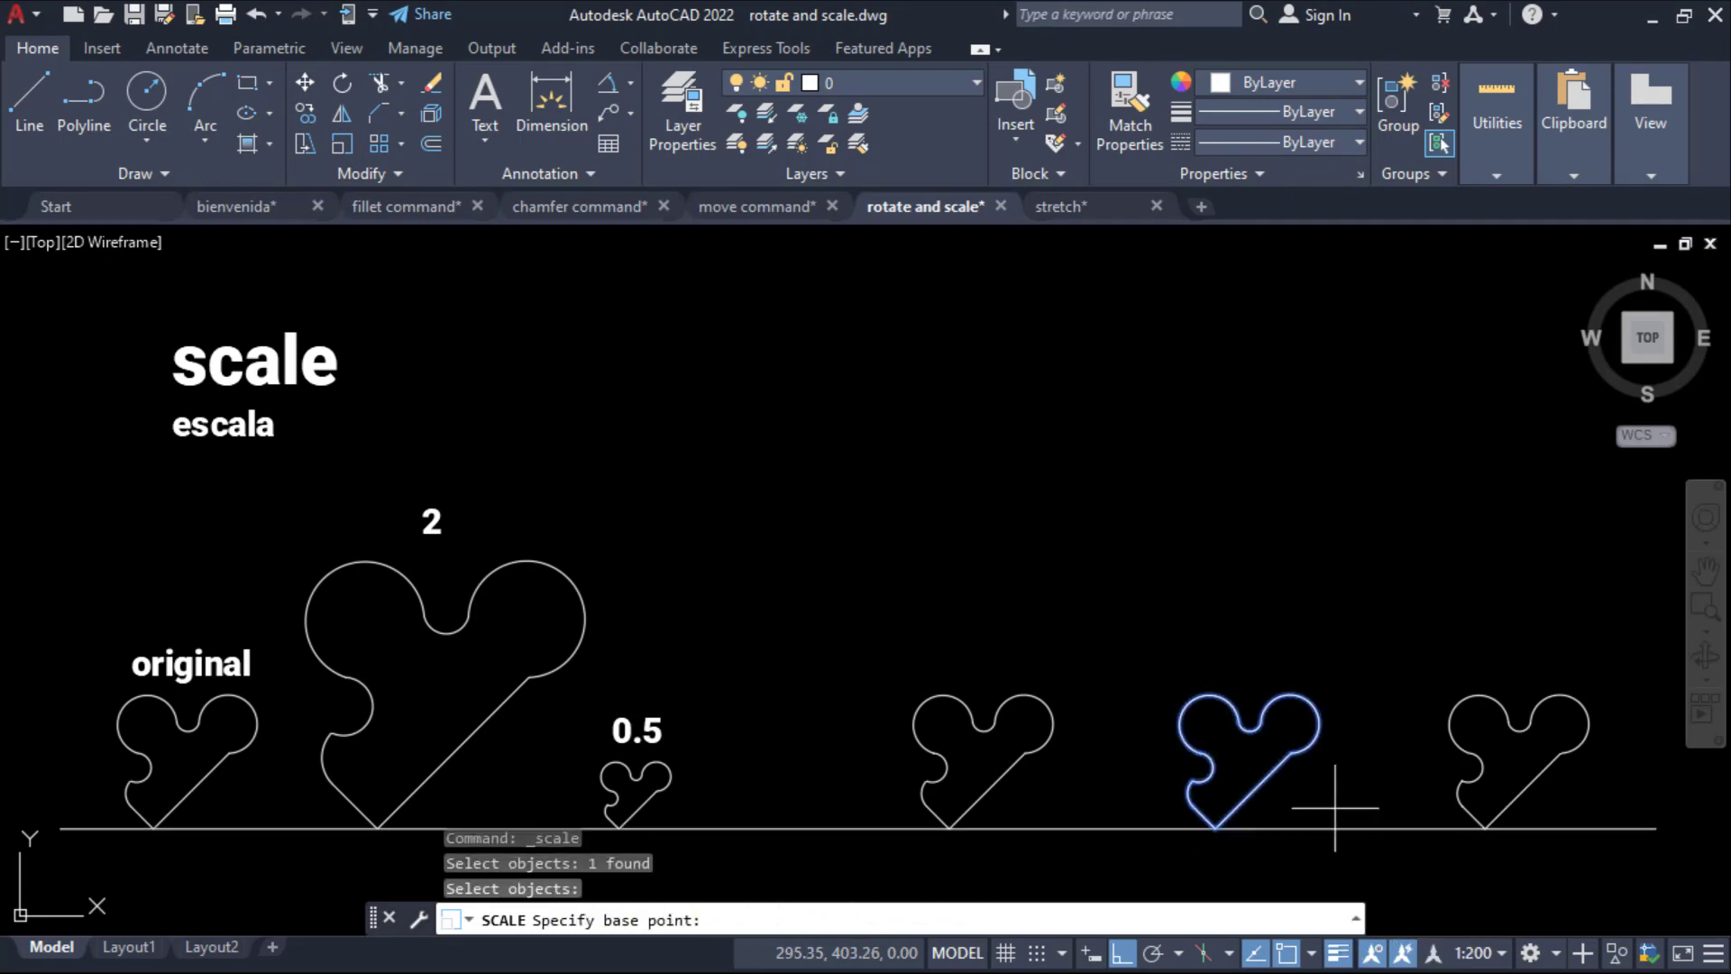
left_click(1216, 828)
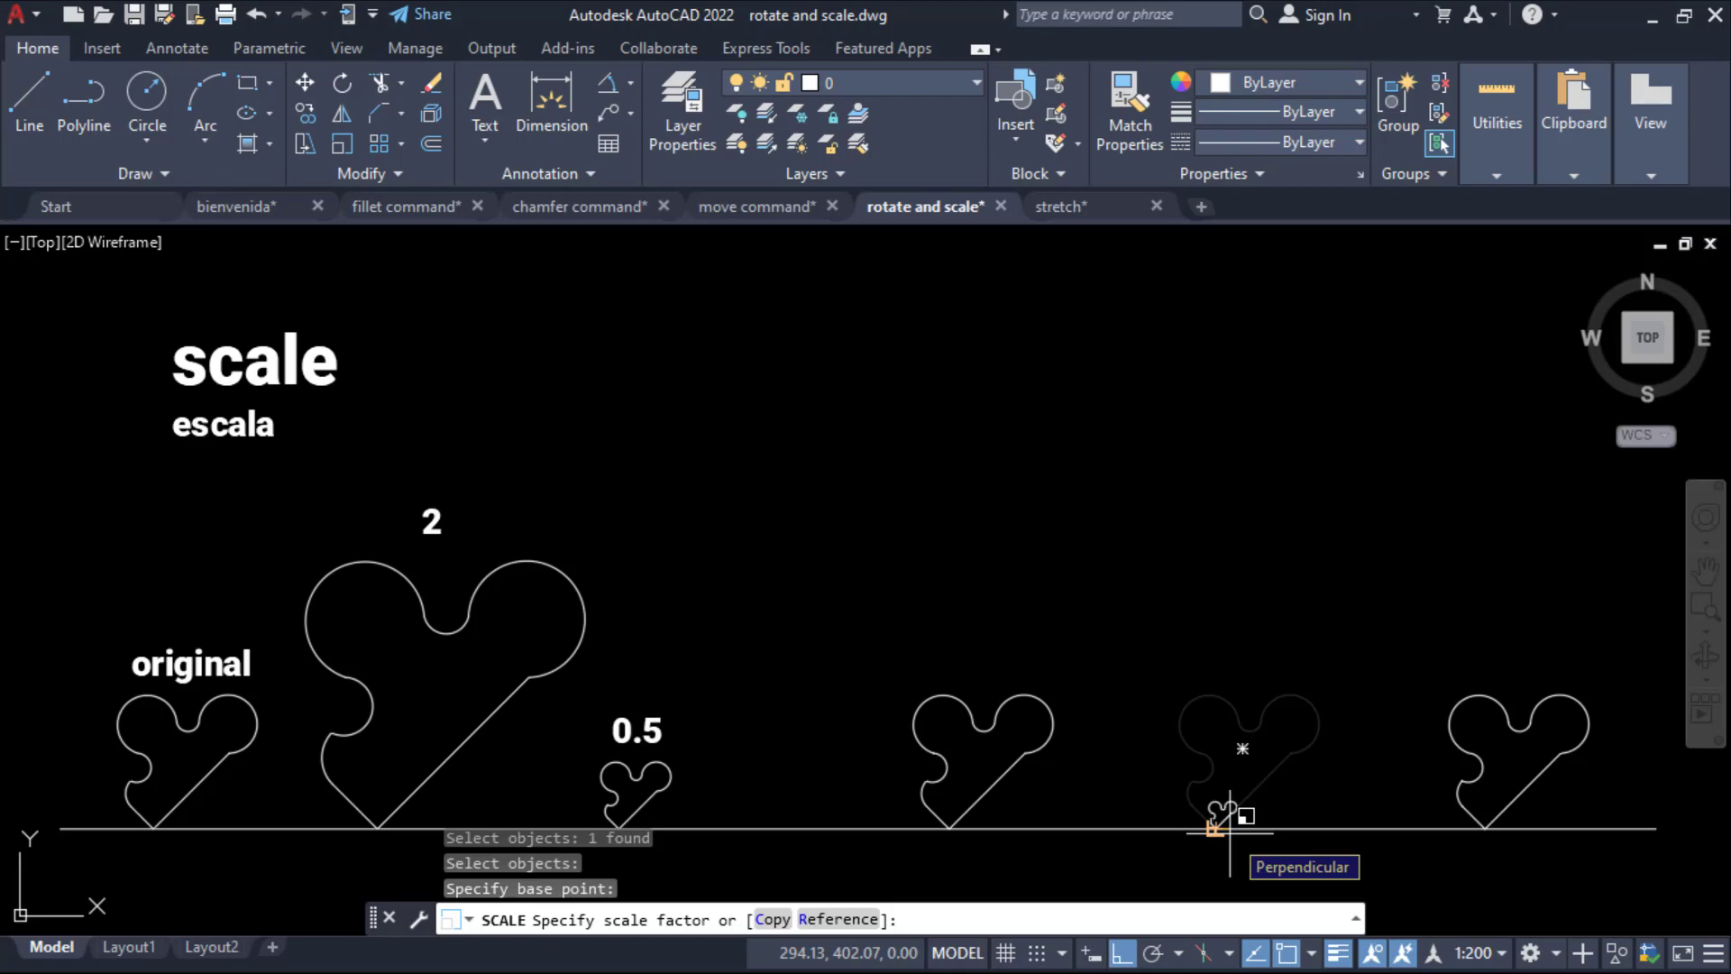
type("2")
key("Return")
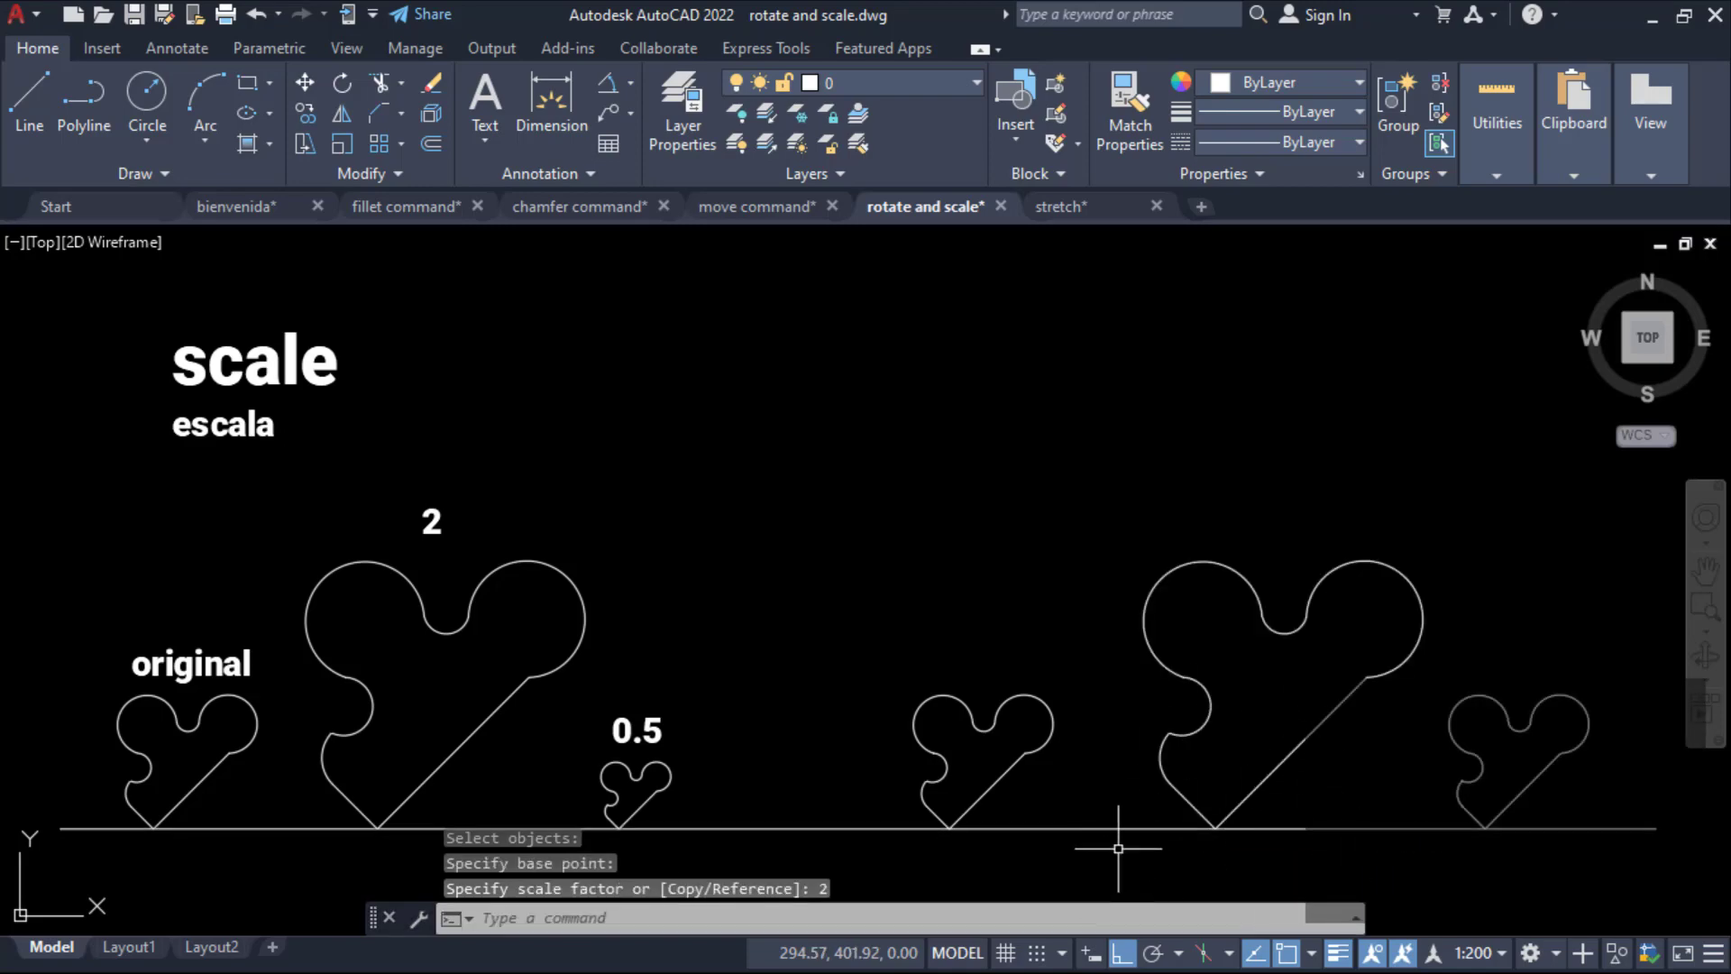
middle_click_drag(1141, 849, 1120, 847)
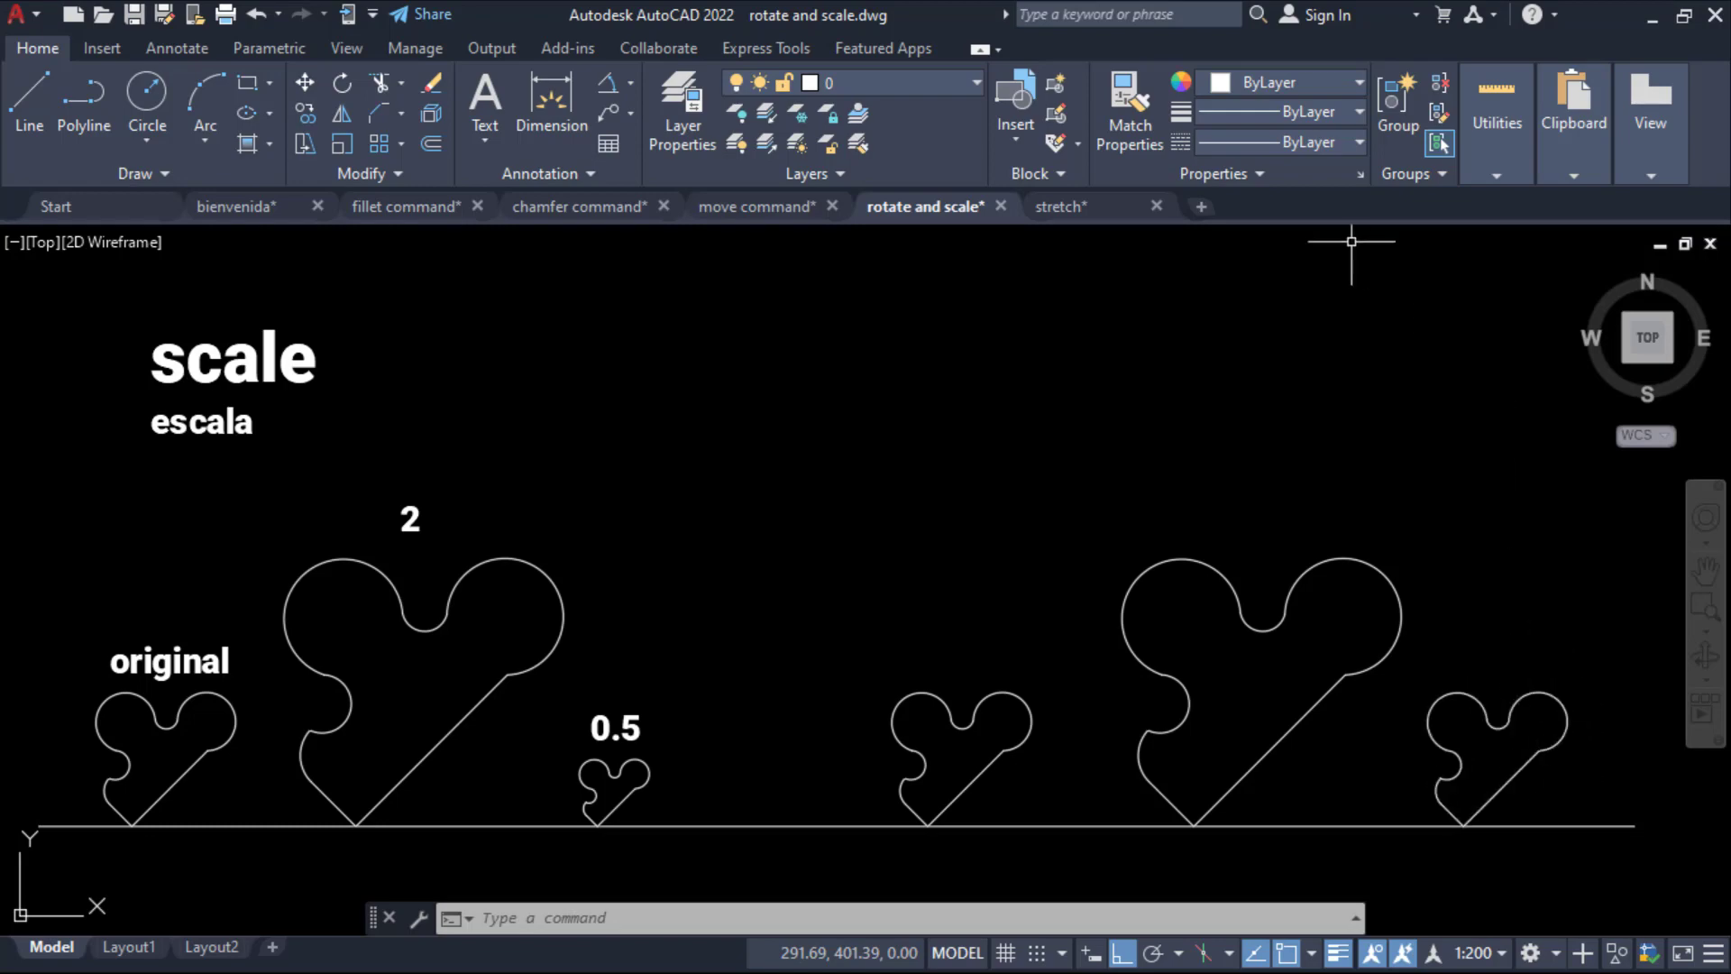
Scale the rightmost copy of the original shape by factor 0.5 about its bottom tip on the baseline.
left_click(341, 143)
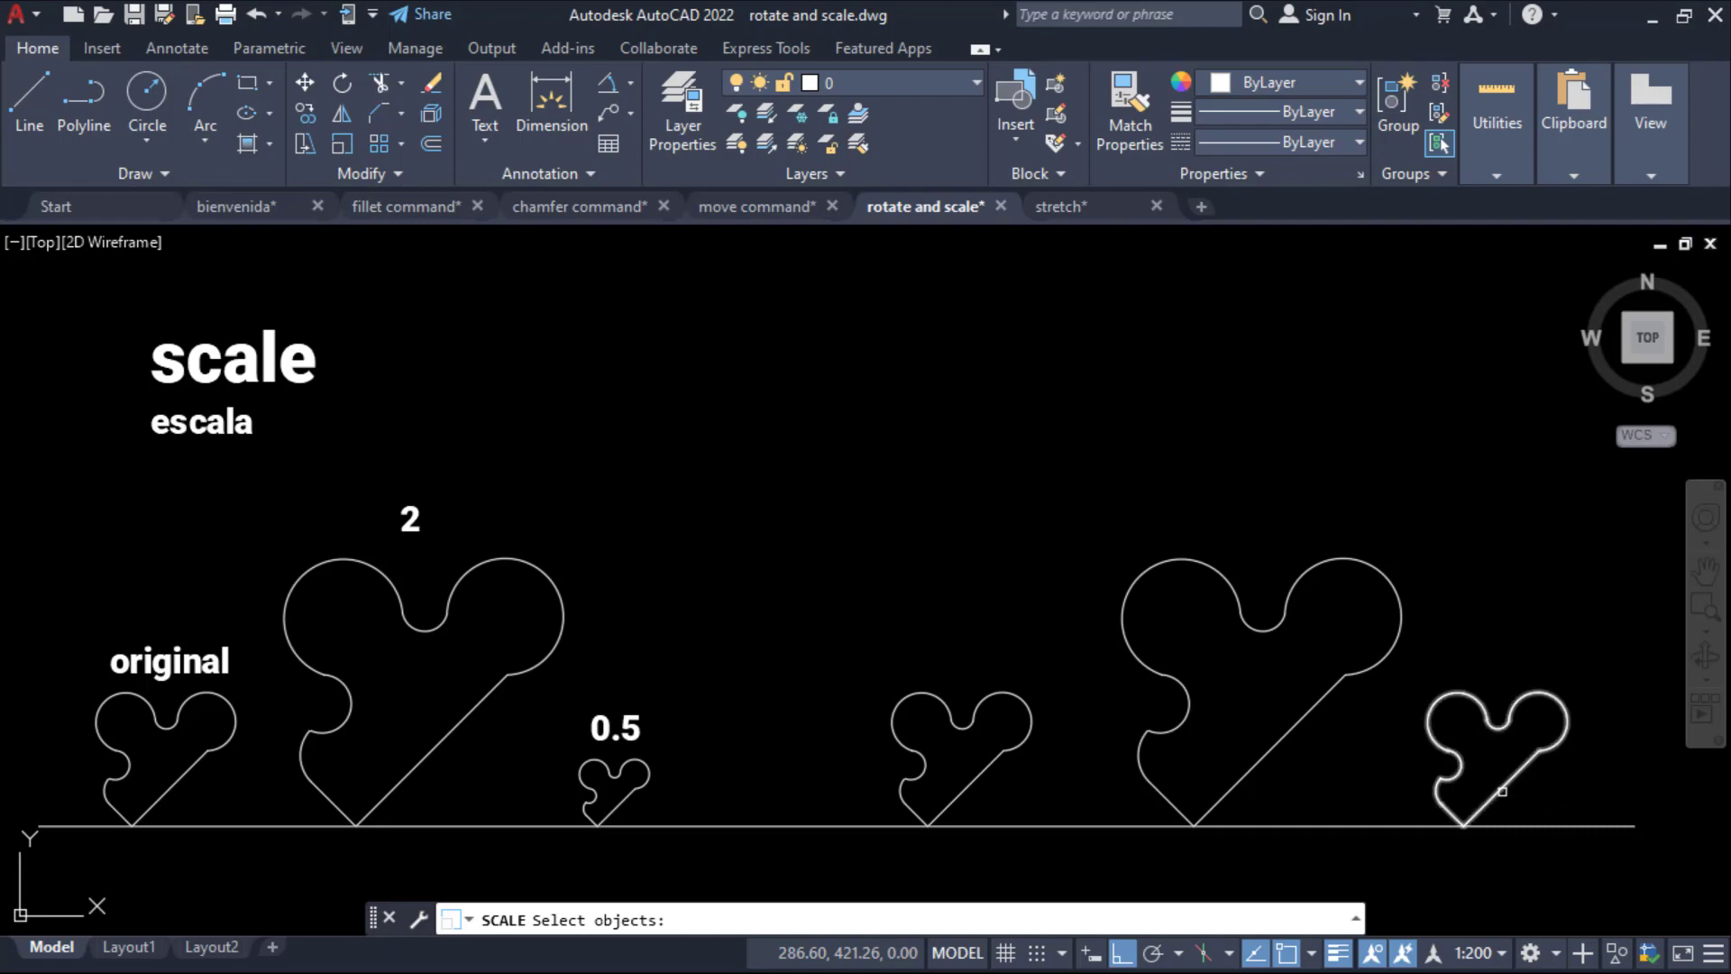
left_click(1502, 791)
key("Return")
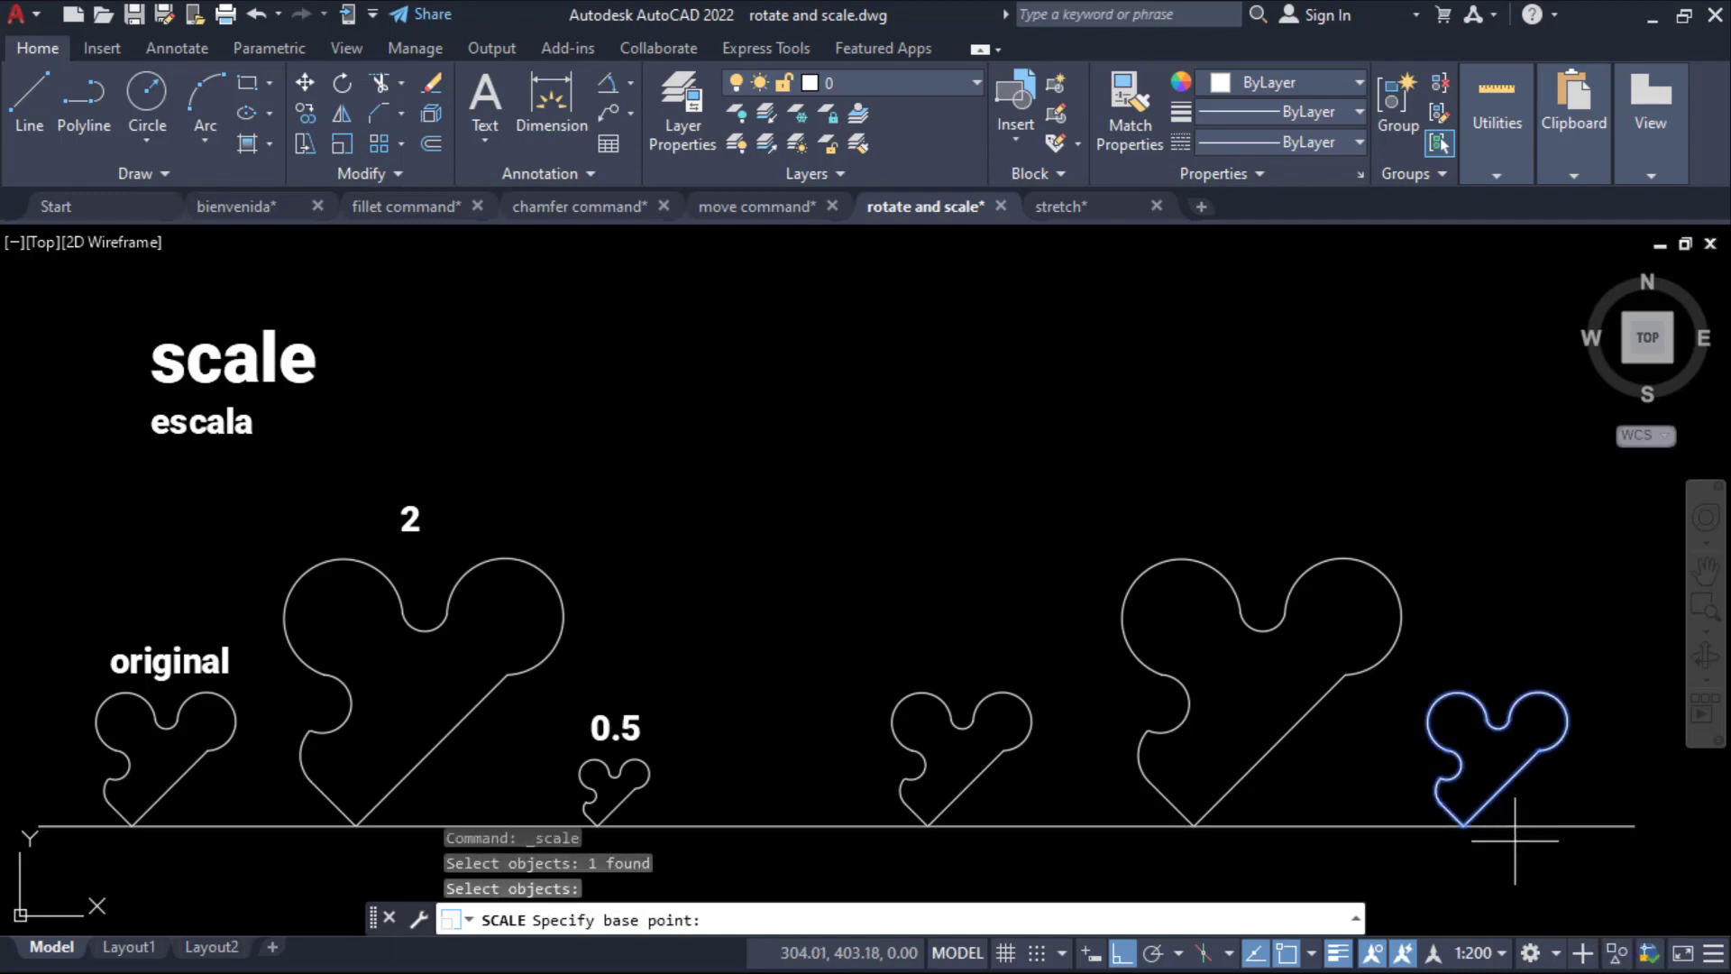
left_click(1464, 828)
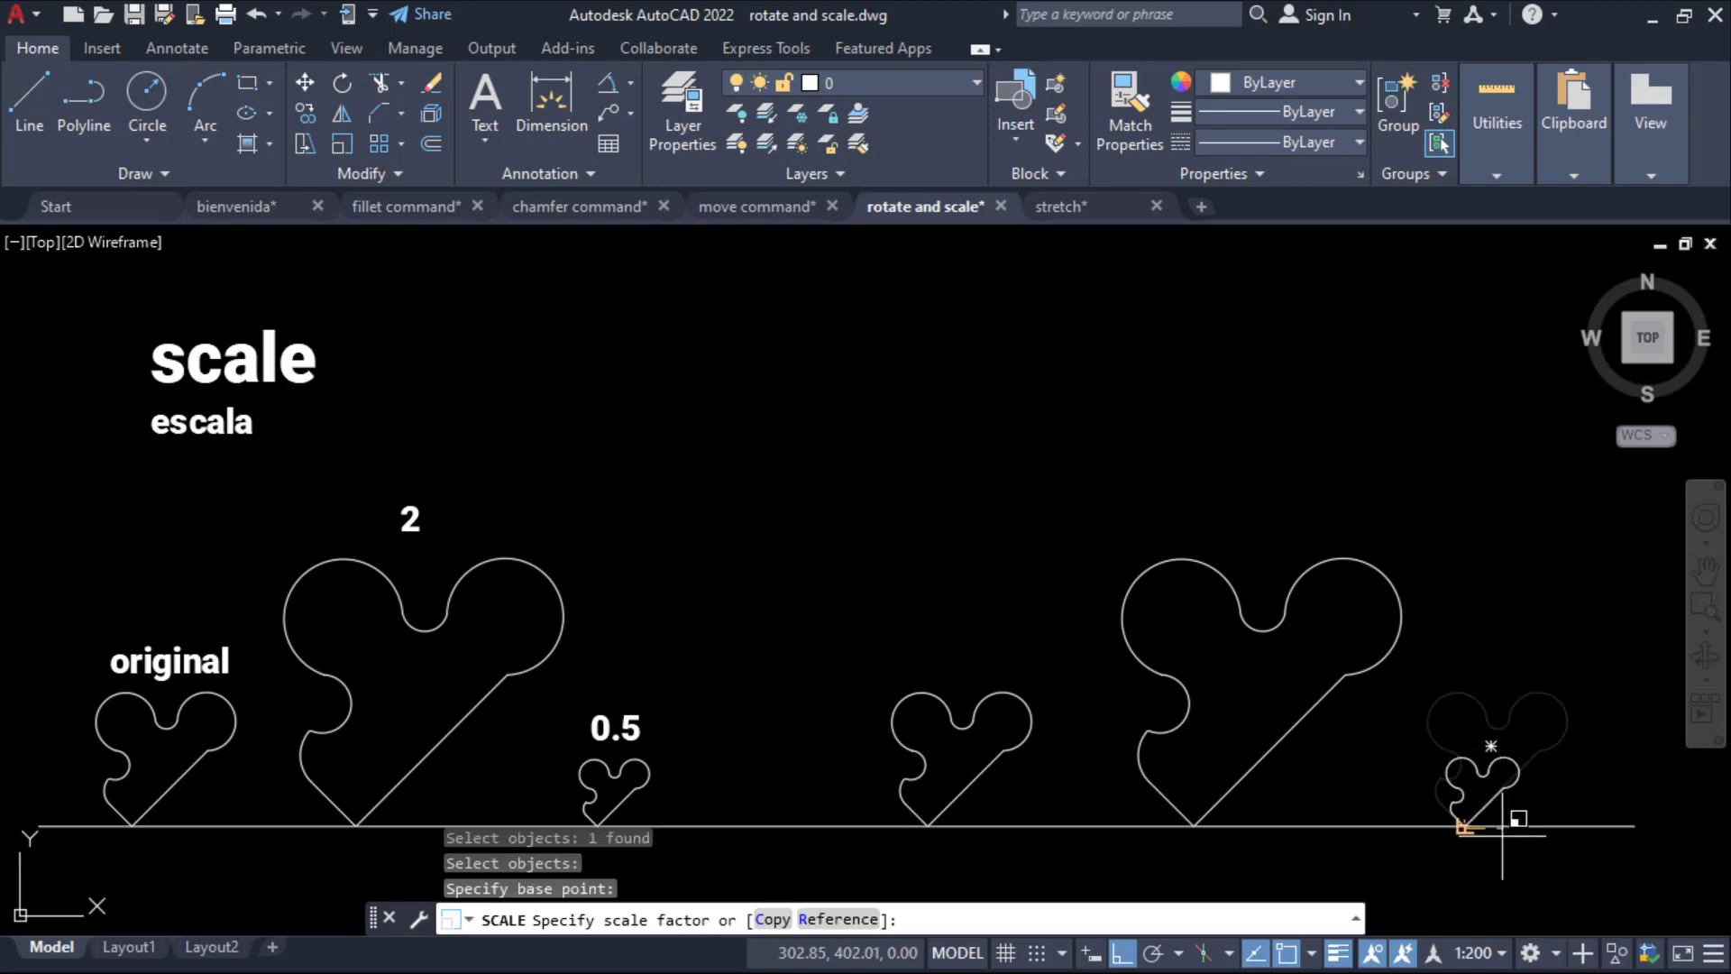
type(".5")
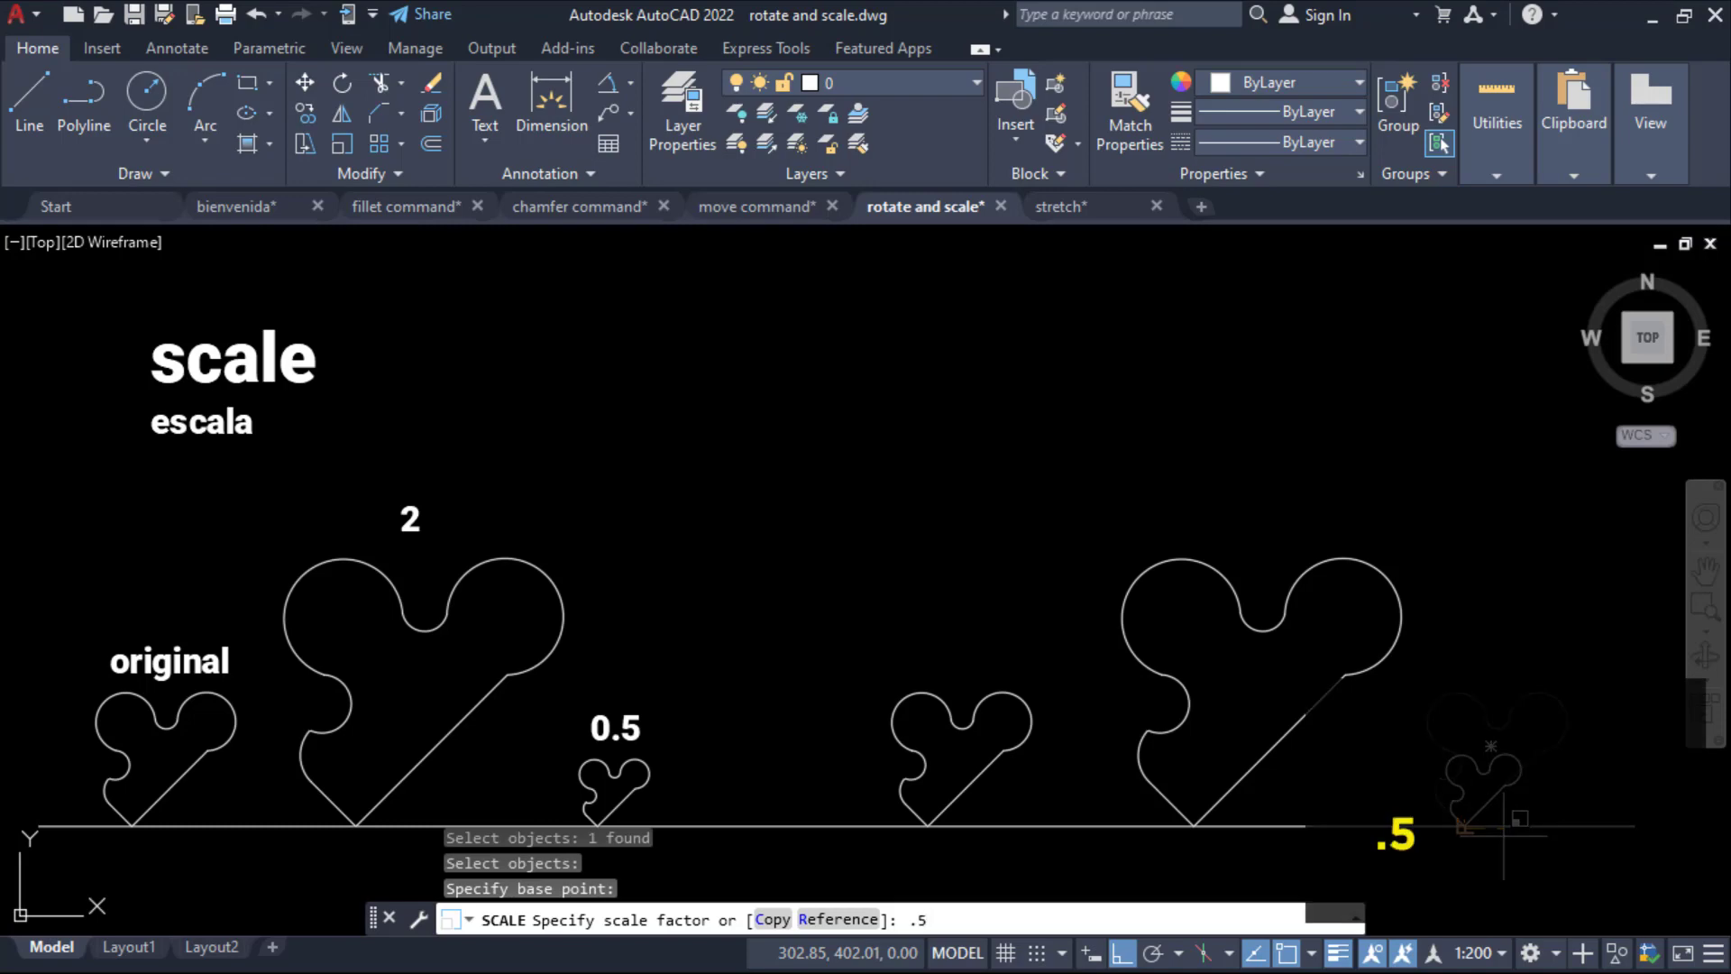
key("Return")
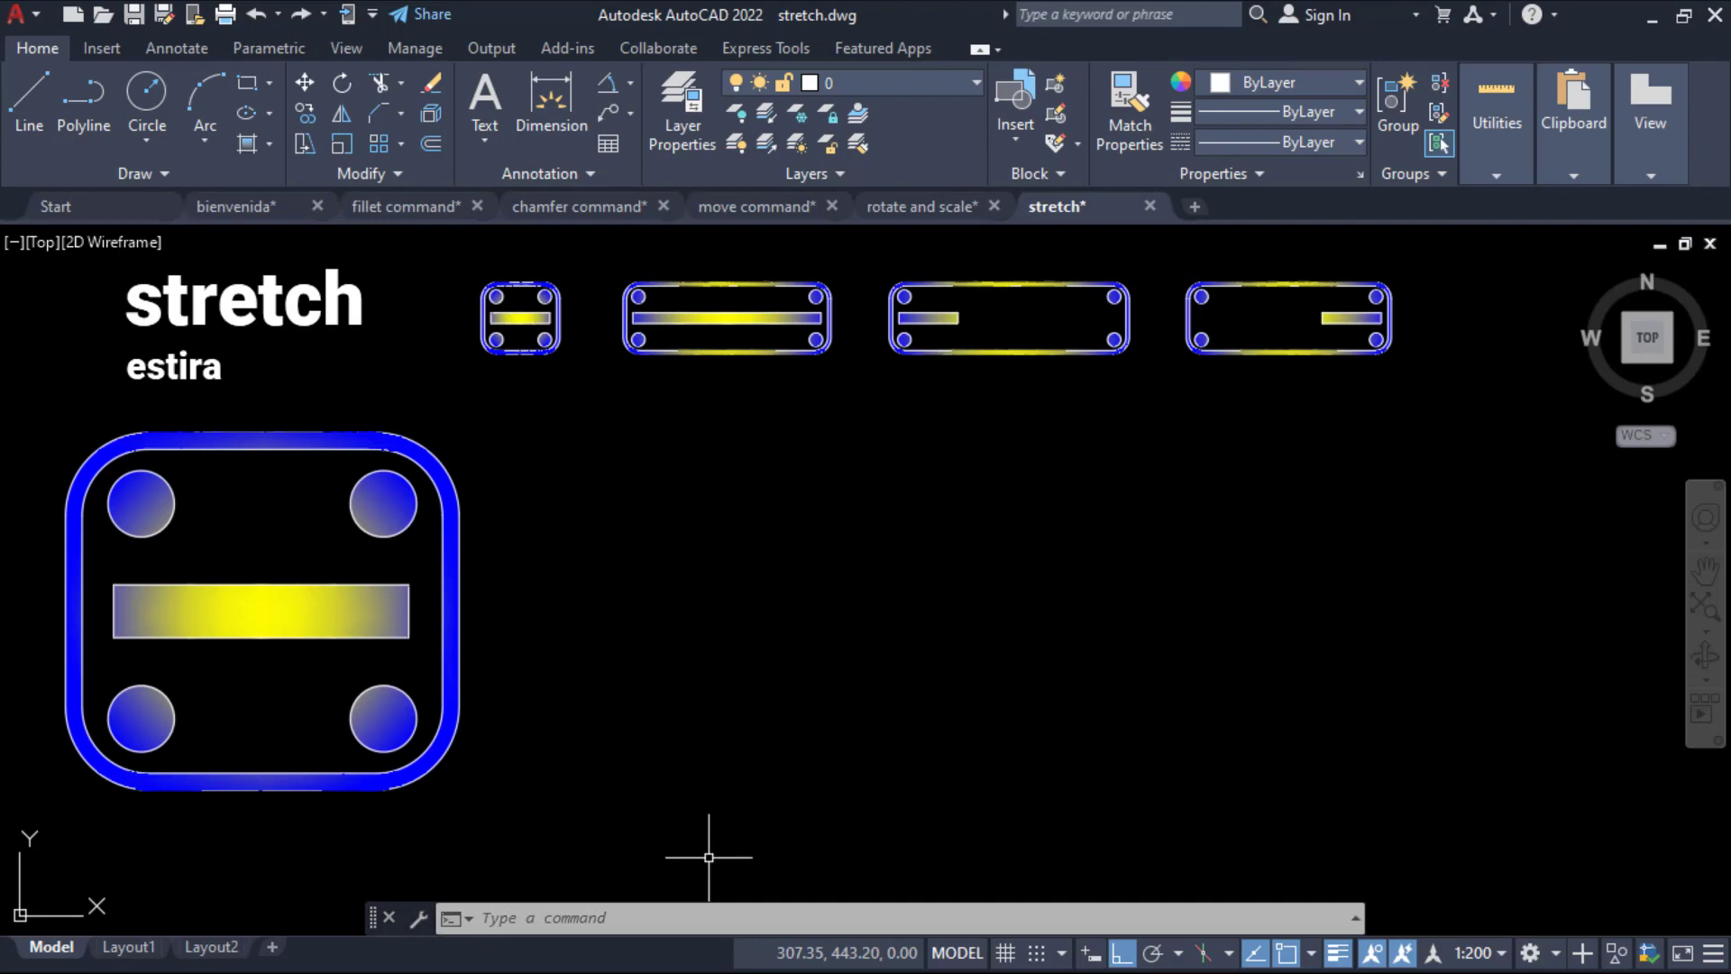
Try stretching the large rounded plate's right half, including the yellow bar, horizontally to about three times its width, and undo the stretch.
type("str")
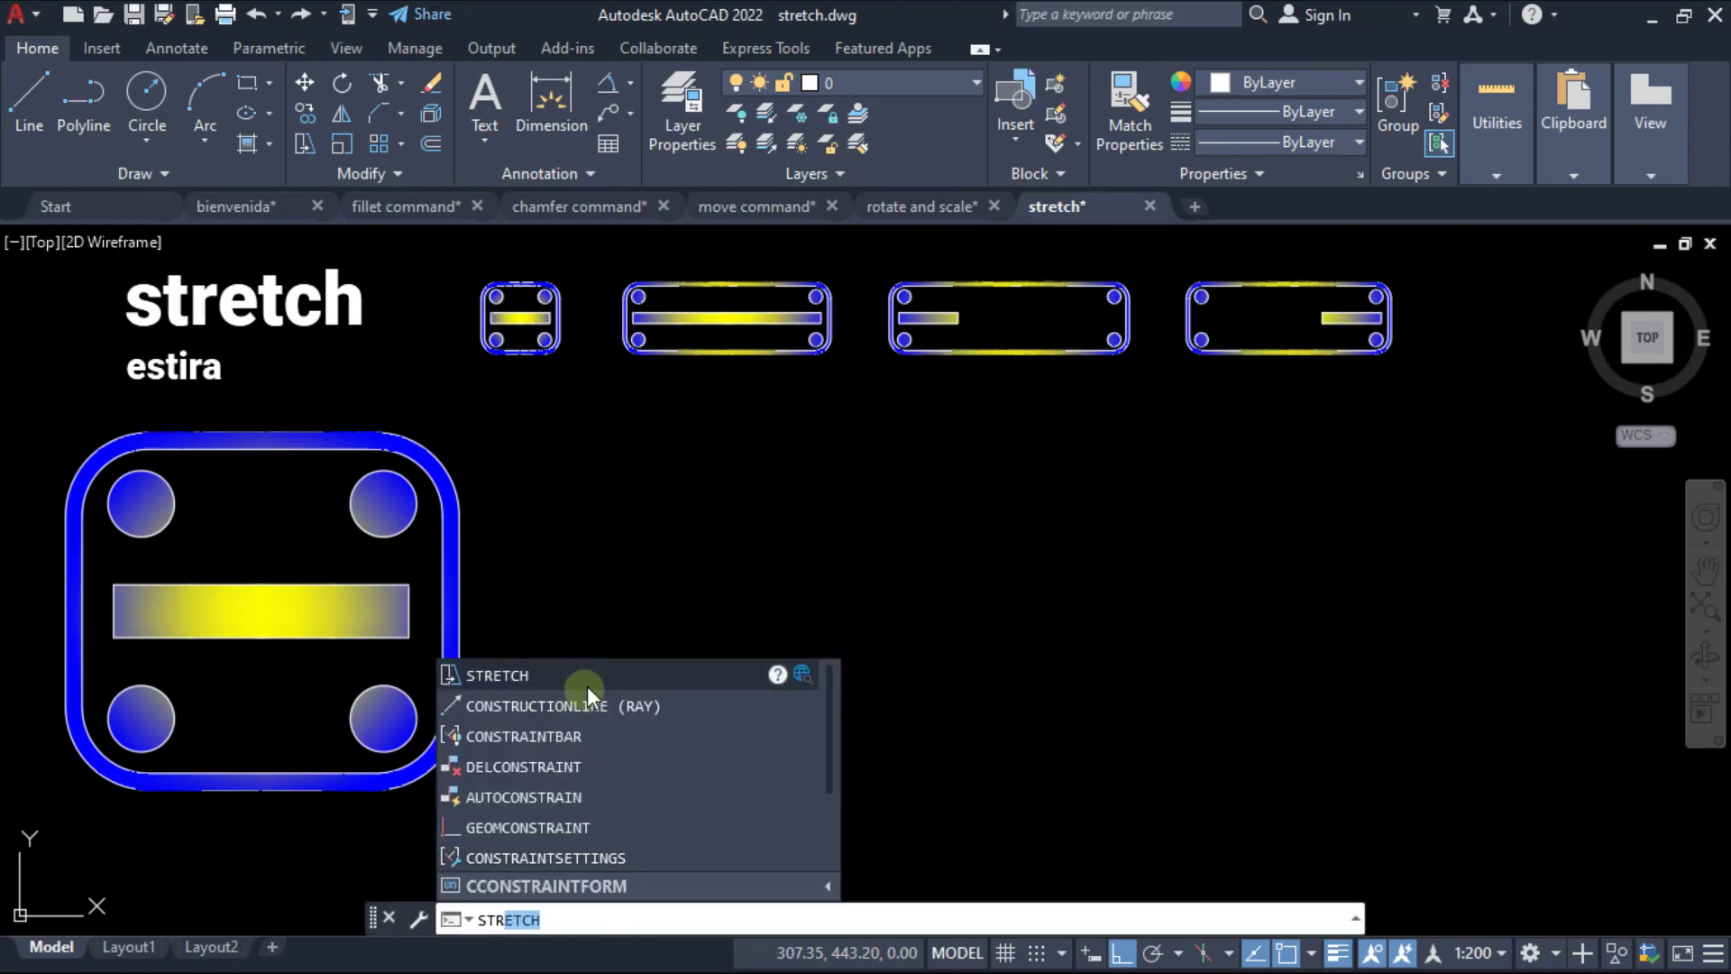
key("Escape")
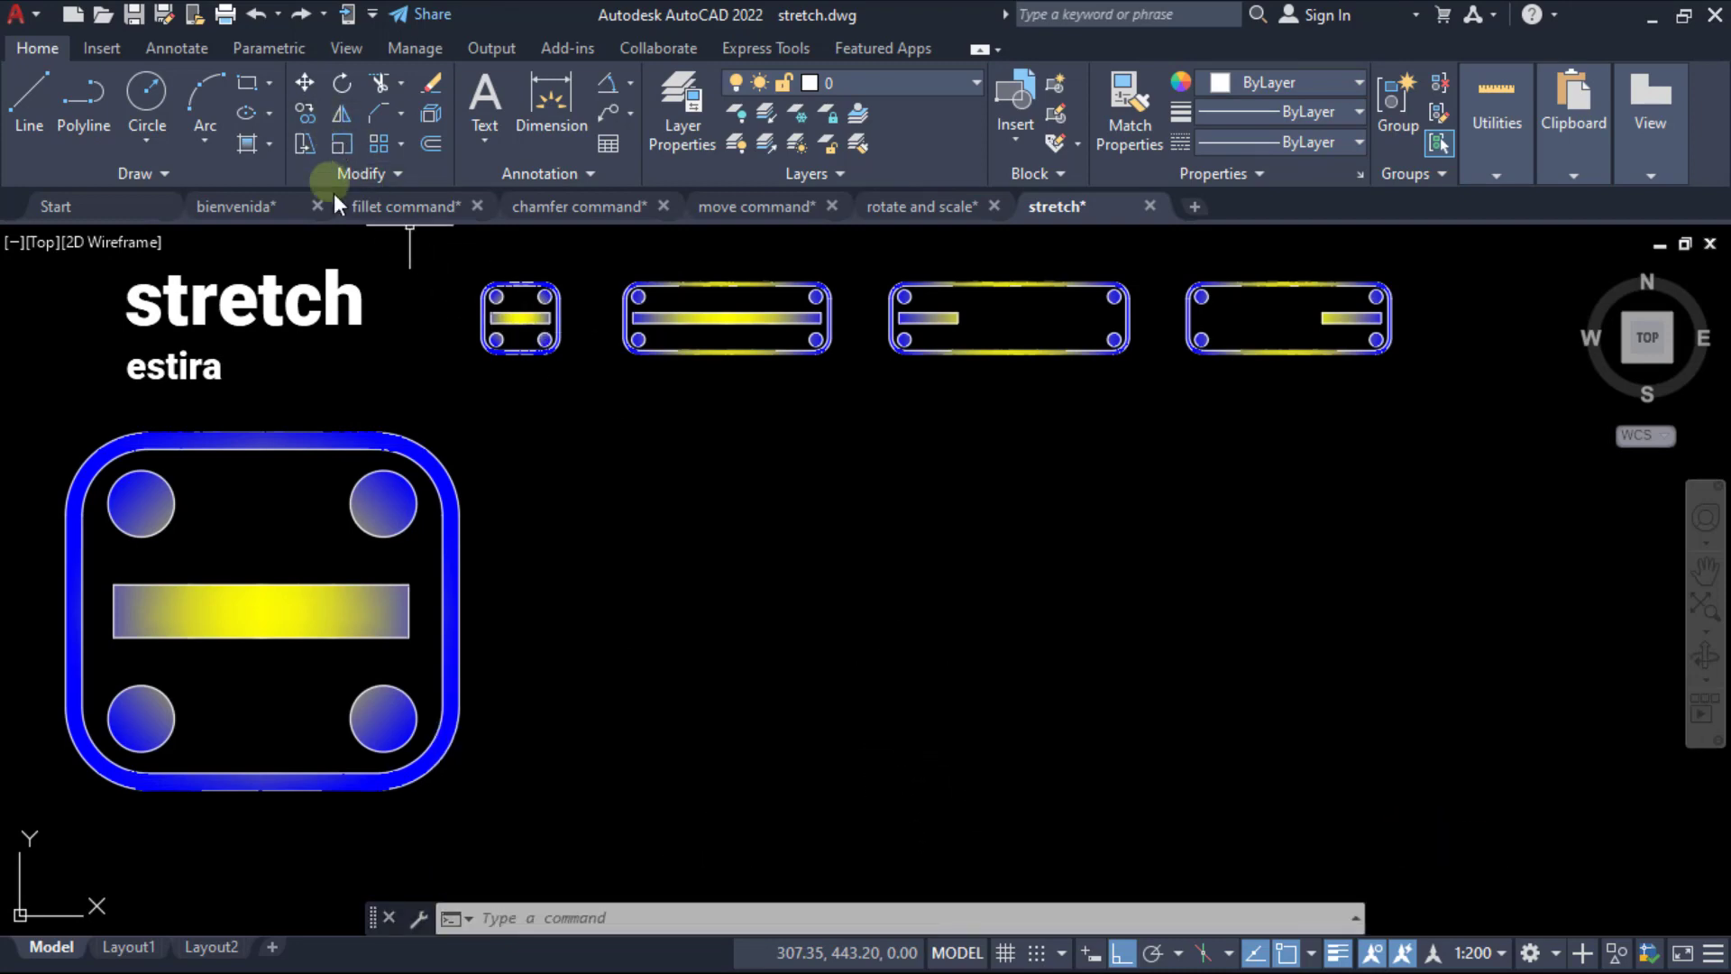
left_click(786, 849)
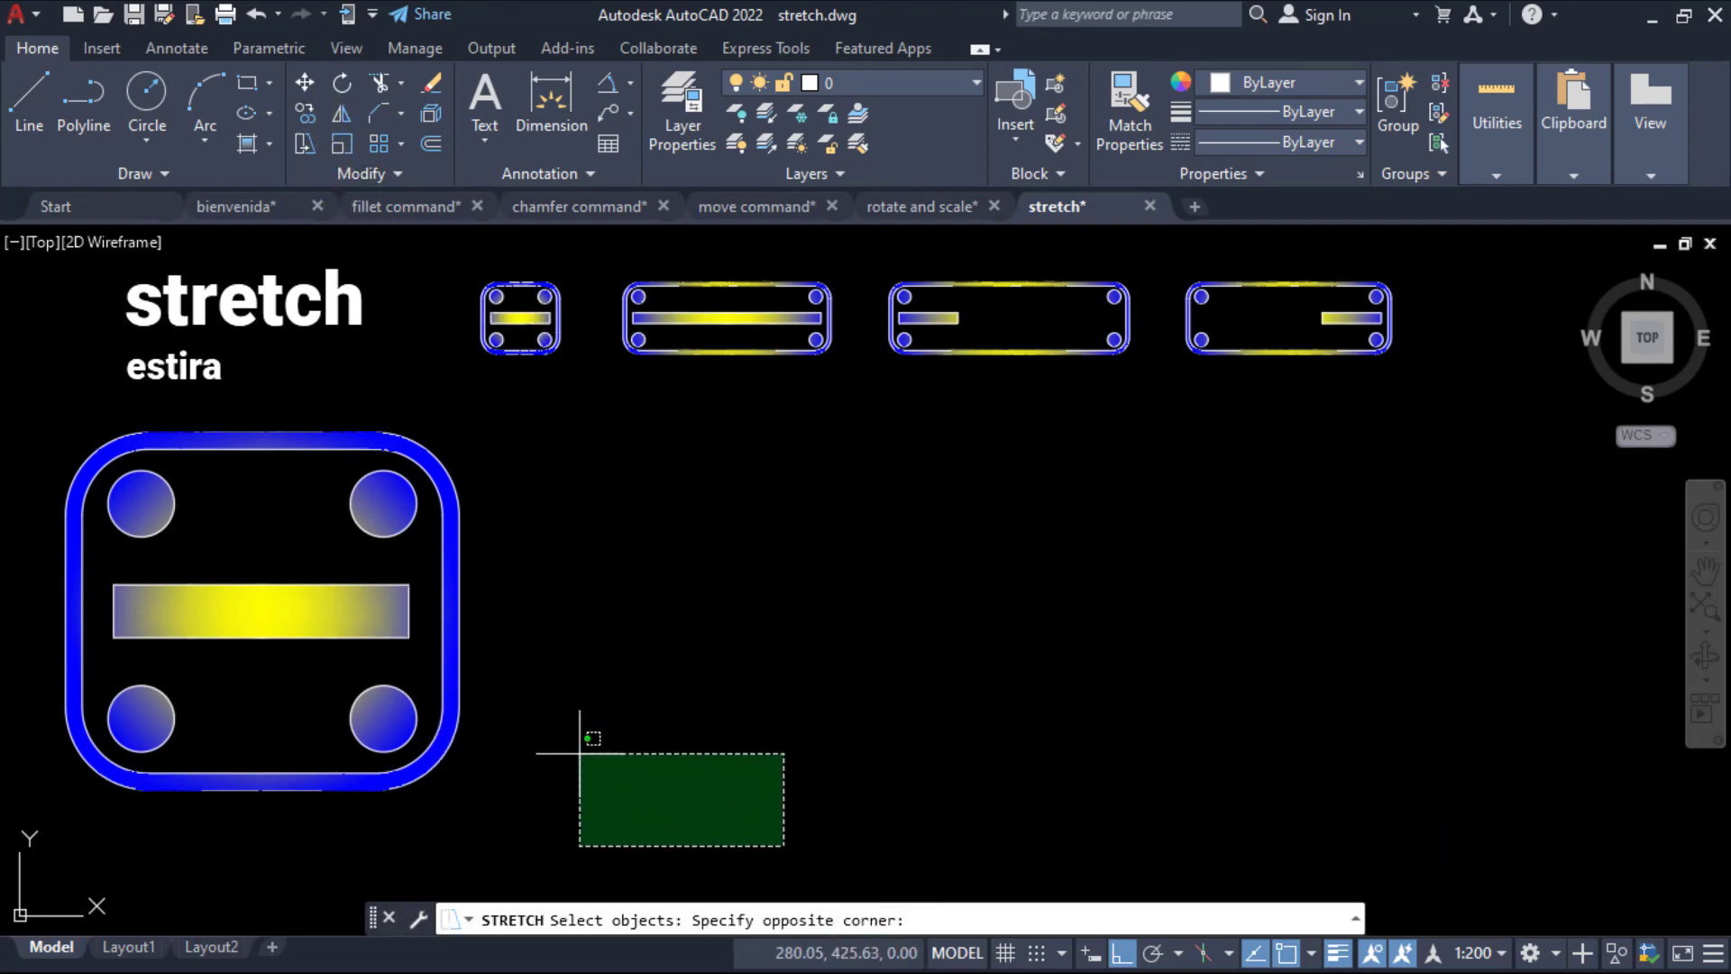
left_click(294, 389)
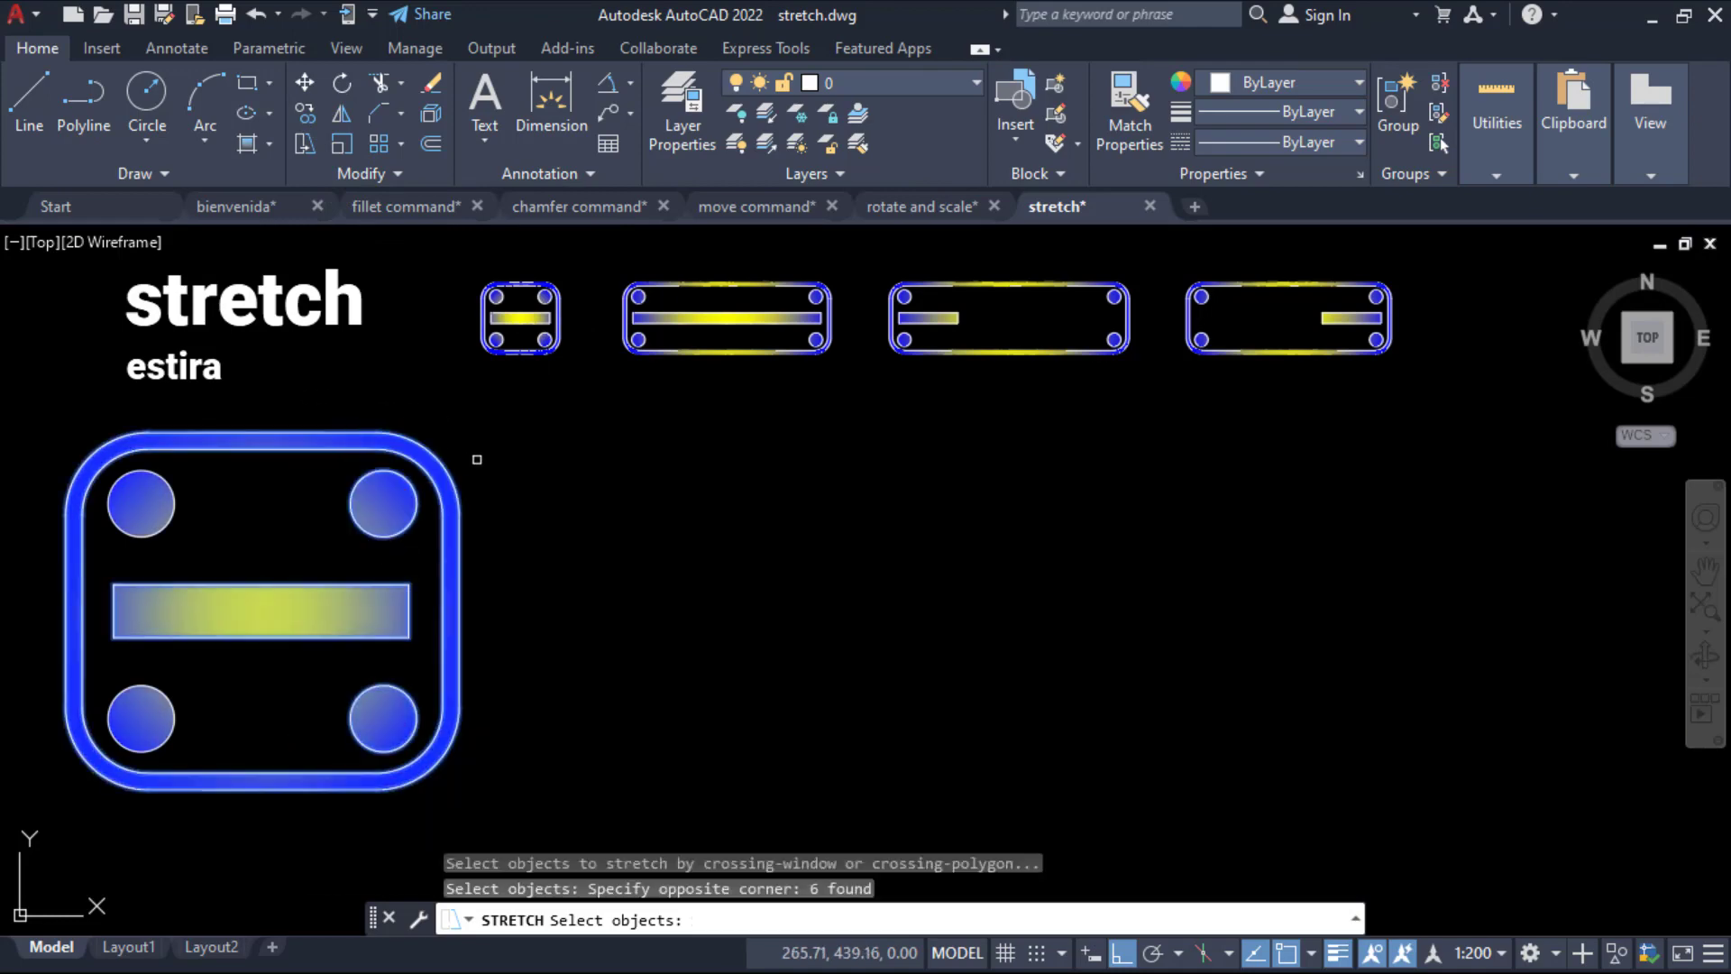
right_click(495, 808)
left_click(488, 811)
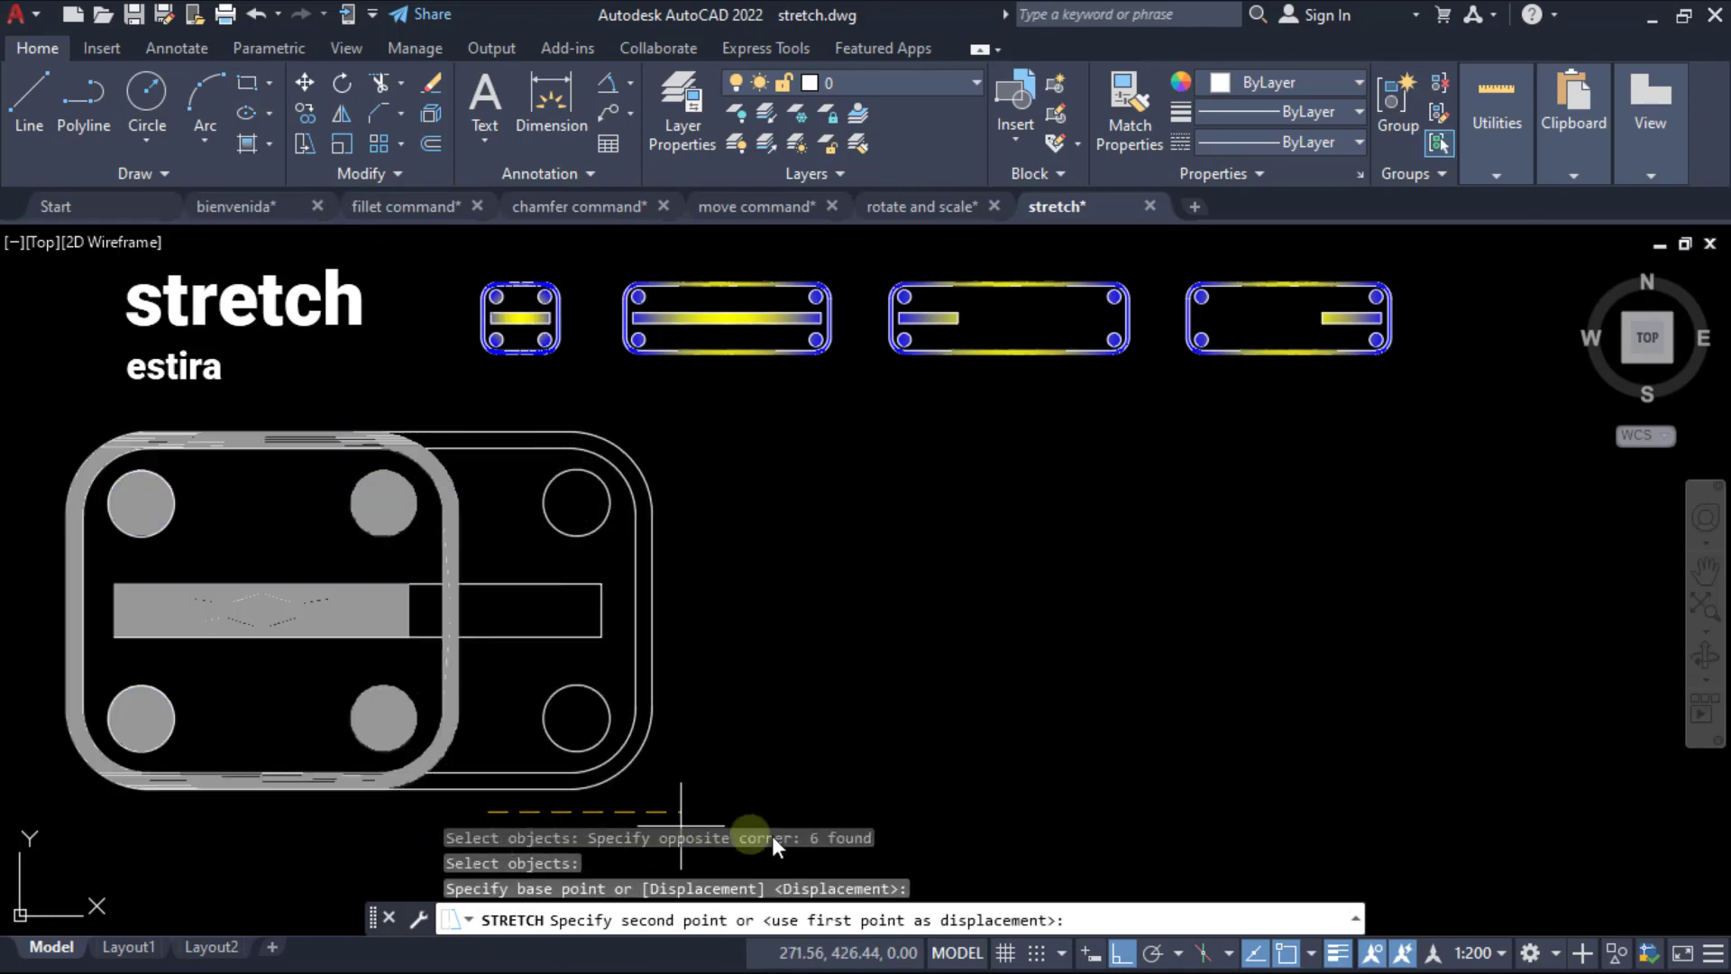
left_click(1306, 831)
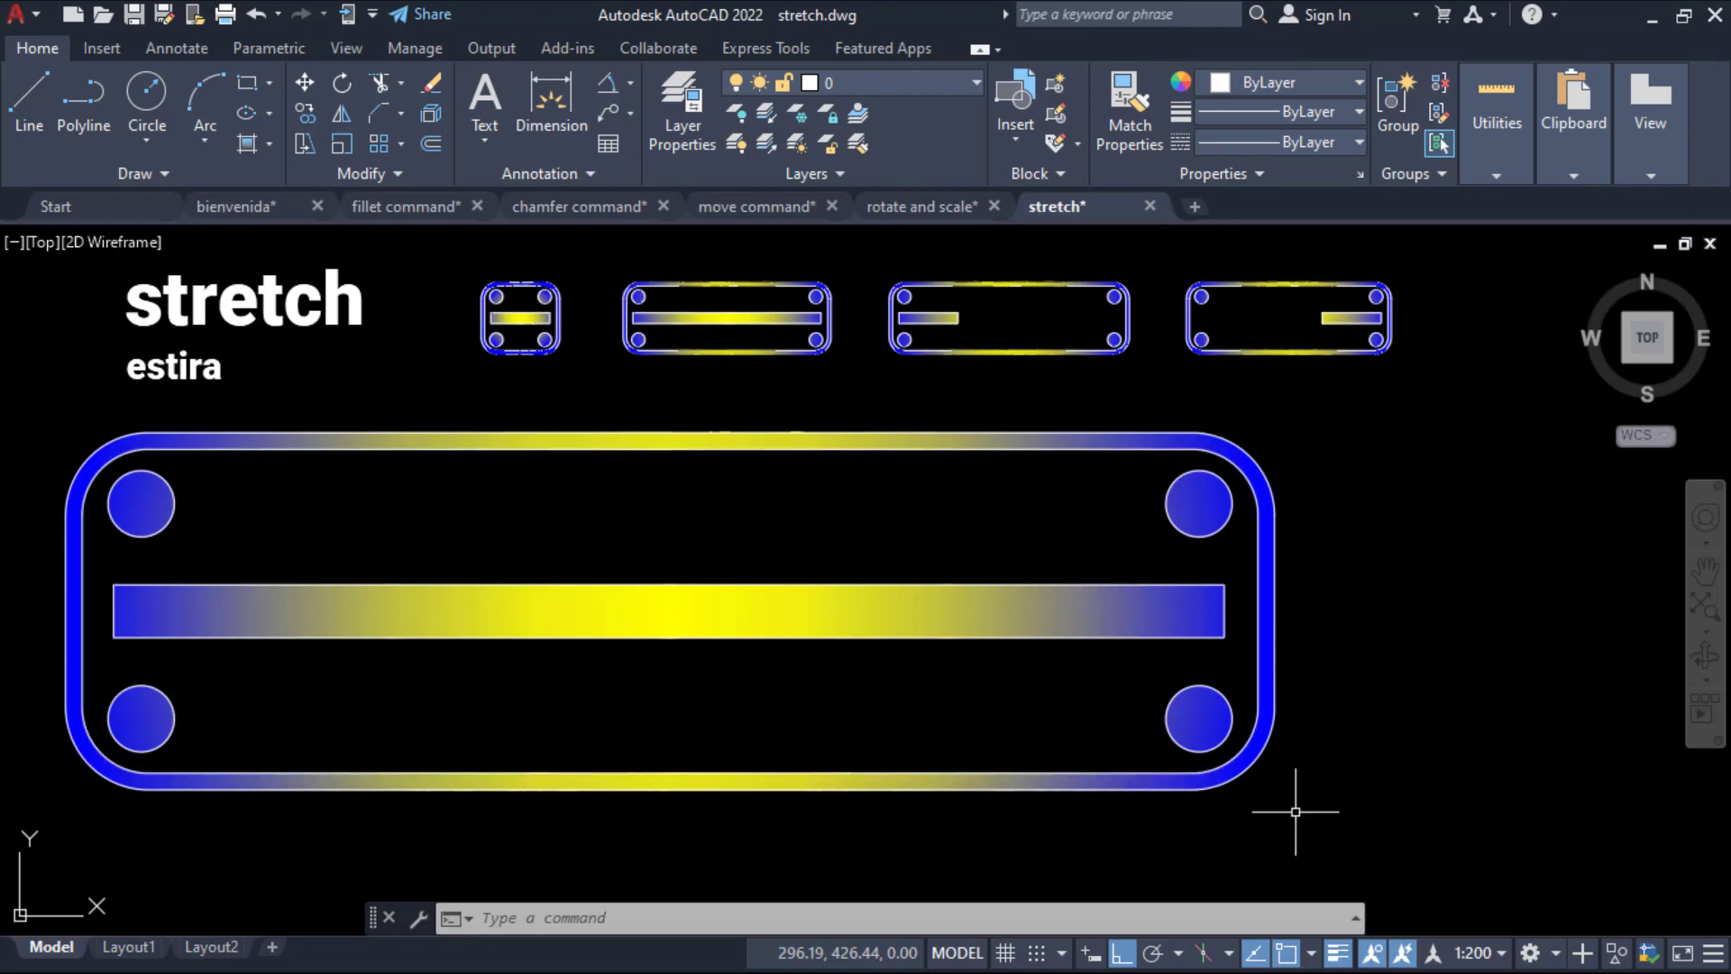
key("ctrl+z")
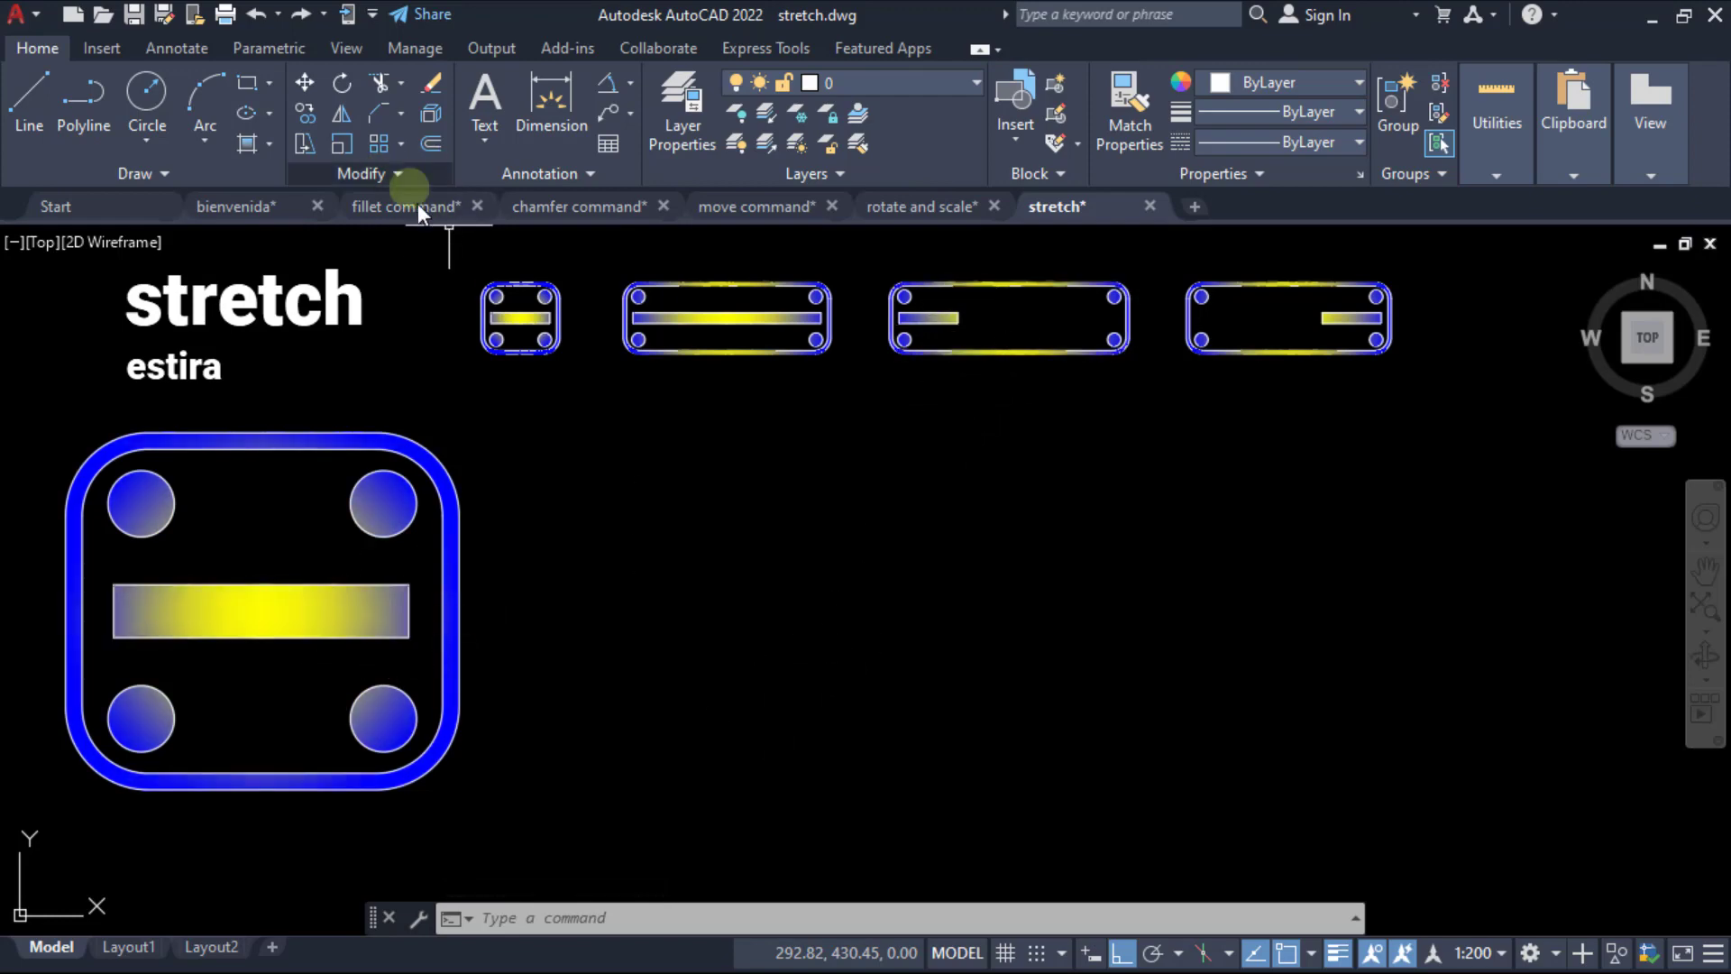
Try stretching the plate's right half about 26 units horizontally with the central bar removed from the selection, and undo the stretch.
left_click(305, 144)
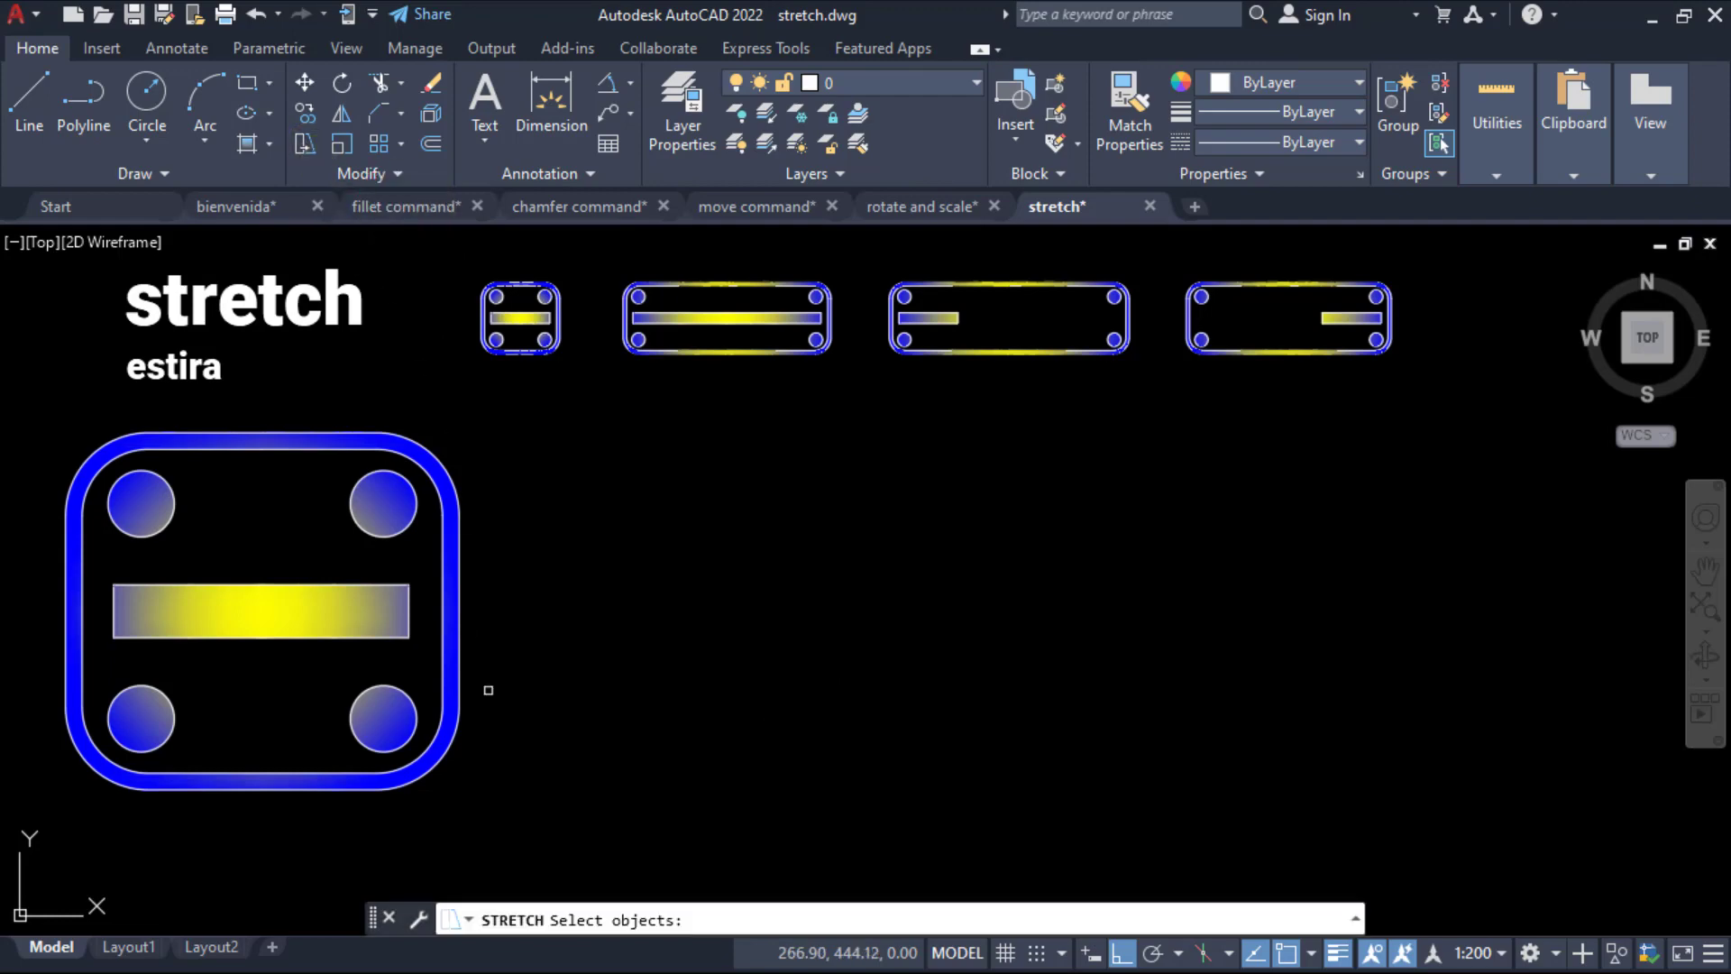
left_click(734, 864)
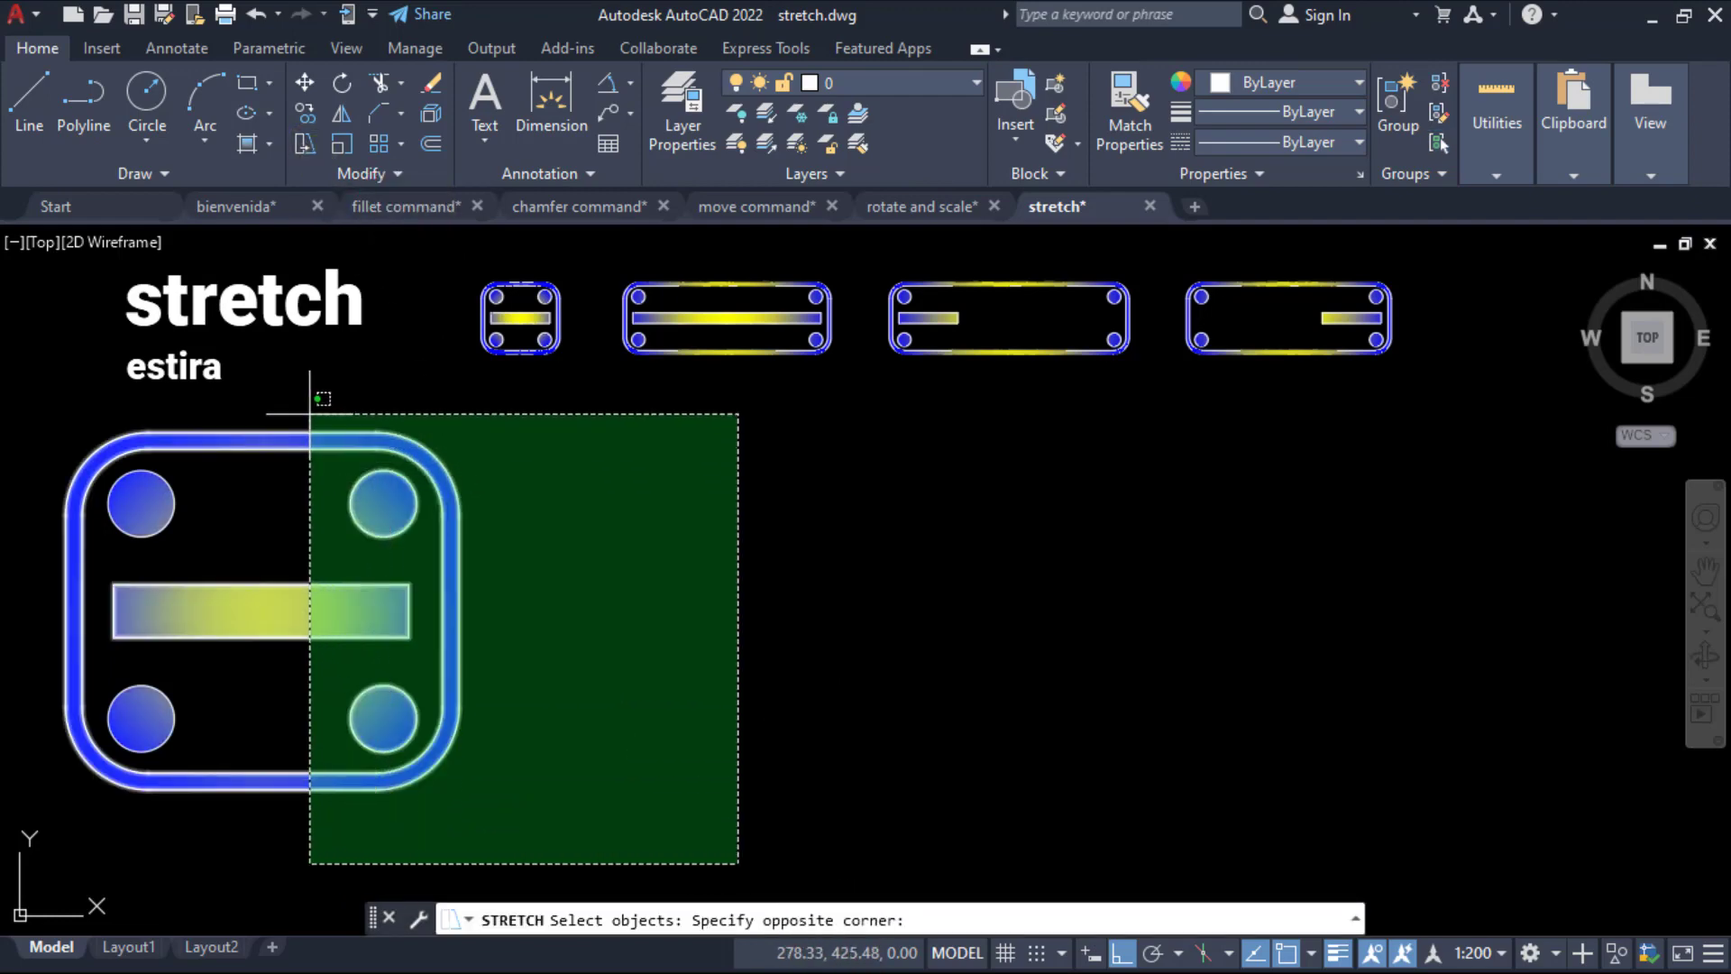
left_click(287, 377)
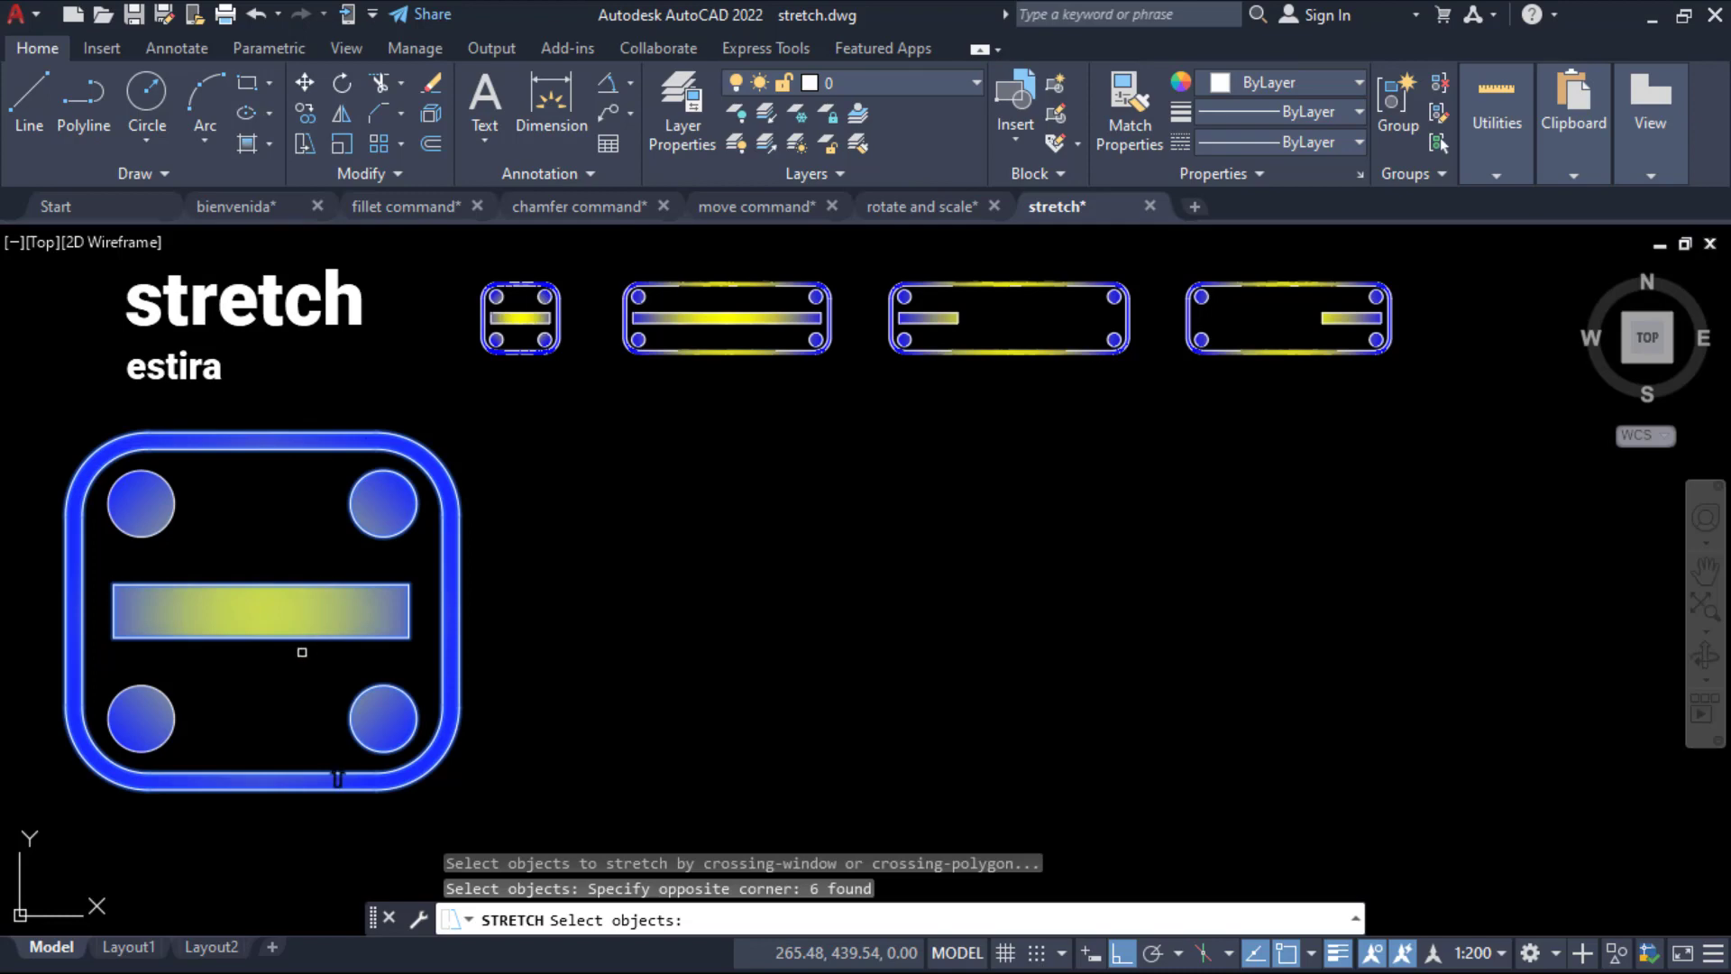
left_click(290, 613, "shift")
left_click(294, 666, "shift")
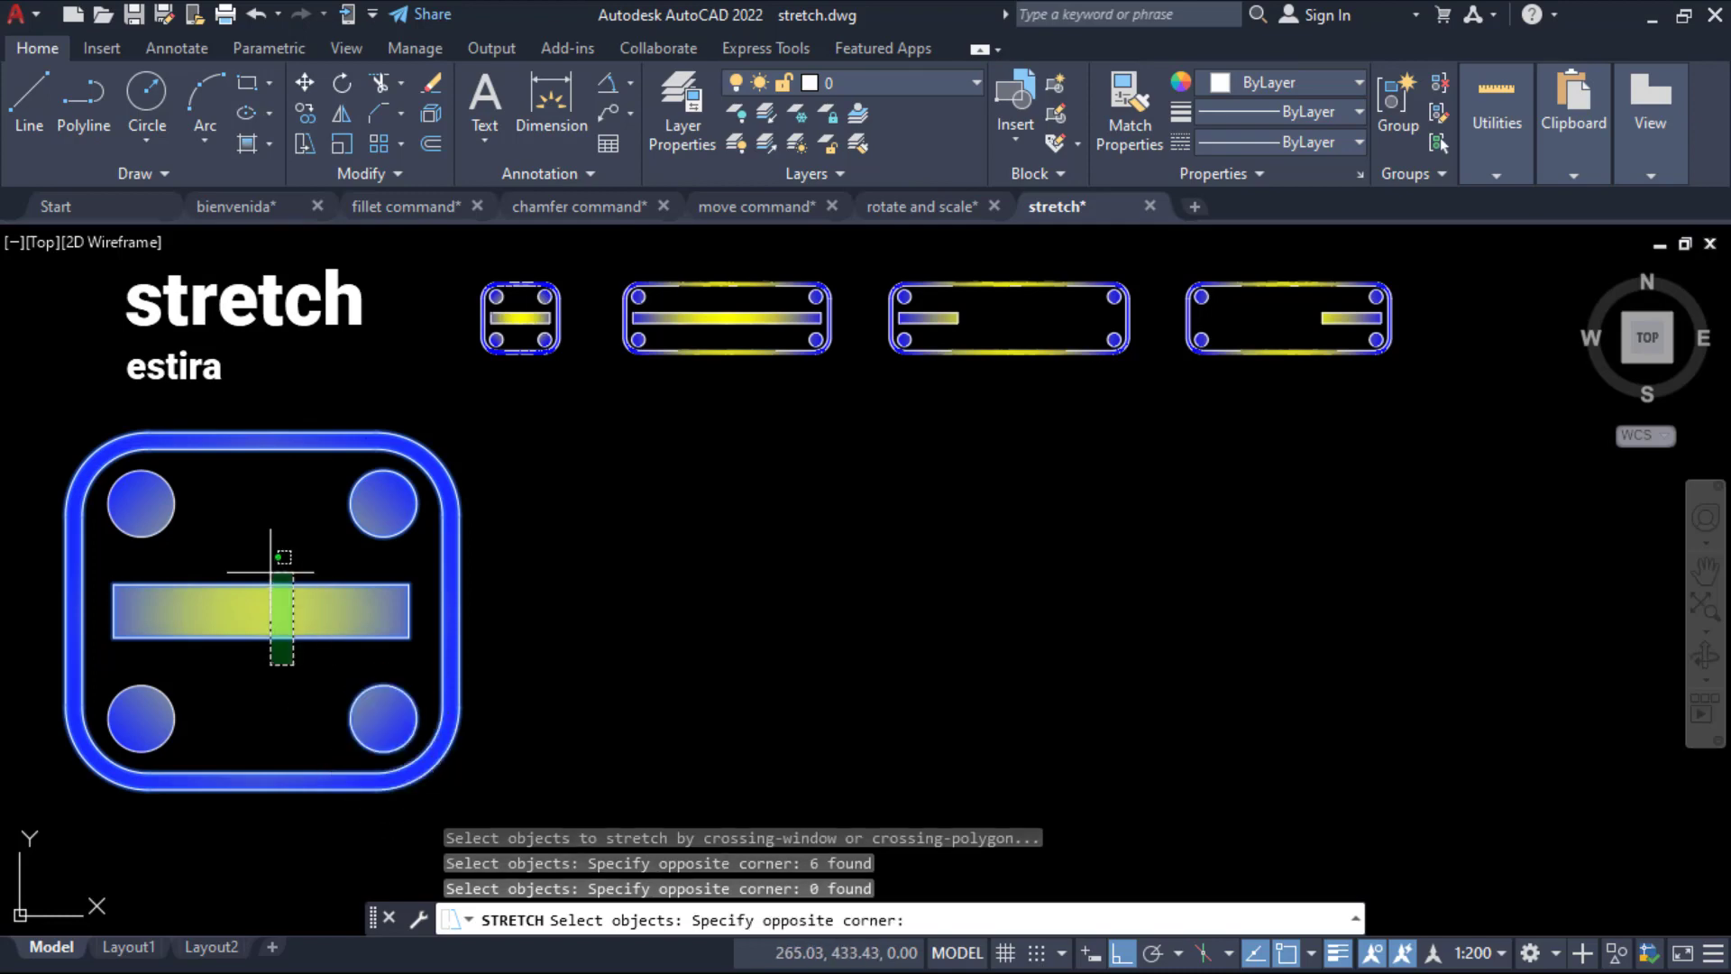
left_click(255, 526, "shift")
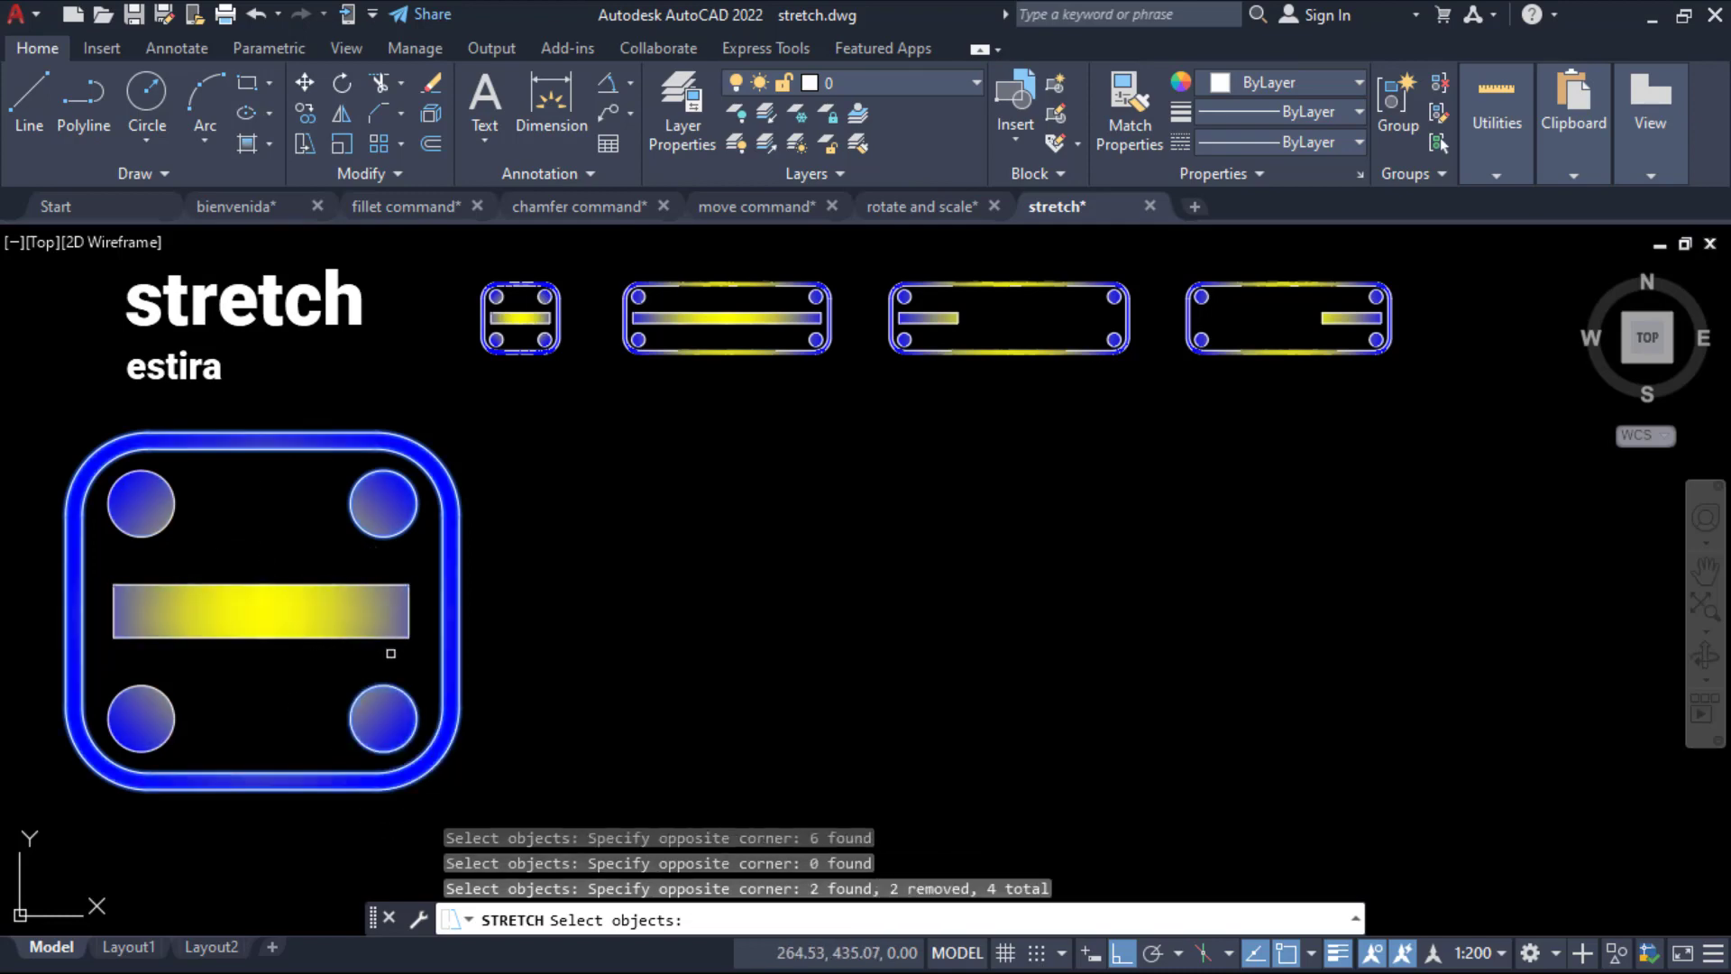
key("Return")
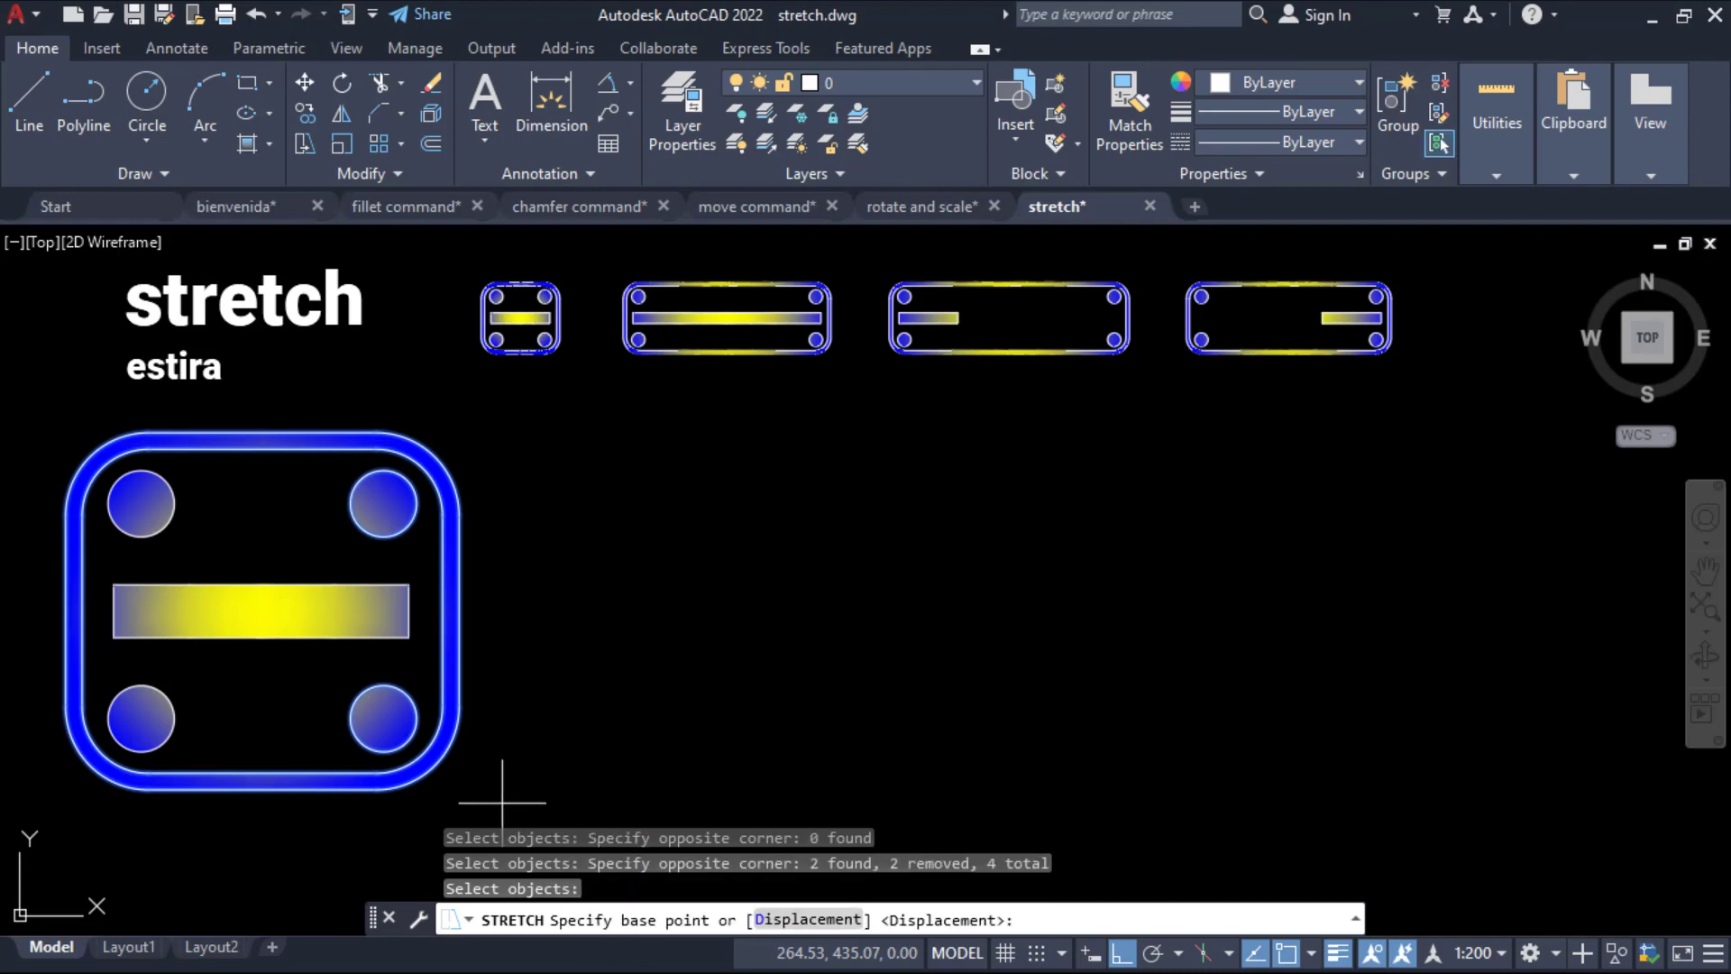
left_click(497, 812)
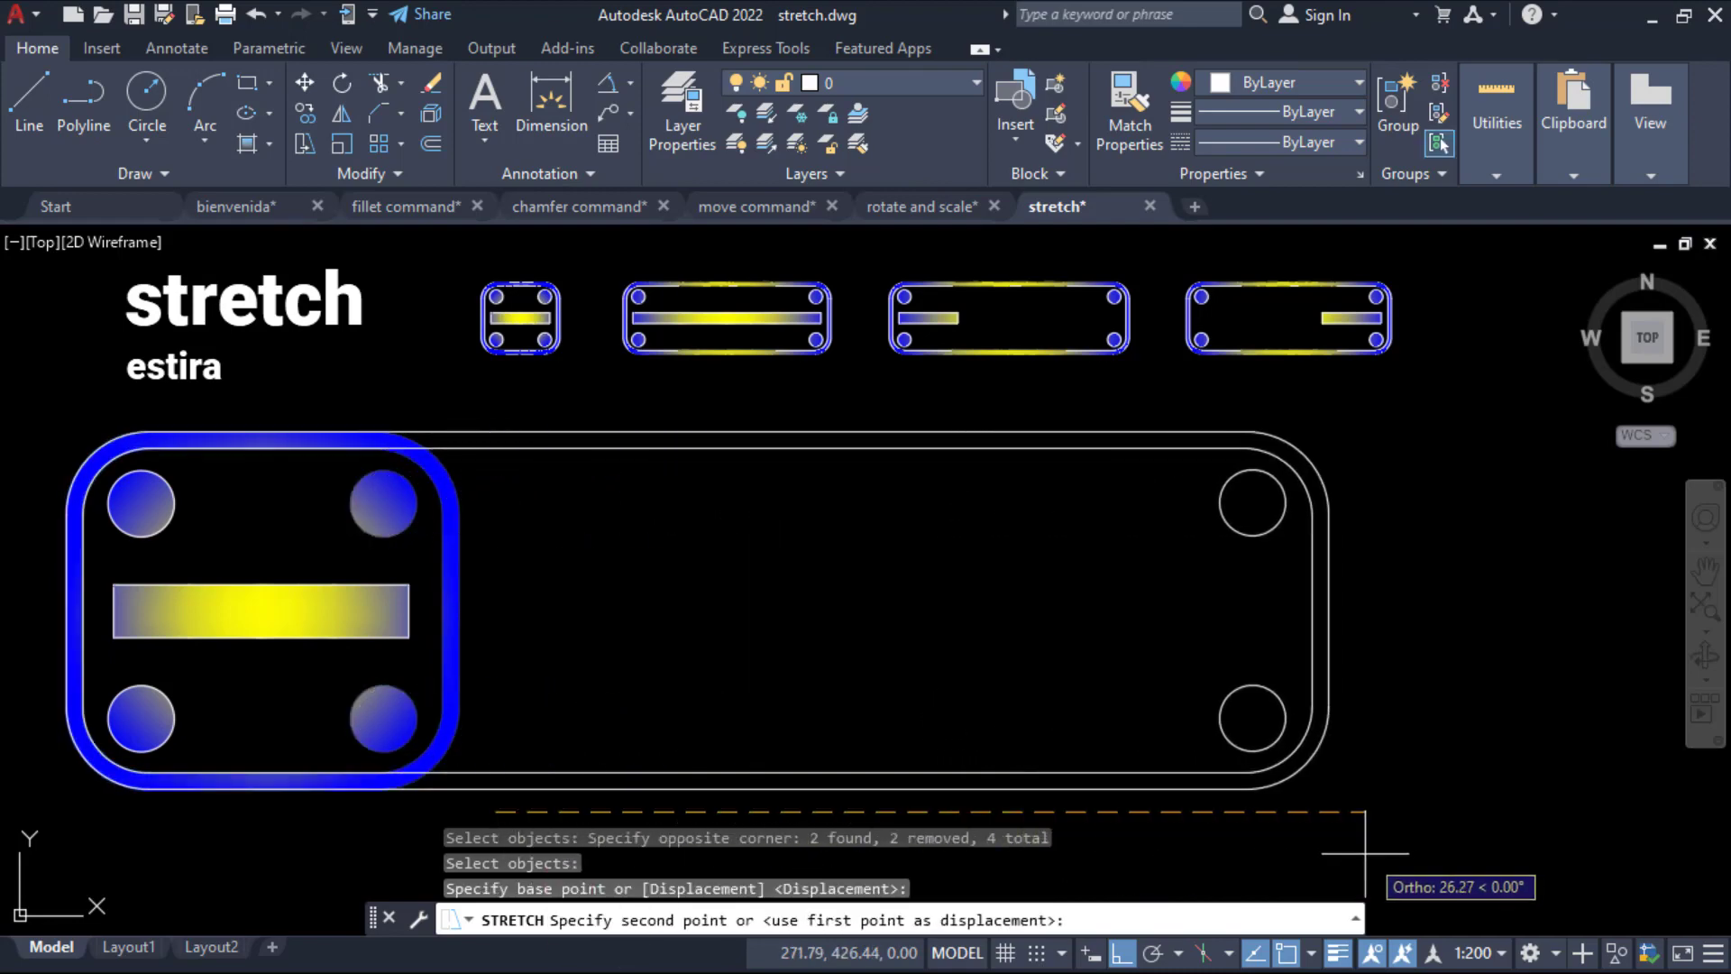
left_click(1325, 861)
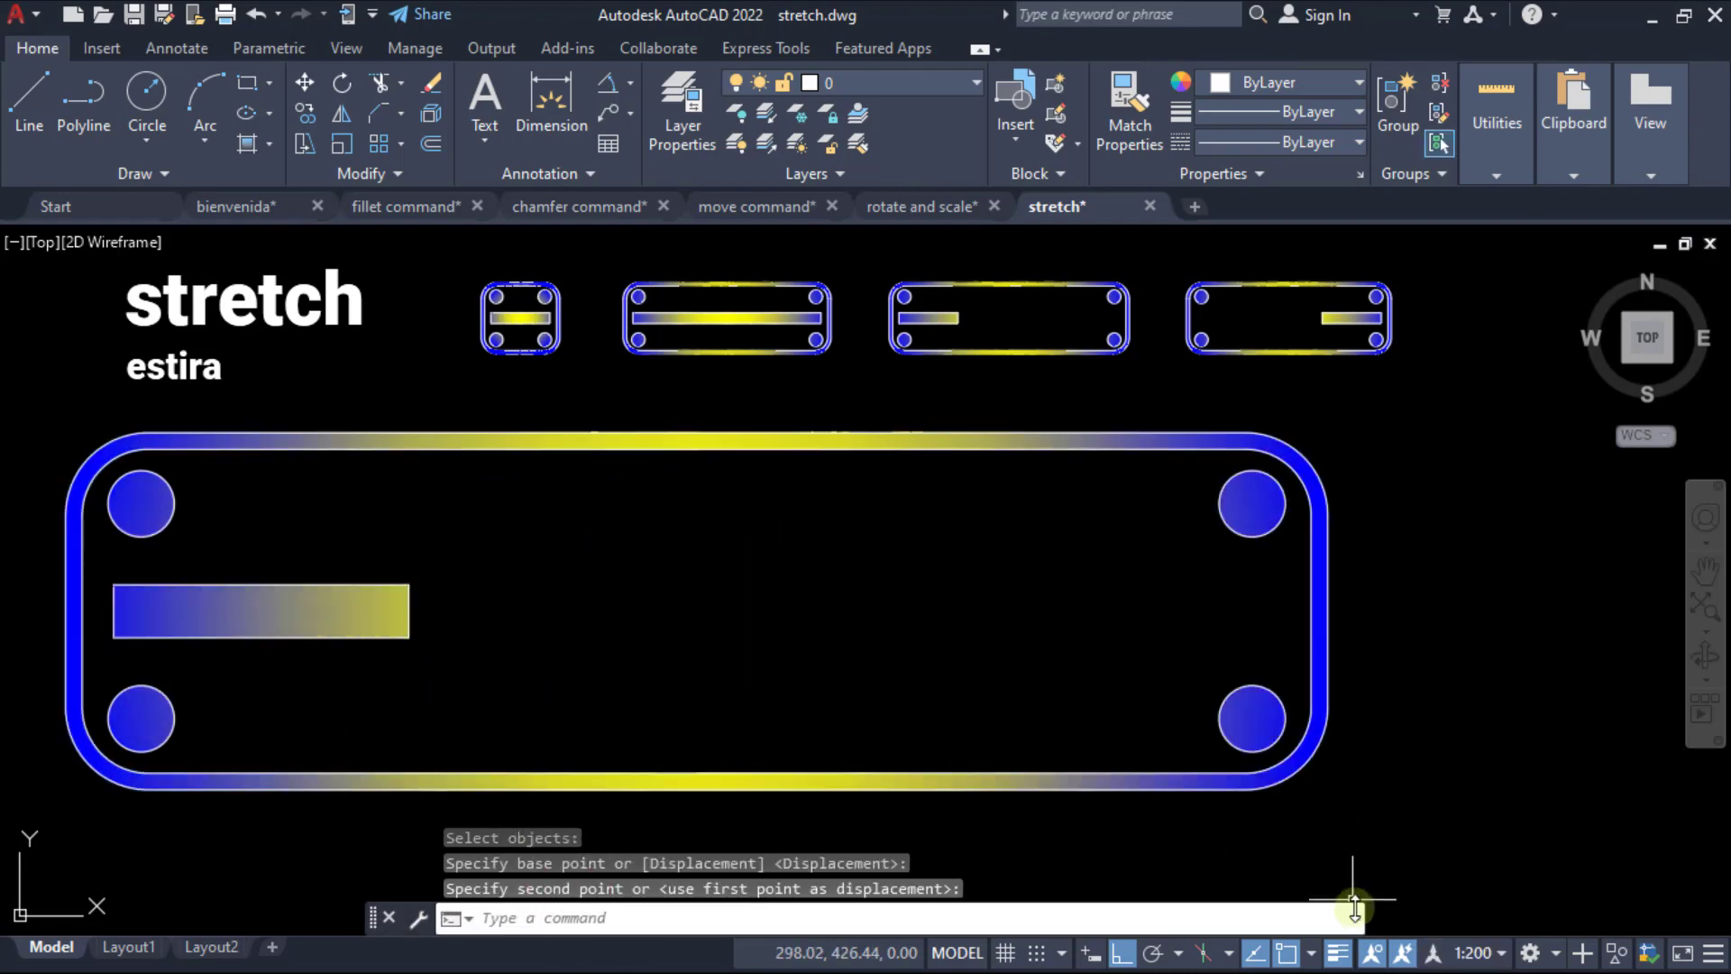
key("ctrl+z")
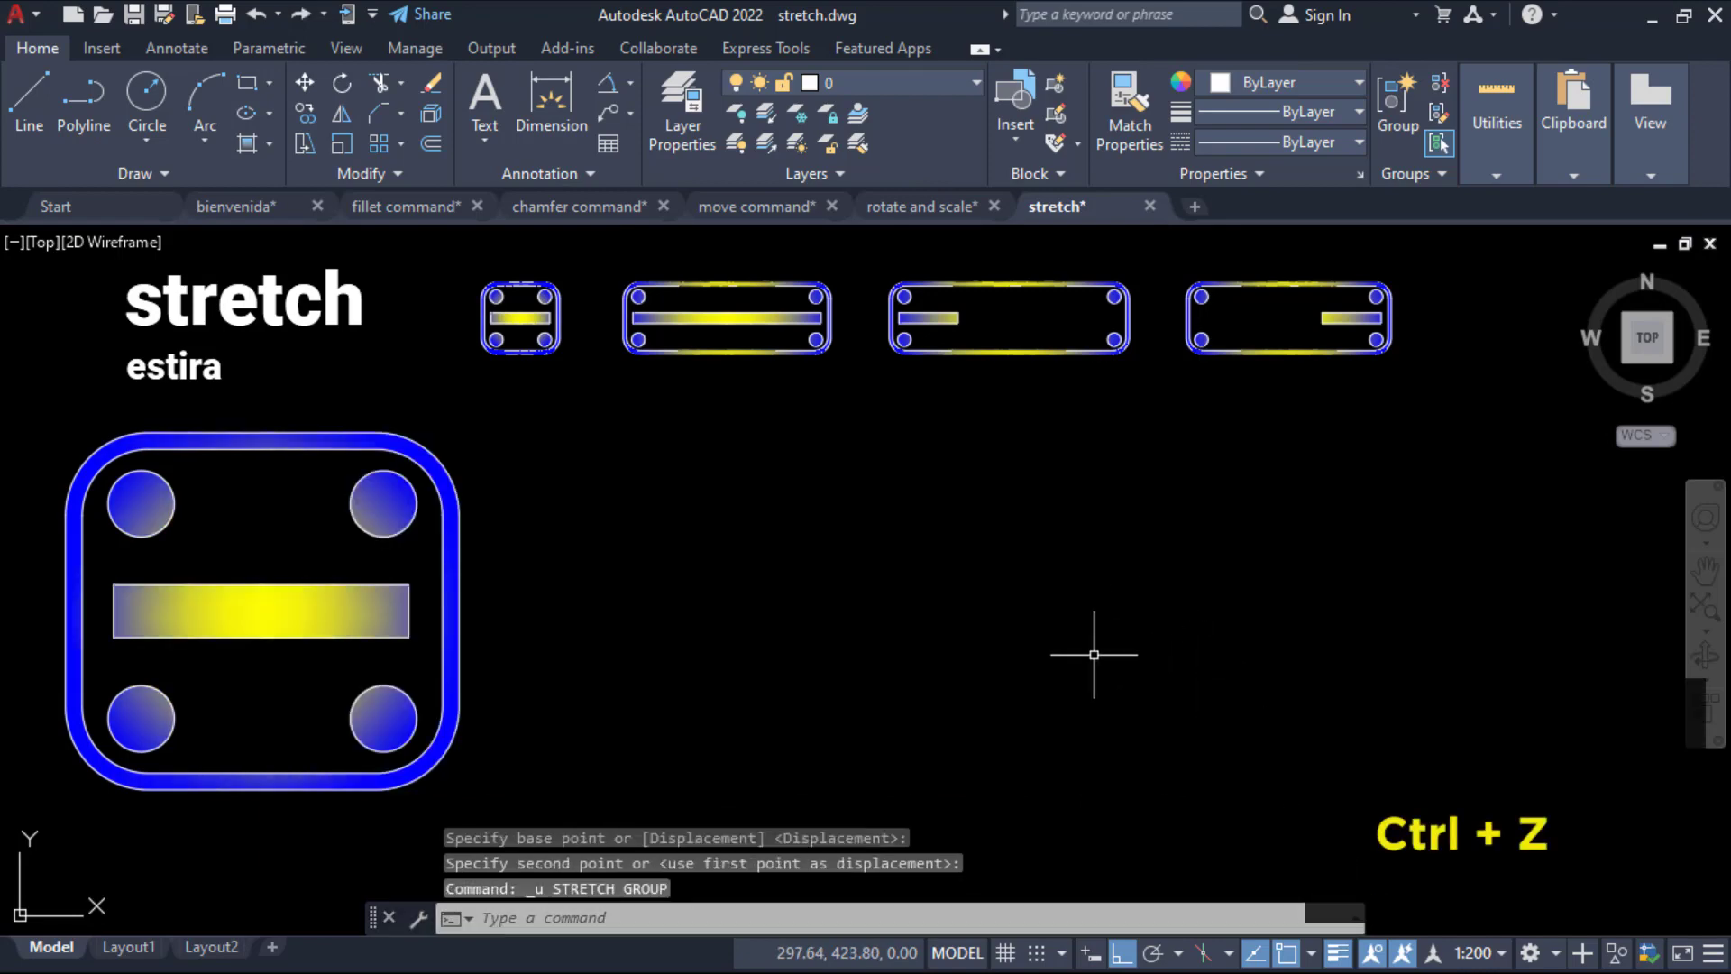
left_click(307, 144)
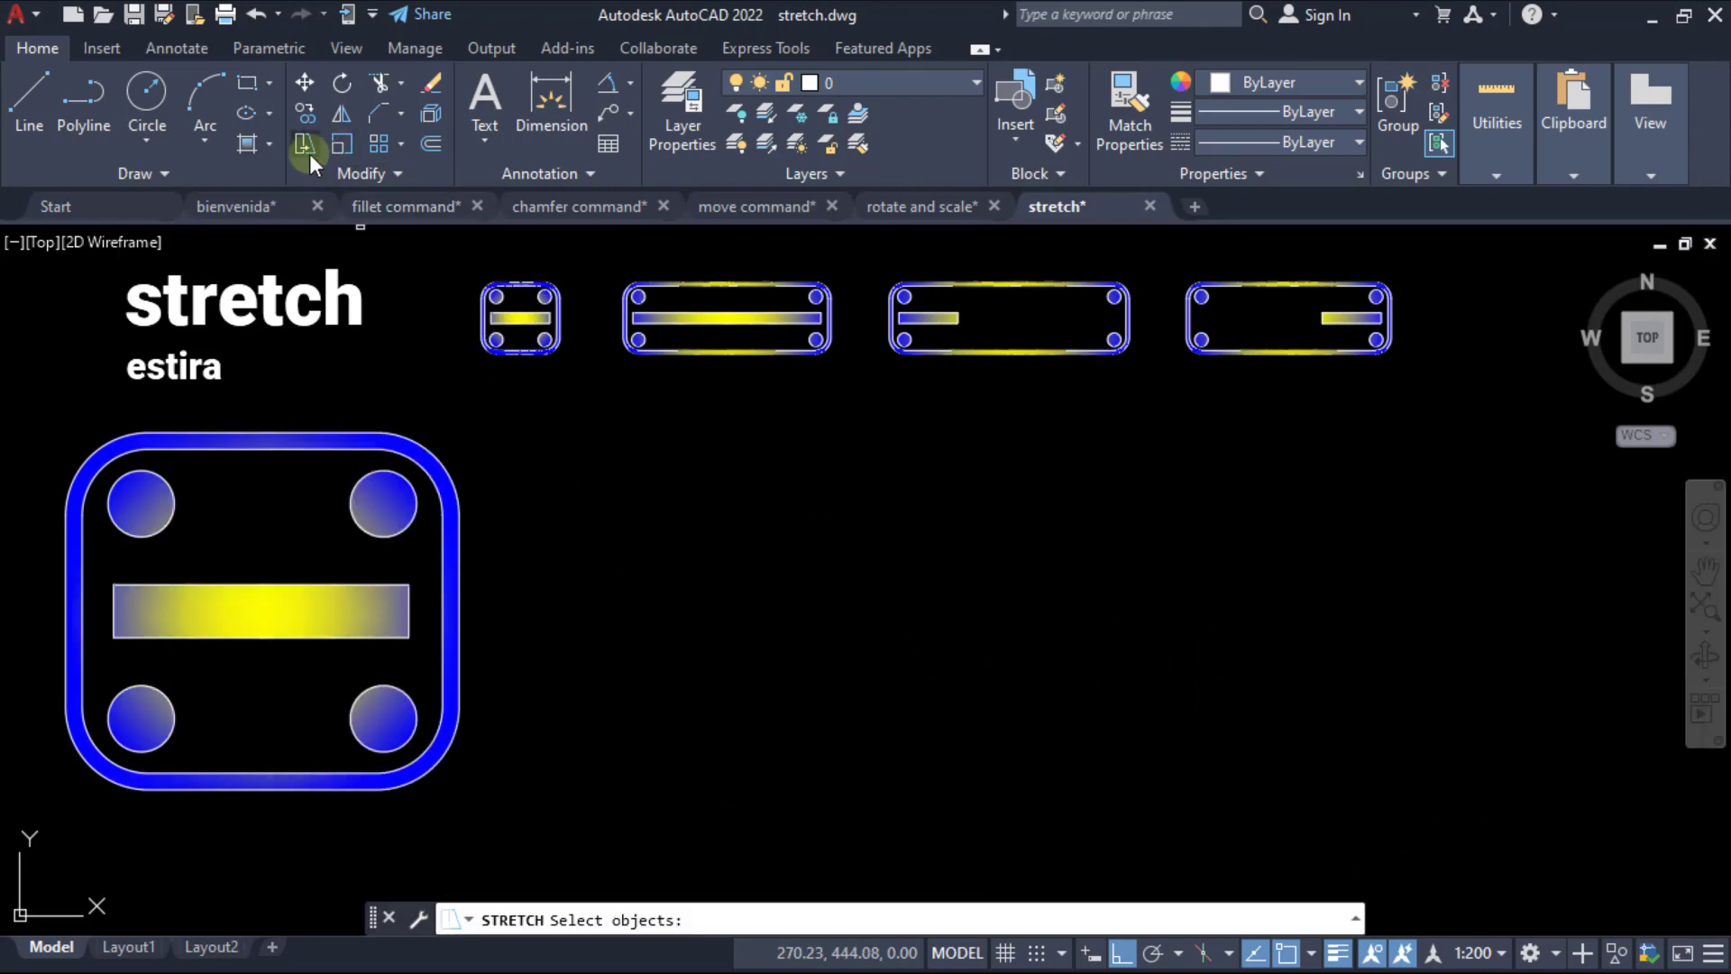
left_click(1357, 916)
type("C")
key("Return")
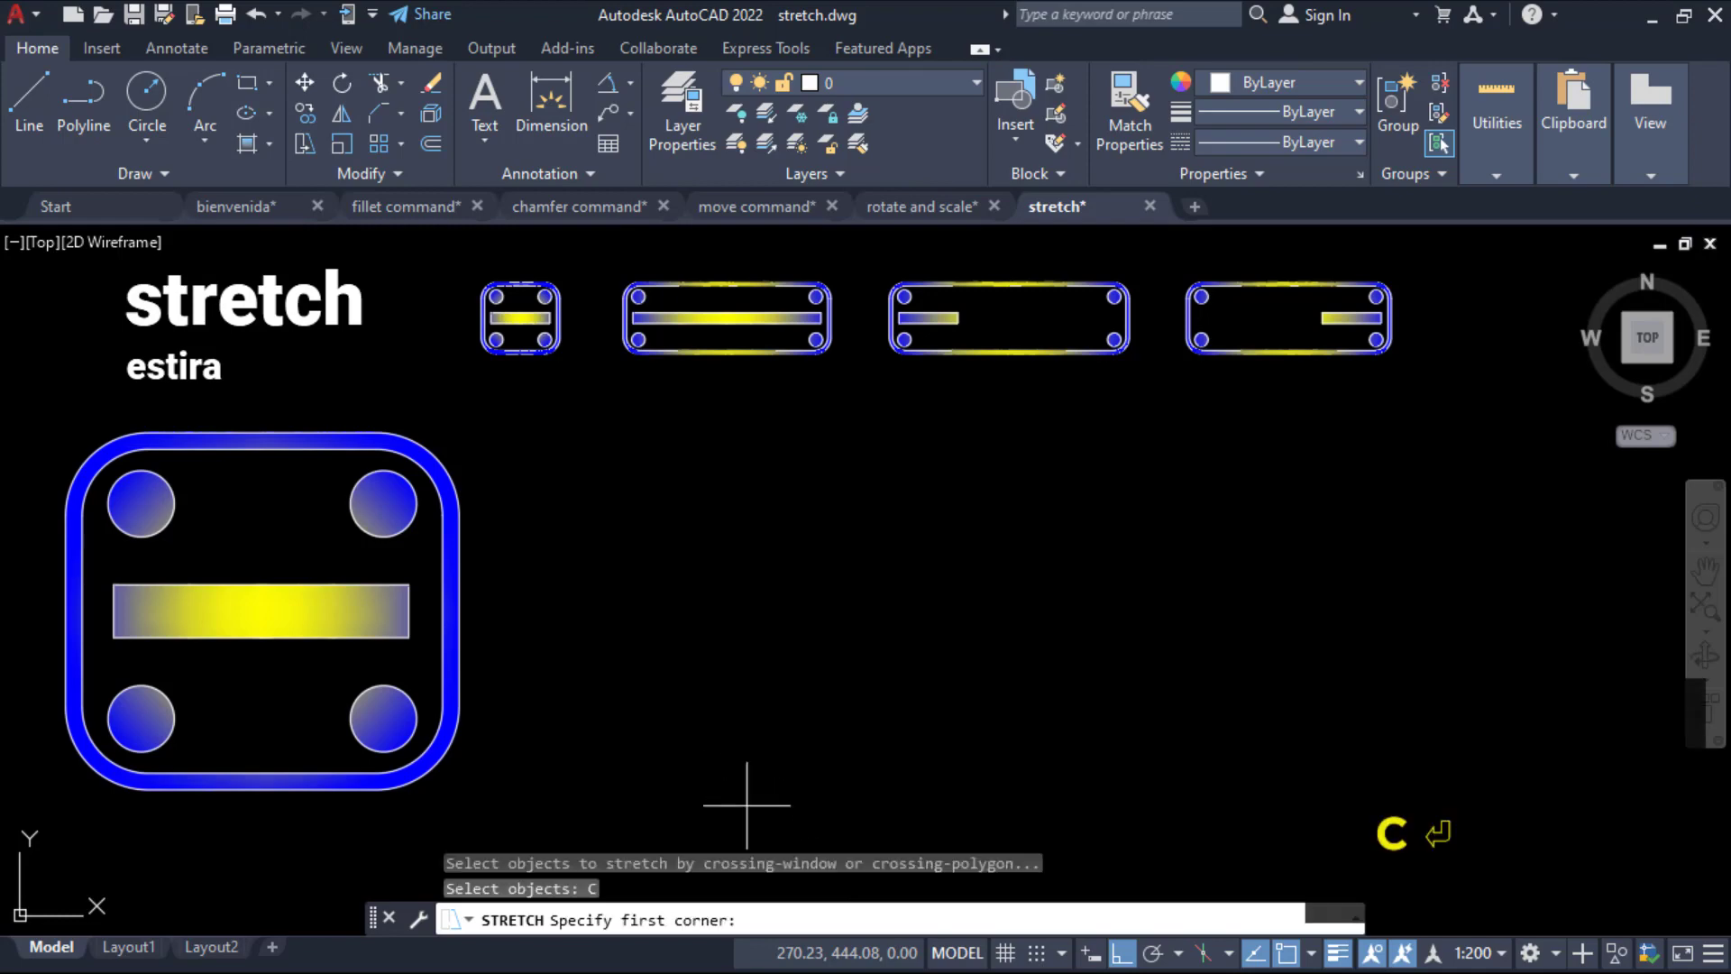
left_click(659, 811)
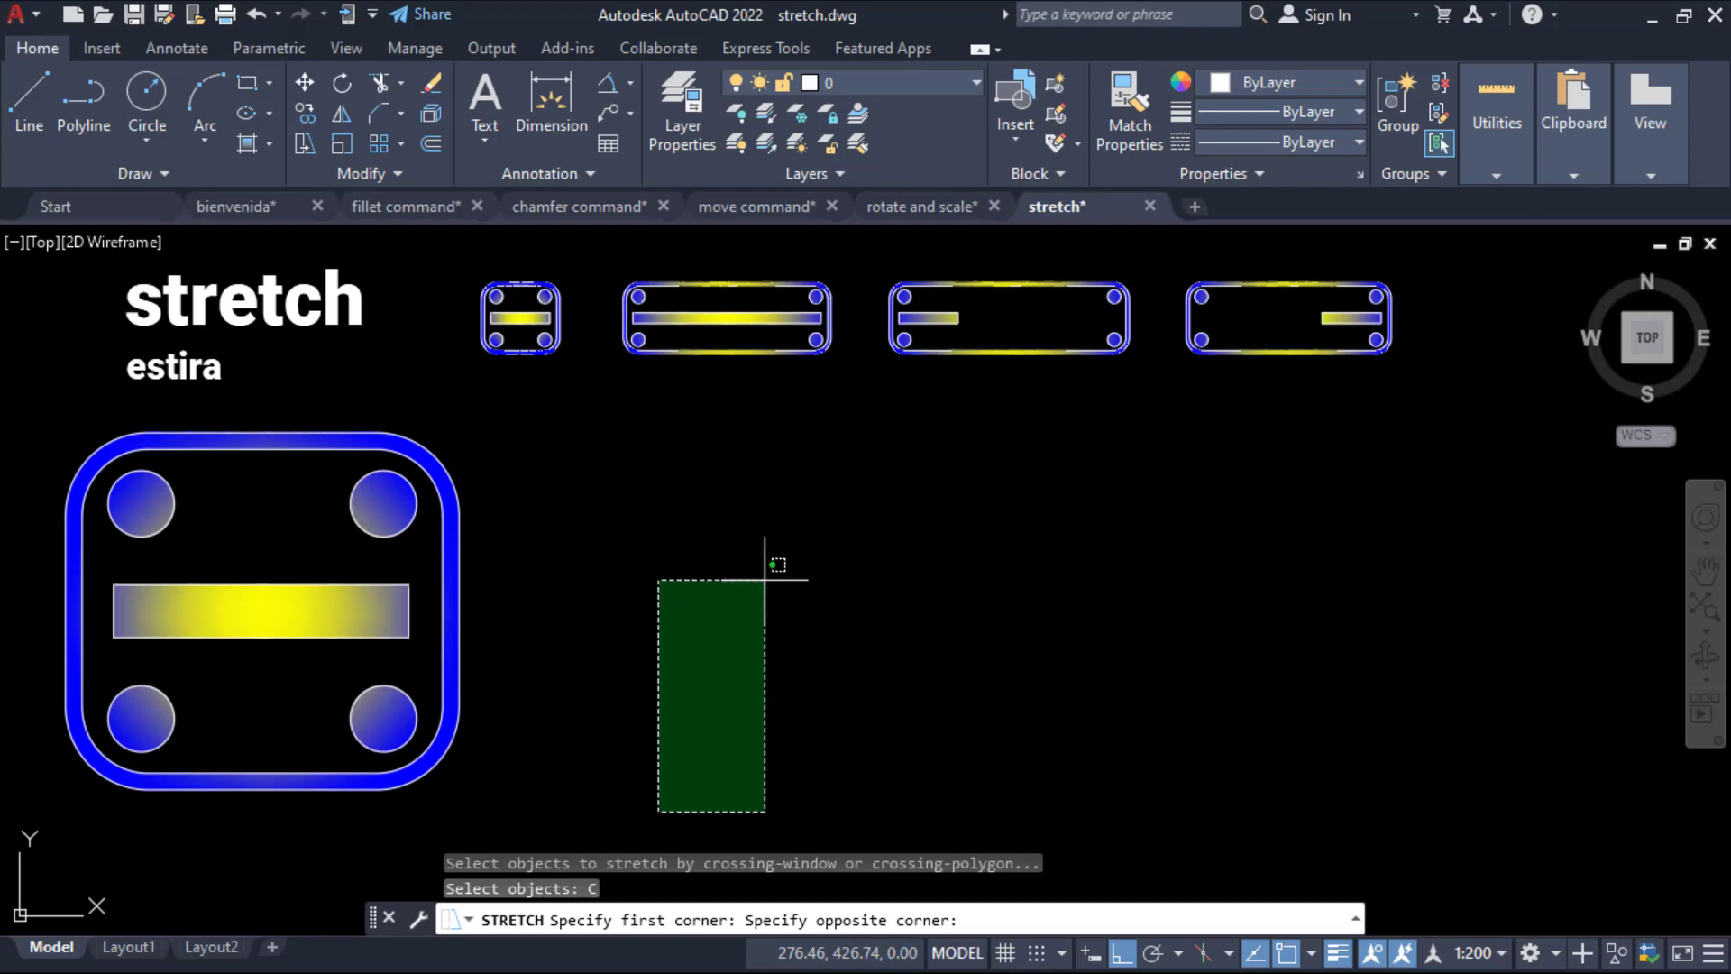
key("Escape")
Try stretching the plate's right half about 26.5 units horizontally, using a crossing polygon that goes around the central bar, and undo the stretch.
left_click(303, 147)
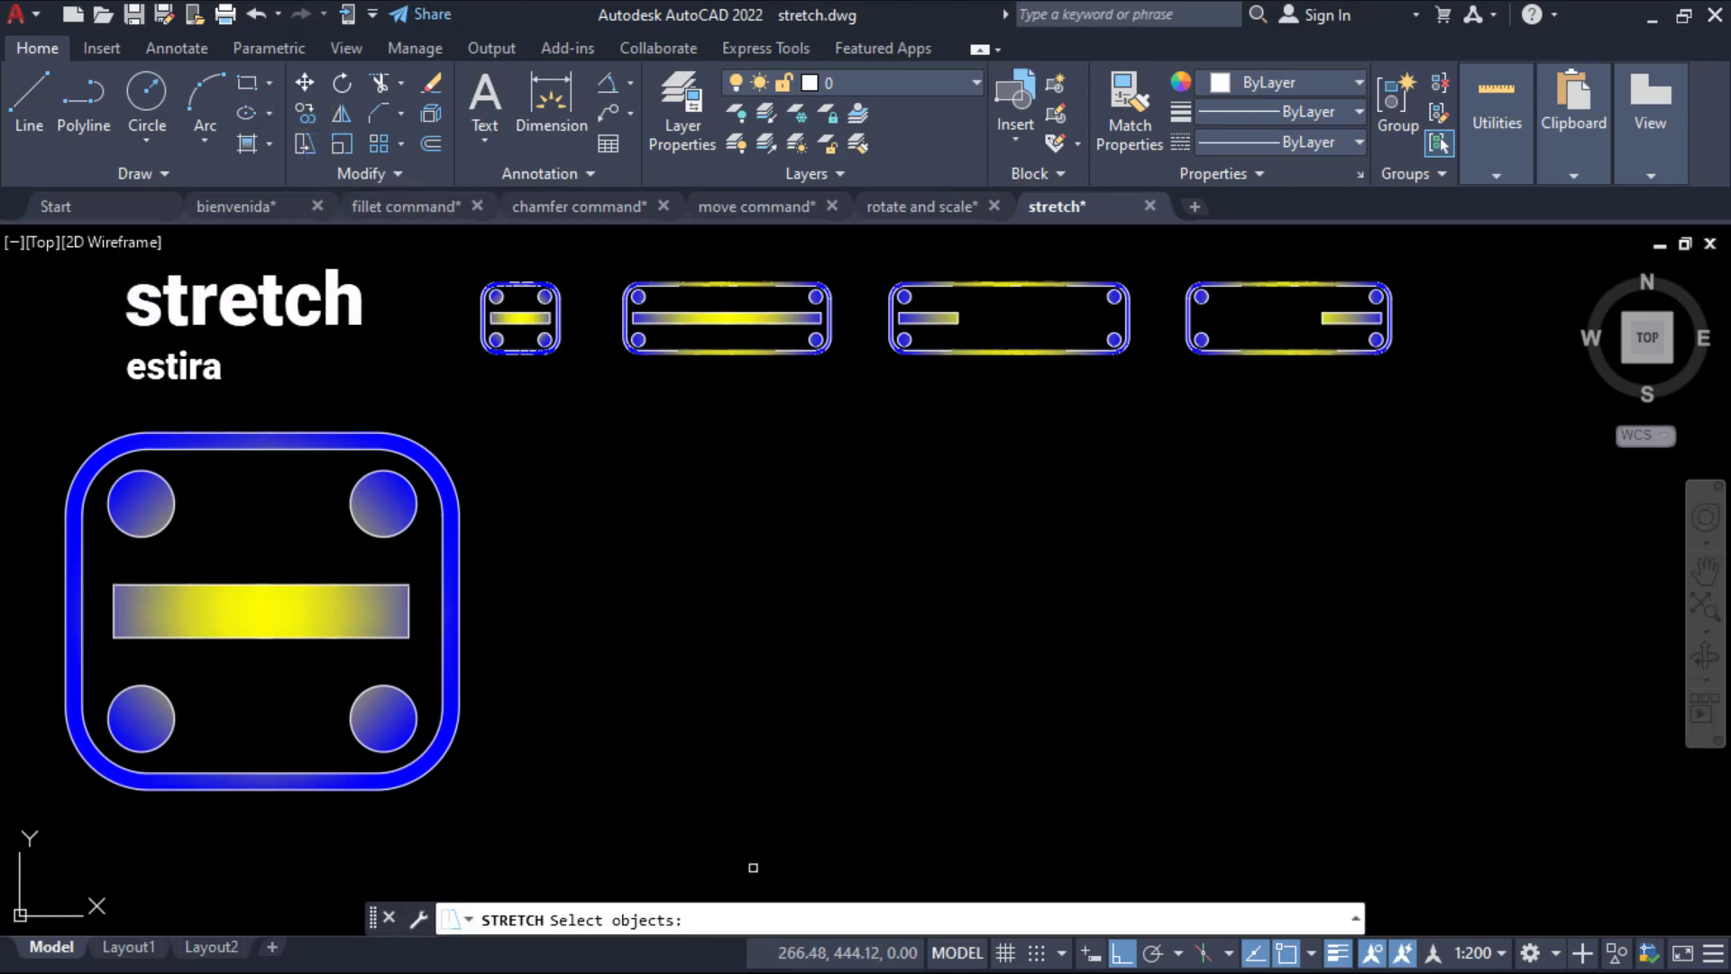
left_click(1289, 952)
left_click(1355, 916)
type("CP")
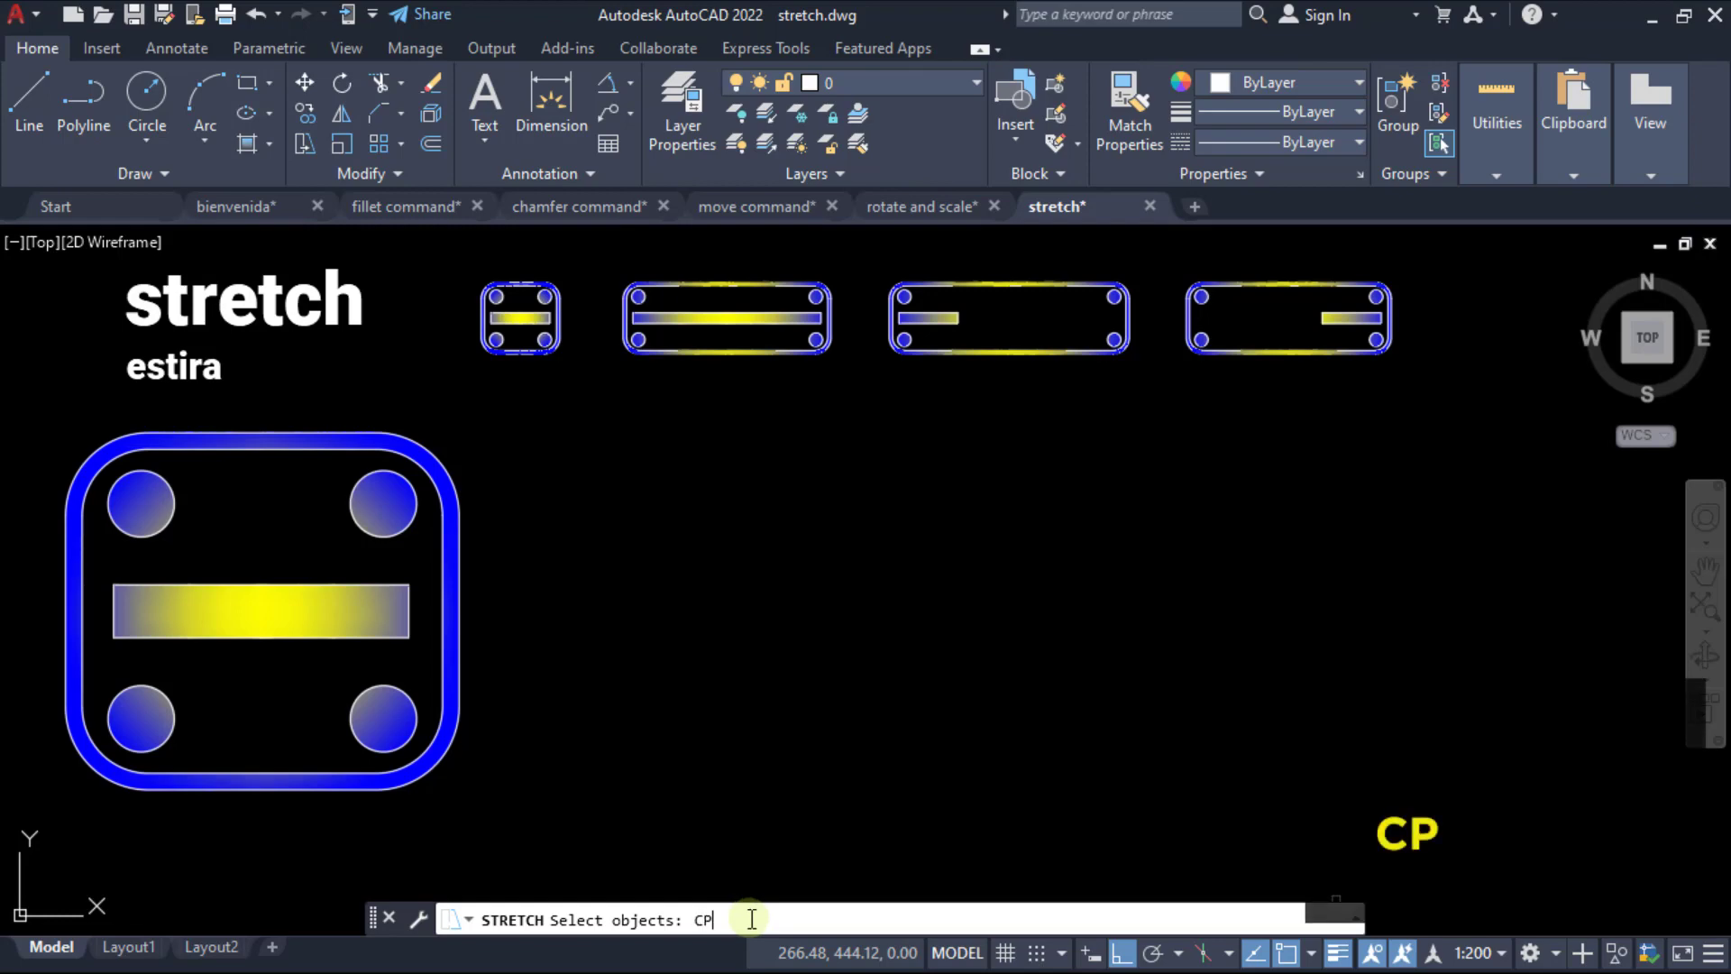
key("Return")
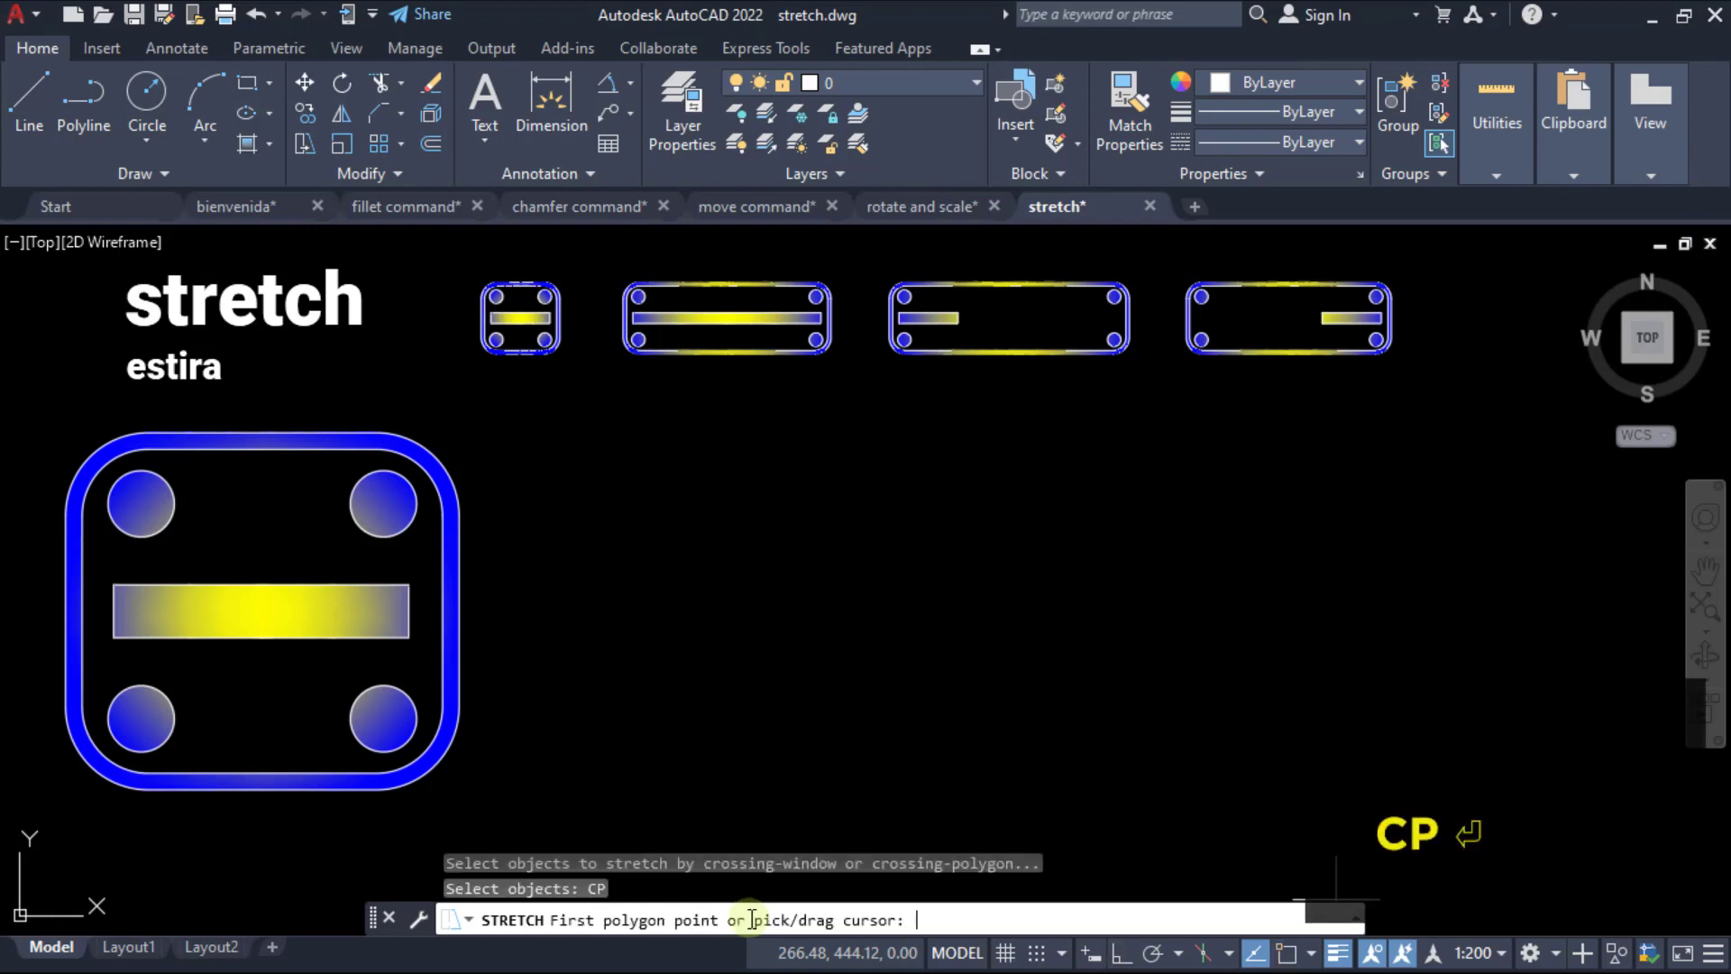
left_click(565, 785)
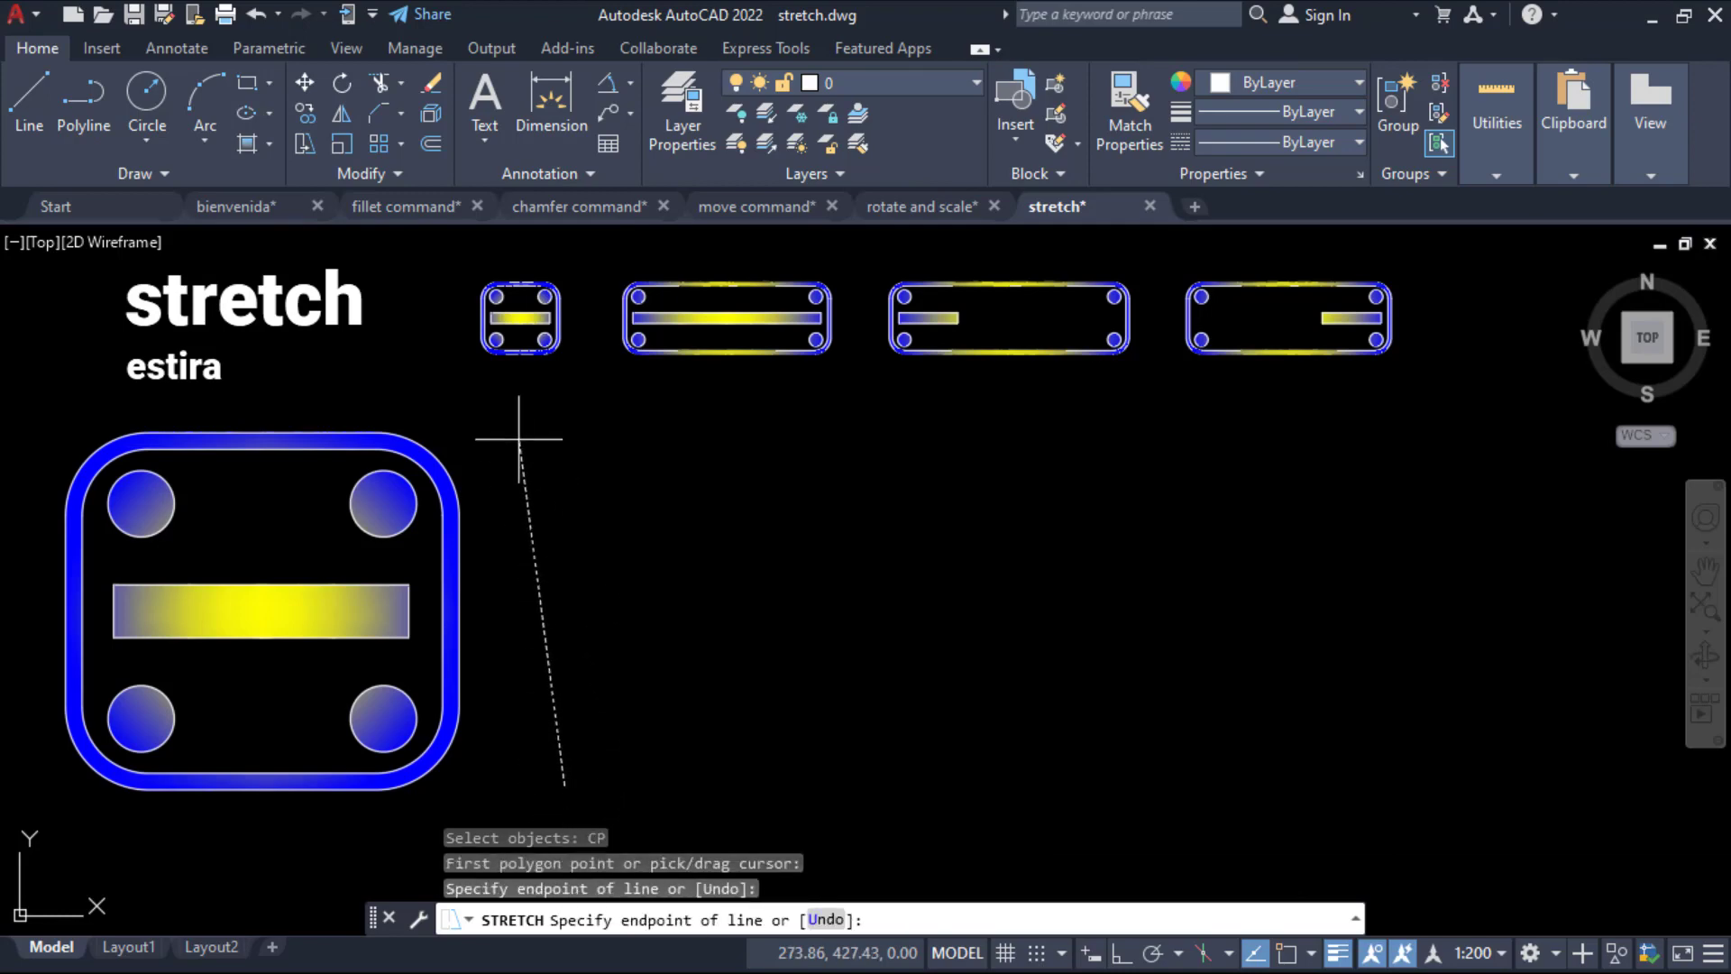
left_click(461, 393)
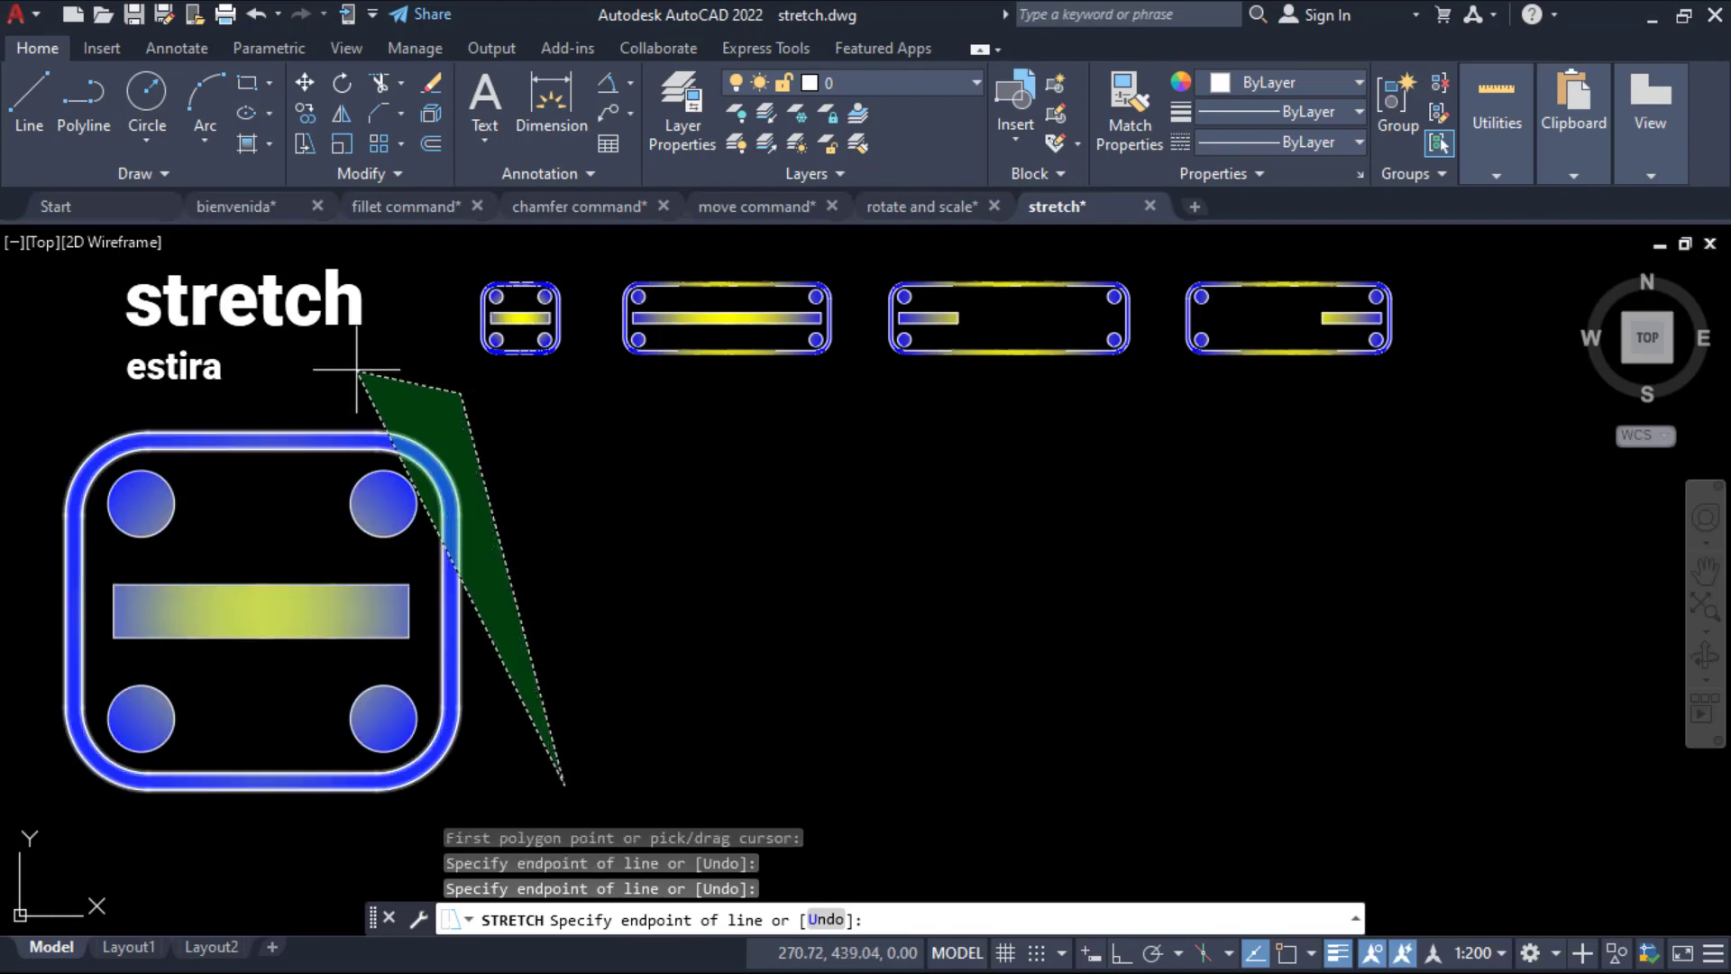
left_click(285, 394)
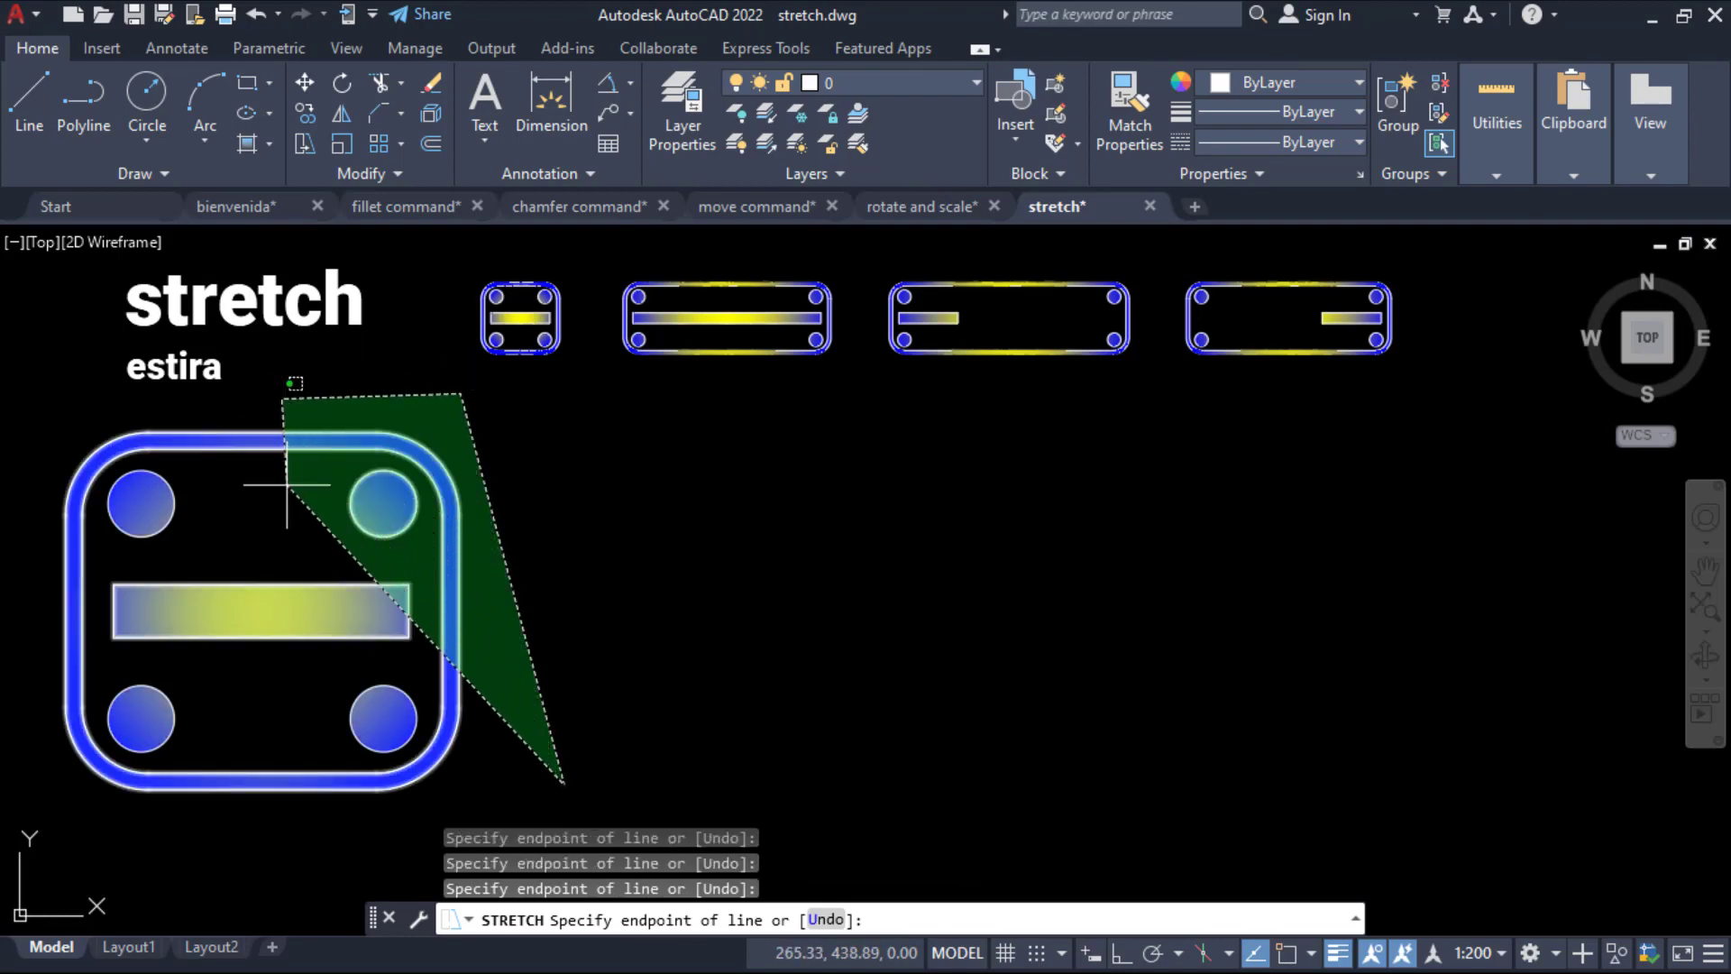
left_click(288, 535)
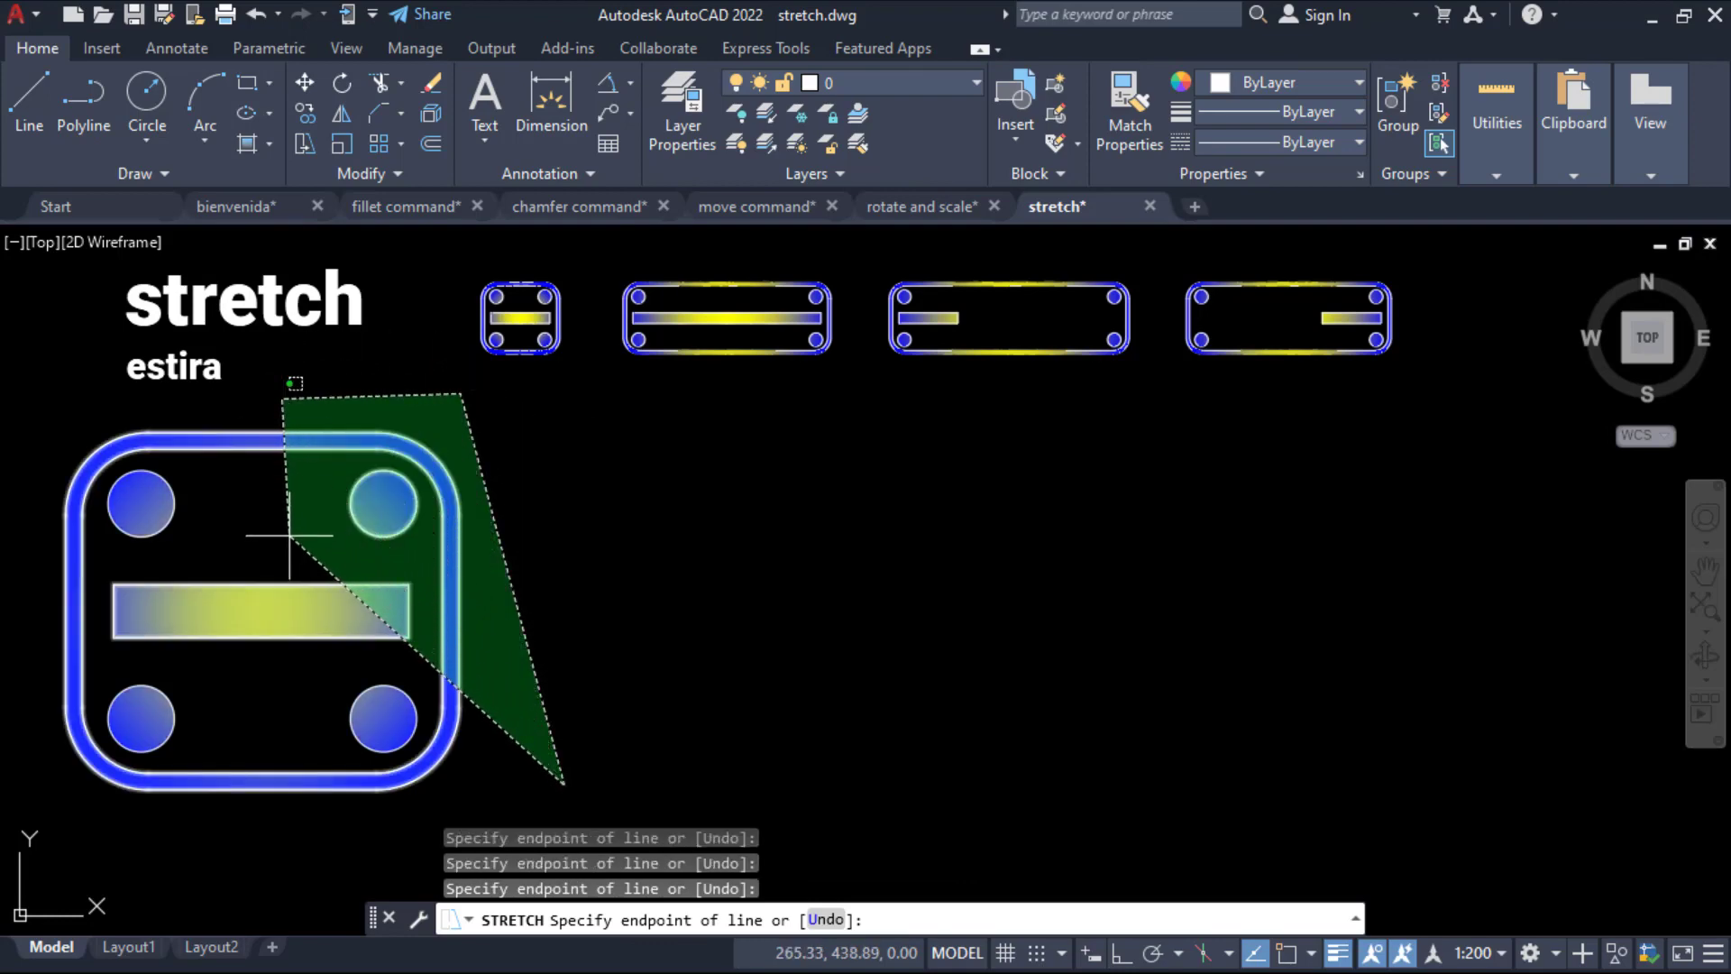
left_click(424, 556)
left_click(427, 663)
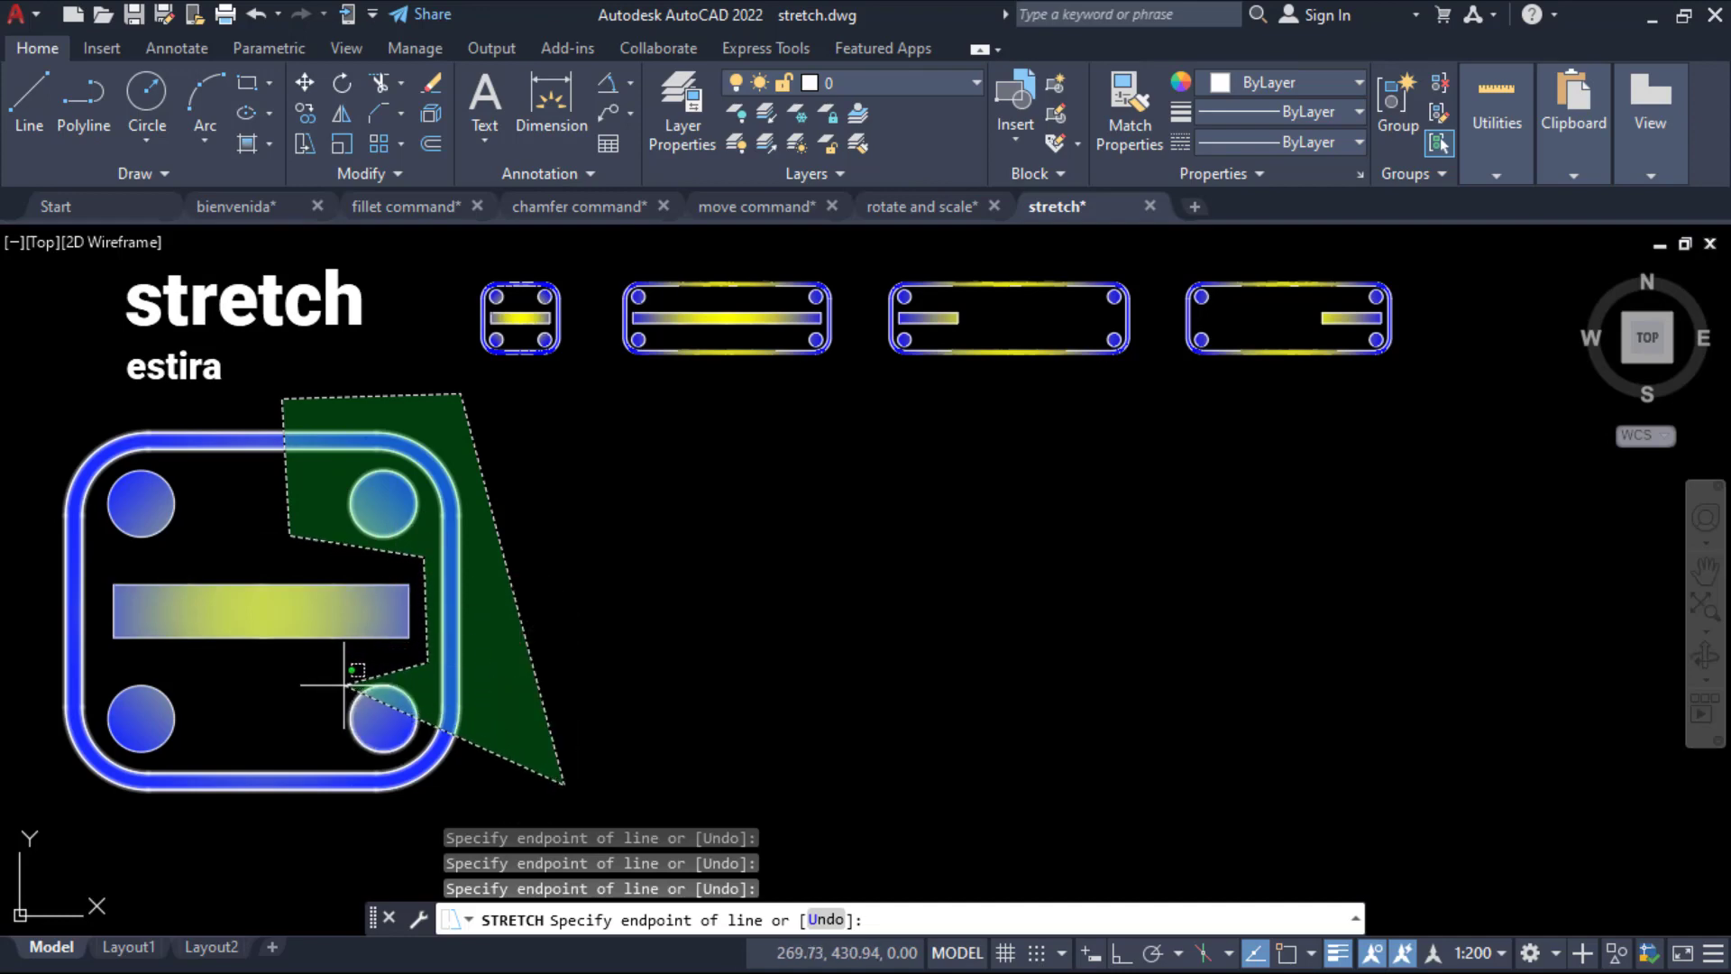
left_click(271, 683)
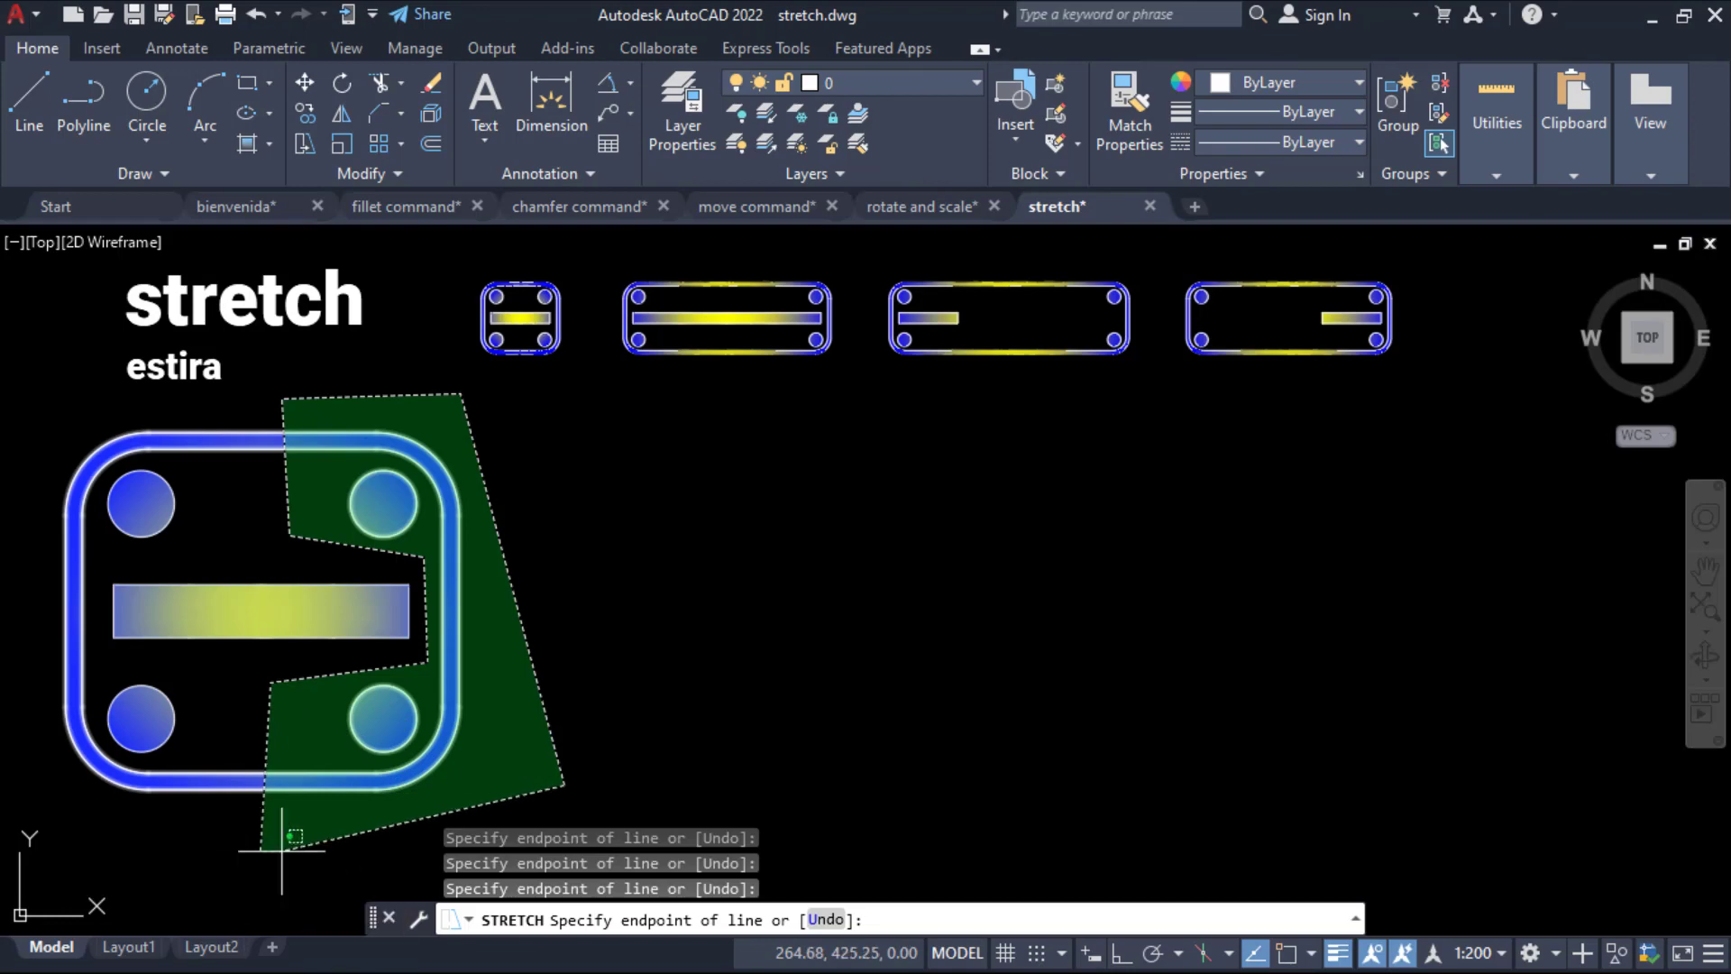
key("Return")
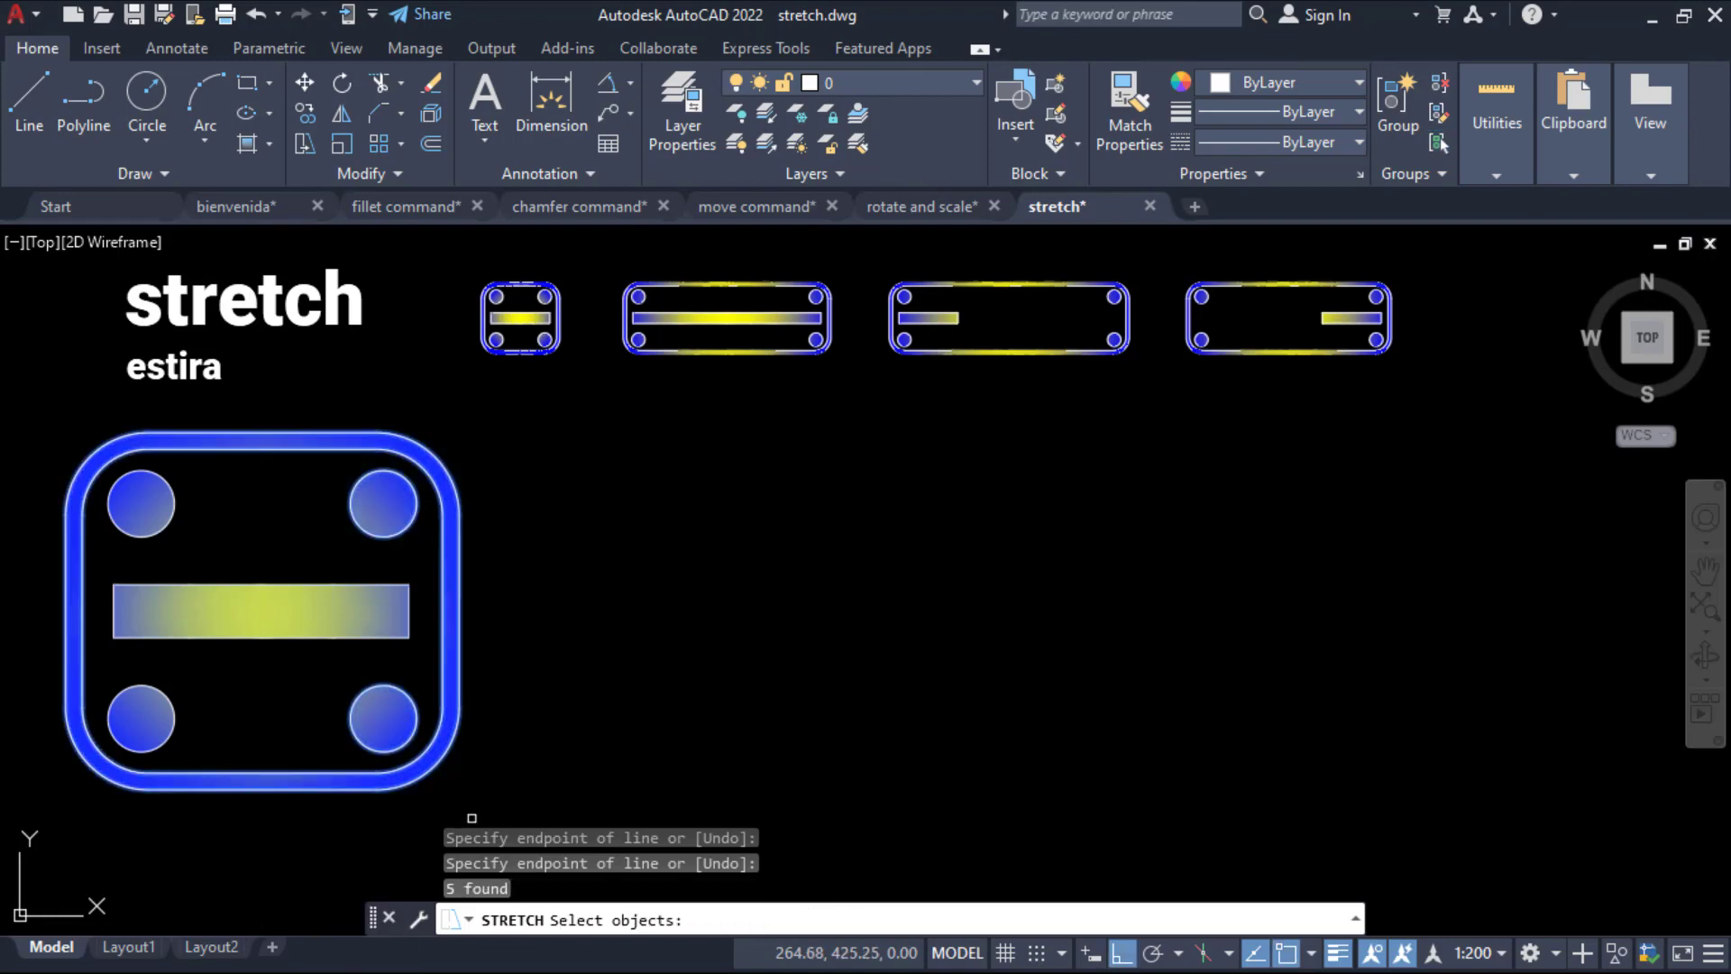
key("Return")
left_click(550, 777)
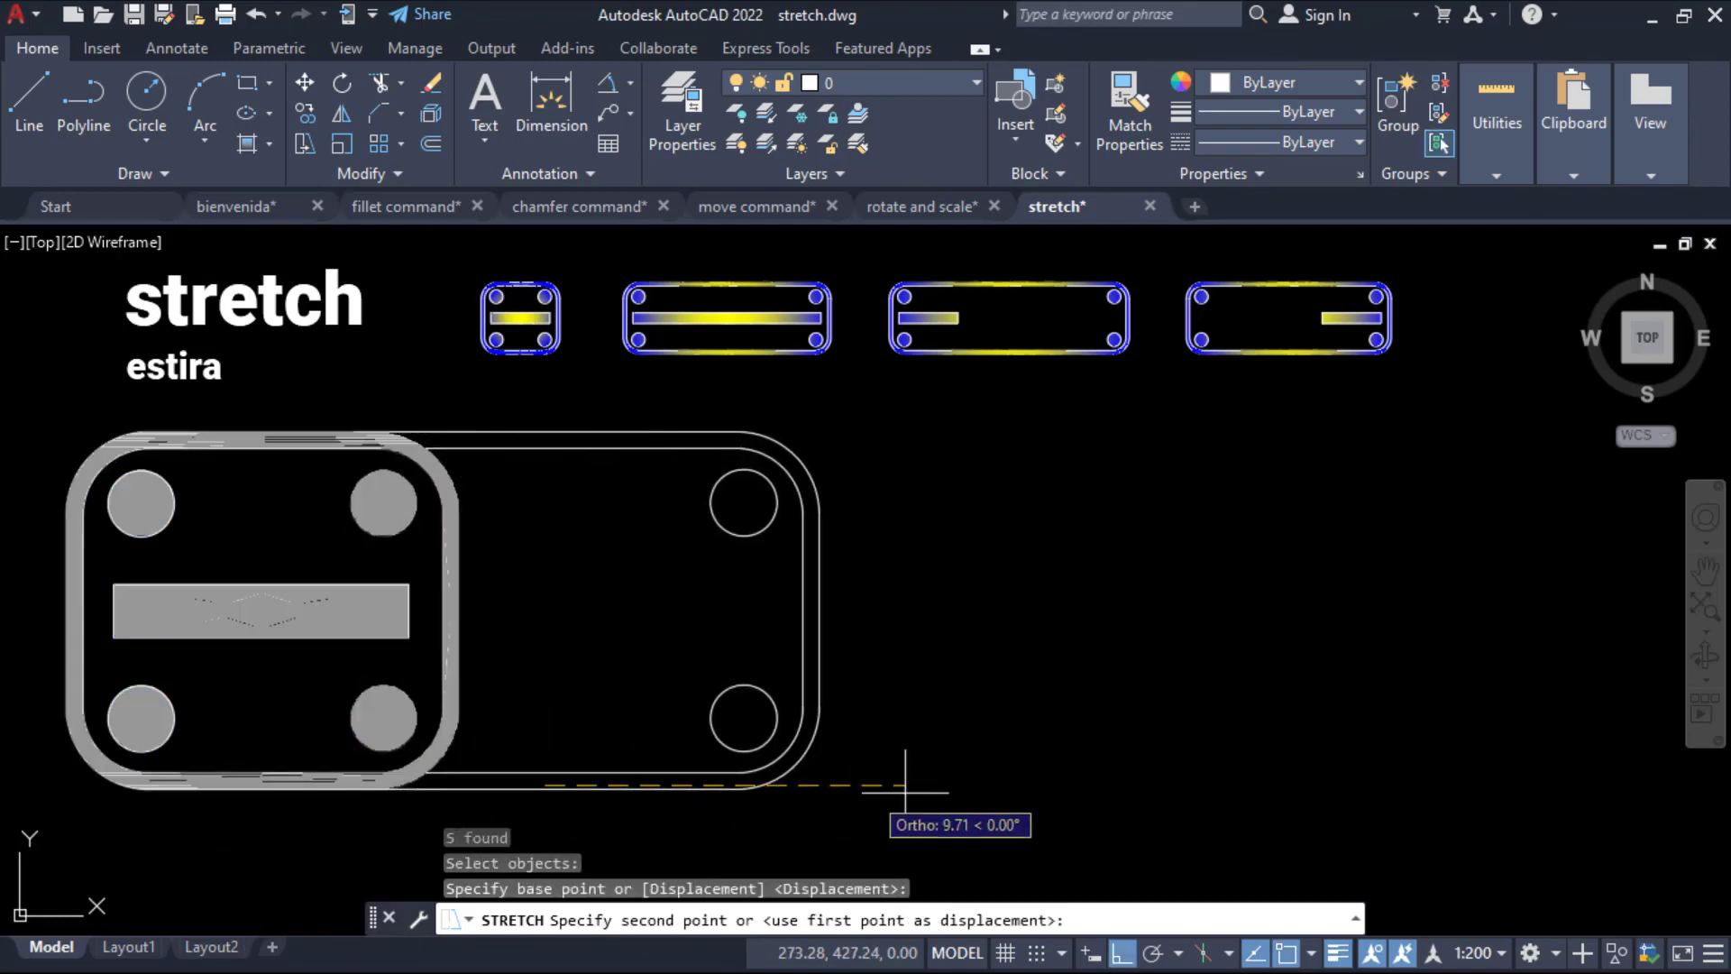
left_click(1434, 802)
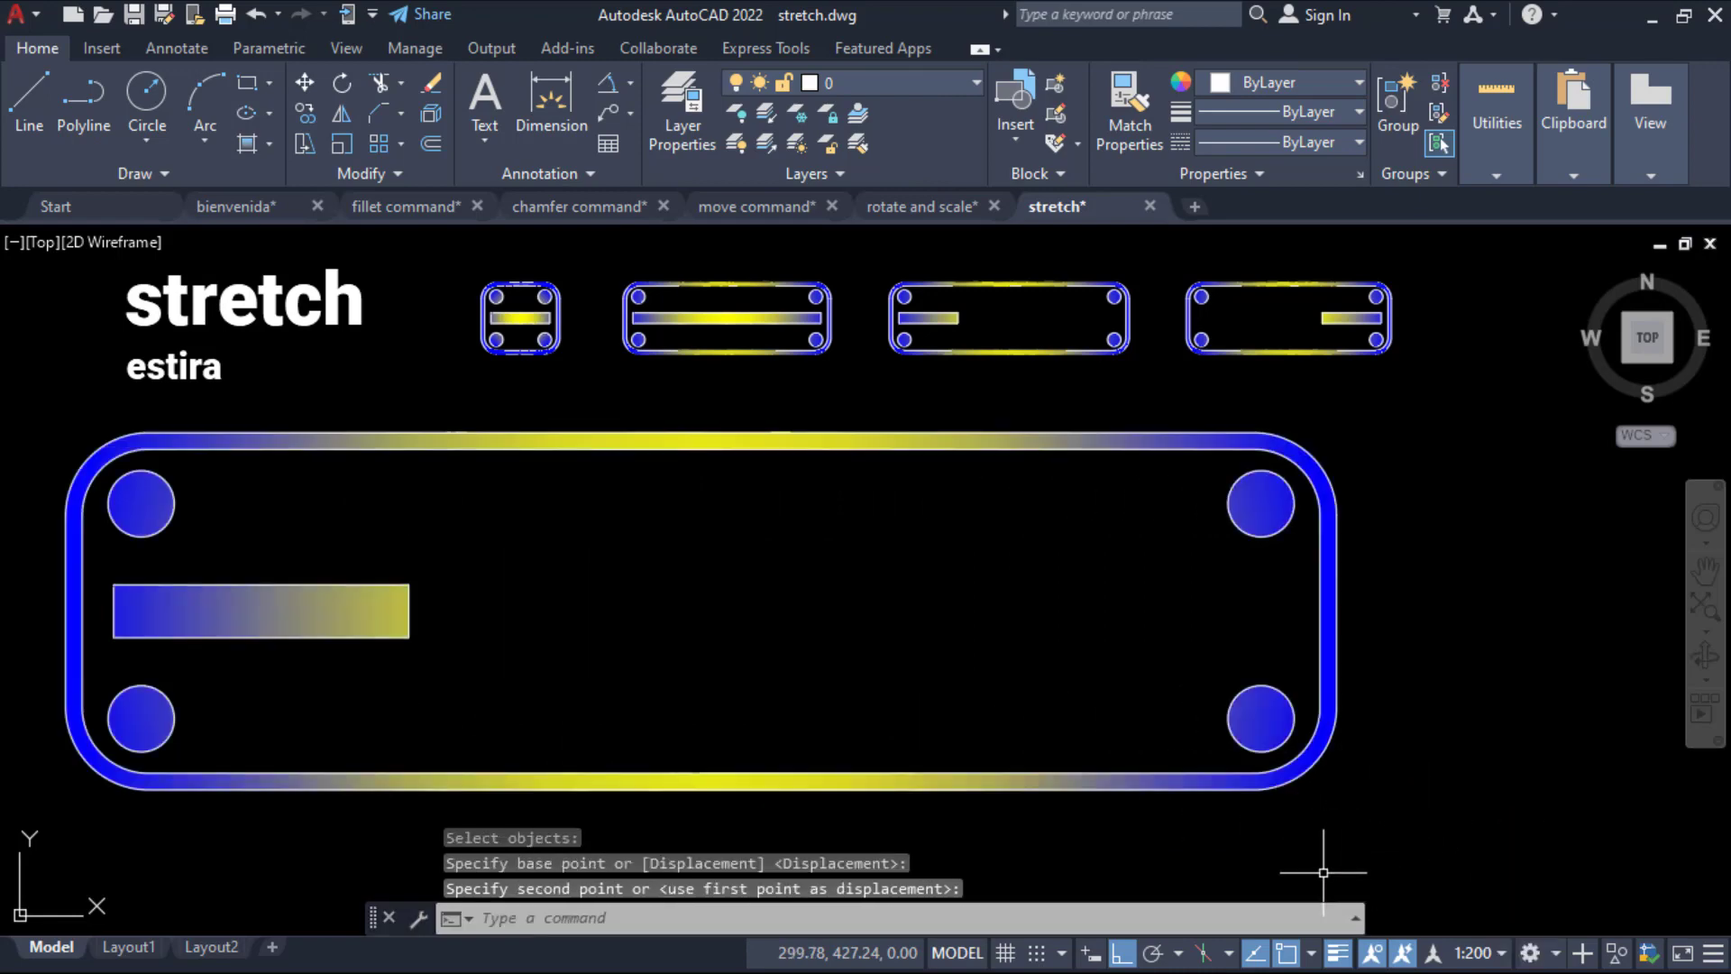
key("ctrl+z")
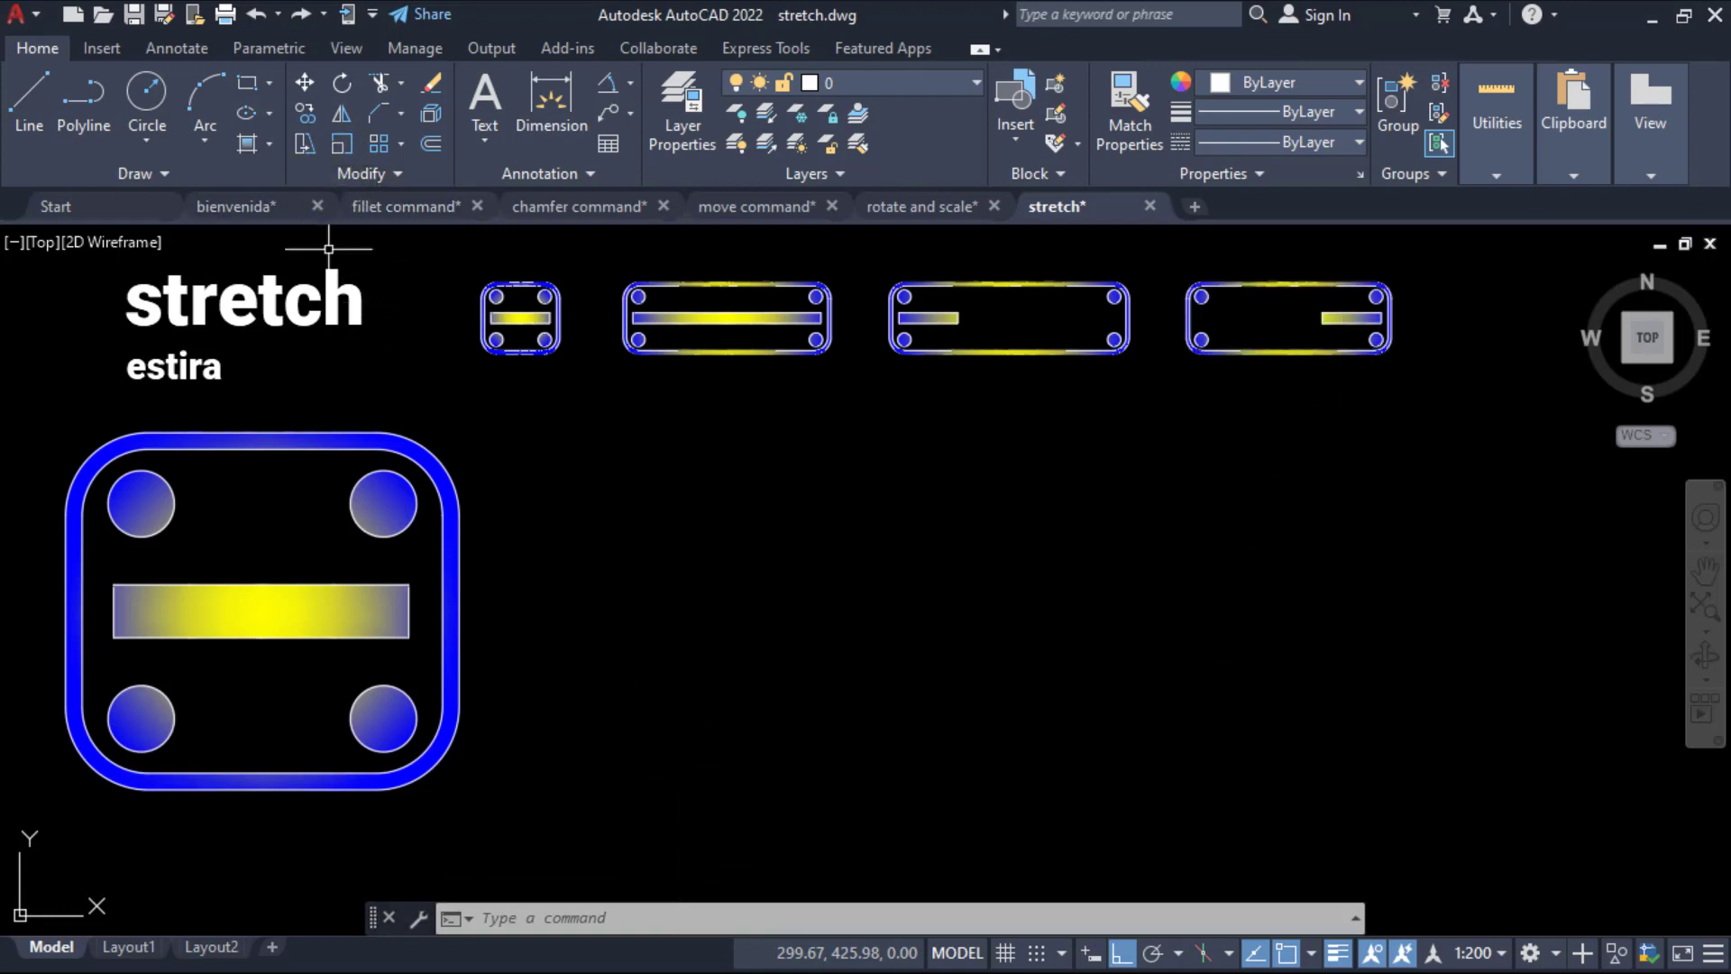
Stretch the plate's right half about 31 units horizontally, using a crossing polygon that fully encloses the central bar and the two right circles.
left_click(303, 143)
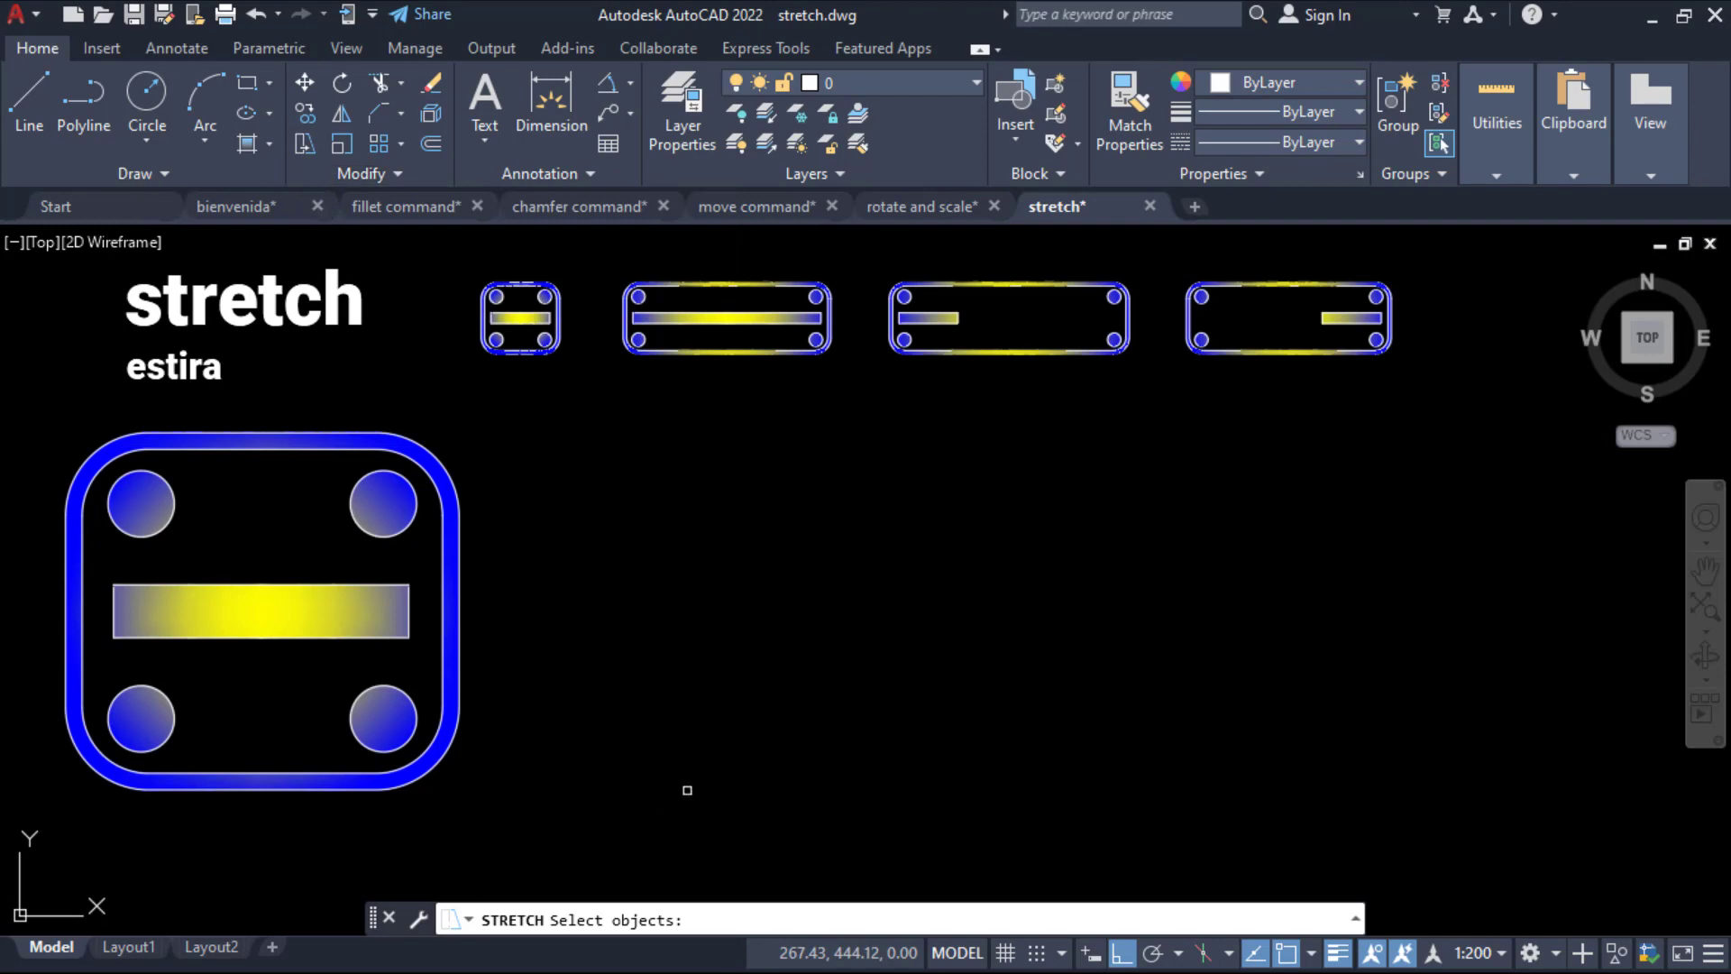
type("CP")
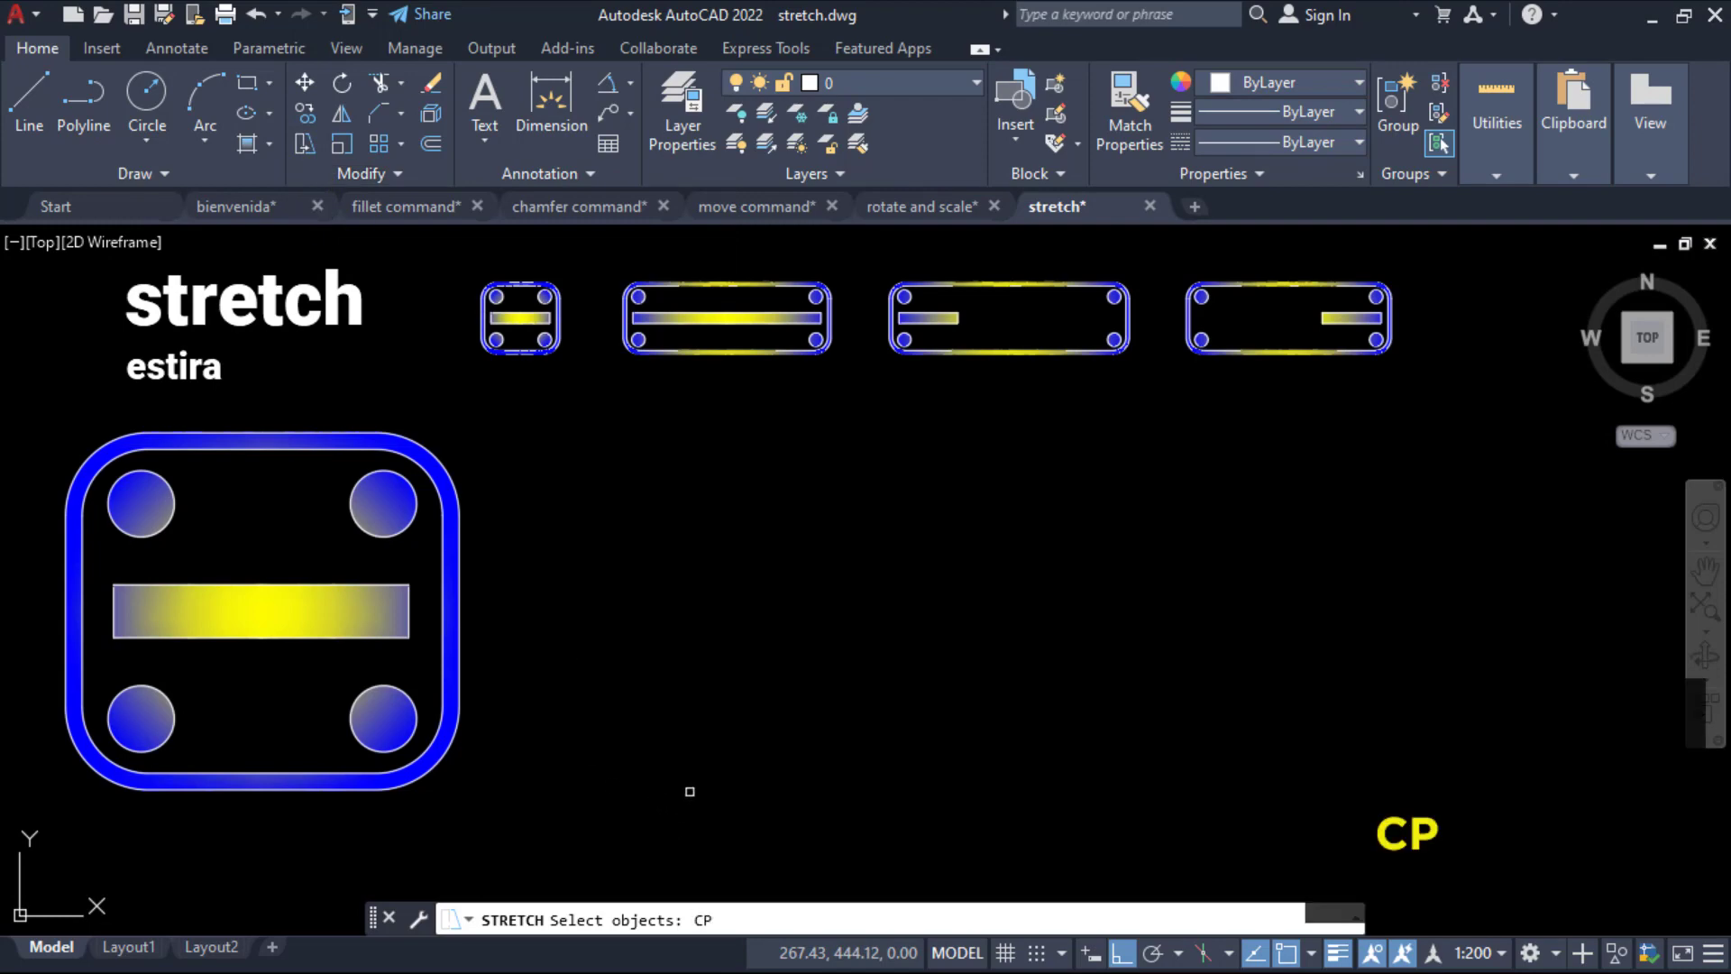
key("Return")
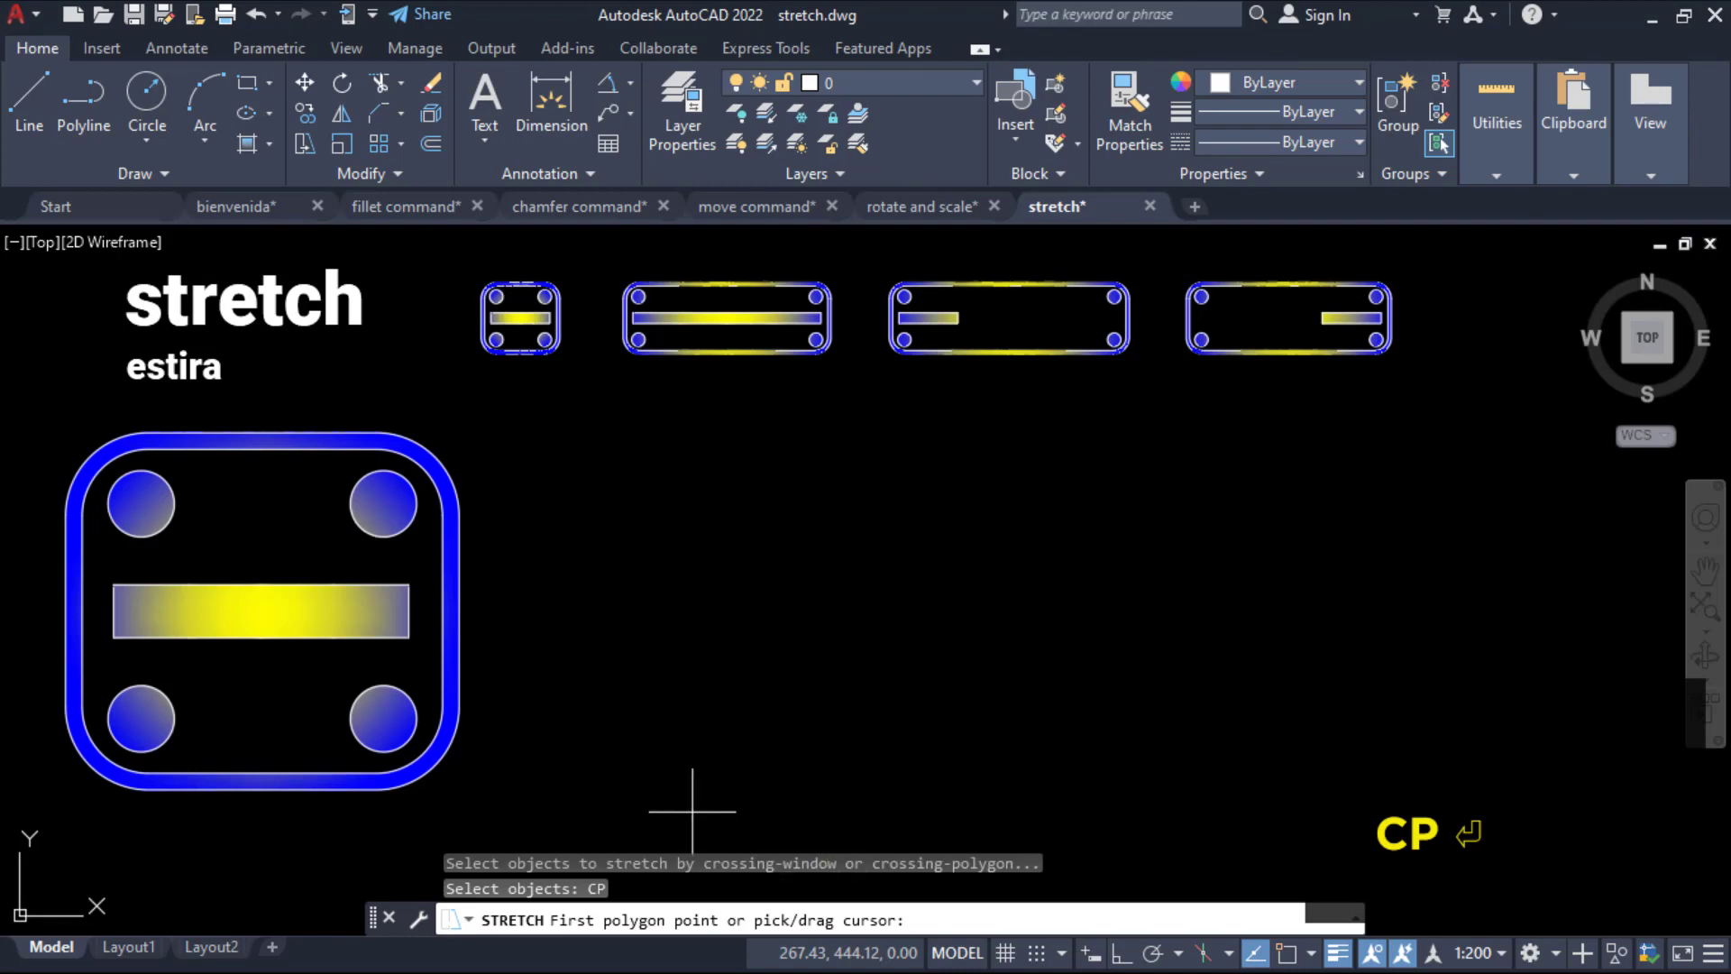
left_click(554, 816)
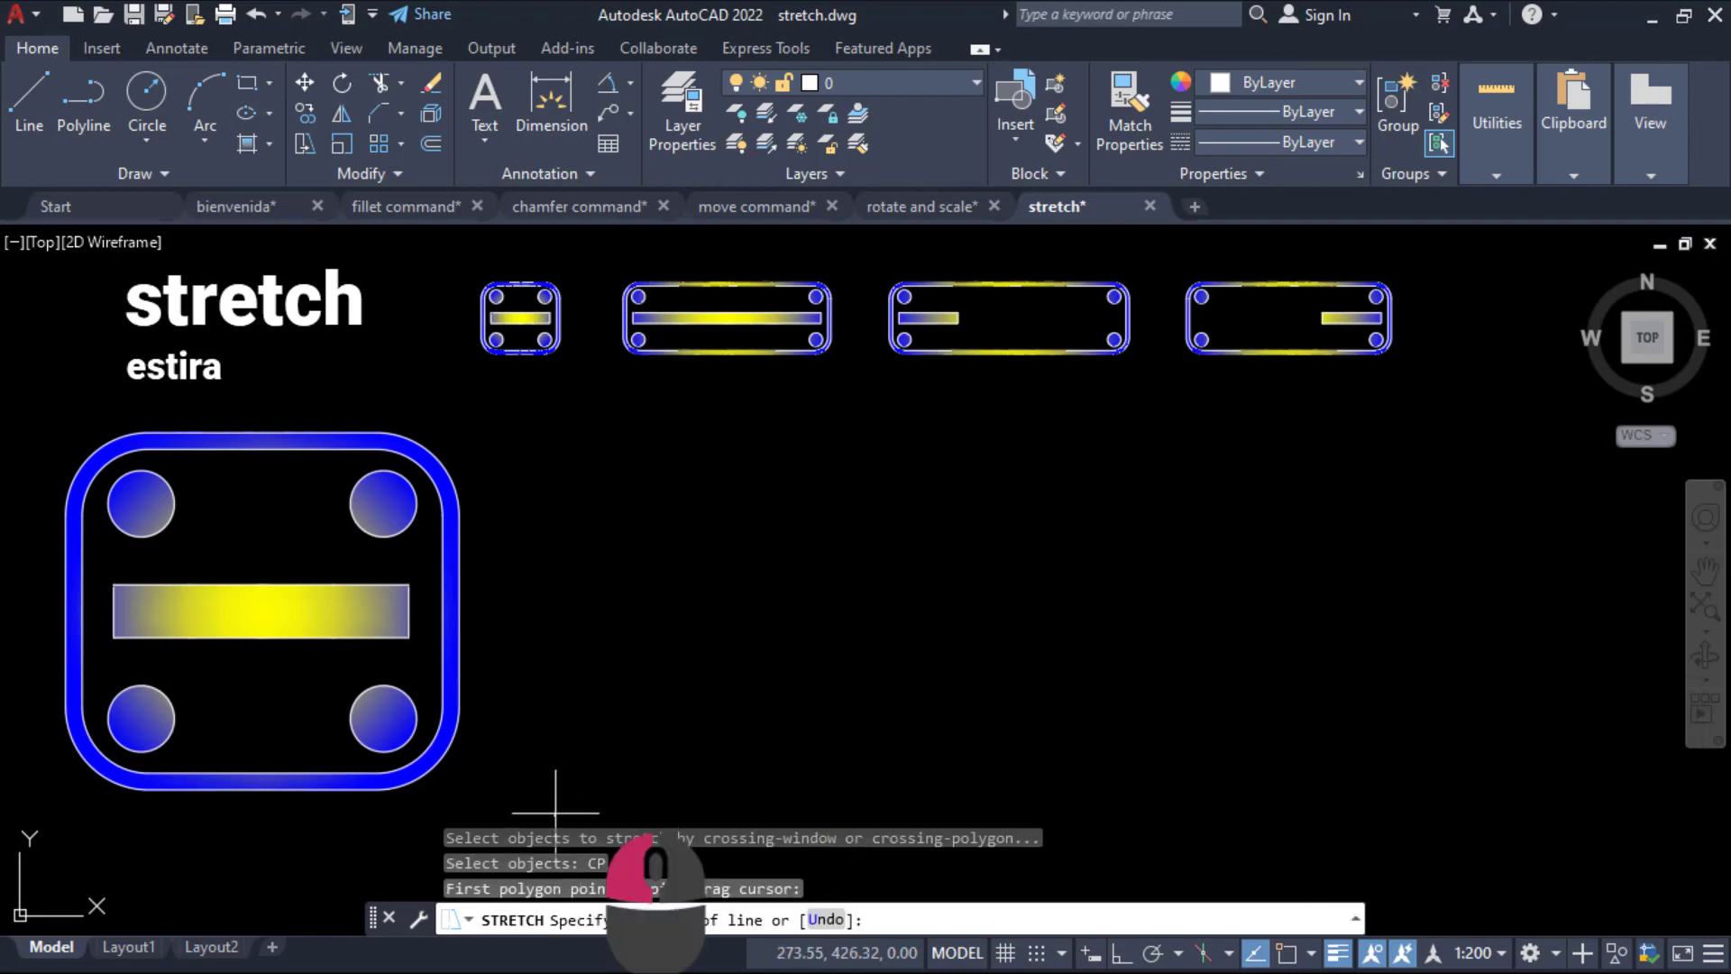
left_click(457, 370)
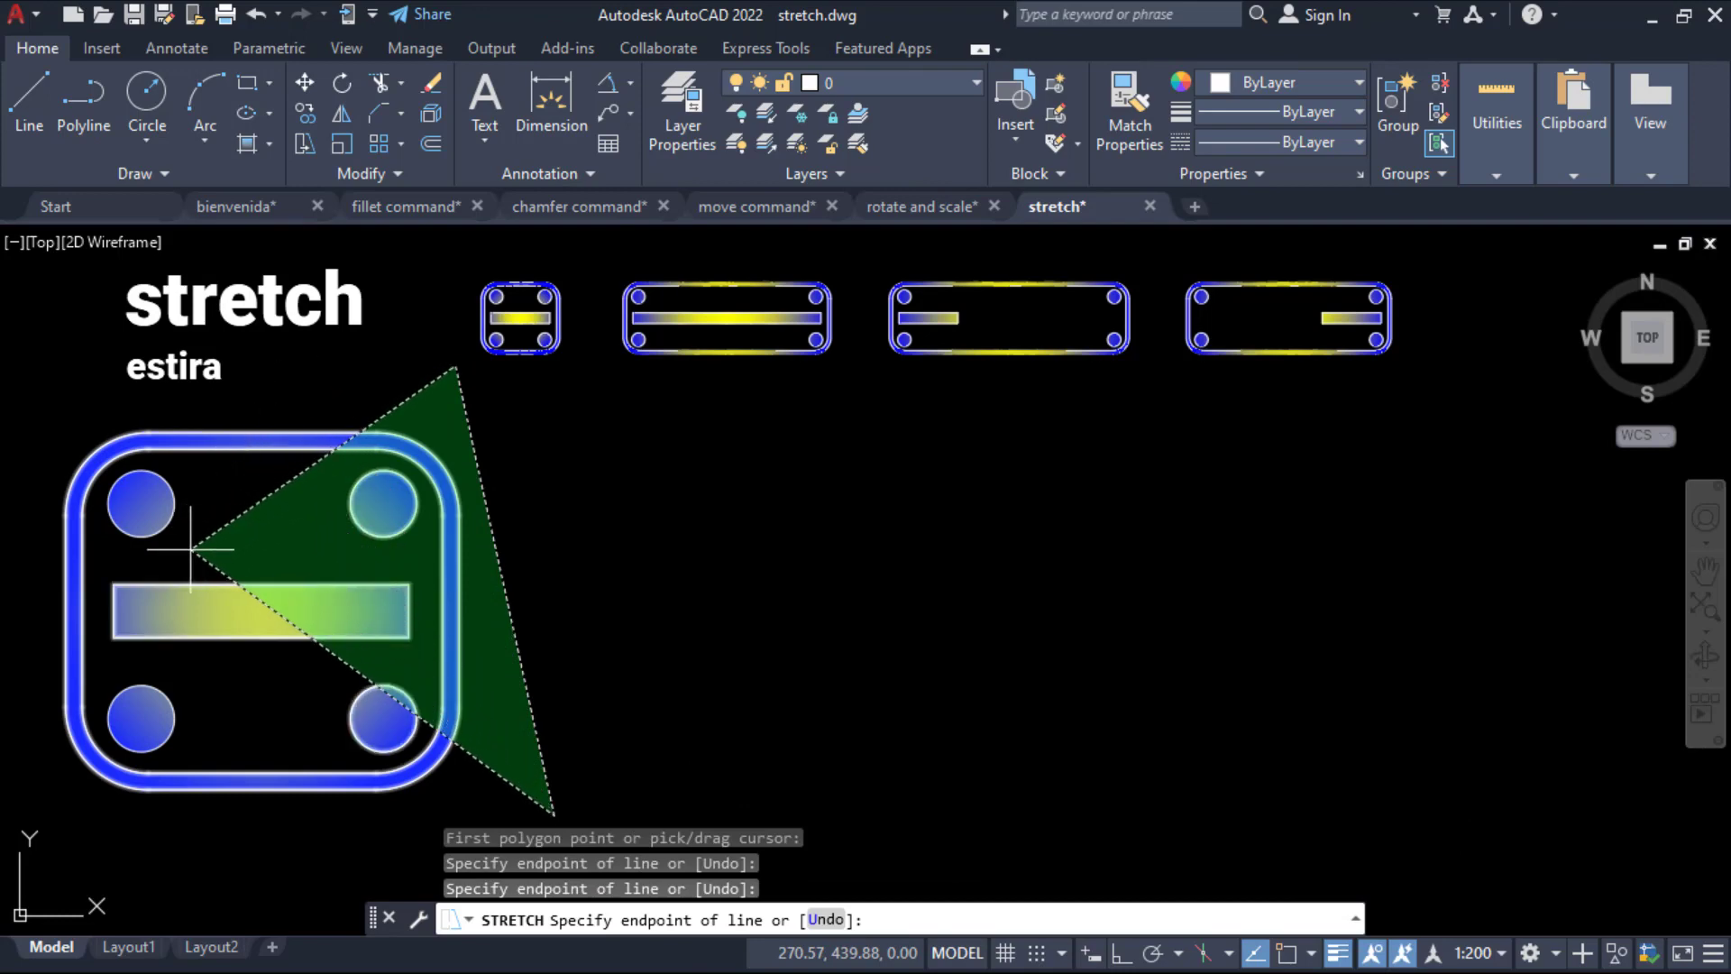
left_click(219, 527)
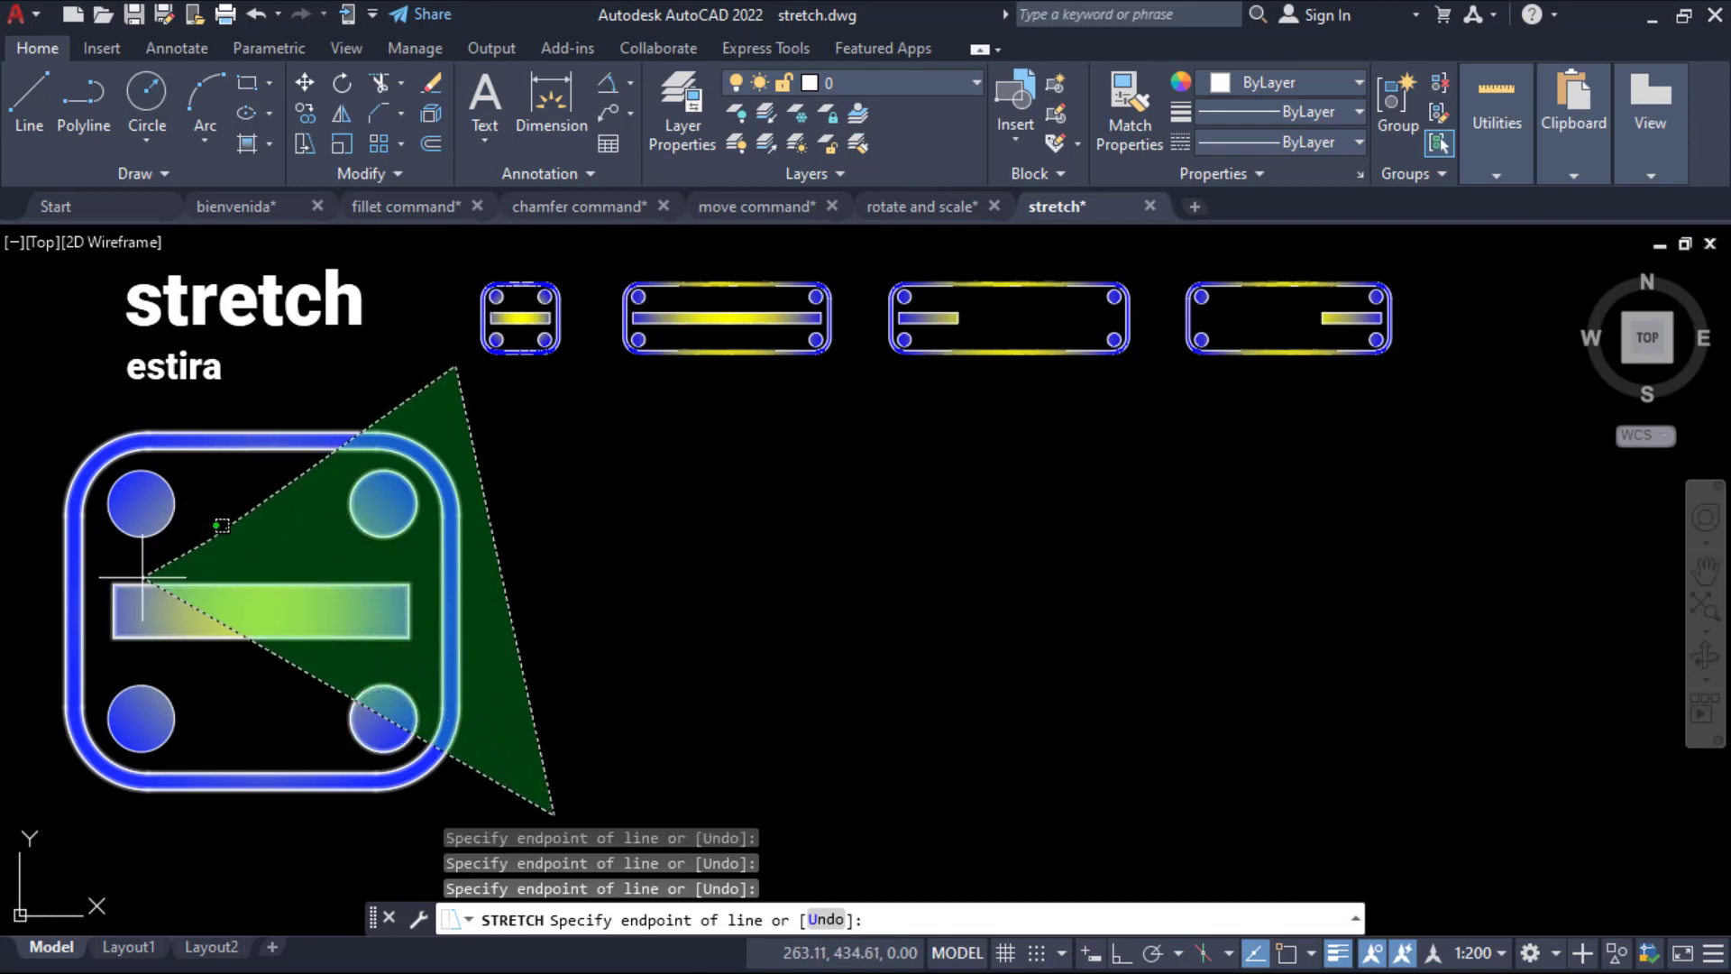
left_click(99, 562)
left_click(100, 665)
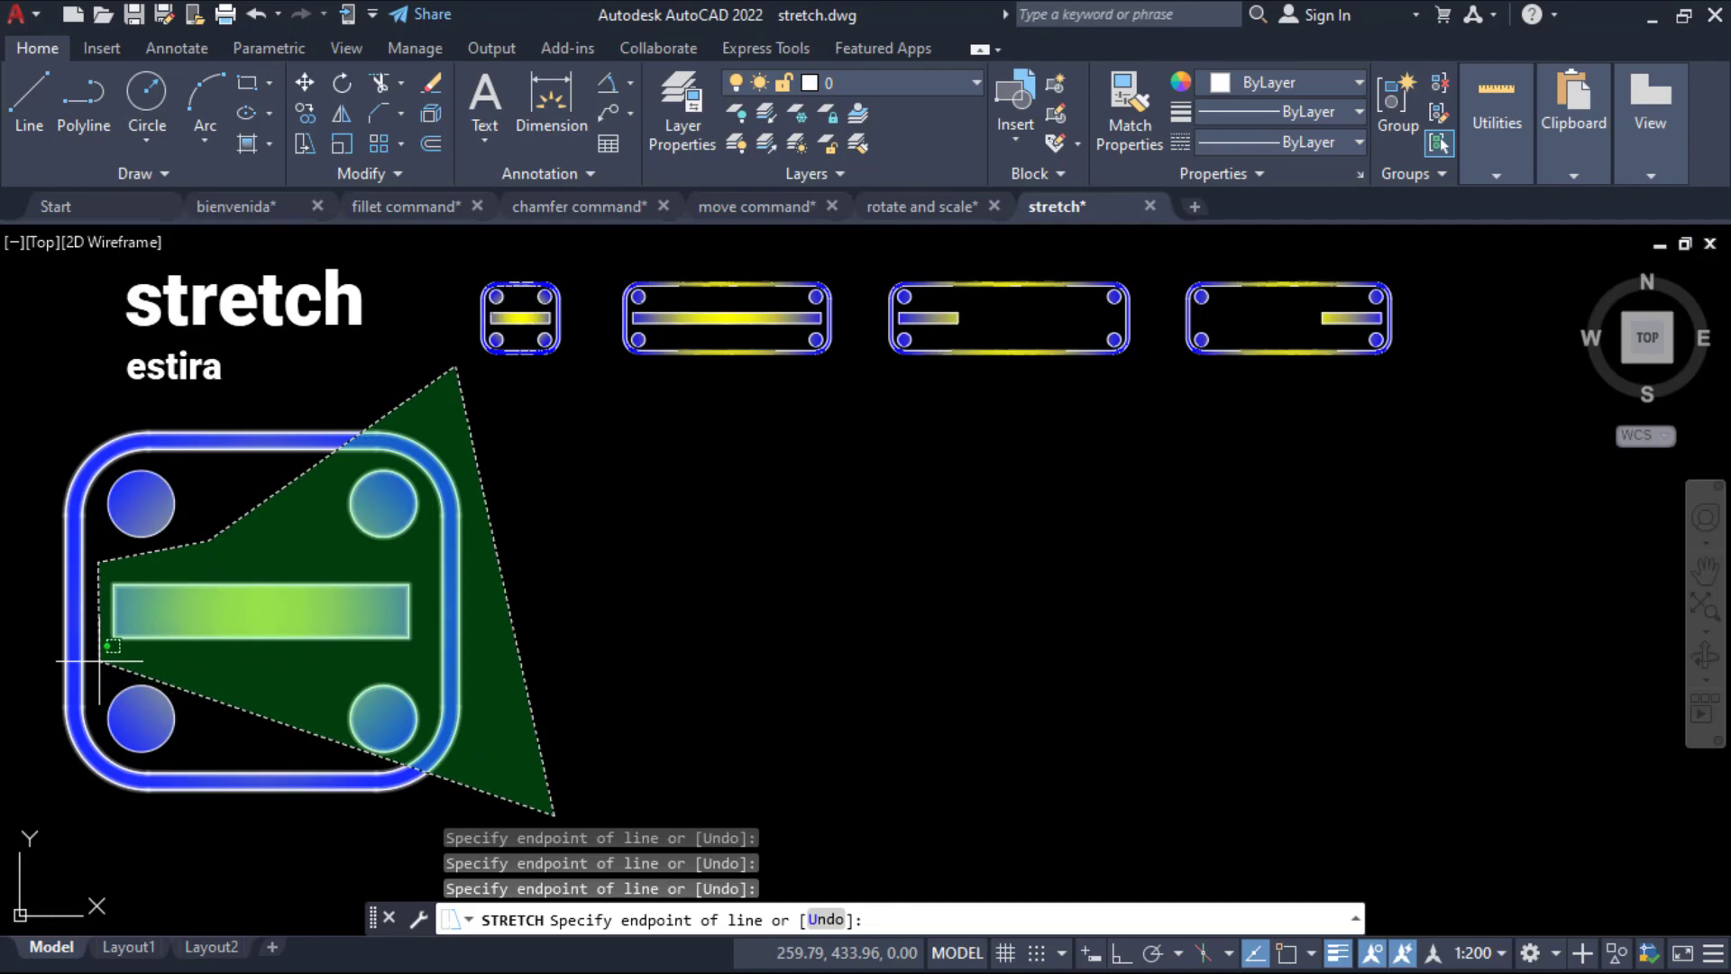
left_click(232, 674)
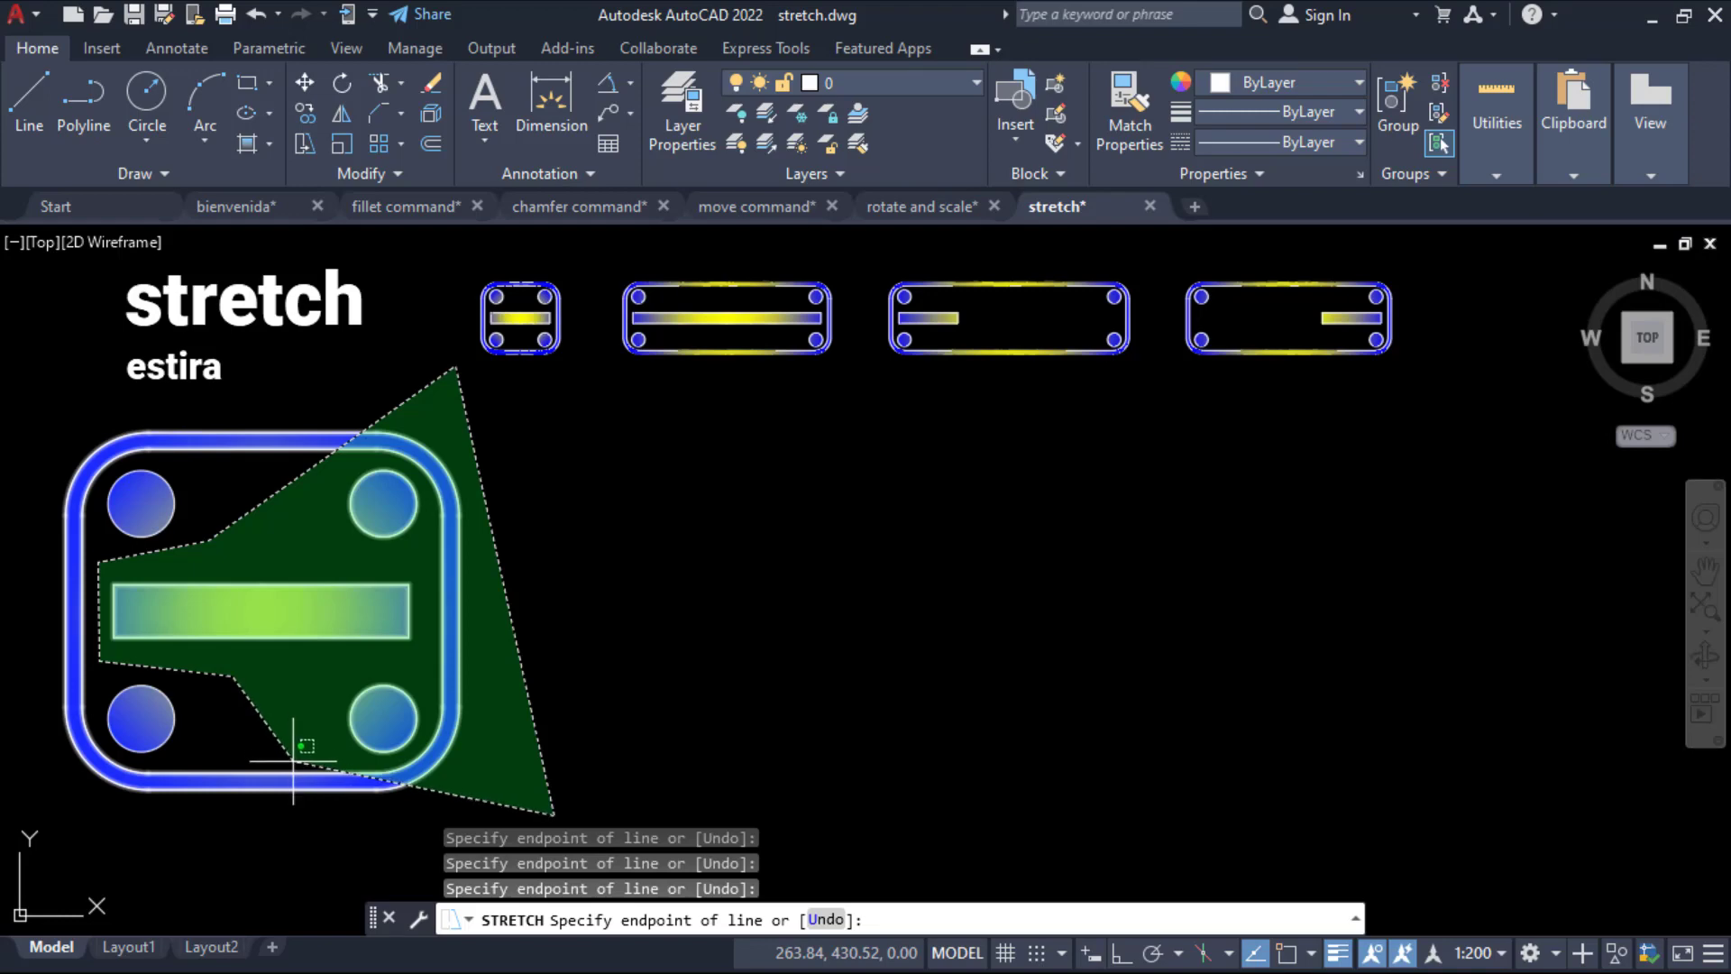
right_click(275, 825)
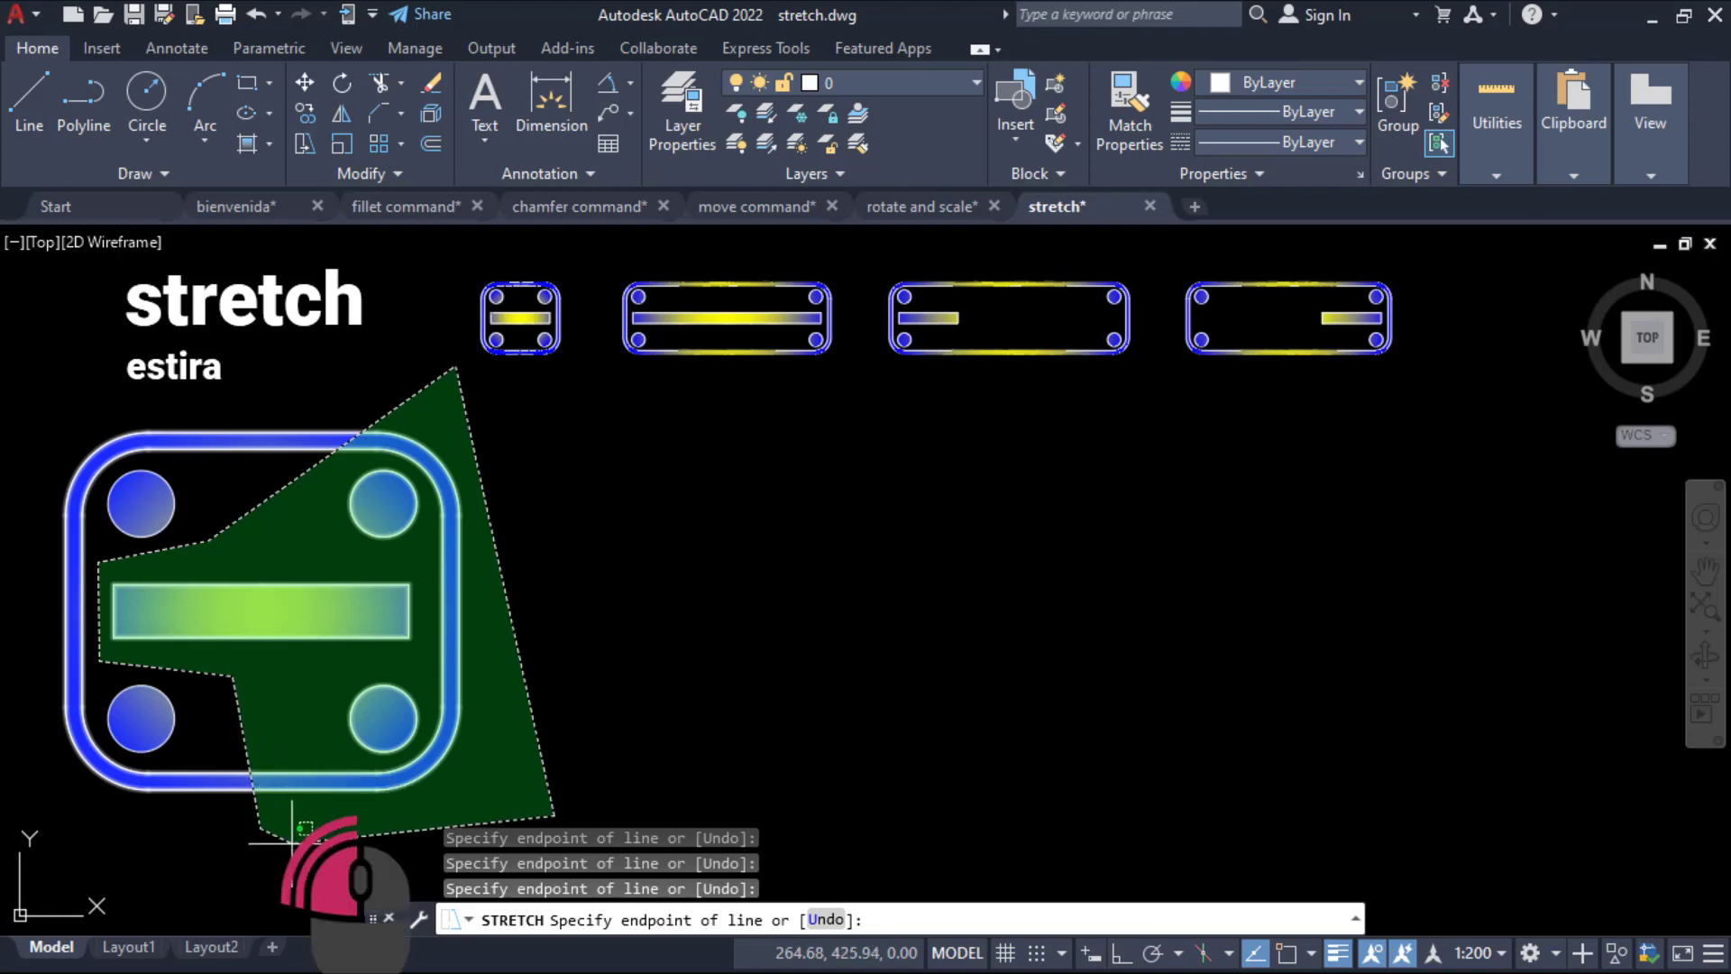
right_click(340, 851)
left_click(348, 842)
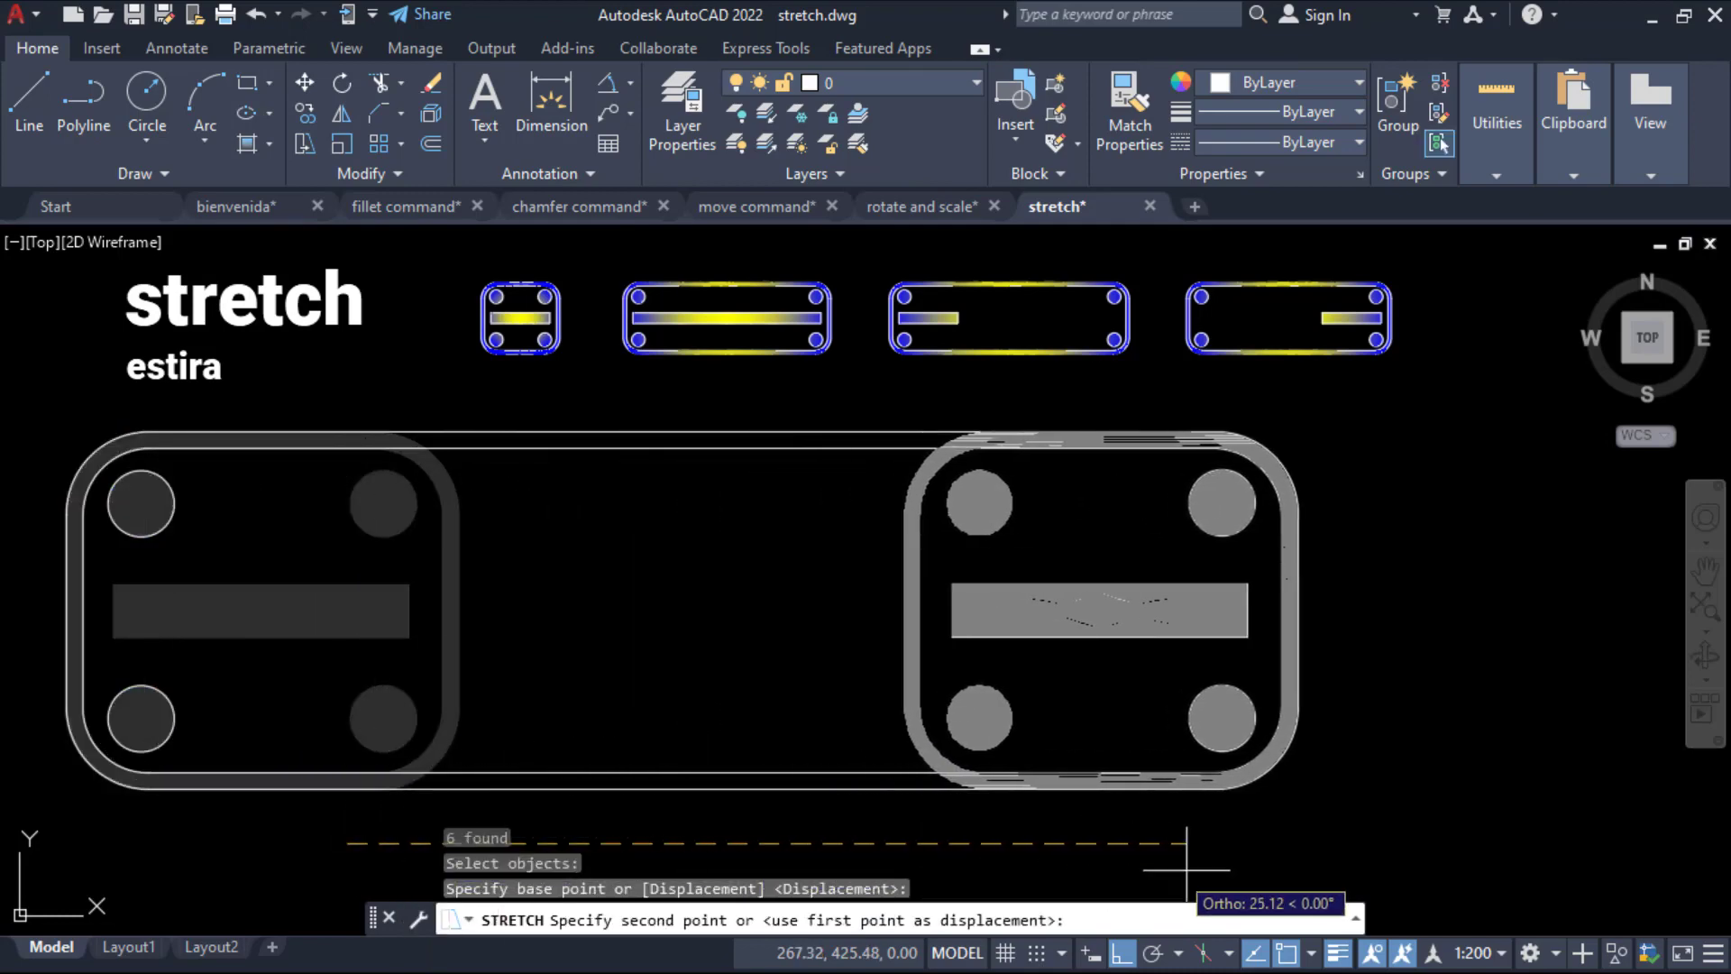
left_click(1443, 873)
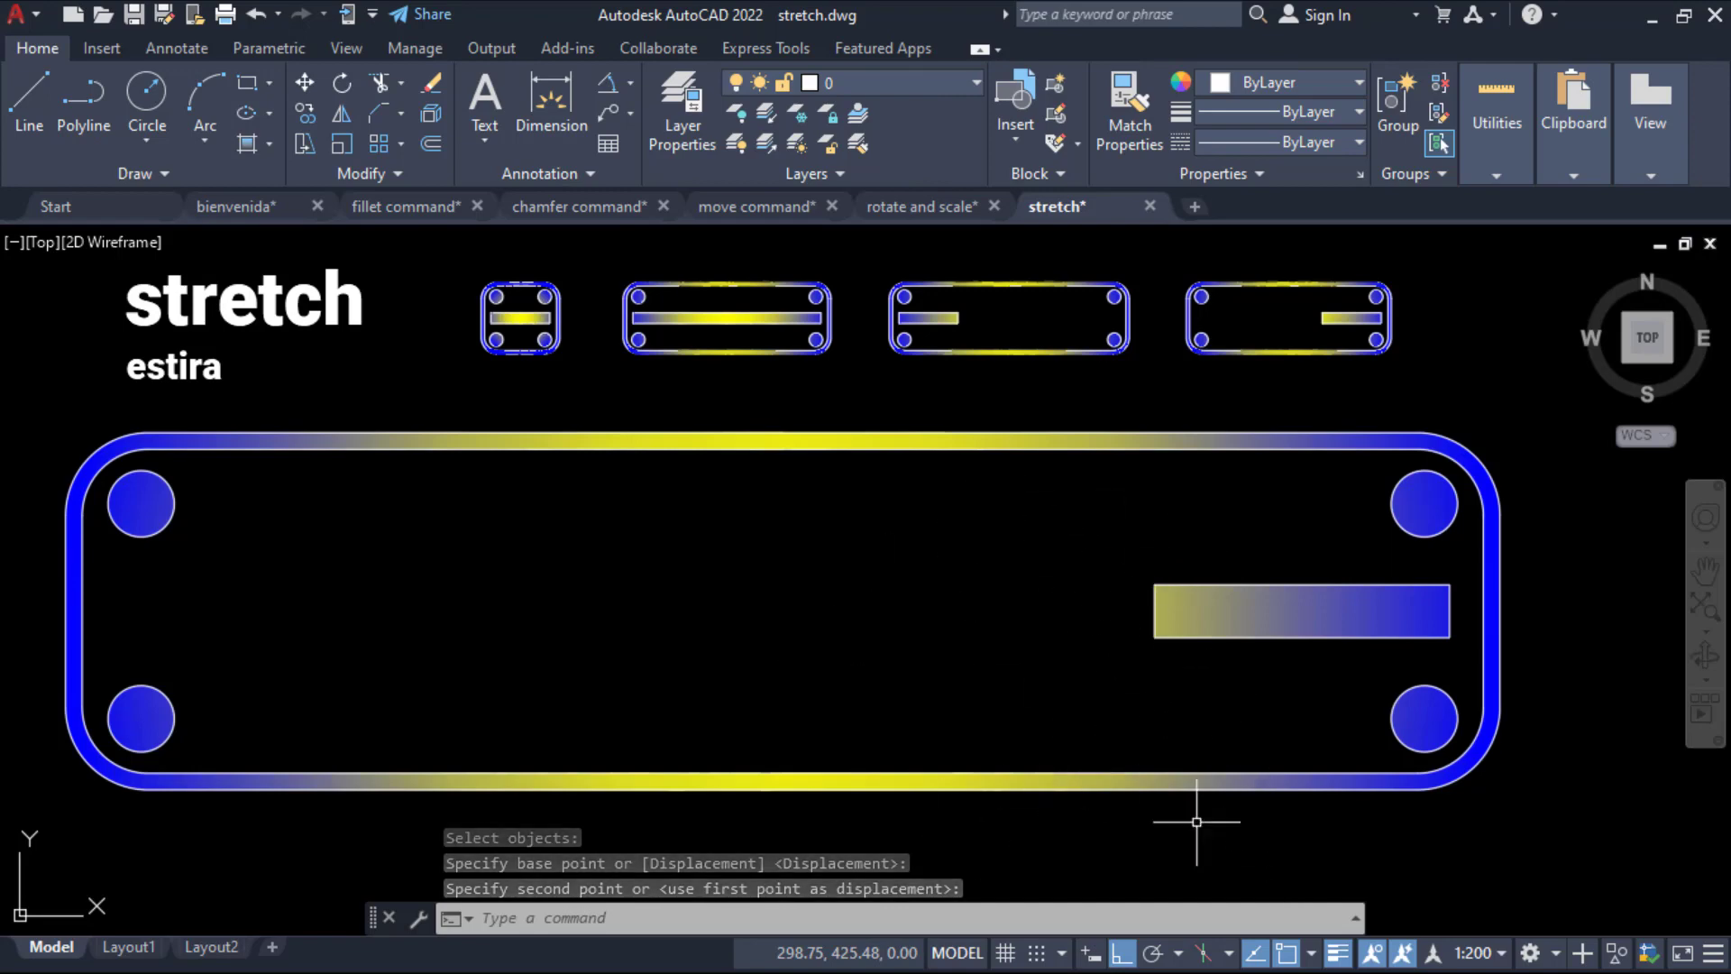
Review the prompts of the crossing-polygon stretch in the expanded command history and close it.
left_click(1350, 913)
left_click(1356, 918)
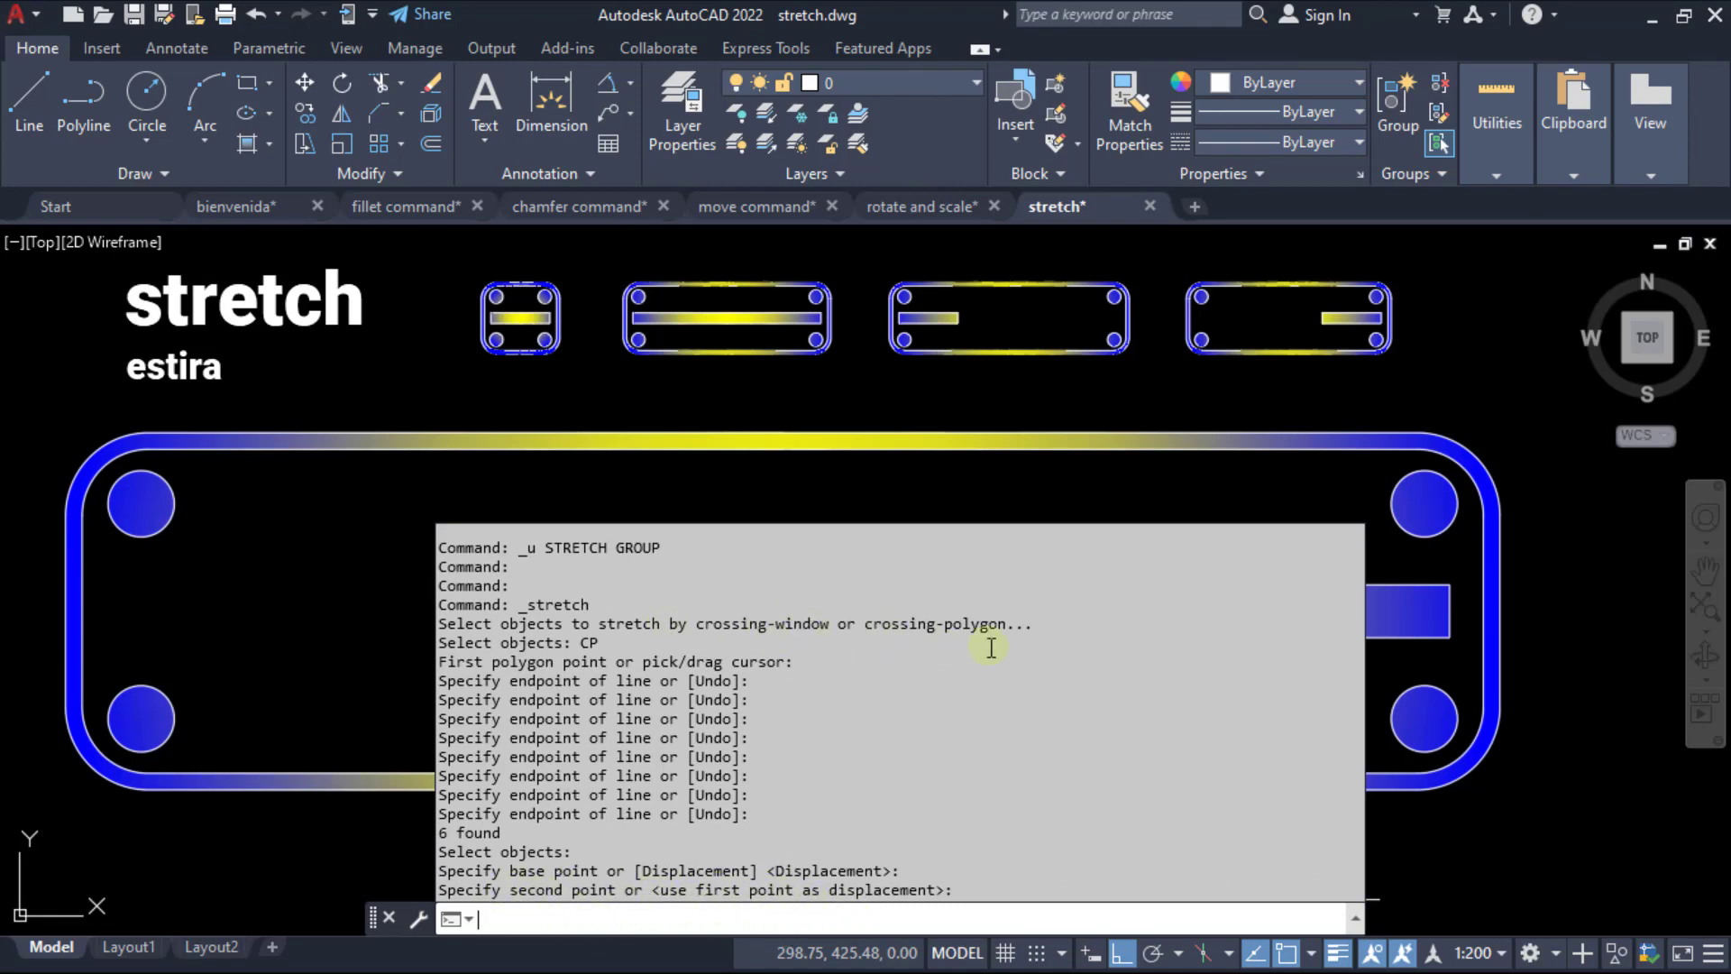
left_click(1432, 885)
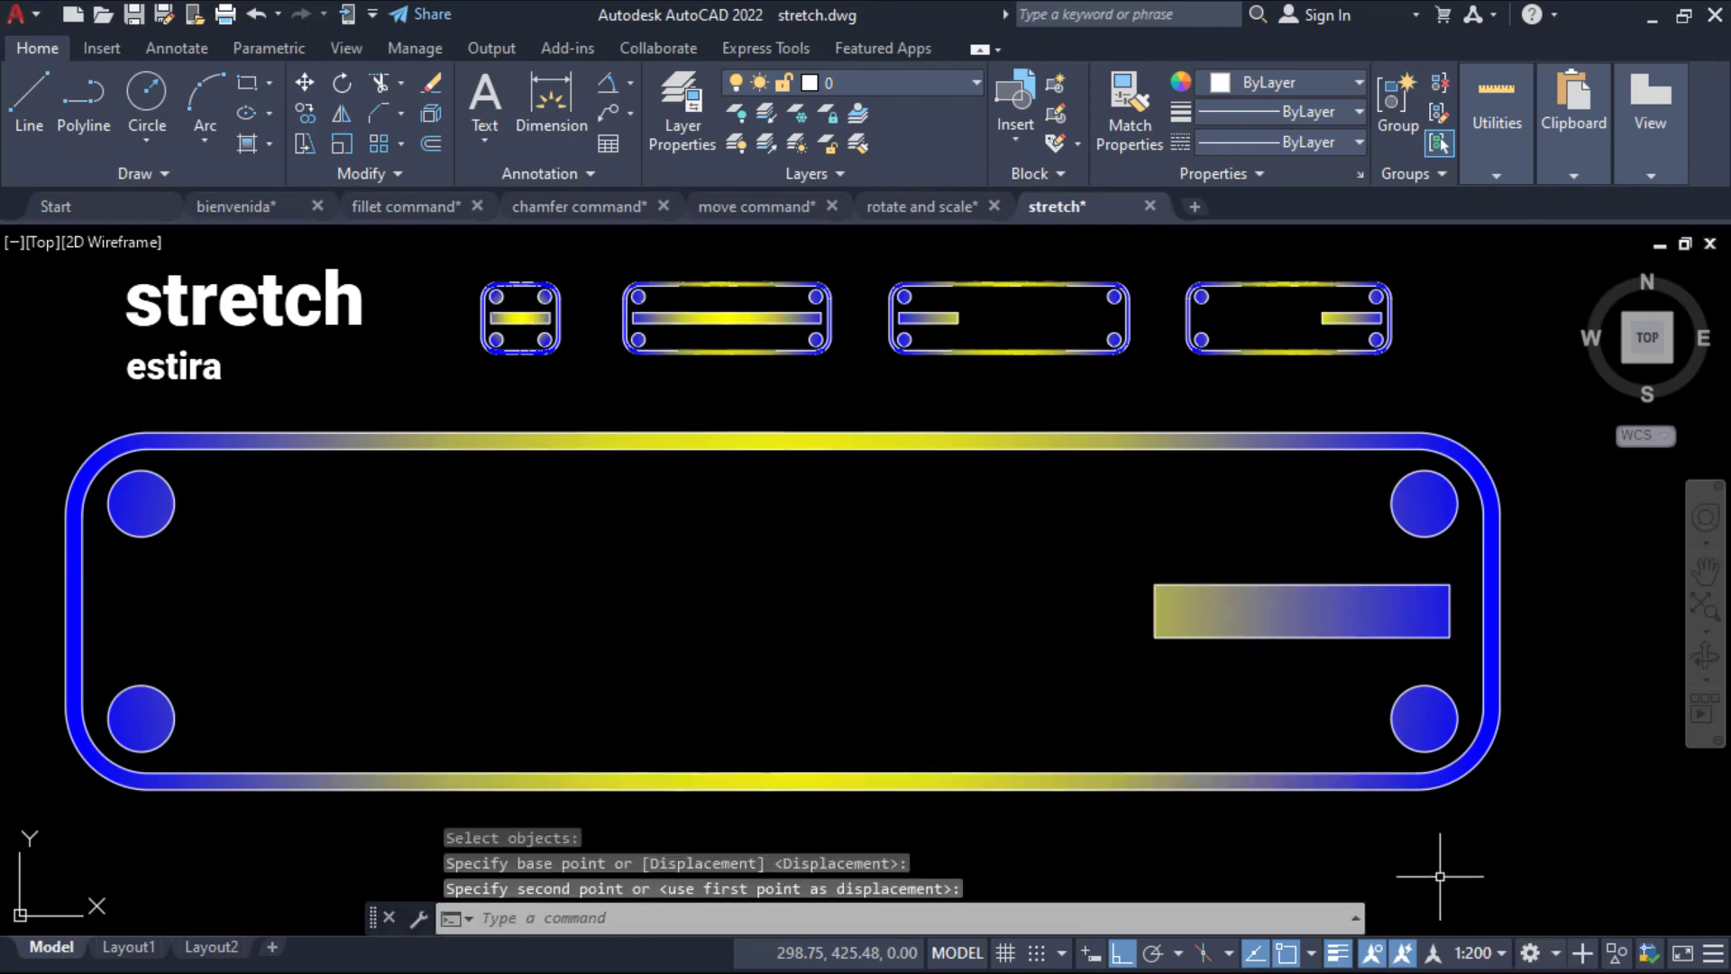
key("Escape")
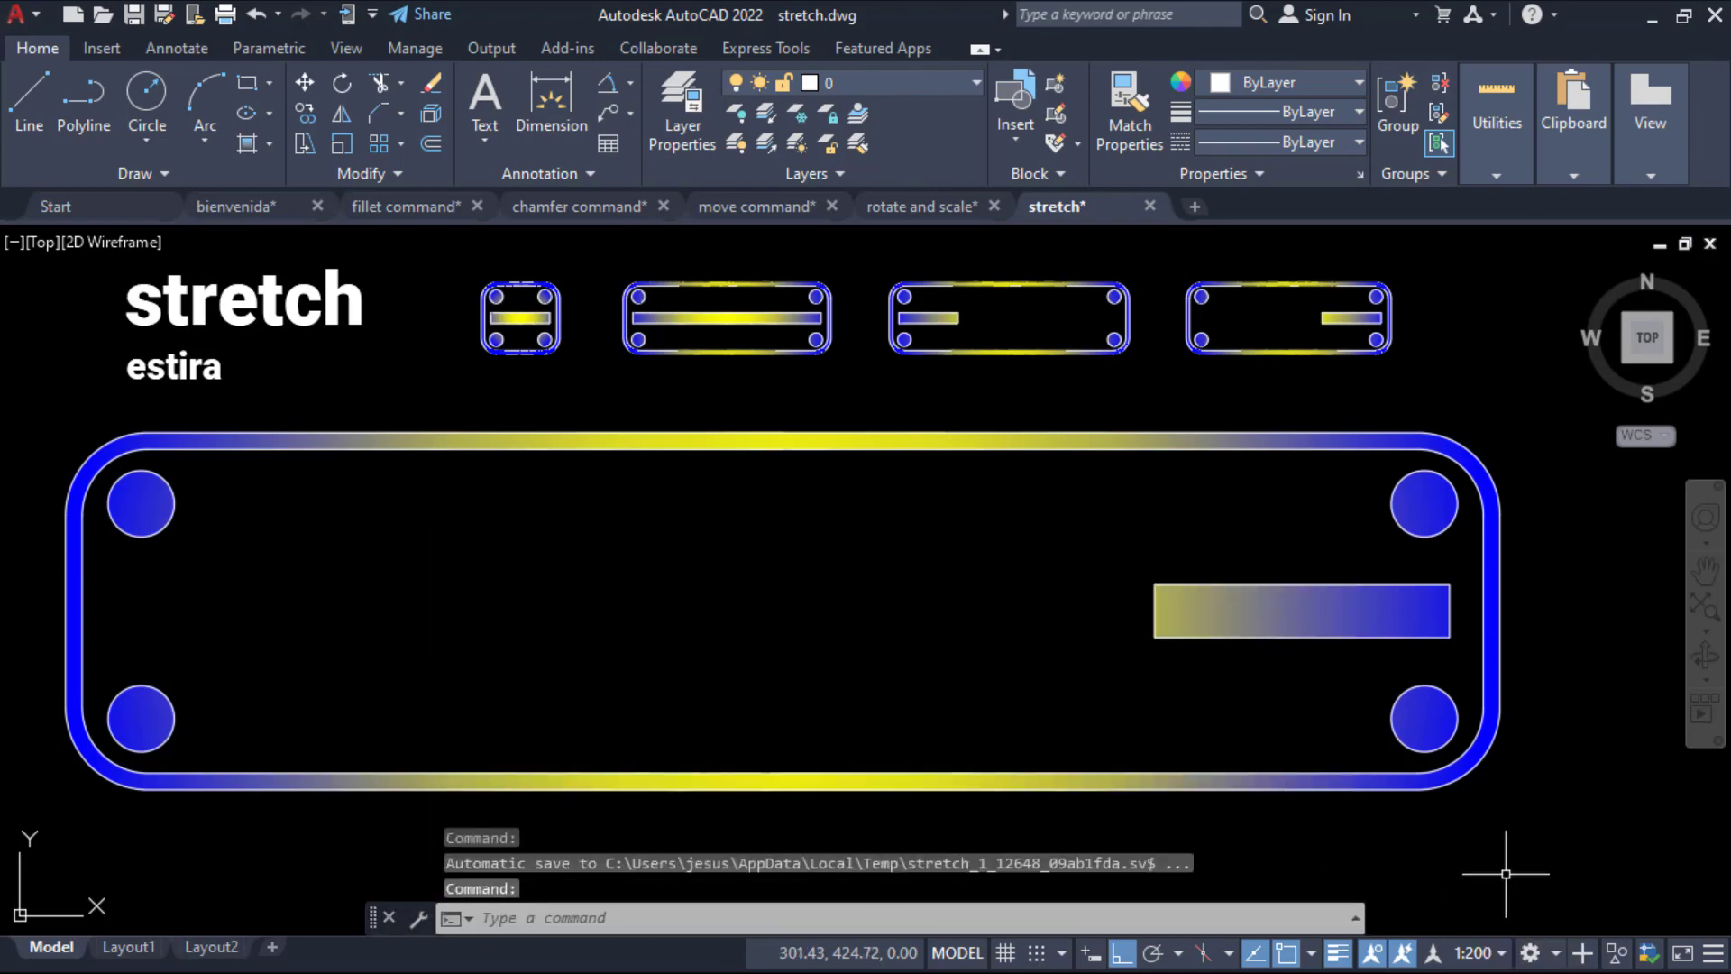